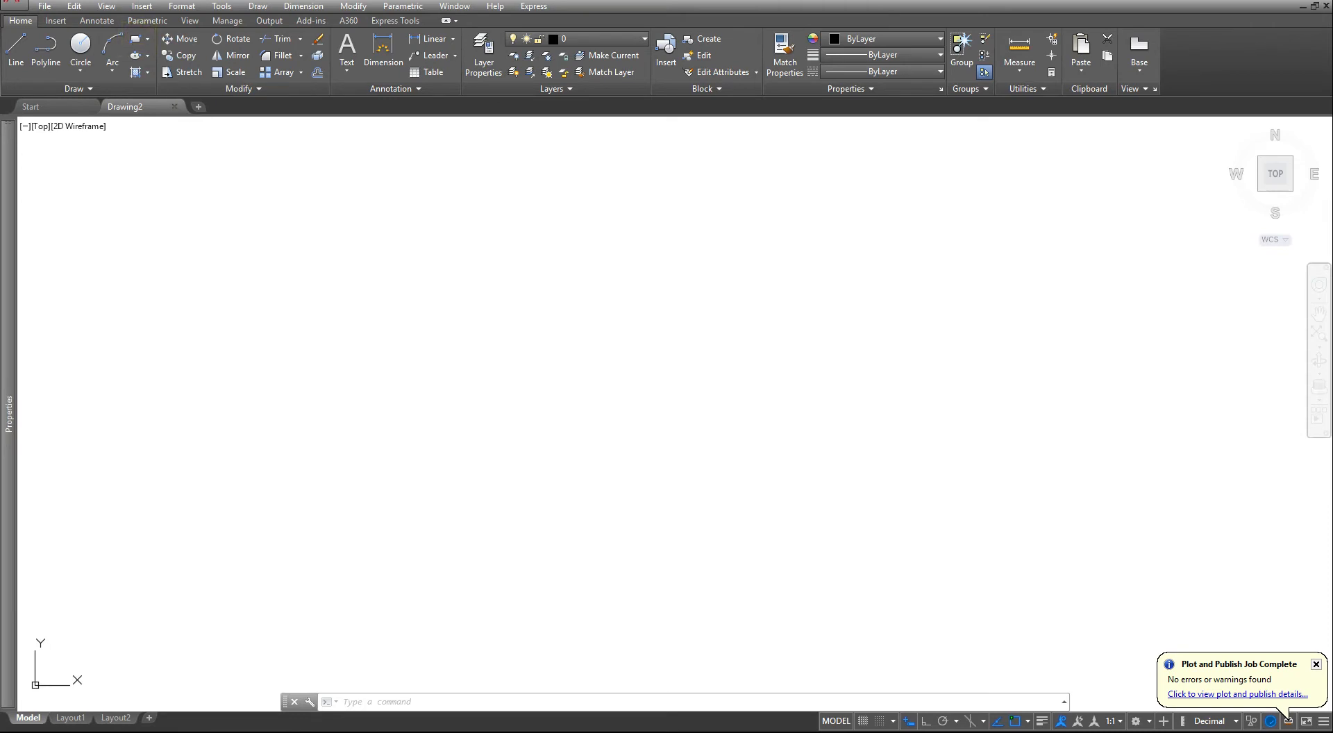
- Draw a rectangle 100 units wide and 200 units high as the plate's front view
left_click(136, 39)
left_click(480, 485)
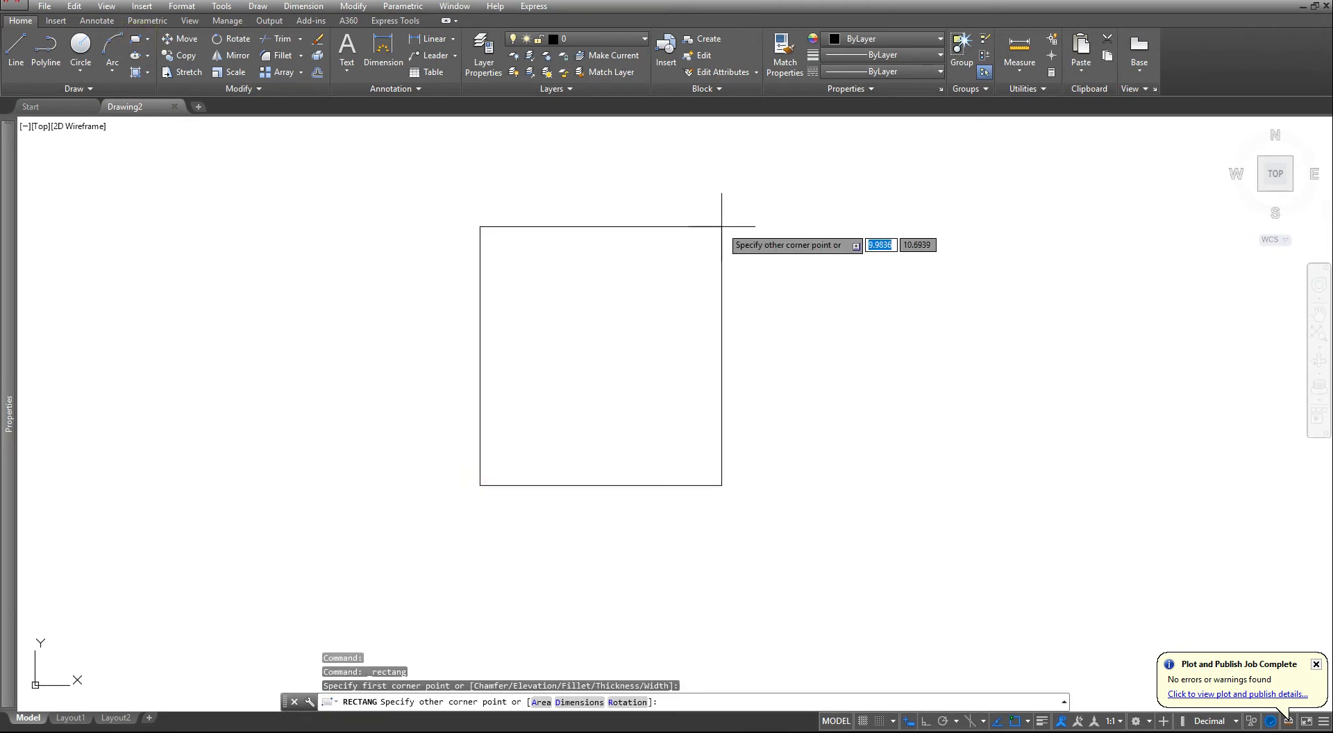
type("11")
key("Tab")
type("2")
key("Return")
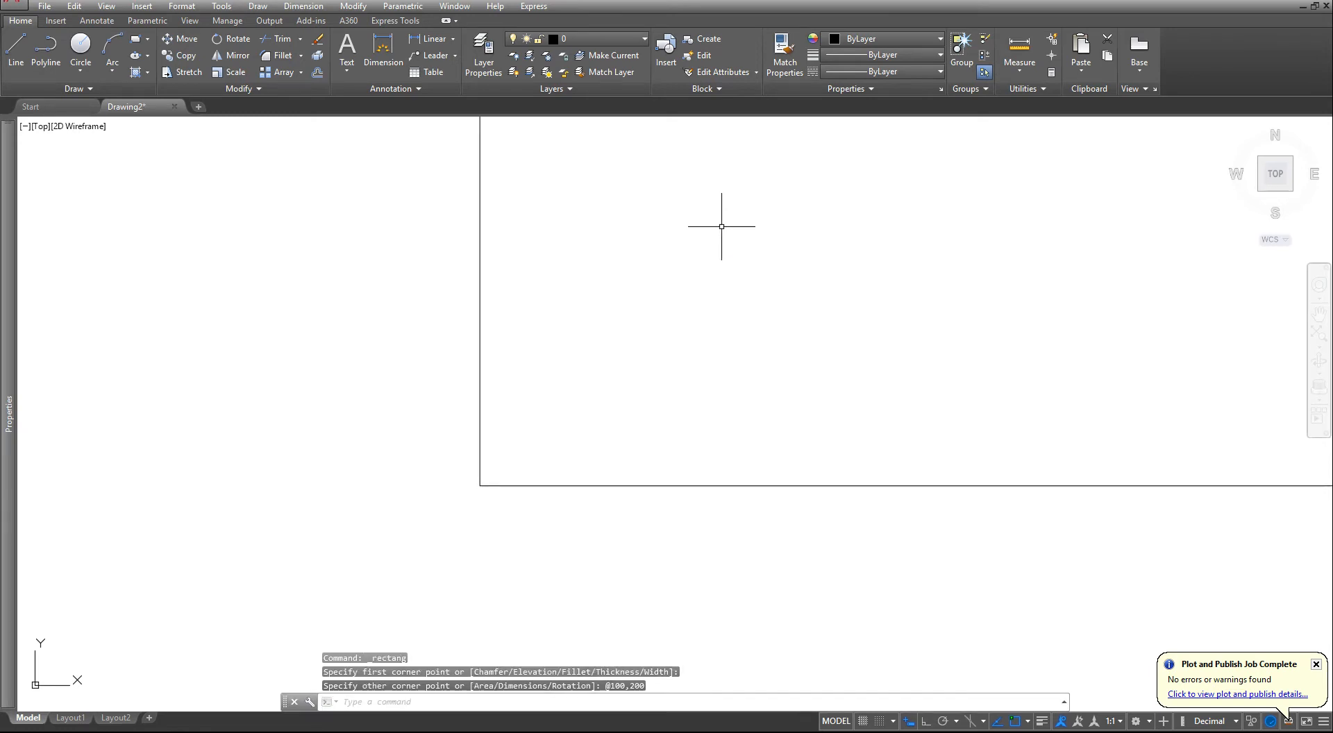
scroll(721, 227, "down", 6)
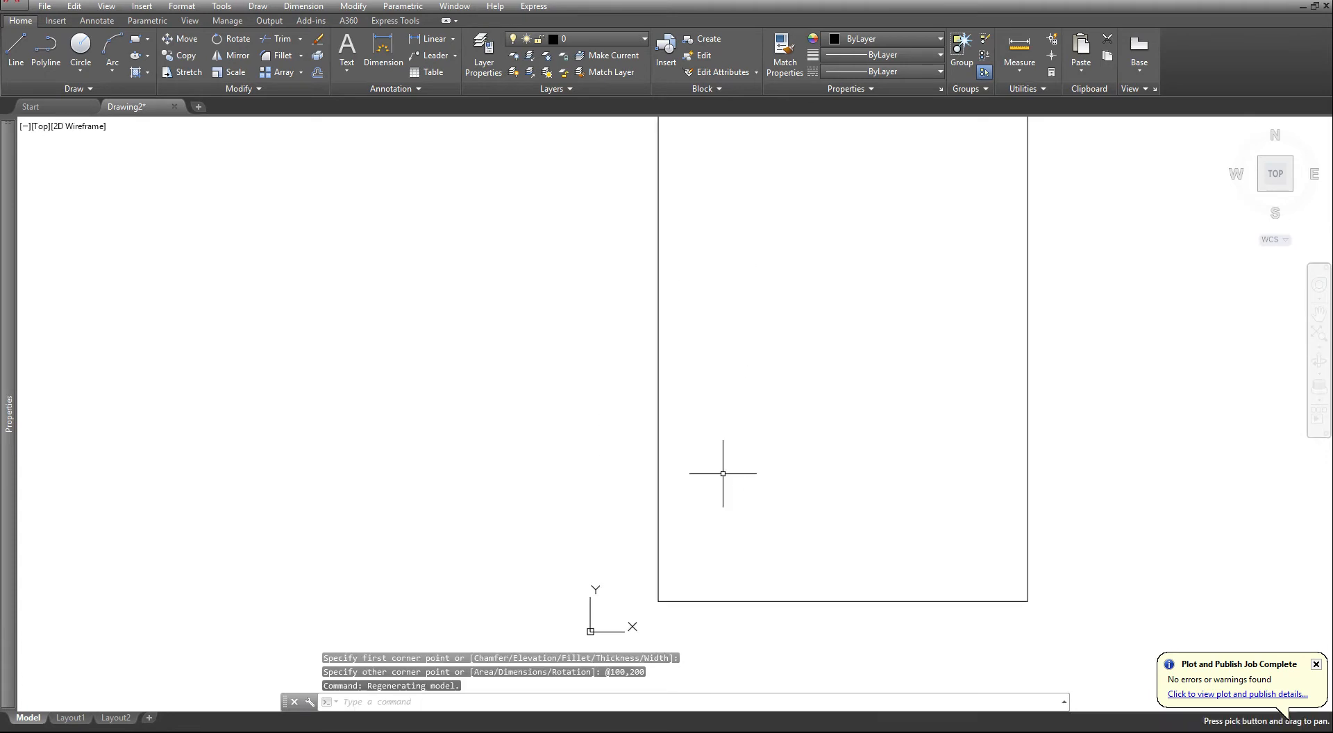
scroll(733, 423, "up", 4)
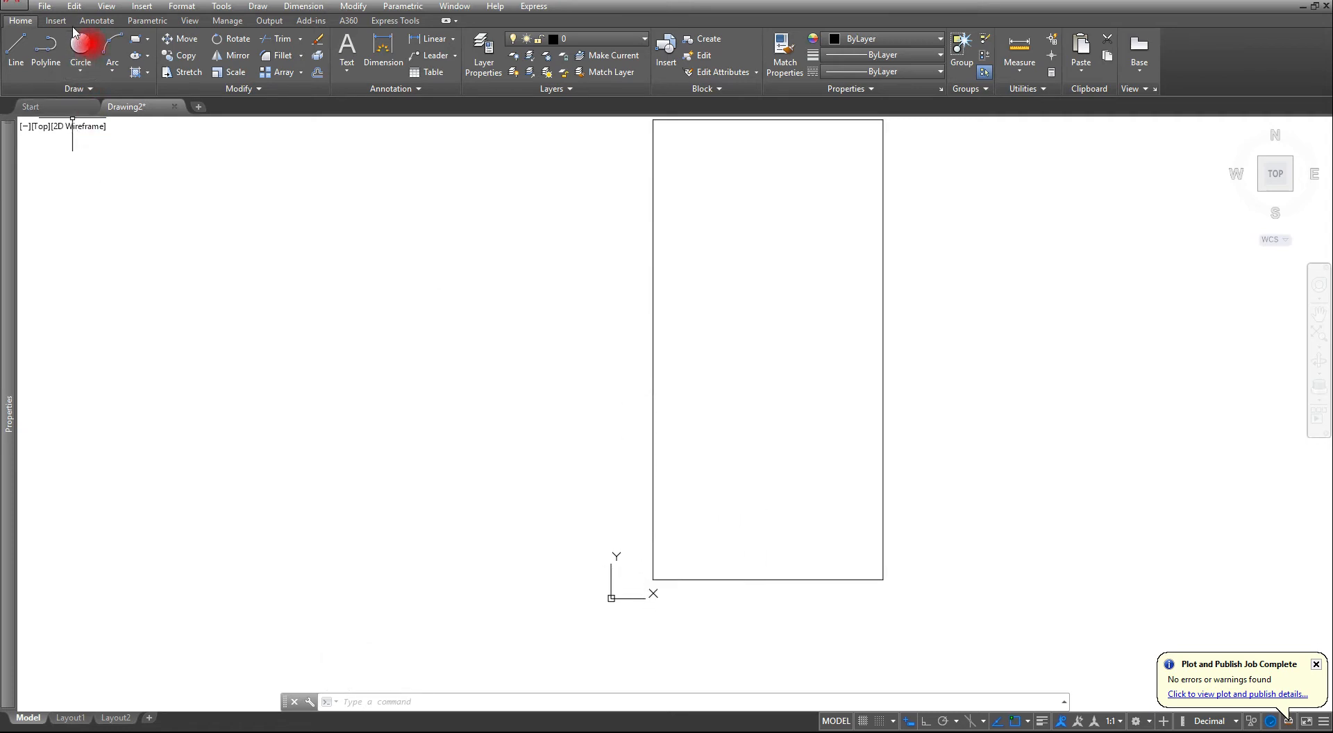
- Draw a 13-diameter circle with its centre offset 25,25 from the rectangle's lower-left corner
left_click(80, 69)
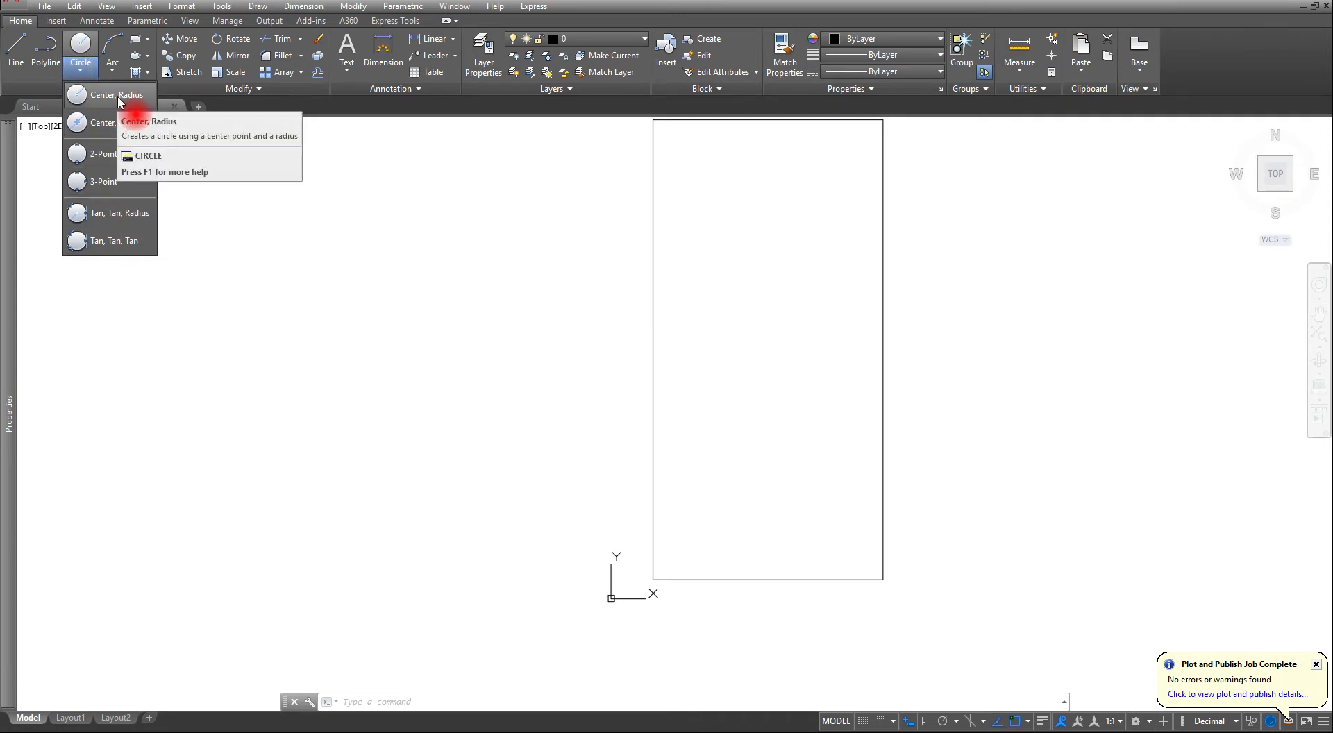
left_click(111, 125)
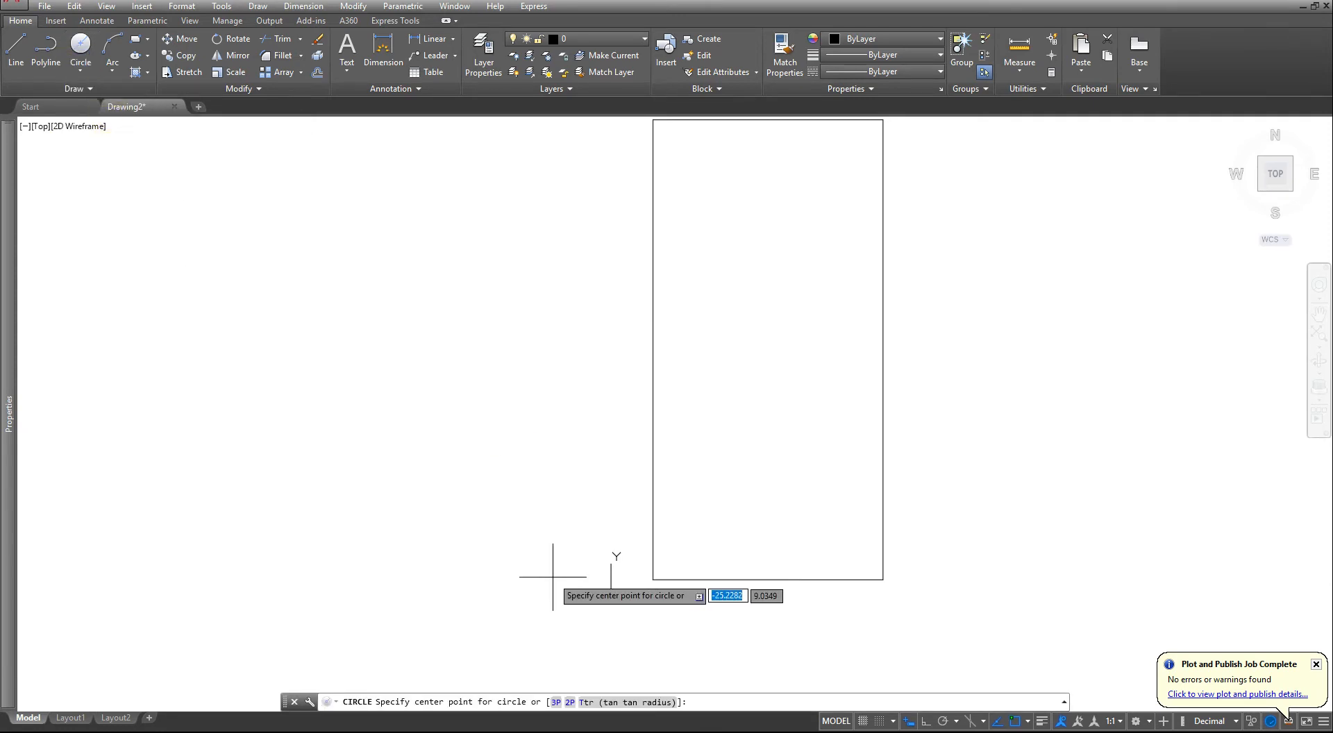
right_click(553, 551, "shift")
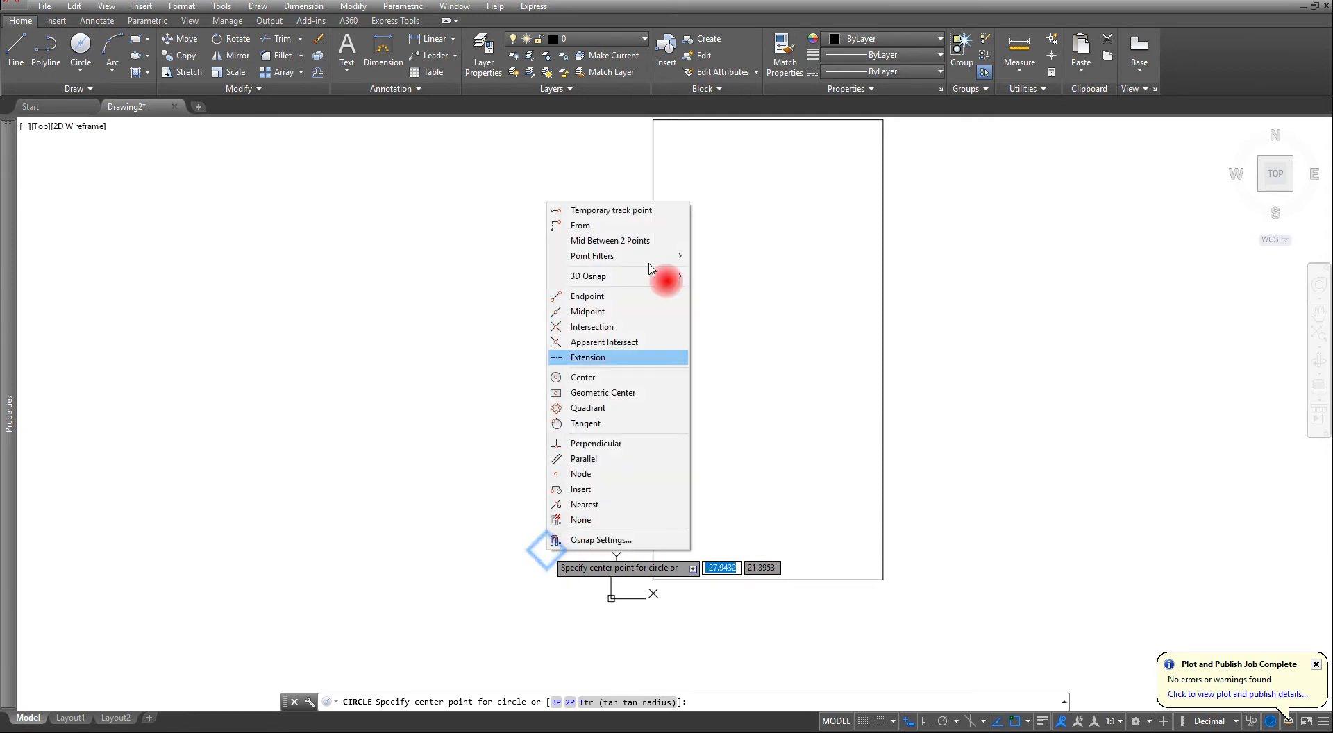
left_click(607, 226)
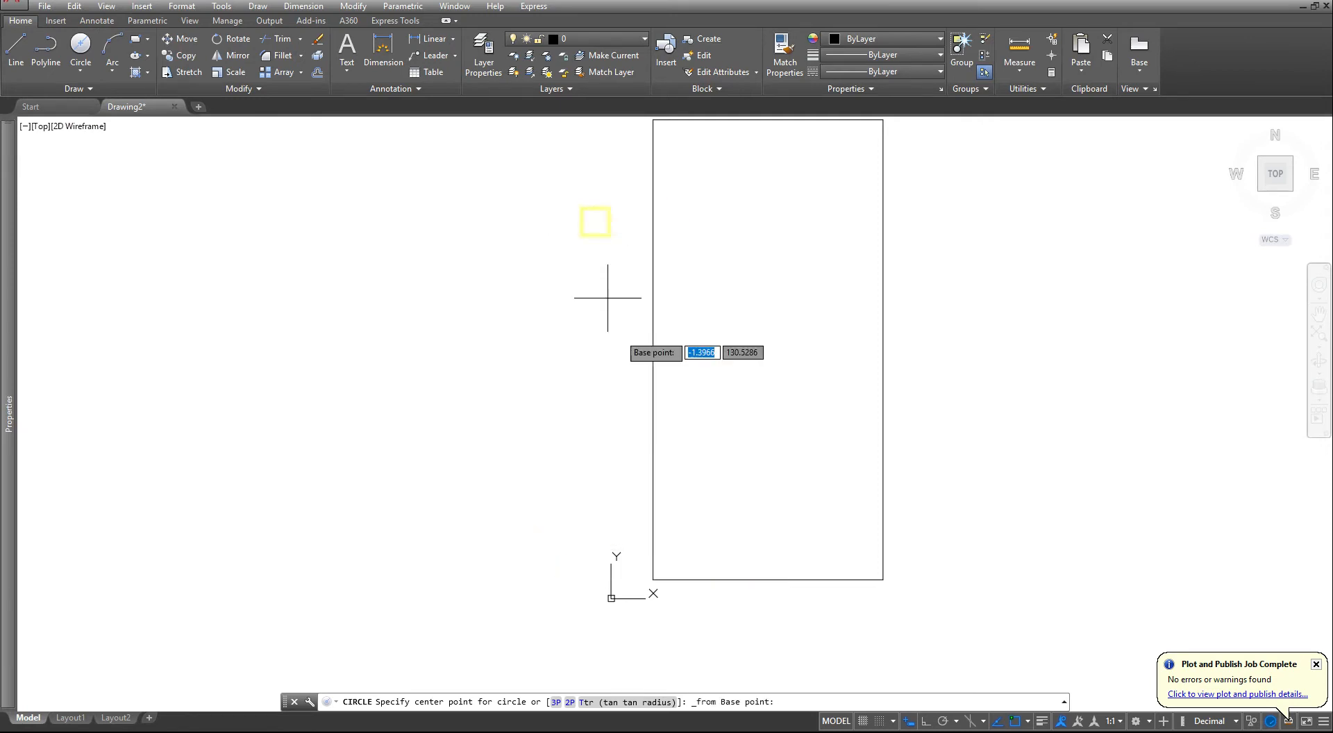
left_click(652, 579)
type("@")
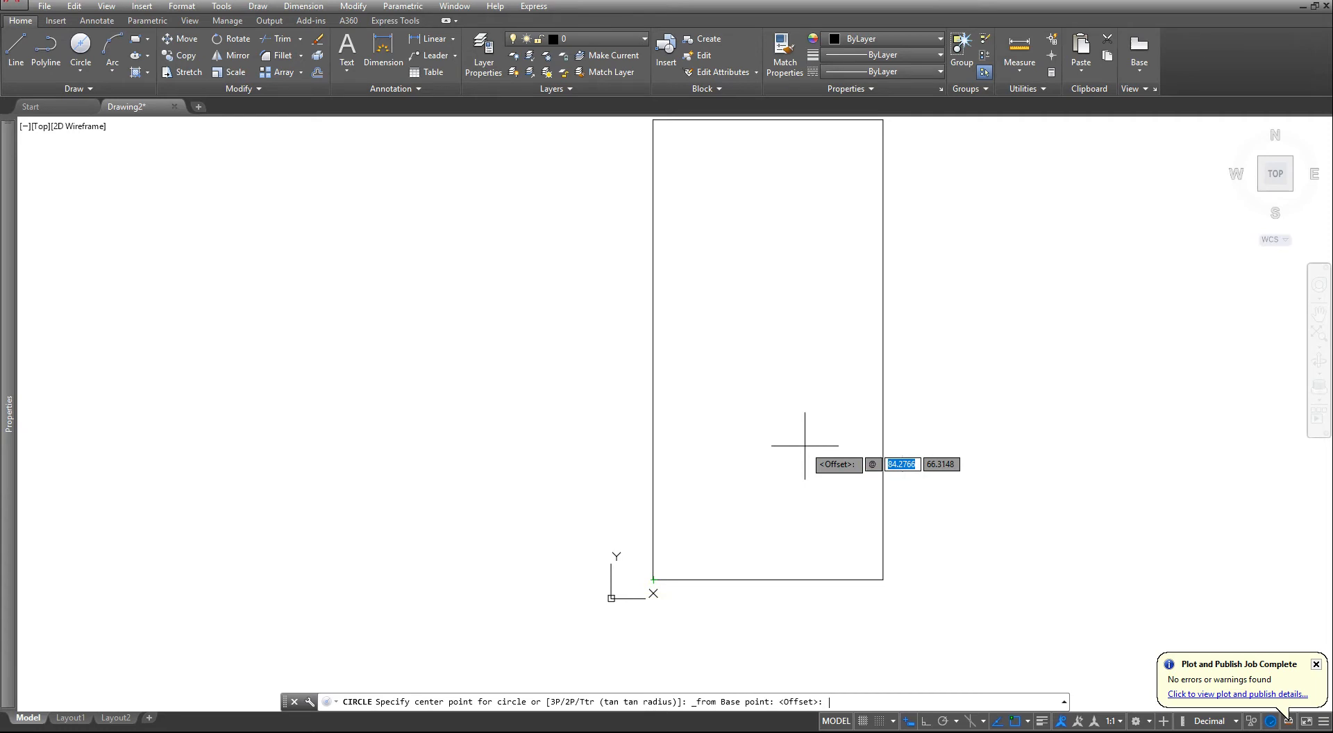
type("25")
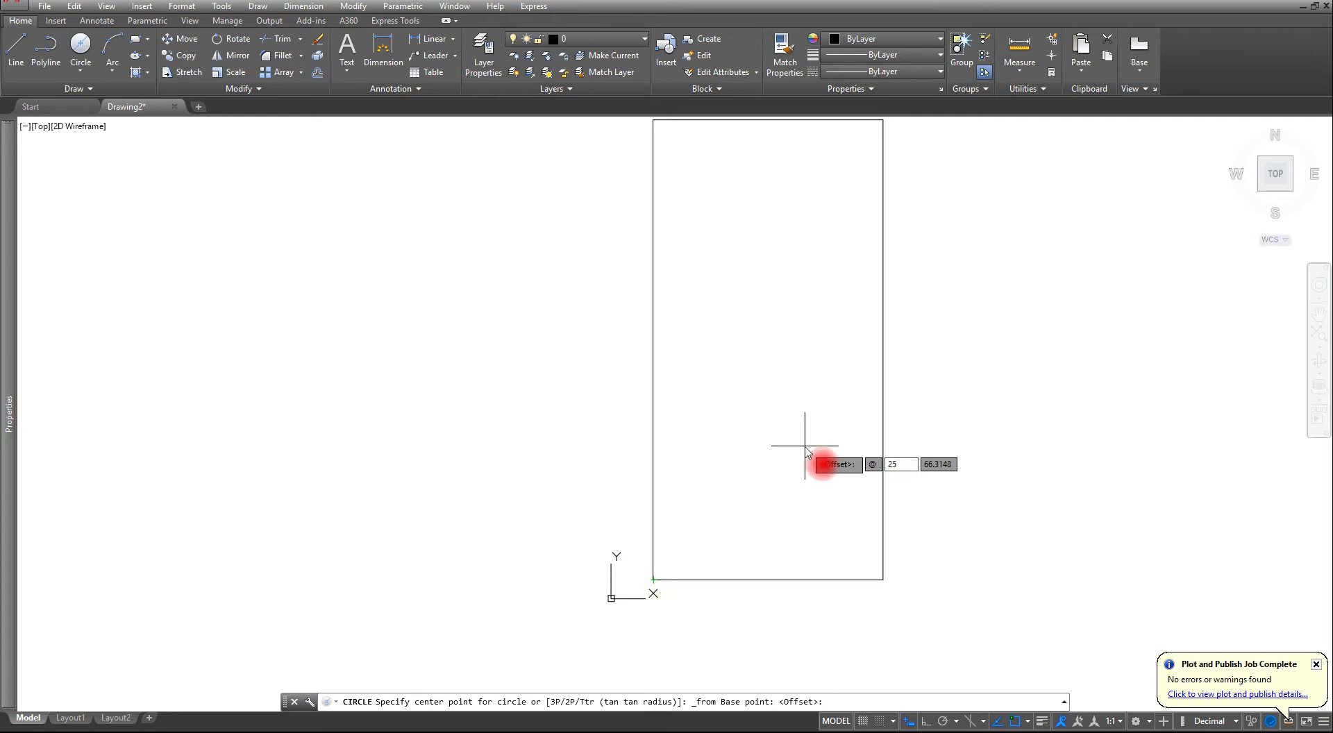
type("25")
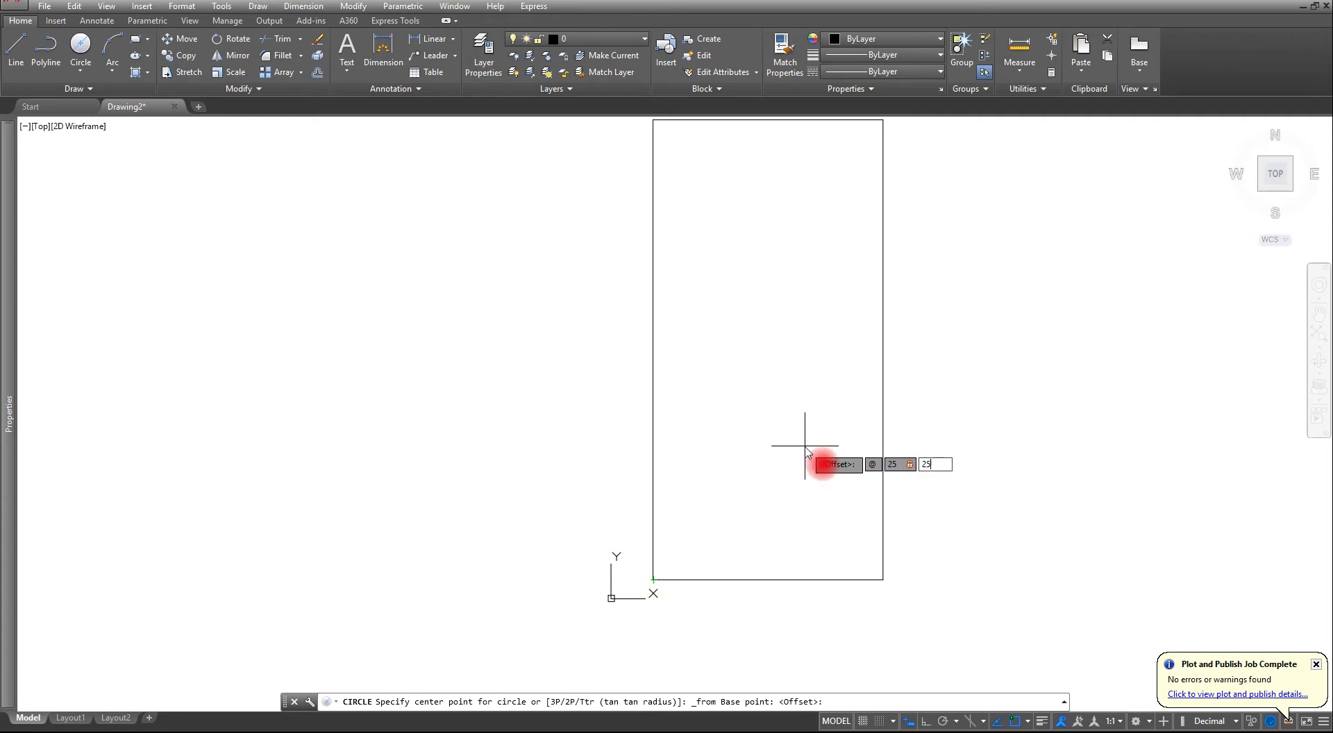
key("Return")
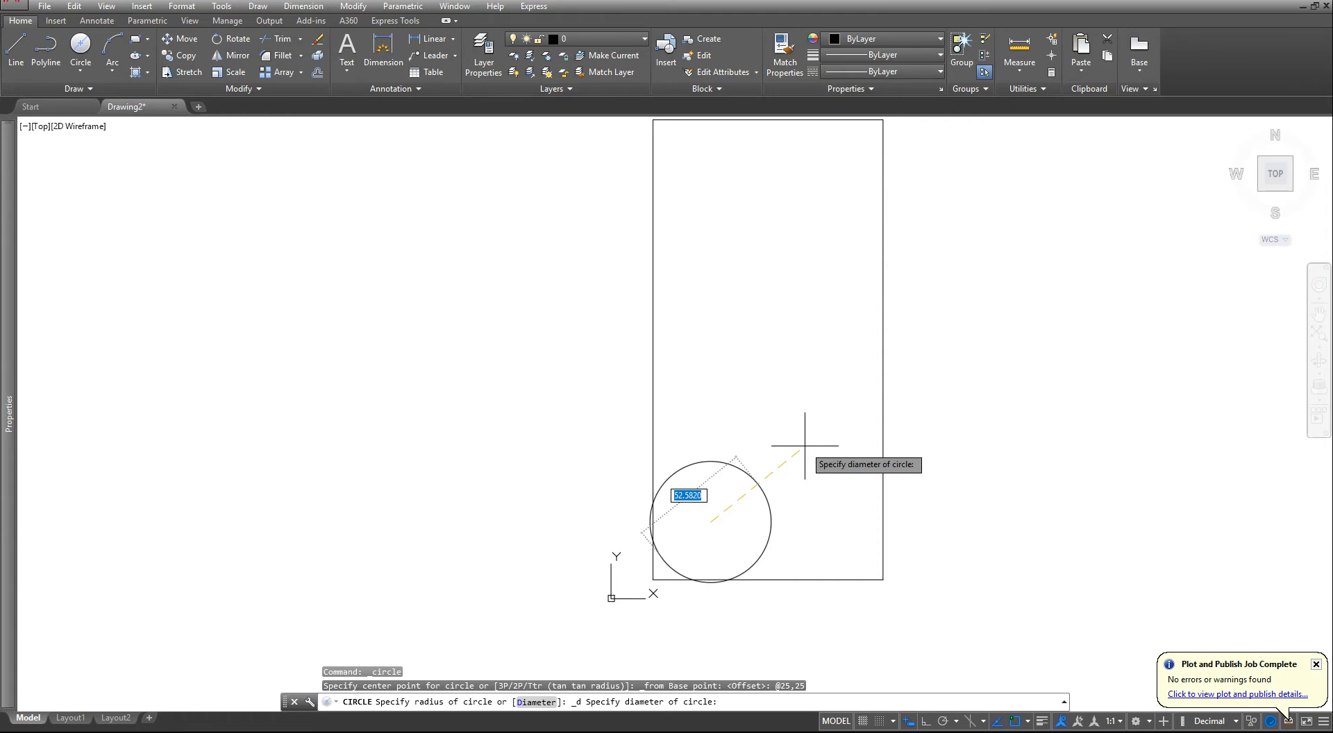
type("13")
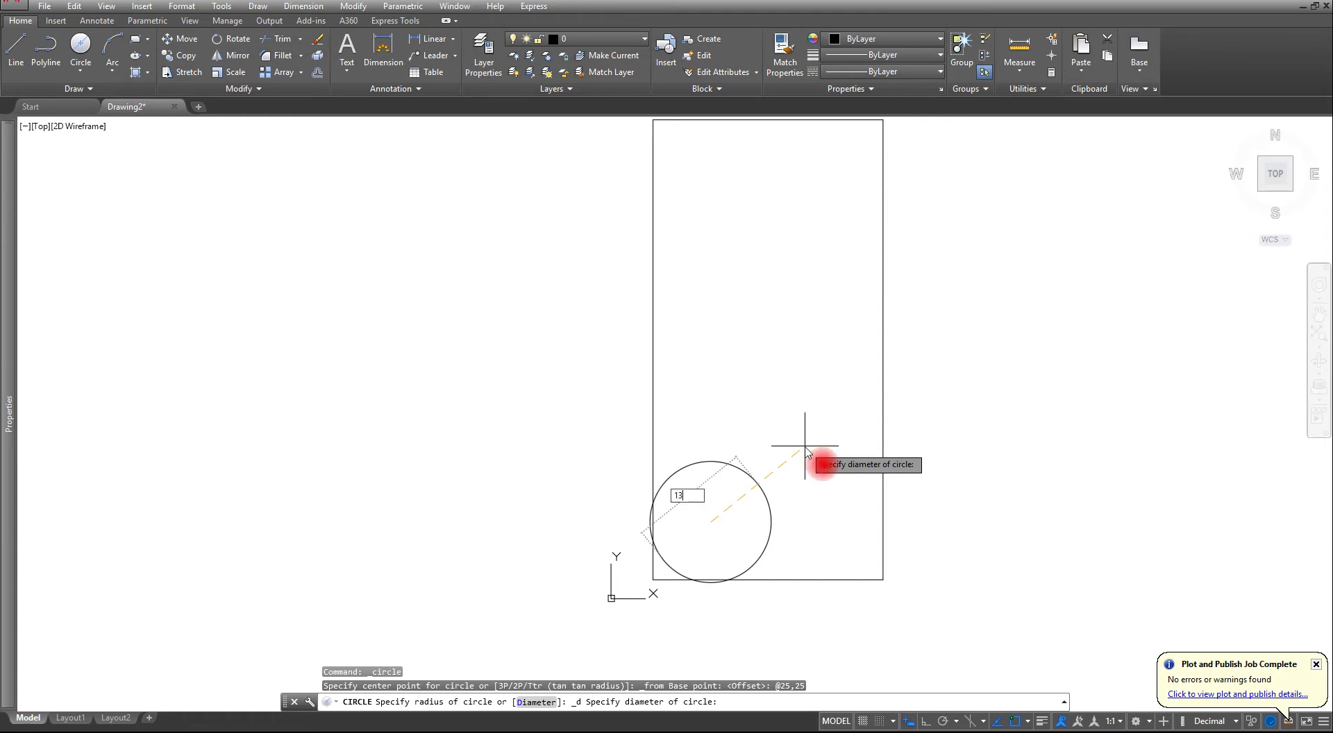
key("Return")
- Mirror the circle about the rectangle's vertical centreline through the bottom and top edge midpoints, keeping the original
scroll(788, 459, "down", 2)
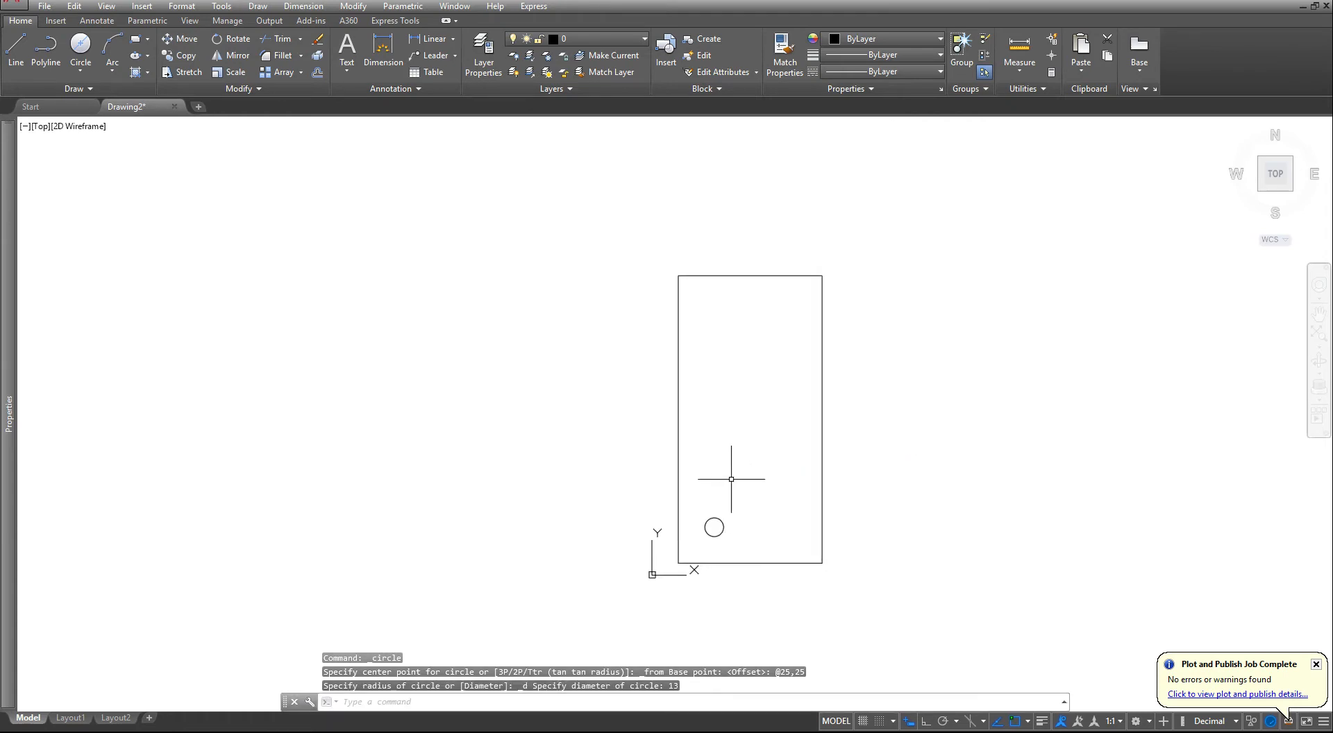
scroll(730, 479, "up", 2)
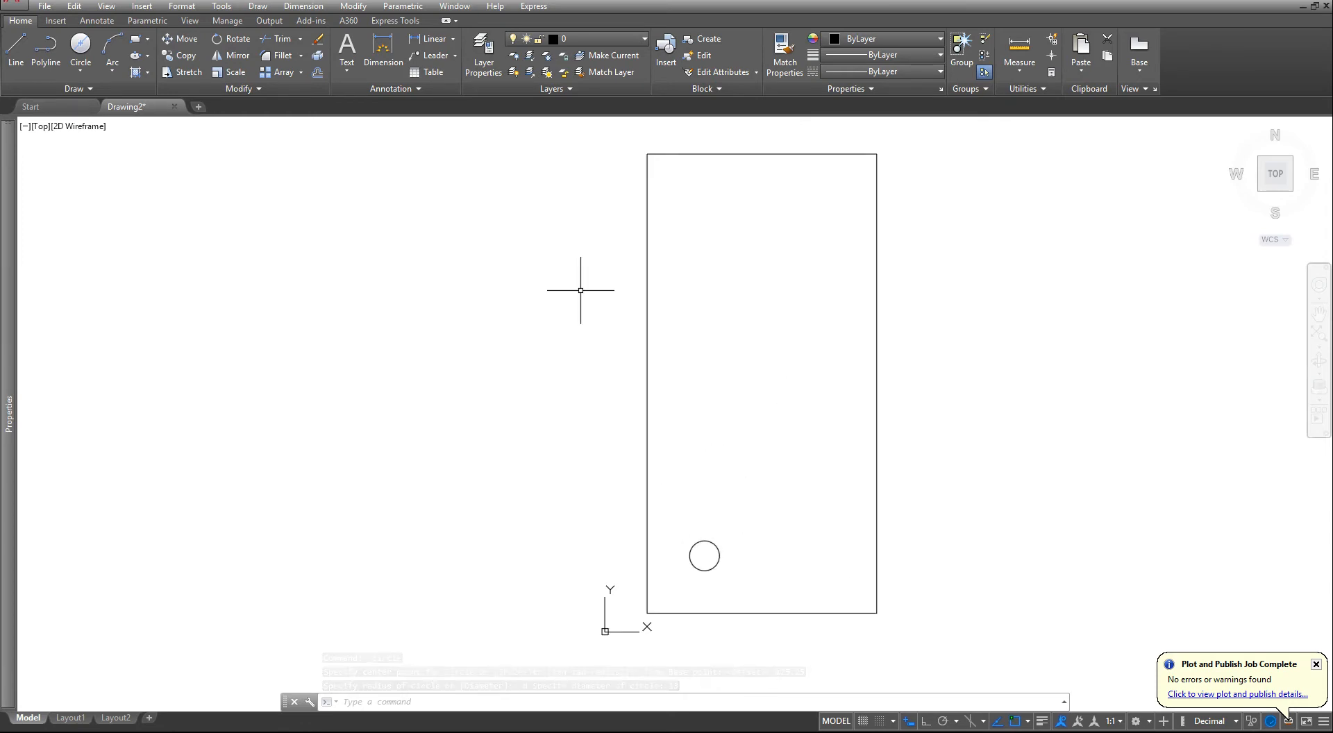
left_click(232, 57)
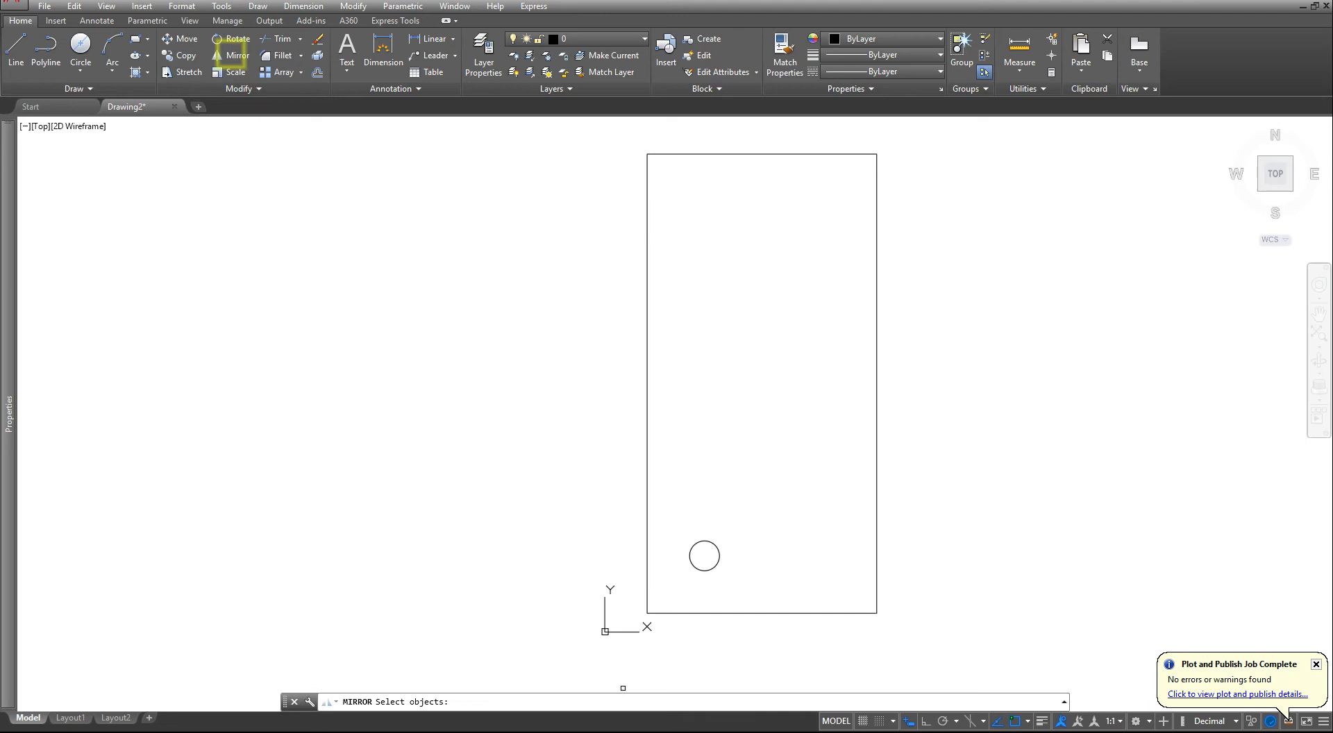
left_click(680, 590)
left_click(805, 508)
key("Return")
left_click(762, 613)
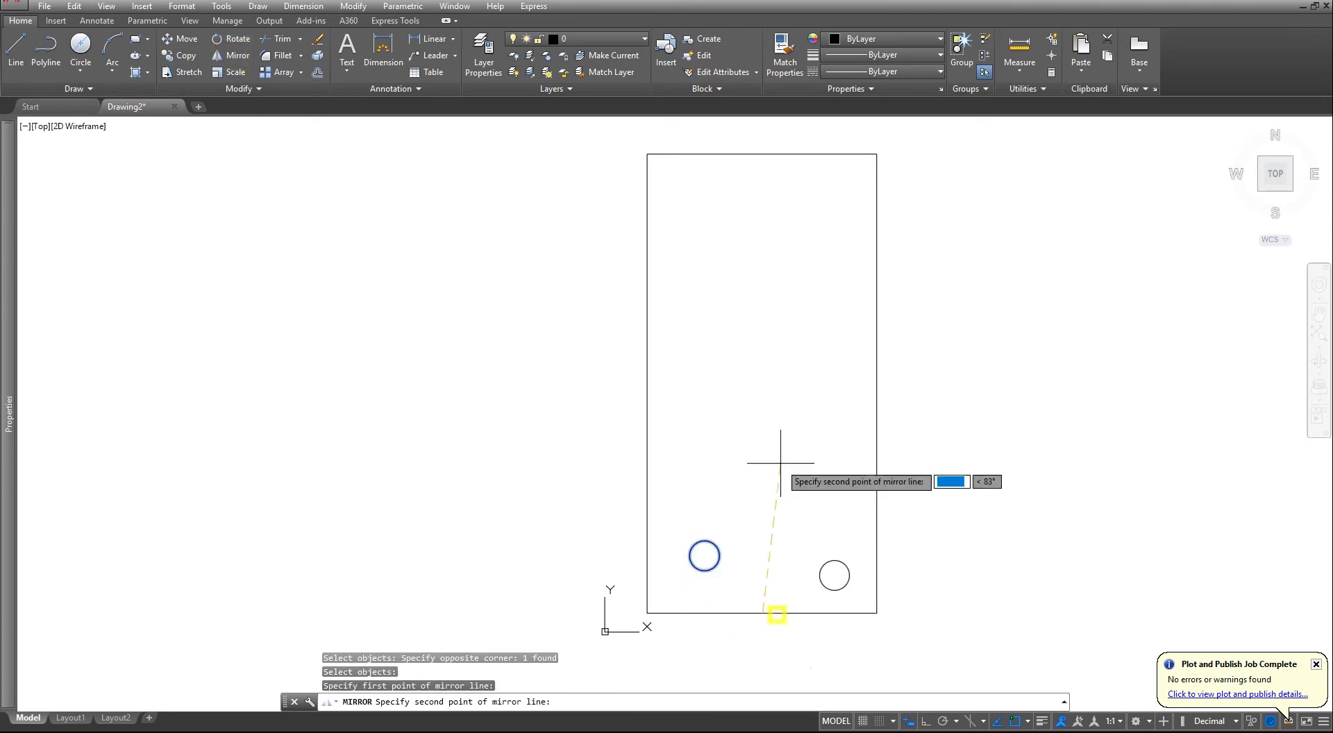
left_click(764, 155)
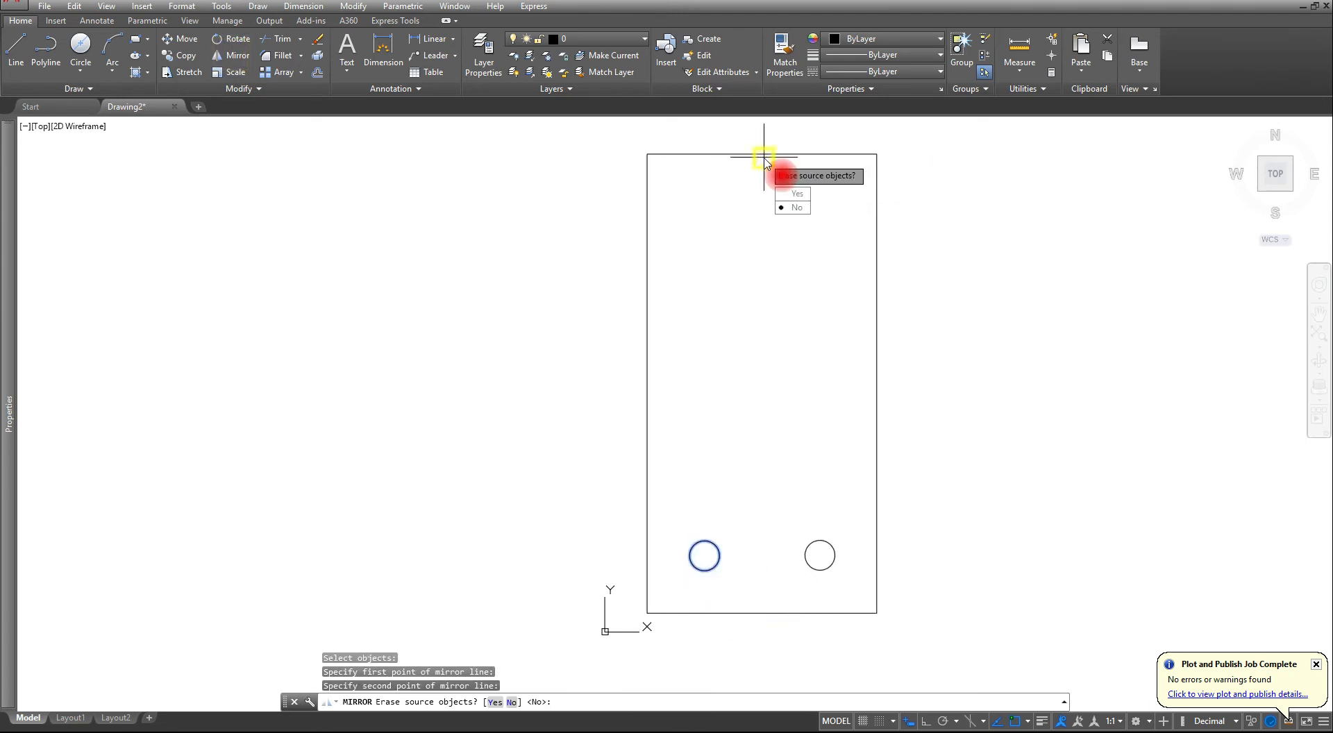
key("Return")
- Mirror both lower circles upward about a horizontal line from the left edge's midpoint with ortho on, keeping the originals
key("Return")
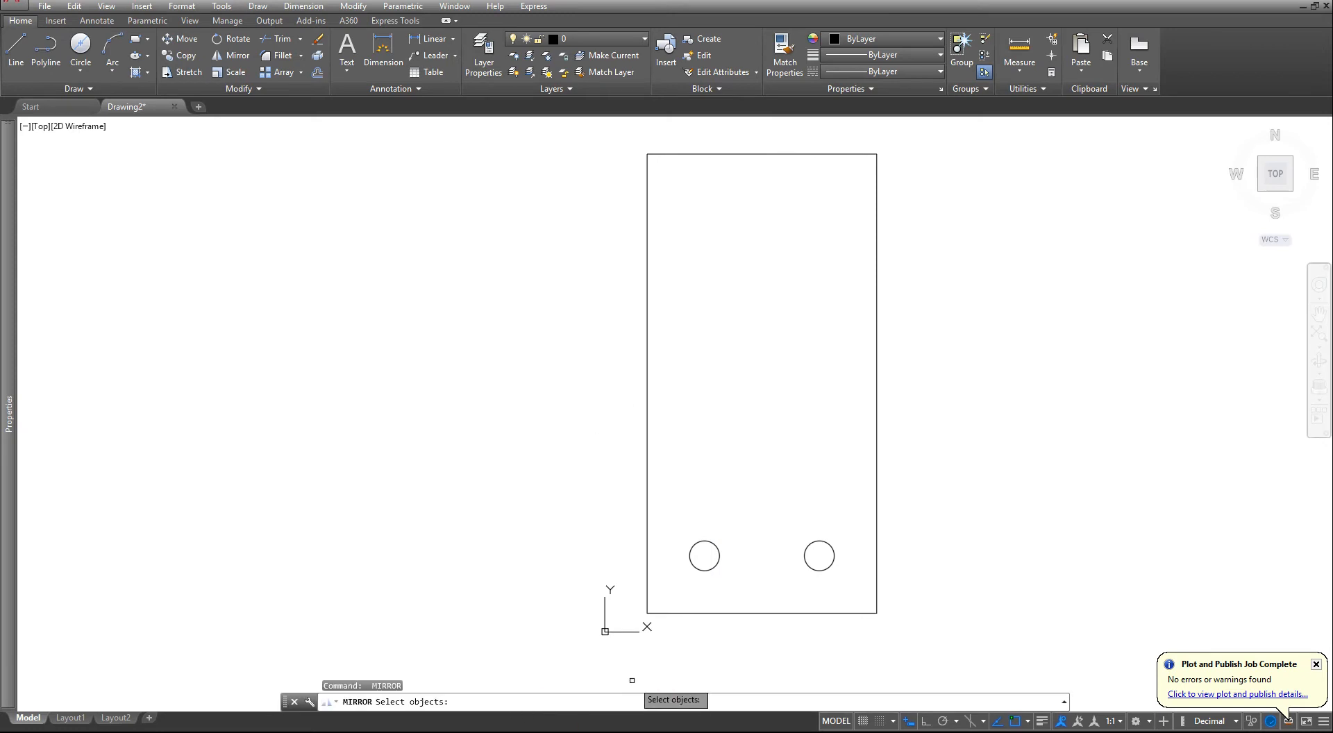
left_click(590, 515)
left_click(990, 597)
key("Return")
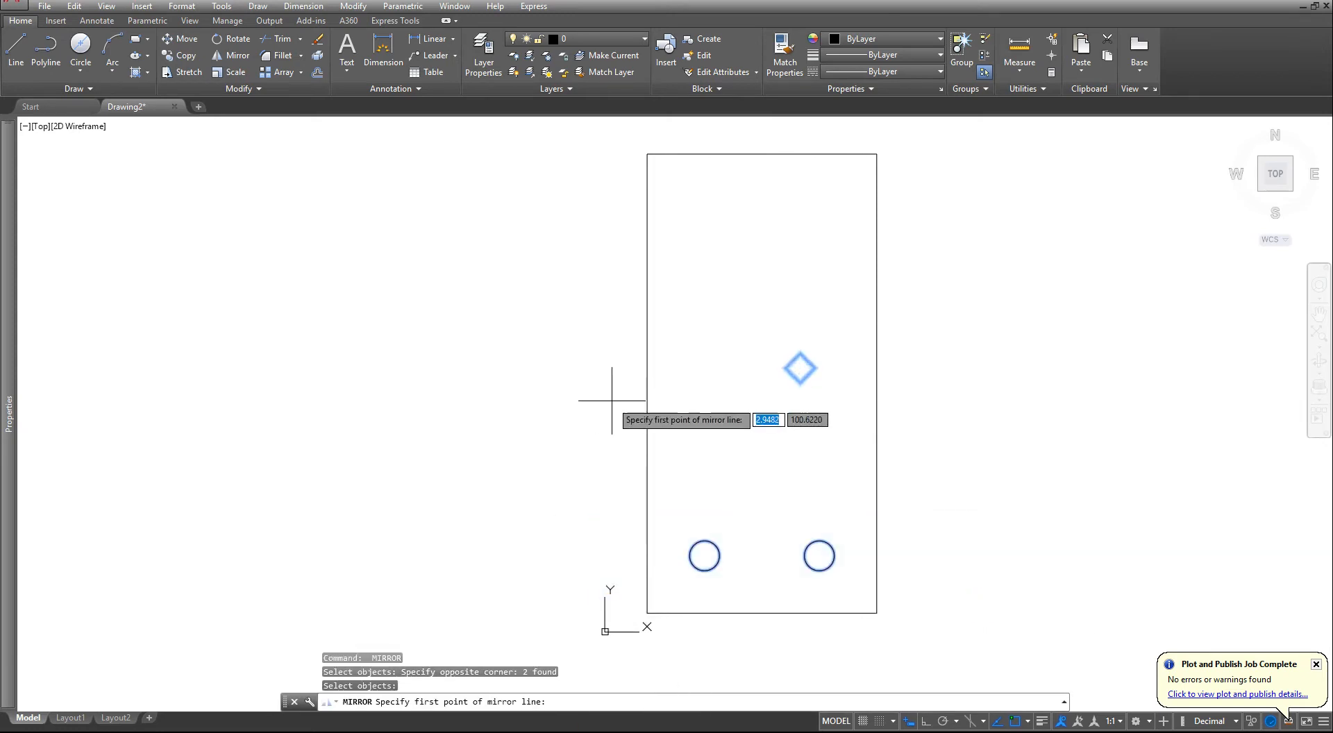
left_click(641, 400)
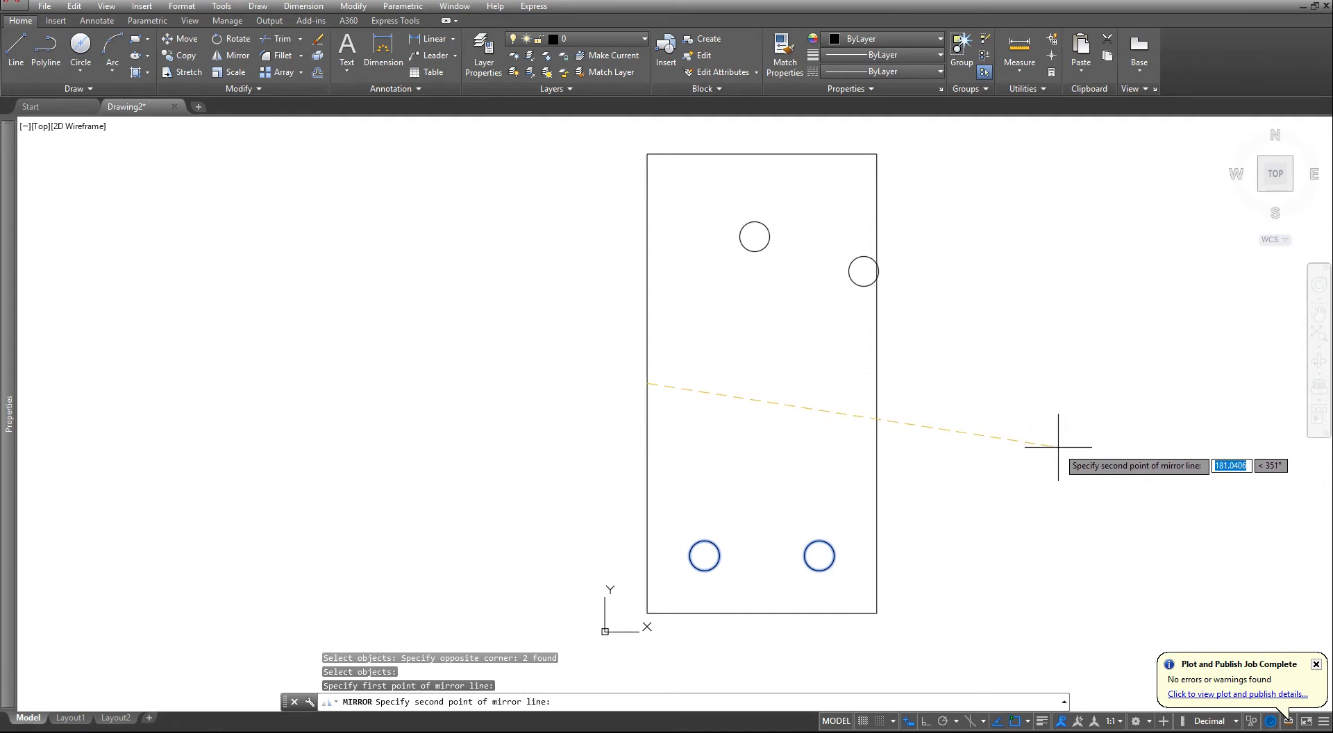
key("F8")
left_click(1073, 472)
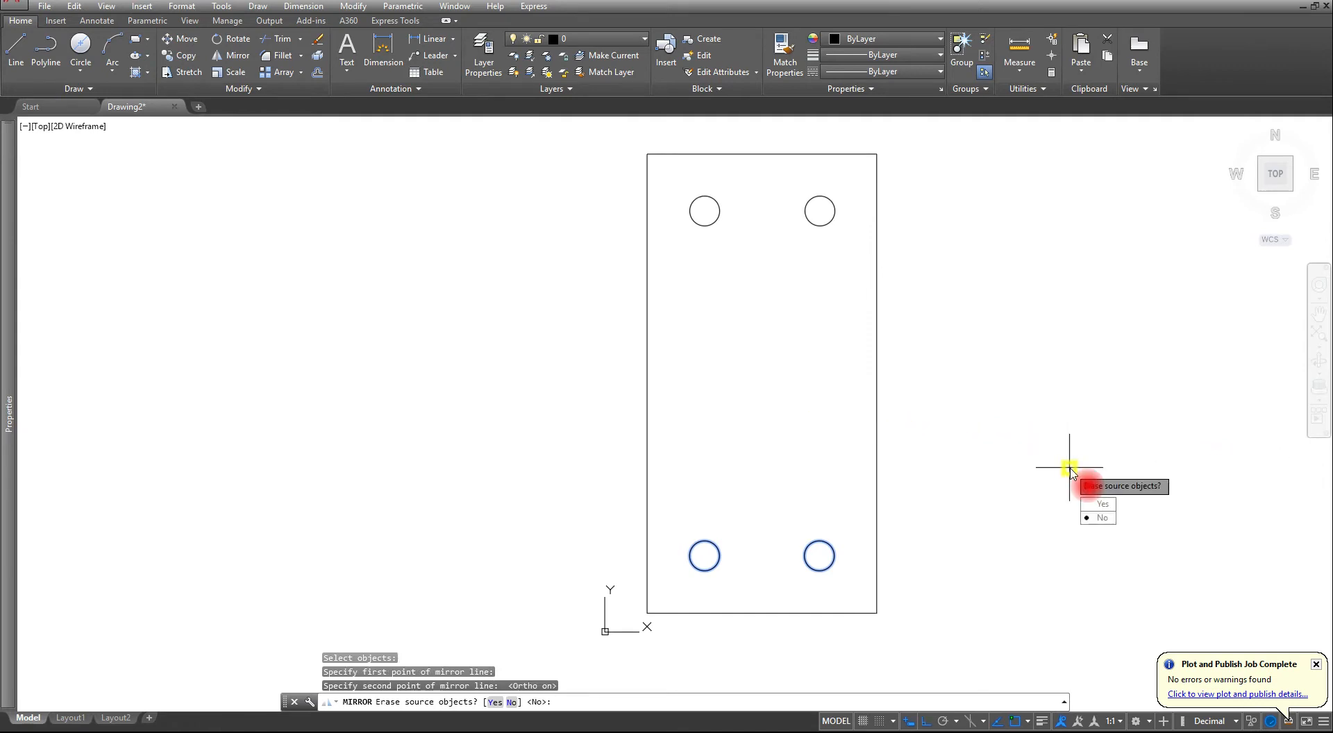
key("Return")
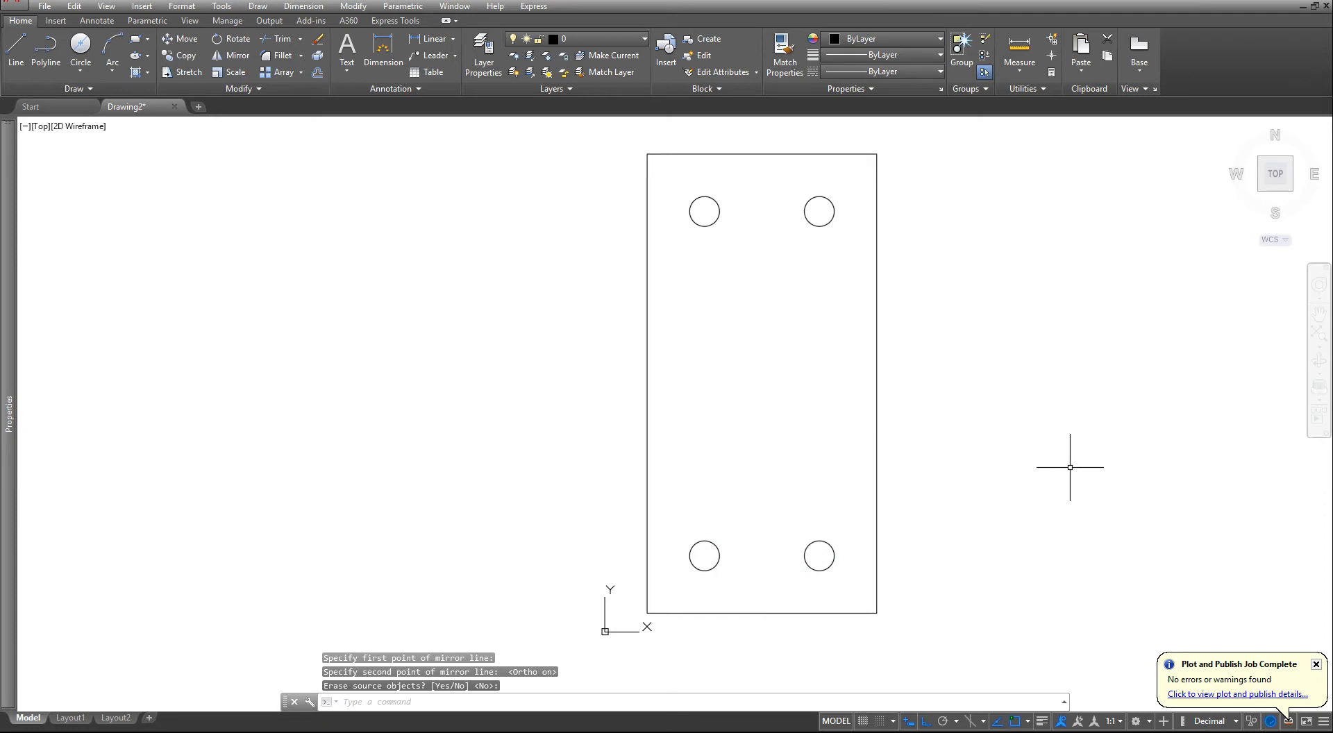
- Delete the lower-left circle from the plate
scroll(862, 546, "down", 3)
key("Escape")
key("Escape")
key("Escape")
scroll(790, 544, "up", 3)
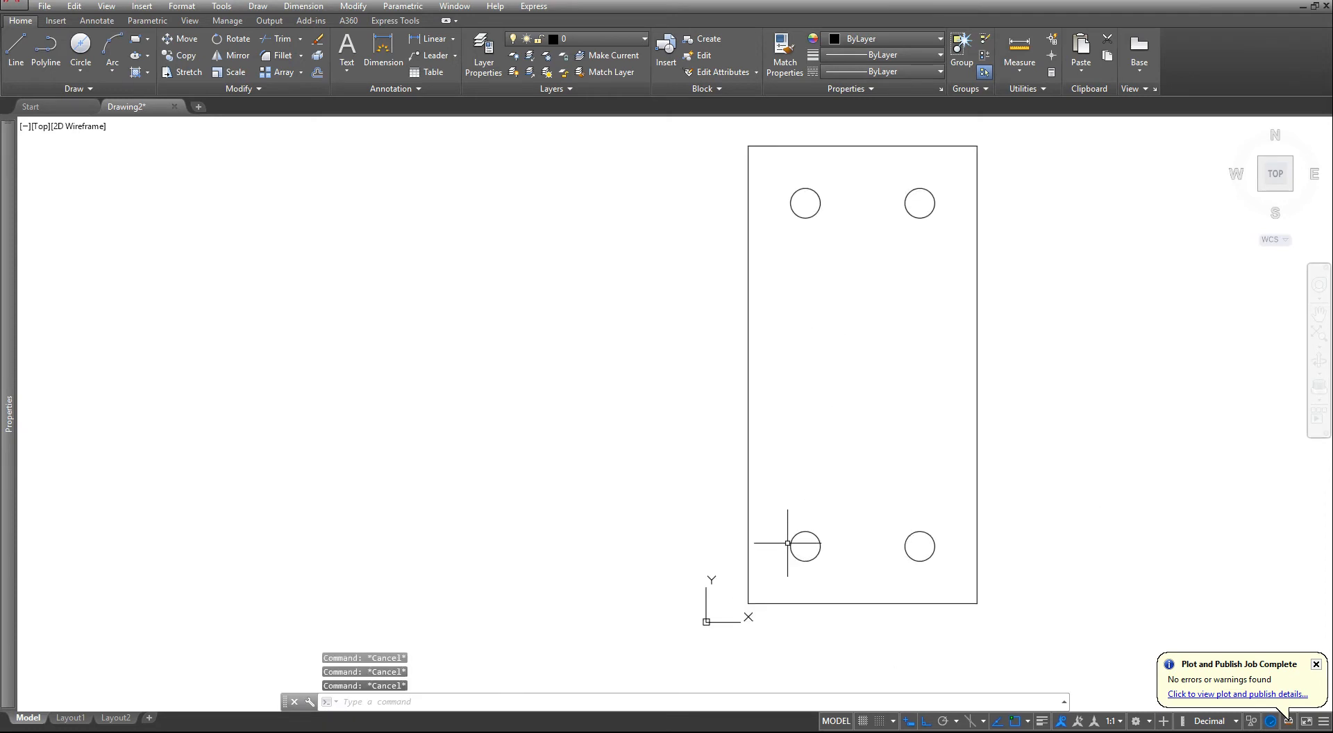
left_click(790, 535)
left_click(769, 564)
left_click(812, 506)
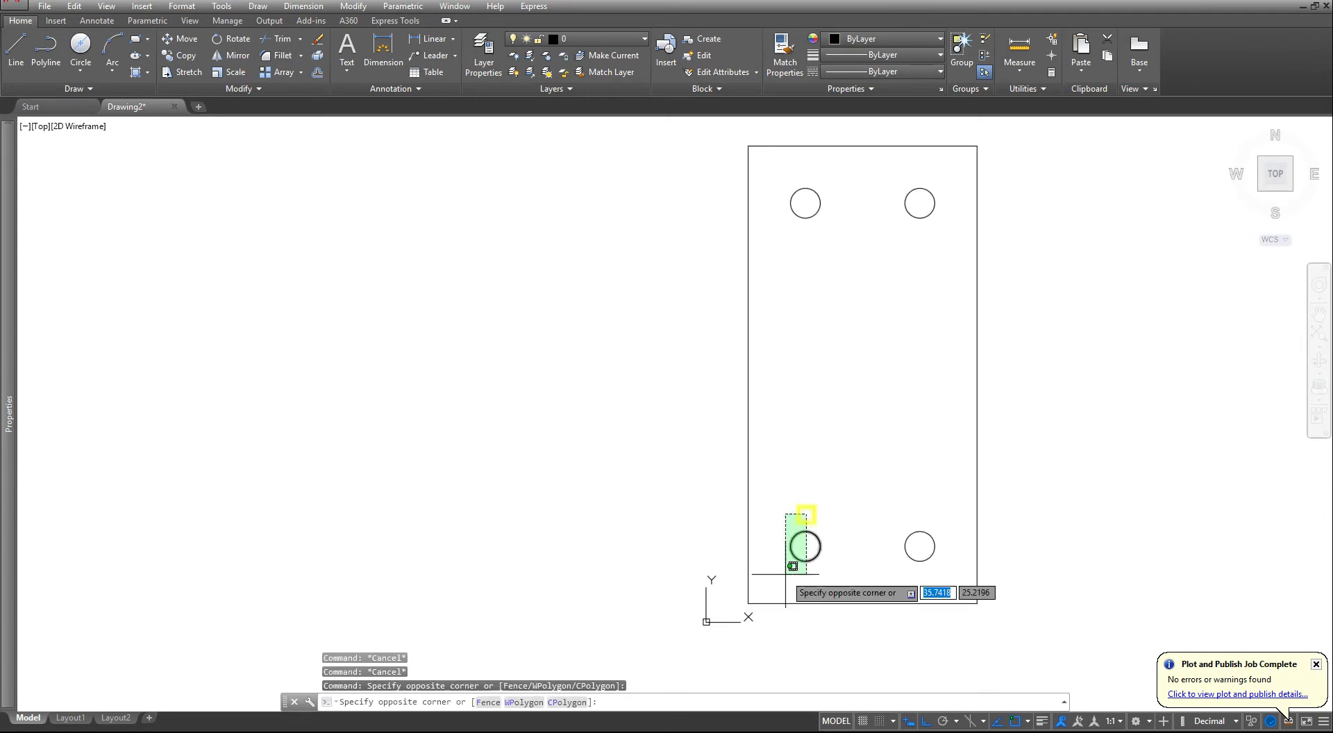
left_click(784, 574)
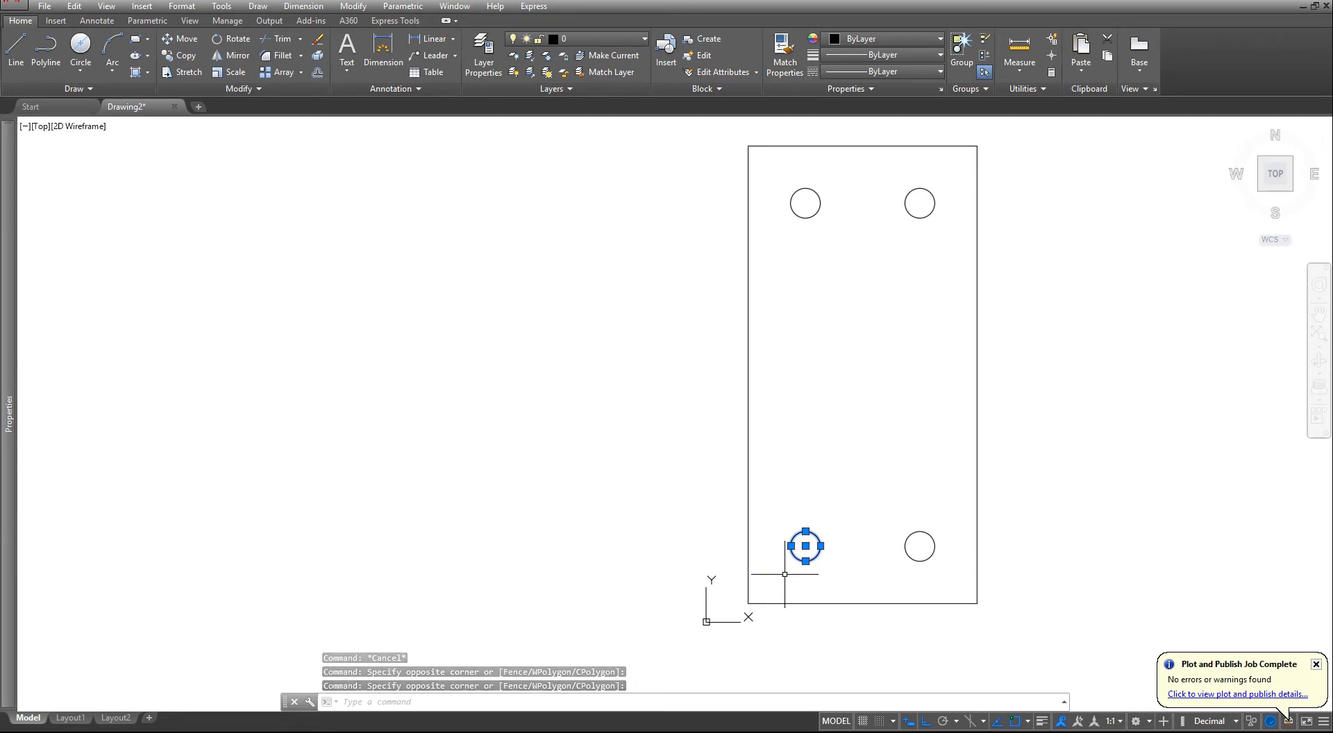
key("Delete")
scroll(776, 538, "down", 2)
key("Escape")
key("Escape")
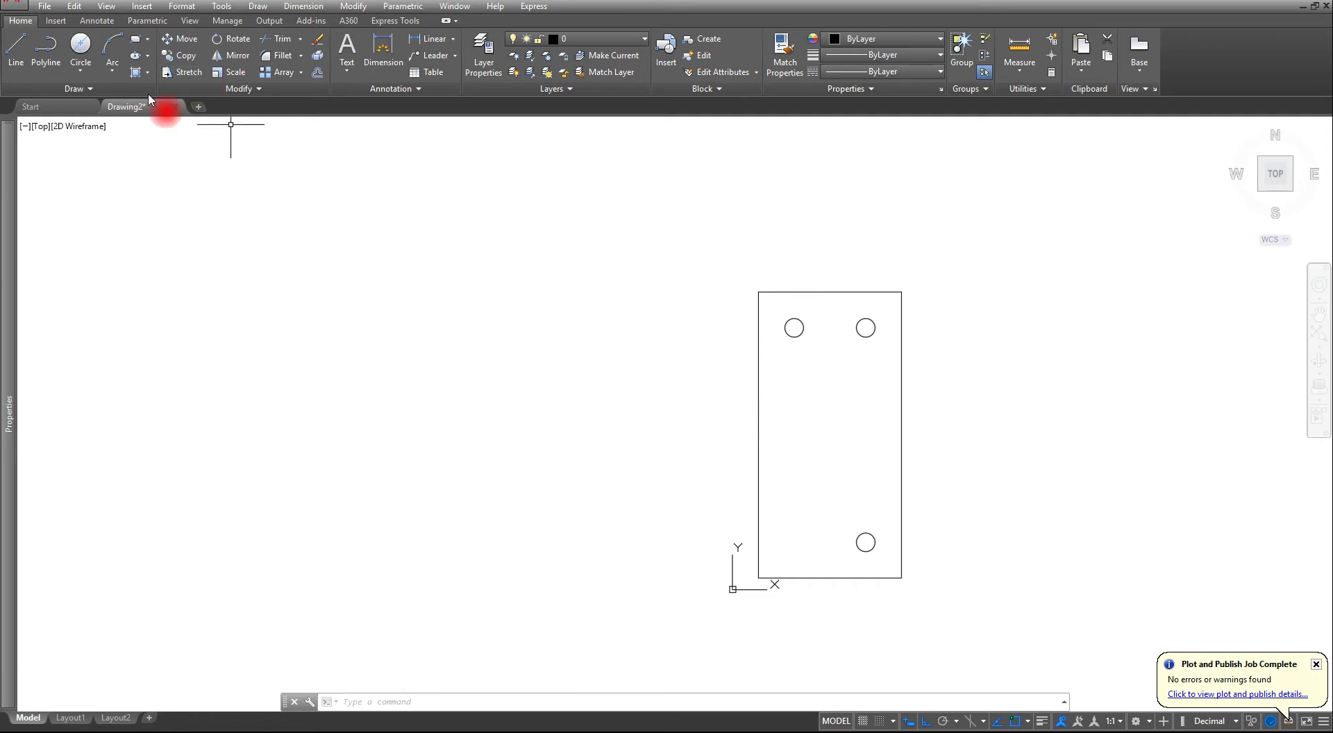
- Draw a 12-wide side-view rectangle of the plate's height, starting about 125 units left of the plate and level with its bottom edge
left_click(230, 72)
key("Escape")
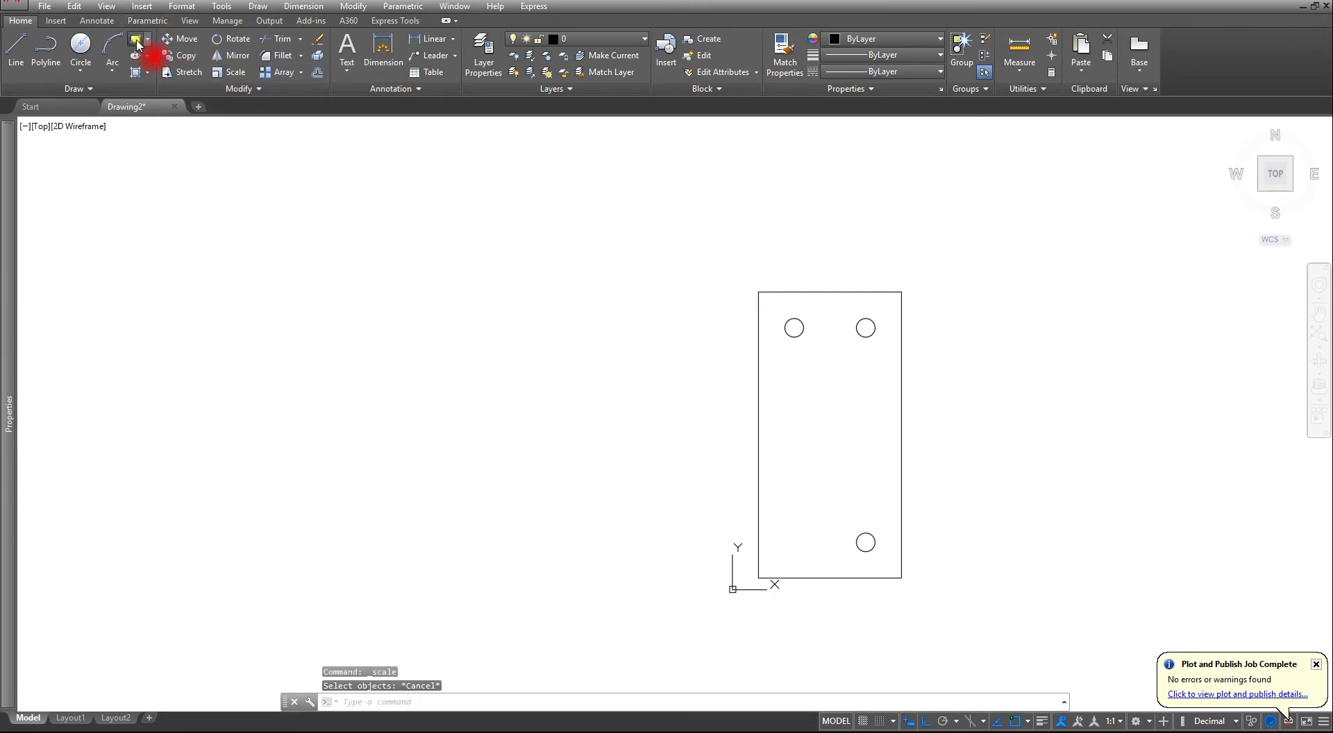
left_click(135, 39)
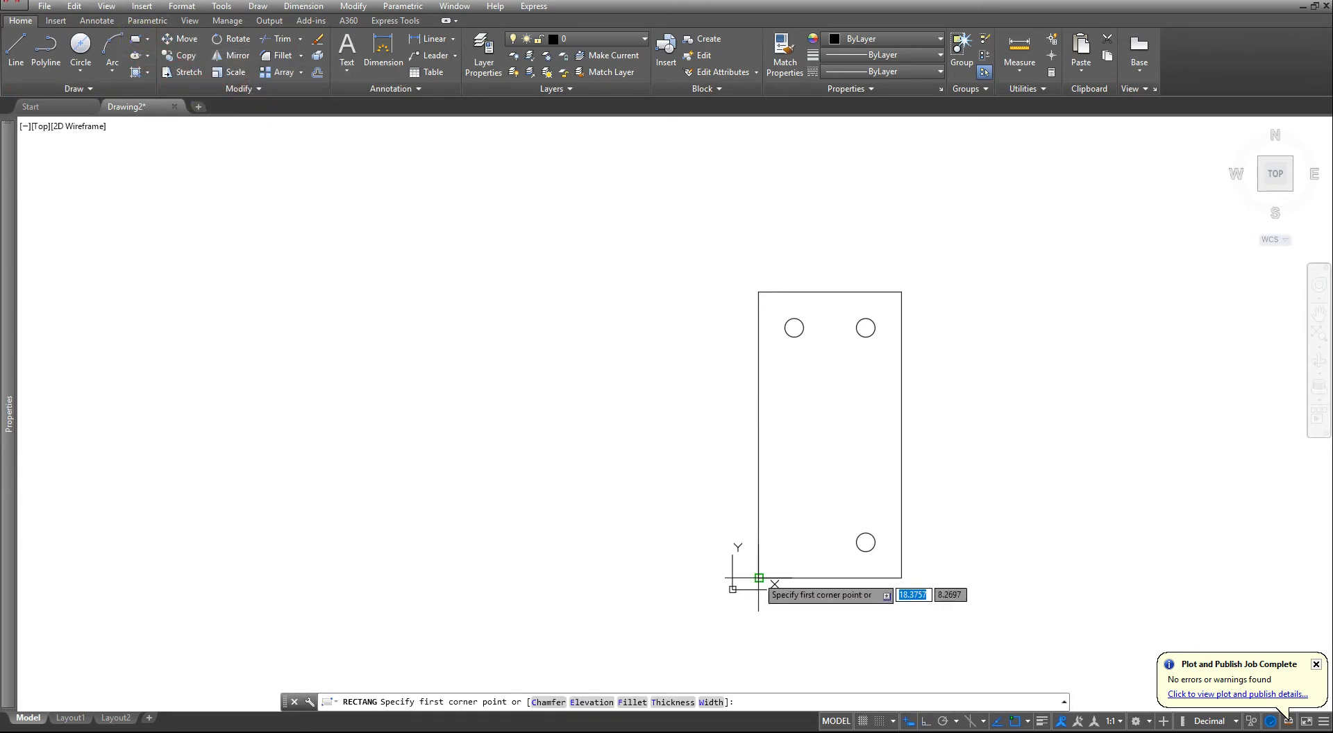
left_click(579, 577)
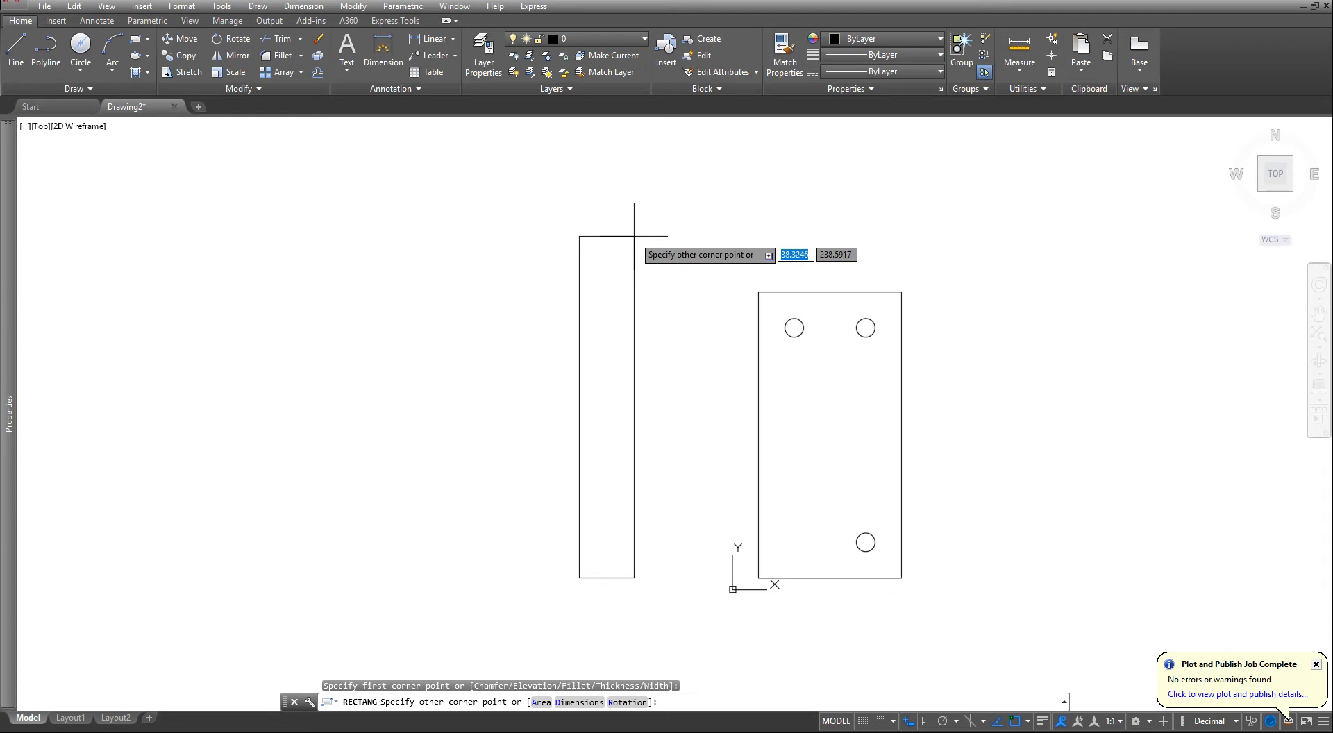
type("12")
key("Tab")
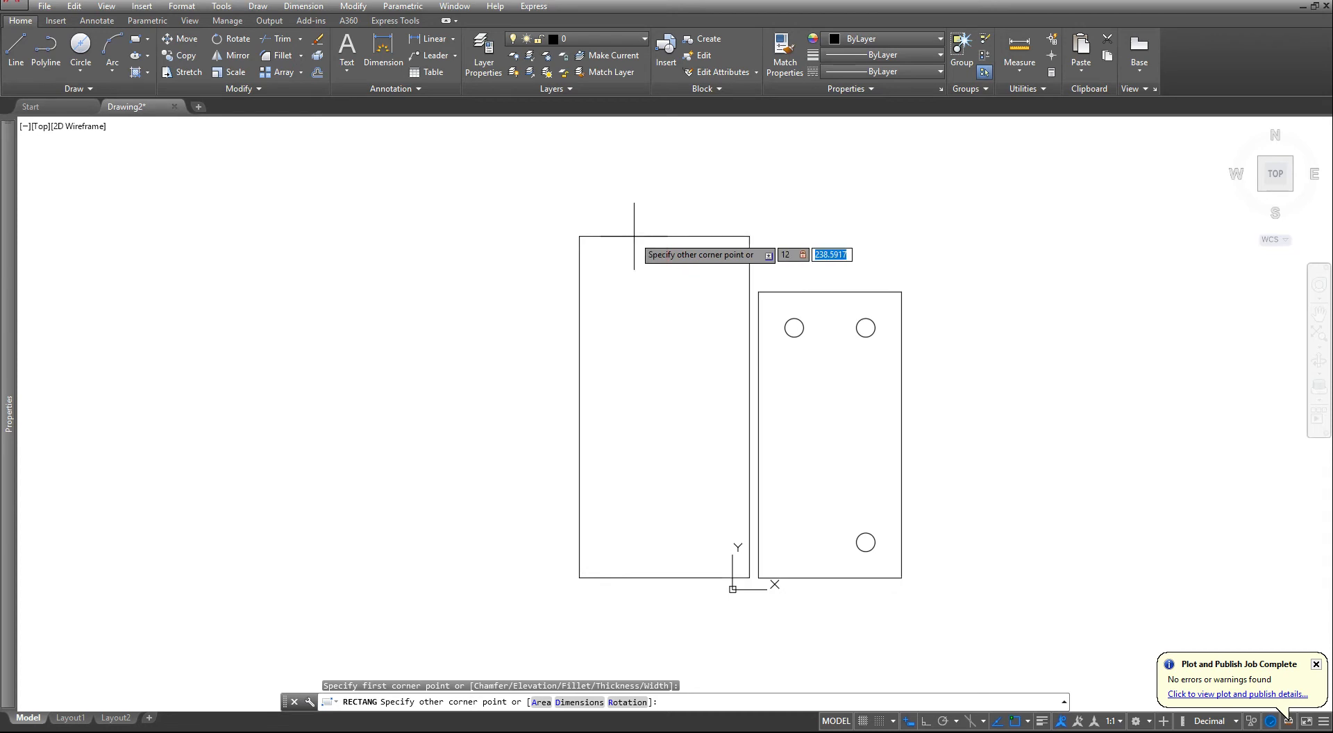
key("Return")
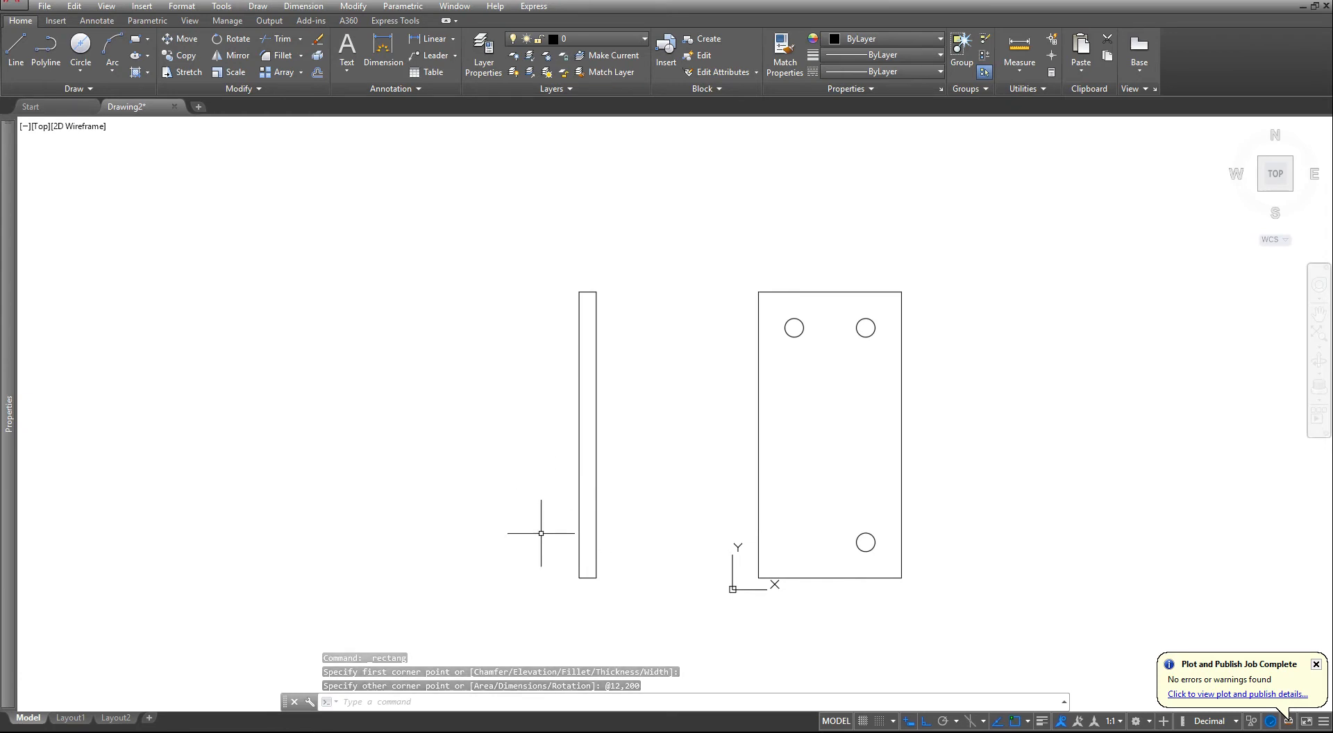
- Draw horizontal construction lines through the bottom and top quadrants of the plate's lower-right circle
left_click(89, 89)
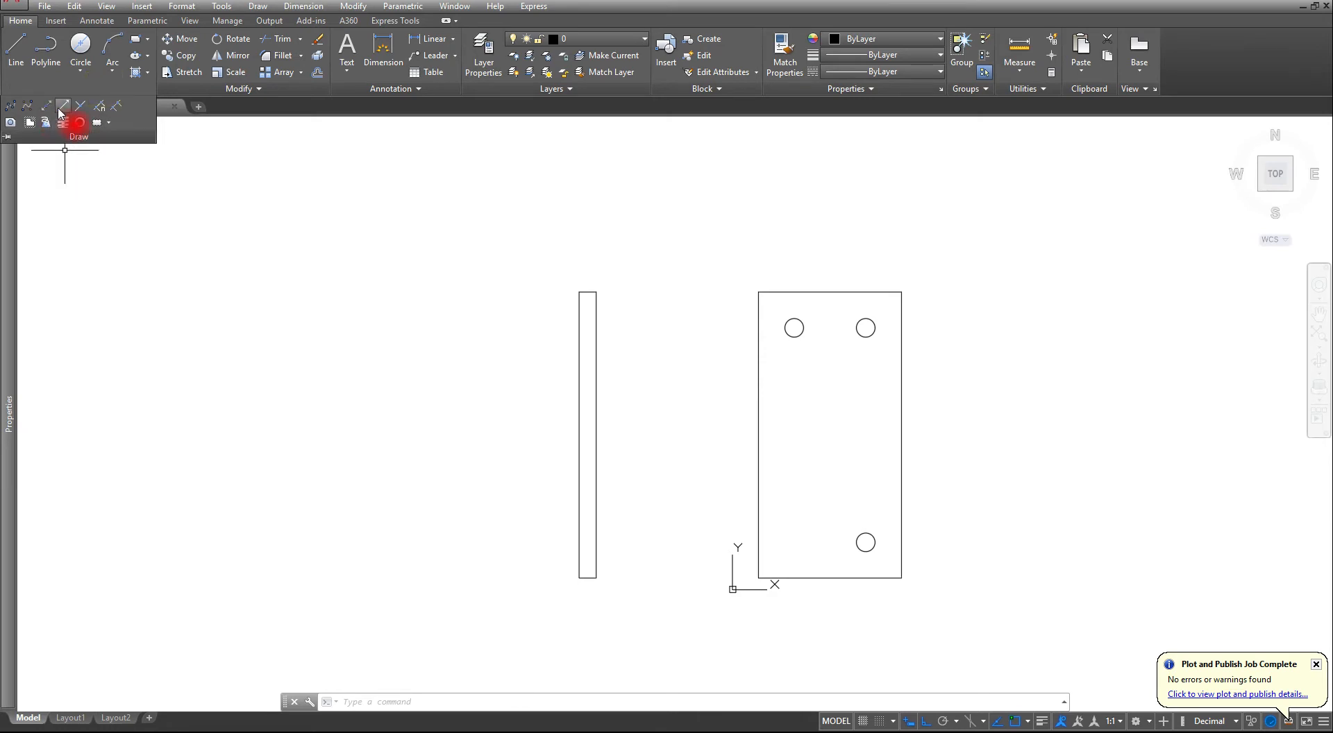
left_click(48, 106)
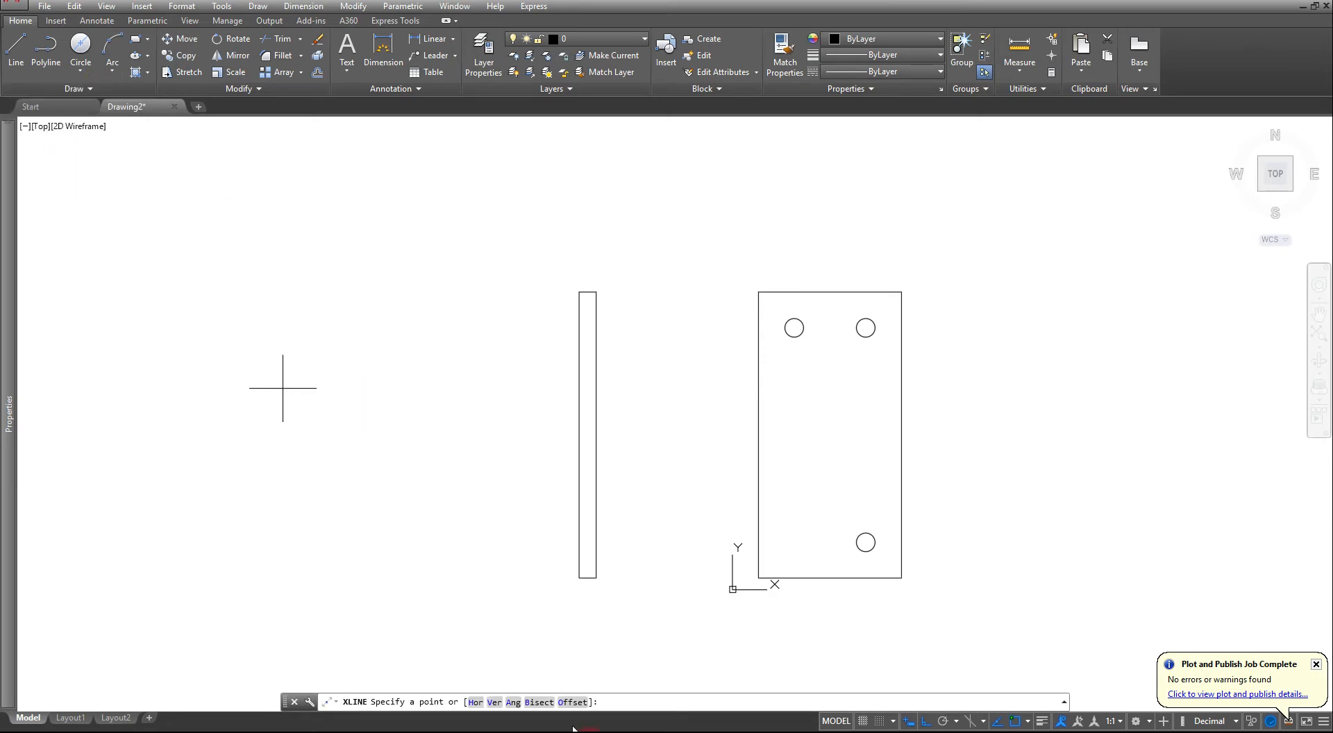
left_click(473, 701)
scroll(877, 552, "up", 6)
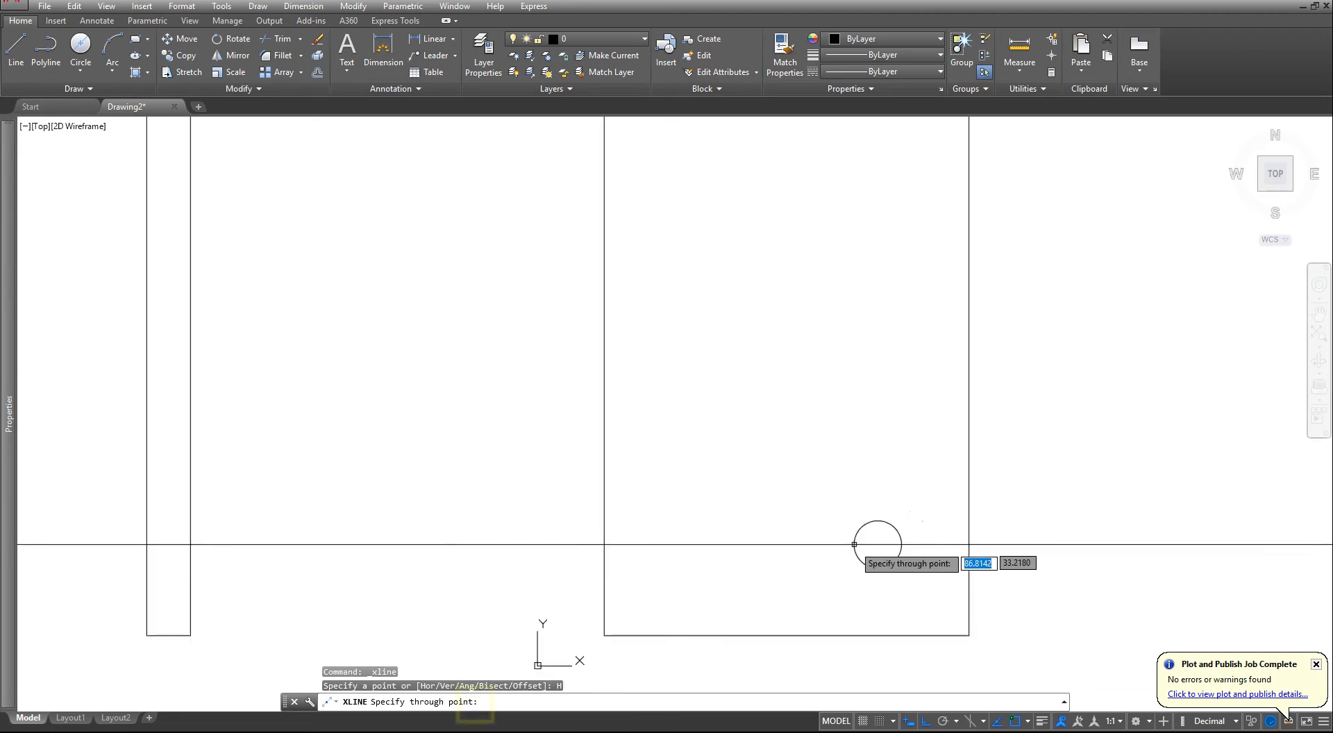
left_click(891, 580)
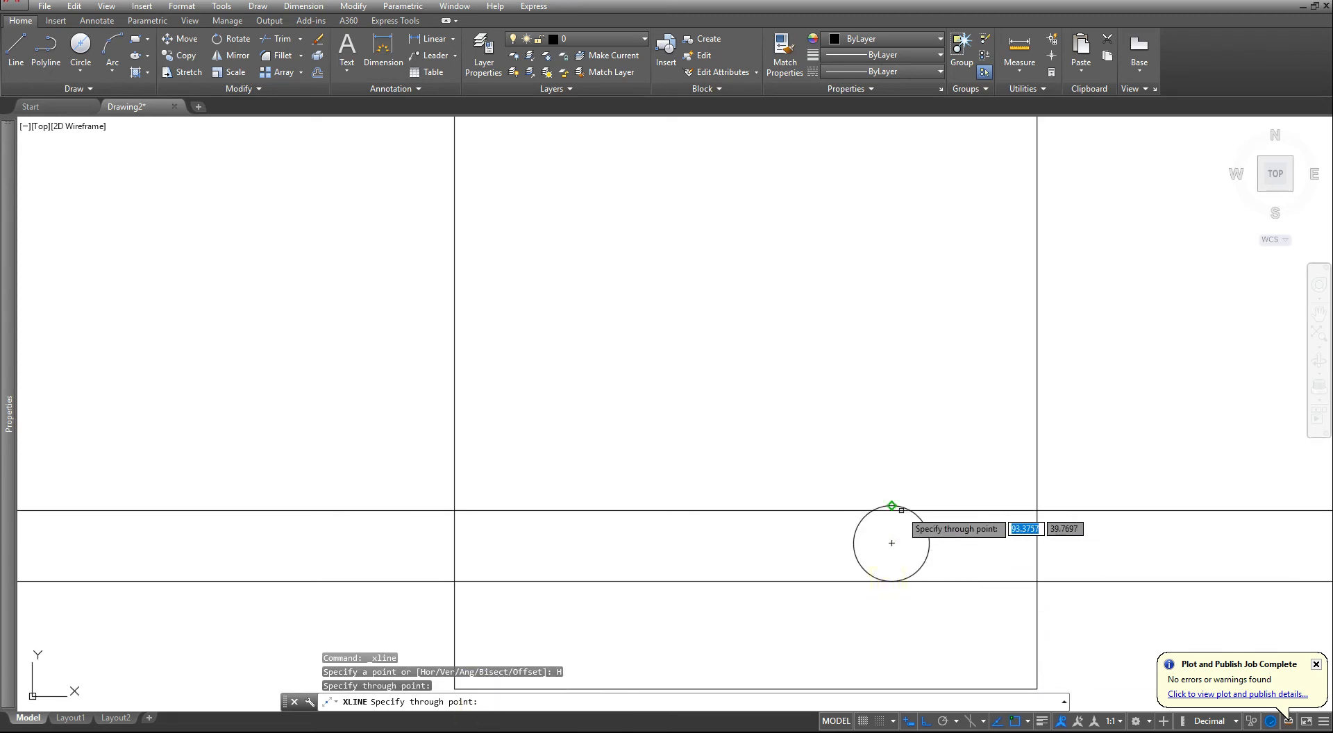
left_click(892, 506)
- Add horizontal construction lines through the bottom and top quadrants of the plate's upper-left circle
scroll(892, 506, "down", 4)
scroll(798, 195, "up", 4)
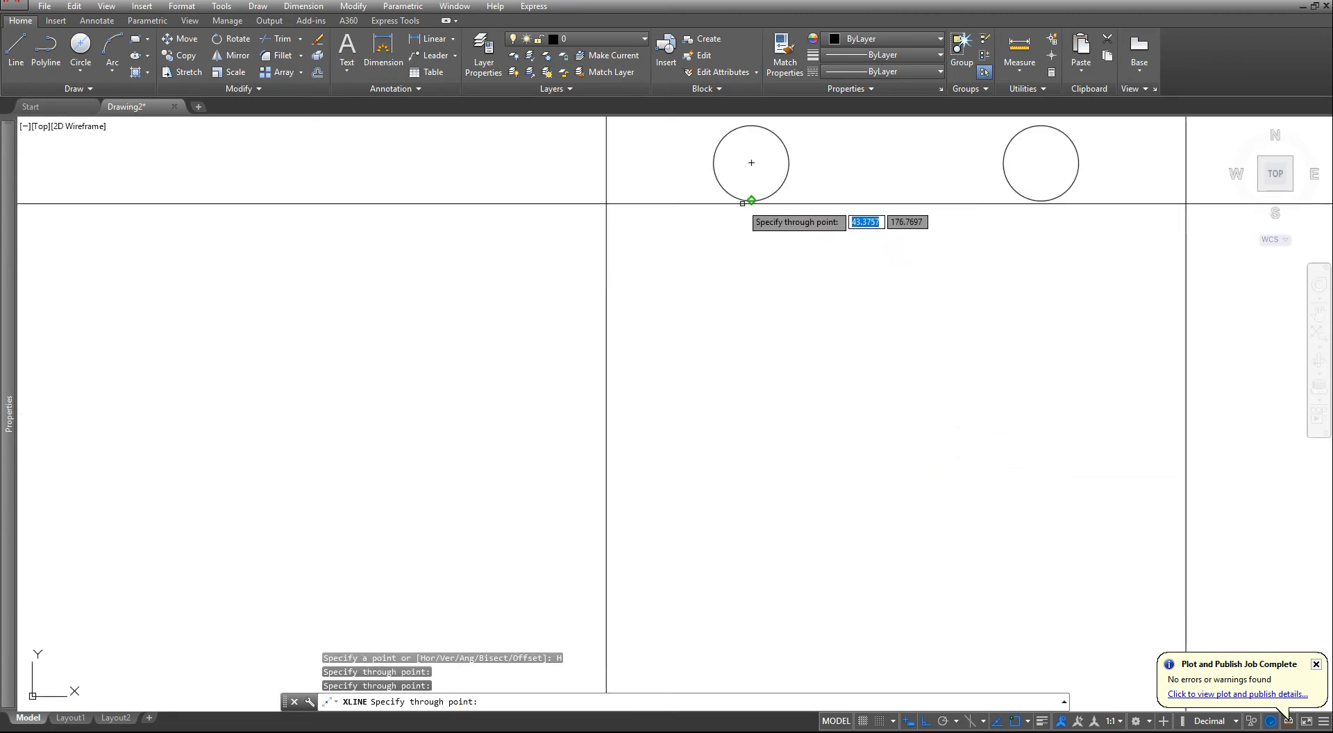
left_click(744, 202)
left_click(750, 126)
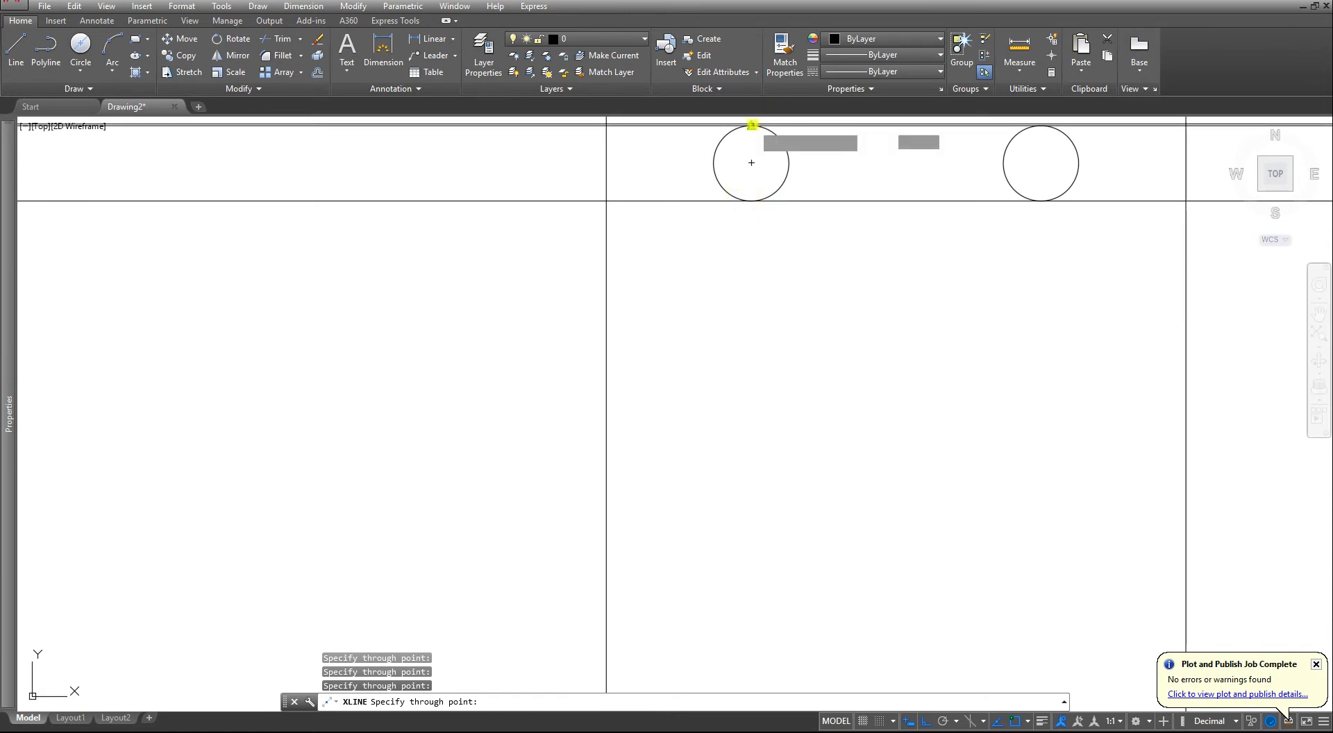
scroll(664, 249, "down", 8)
key("Escape")
key("Escape")
key("Escape")
scroll(545, 256, "up", 4)
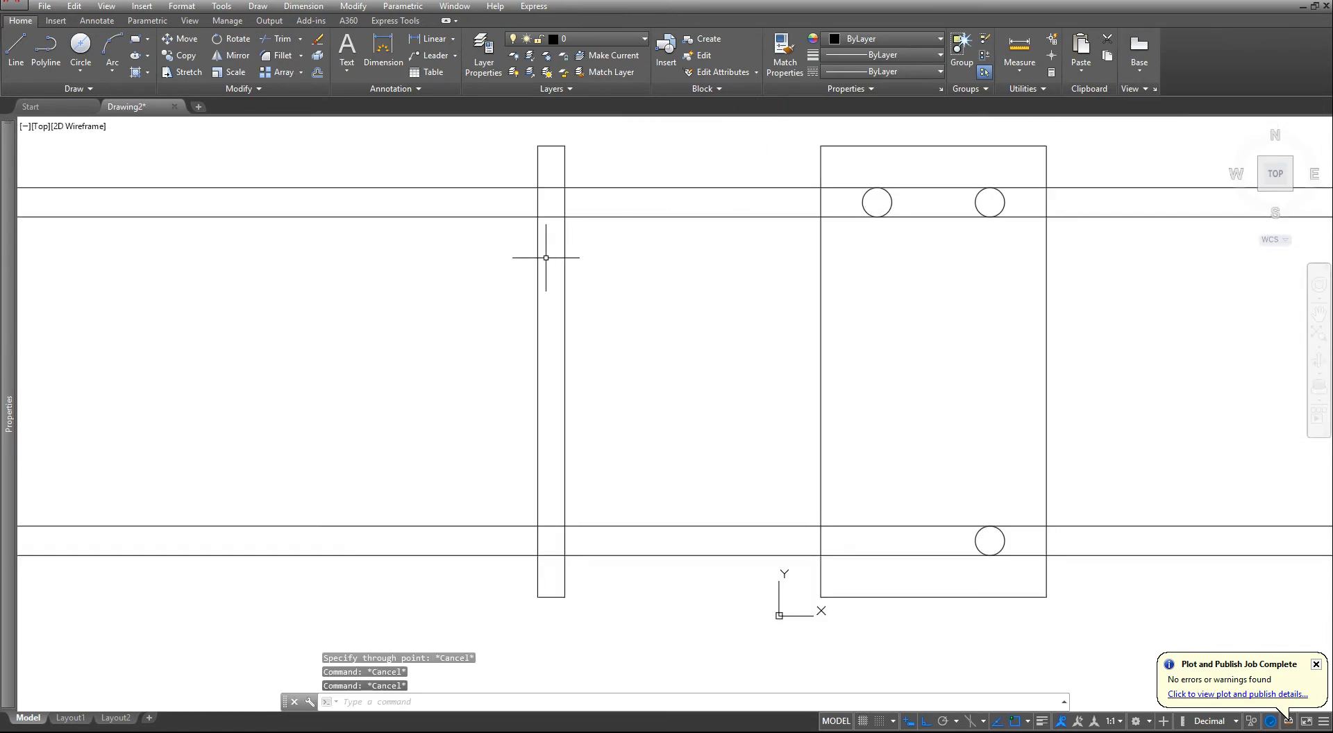
- Trim the four construction lines outside the narrow side-view rectangle with EXTRIM, using that rectangle as the cutting edge
scroll(545, 256, "down", 2)
middle_click_drag(545, 256, 775, 297)
key("Escape")
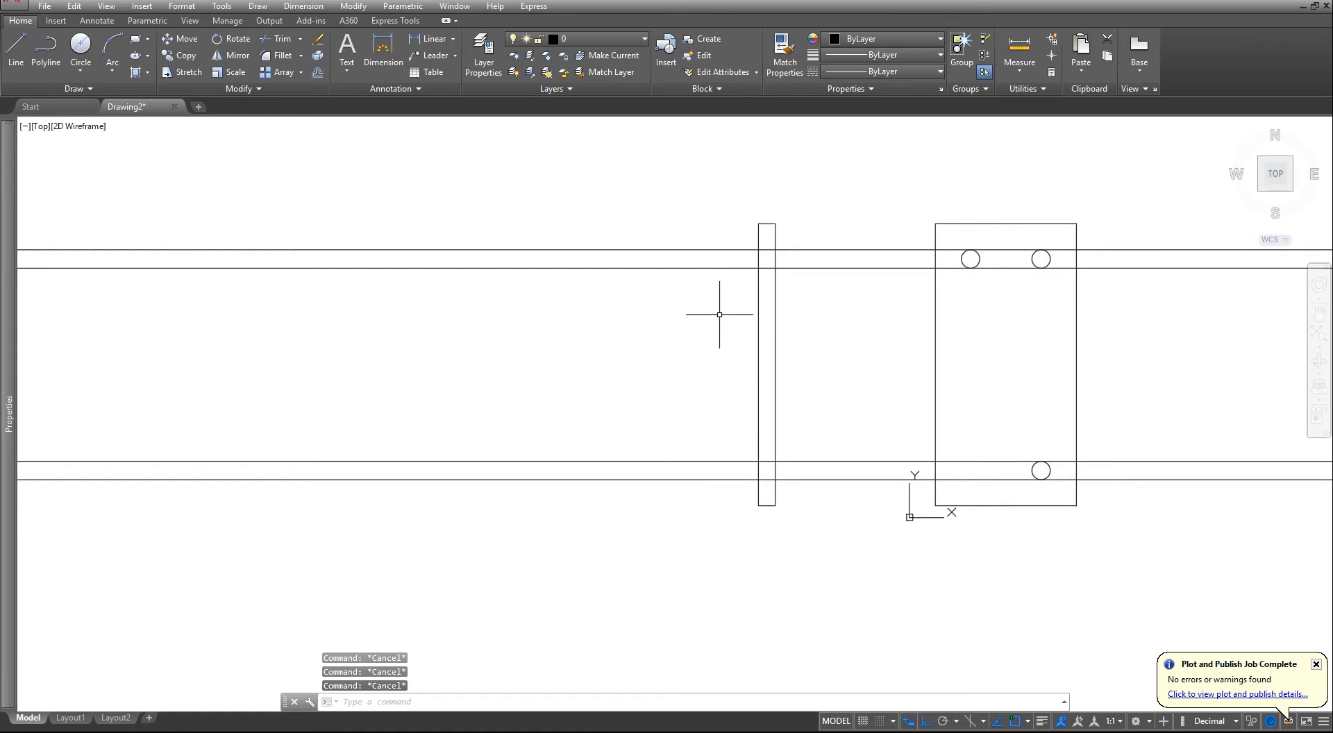
type("ex")
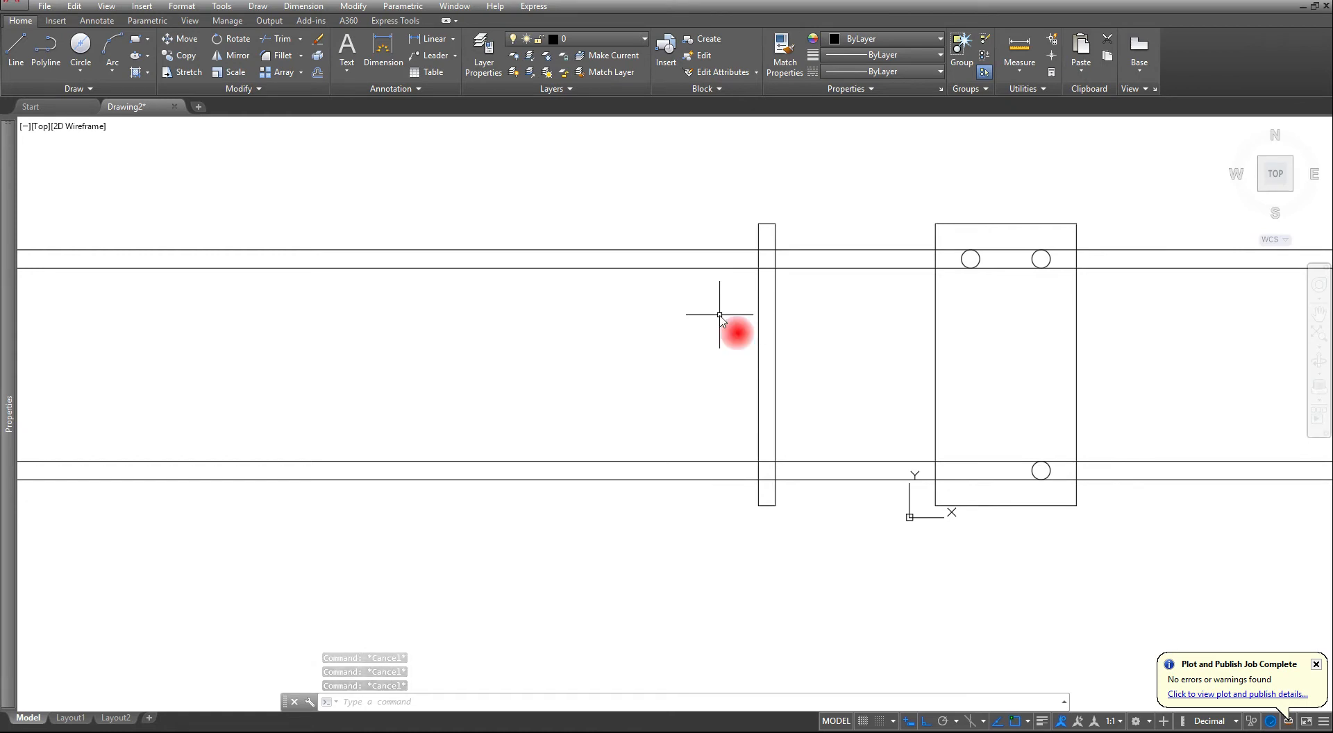
type("trim")
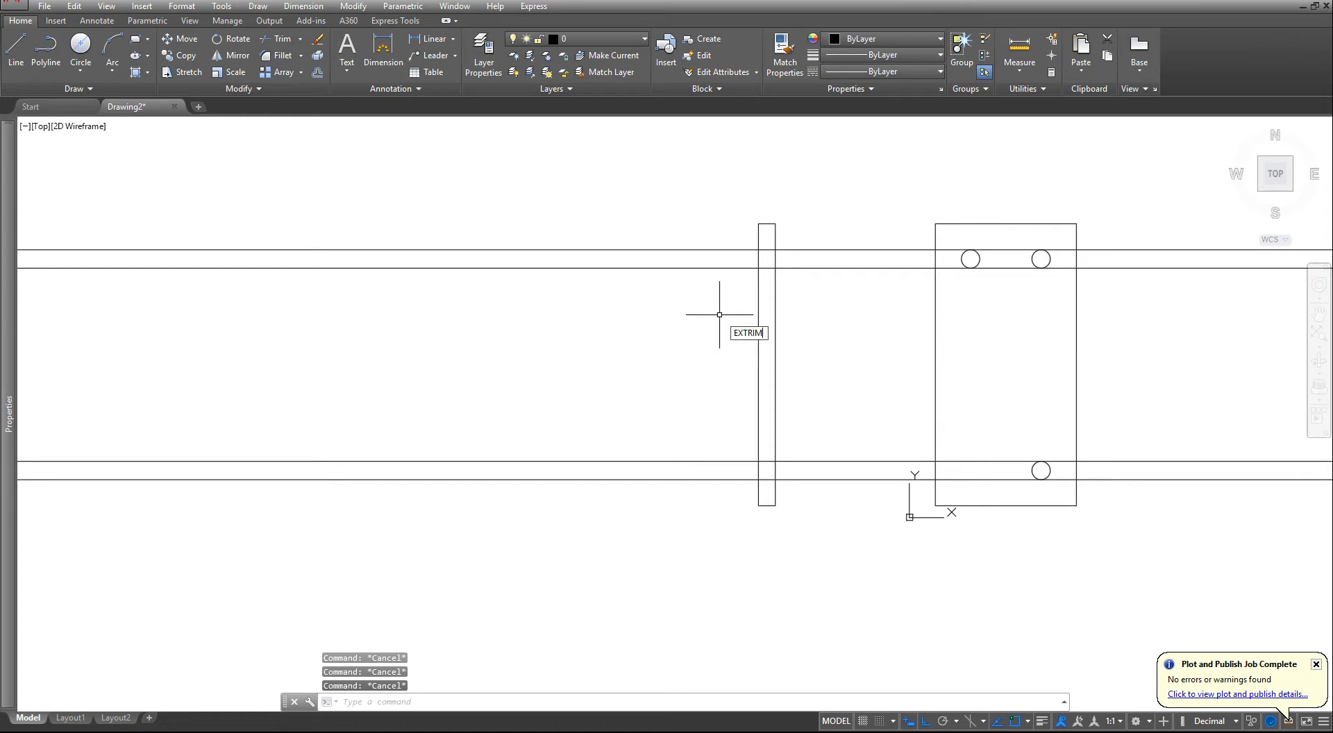
key("Return")
left_click(758, 338)
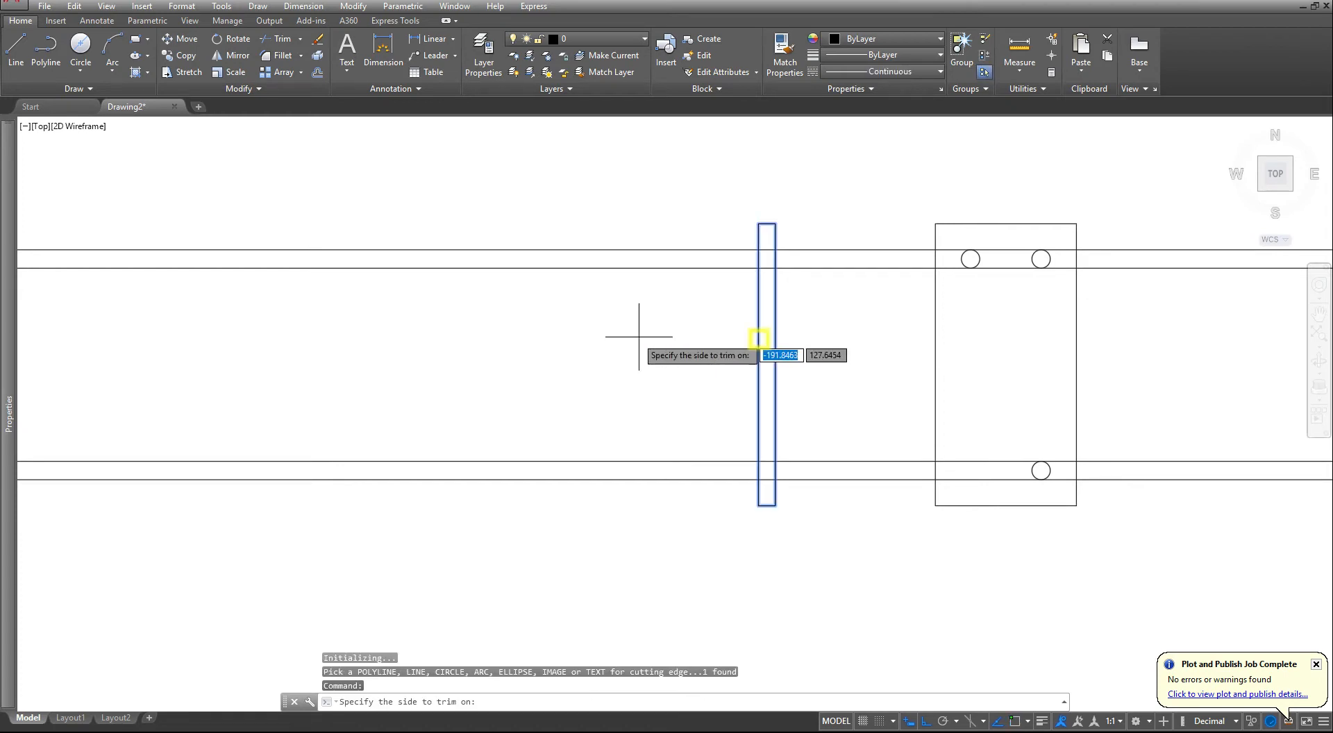
left_click(633, 335)
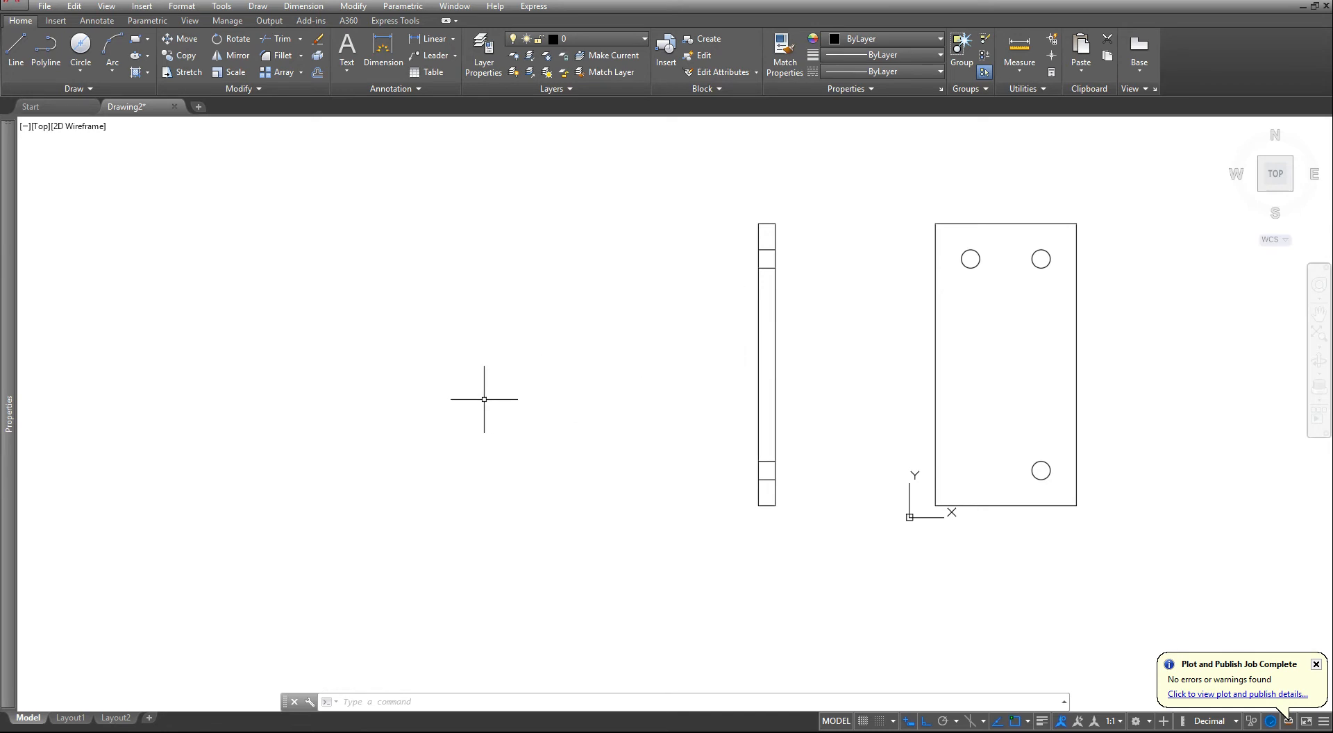
- Draw a horizontal construction line through two points in the empty area below and left of the plate views
mouse_move(470, 372)
middle_mouse_down()
mouse_move(440, 381)
mouse_move(794, 326)
middle_mouse_up()
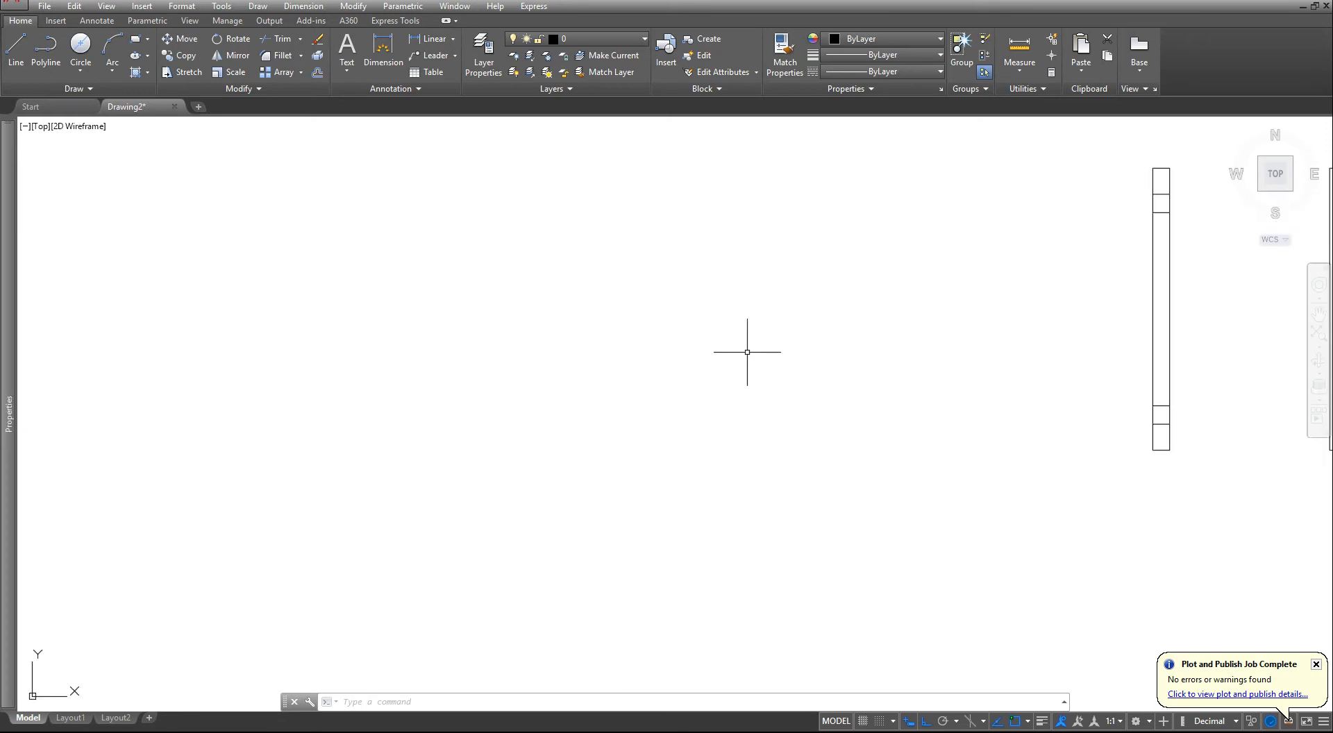
scroll(735, 327, "down", 6)
scroll(636, 465, "up", 4)
scroll(708, 416, "down", 2)
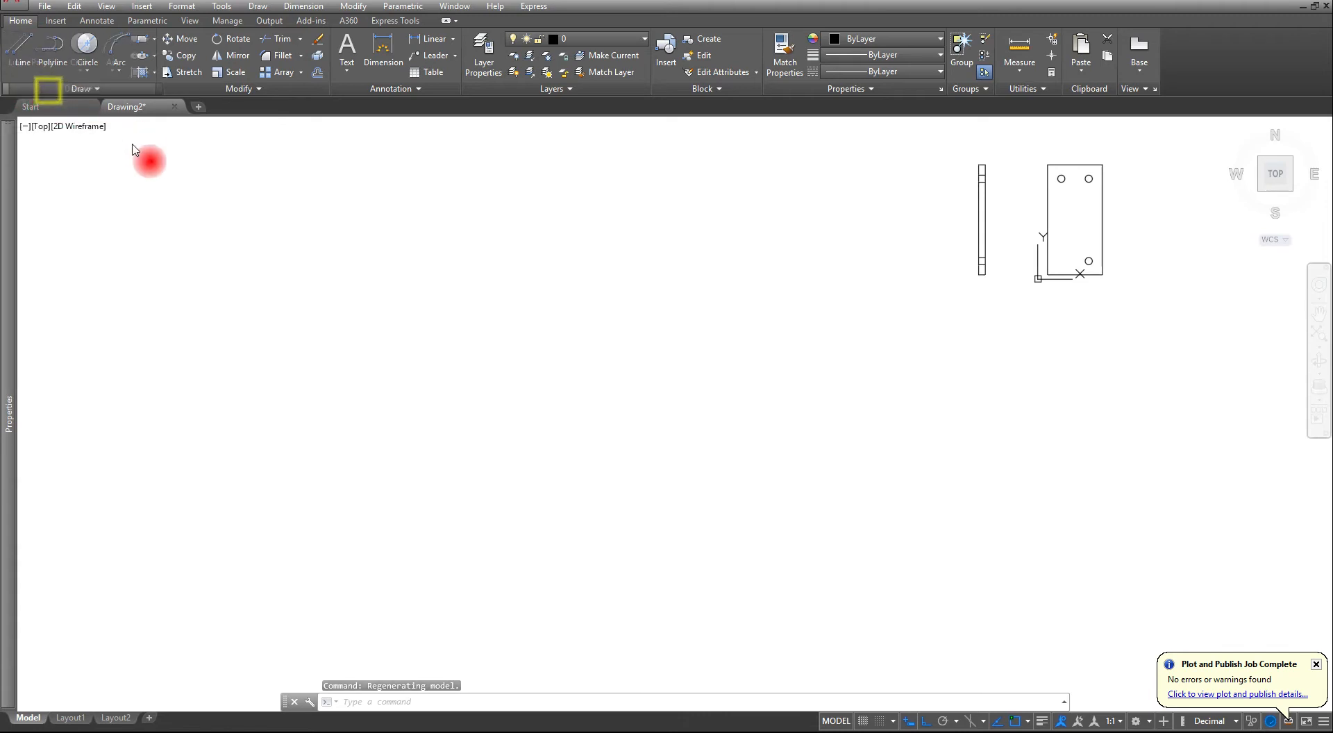
left_click(61, 89)
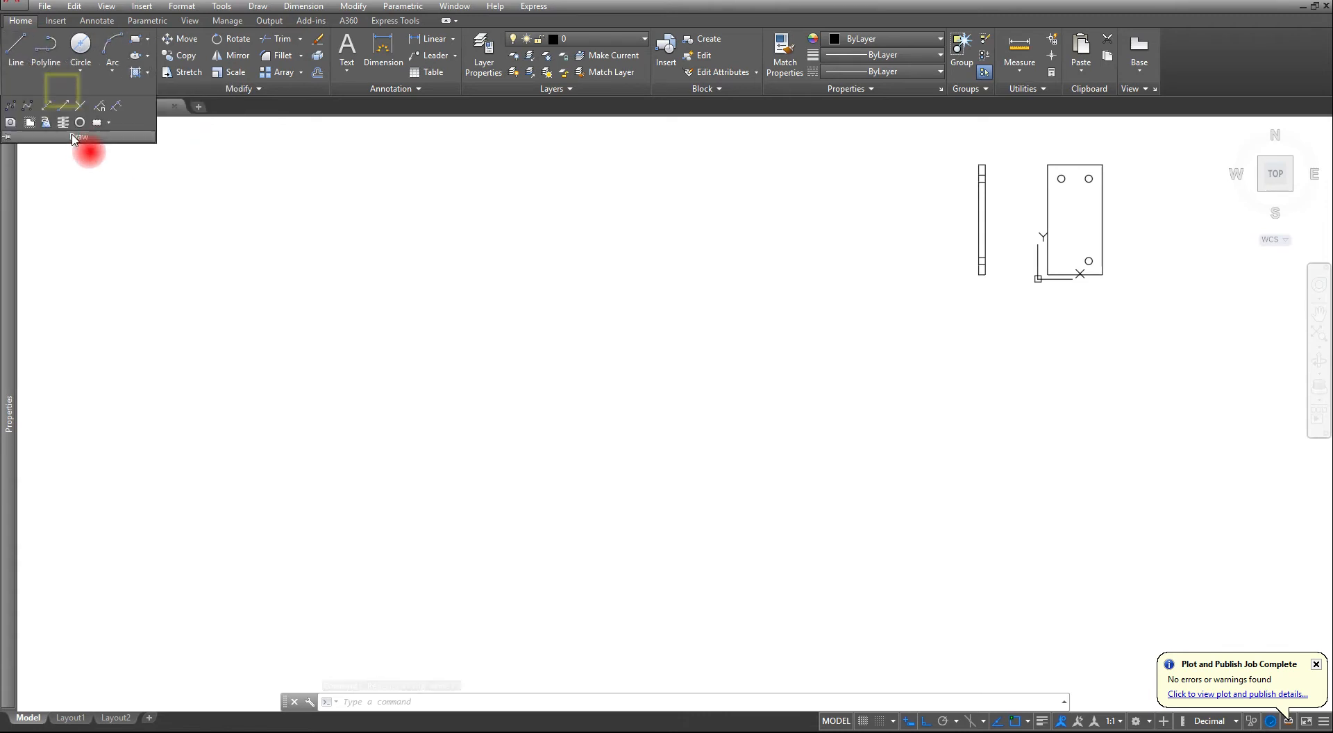
left_click(46, 106)
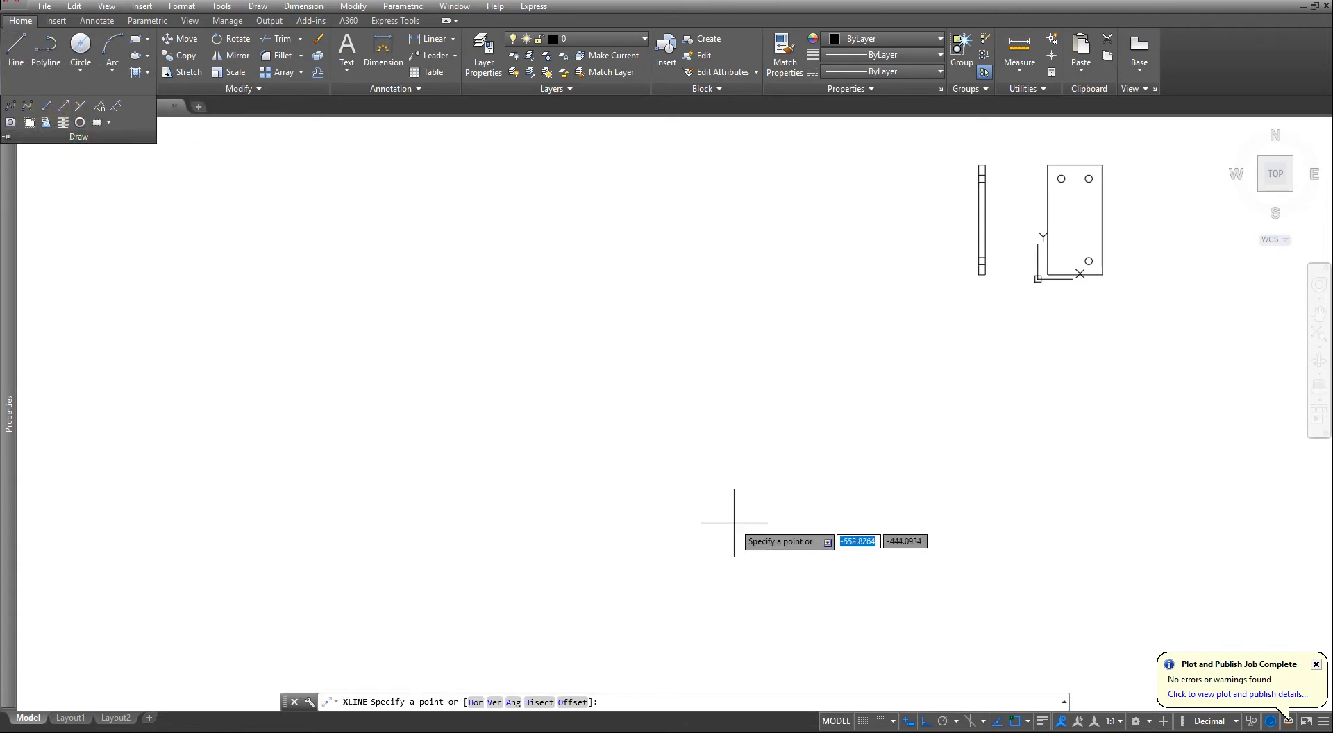
left_click(649, 477)
left_click(851, 477)
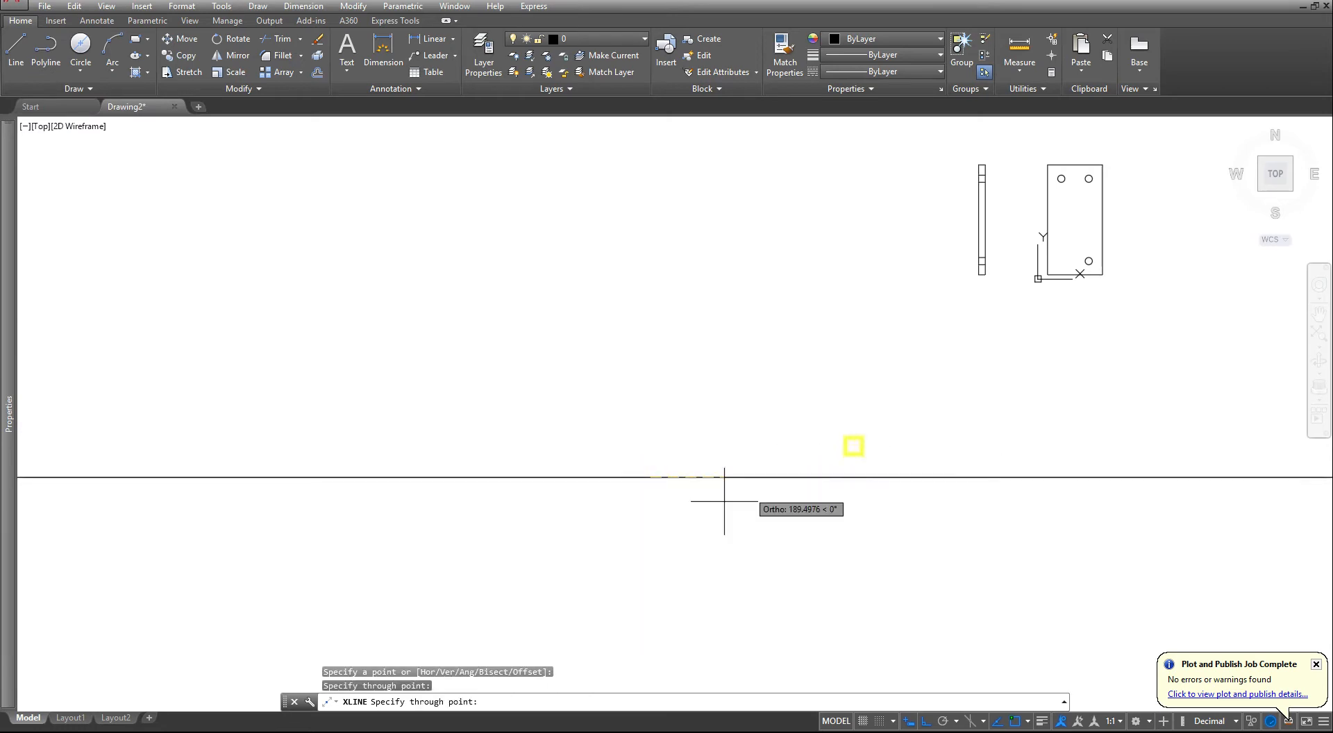
key("Escape")
key("Escape")
key("Escape")
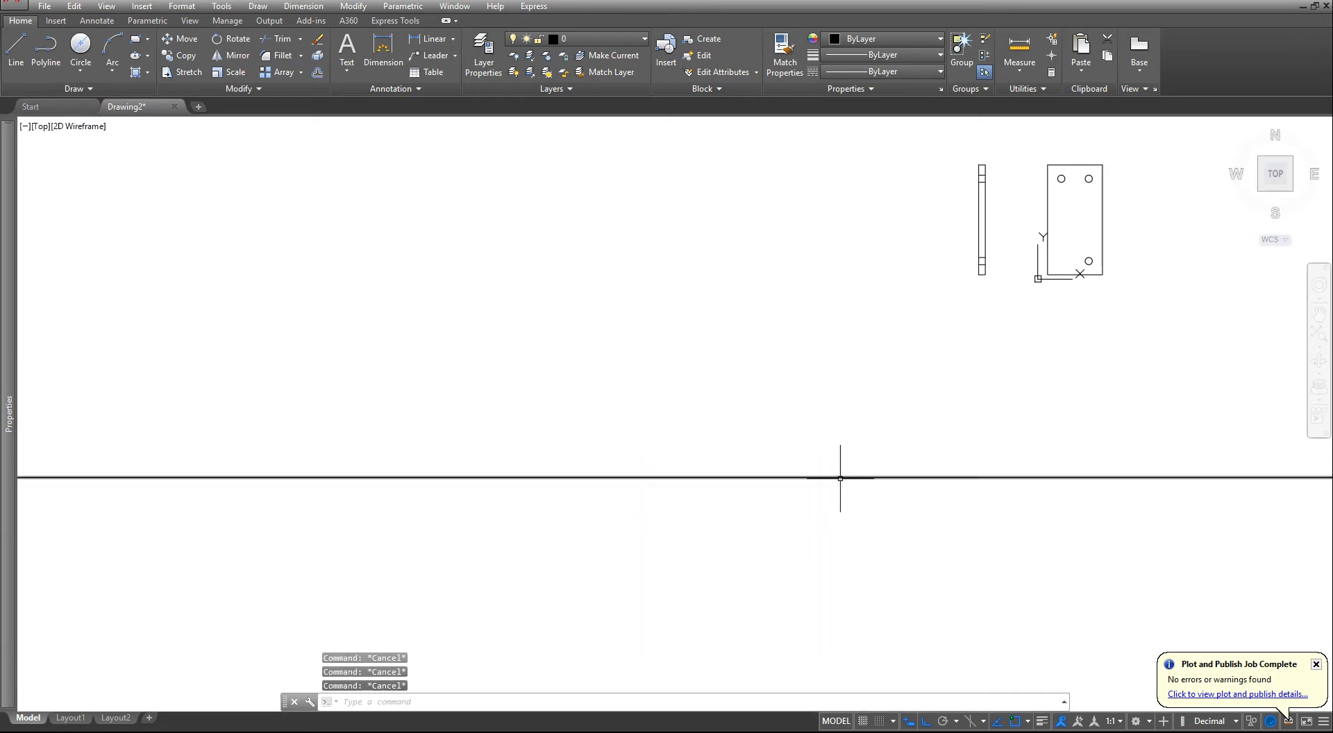
- Offset the horizontal construction line 10 units downward
scroll(852, 481, "up", 2)
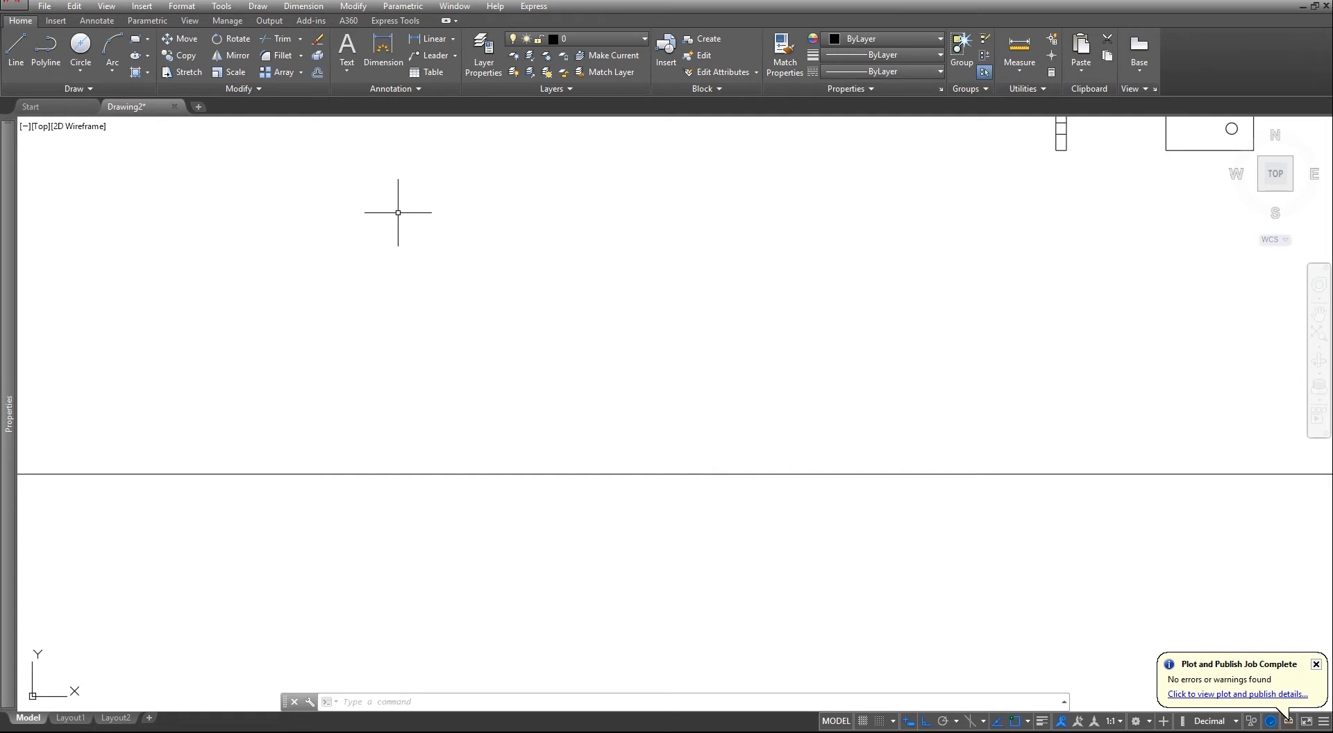
left_click(318, 71)
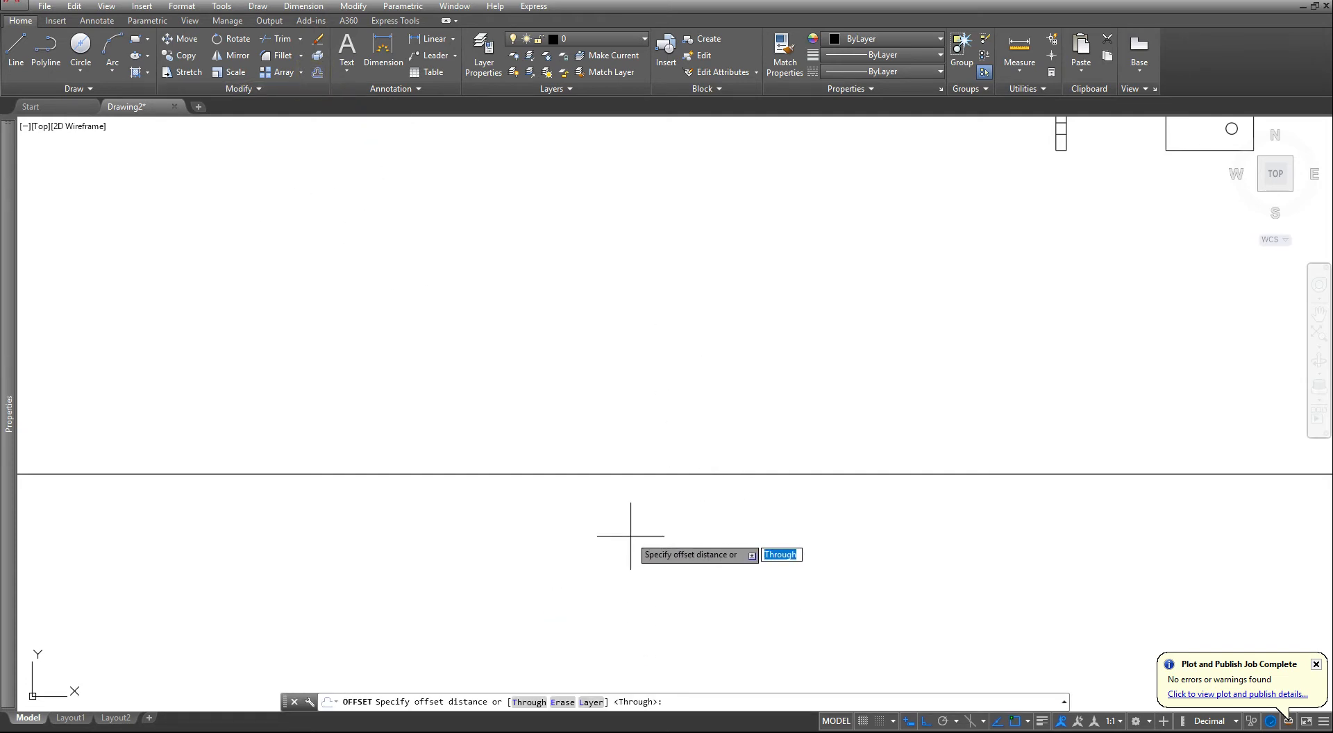
type("10")
key("Return")
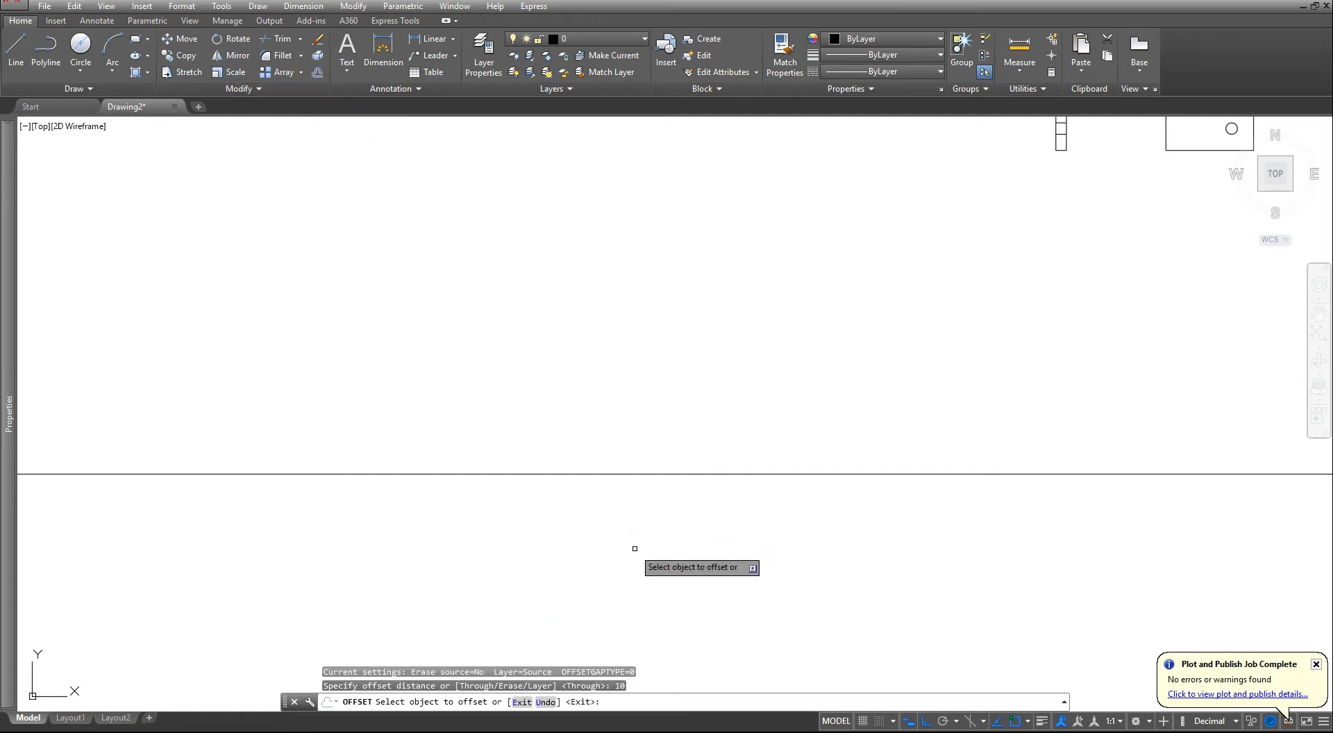
left_click(652, 474)
left_click(610, 540)
key("Escape")
key("Escape")
key("Escape")
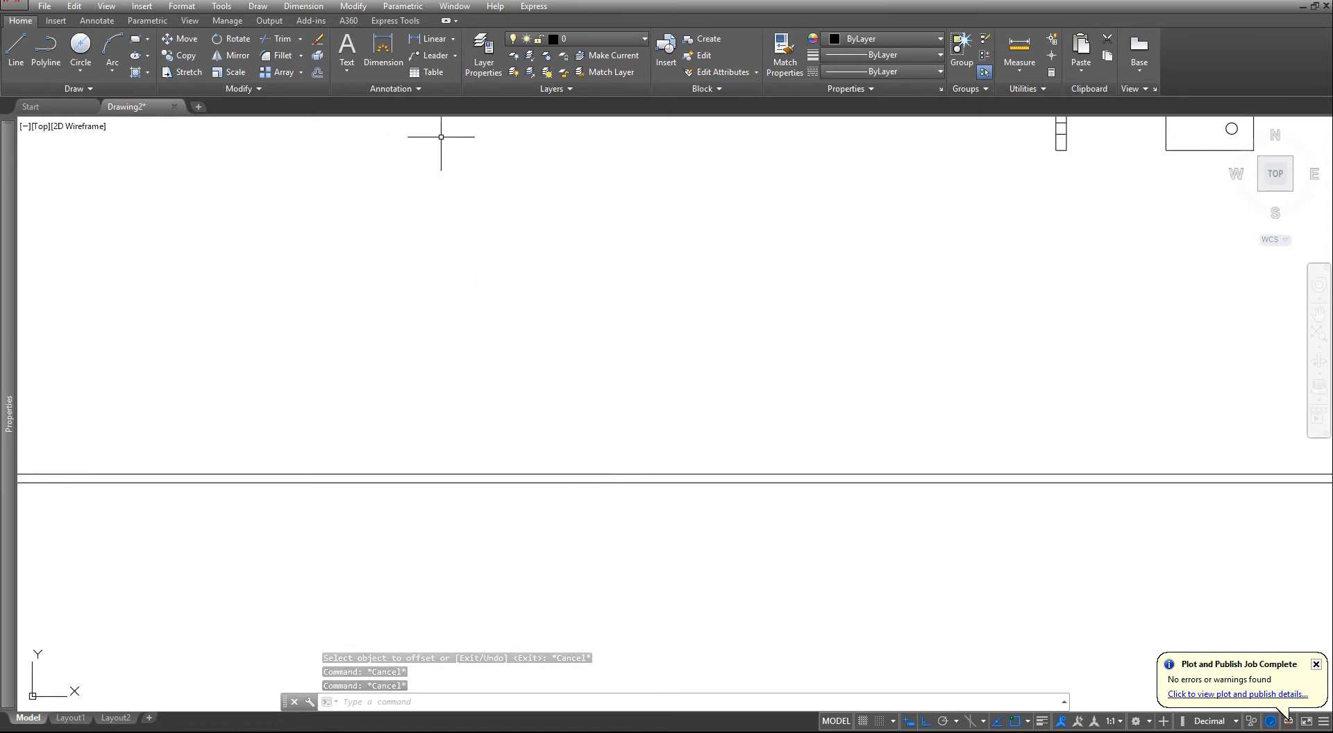
- Offset the lower of the two horizontal construction lines 40 units downward
left_click(316, 72)
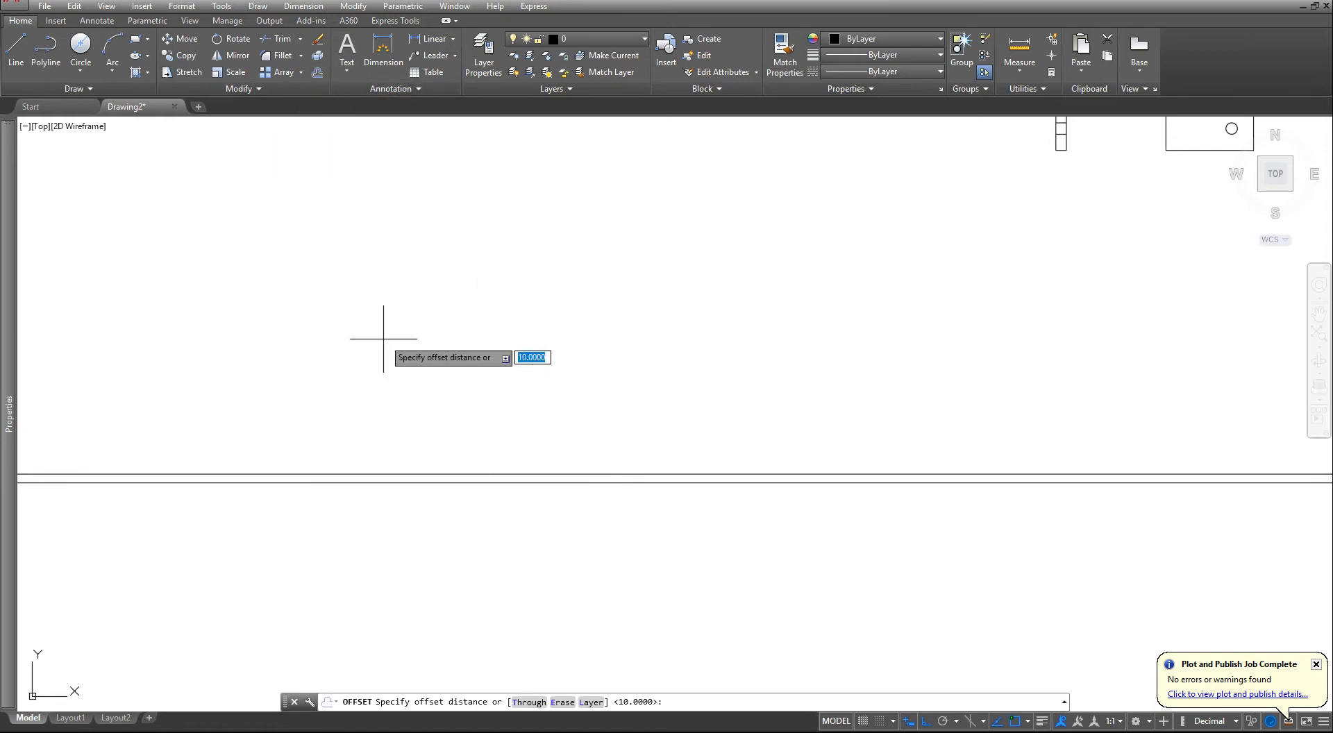
type("40")
key("Return")
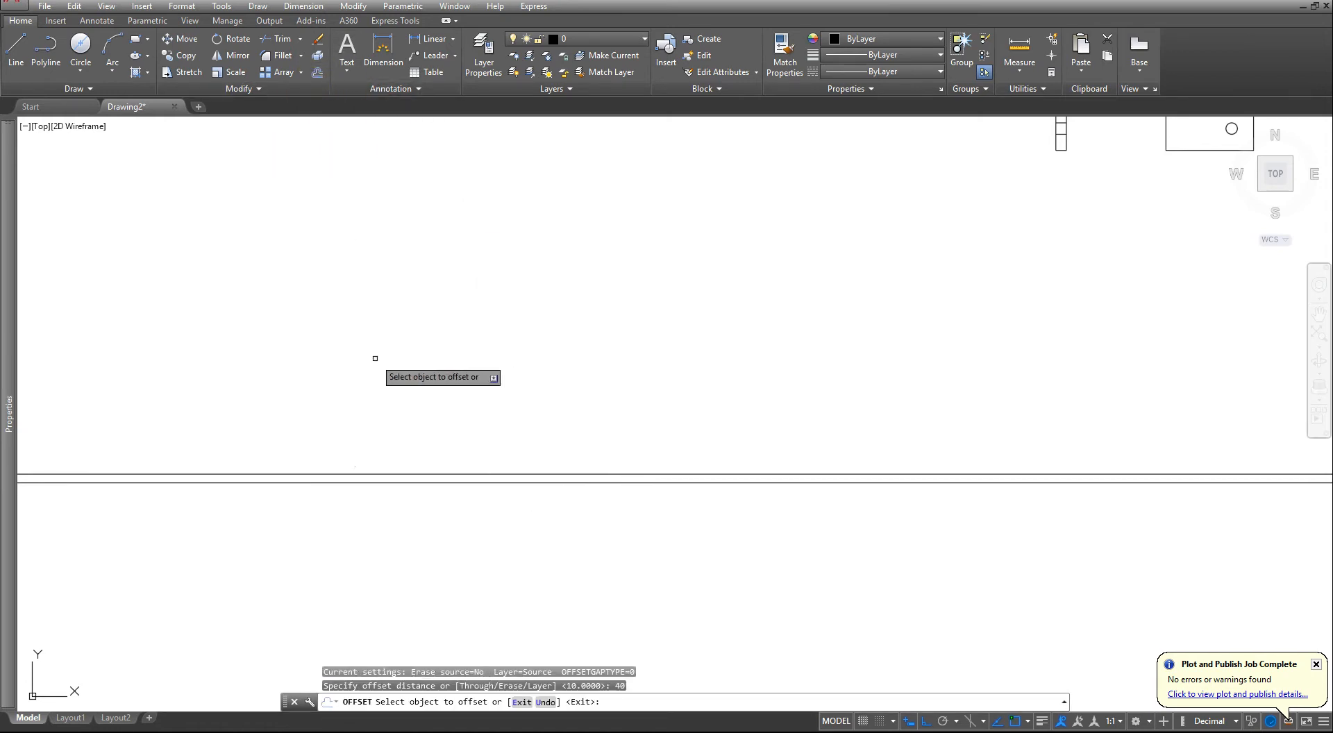
left_click(405, 482)
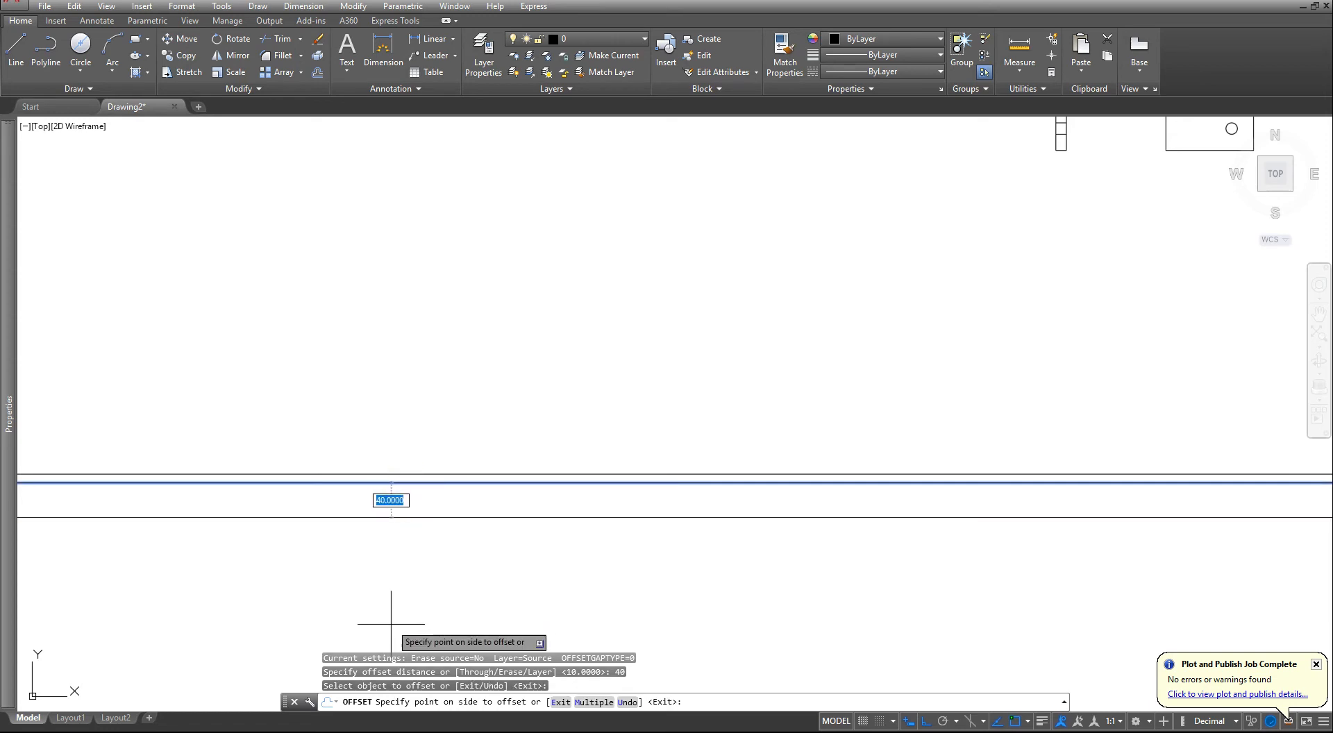
left_click(395, 580)
key("Escape")
key("Escape")
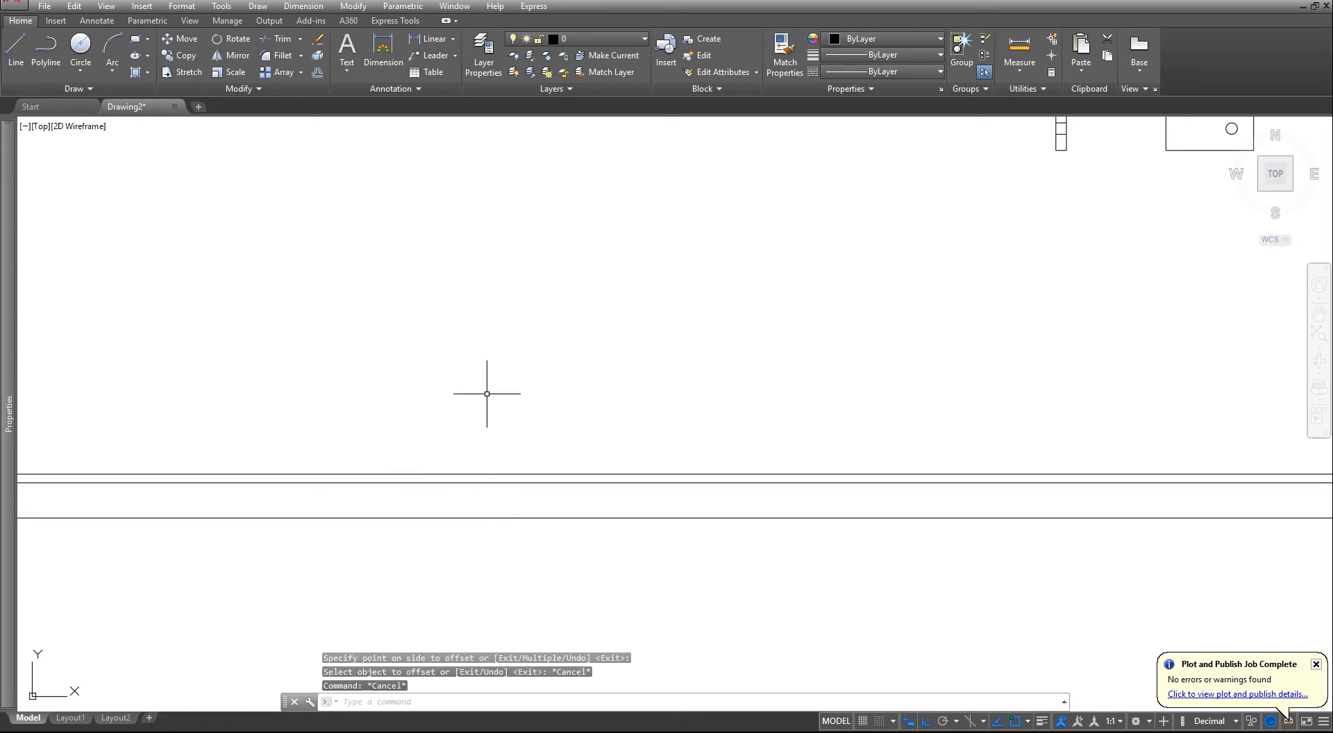
- Offset the lowest horizontal construction line 10 units upward
left_click(317, 73)
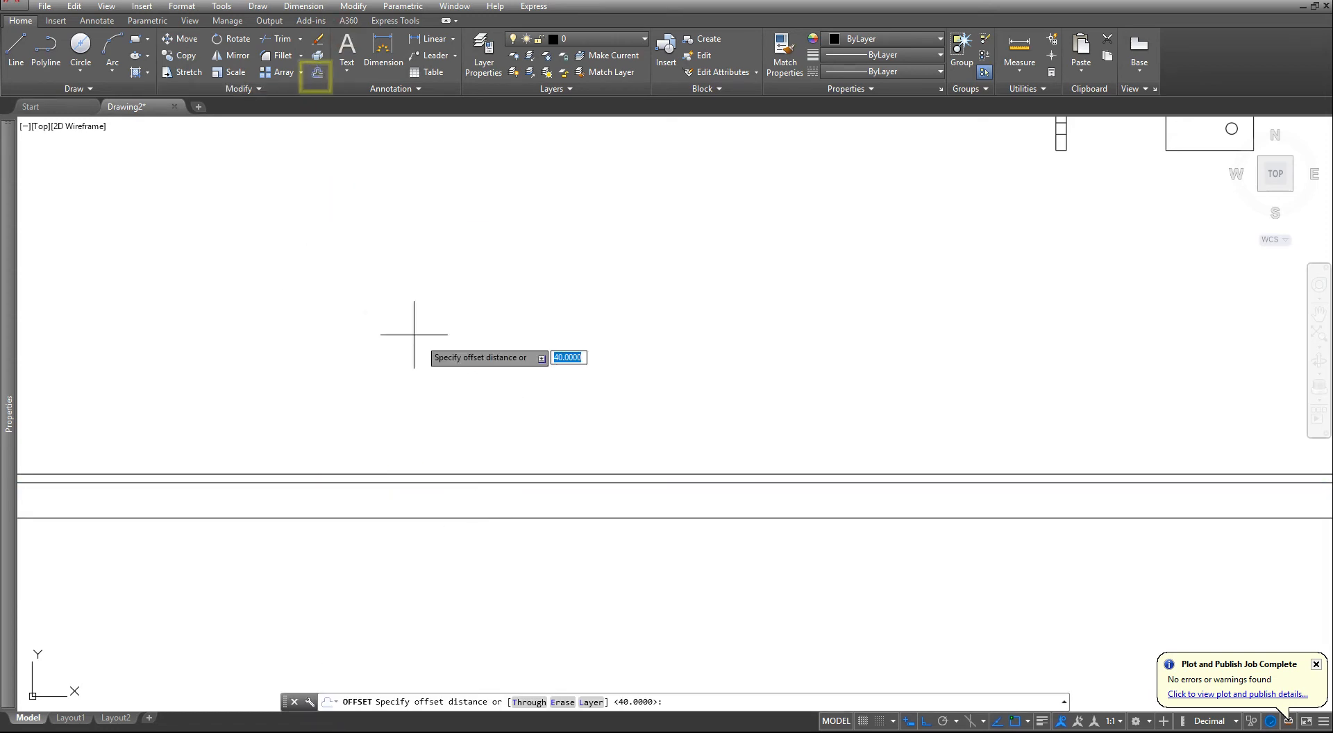
type("1")
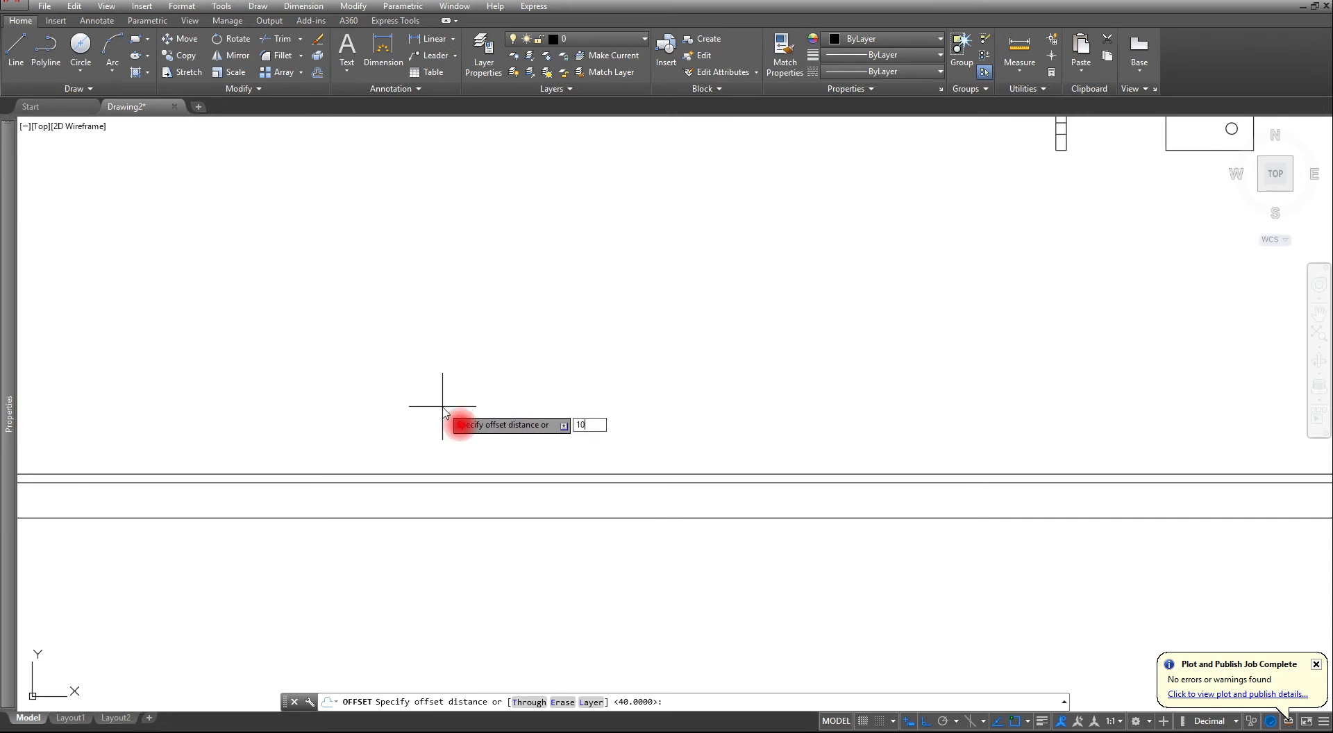
type("0")
key("Return")
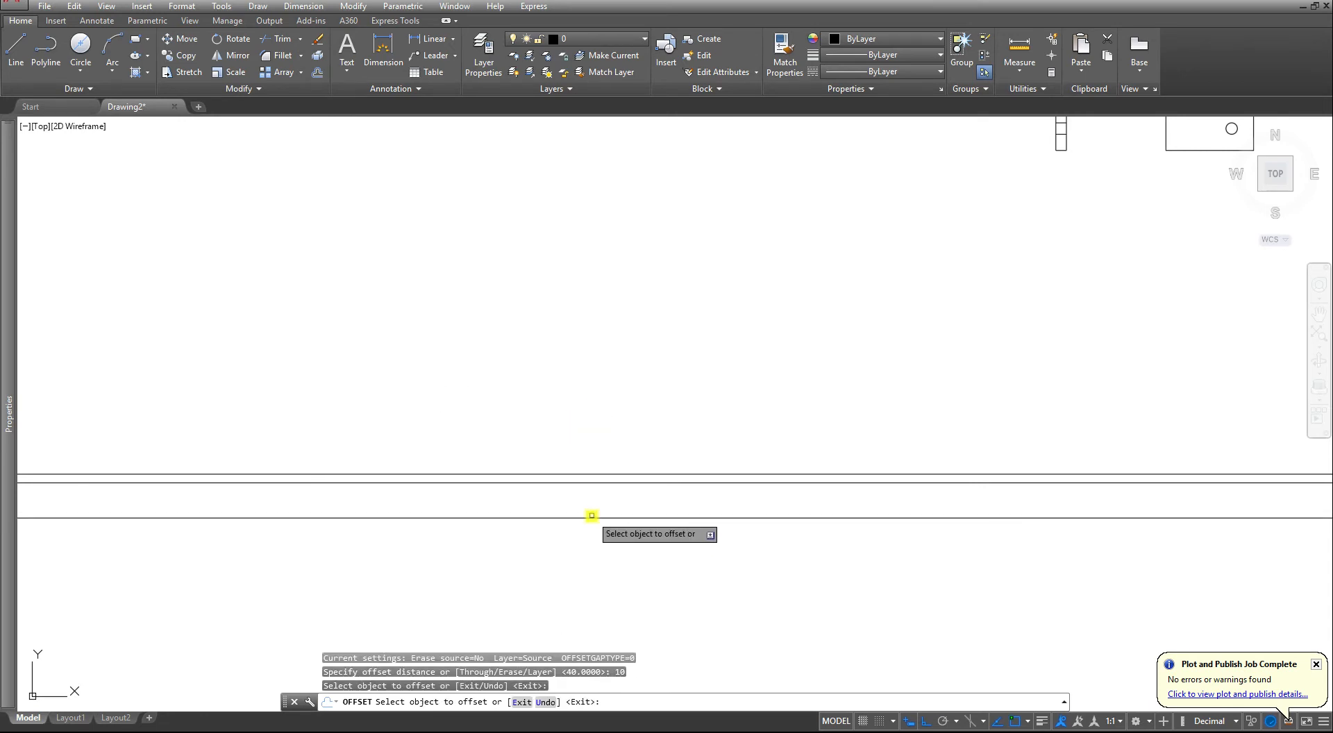
left_click(586, 515)
left_click(611, 390)
key("Escape")
key("Escape")
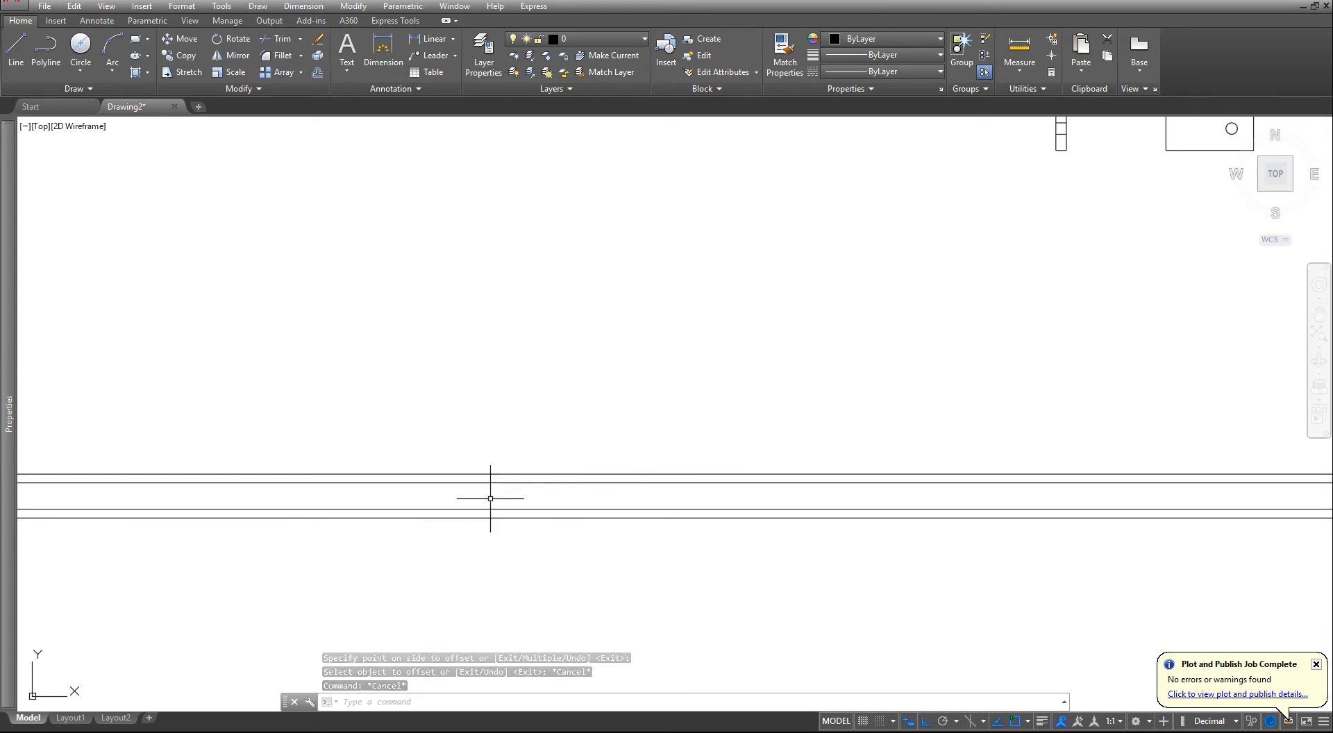
key("Escape")
key("Escape")
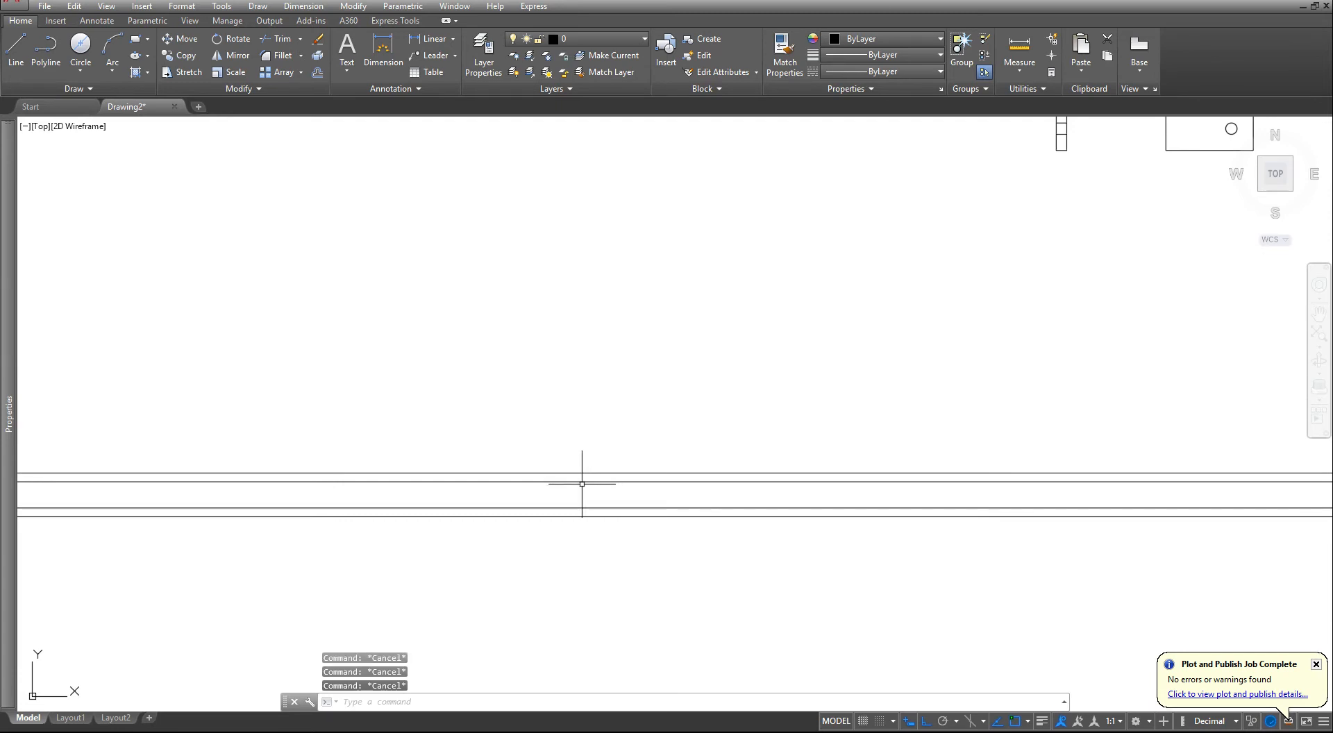
- Draw a vertical line crossing all four horizontal construction lines, extending well above and below them
scroll(582, 484, "down", 2)
scroll(714, 461, "down", 3)
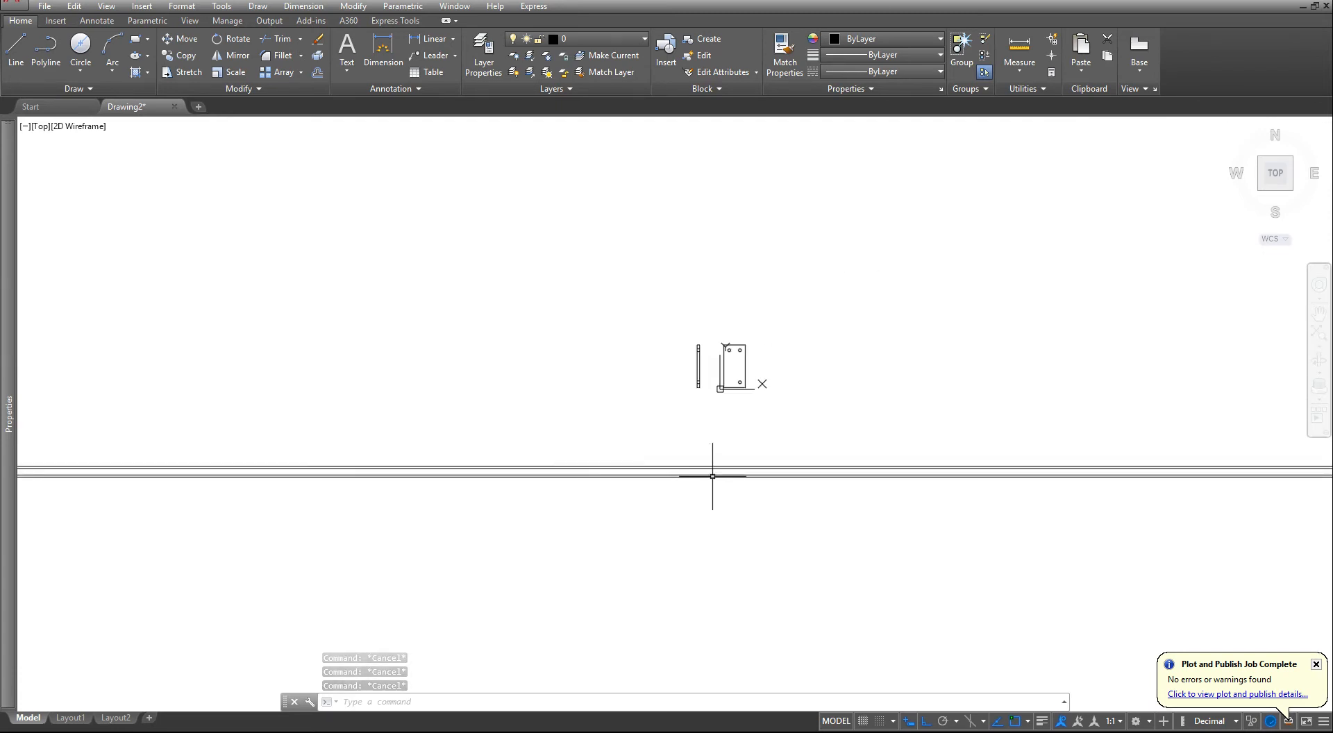
scroll(626, 463, "up", 3)
middle_click_drag(569, 465, 729, 452)
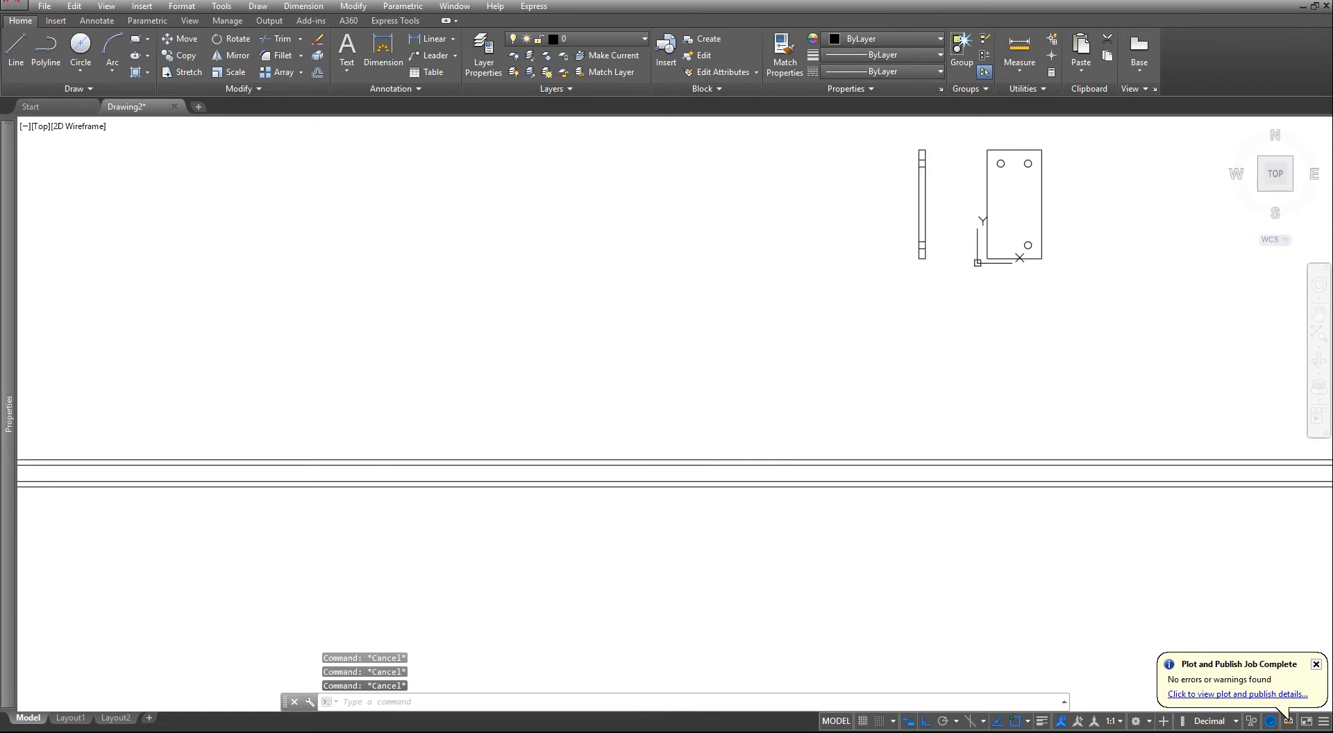
key("l")
key("space")
left_click(762, 335)
left_click(732, 641)
key("Escape")
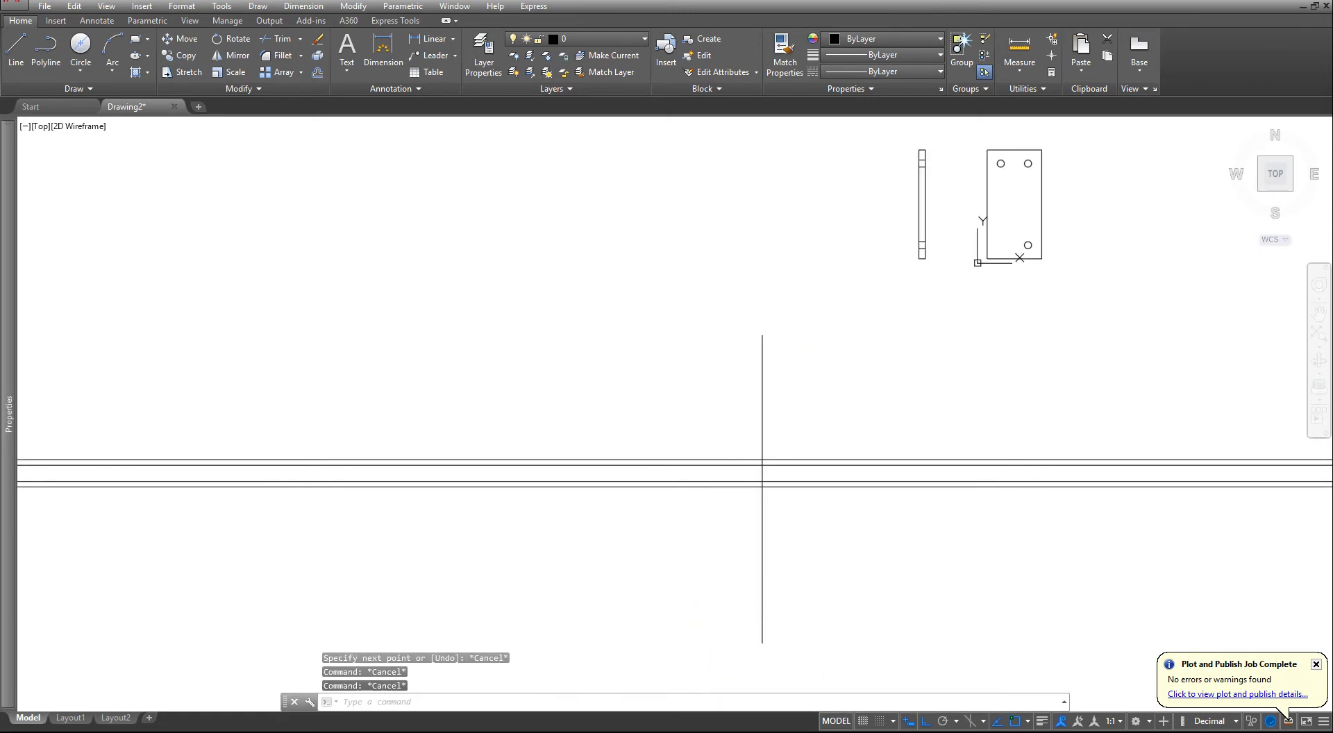
key("Escape")
- Copy the vertical line about 682 units to the left, across the four horizontal construction lines
left_click(798, 406)
left_click(714, 408)
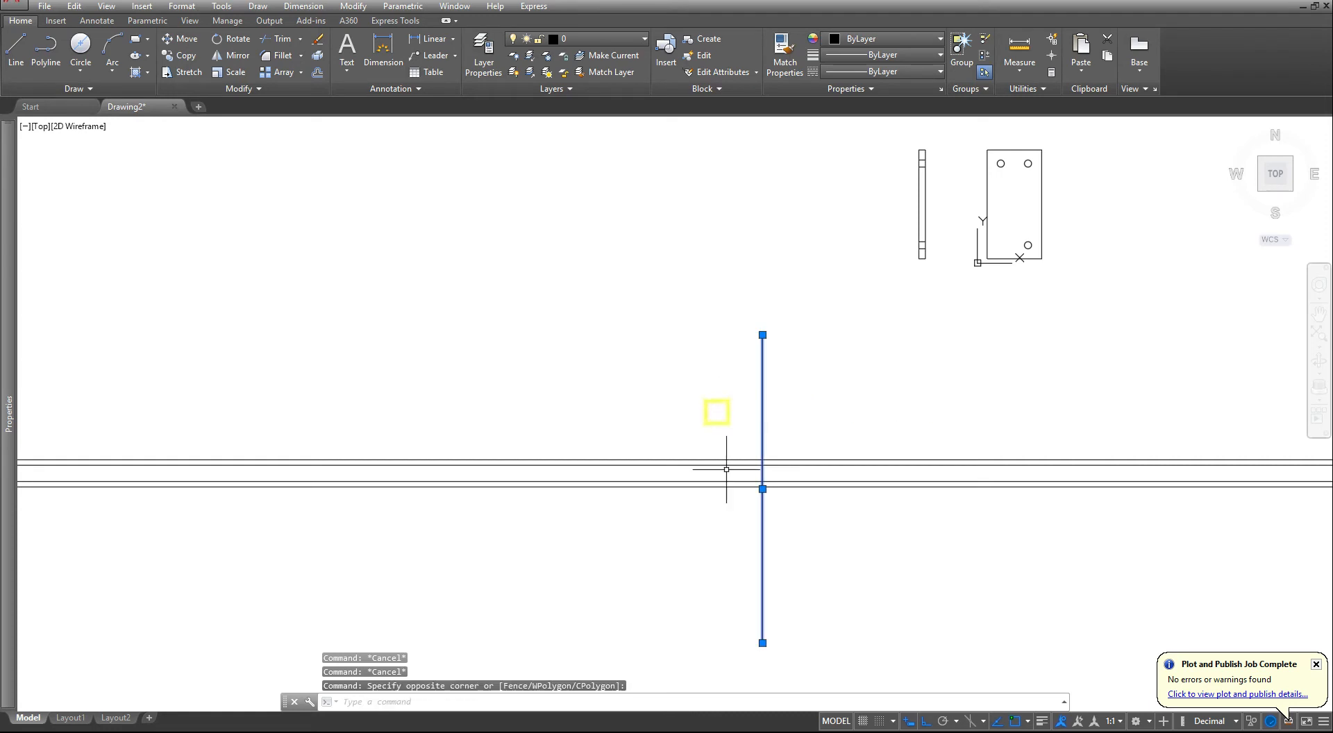
left_click(761, 490)
key("space")
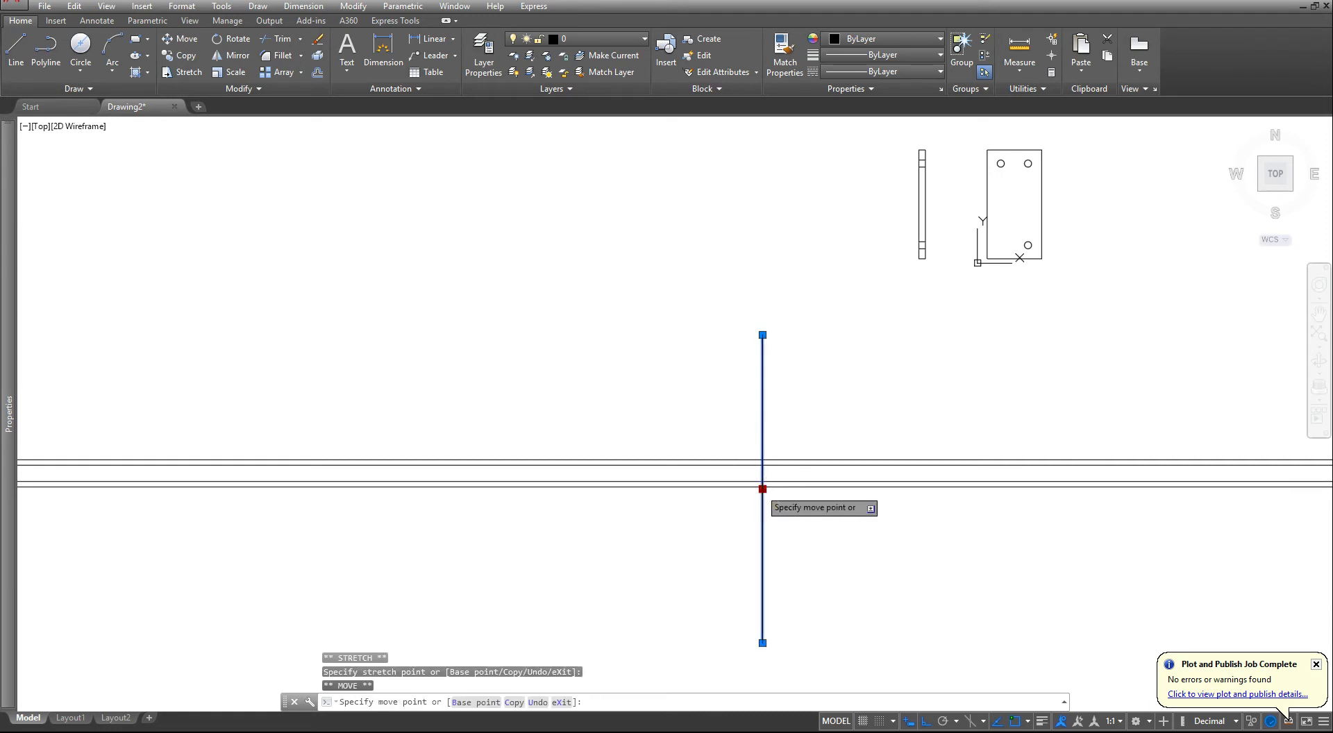
type("c")
key("Return")
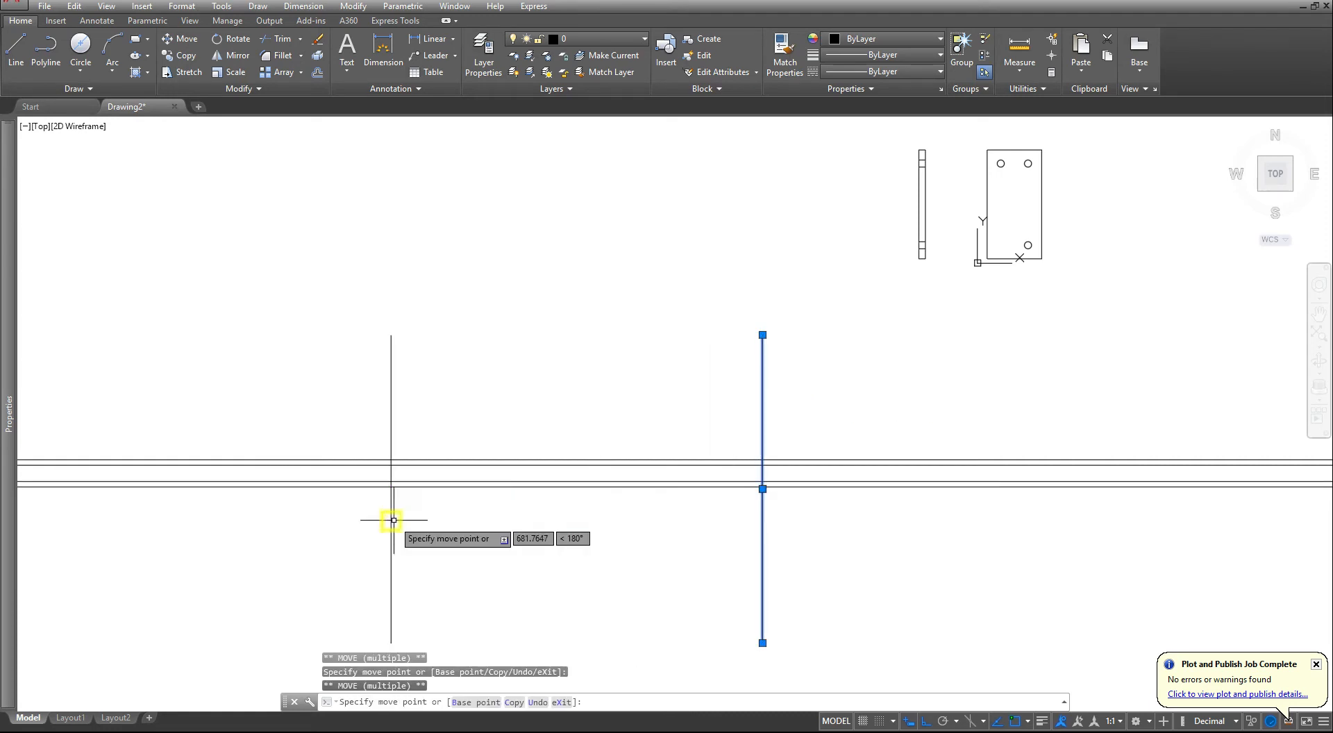
left_click(390, 521)
key("Escape")
key("Escape")
key("Escape")
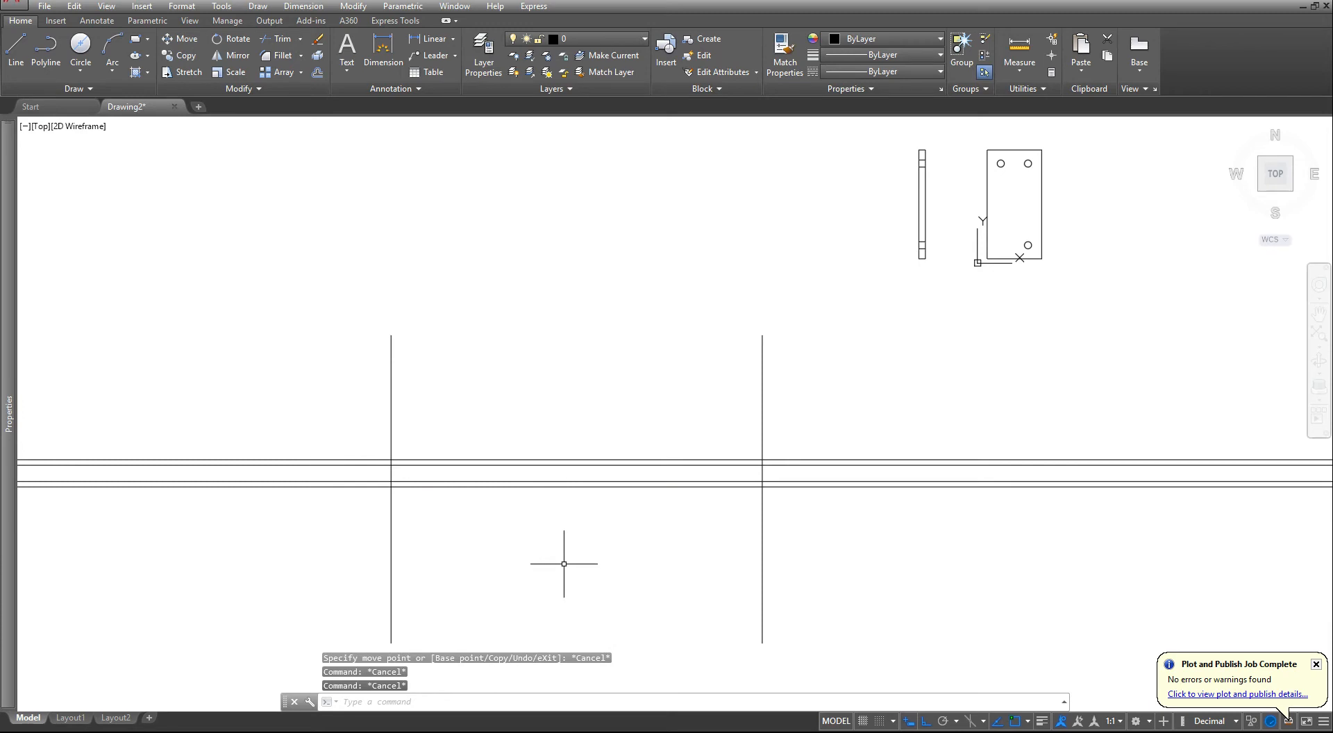
- Trim the four horizontal construction lines outside the two vertical lines, keeping only the segments between them
type("tr")
key("Return")
left_click(822, 408)
left_click(155, 390)
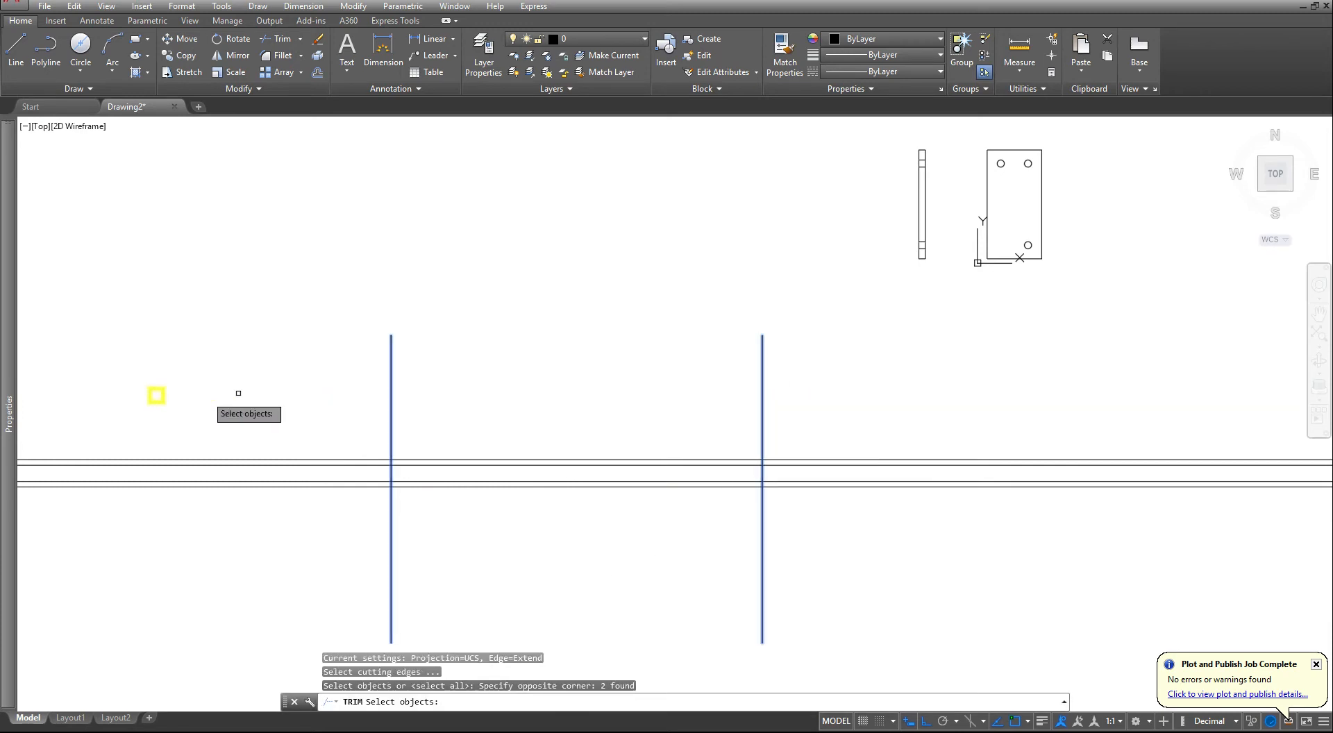
key("Return")
left_click(279, 379)
left_click(220, 435)
left_click(981, 408)
left_click(917, 523)
key("Escape")
key("Escape")
key("Escape")
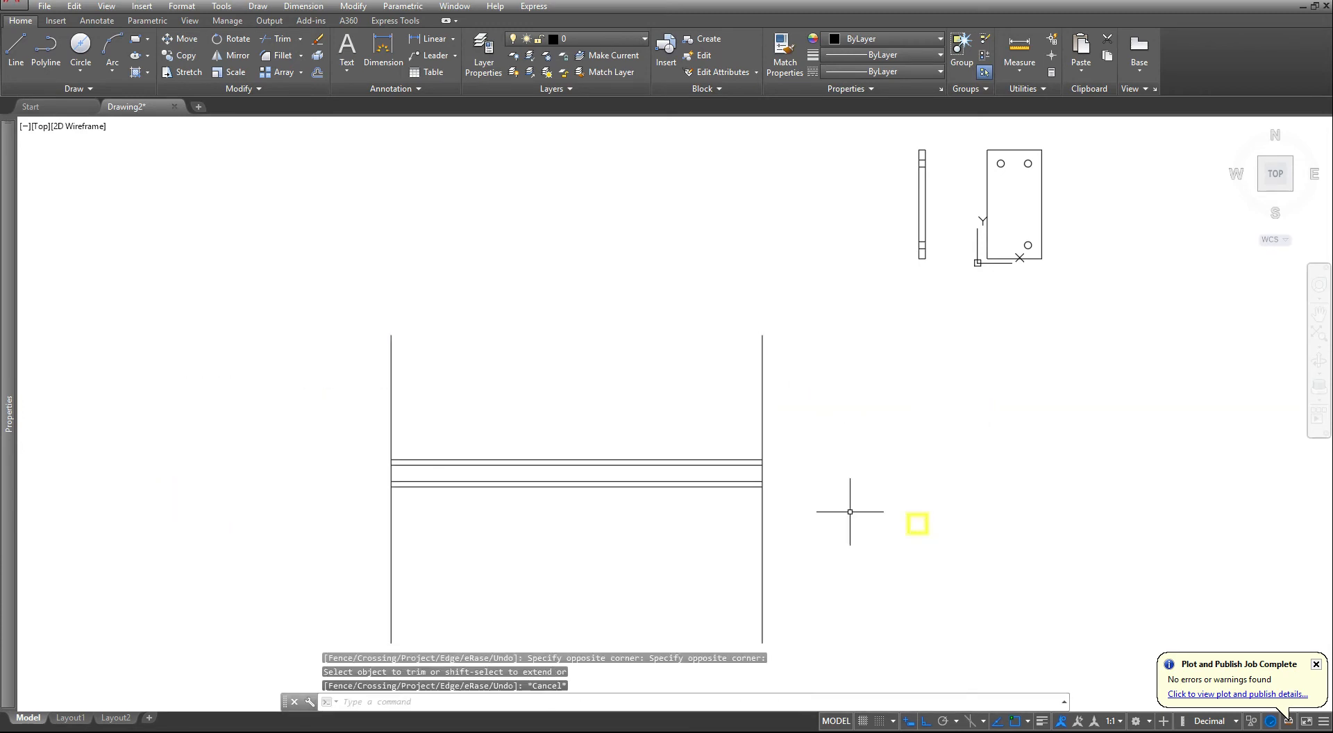
key("Escape")
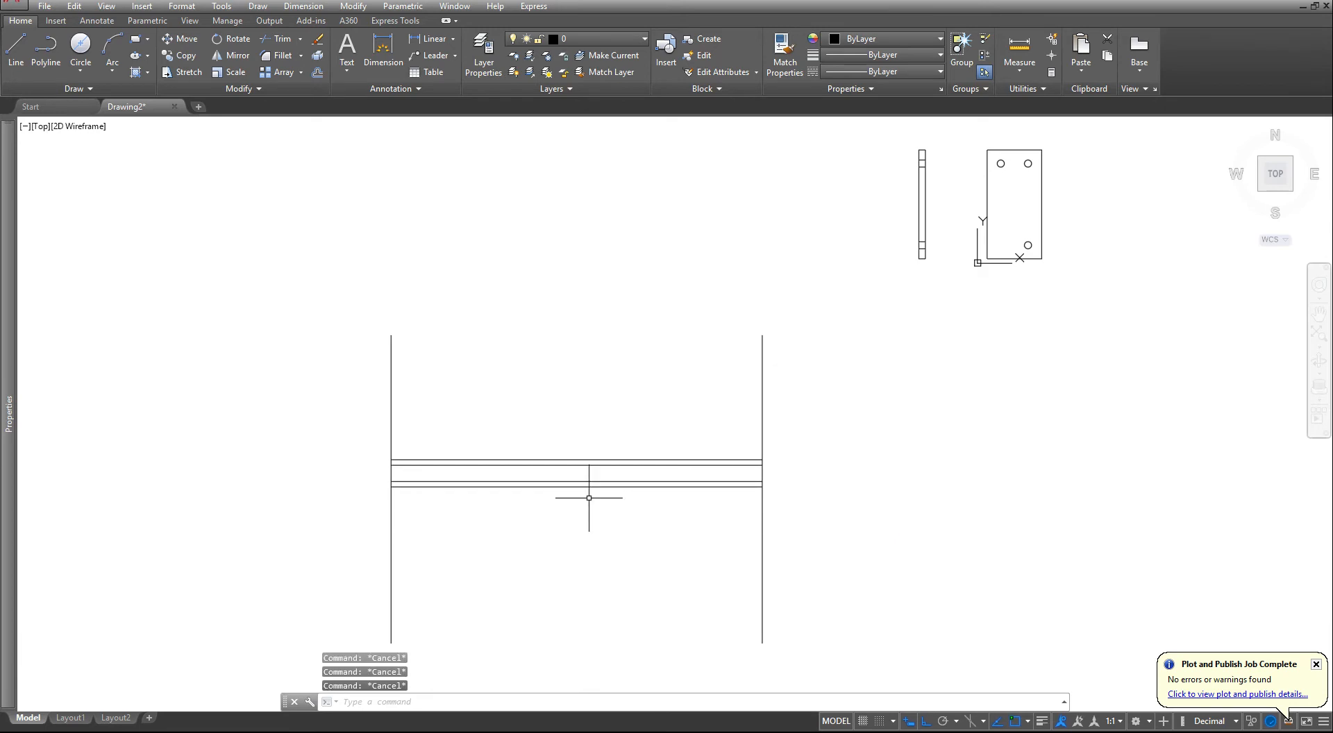
- Draw a 13-diameter circle centred midway between the midpoints of the uppermost and lowermost horizontal lines
scroll(563, 476, "up", 3)
scroll(564, 475, "down", 2)
scroll(563, 476, "up", 4)
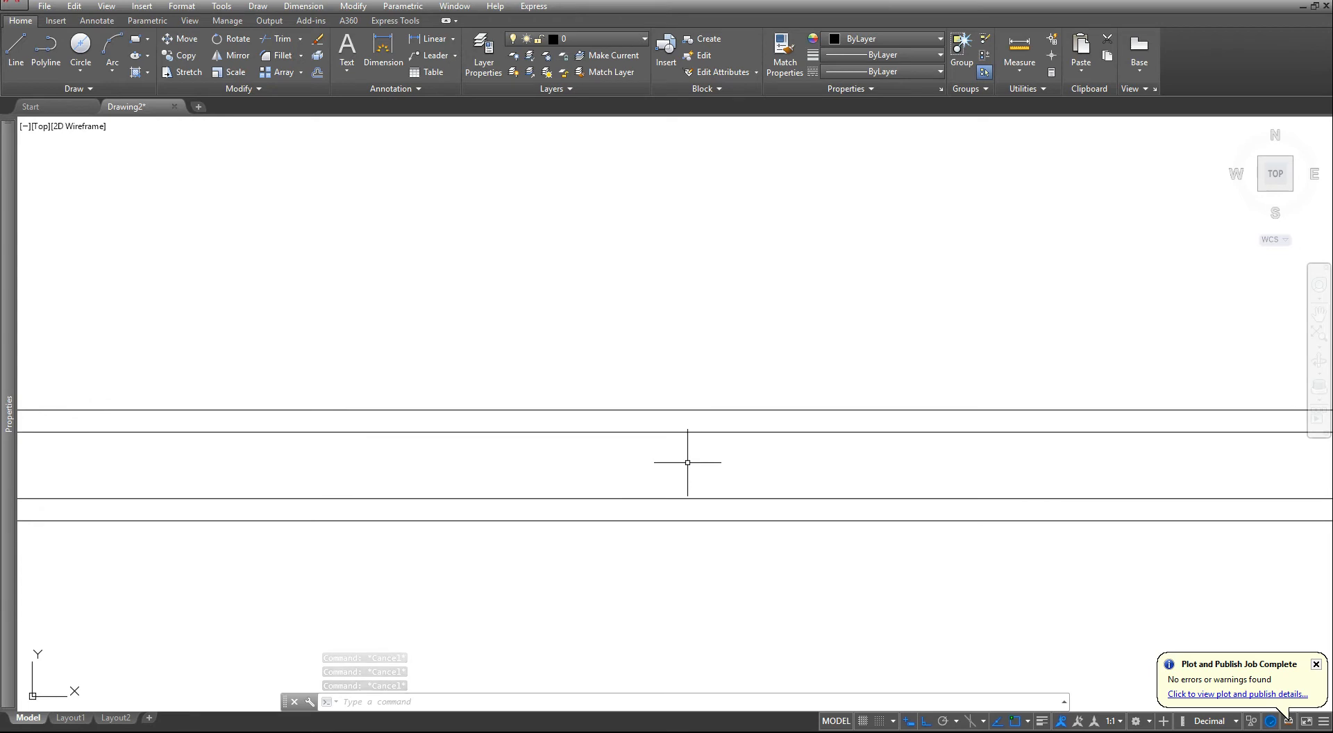
left_click(76, 71)
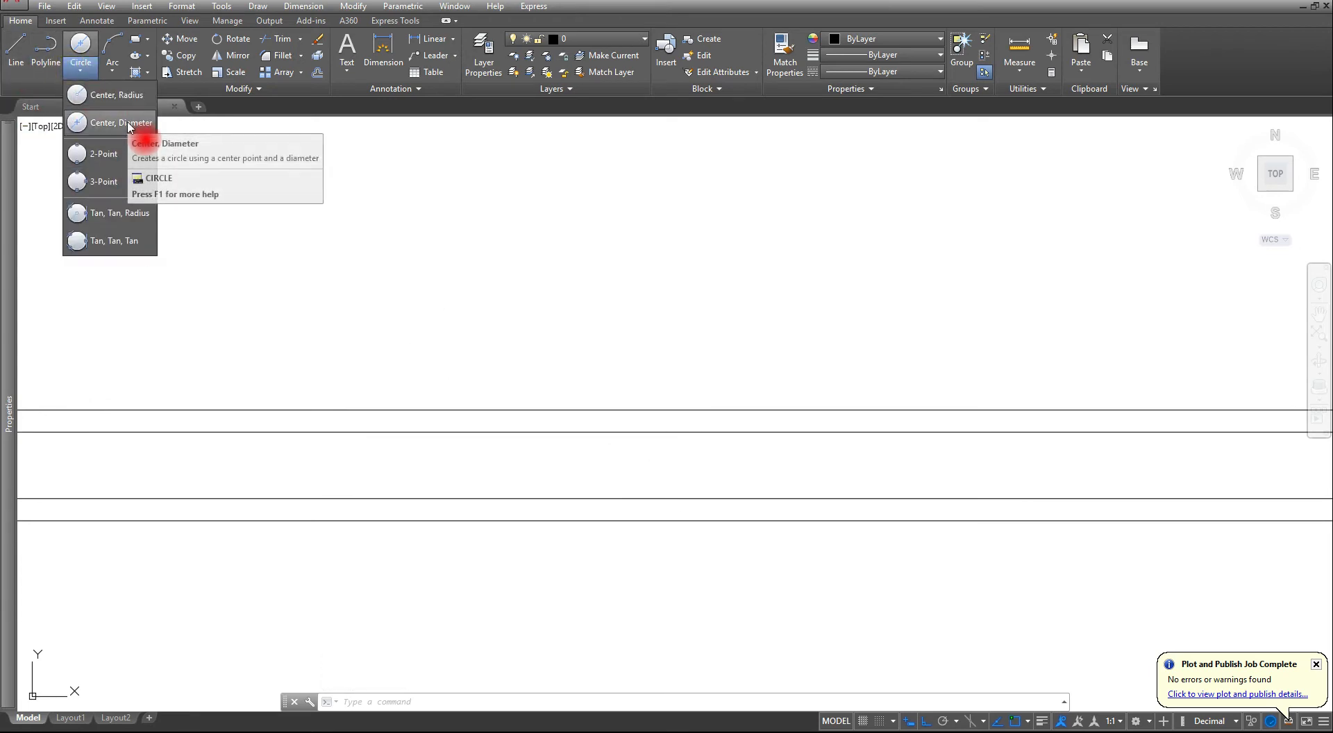
left_click(128, 125)
middle_click_drag(333, 293, 479, 335)
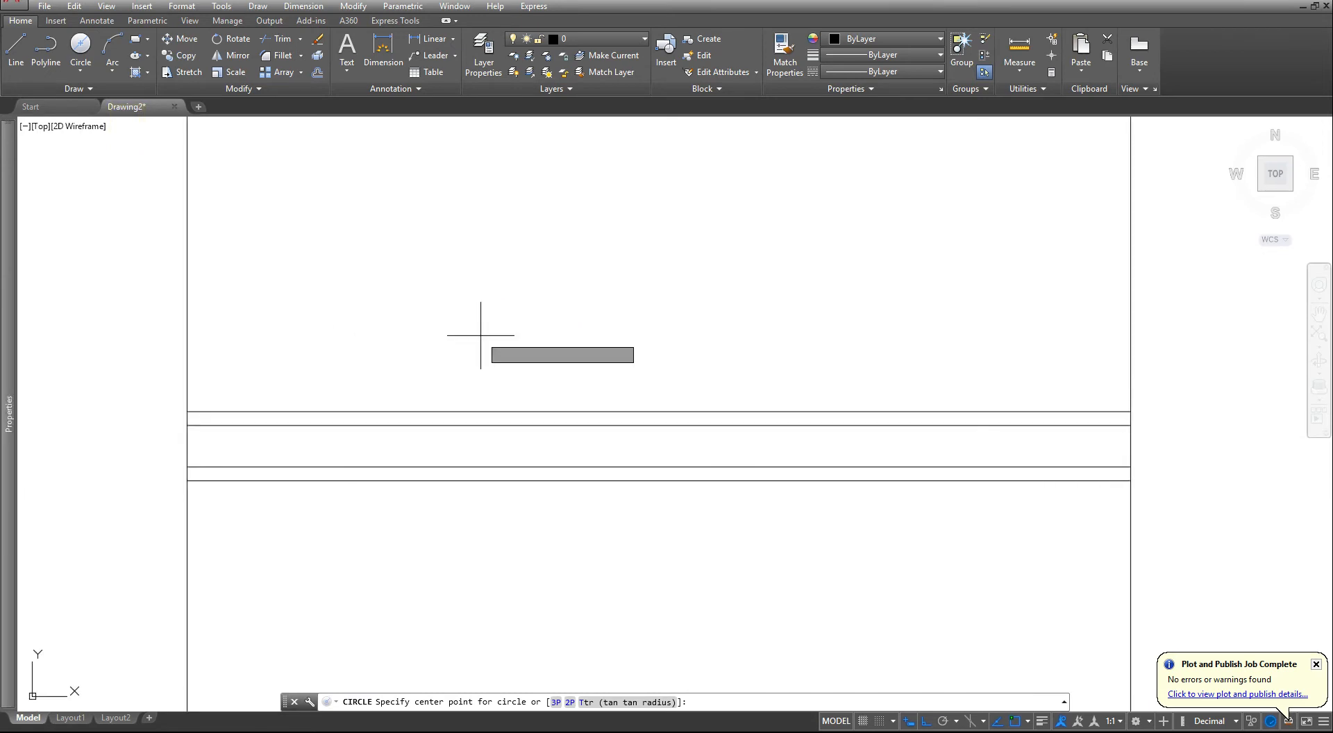
right_click(482, 338, "shift")
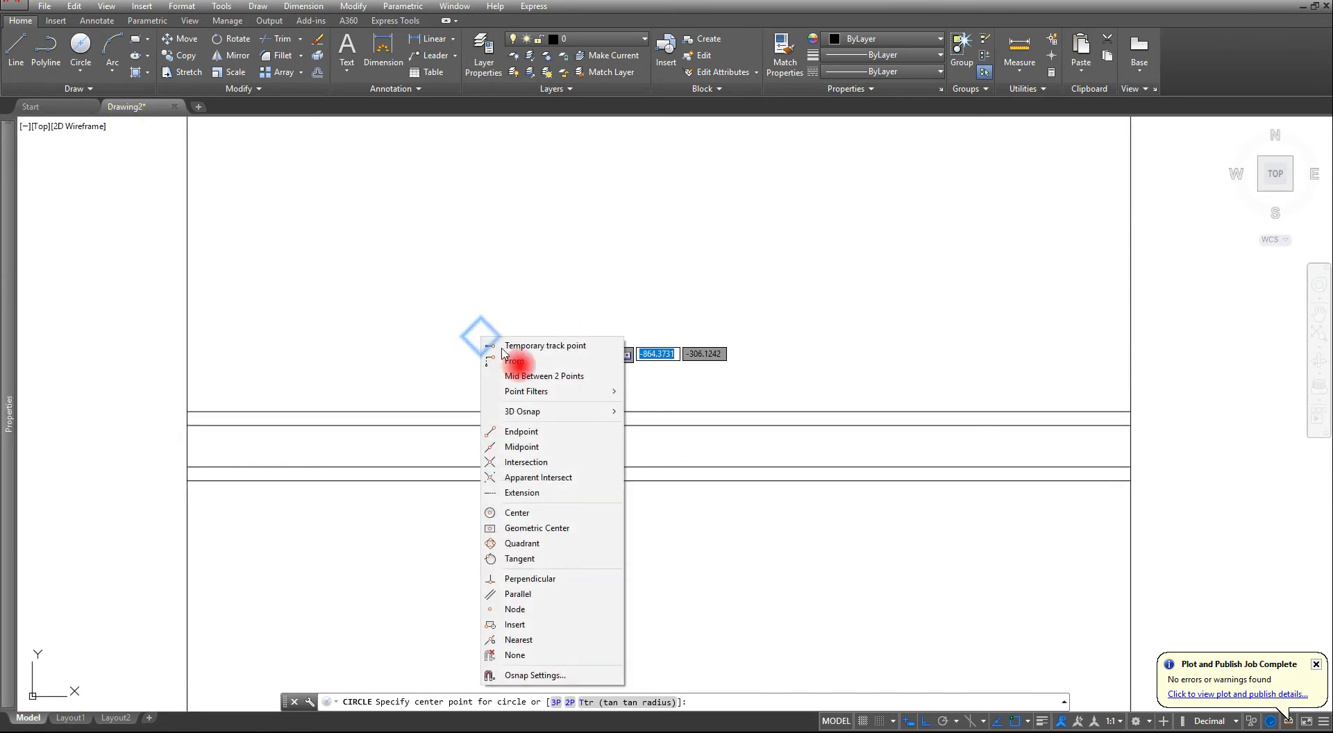
left_click(562, 379)
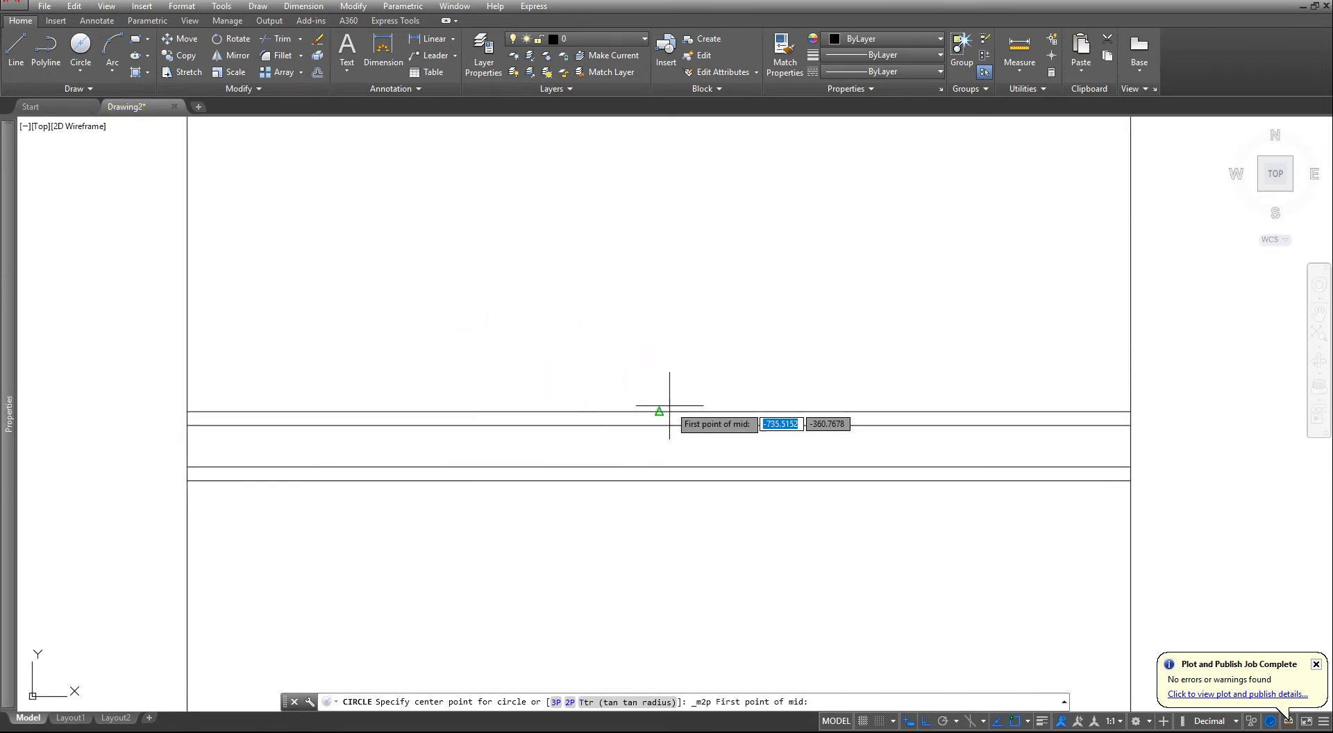
left_click(671, 412)
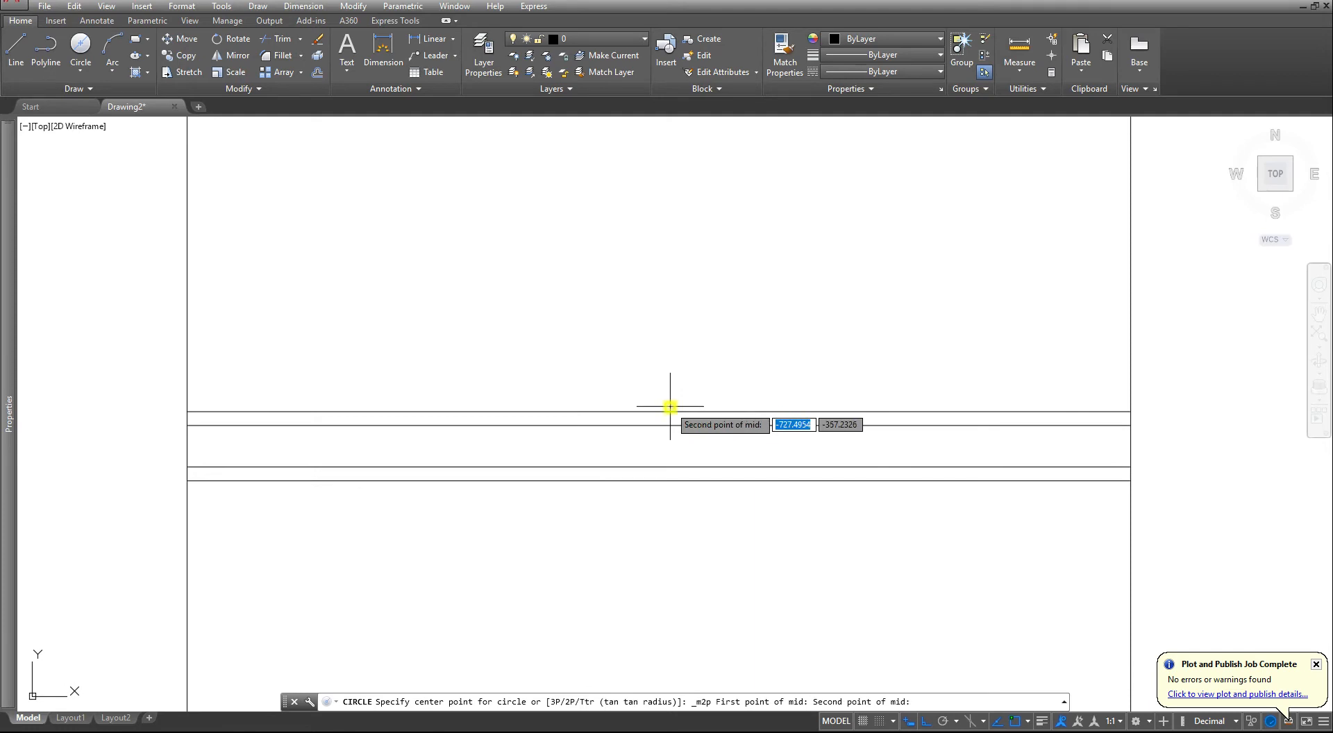
left_click(659, 481)
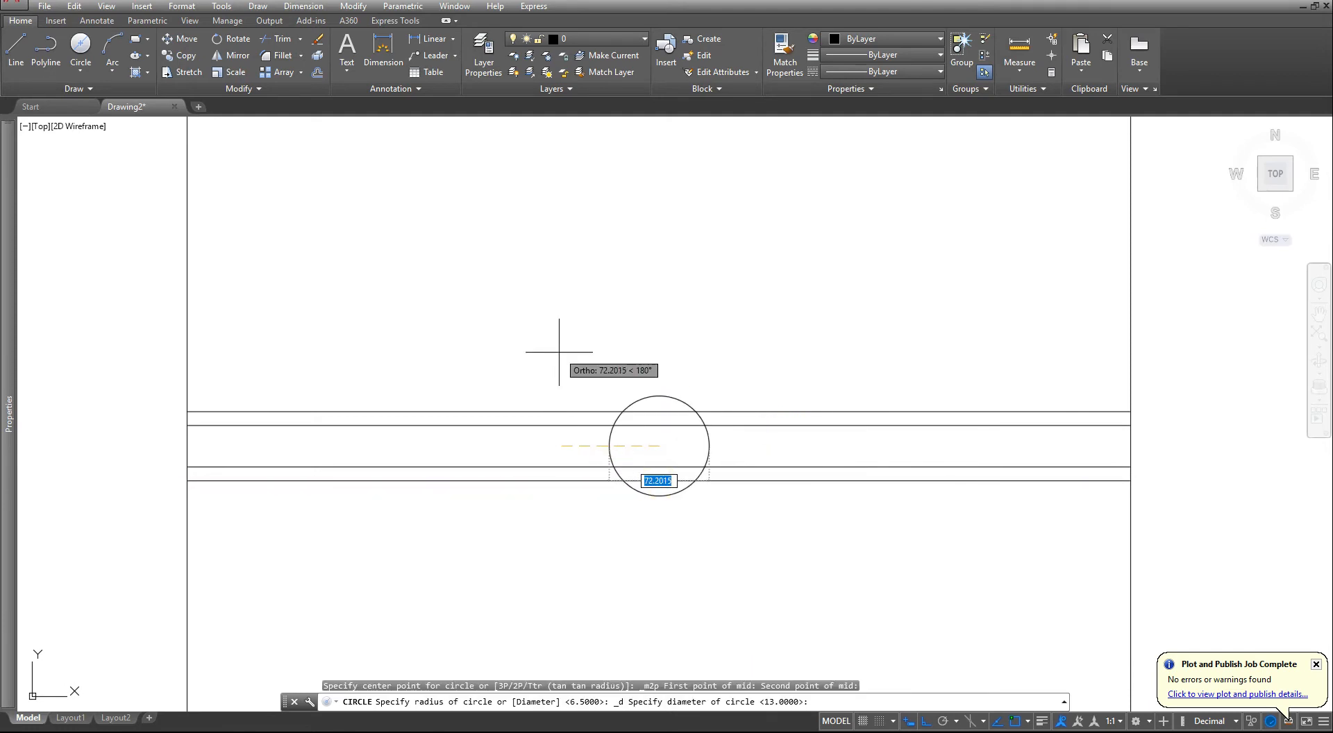
type("13")
key("Return")
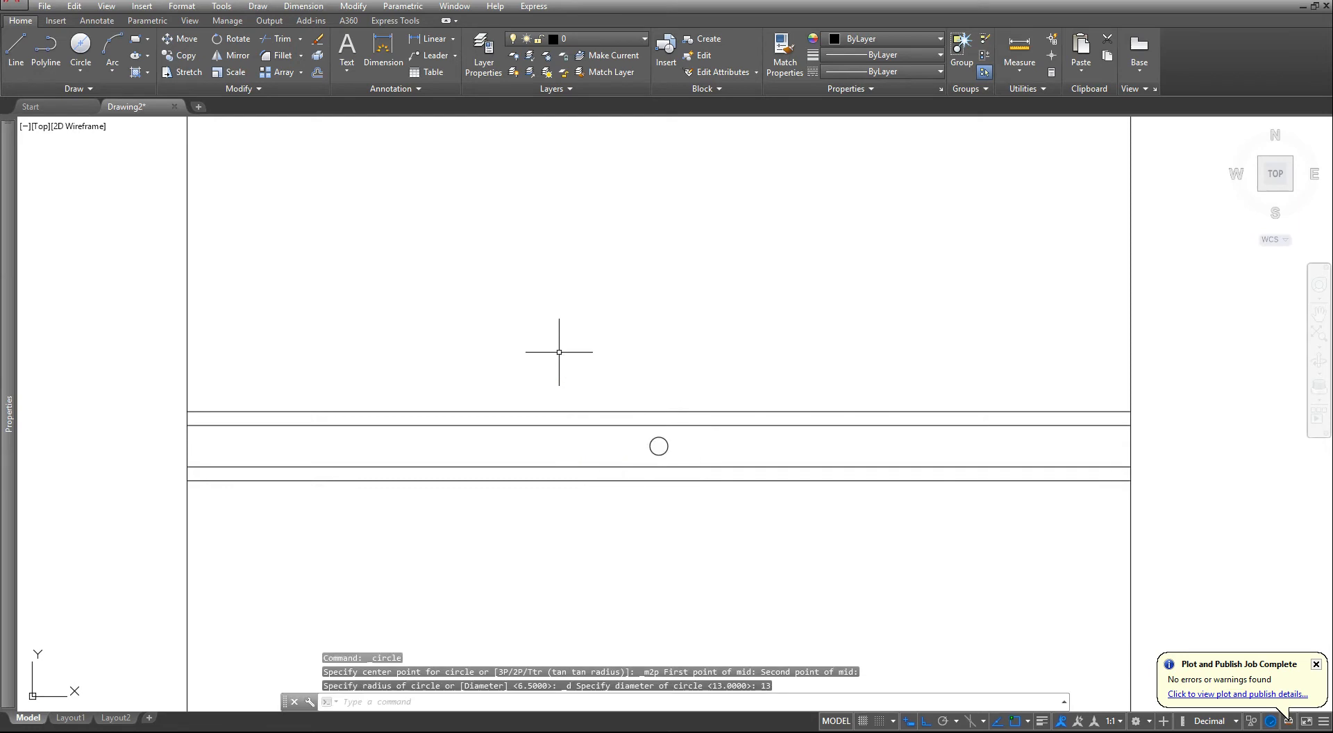
scroll(575, 396, "down", 4)
key("Escape")
key("Escape")
key("Escape")
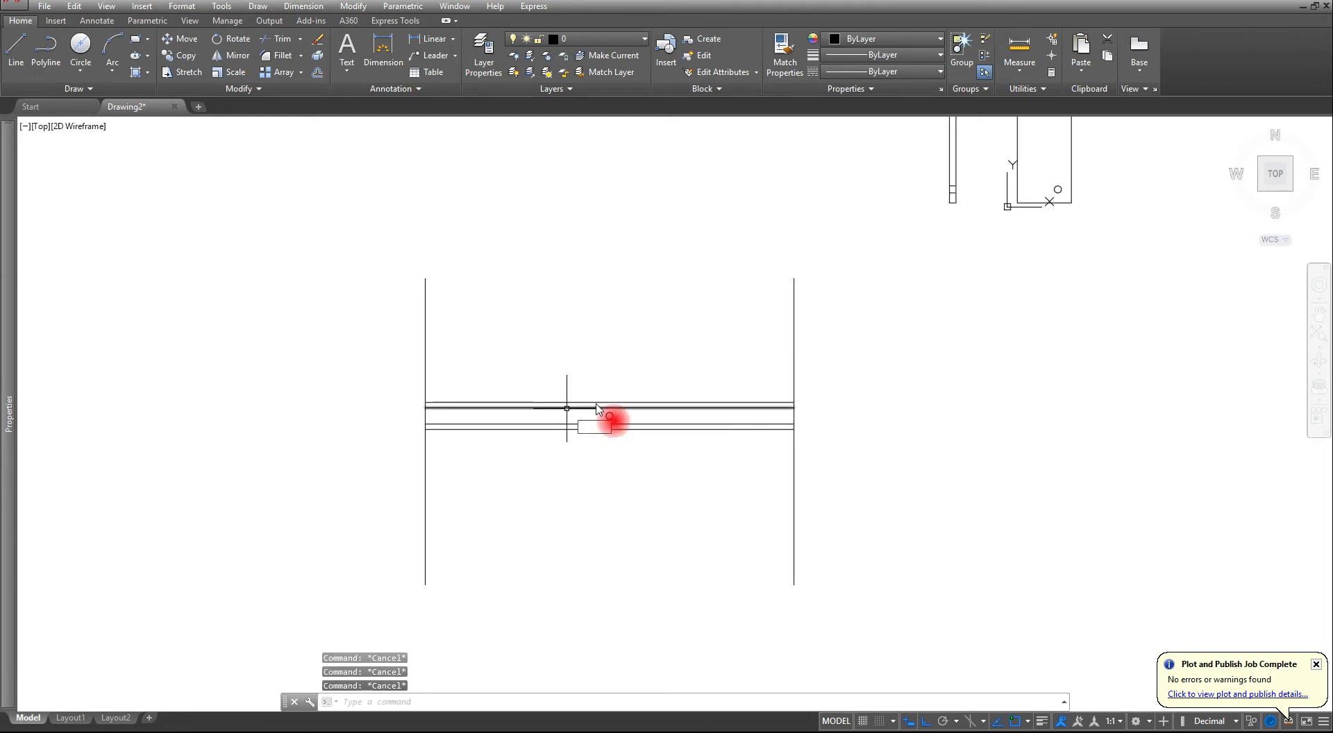
- Trim both vertical lines above the uppermost and below the lowermost horizontal line to close the long bar's outline
type("tr")
key("Return")
left_click(903, 338)
left_click(176, 532)
key("Return")
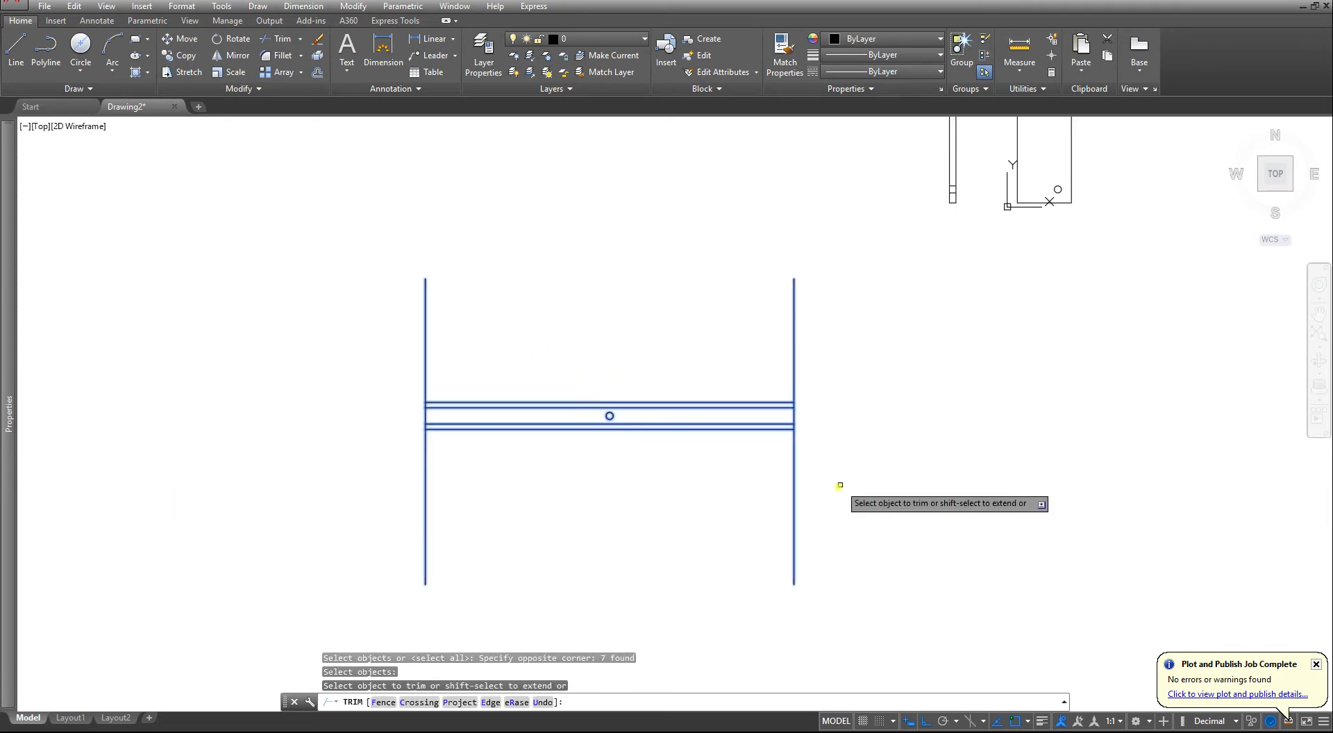
left_click(840, 486)
left_click(310, 548)
left_click(938, 315)
left_click(339, 372)
key("Escape")
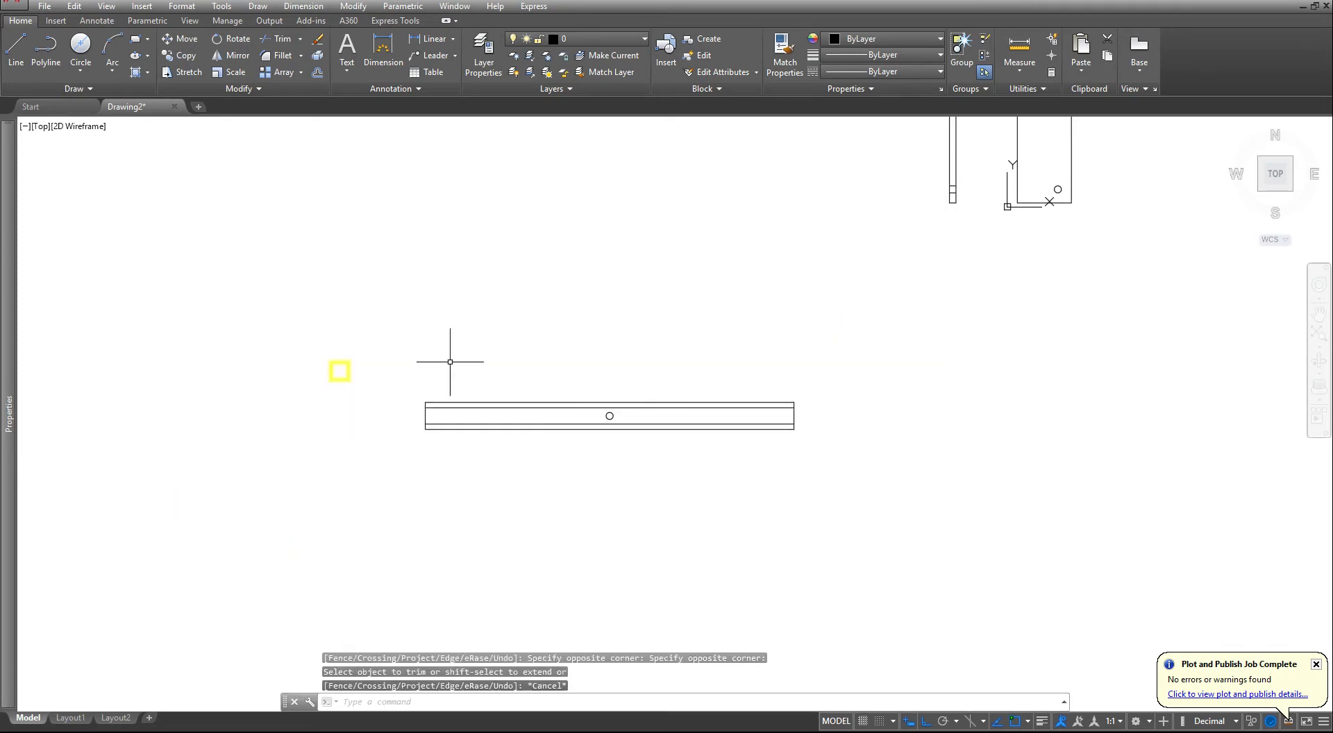
key("Escape")
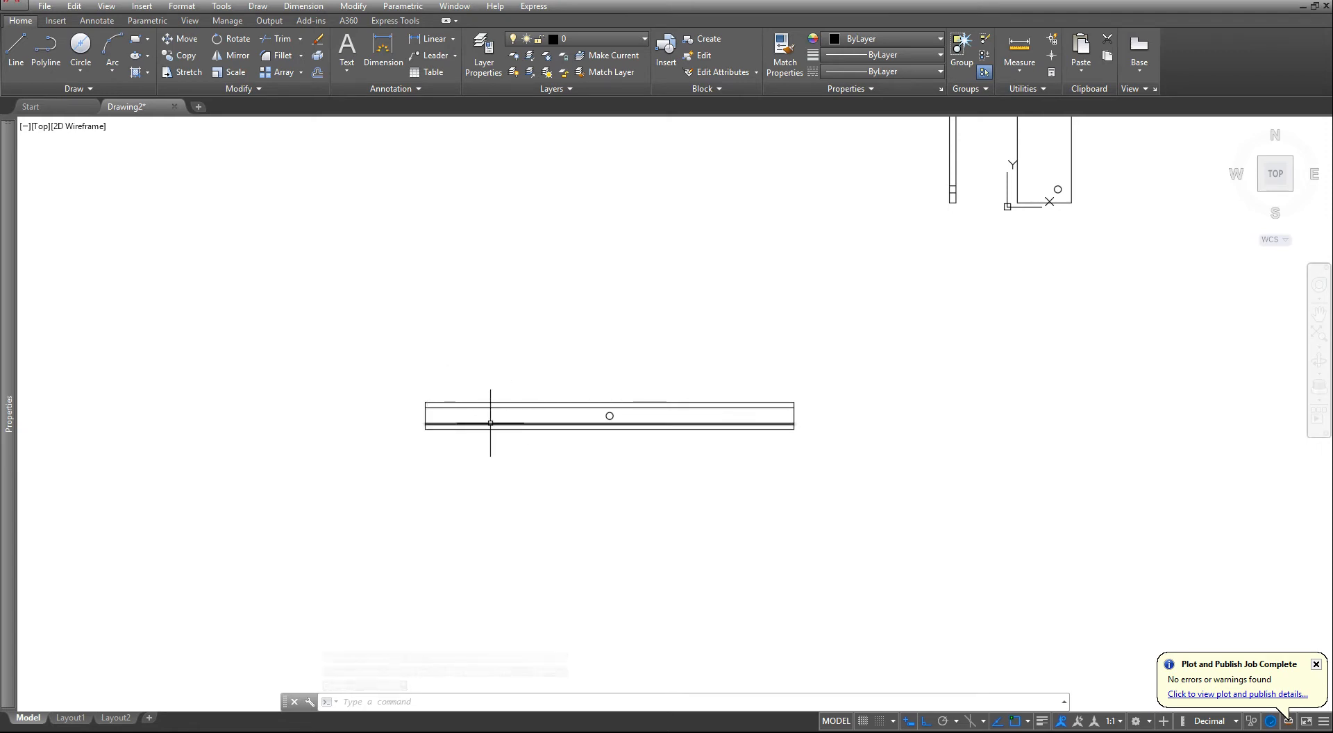
- Rotate the whole bar, including its circle, 45 degrees about its lower-left corner
scroll(484, 422, "up", 2)
left_click(1055, 357)
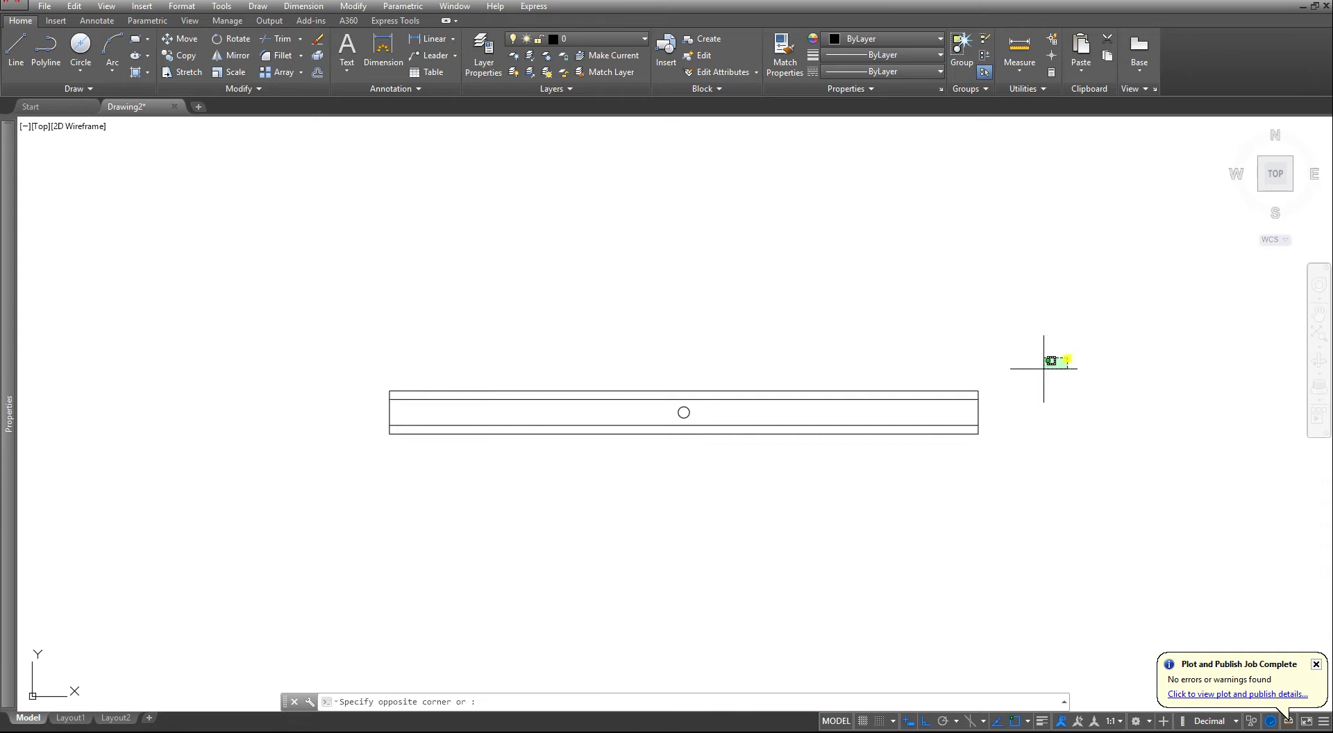
left_click(239, 507)
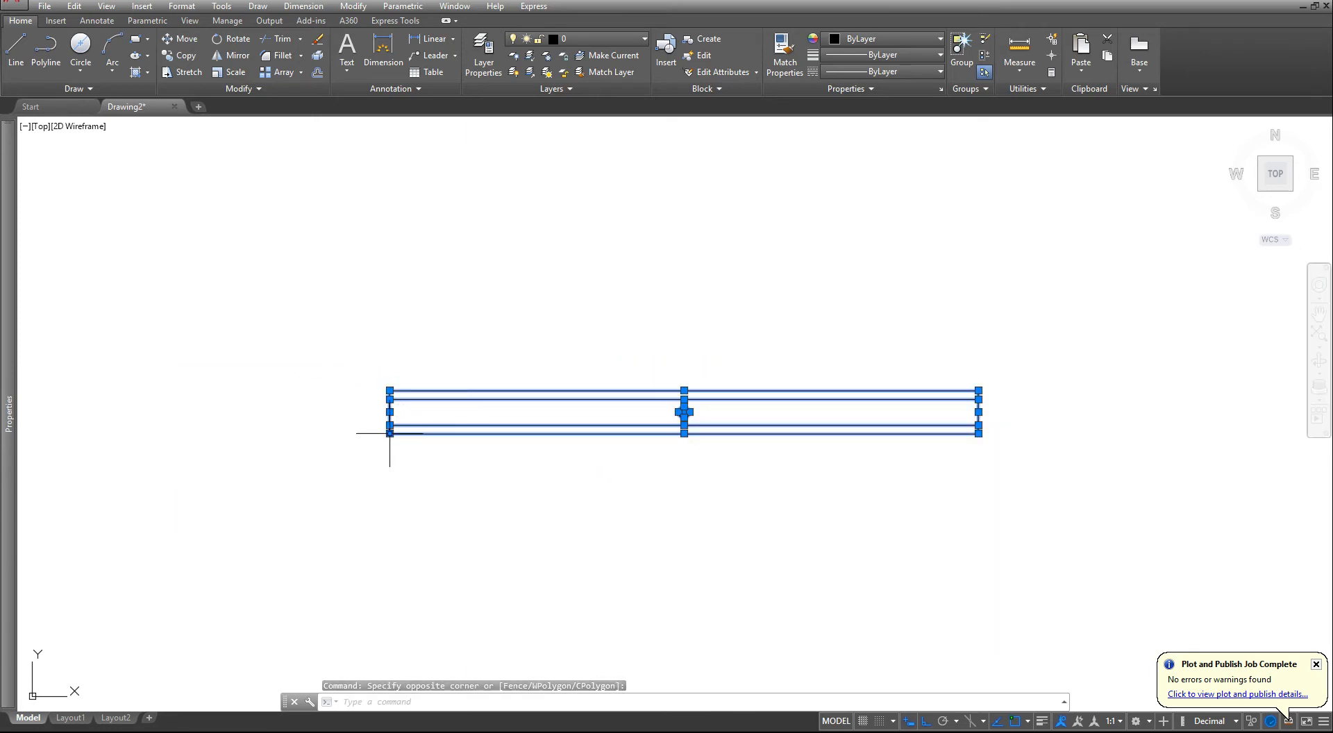
left_click(389, 433)
key("space")
key("space")
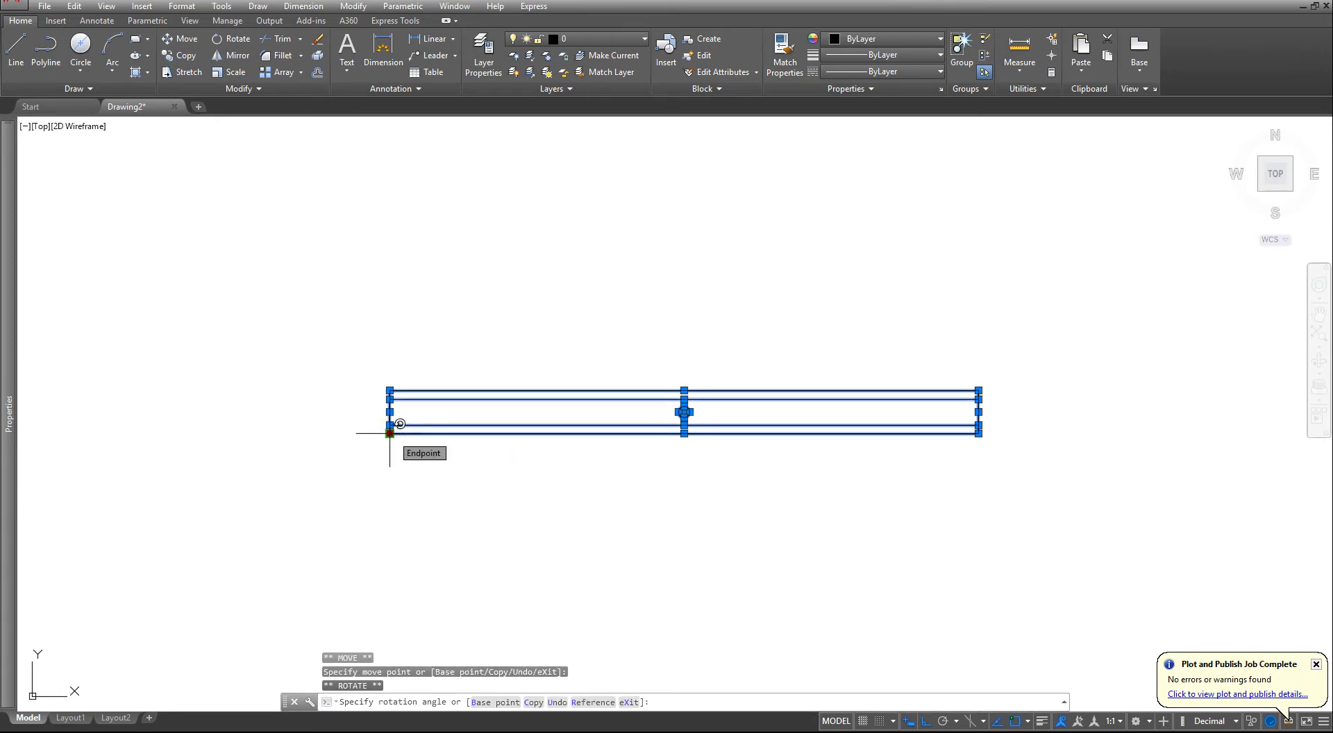
type("45")
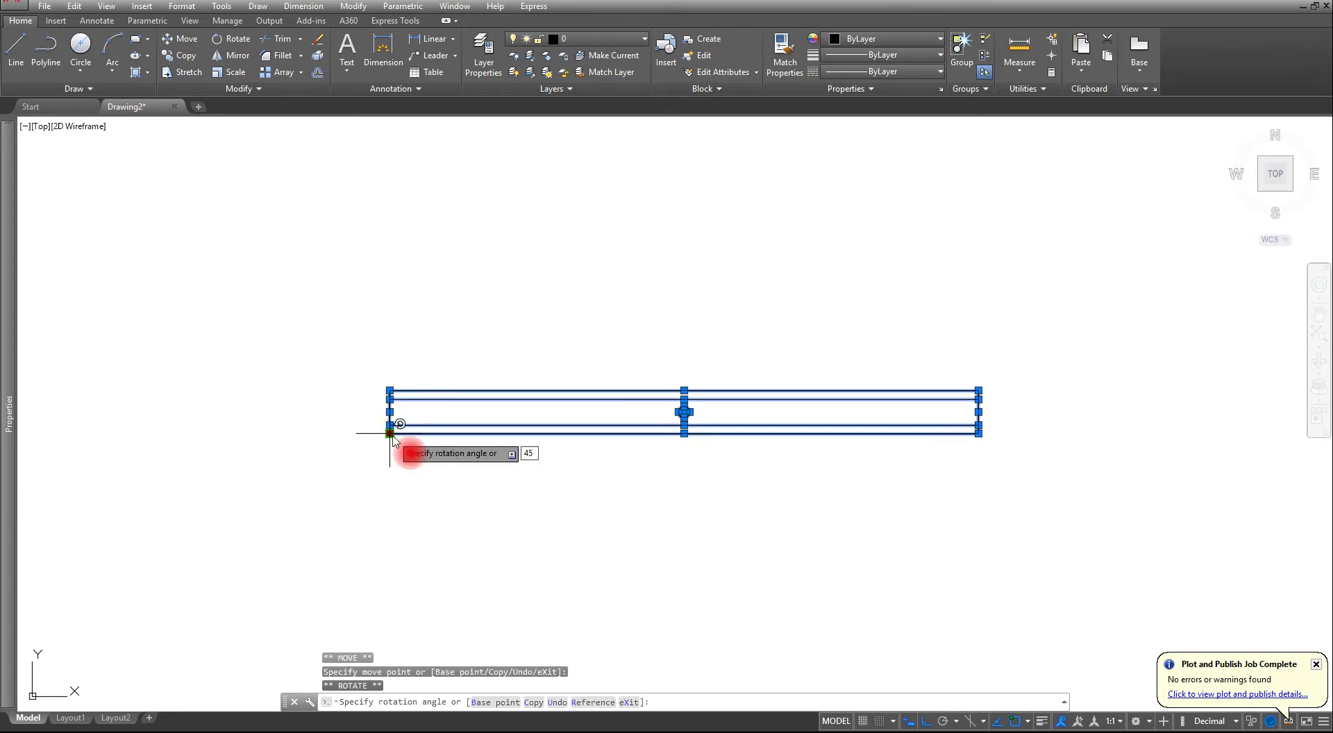
key("Return")
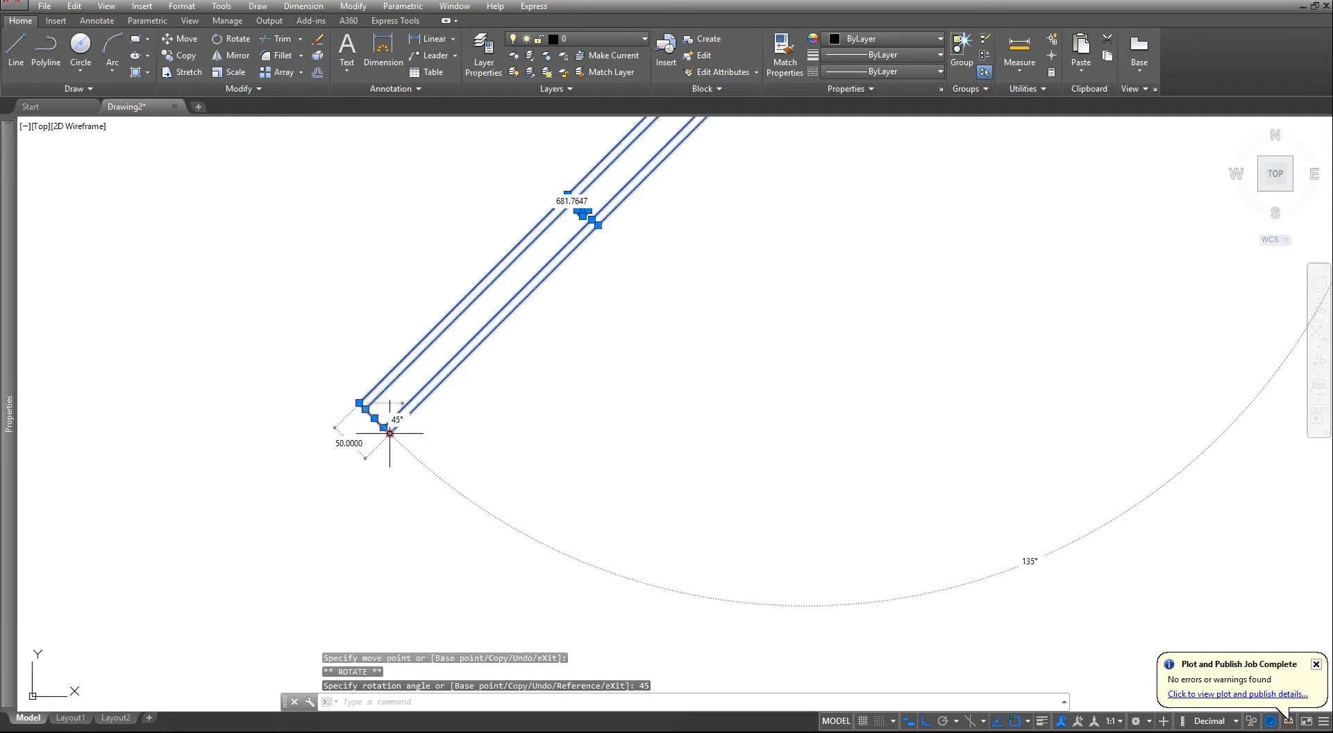
key("Escape")
- Draw a vertical construction line through the centre of the rotated bar's circle
middle_click_drag(347, 376, 322, 577)
scroll(535, 391, "up", 2)
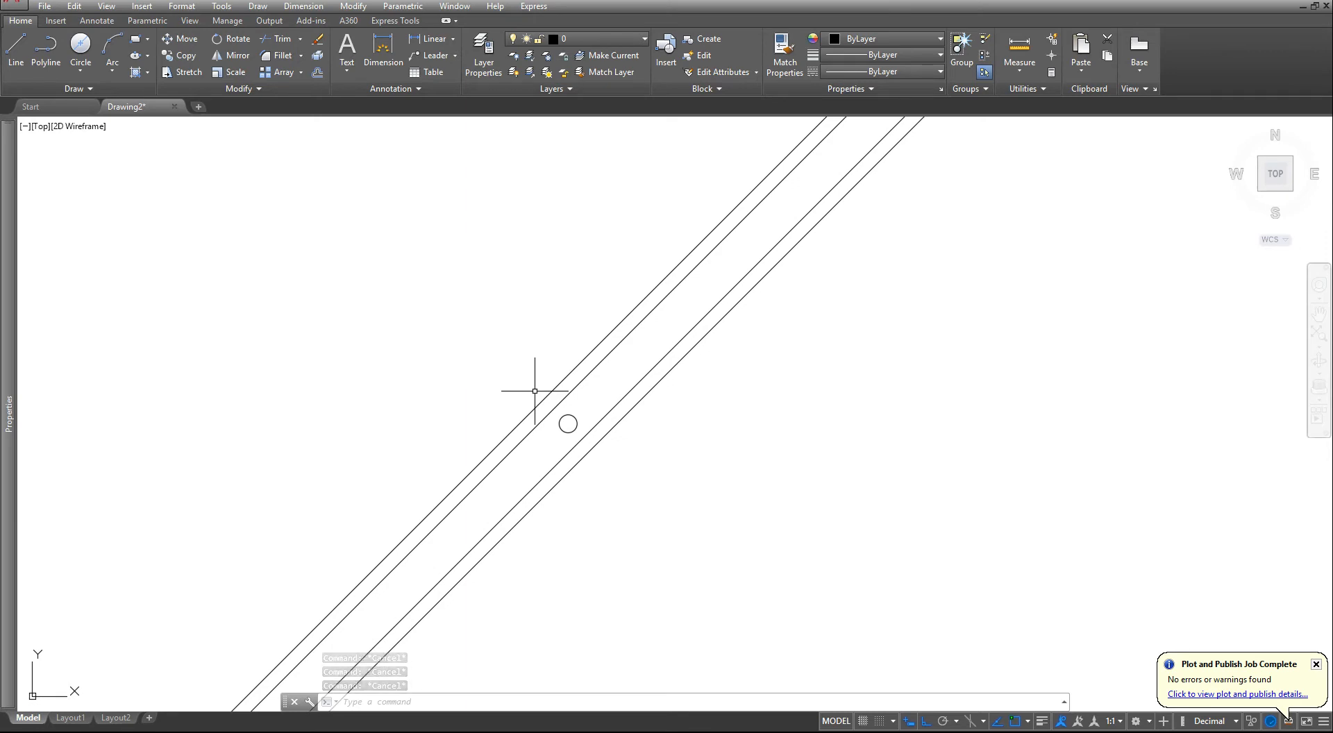
left_click(90, 89)
left_click(80, 123)
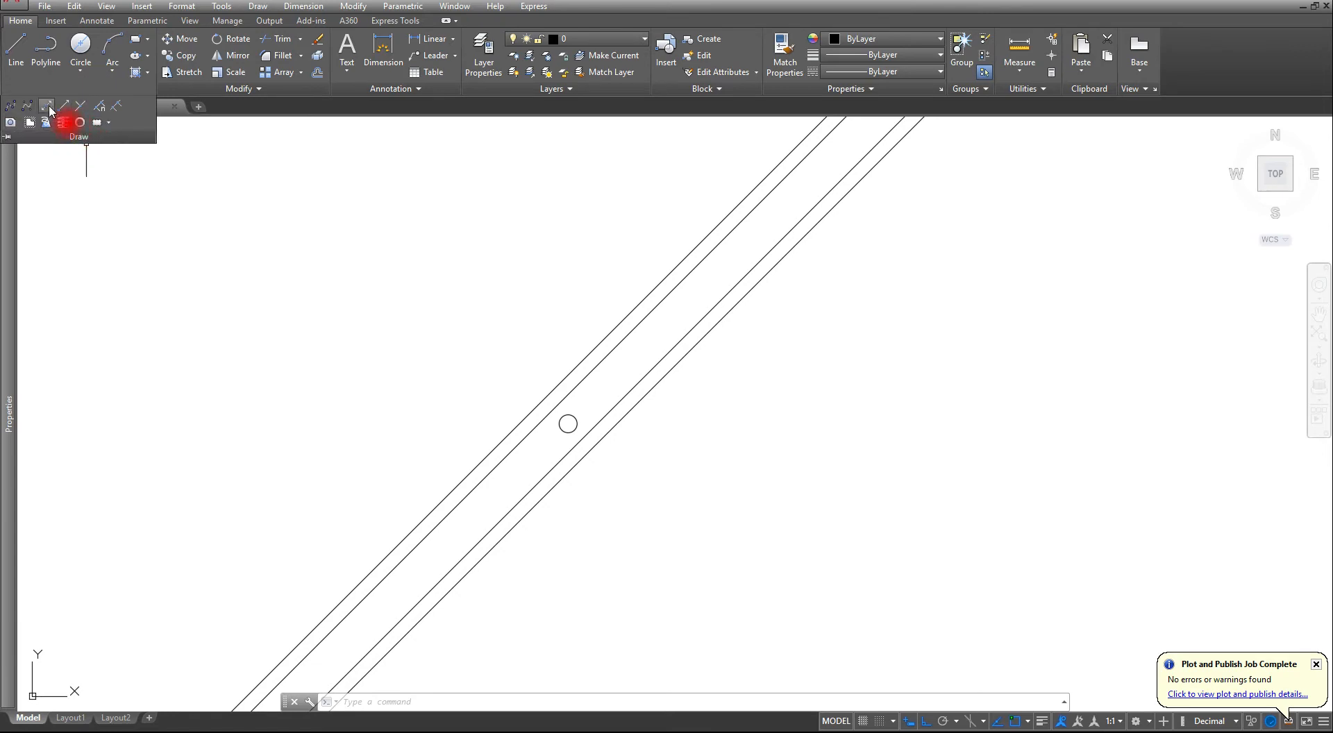
left_click(47, 107)
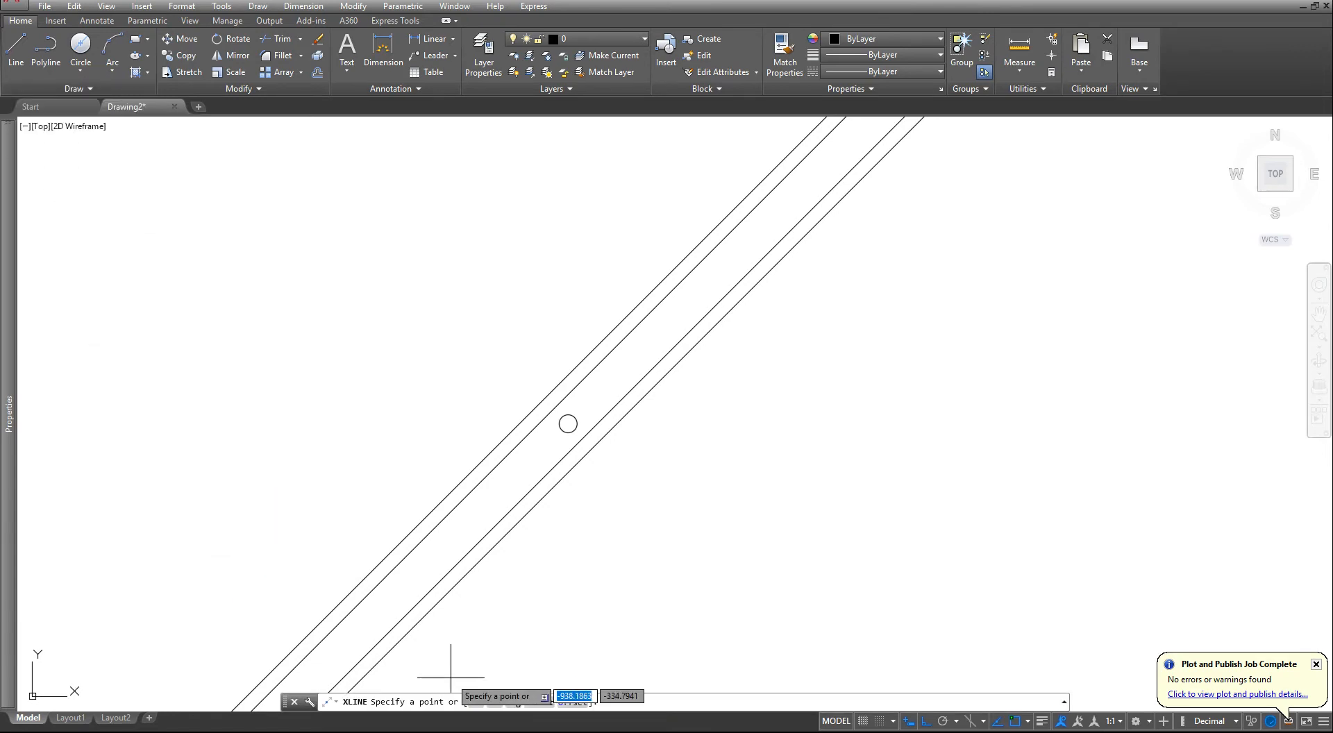
left_click(494, 702)
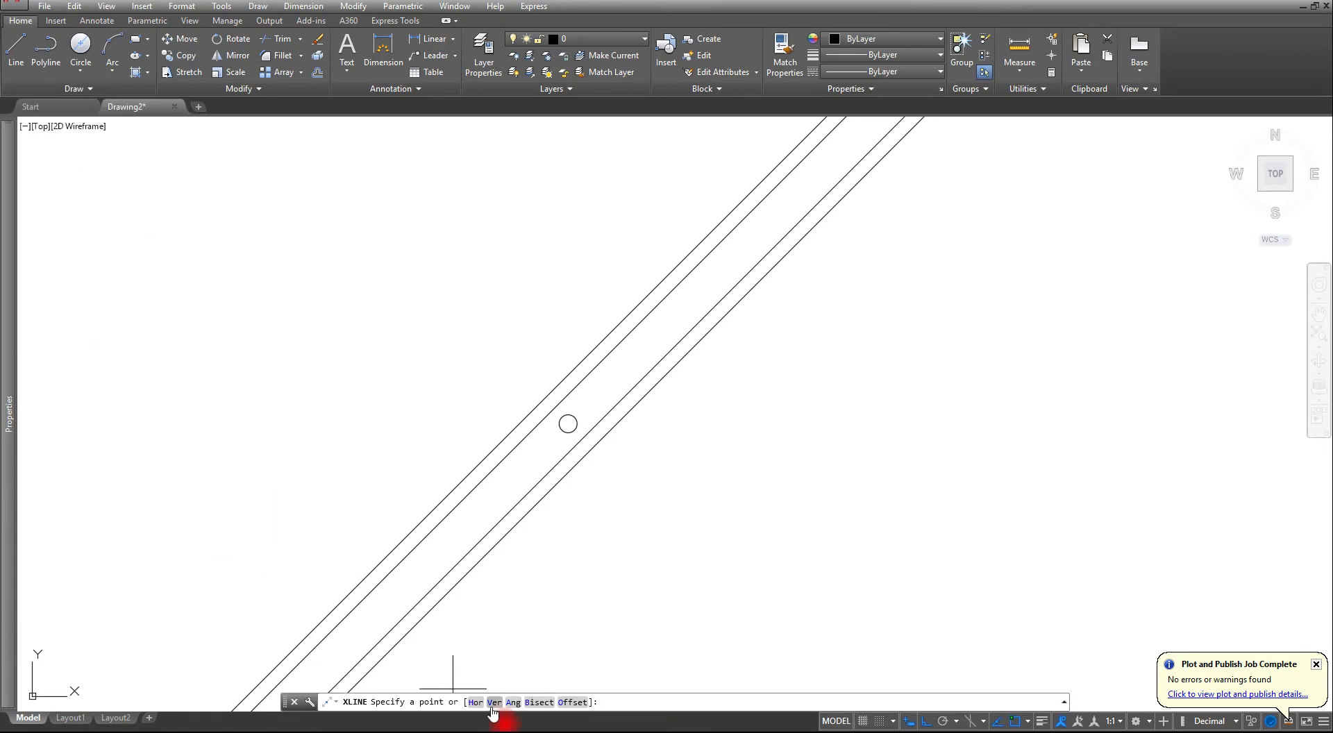
left_click(567, 422)
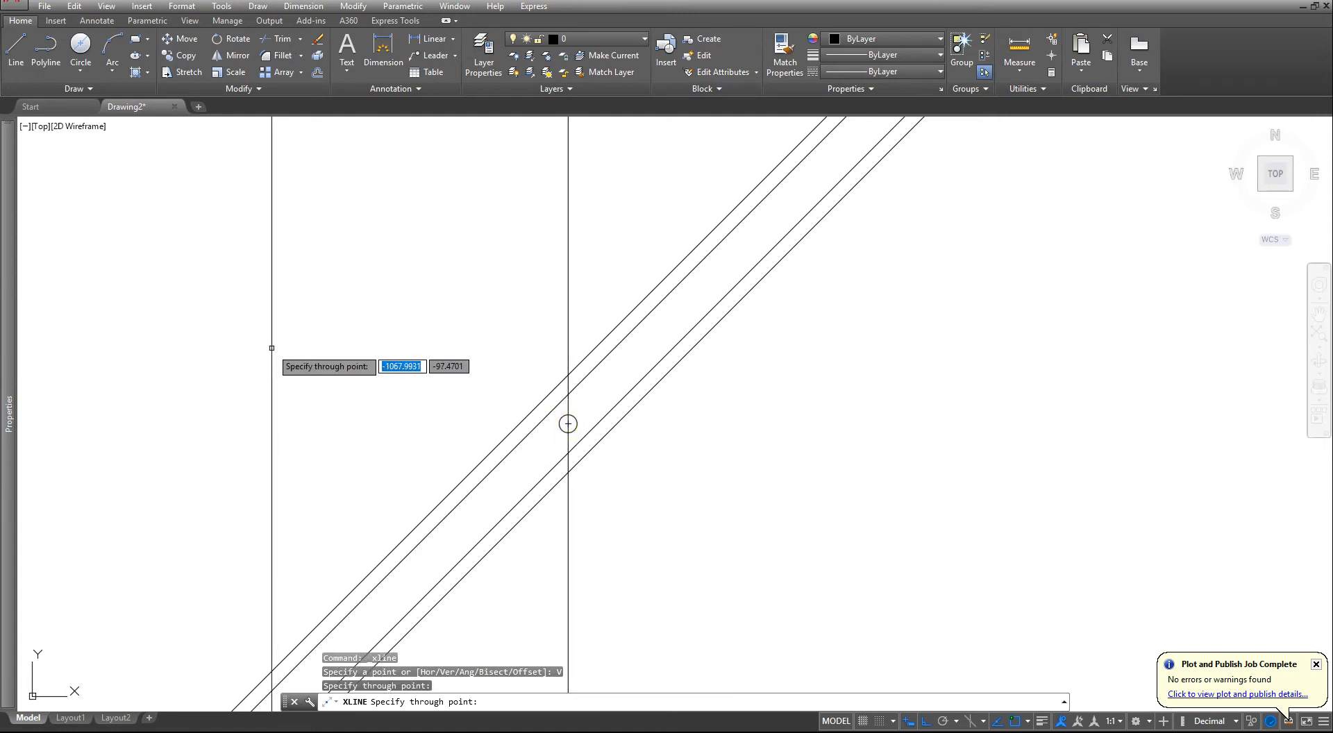
key("Escape")
- Draw a horizontal construction line through the centre of the rotated bar's circle
key("Return")
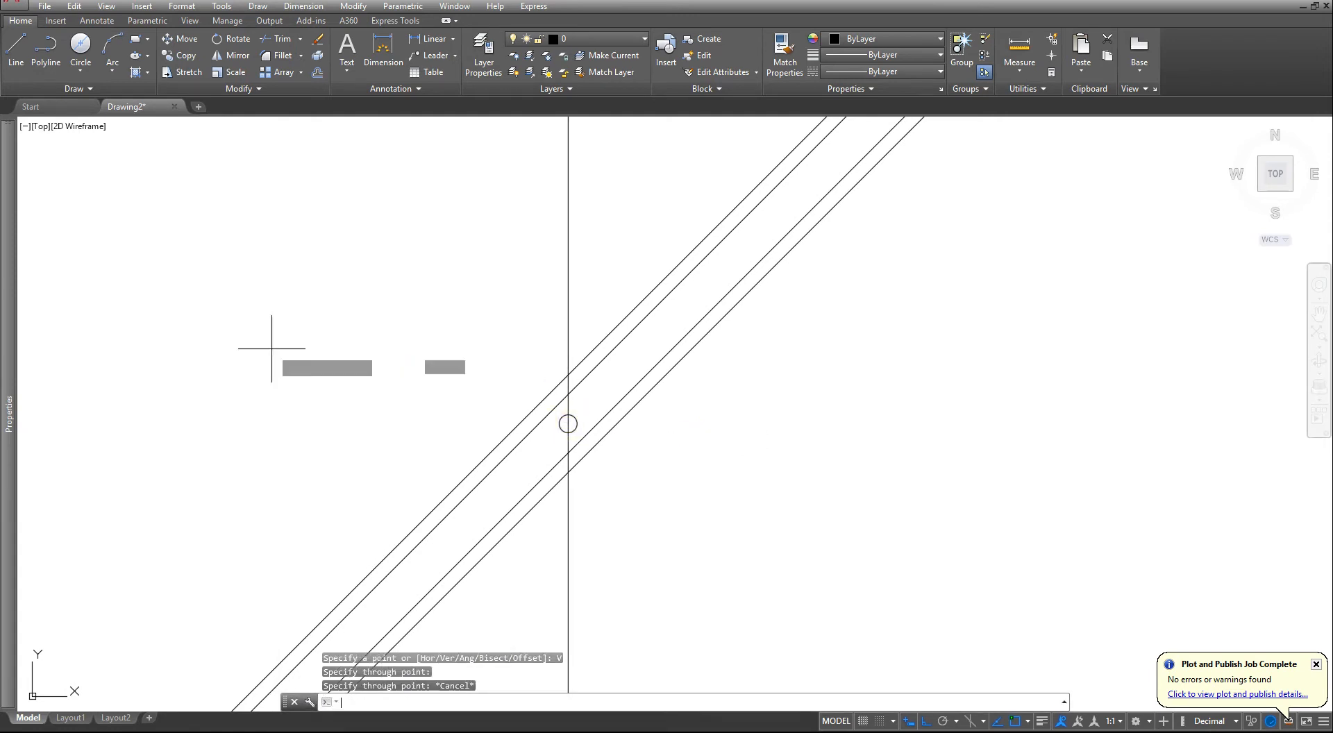
left_click(474, 703)
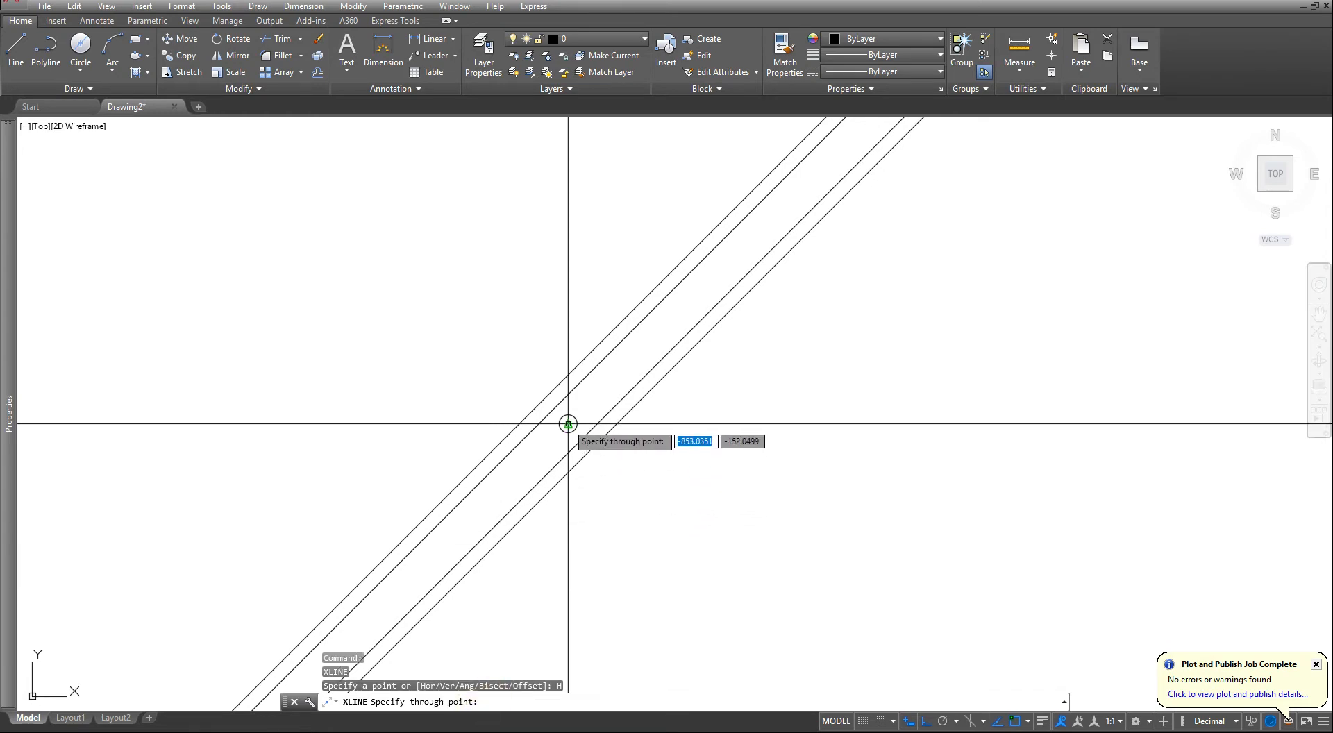
key("Escape")
key("Escape")
key("Escape")
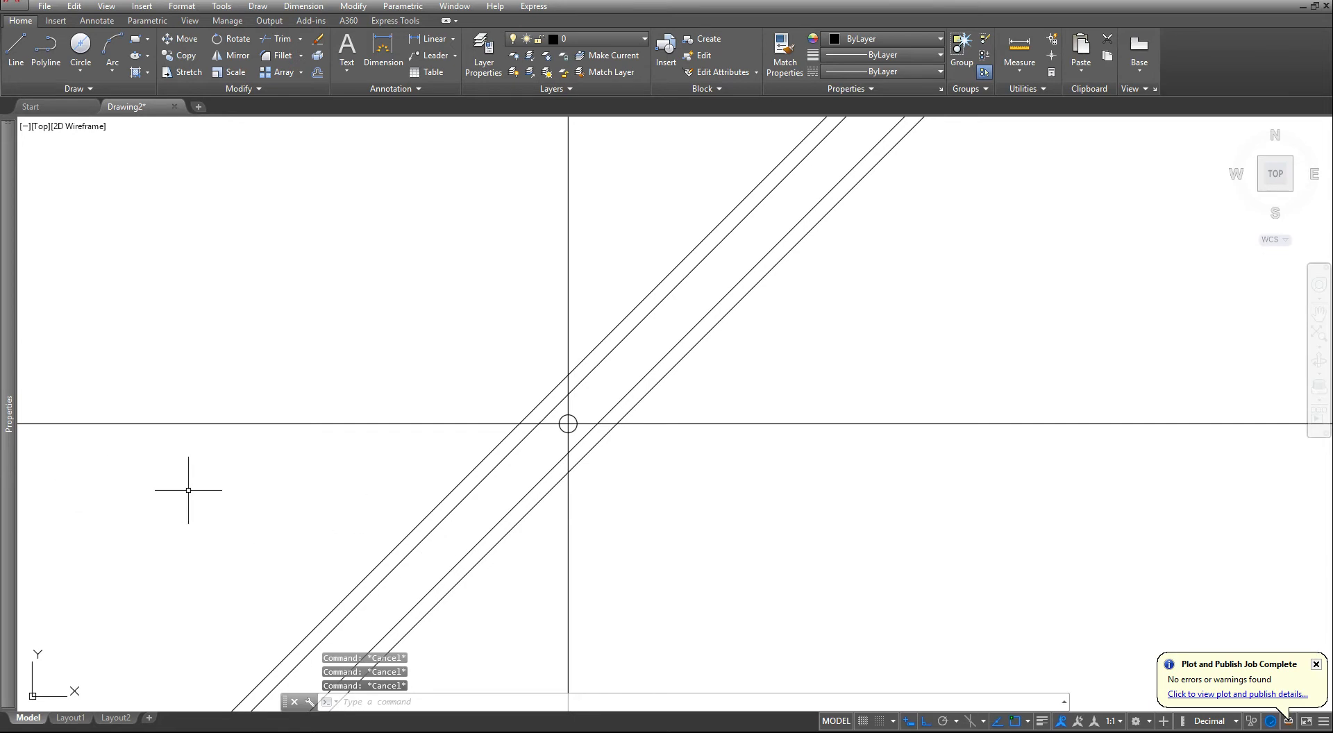
- Offset the vertical construction line through the circle 145 units to the right
left_click(317, 73)
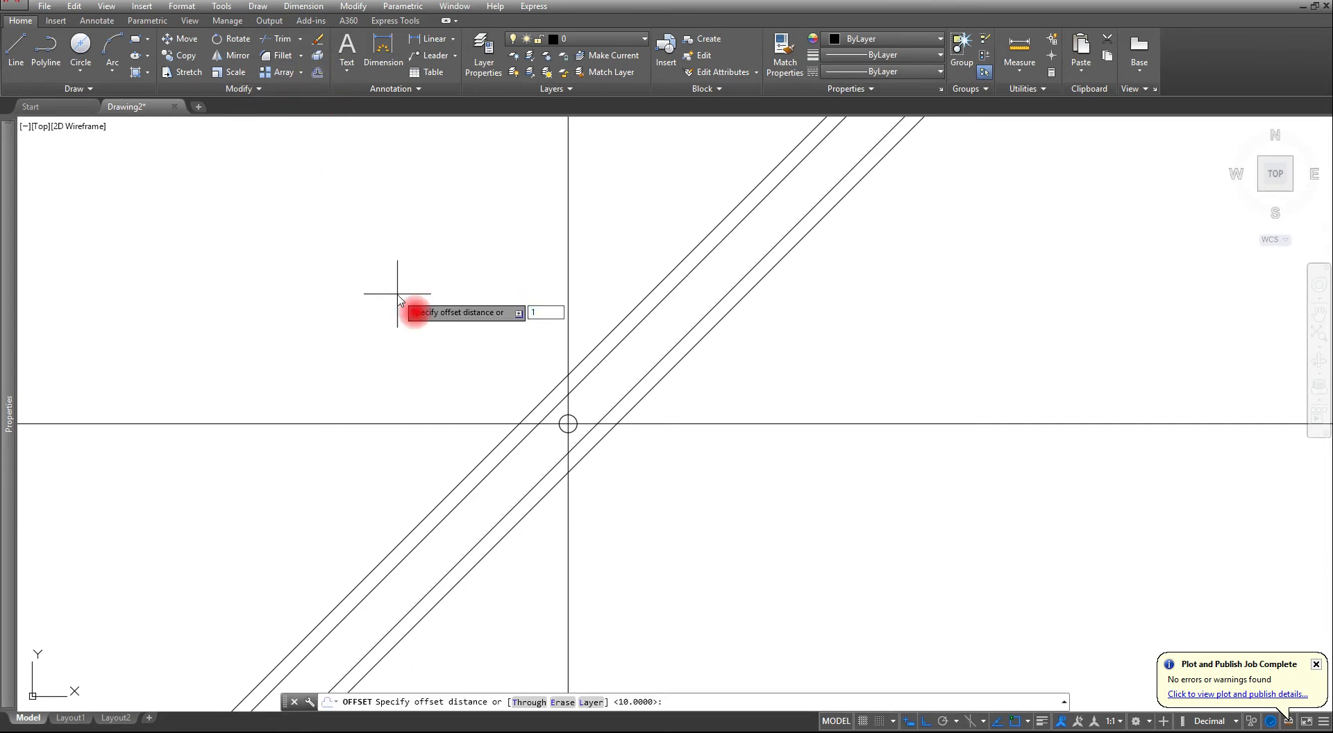
key("Return")
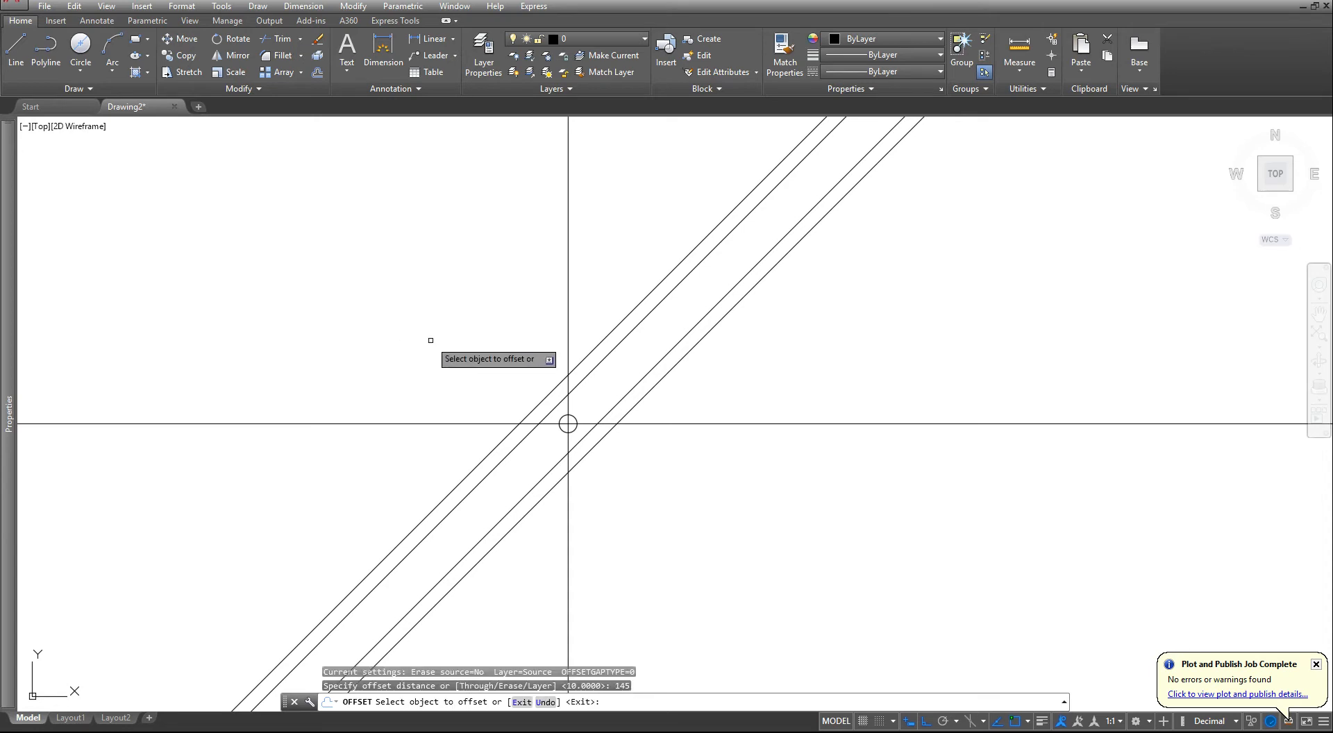
left_click(569, 298)
left_click(926, 342)
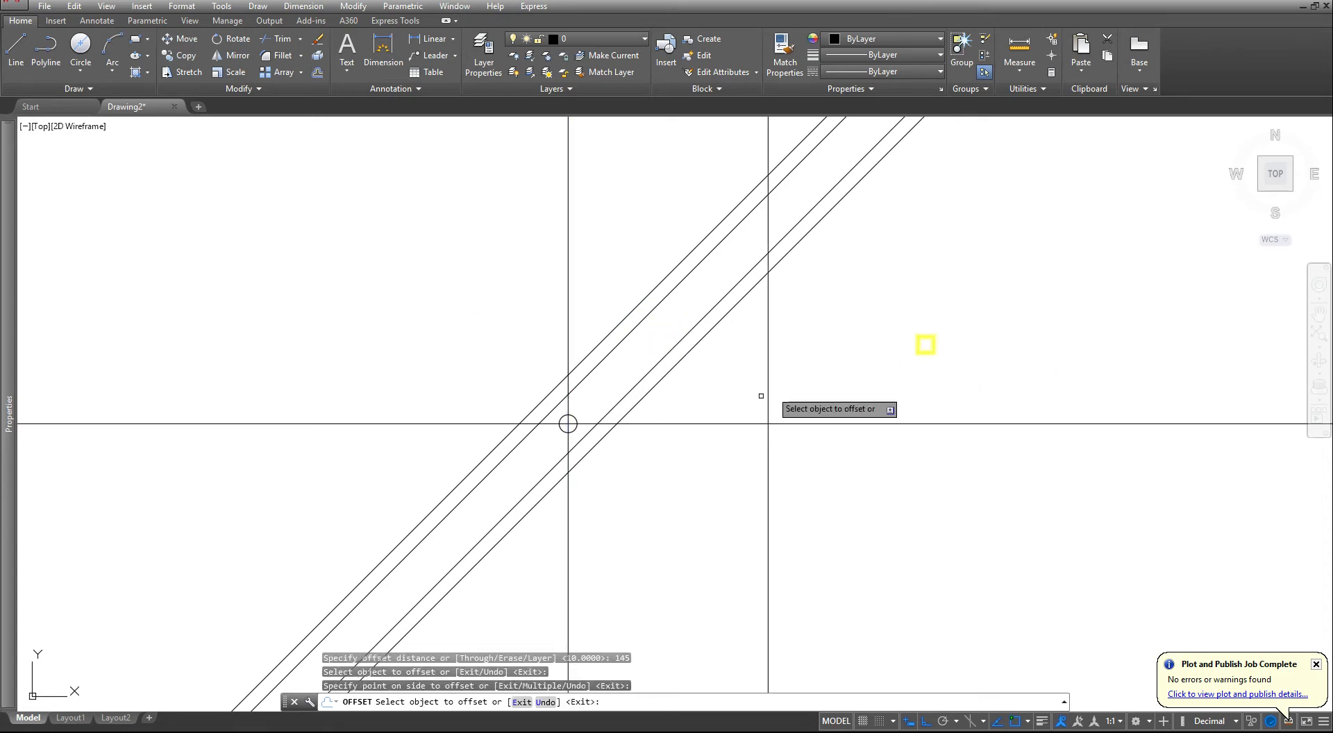
- Offset the horizontal construction line through the circle 145 units downward and finish the Offset command
left_click(713, 422)
left_click(690, 530)
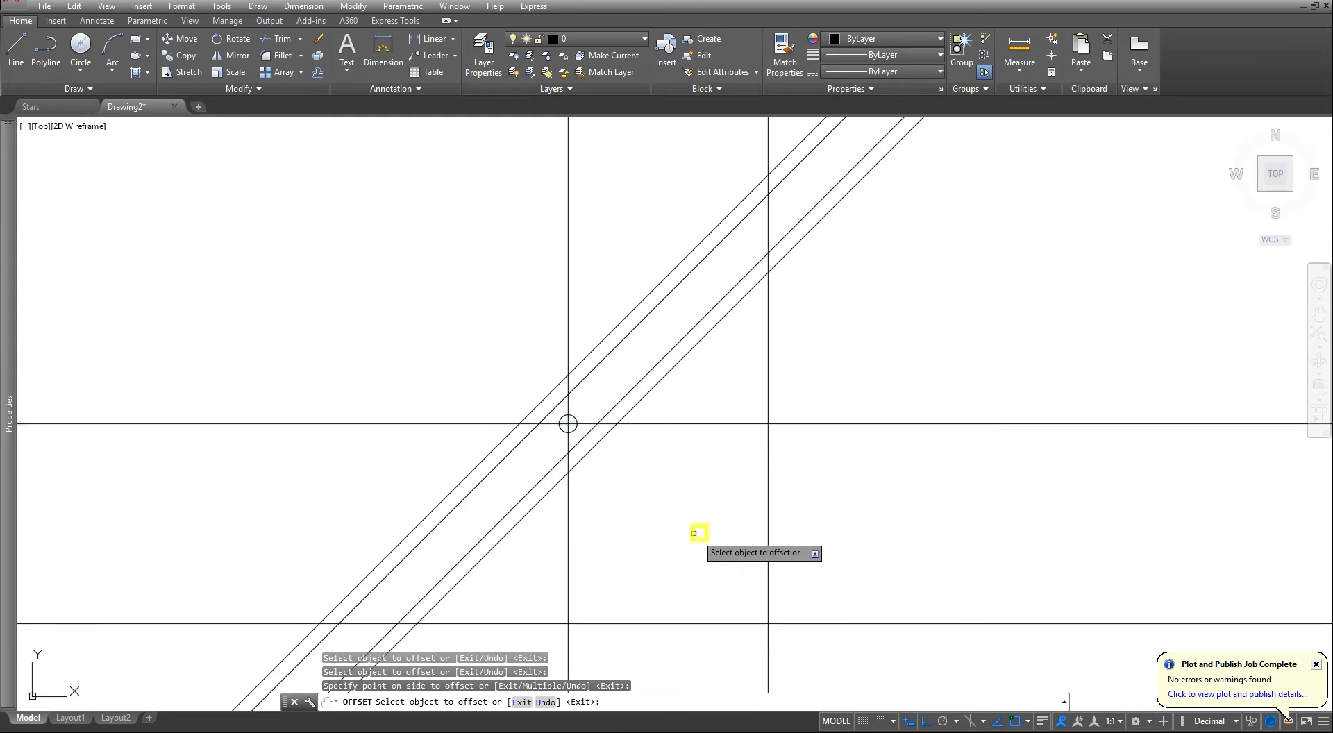
scroll(640, 578, "down", 3)
middle_click_drag(522, 550, 635, 444)
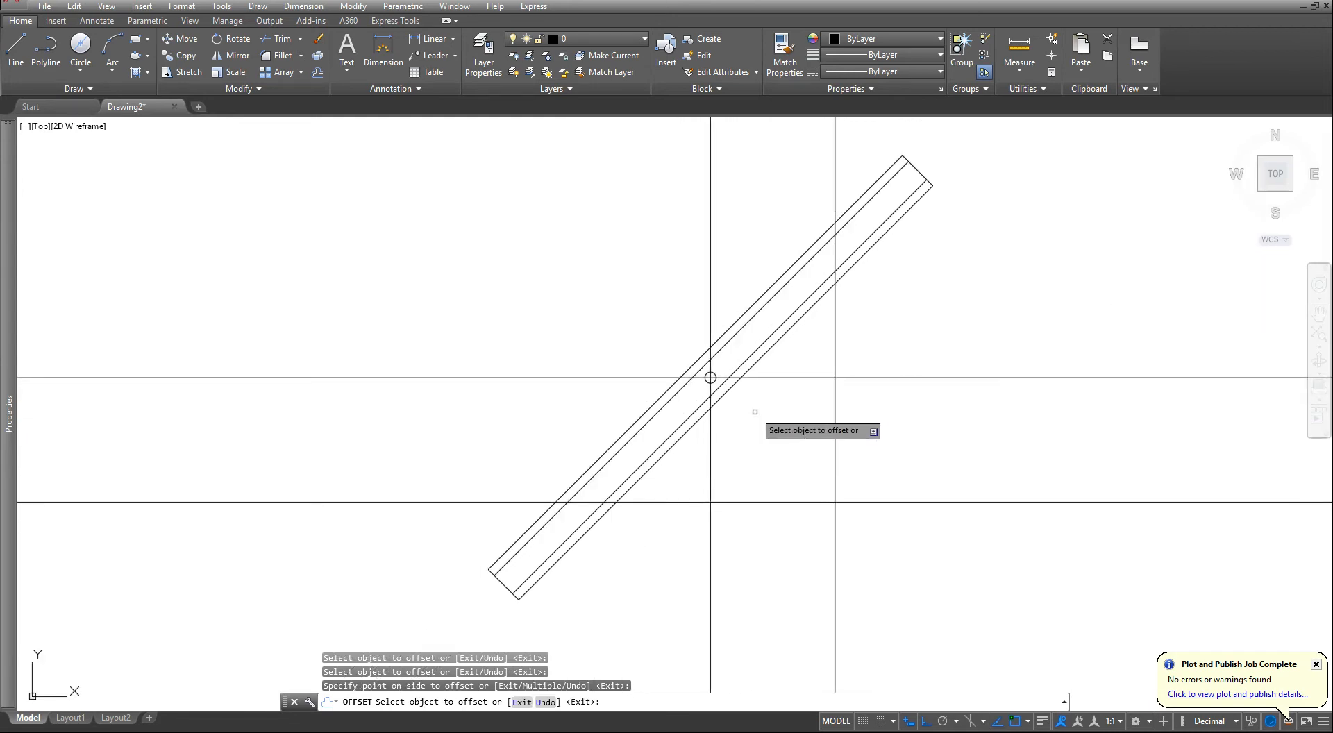
key("Escape")
key("Escape")
- Trim the bar's four long lines at its upper end back to the offset vertical construction line, using both offset lines as cutting edges
type("tr")
key("Return")
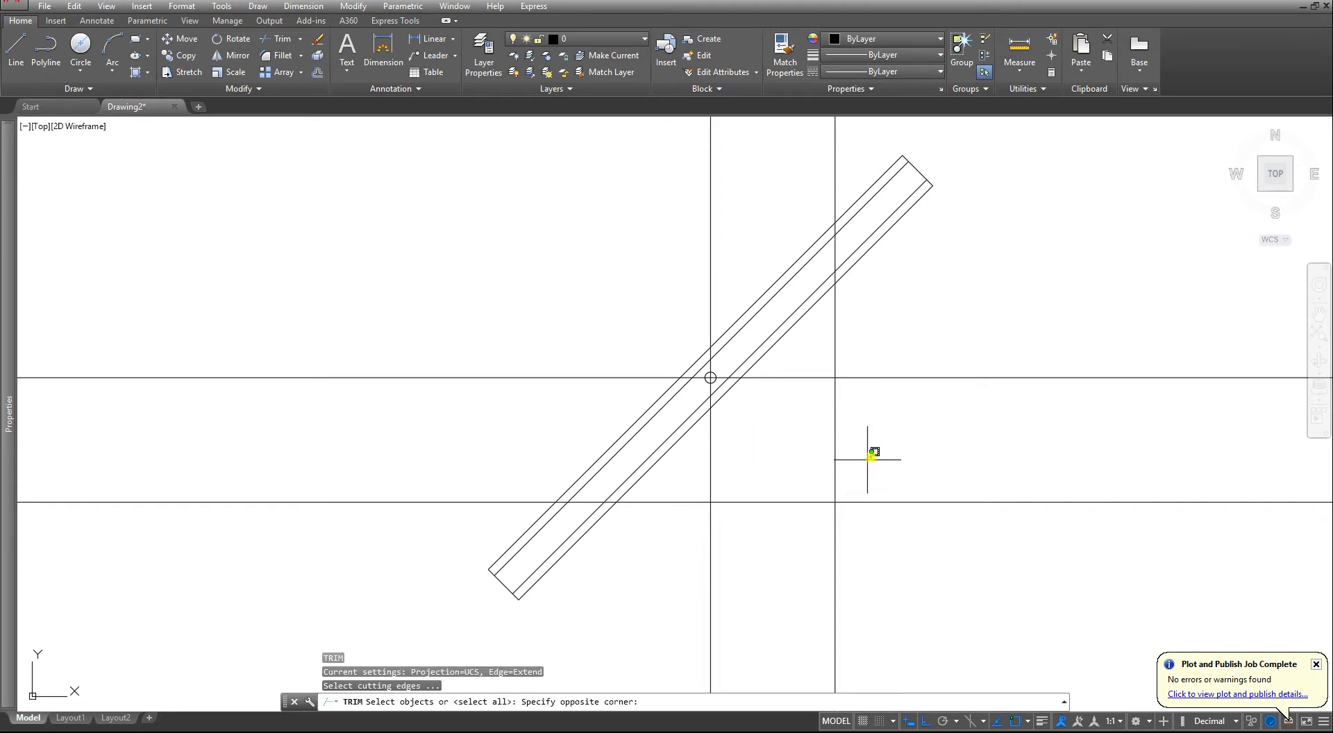
left_click(872, 452)
left_click(819, 530)
key("Return")
middle_click_drag(859, 304, 859, 395)
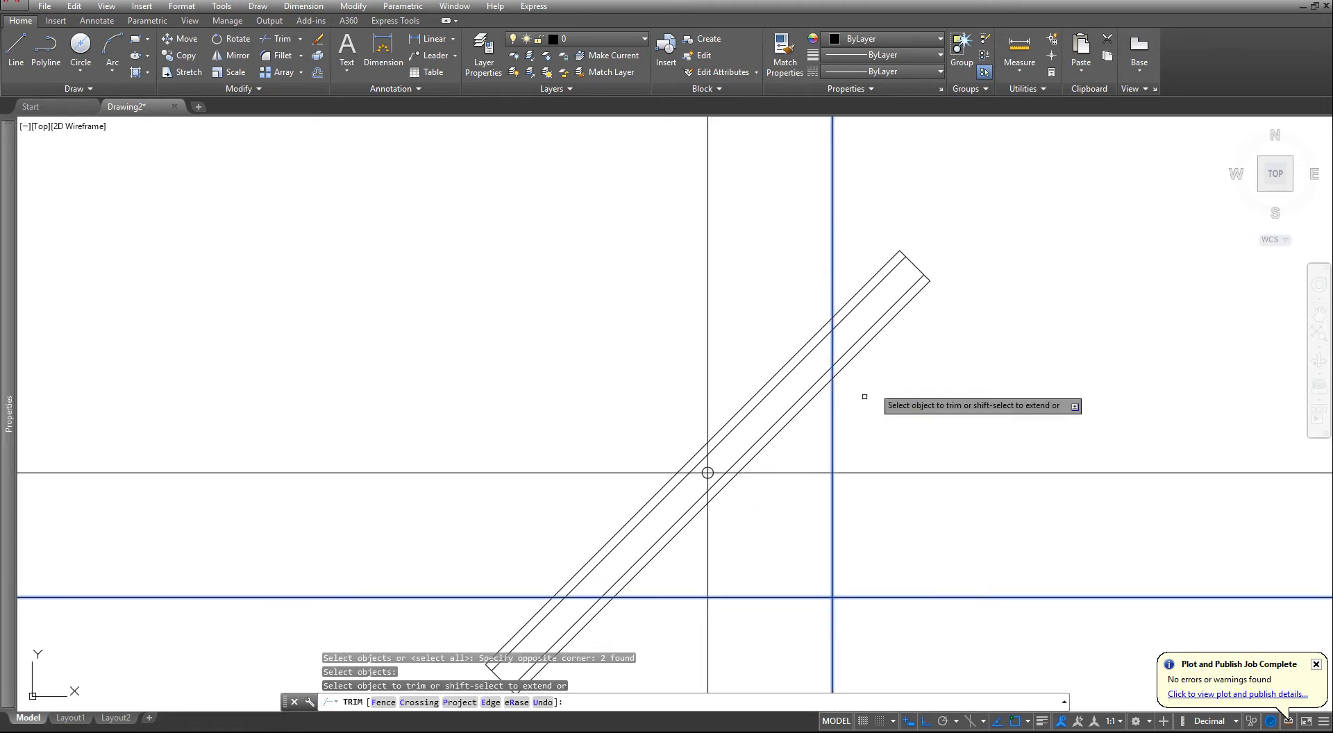
left_click(946, 348)
left_click(898, 250)
left_click(863, 232)
- Trim the bar's four long lines at its lower end where they extend below the offset horizontal construction line
middle_click_drag(611, 487, 696, 369)
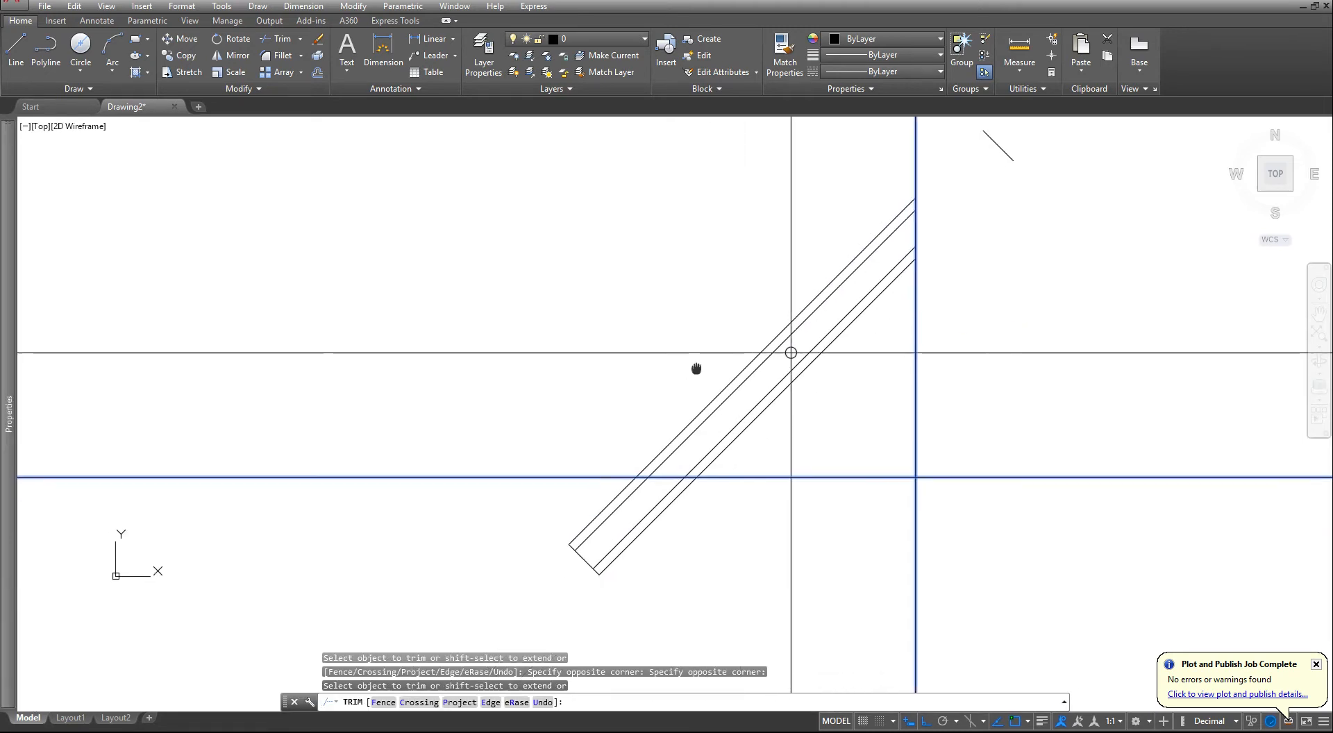
left_click(692, 517)
left_click(442, 597)
key("Escape")
key("Escape")
key("Escape")
key("Escape")
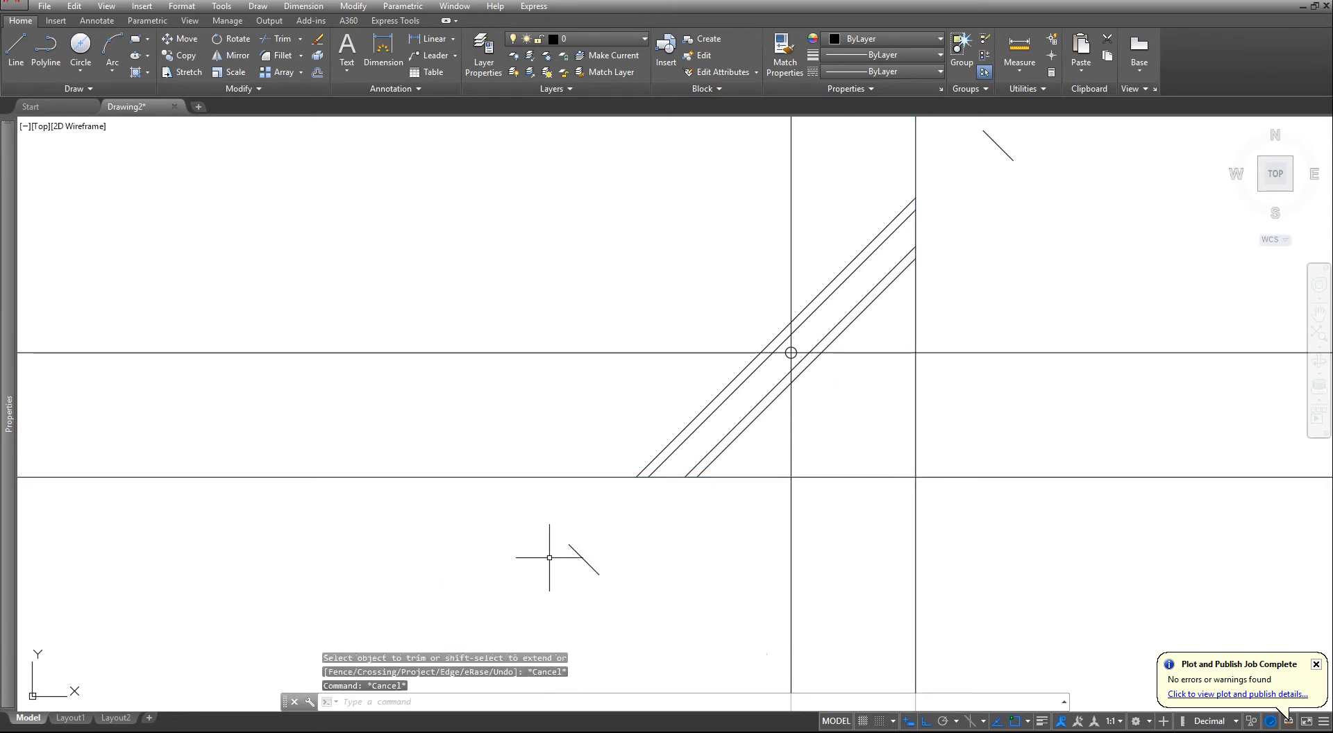
- Erase the two leftover short end lines beyond the trimmed ends of the bar
left_click(631, 544)
left_click(546, 610)
left_click(546, 611)
type("e")
key("Return")
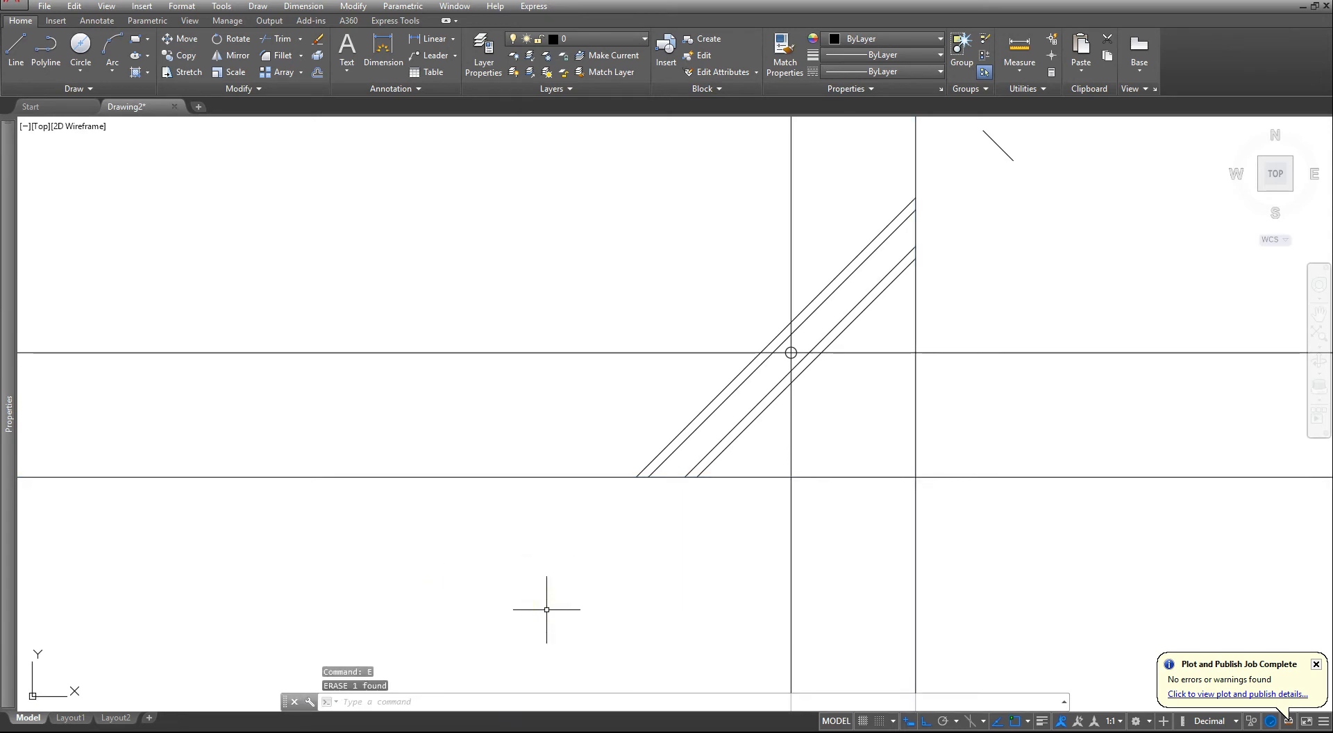
left_click(981, 182)
type("e")
key("Return")
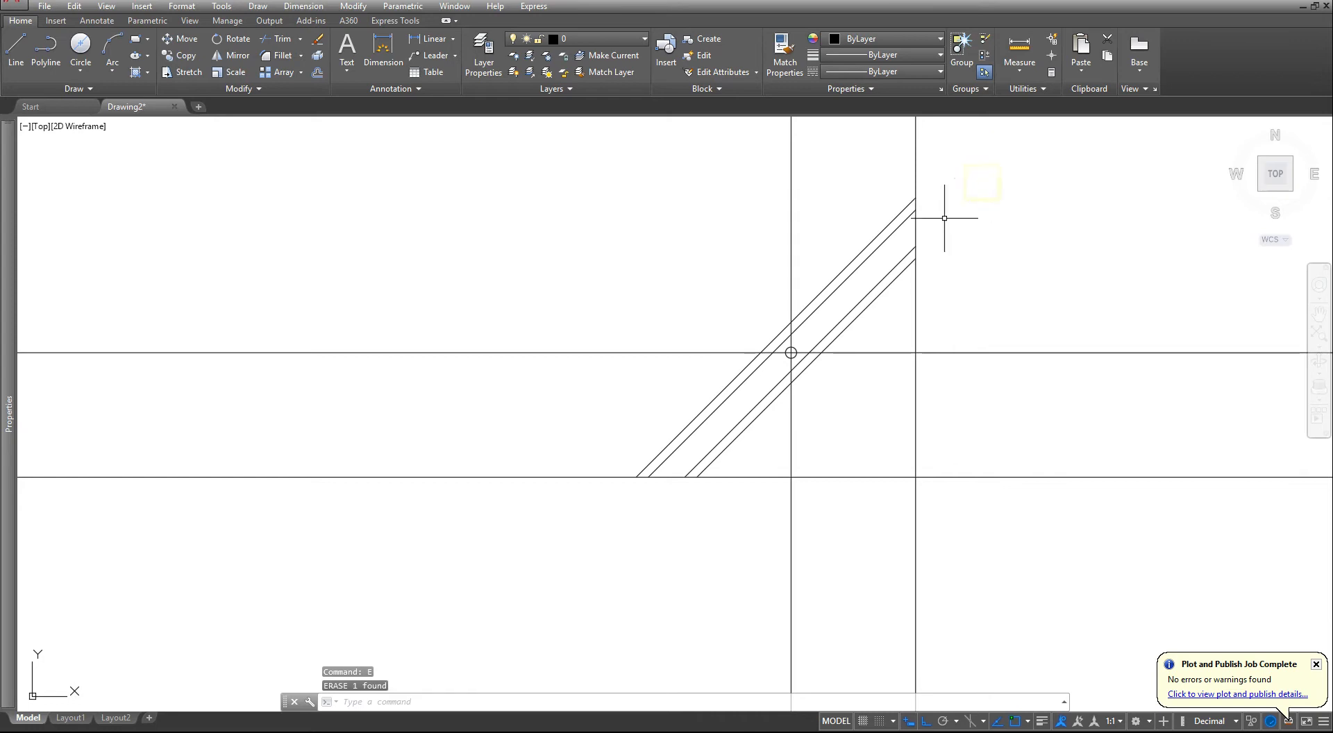
- Trim the offset vertical construction line above and below the bar so it closes the bar's upper end, with the bar lines as cutting edges
middle_click_drag(932, 224, 884, 311)
key("Escape")
key("Escape")
key("Escape")
type("ts or")
key("Return")
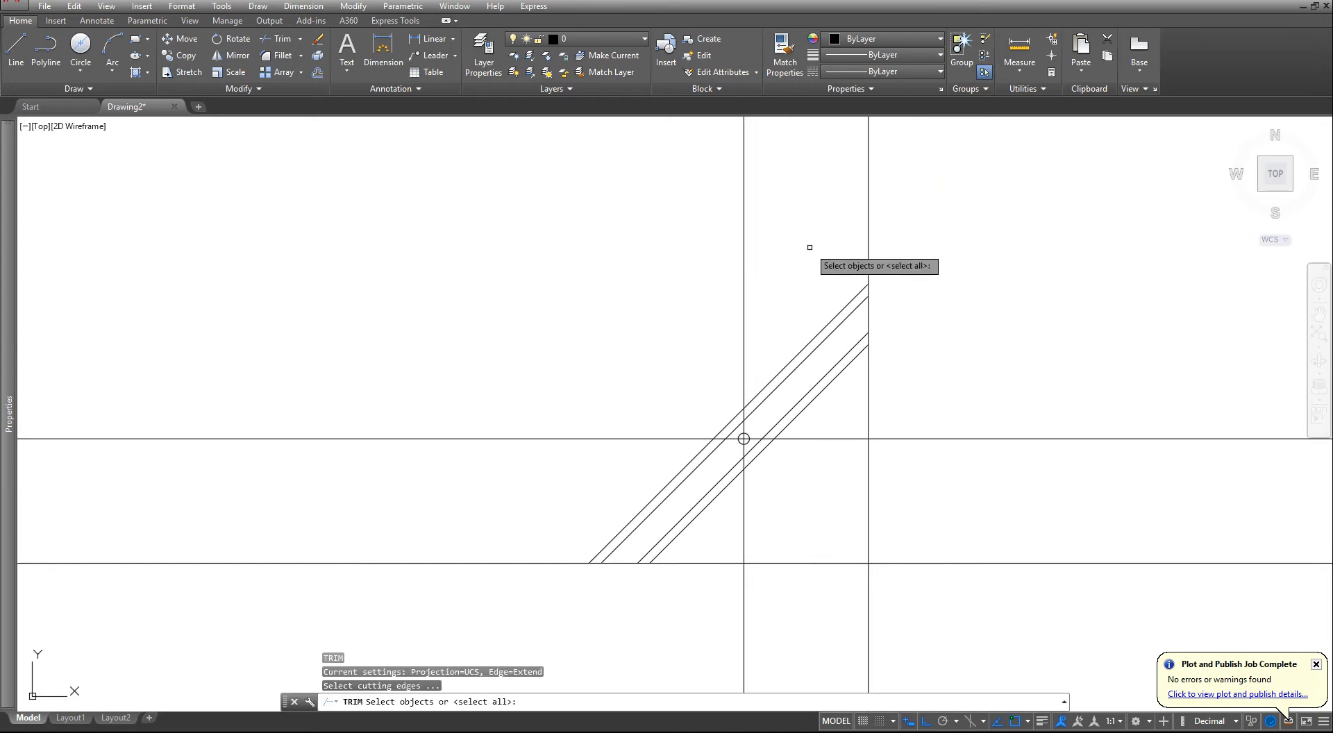
left_click(809, 247)
left_click(935, 411)
left_click(696, 538)
left_click(596, 594)
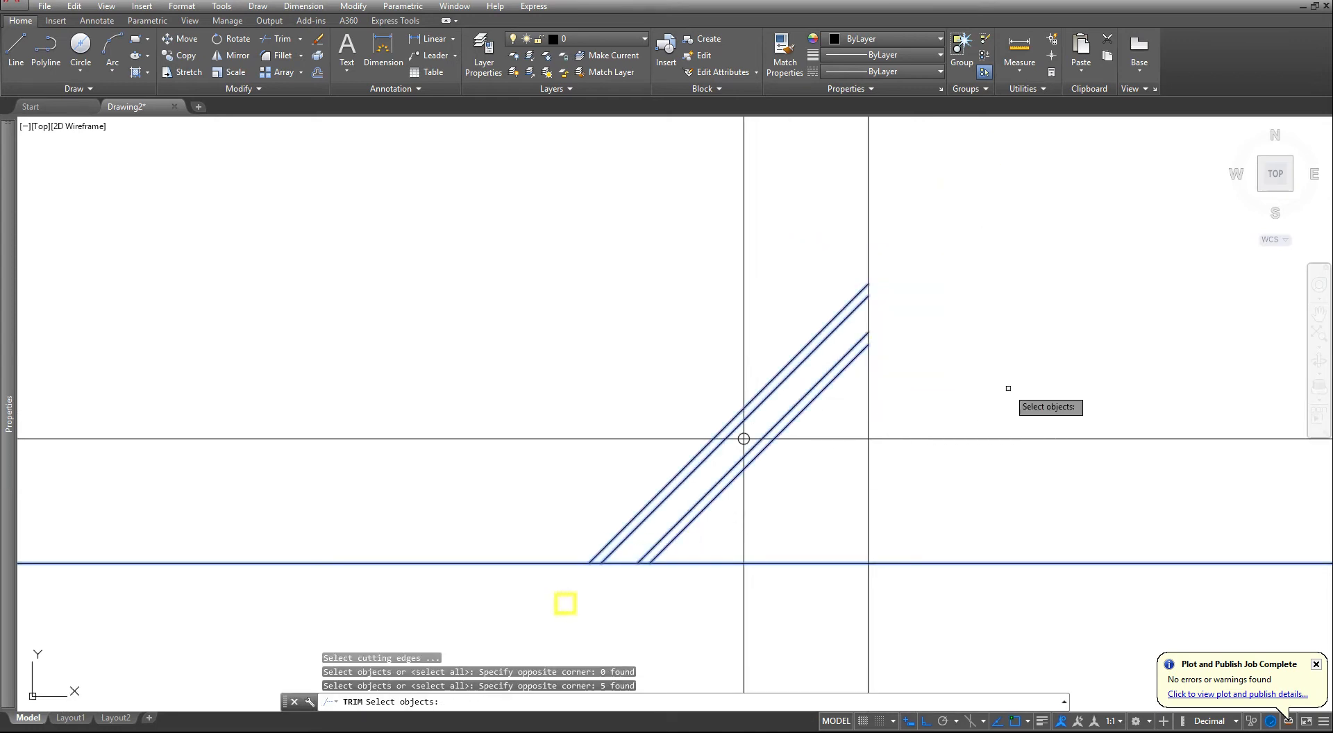
left_click(955, 252)
left_click(797, 389)
key("Return")
left_click(915, 400)
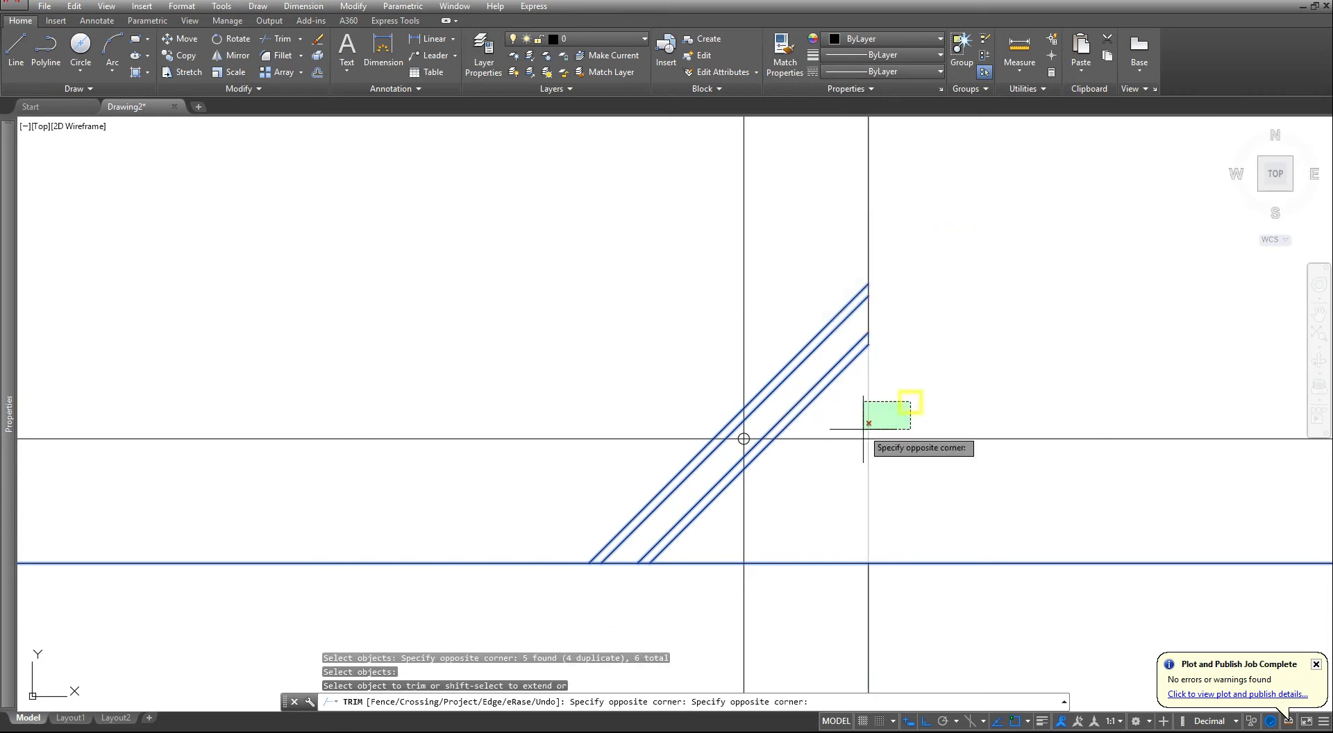
left_click(863, 431)
left_click(909, 226)
left_click(854, 242)
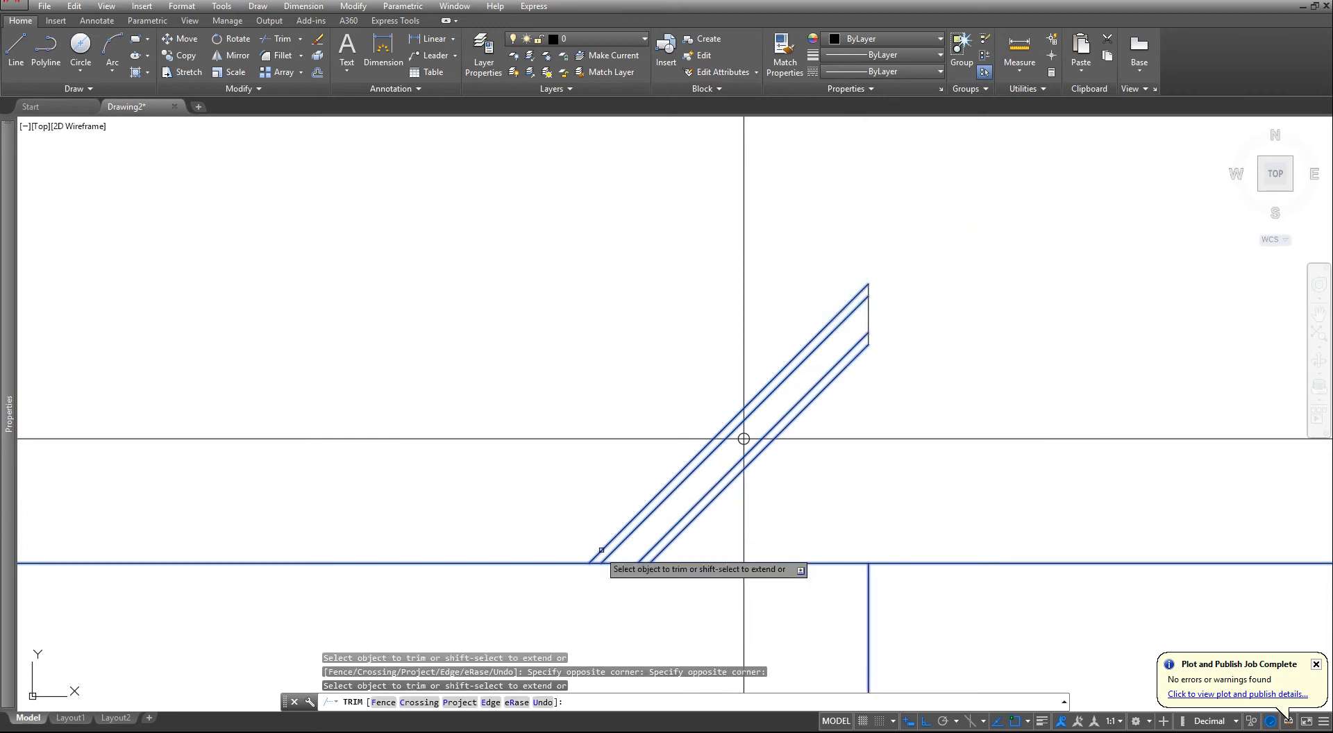
- Trim the offset horizontal construction line on both sides of the bar so it closes the bar's lower end
left_click(573, 548)
left_click(532, 580)
left_click(689, 549)
left_click(676, 575)
key("Escape")
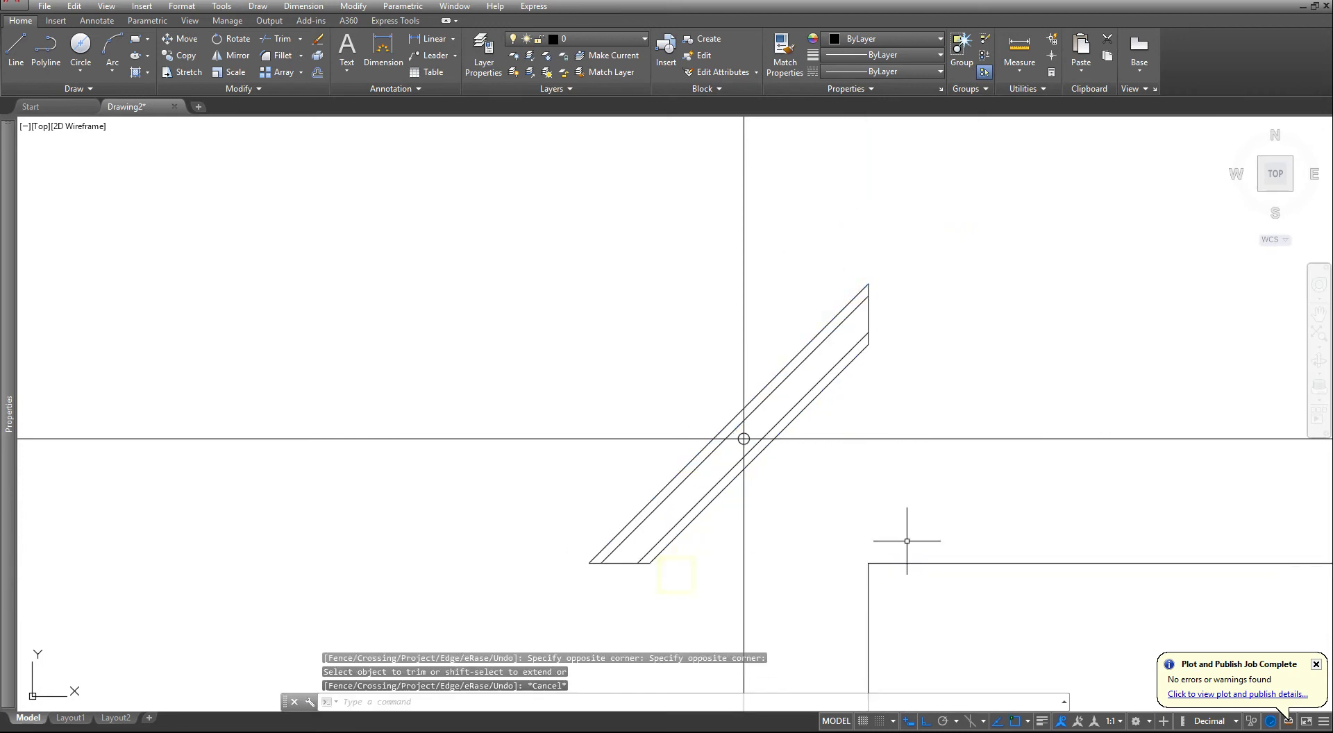
- Erase the leftover vertical and horizontal remnants of the trimmed offset construction lines
left_click(937, 527)
left_click(847, 611)
type("e")
key("Return")
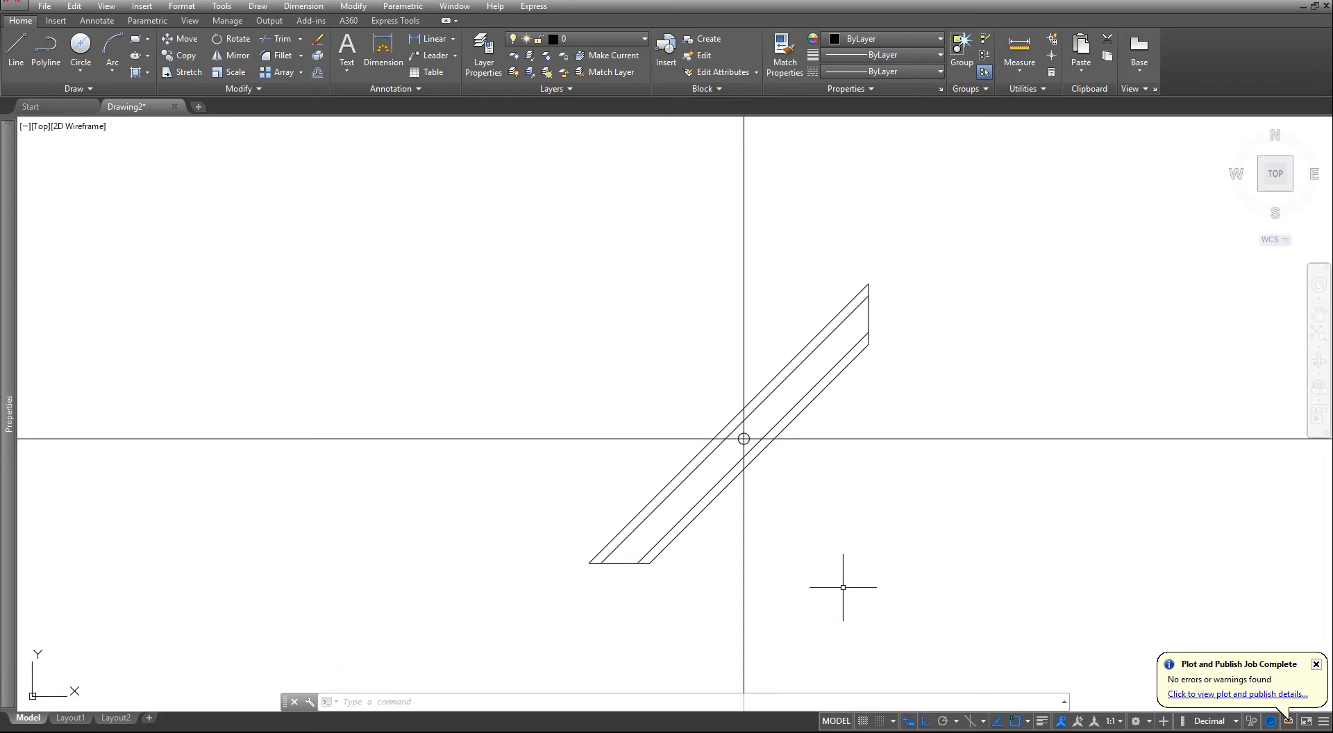
- Erase the vertical and horizontal construction lines passing through the bar's circle
left_click(809, 521)
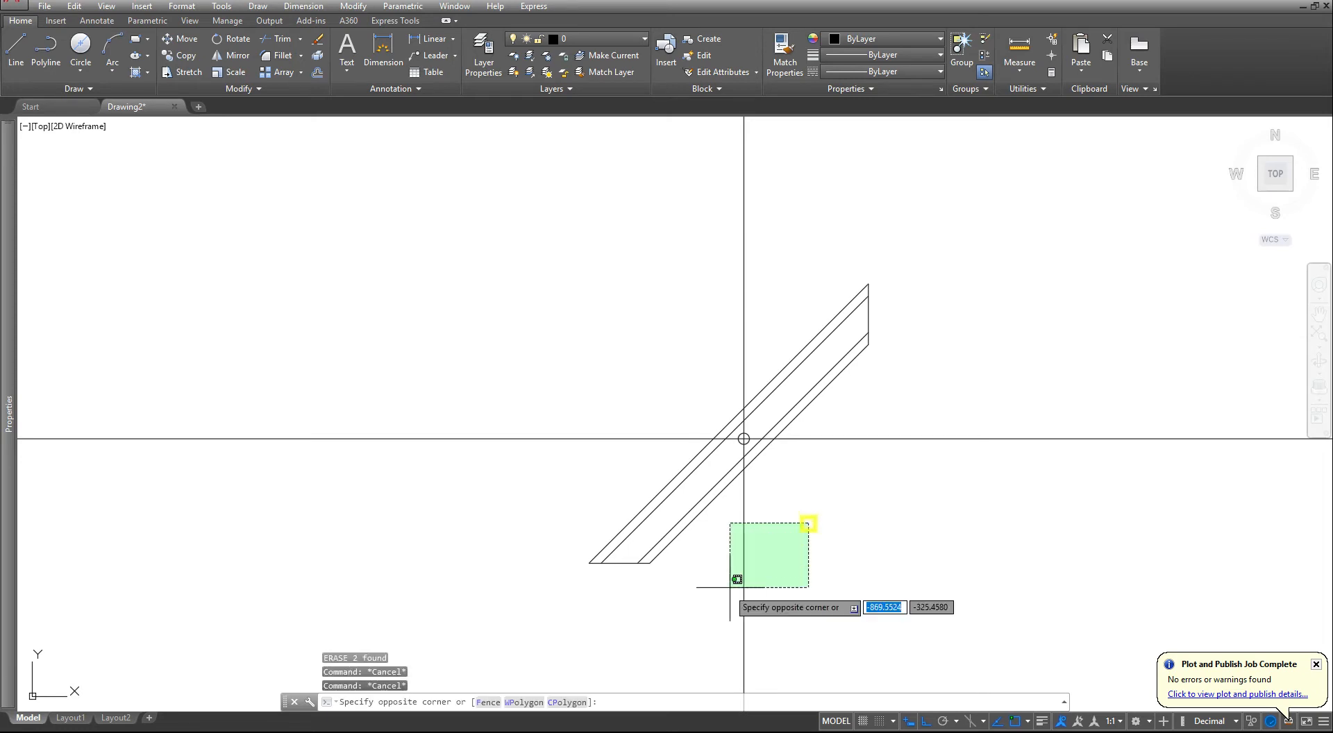
left_click(723, 590)
type("e")
key("Return")
left_click(911, 412)
left_click(872, 452)
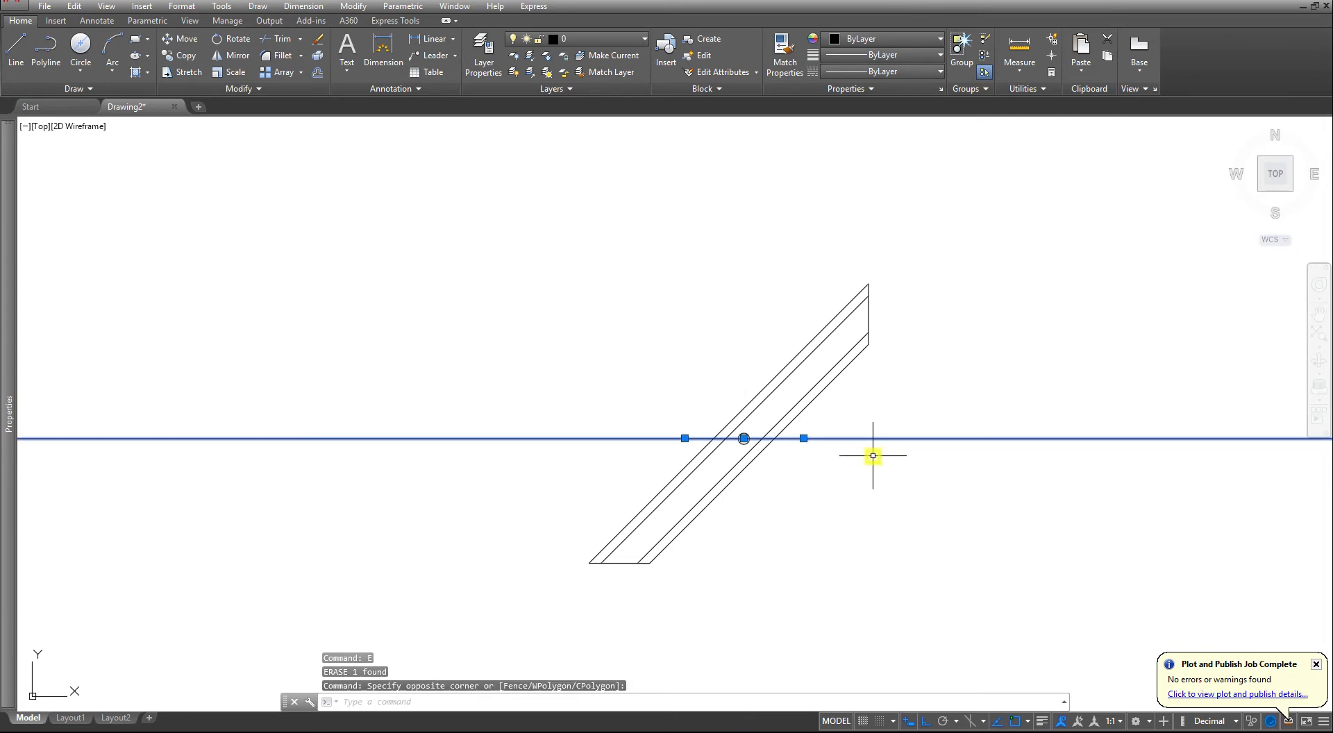
type("e")
key("Return")
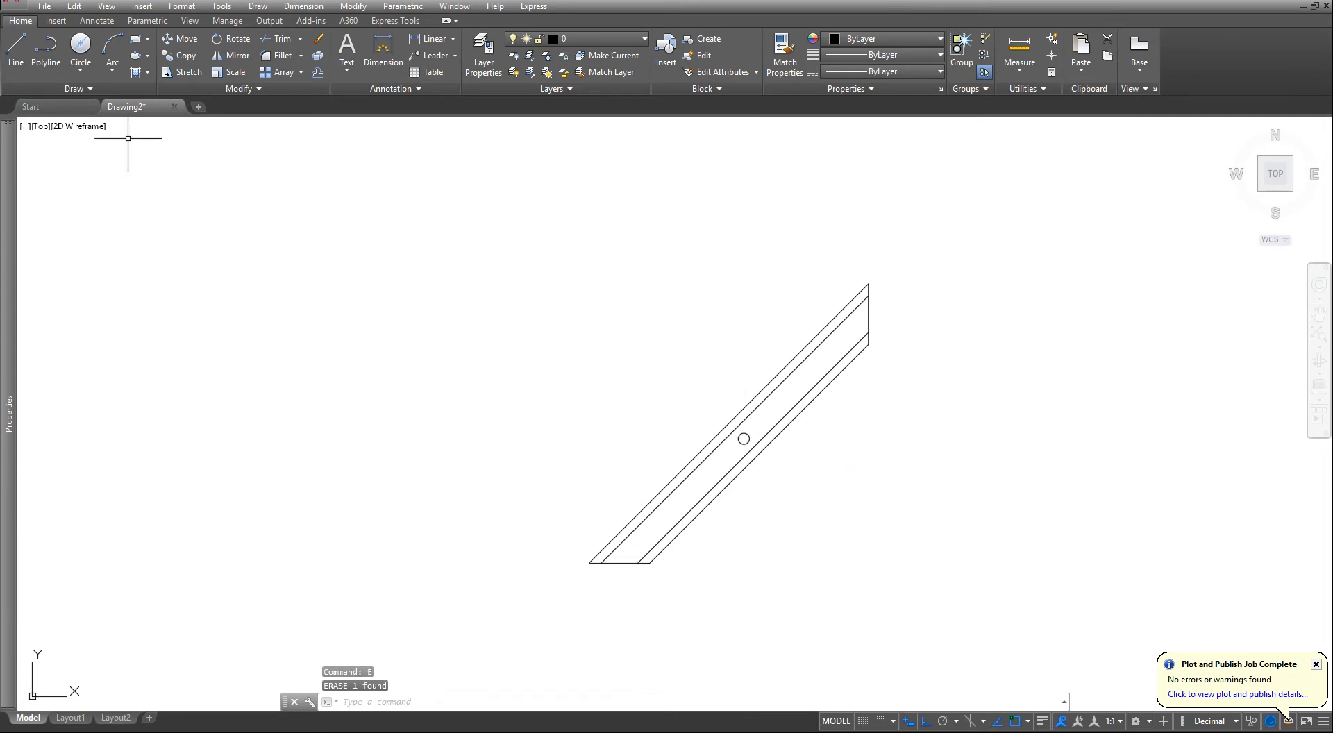
- Draw a horizontal construction line offset 200 units above the bar's bottom edge with the Construction Line Offset option
left_click(75, 88)
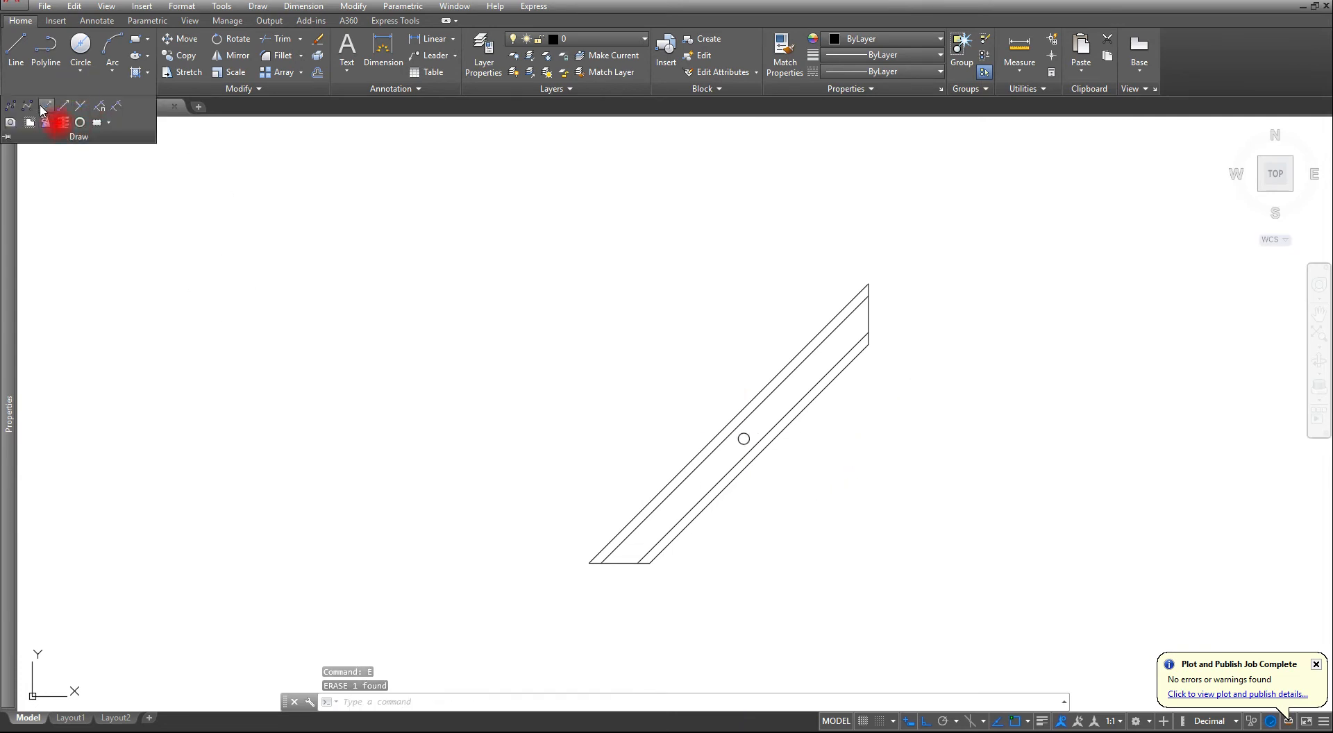
left_click(44, 108)
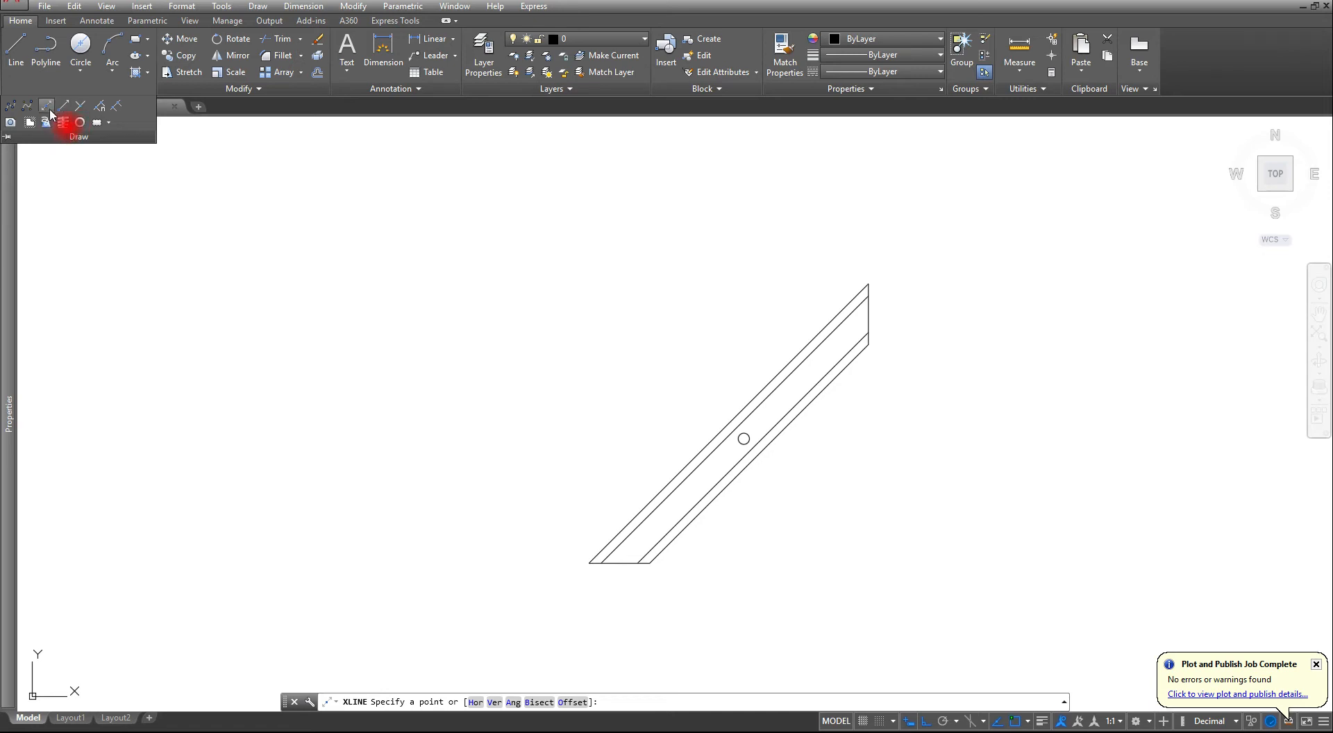
left_click(46, 108)
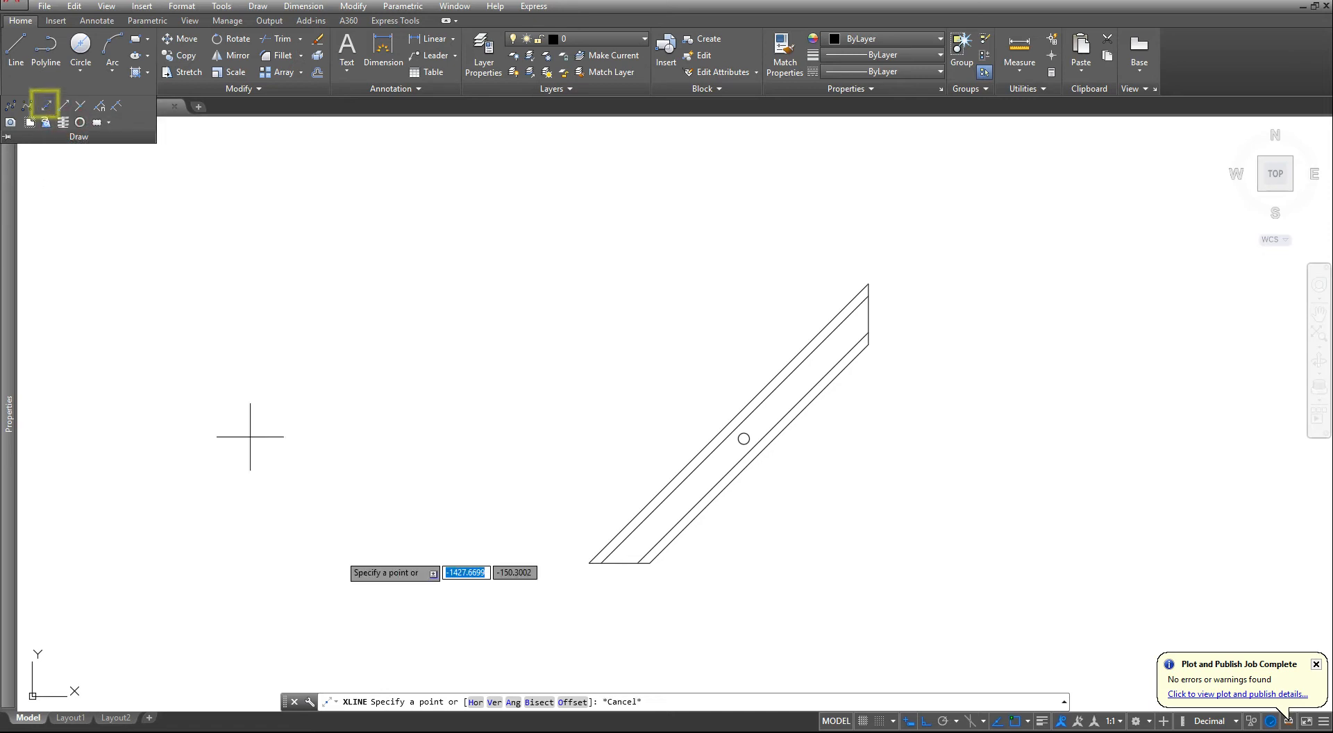
left_click(573, 701)
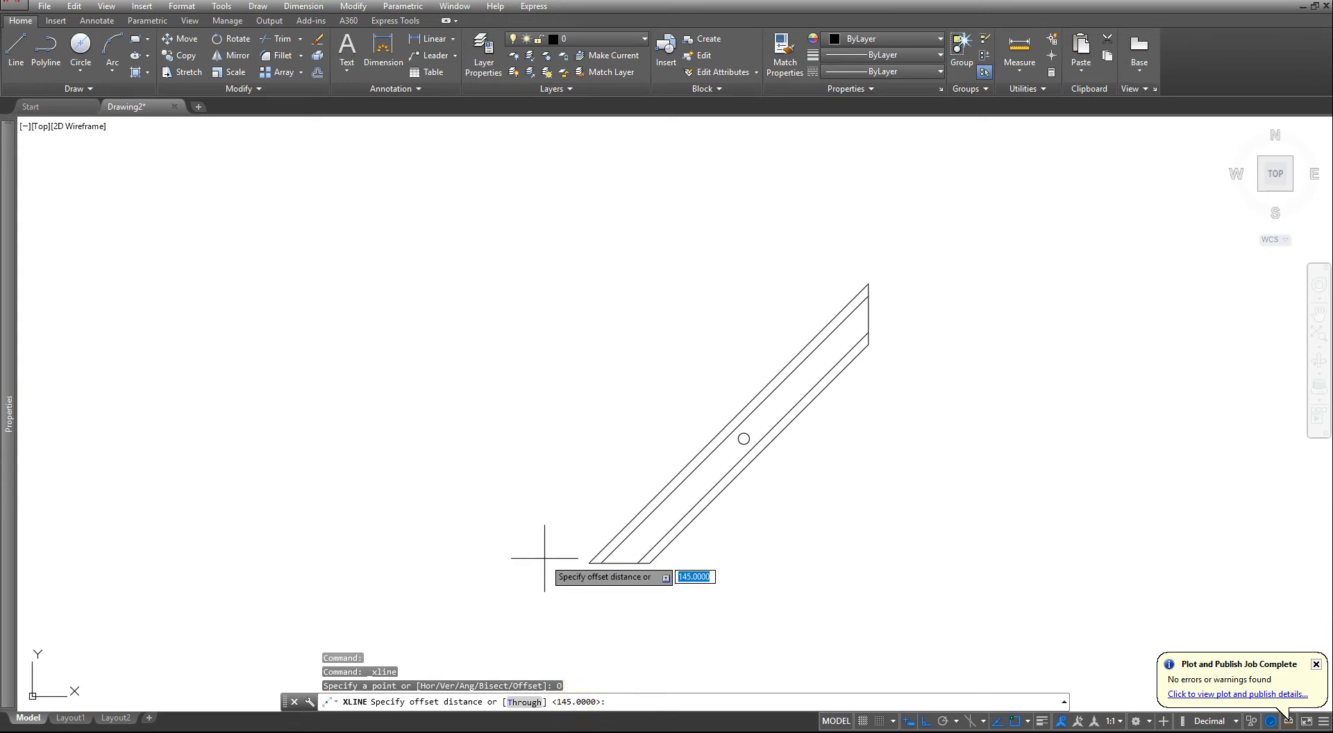
type("200")
key("Return")
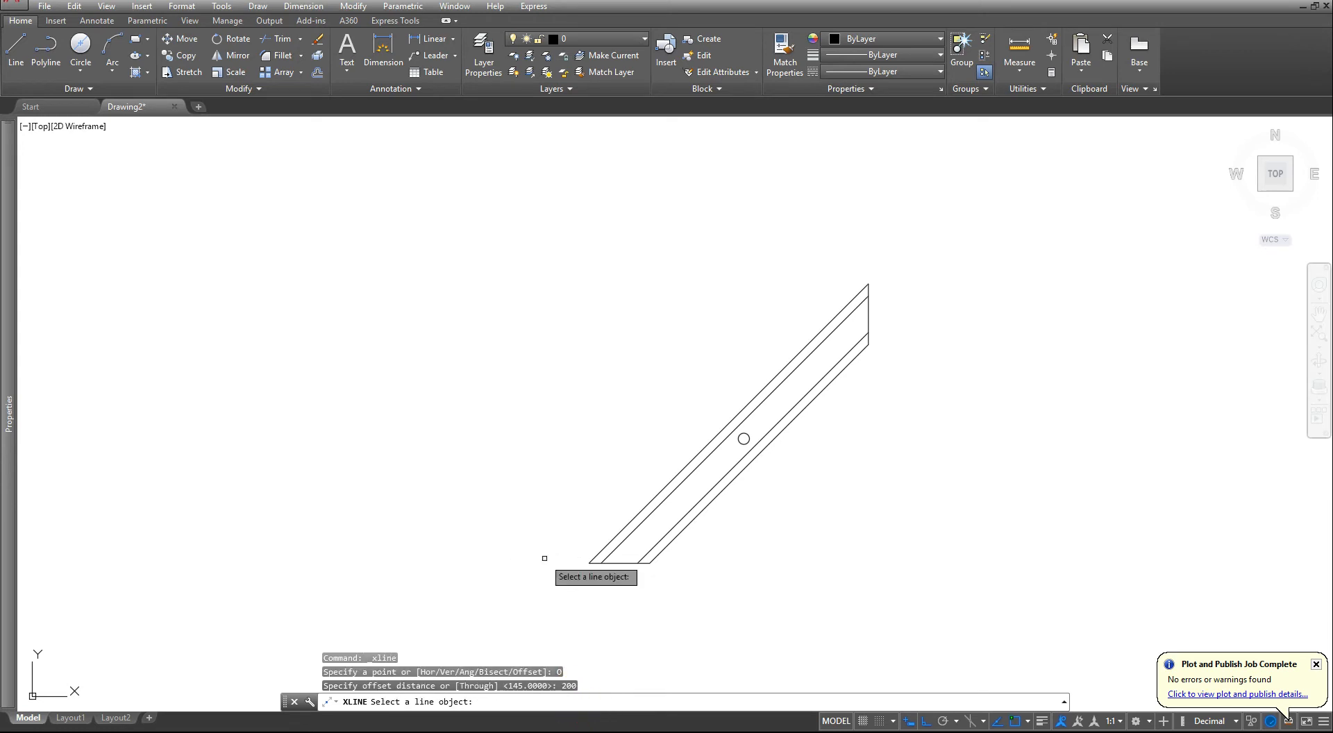
left_click(623, 564)
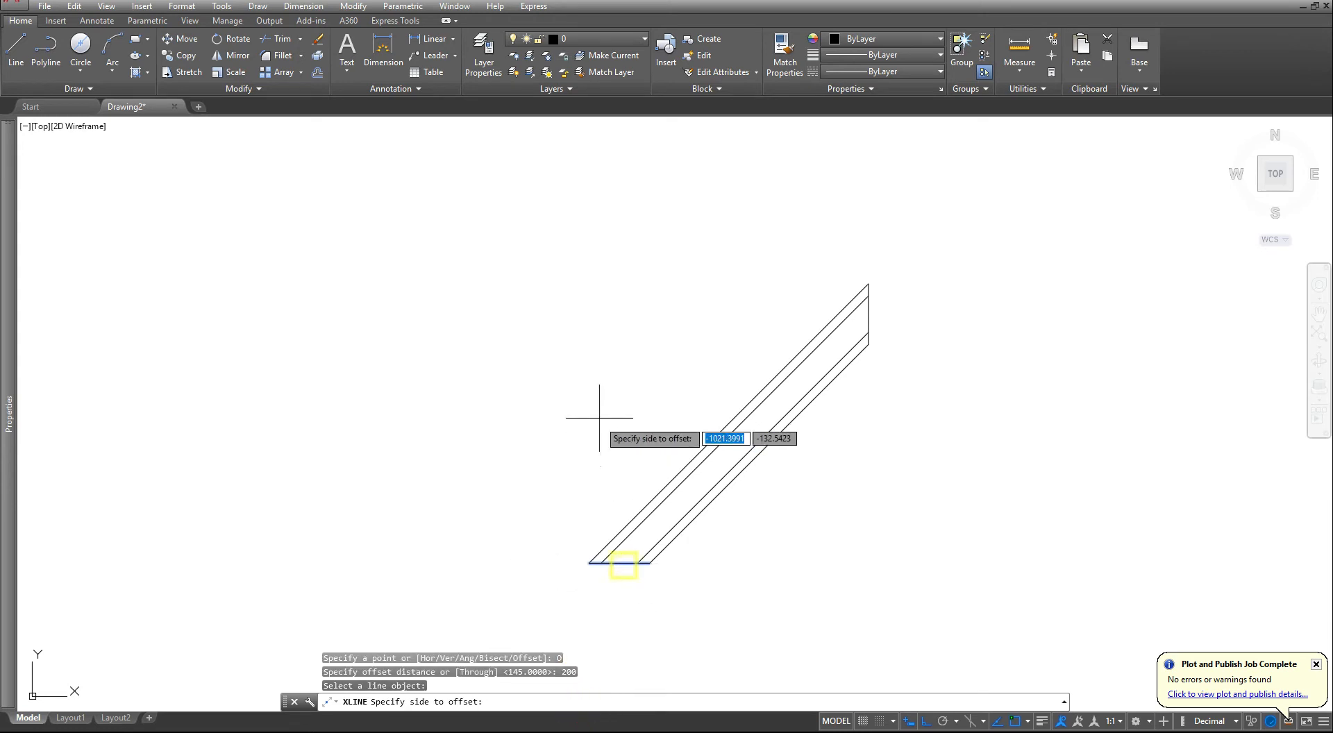
left_click(631, 327)
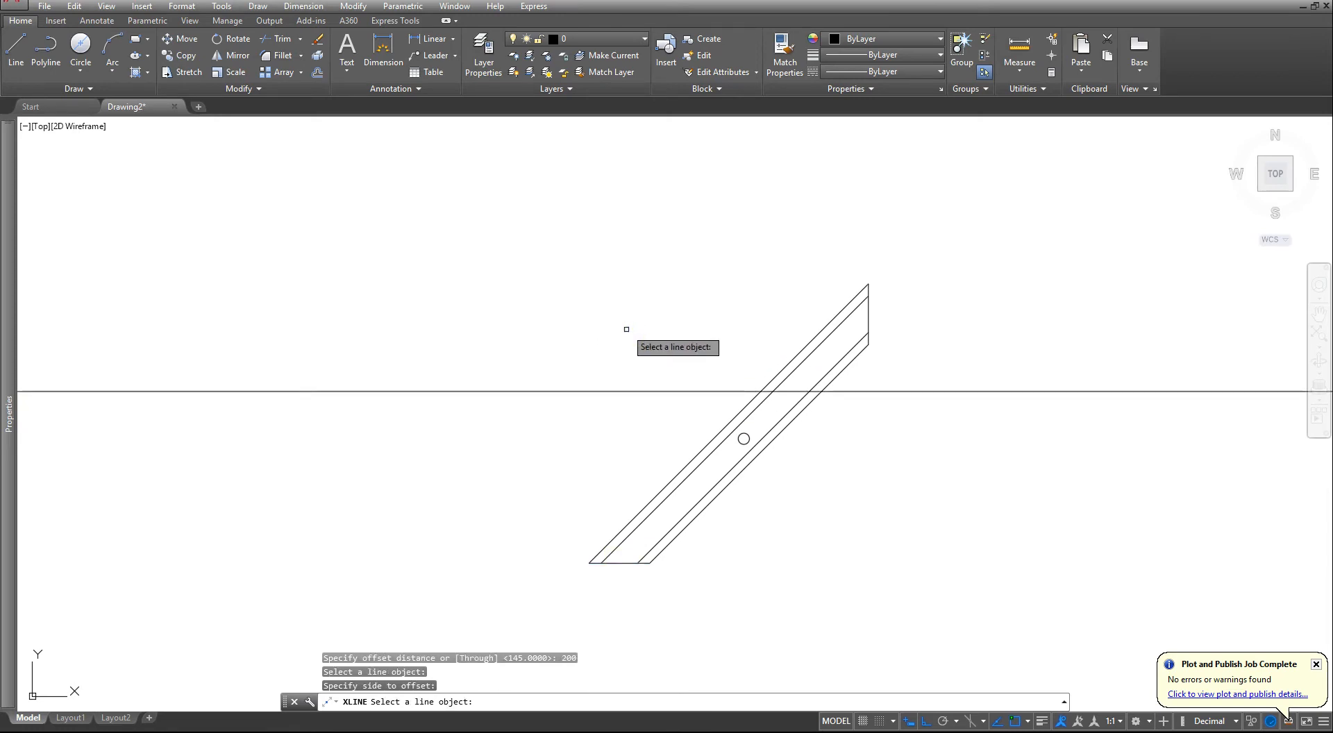
scroll(663, 337, "down", 2)
middle_click_drag(770, 371, 735, 460)
scroll(734, 460, "up", 2)
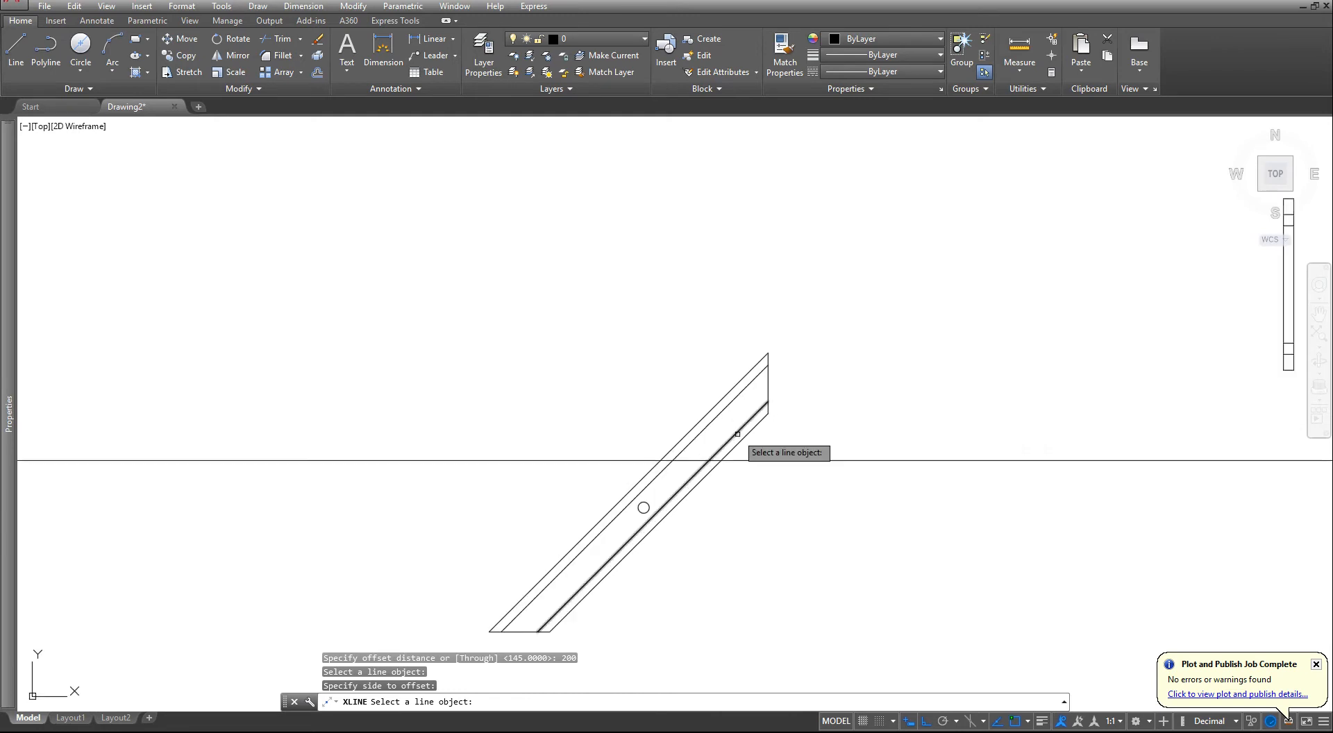
key("Escape")
key("Escape")
key("Escape")
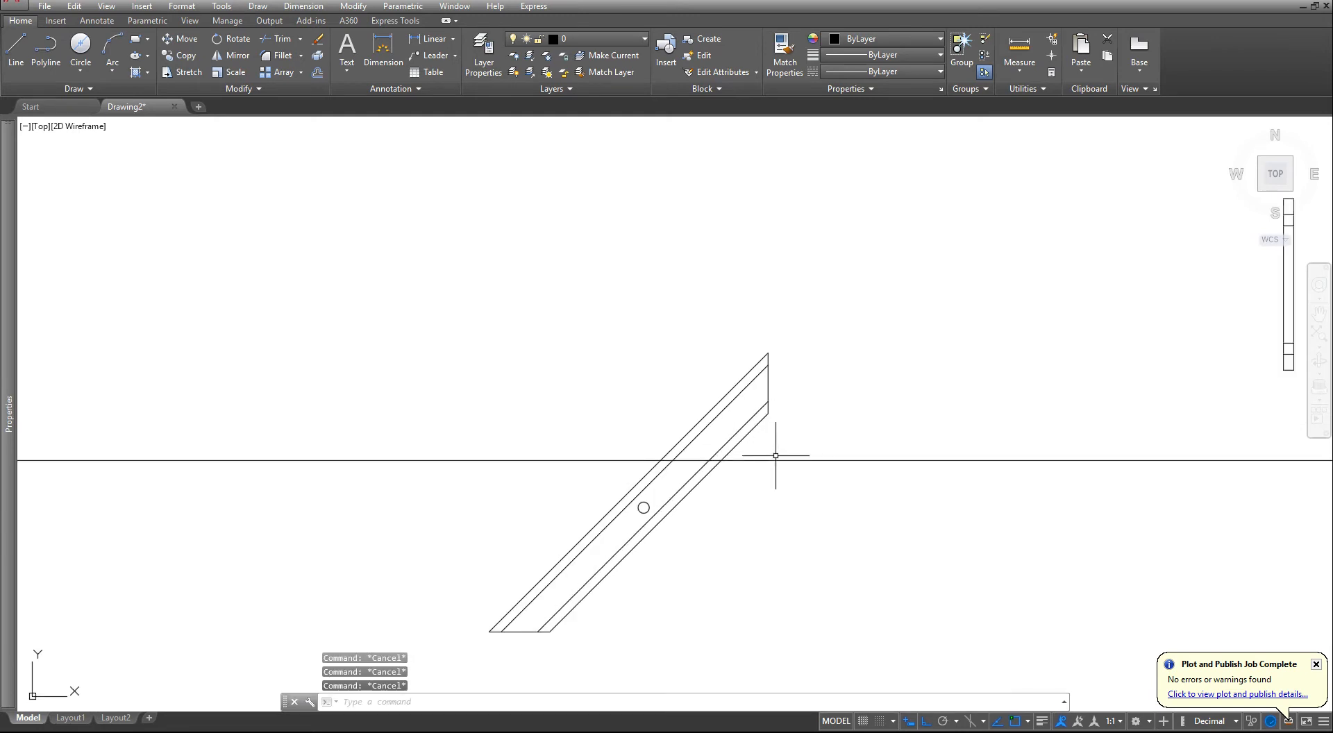
- Move the plate's side view by its lower-left corner to the apparent intersection of the bar's vertical end and the horizontal construction line
scroll(836, 456, "down", 2)
middle_click_drag(836, 456, 763, 505)
scroll(814, 453, "up", 2)
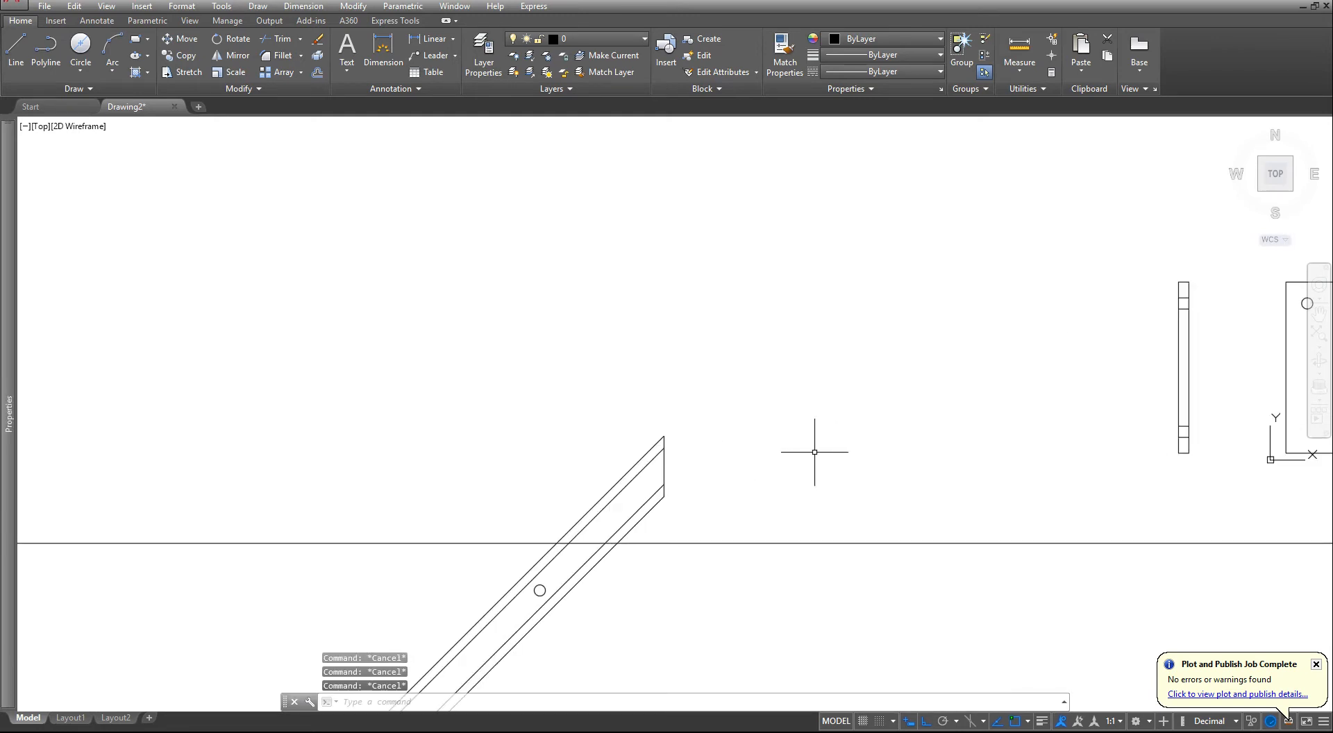
middle_click_drag(813, 452, 677, 438)
key("Return")
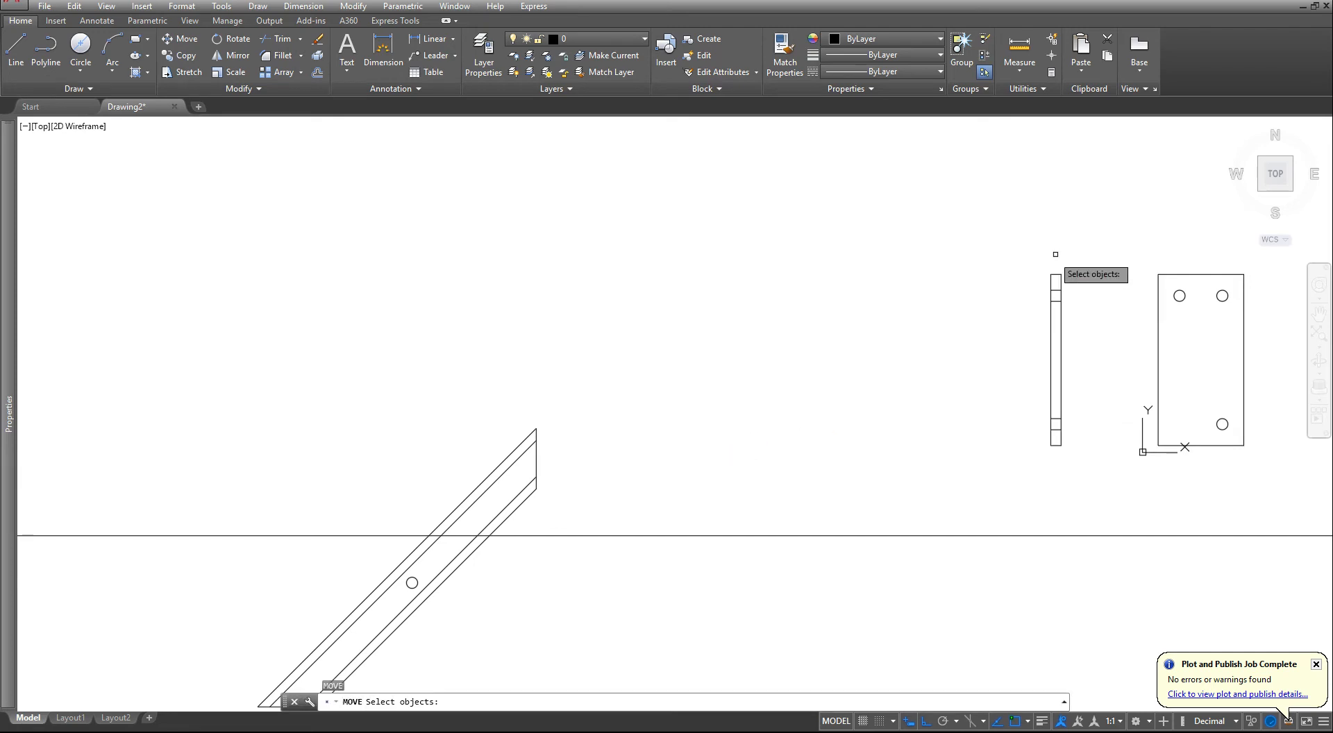
left_click(1095, 247)
left_click(927, 490)
key("Return")
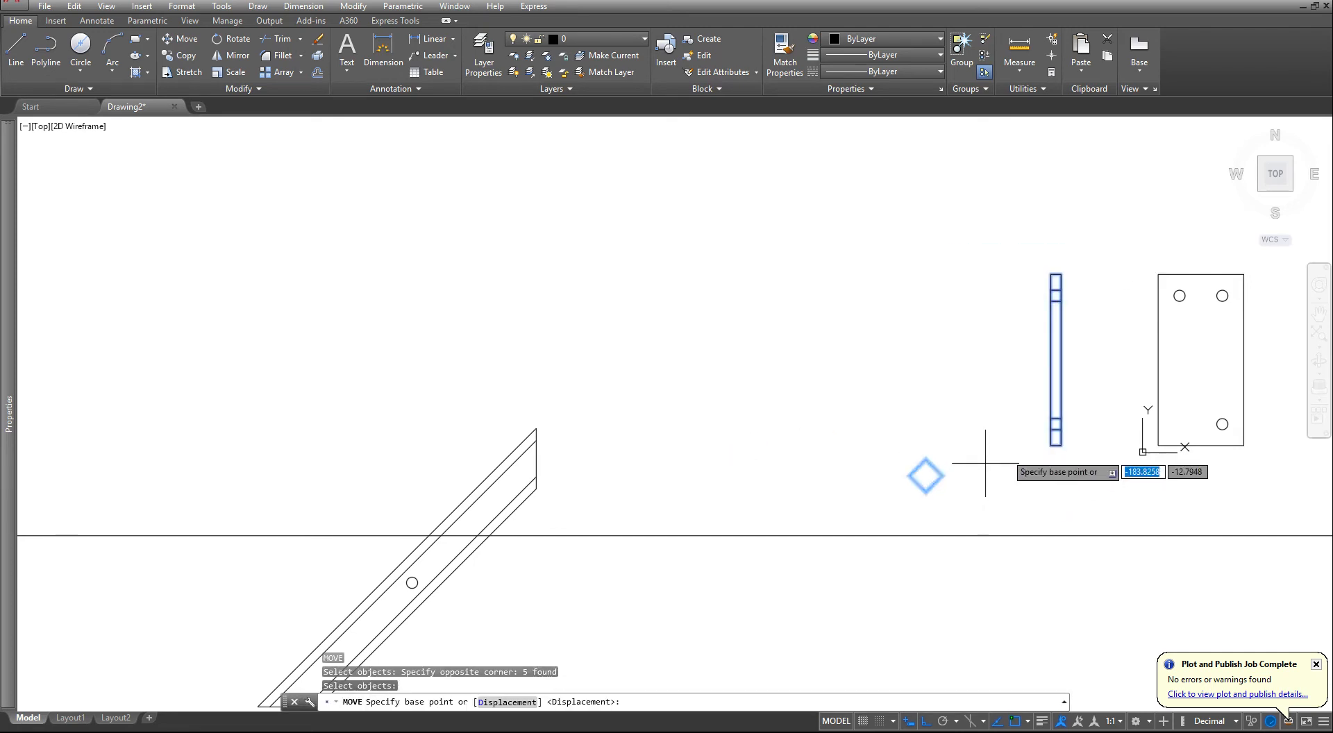
left_click(1051, 445)
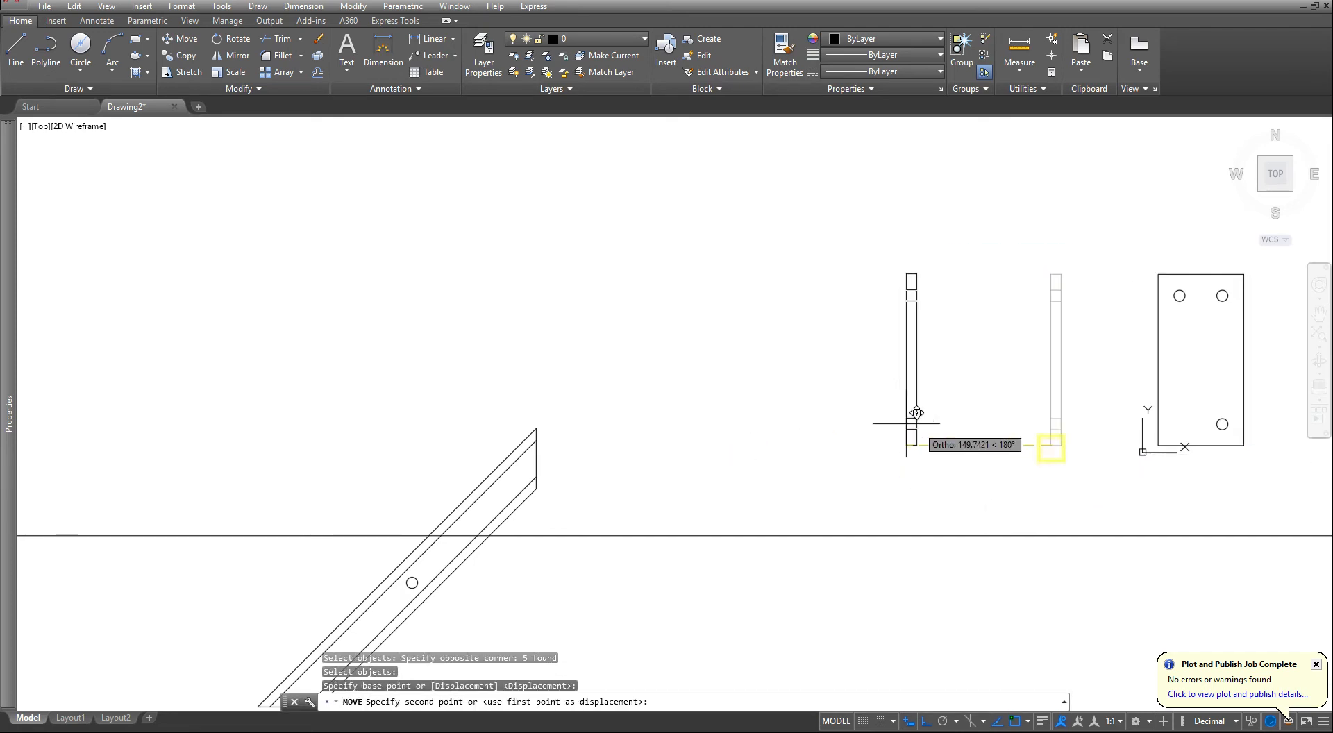
right_click(906, 441, "shift")
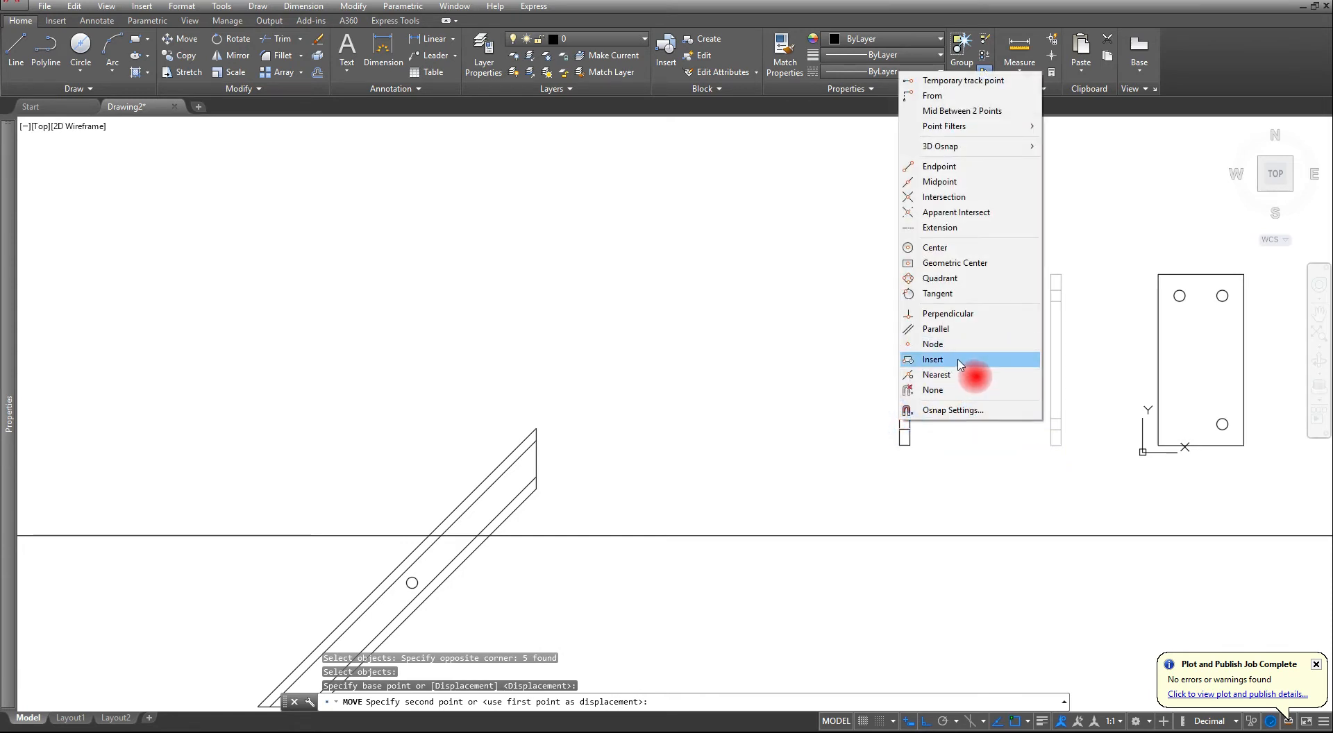
left_click(937, 199)
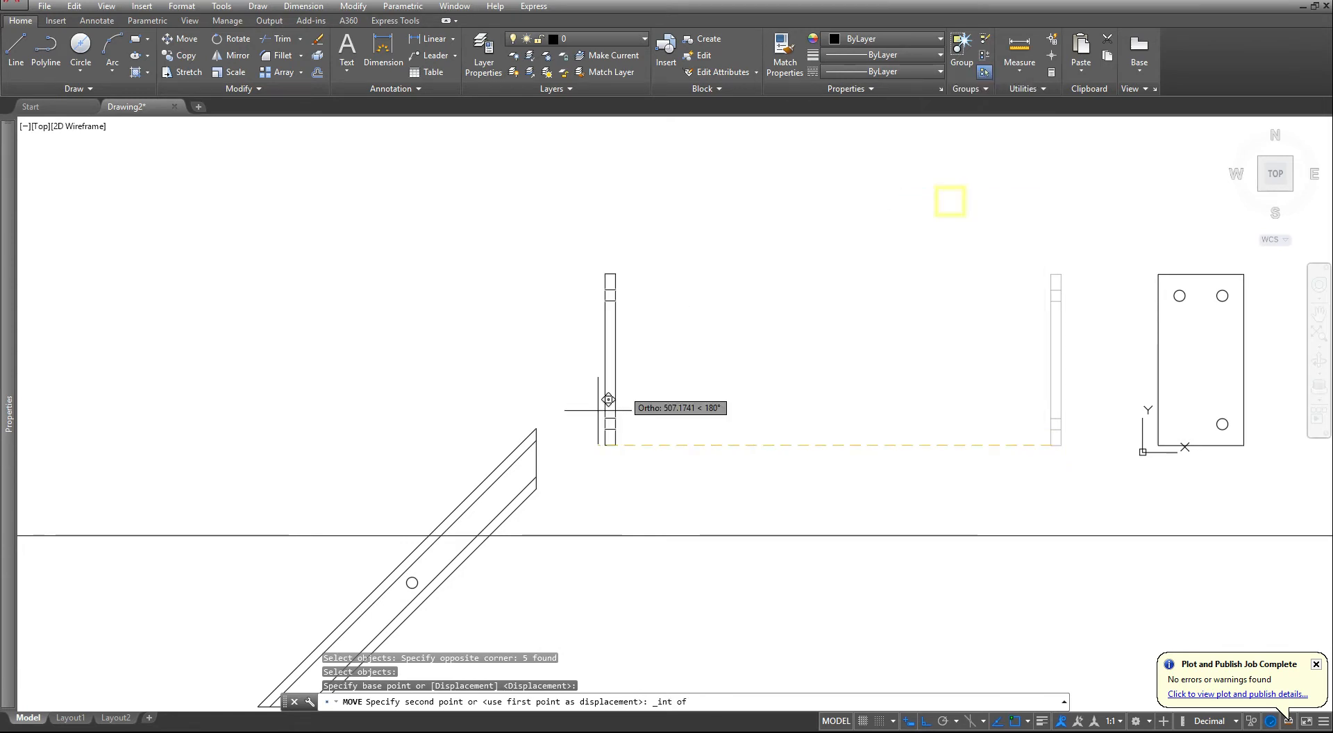
scroll(535, 497, "up", 5)
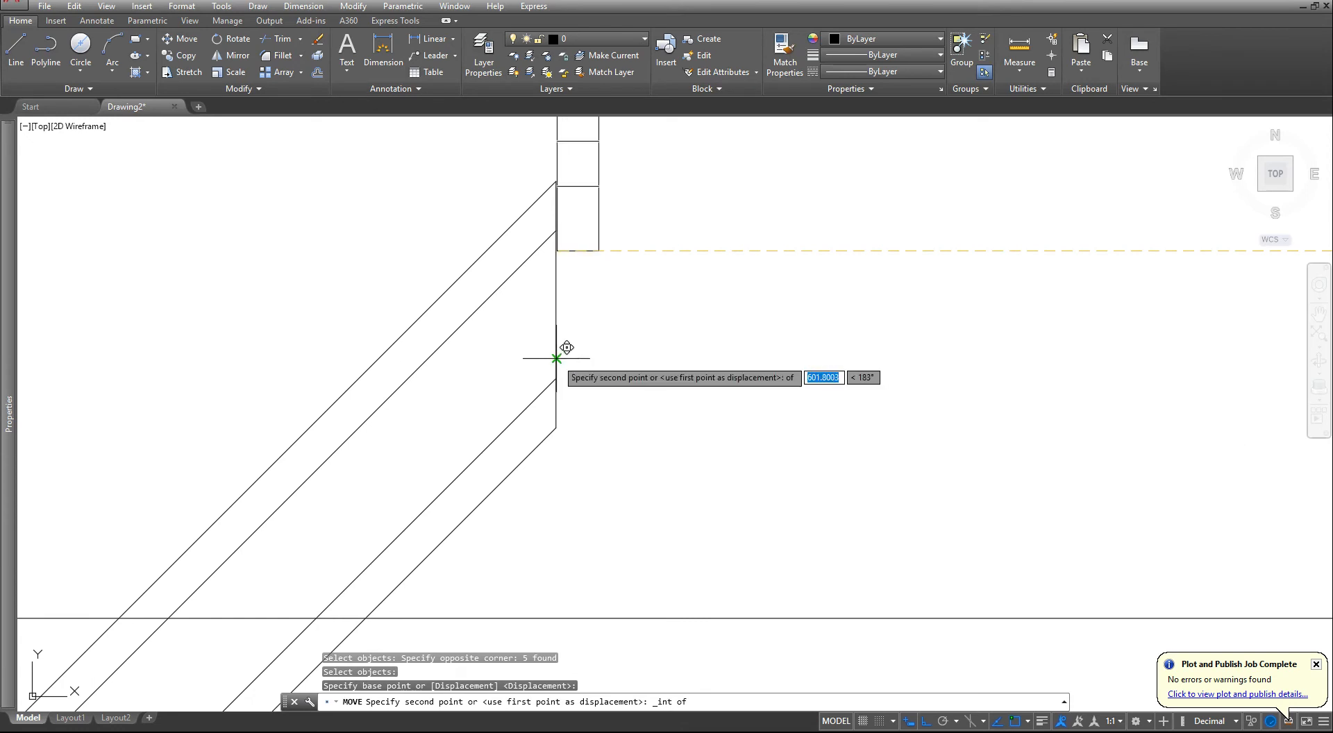
left_click(560, 355)
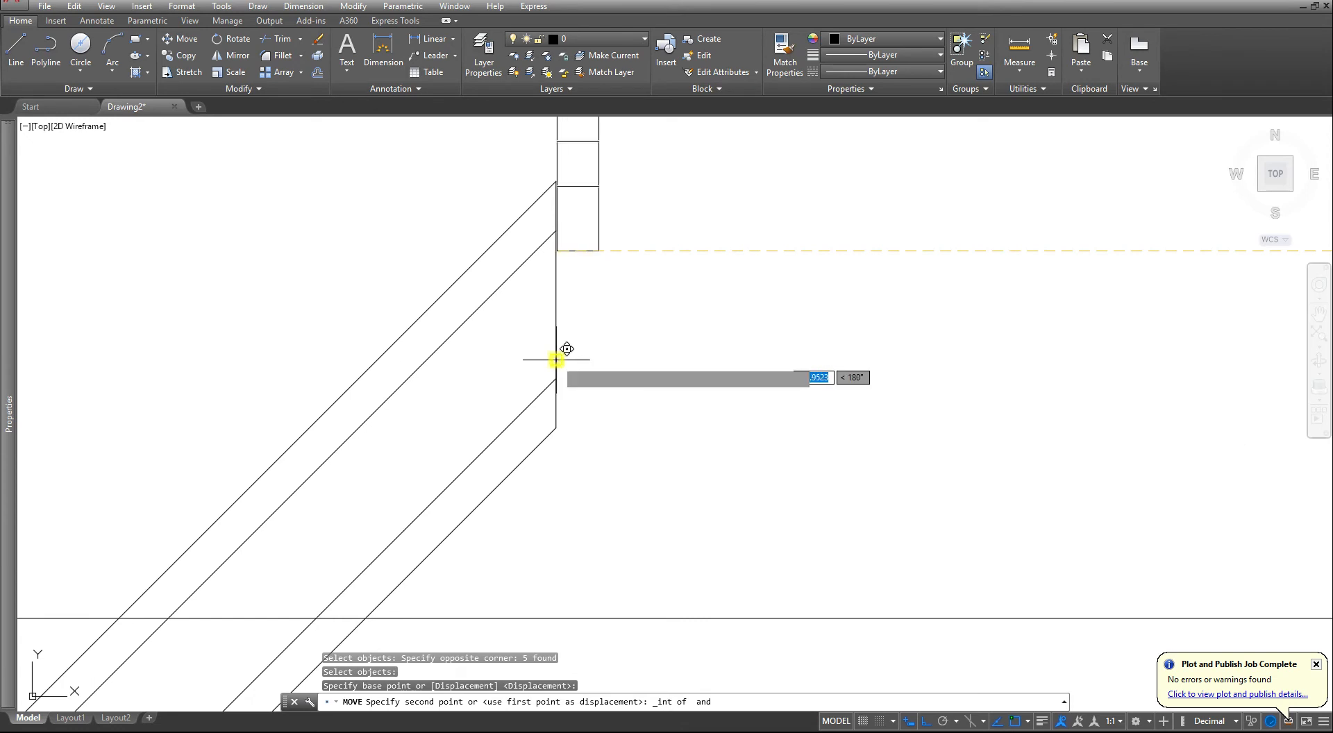
left_click(691, 617)
scroll(663, 534, "down", 4)
key("Escape")
key("Escape")
key("Escape")
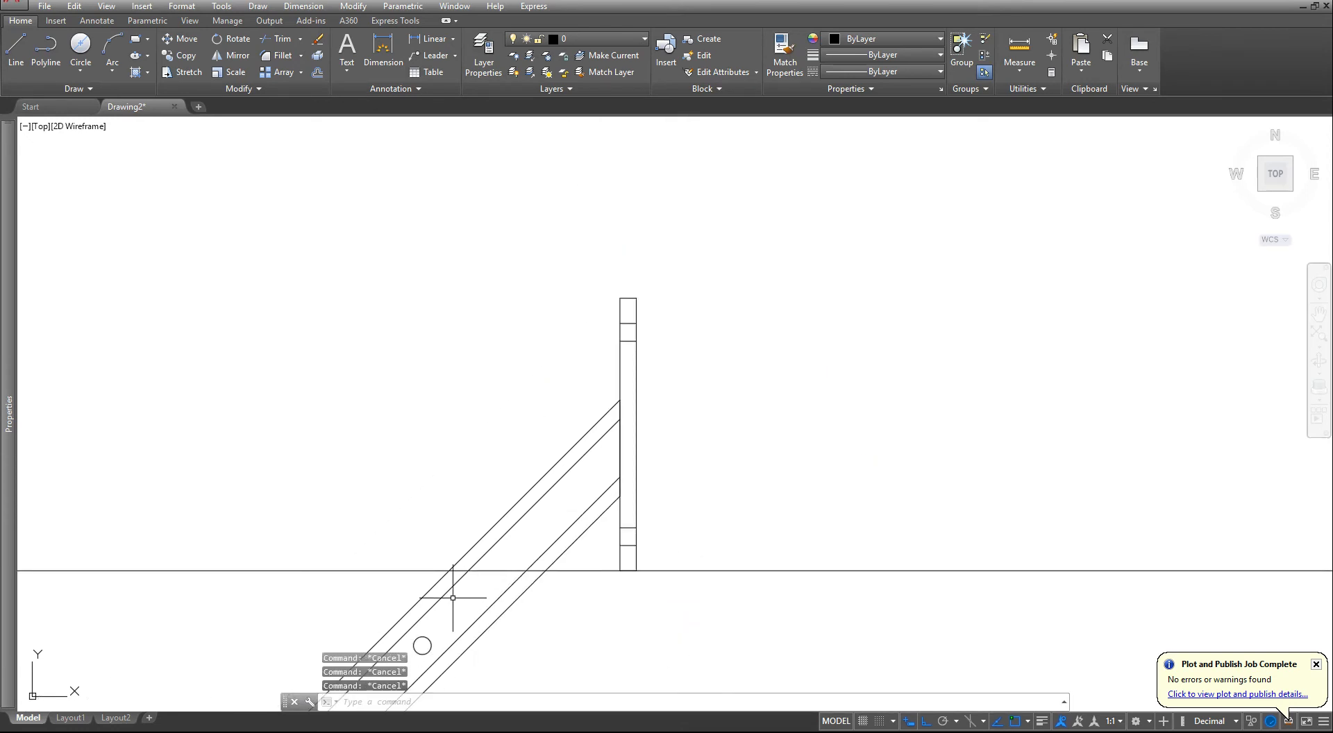
- Erase the horizontal construction line used to position the plate's side view
mouse_move(337, 540)
middle_mouse_down()
mouse_move(523, 440)
mouse_move(564, 442)
middle_mouse_up()
left_click(496, 447)
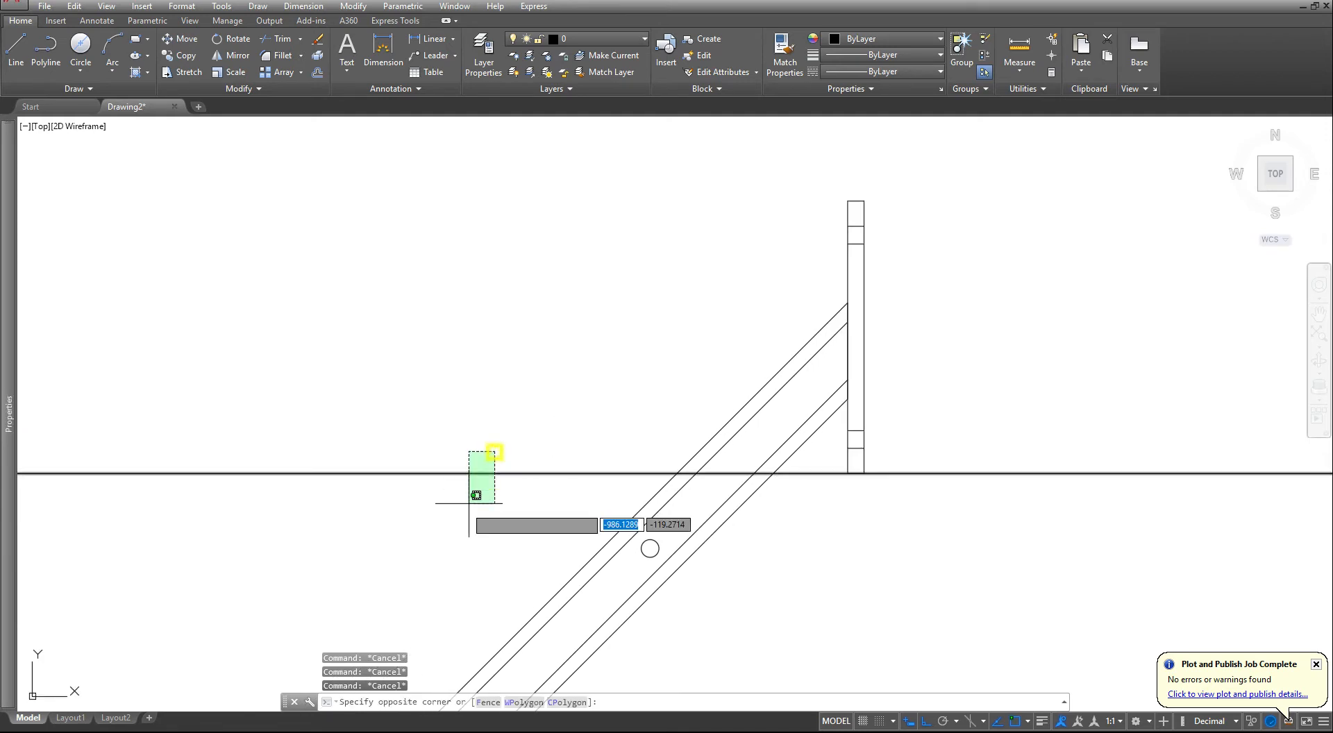
left_click(462, 508)
type("e")
key("Return")
scroll(431, 499, "down", 1)
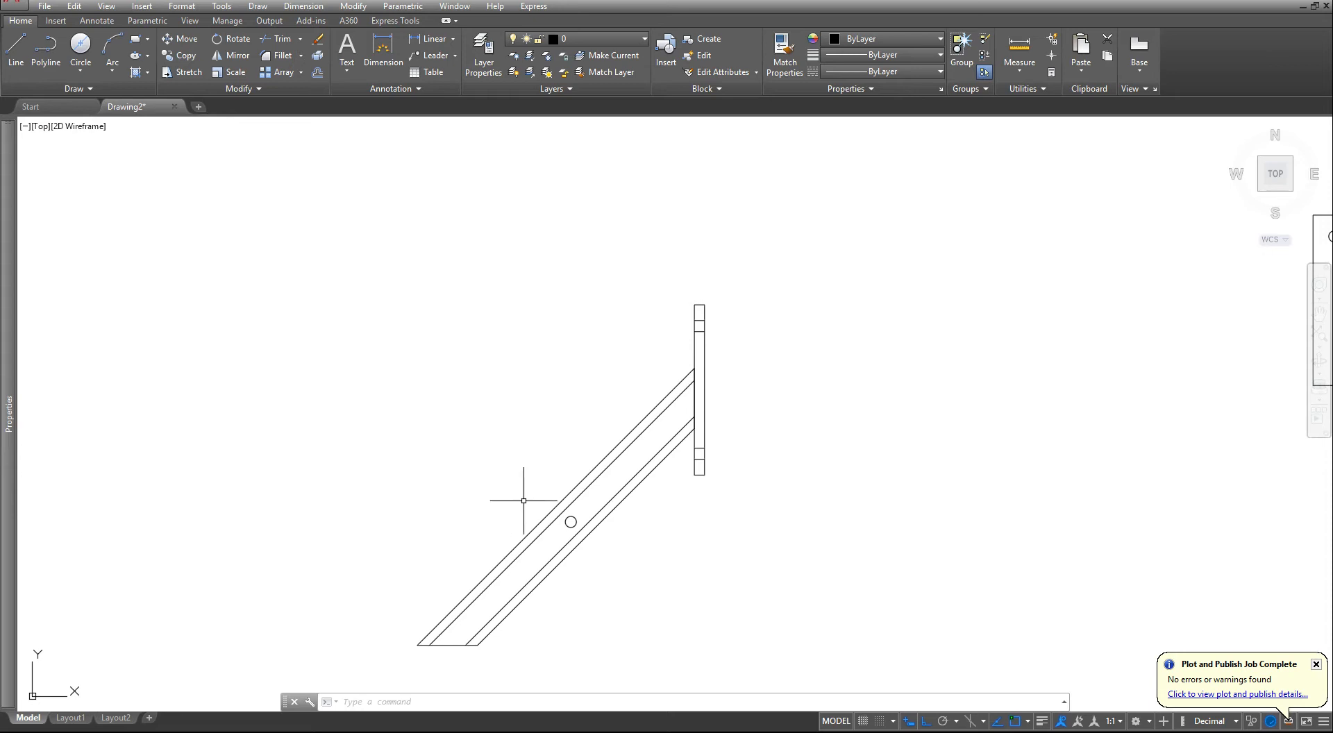
key("Escape")
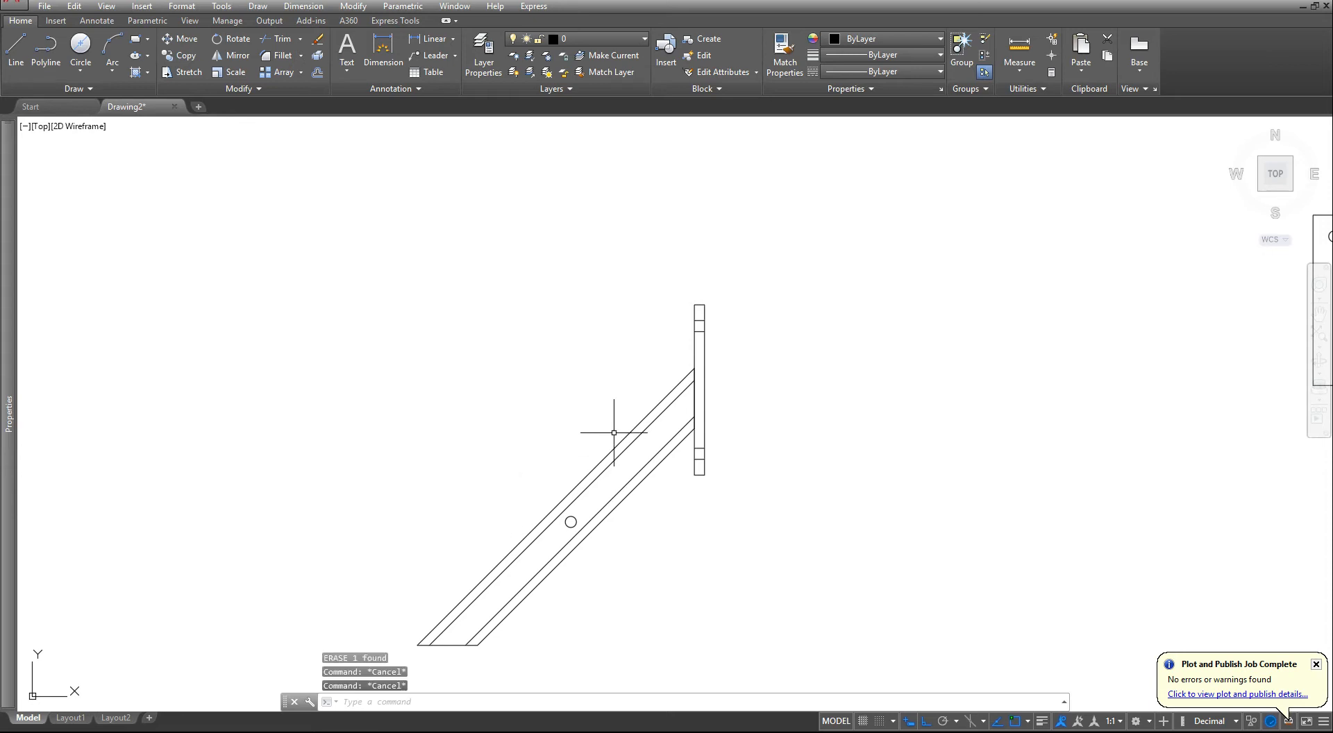
- Mirror the plate's side view, excluding the bar's vertical end line, about the line through the midpoints of the bar's long edges, keeping the source
left_click(233, 55)
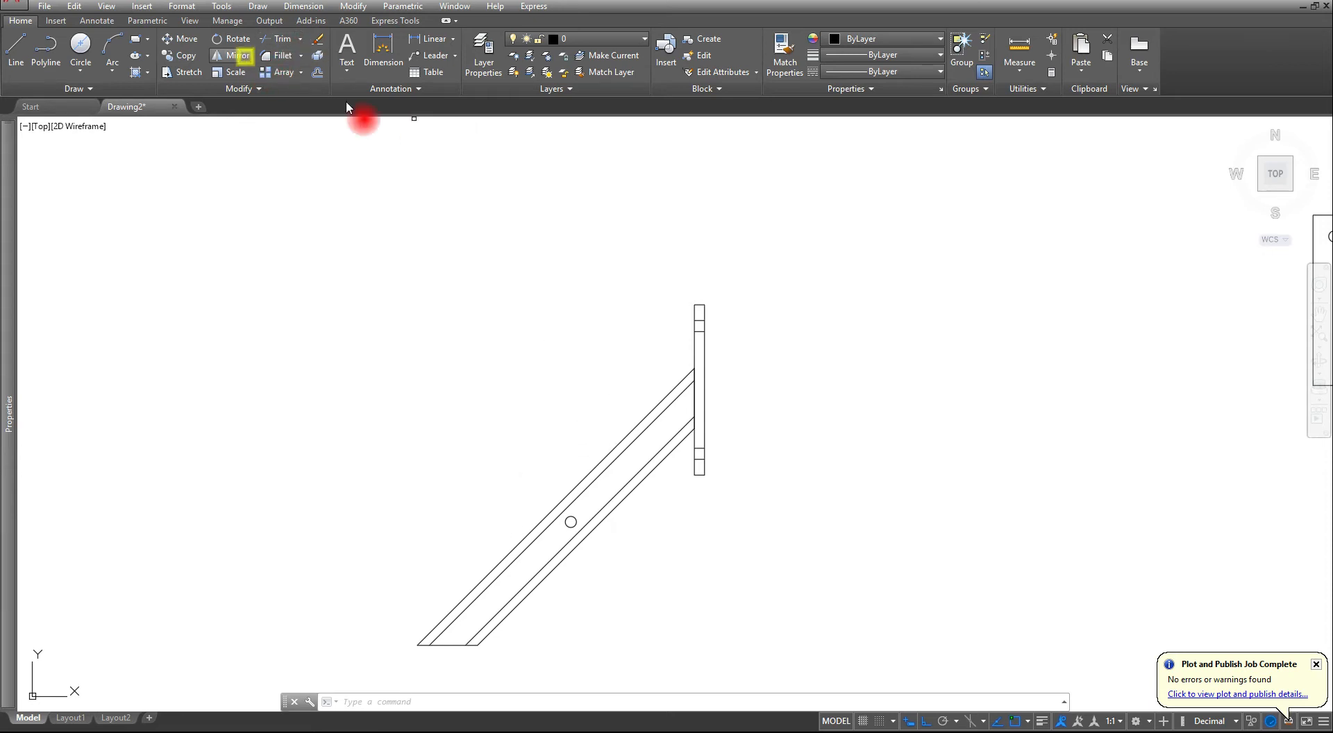
left_click(643, 241)
left_click(789, 519)
scroll(694, 375, "up", 4)
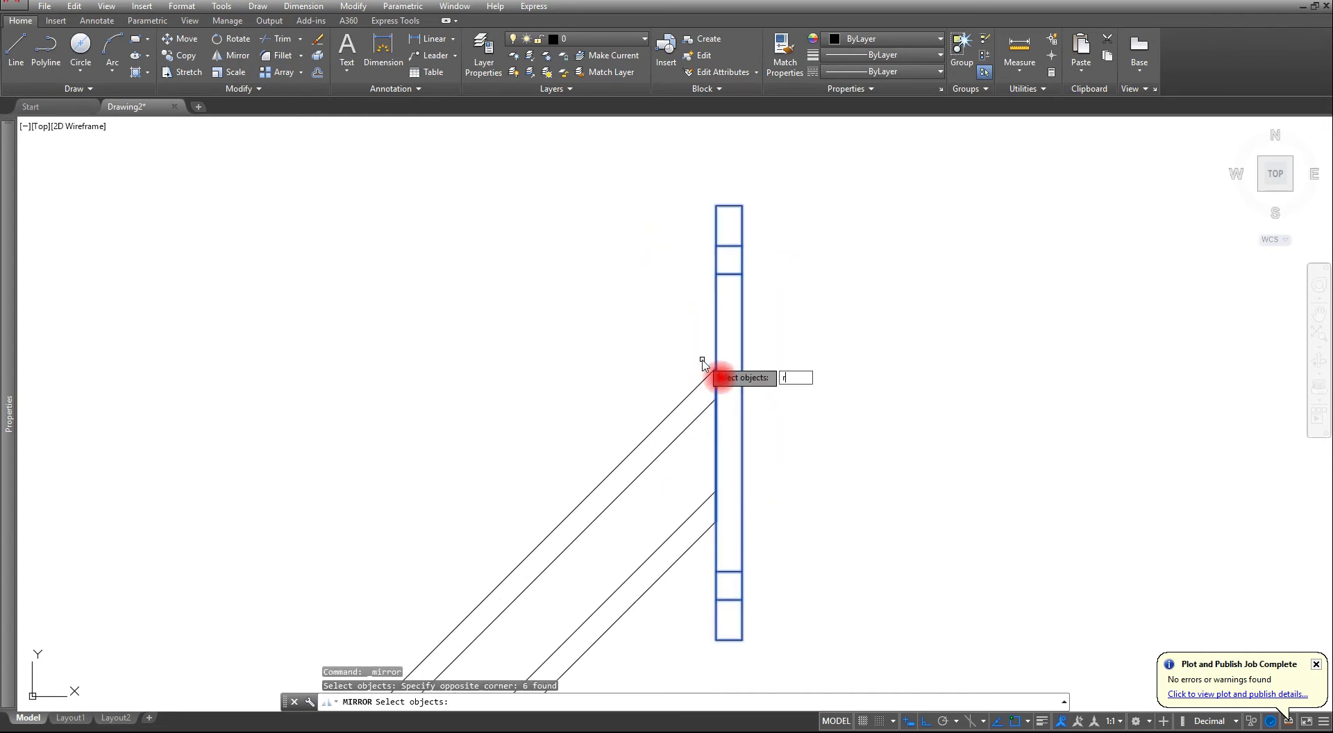
type("r")
key("Return")
left_click(697, 347)
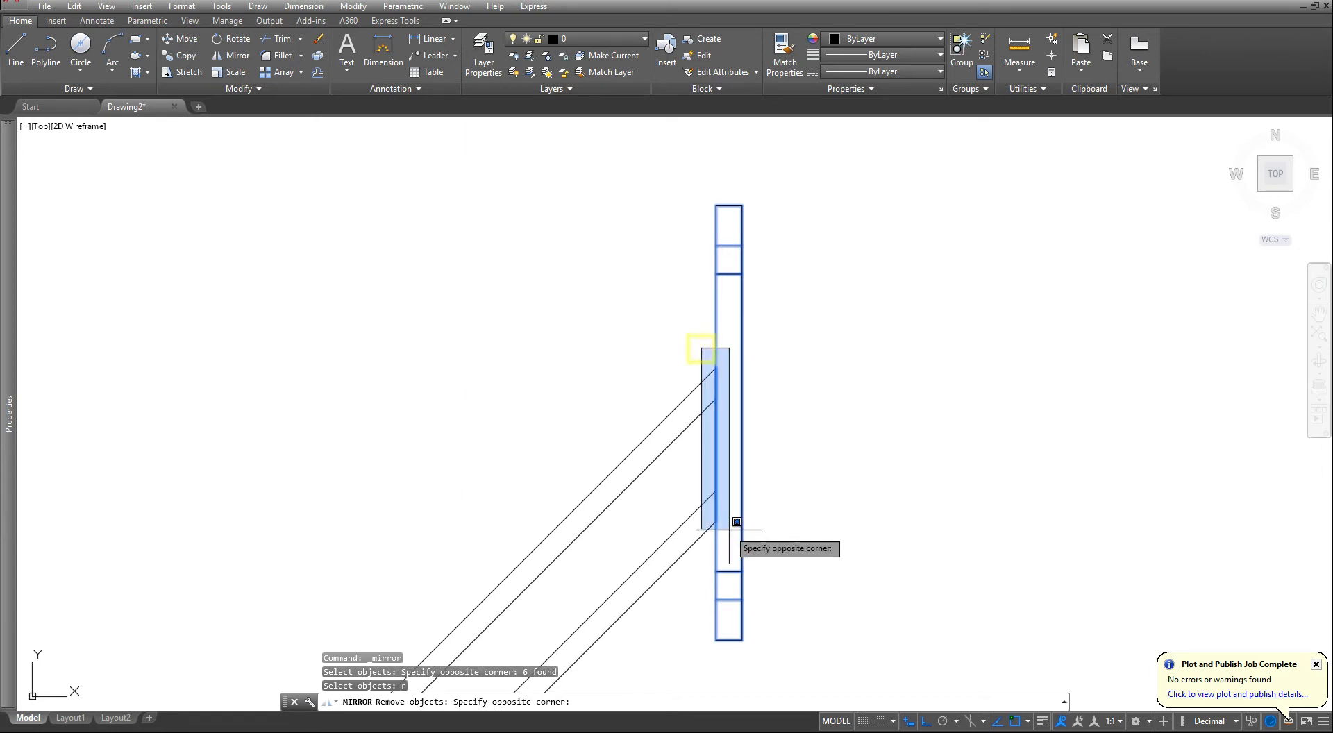
left_click(728, 535)
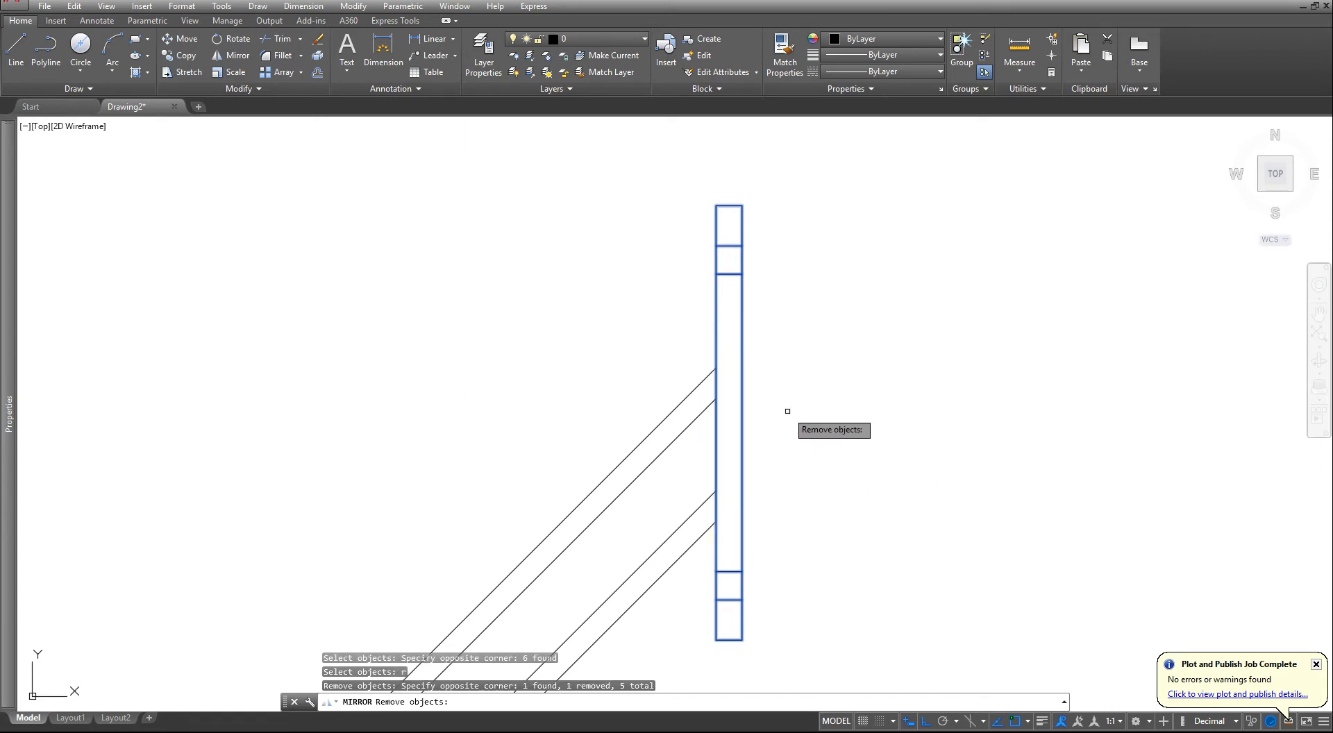
key("Return")
scroll(536, 468, "down", 2)
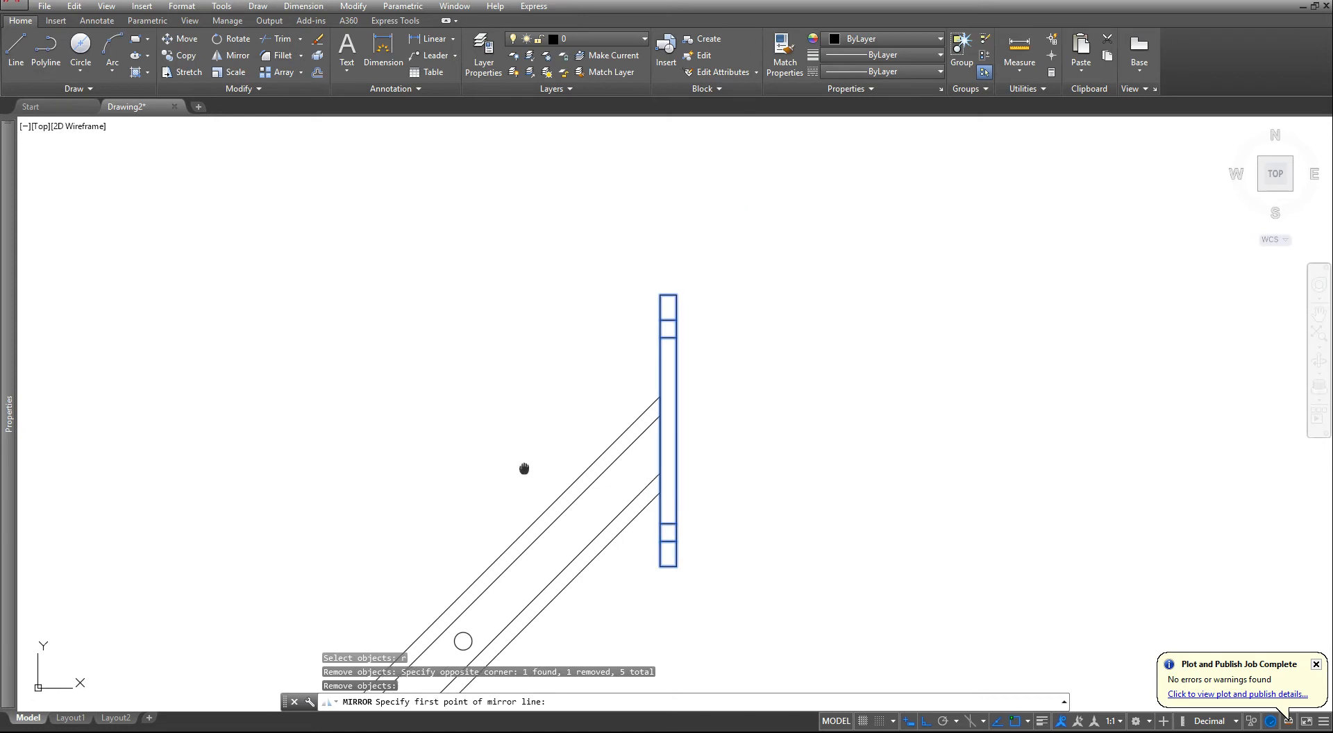
middle_click_drag(524, 468, 750, 372)
left_click(714, 567)
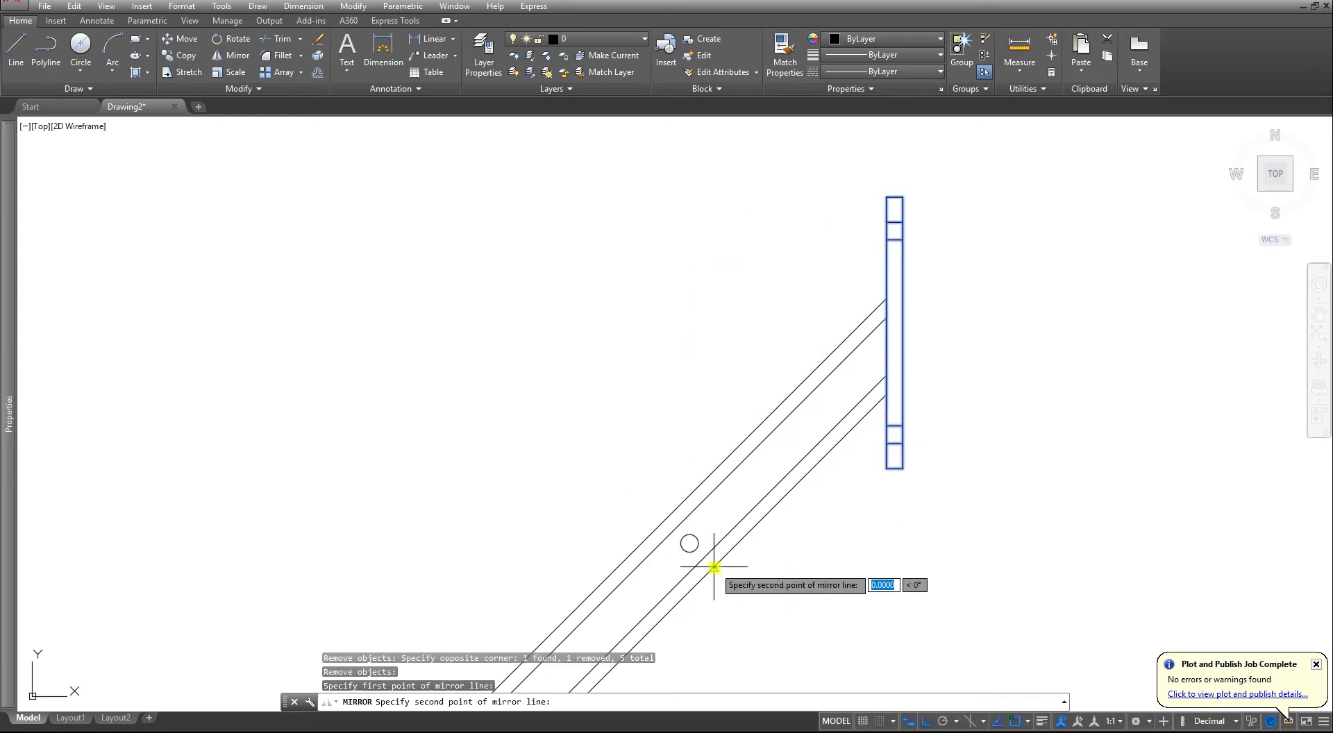
left_click(665, 518)
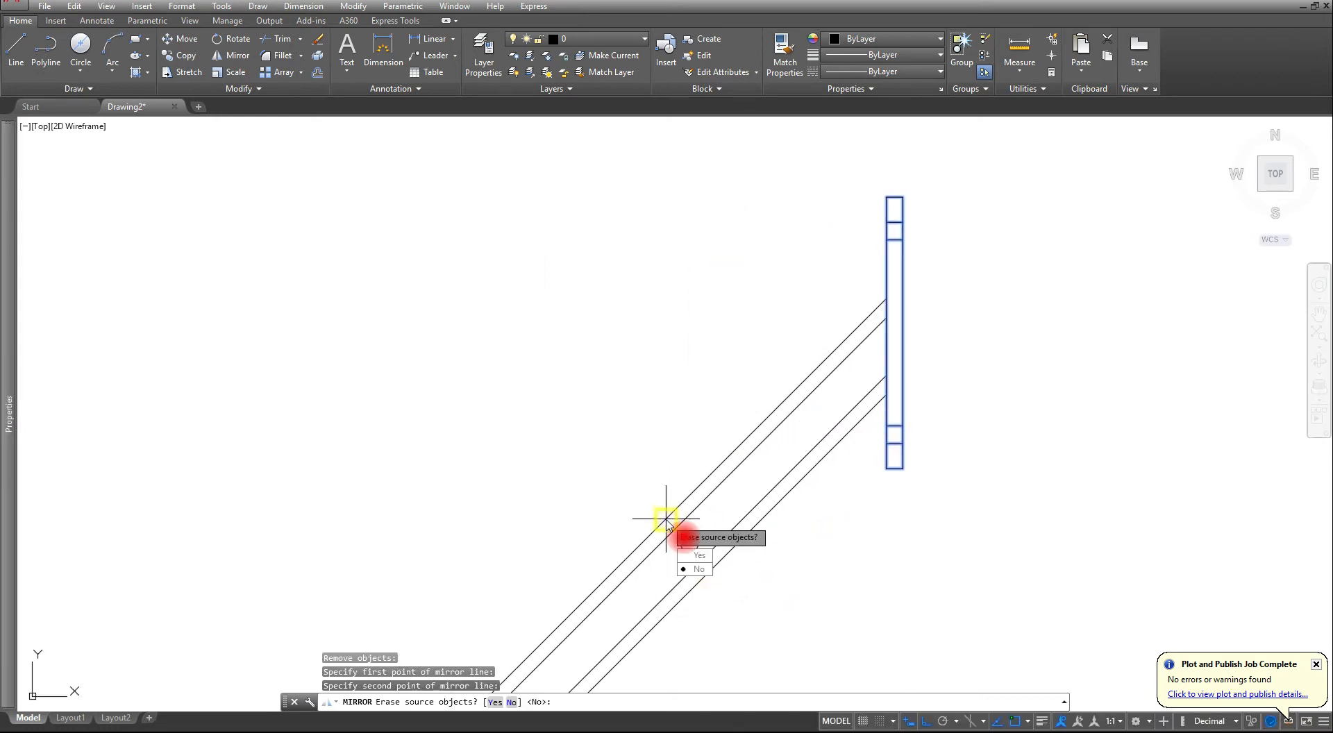
key("Return")
scroll(663, 521, "down", 3)
middle_click_drag(690, 512, 887, 465)
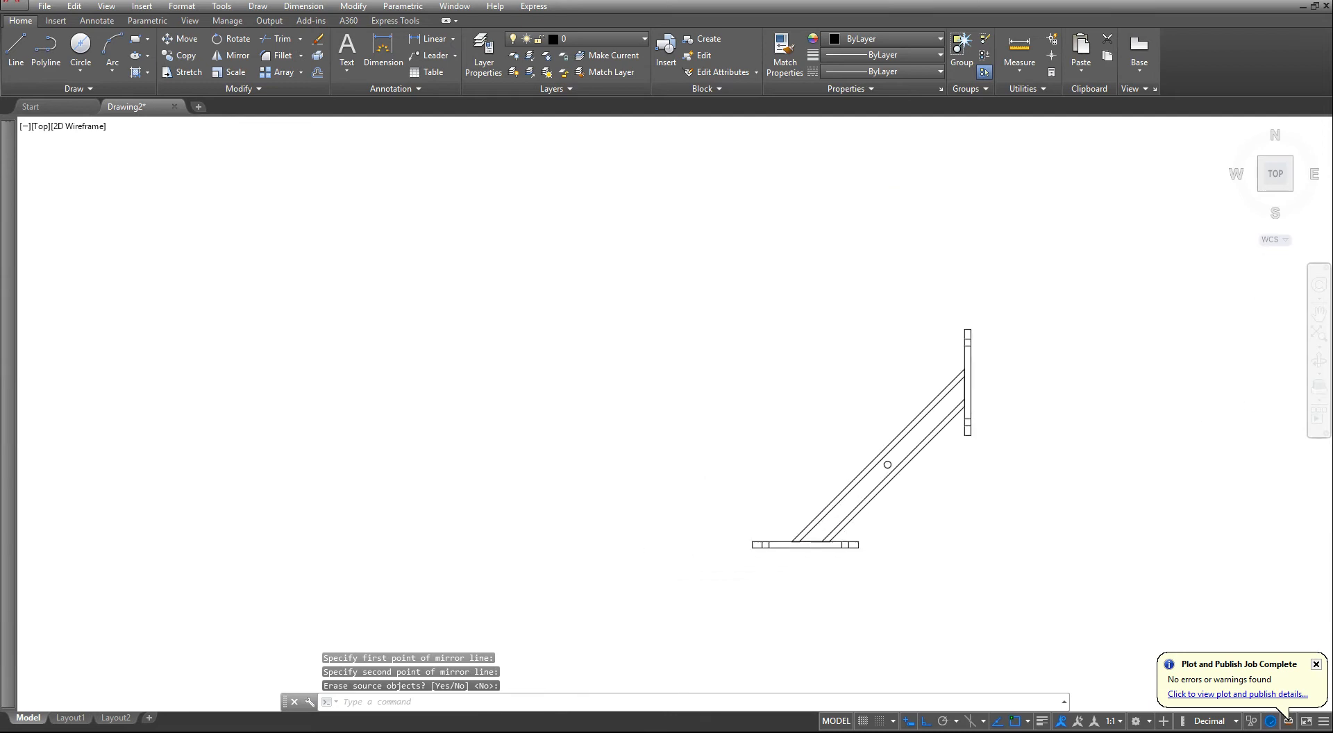
scroll(824, 508, "up", 2)
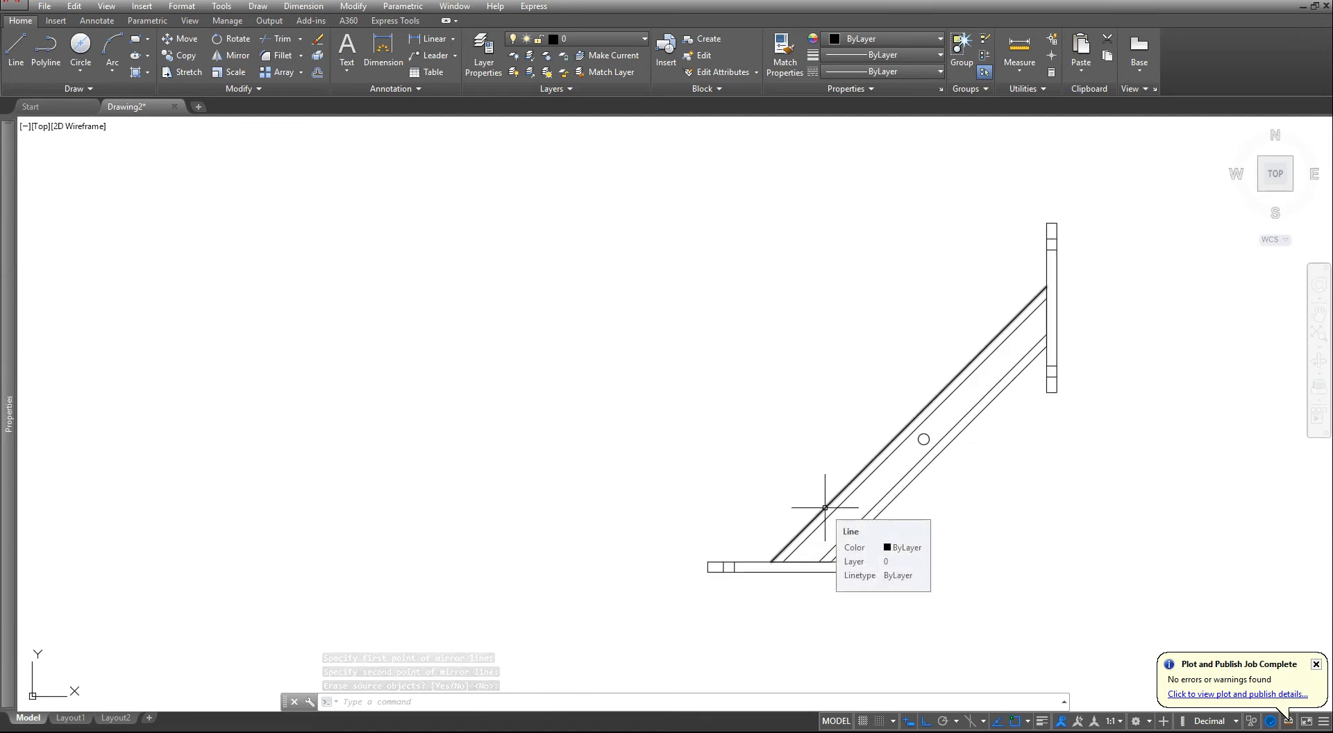
scroll(825, 508, "down", 4)
scroll(650, 505, "up", 2)
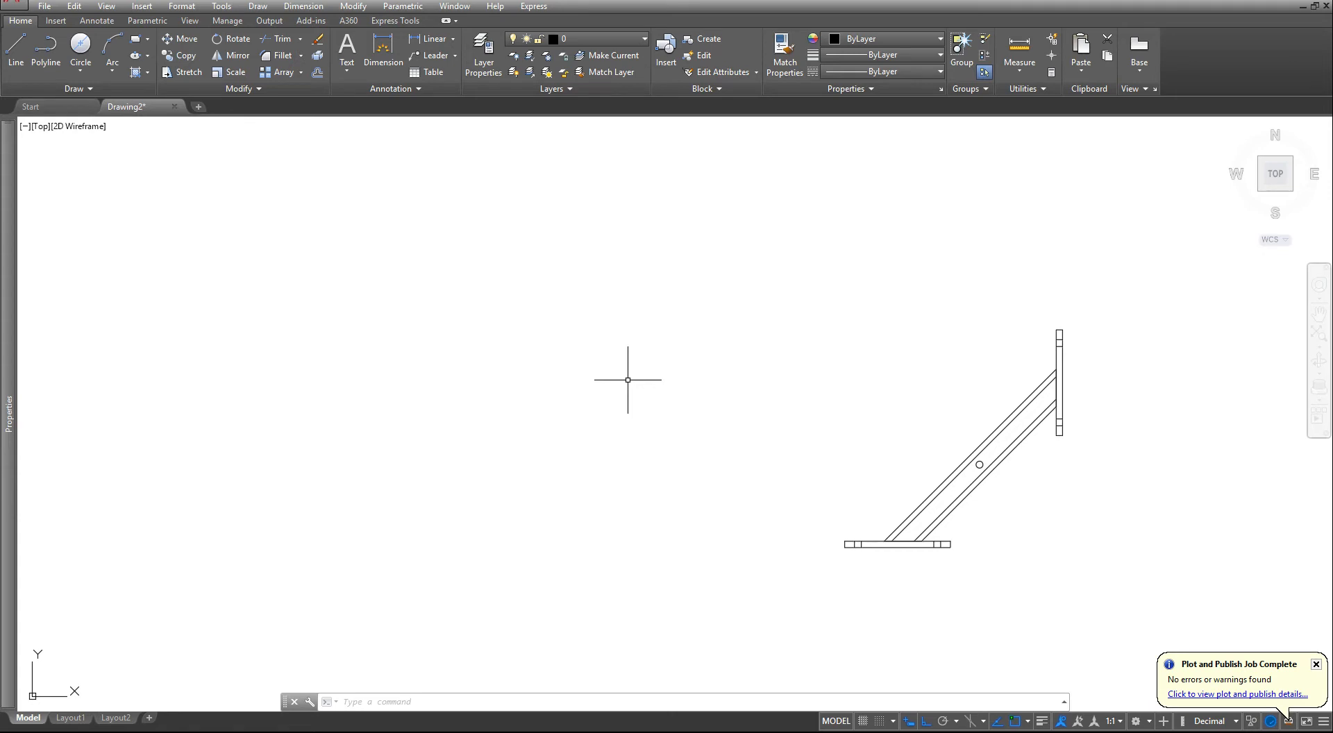
scroll(647, 370, "down", 2)
scroll(1243, 354, "up", 2)
key("Escape")
key("Escape")
key("Escape")
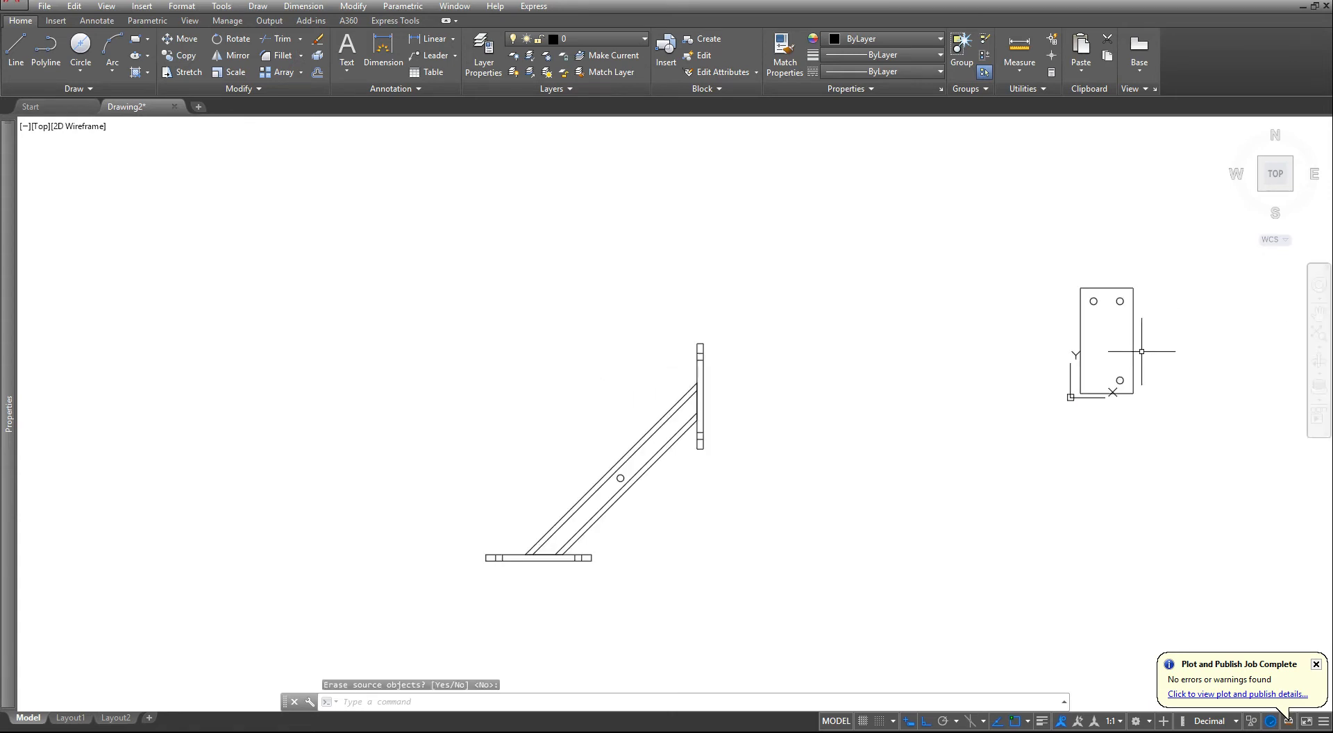
- Move the plate's front view with its holes horizontally to the empty area left of the bar assembly
type("m")
key("Escape")
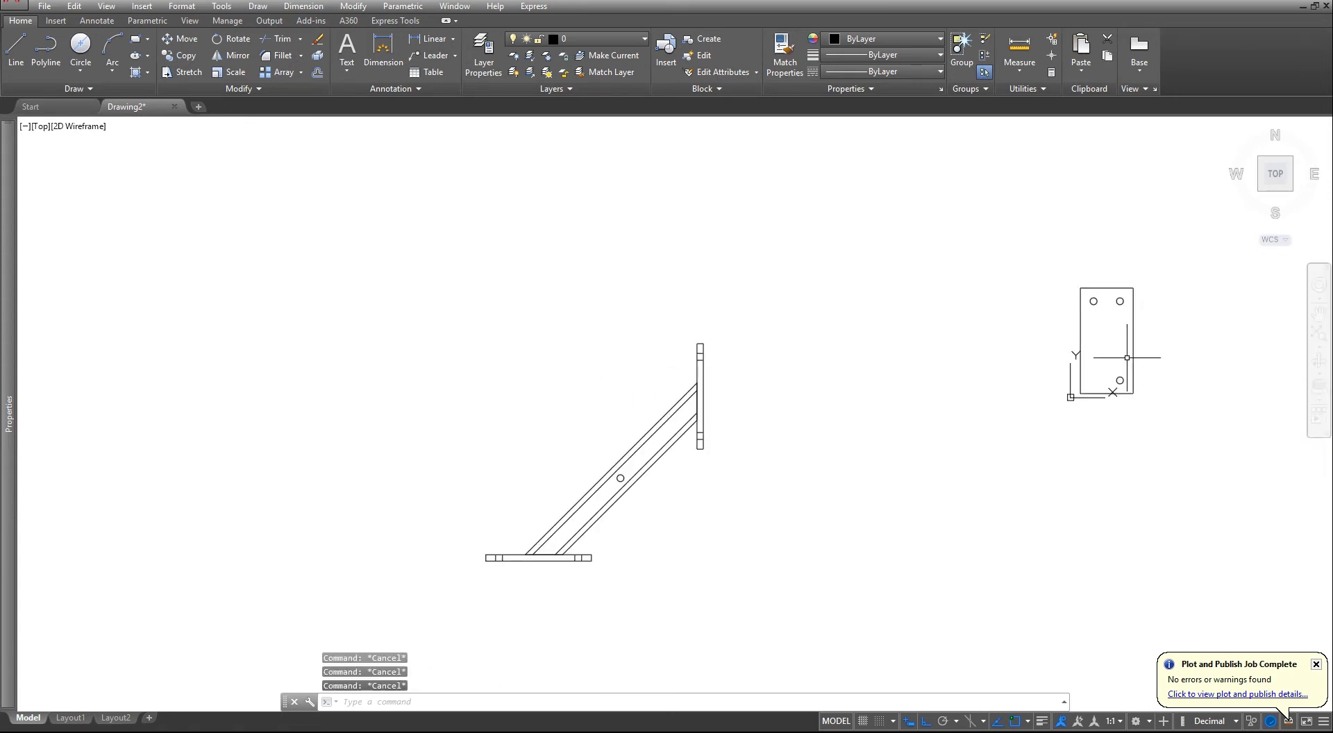
type("c")
key("Escape")
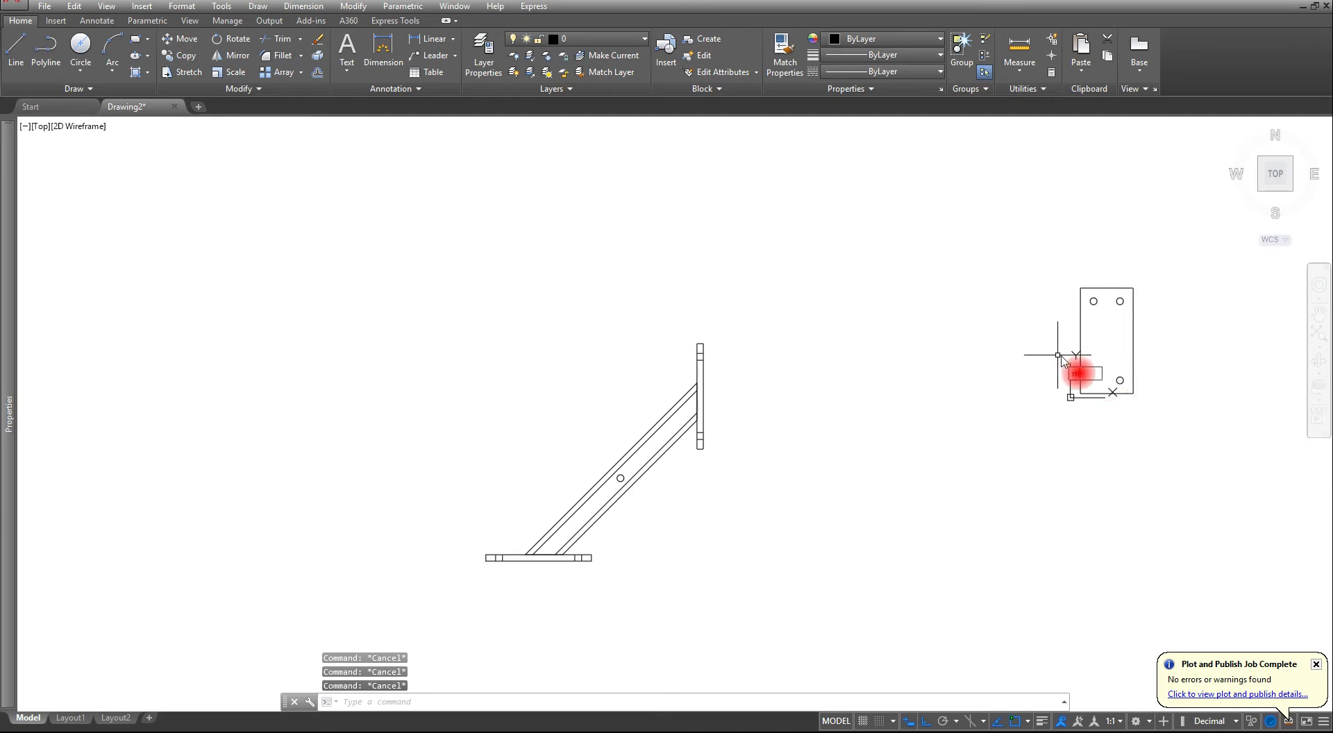
key("Return")
left_click(1069, 262)
left_click(1151, 440)
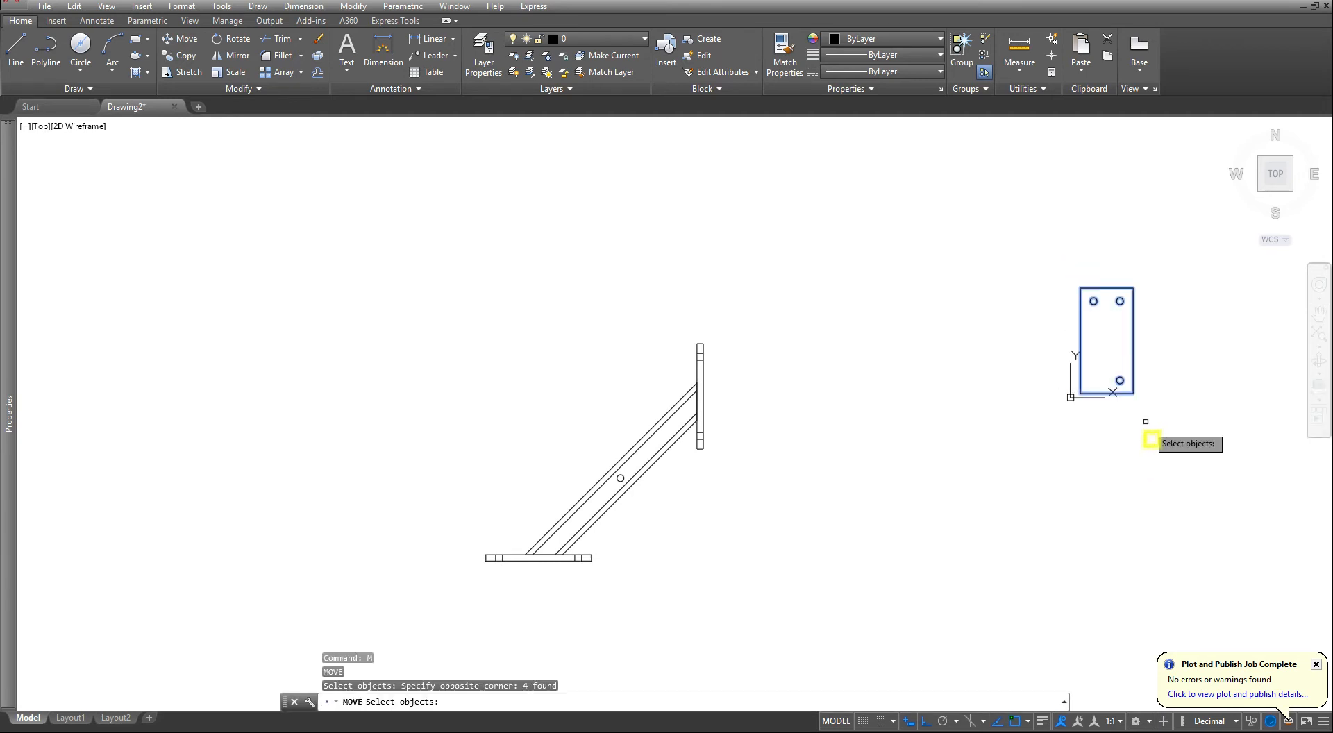
key("Return")
left_click(1141, 412)
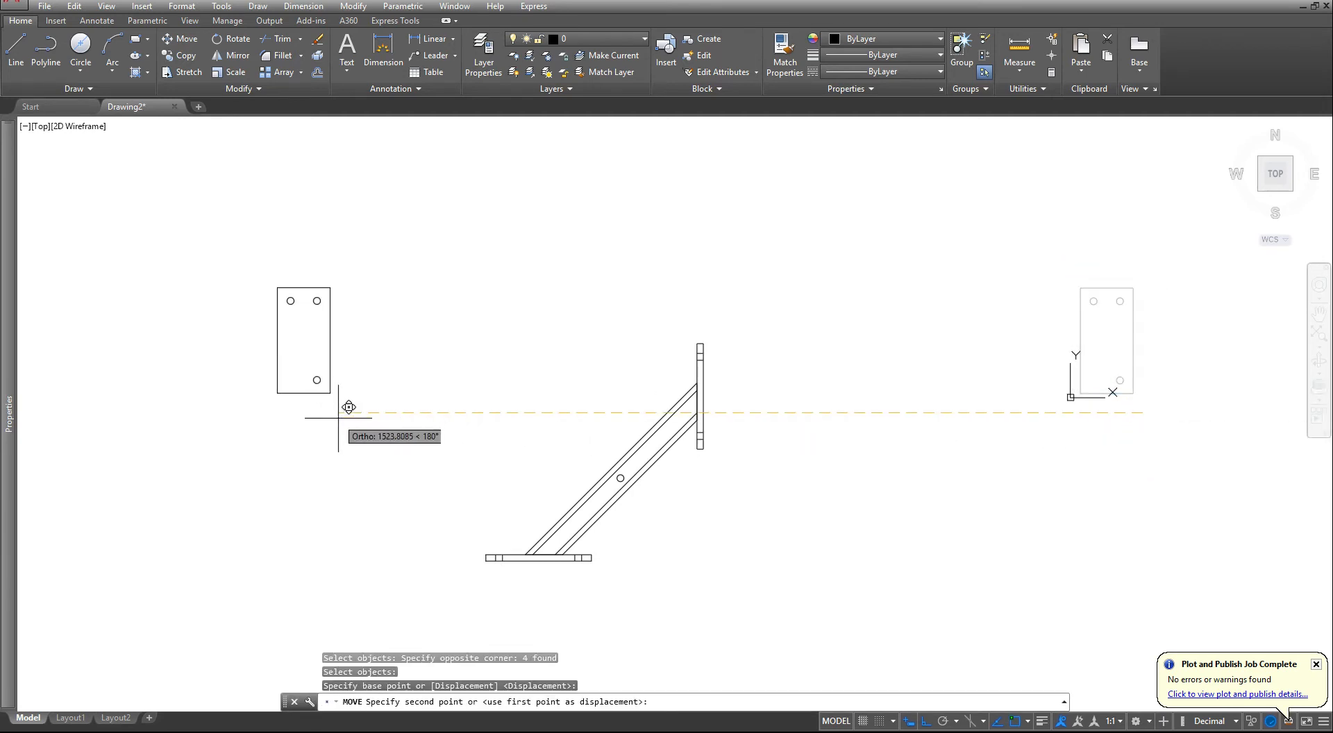
middle_click_drag(338, 418, 634, 445)
left_click(675, 455)
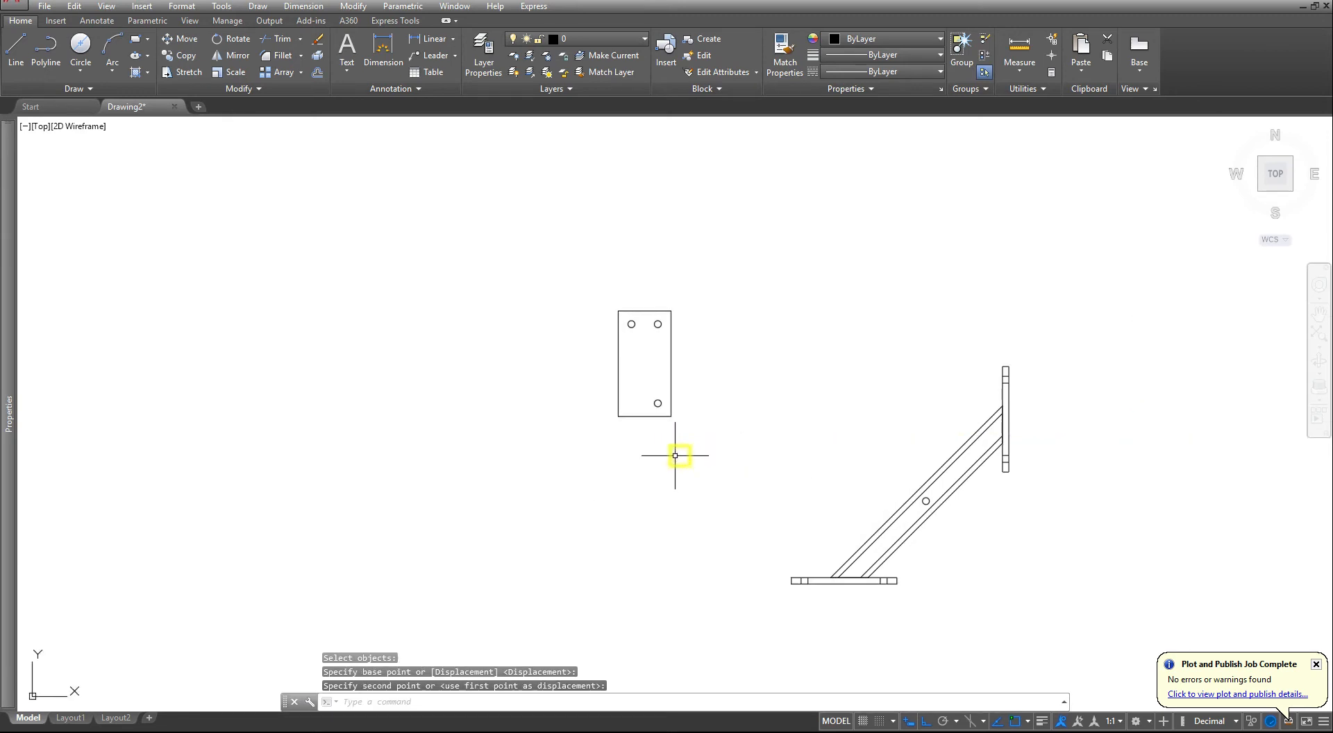
- Move the plate's front view vertically by its upper-right corner so its top edge aligns with the top of the upright plate's side view
key("Escape")
key("Escape")
key("Escape")
type("m")
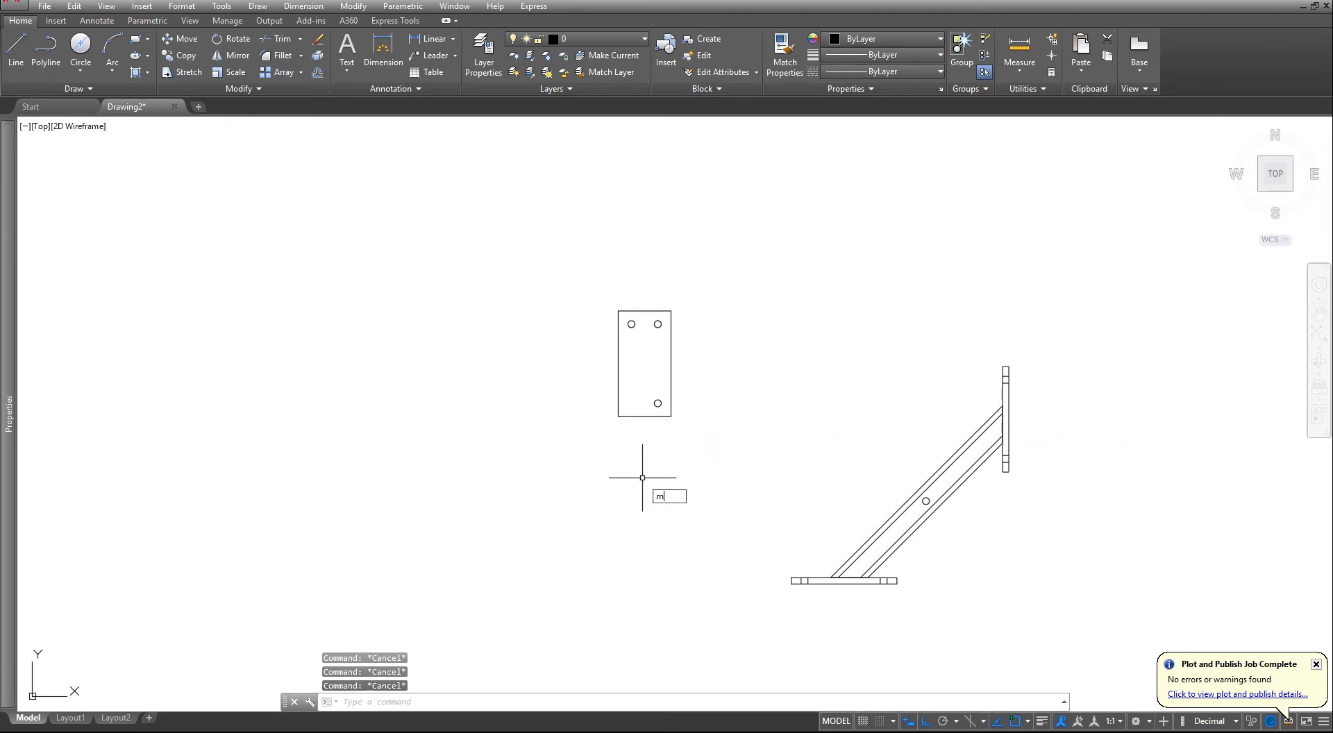
key("Return")
left_click(565, 441)
left_click(815, 257)
key("Return")
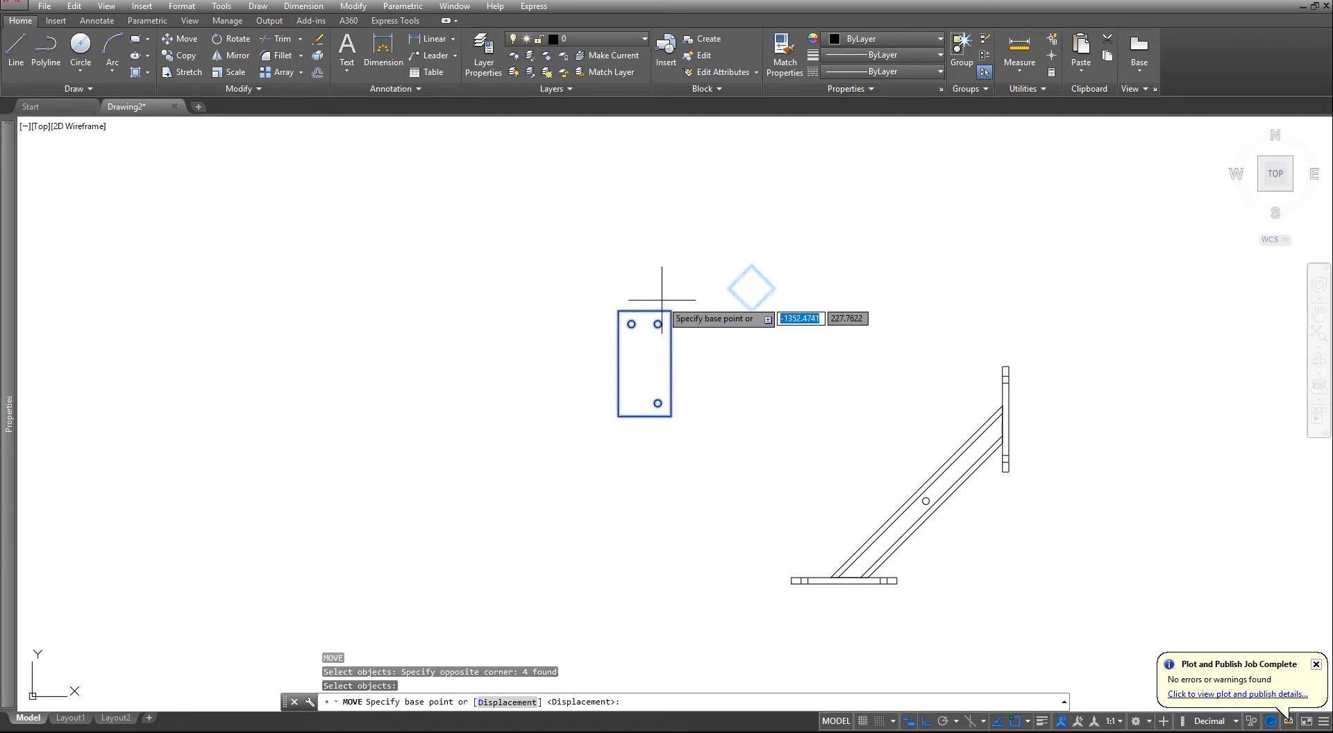
left_click(672, 311)
scroll(958, 385, "up", 4)
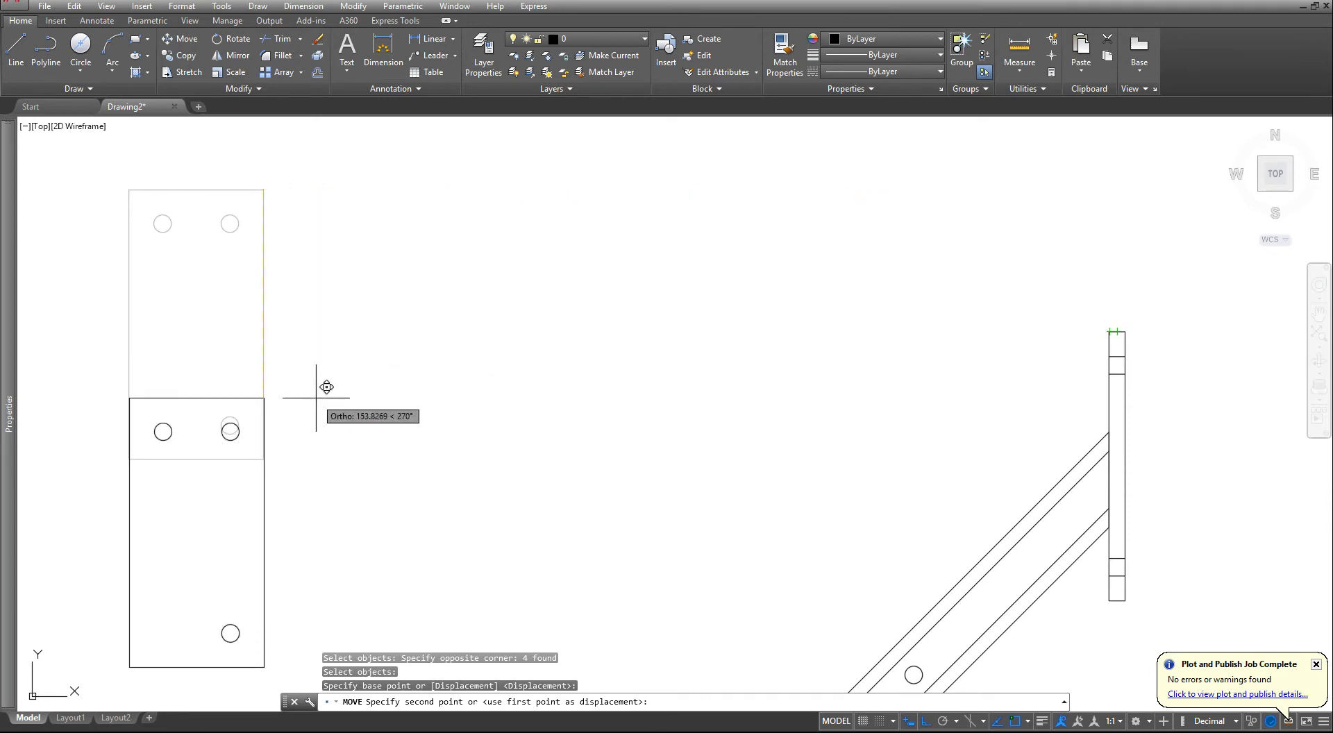
key("Escape")
key("Escape")
scroll(336, 382, "down", 4)
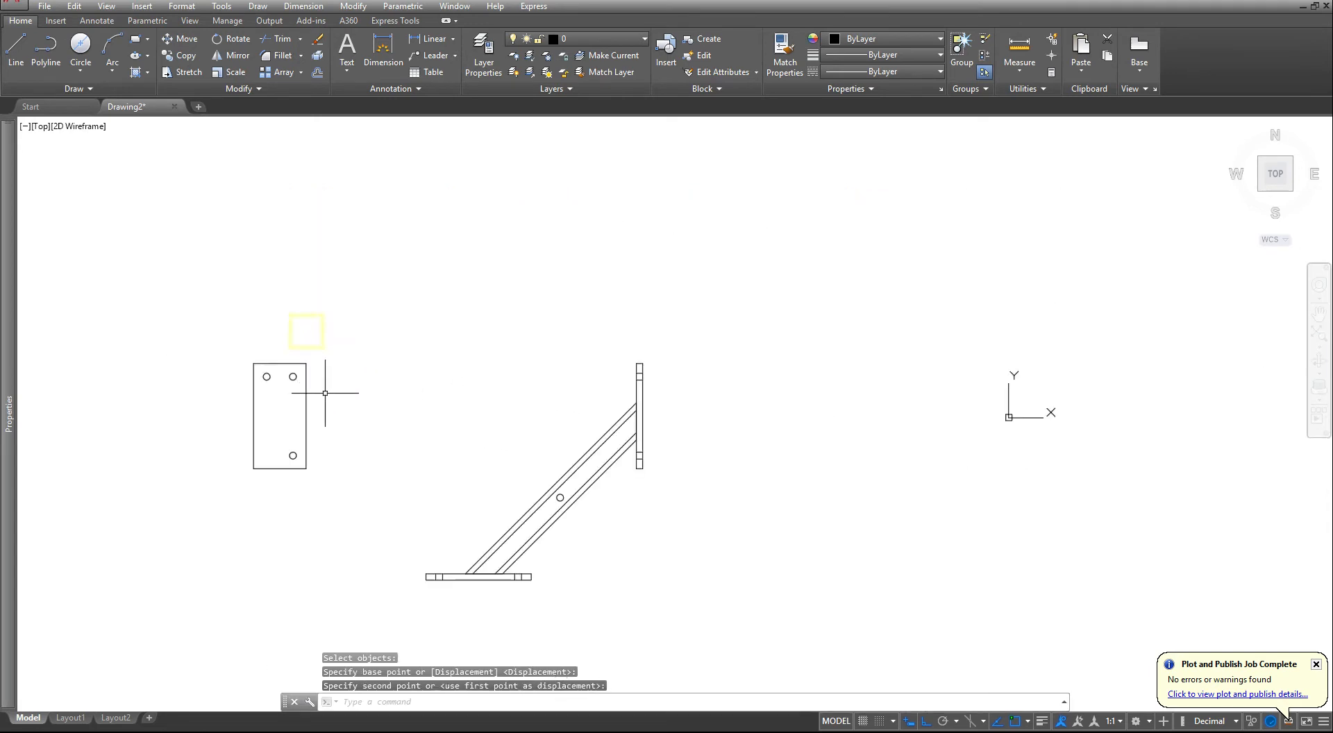
key("Escape")
- Draw a vertical line from the midpoint of the front-view plate's top edge down past the level of the assembly's horizontal plate
mouse_move(306, 442)
middle_mouse_down()
mouse_move(368, 408)
mouse_move(518, 380)
middle_mouse_up()
scroll(476, 381, "up", 2)
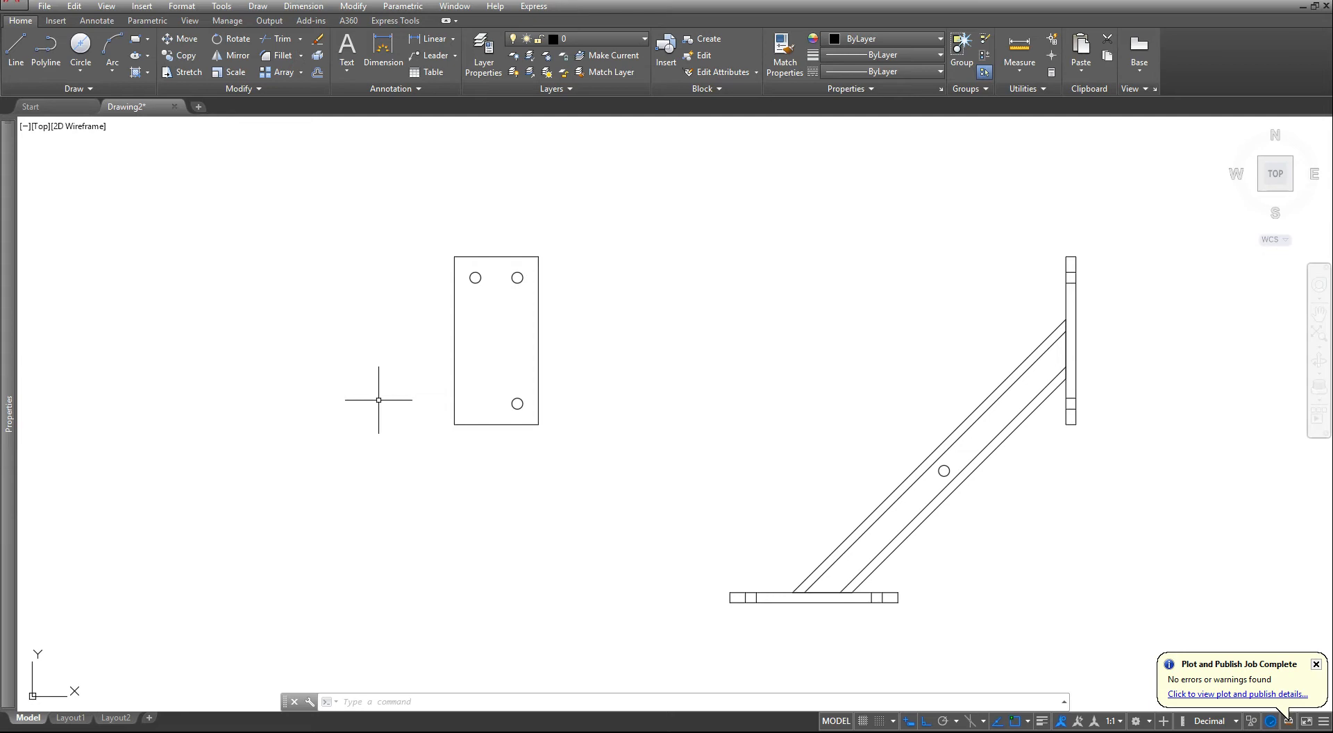
scroll(455, 323, "down", 2)
key("Escape")
key("Escape")
key("Escape")
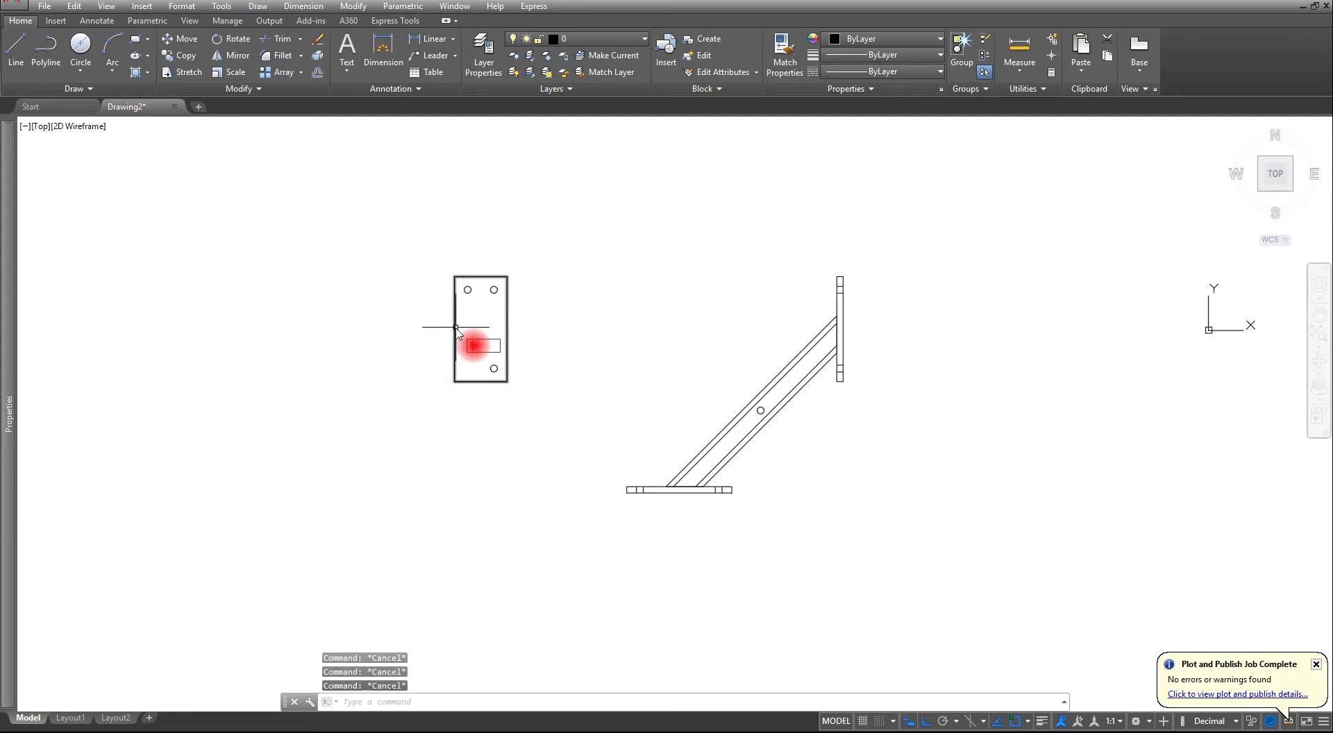
type("l")
key("Return")
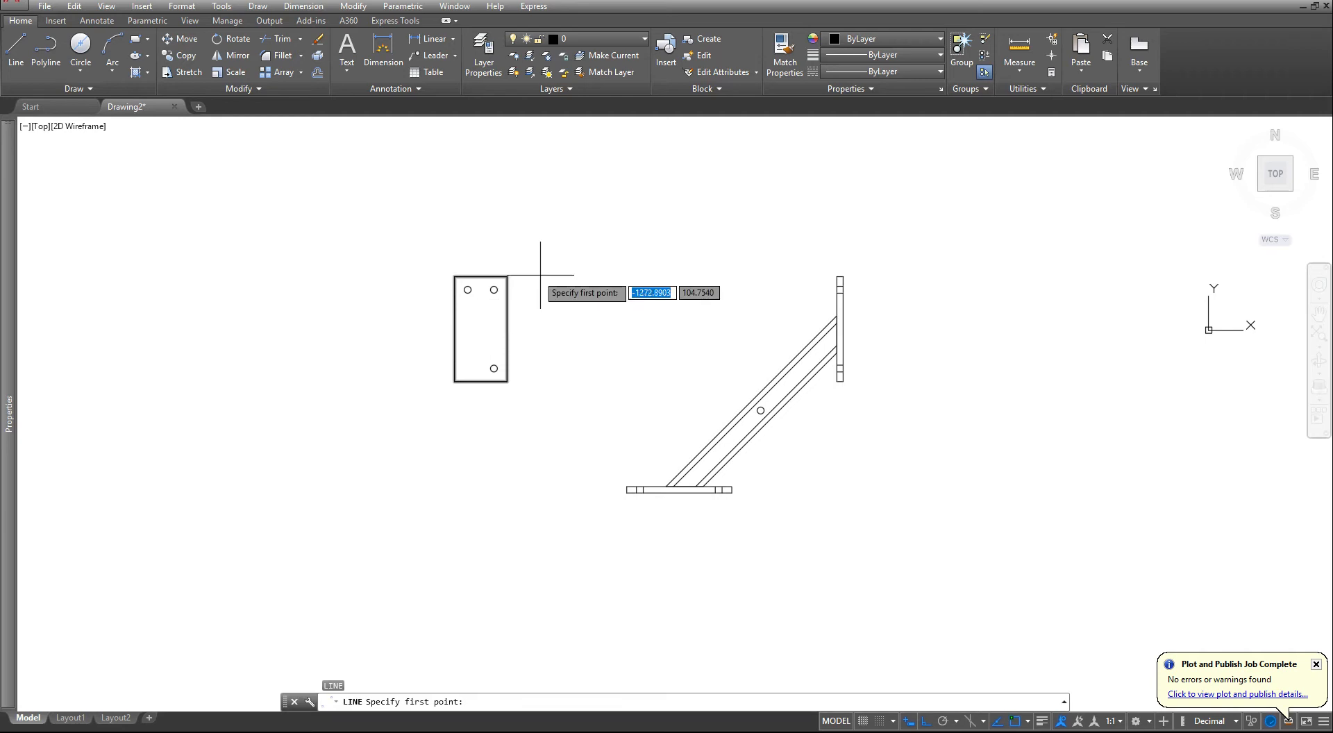
left_click(481, 276)
left_click(443, 628)
key("Escape")
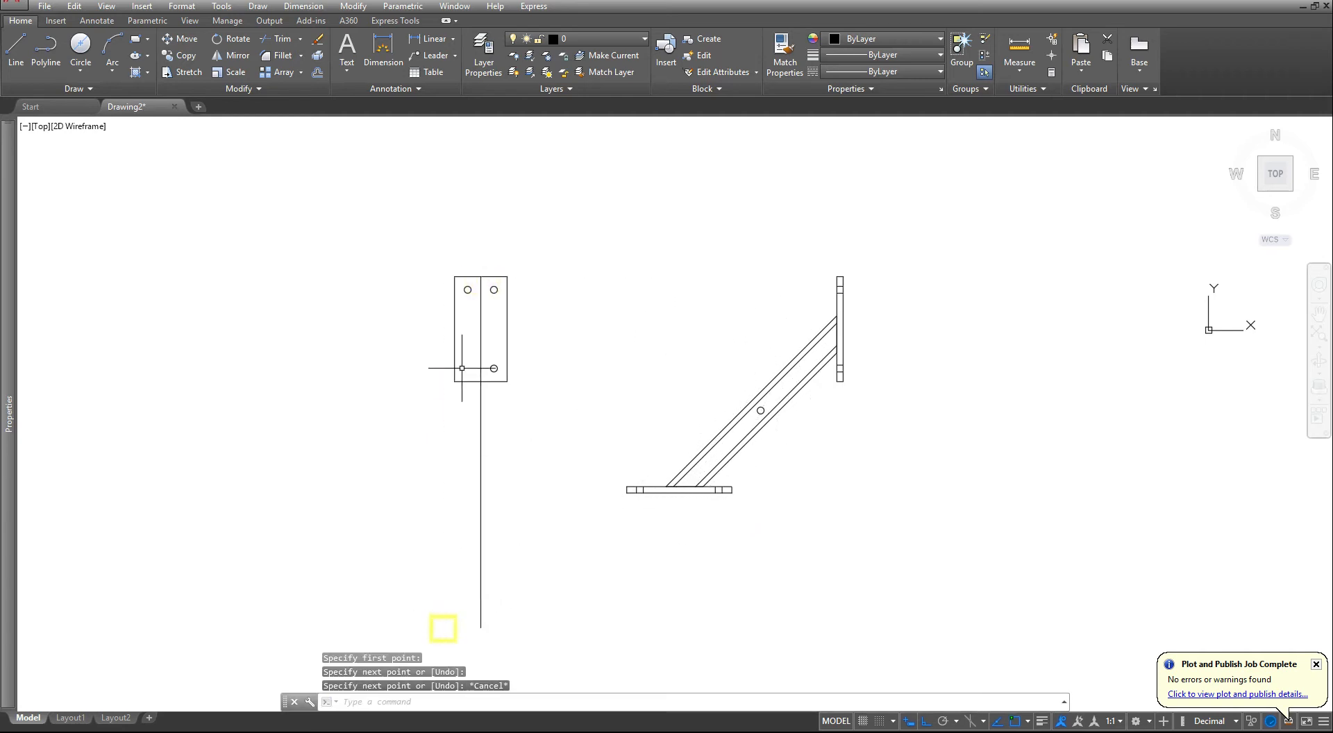
- Offset the front-view plate's vertical centre line 35 units to the right
scroll(462, 368, "up", 5)
key("Escape")
key("Escape")
key("Escape")
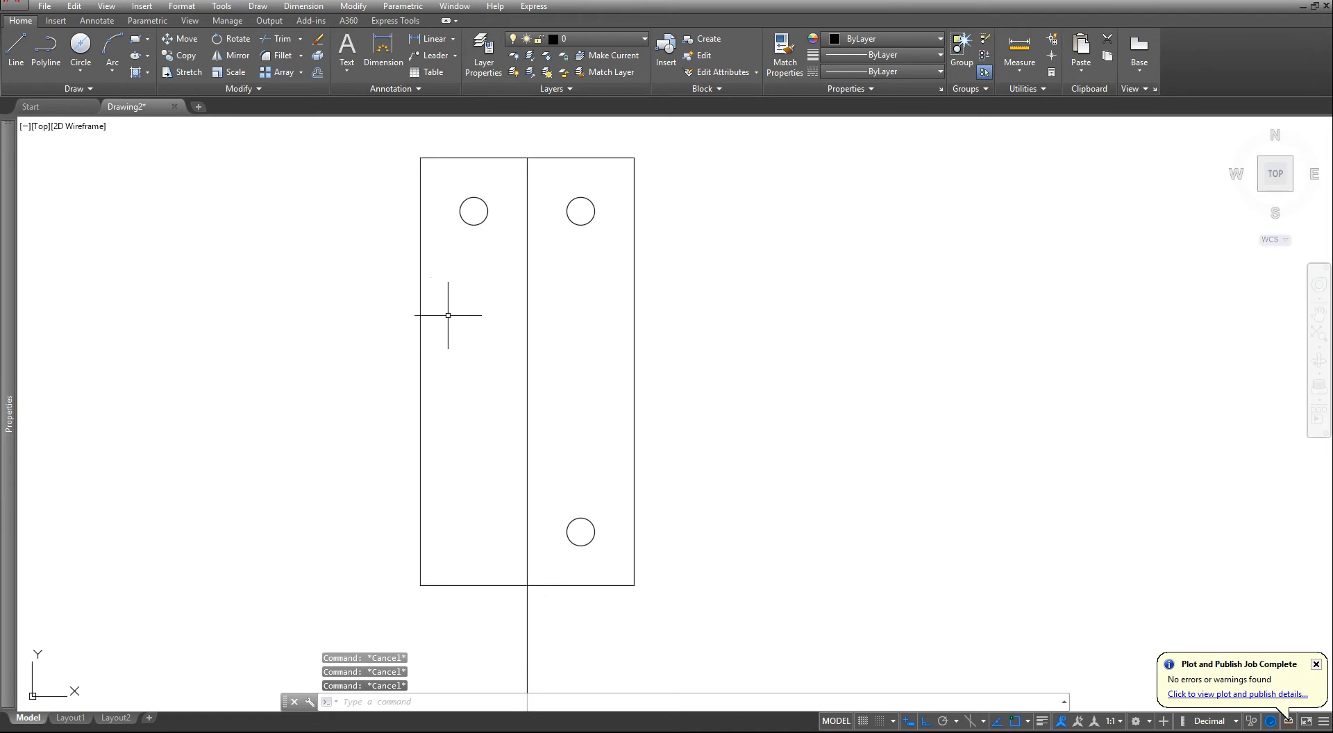
left_click(319, 73)
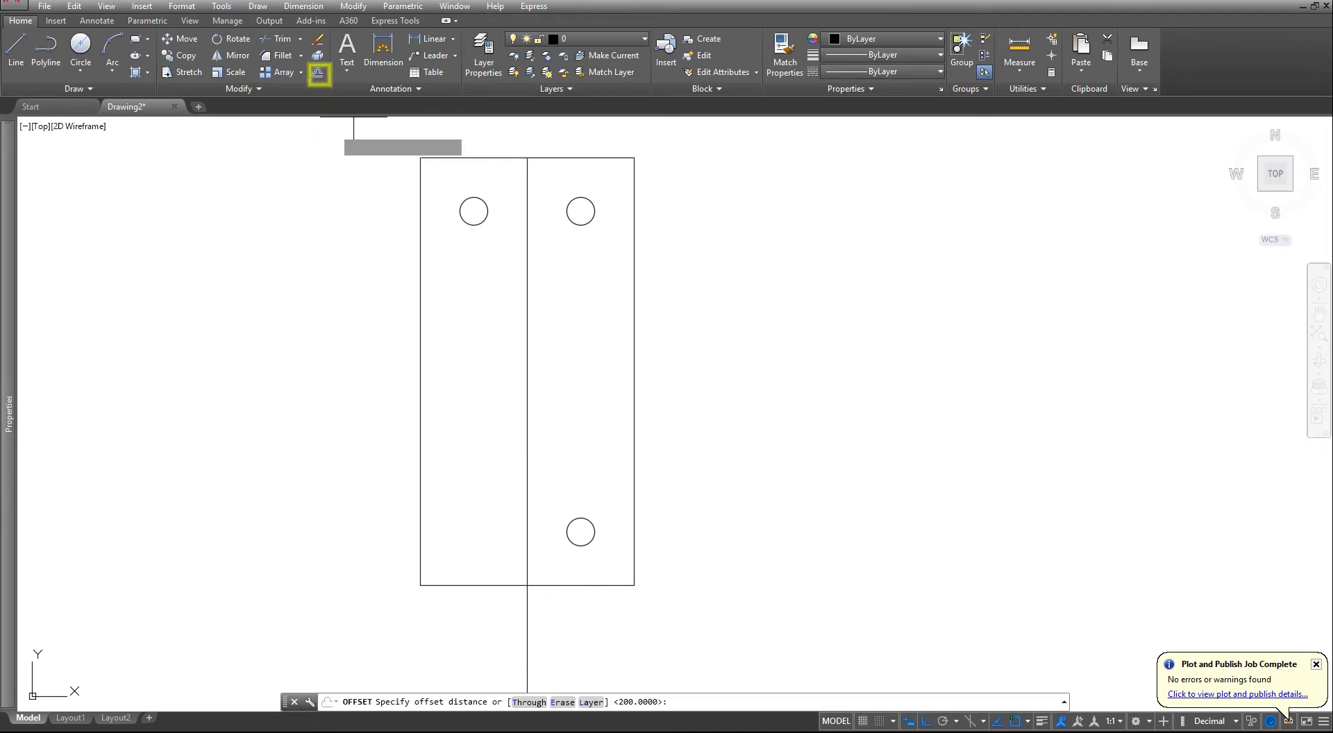
type("3")
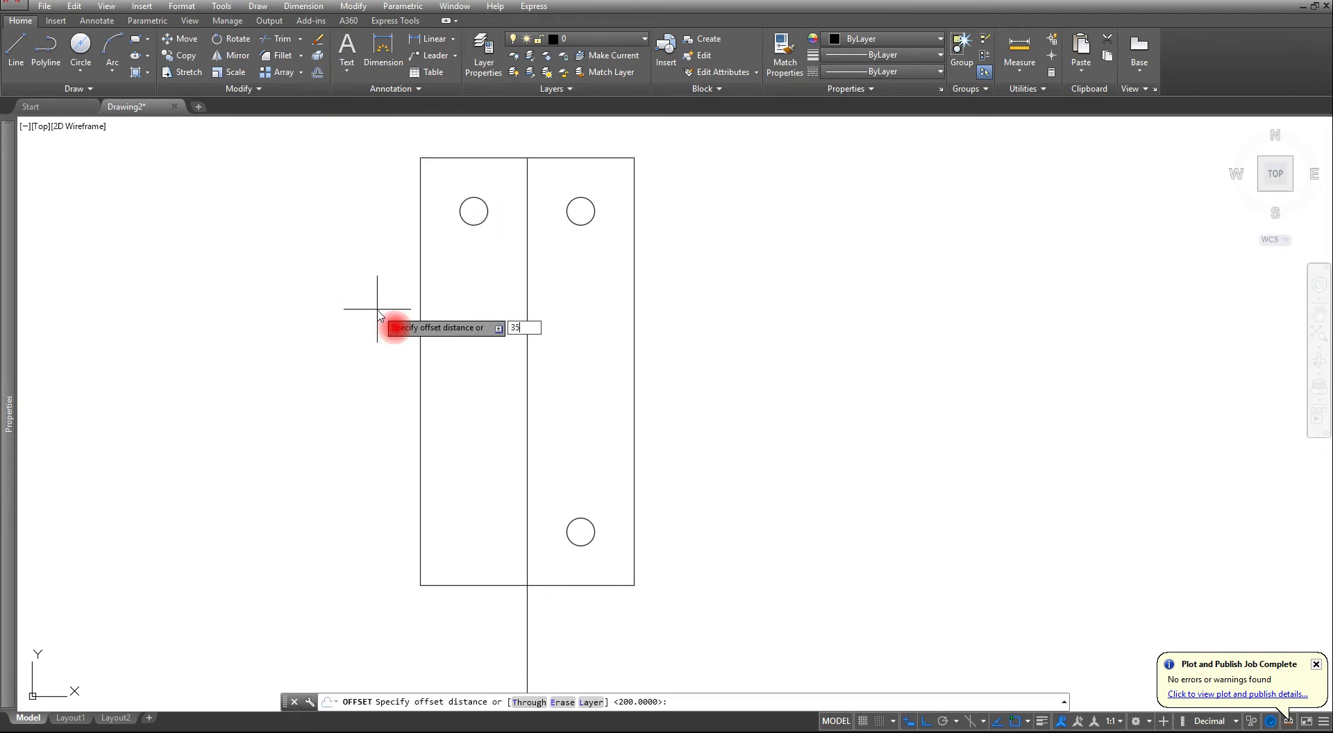
type("5")
key("Return")
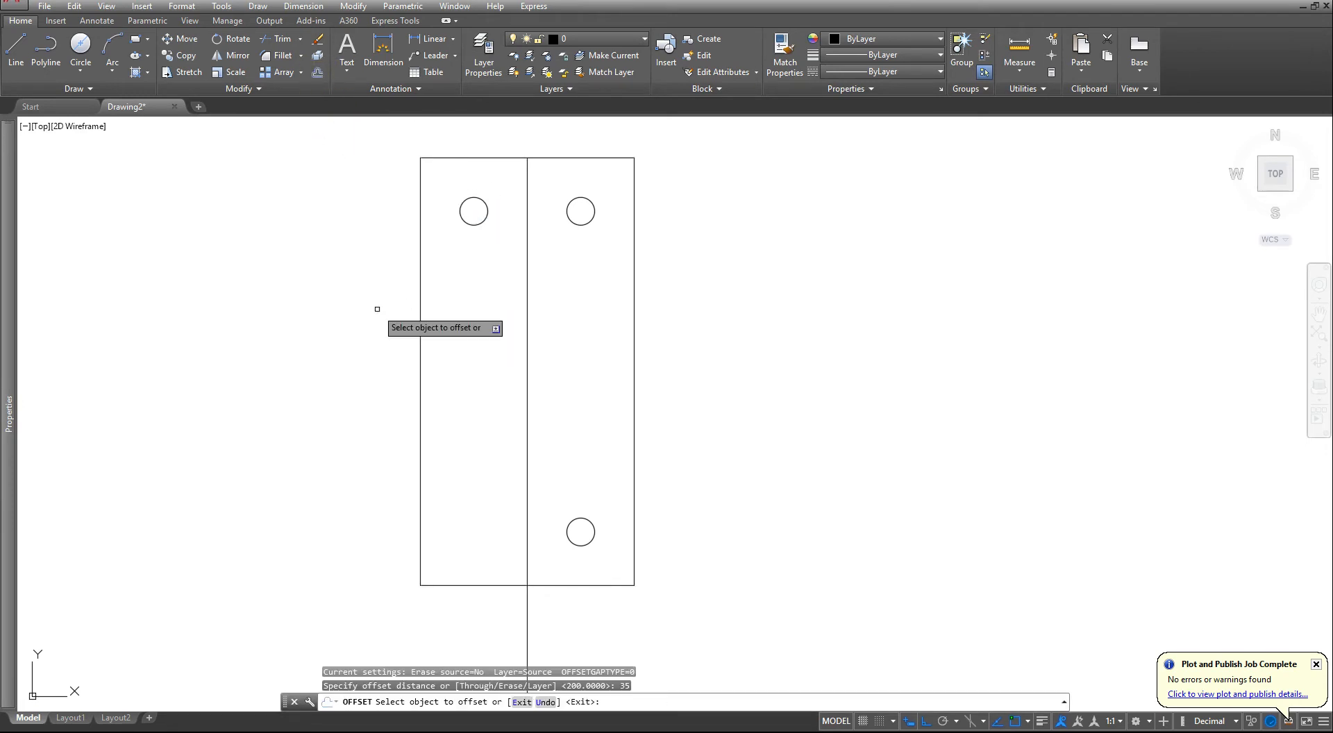
left_click(525, 321)
left_click(563, 320)
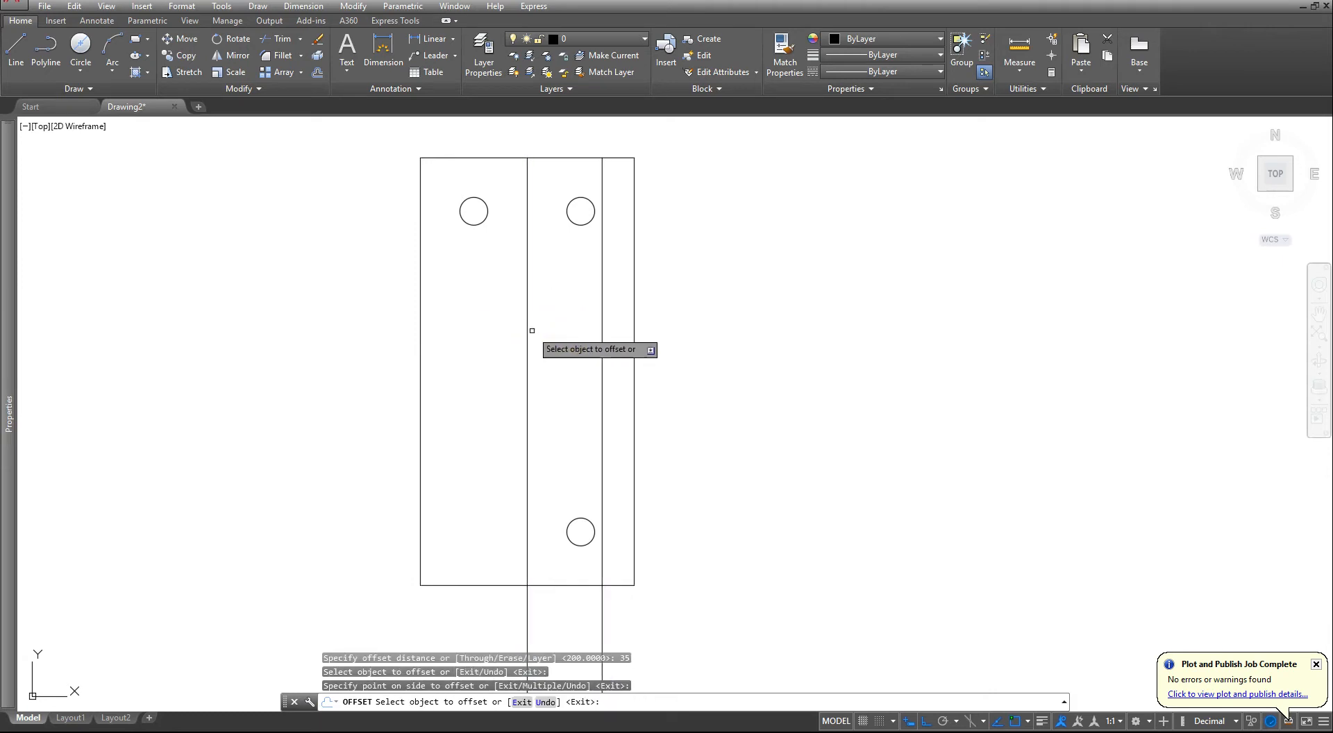
- Offset the same centre line to the left at the same 35-unit distance and end the Offset command
left_click(532, 330)
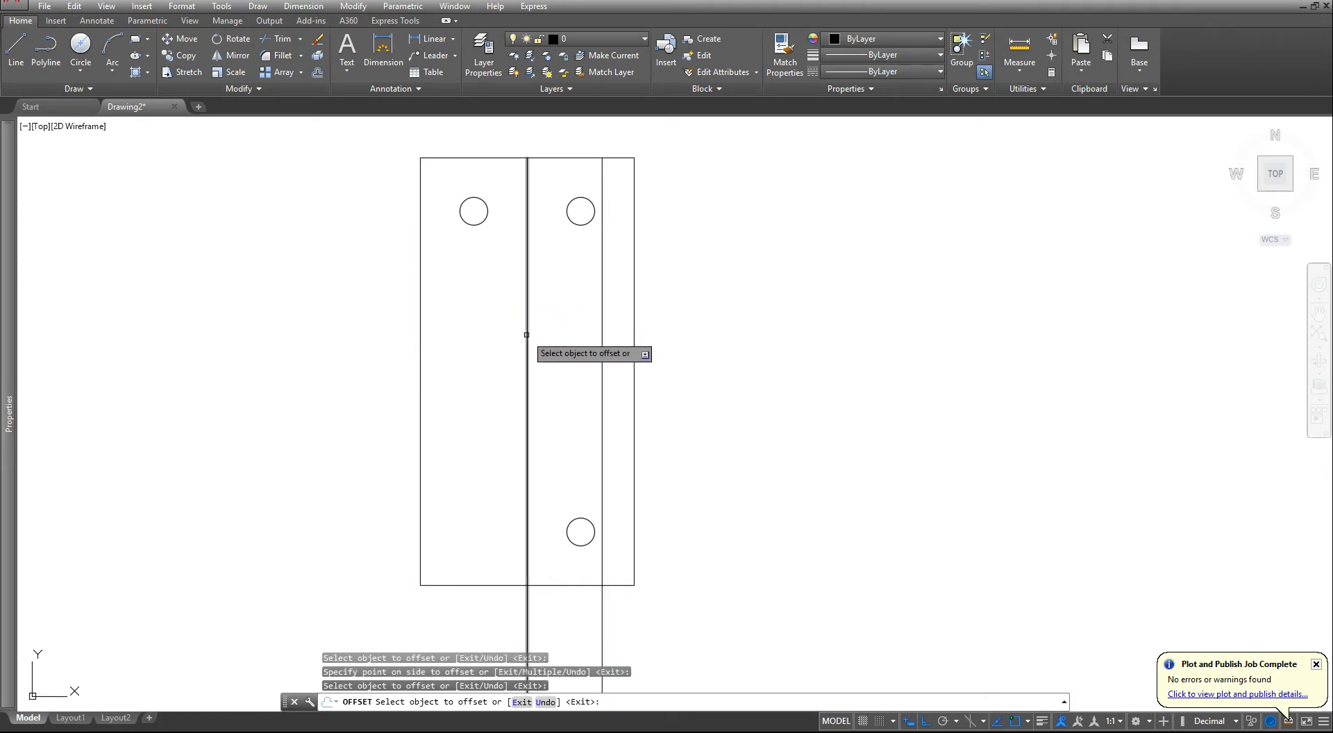
left_click(526, 335)
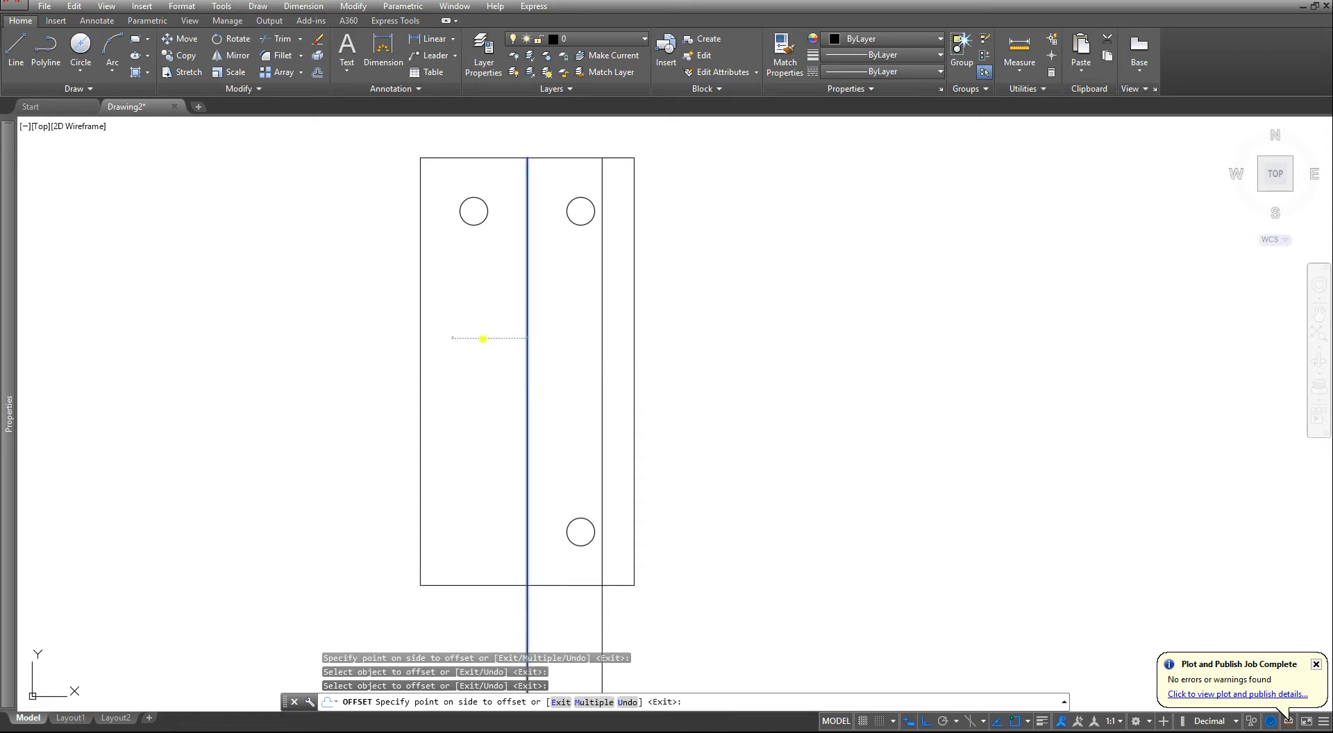
left_click(482, 338)
key("Escape")
key("Escape")
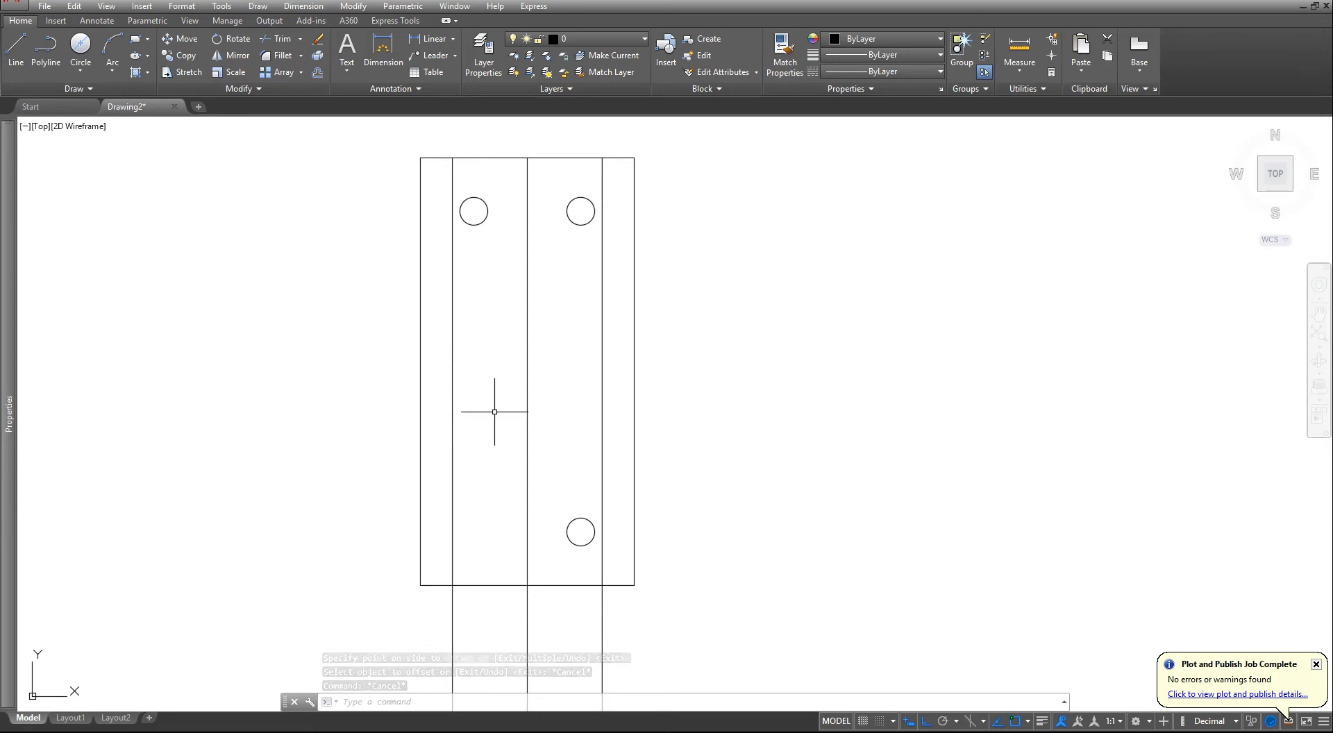
- Erase the two lines offset 35 units on either side of the front view's vertical centre line
key("Escape")
key("Escape")
left_click(609, 605)
left_click(575, 623)
type("e")
key("Return")
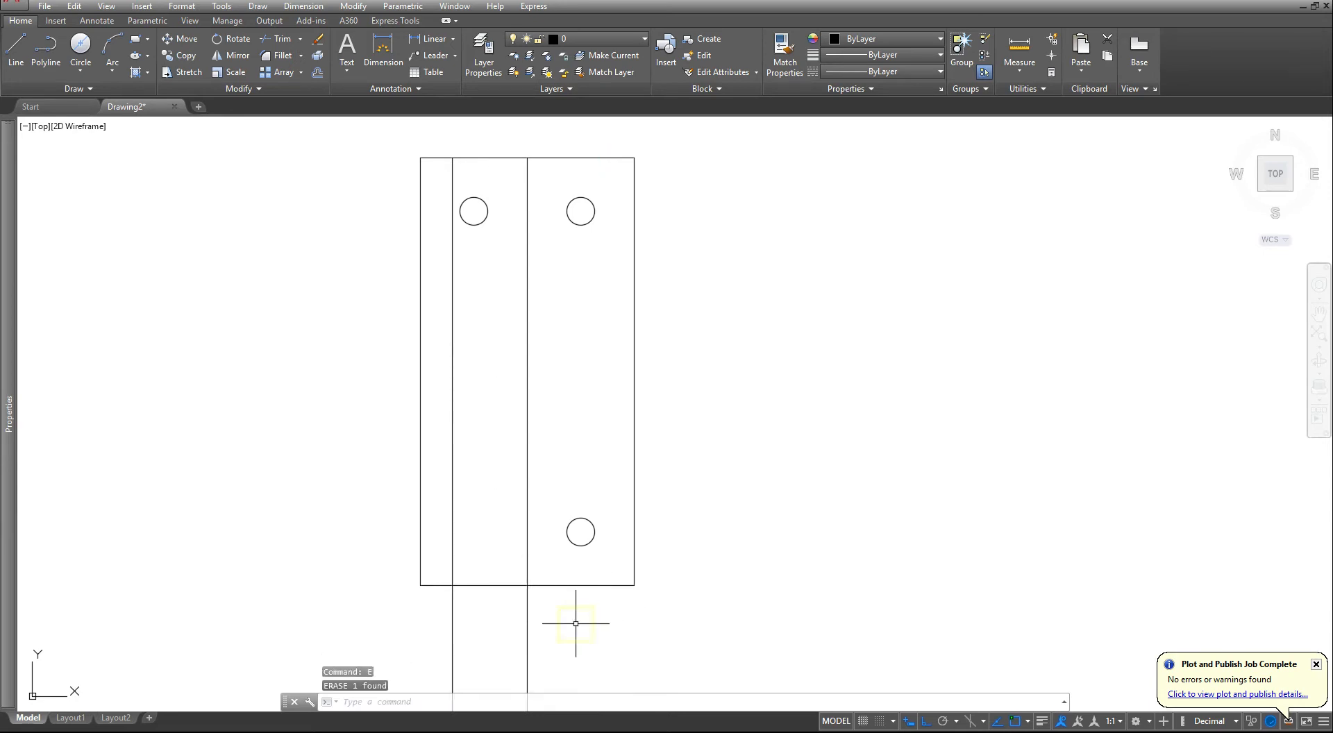
left_click(476, 611)
left_click(402, 611)
key("Delete")
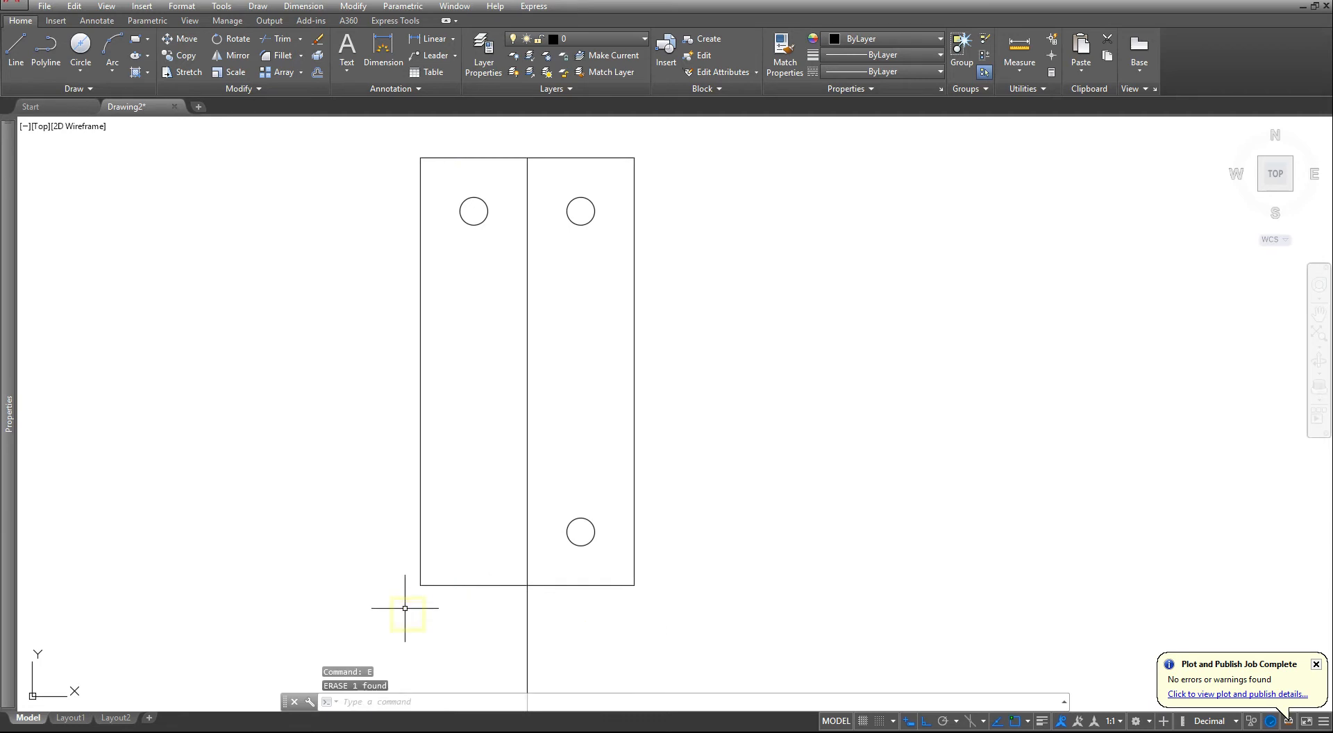
key("Escape")
key("Escape")
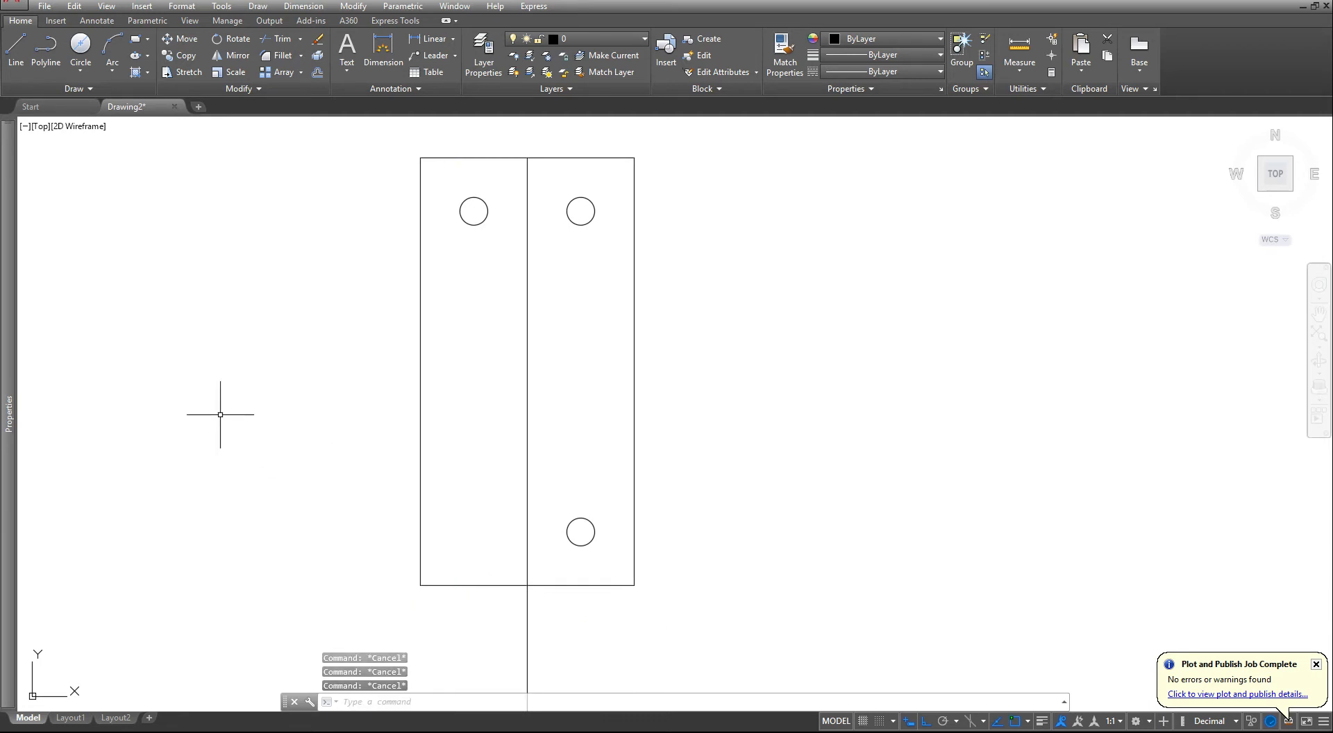
- Offset the front view's vertical centre line 5 units to each side
left_click(317, 73)
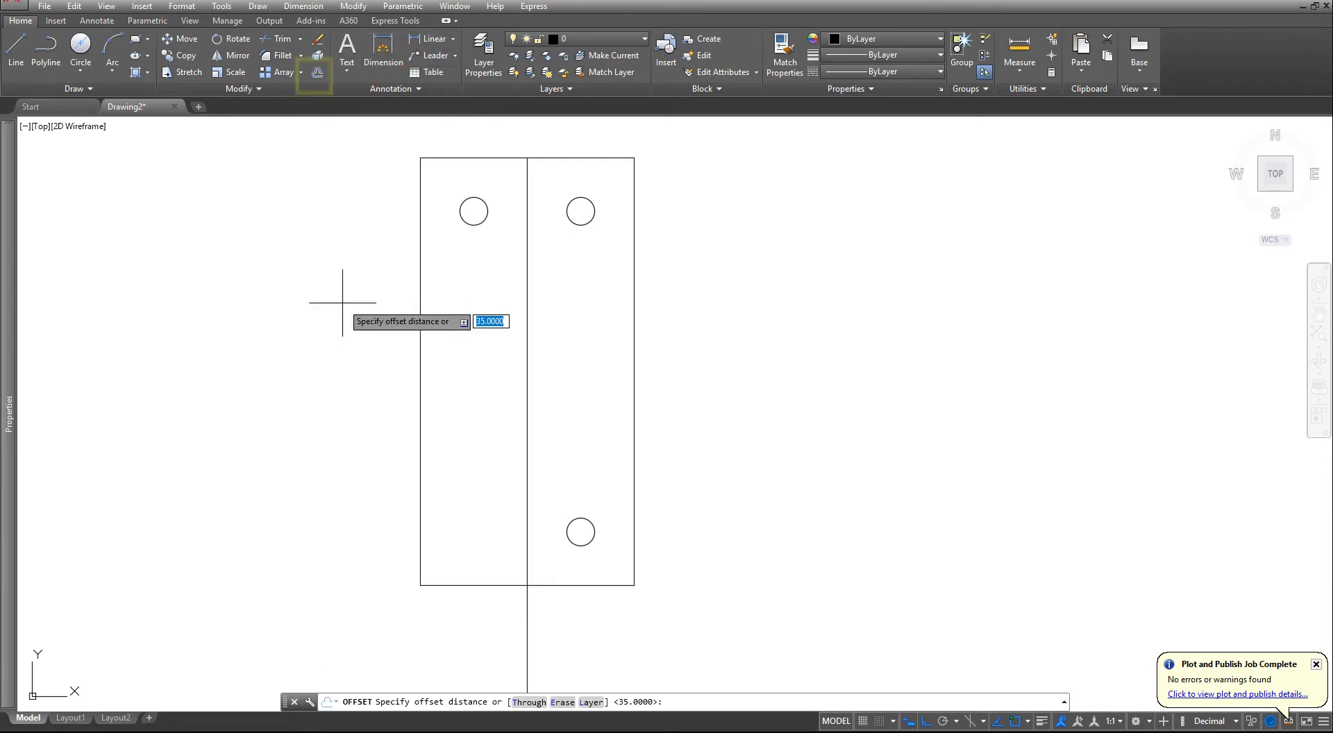
type("5")
key("Return")
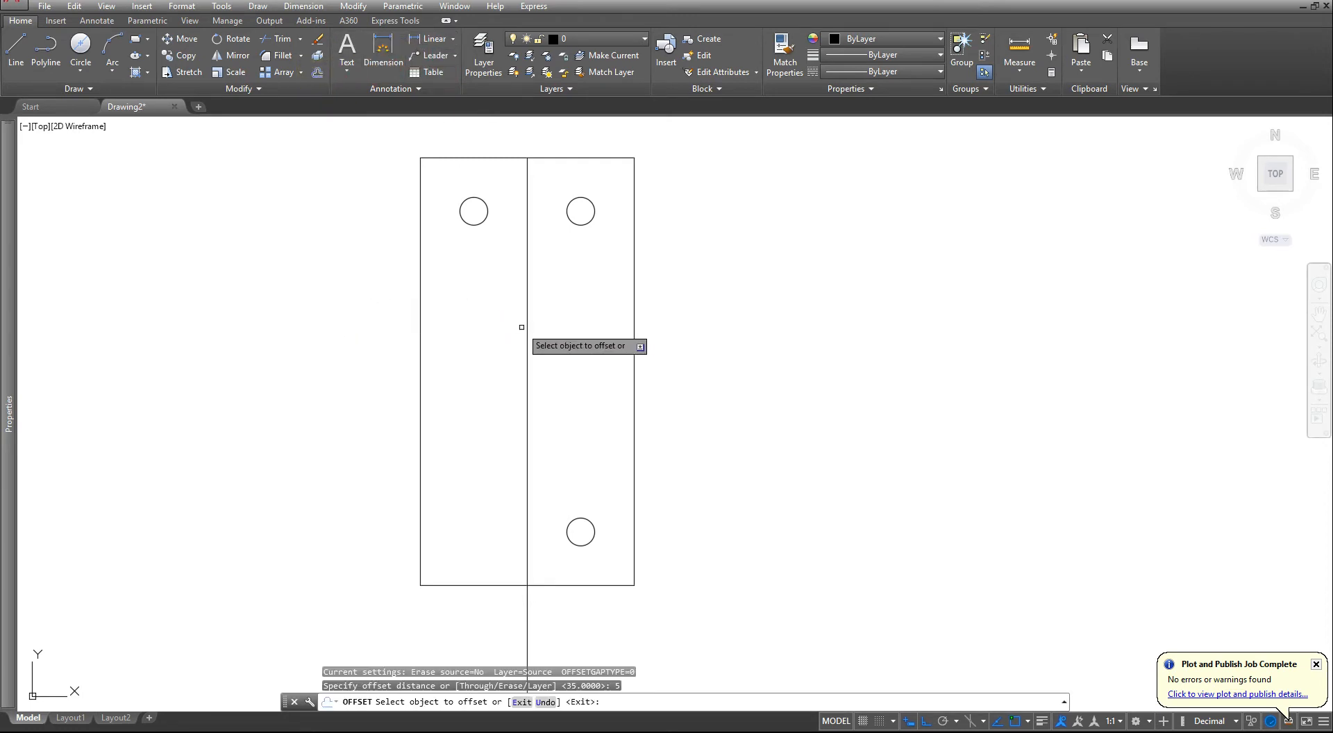
left_click(527, 328)
left_click(506, 327)
left_click(527, 323)
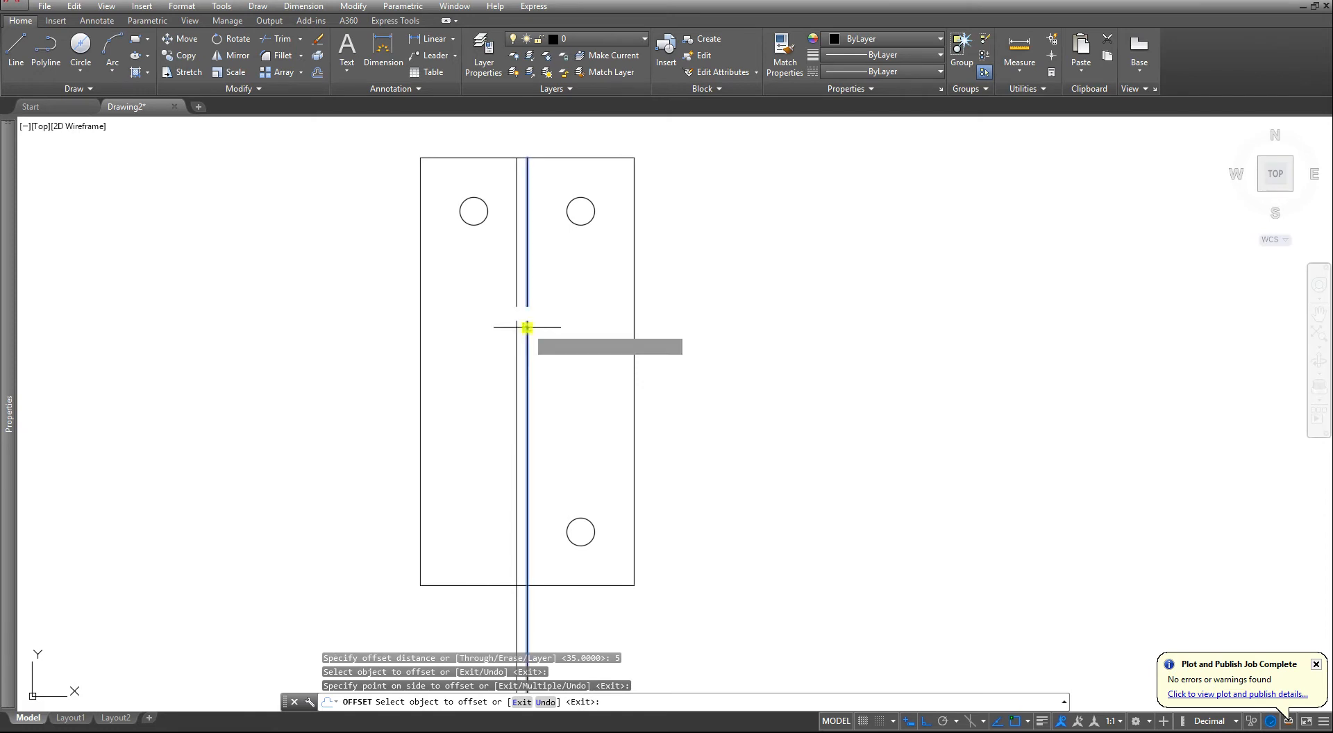
left_click(556, 336)
key("Escape")
key("Escape")
key("Escape")
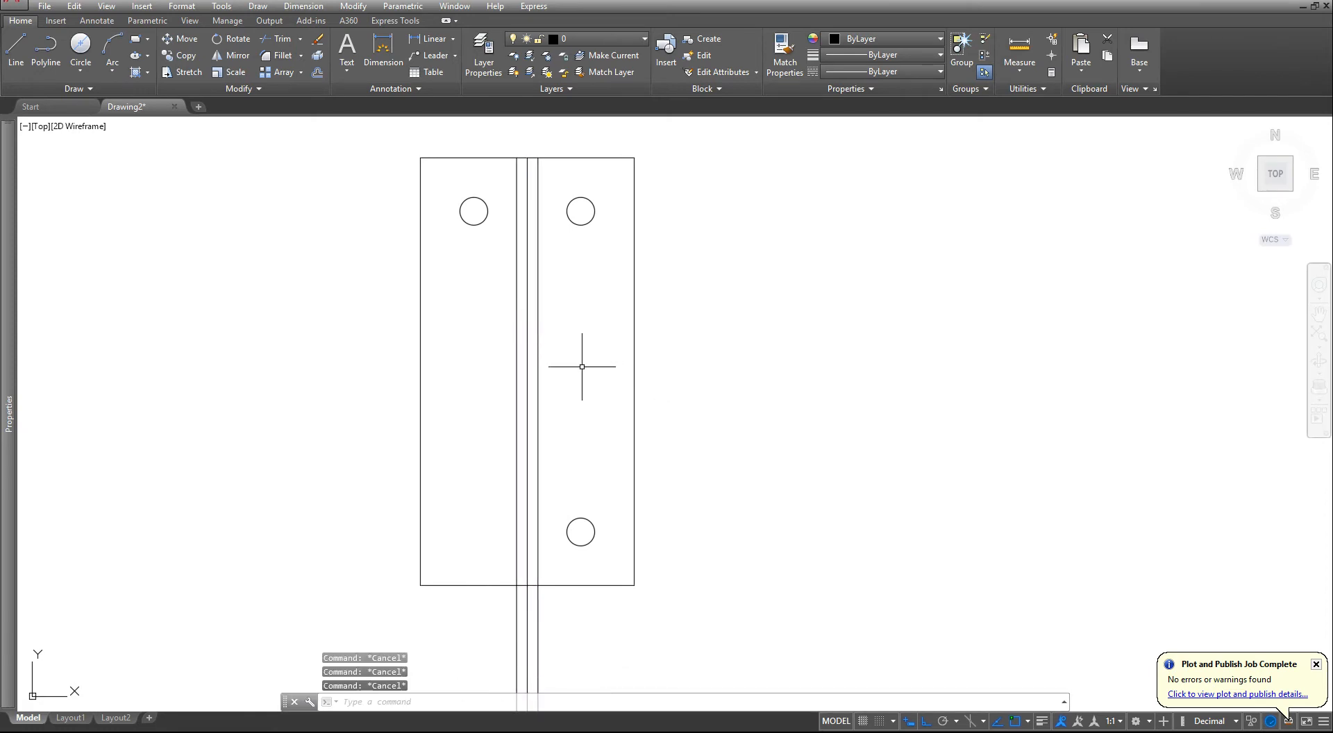
left_click(526, 355)
key("Escape")
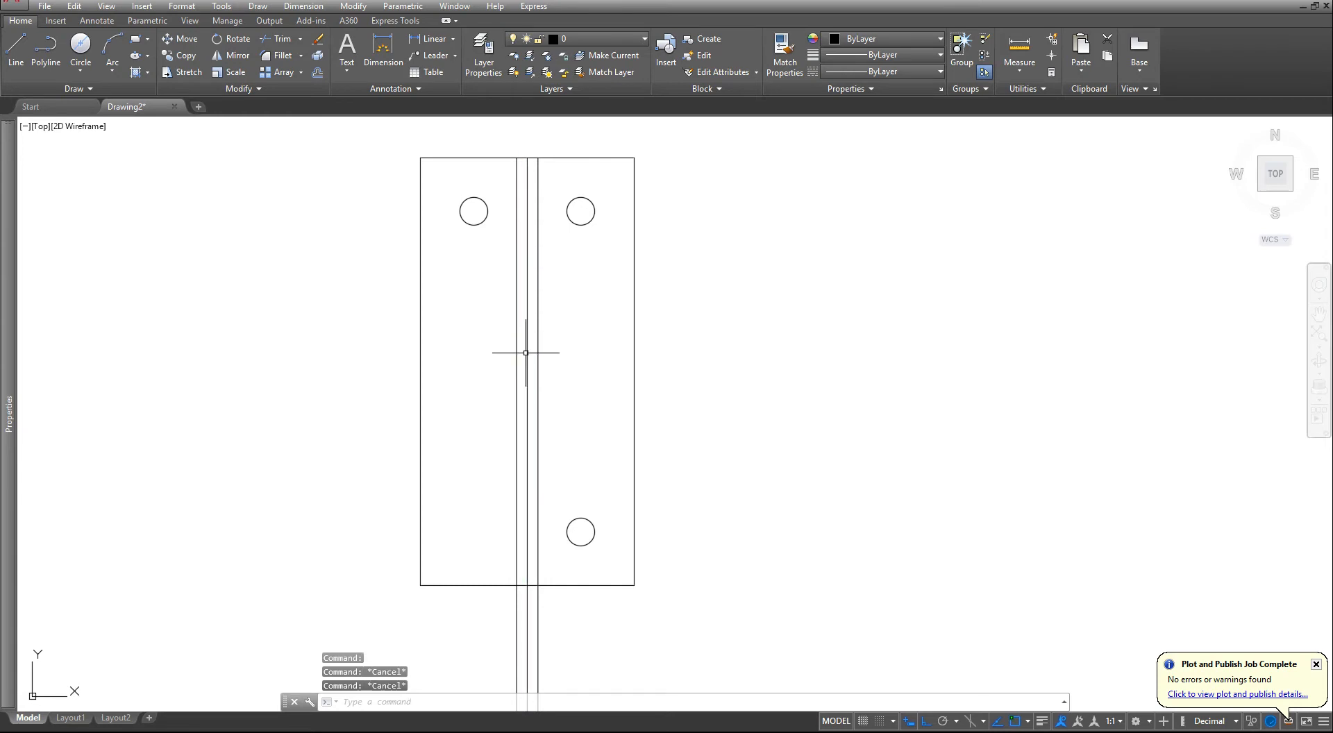
- Offset the left inner line 30 units to the right and the right inner line 30 units to the left
left_click(319, 73)
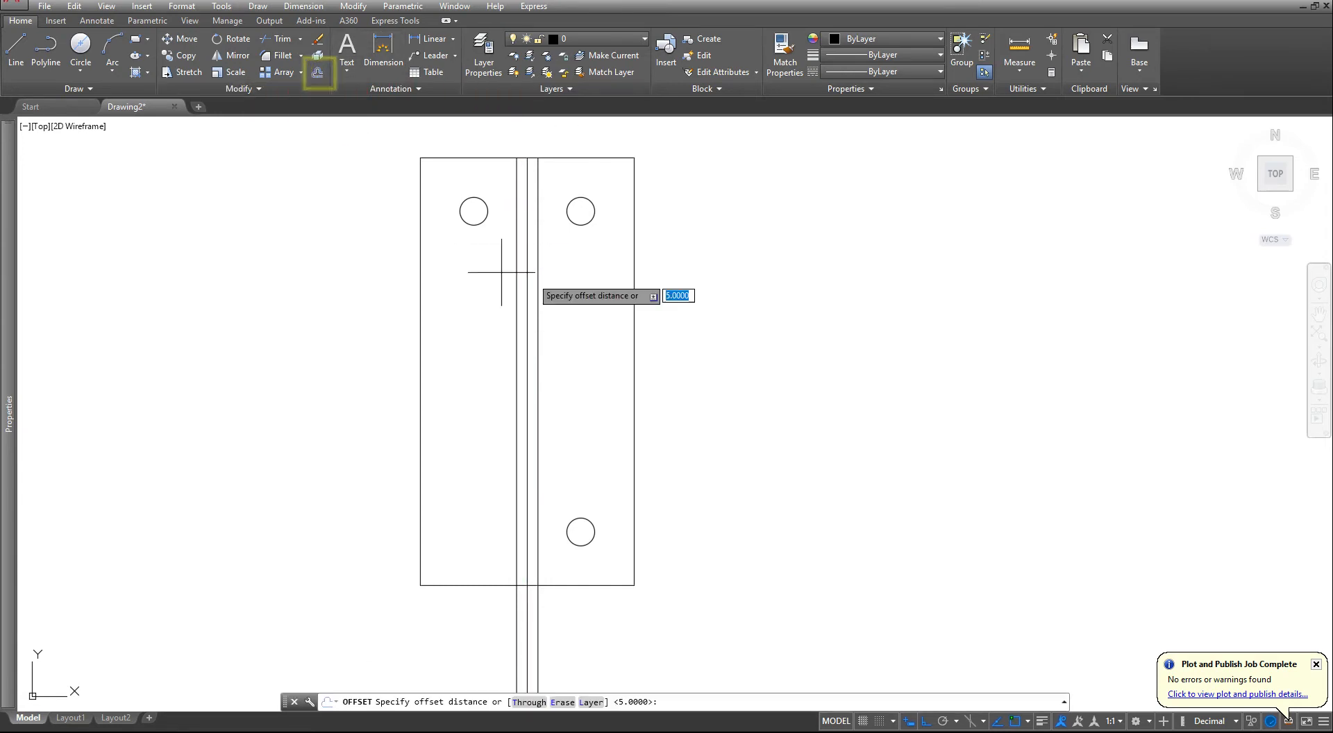
type("30")
key("Return")
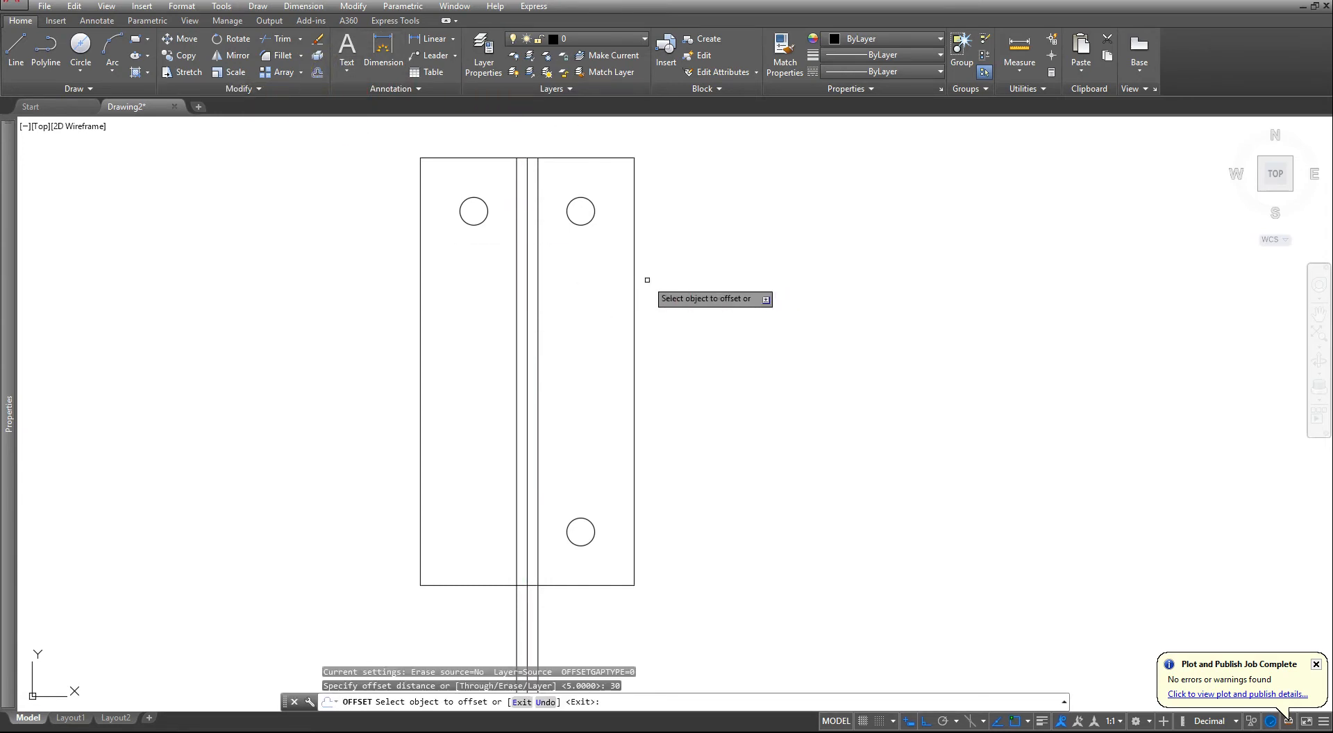
left_click(516, 353)
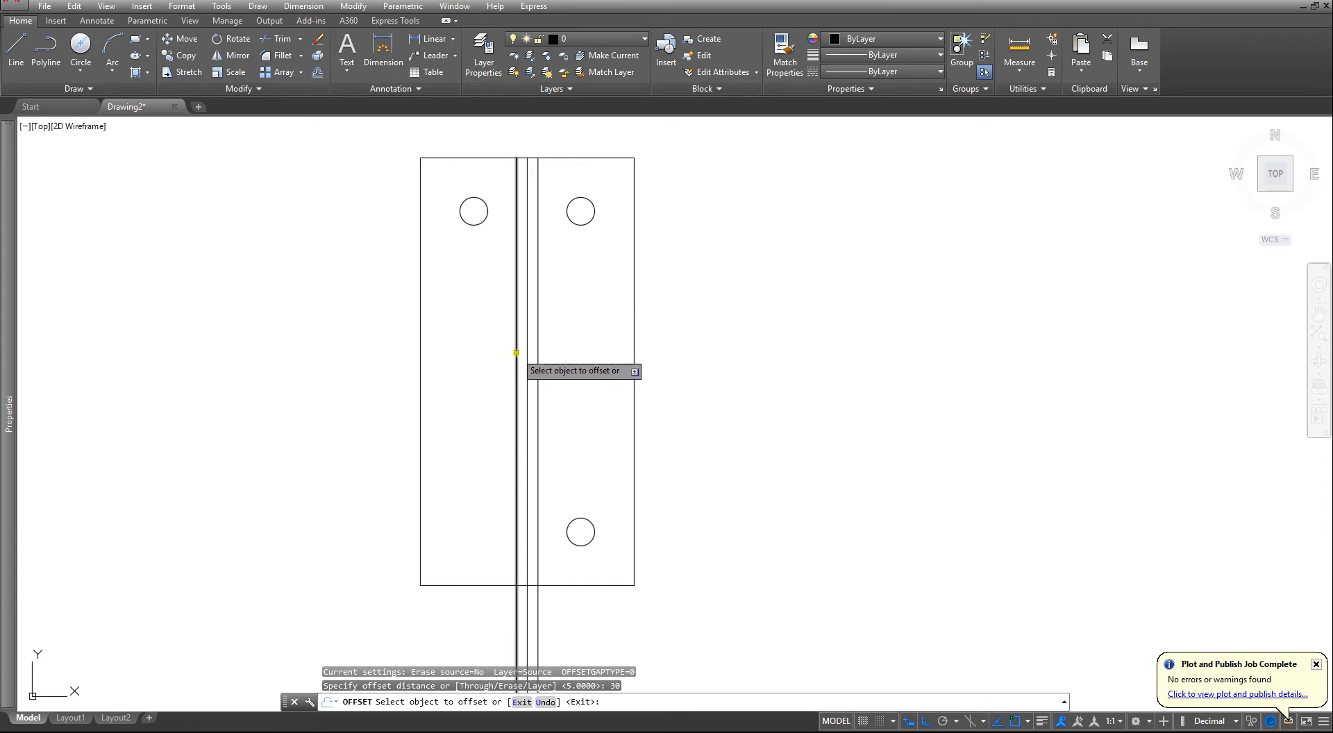
left_click(967, 377)
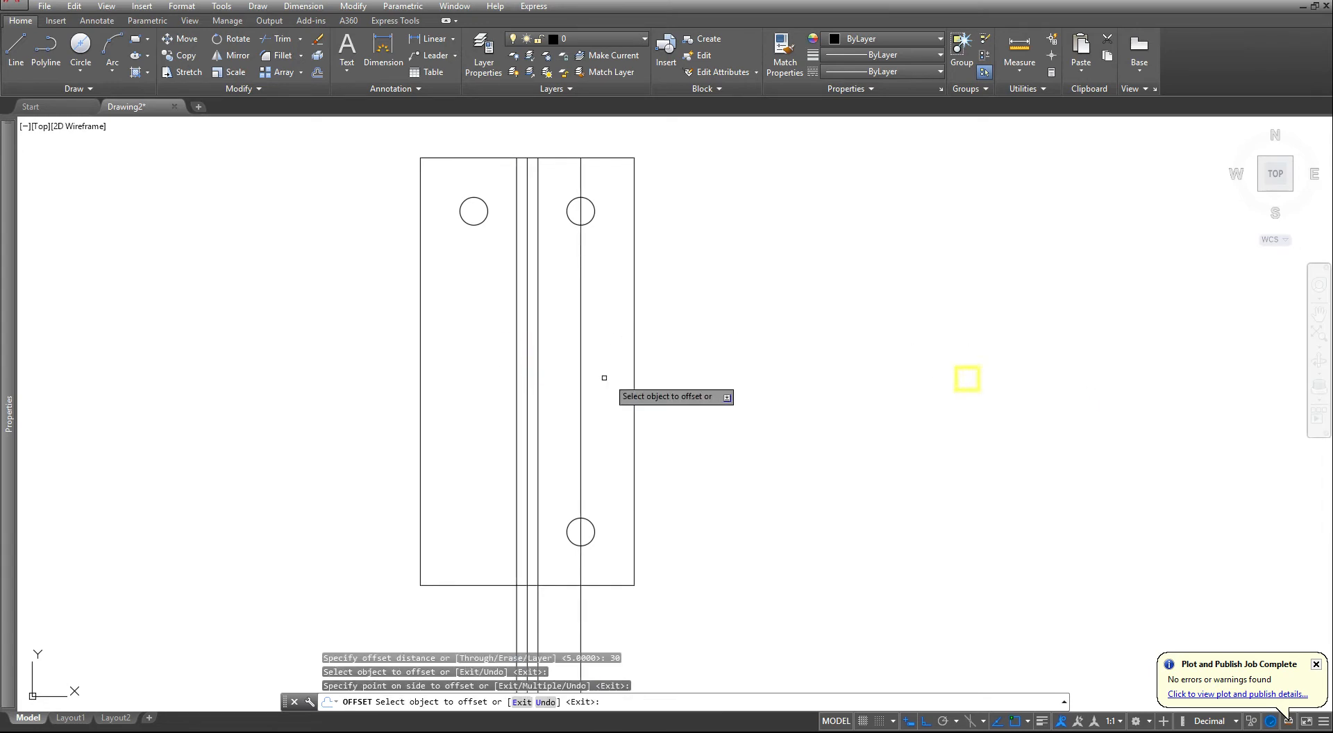
left_click(538, 386)
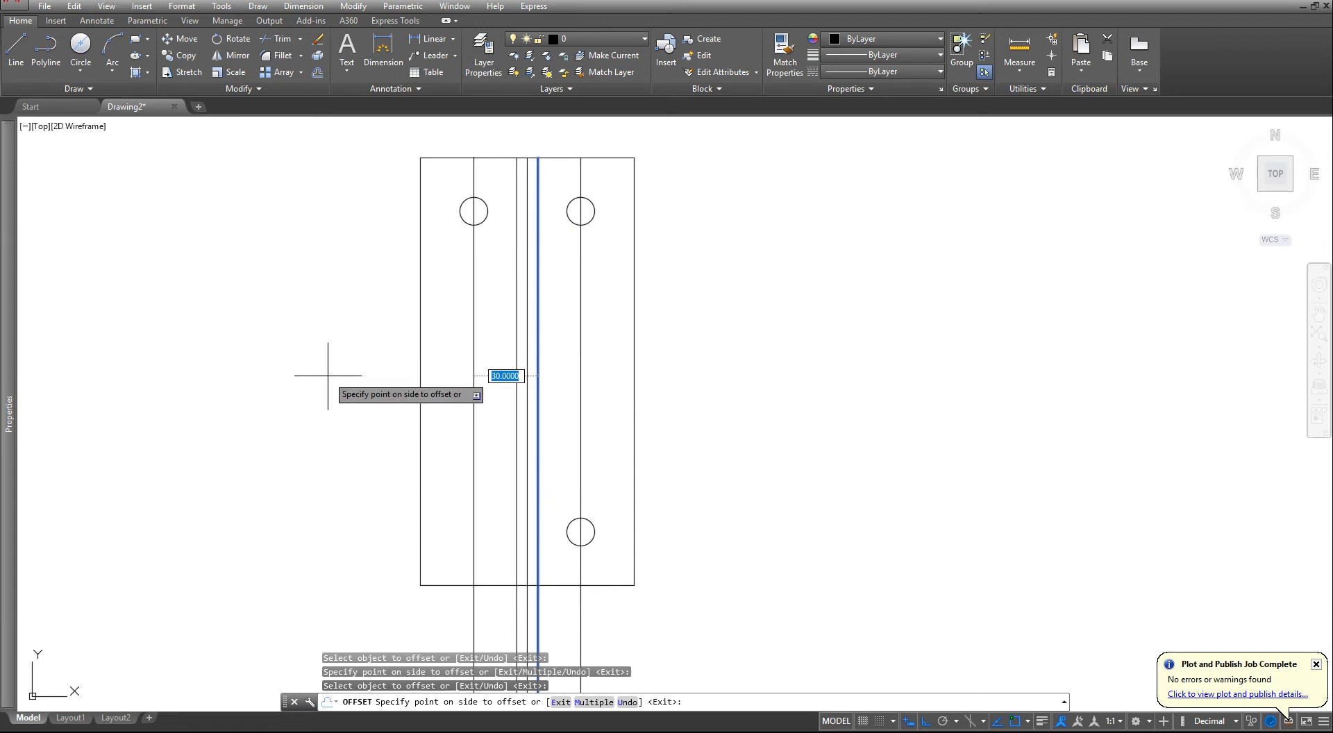
left_click(326, 377)
key("Escape")
key("Escape")
key("Escape")
- Draw the horizontal plate's front-view rectangle, aligned with the upright plate's side edges and the horizontal plate's top and bottom in the side view
scroll(327, 376, "down", 3)
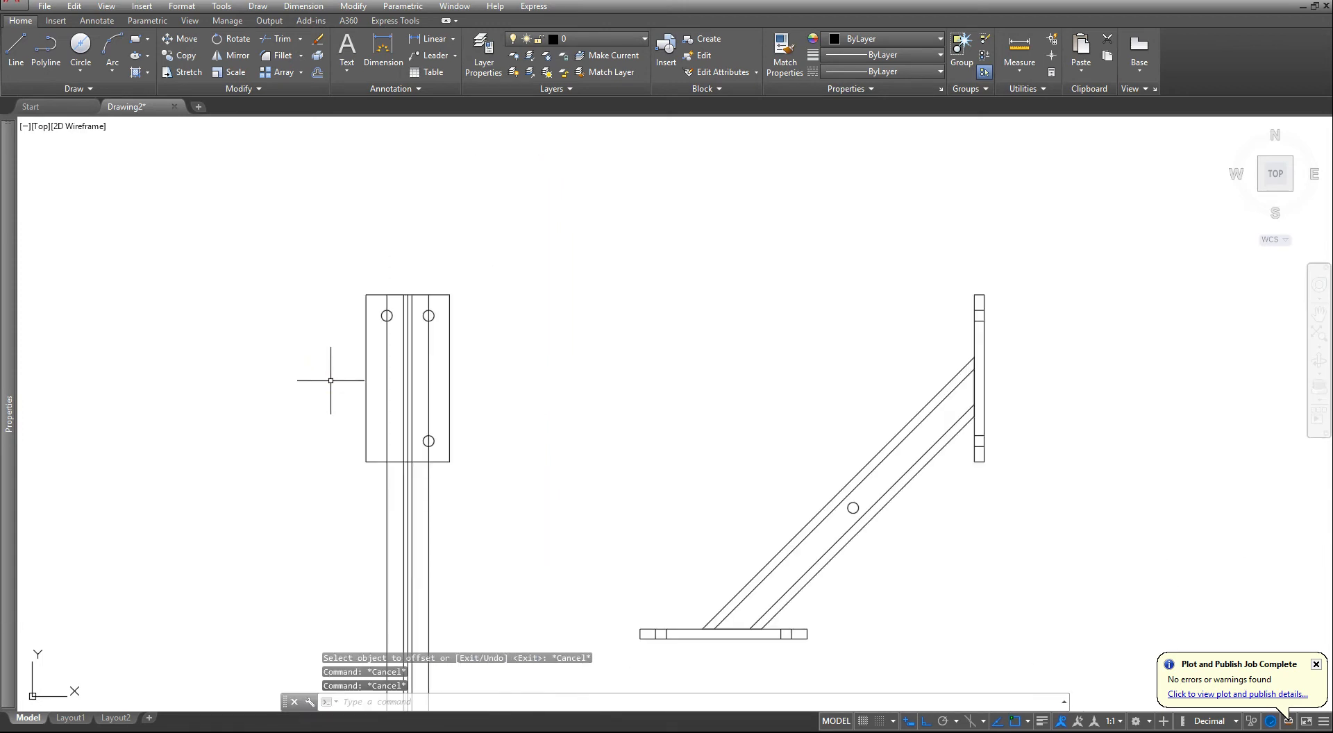
scroll(416, 392, "up", 2)
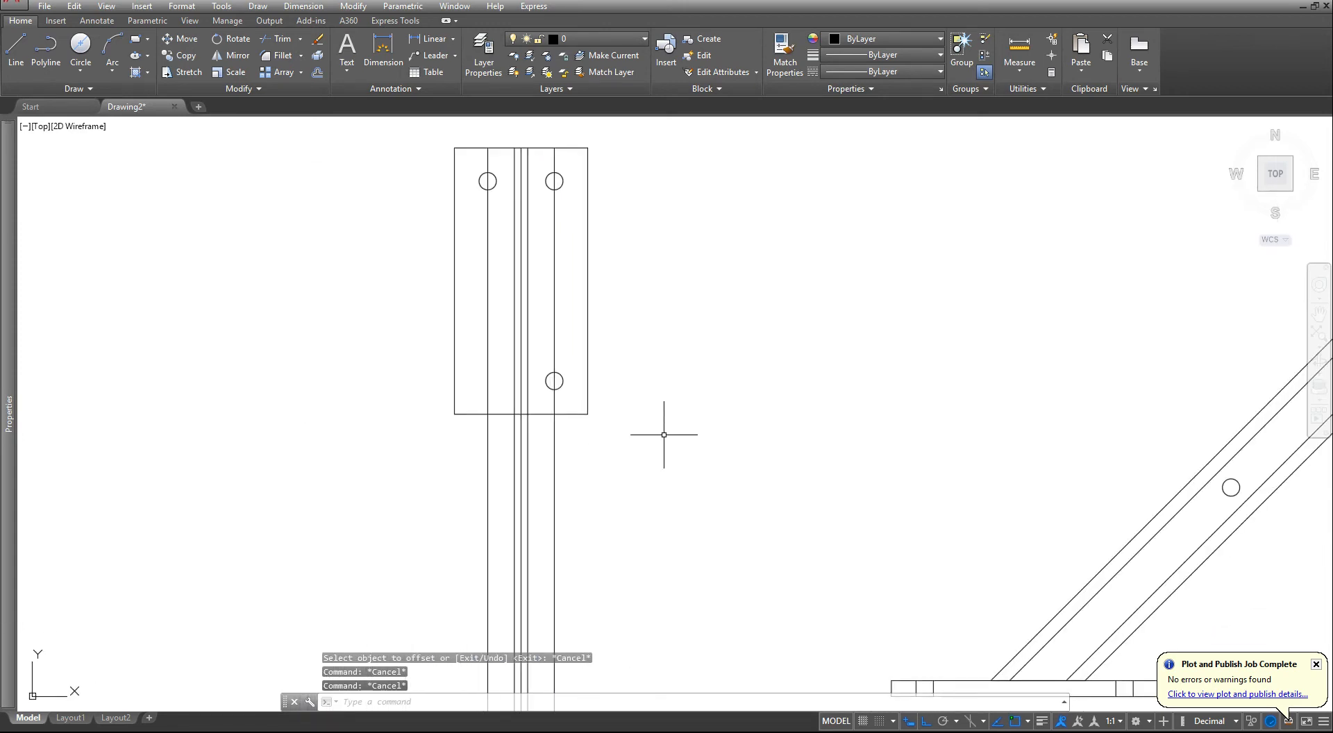
middle_click_drag(598, 494, 615, 384)
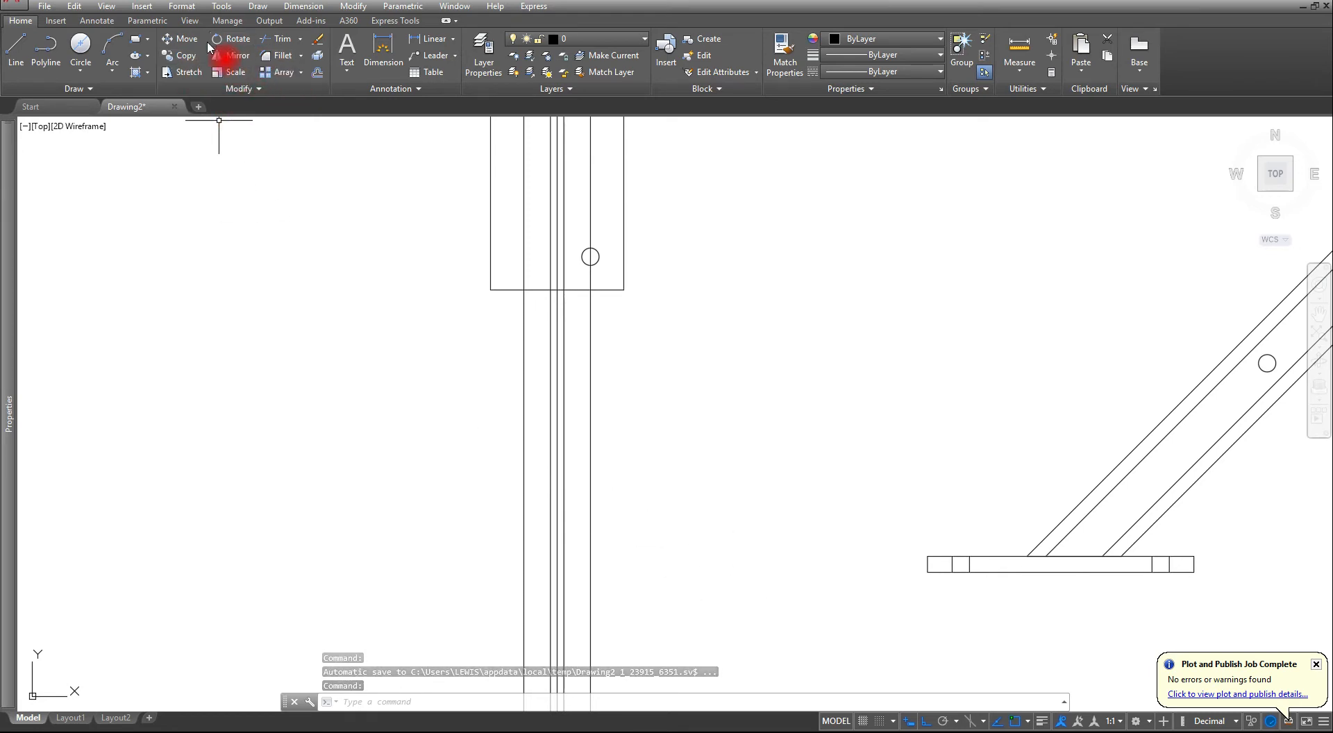
left_click(135, 38)
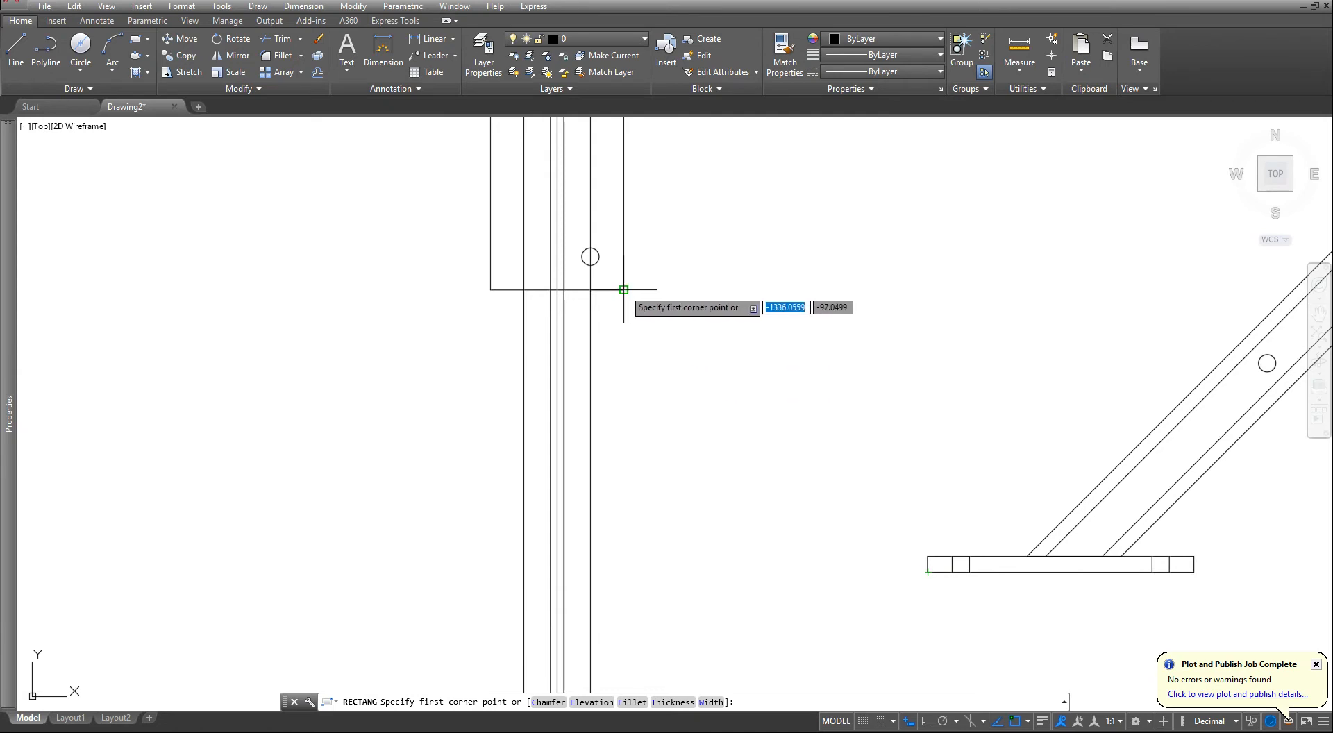
left_click(623, 572)
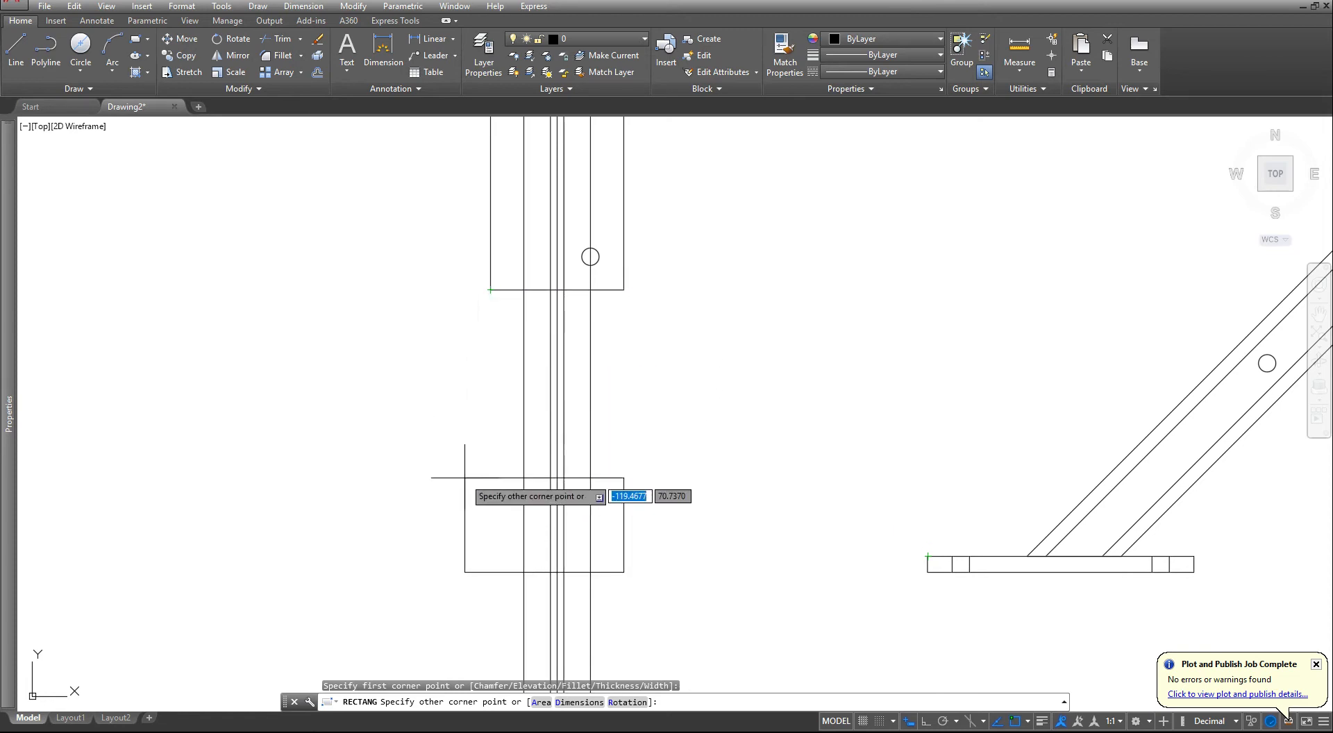
left_click(491, 553)
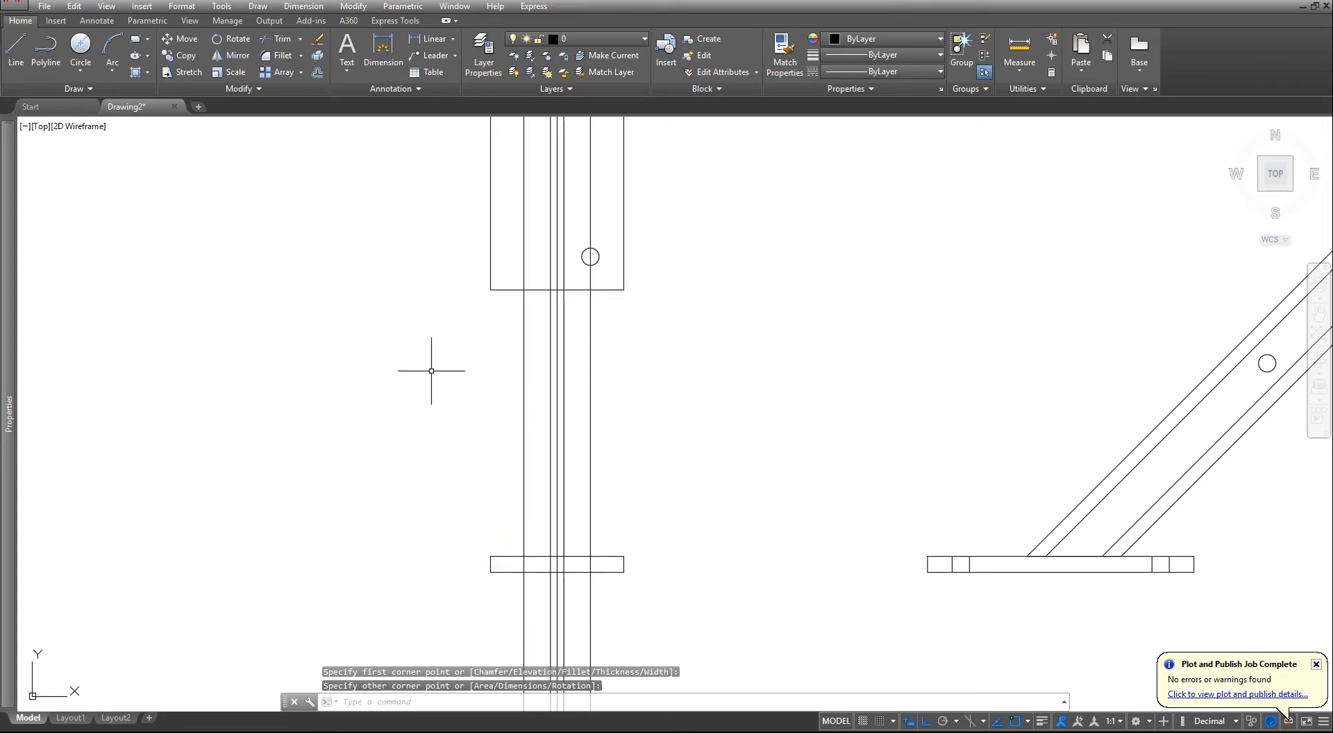
- Trim the five vertical lines below and inside the horizontal plate's rectangle, using the rectangle as the cutting edge
middle_click_drag(558, 488, 606, 392)
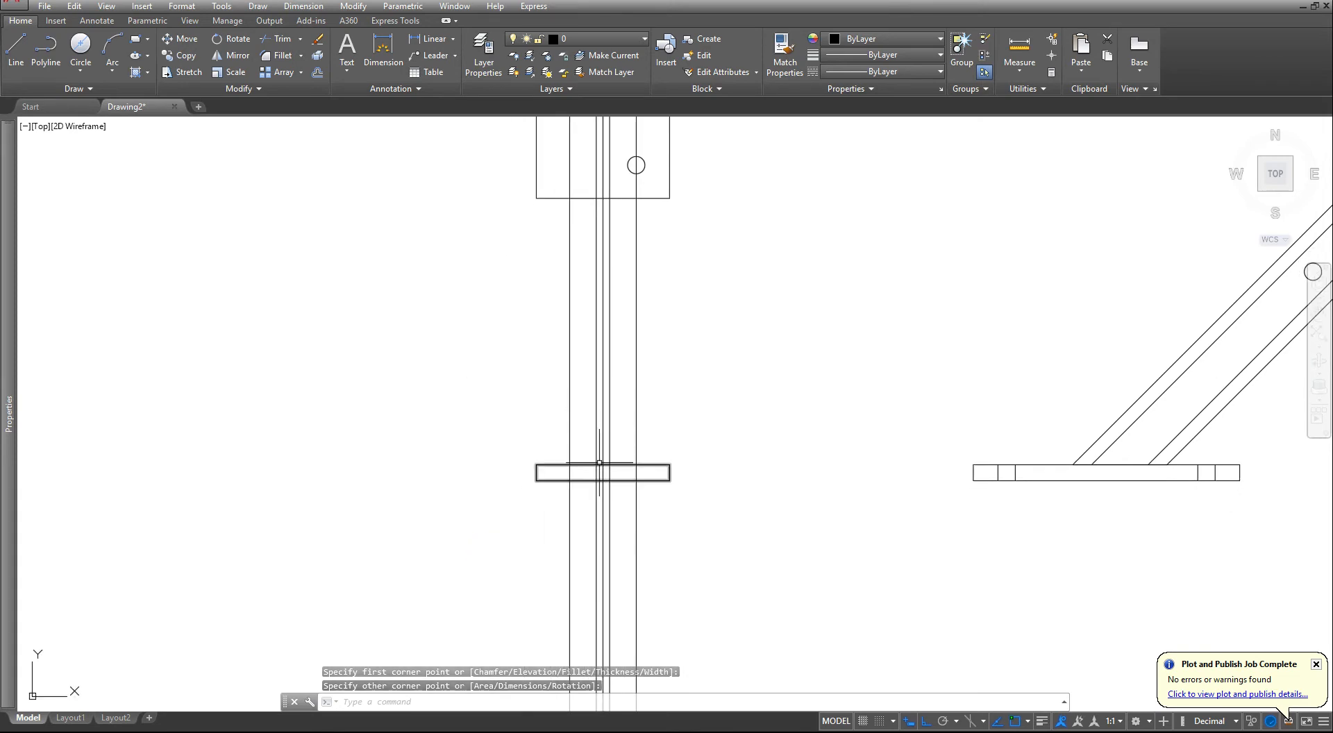
scroll(600, 440, "up", 2)
type("tr")
key("Return")
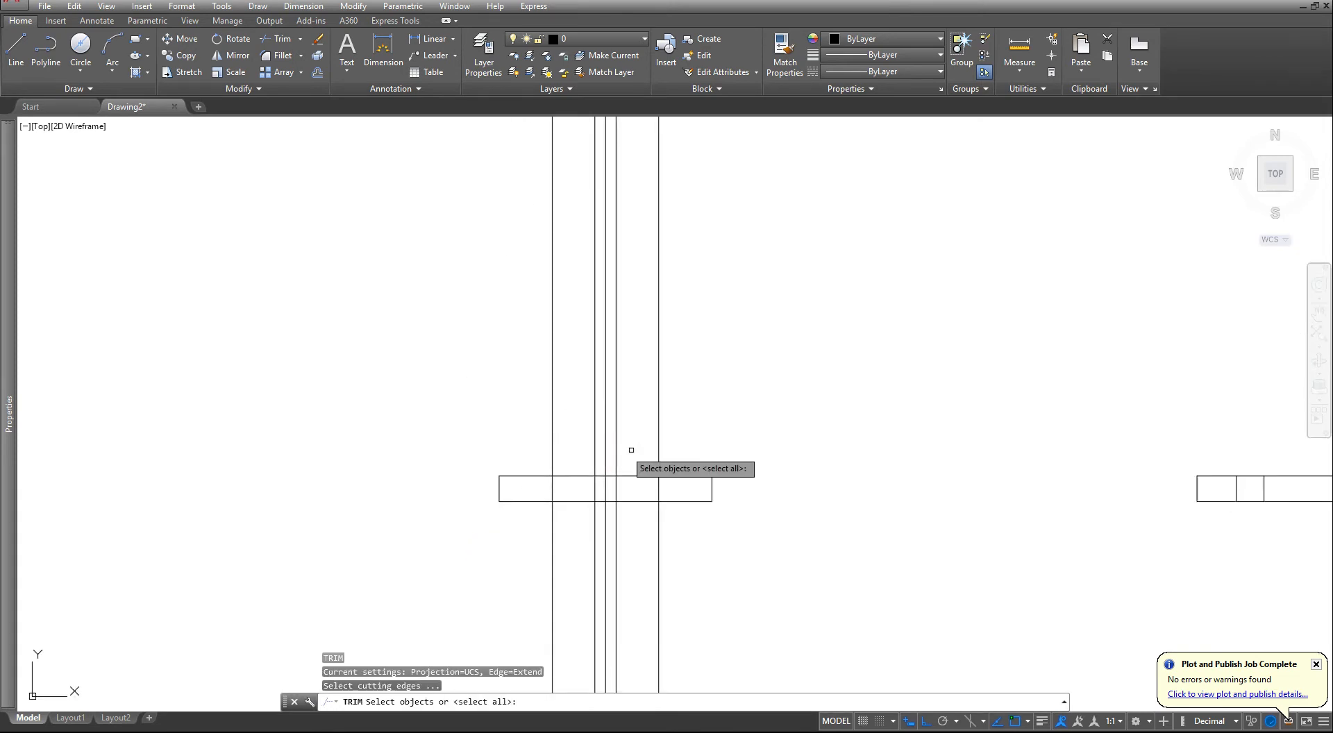
left_click(663, 480)
key("Return")
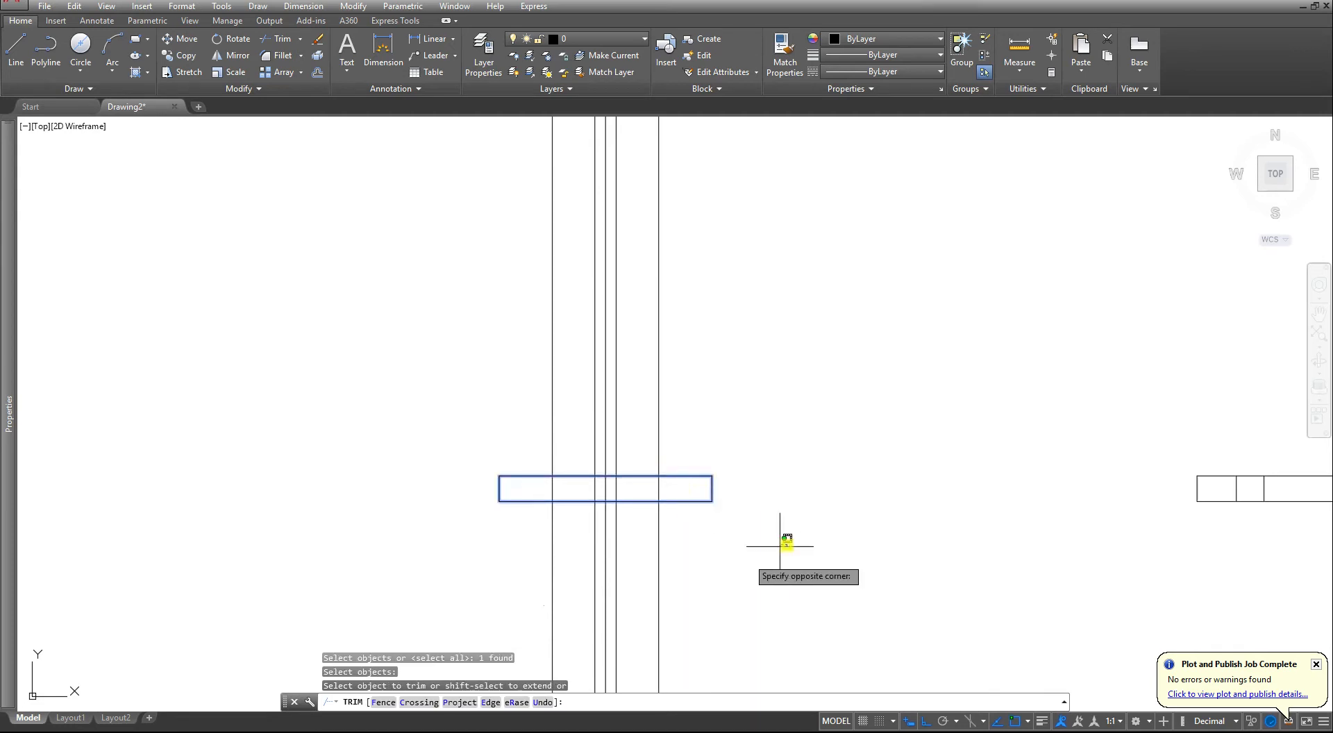
left_click(786, 545)
left_click(434, 618)
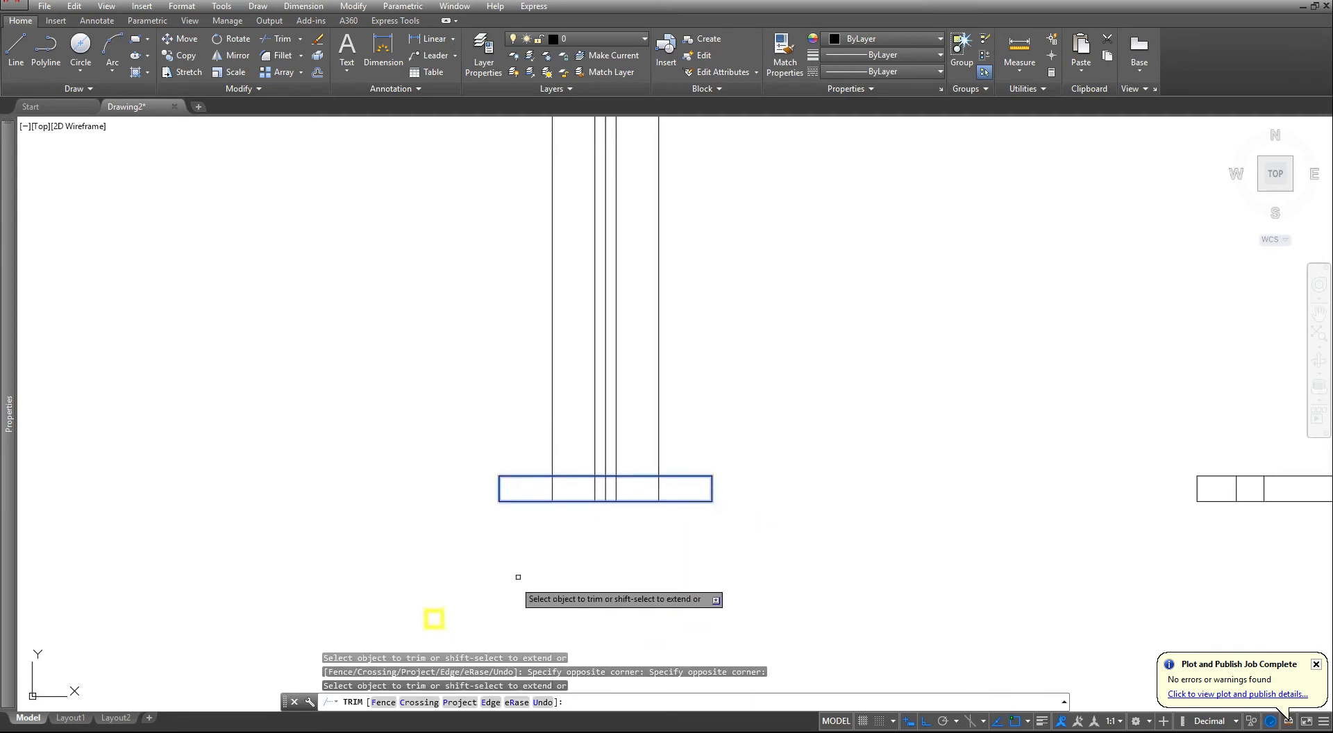
left_click(676, 489)
left_click(519, 493)
key("Escape")
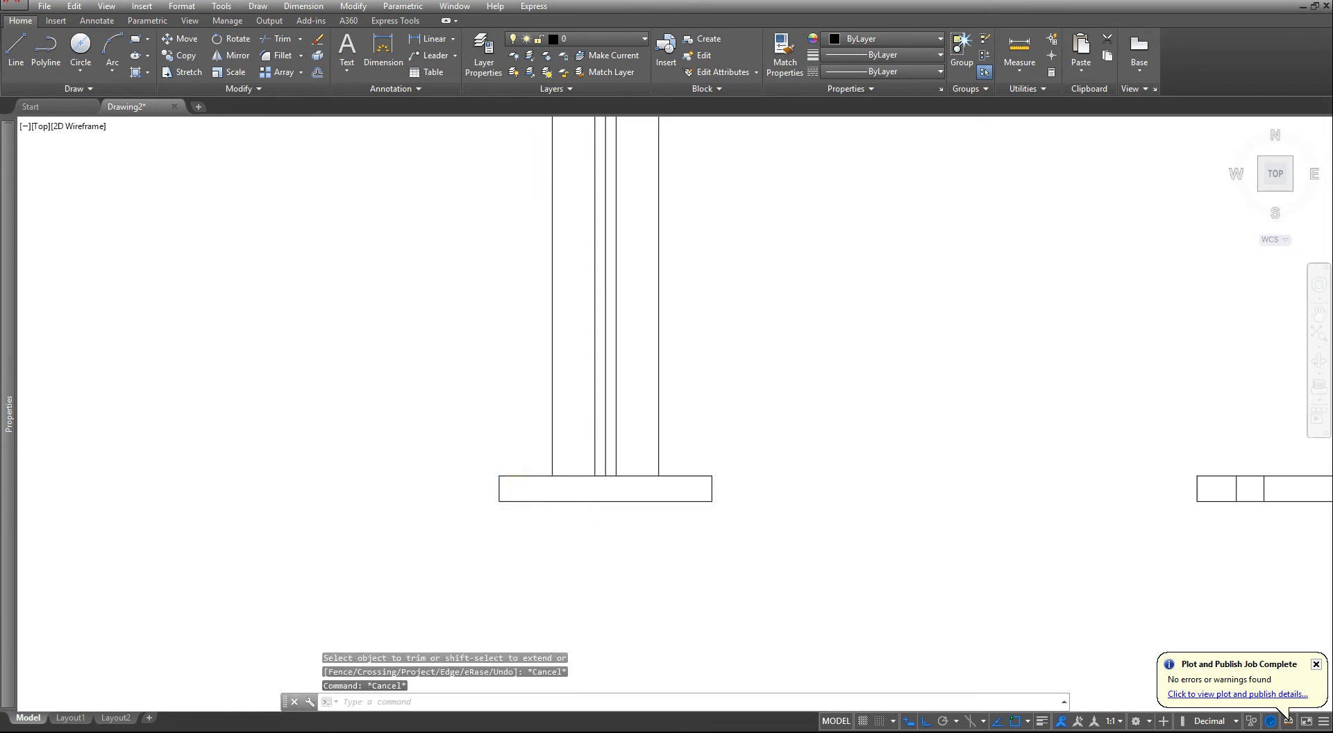
- Delete the vertical centre line between the two inner lines of the front view
scroll(623, 475, "down", 2)
middle_click_drag(493, 430, 479, 485)
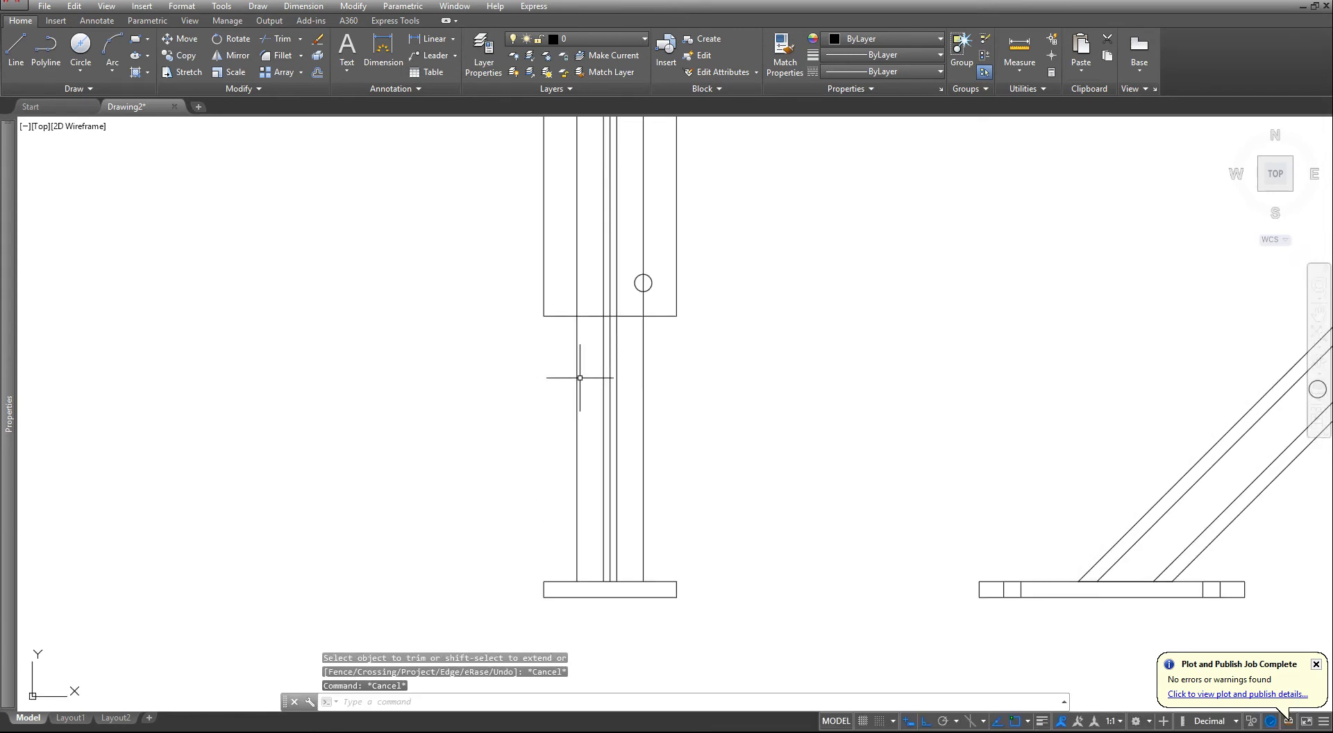
left_click(609, 400)
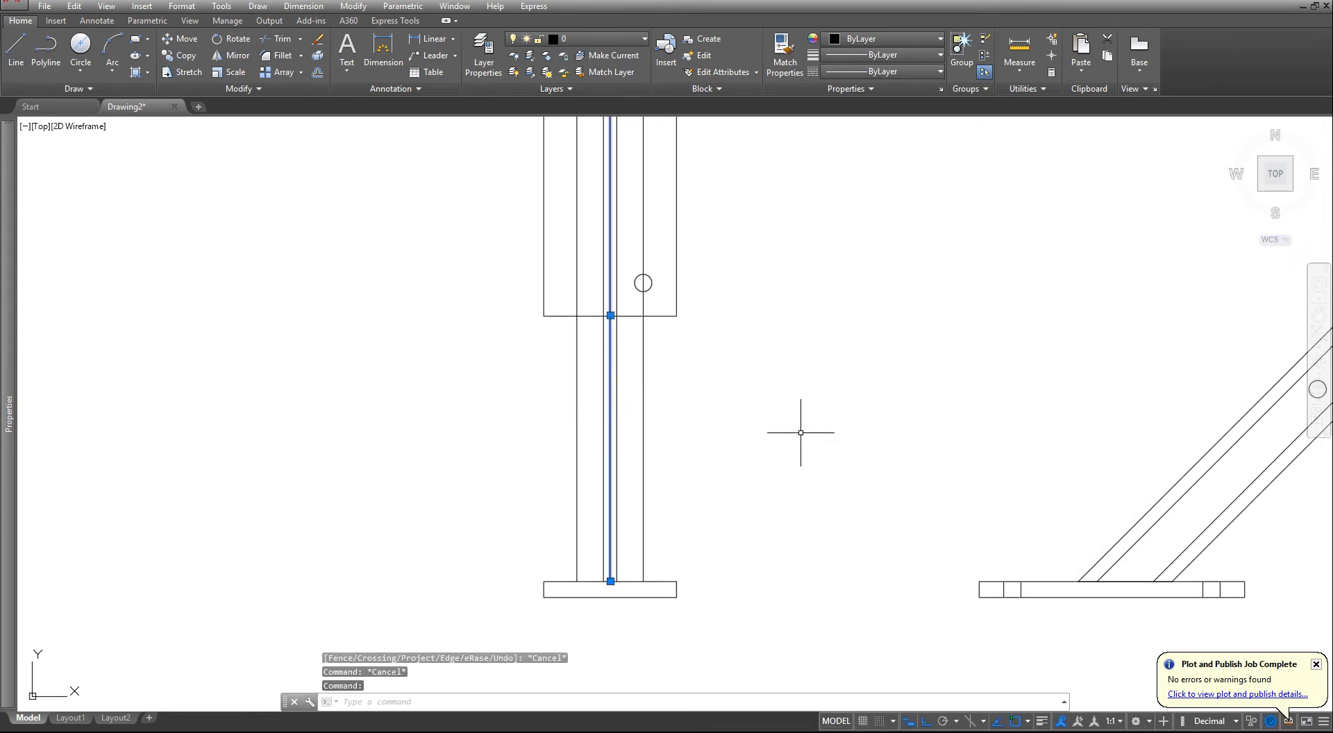
scroll(662, 422, "down", 2)
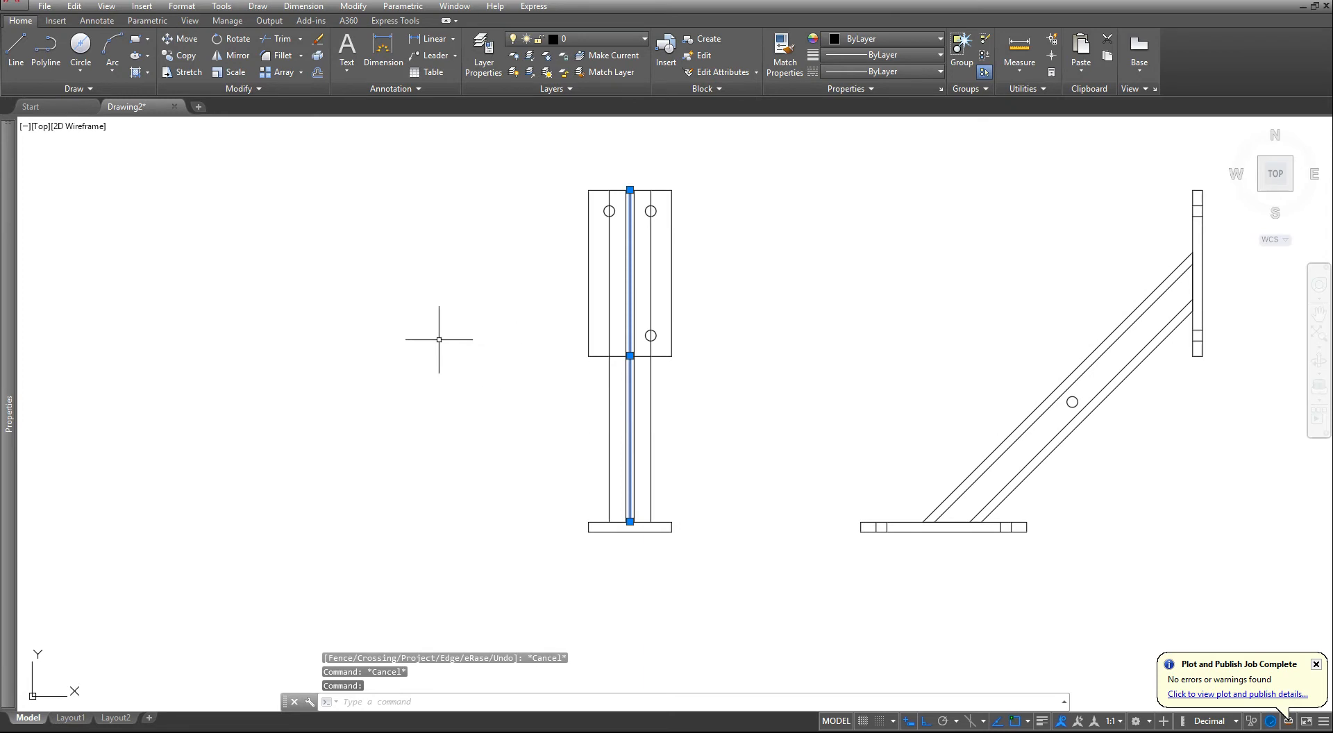
scroll(438, 339, "up", 2)
key("Delete")
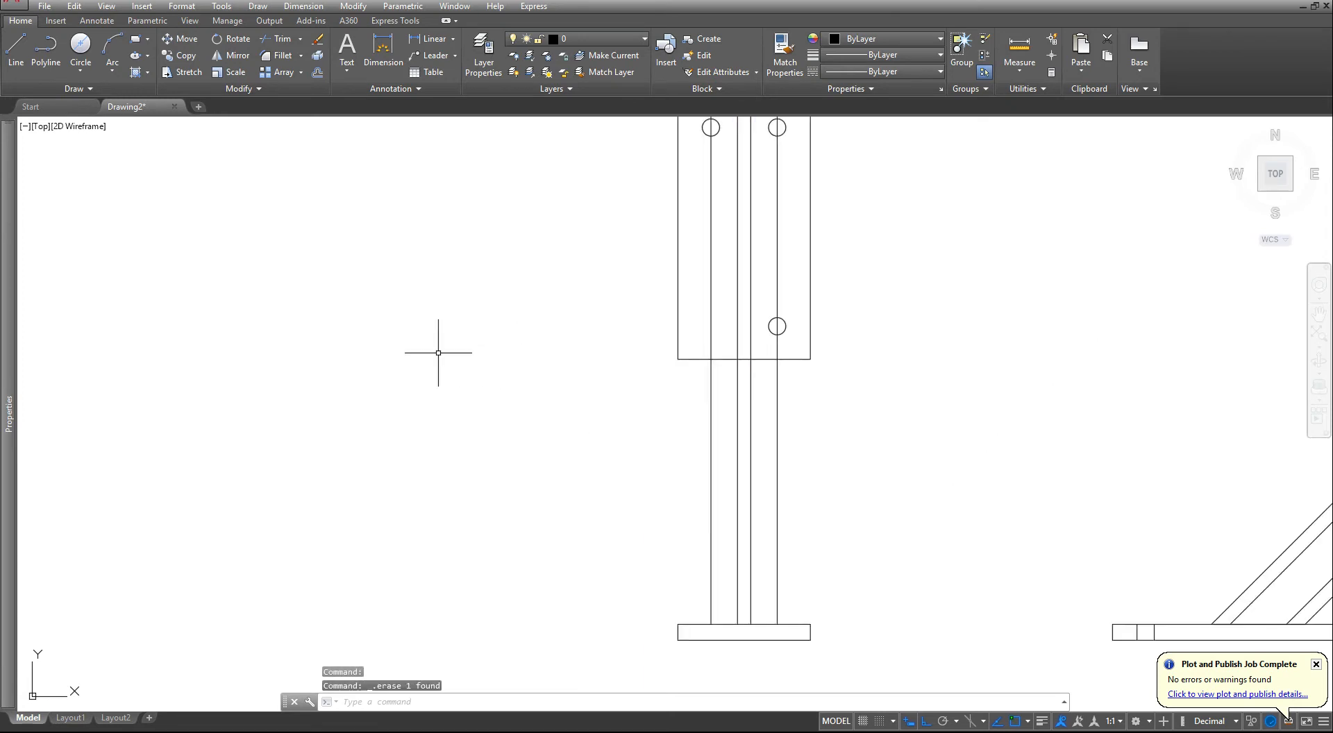
- Draw four horizontal construction lines through the points where the inclined bar's four edges meet the upright plate in the side view
scroll(530, 395, "down", 2)
middle_click_drag(602, 366, 586, 428)
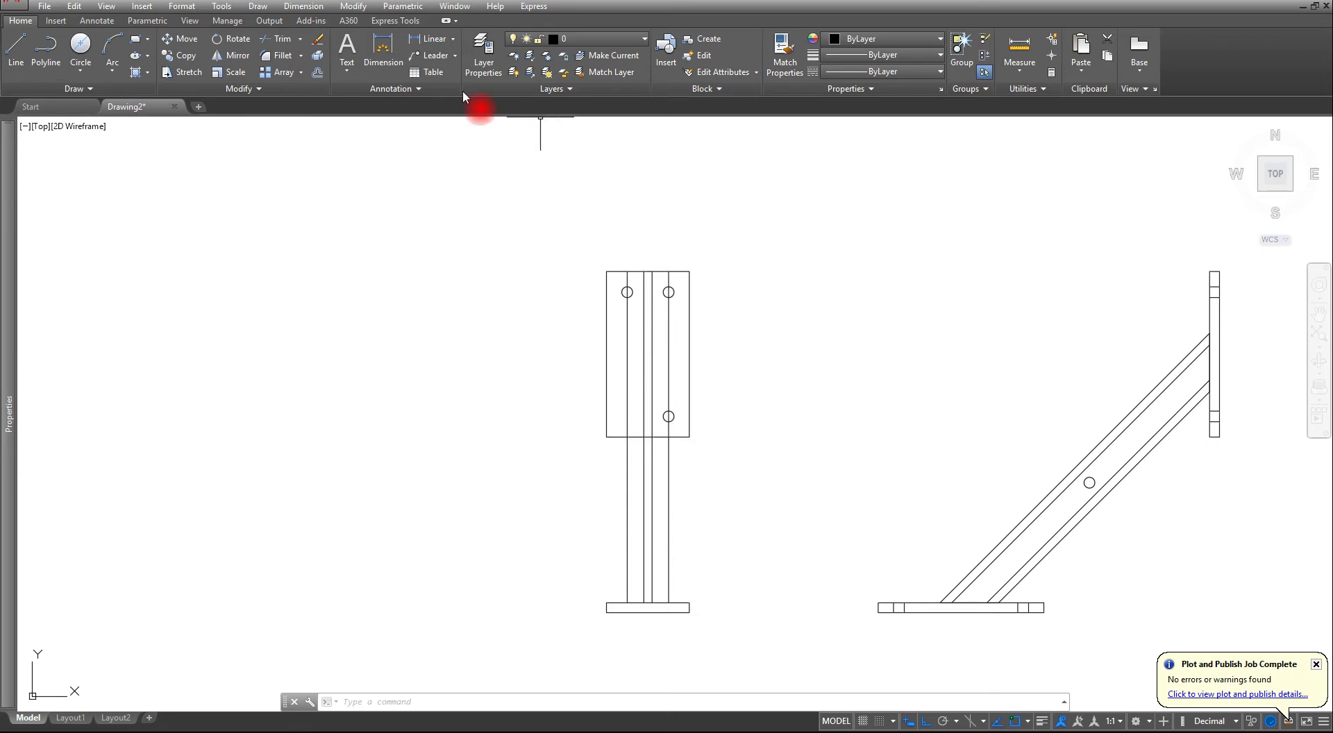
left_click(102, 91)
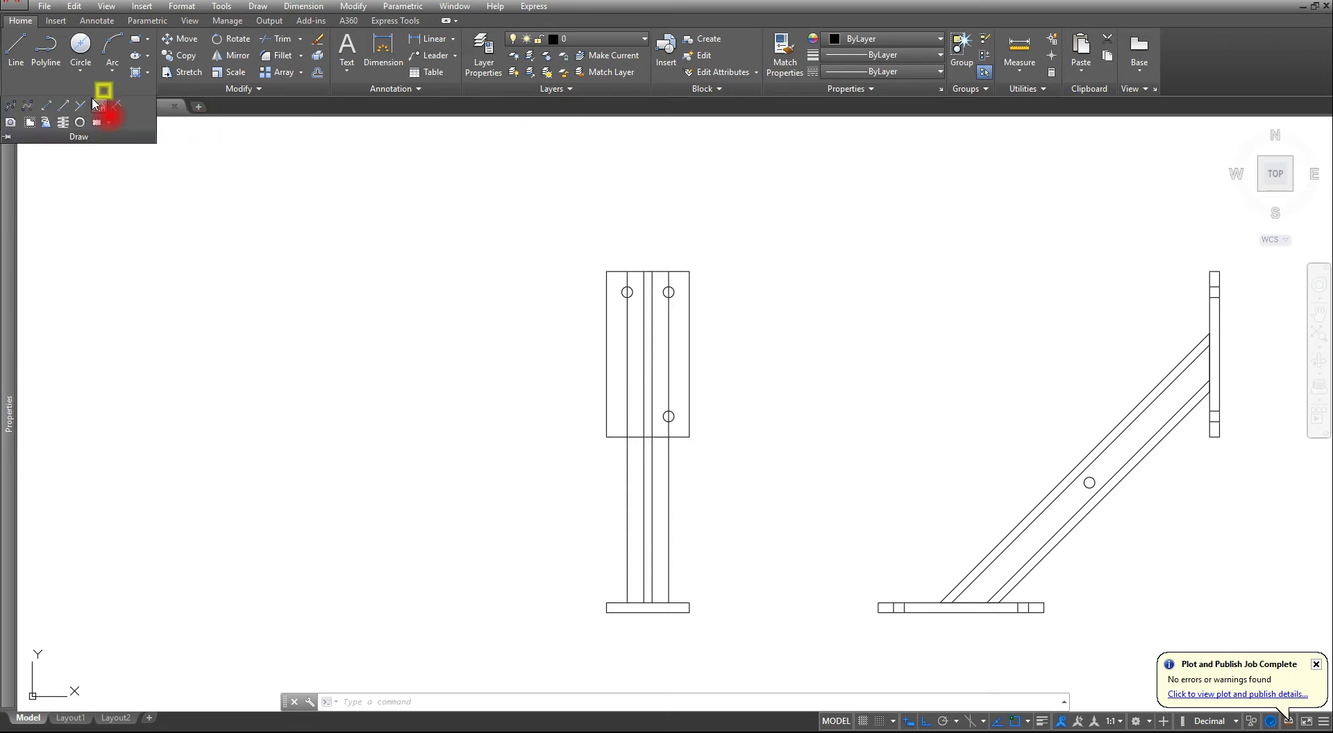
left_click(59, 111)
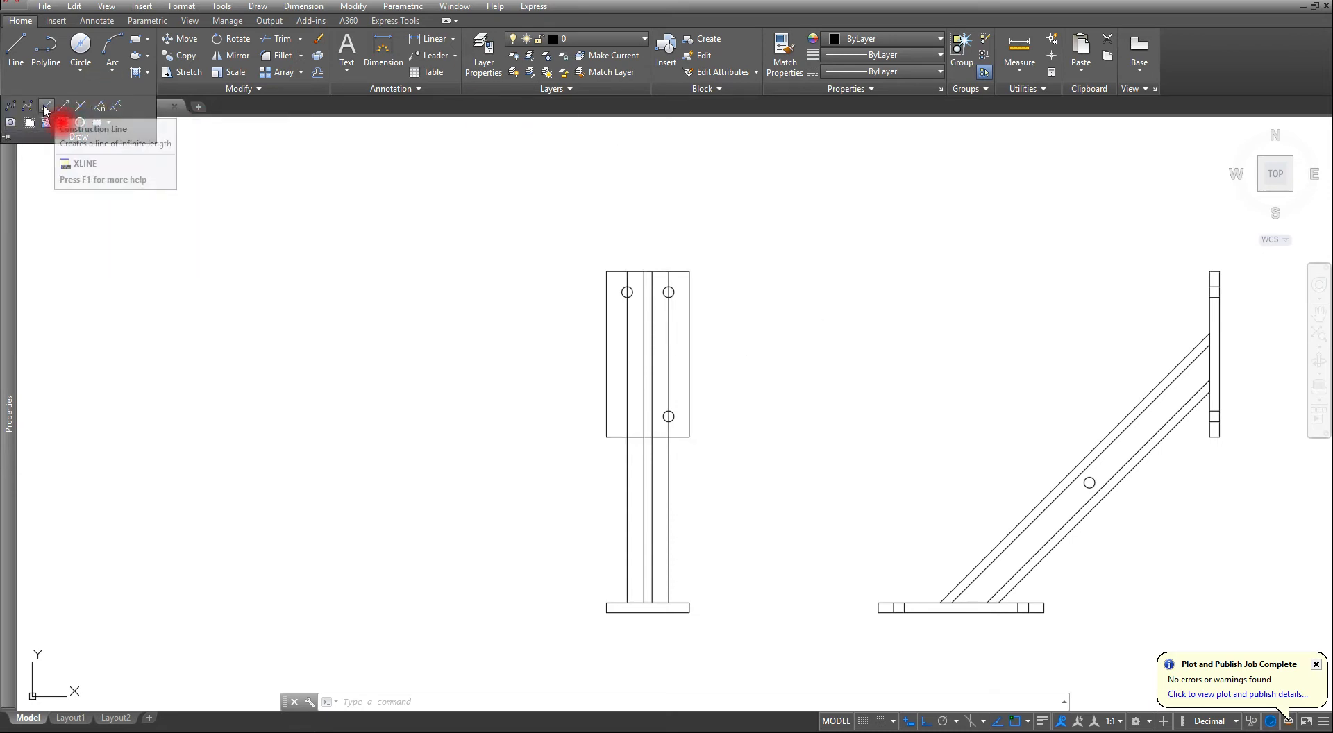
middle_click_drag(979, 368, 707, 368)
scroll(778, 355, "up", 1)
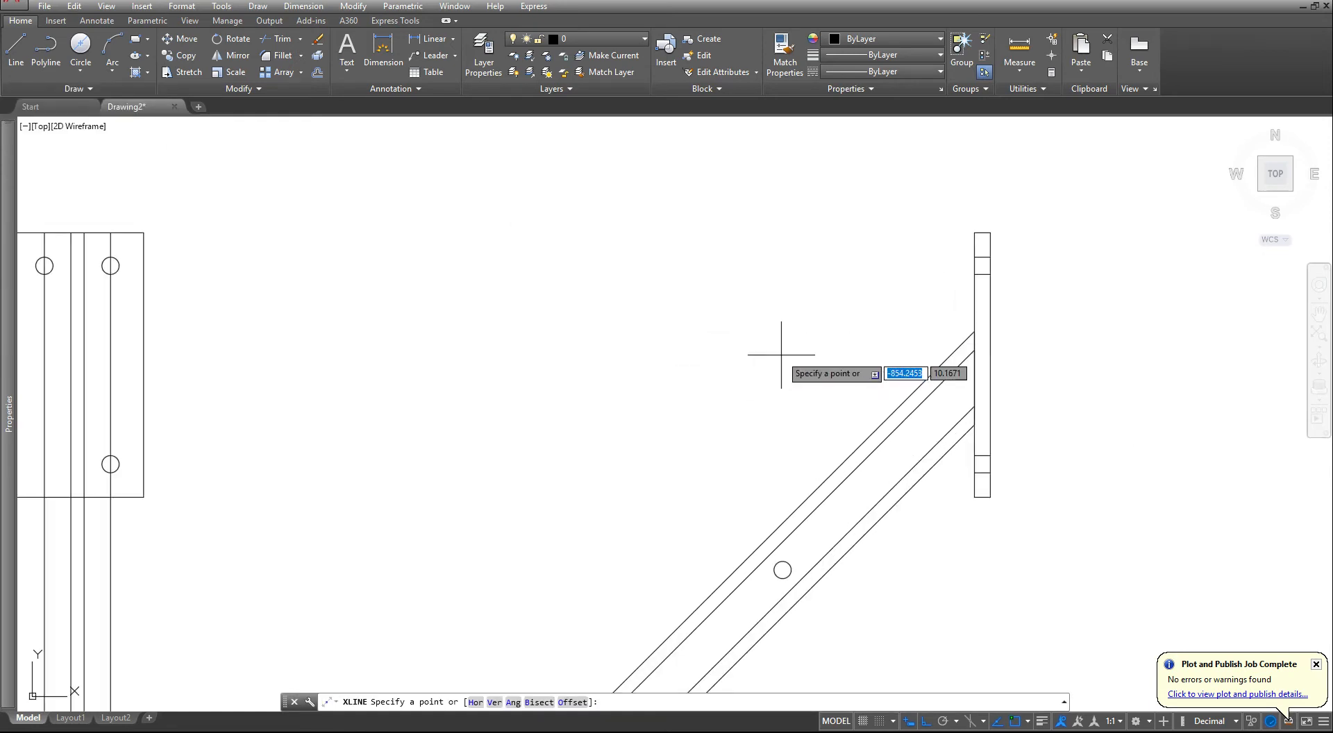
scroll(916, 352, "up", 1)
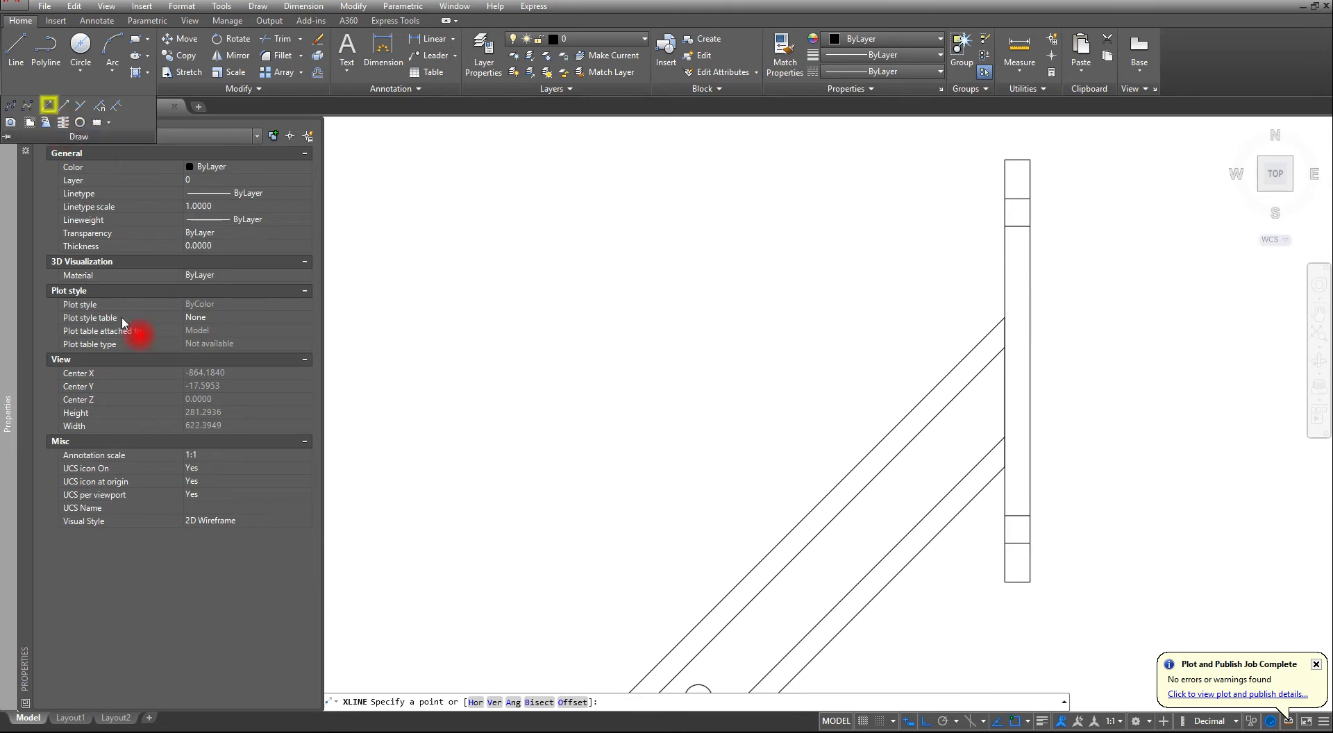
left_click(475, 702)
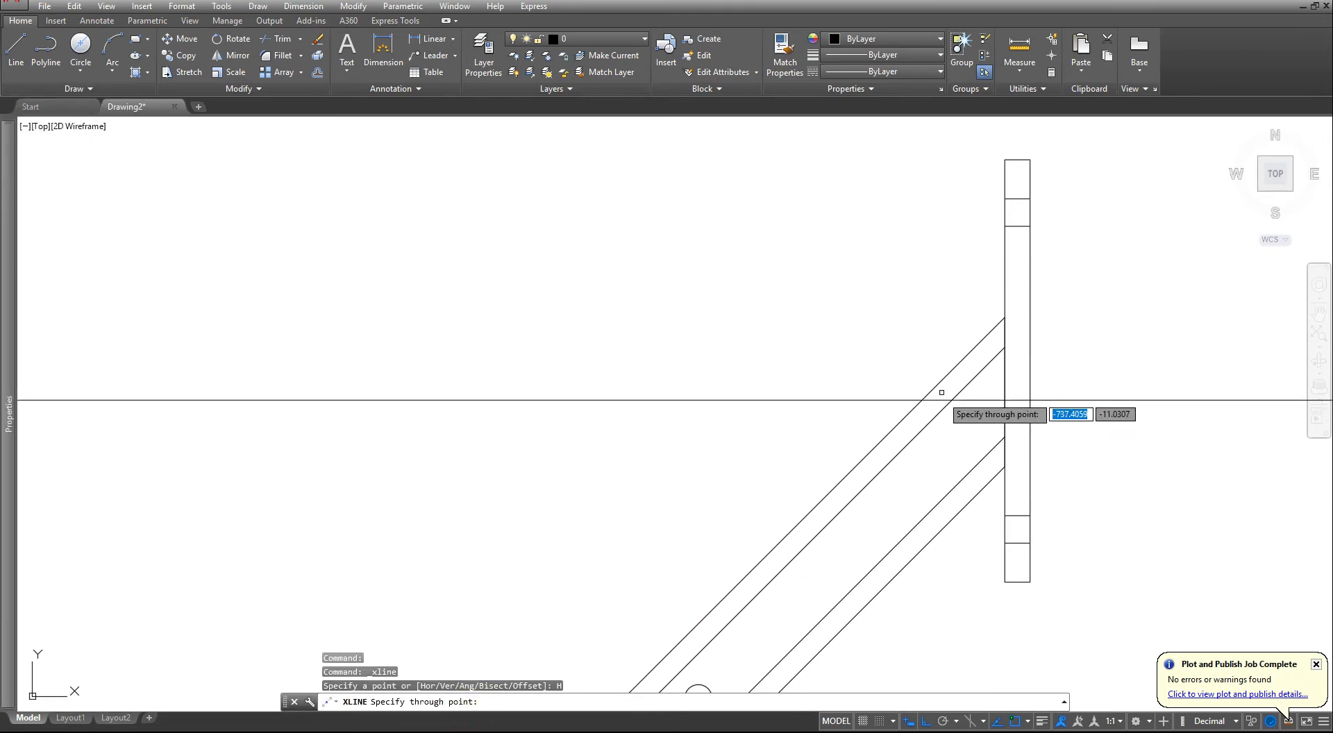
left_click(987, 337)
left_click(988, 357)
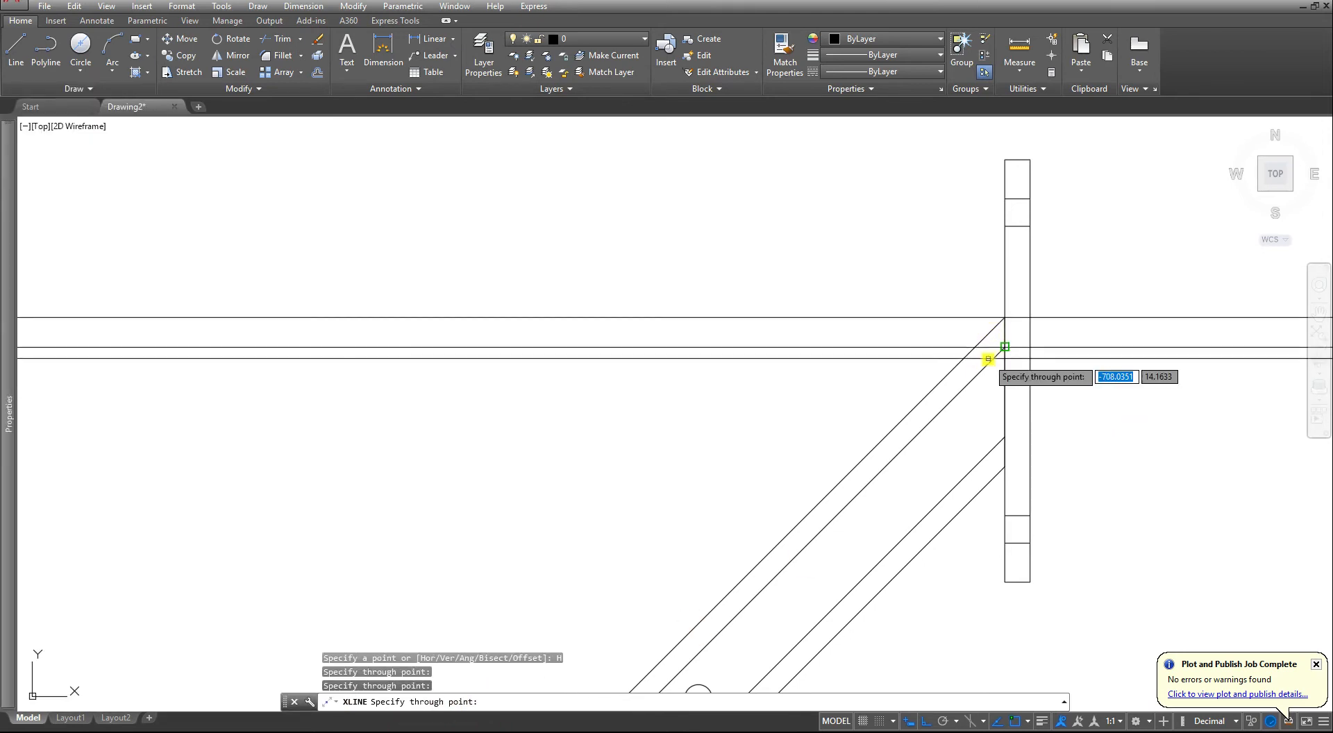
left_click(998, 440)
left_click(991, 479)
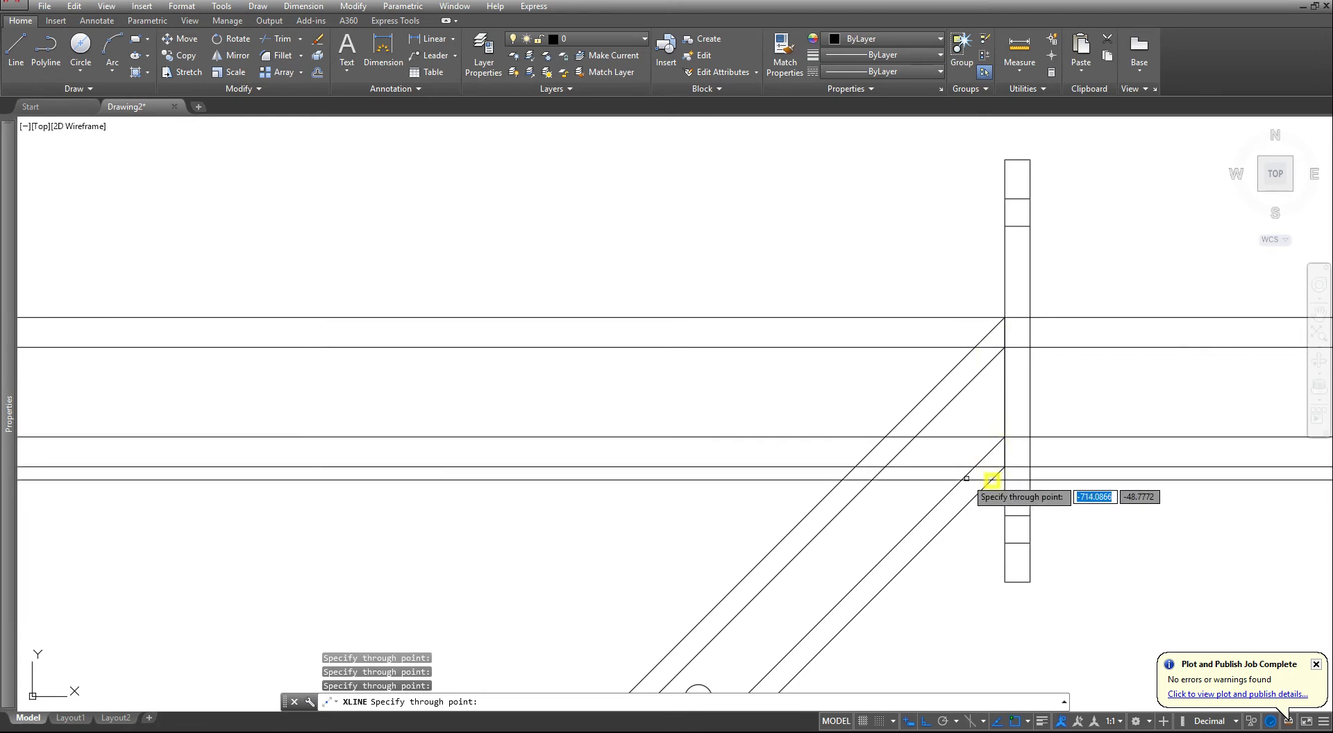
scroll(867, 478, "down", 4)
middle_click_drag(437, 472, 775, 447)
scroll(613, 427, "up", 2)
scroll(612, 426, "up", 2)
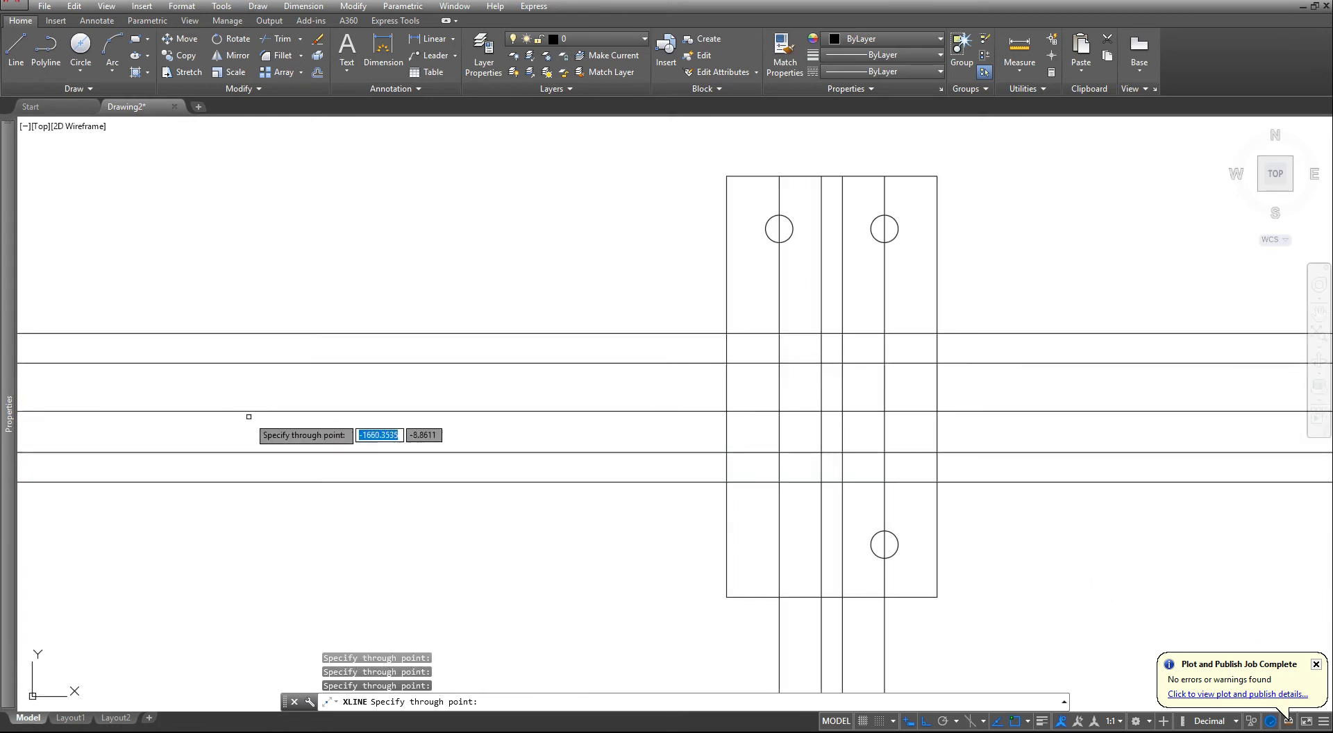
key("Escape")
key("Escape")
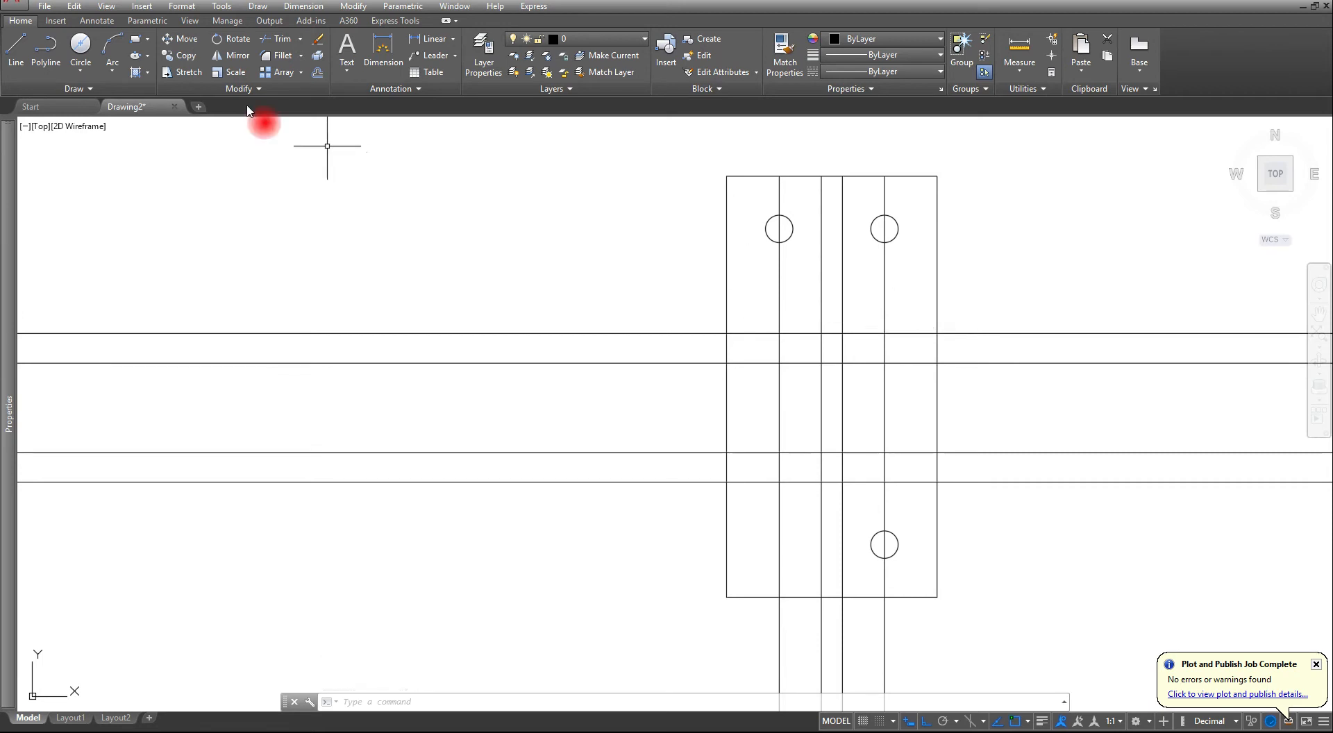
- Fillet the front view's right outer vertical line with the upper two construction lines at radius 0 in multiple mode, closing the upper flange's right end
left_click(274, 56)
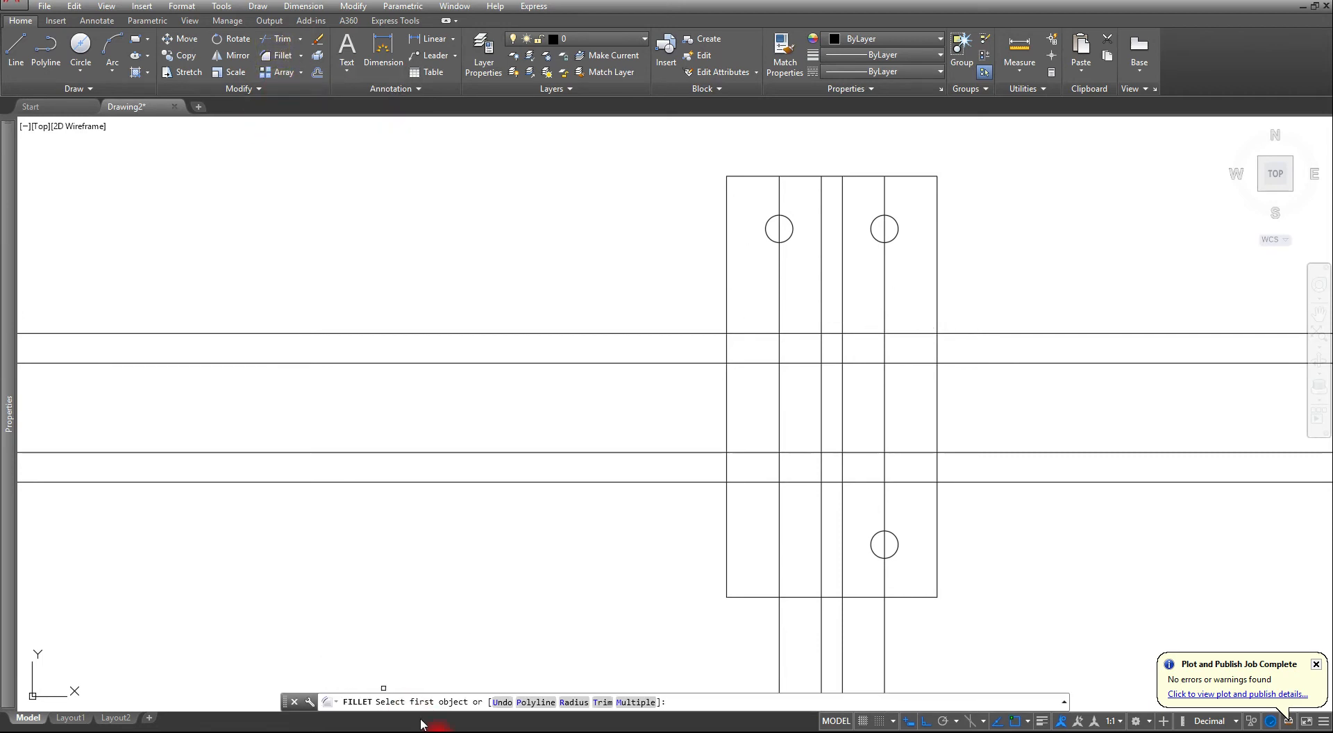
left_click(574, 702)
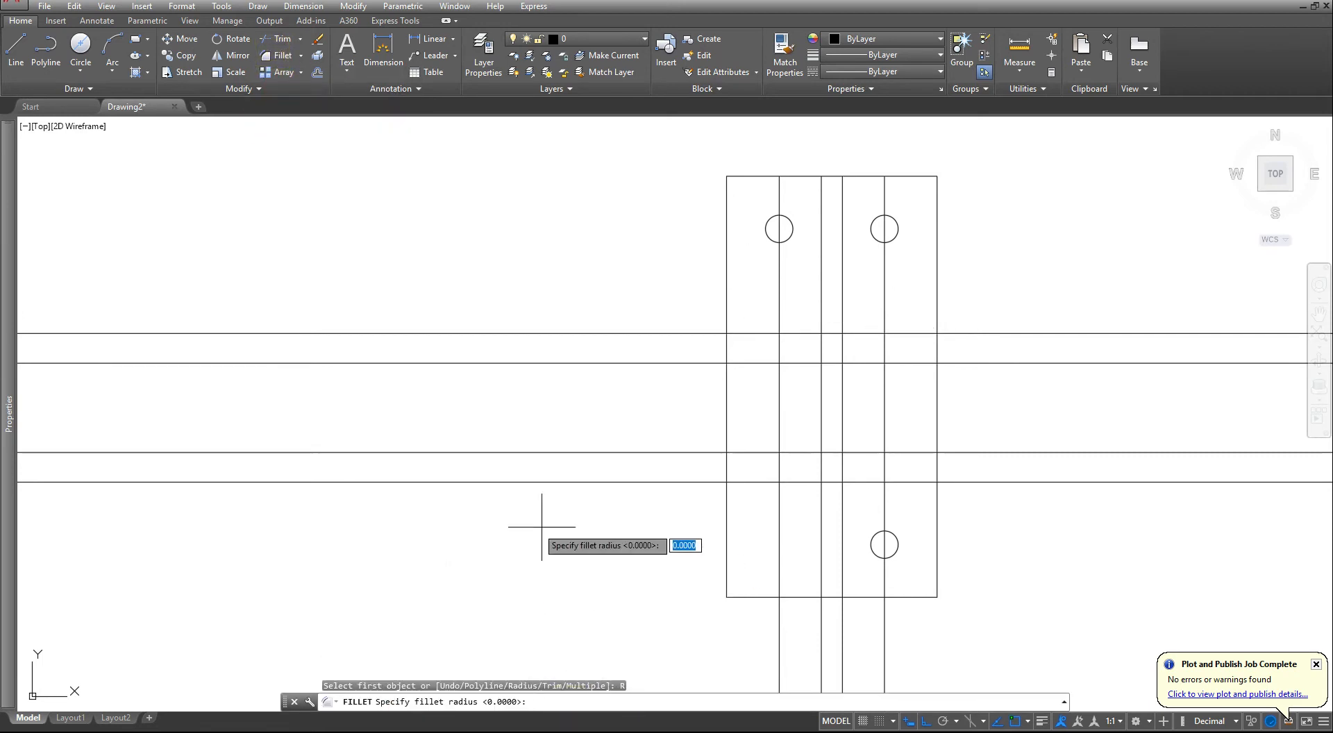
key("Return")
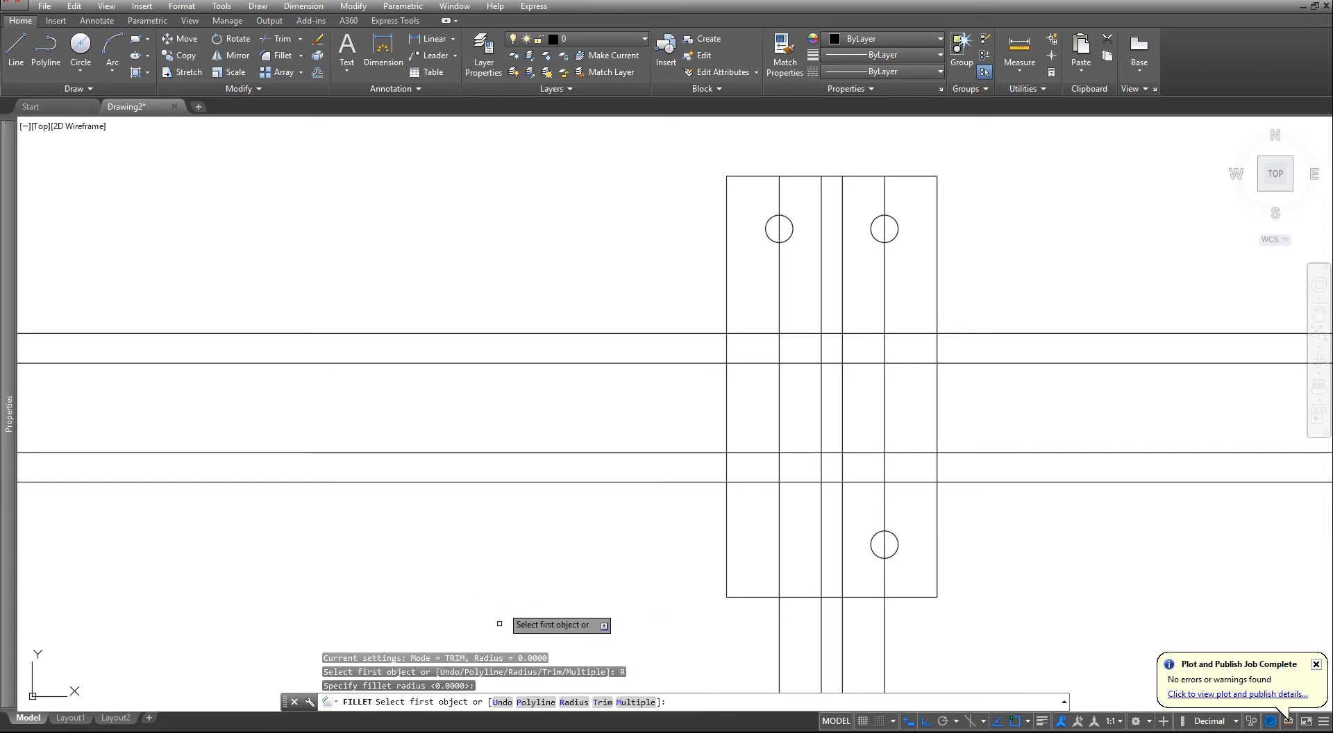
left_click(636, 702)
scroll(939, 372, "up", 2)
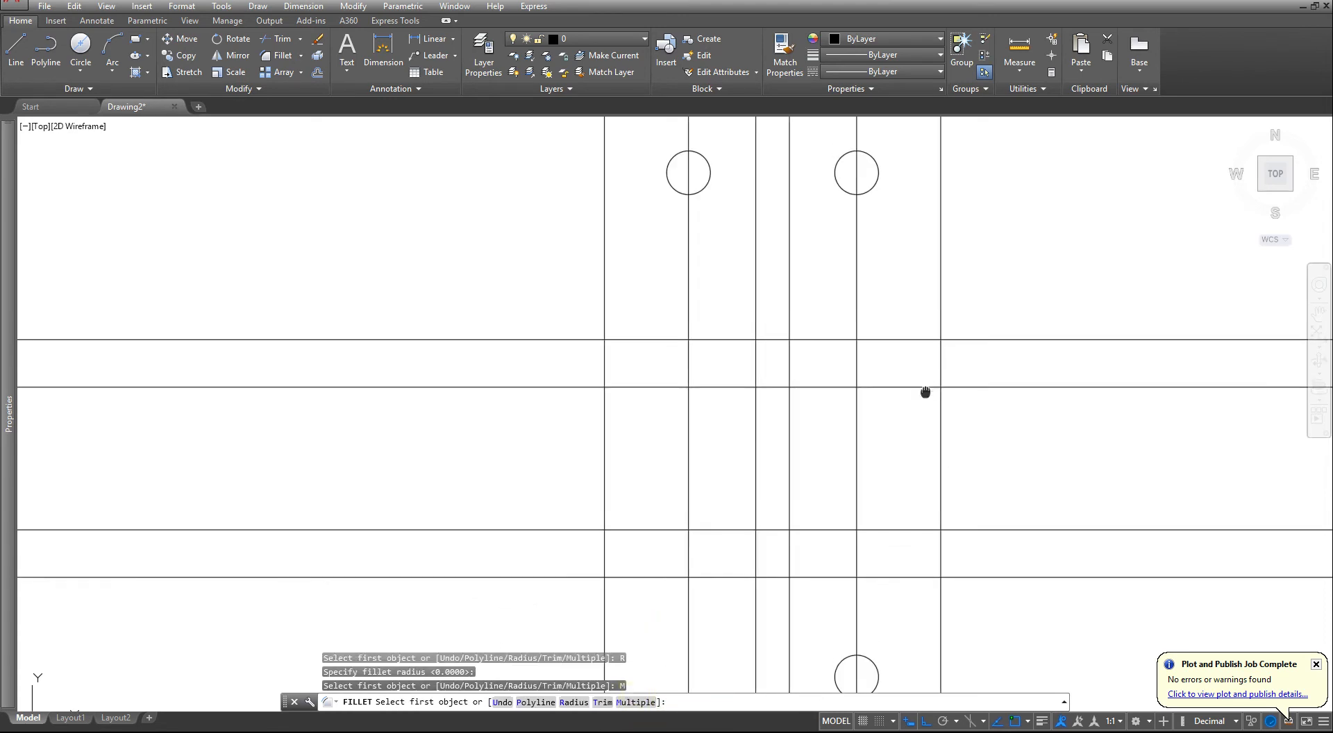
left_click(828, 432)
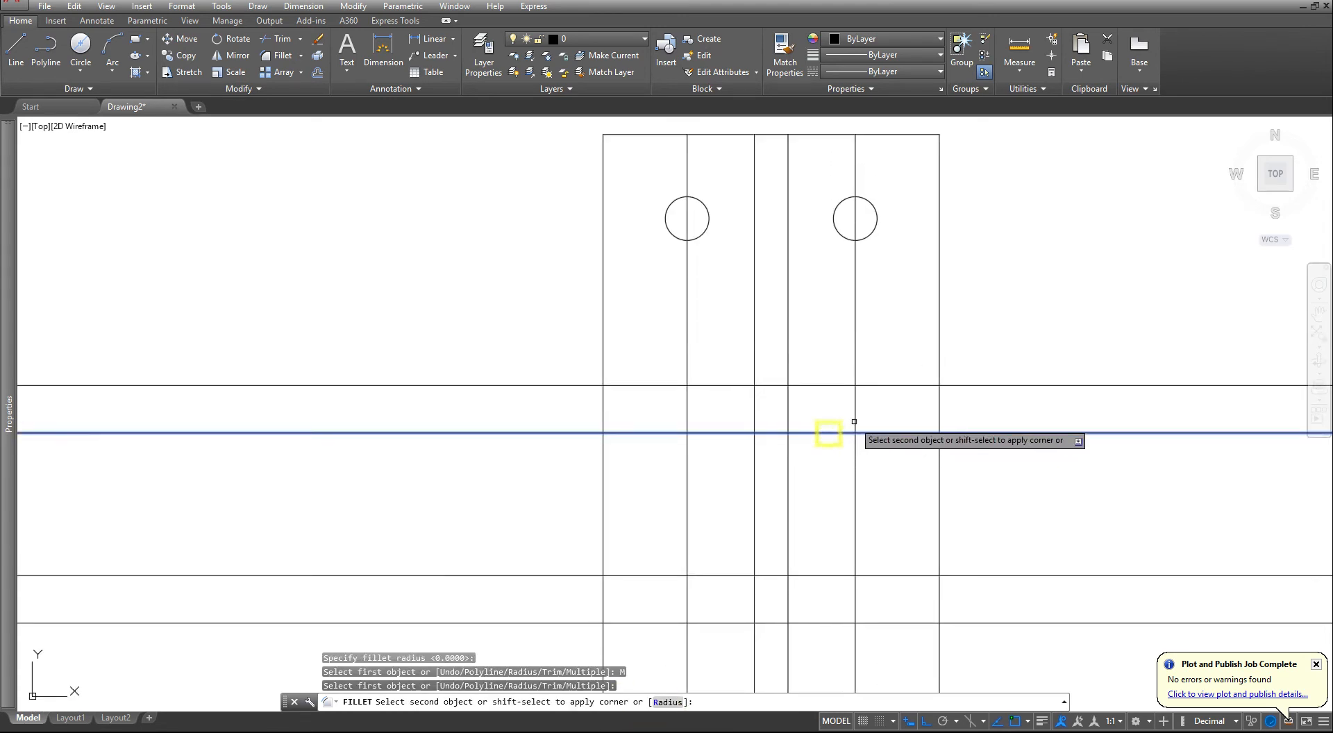
left_click(855, 417)
left_click(856, 415)
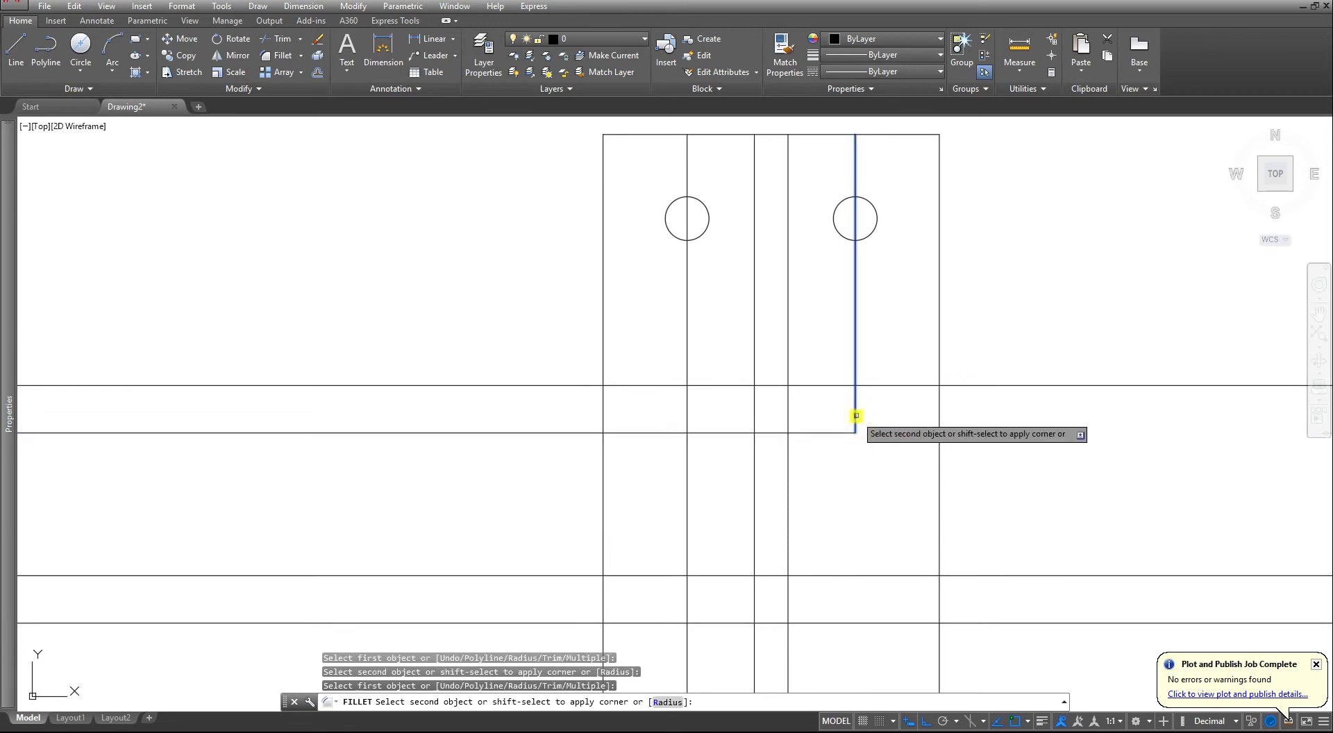
left_click(821, 383)
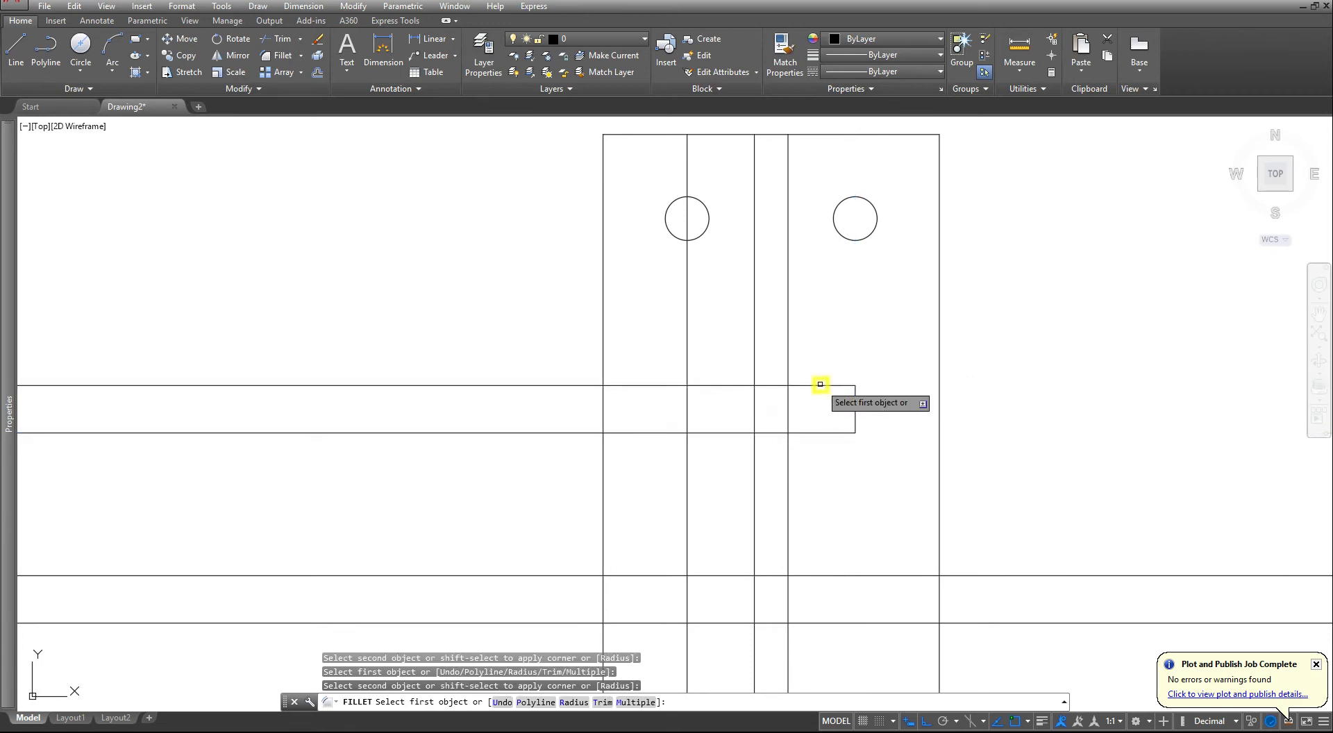
- Fillet the left outer vertical line with the lower two construction lines to close the lower flange's left end
middle_click_drag(826, 506, 887, 456)
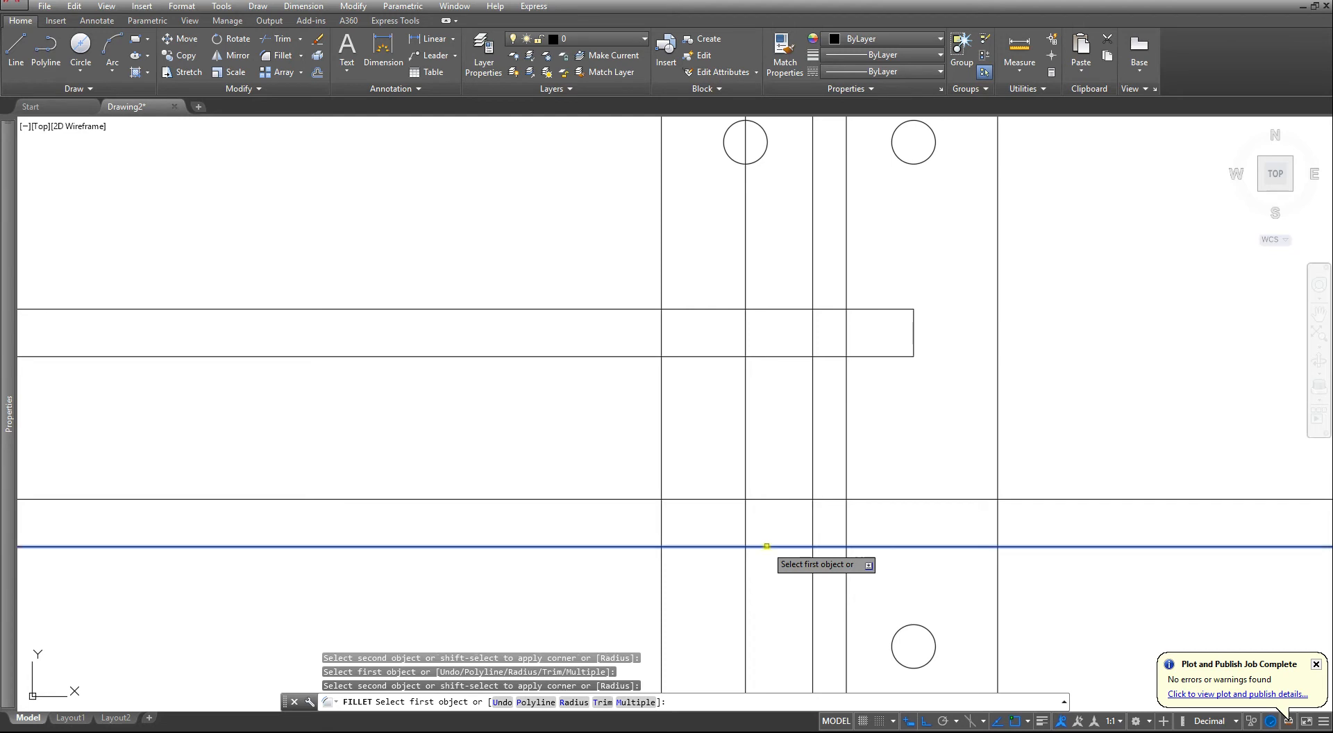
left_click(766, 547)
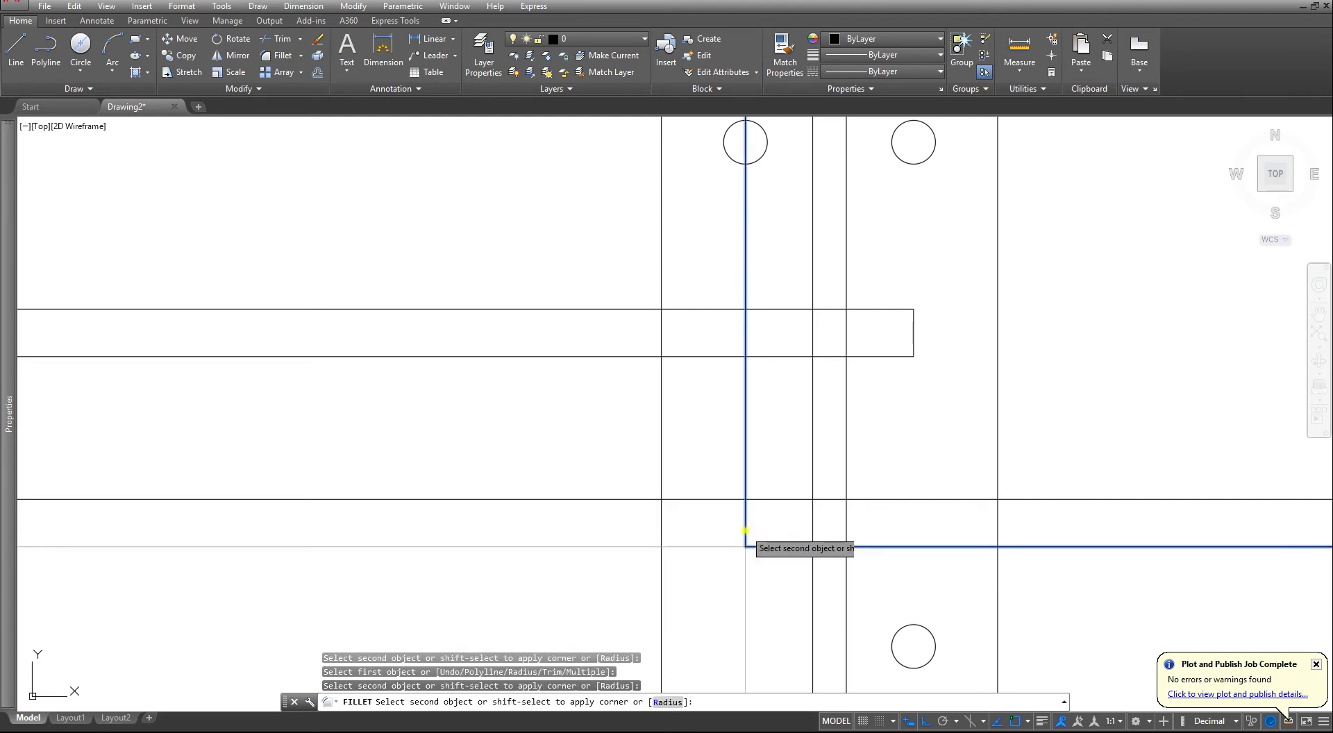
left_click(745, 529)
left_click(745, 515)
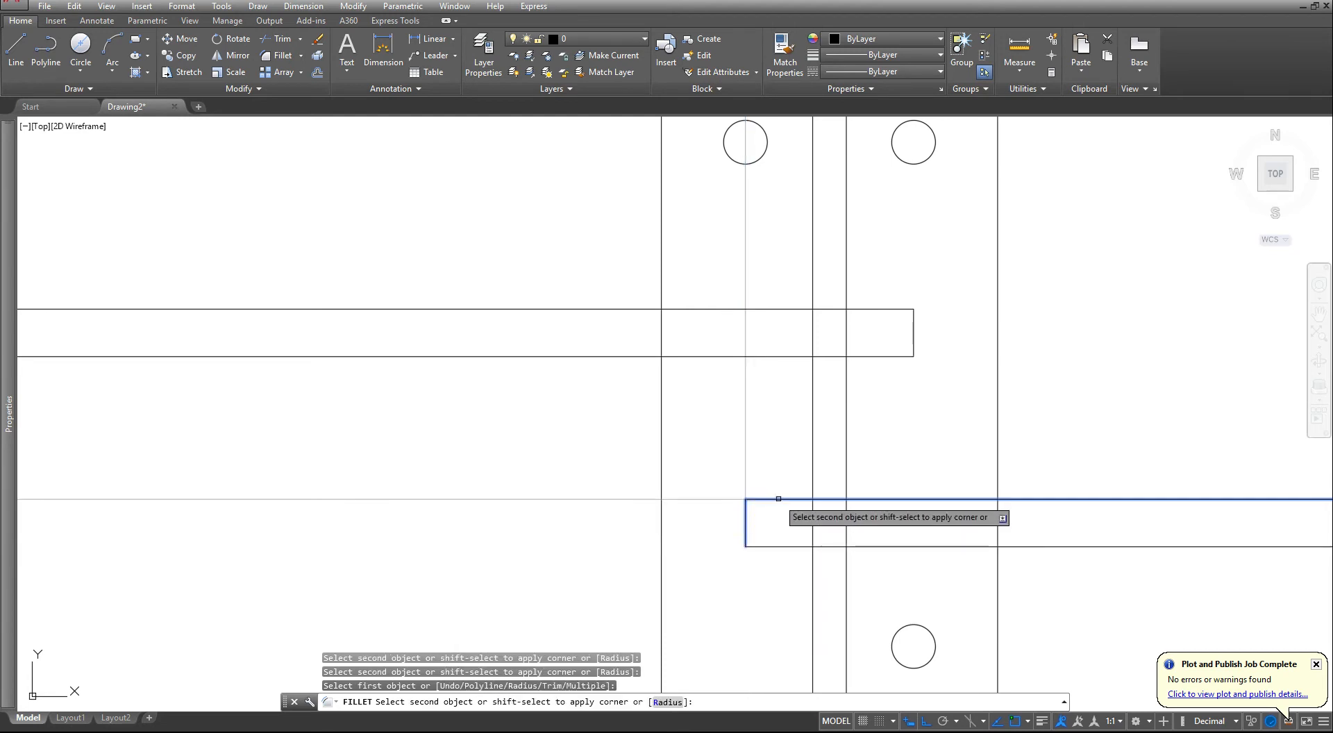
left_click(772, 500)
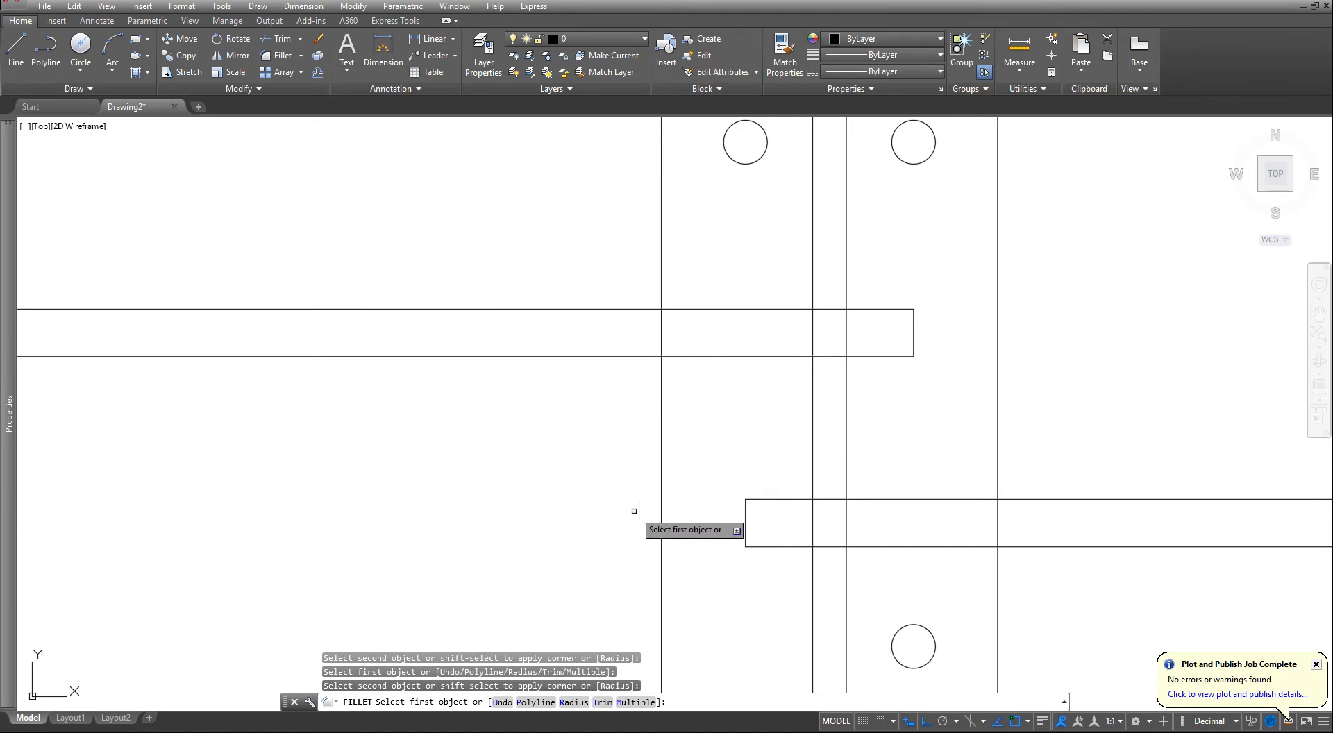
- Fillet the right inner vertical with the upper flange's bottom line and the left inner vertical with its top line
left_click(849, 371)
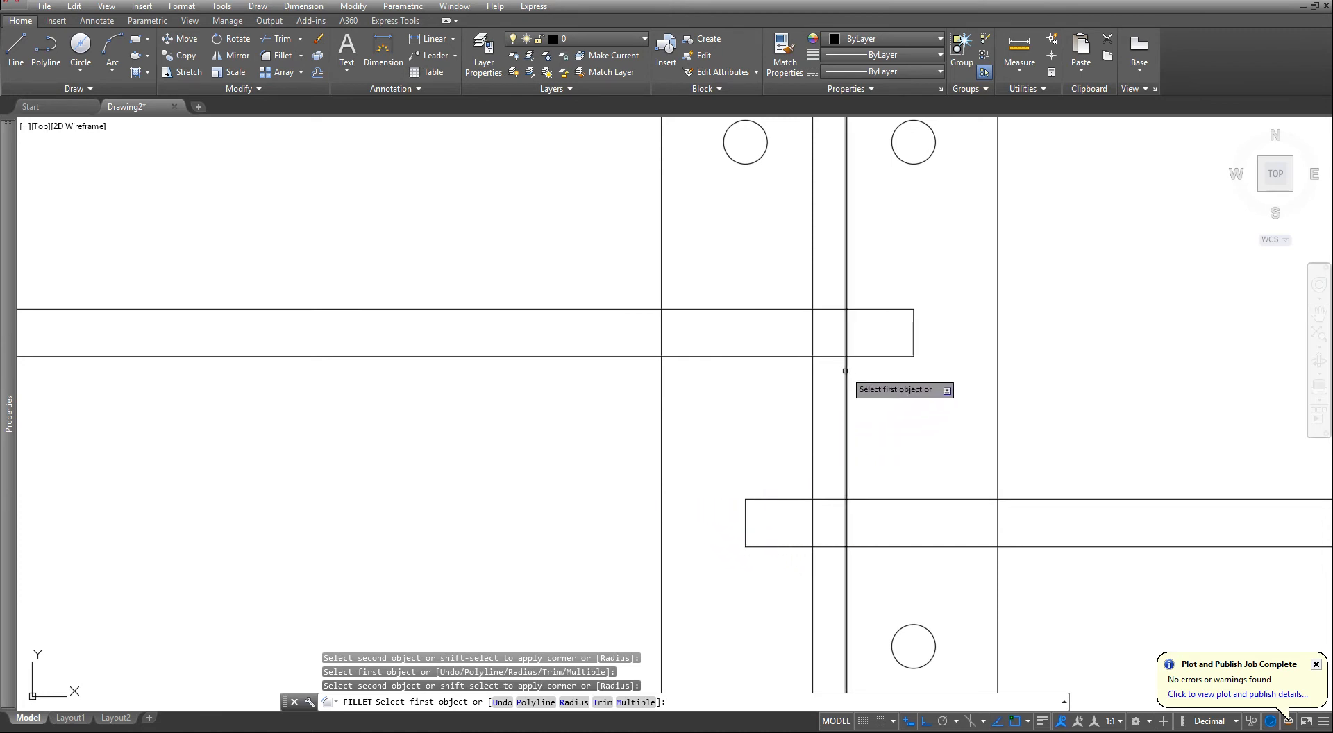
left_click(877, 357)
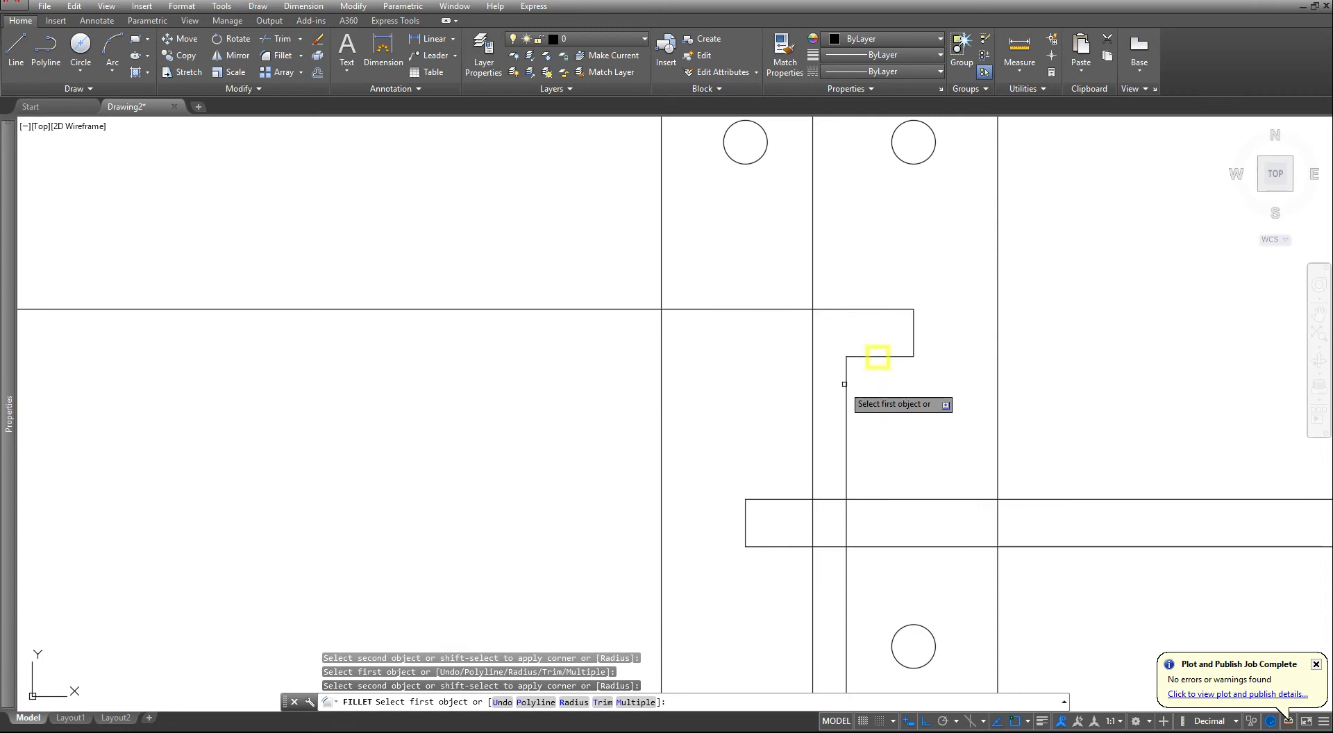
left_click(813, 320)
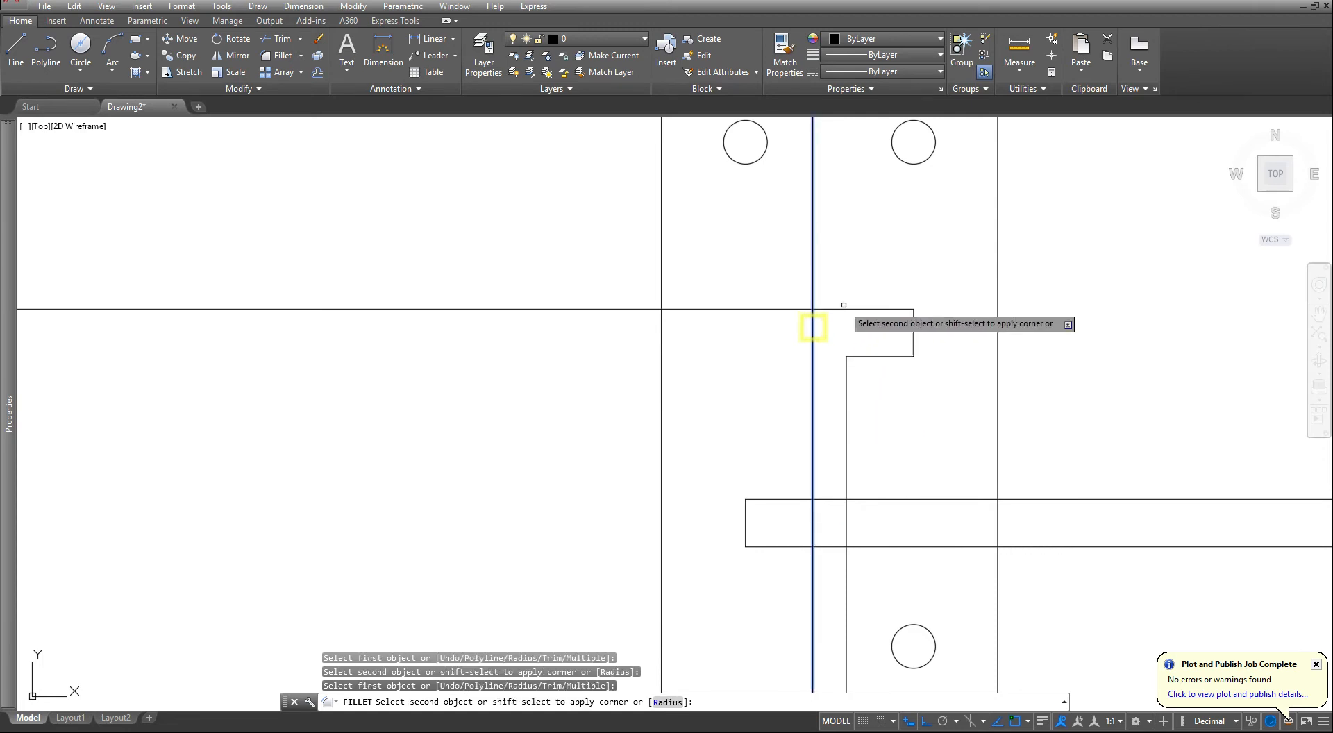
left_click(842, 310)
- Fillet the left inner vertical with the lower flange's top line and the right inner vertical with its bottom line
left_click(798, 500)
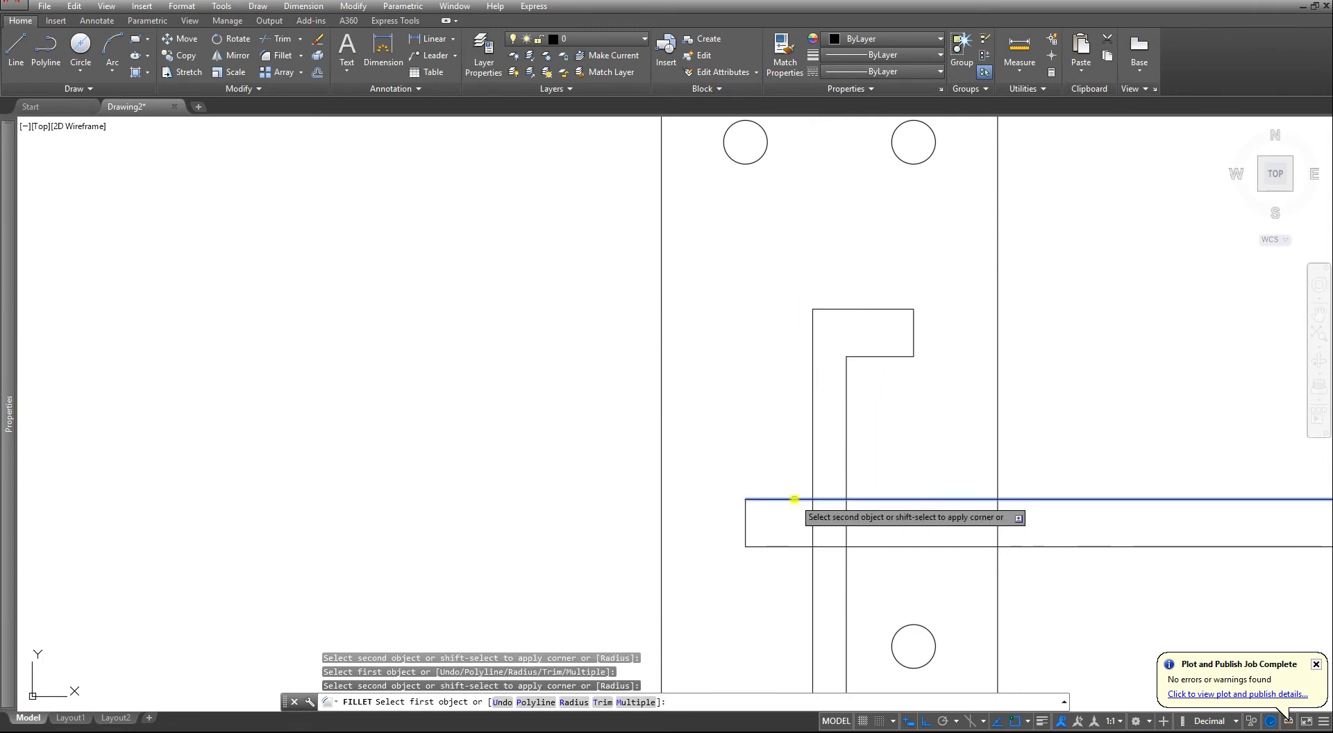
left_click(812, 472)
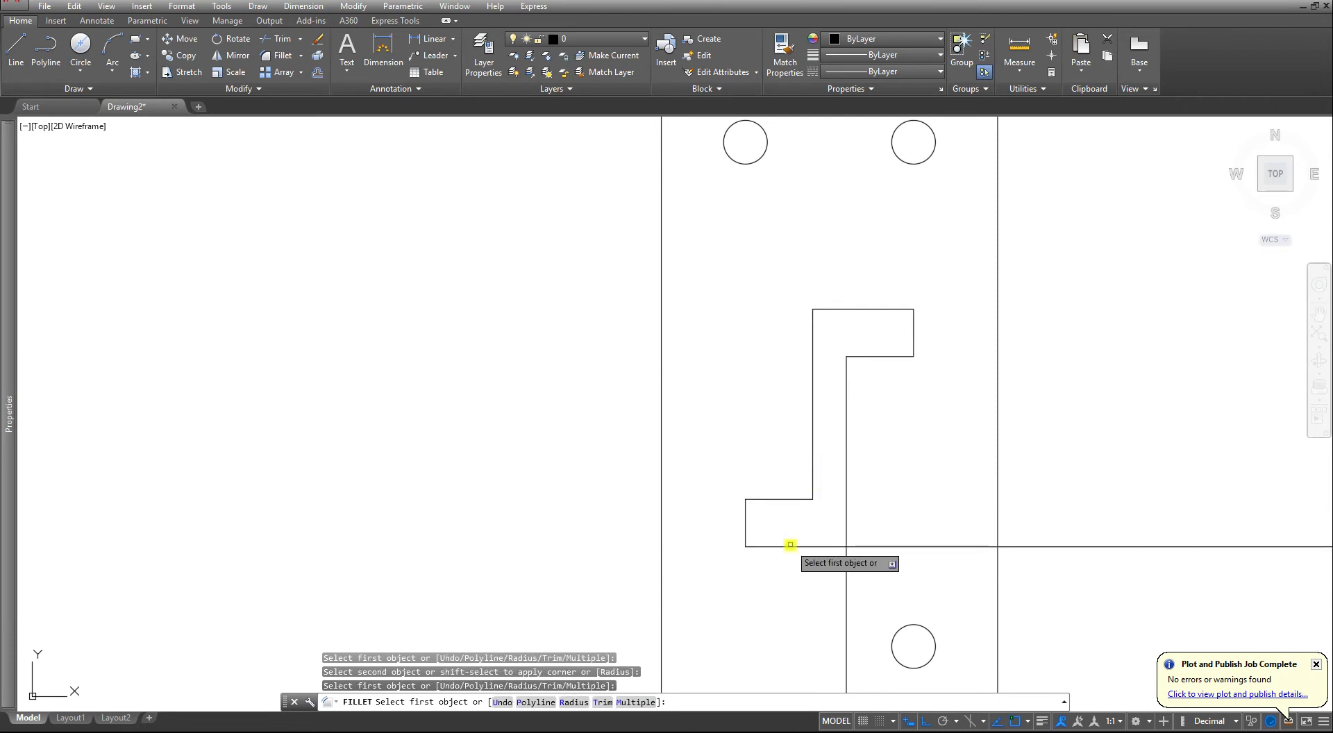
left_click(789, 547)
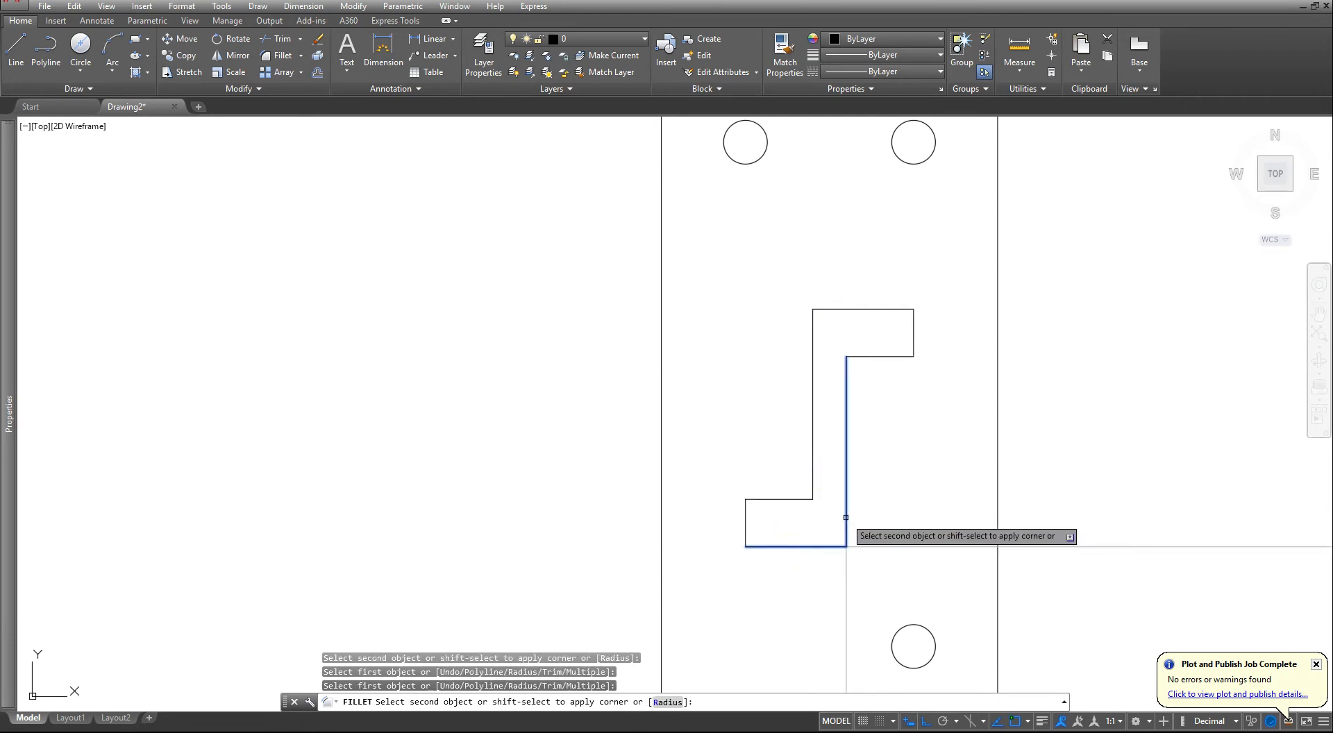
left_click(846, 528)
scroll(836, 522, "down", 5)
middle_click_drag(834, 562, 846, 412)
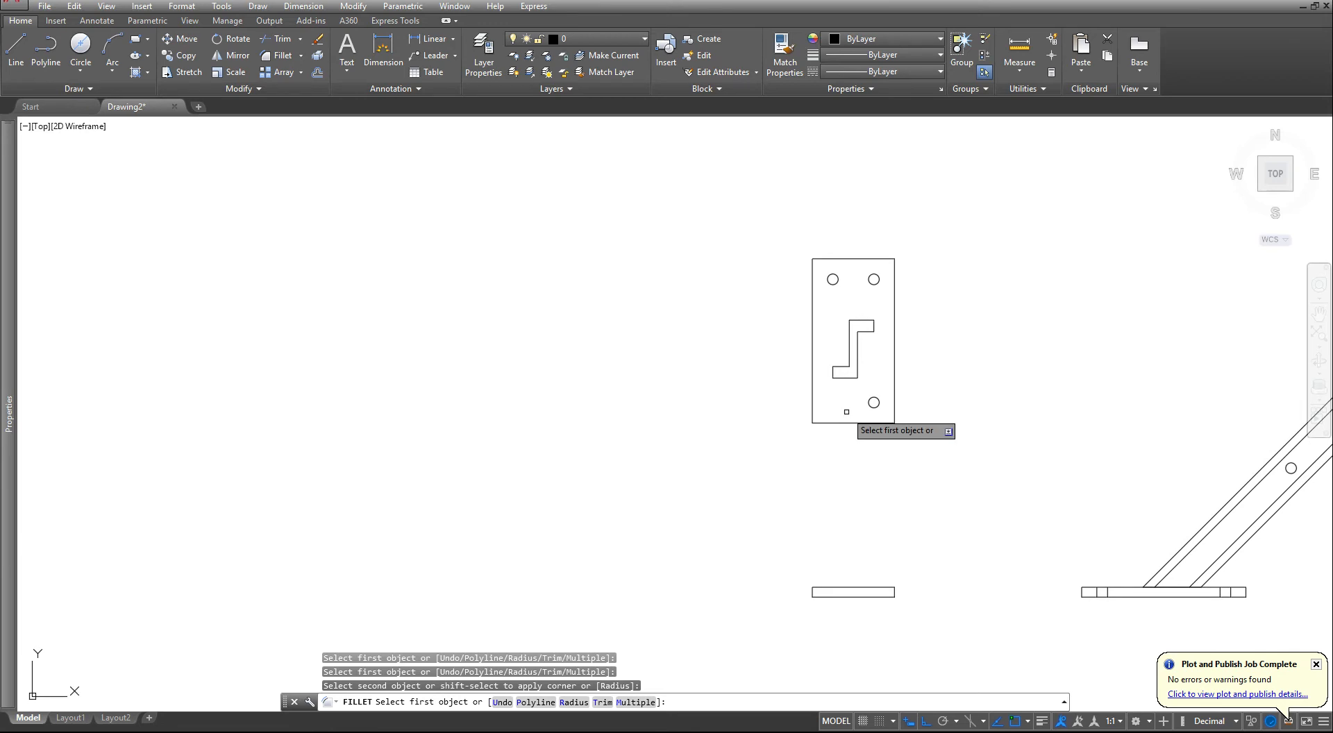
key("Escape")
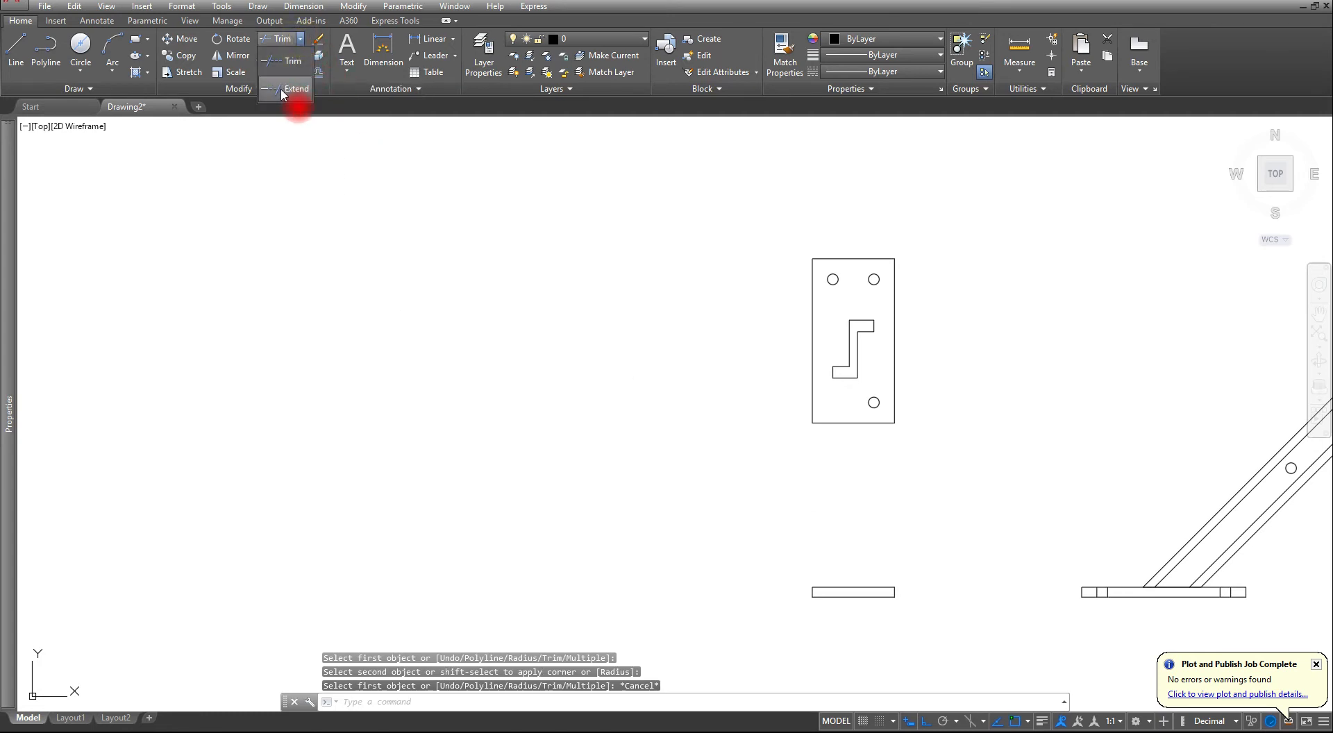
- Extend the Z-profile's four vertical edges down to the horizontal plate in the front view, using its rectangle as the boundary edge
left_click(285, 88)
left_click(877, 587)
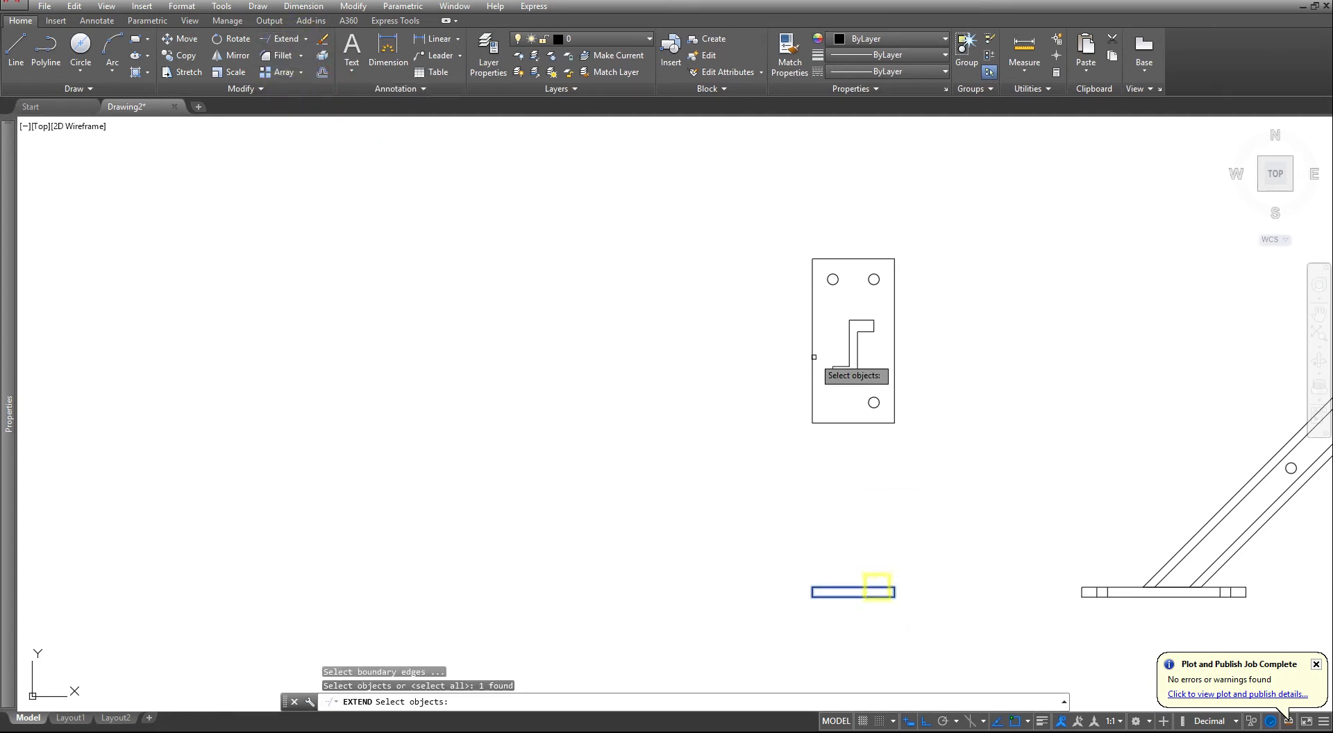
scroll(822, 333, "up", 2)
key("Return")
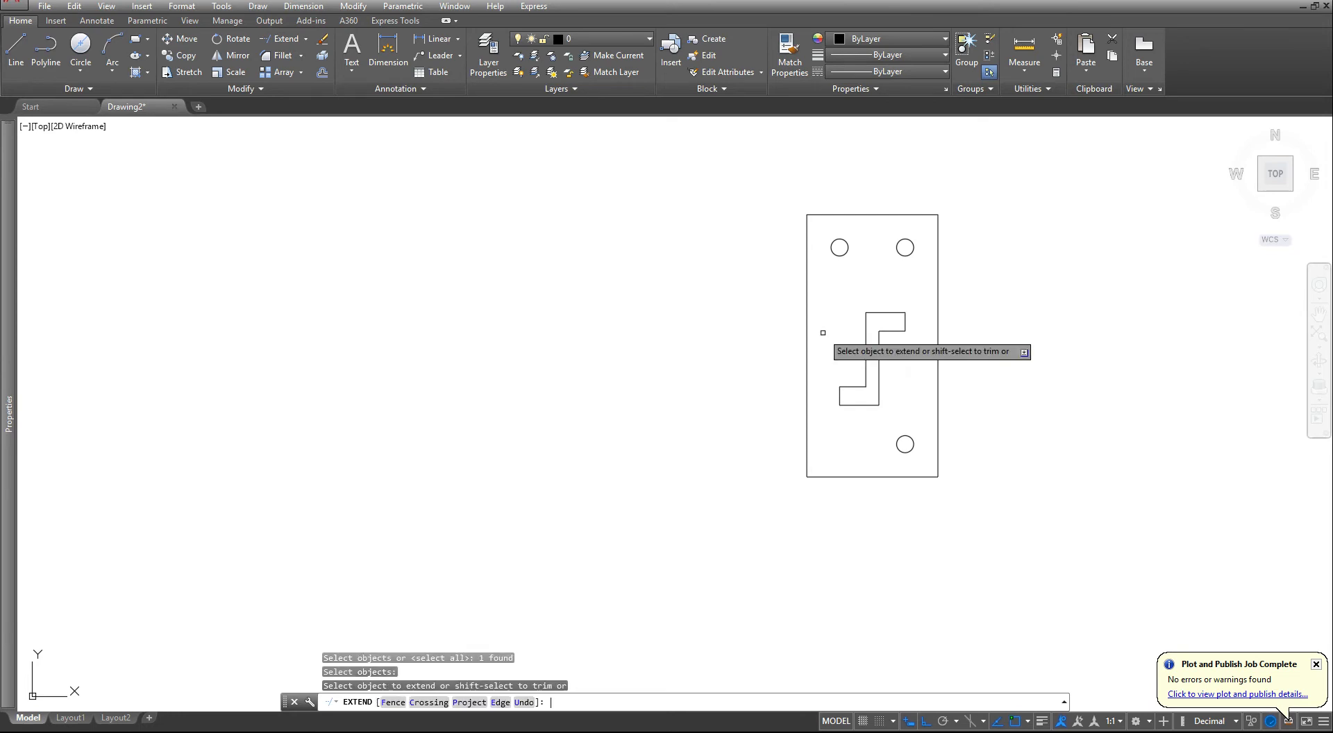
left_click(839, 400)
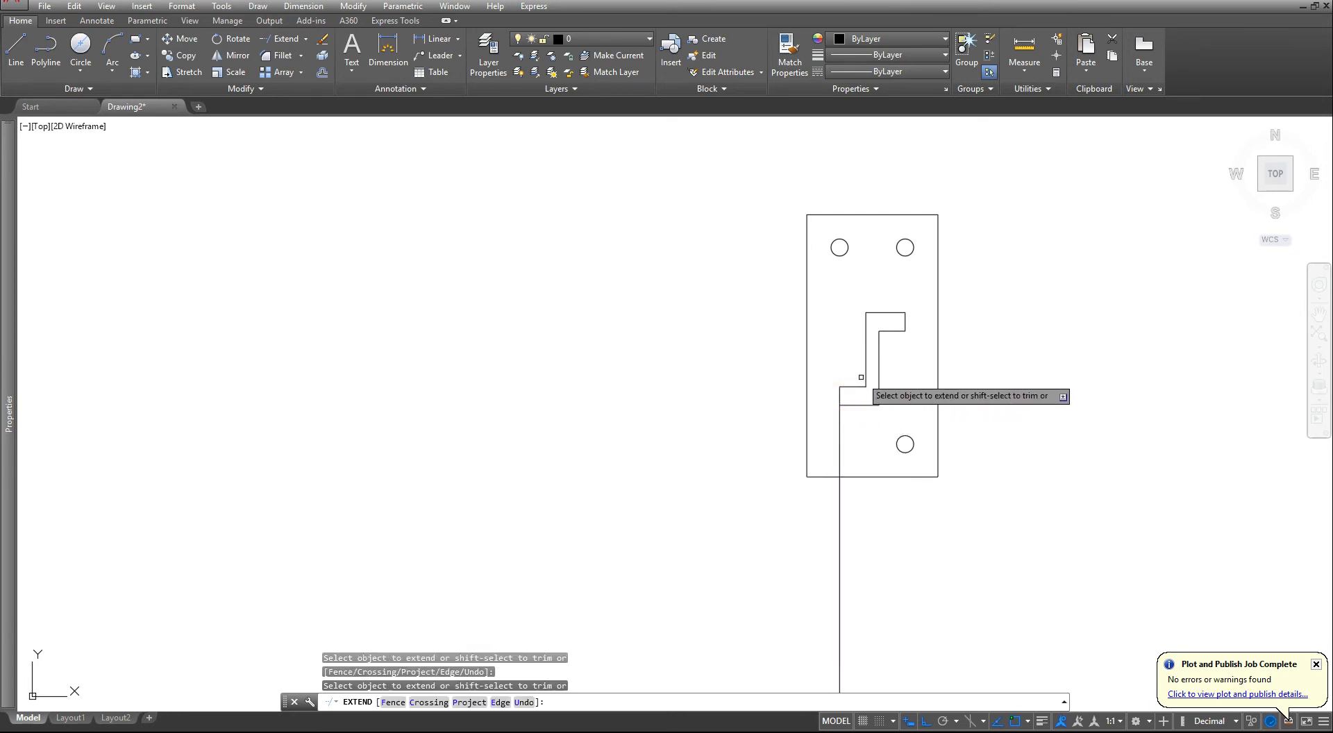
left_click(864, 378)
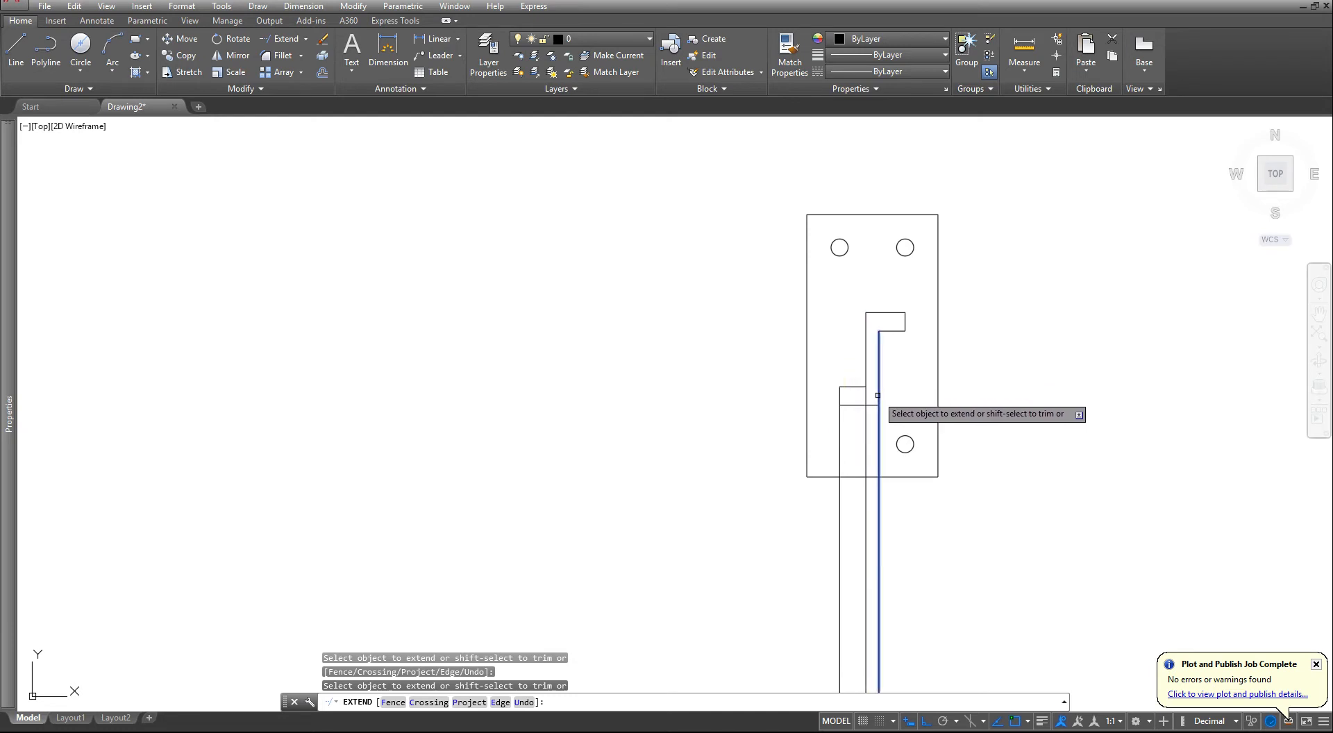
left_click(877, 395)
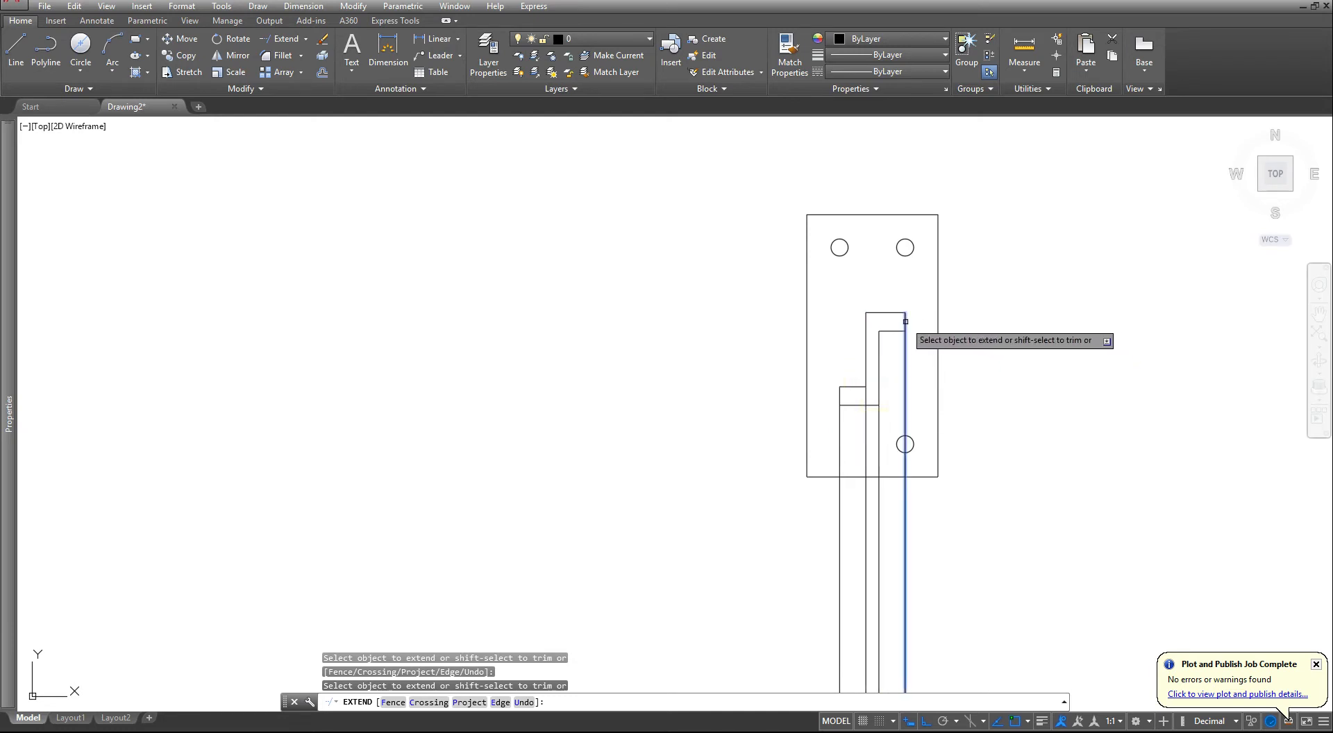
left_click(905, 324)
scroll(920, 404, "down", 4)
key("Escape")
key("Escape")
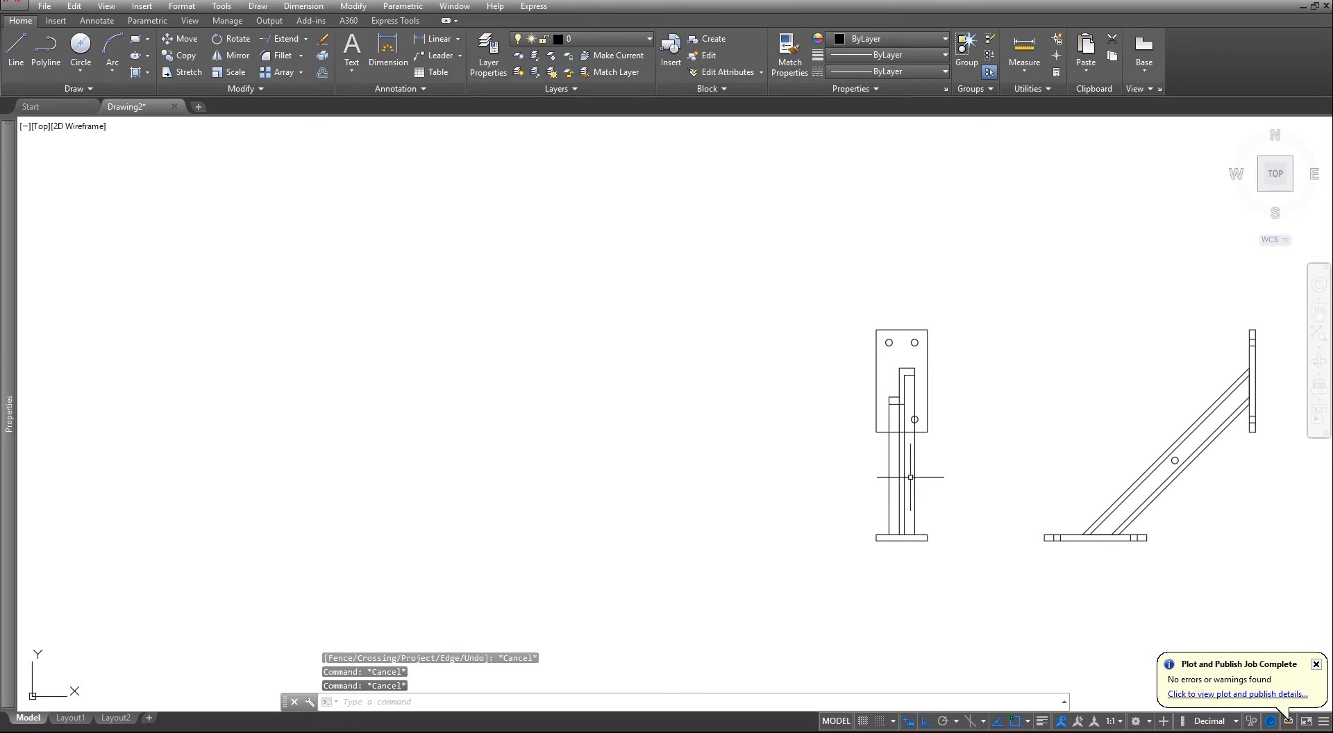
- Draw vertical construction lines through the left and right quadrants of the vertical plate's two upper holes in the front view
scroll(909, 475, "up", 2)
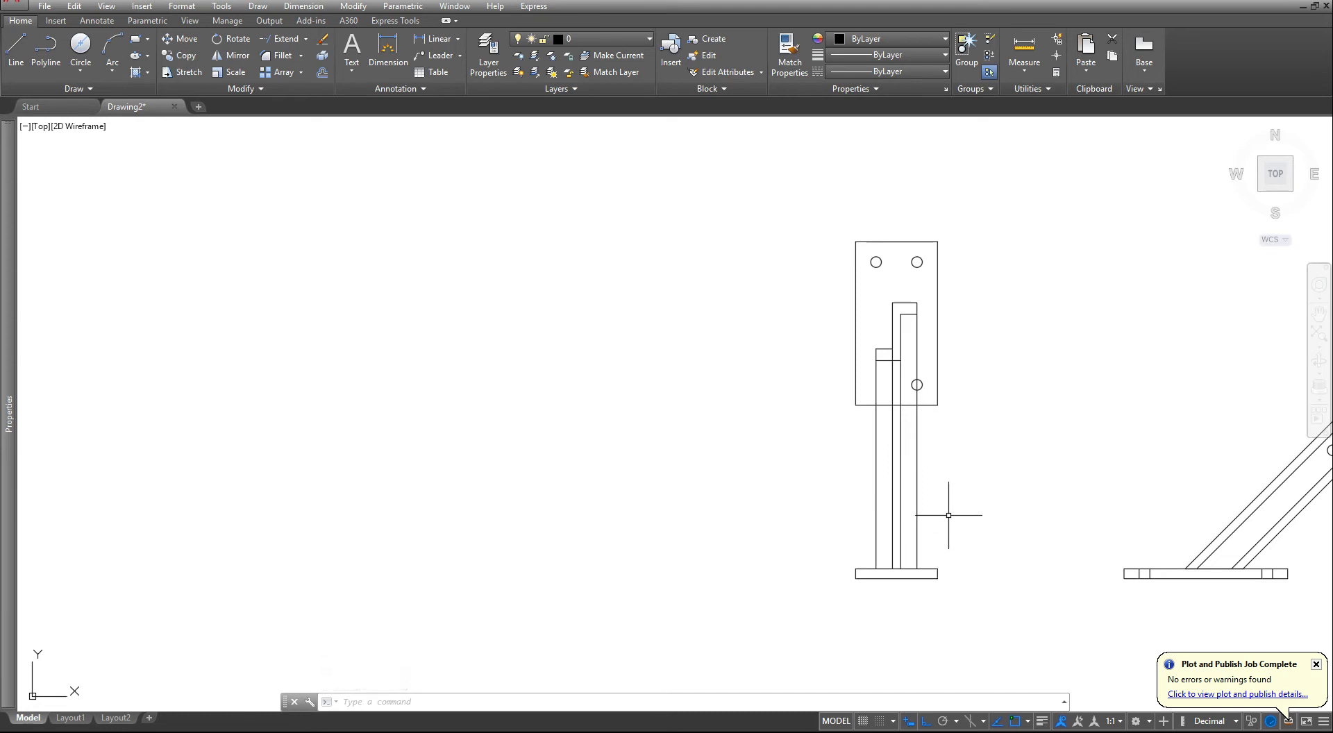
middle_click_drag(948, 515, 812, 539)
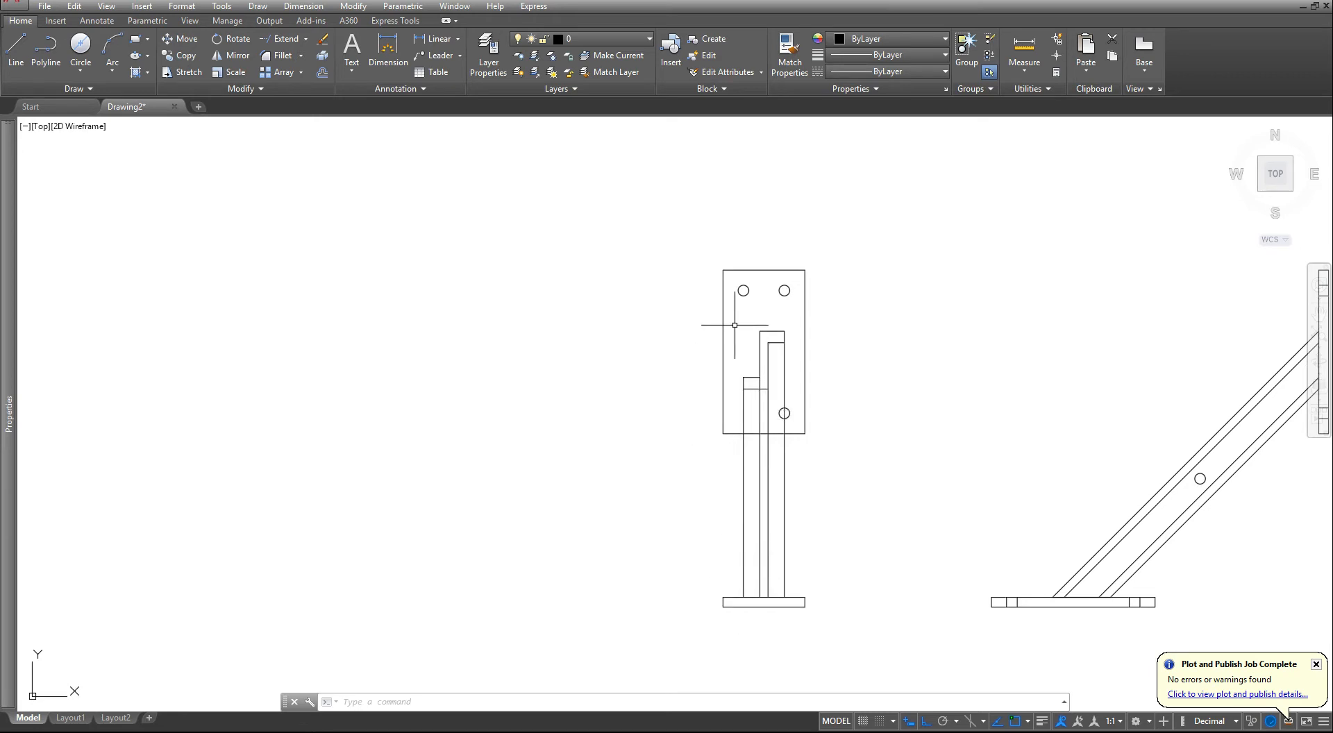
scroll(736, 306, "up", 4)
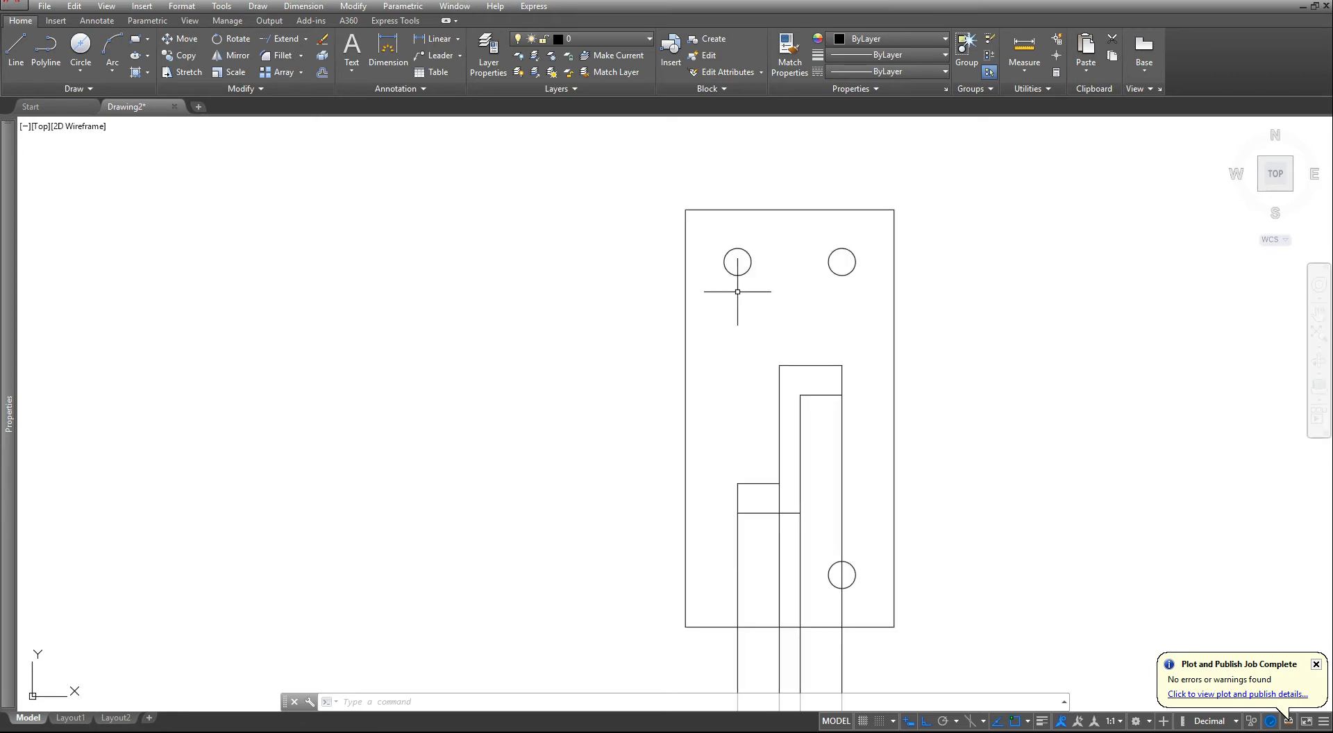
left_click(50, 89)
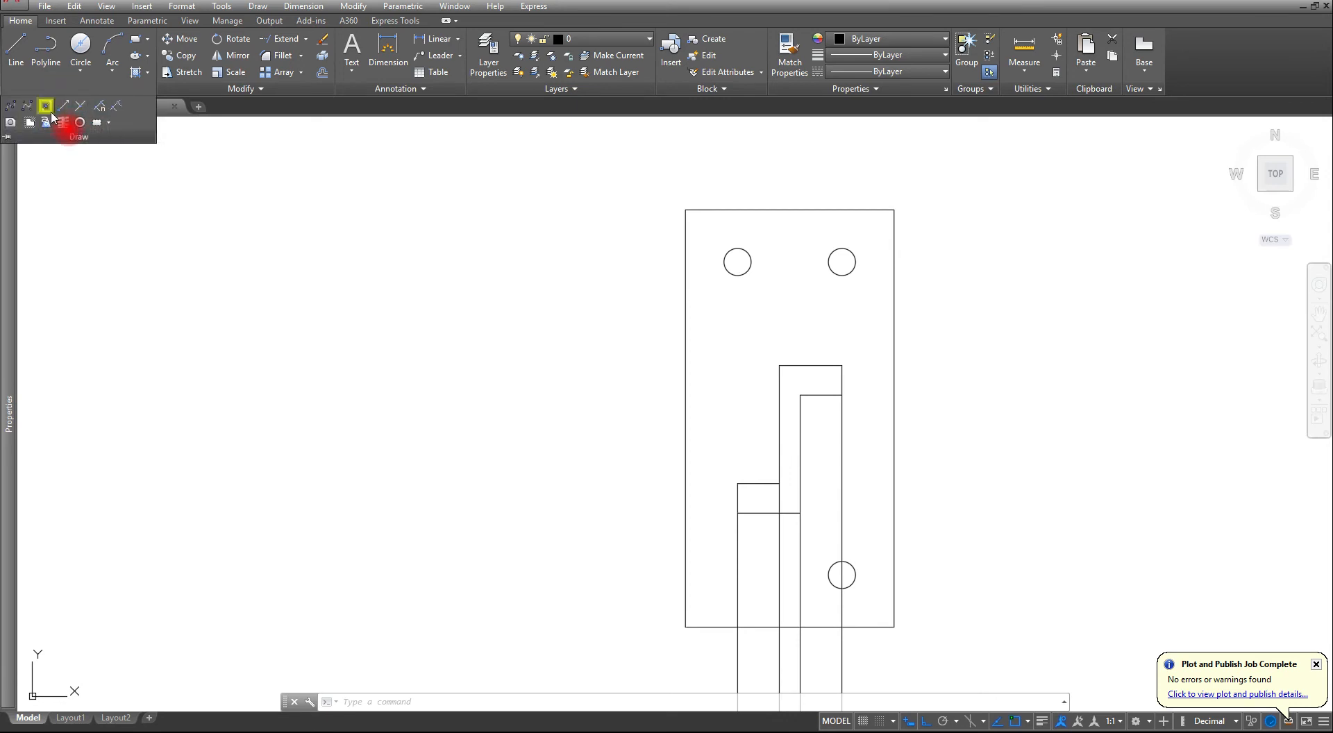
left_click(47, 108)
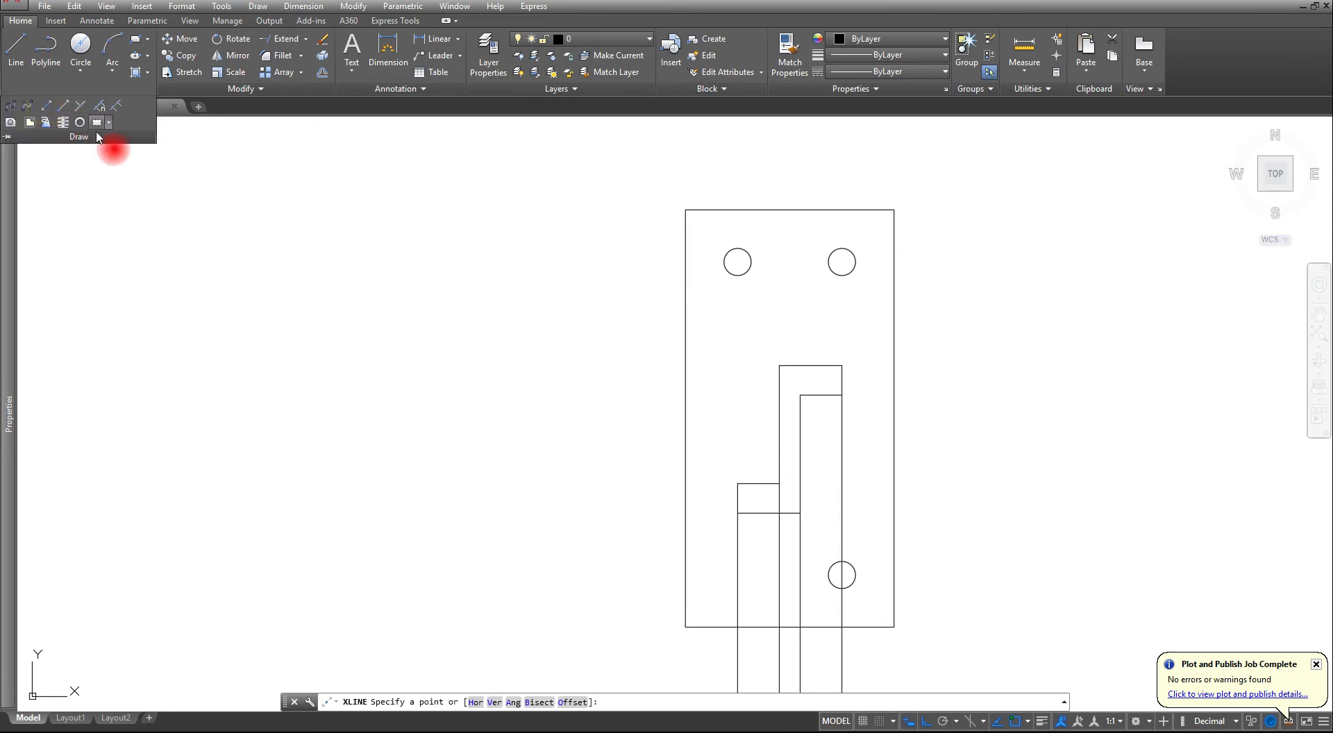
left_click(494, 702)
left_click(751, 262)
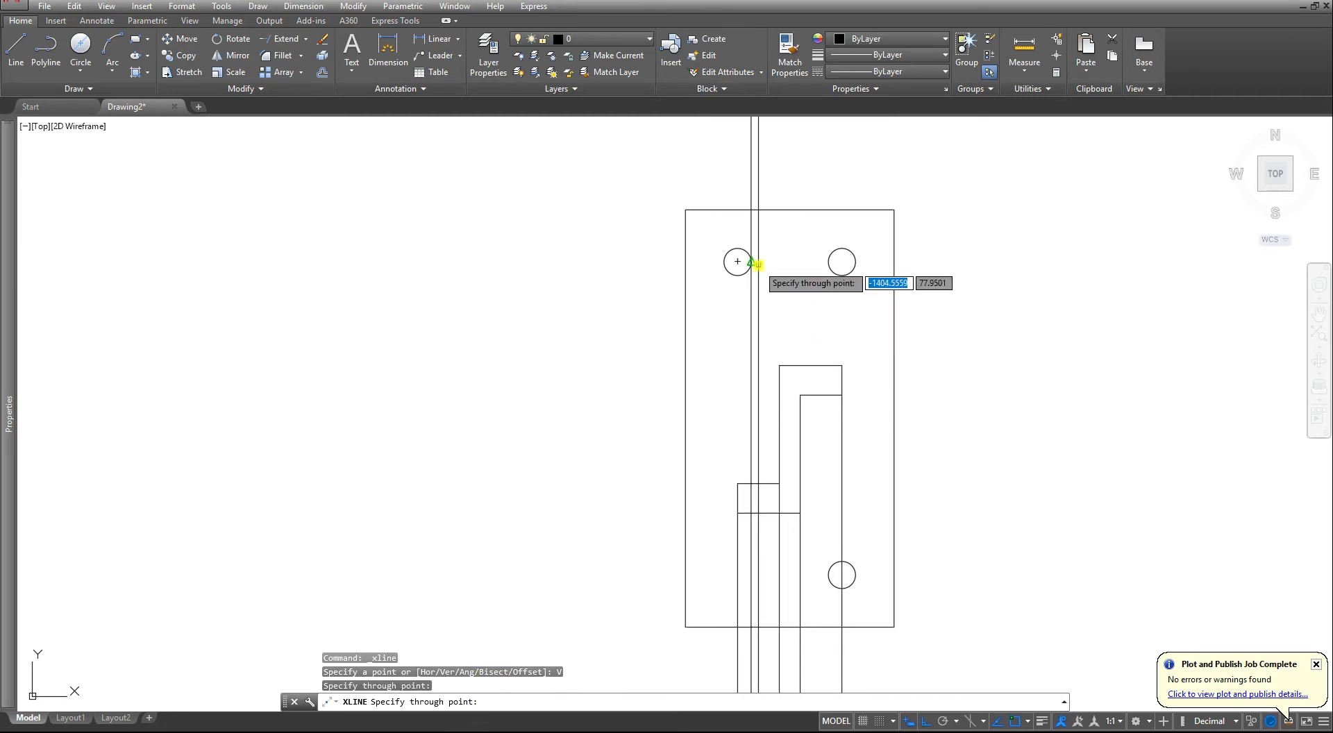
left_click(729, 261)
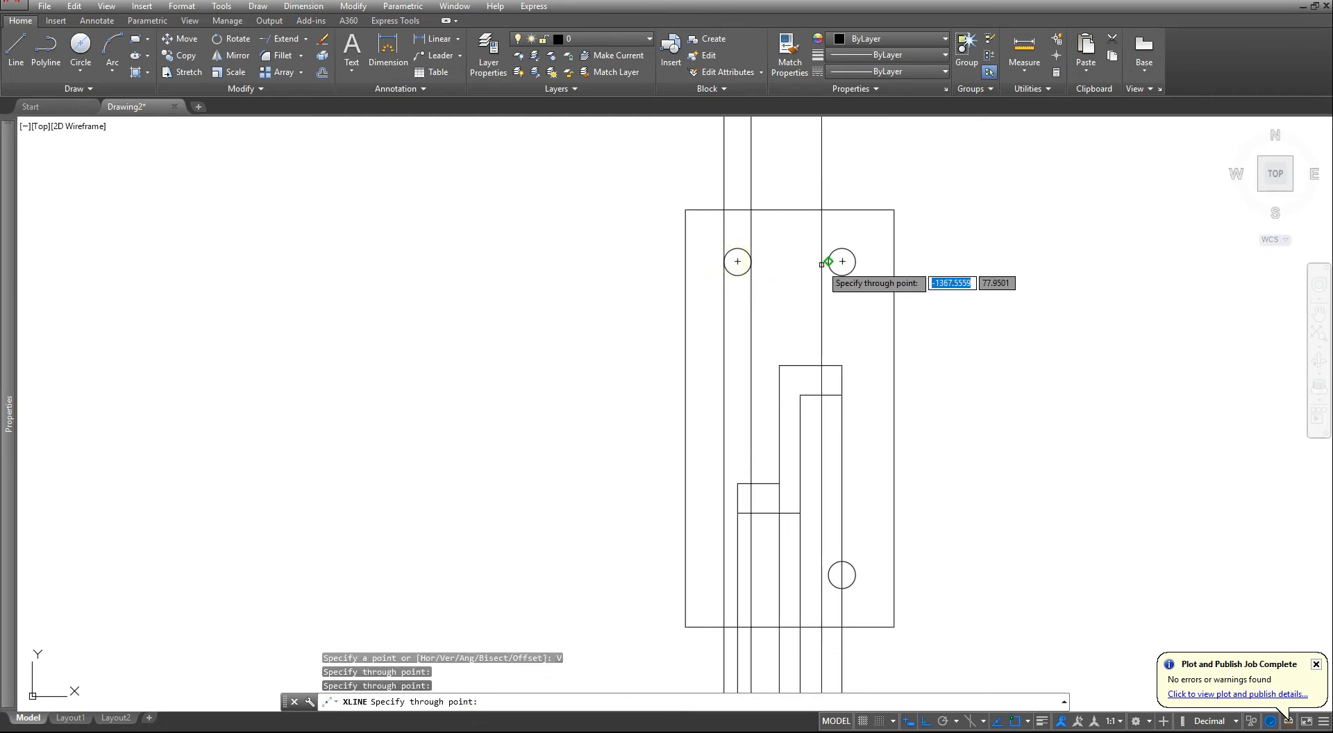
left_click(836, 261)
left_click(855, 262)
scroll(838, 403, "down", 2)
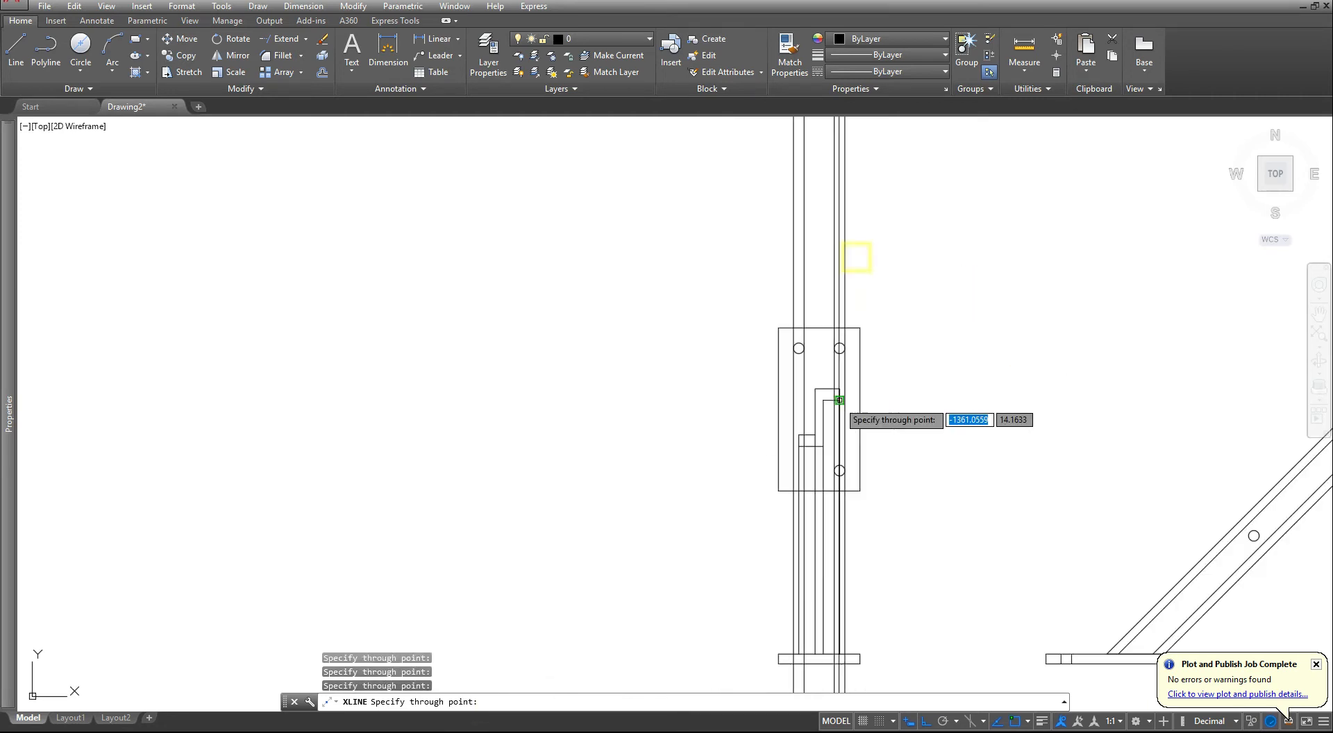
scroll(833, 548, "up", 4)
key("Escape")
key("Escape")
key("Escape")
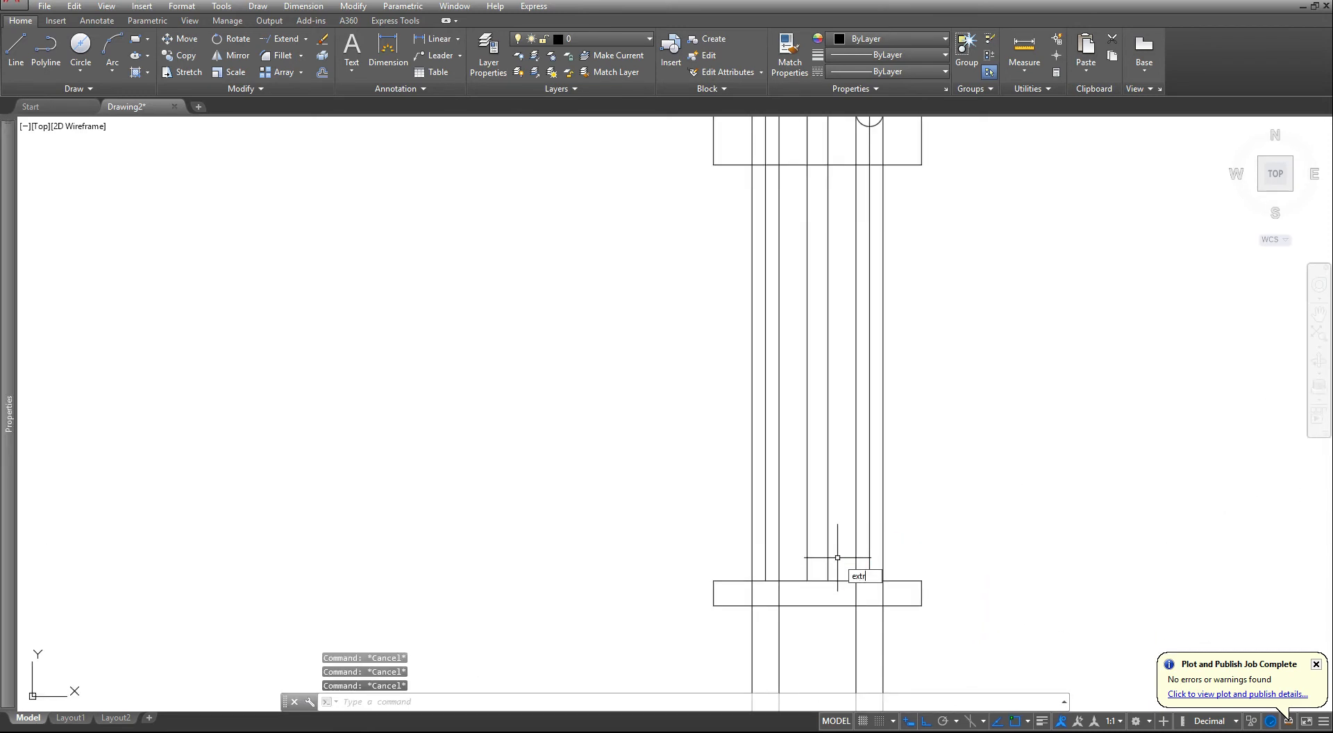
- Use Extrim with the front view's horizontal plate rectangle as cutting edge to remove the construction lines outside it
type("extrim")
key("Return")
scroll(823, 581, "up", 2)
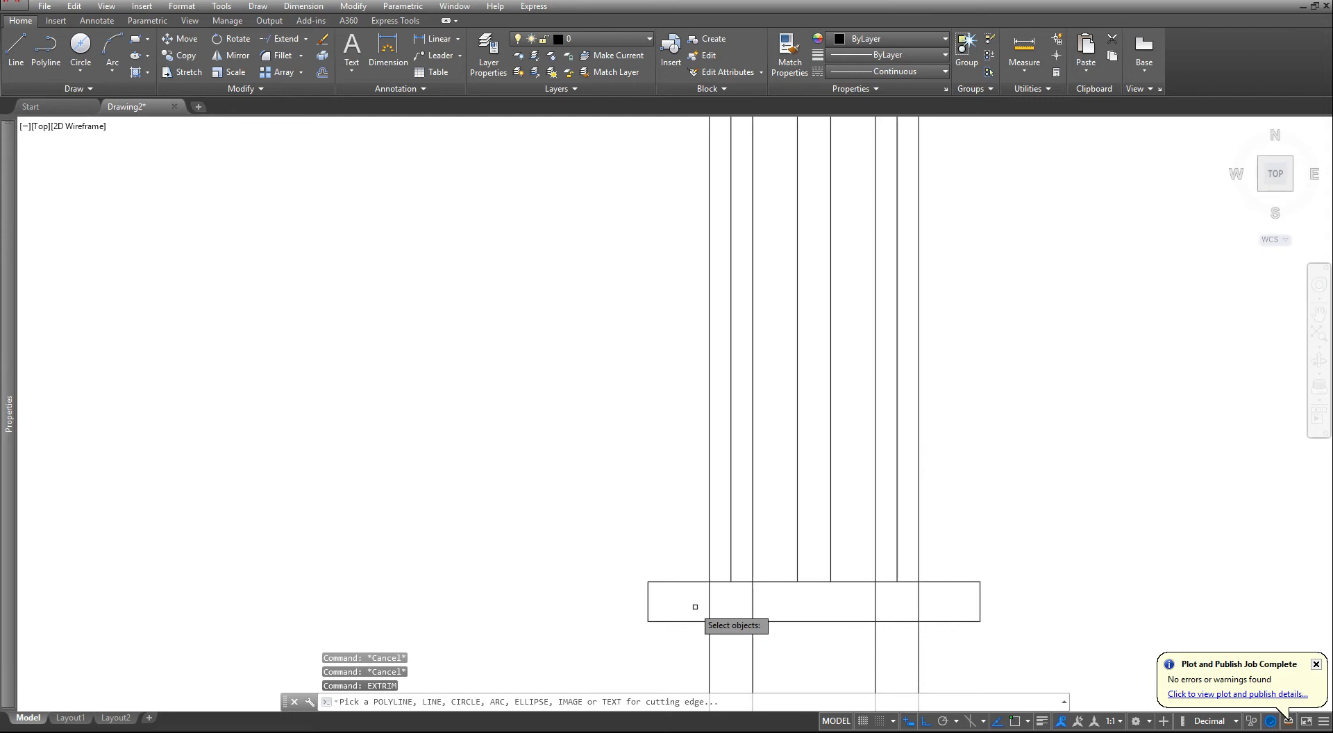
left_click(651, 620)
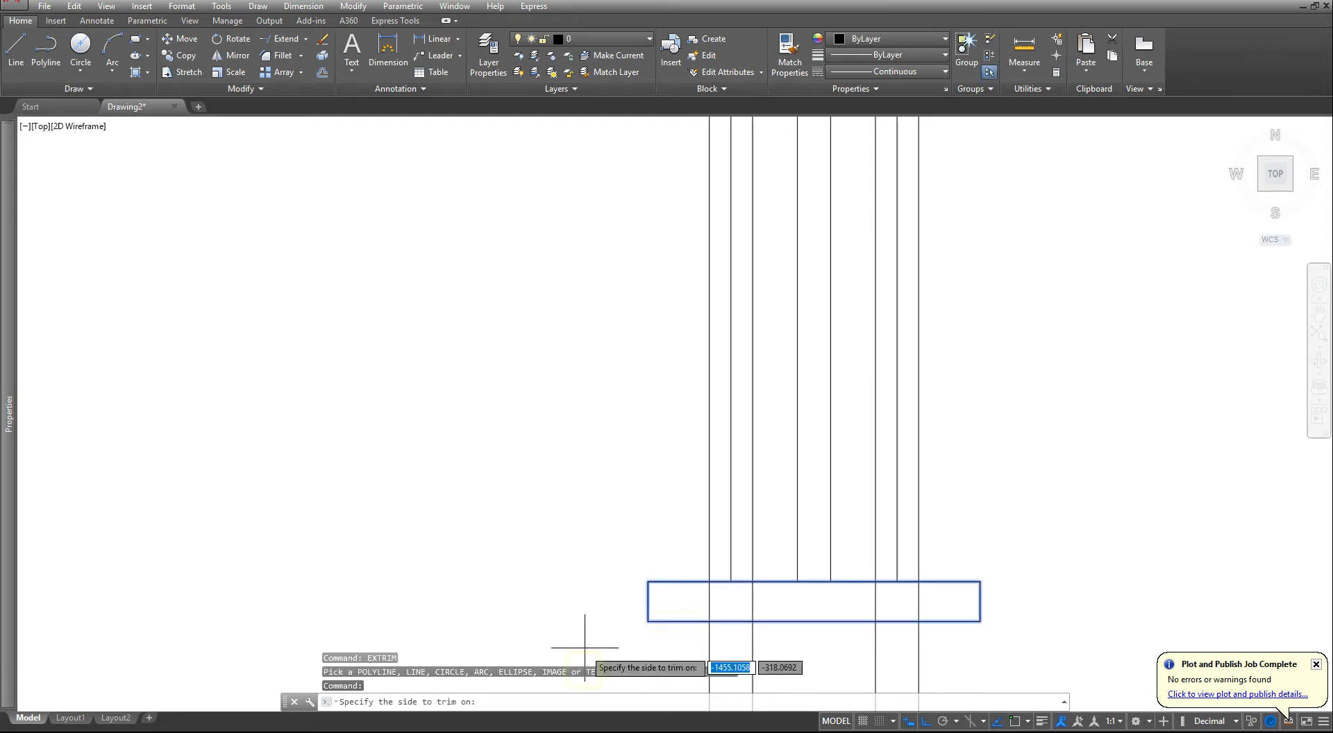
left_click(548, 610)
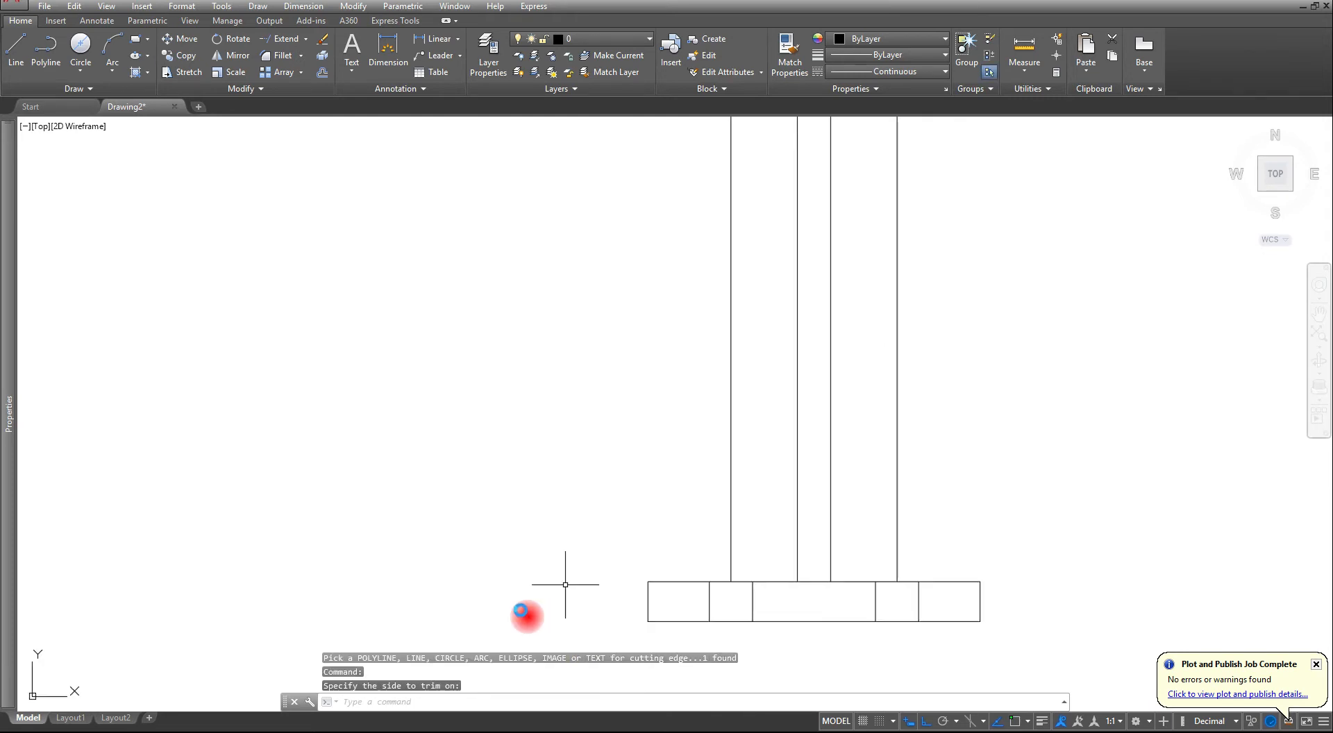
key("Escape")
key("Escape")
key("Escape")
- Create a new layer named BEAM and set its color to blue
scroll(885, 585, "down", 4)
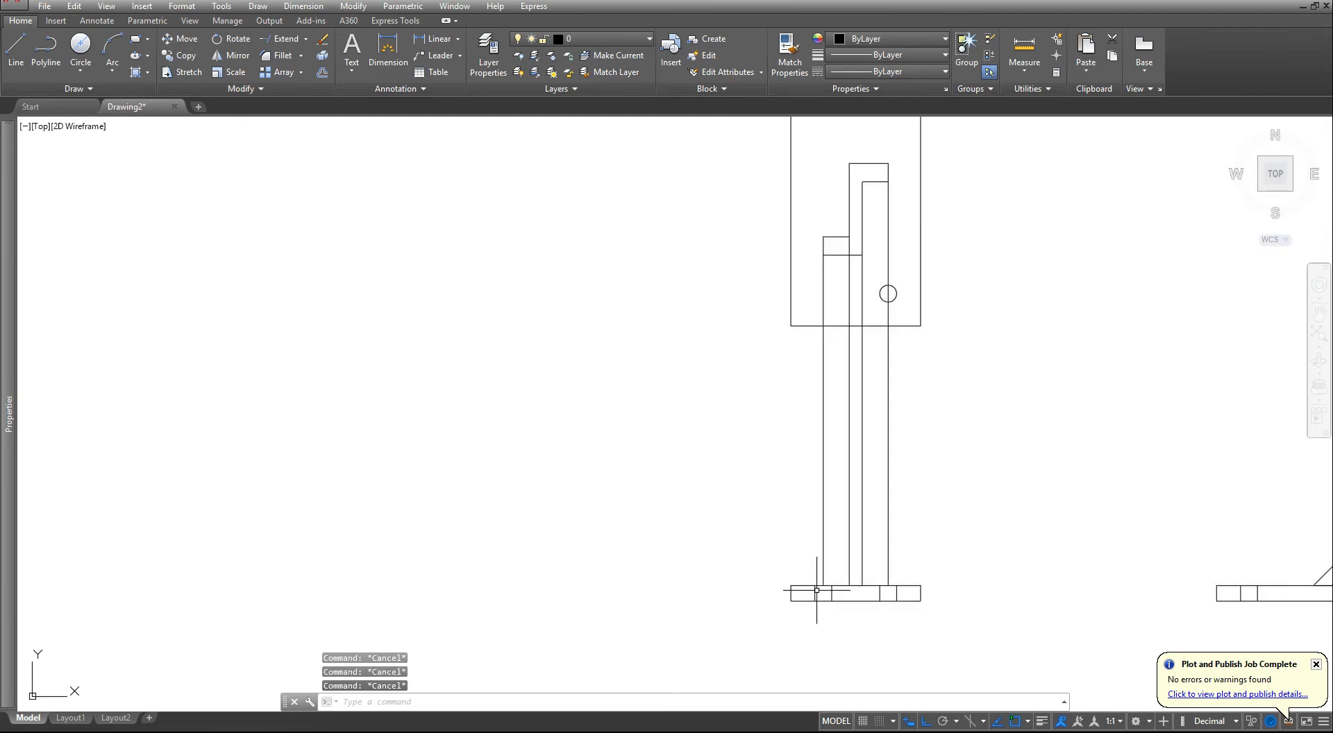
mouse_move(838, 517)
middle_mouse_down()
mouse_move(833, 537)
mouse_move(790, 546)
middle_mouse_up()
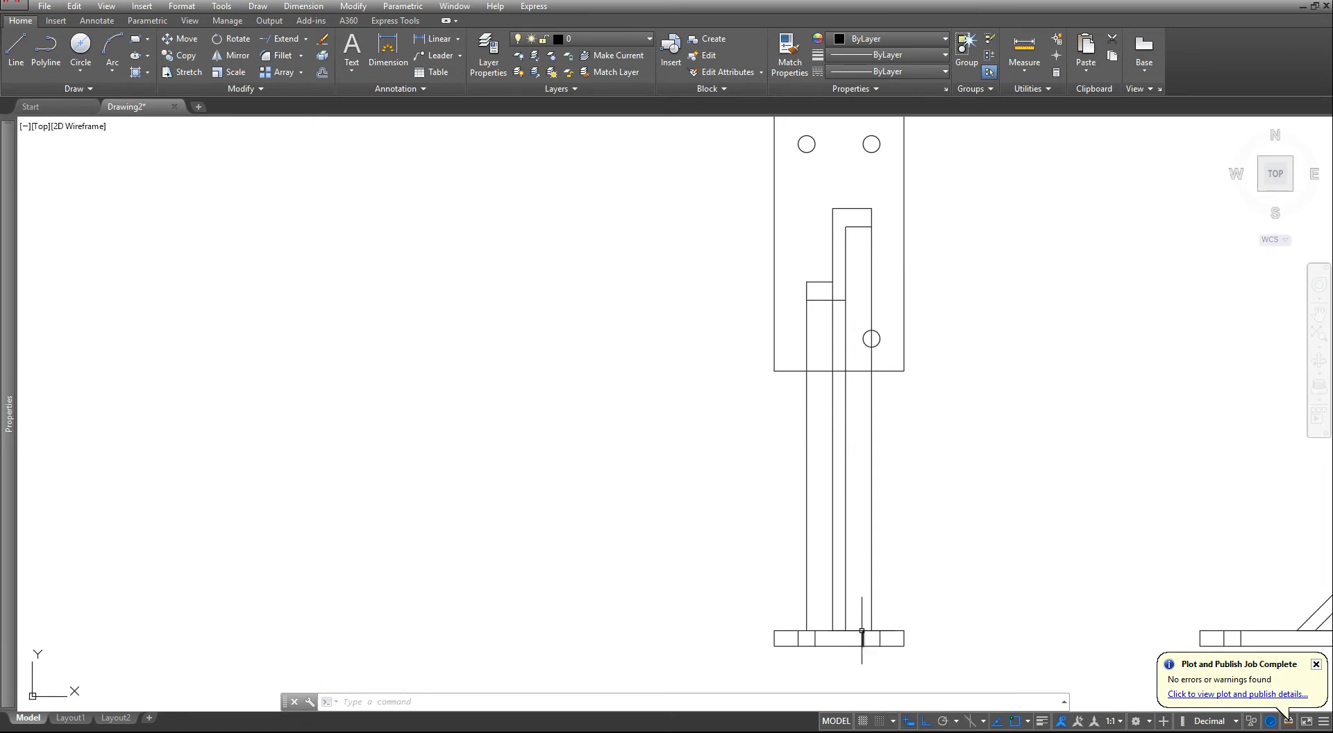
scroll(861, 630, "down", 2)
middle_click_drag(942, 536, 923, 572)
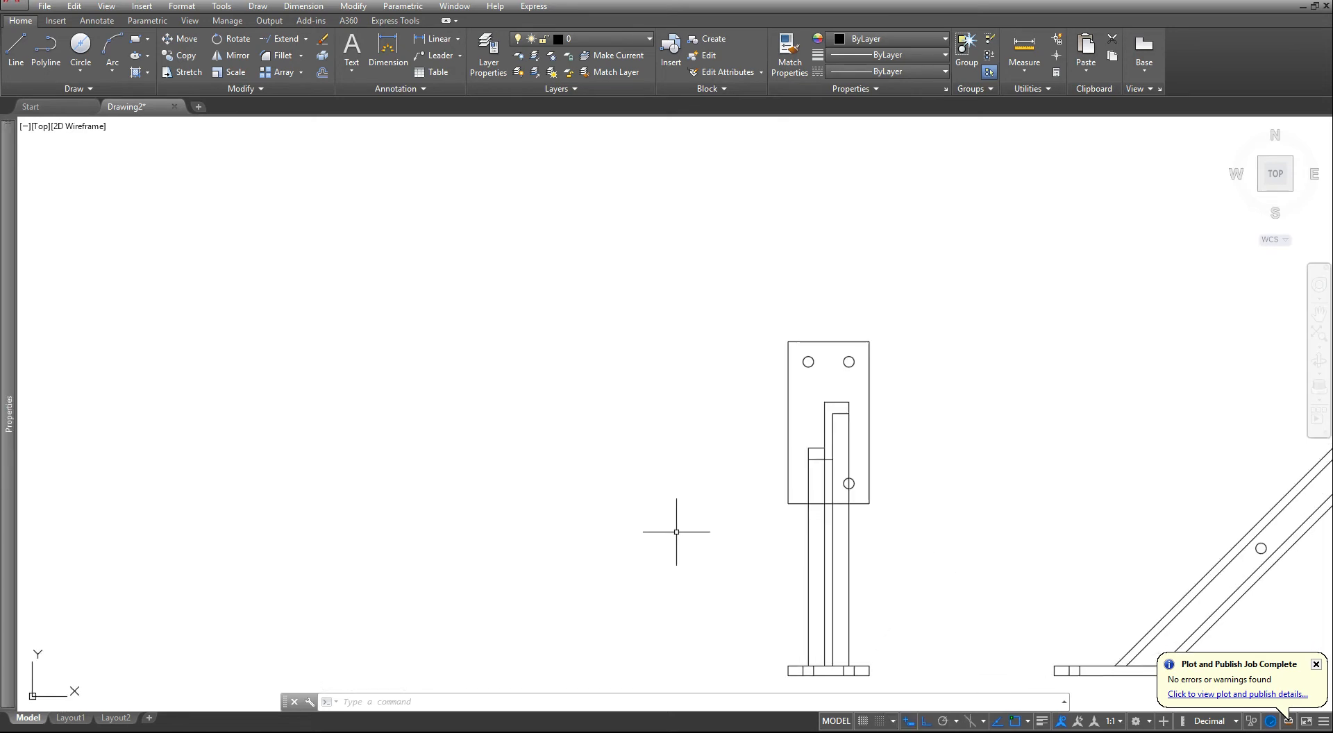
middle_click_drag(828, 529, 885, 449)
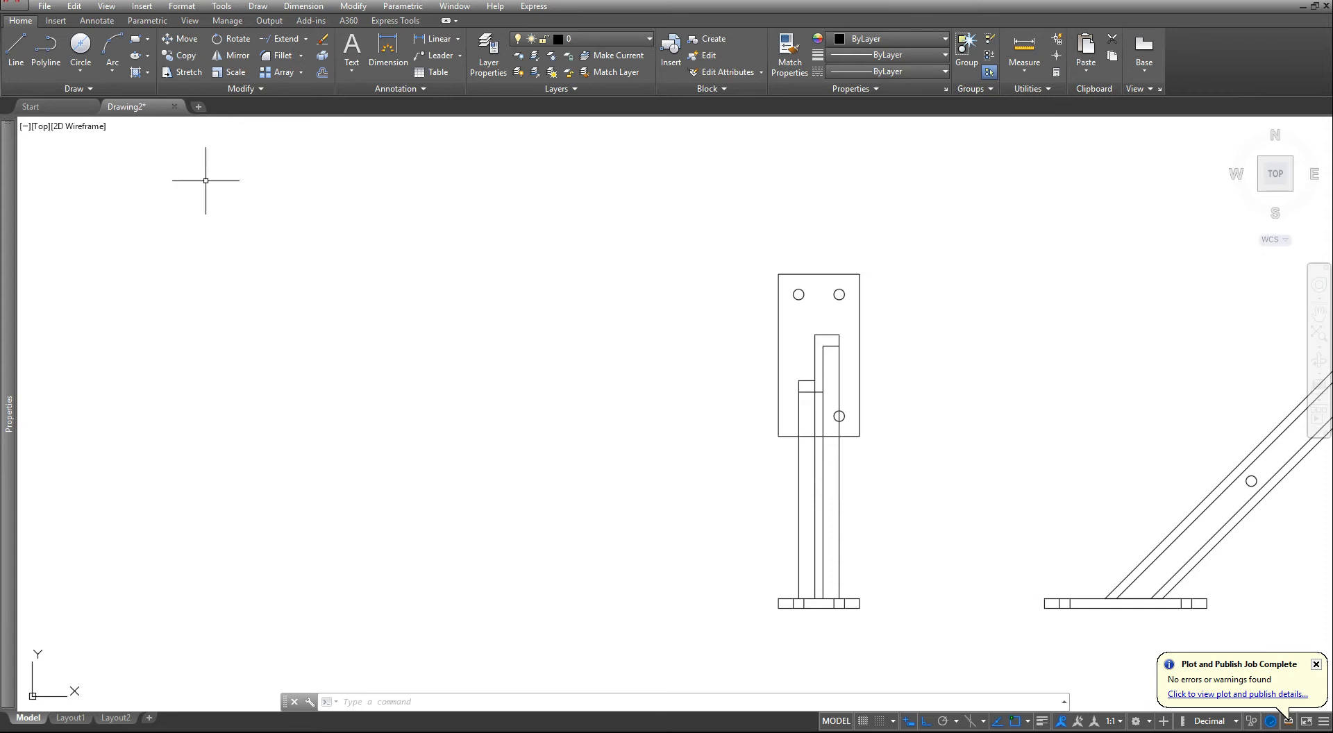
left_click(489, 55)
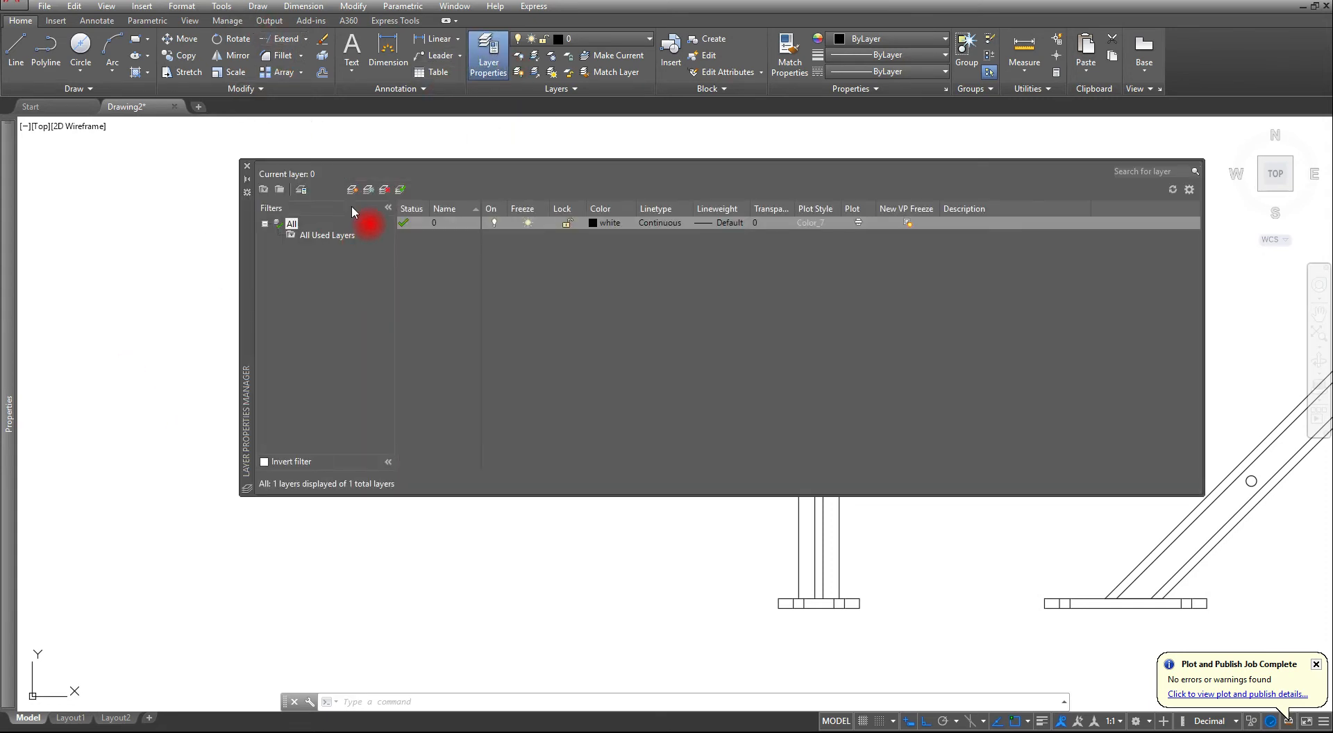
left_click(353, 190)
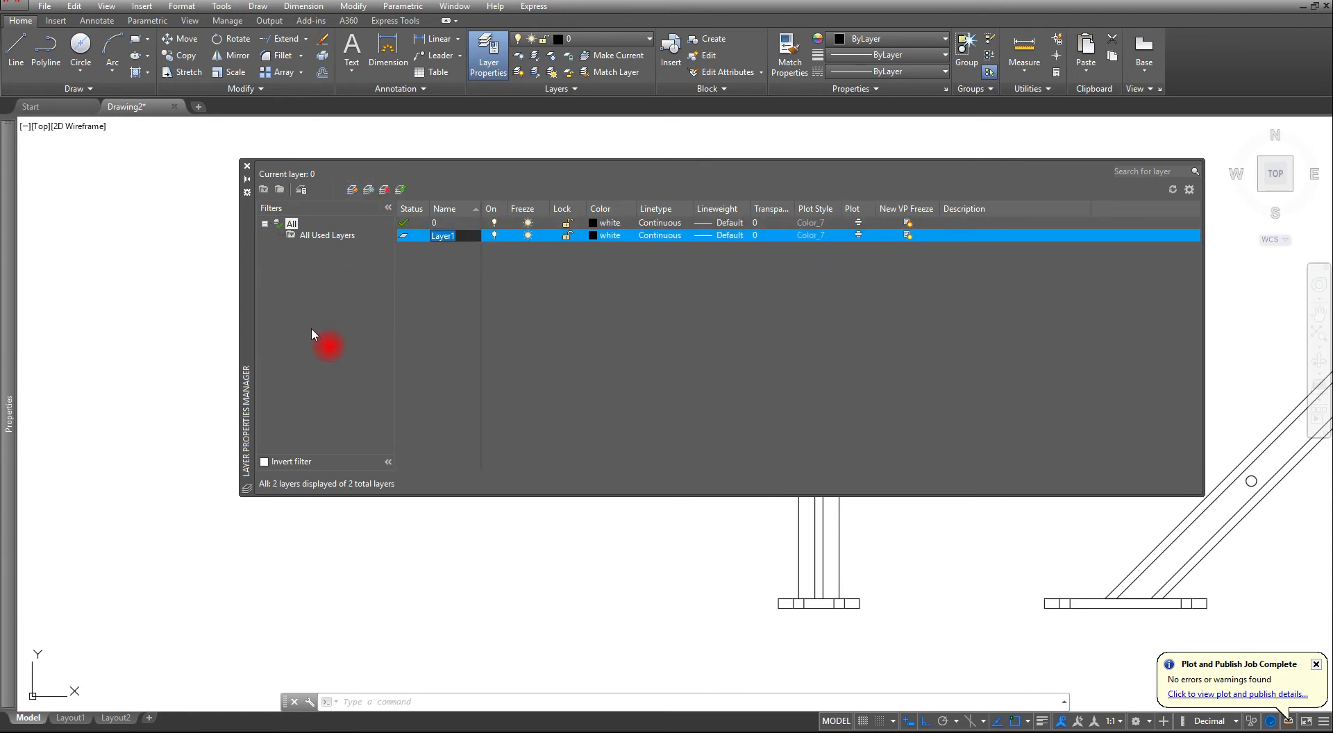
type("b")
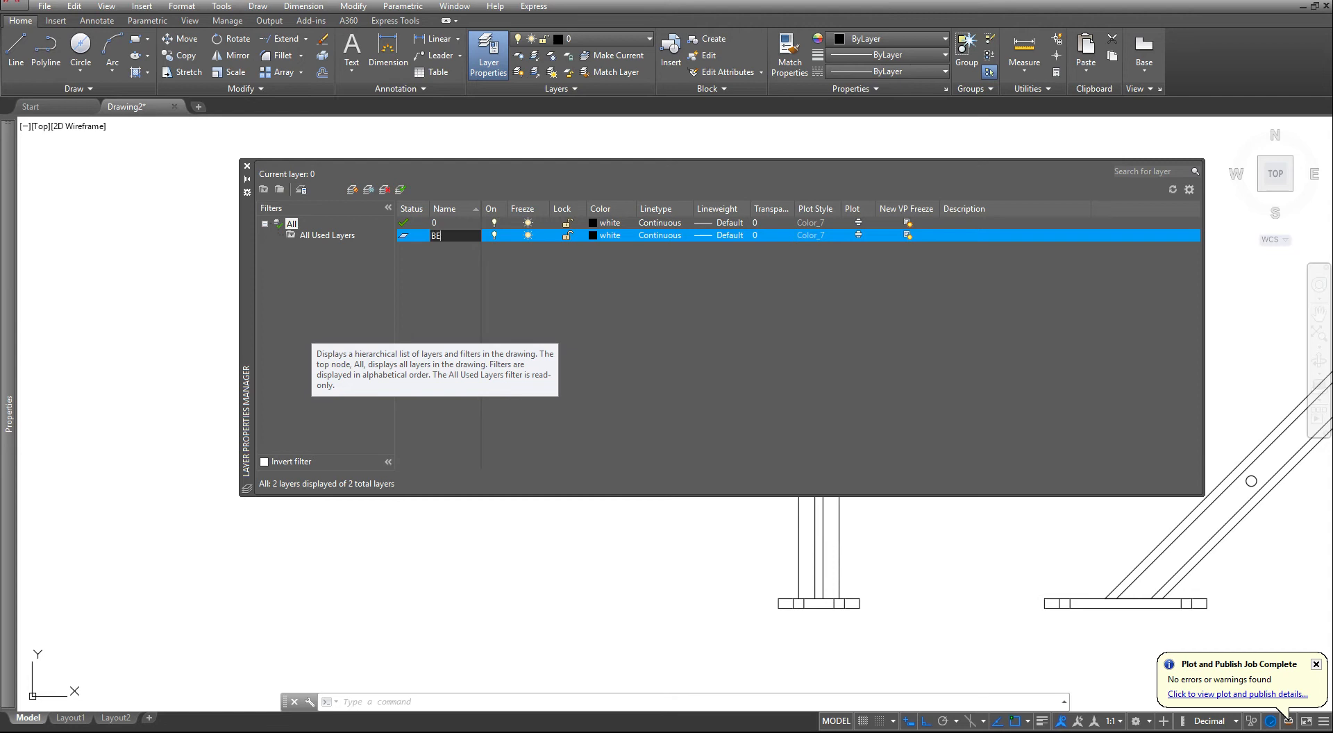
type("EAM")
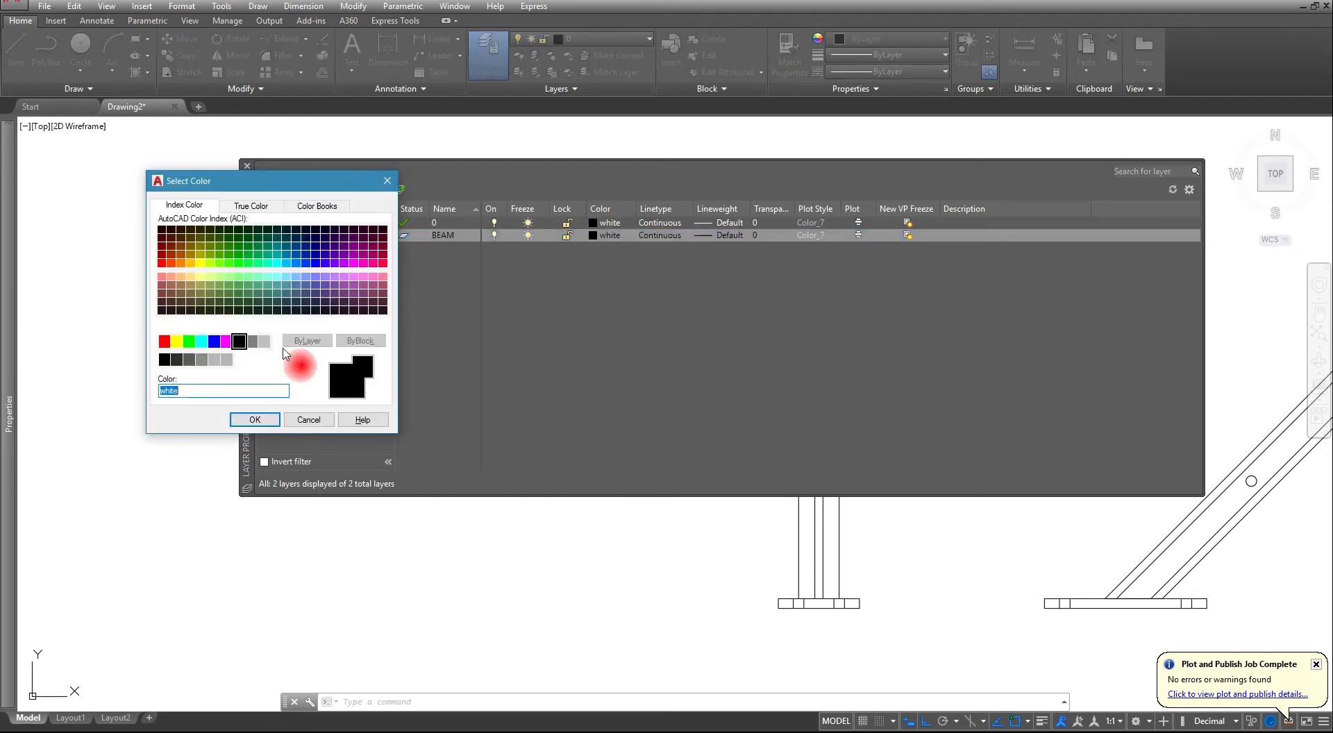
left_click(214, 340)
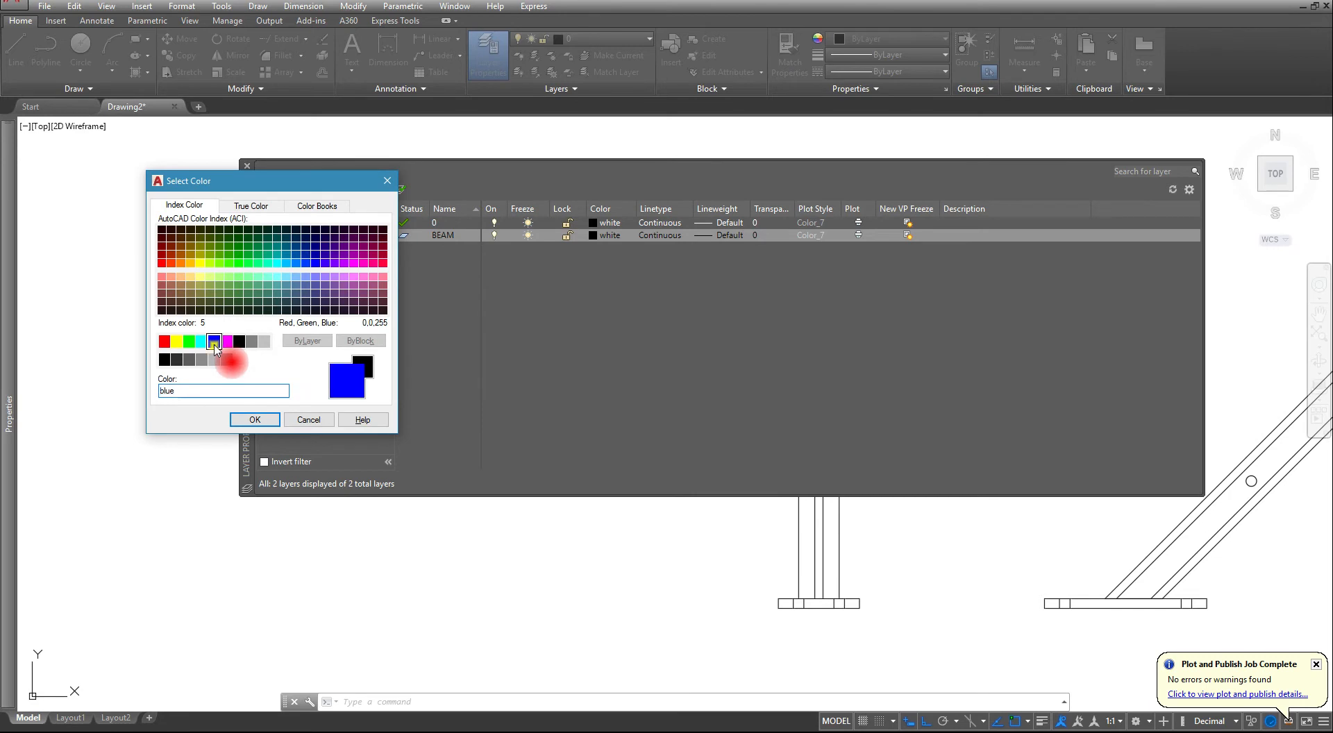
left_click(255, 420)
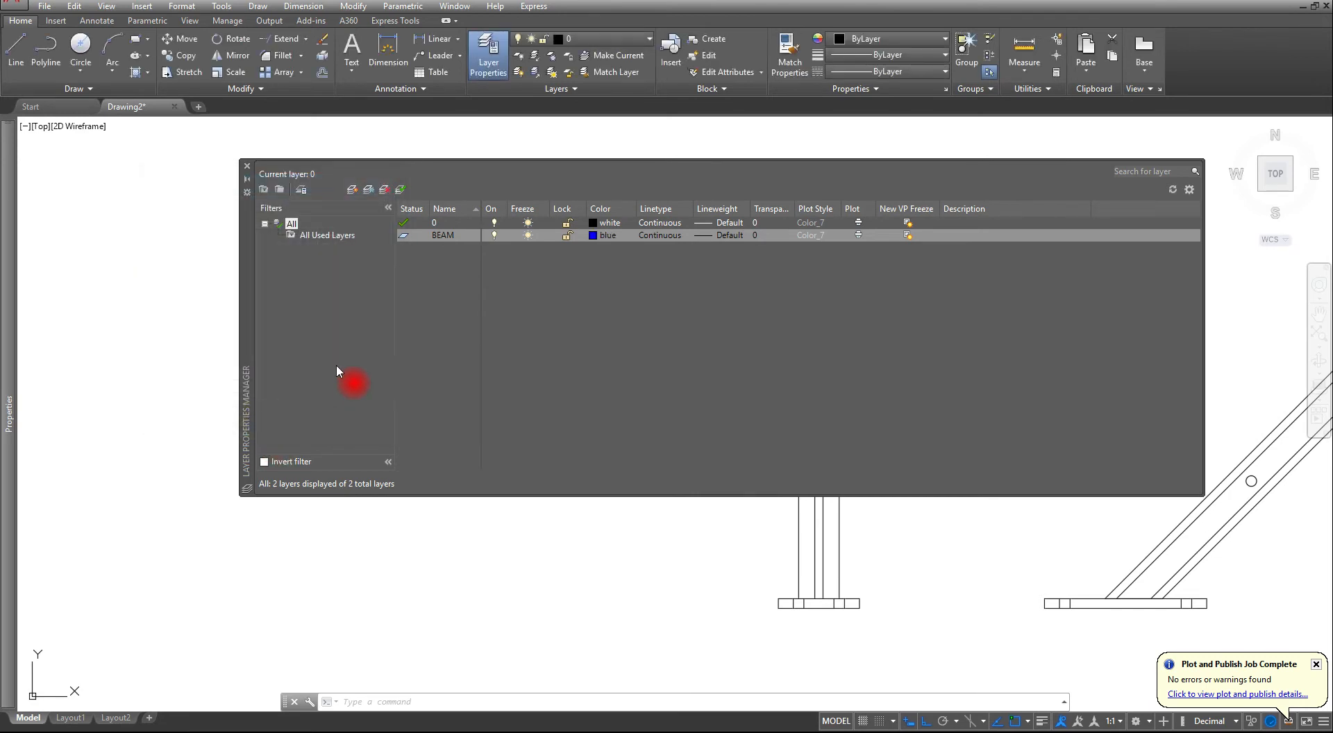
- Create a new layer named PLATE, set its color to red, and close the layer manager
left_click(352, 192)
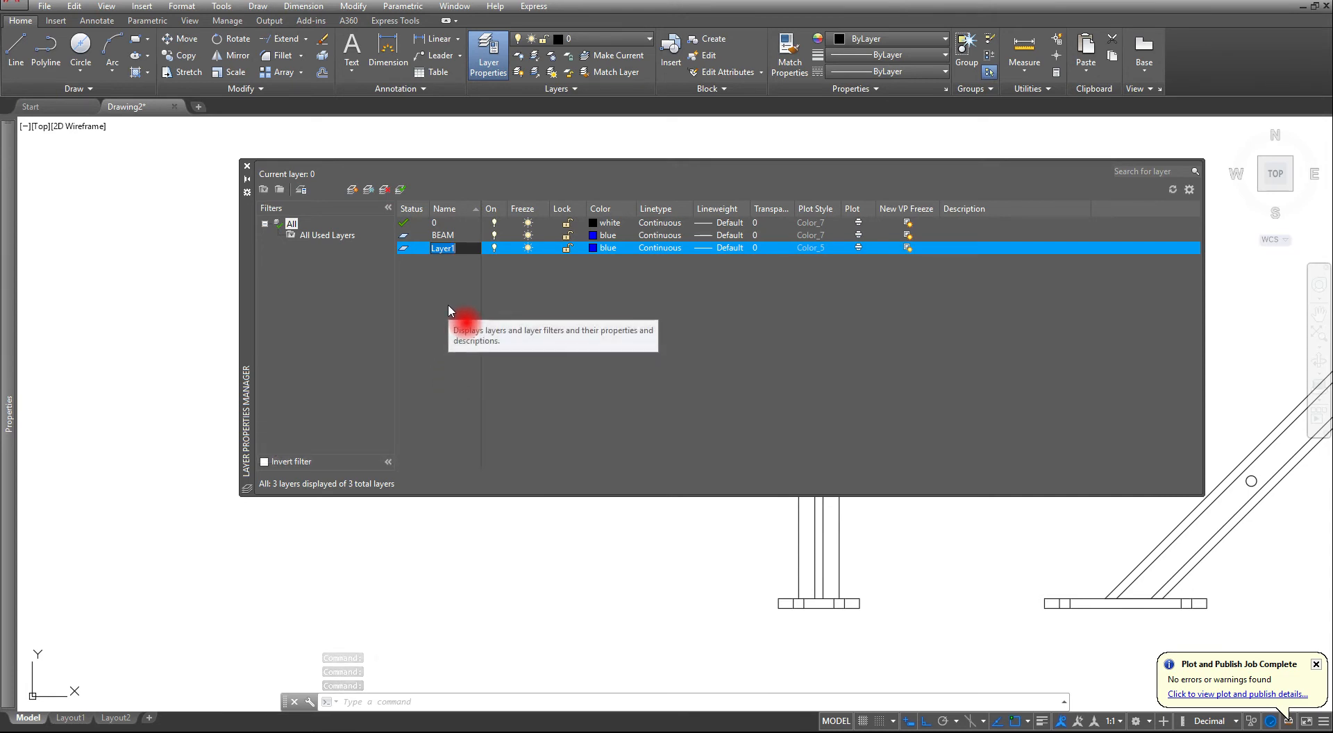
type("PLATE")
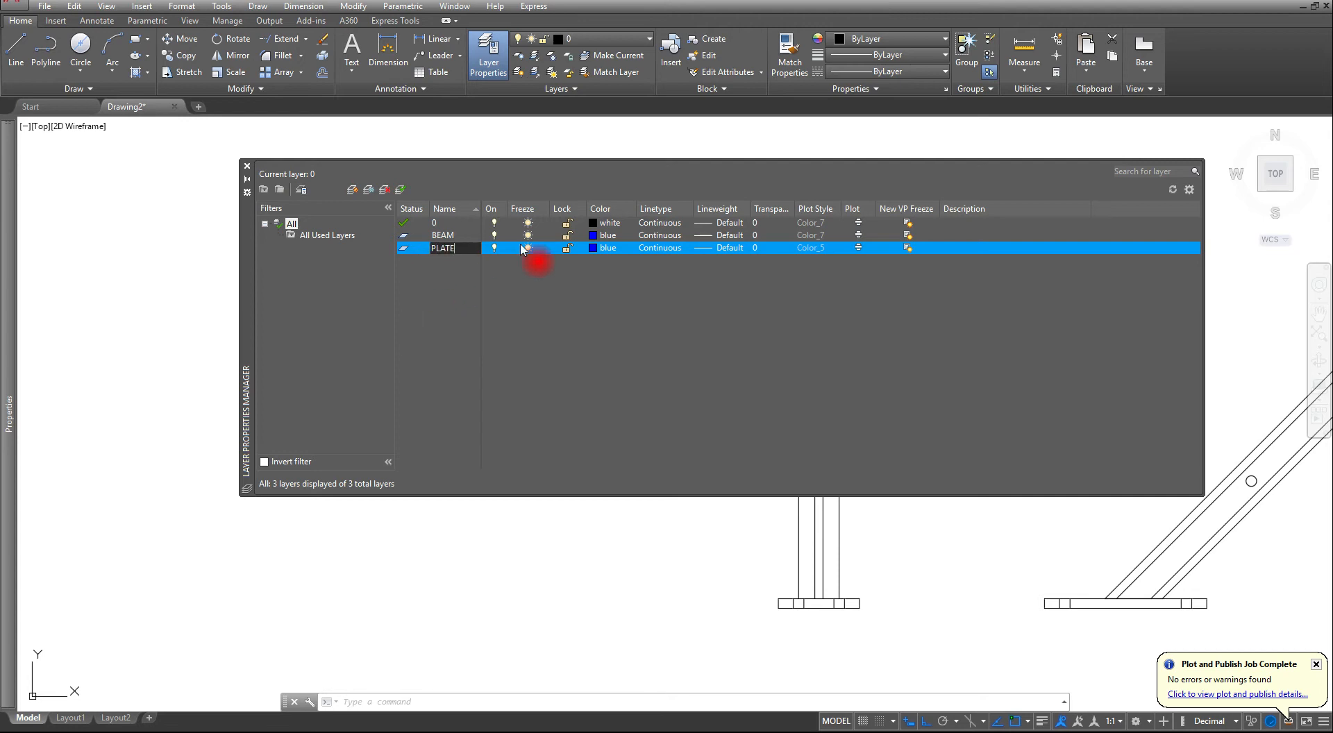
left_click(593, 247)
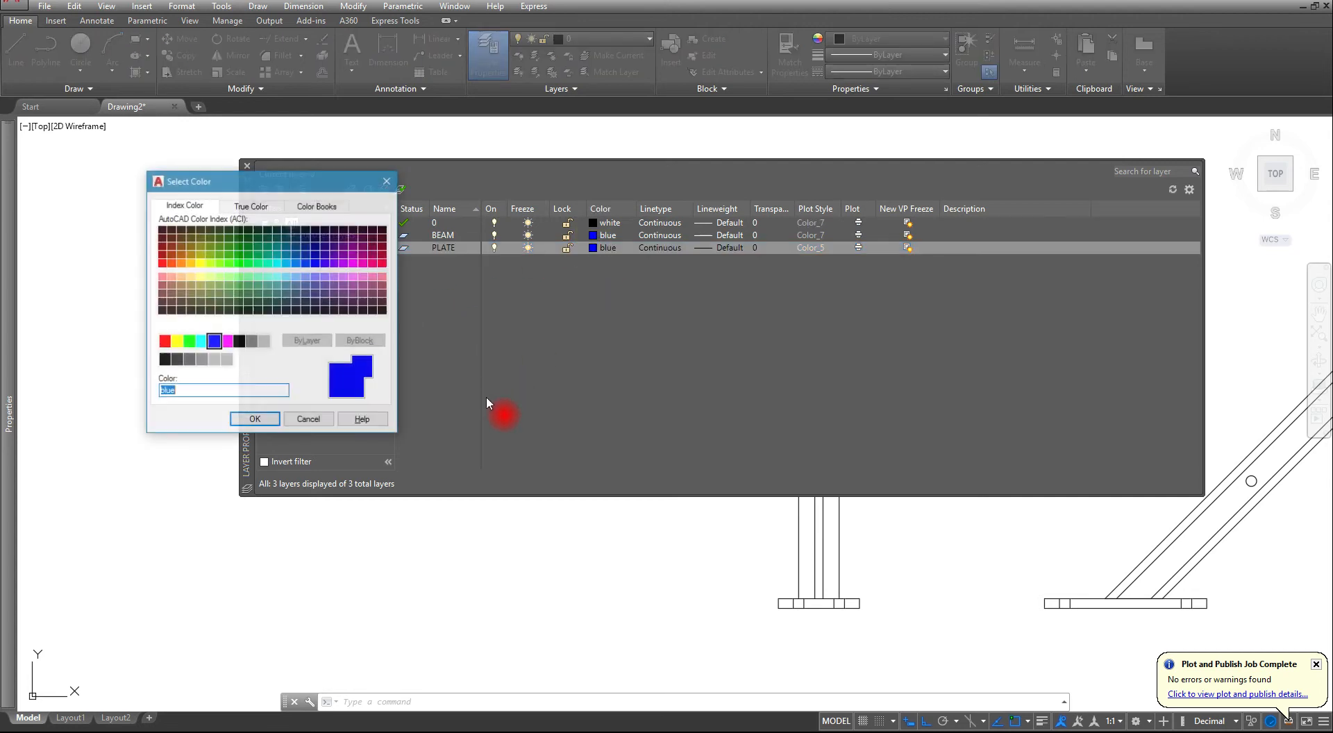
left_click(164, 341)
left_click(255, 419)
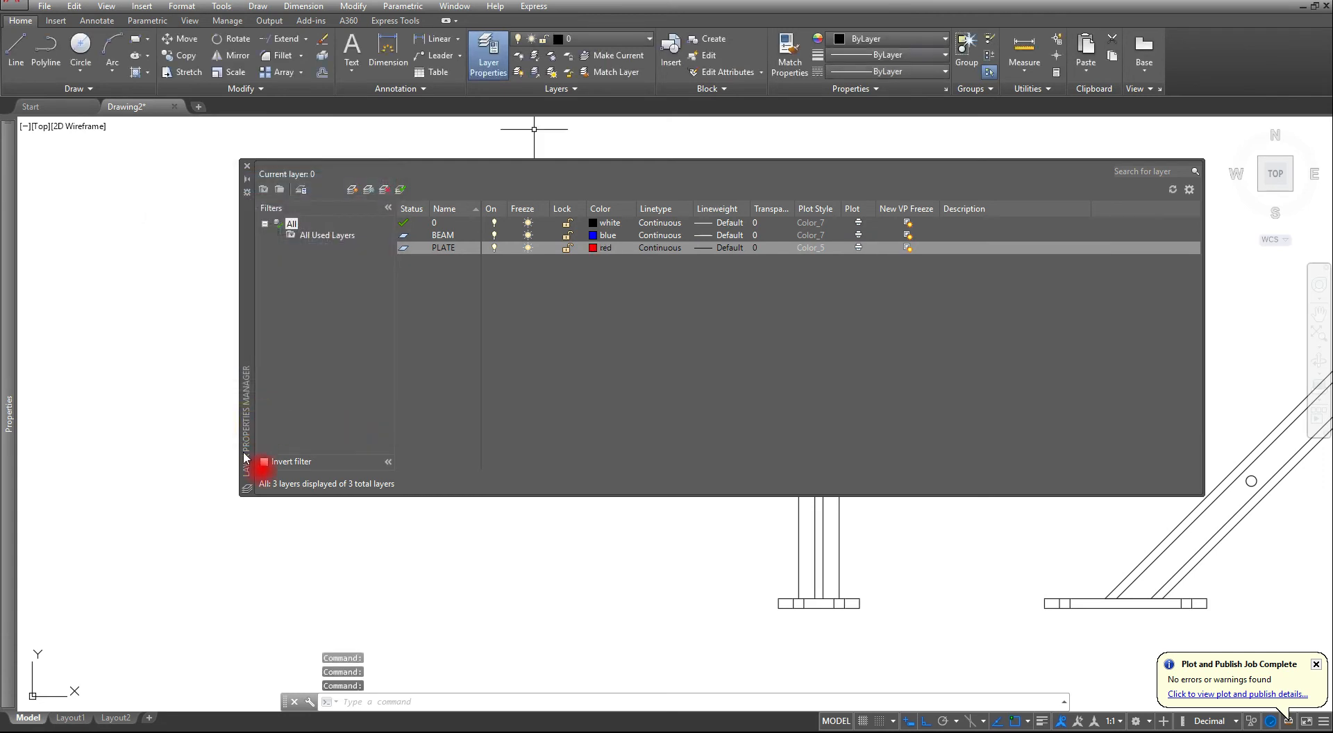
left_click(247, 169)
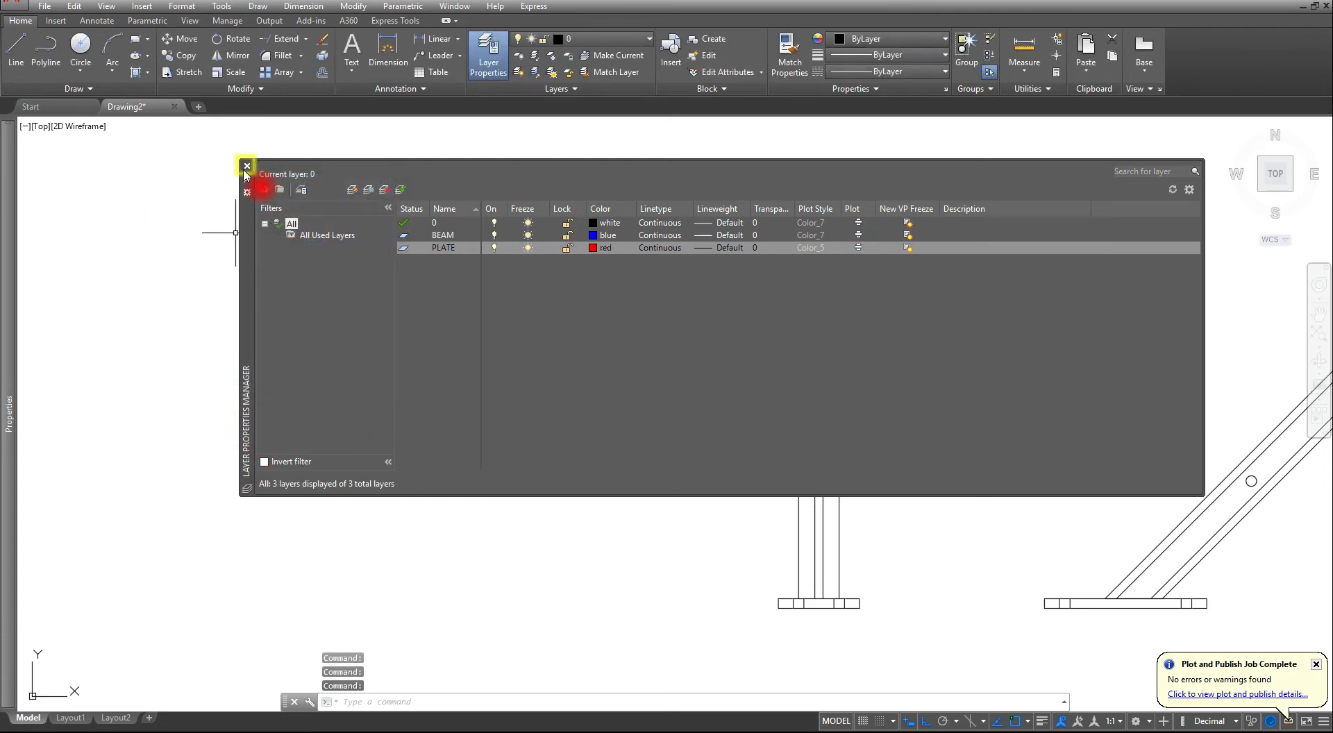
- Move the Z-section bar's lines in both views and its hole in the side view to the BEAM layer
middle_click_drag(880, 476, 692, 444)
key("Escape")
key("Escape")
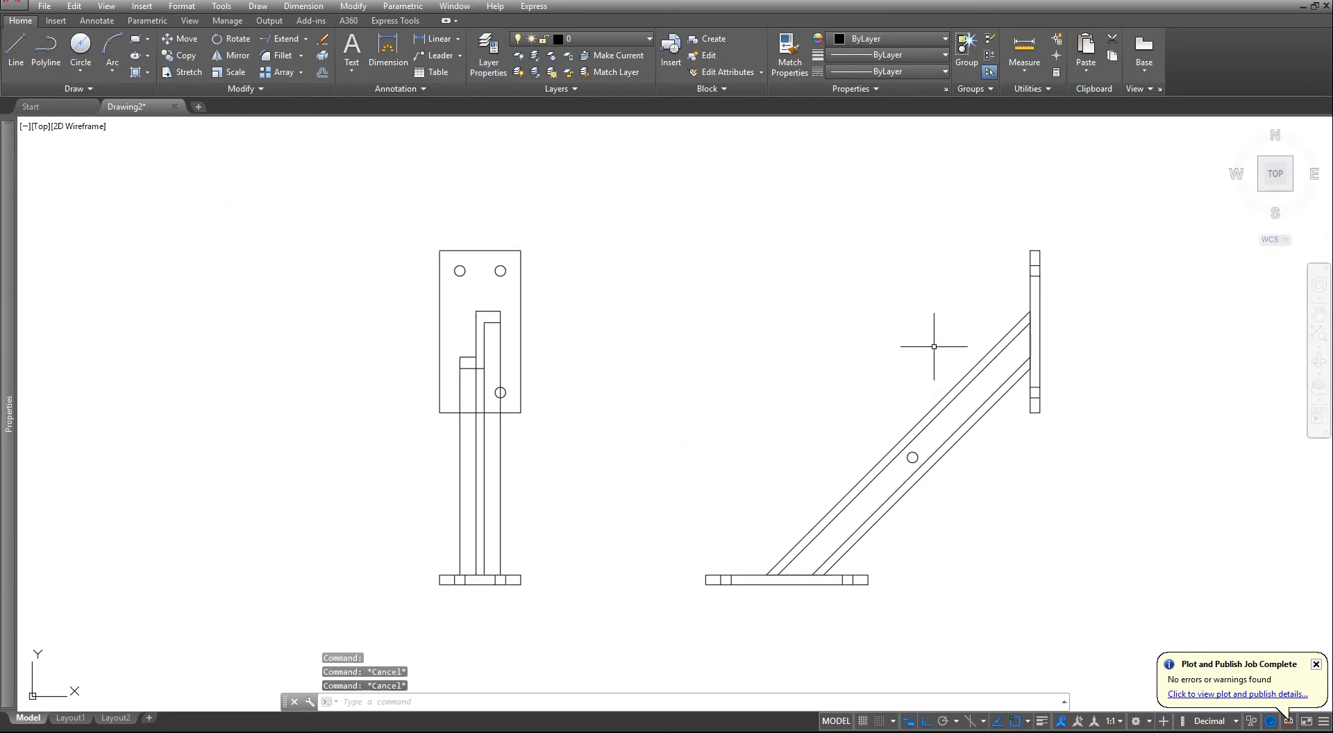
left_click(941, 337)
left_click(822, 504)
left_click(530, 462)
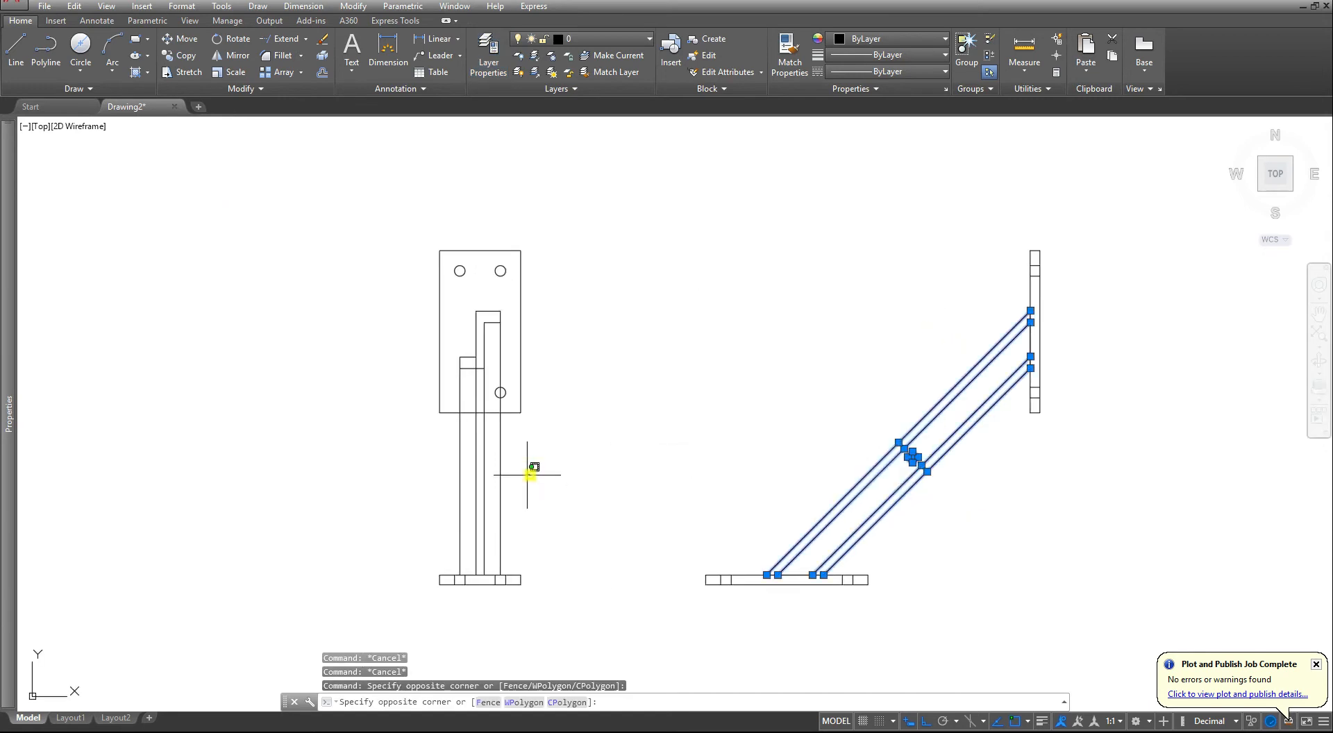
left_click(402, 495)
scroll(449, 367, "up", 2)
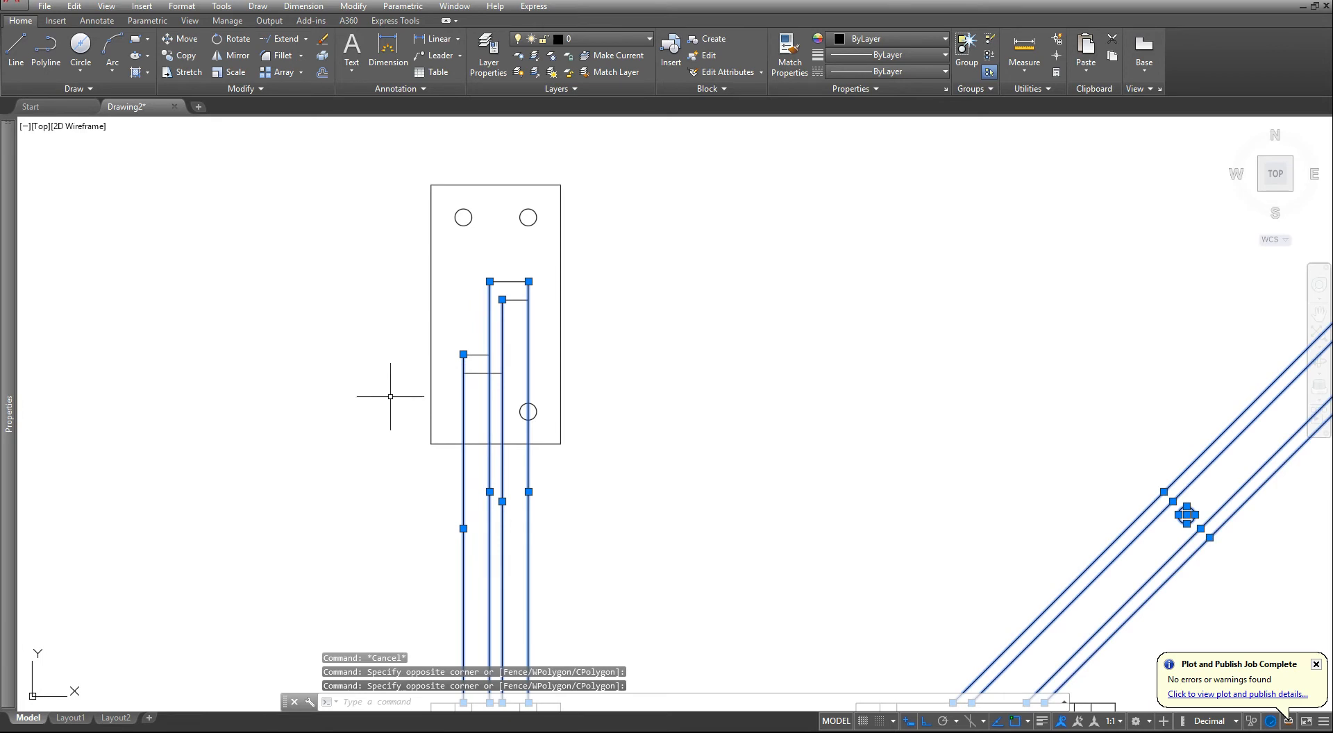
left_click(402, 385)
left_click(632, 267)
middle_click_drag(573, 587, 563, 388)
middle_click_drag(955, 433, 765, 527)
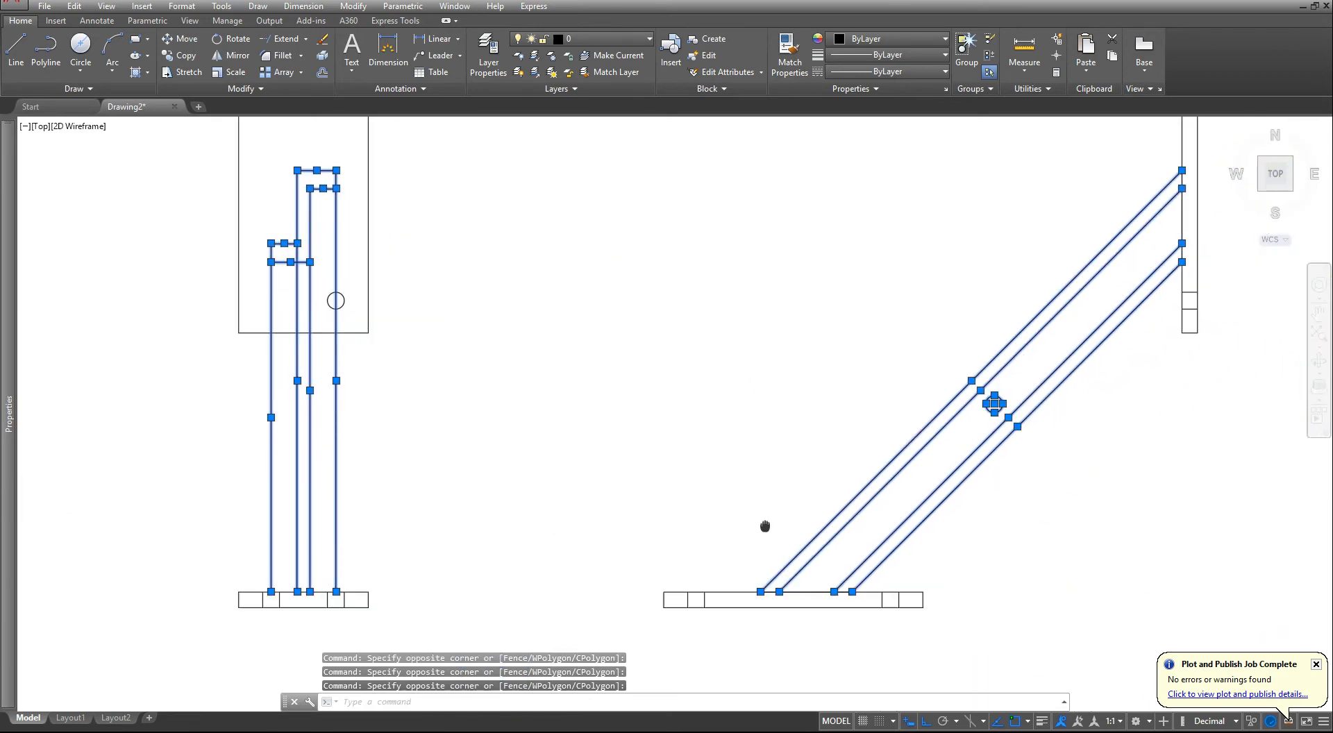
scroll(553, 321, "down", 3)
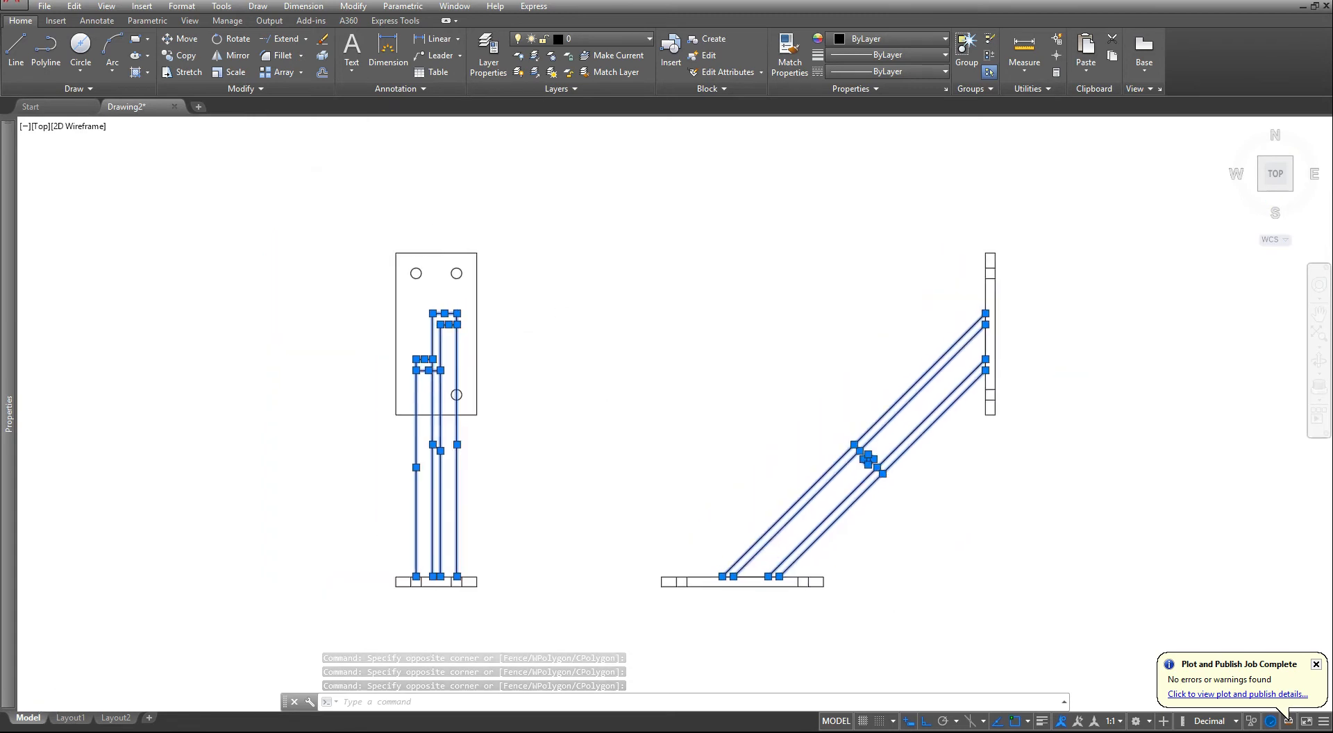
left_click(583, 39)
left_click(581, 74)
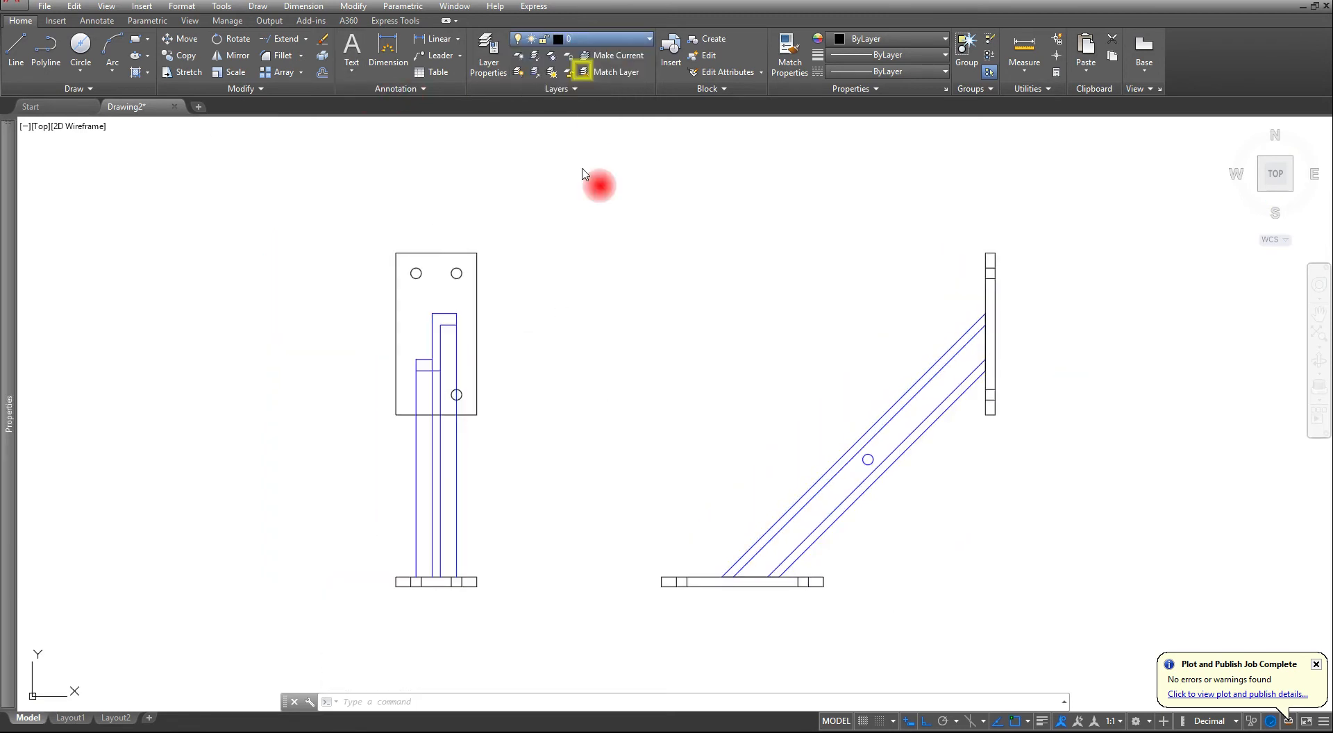
key("Escape")
key("Escape")
key("Escape")
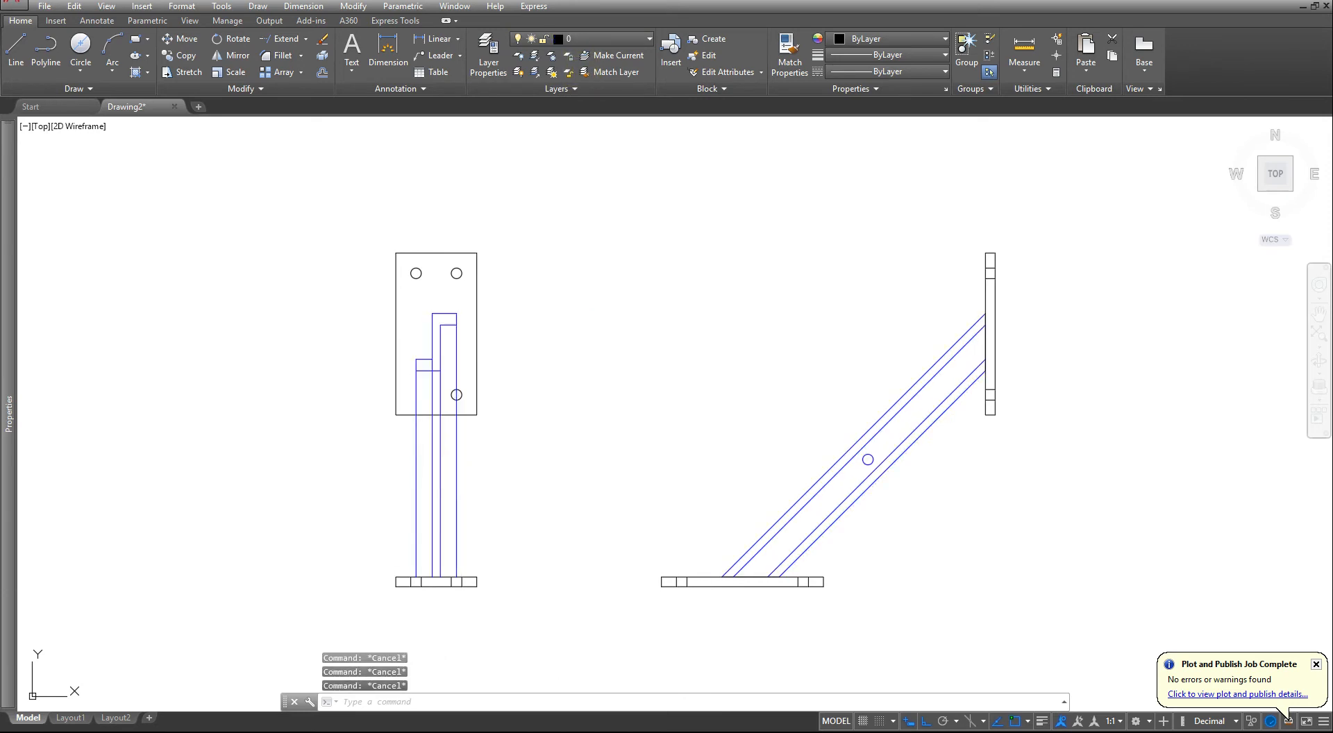
- Move the end plates and their holes and hole edge lines in both views to the PLATE layer
left_click(358, 565)
left_click(549, 605)
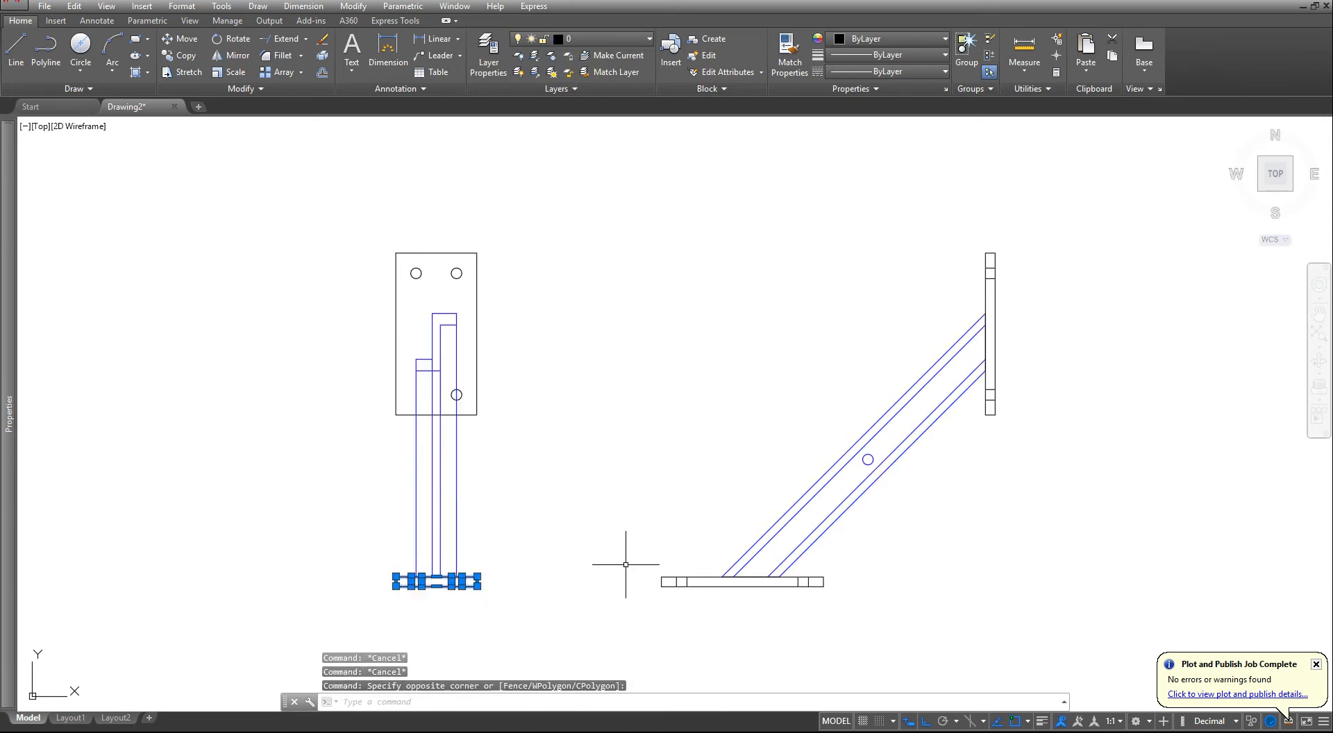
left_click(626, 565)
left_click(878, 613)
left_click(971, 246)
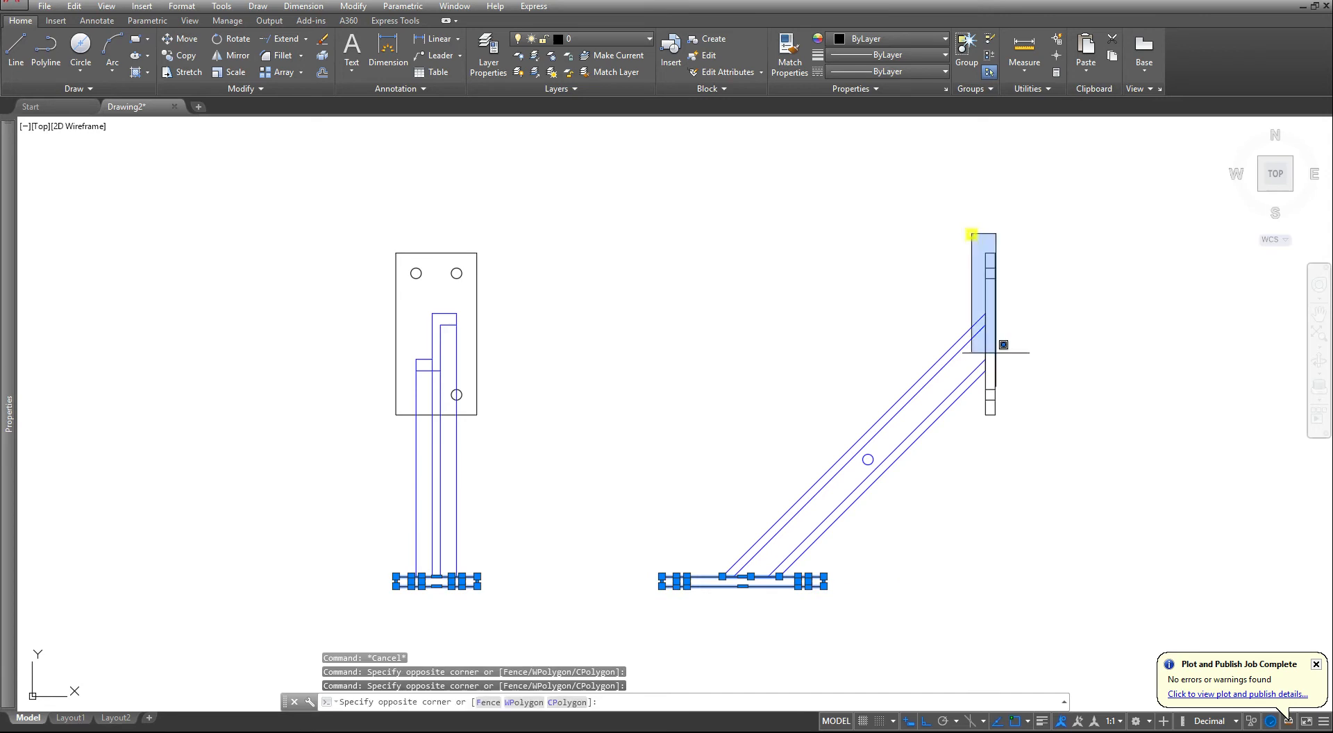
left_click(1037, 468)
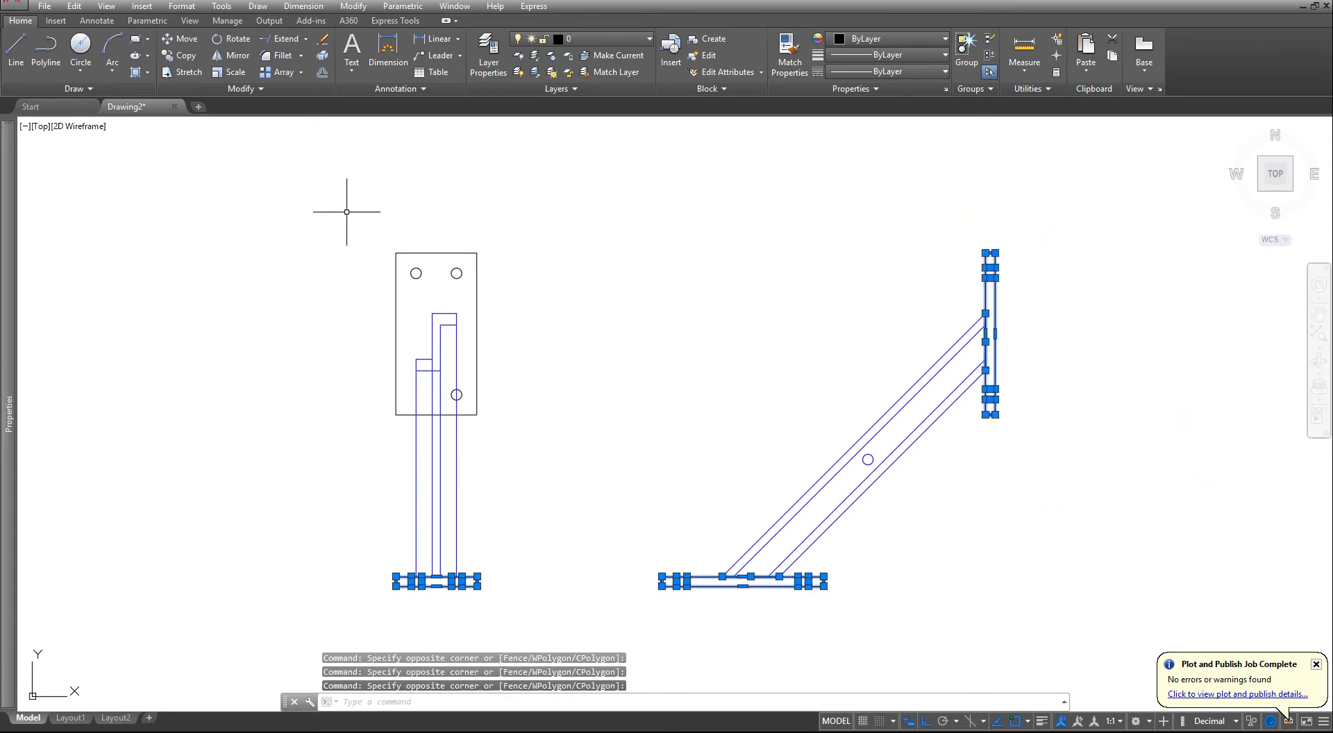
left_click(369, 209)
left_click(527, 295)
left_click(532, 207)
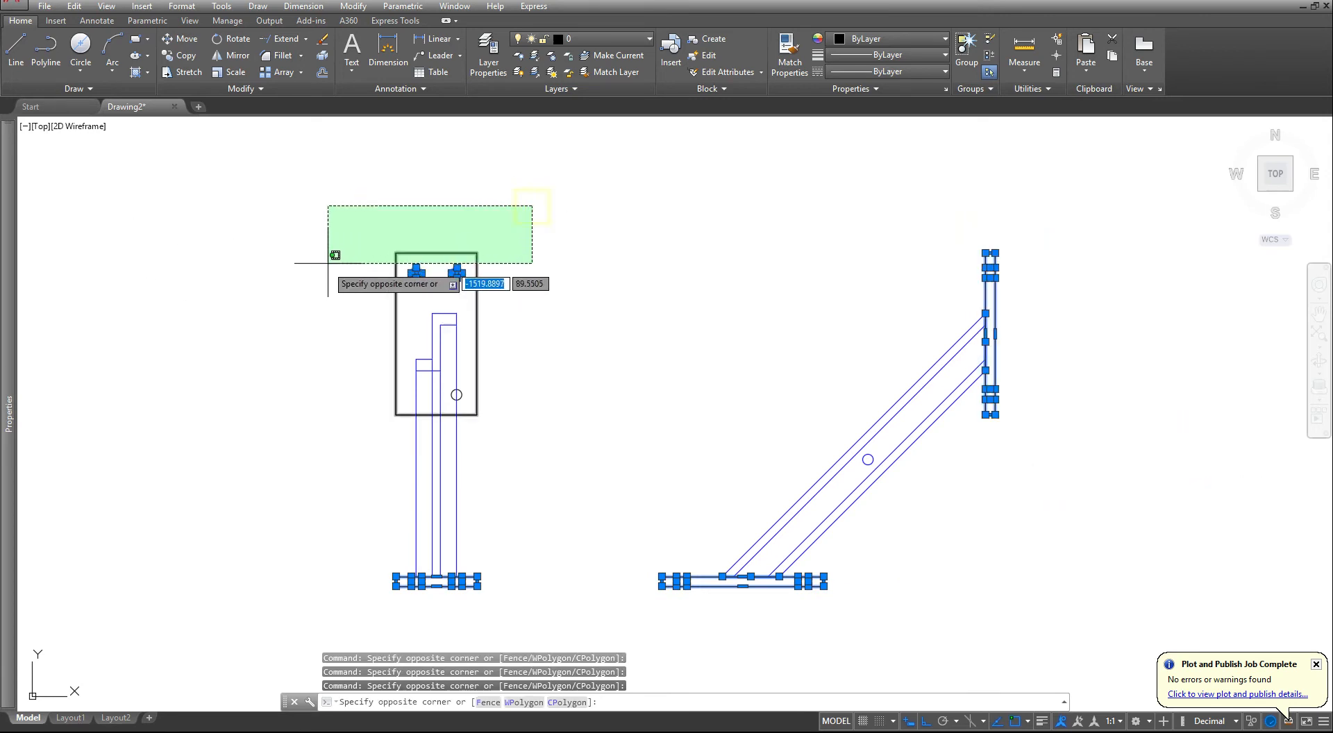
left_click(323, 292)
scroll(368, 410, "up", 2)
left_click(590, 339)
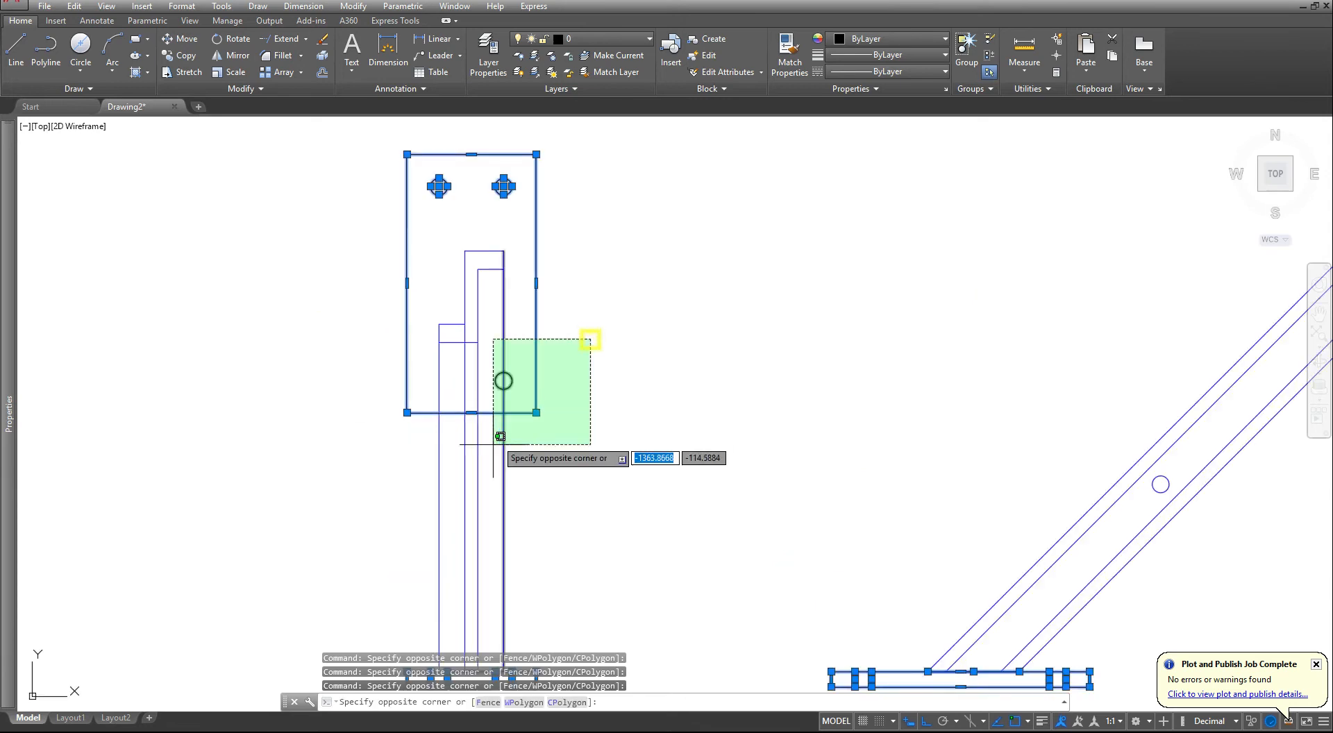
left_click(507, 445)
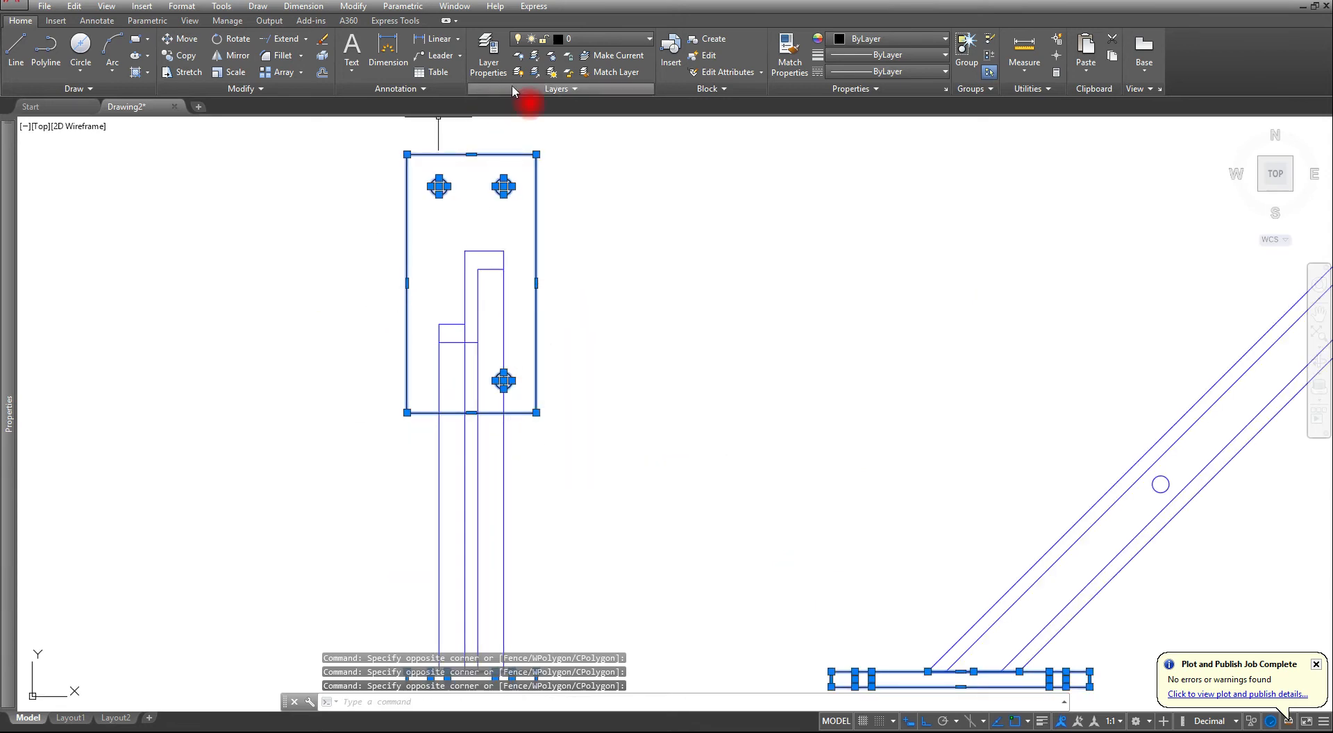
left_click(585, 41)
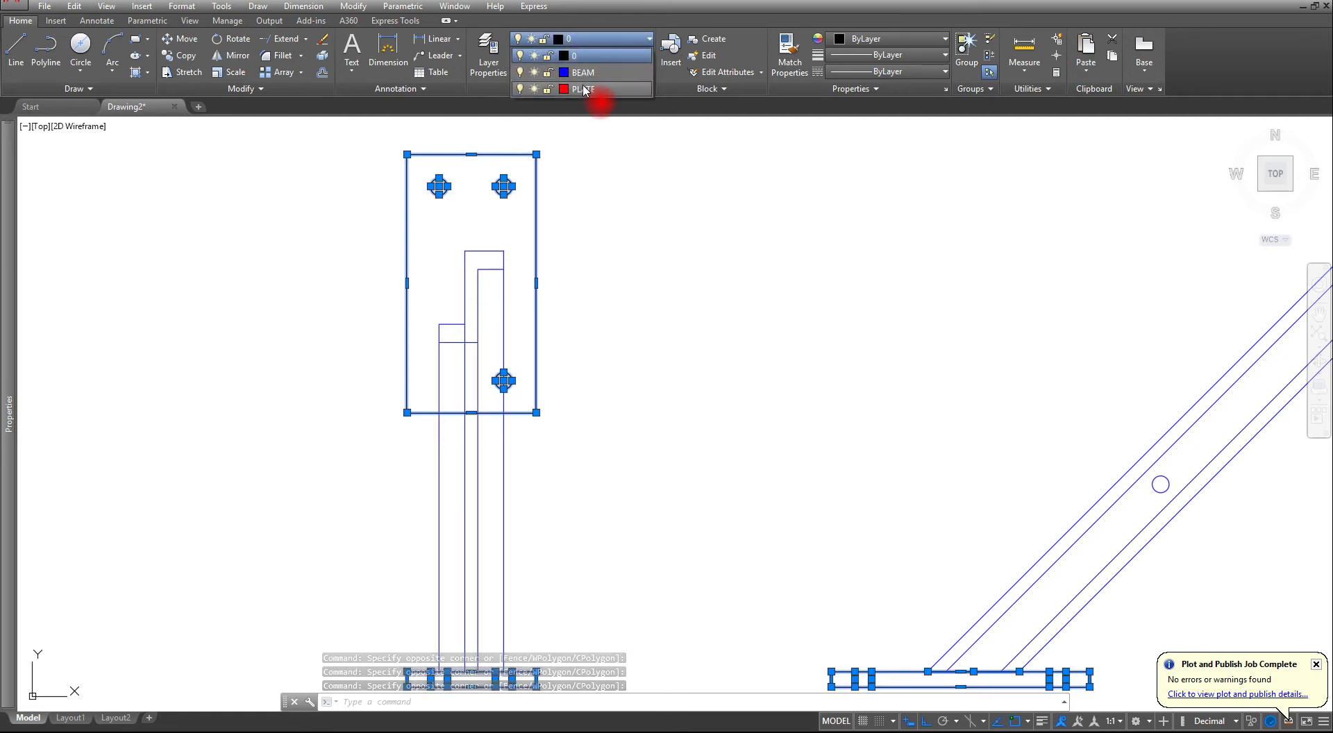
left_click(583, 58)
key("ctrl+a")
scroll(508, 375, "down", 4)
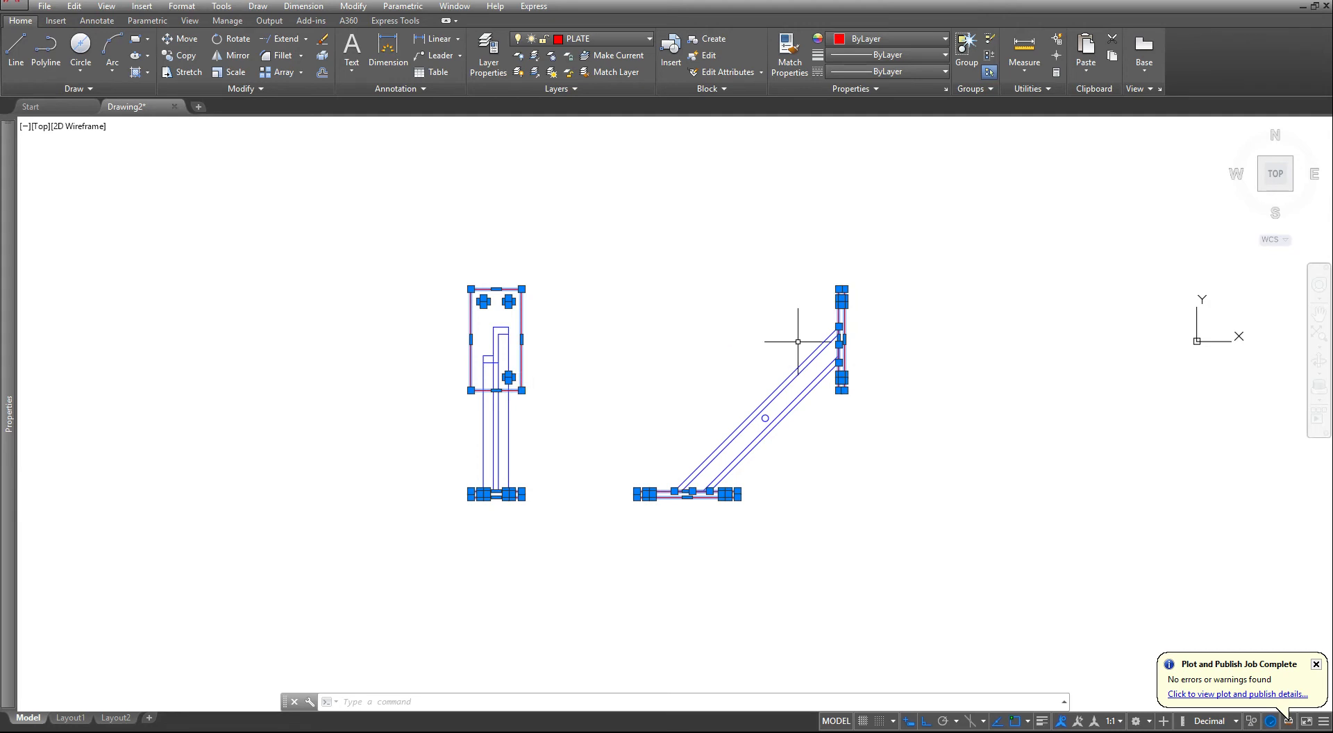
key("Escape")
key("Escape")
key("Escape")
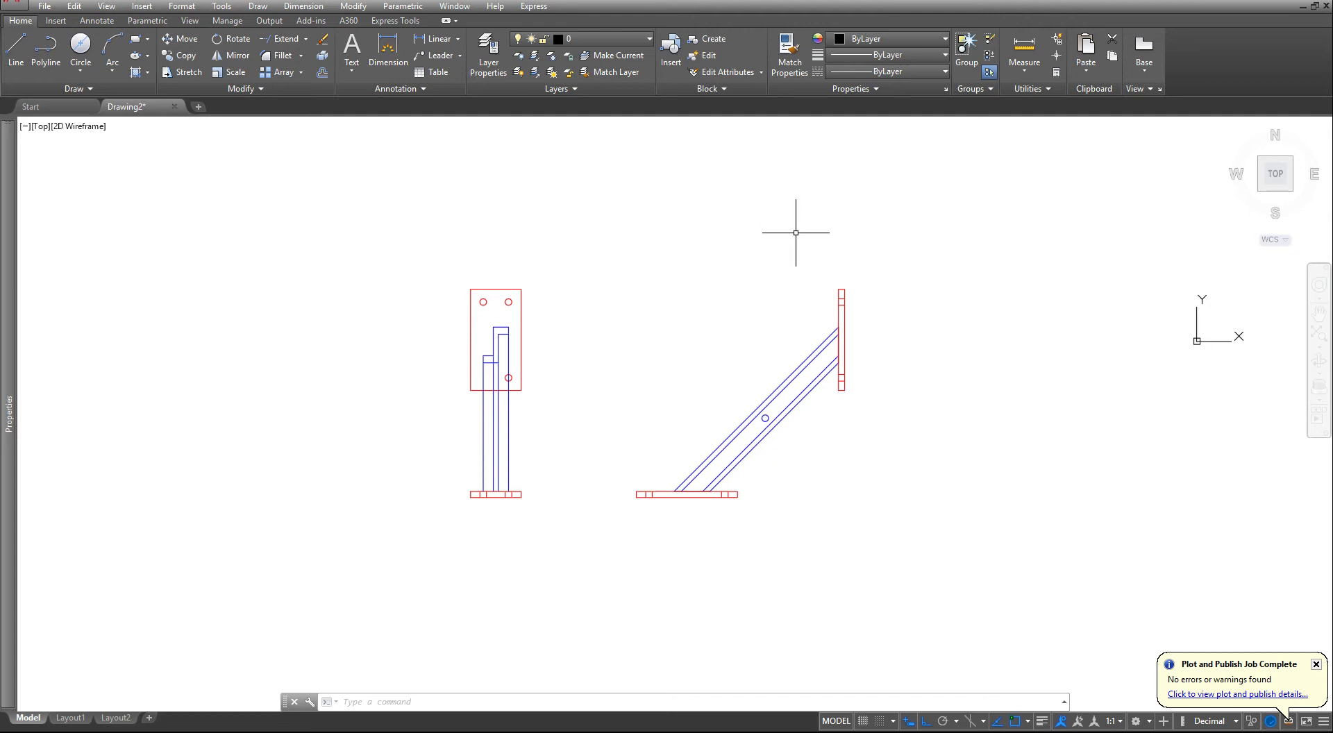
- Draw horizontal construction lines through the upper and lower quadrants of the bar's hole in the side view
scroll(740, 400, "up", 4)
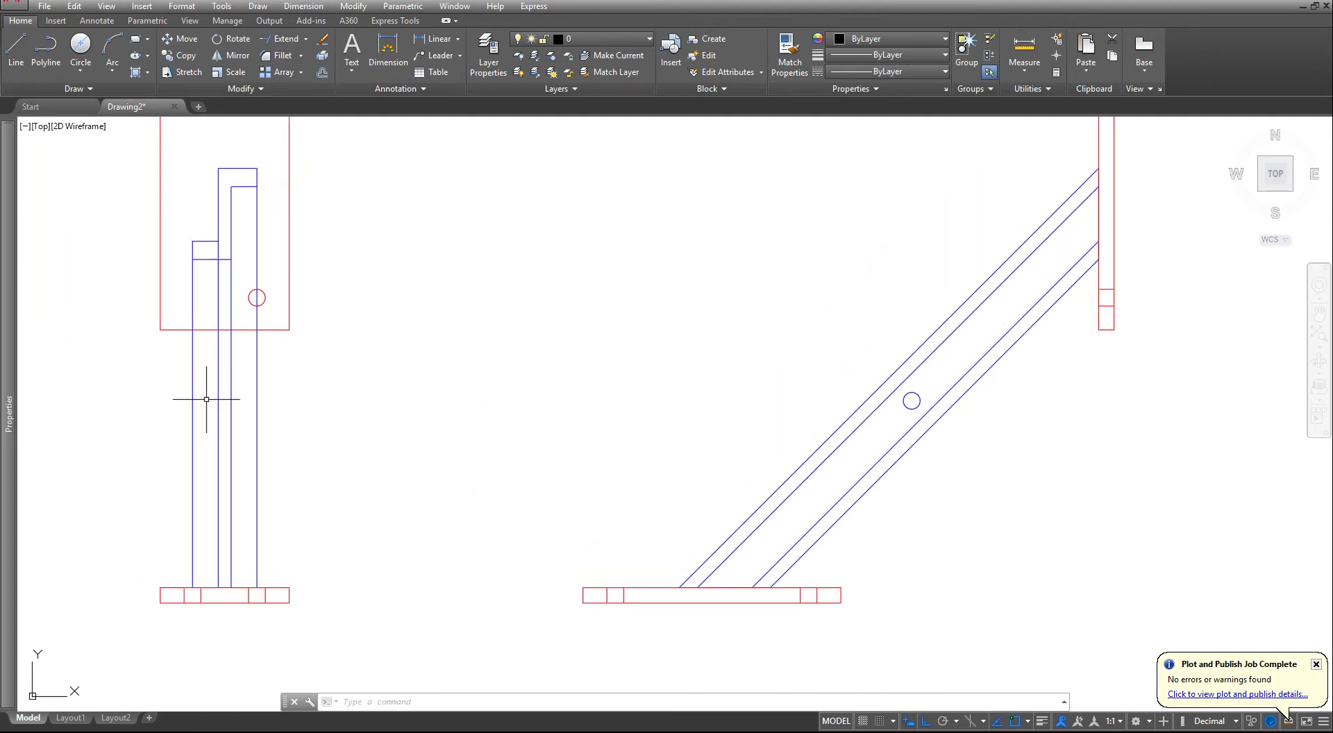
left_click(89, 90)
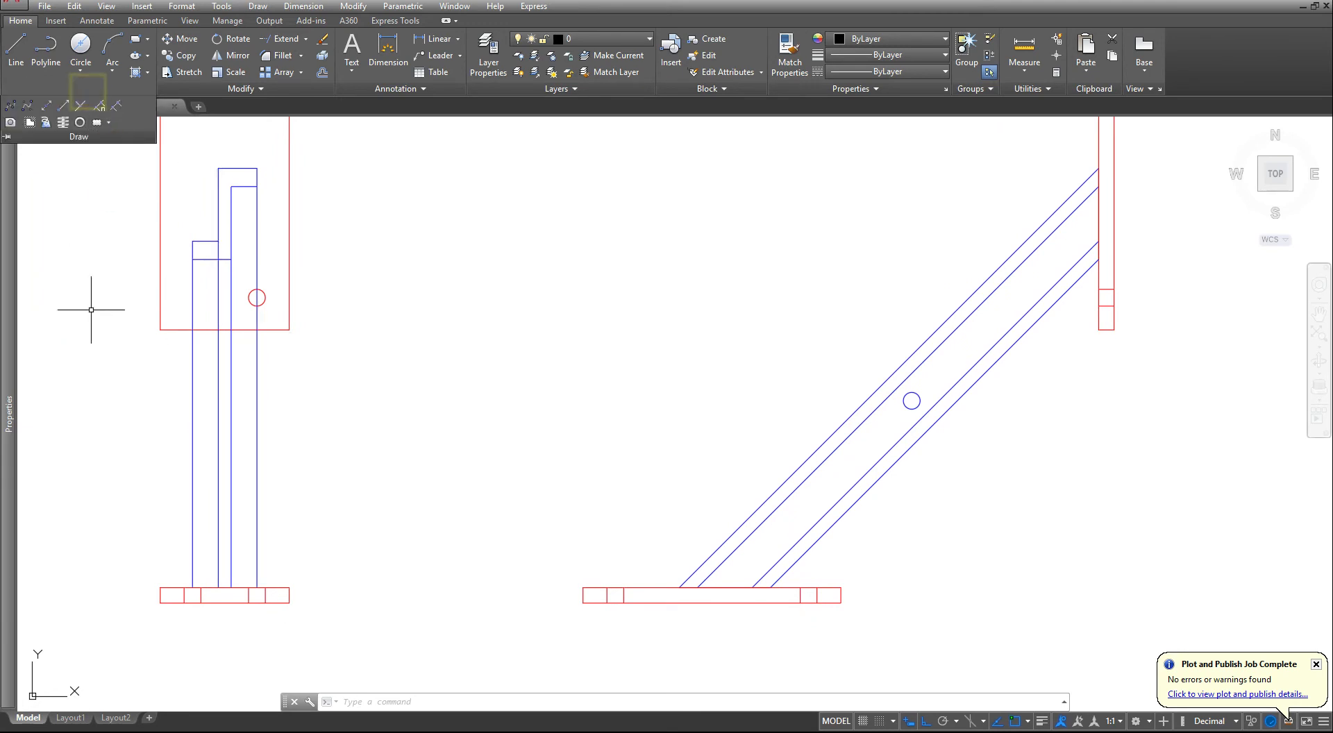
left_click(103, 88)
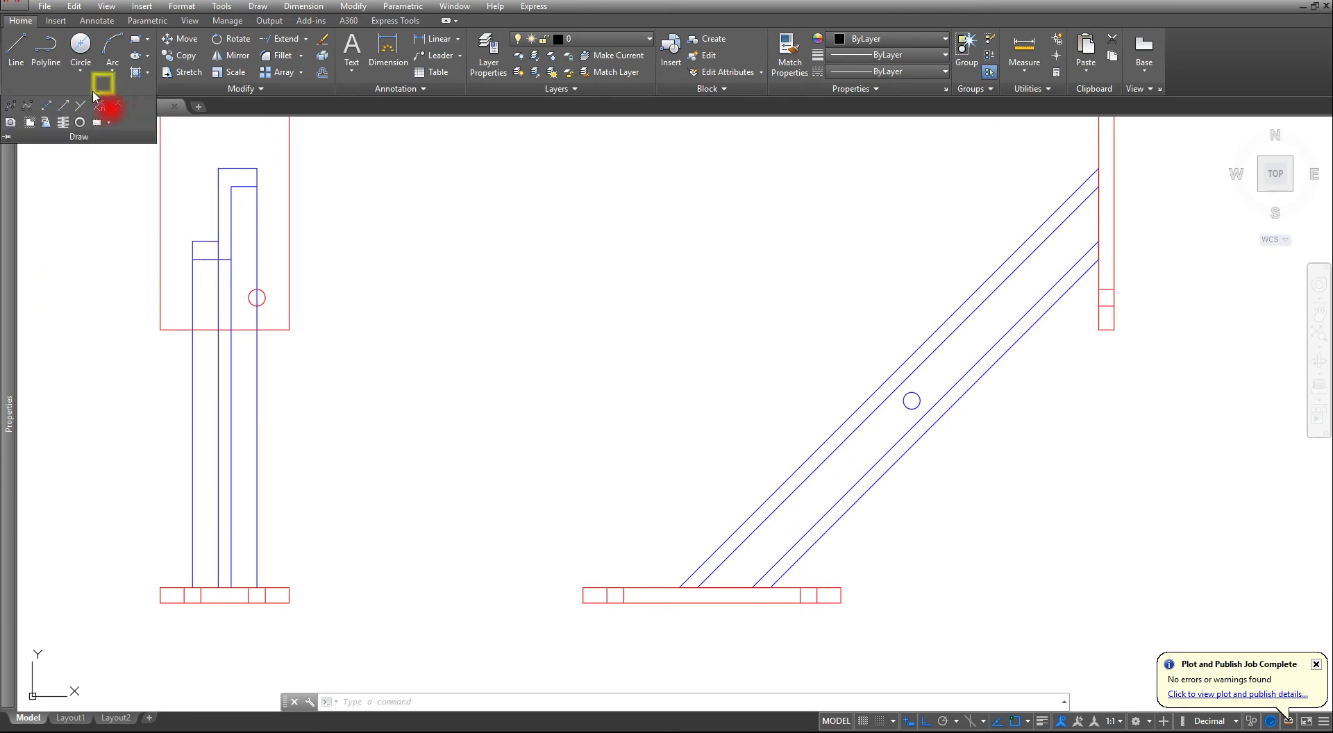
left_click(47, 105)
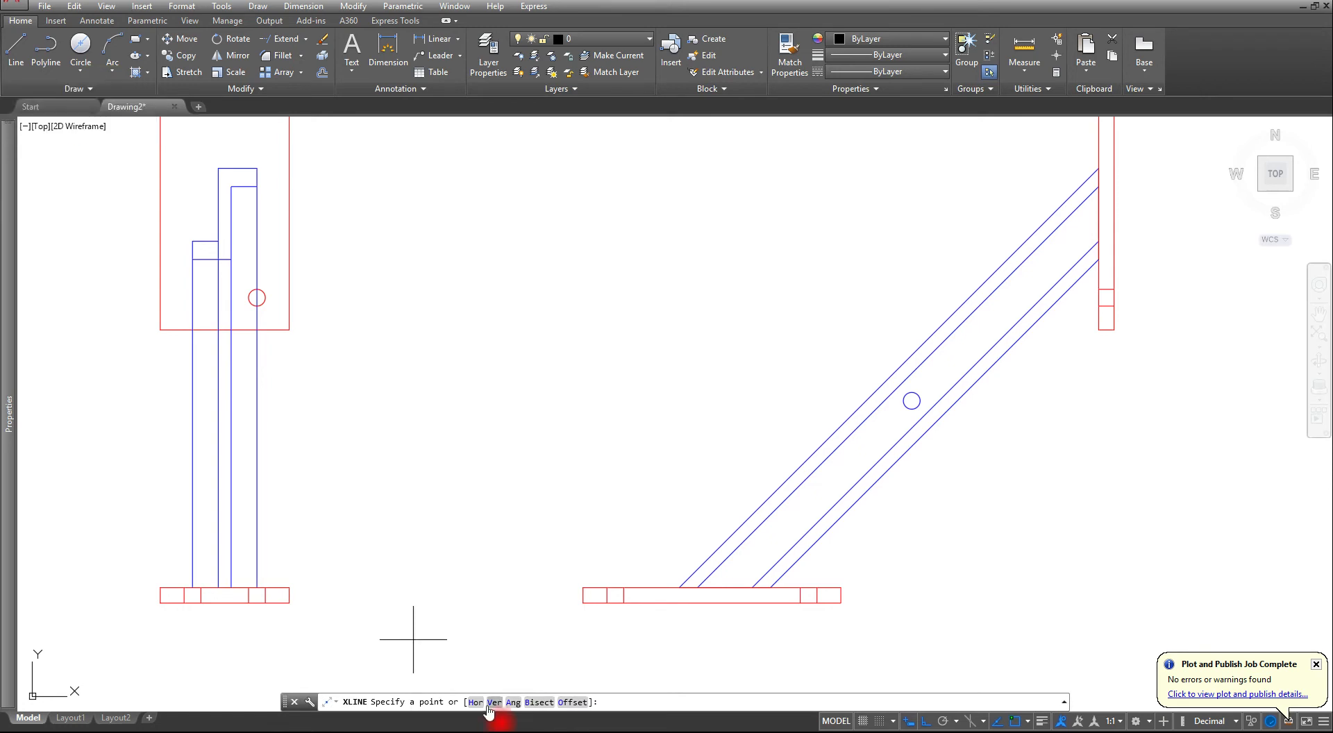
left_click(476, 702)
scroll(888, 421, "up", 3)
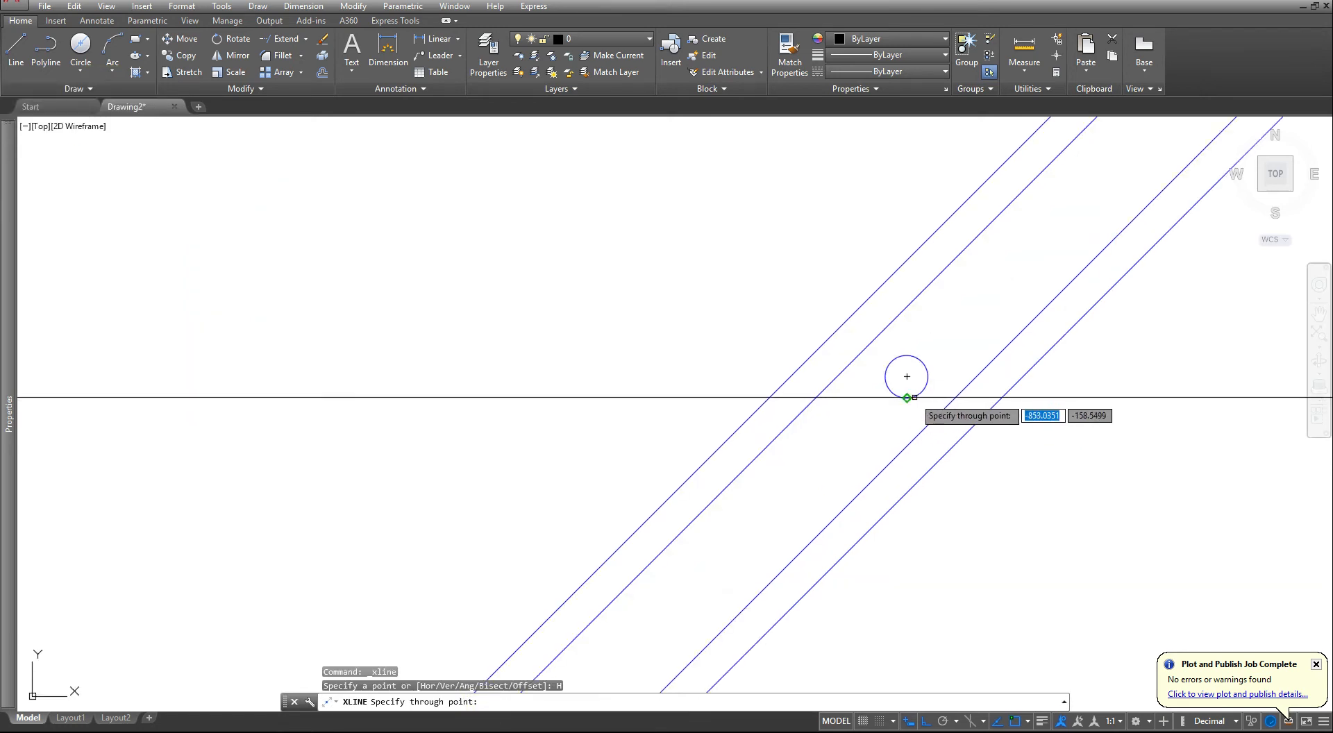
left_click(907, 357)
scroll(906, 378, "down", 4)
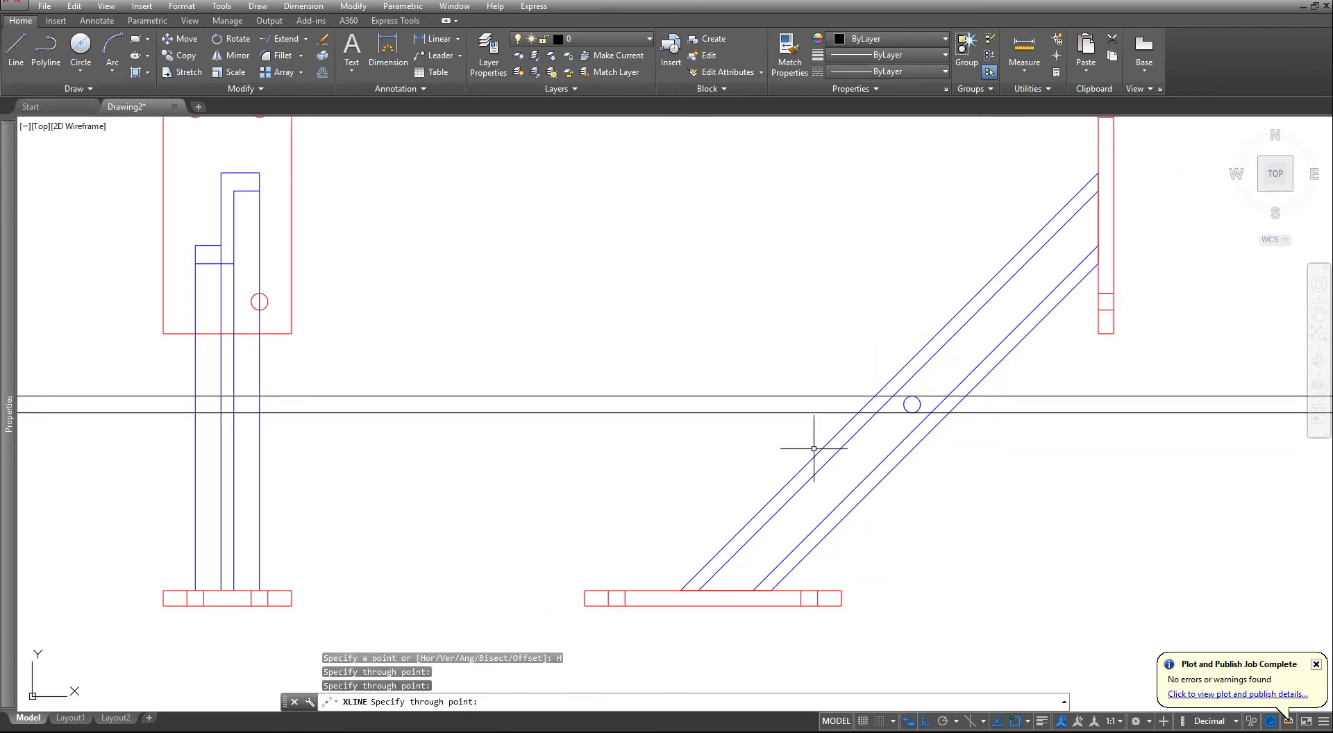
key("Escape")
key("Escape")
- Trim both horizontal construction lines in the front view to the segments between the Z-section web's two vertical lines
middle_click_drag(247, 439, 423, 431)
scroll(365, 413, "up", 4)
key("Escape")
key("Escape")
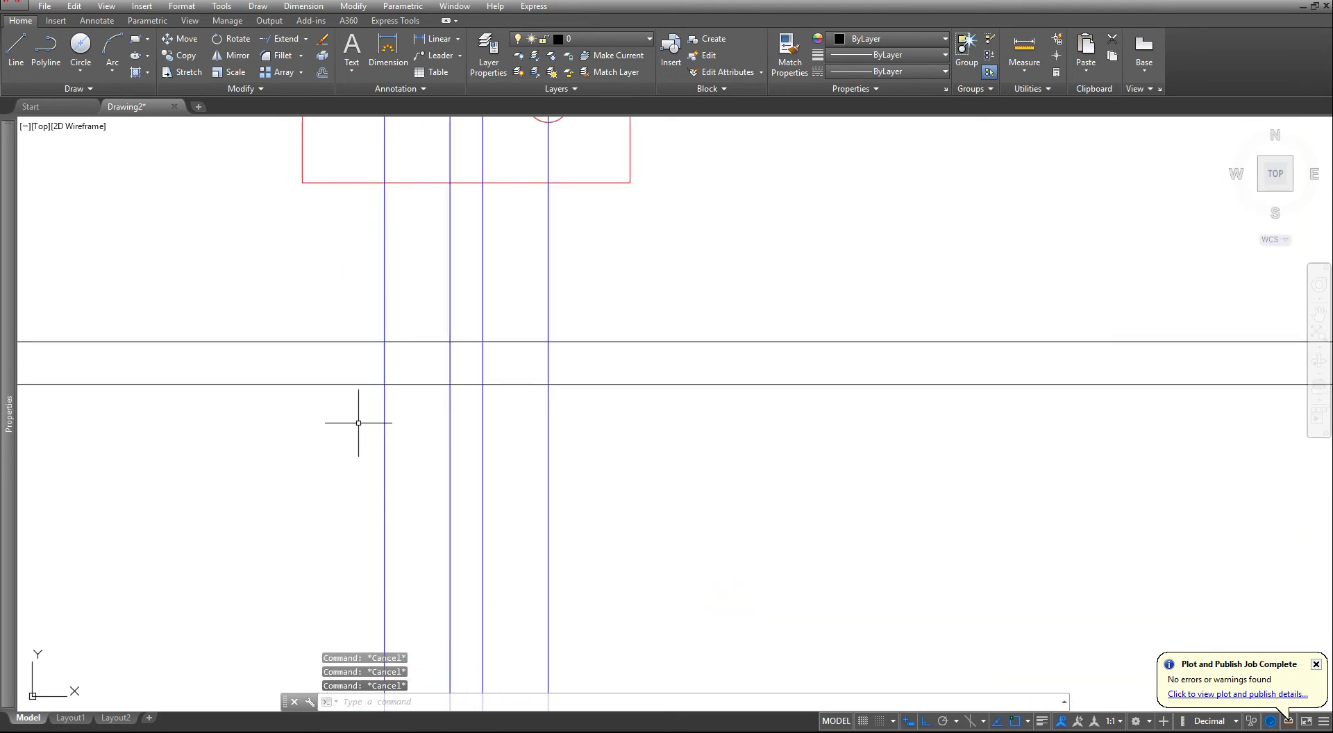
key("Return")
left_click(494, 440)
left_click(369, 467)
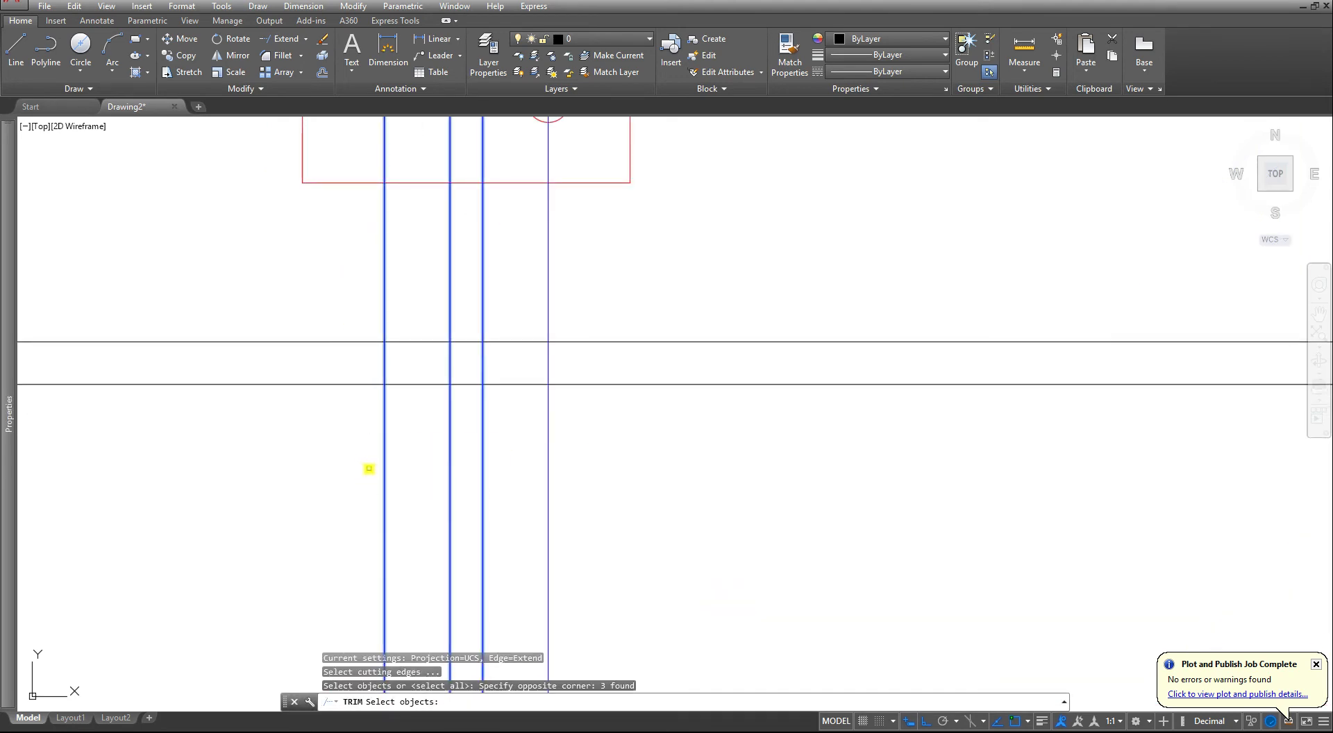
key("Return")
left_click(679, 417)
left_click(675, 322)
left_click(262, 322)
left_click(229, 422)
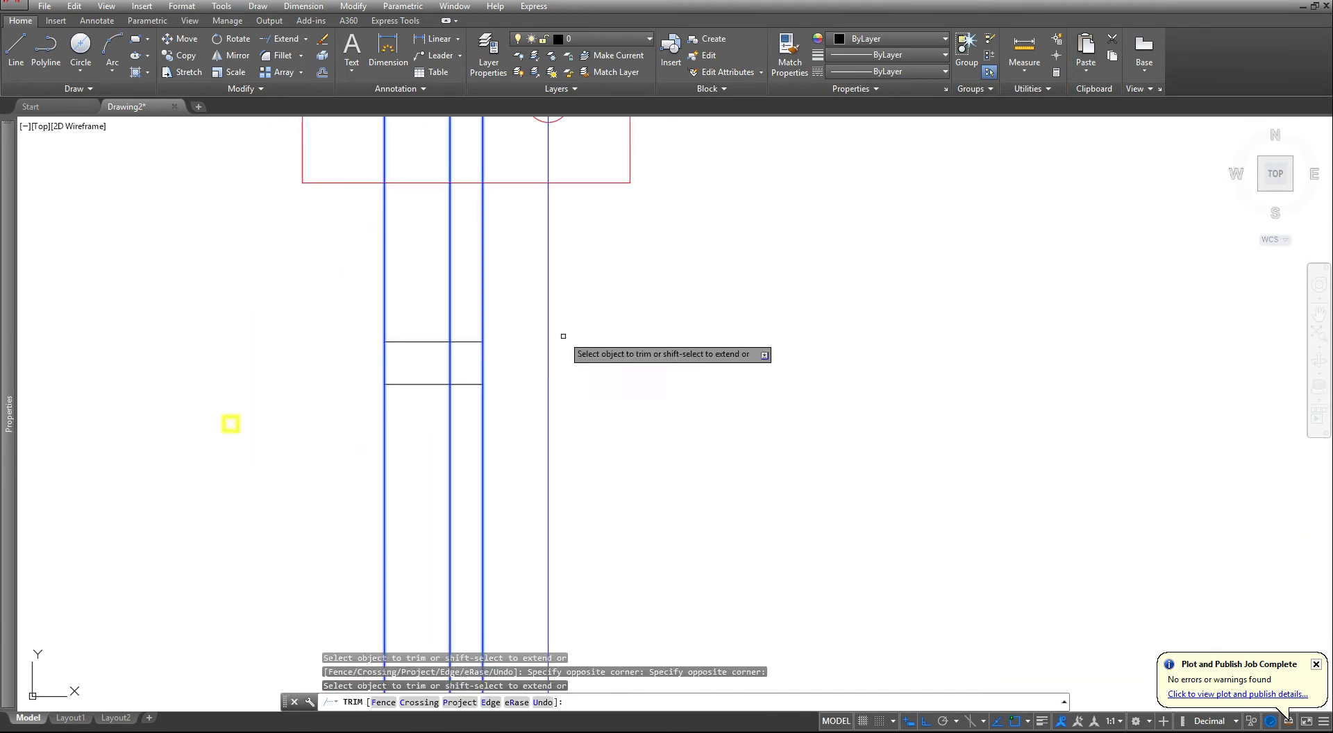
left_click(431, 321)
left_click(425, 417)
key("Escape")
key("Escape")
key("Escape")
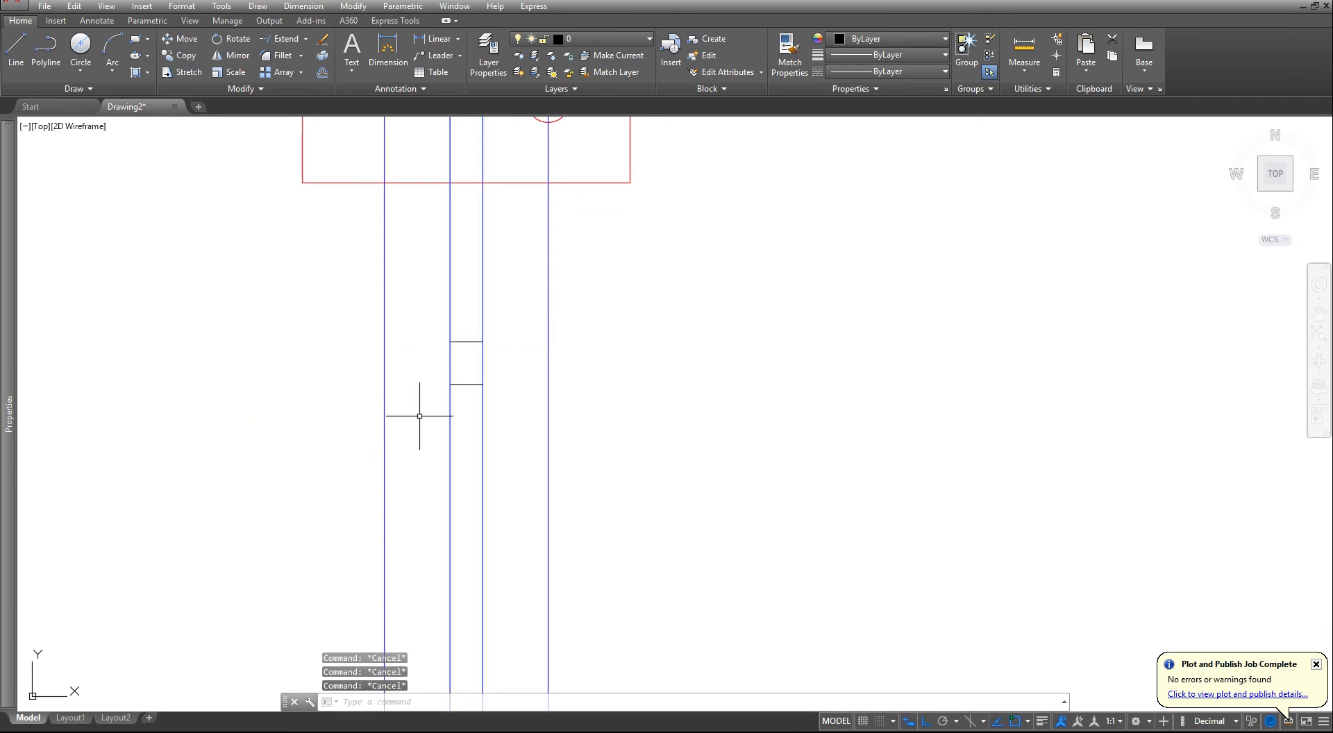
- Match the properties of a blue front-view bar line onto the two short hole edge lines
left_click(789, 59)
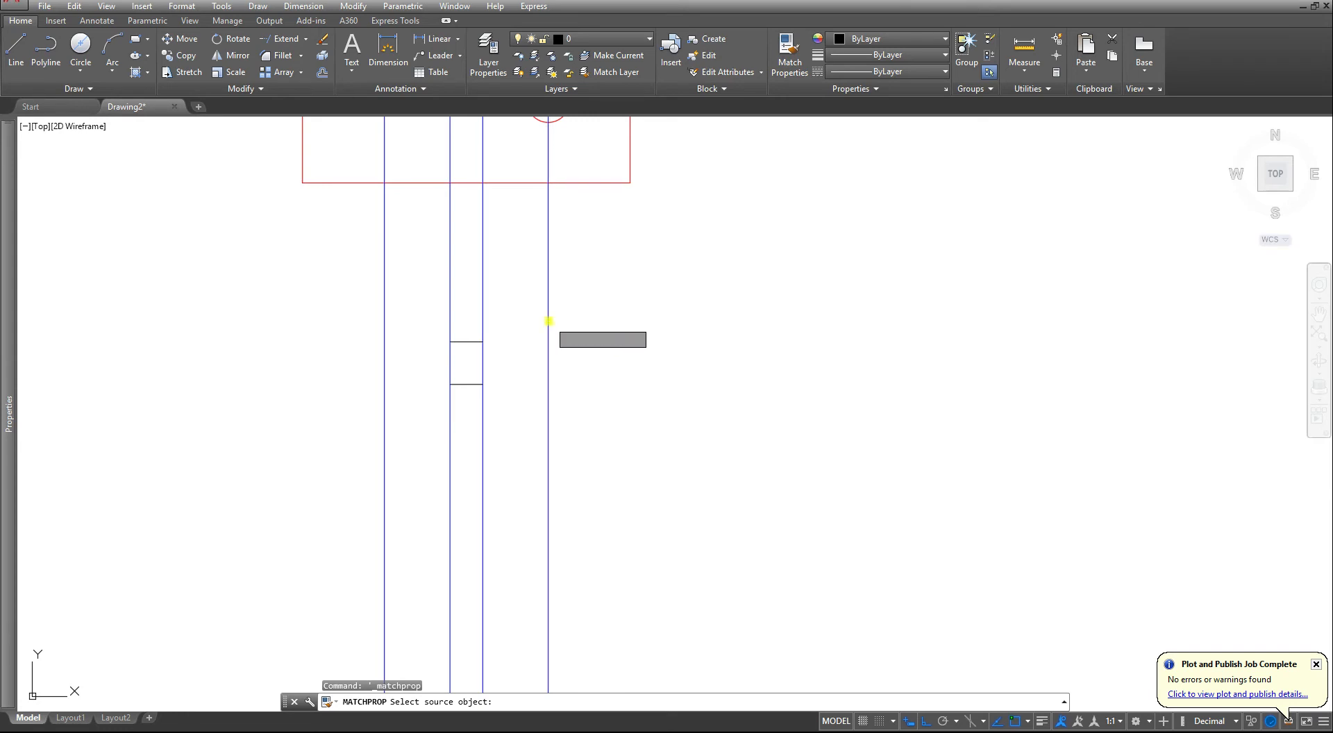
left_click(546, 320)
left_click(512, 310)
left_click(430, 343)
scroll(413, 387, "down", 5)
key("Escape")
key("Escape")
key("Escape")
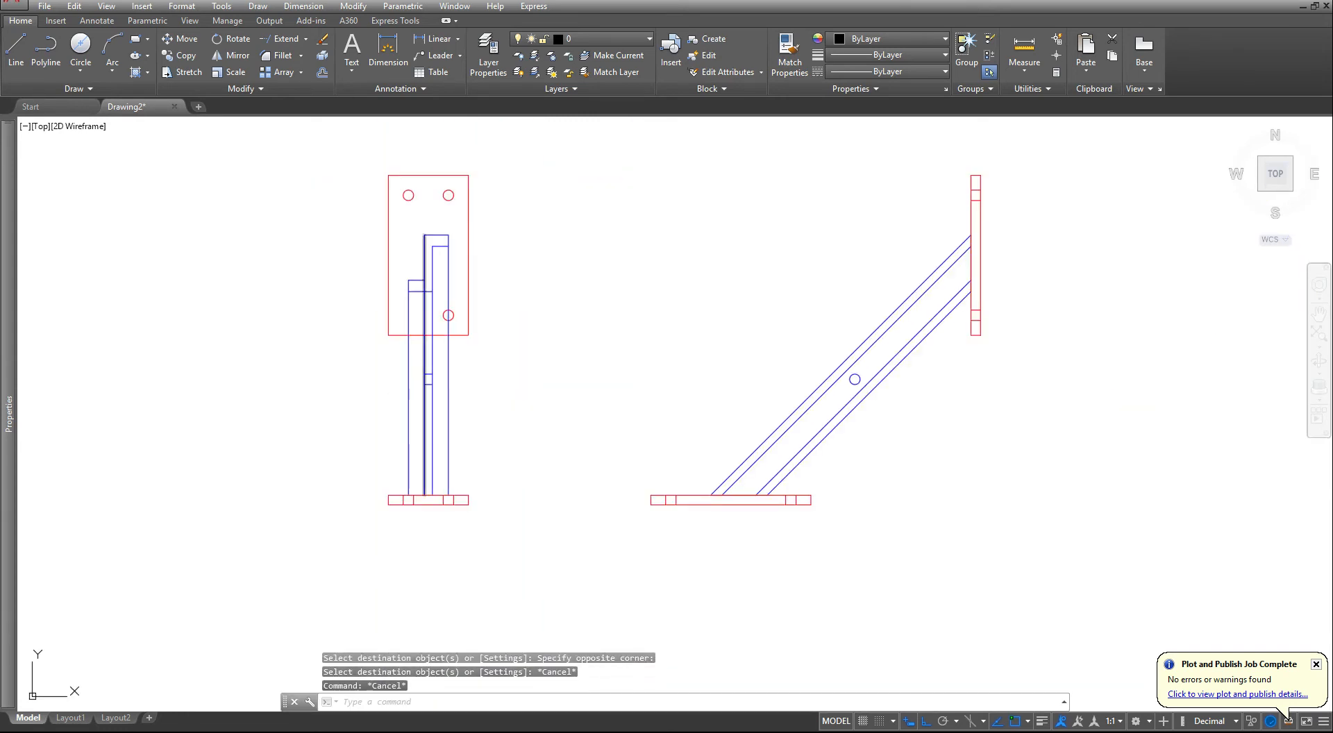
scroll(392, 390, "down", 3)
middle_click_drag(544, 372, 517, 505)
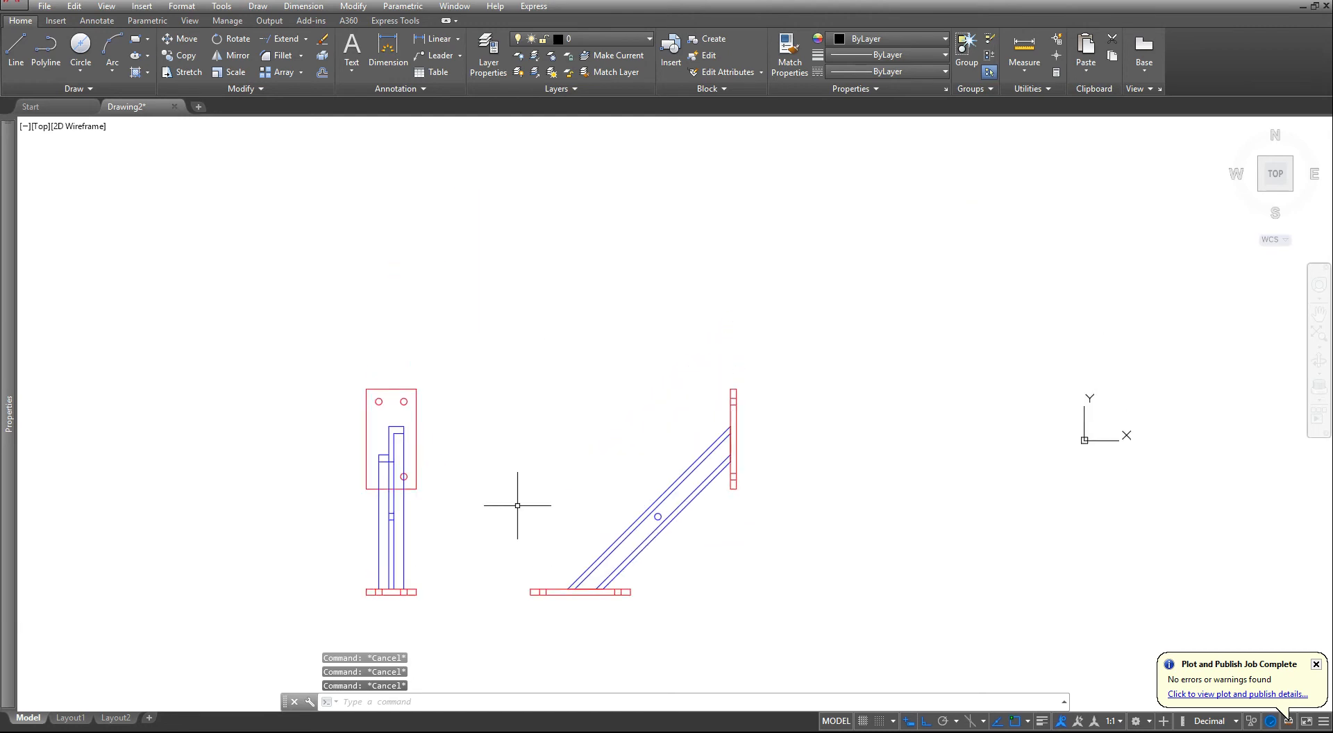
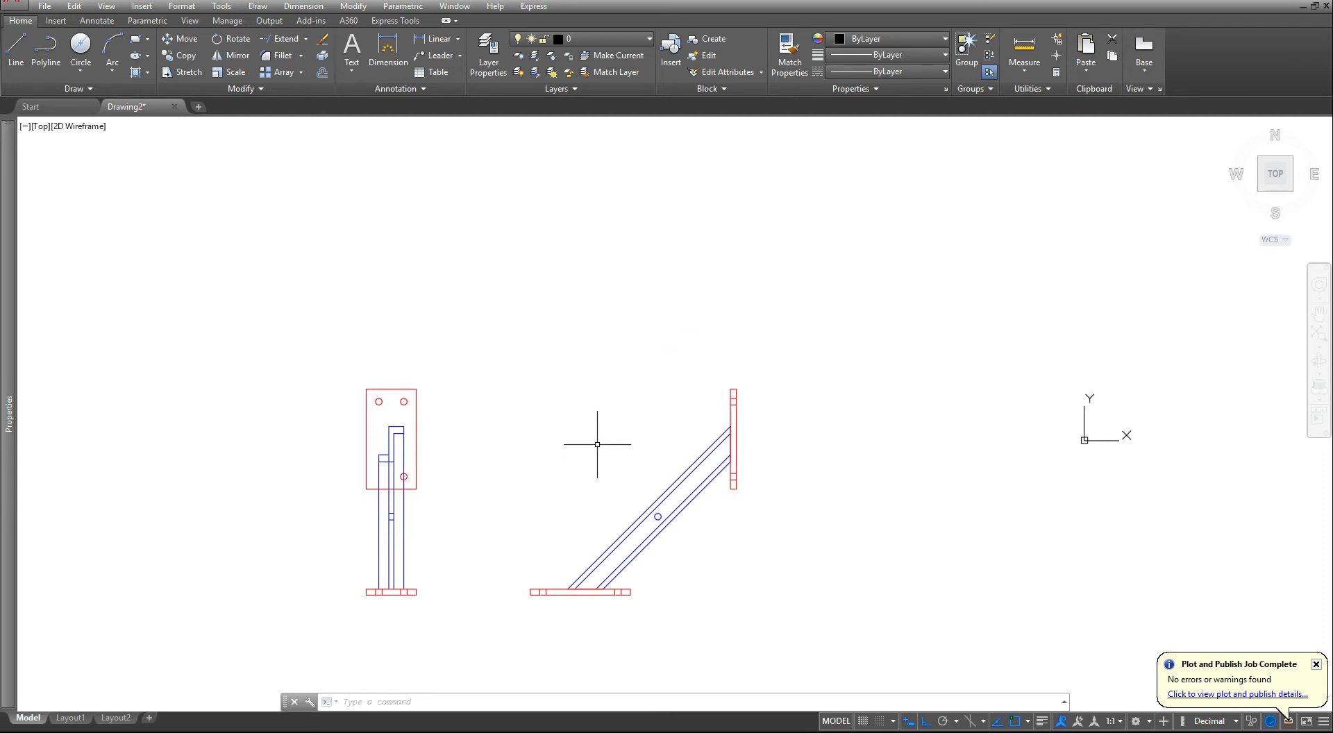
scroll(597, 445, "up", 4)
scroll(492, 556, "down", 2)
middle_click_drag(496, 545, 579, 445)
key("Escape")
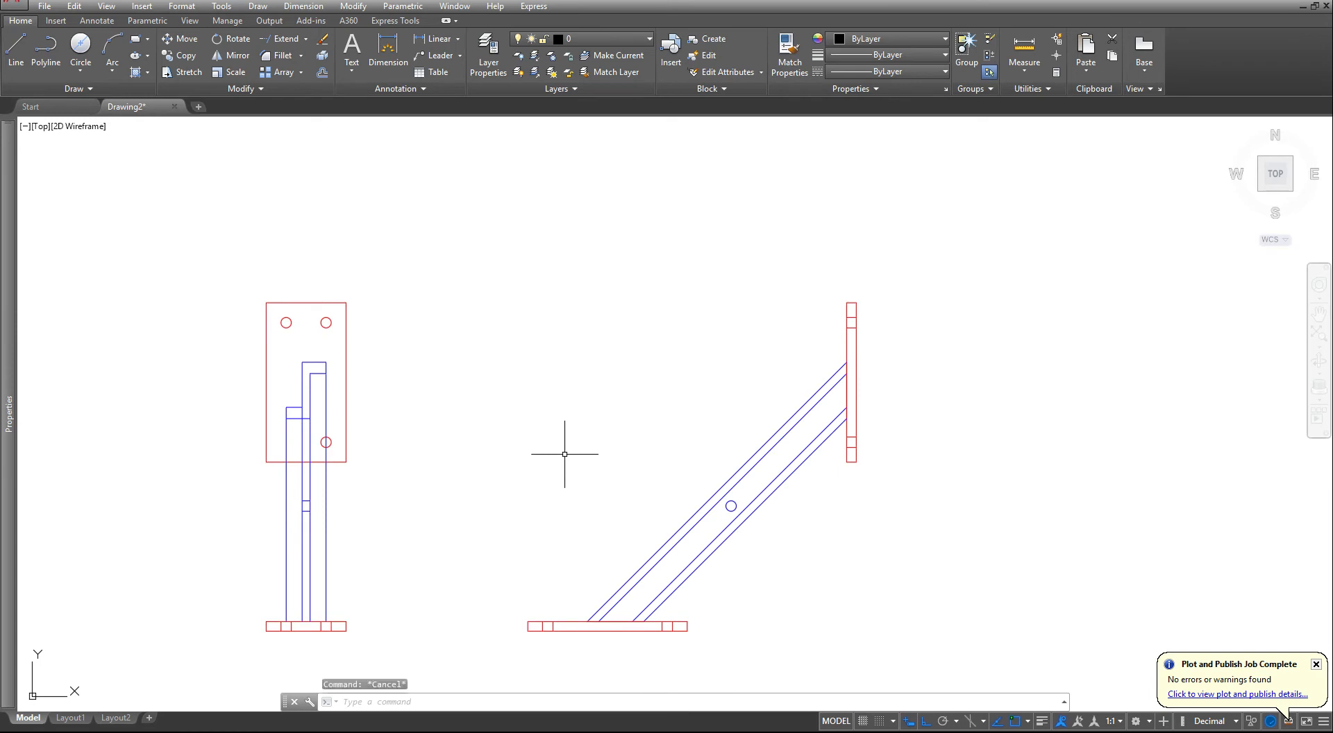
key("Escape")
key("Escape")
type("m")
key("Return")
scroll(486, 455, "down", 2)
middle_click_drag(489, 455, 533, 401)
key("Escape")
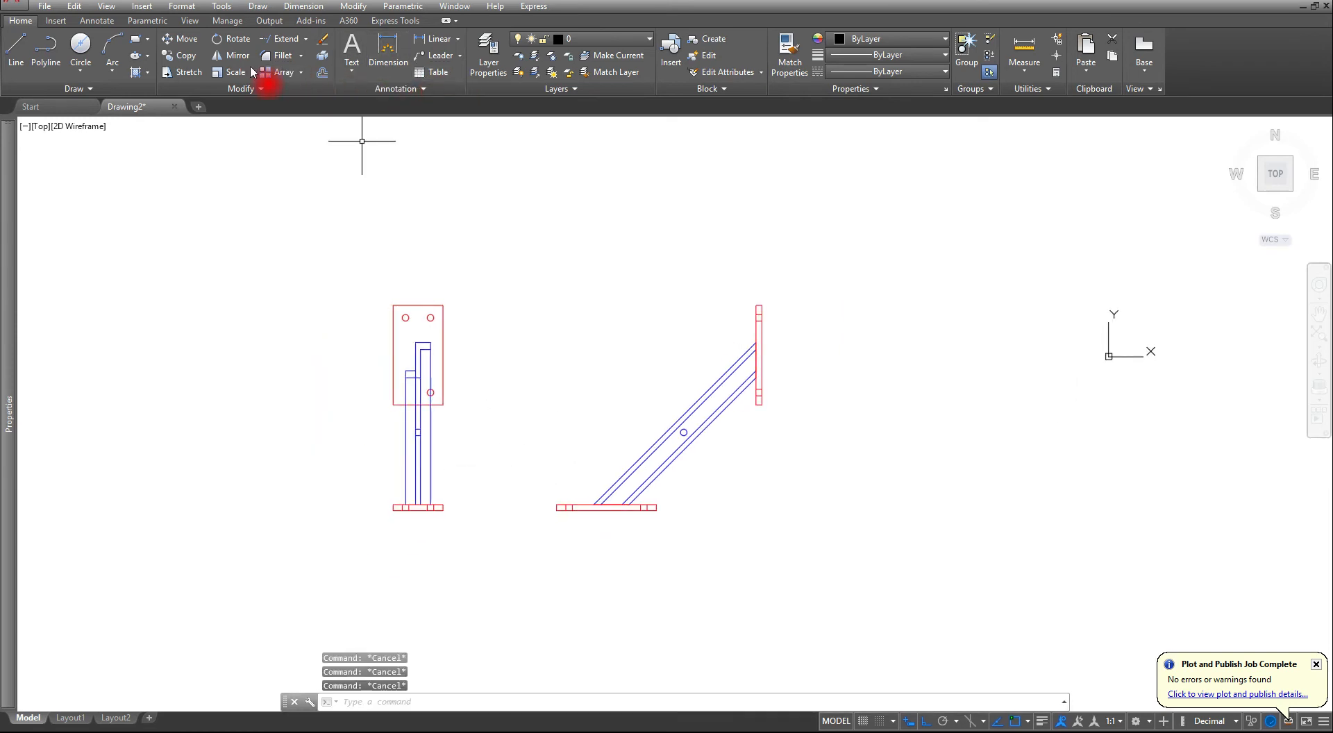
- Mirror the complete front view about a 135-degree line through the bar hole's centre, using 45-degree polar tracking and keeping the source objects
left_click(234, 55)
left_click(278, 251)
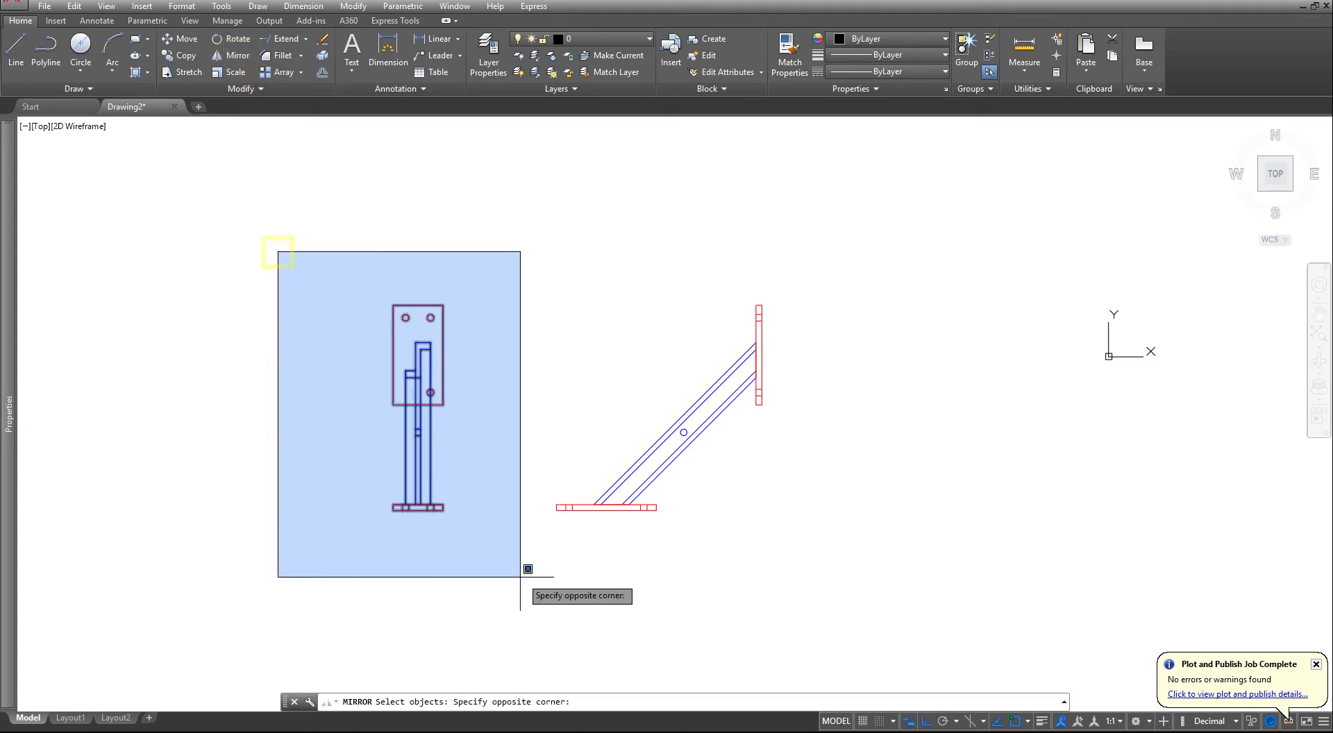
left_click(521, 577)
key("Return")
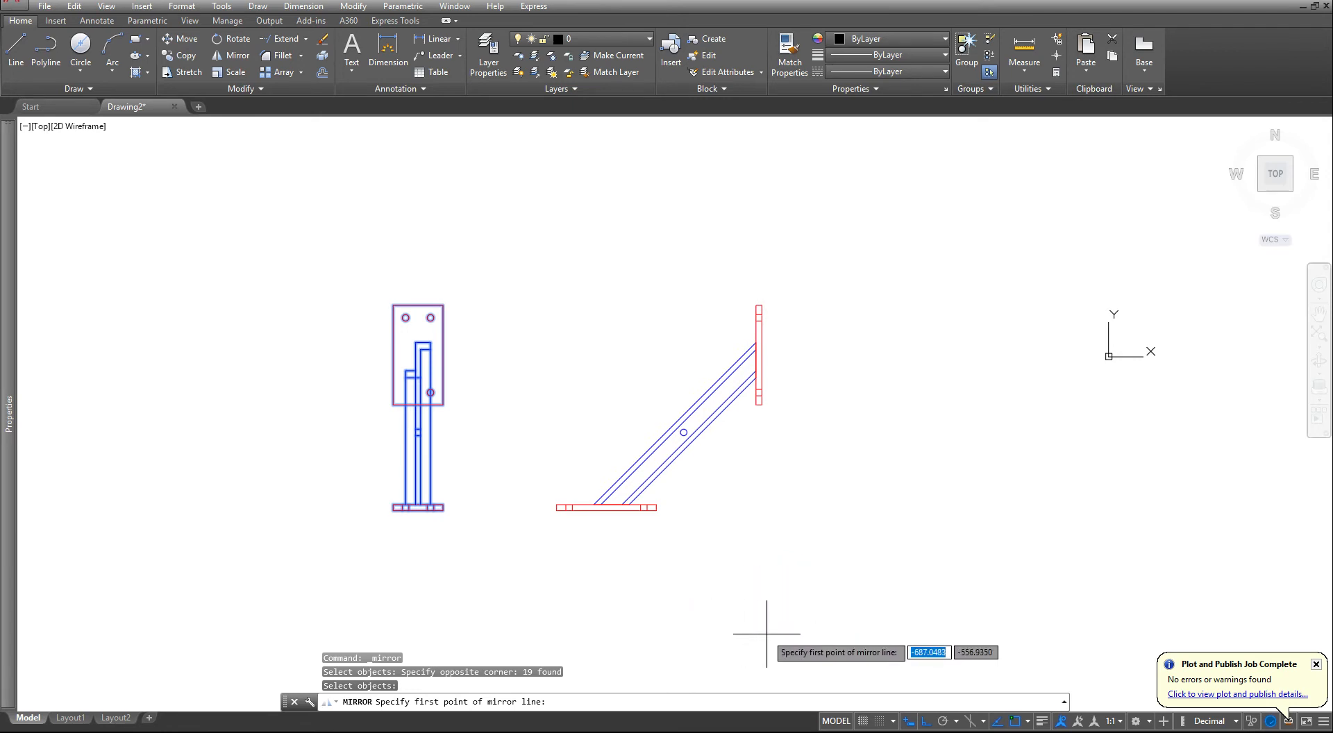
left_click(956, 721)
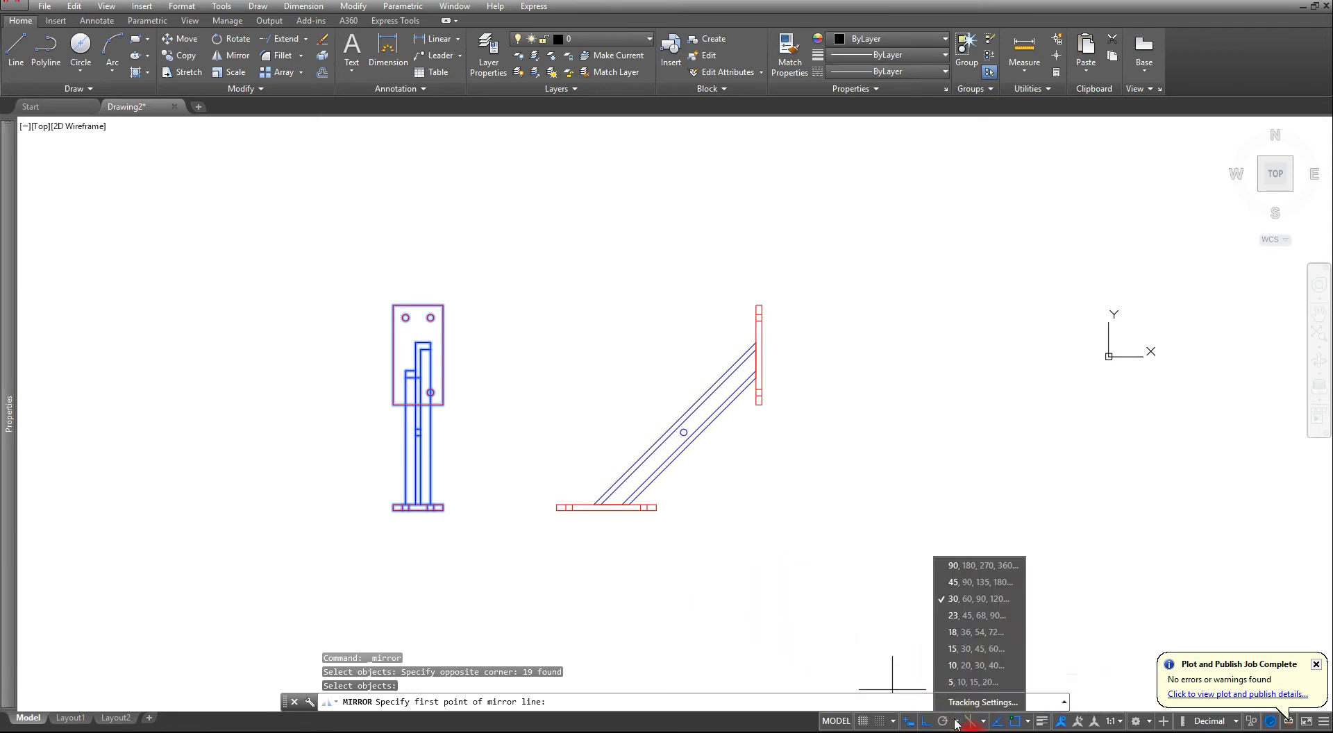
left_click(960, 582)
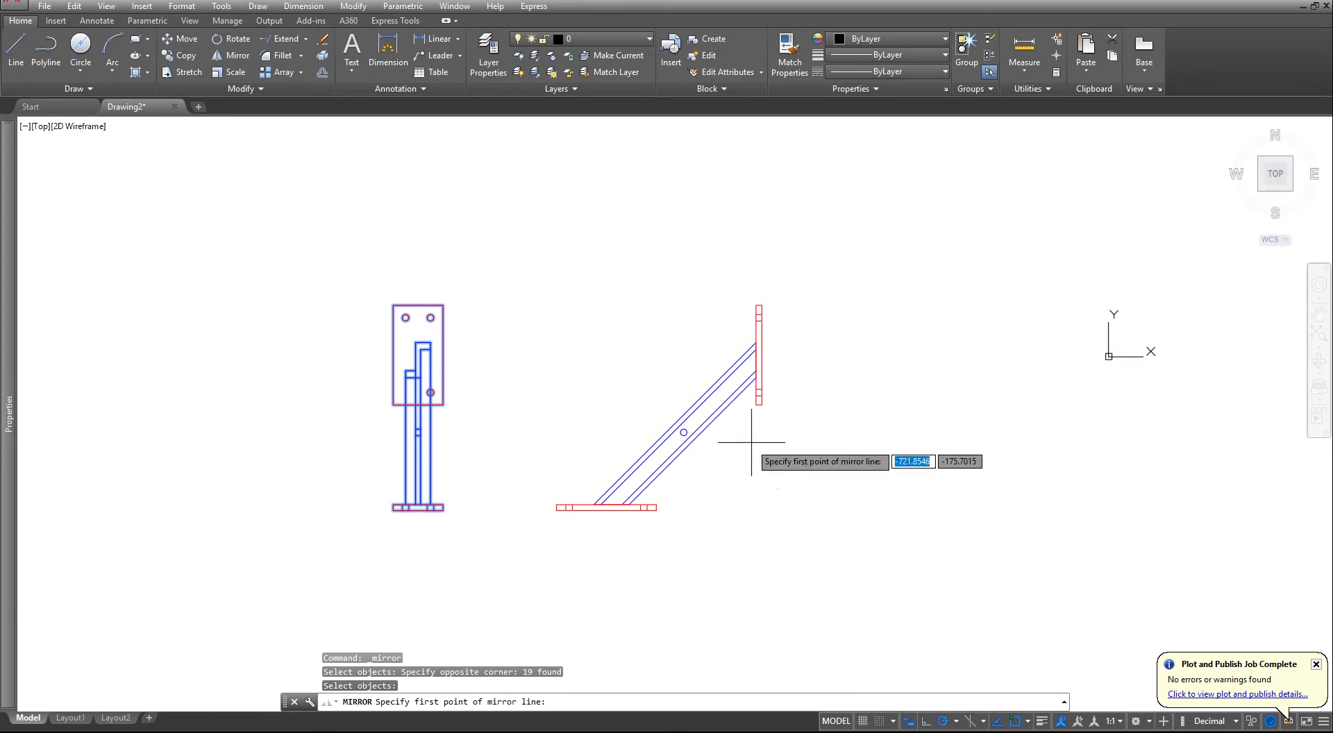
scroll(751, 443, "up", 4)
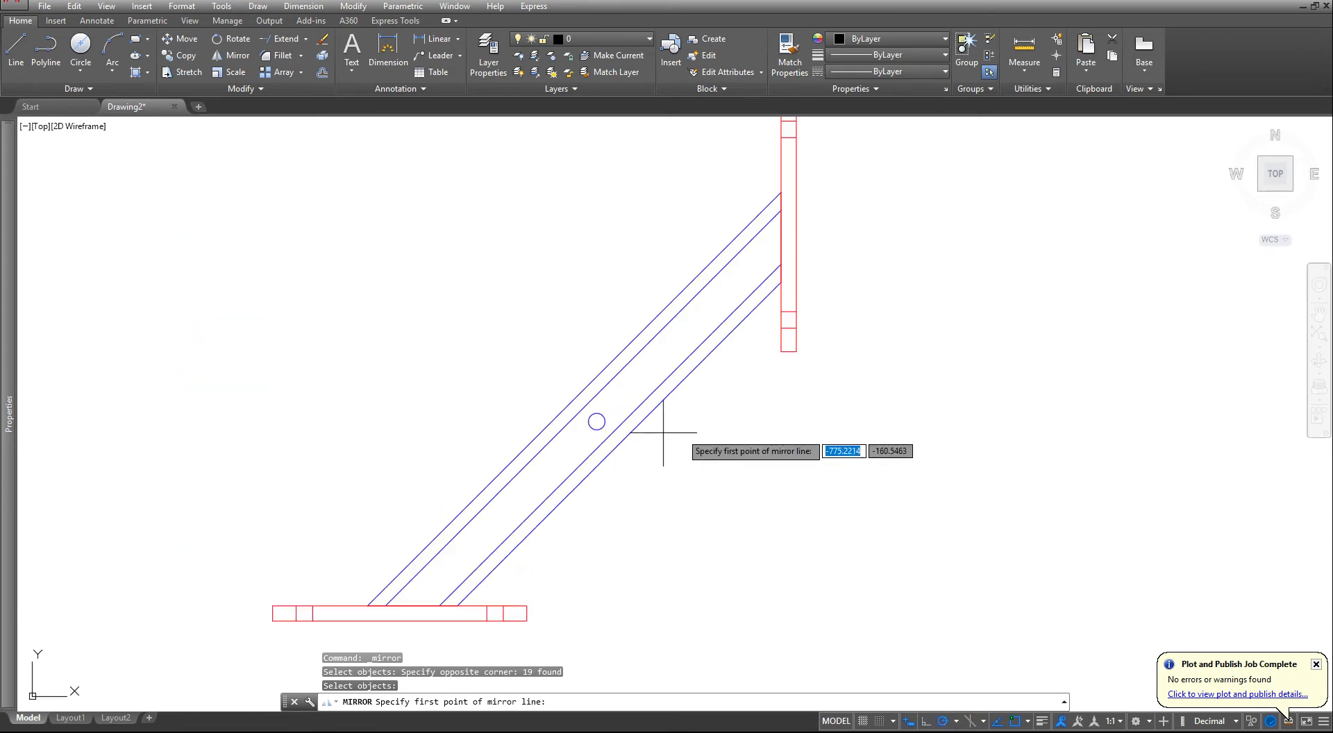
left_click(596, 421)
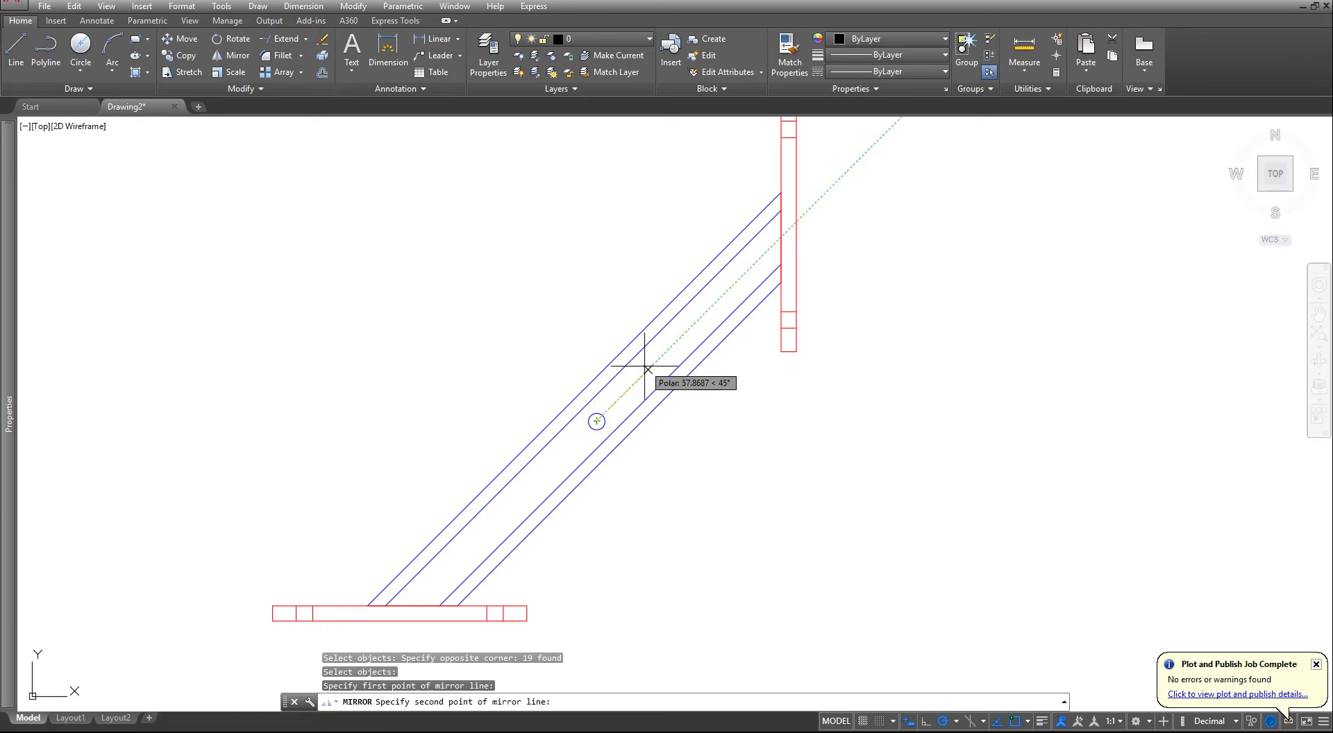
scroll(645, 366, "down", 2)
middle_click_drag(644, 366, 606, 539)
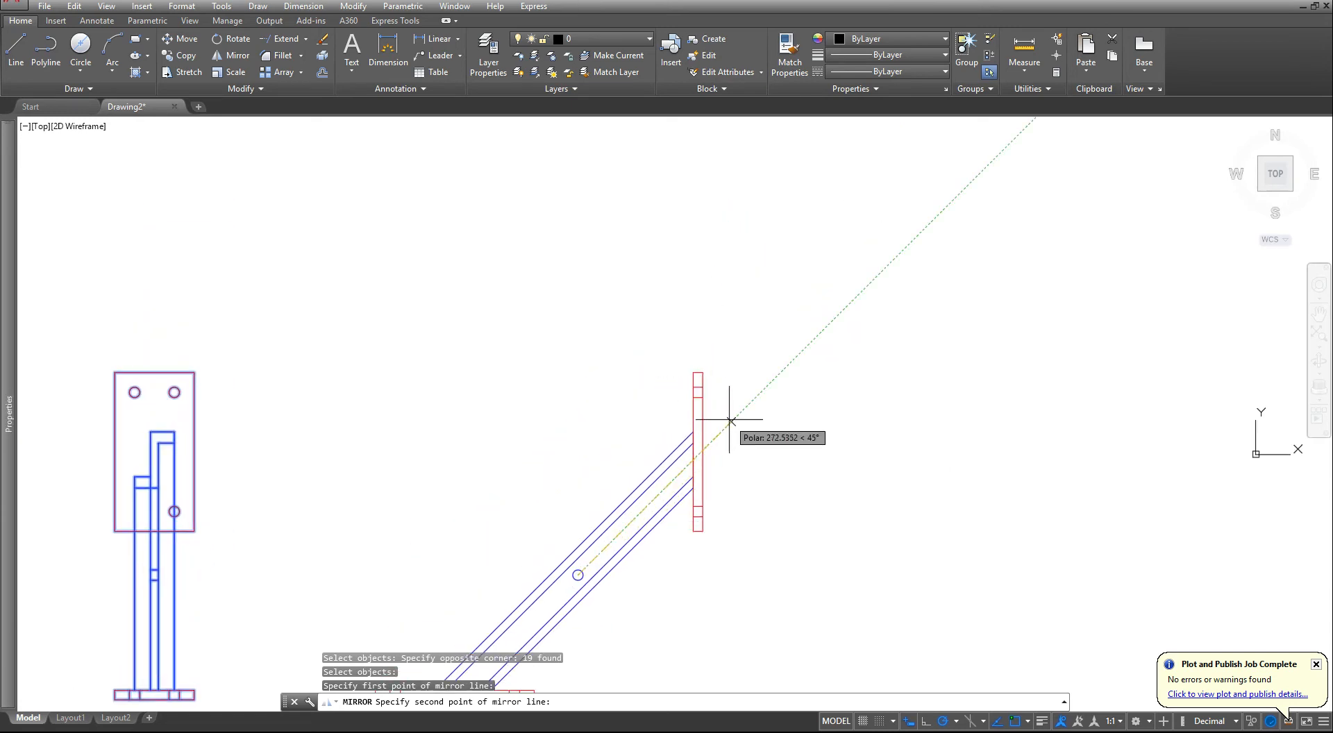
scroll(730, 420, "down", 2)
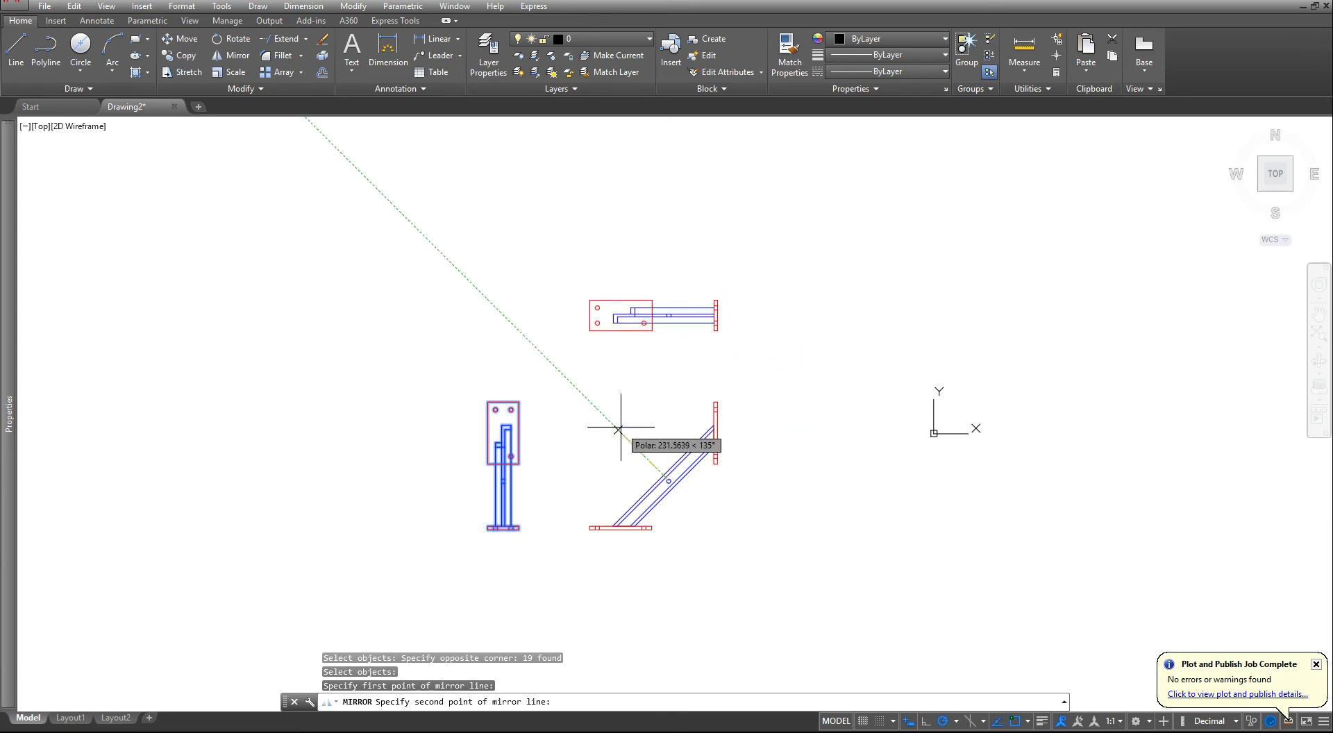
left_click(563, 381)
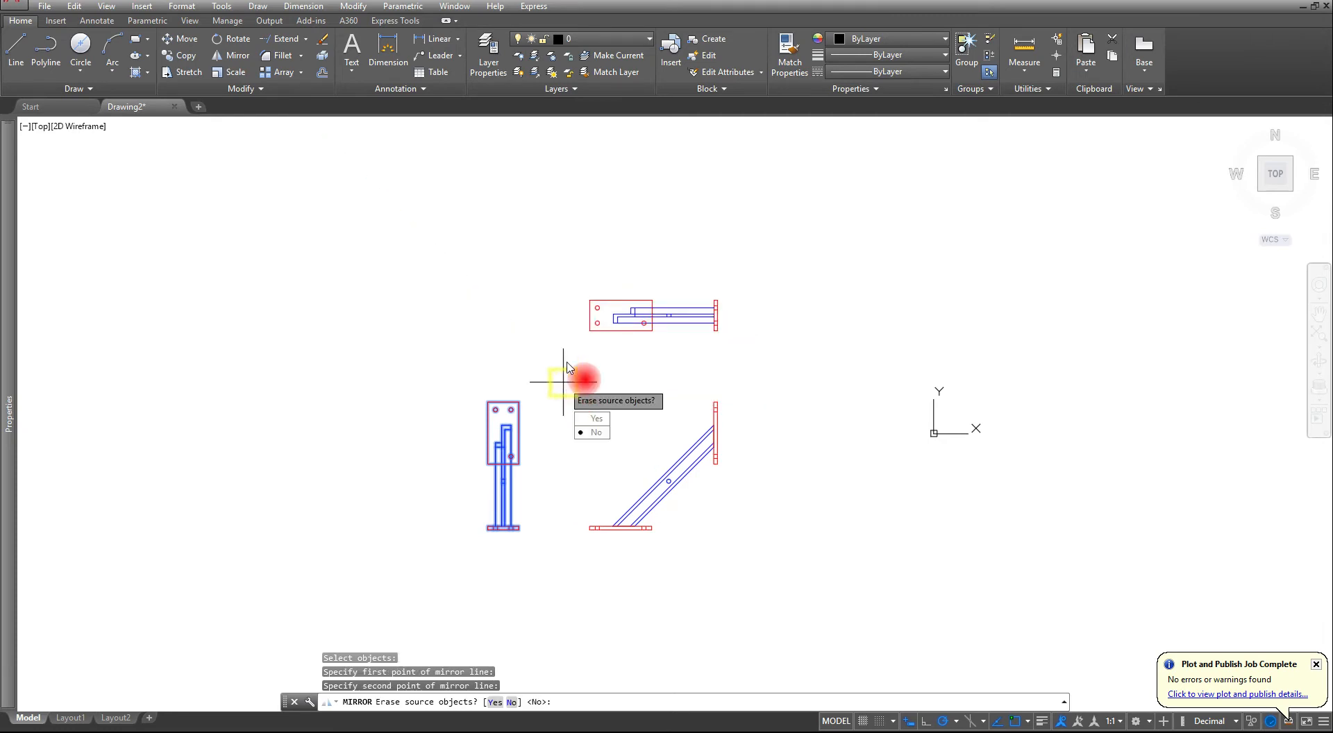
key("Return")
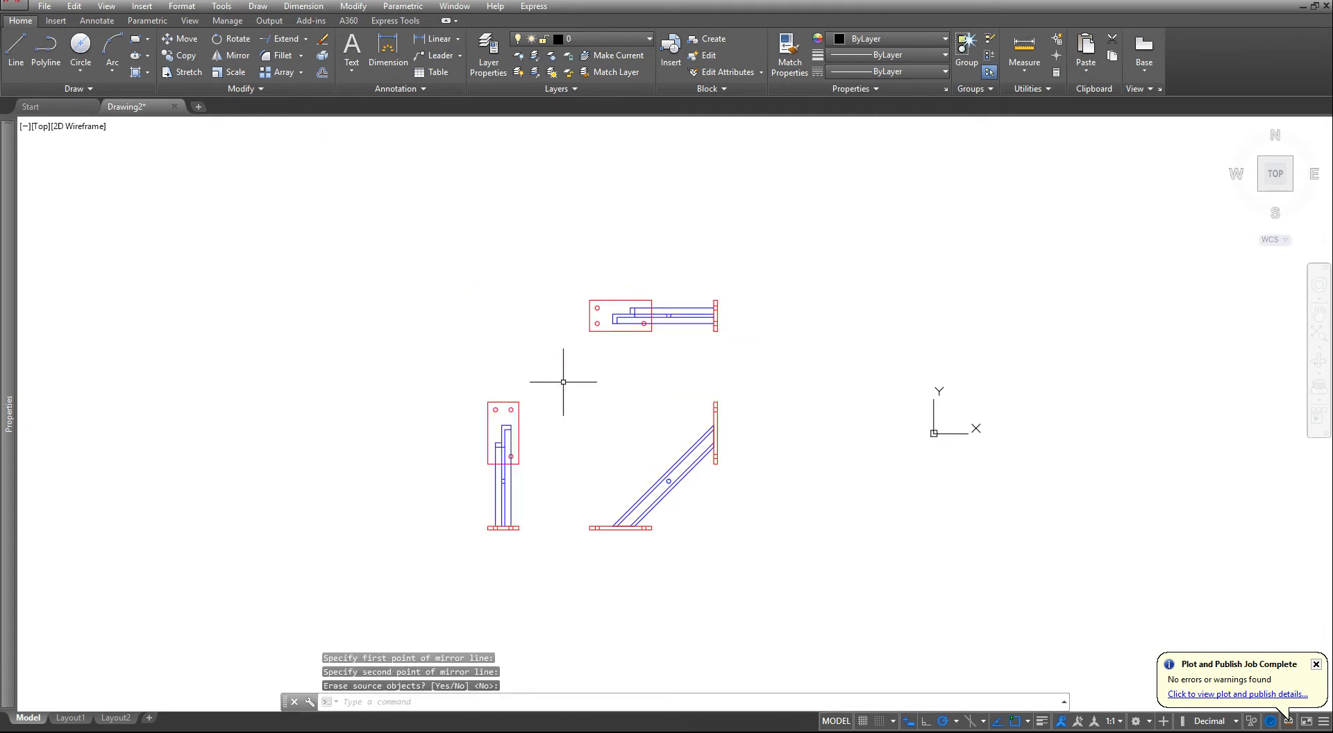
scroll(599, 372, "up", 4)
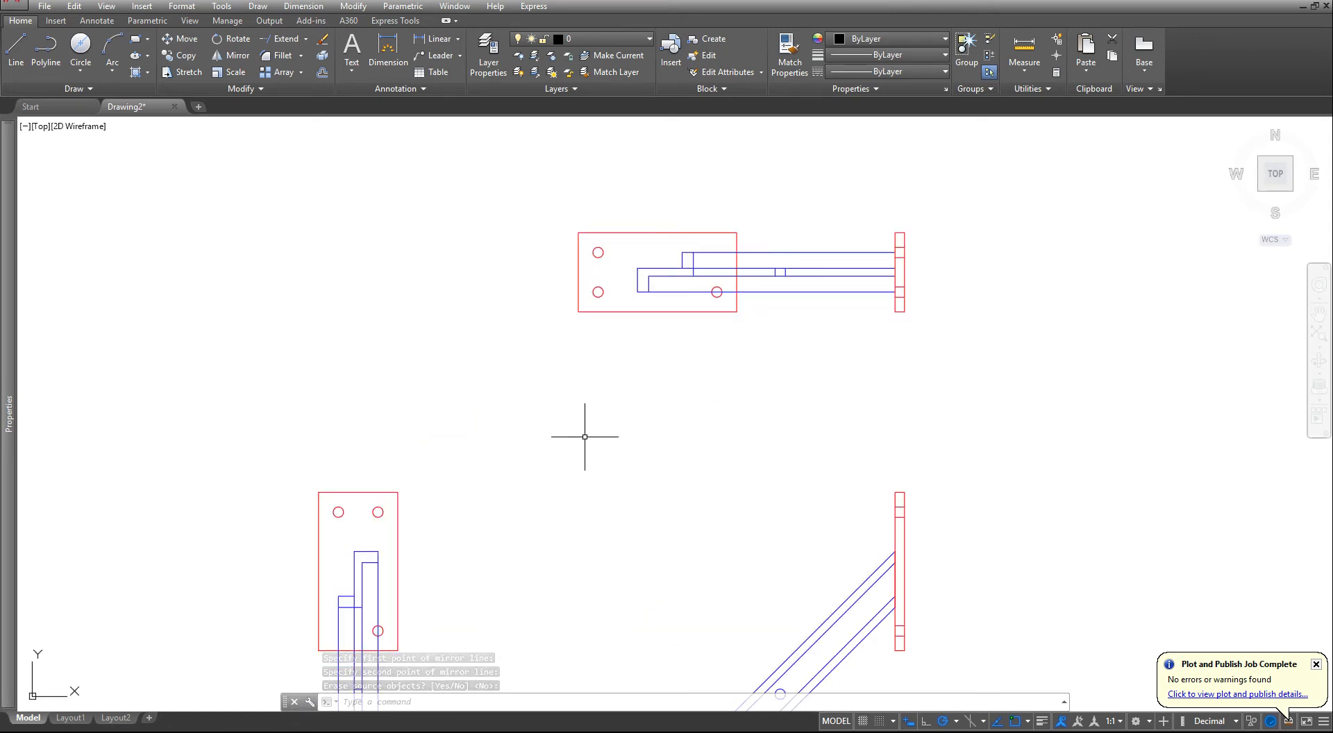
middle_click_drag(585, 437, 720, 345)
middle_click_drag(631, 481, 690, 393)
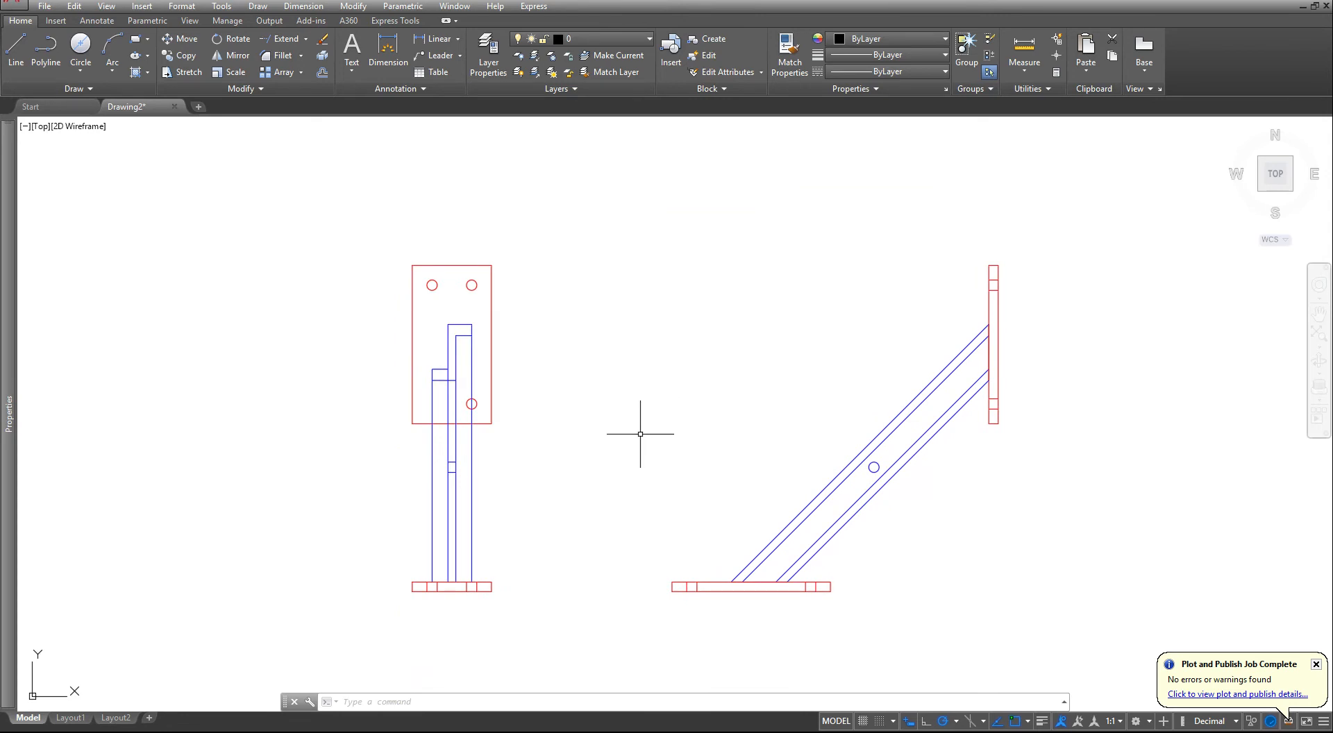
scroll(640, 434, "down", 3)
middle_click_drag(634, 446, 615, 461)
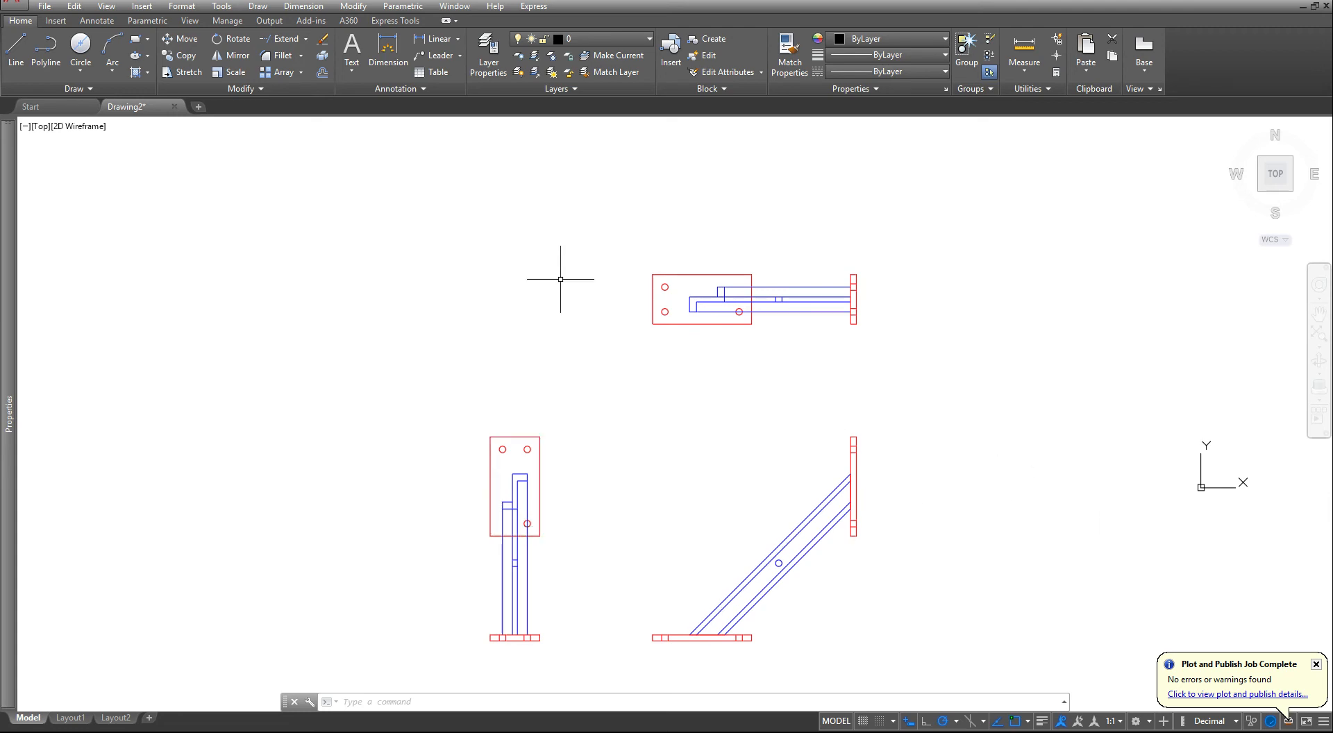
- Begin a Z-section profile in the empty area beside the mirrored view with orthogonal lines 30 to the right and 10 upward
scroll(427, 260, "up", 2)
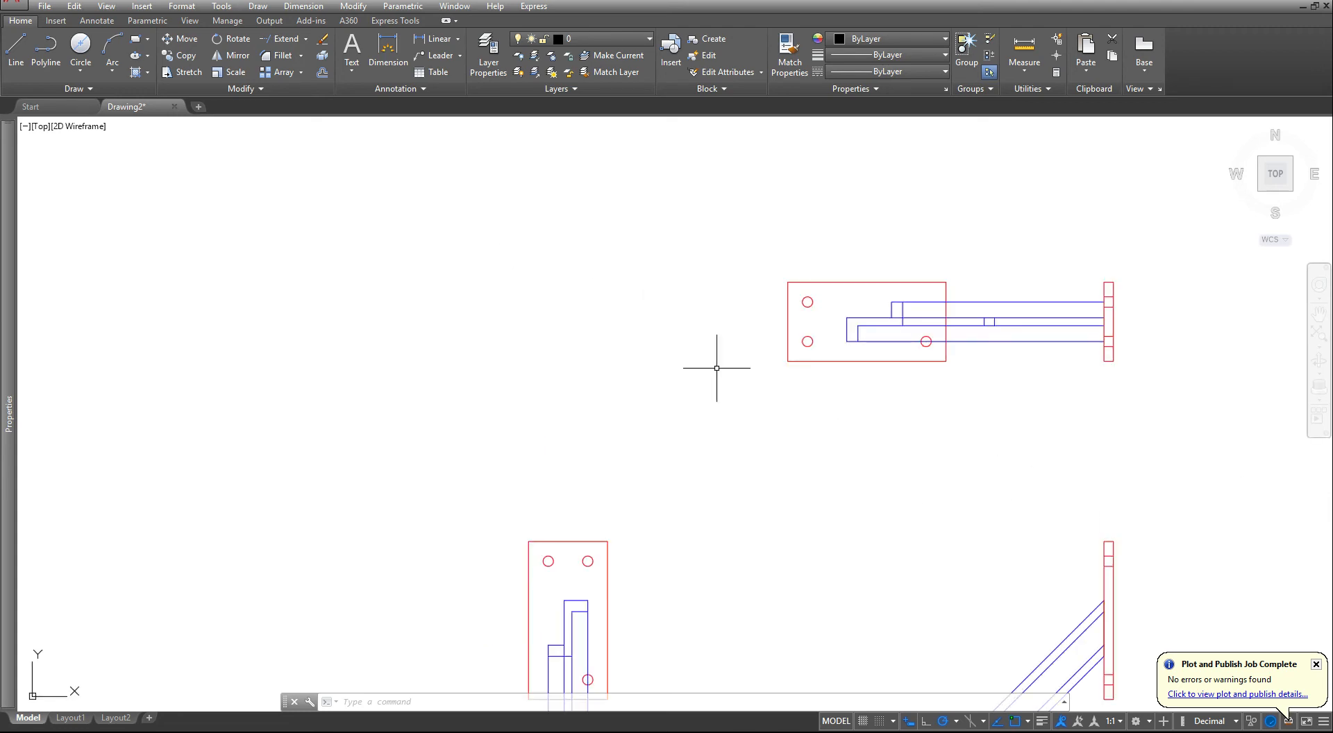
scroll(522, 256, "up", 2)
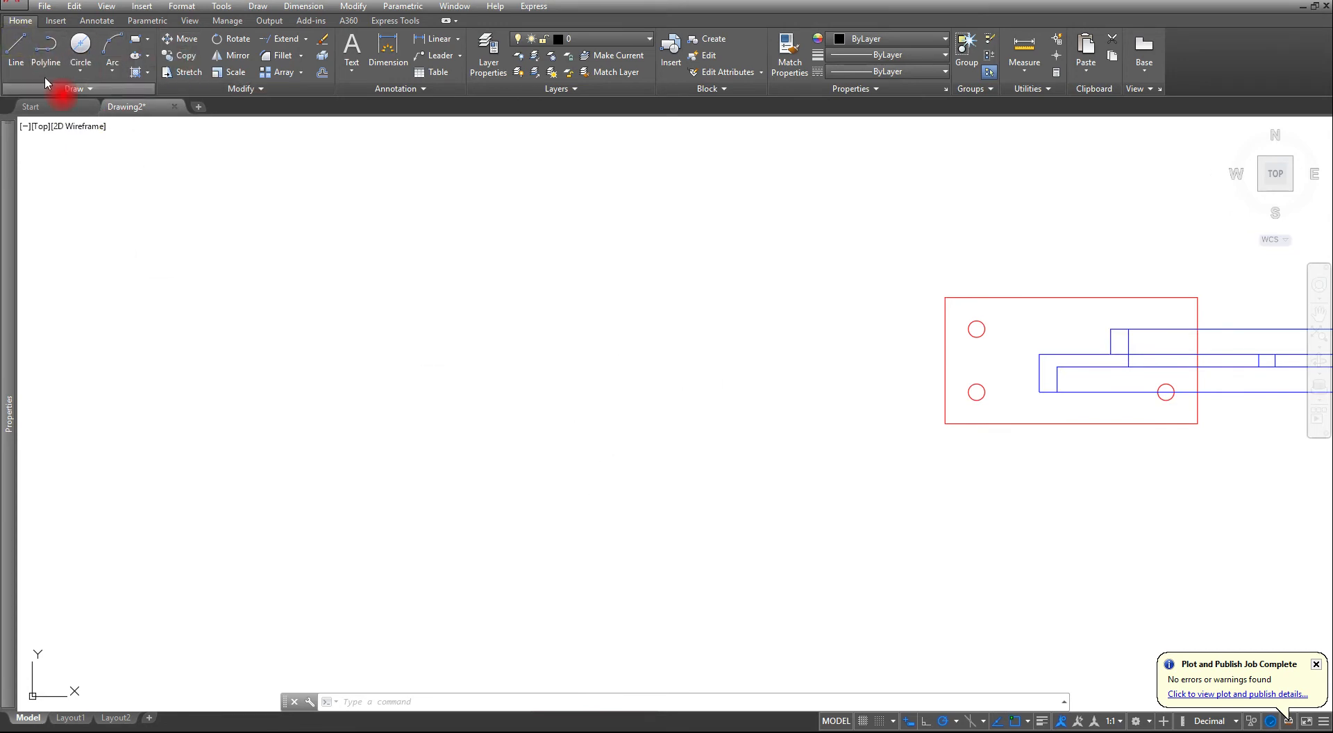
left_click(11, 54)
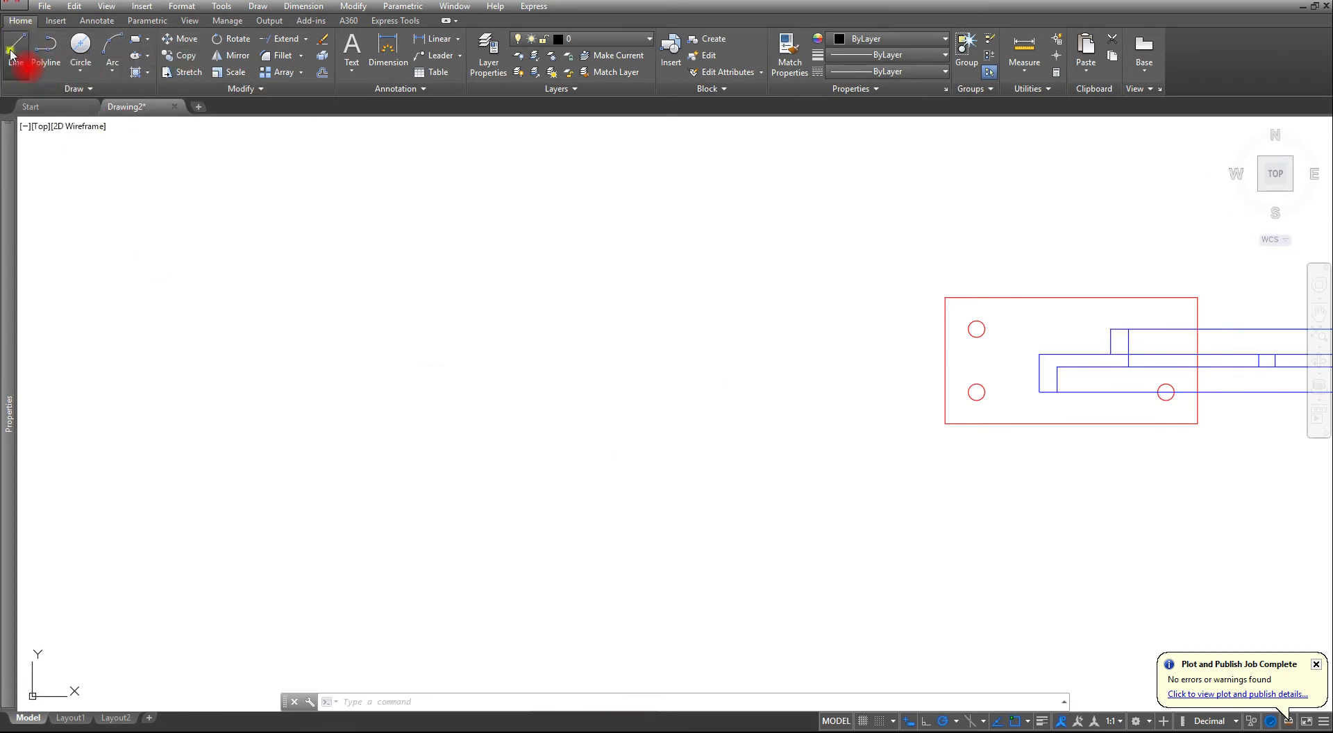
left_click(382, 443)
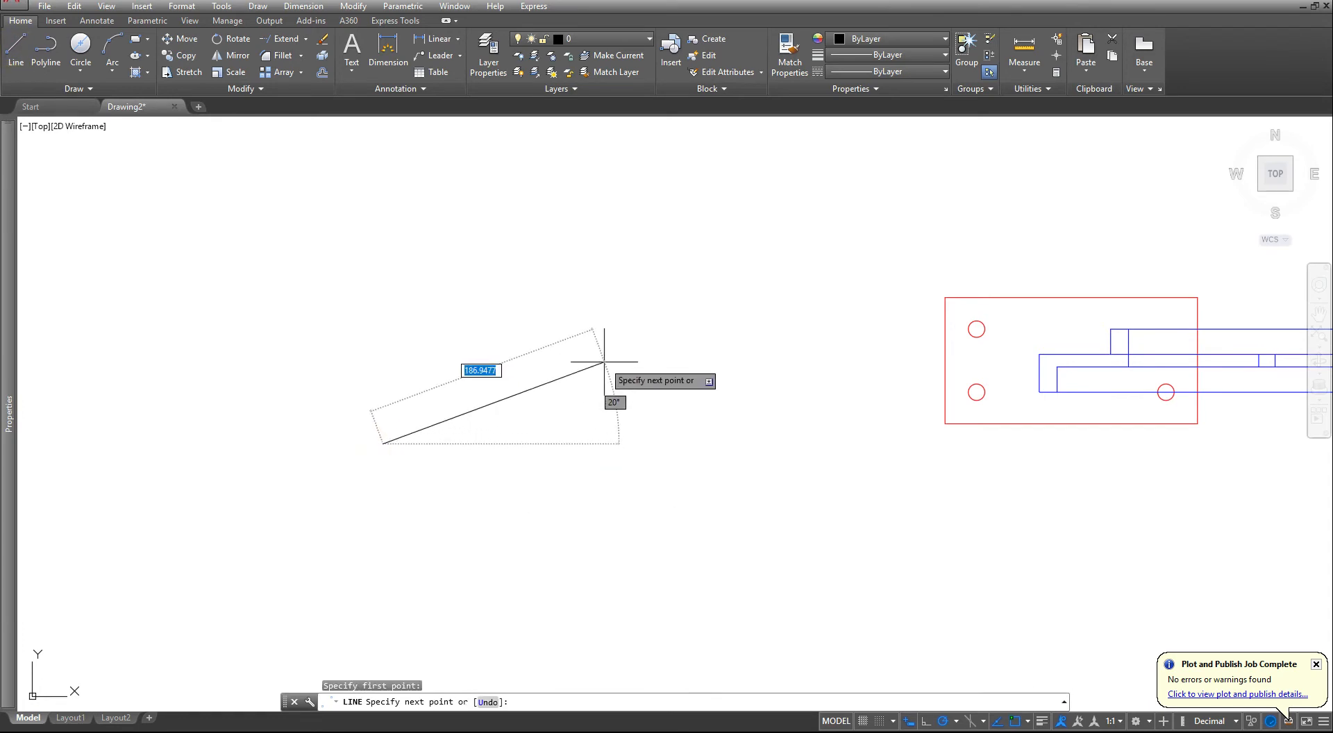
key("F8")
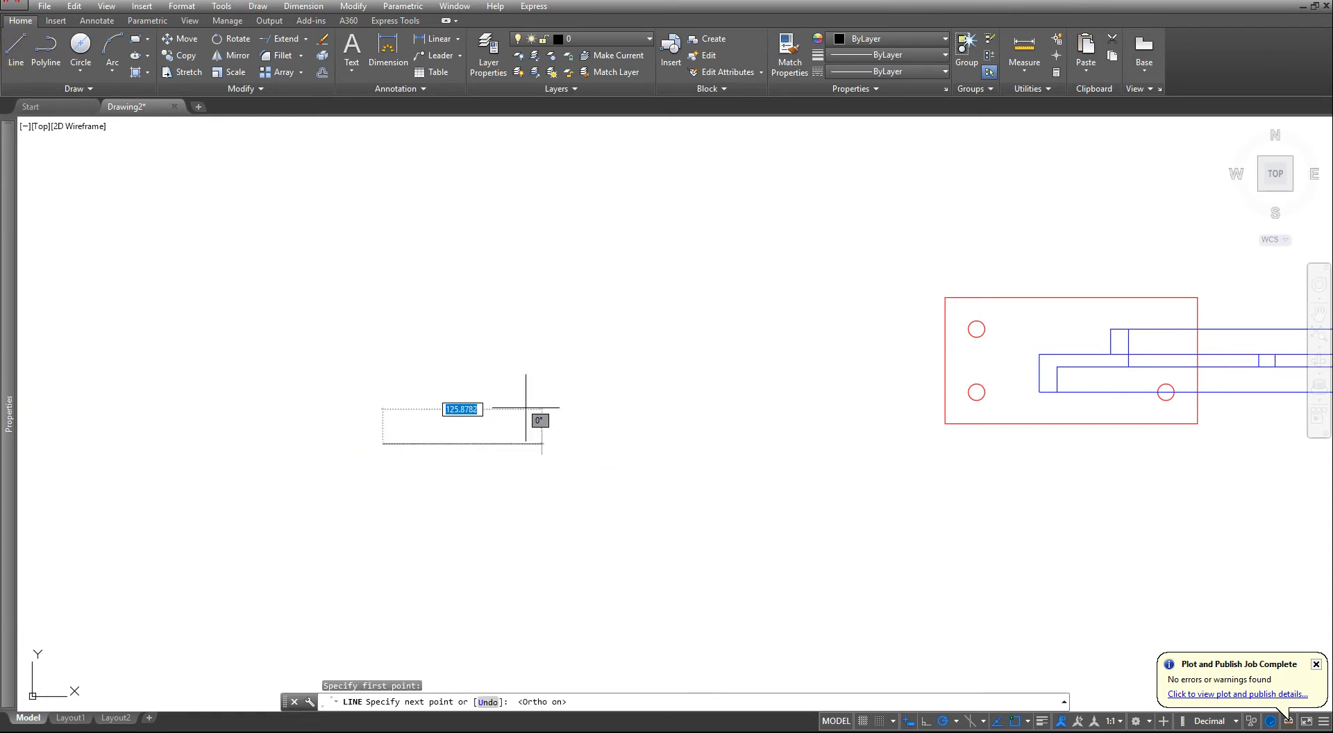
type("3")
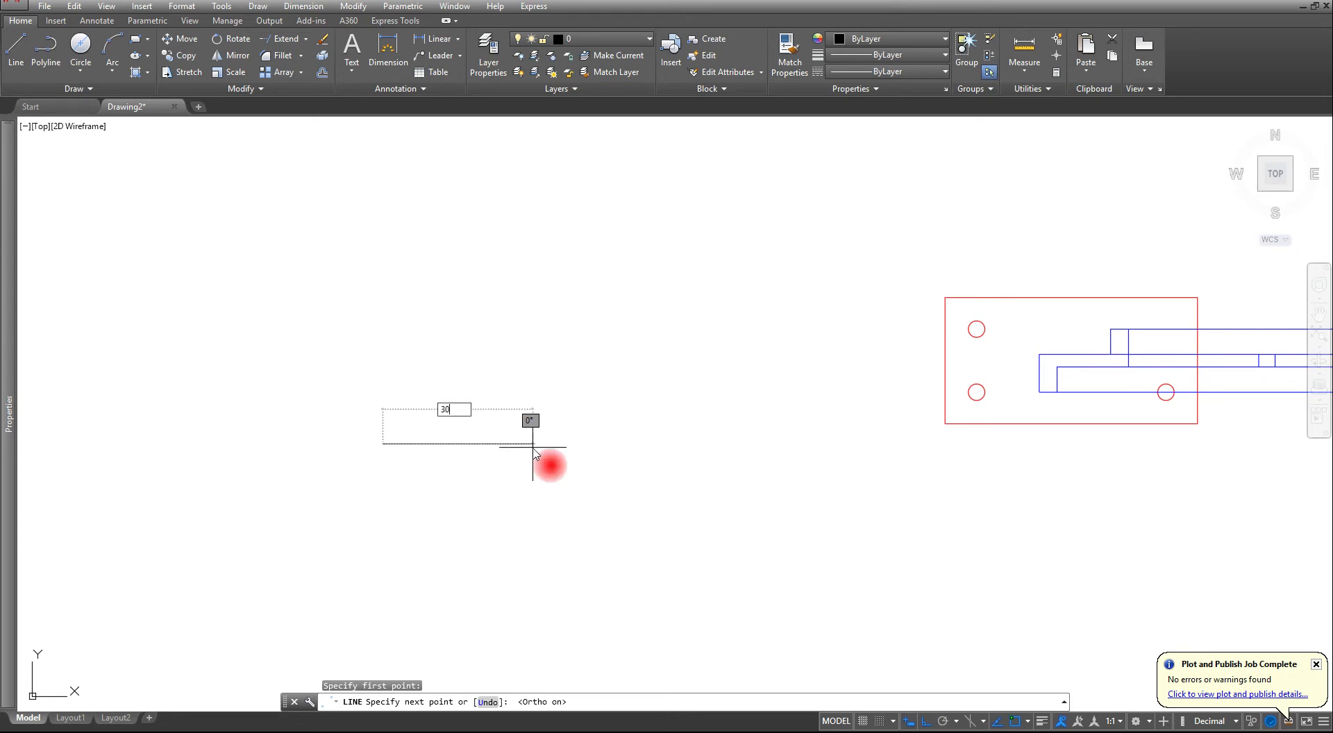
type("0")
key("Return")
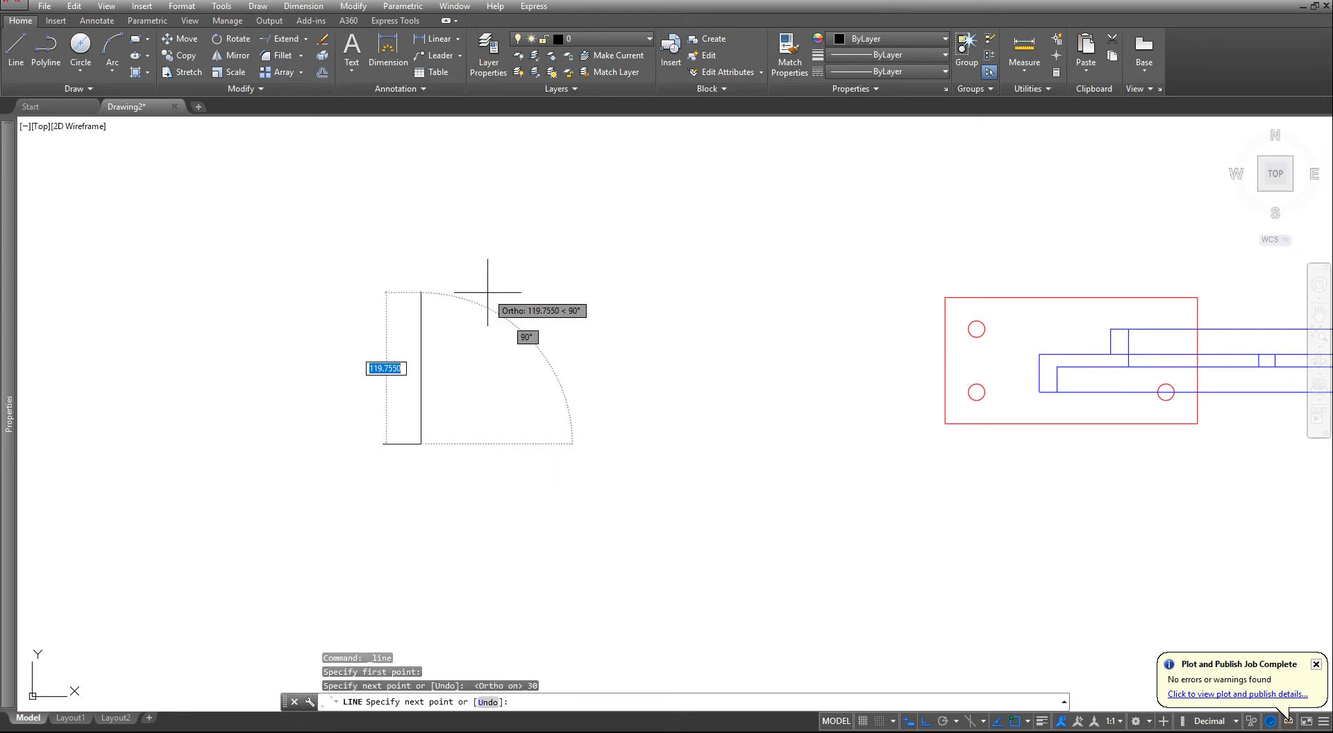
type("10")
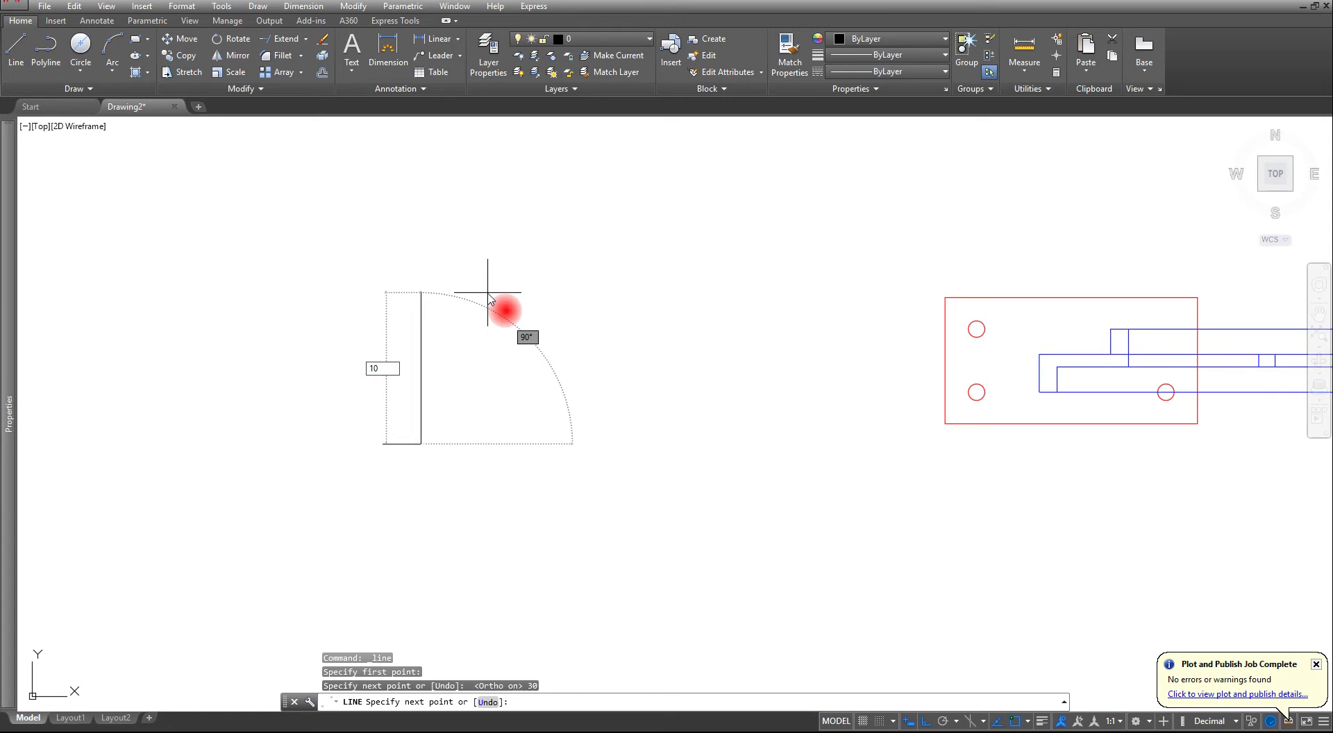
key("Return")
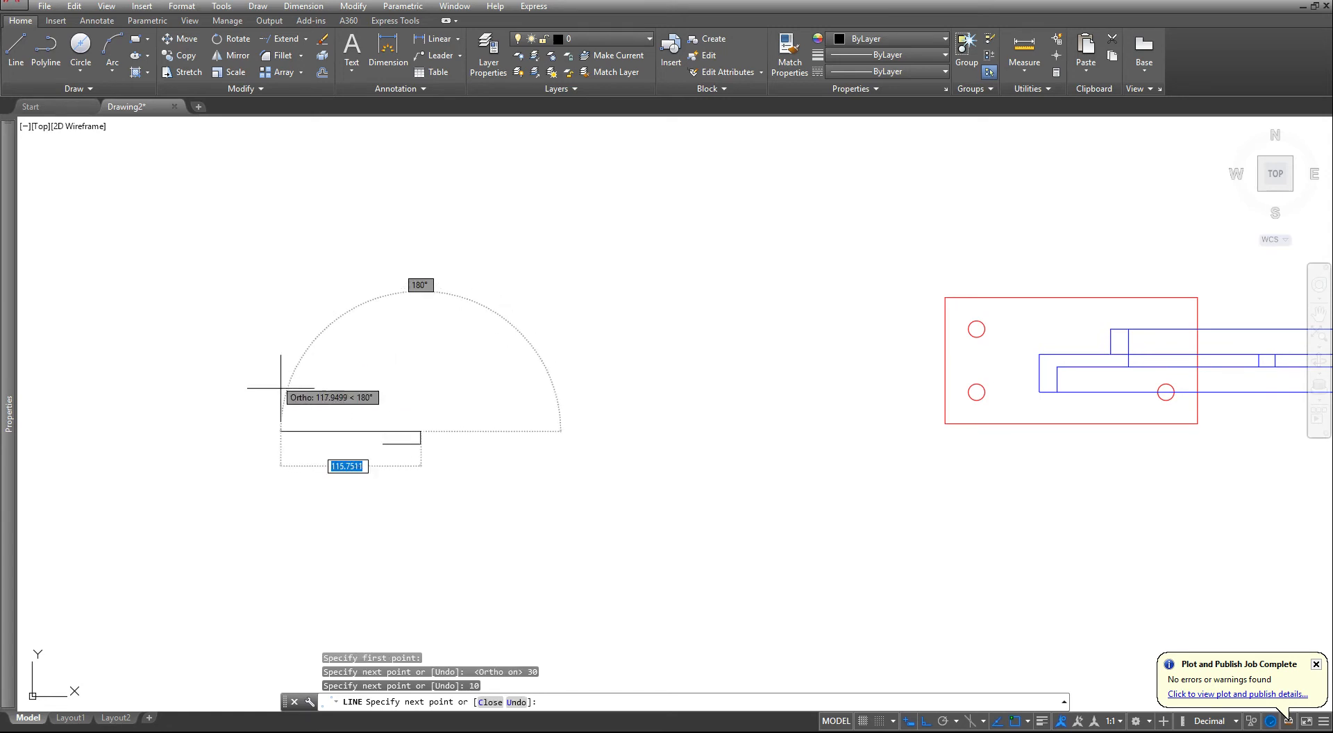
- Continue the Z-section profile with lines 20 to the left, 40 upward, 30 to the left and 10 downward
type("20")
key("Return")
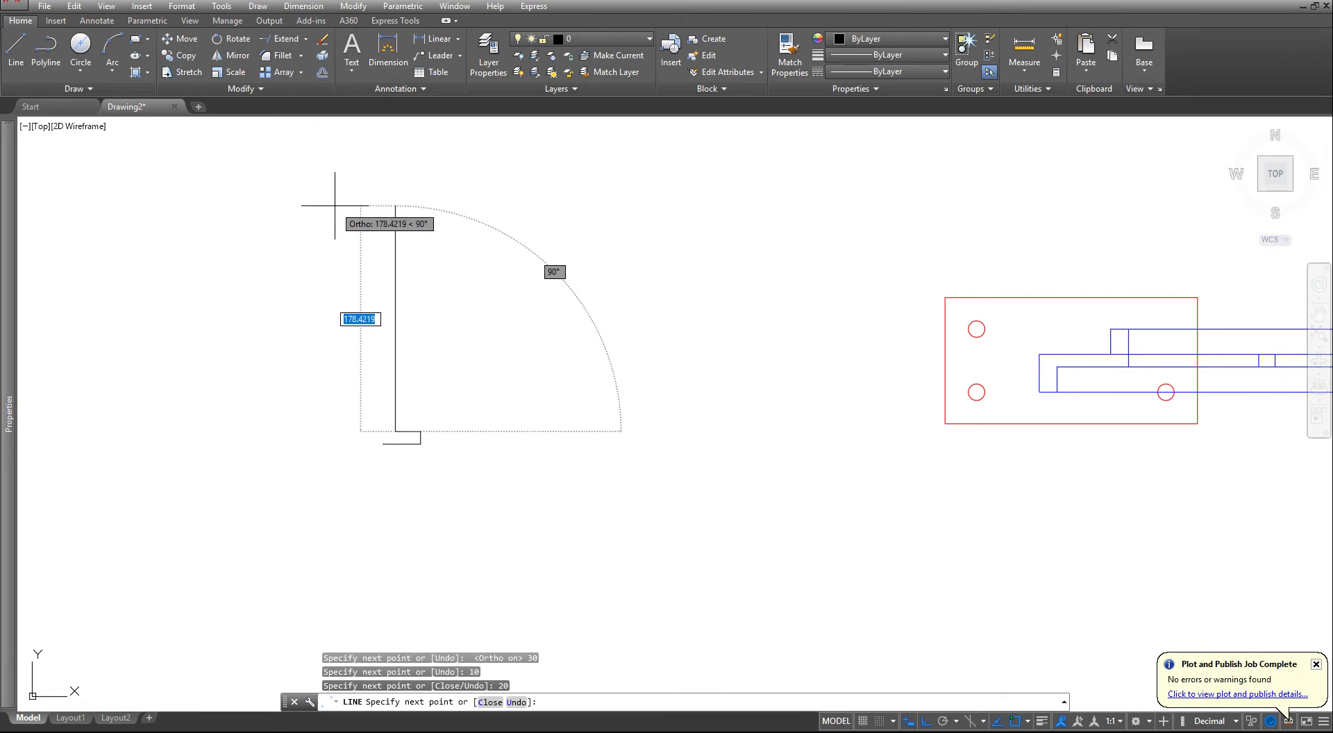
type("40")
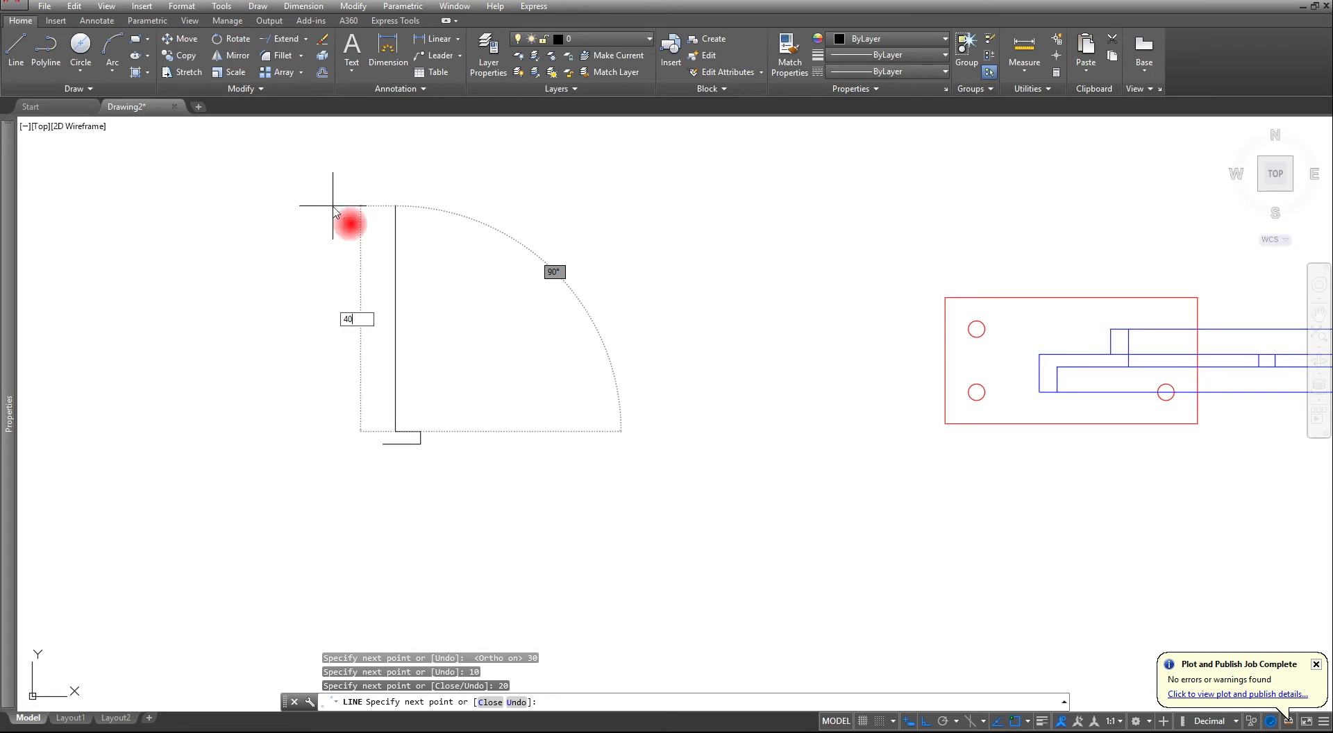
key("Return")
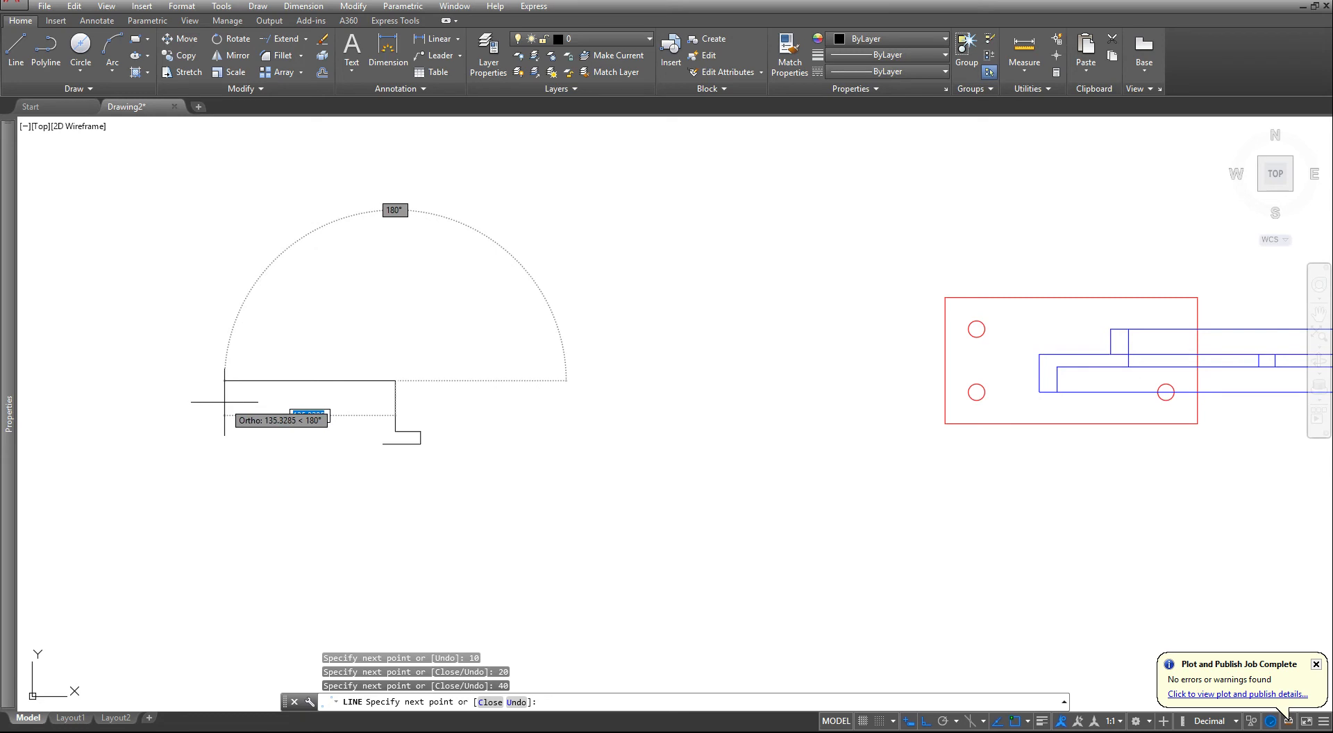
type("30")
key("Return")
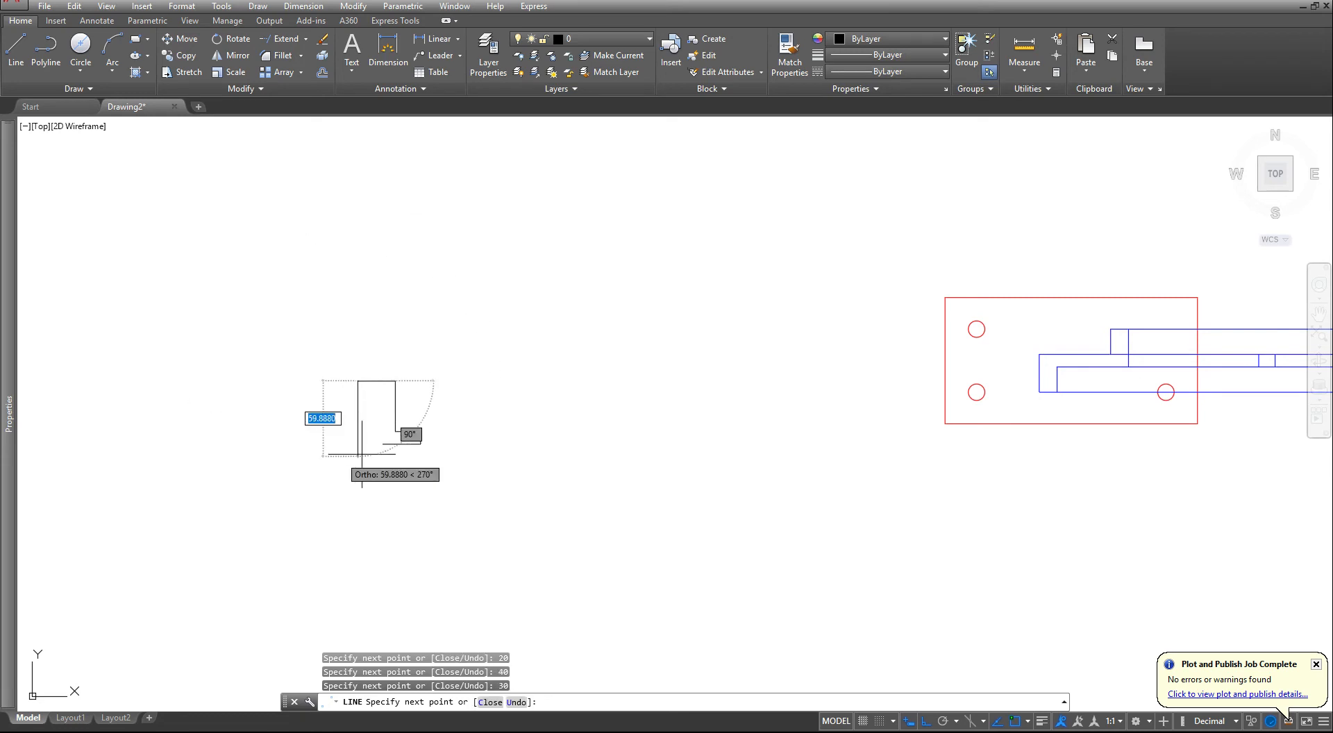
type("10")
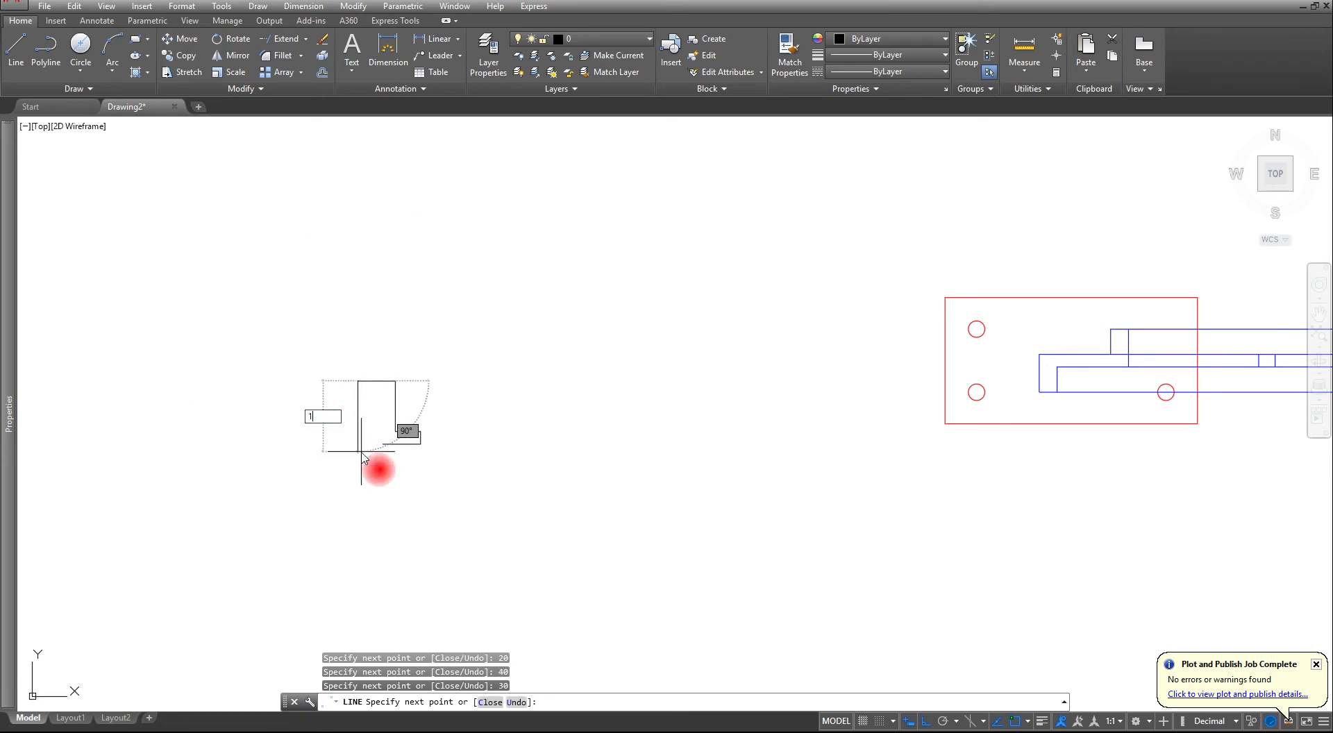
key("Return")
- Draw the upper flange's inner edge to the point vertically aligned with the profile's start and close the outline
scroll(470, 363, "up", 2)
scroll(446, 396, "up", 4)
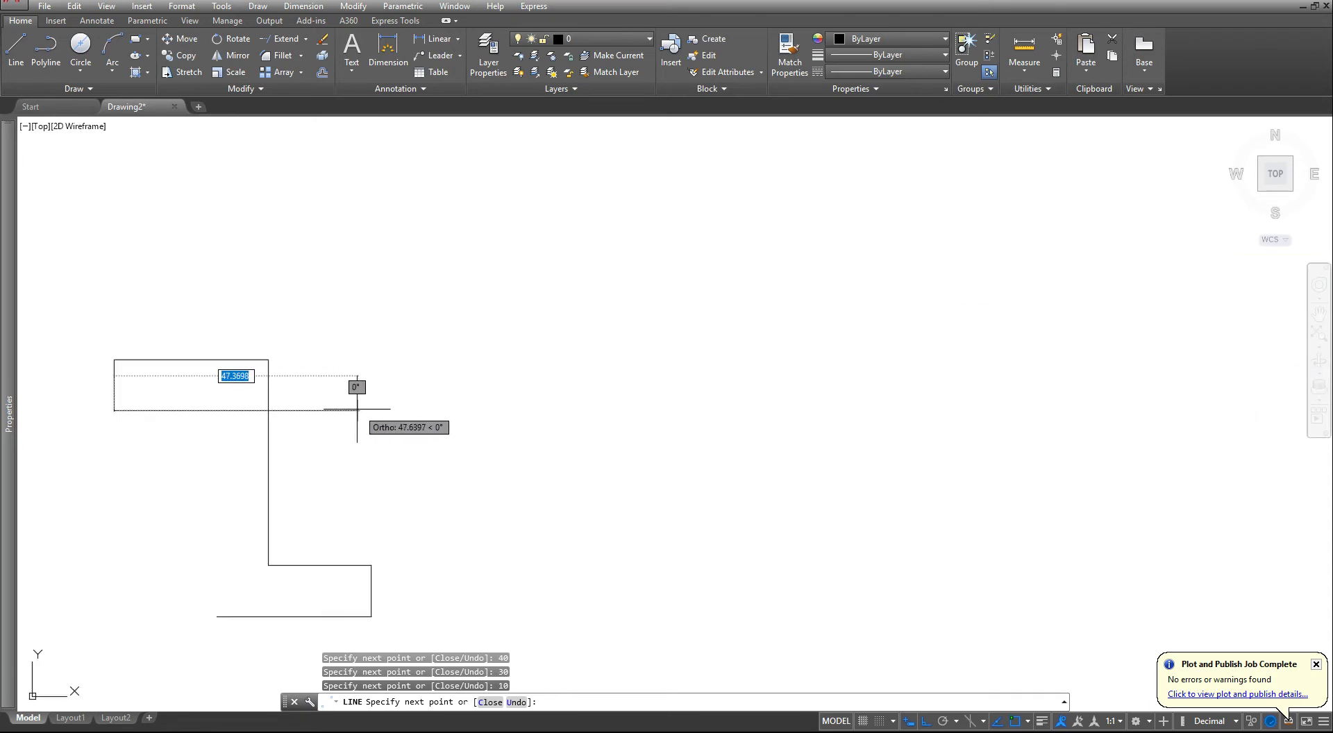
middle_click_drag(441, 378, 776, 261)
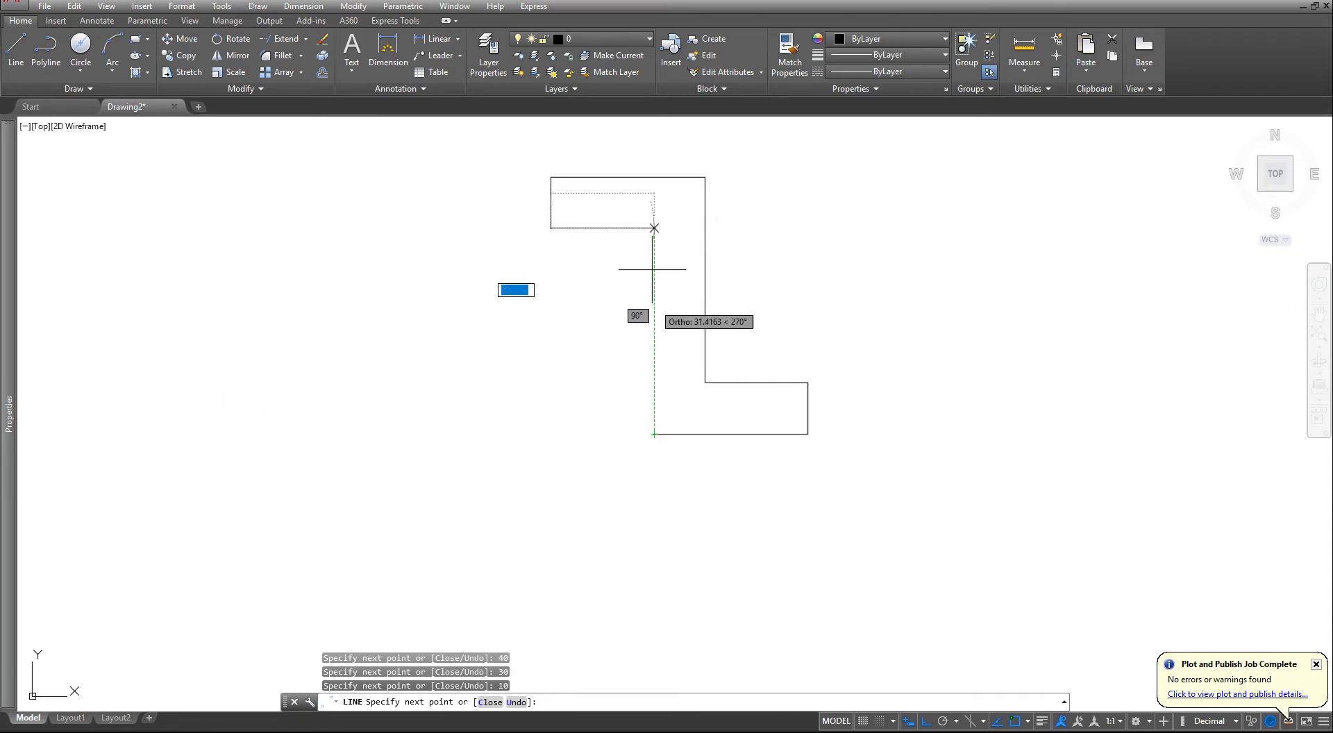
left_click(653, 229)
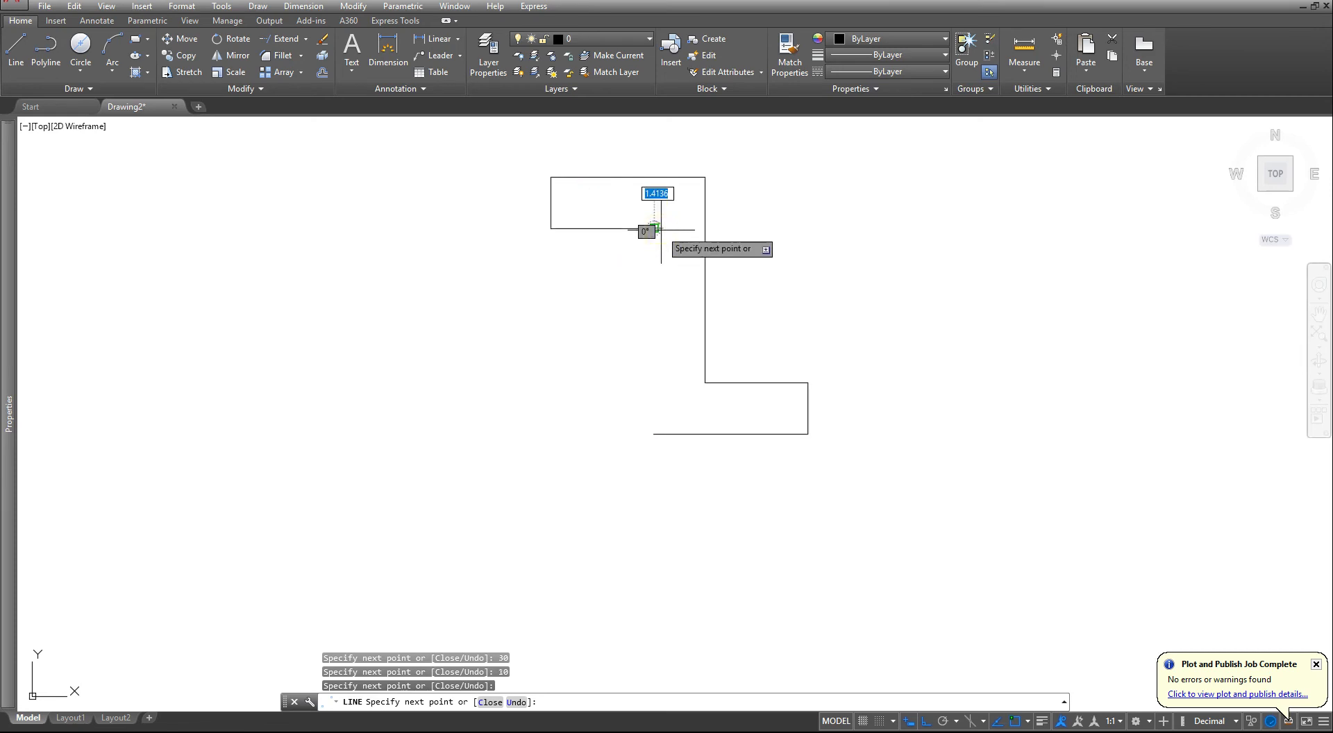
type("C")
key("Return")
scroll(778, 375, "down", 4)
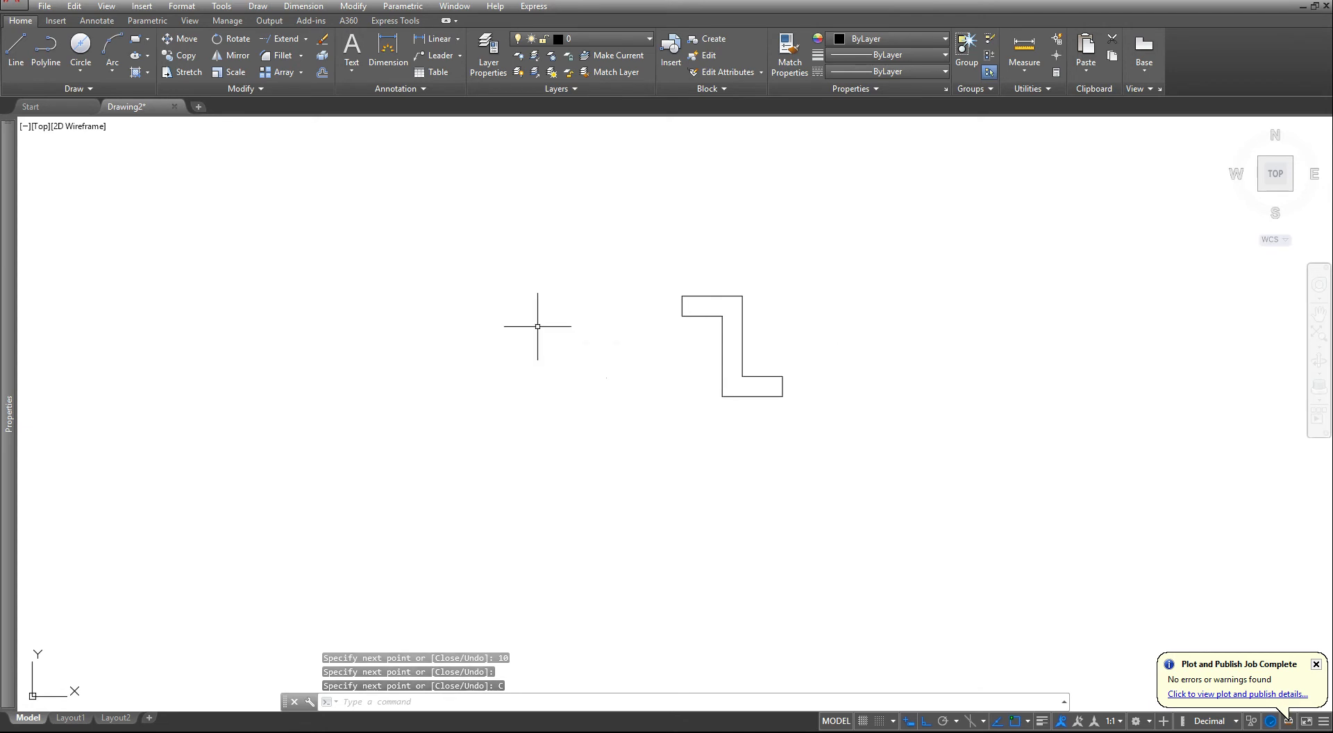
- Check the lengths of the Z-section profile's top and bottom edges in their object properties
scroll(718, 290, "up", 4)
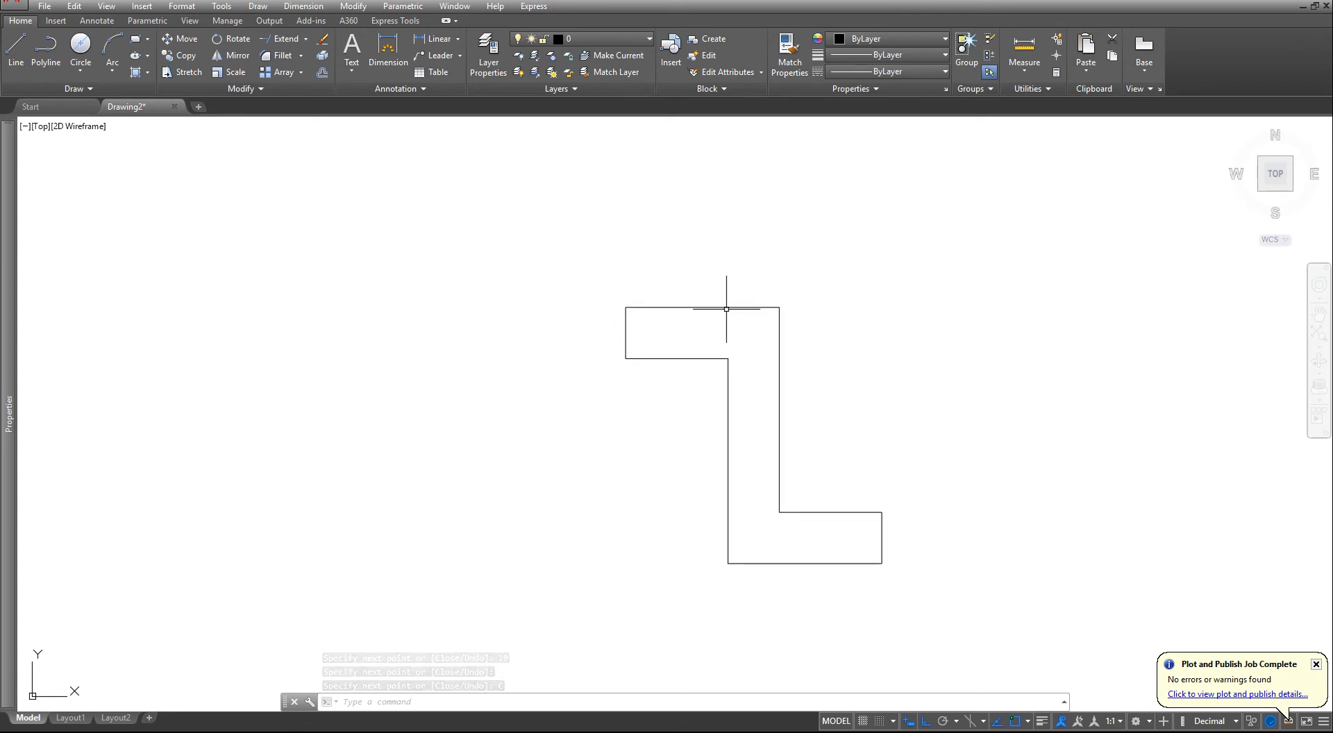
left_click(825, 541)
left_click(798, 597)
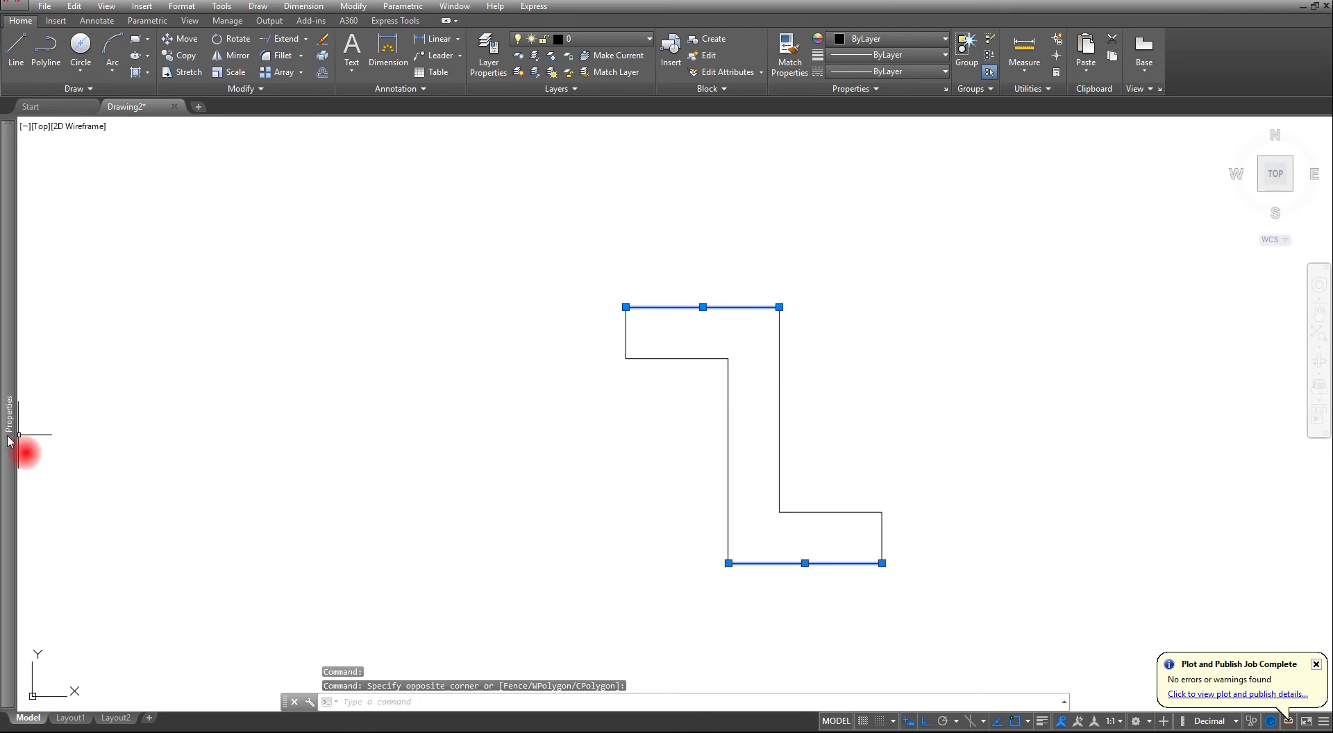
mouse_move(10, 439)
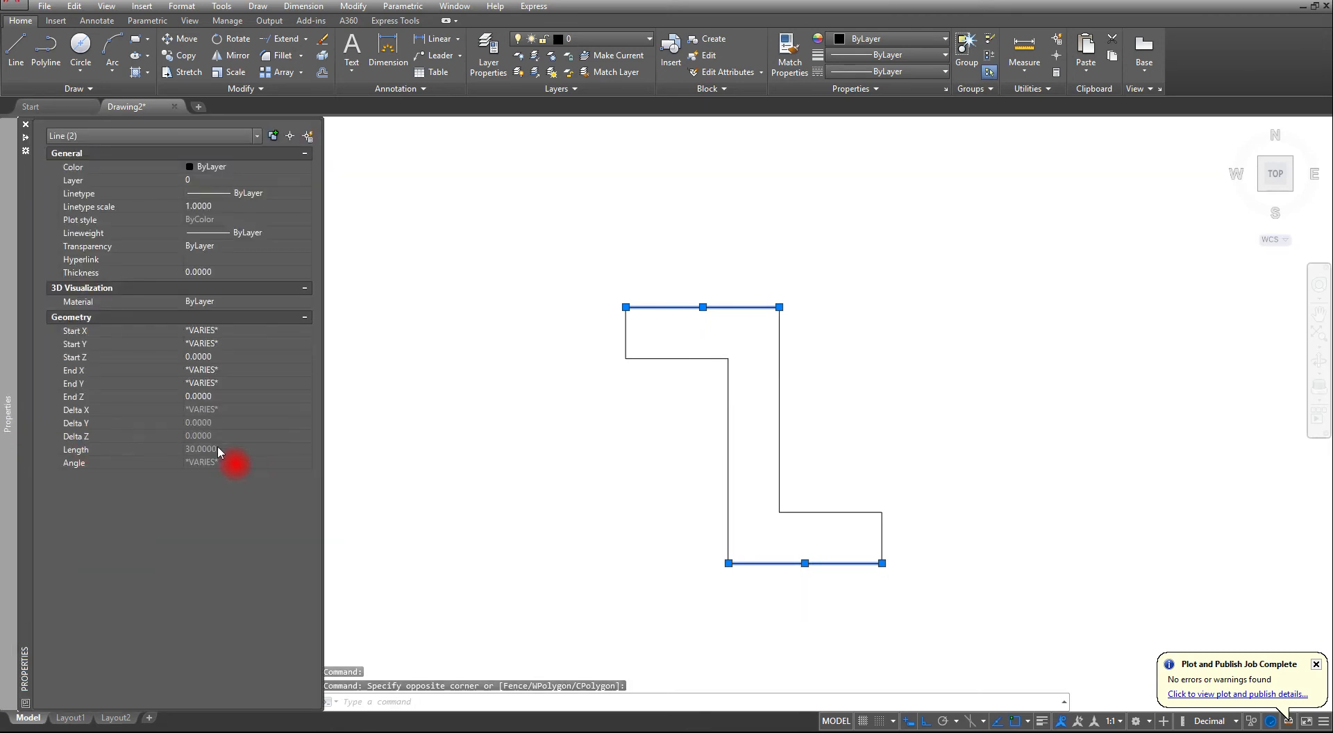
key("Escape")
key("Escape")
key("Escape")
scroll(720, 452, "down", 10)
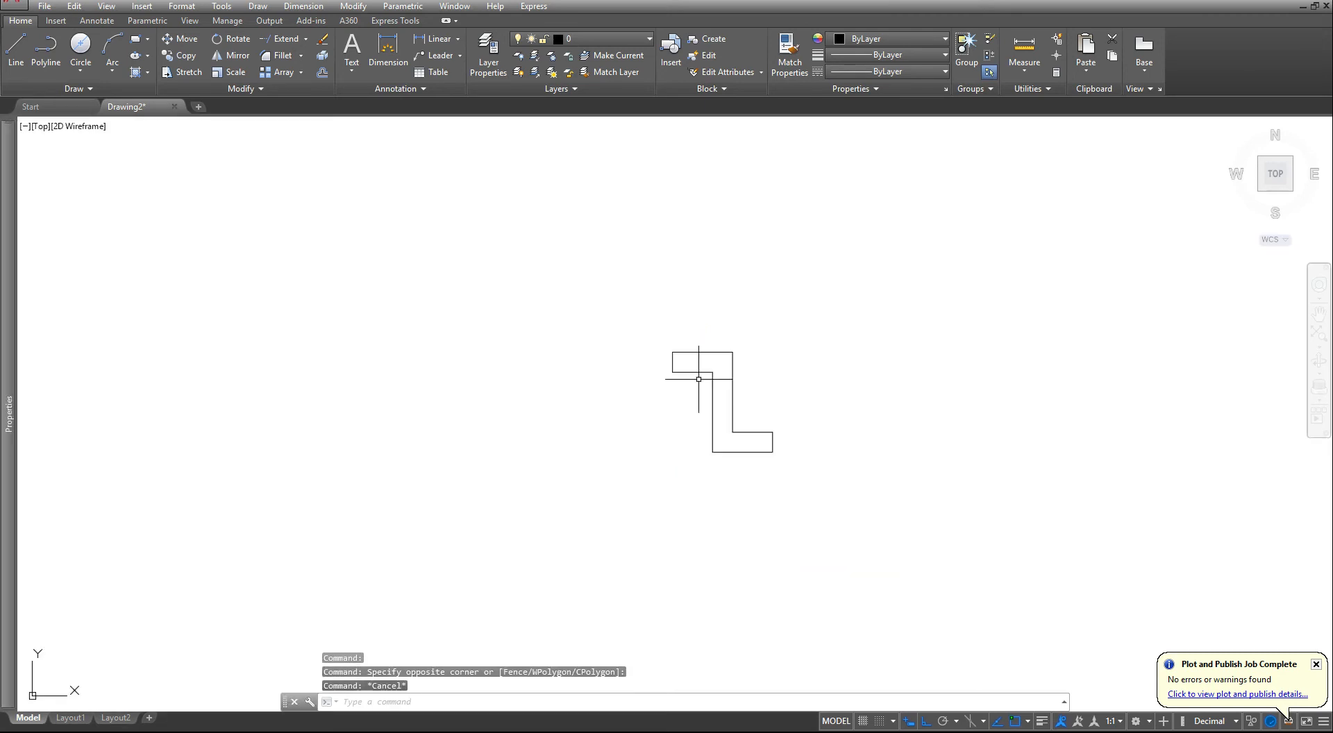
- Assign all lines of the Z-section profile to the blue BEAM layer
scroll(659, 396, "up", 5)
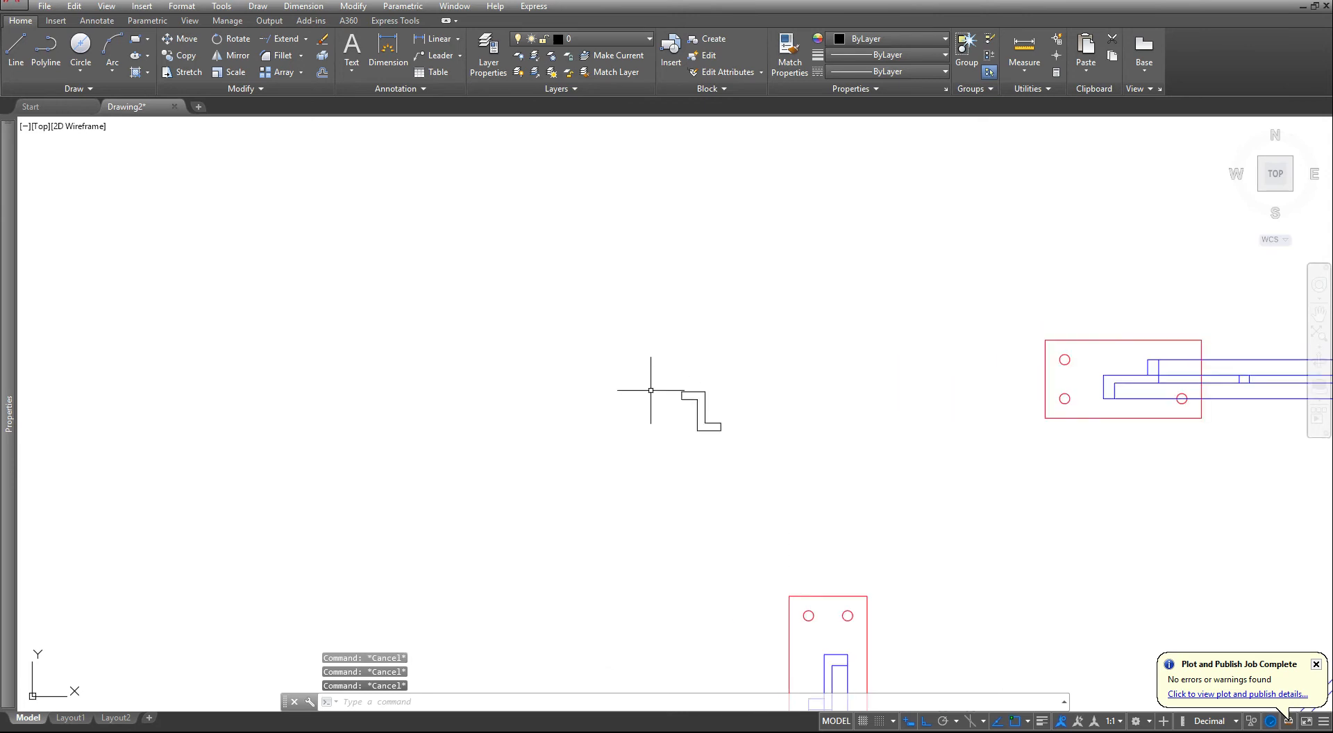
left_click(652, 331)
left_click(863, 504)
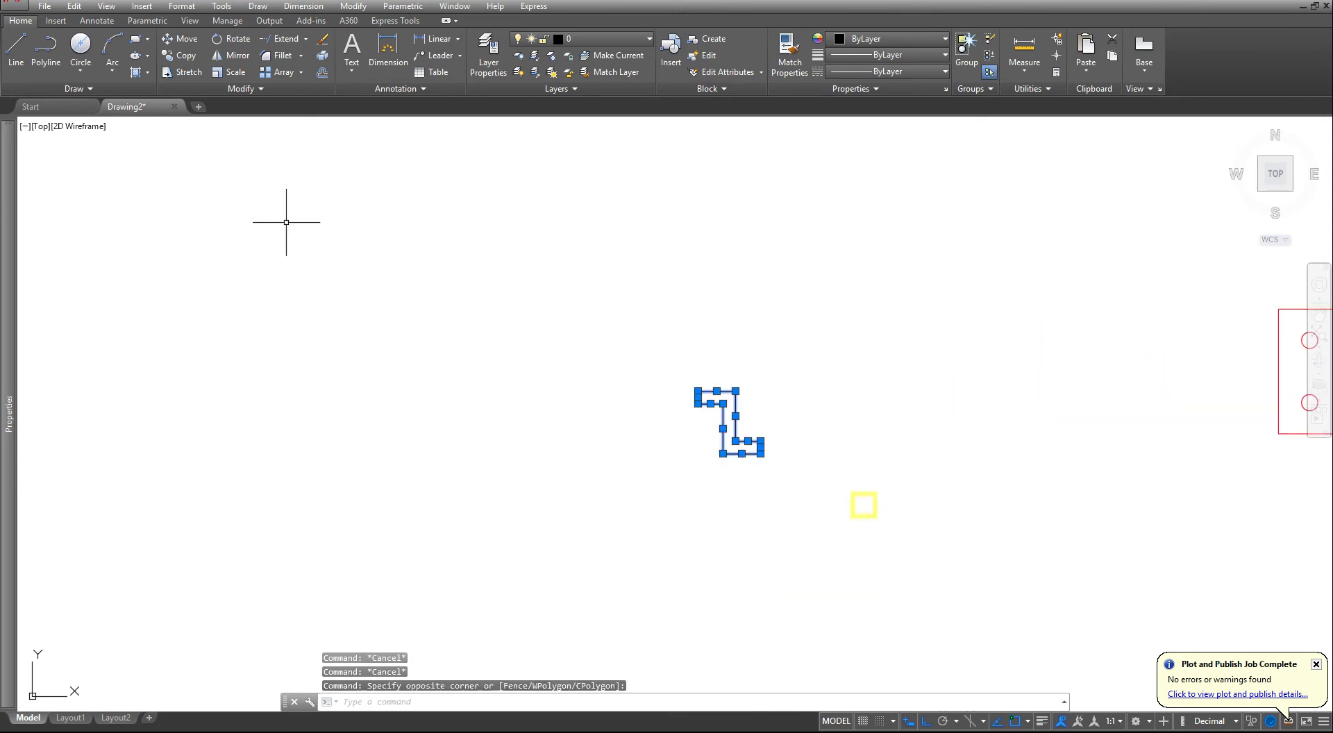
left_click(590, 39)
left_click(581, 73)
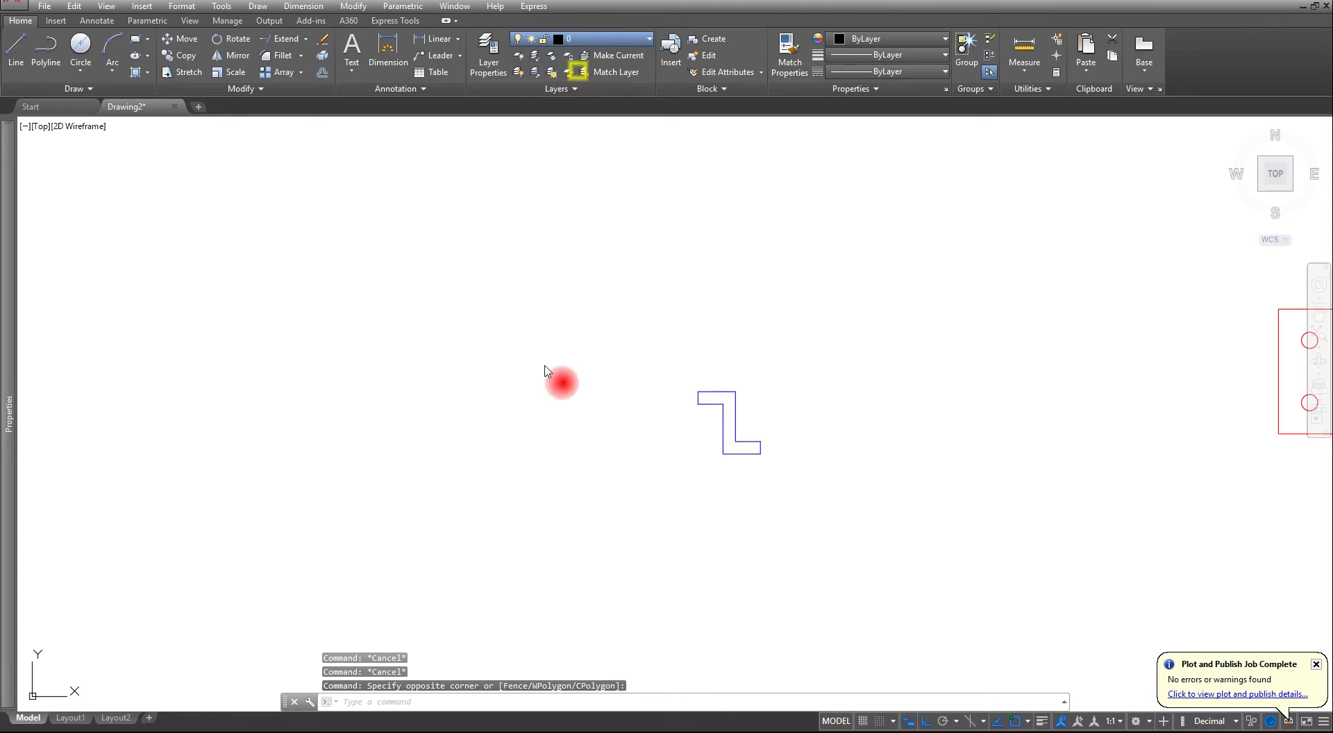
key("Escape")
key("Escape")
key("Escape")
scroll(744, 400, "down", 2)
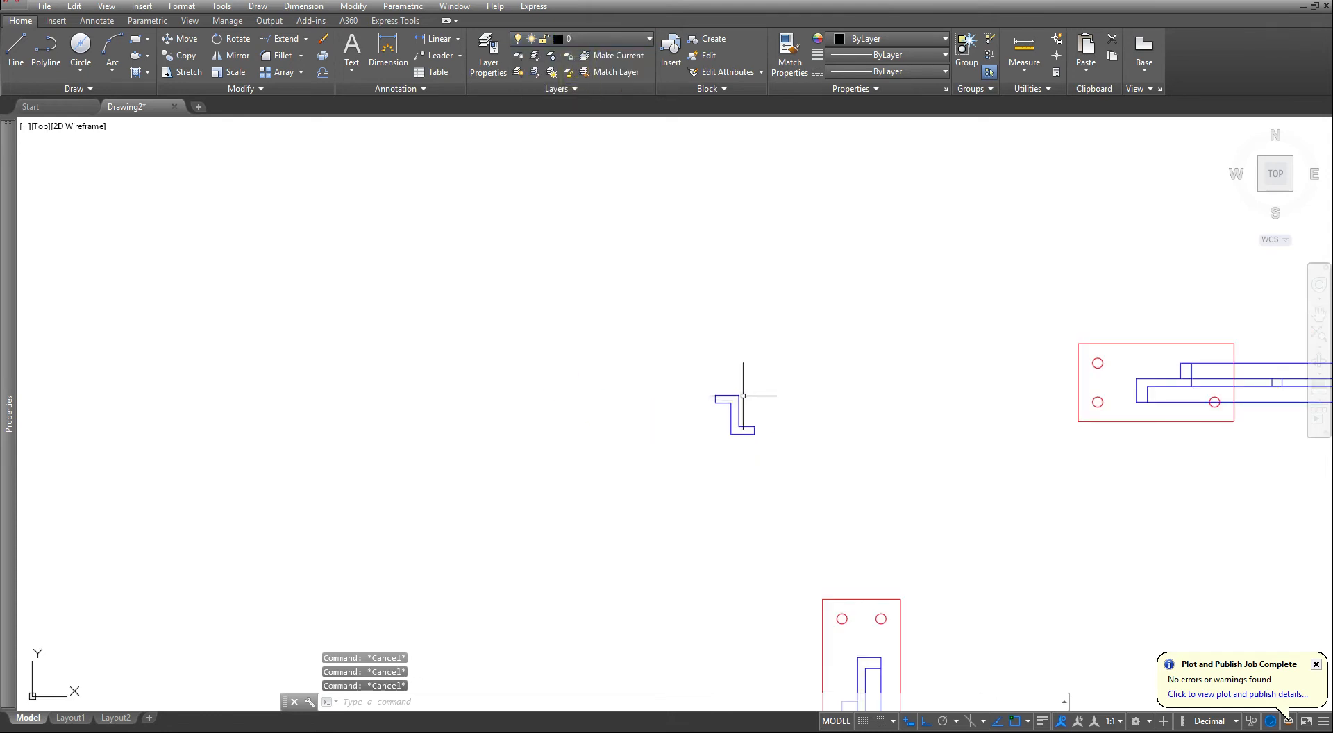
- In Layout1, insert the BSIZE drawing as a title block at 0,0,0 with scale 1 and its attributes left blank
middle_click_drag(1055, 622, 838, 435)
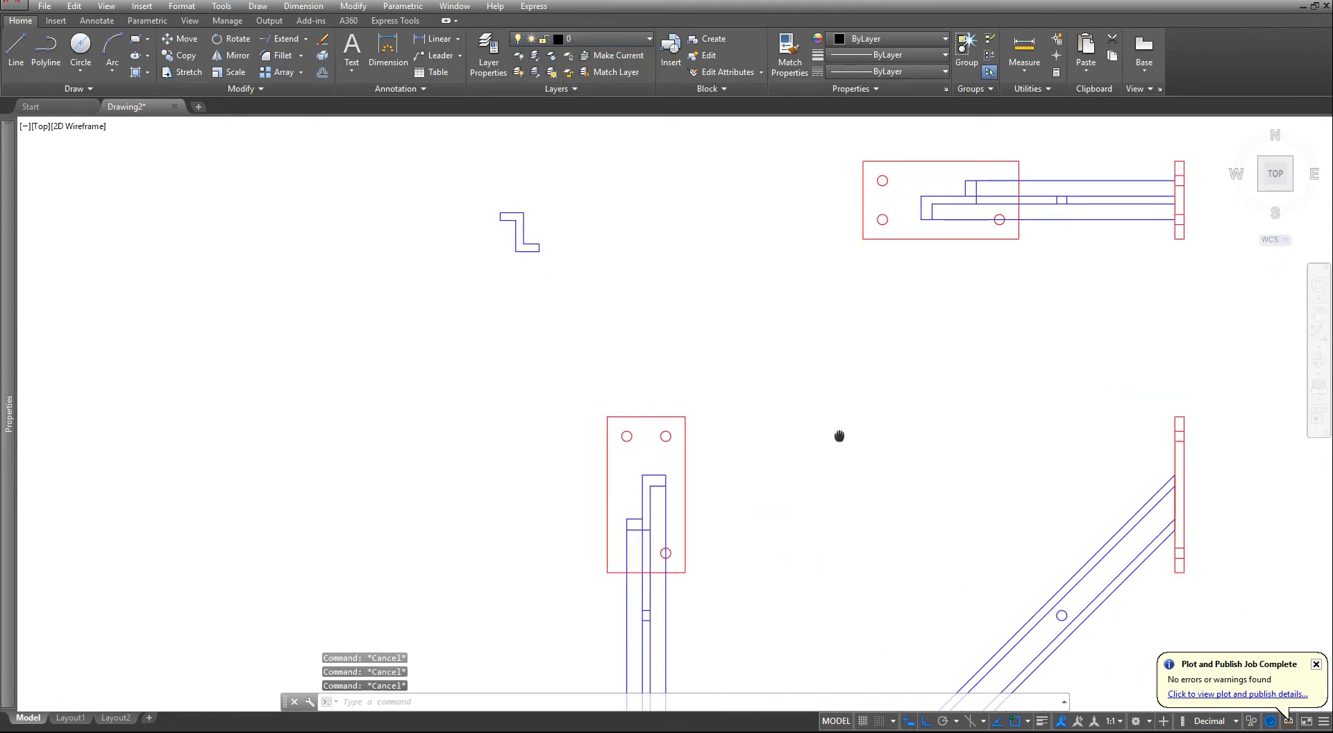
scroll(767, 464, "down", 3)
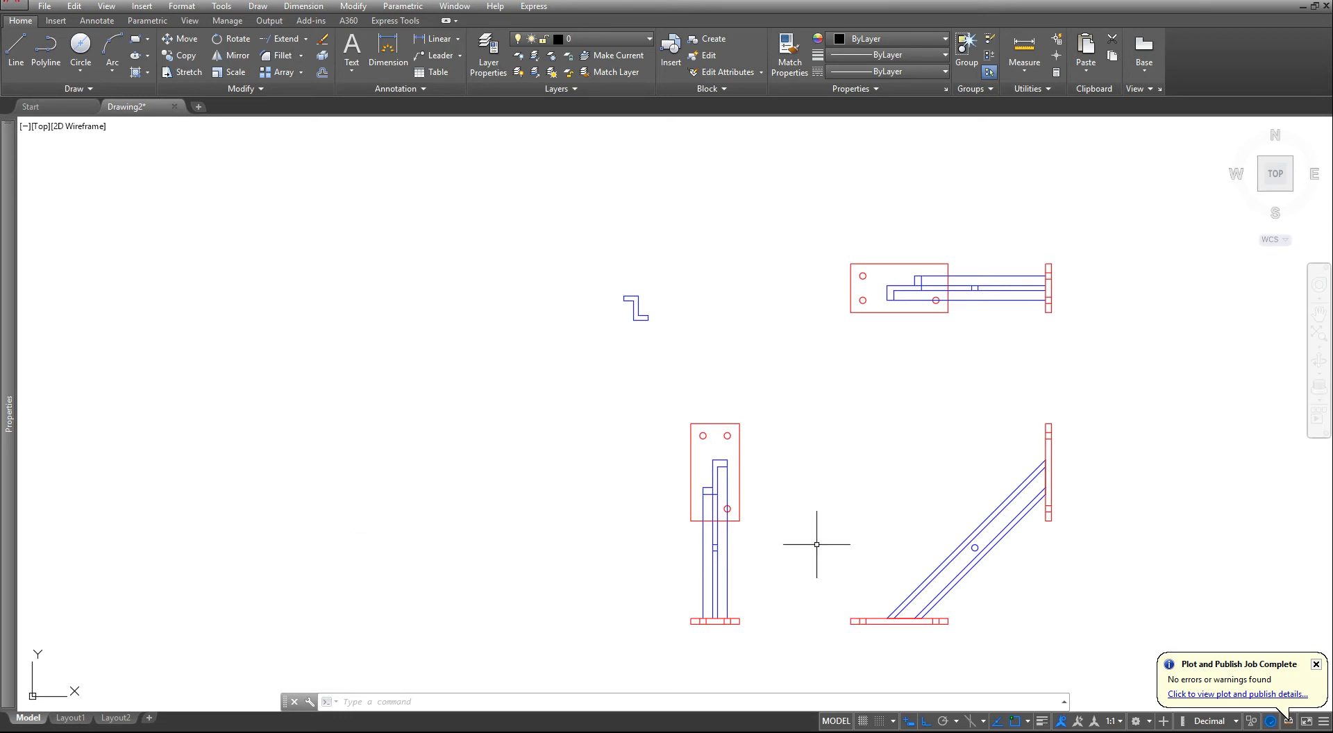
left_click(71, 718)
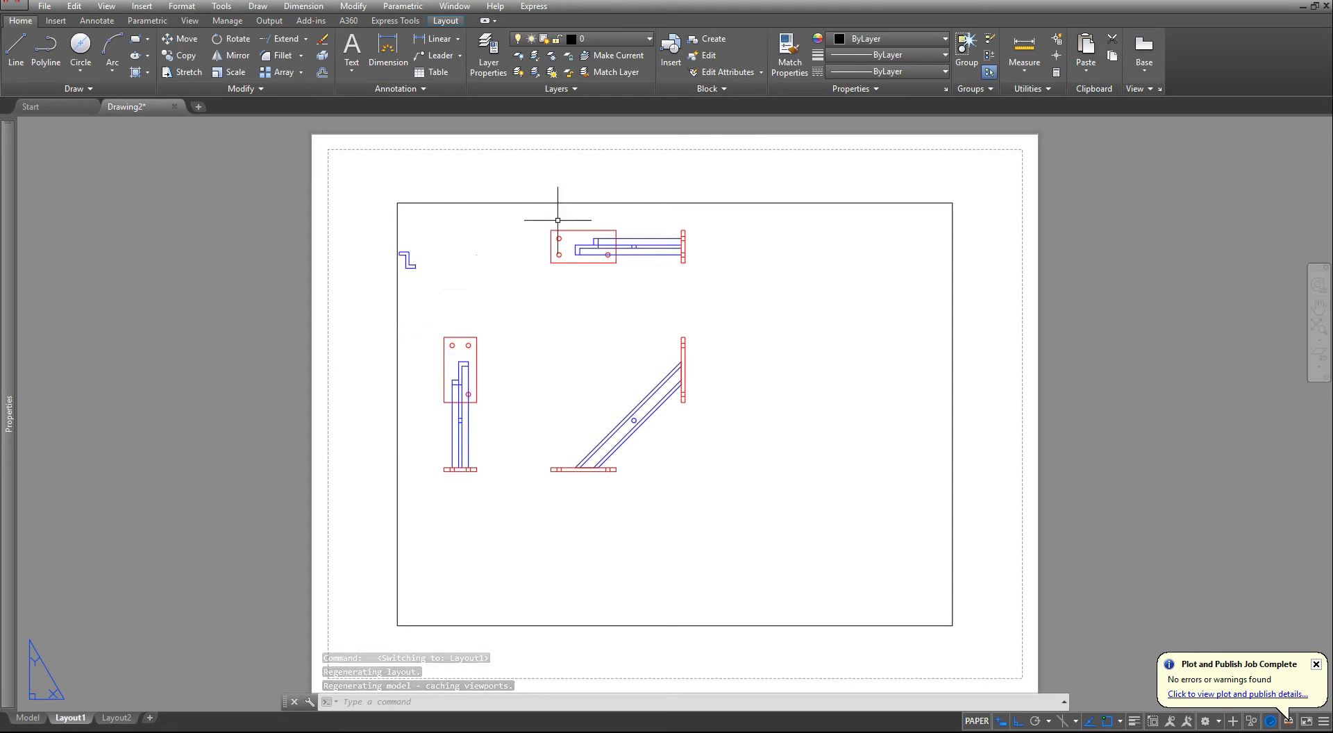
left_click(670, 50)
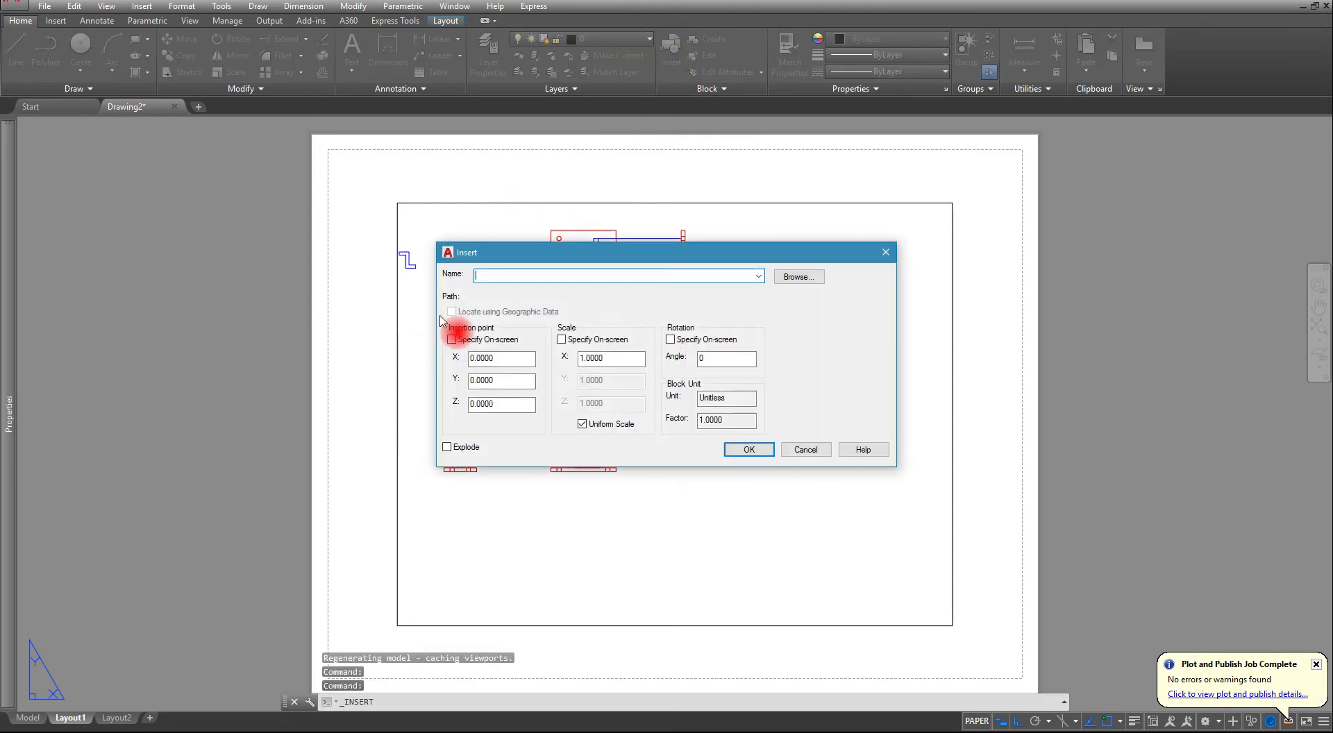
left_click(808, 277)
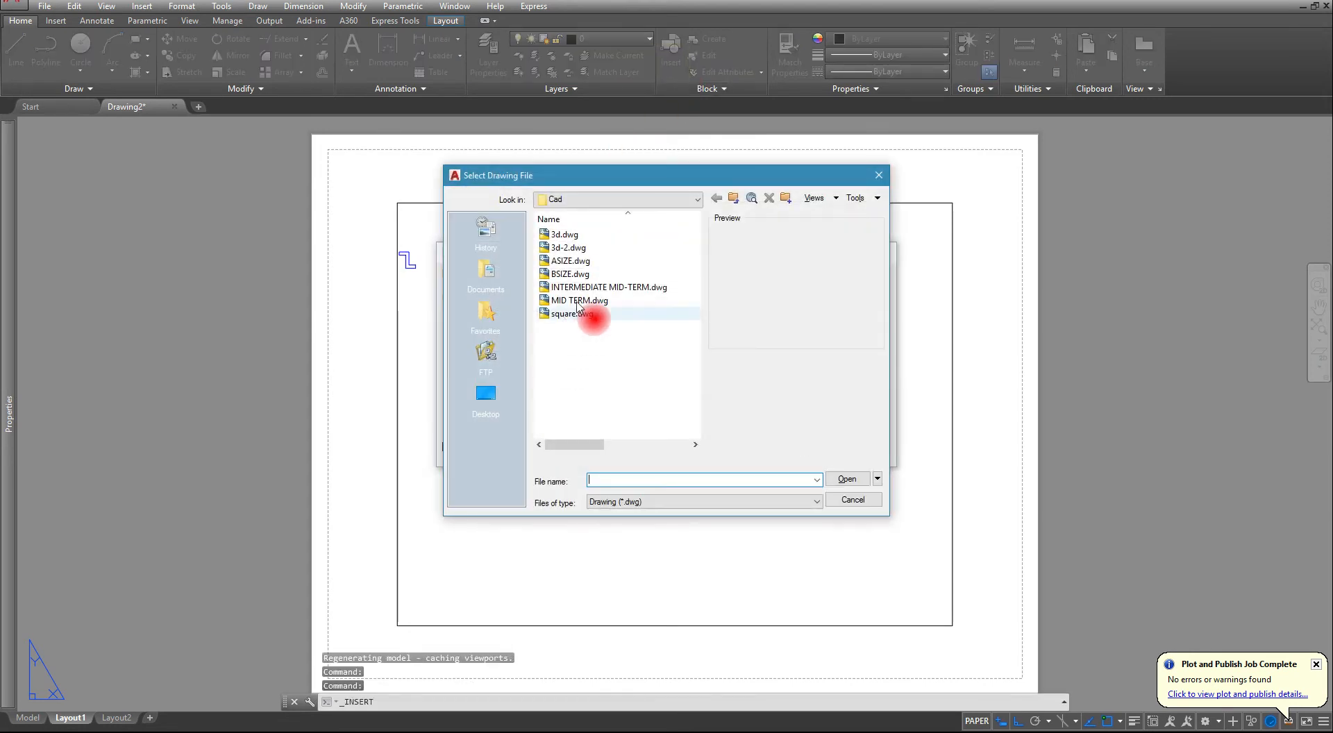
double_click(582, 274)
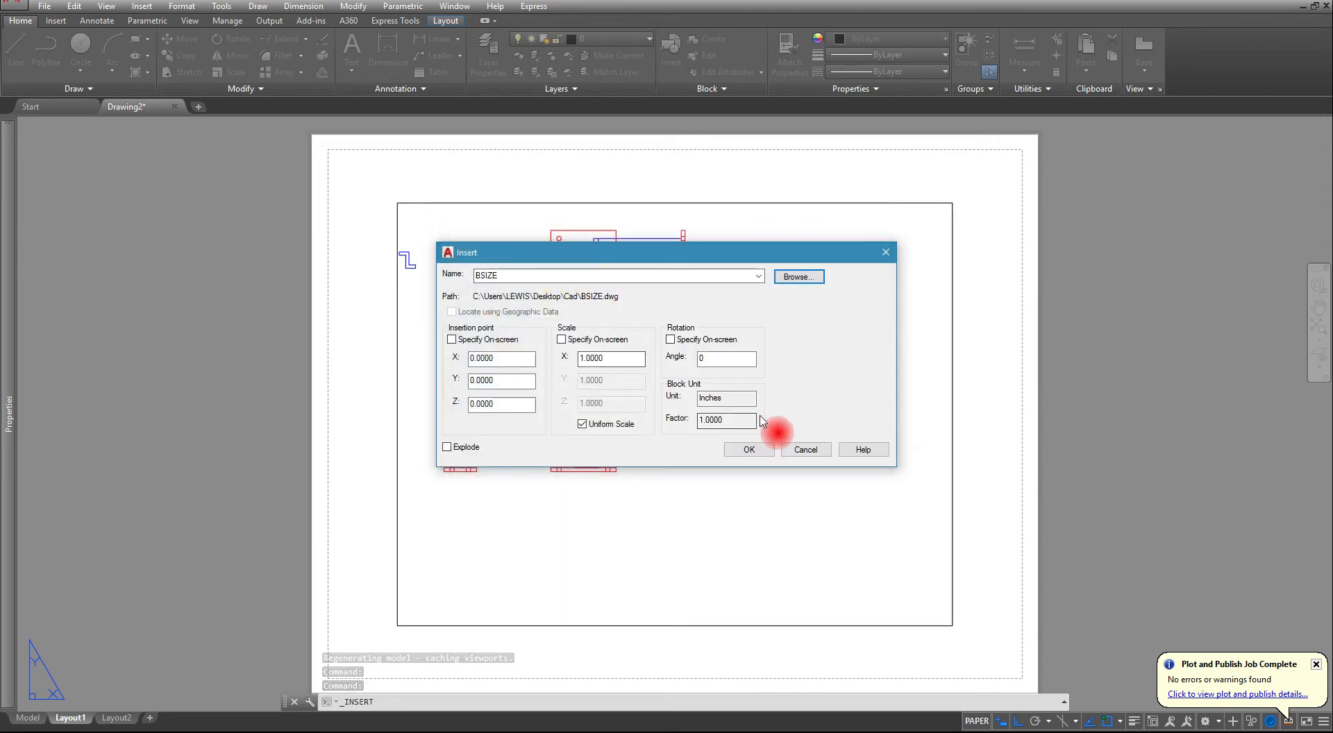
left_click(451, 339)
left_click(749, 449)
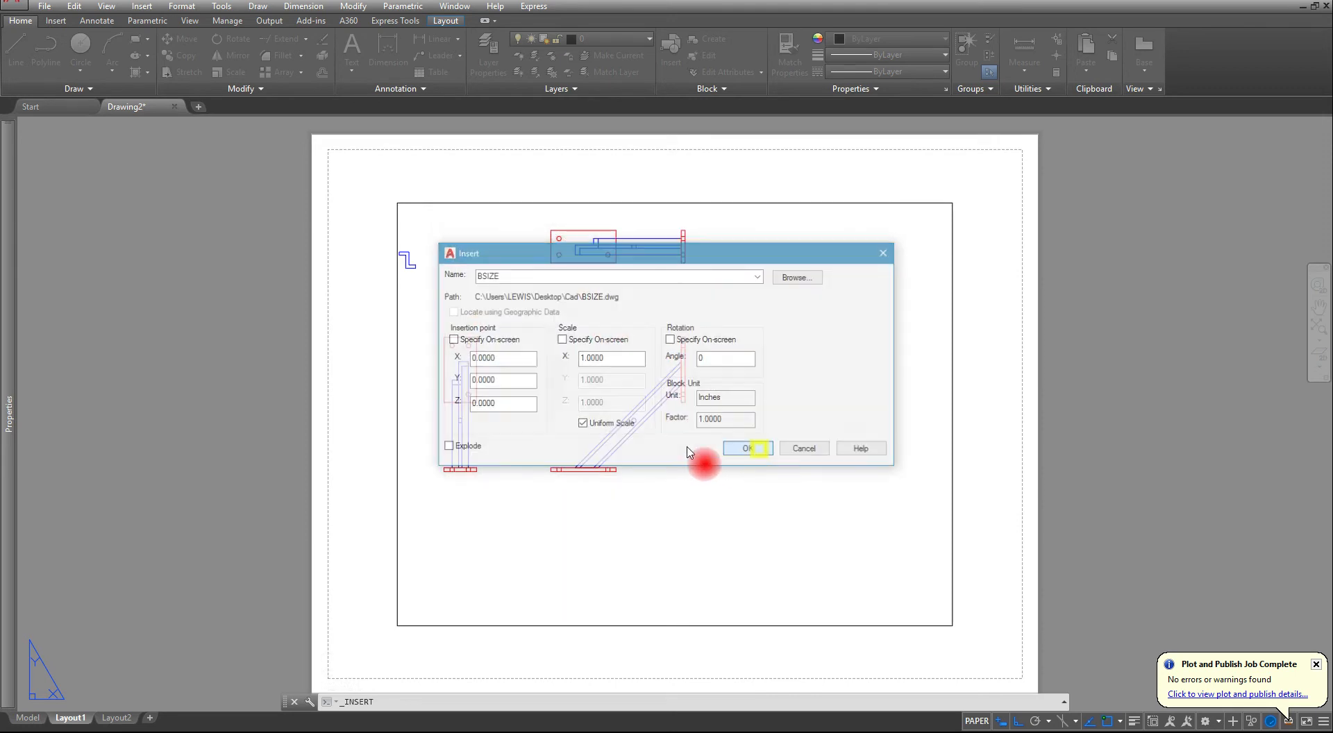
left_click(632, 433)
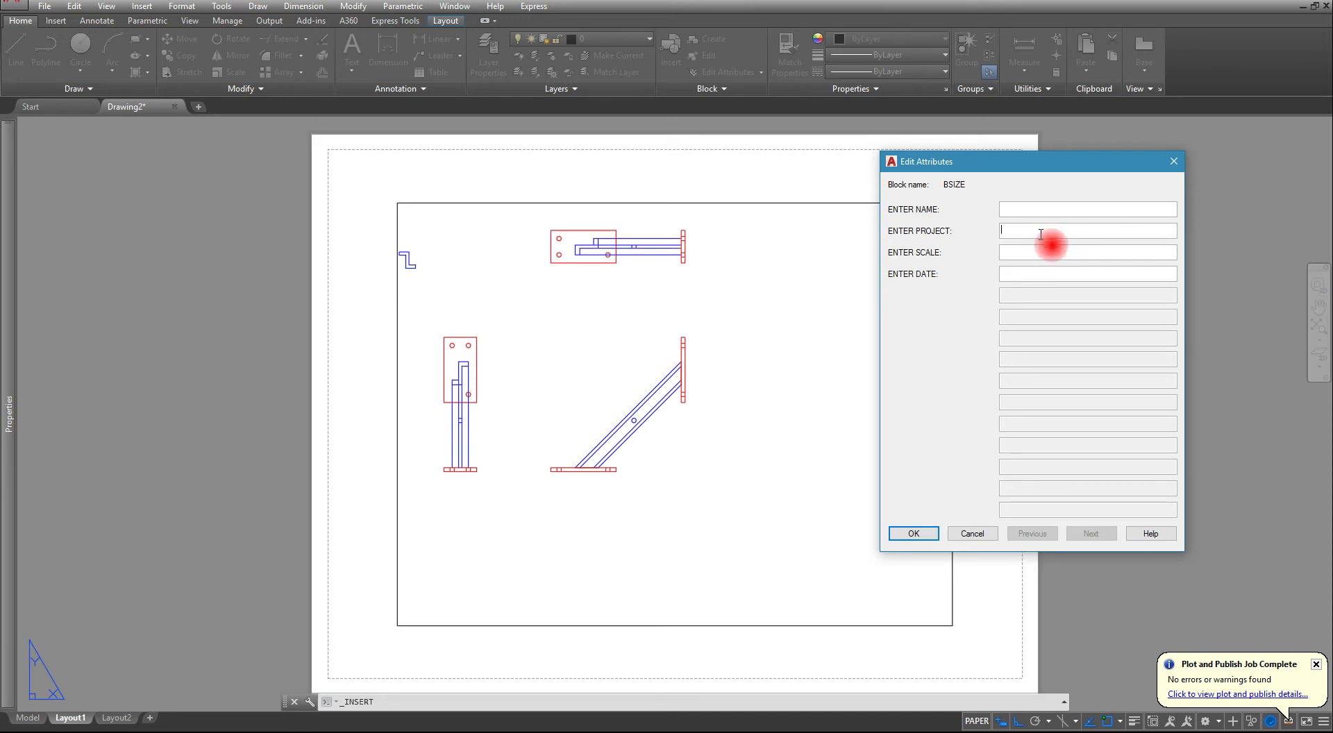
left_click(914, 533)
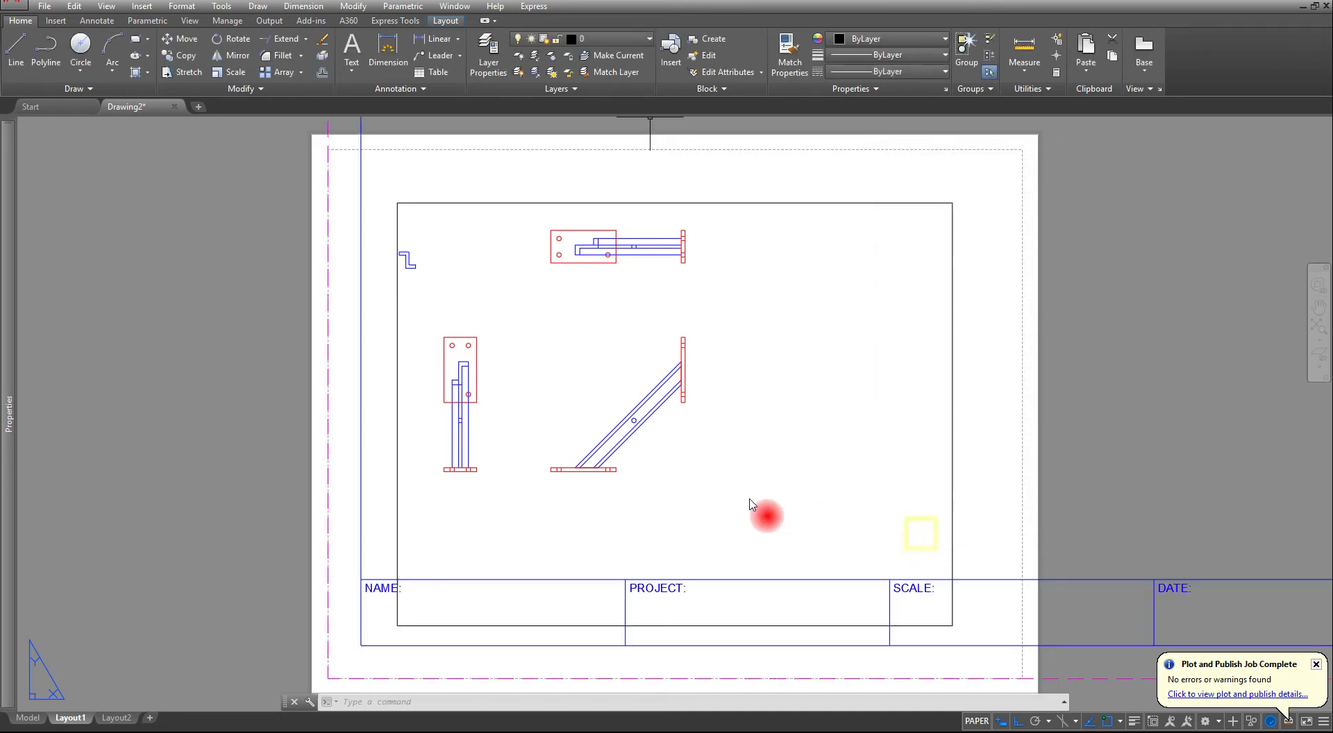
- Modify Layout1's page setup to use the DWG To PDF.pc3 plotter
scroll(432, 448, "down", 4)
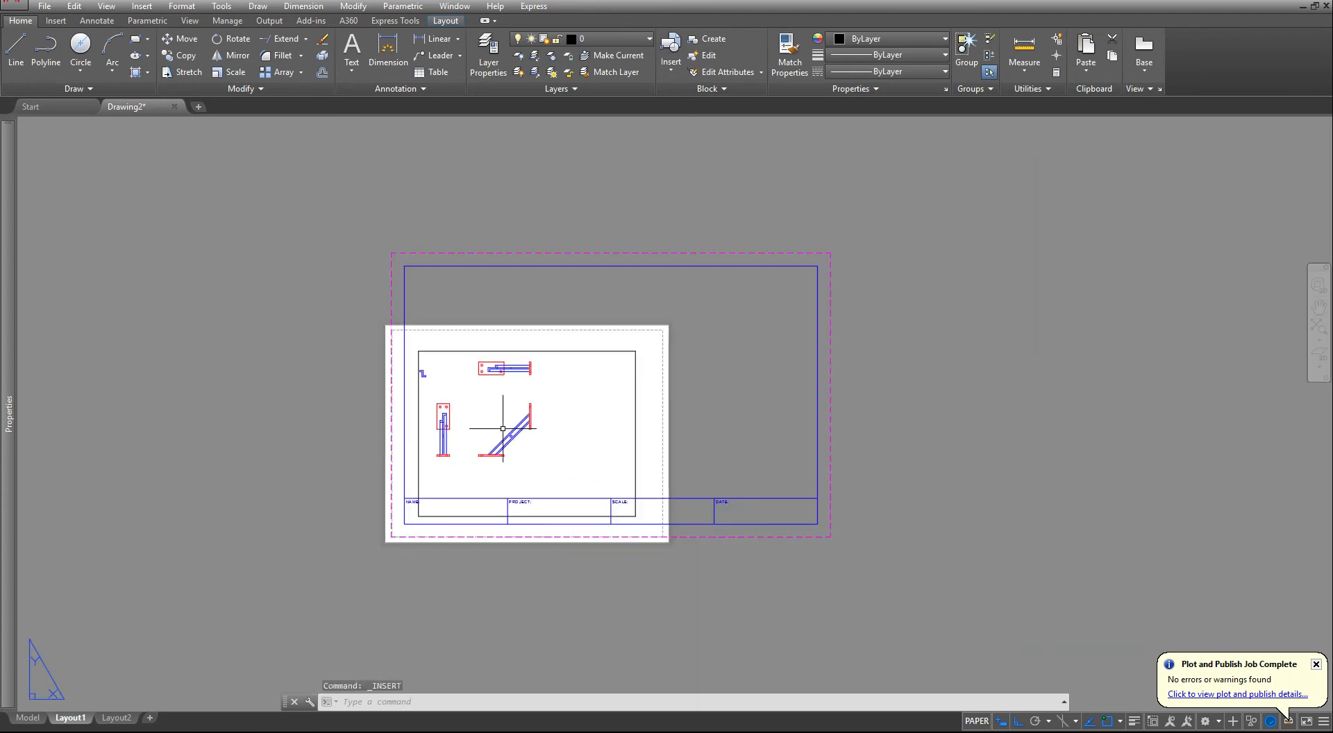
scroll(630, 390, "up", 3)
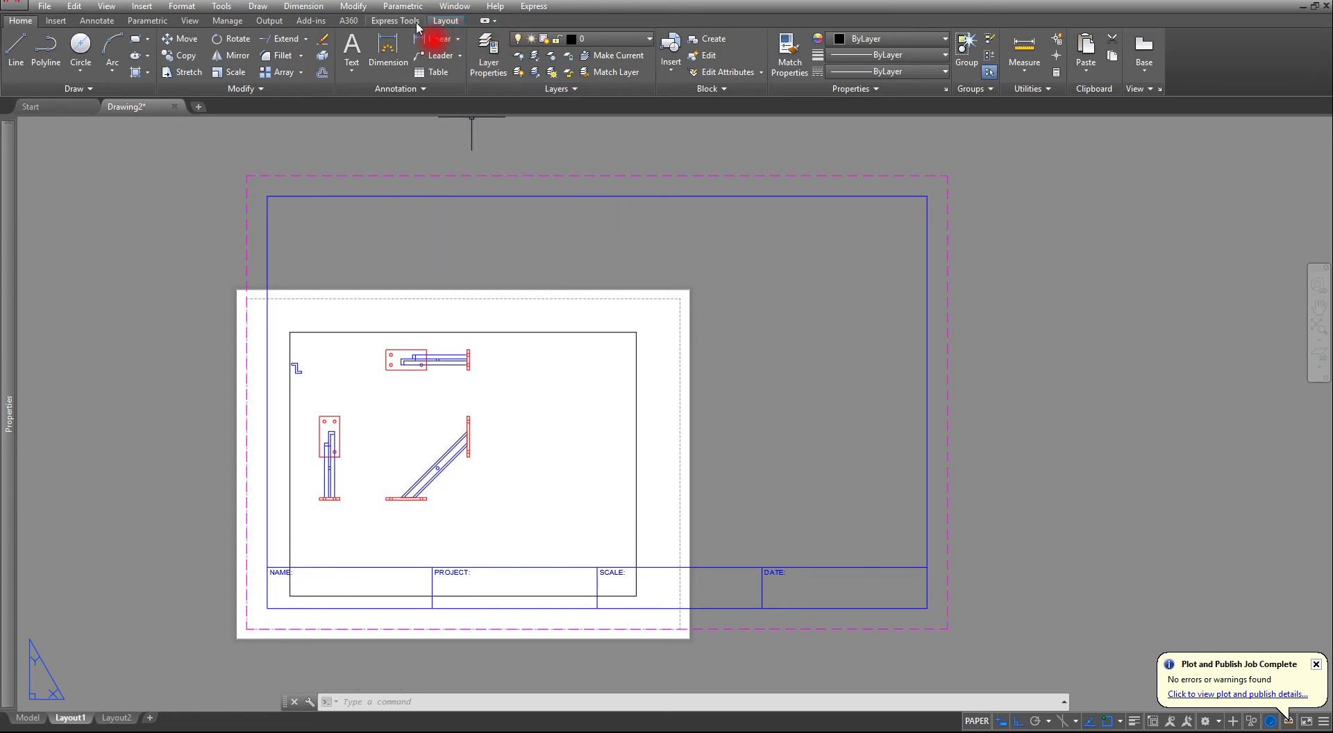
left_click(450, 22)
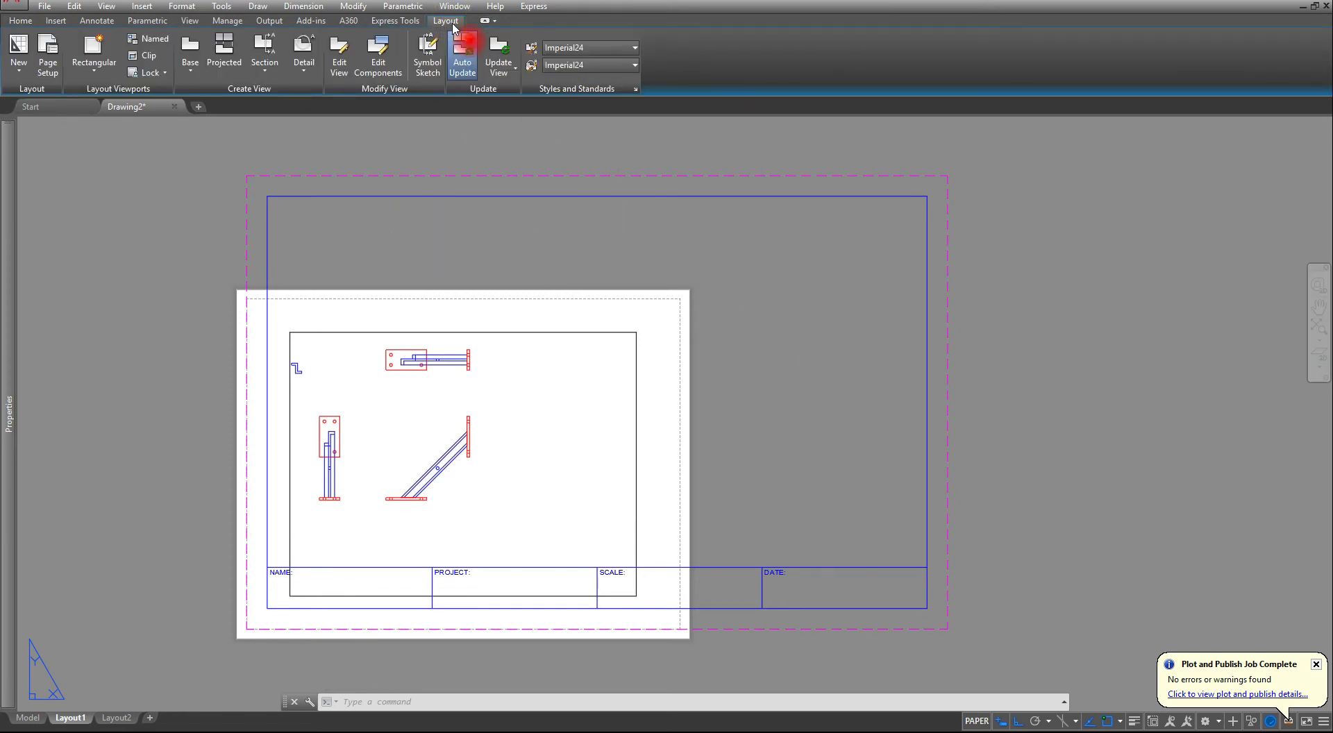
left_click(40, 48)
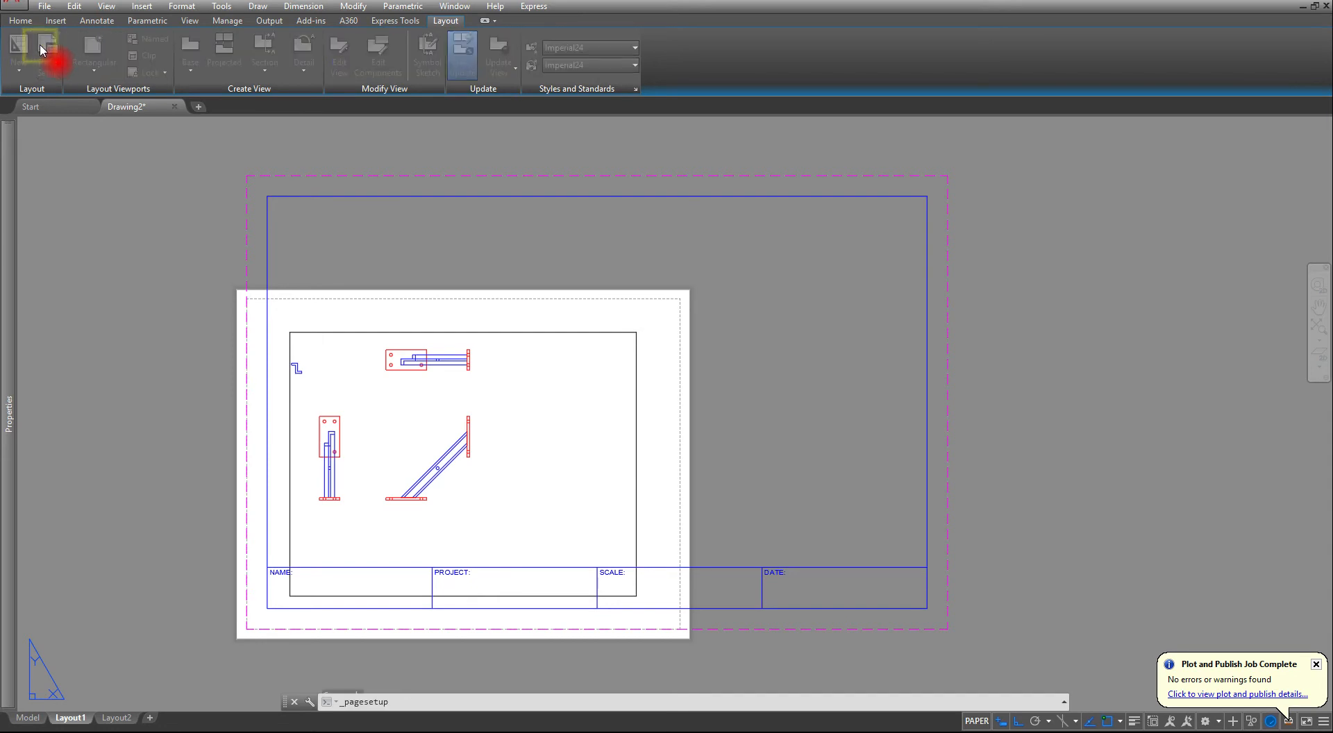
left_click(1087, 344)
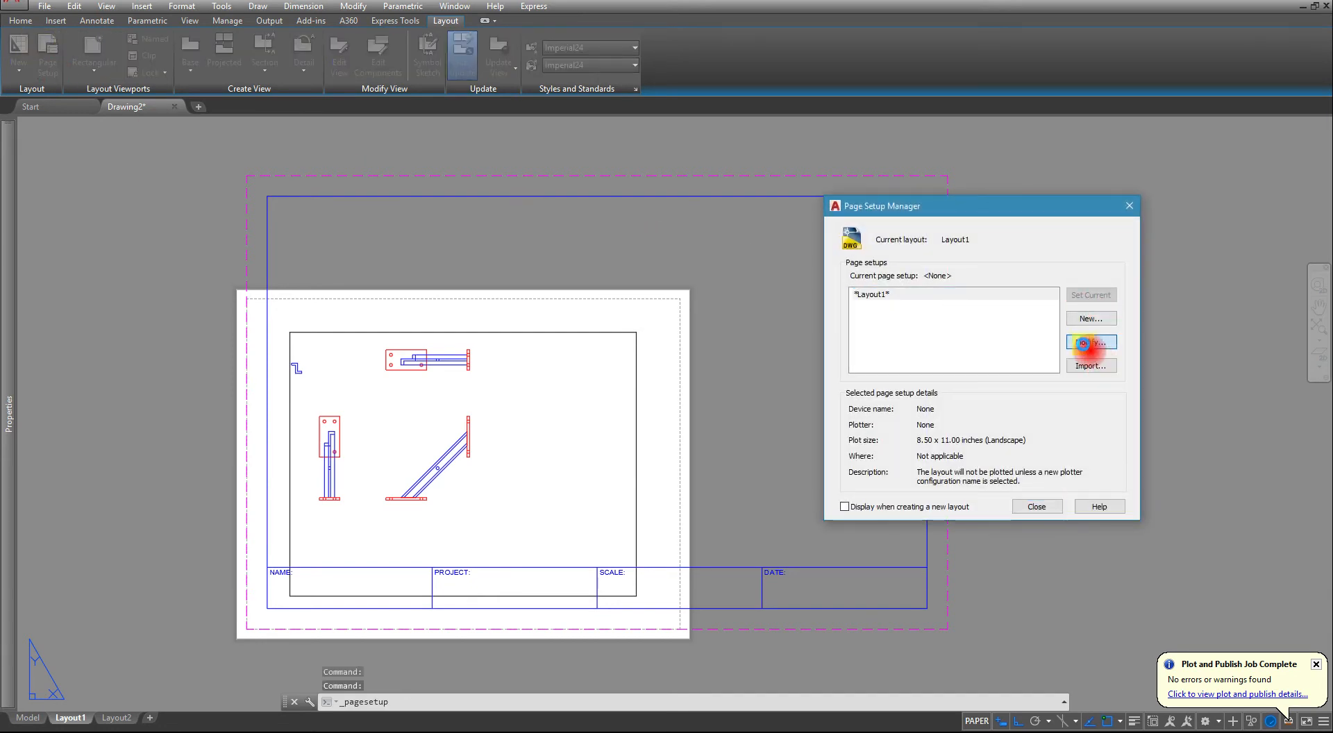
left_click(894, 268)
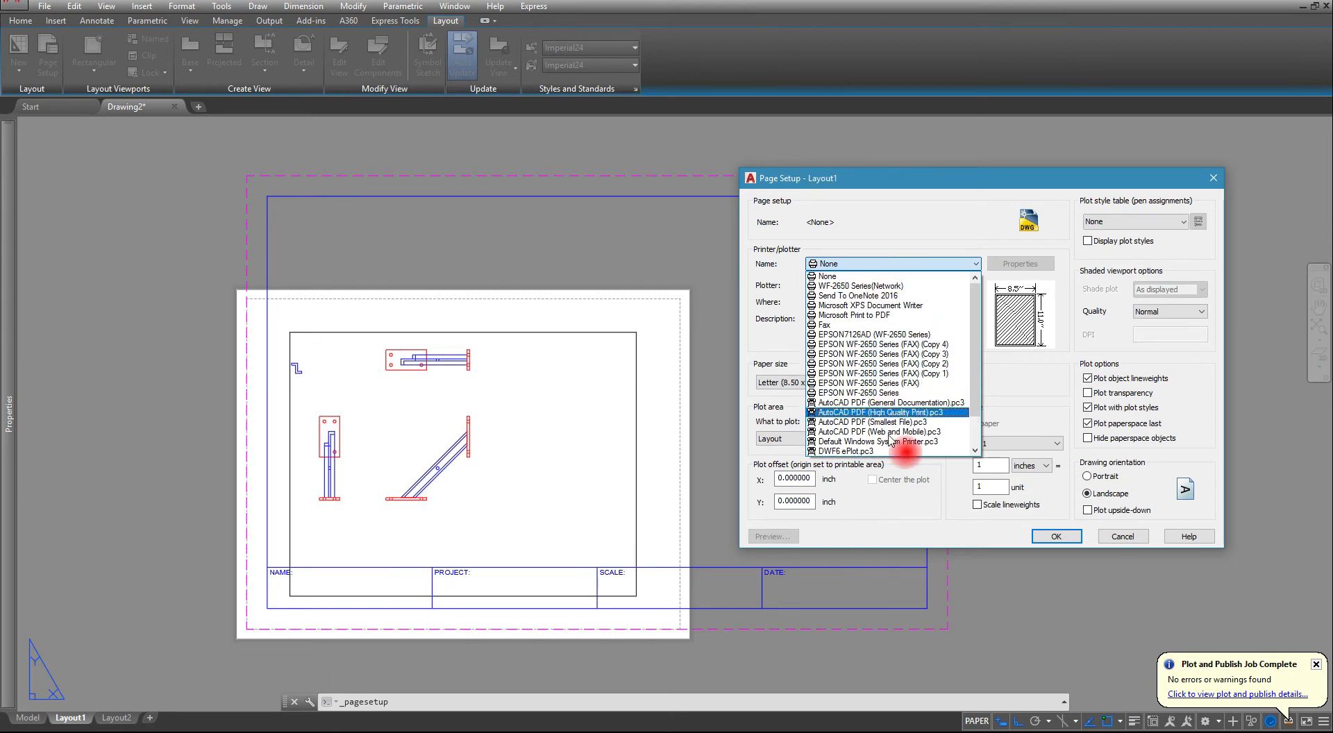
scroll(868, 417, "down", 2)
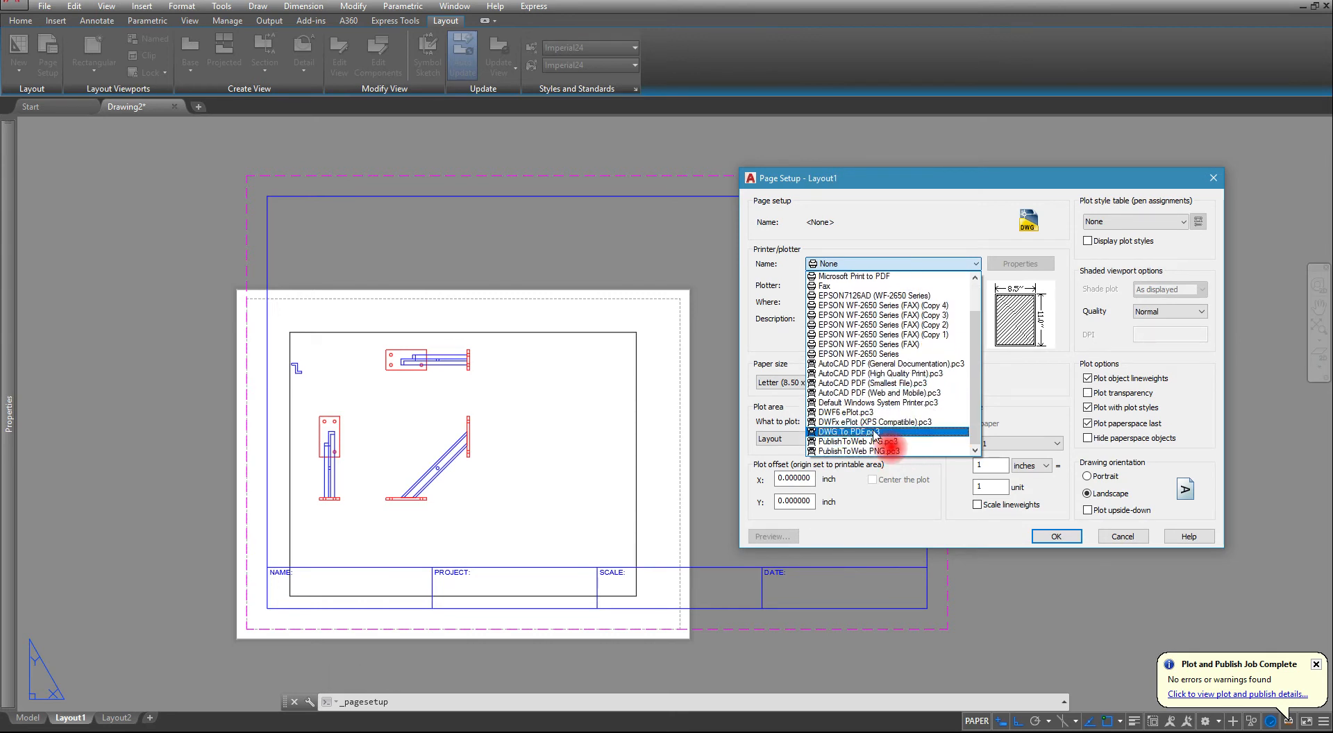
left_click(867, 431)
- Set the layout's paper size to ANSI full bleed B (17.00 x 11.00 Inches)
left_click(876, 382)
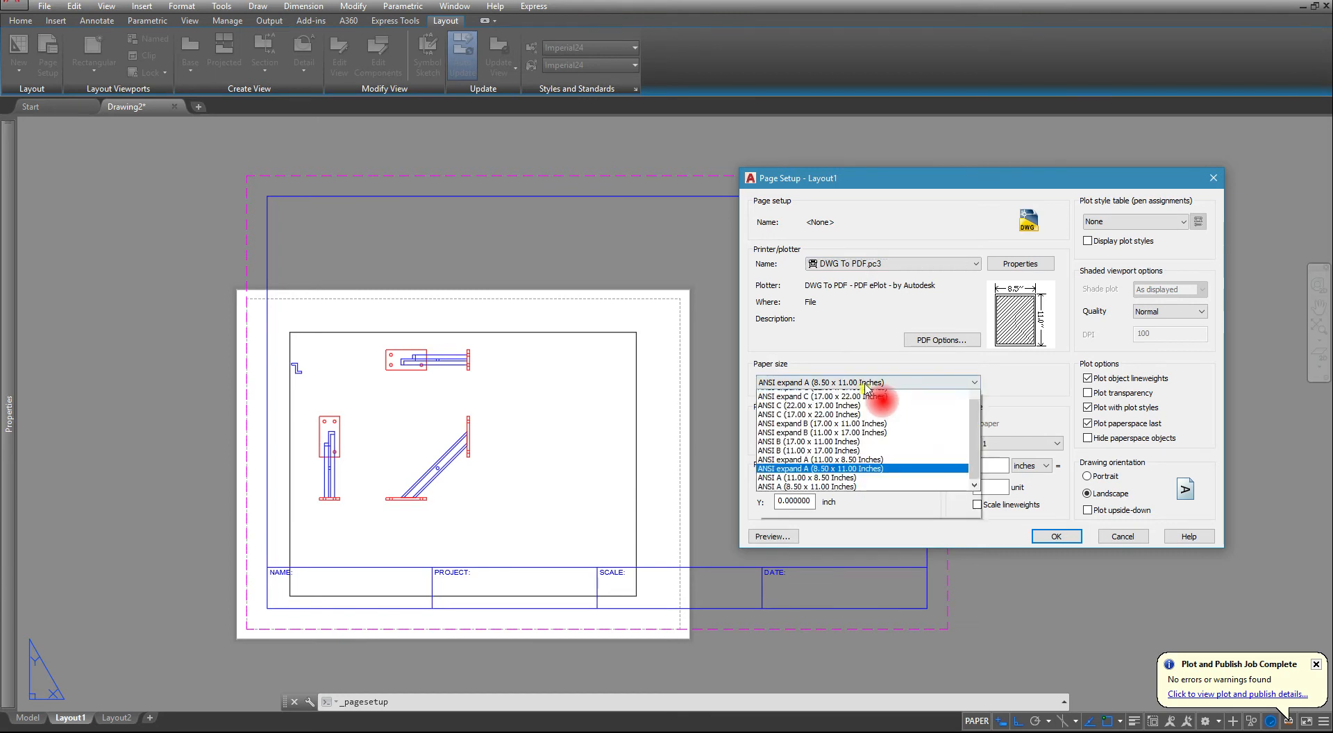
scroll(826, 510, "down", 5)
scroll(822, 507, "up", 2)
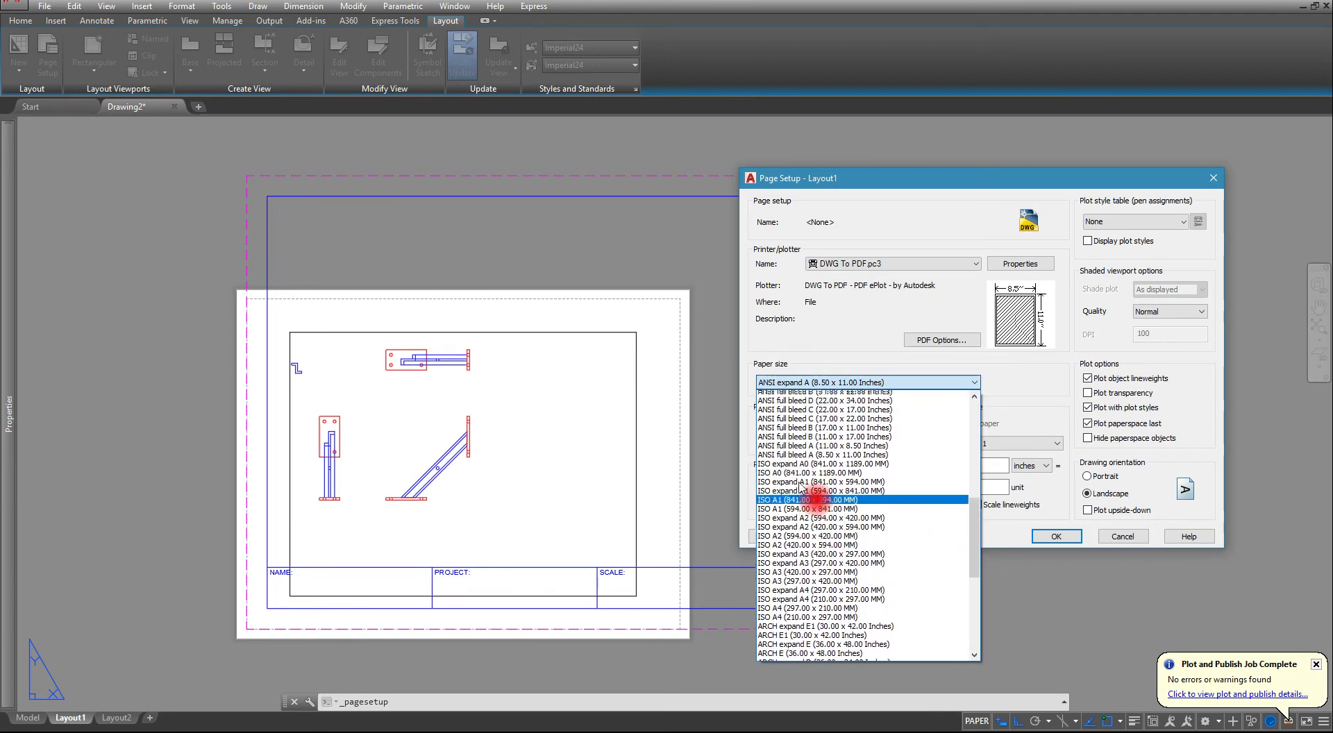
left_click(807, 469)
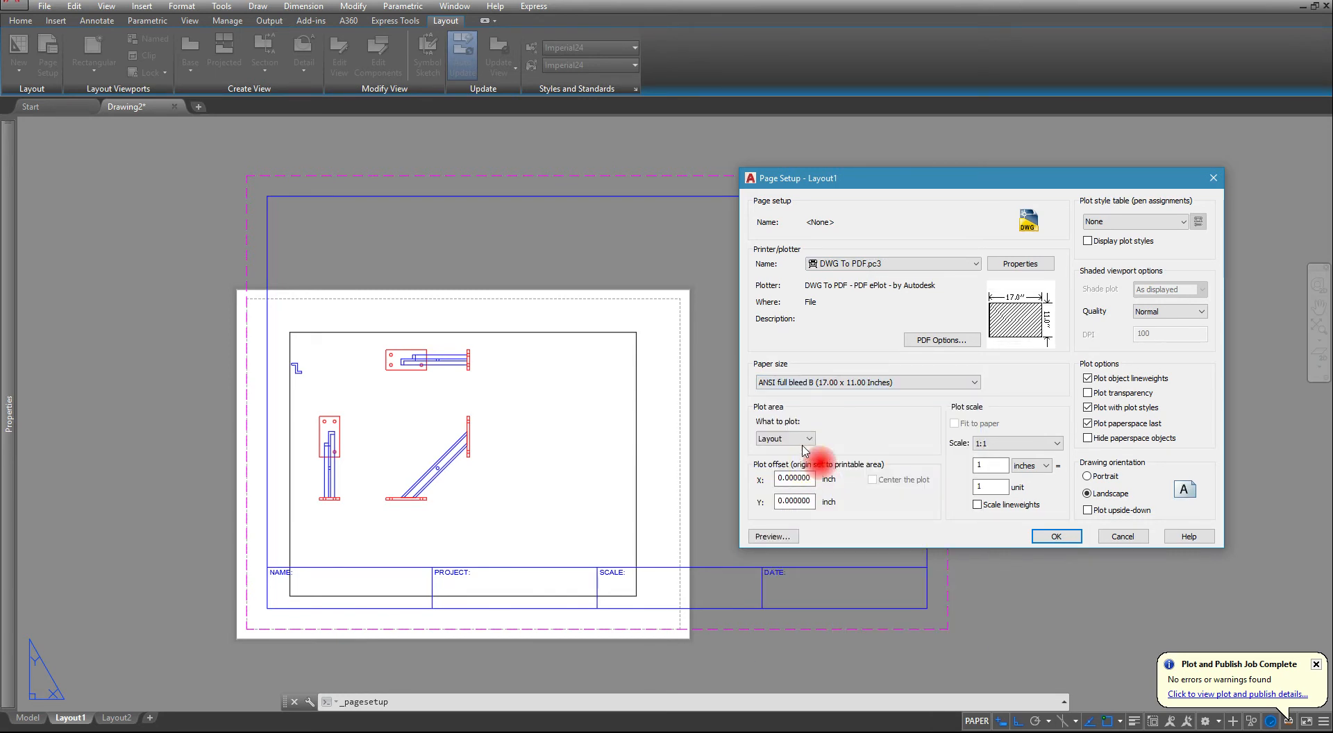
- Set the plot area to Extents and centre the plot on the sheet
left_click(797, 439)
left_click(784, 463)
left_click(871, 480)
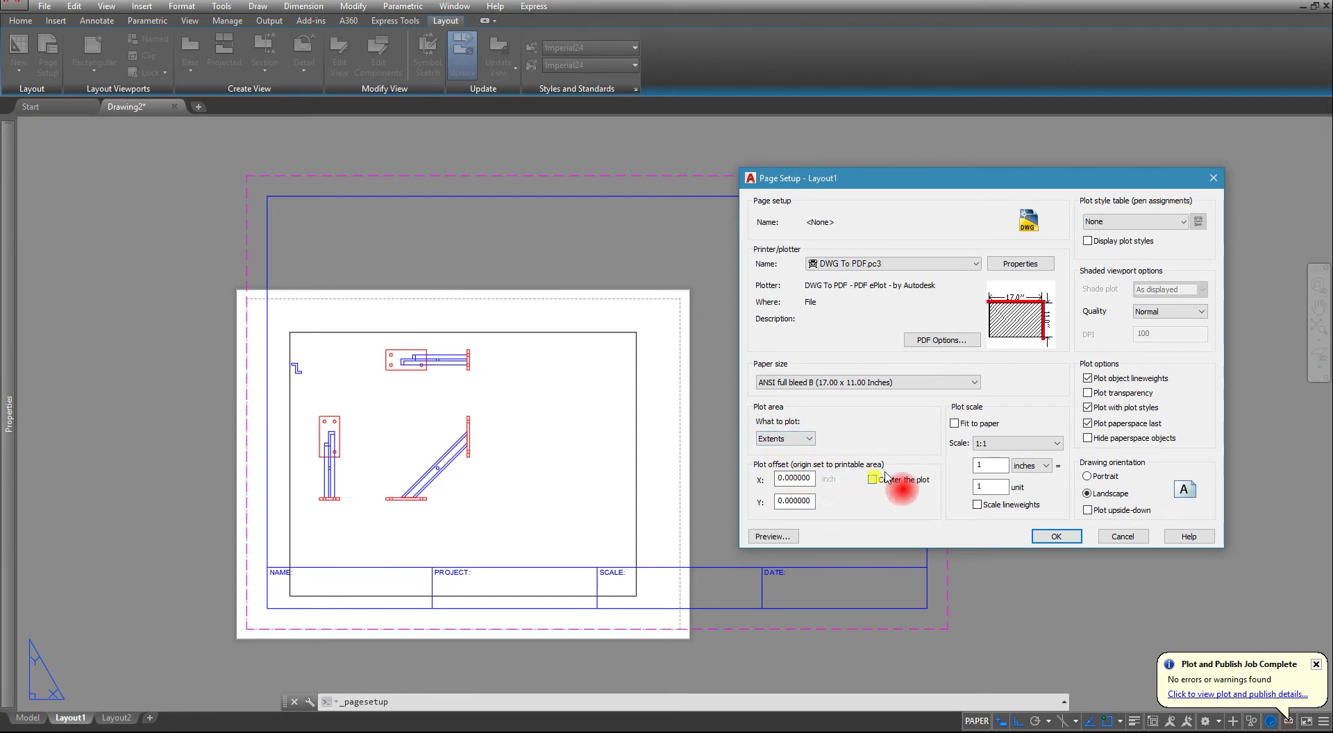
- Assign the monochrome.ctb plot style table and apply the page setup to Layout1
left_click(1133, 221)
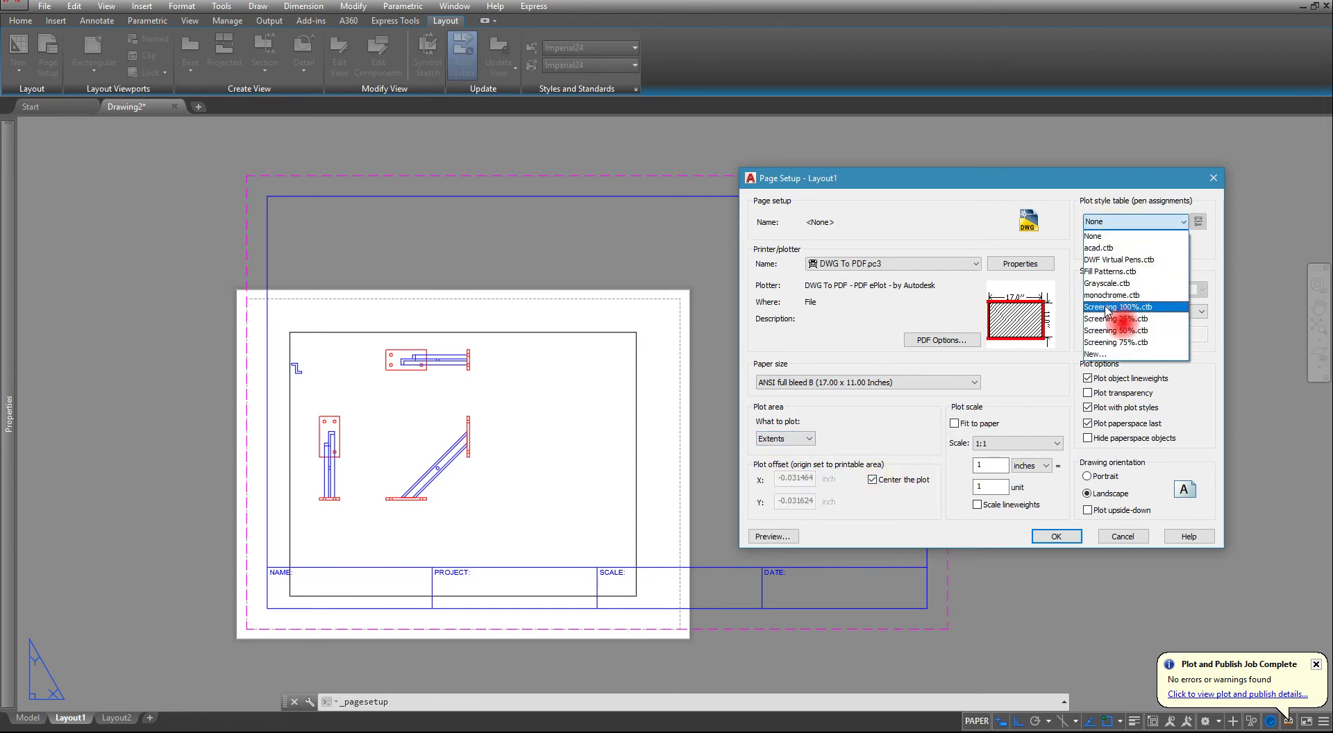
left_click(1111, 295)
left_click(1062, 538)
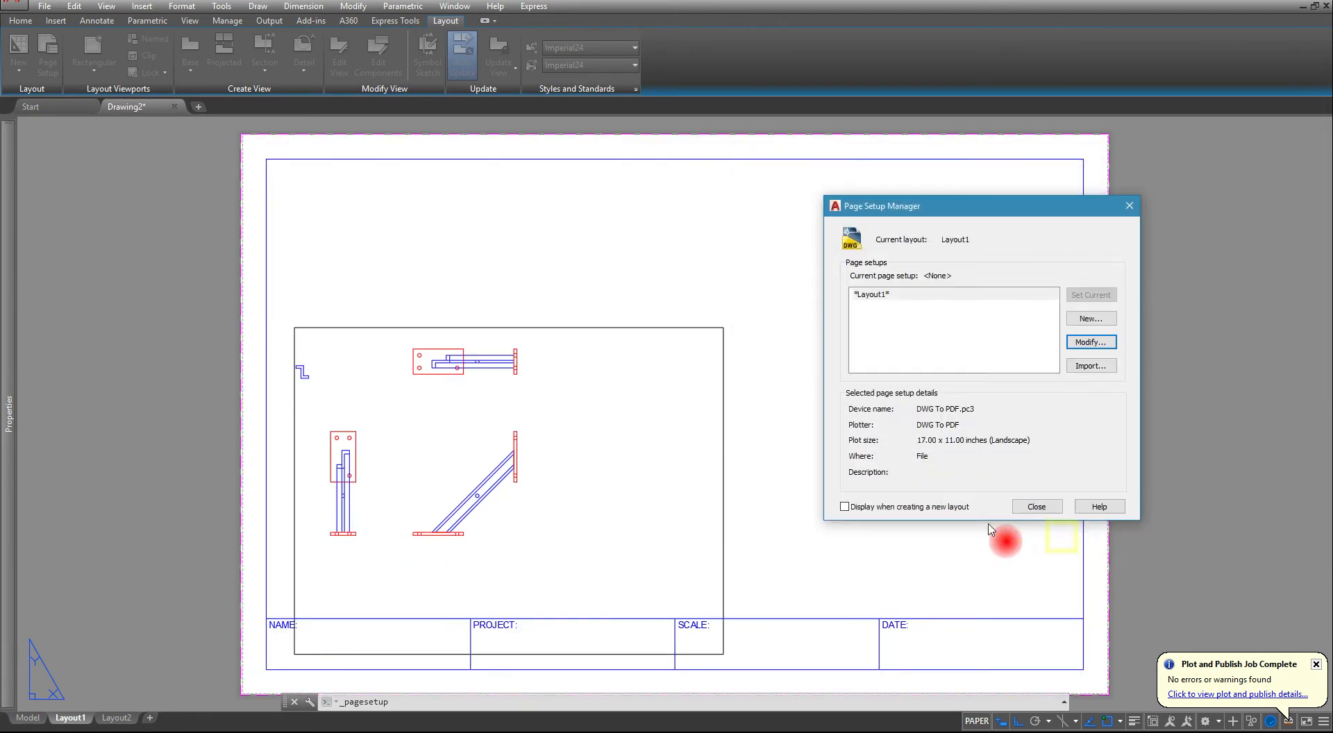
left_click(1028, 505)
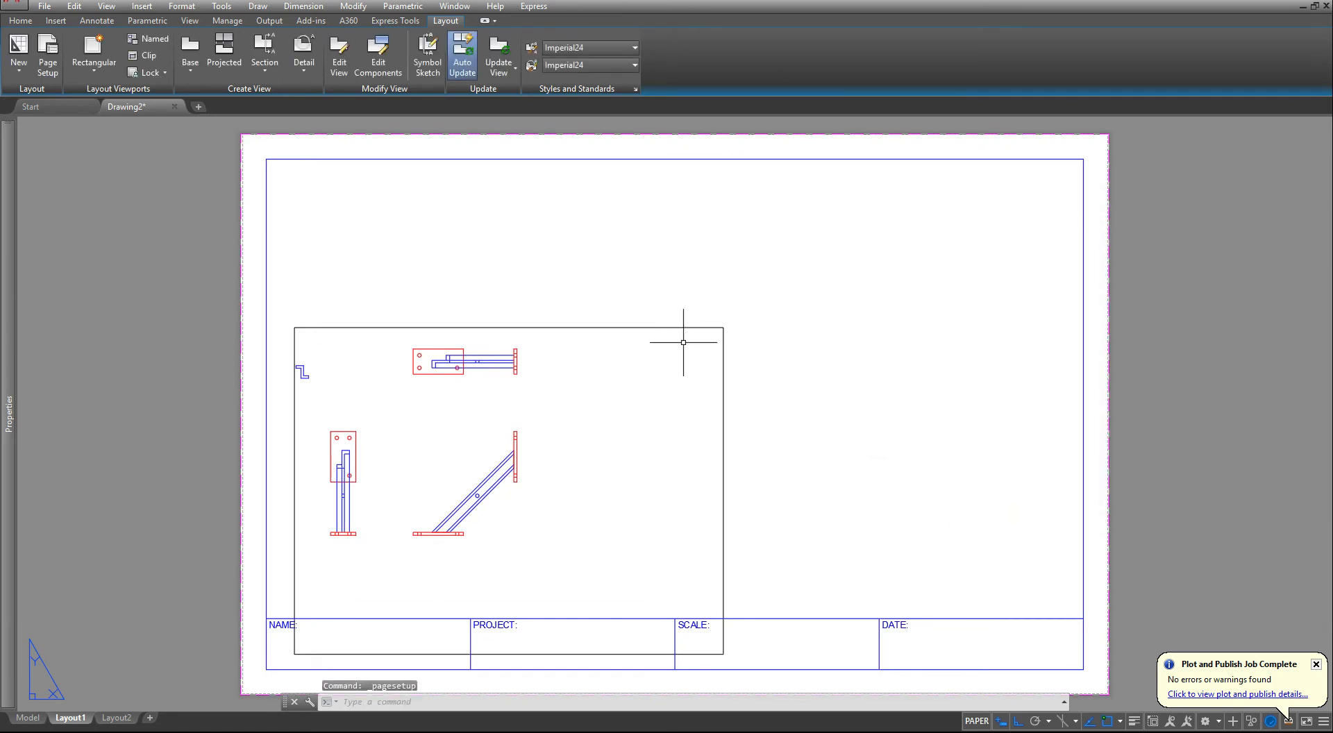
- Move the layout viewport's border from layer 0 to the magenta layer
left_click(742, 343)
left_click(681, 395)
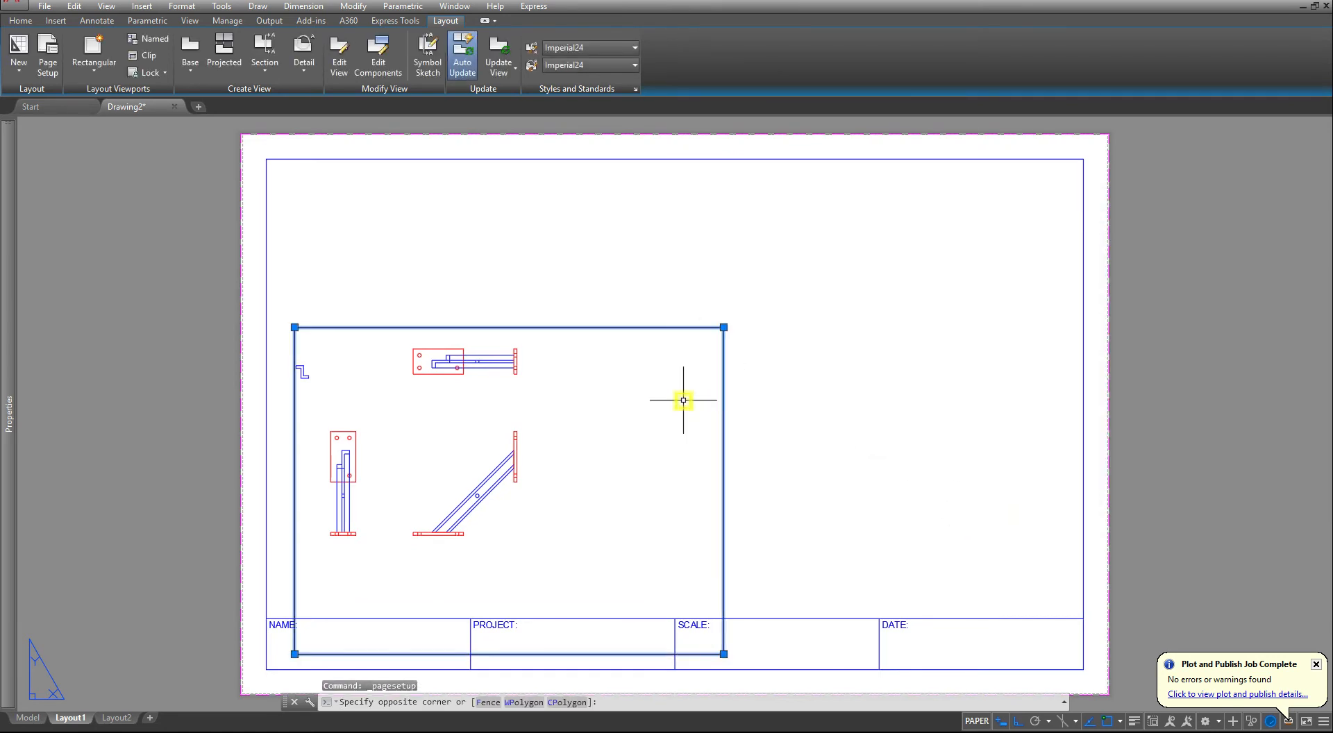
left_click(20, 20)
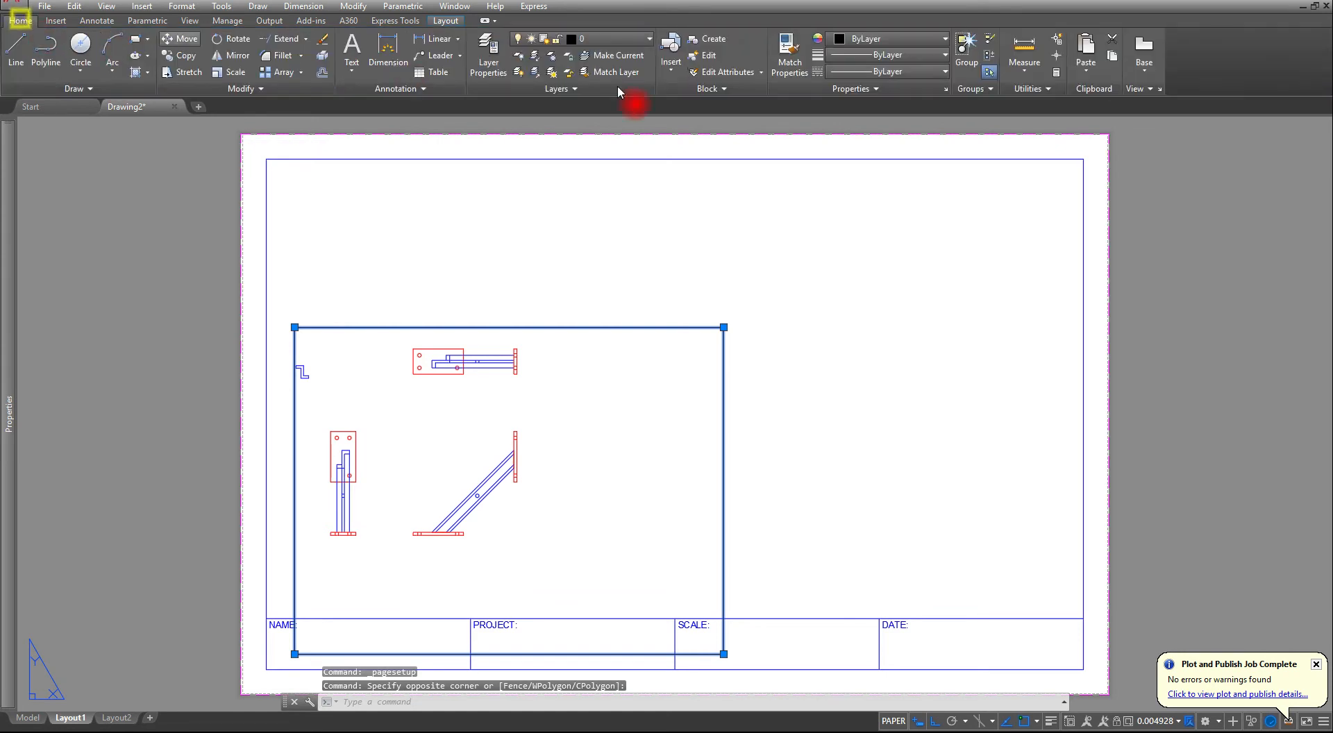
left_click(610, 39)
left_click(601, 232)
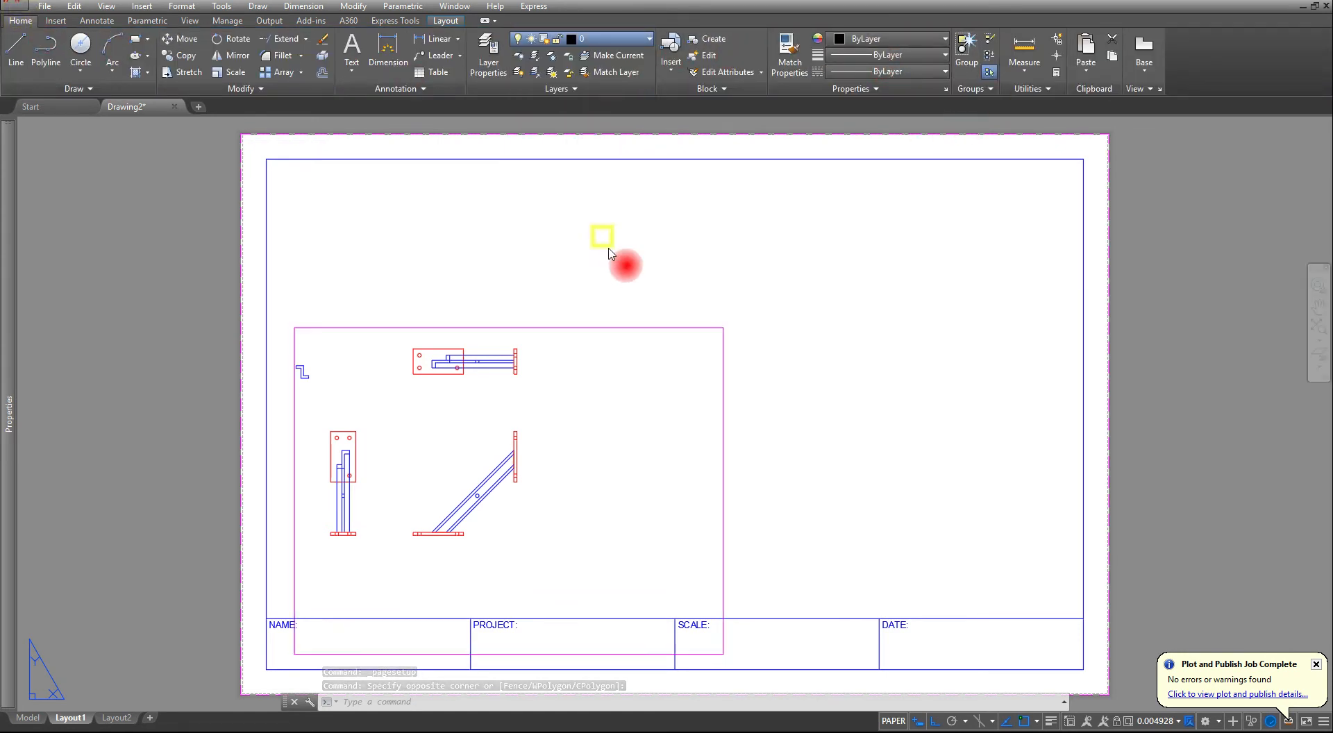
key("Escape")
key("Escape")
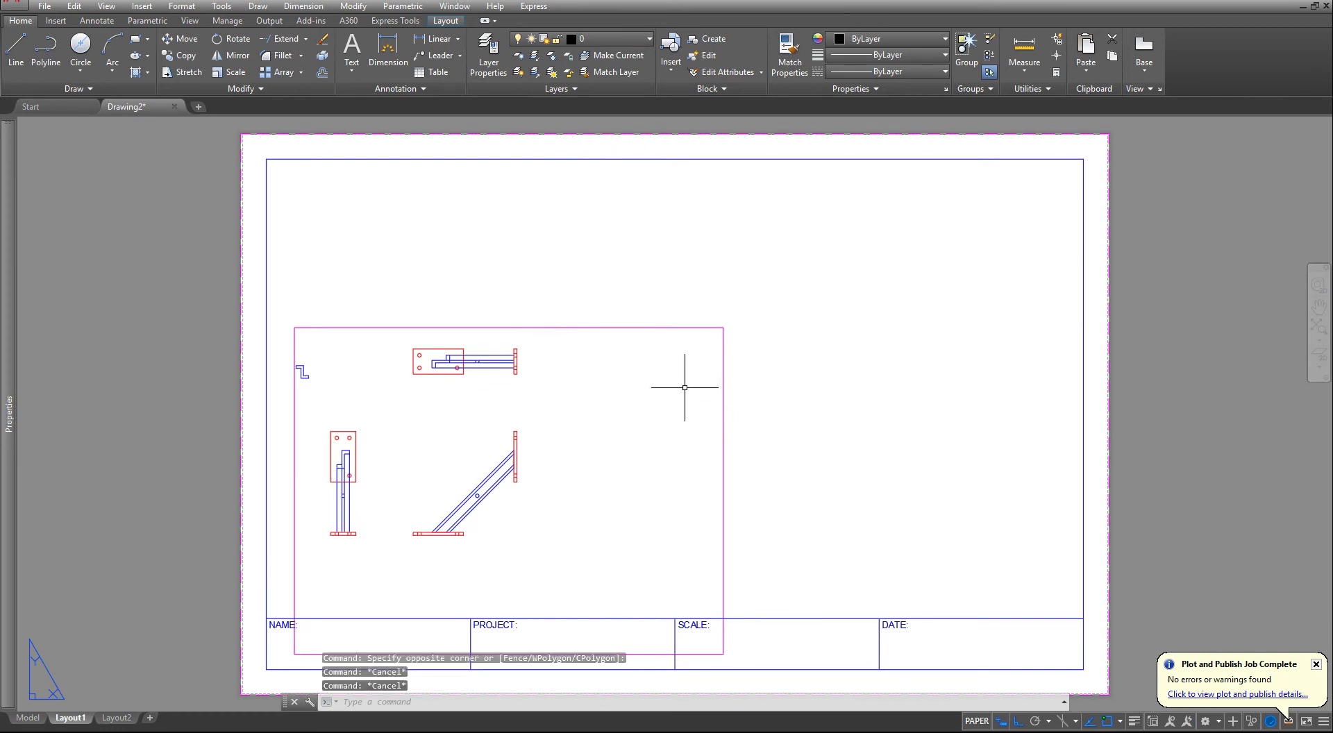
- Stretch the viewport's upper edge to the sheet border and its lower edge to the top line of the title block
left_click(754, 313)
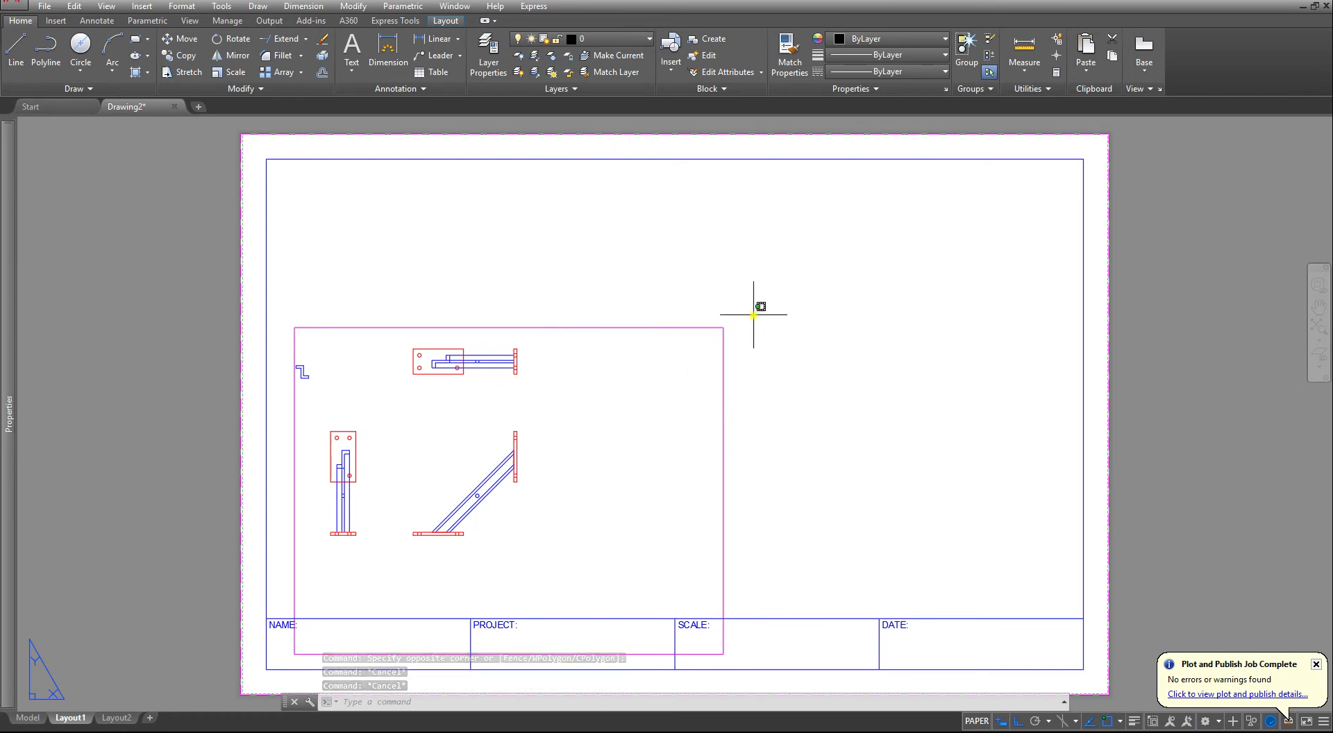
left_click(668, 400)
left_click(723, 327)
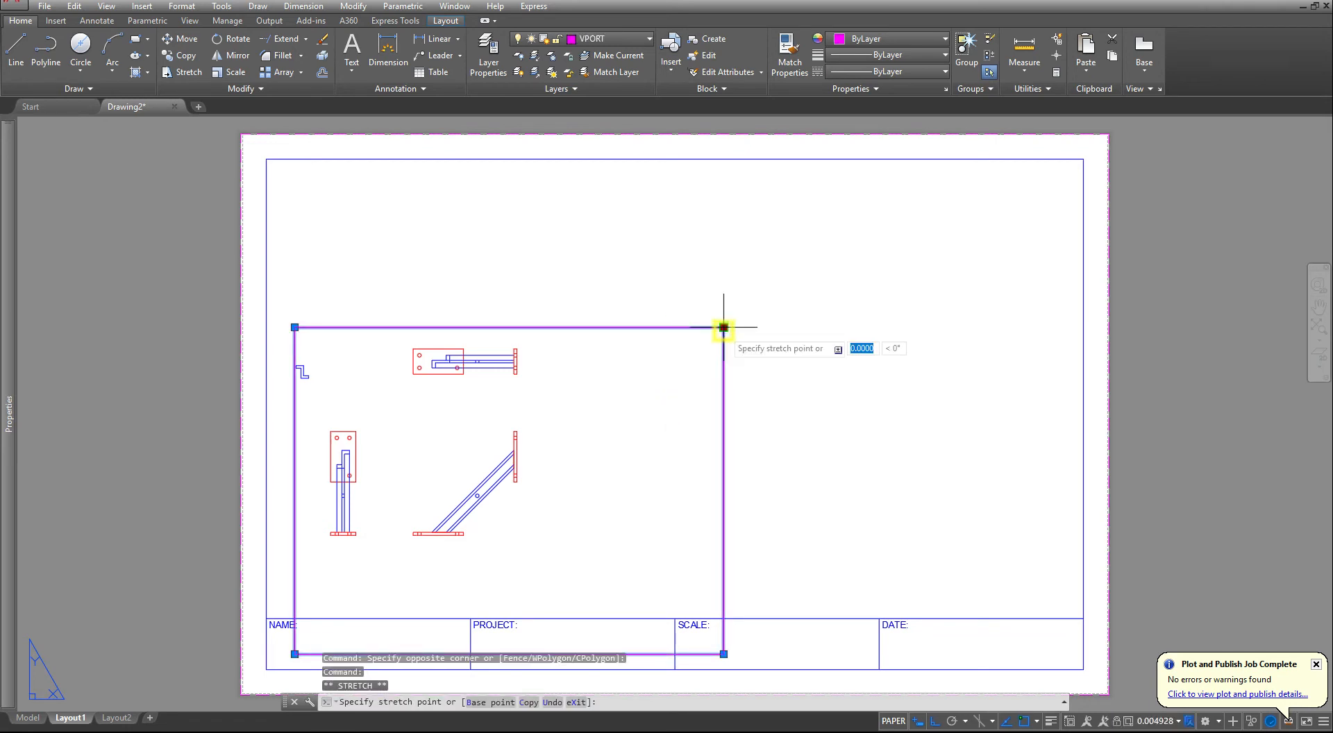
left_click(723, 158)
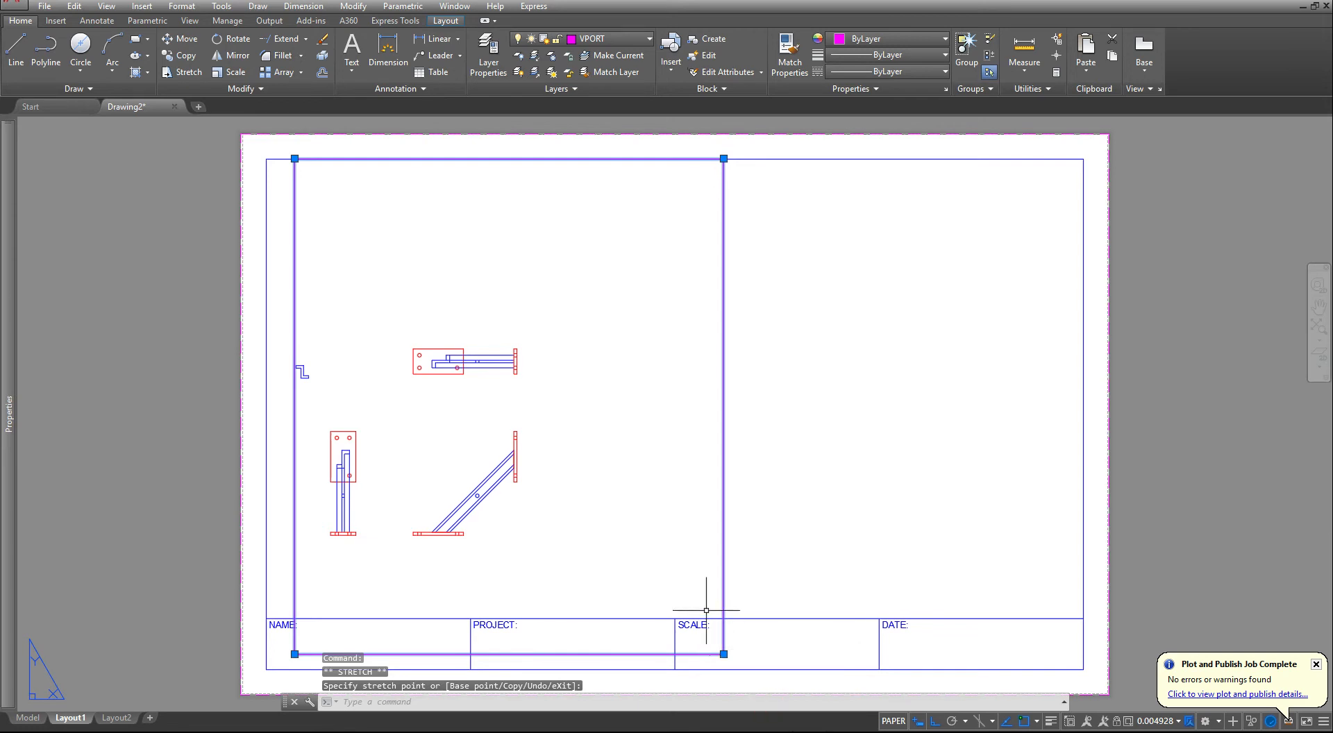
left_click(716, 654)
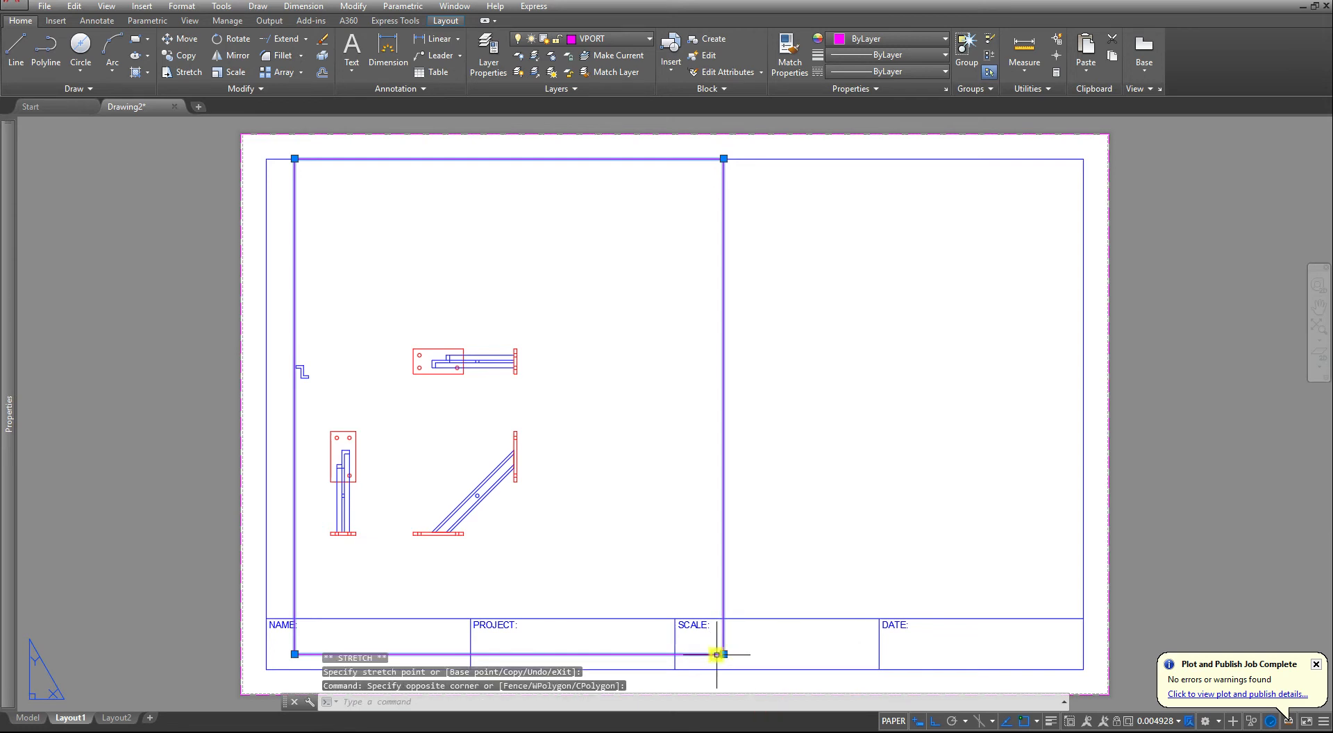
left_click(723, 654)
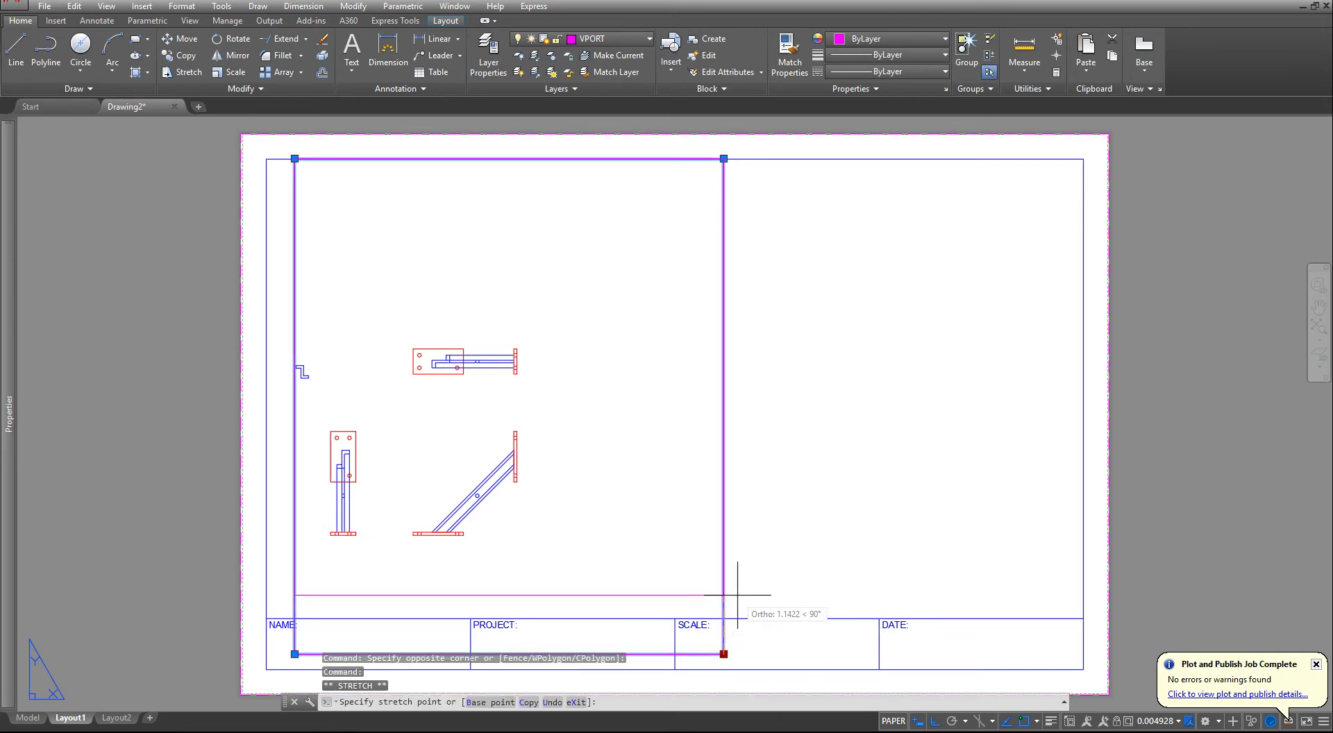
left_click(726, 618)
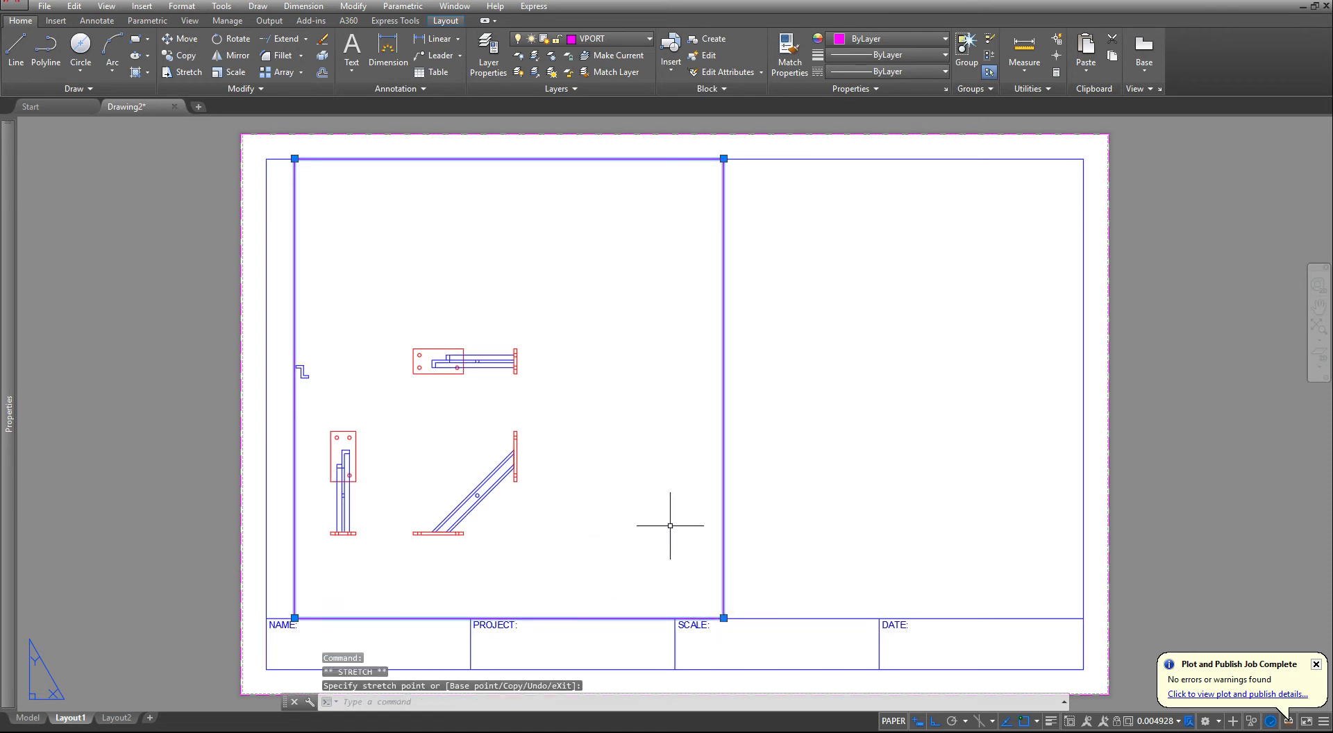
- Activate the viewport, zoom to the drawing's extents and frame the three bracket views inside it
double_click(619, 316)
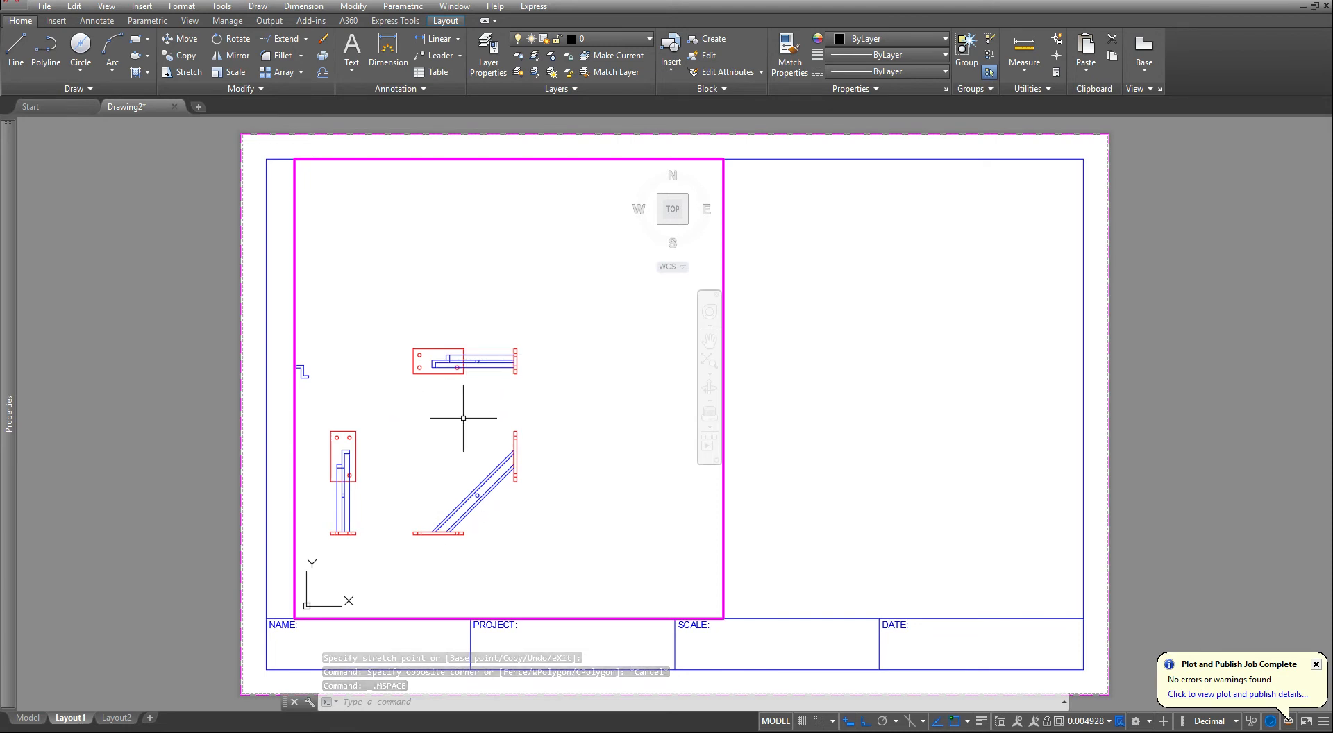
middle_click_drag(421, 473, 501, 426)
middle_click(516, 441)
middle_click(516, 441)
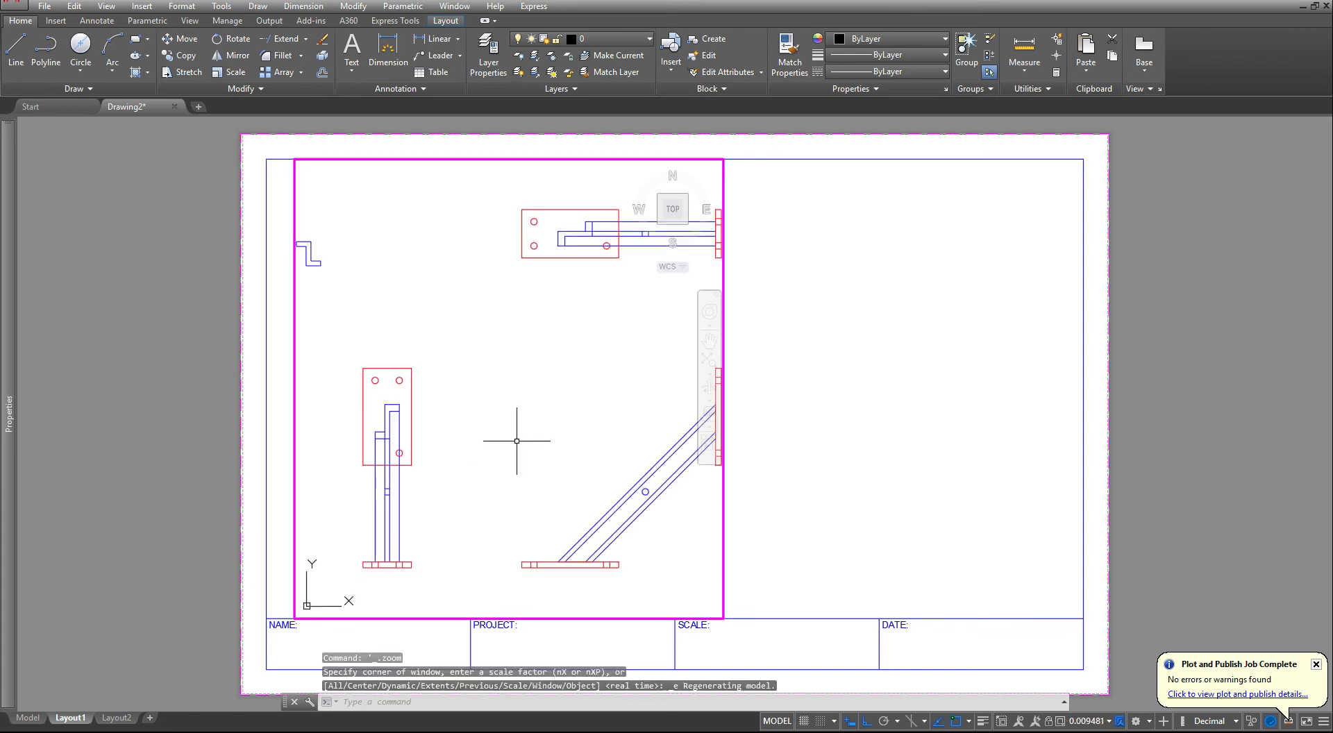
middle_click_drag(614, 435, 575, 432)
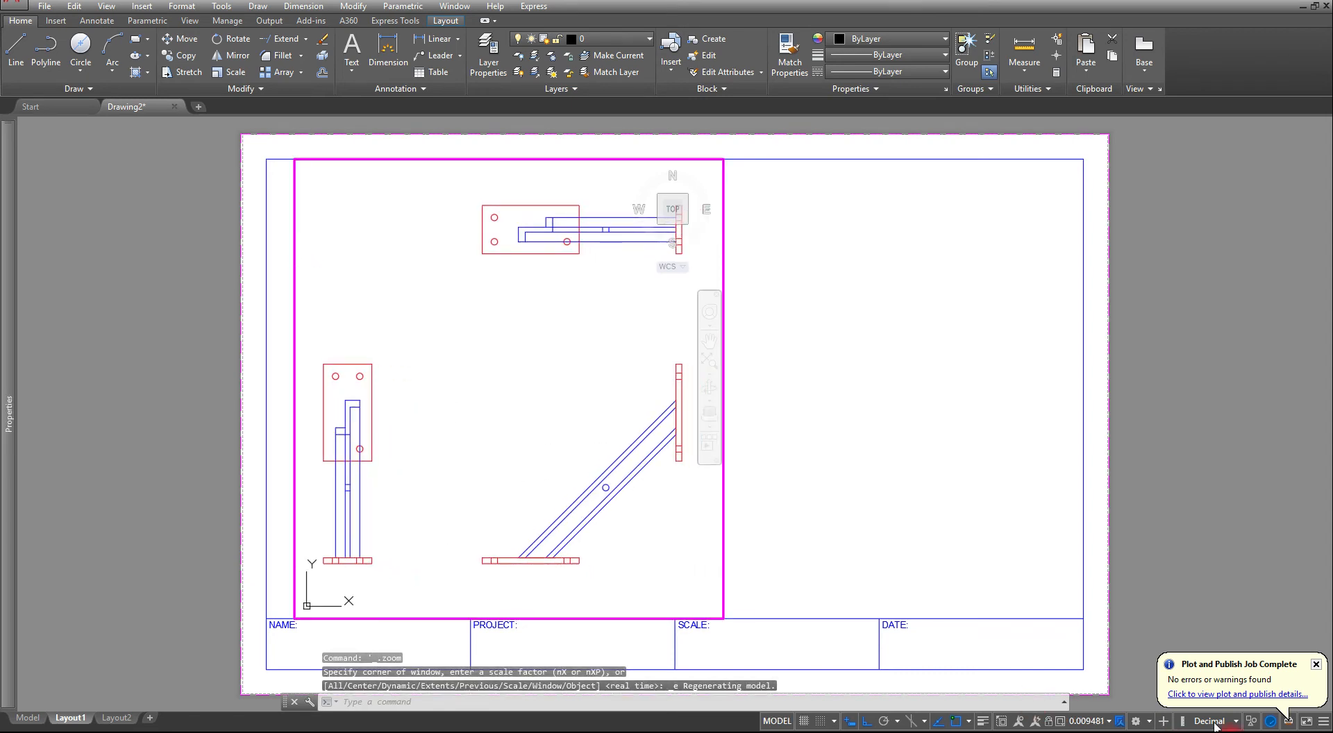
- Try the viewport at 1:1 scale and return it to the drawing's extents
left_click(1118, 722)
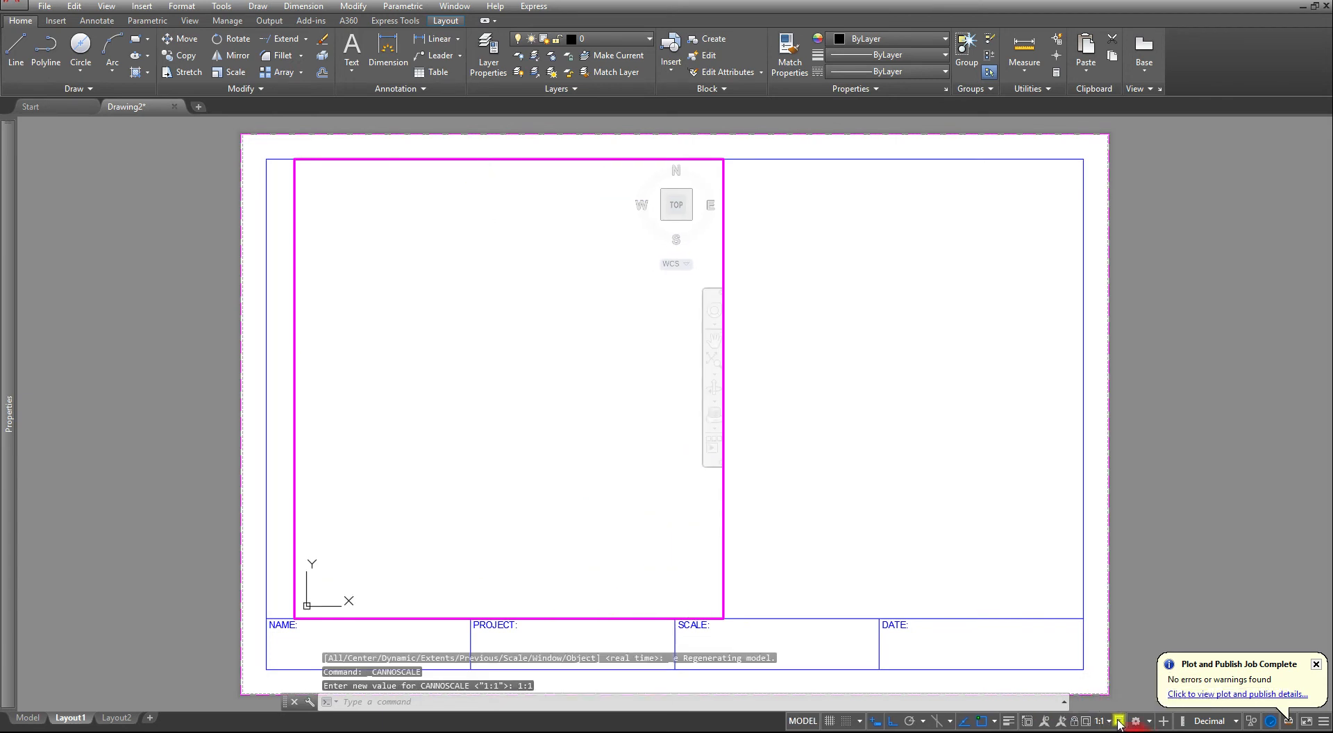
left_click(566, 503)
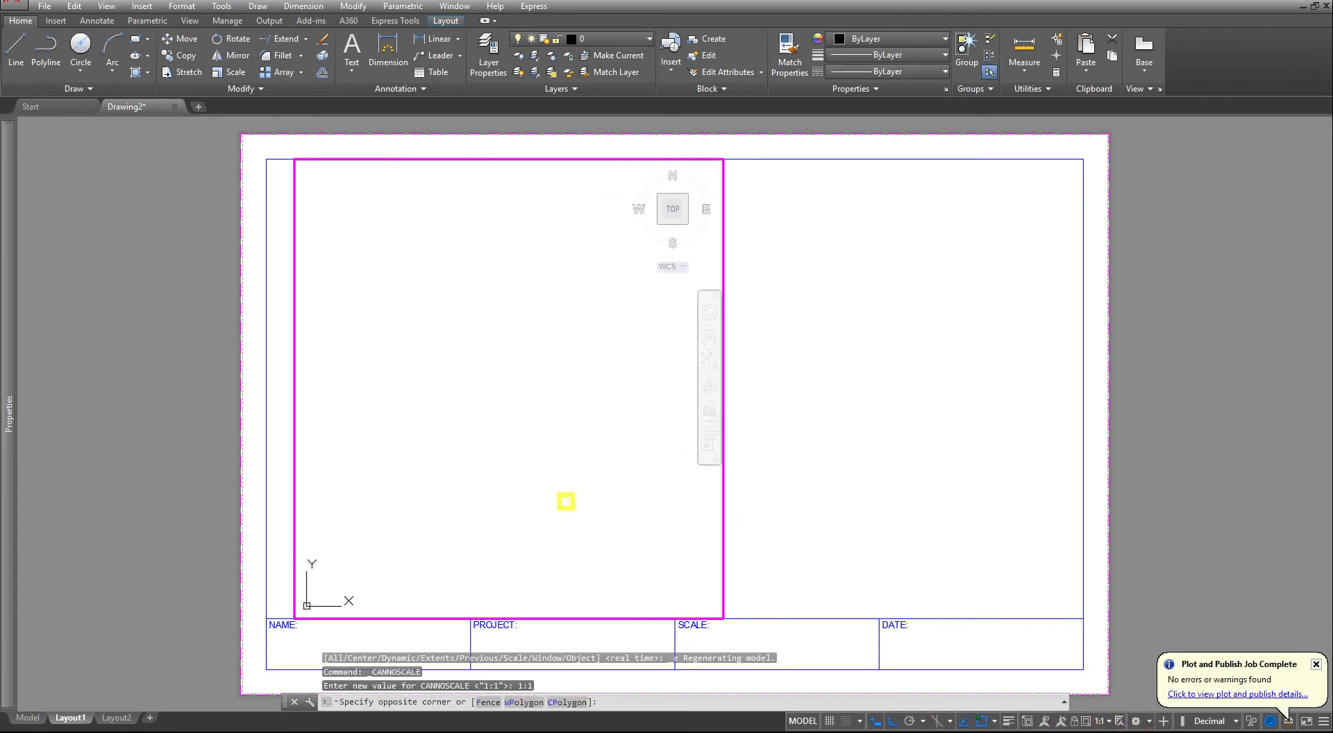
left_click(566, 500)
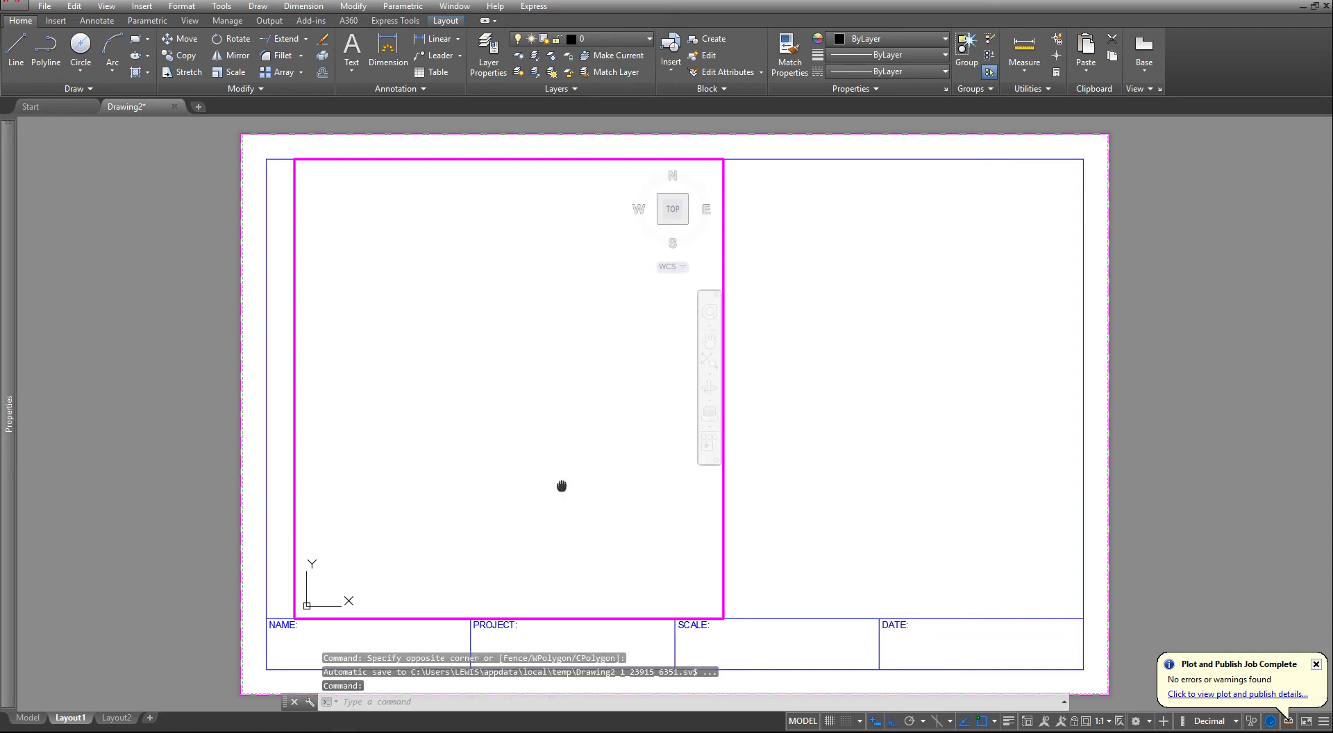
middle_click(559, 486)
middle_click(559, 486)
middle_click_drag(622, 474, 579, 475)
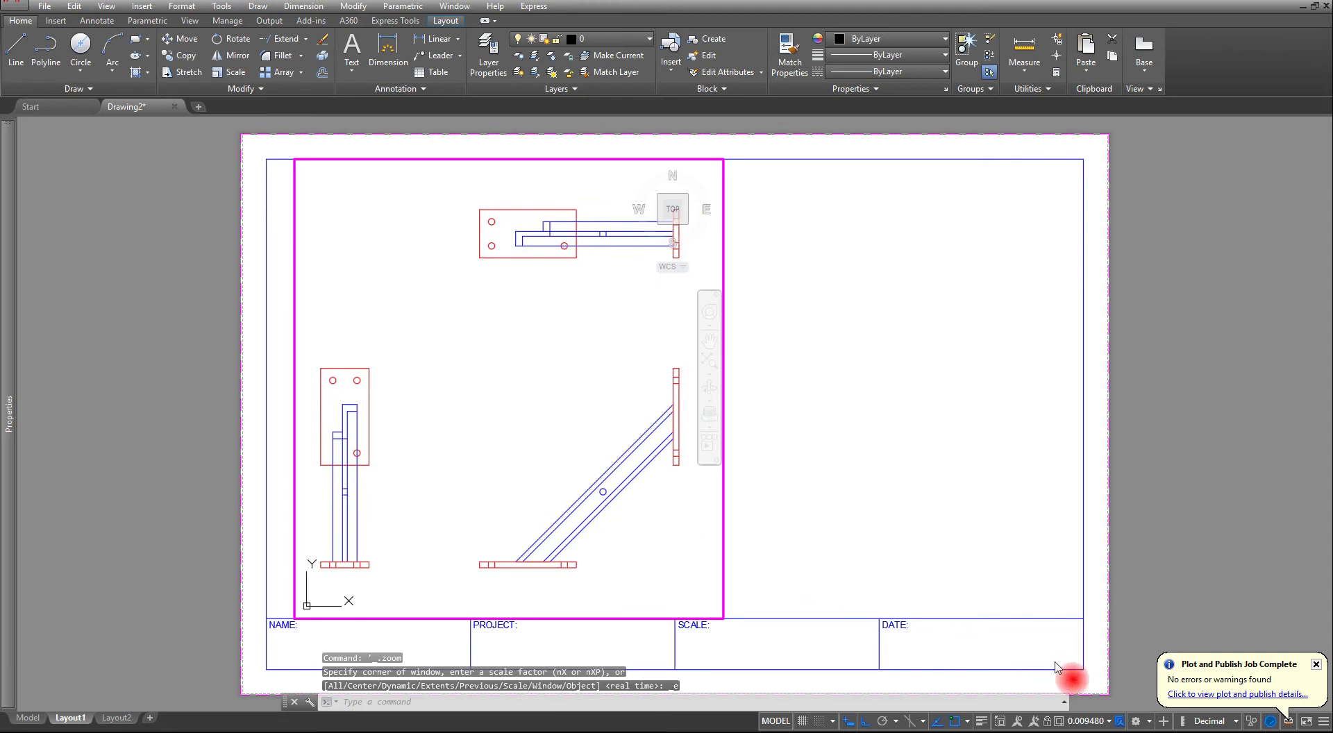
- Try viewport scales of 1:16 and 1:30, and return the view to the drawing's extents
left_click(1108, 721)
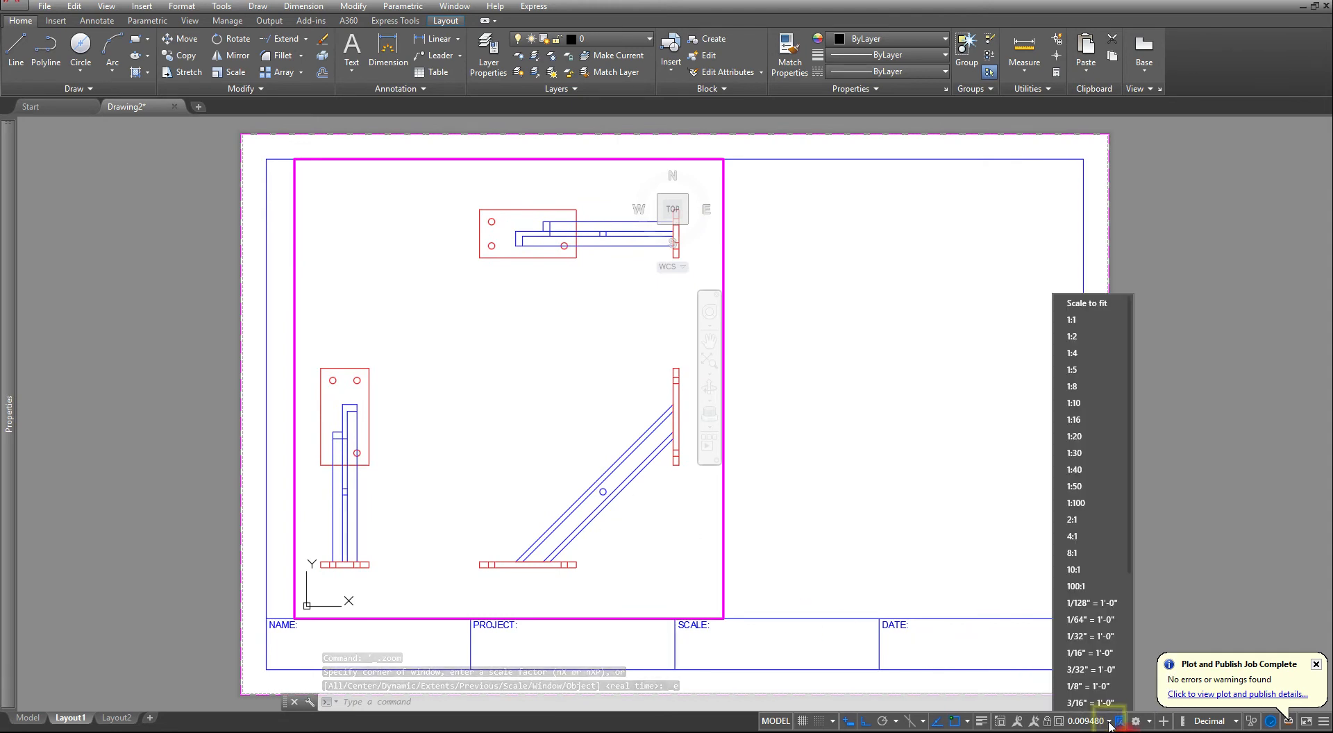
scroll(1071, 585, "down", 4)
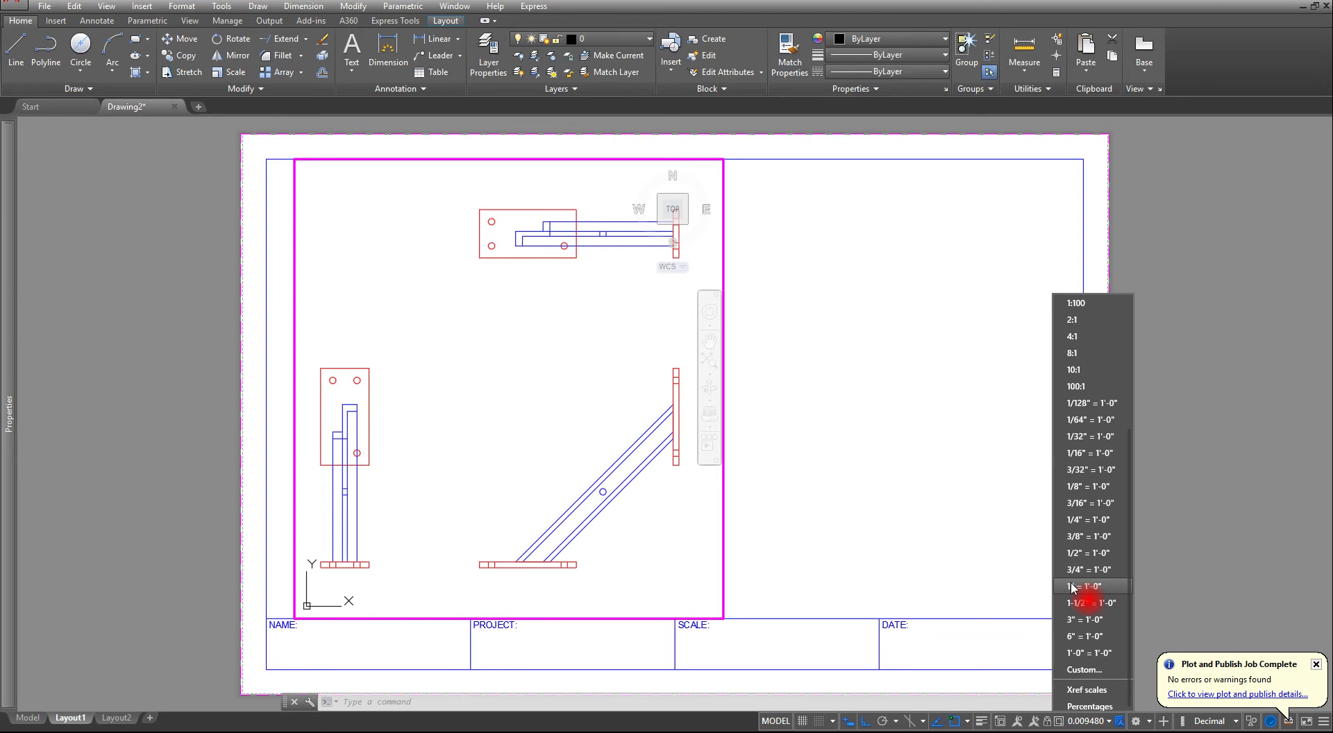
scroll(1076, 541, "up", 3)
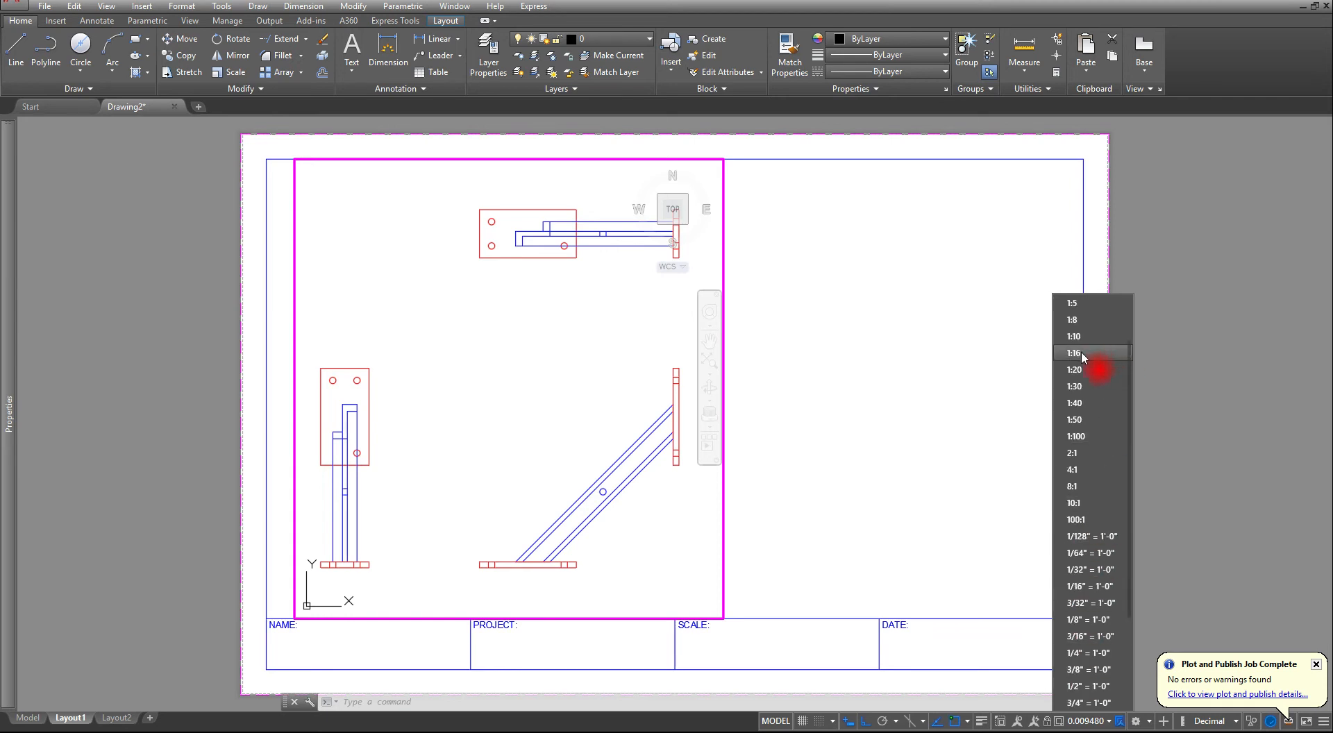
left_click(1074, 353)
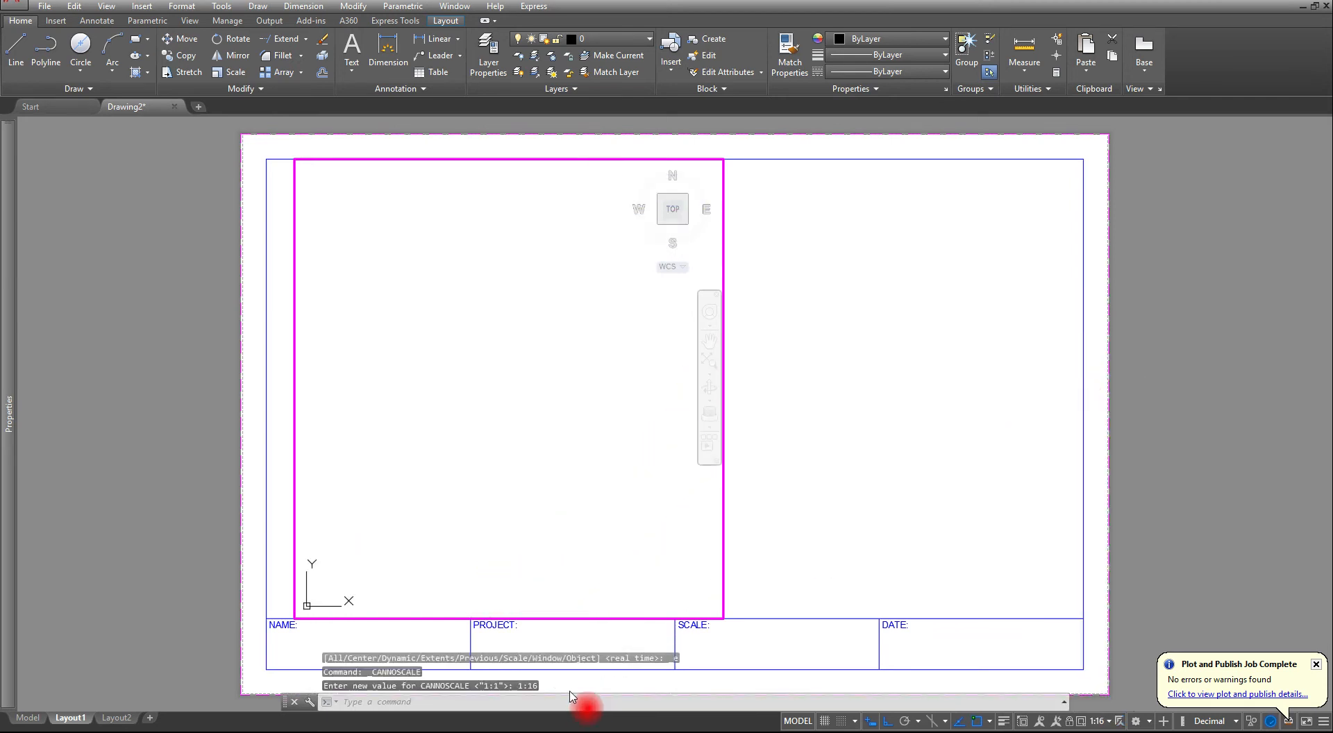
left_click(1096, 720)
left_click(1091, 453)
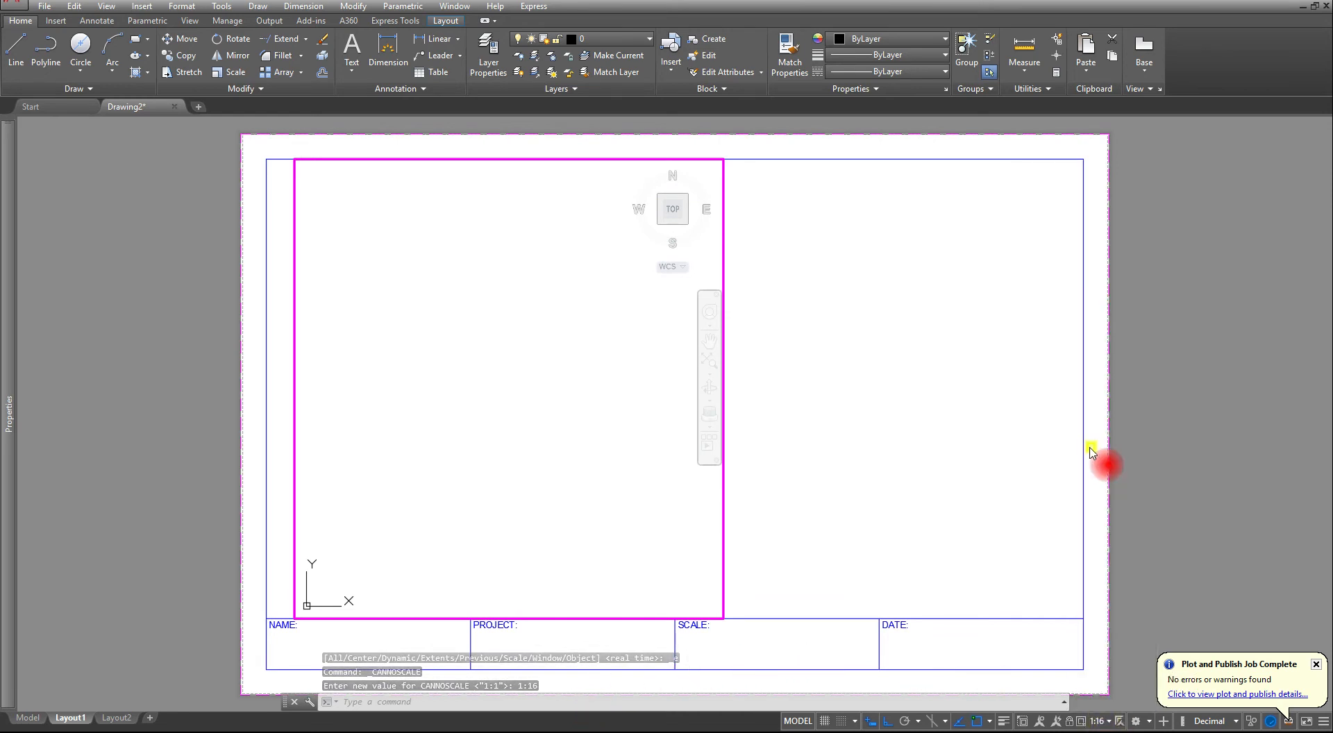
middle_click(509, 466)
middle_click(508, 466)
middle_click_drag(671, 494, 610, 495)
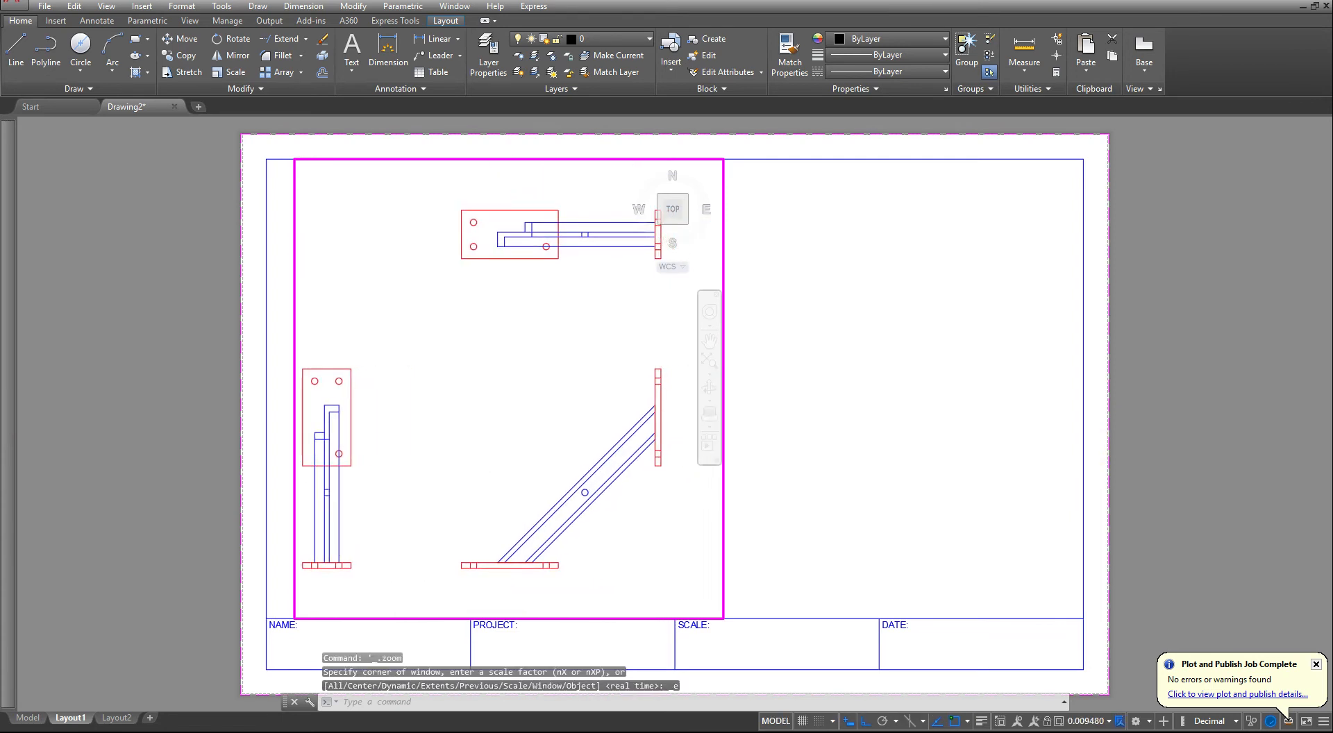
- Try viewport scales of 1:30 and 1:40 and settle on 1:100
left_click(1107, 724)
left_click(1078, 459)
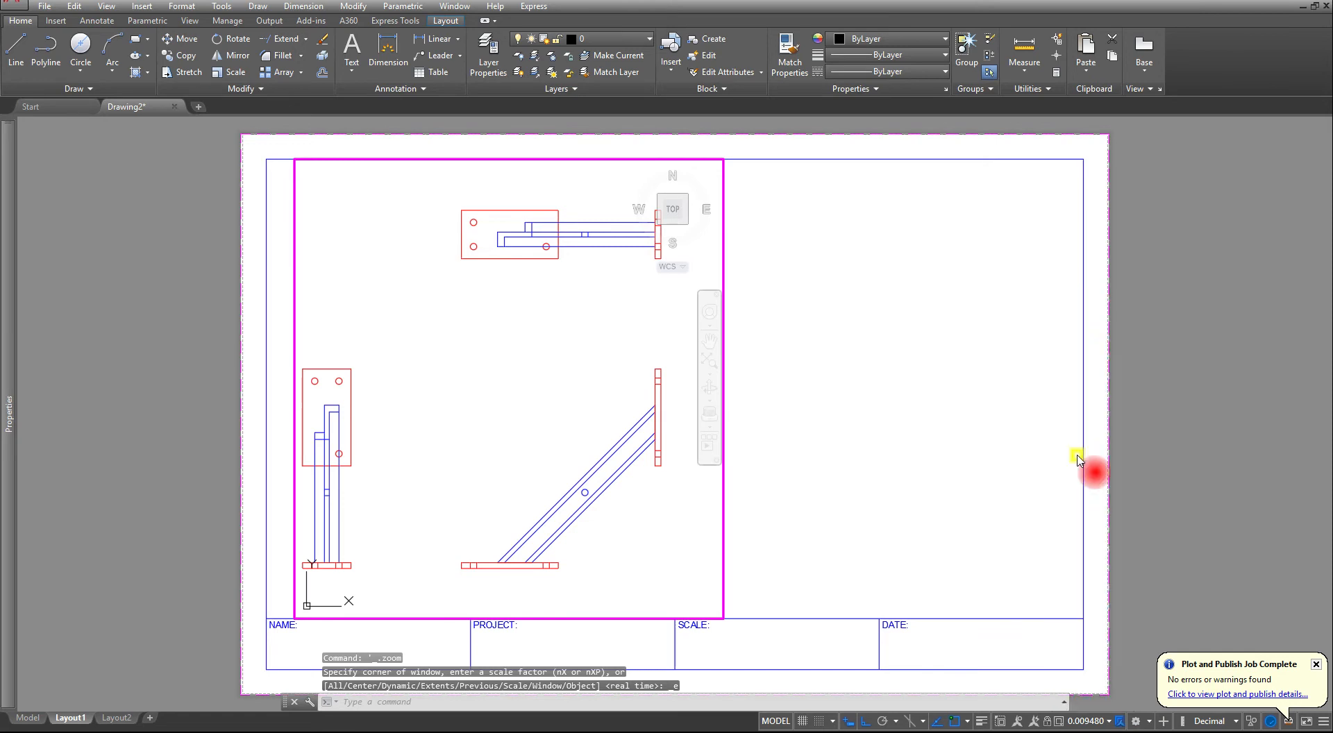
left_click(1096, 722)
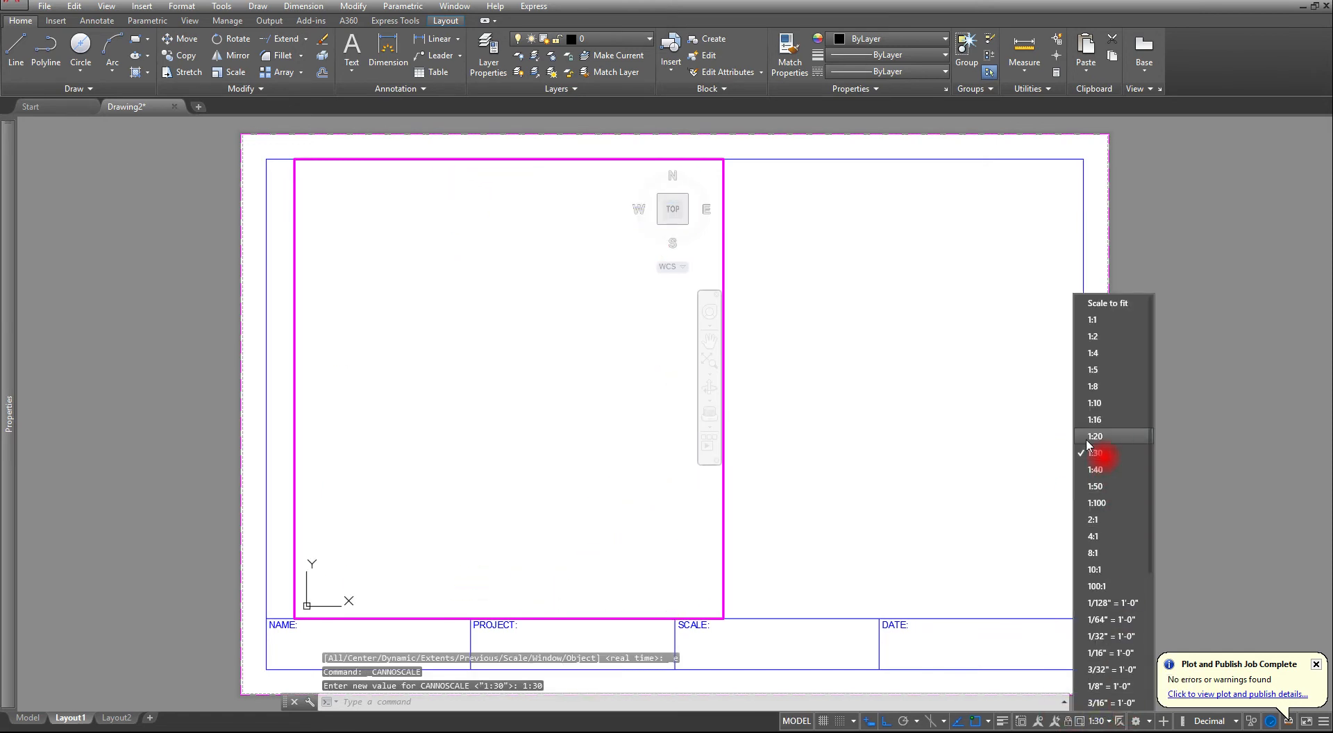
left_click(1101, 474)
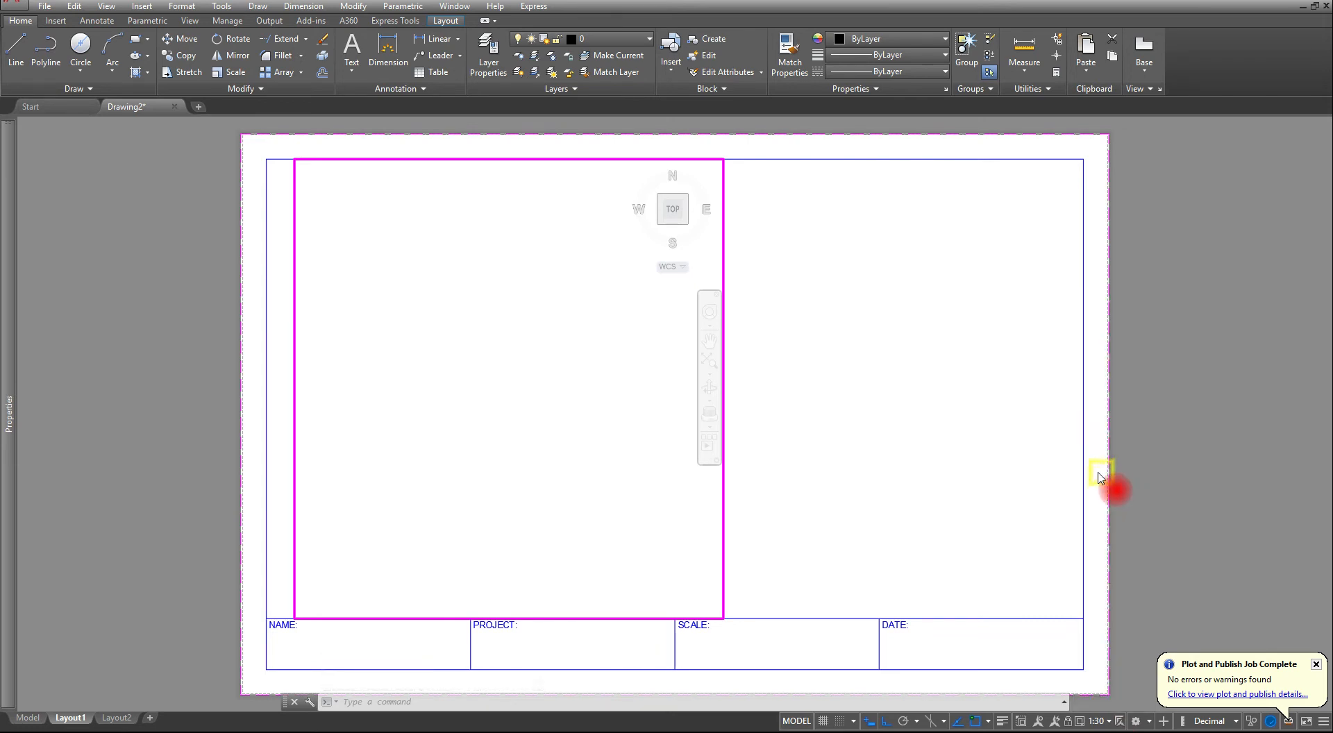
left_click(1100, 722)
left_click(1105, 513)
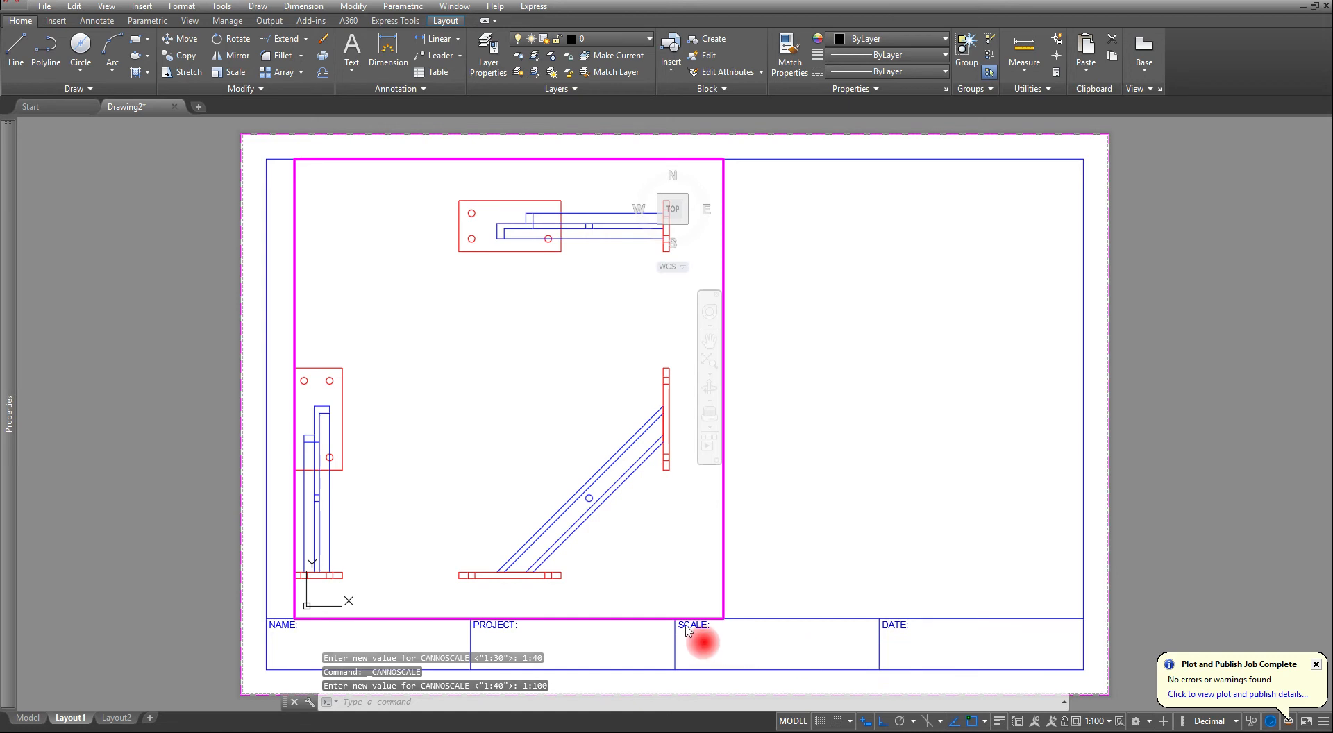
- Shift the bracket views so all three fit inside the viewport and return to paper space
middle_click_drag(461, 416, 482, 414)
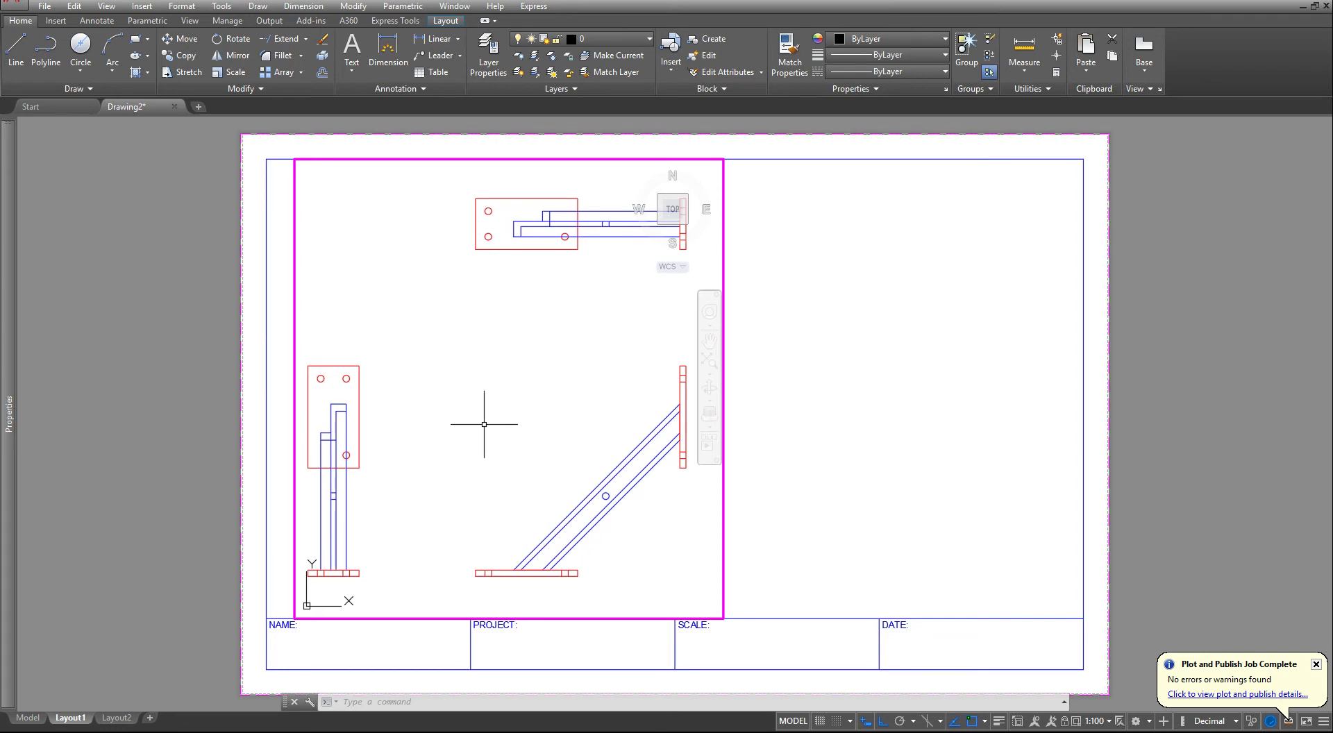
middle_click_drag(483, 424, 482, 423)
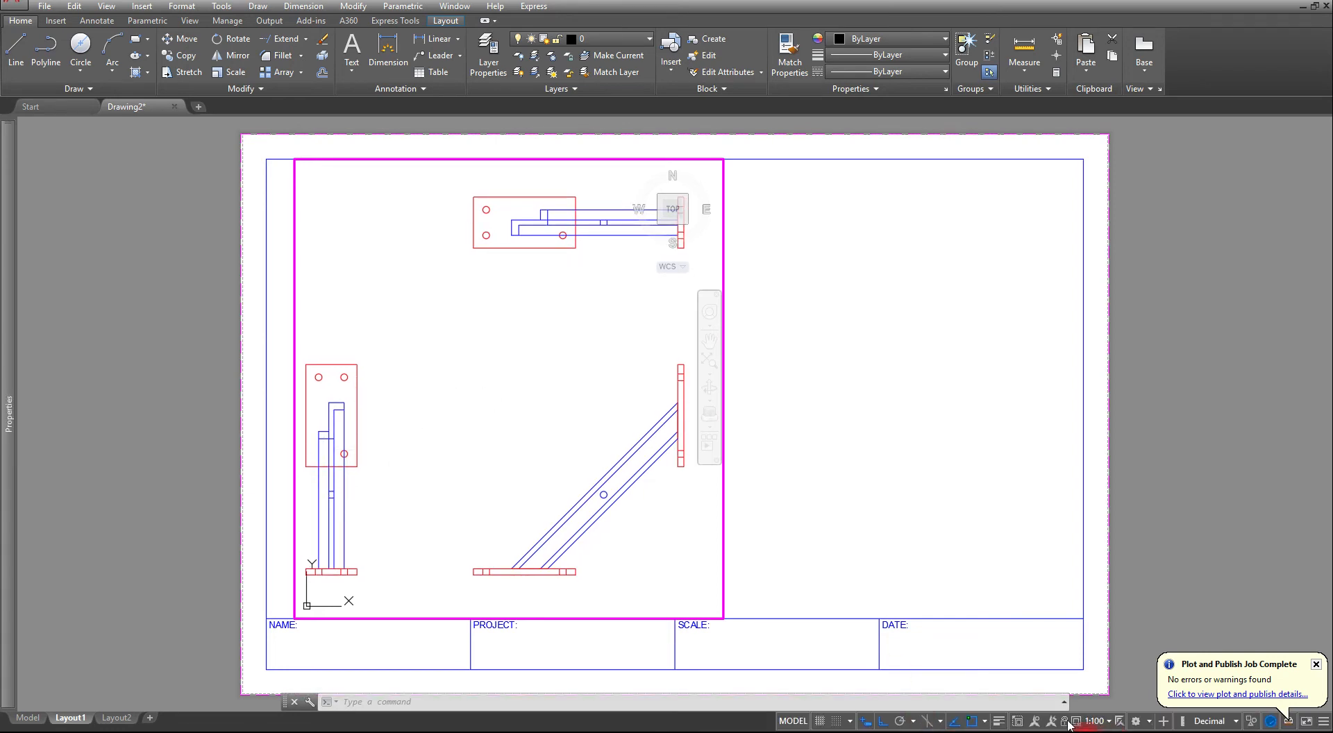
double_click(809, 577)
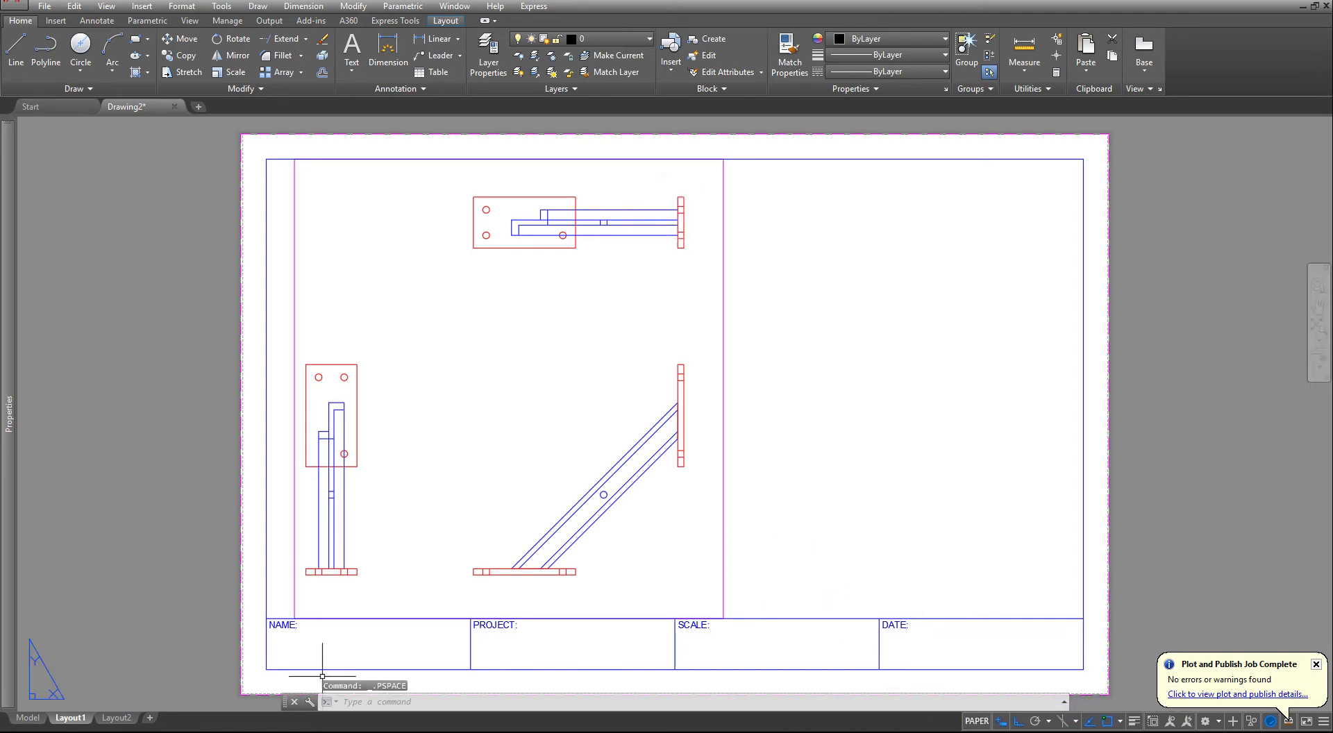
- In model space, move the bracket's side view 125 units horizontally toward the front view
left_click(26, 718)
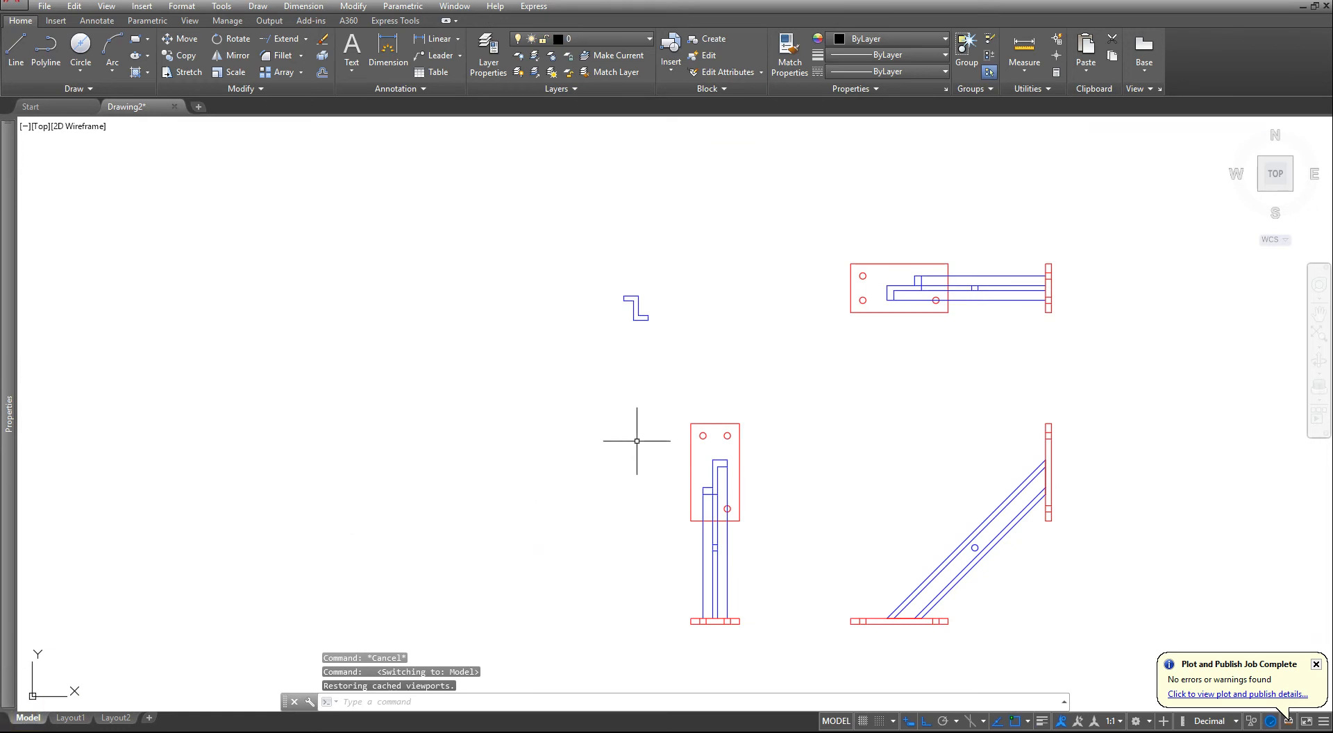
left_click(162, 44)
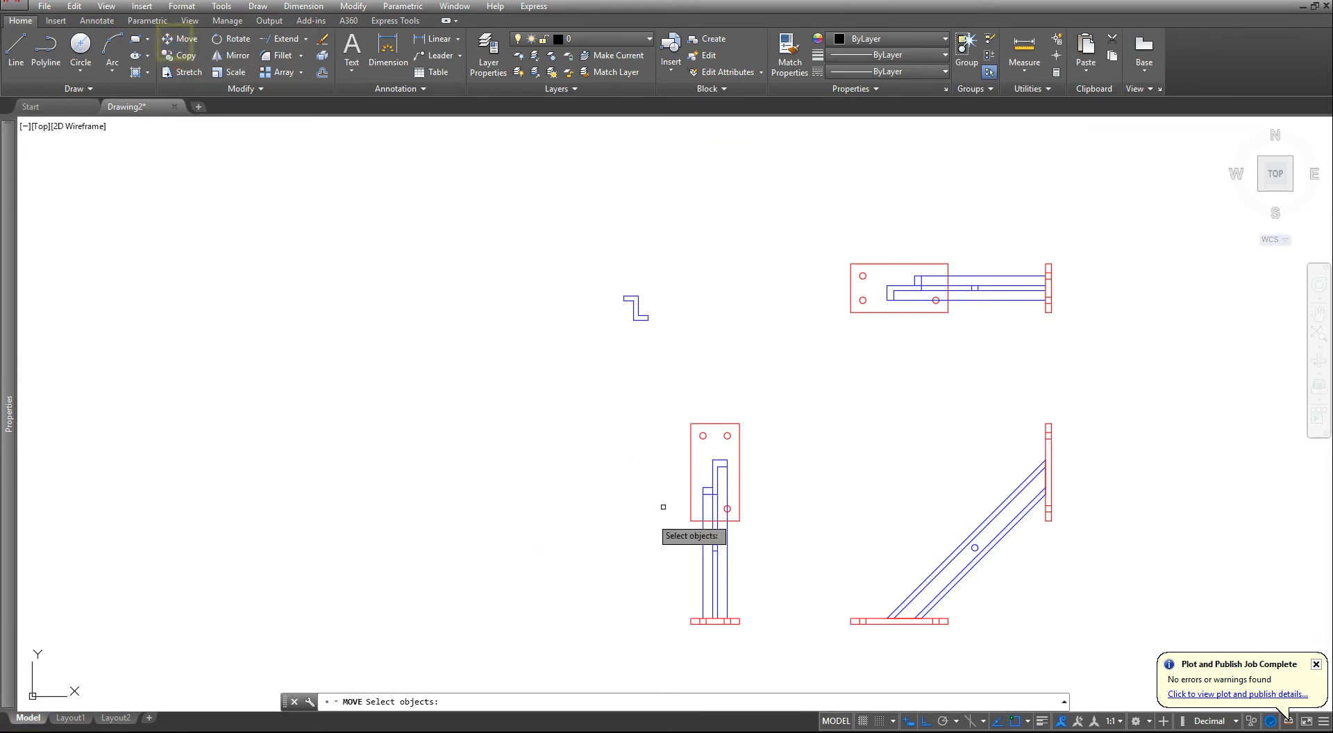
left_click(776, 397)
left_click(672, 663)
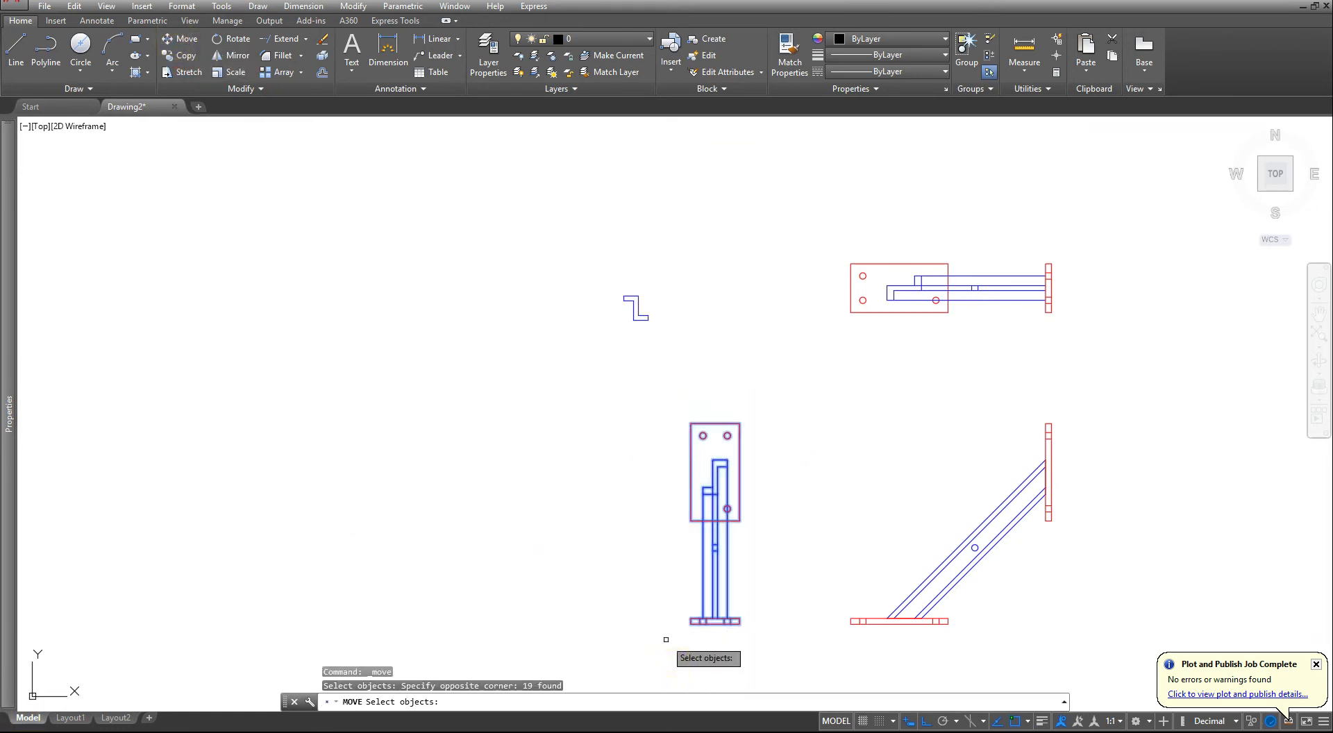
key("Return")
left_click(311, 398)
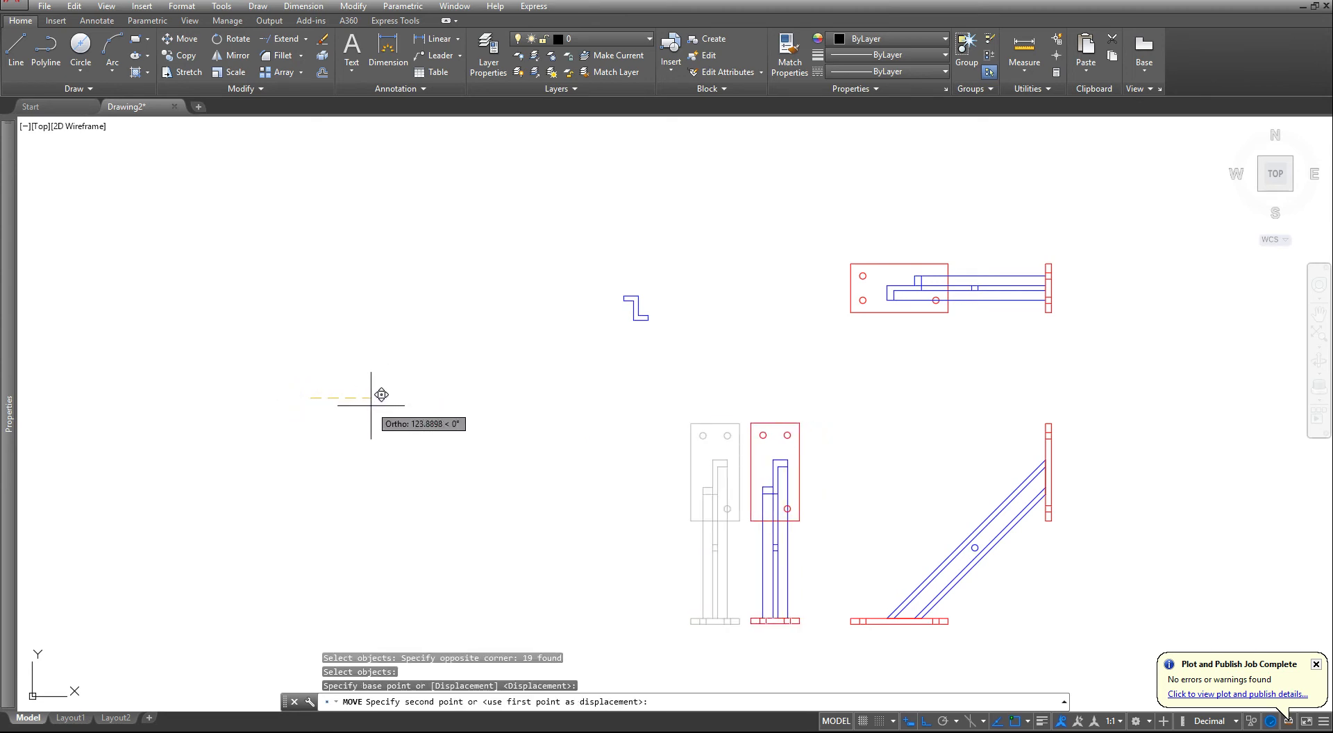
type("125")
key("Return")
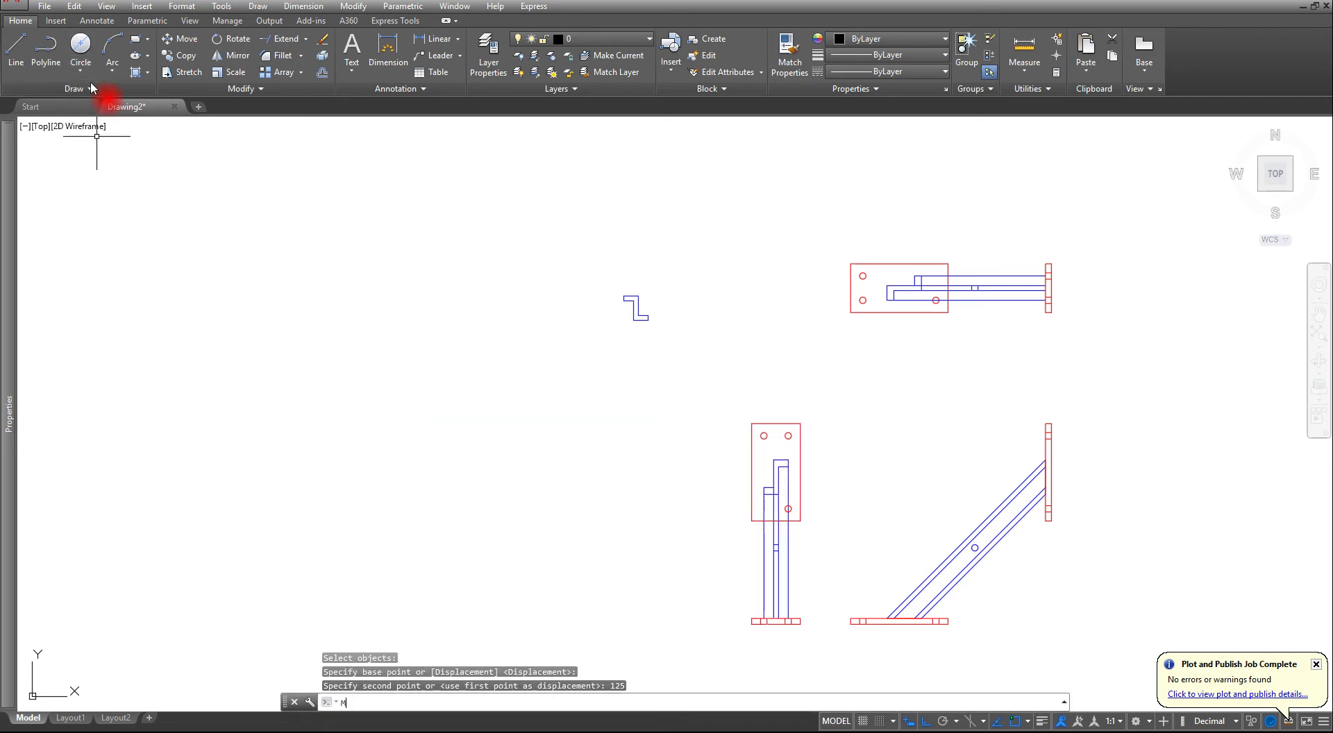
- Move the bracket's top view 125 units straight down toward the front view and return to Layout1
key("Return")
left_click(770, 209)
left_click(955, 302)
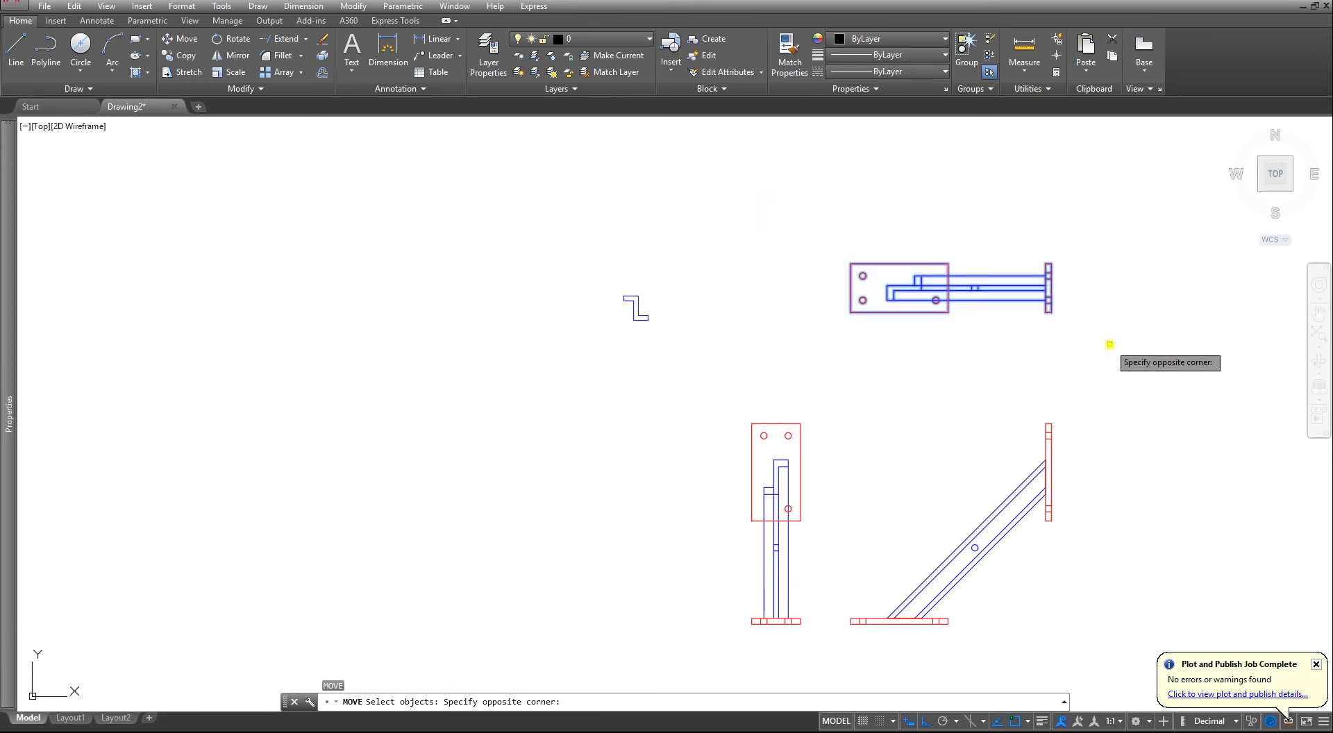
key("Return")
left_click(1111, 319)
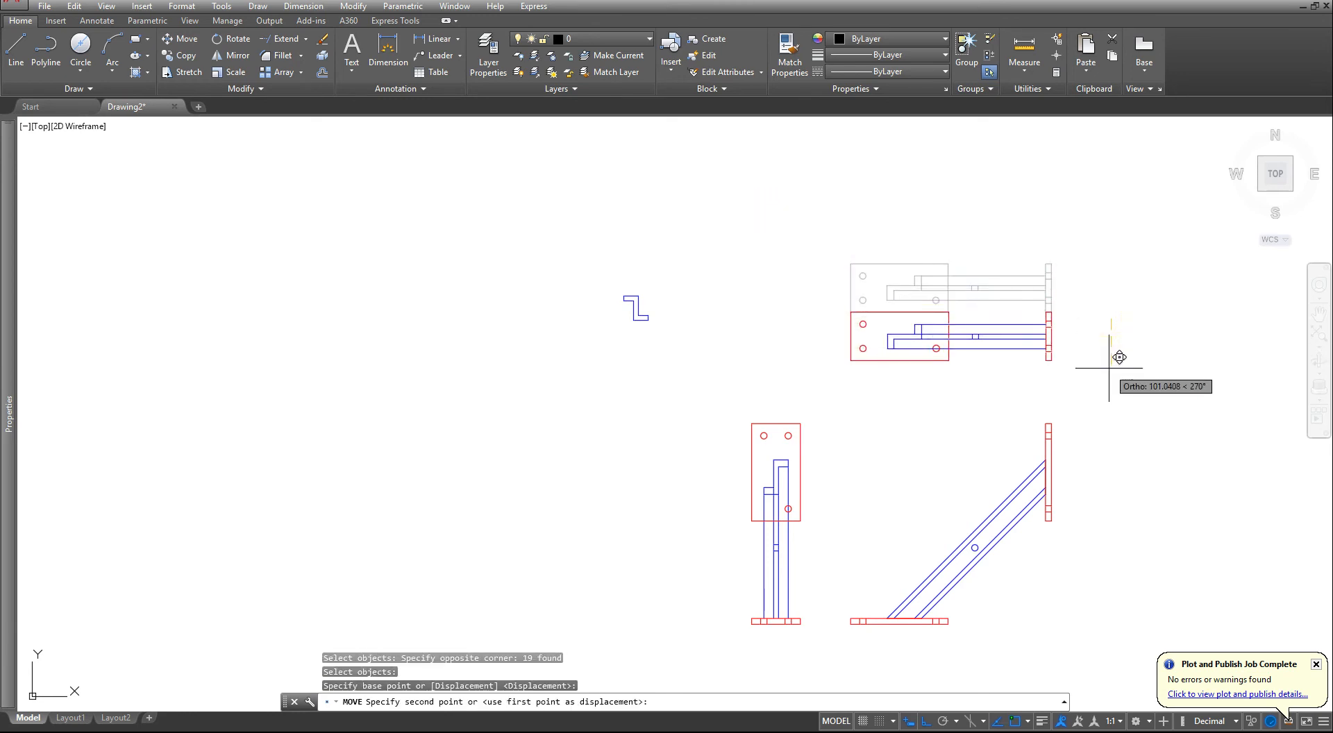
type("125")
key("Return")
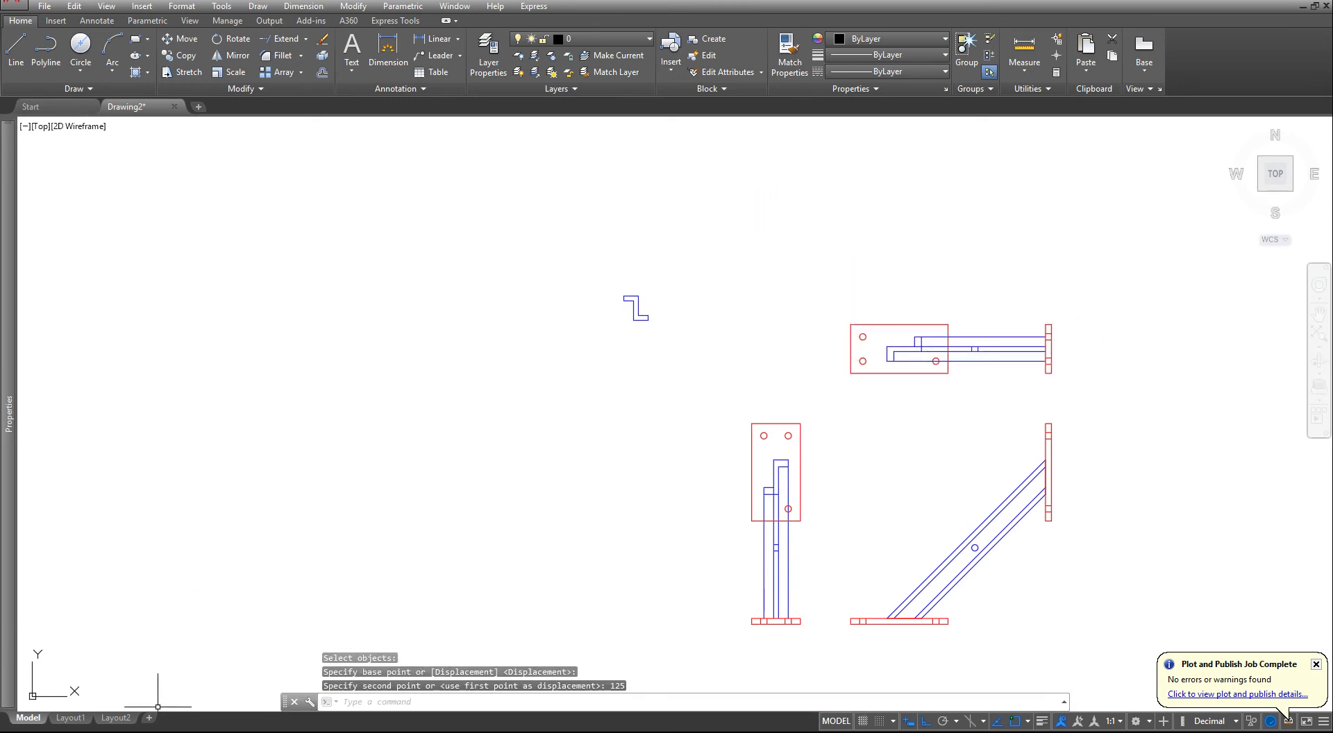
left_click(84, 719)
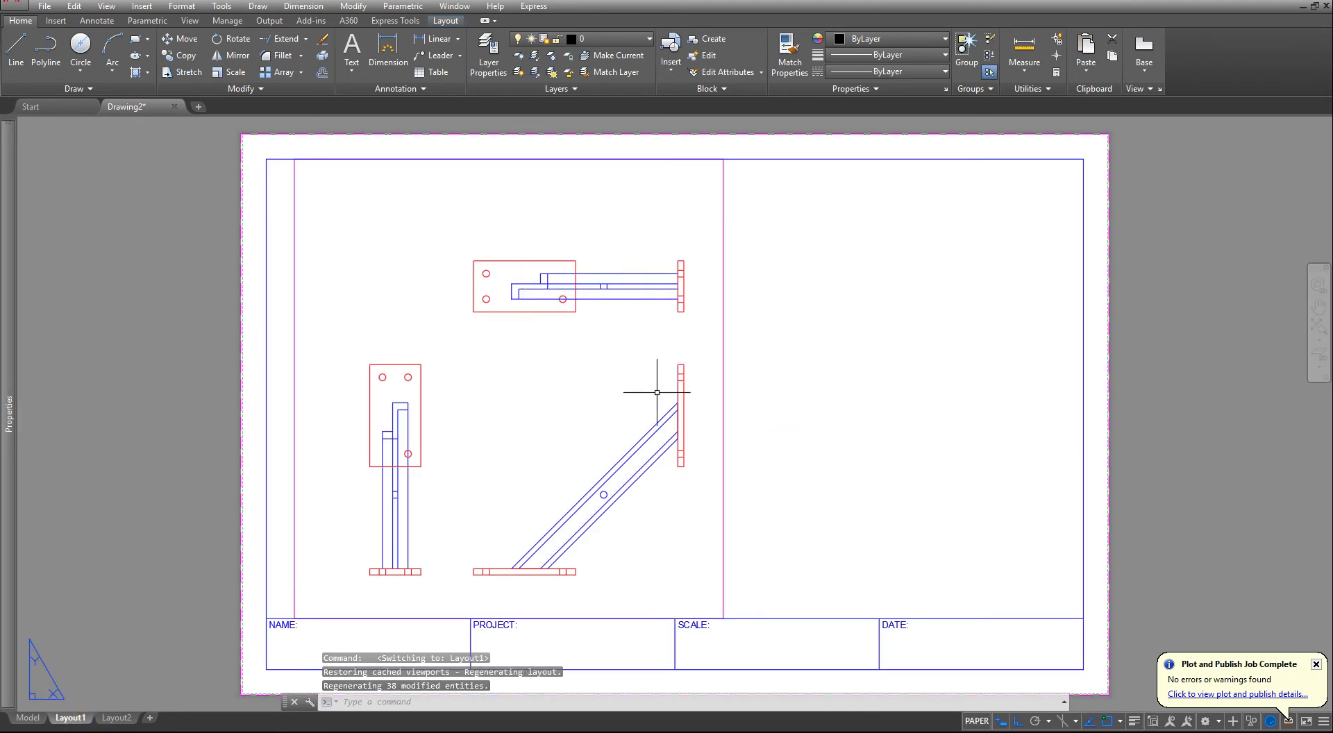
- Stretch the viewport's left edge outward until it meets the title block's left border line
left_click(294, 369)
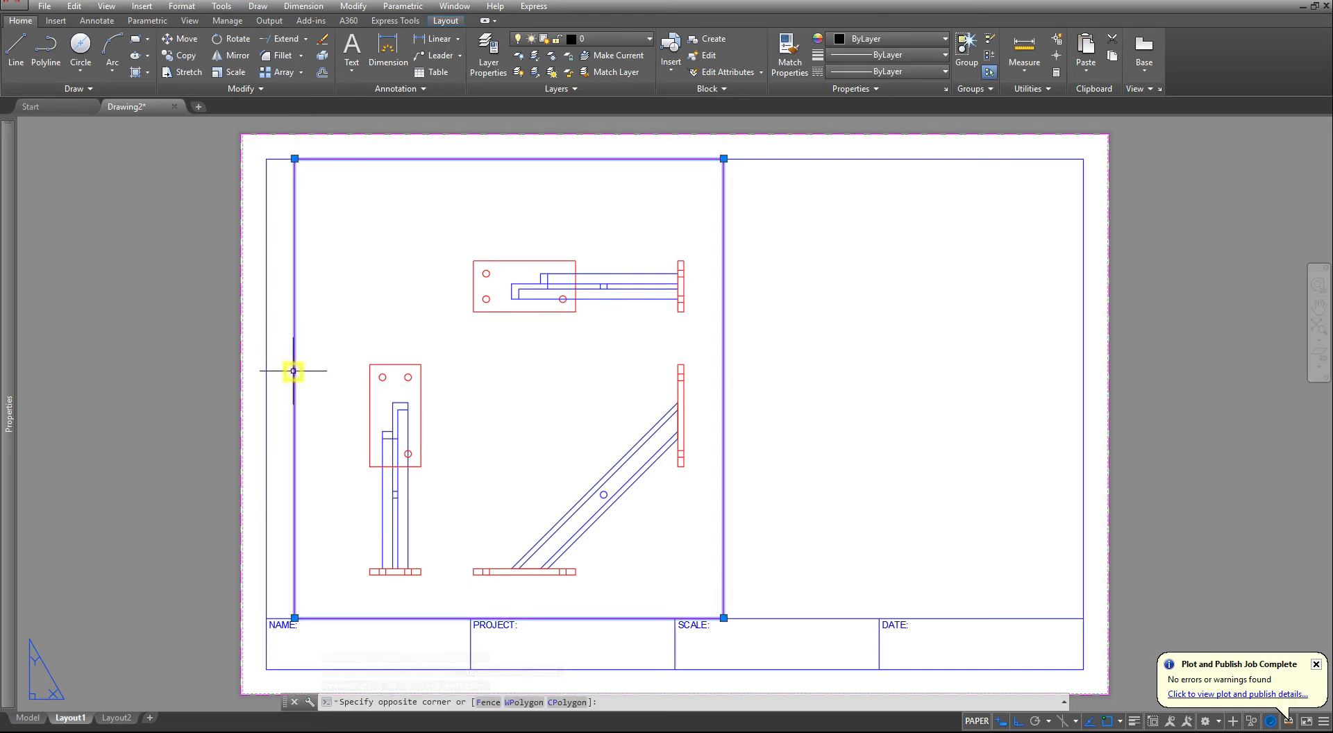
left_click(293, 158)
left_click(267, 159)
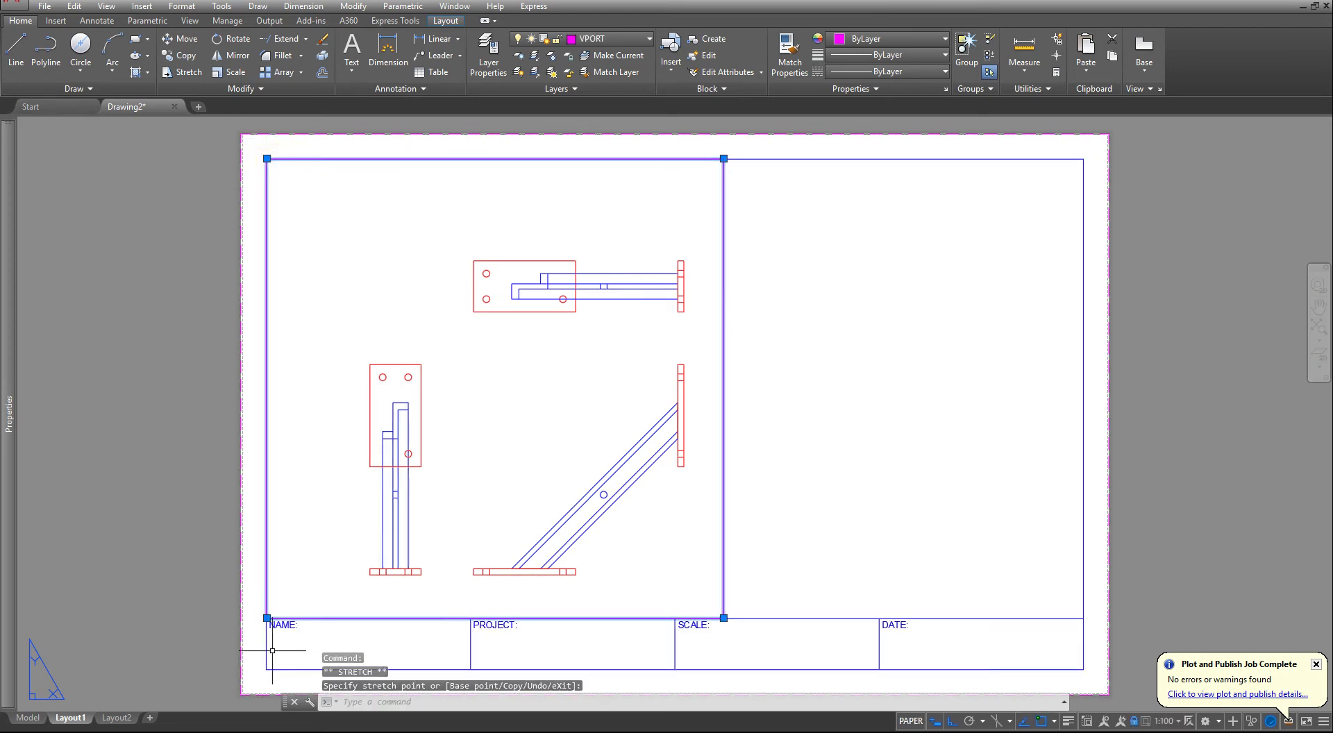
key("Escape")
key("Escape")
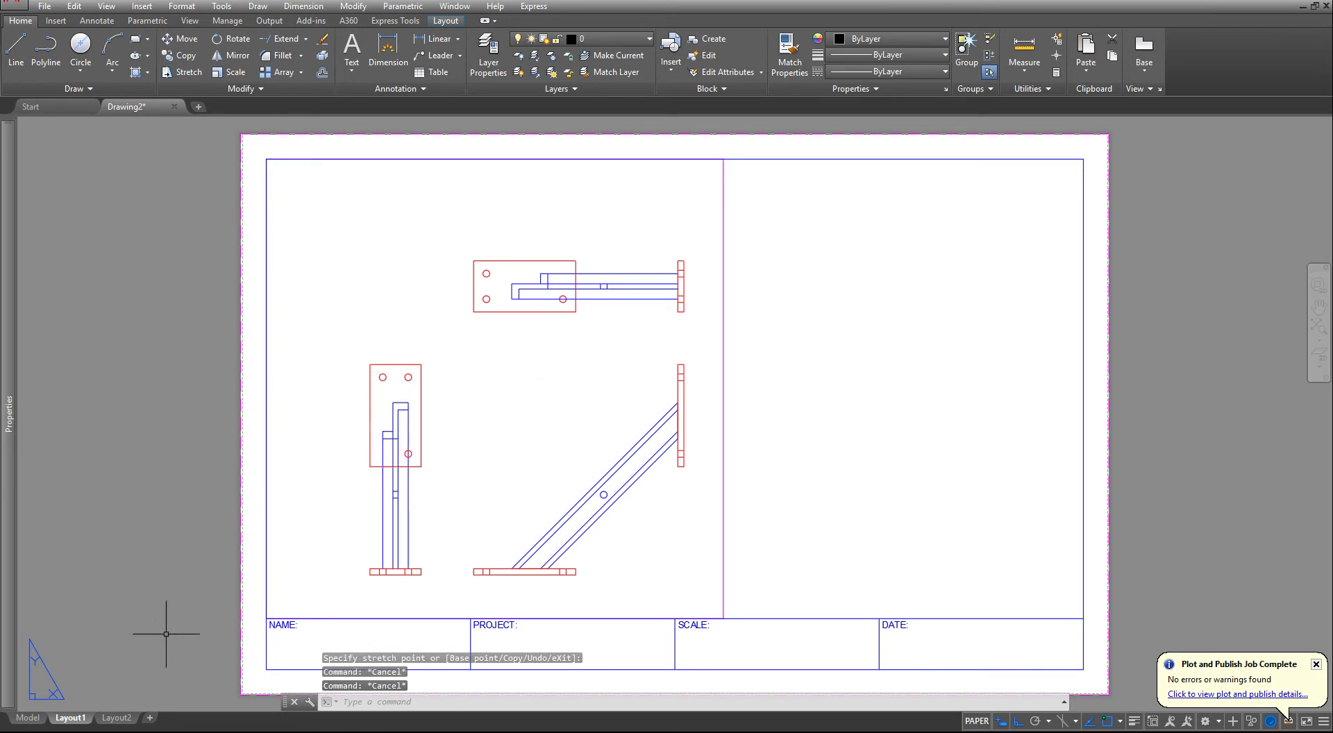
- In model space, move the bracket's top view 75 units straight up, away from the front view
left_click(28, 717)
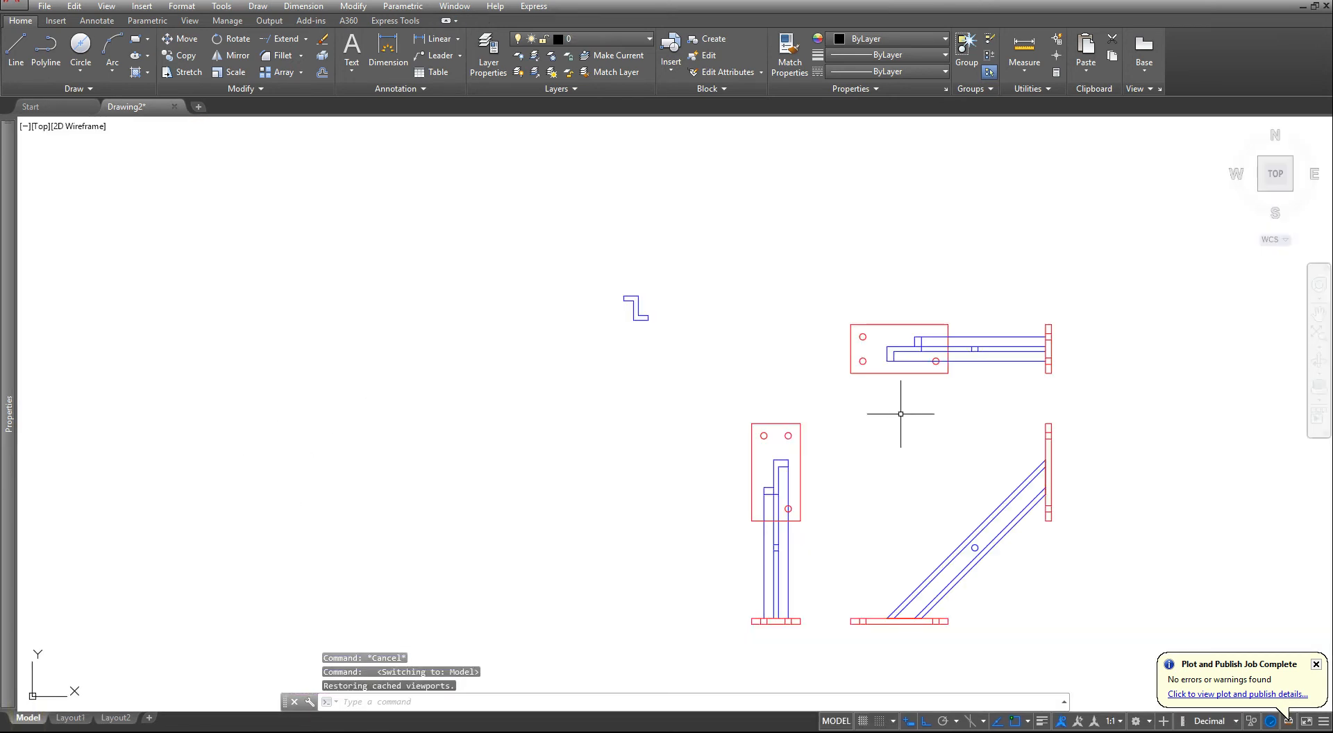
type("m")
key("Return")
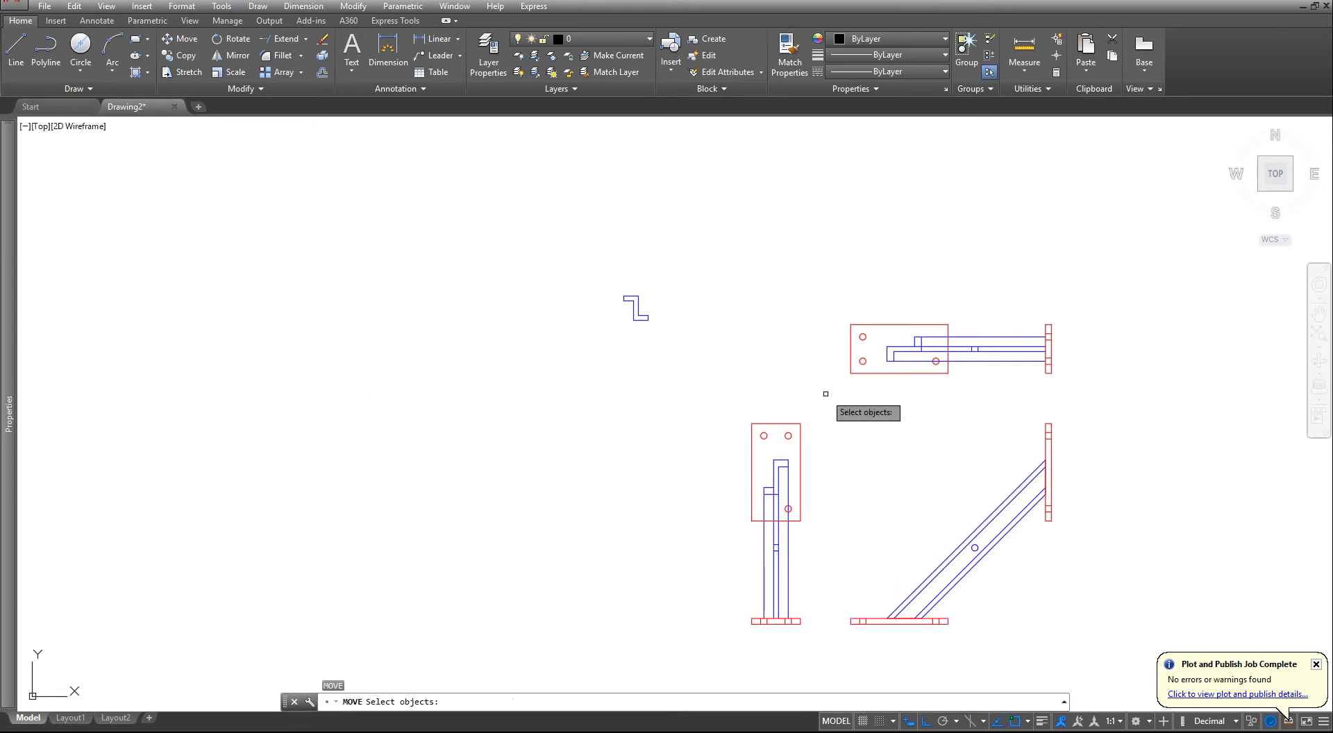
left_click(825, 395)
left_click(1164, 261)
key("Return")
left_click(1092, 327)
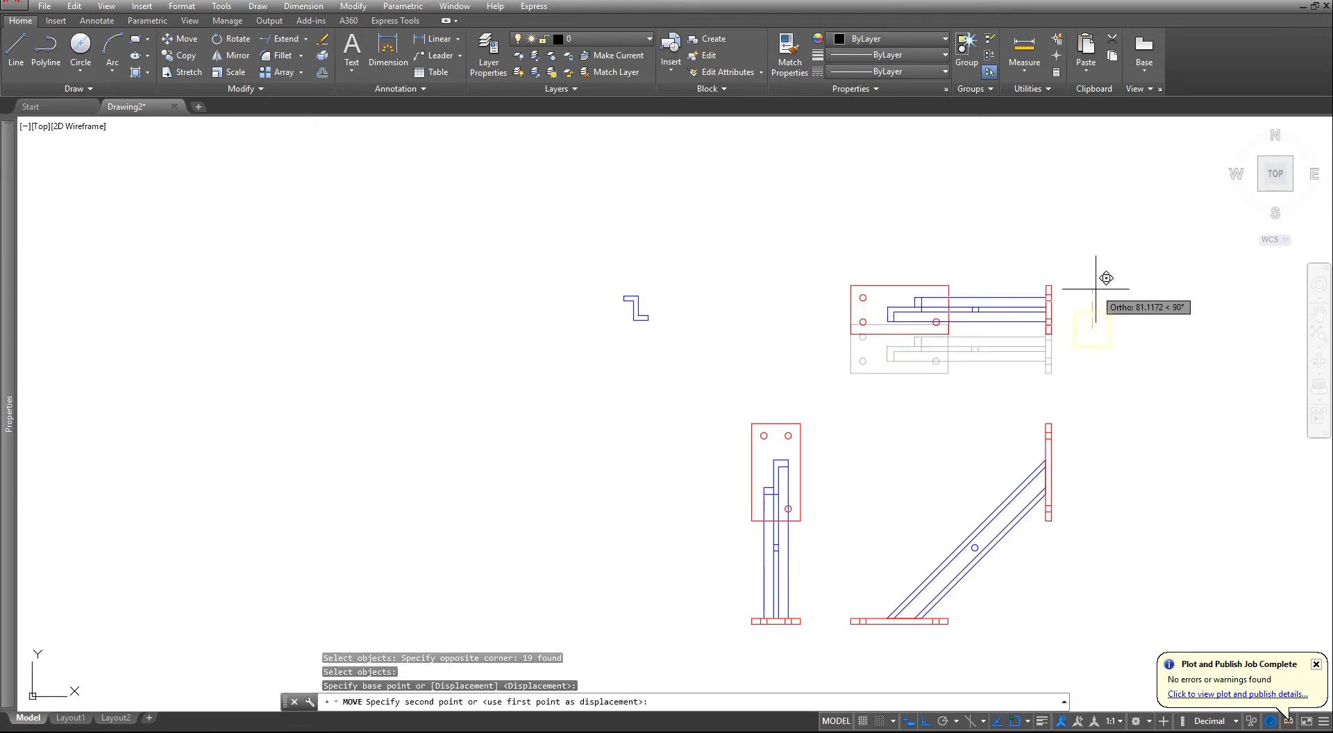
type("75")
key("Return")
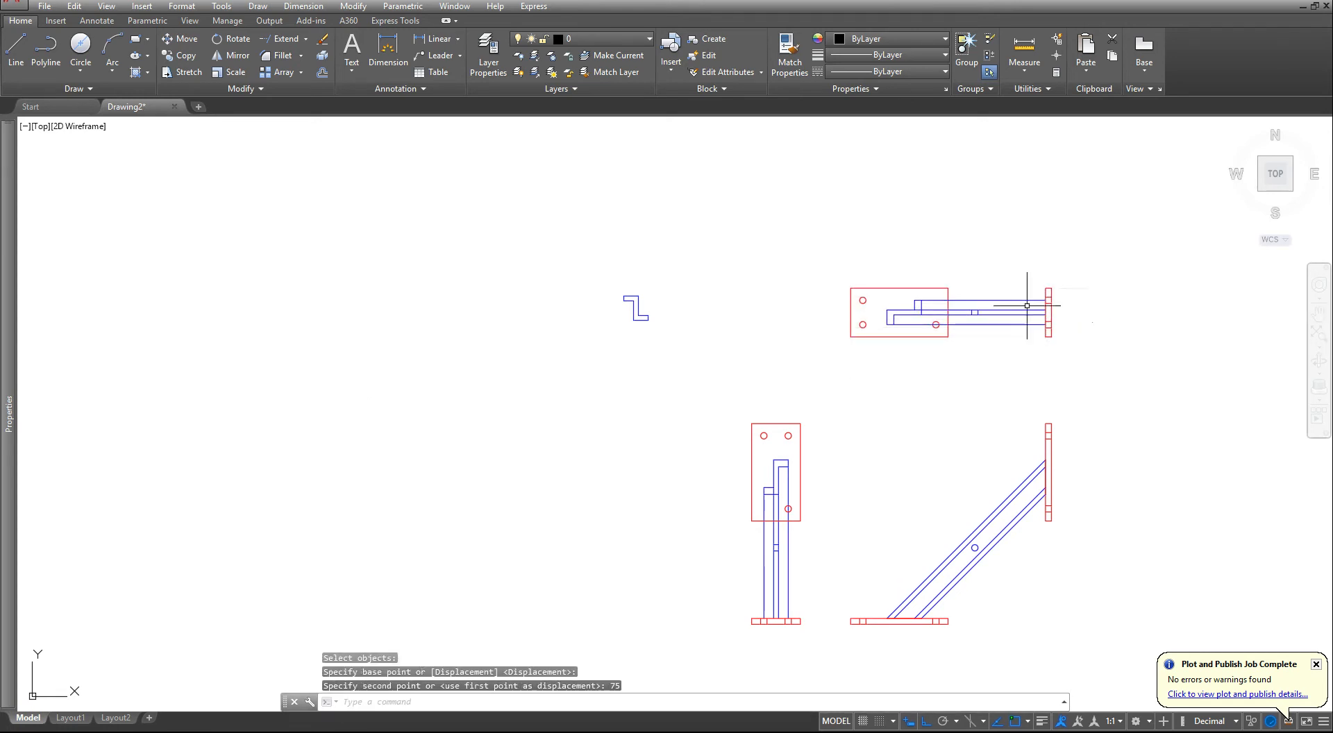
- Move the bracket's side view 75 units horizontally away from the front view and return to Layout1
key("Return")
left_click(717, 412)
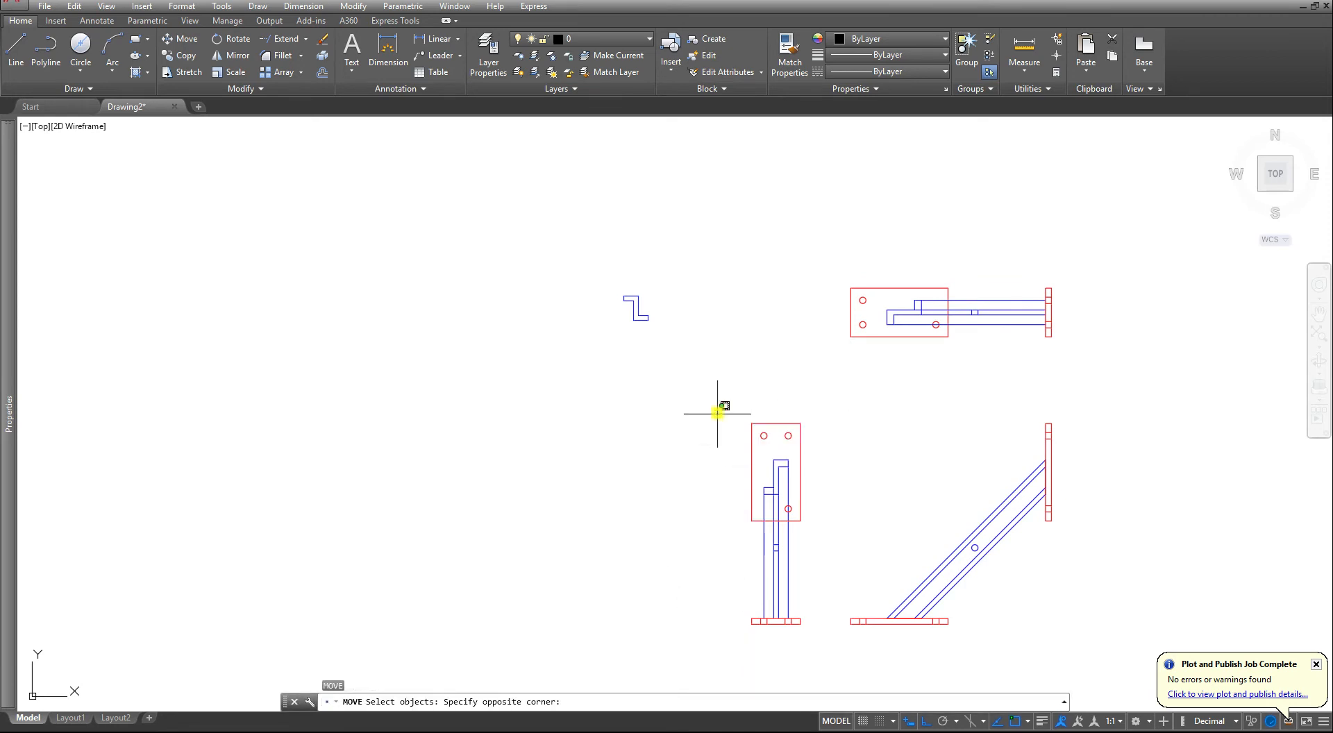
left_click(835, 629)
key("Return")
left_click(698, 589)
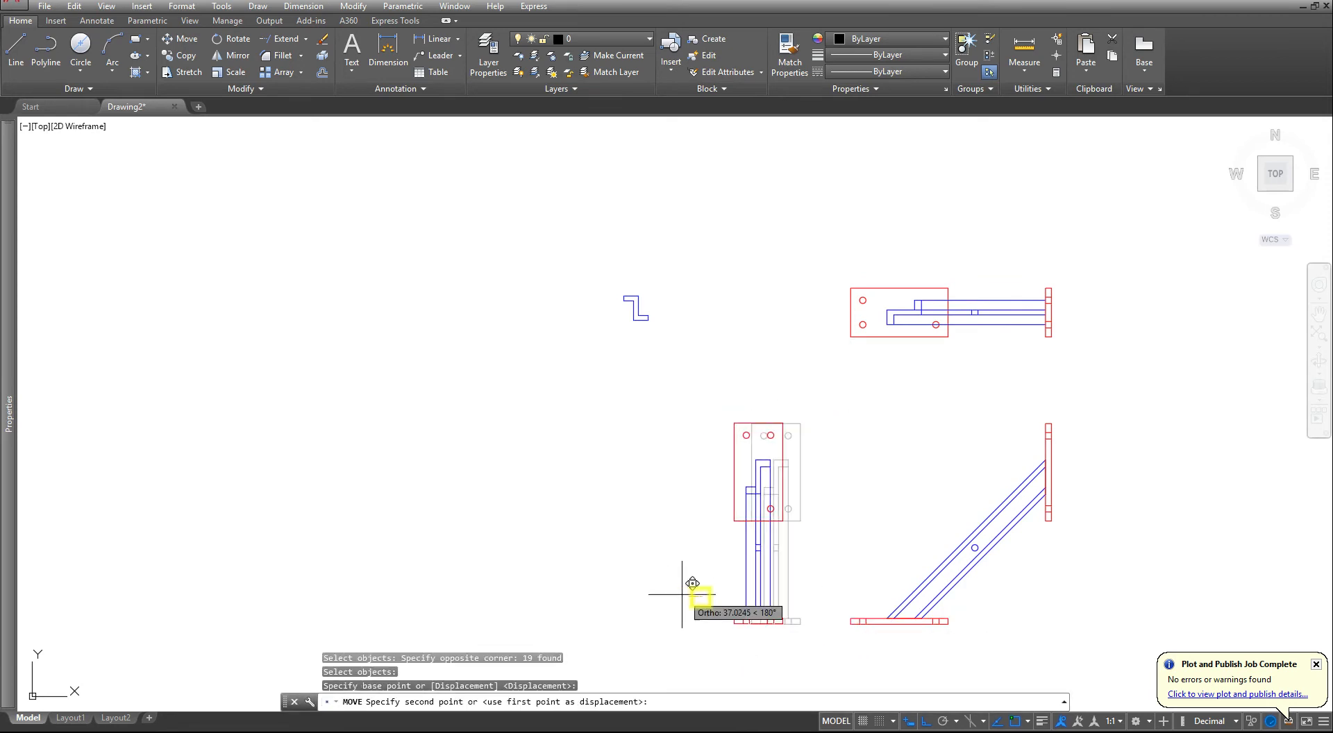
type("75")
key("Return")
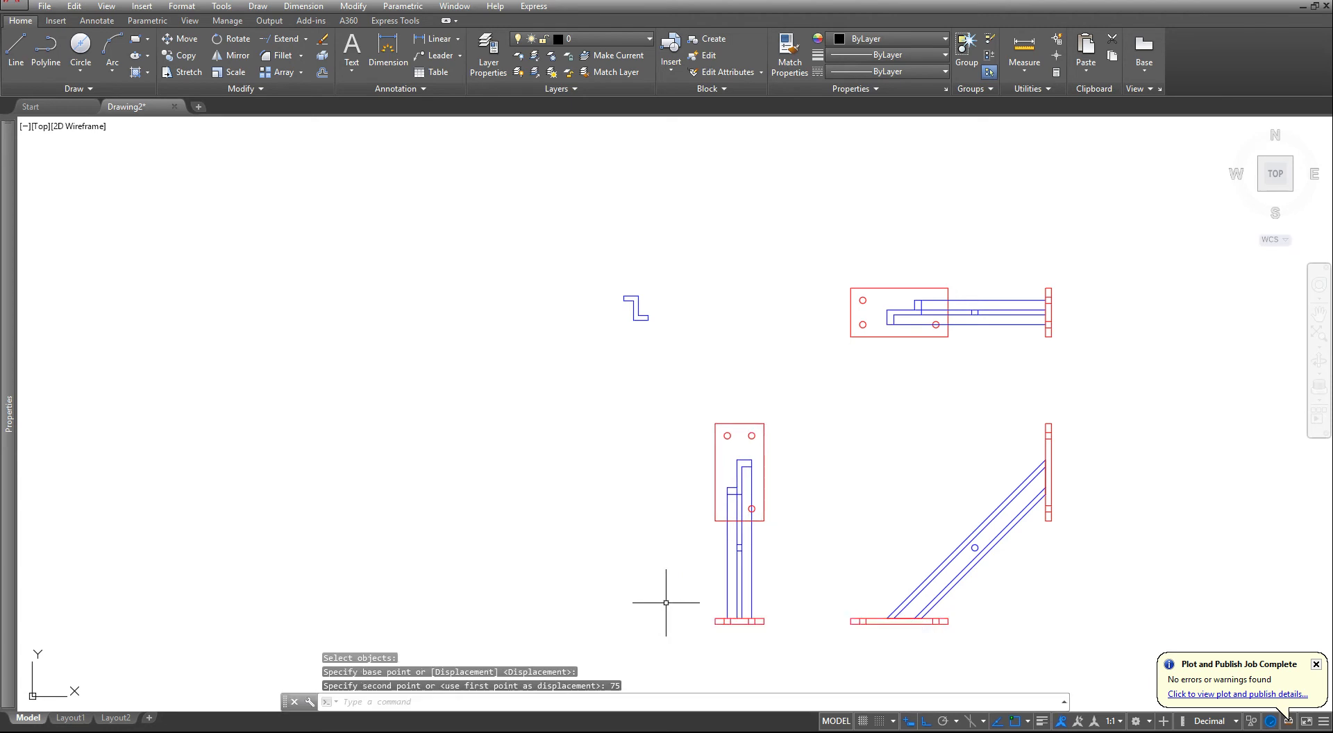
left_click(82, 718)
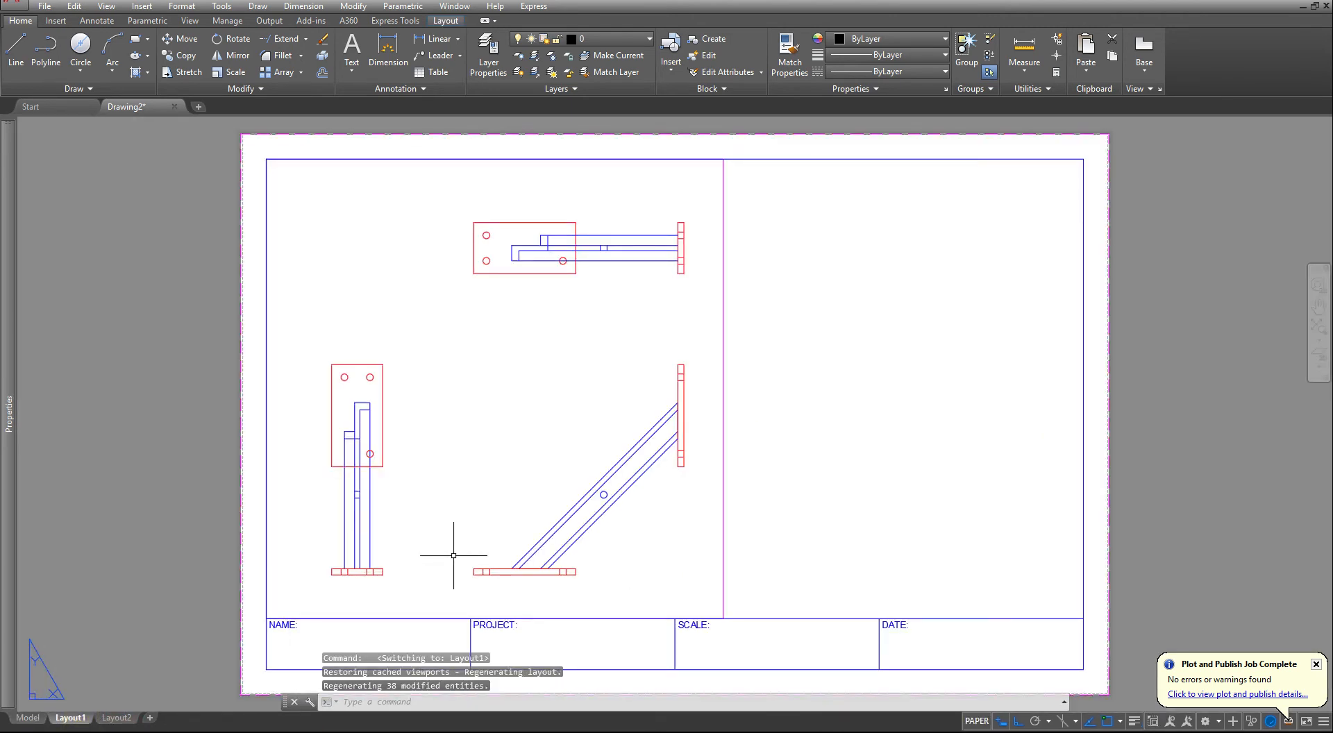
key("Escape")
key("Escape")
key("Escape")
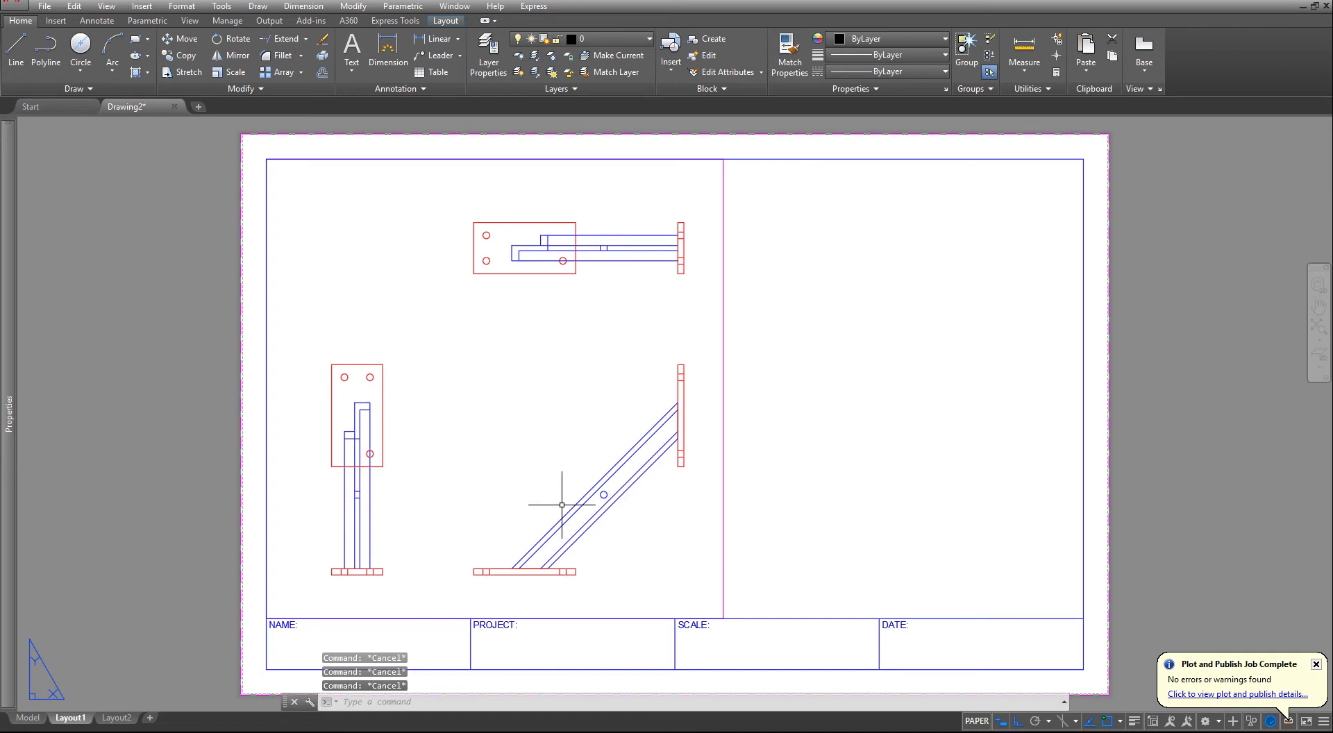
- In model space, measure the gap between the side and front views' base plates with a linear dimension
left_click(28, 718)
scroll(739, 551, "up", 4)
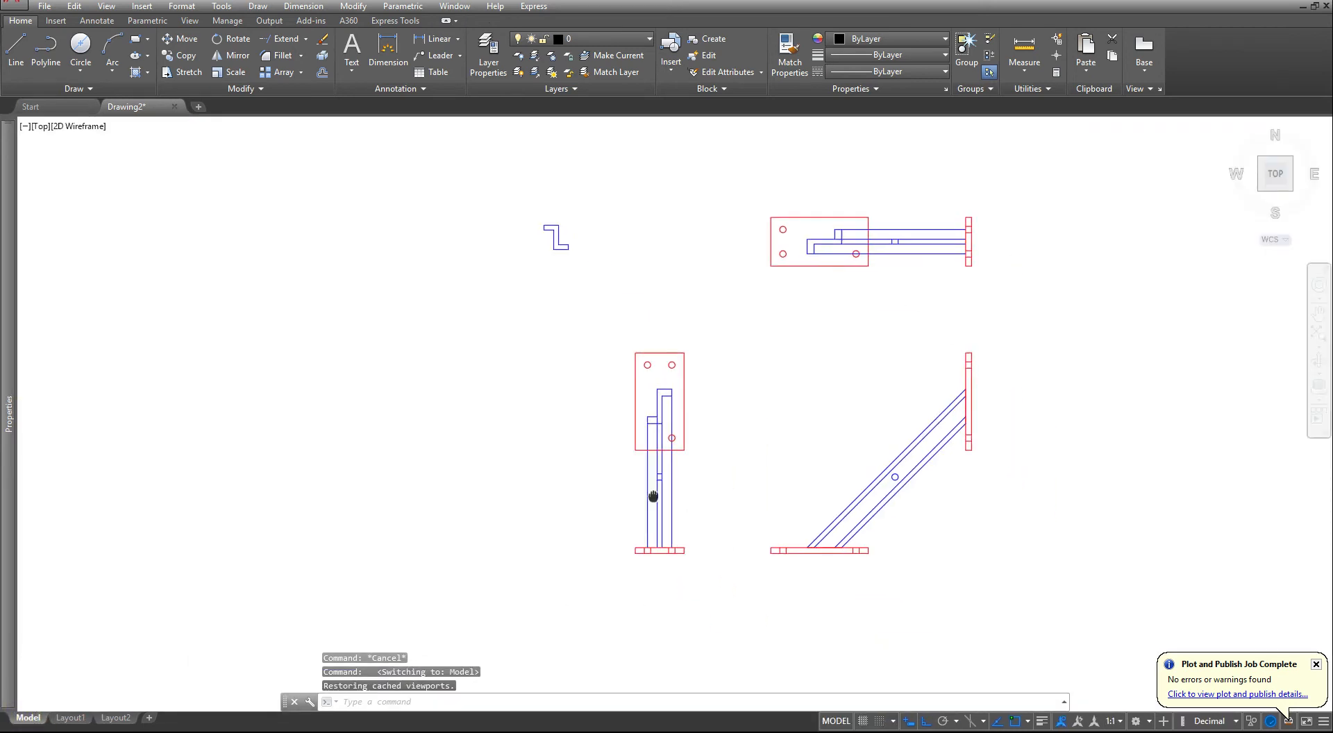
key("Escape")
key("Escape")
right_click(739, 551)
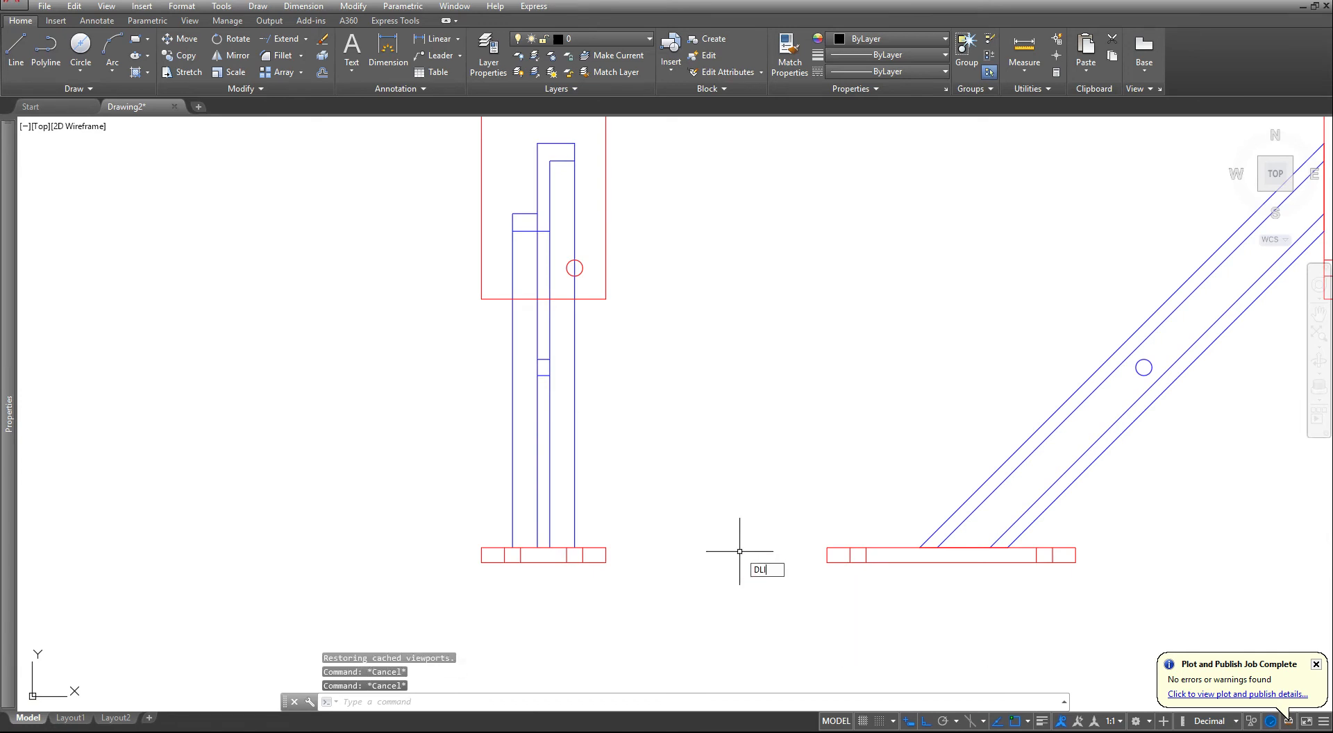
key("Return")
left_click(826, 563)
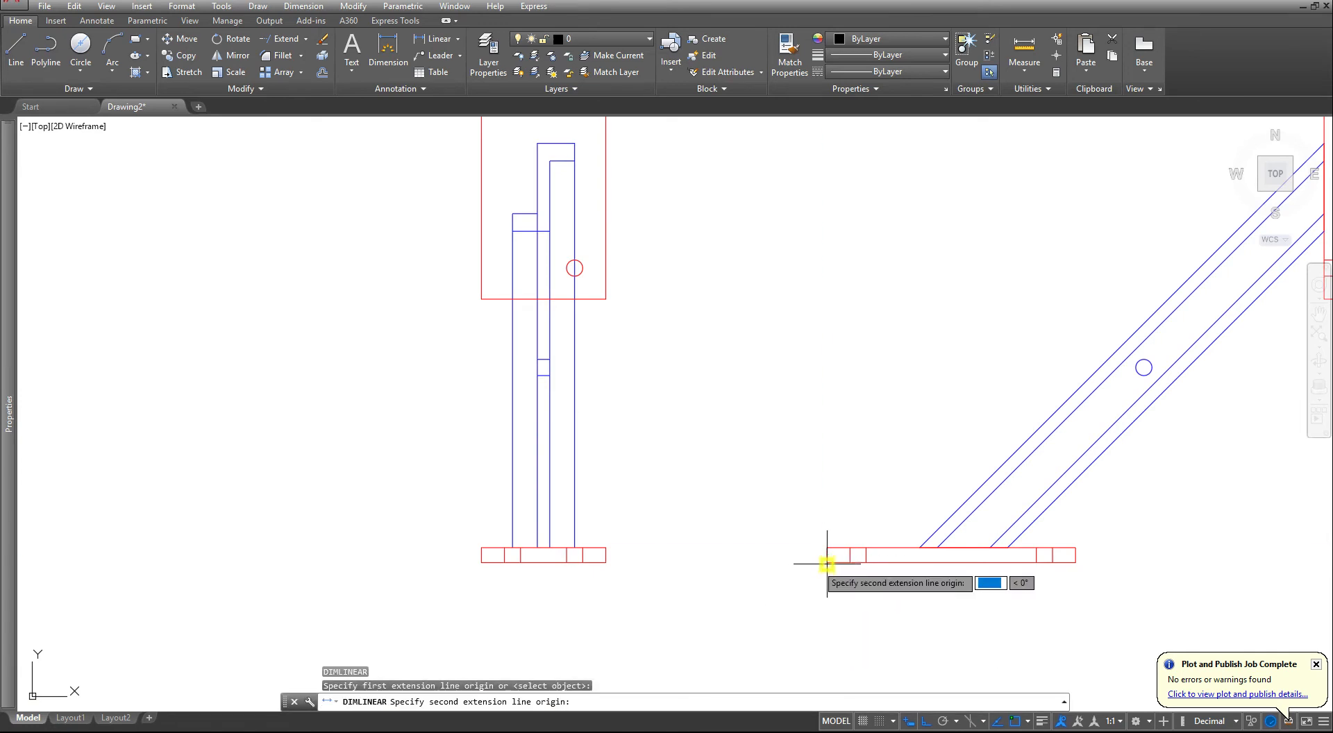
left_click(609, 563)
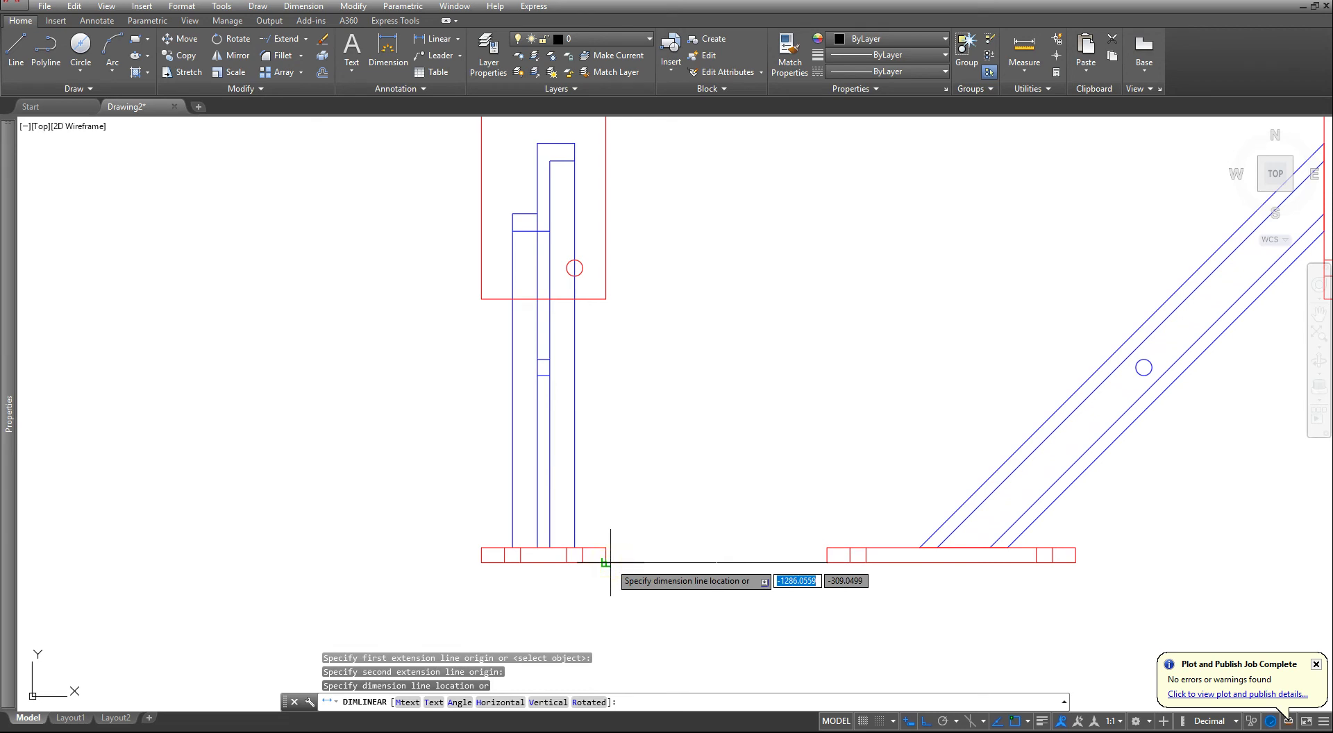
left_click(616, 581)
scroll(690, 595, "up", 6)
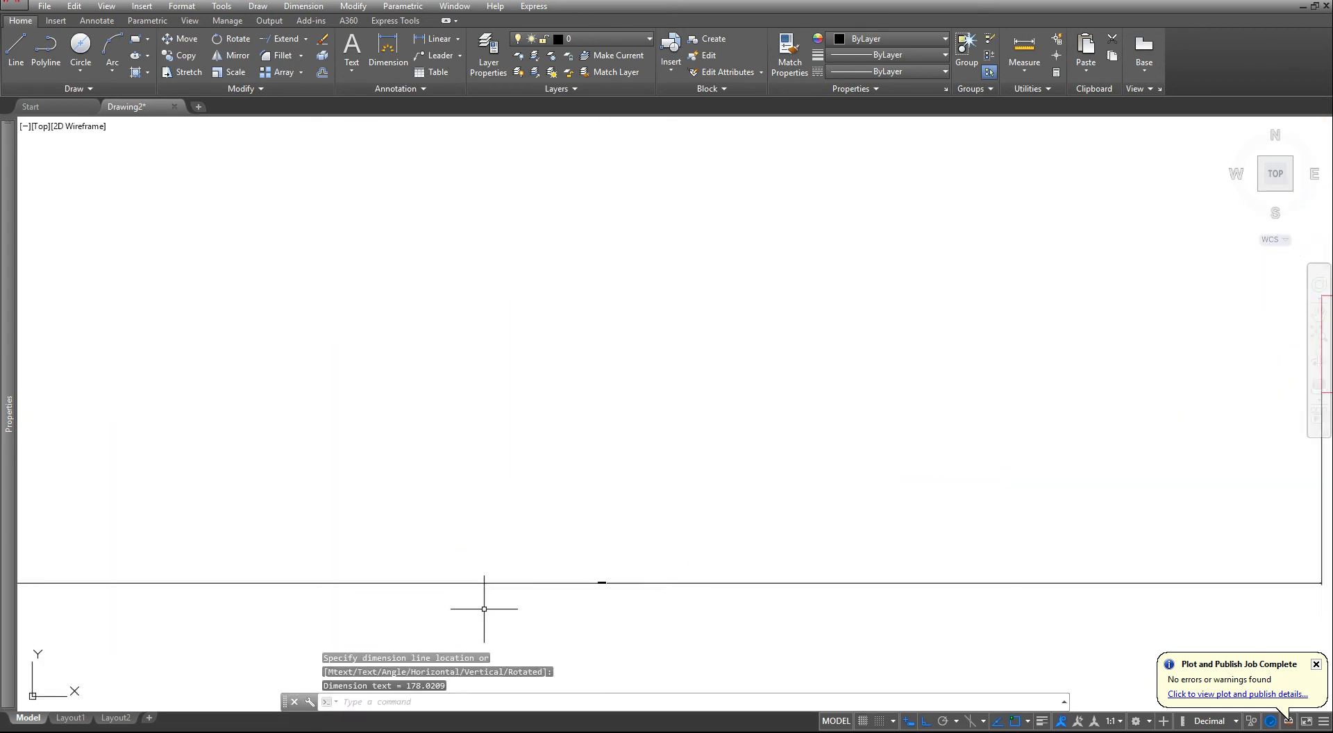
scroll(514, 608, "up", 6)
scroll(771, 494, "up", 5)
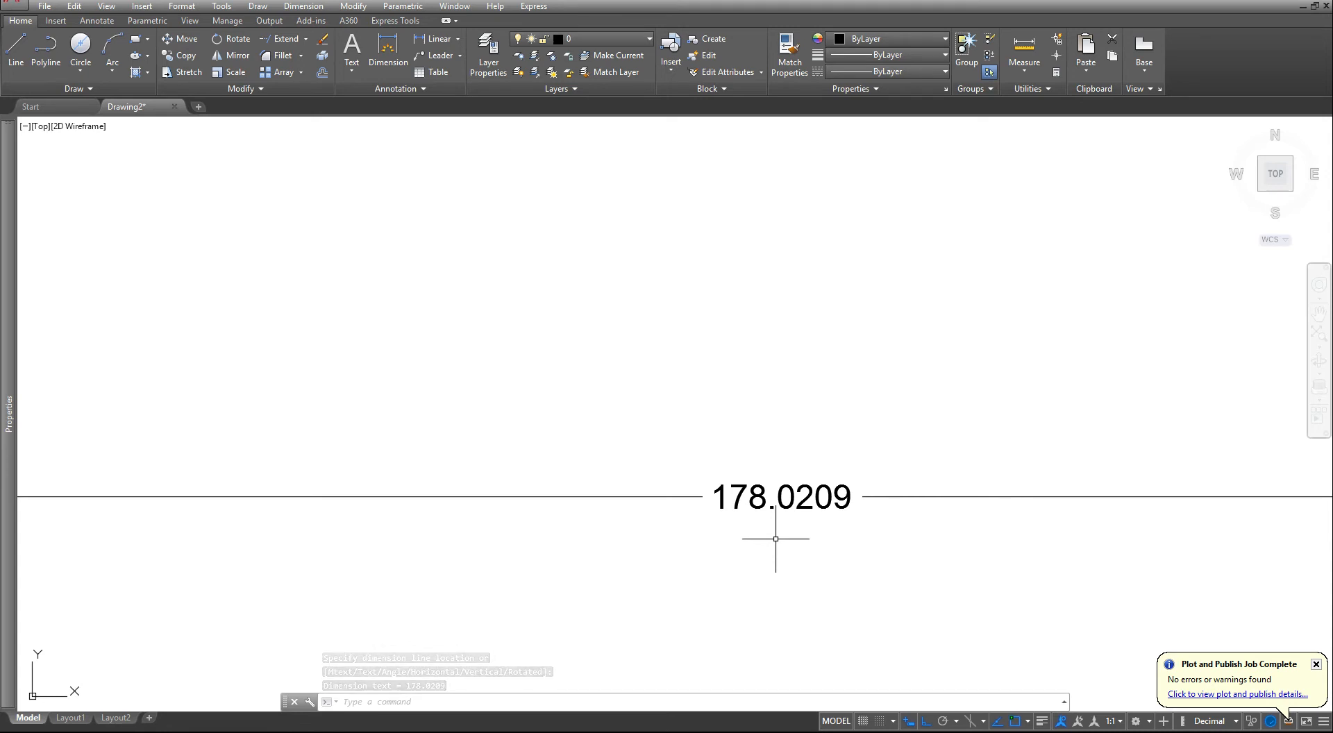
- Erase the linear dimension placed between the side and front views' base plates
scroll(781, 537, "down", 8)
left_click(843, 504)
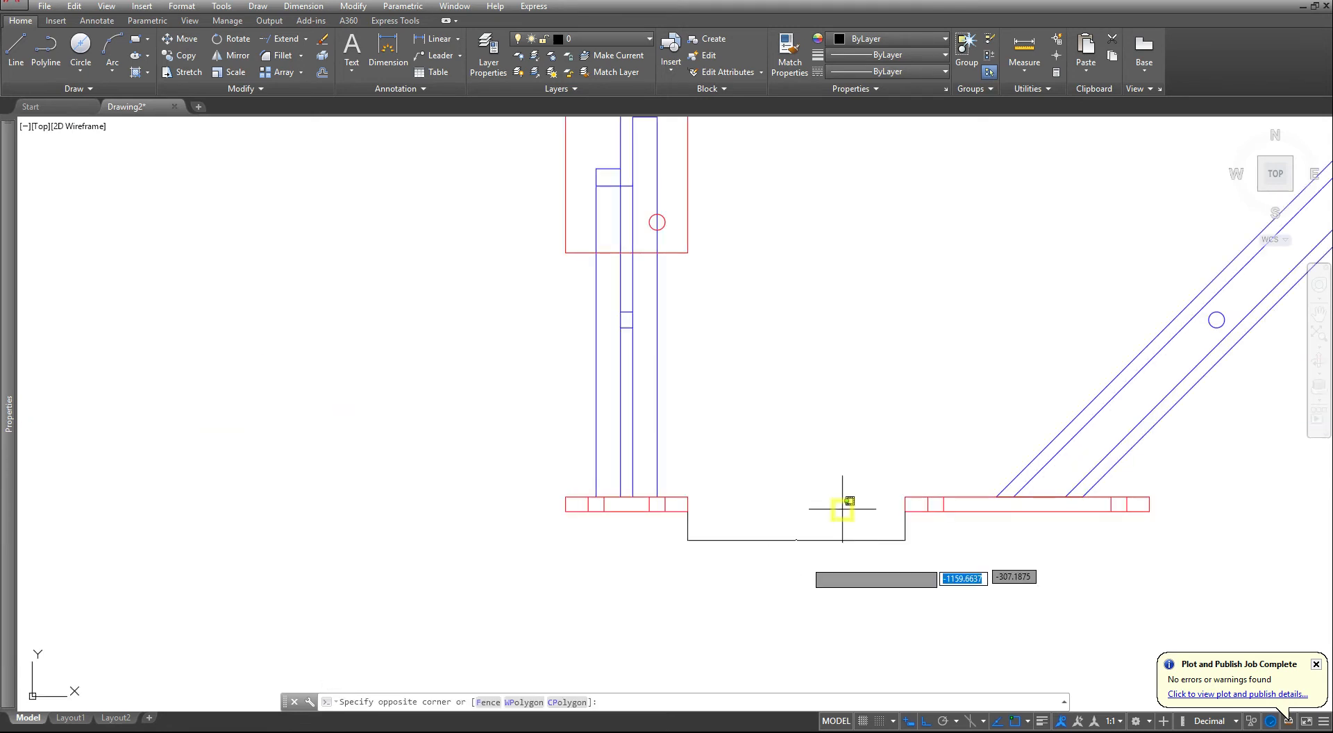
left_click(786, 582)
key("Delete")
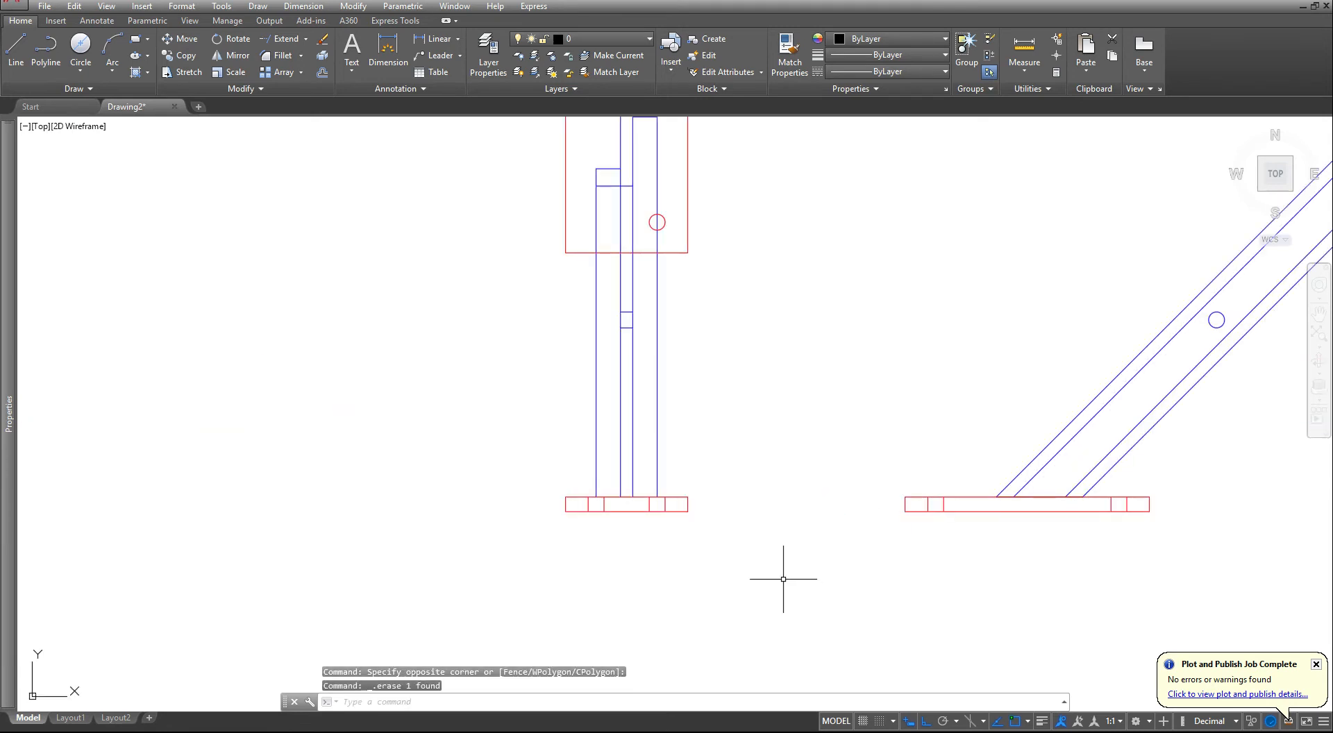
- Check the drawing's layer names and set the CENTERLAYER variable to the CENTER layer
scroll(811, 561, "down", 6)
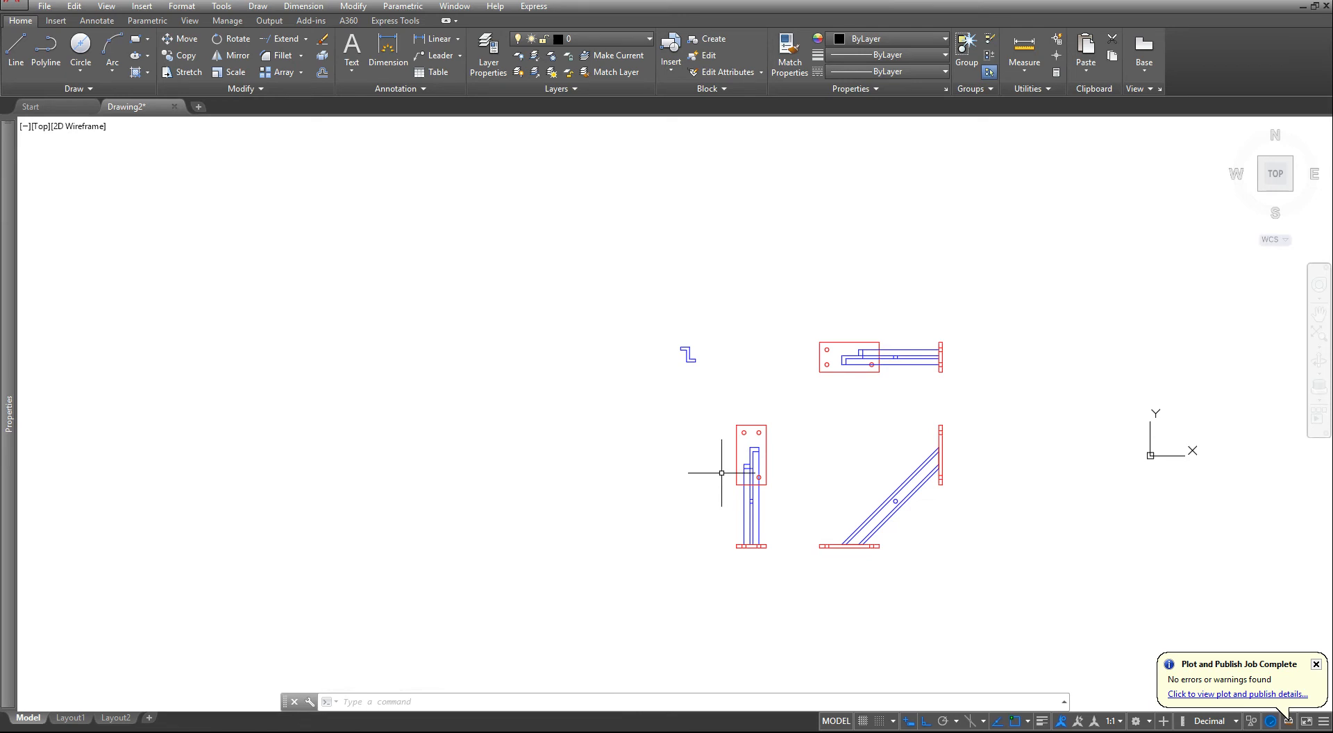
scroll(720, 459, "up", 2)
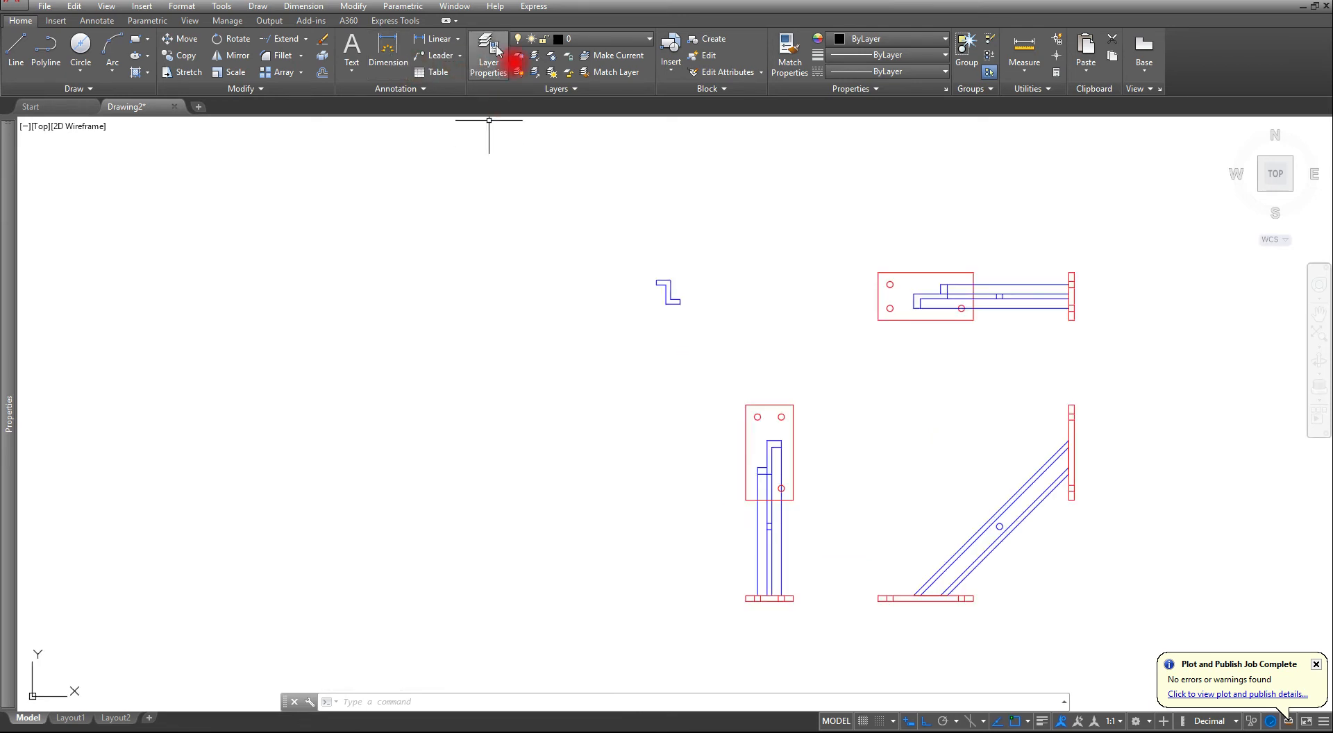
left_click(597, 39)
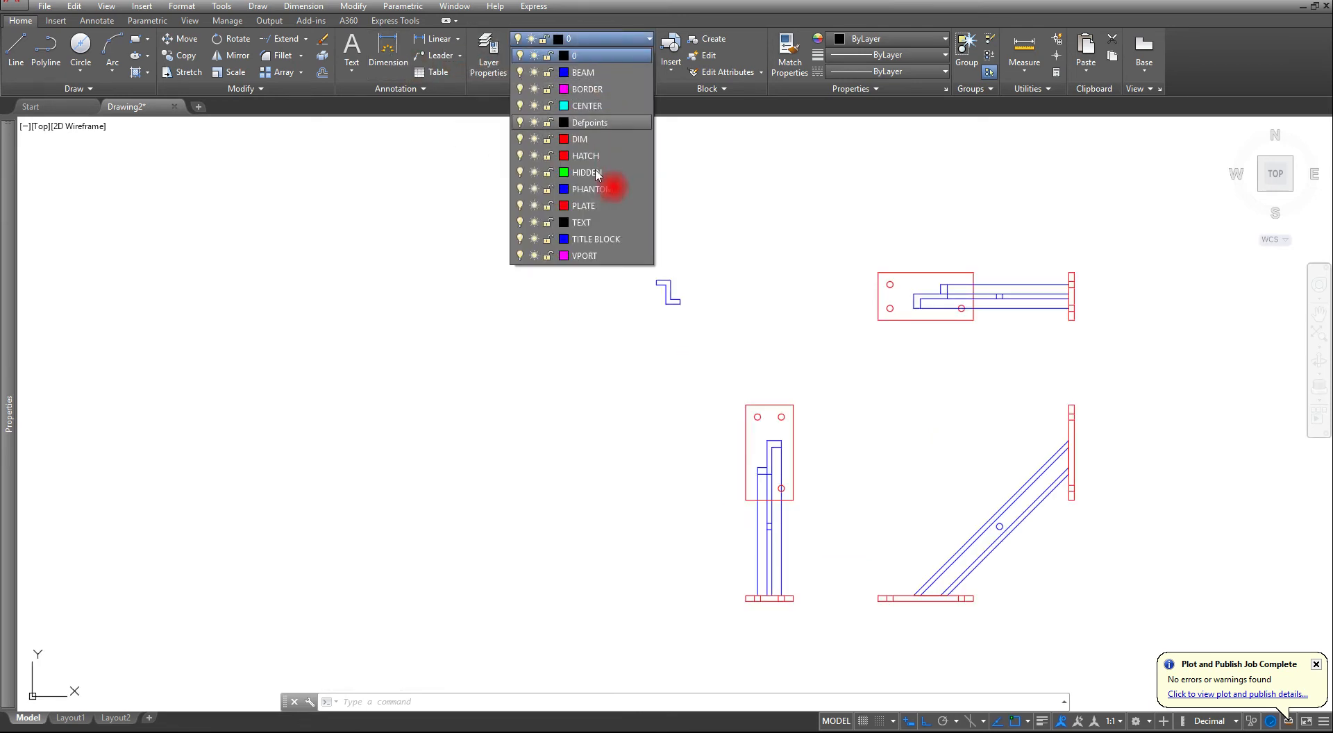
left_click(562, 354)
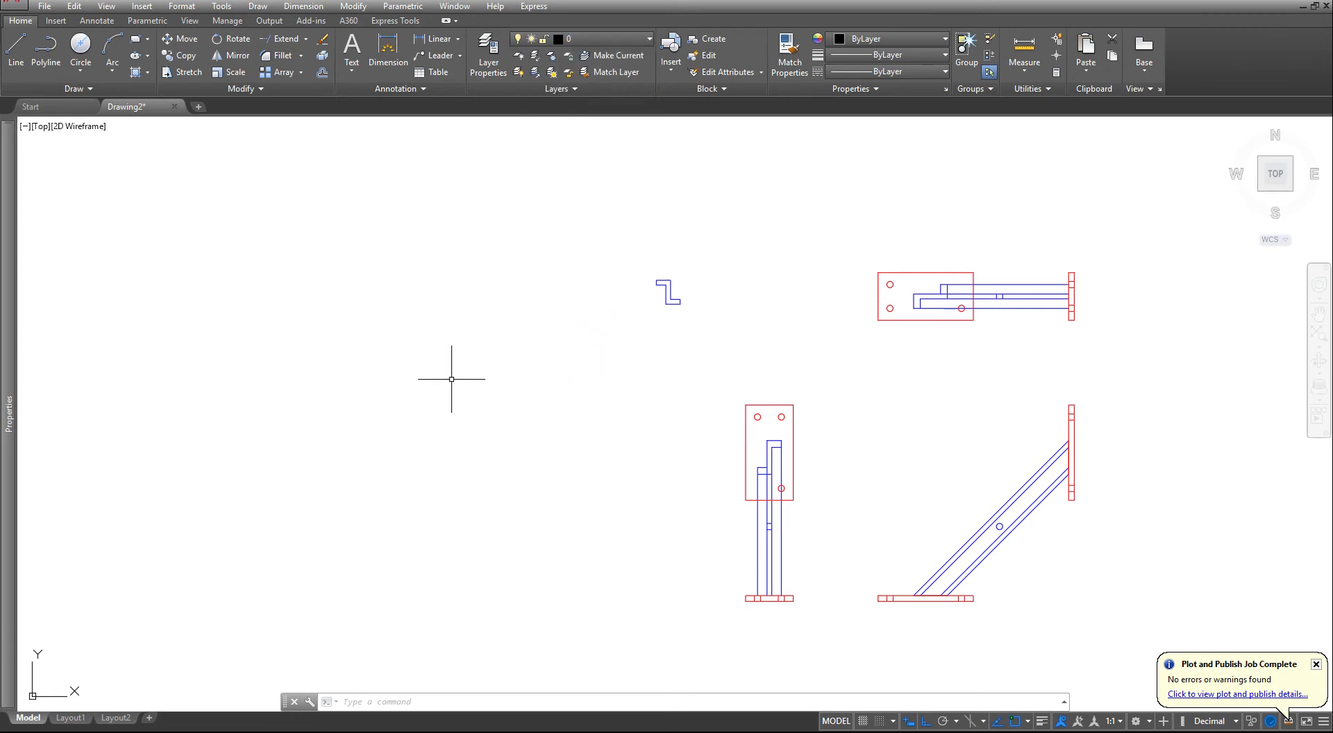
type("CE")
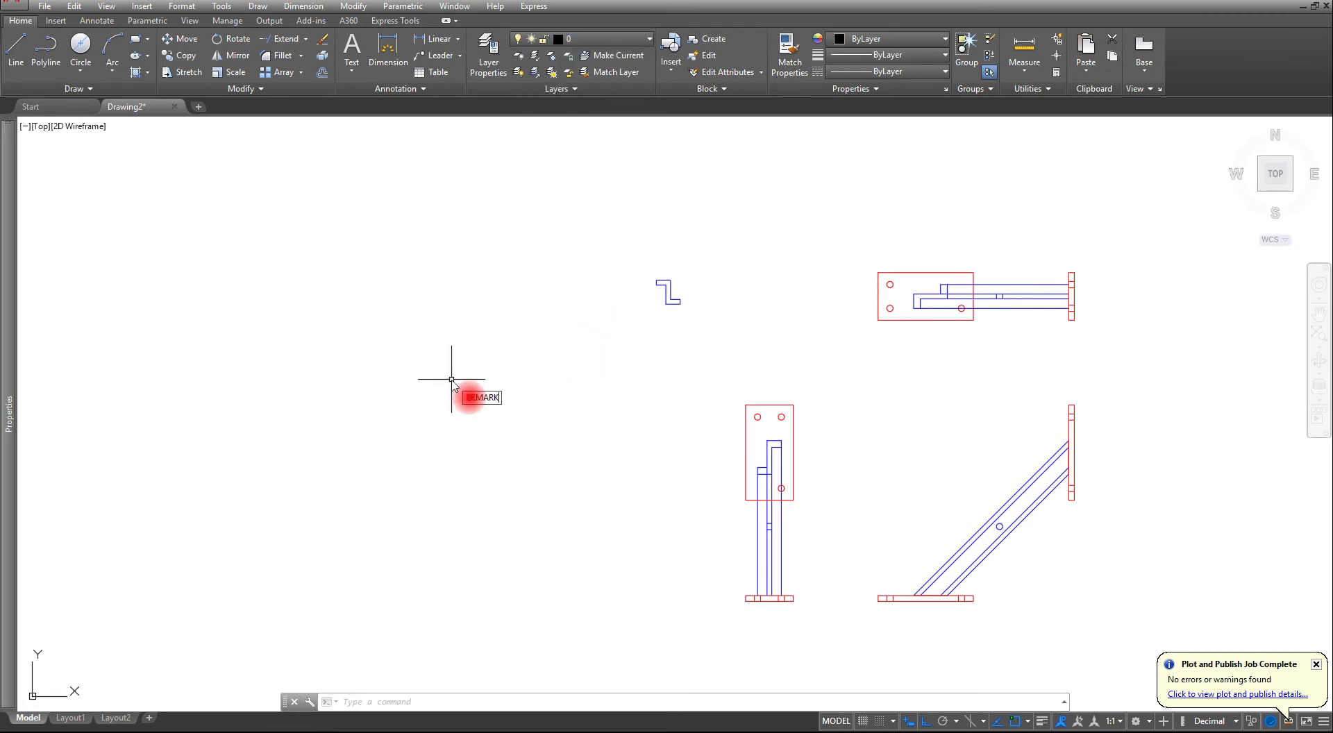
type("NTERLAYE")
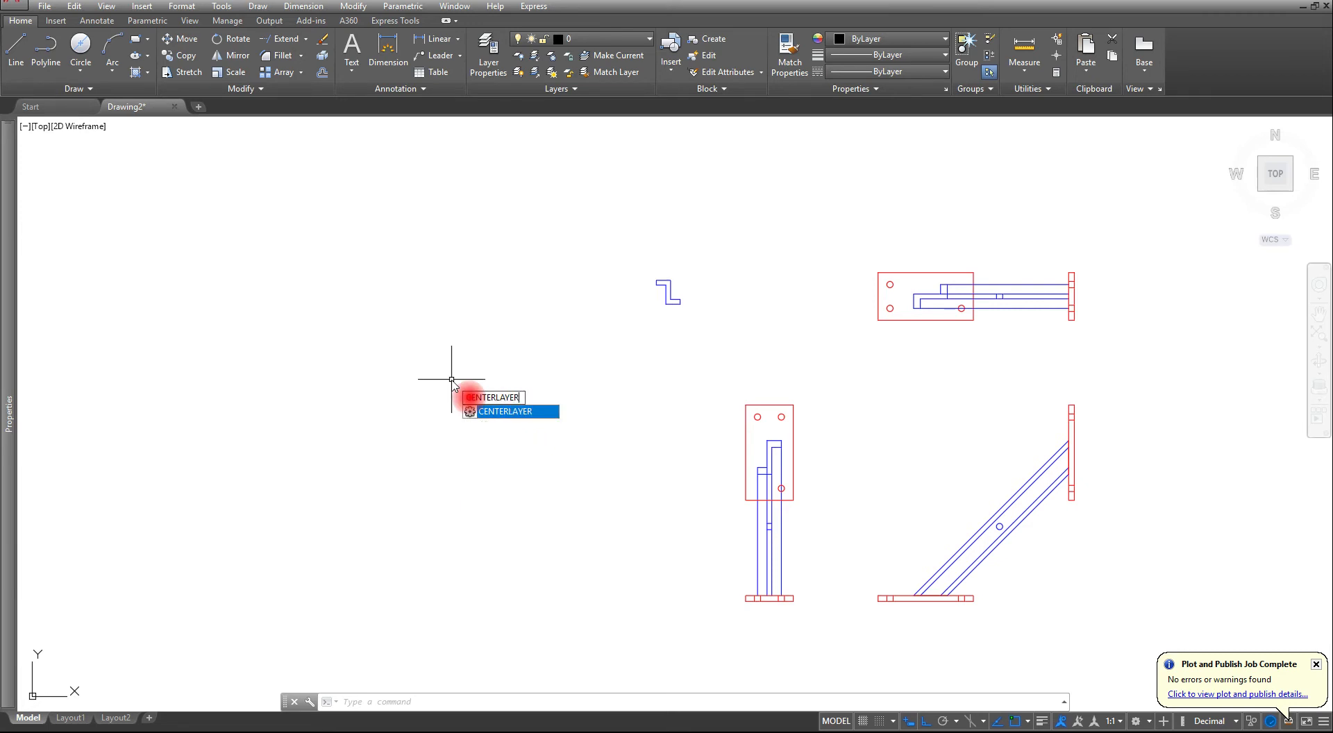
key("Return")
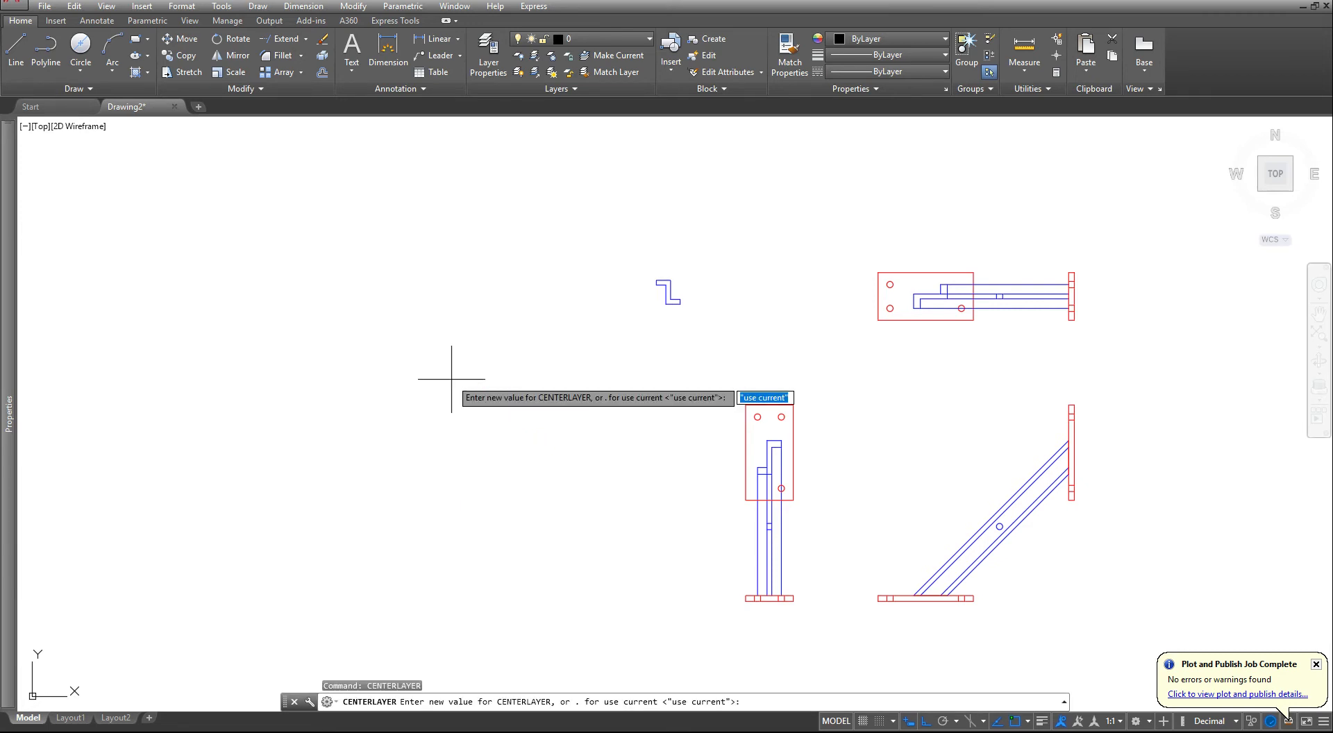
left_click(452, 381)
type("CENTER")
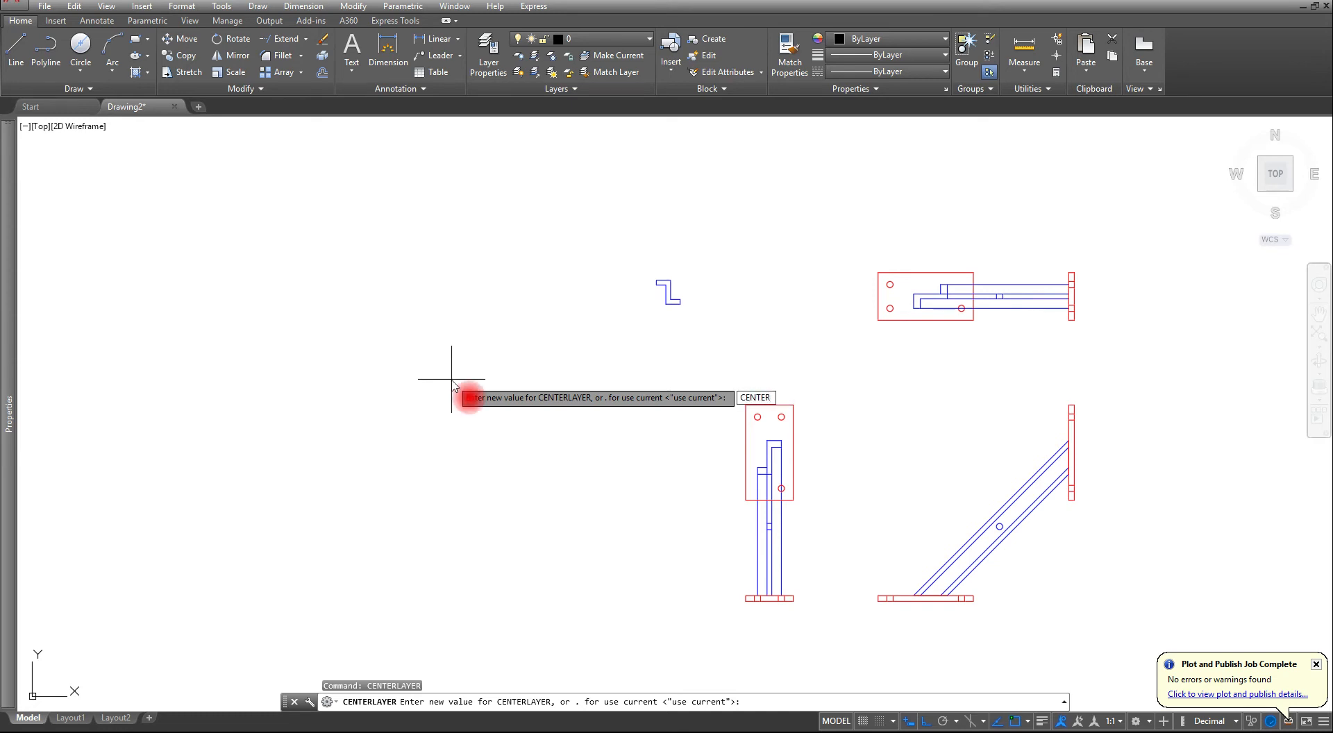
key("Return")
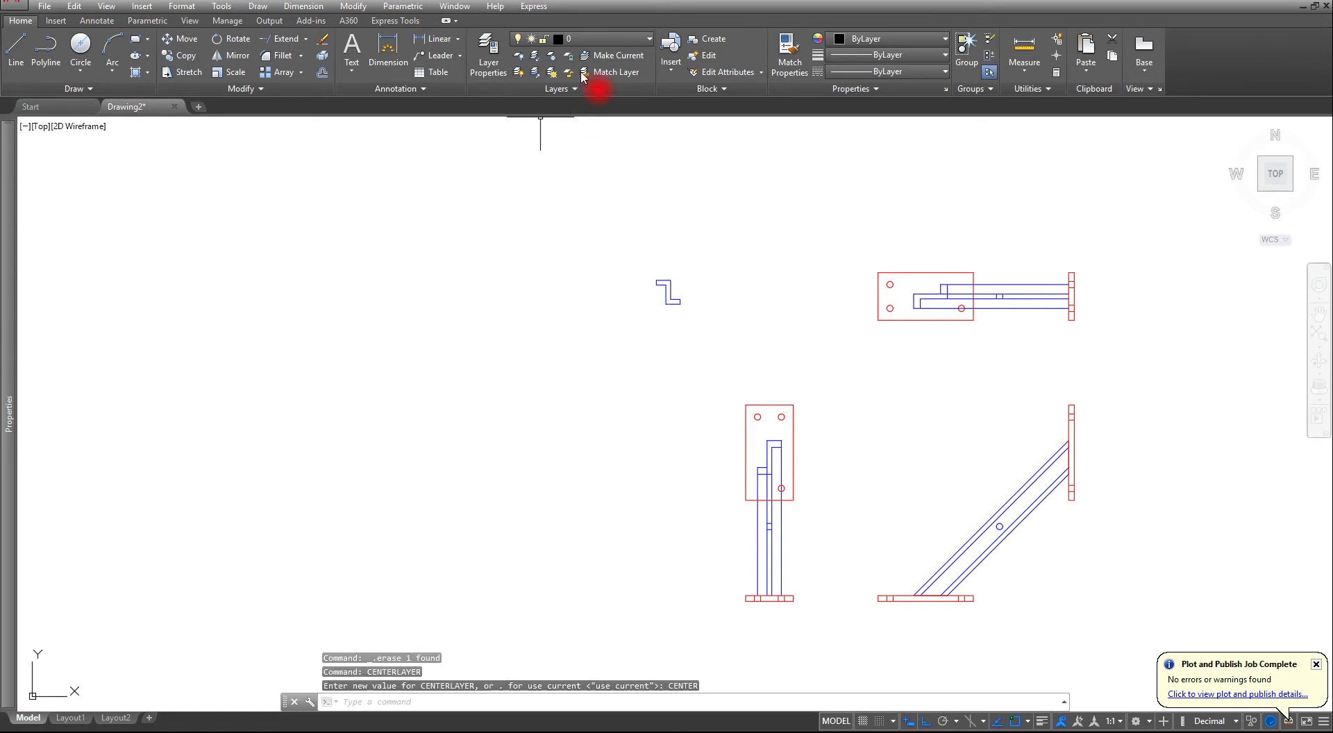
left_click(605, 39)
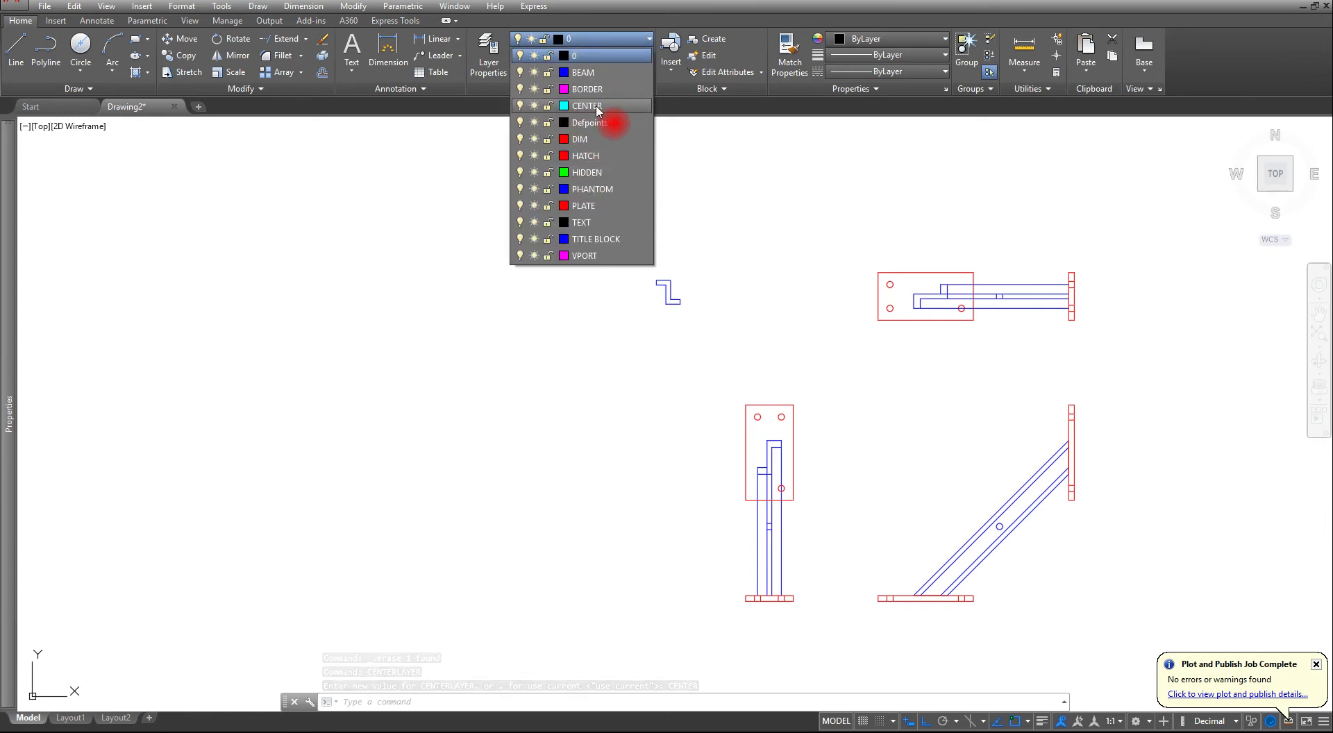
left_click(708, 393)
key("Escape")
key("Escape")
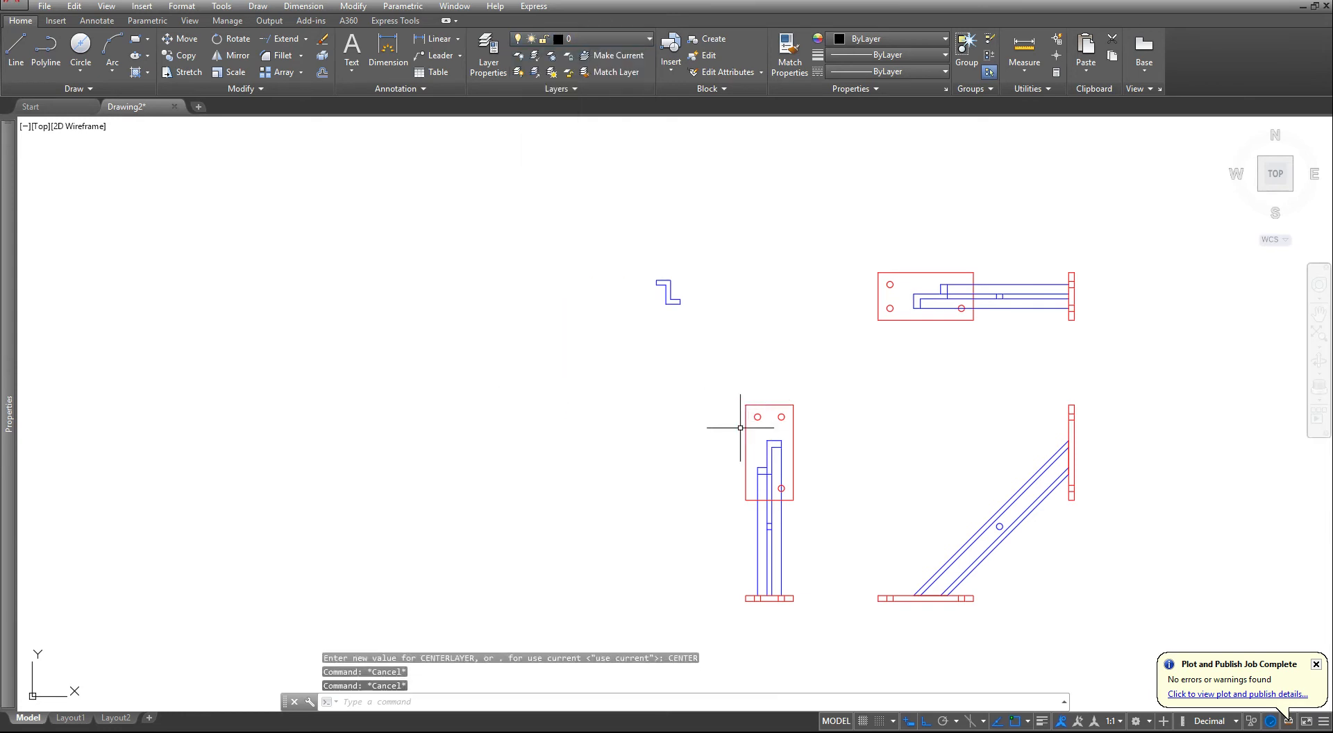
- Set the CENTEREXE centerline extension variable to 6
scroll(891, 607, "up", 5)
scroll(894, 609, "up", 4)
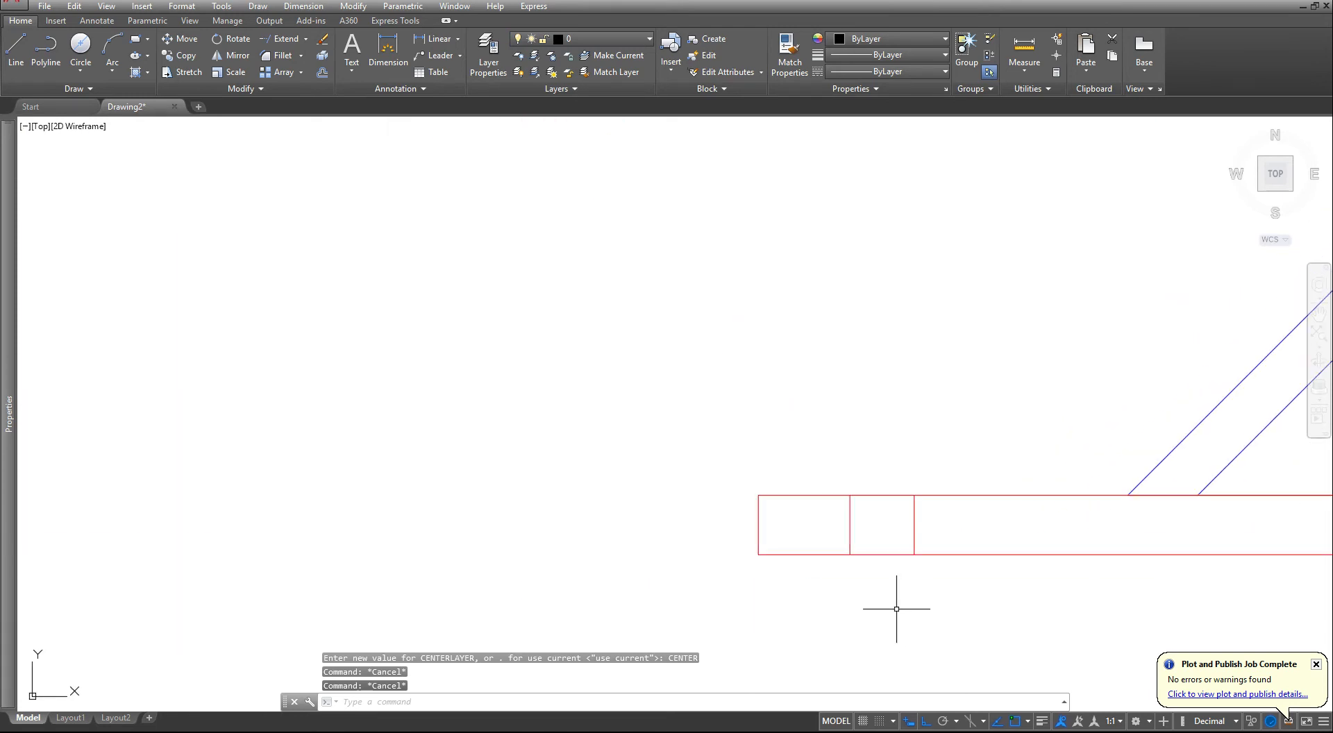
middle_click_drag(885, 587, 823, 527)
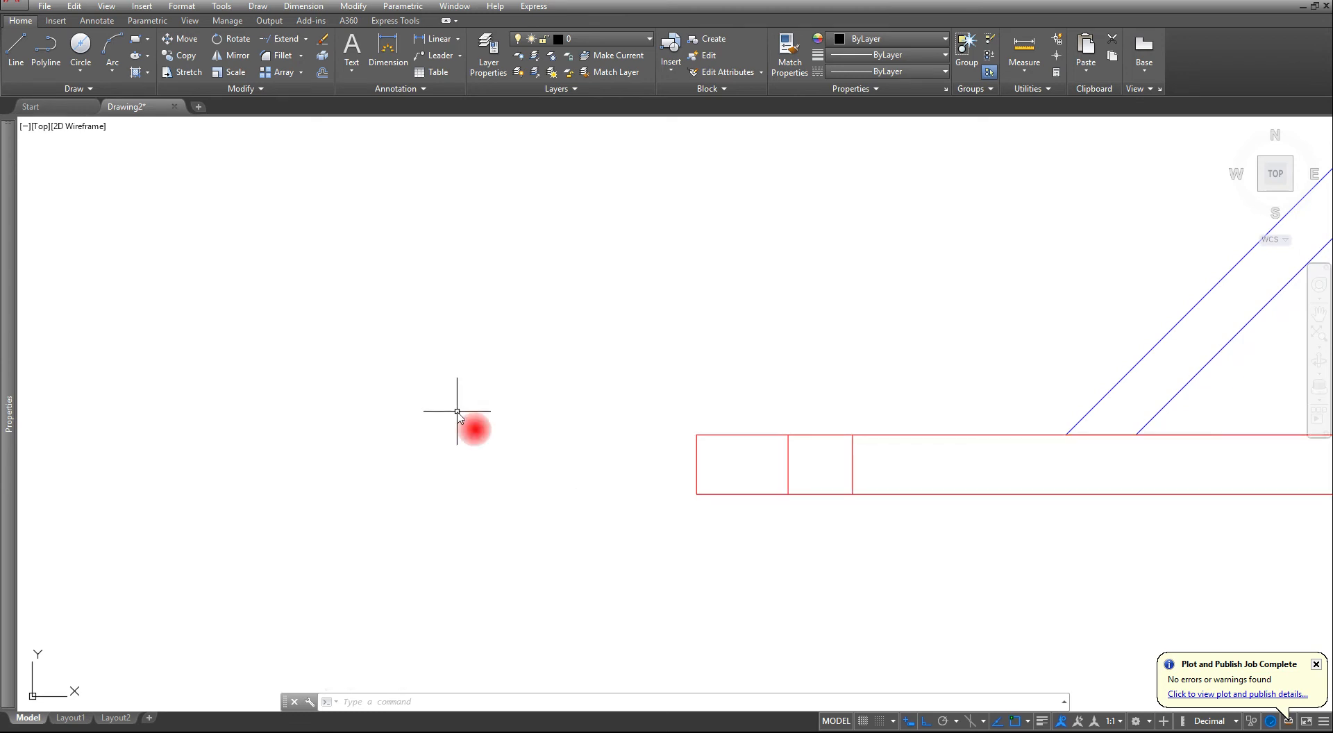
type("CENTERMARK")
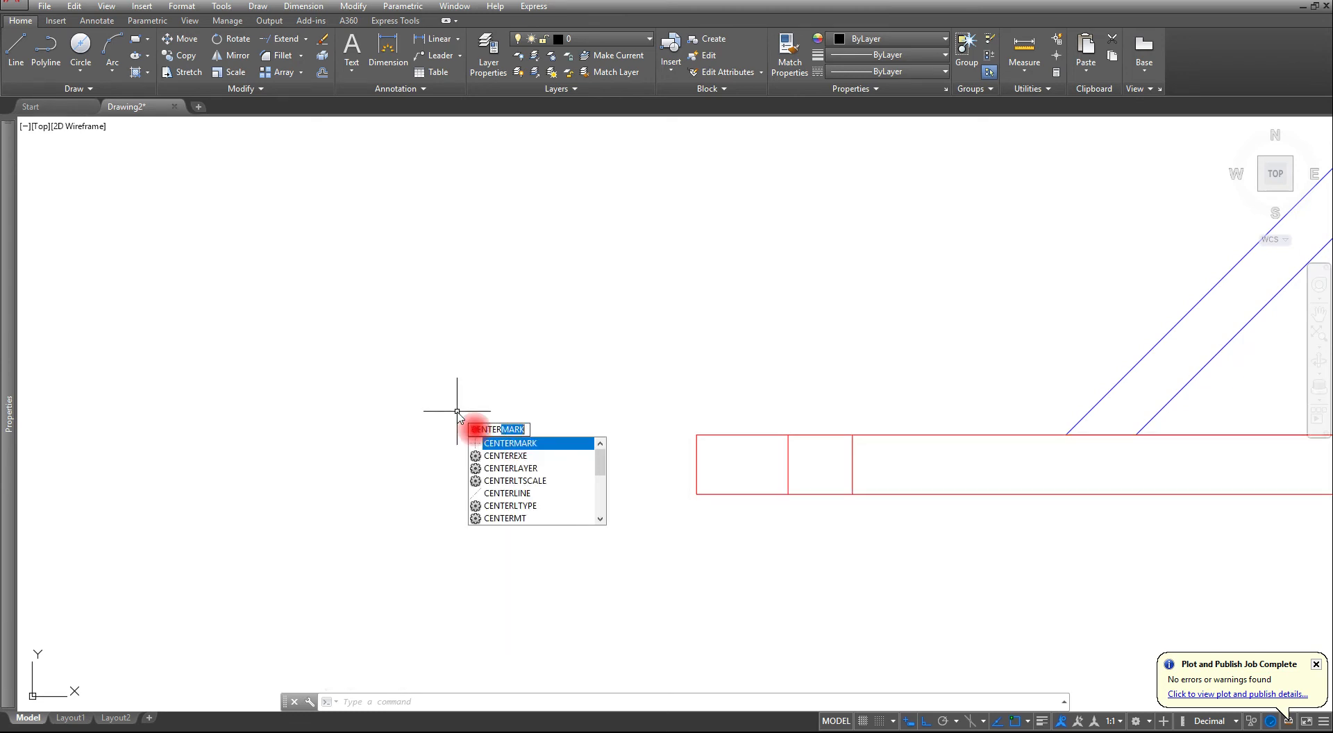
left_click(522, 455)
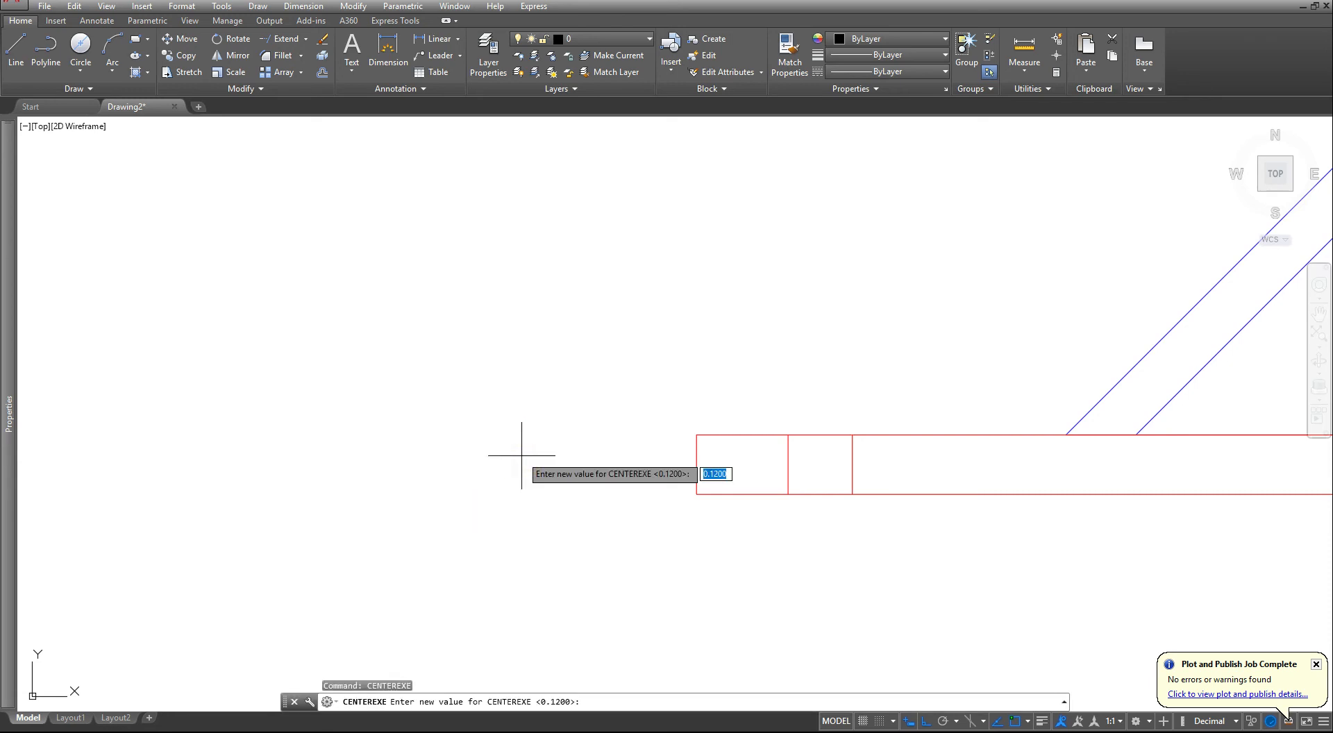
key("Return")
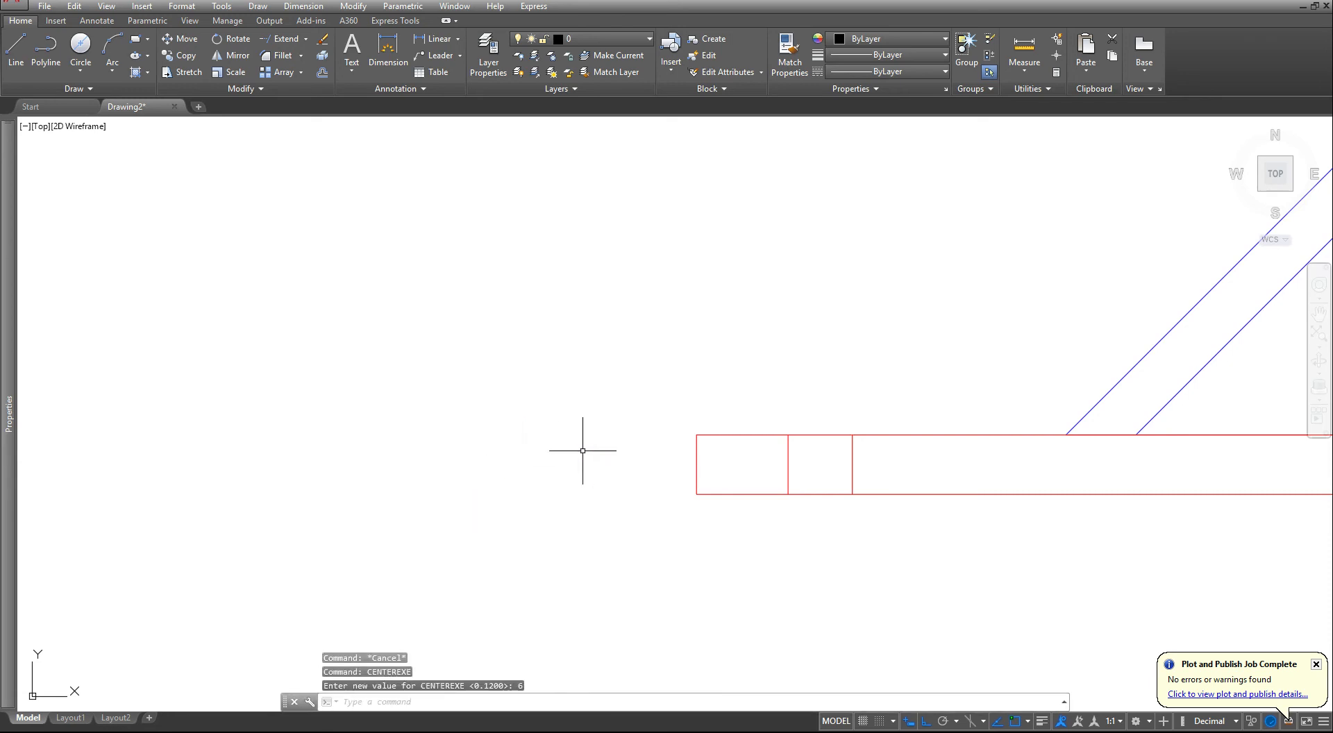
scroll(582, 450, "down", 3)
middle_click_drag(440, 436, 429, 485)
key("Escape")
key("Escape")
- Put the inner edge line of the diagonal beam's lower flange in the front view on the HIDDEN layer
scroll(716, 535, "up", 2)
middle_click_drag(706, 496, 651, 545)
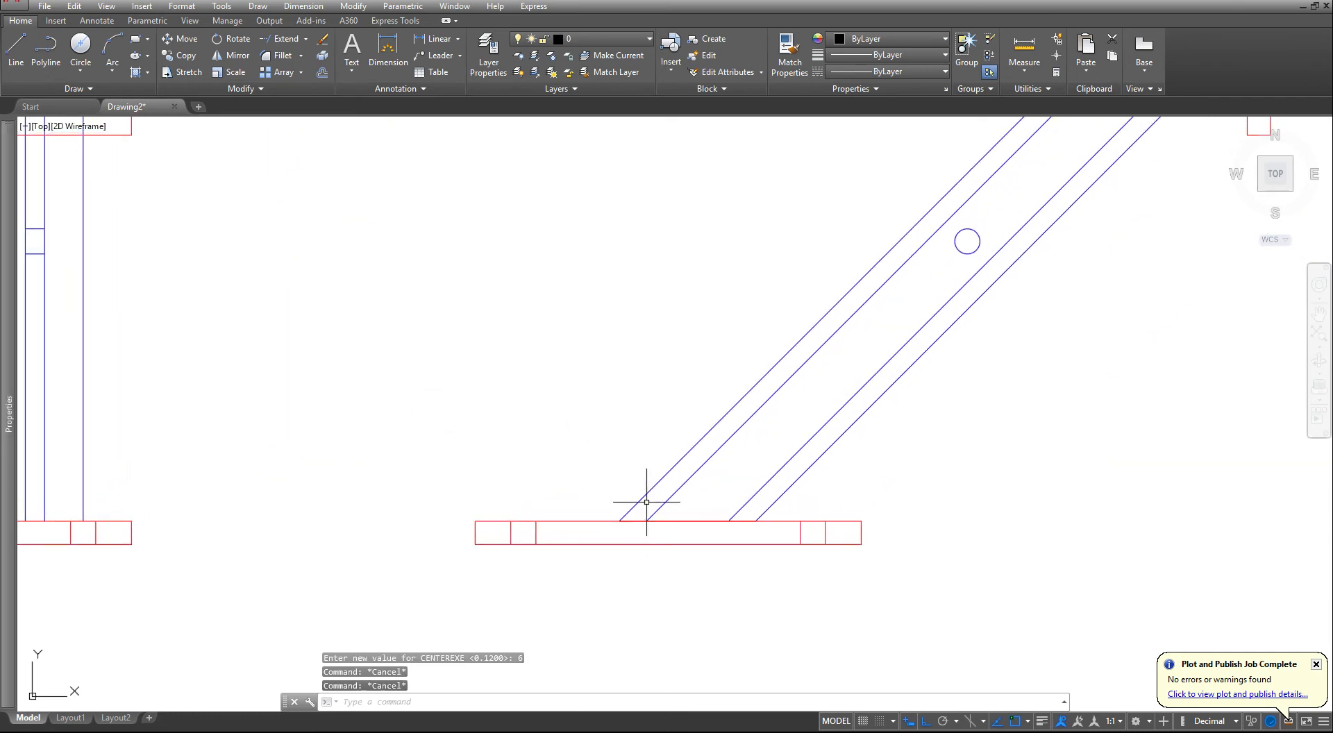
left_click(765, 485)
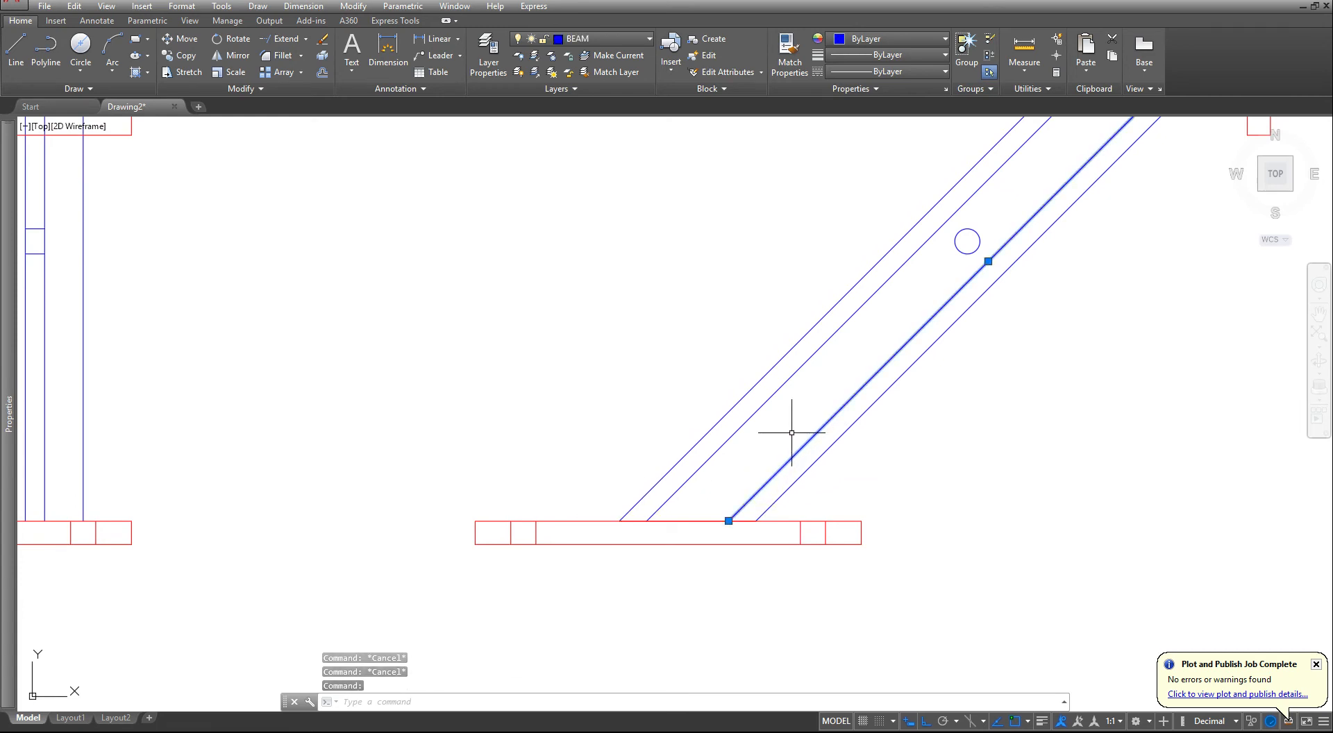
left_click(594, 38)
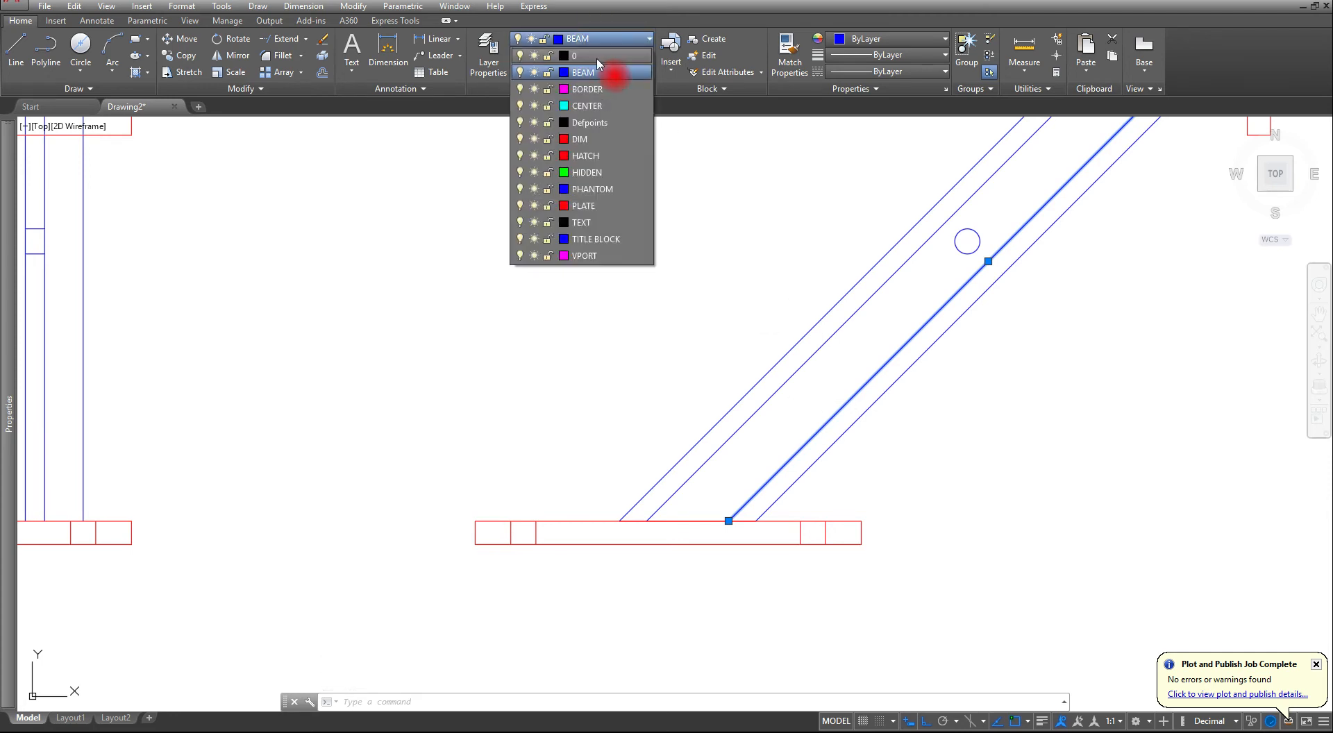
left_click(587, 172)
scroll(607, 279, "down", 2)
key("Escape")
key("Escape")
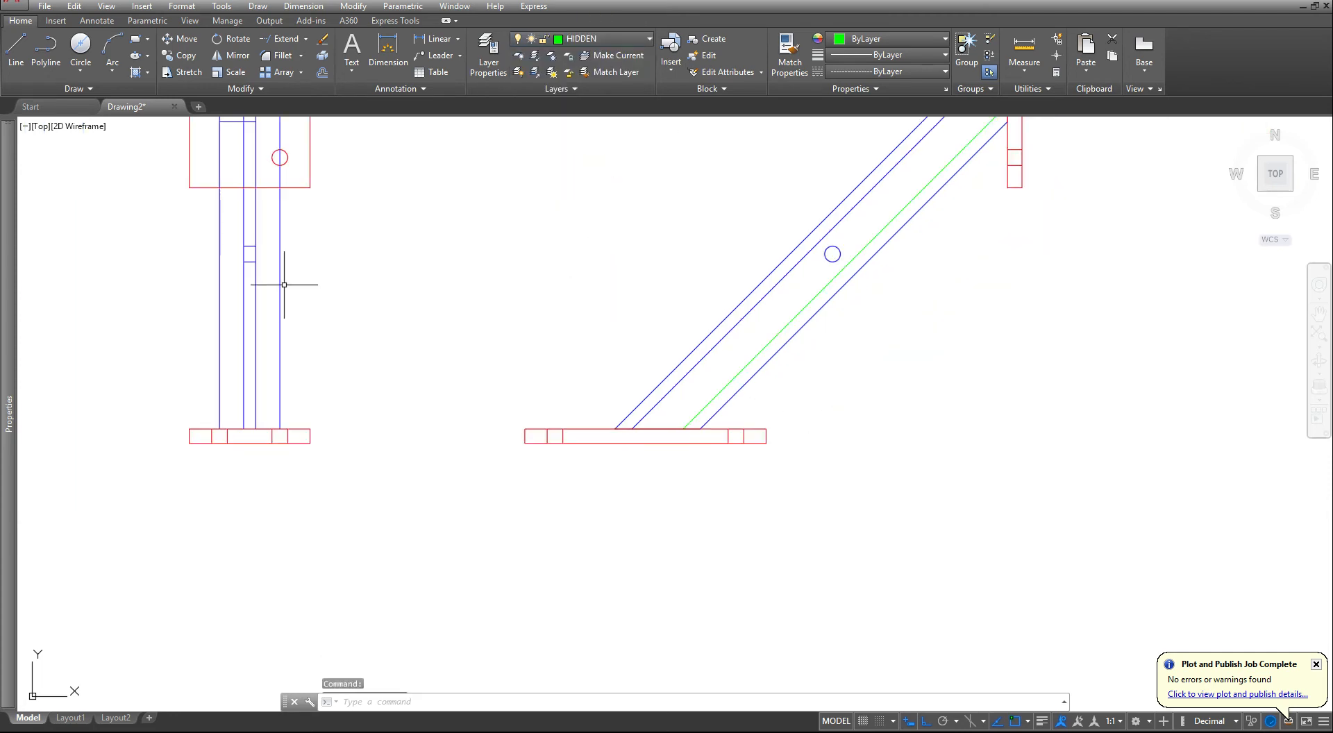
- Put the side view's long vertical beam line between the web and the right flange on the HIDDEN layer
scroll(188, 266, "up", 4)
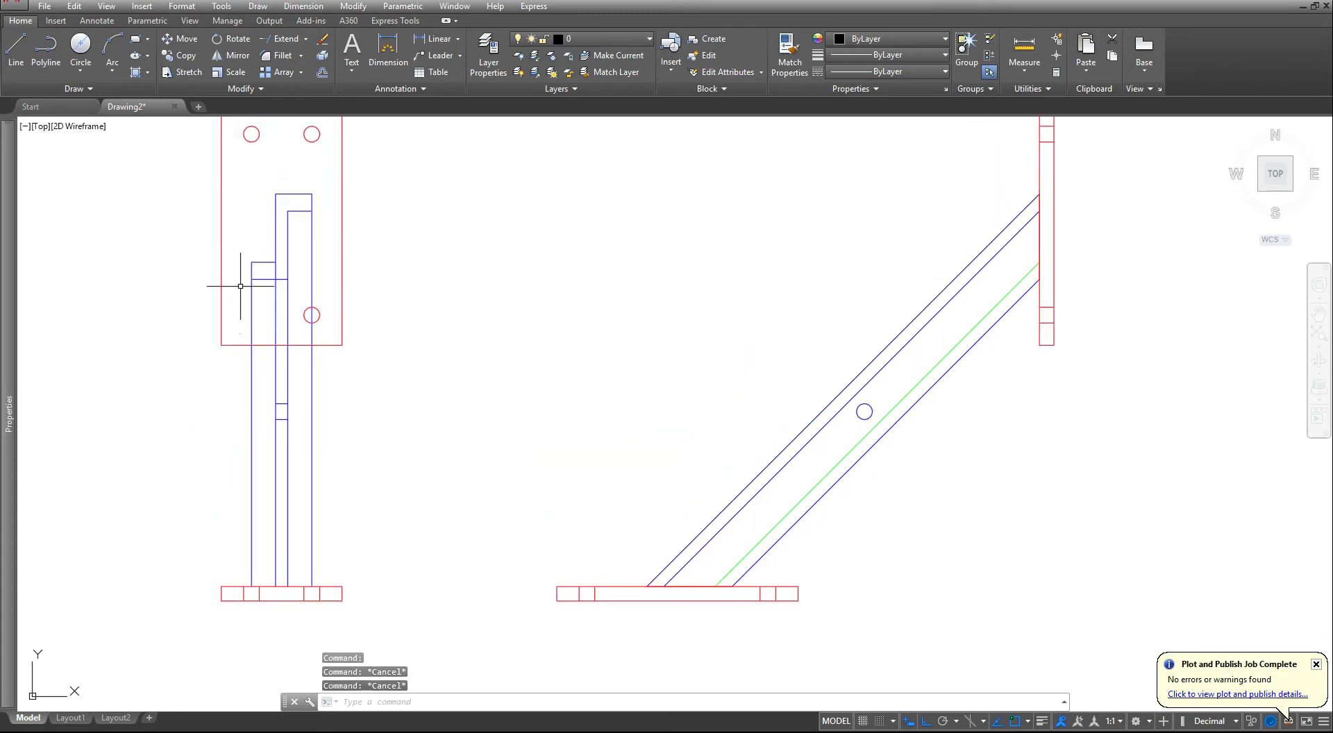
left_click(316, 324)
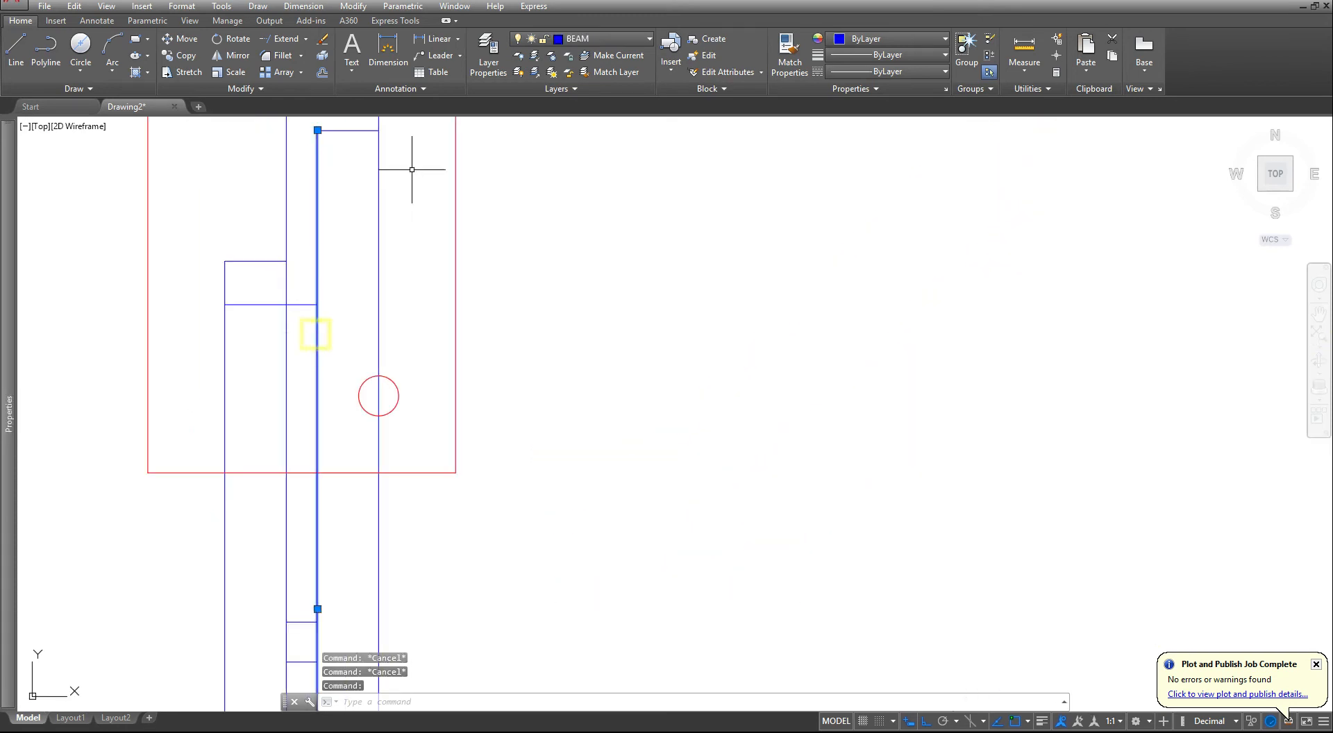
left_click(611, 39)
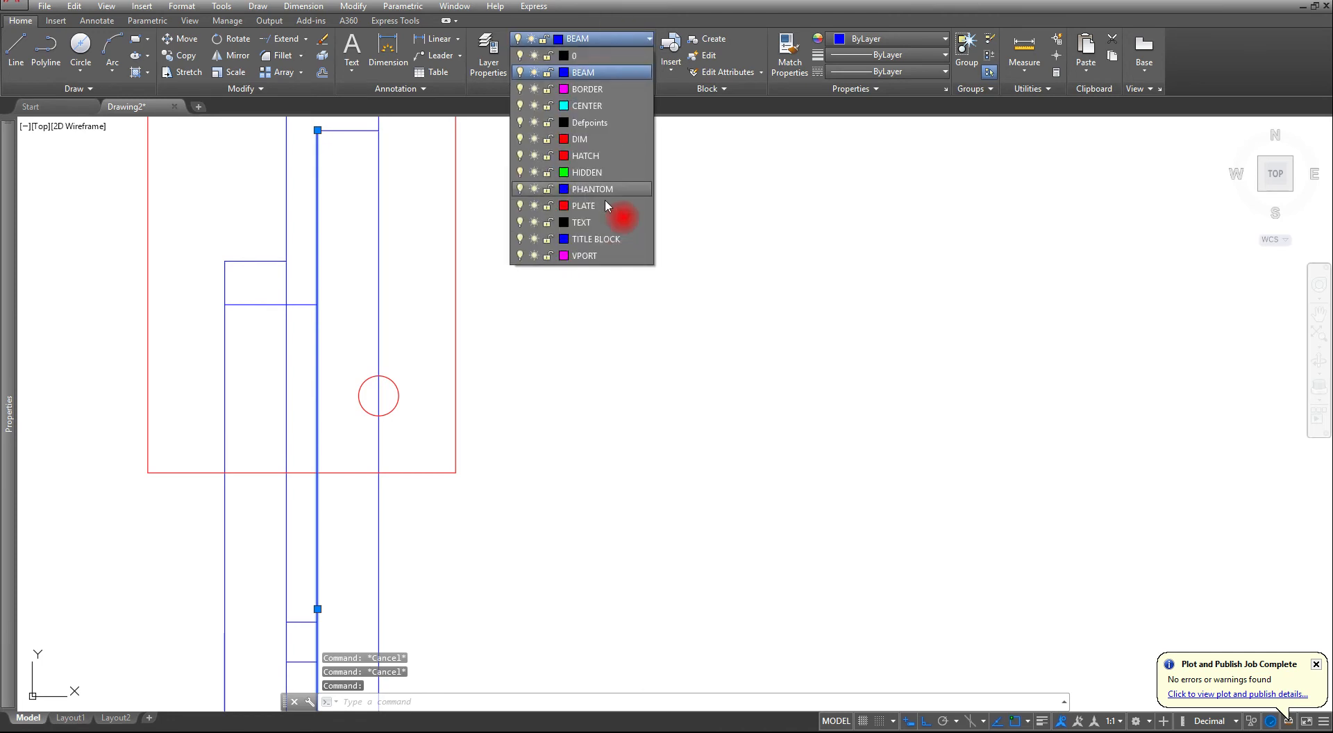
left_click(608, 191)
left_click(632, 266)
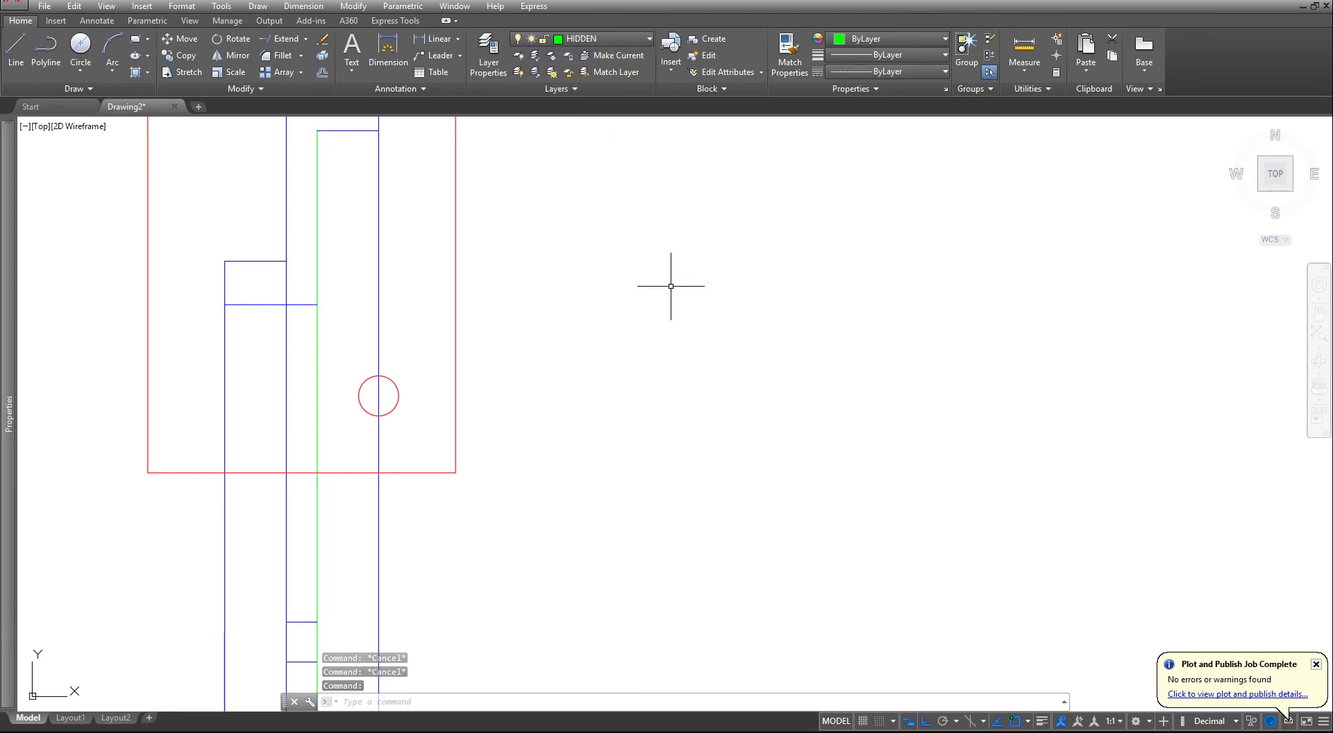
scroll(670, 286, "down", 2)
key("Escape")
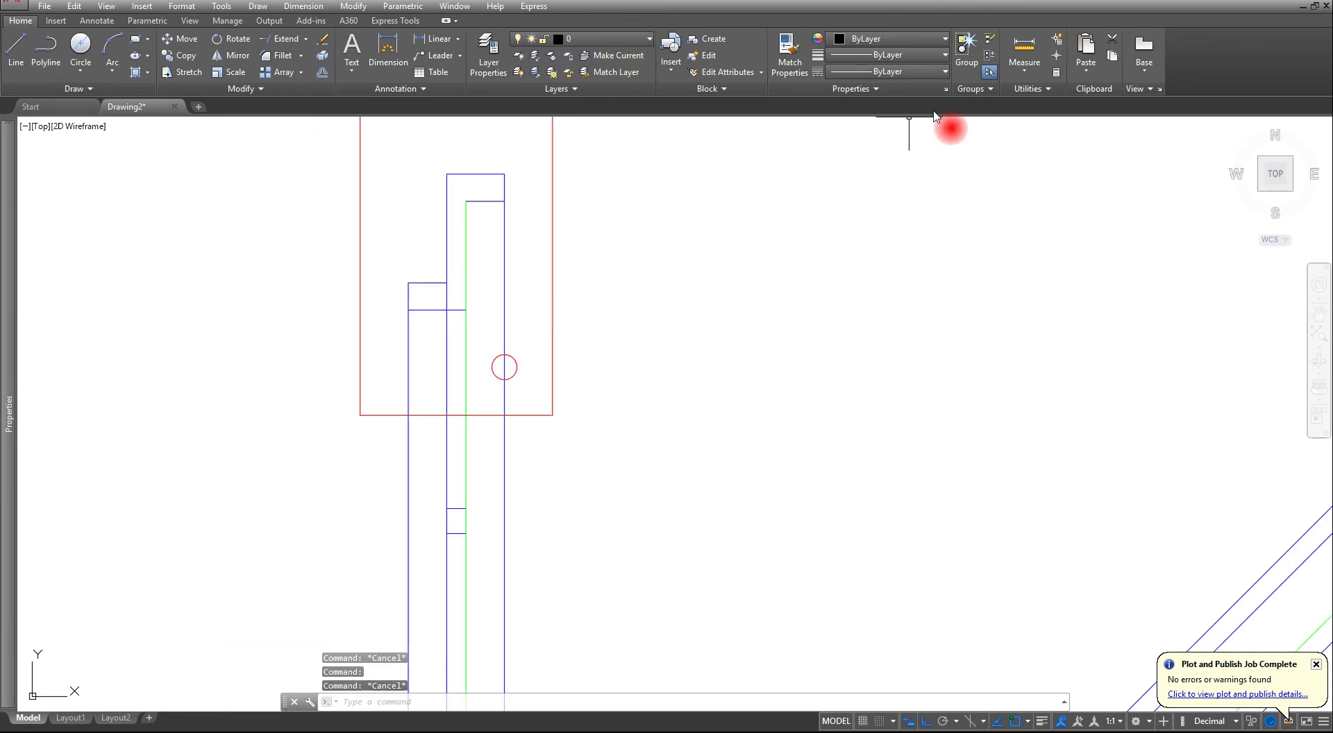
- Match the properties of the side view's hidden vertical line onto the two short horizontal flange lines below the beam's upper ends
left_click(791, 50)
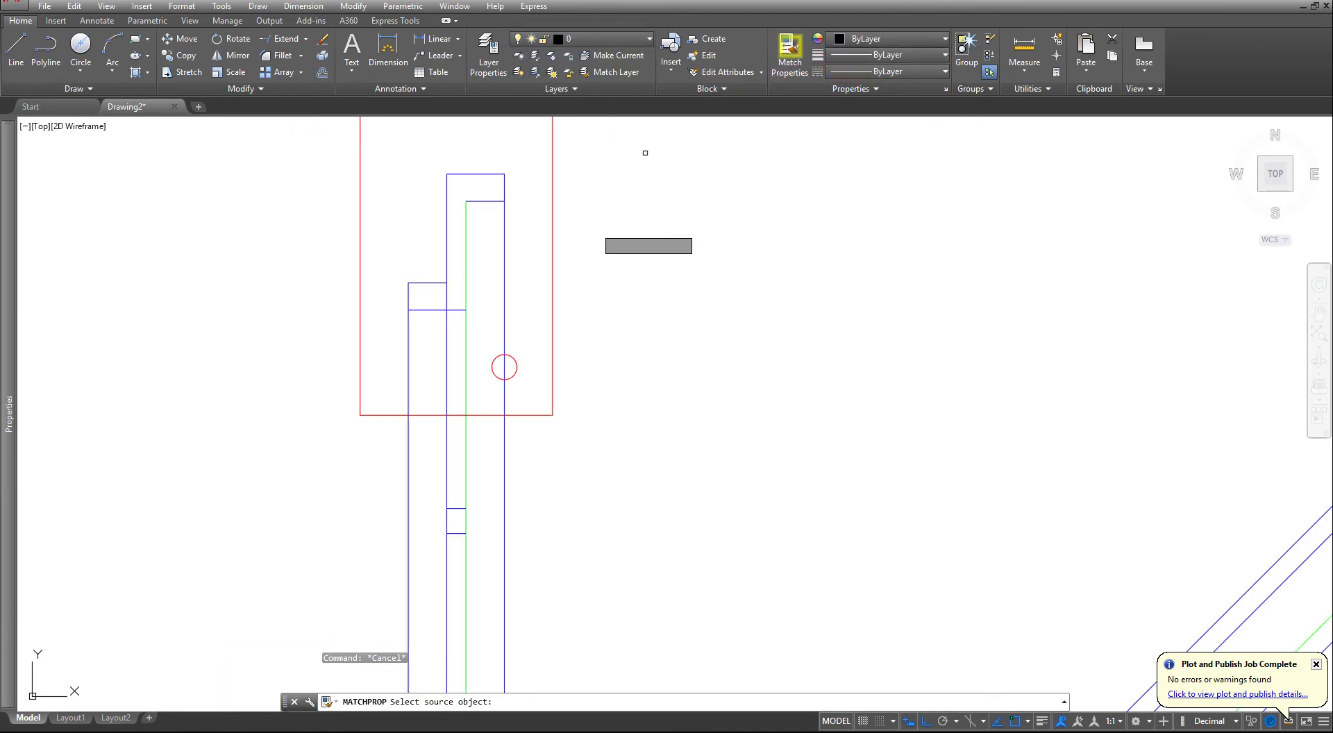
left_click(463, 326)
scroll(438, 292, "up", 4)
left_click(319, 371)
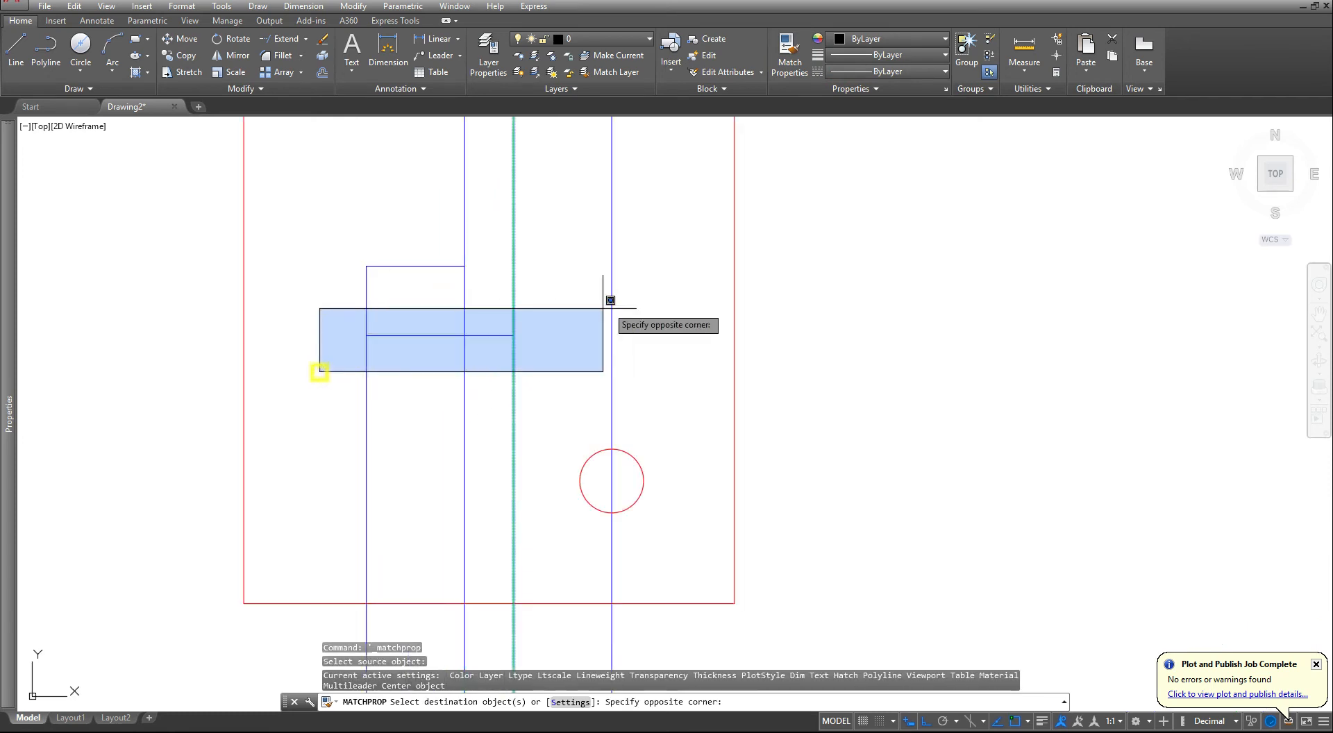
left_click(633, 292)
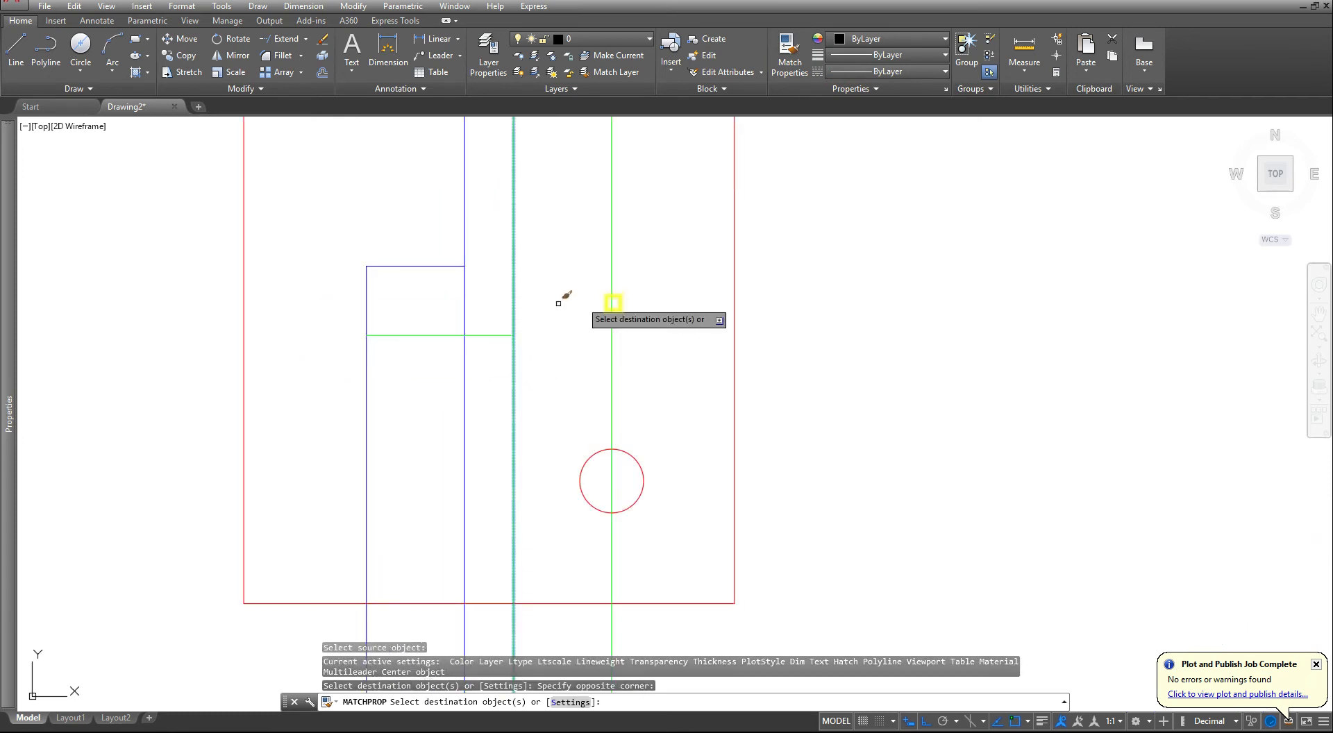
left_click(453, 335)
middle_click_drag(508, 265, 451, 521)
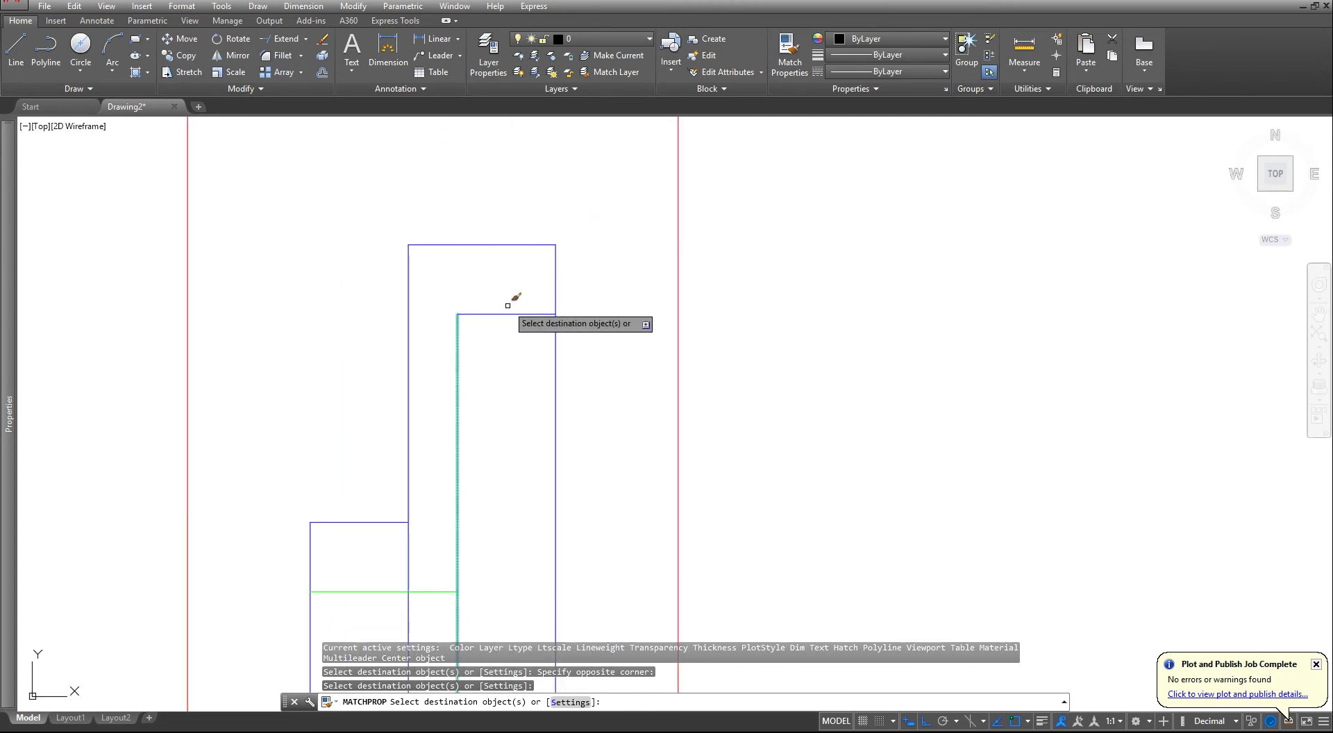
left_click(508, 311)
scroll(507, 295, "down", 3)
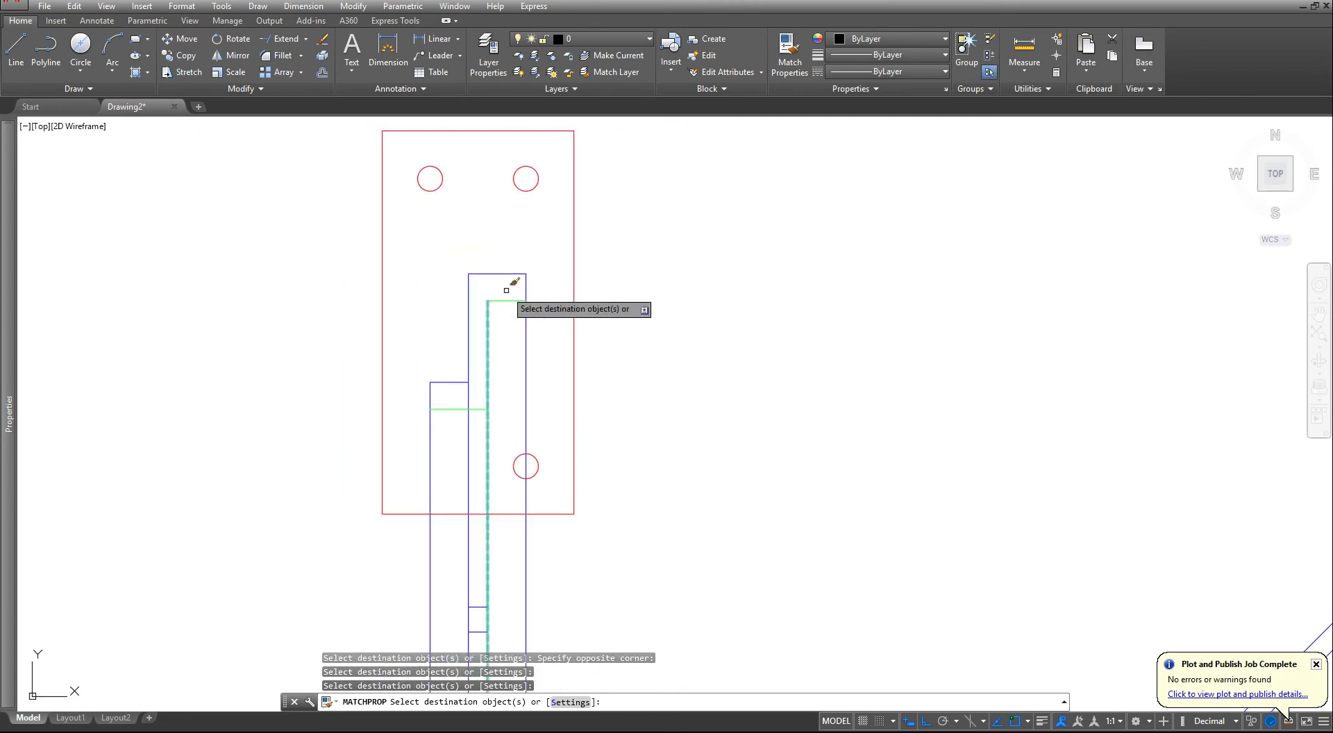
- Apply the matched hidden properties to the top view's long inner web line and the two short inner flange lines
scroll(679, 285, "down", 2)
middle_click_drag(681, 252, 493, 533)
scroll(564, 432, "down", 2)
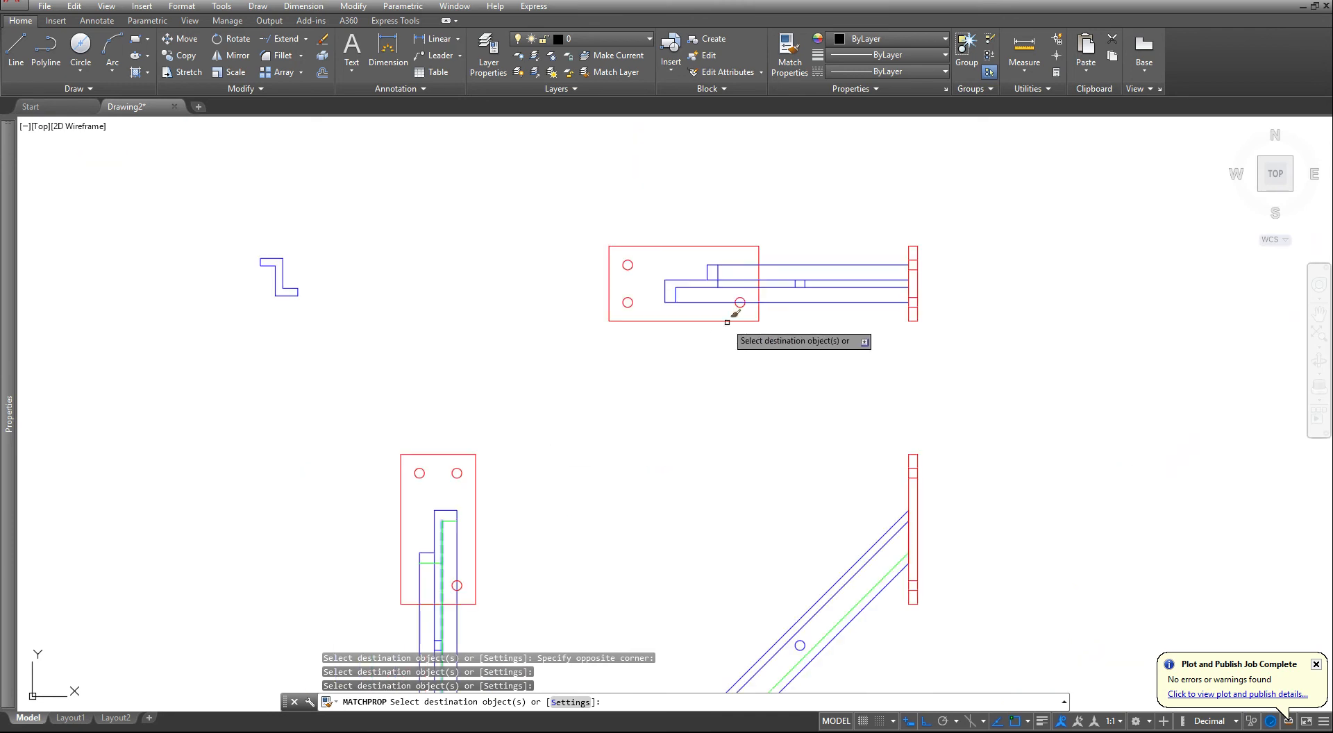
middle_click_drag(727, 322, 565, 520)
scroll(574, 444, "up", 4)
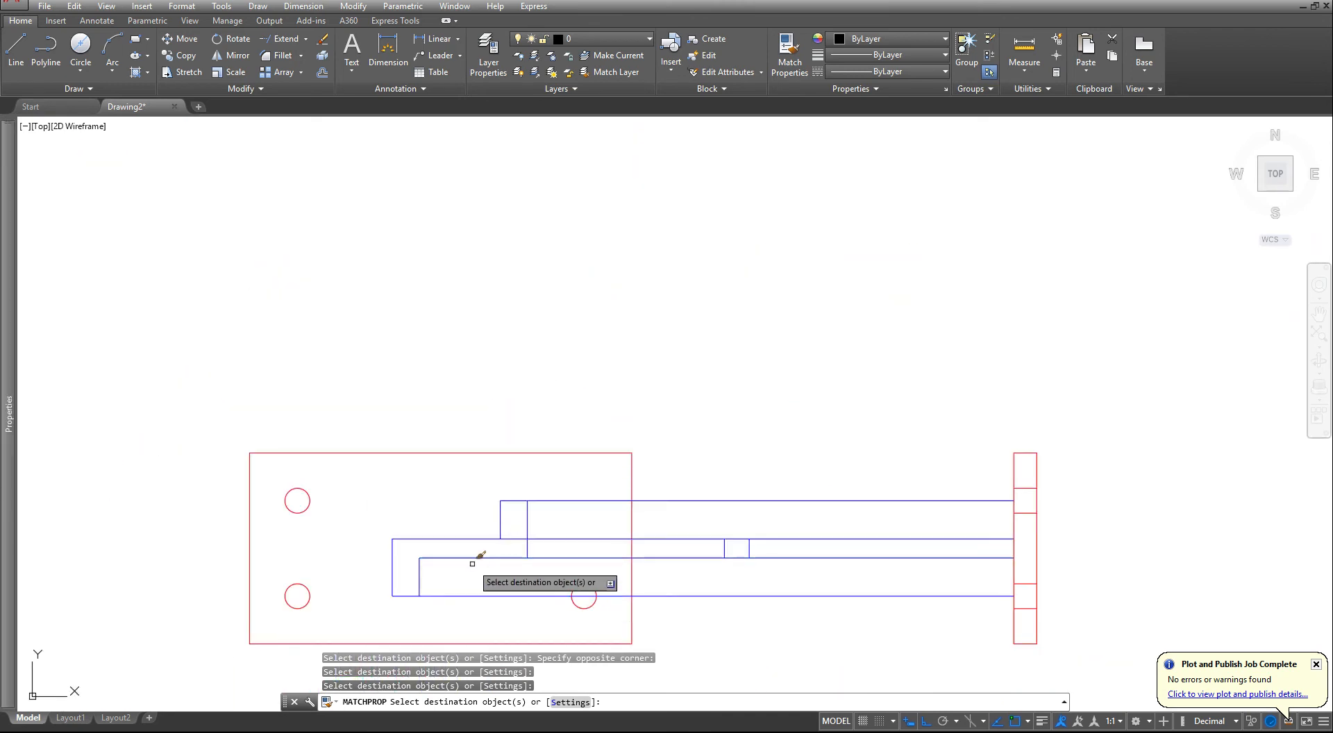
left_click(455, 557)
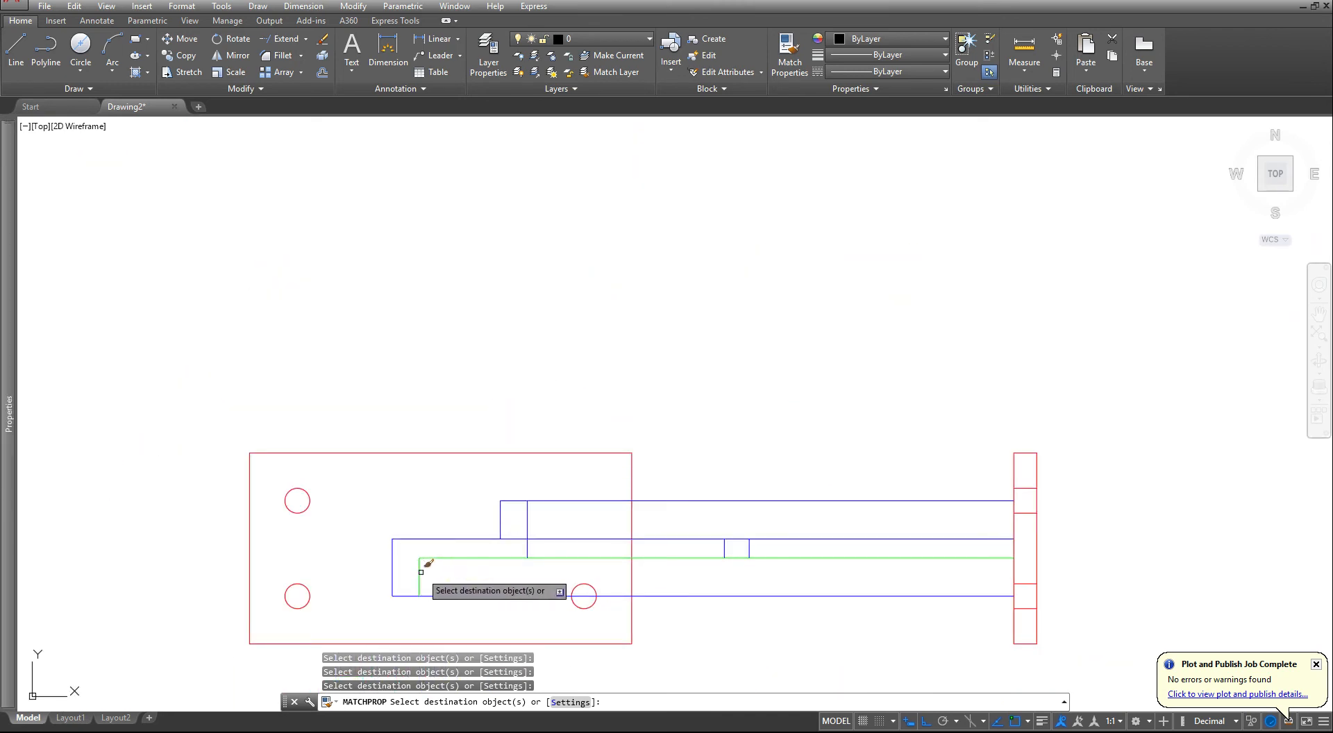
left_click(420, 572)
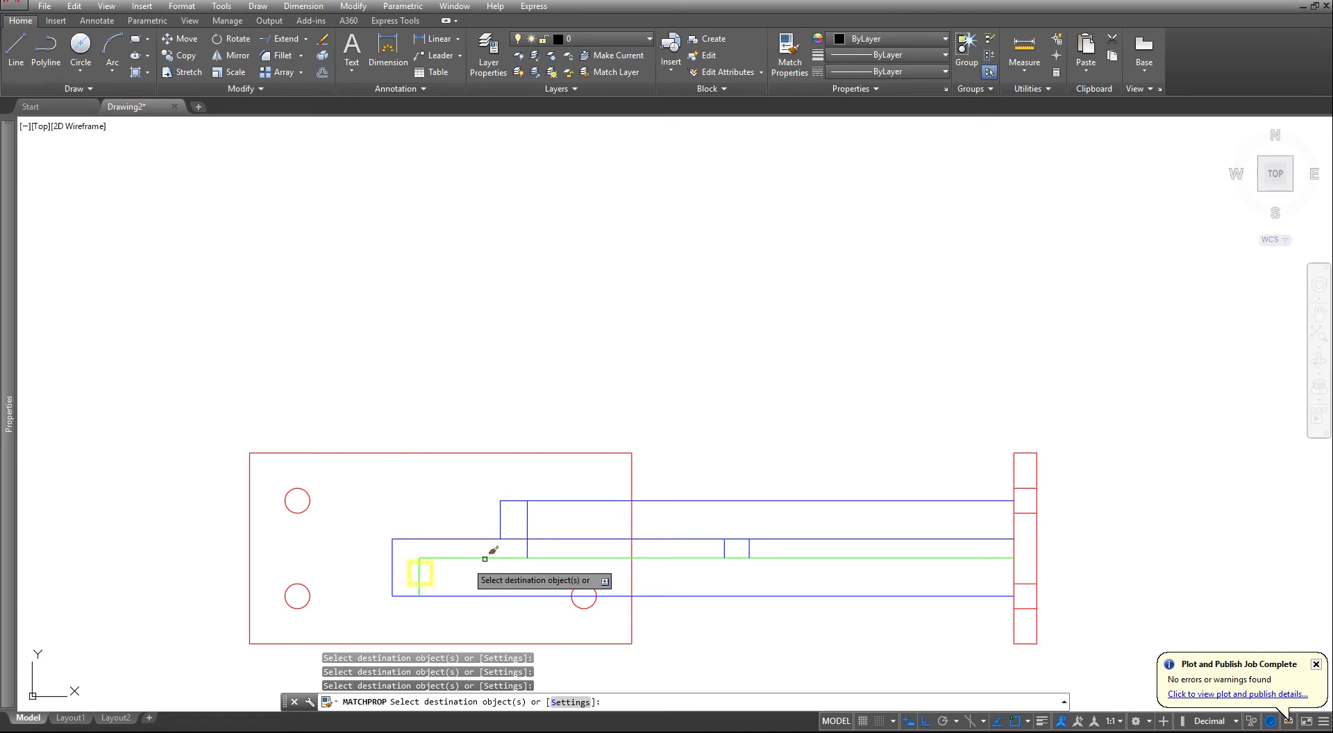
left_click(528, 526)
- Apply the matched hidden properties to the two edge lines of the beam's web hole in the top view
scroll(512, 499, "down", 4)
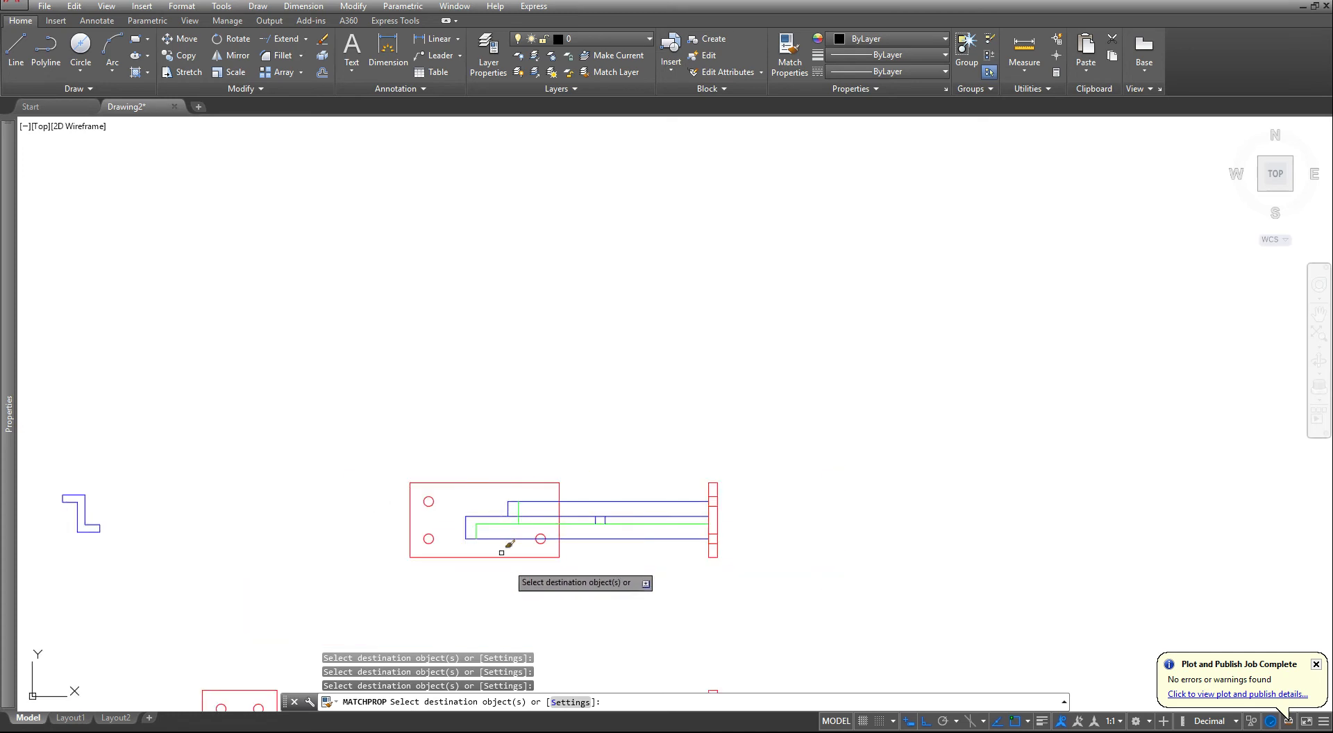
scroll(610, 521, "up", 4)
left_click(499, 539)
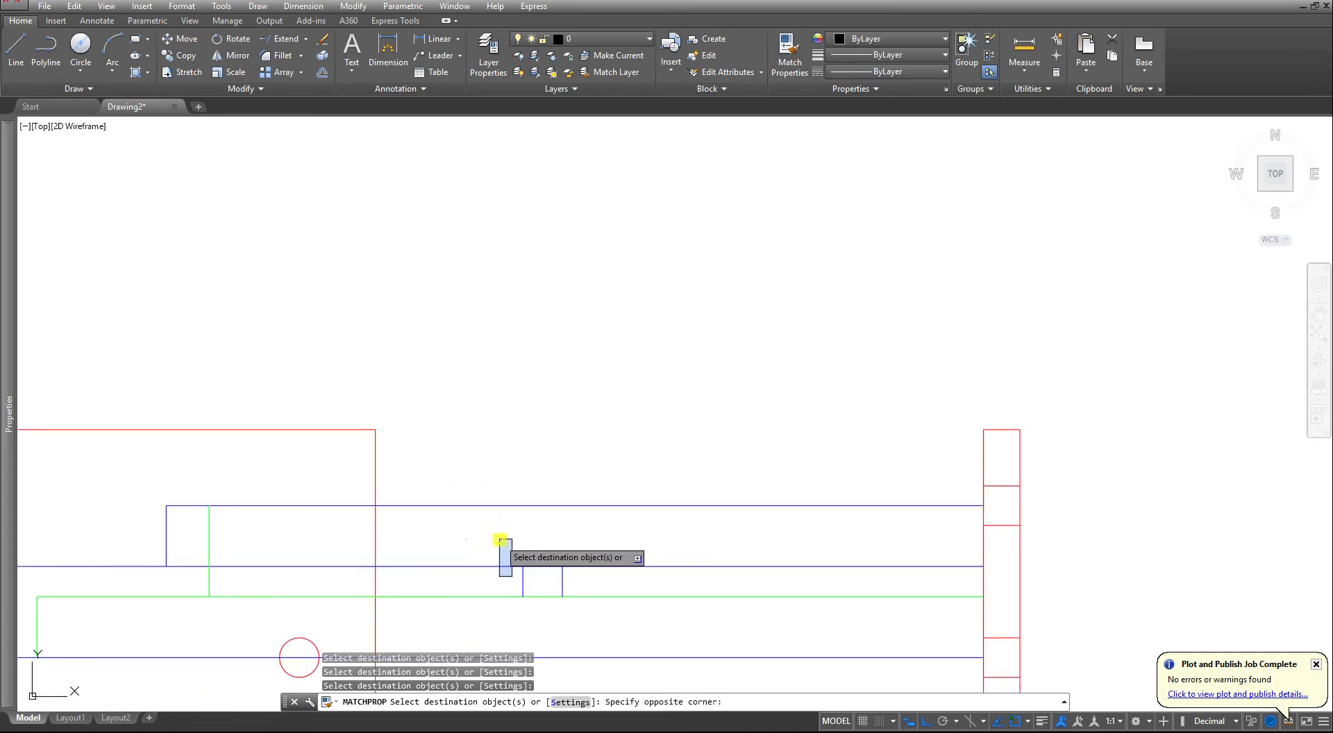
left_click(670, 615)
scroll(544, 596, "down", 5)
- Apply the matched hidden properties to the two edge lines of the beam's web hole in the side view
scroll(541, 461, "up", 3)
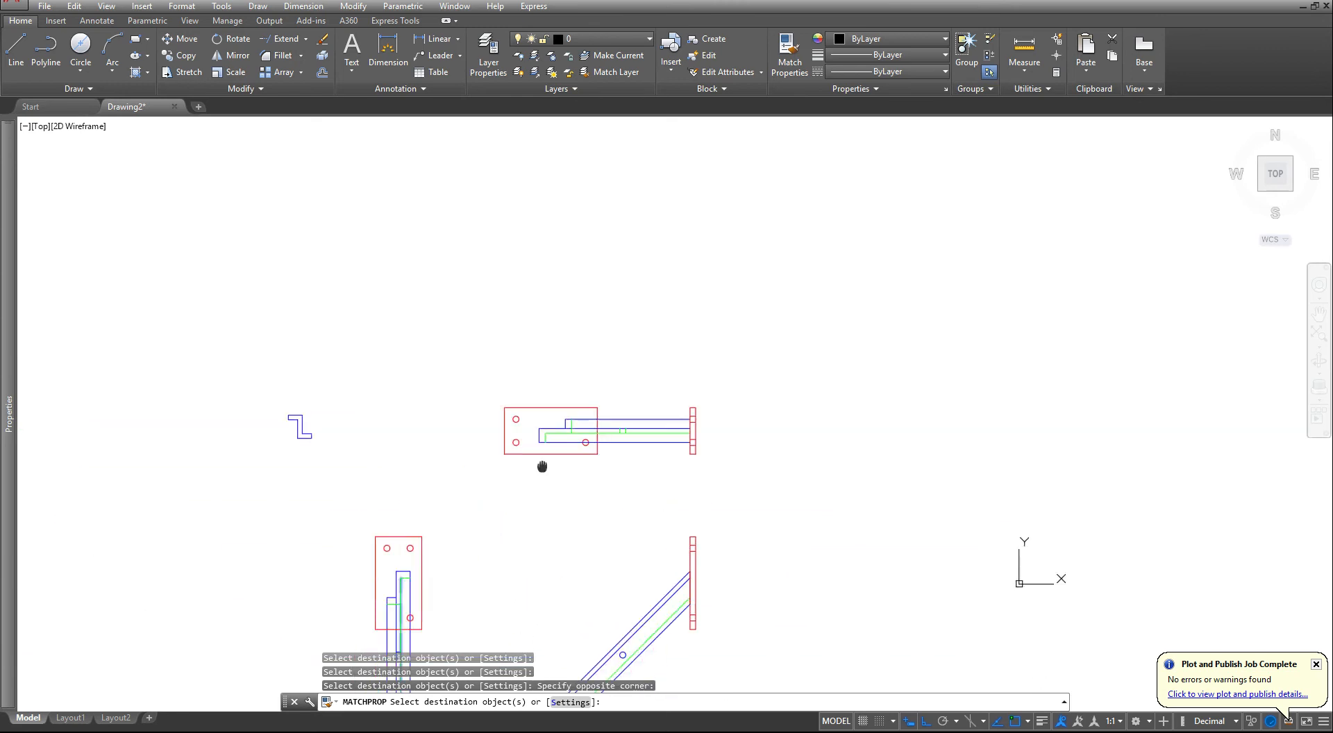
scroll(506, 520, "up", 4)
left_click(458, 562)
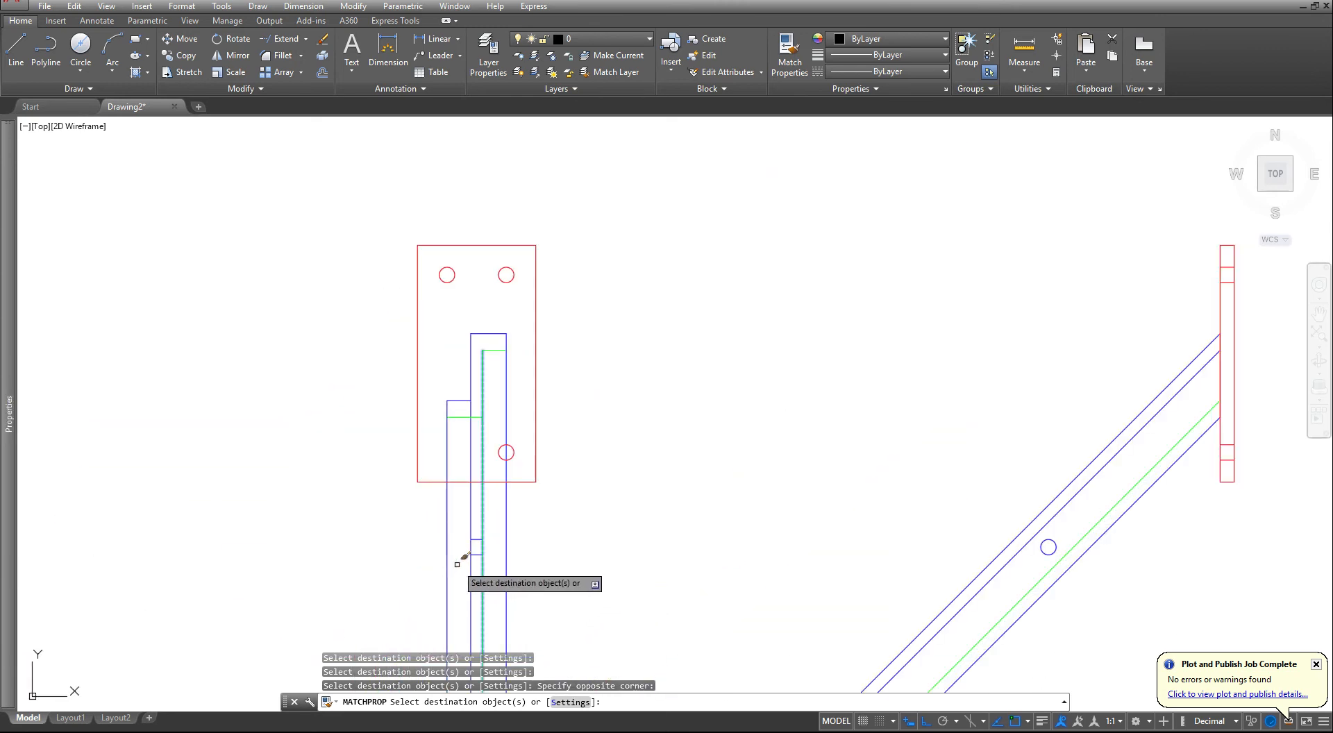
left_click(545, 522)
scroll(549, 430, "down", 5)
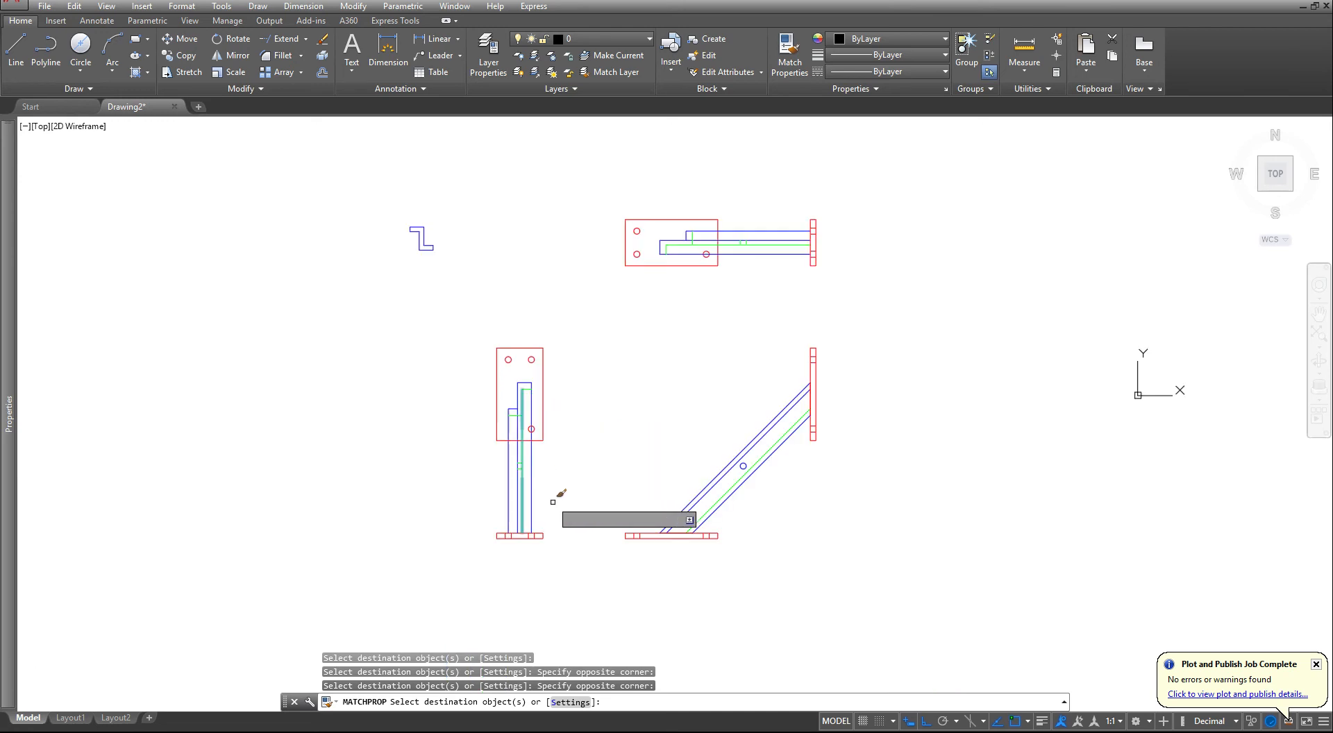
- Apply the matched hidden properties to both pairs of hole lines in the side view's base plate
scroll(547, 548, "up", 5)
scroll(554, 539, "up", 2)
left_click(429, 419)
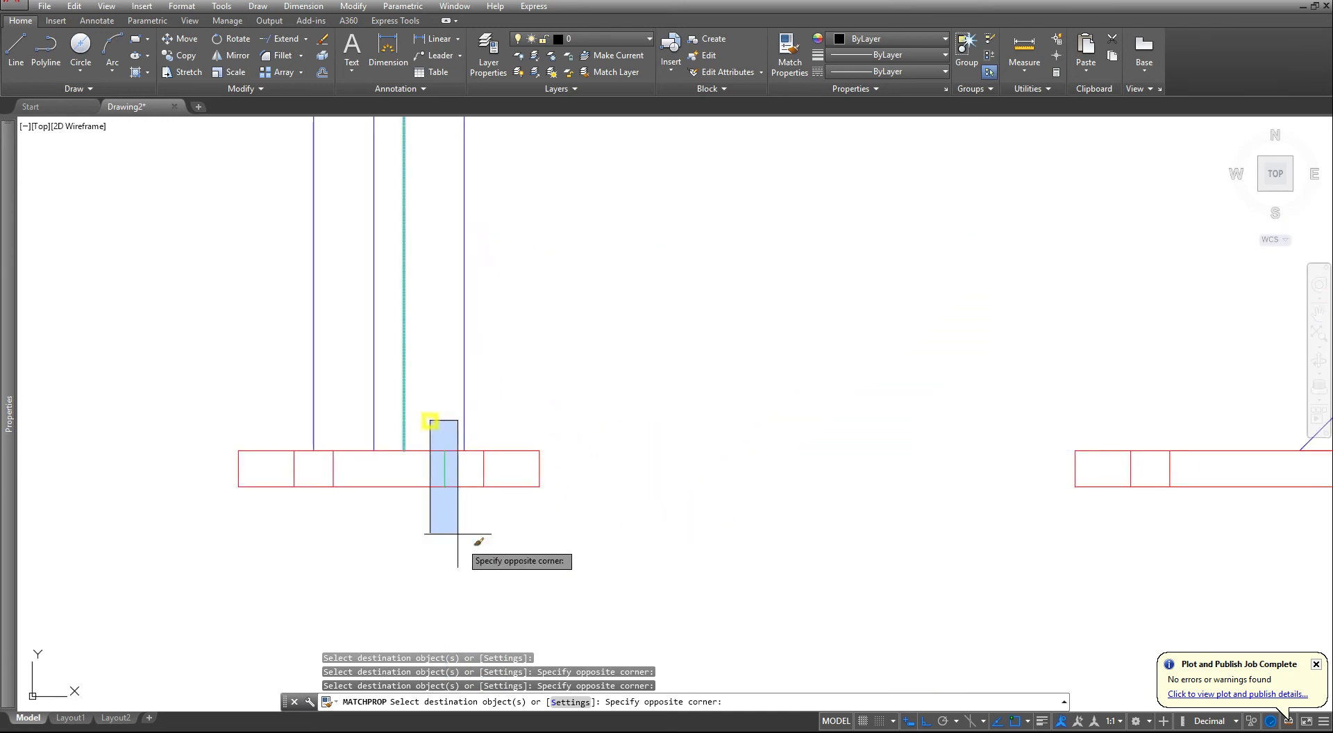
left_click(507, 536)
left_click(281, 422)
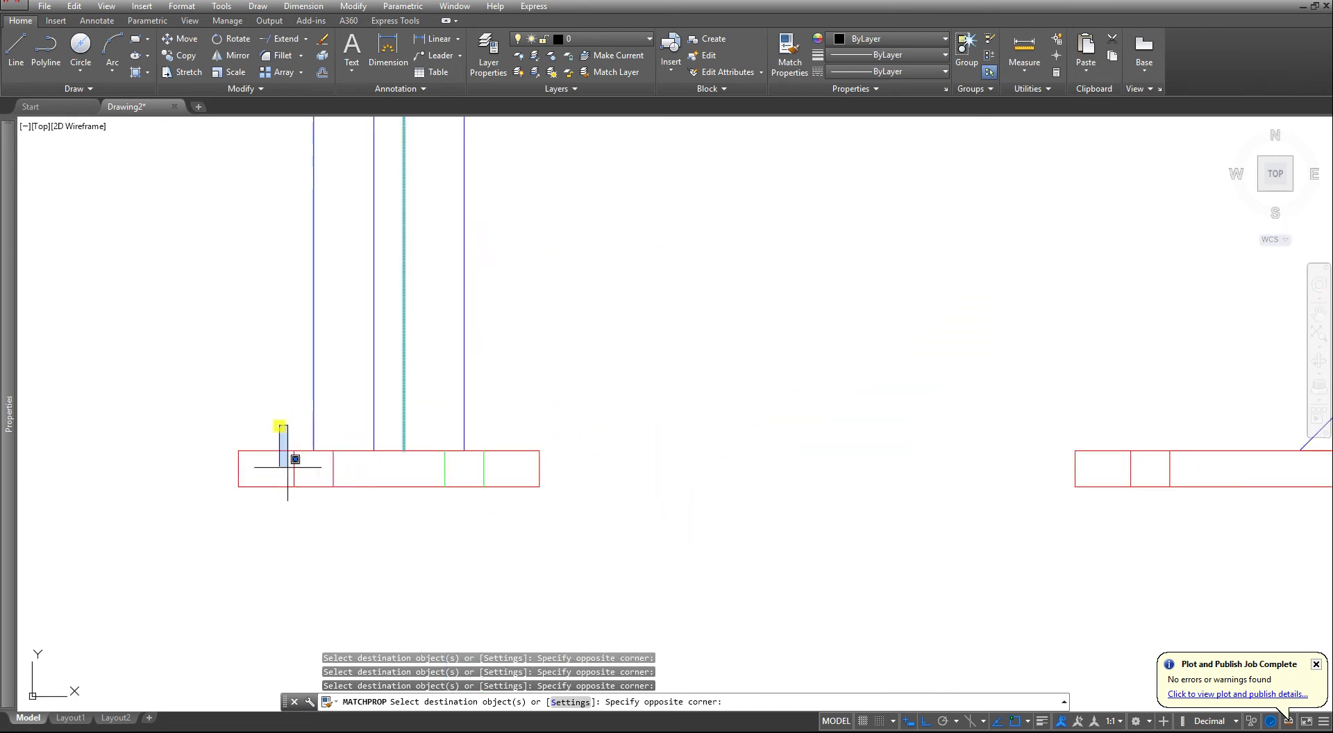
left_click(355, 538)
scroll(358, 543, "down", 4)
- Apply the matched hidden properties to both pairs of hole lines in the front view's base plate
scroll(764, 486, "up", 2)
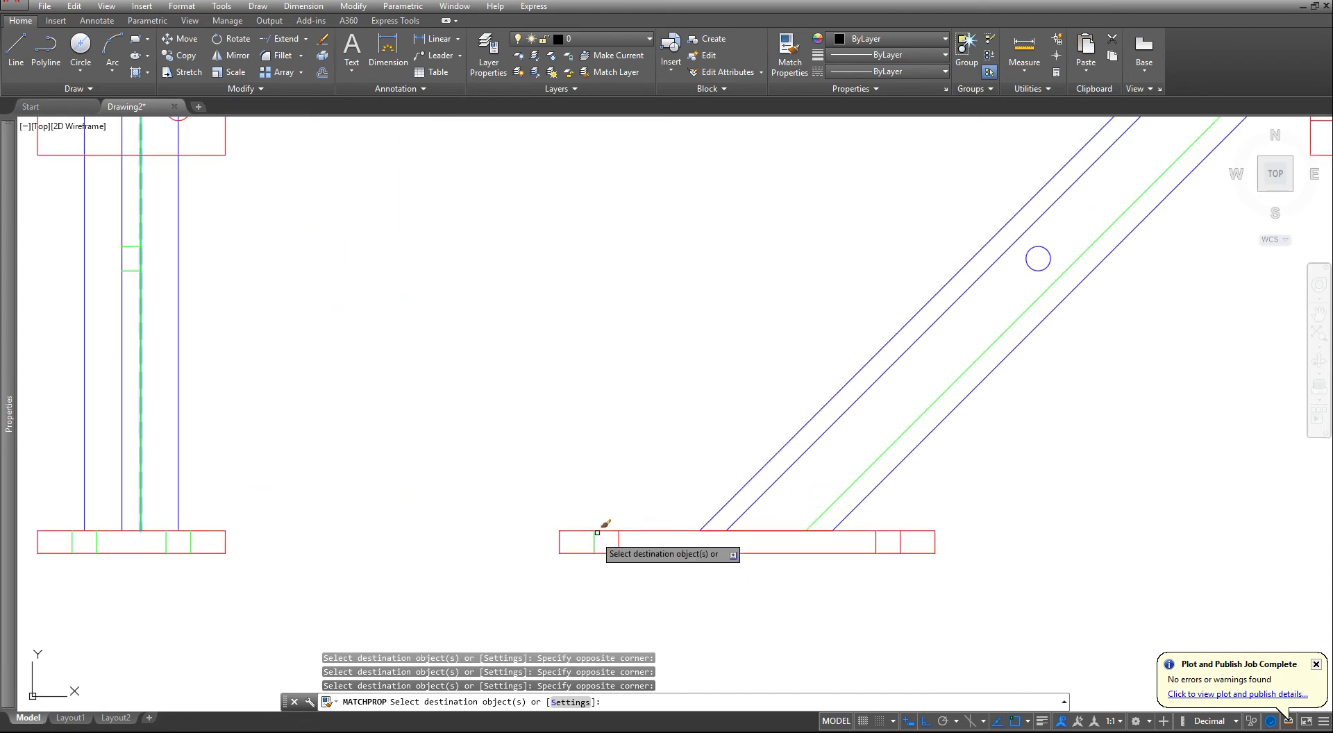
left_click(583, 514)
left_click(603, 568)
left_click(863, 572)
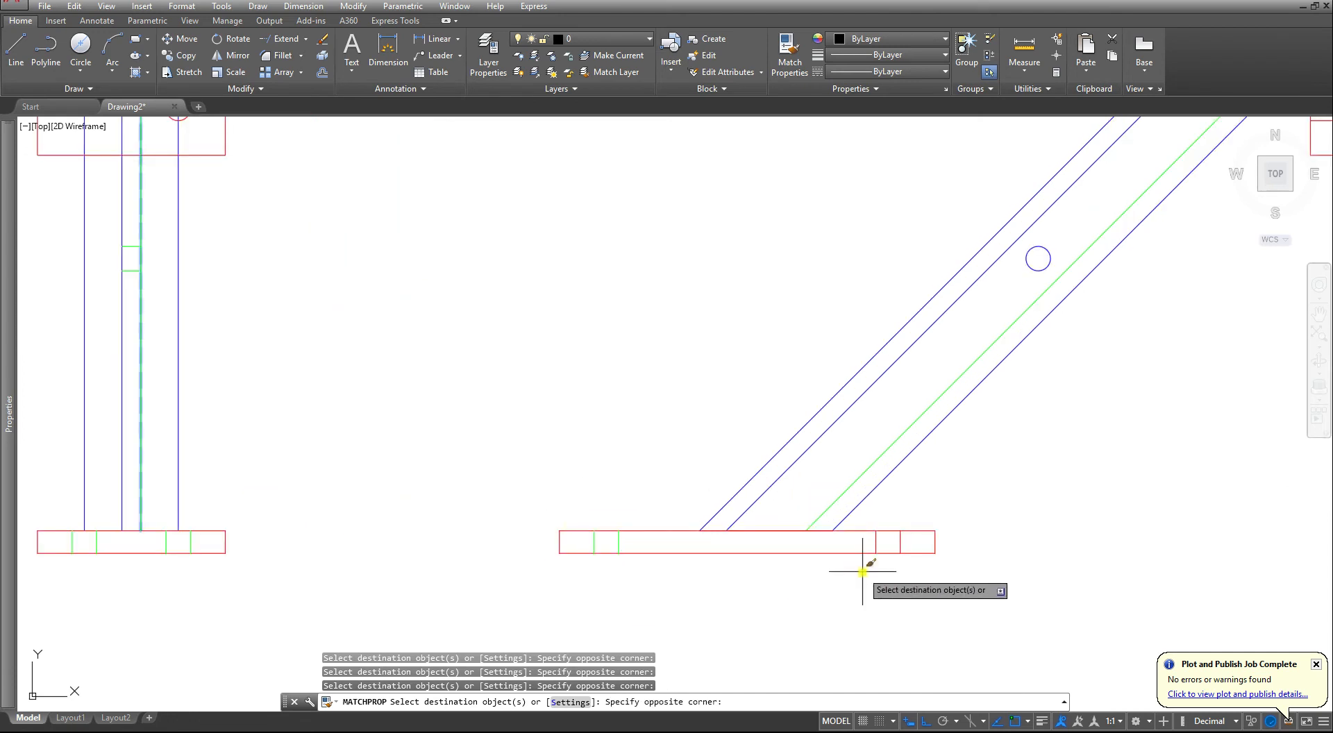
left_click(909, 517)
scroll(883, 552, "down", 5)
- Apply the matched hidden properties to the upper and lower pairs of hole lines in the front view's vertical plate
scroll(976, 388, "up", 5)
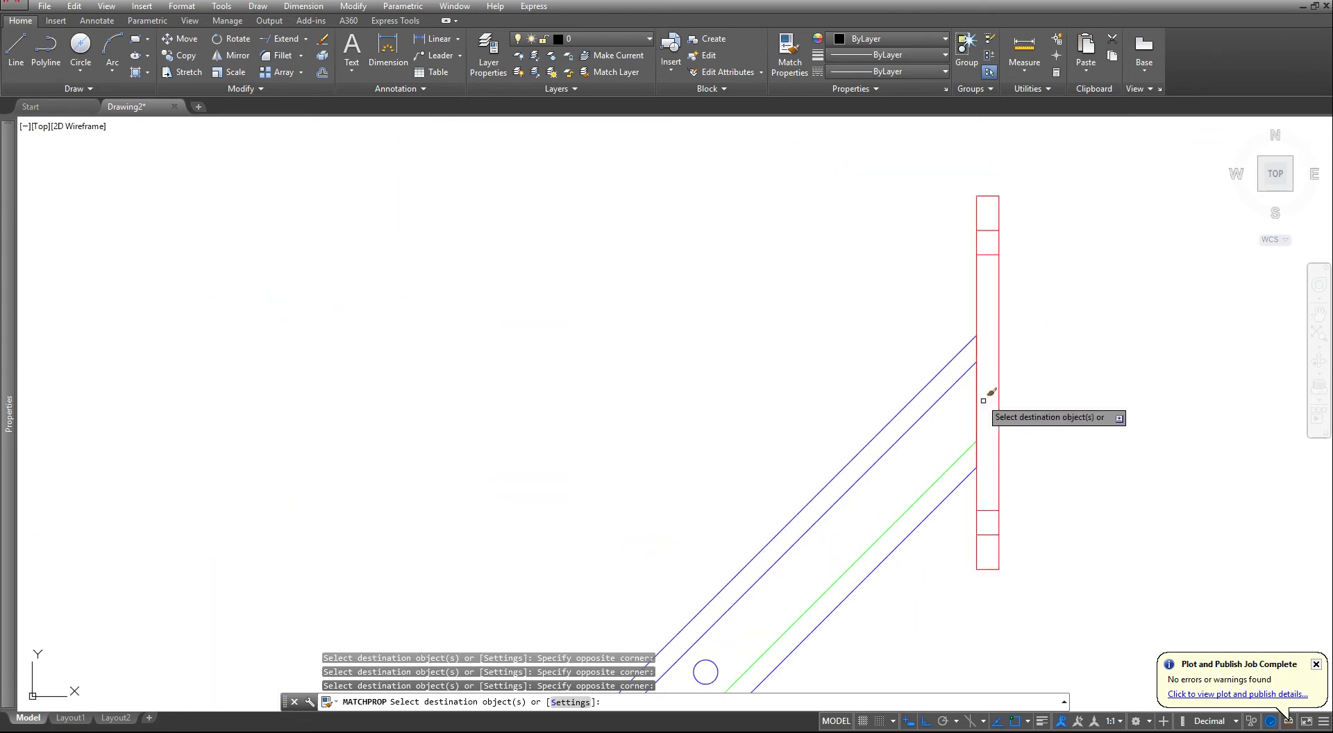
left_click(954, 276)
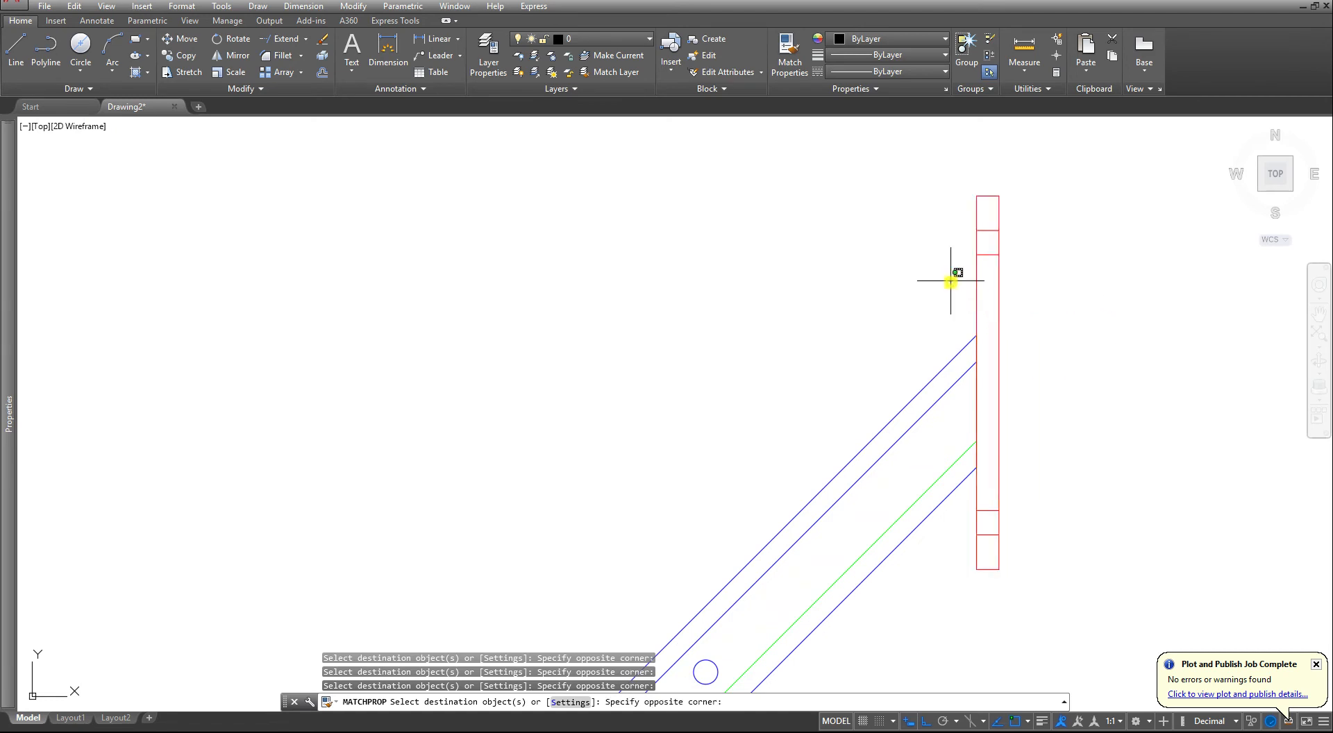
left_click(945, 542)
left_click(1080, 498)
scroll(988, 564, "down", 4)
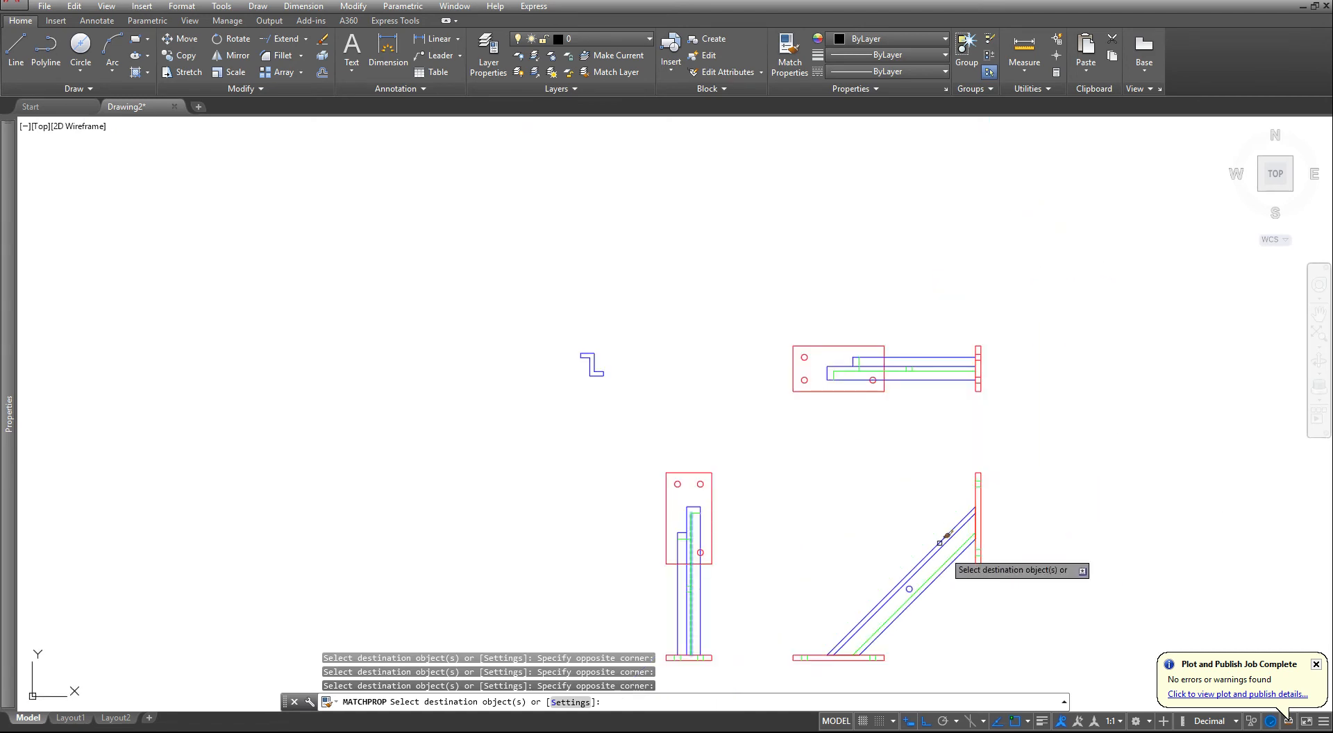
- Match the side view's hidden line properties onto the lower pair of hole lines in the top view's vertical plate
scroll(871, 479, "up", 5)
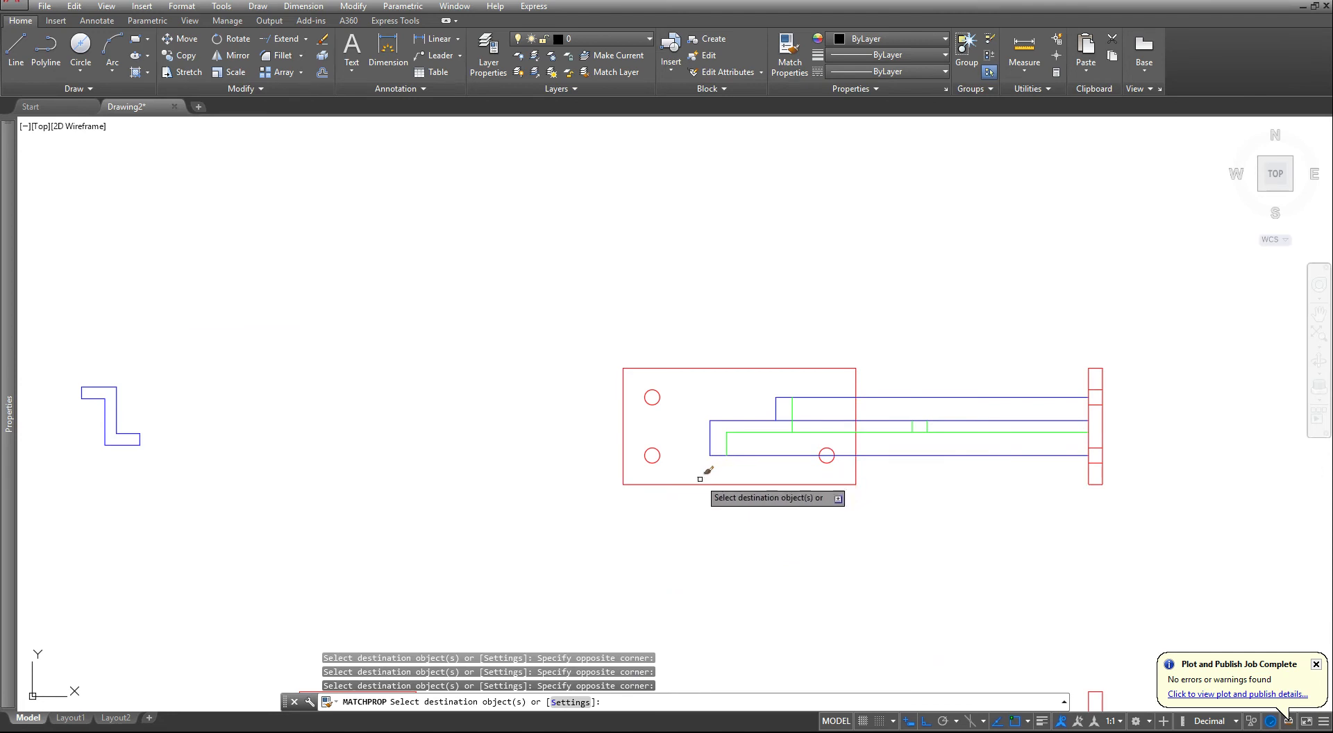
scroll(698, 479, "down", 2)
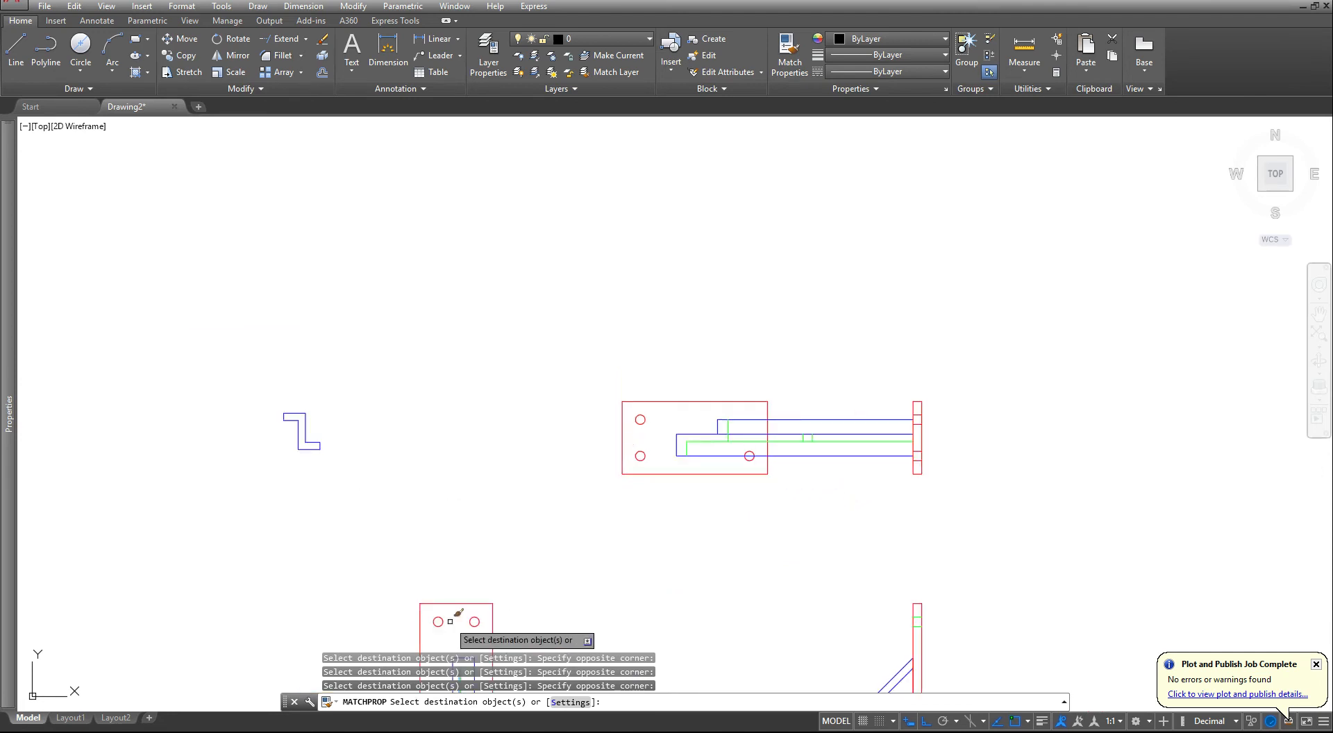
mouse_move(461, 610)
middle_mouse_down()
mouse_move(467, 460)
mouse_move(585, 523)
mouse_move(760, 436)
middle_mouse_up()
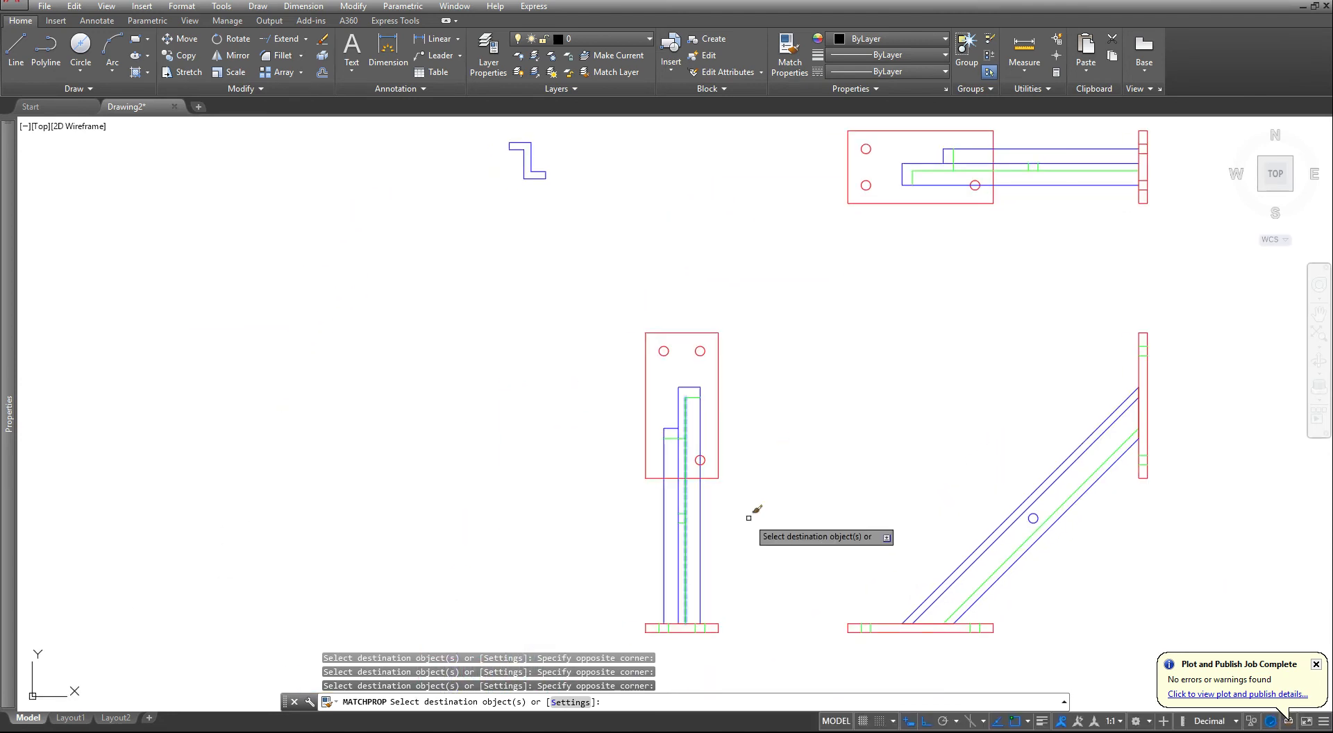
key("Escape")
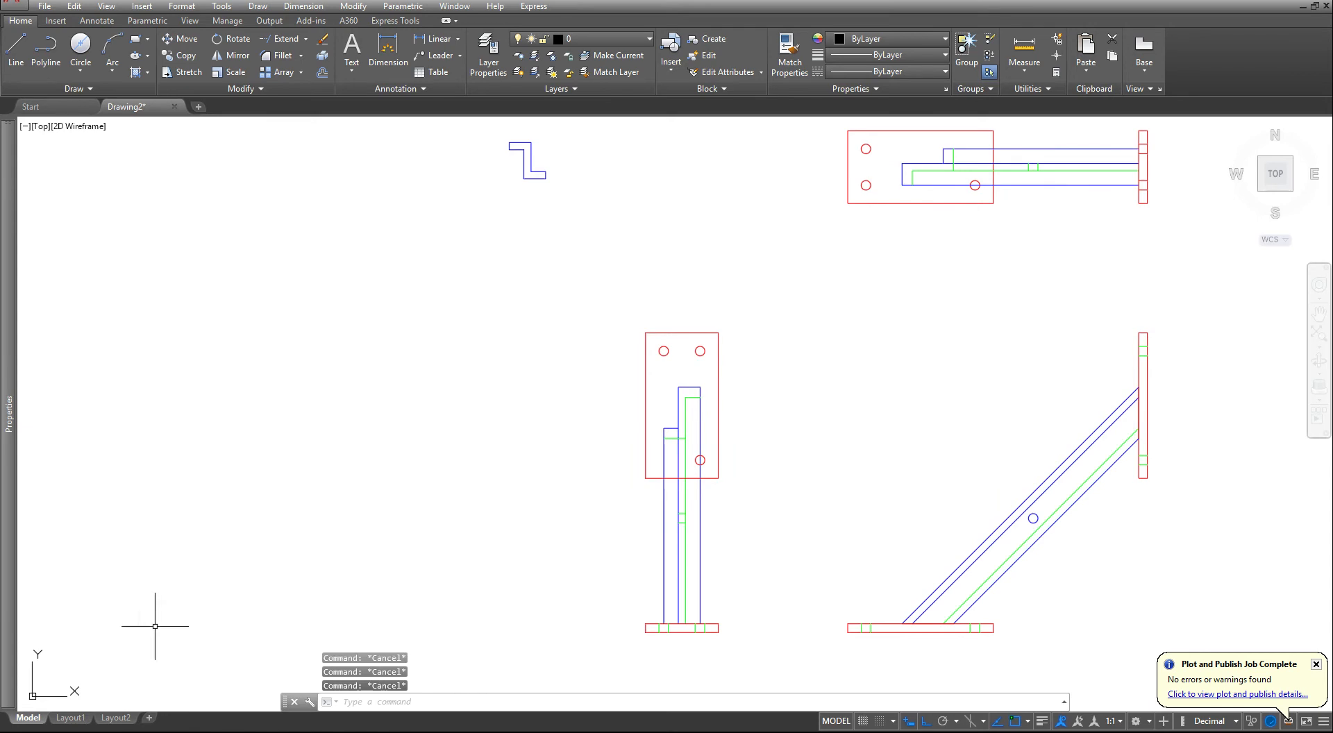
left_click(789, 59)
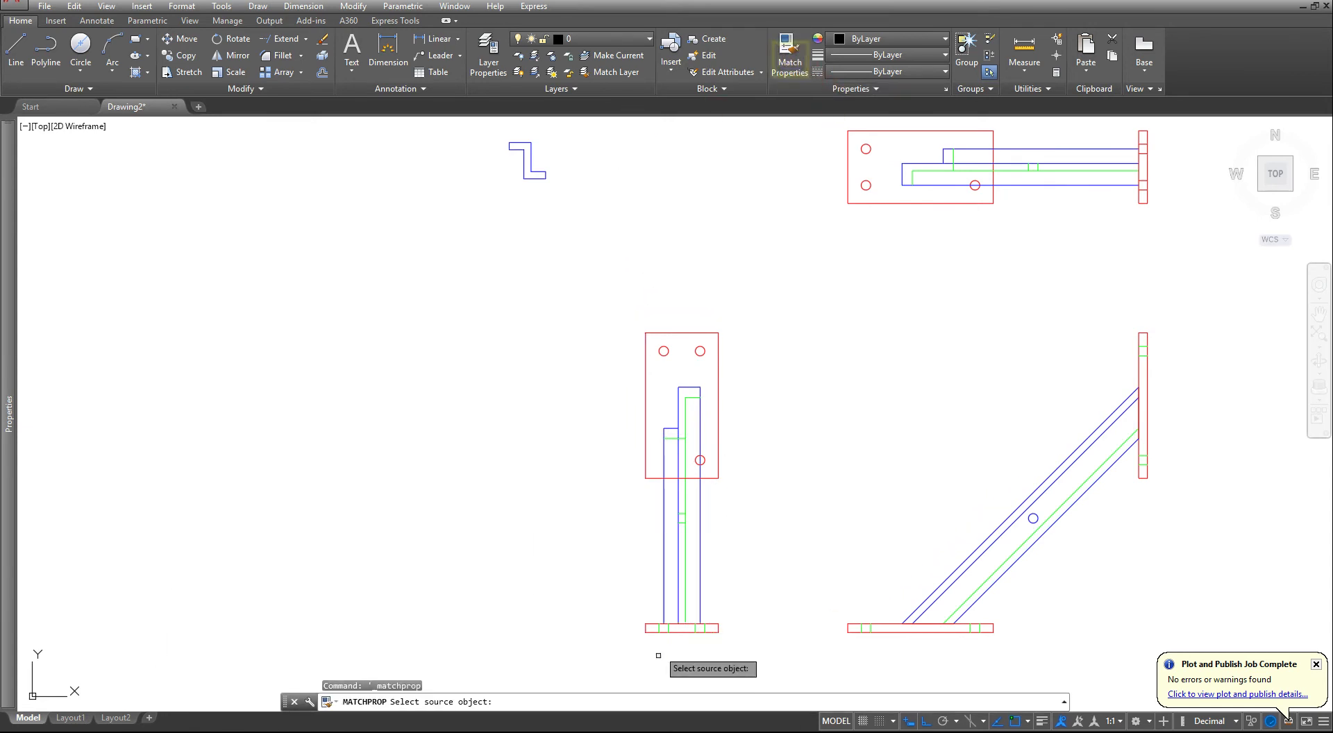
left_click(686, 586)
middle_click_drag(1047, 201, 959, 394)
scroll(1106, 368, "up", 6)
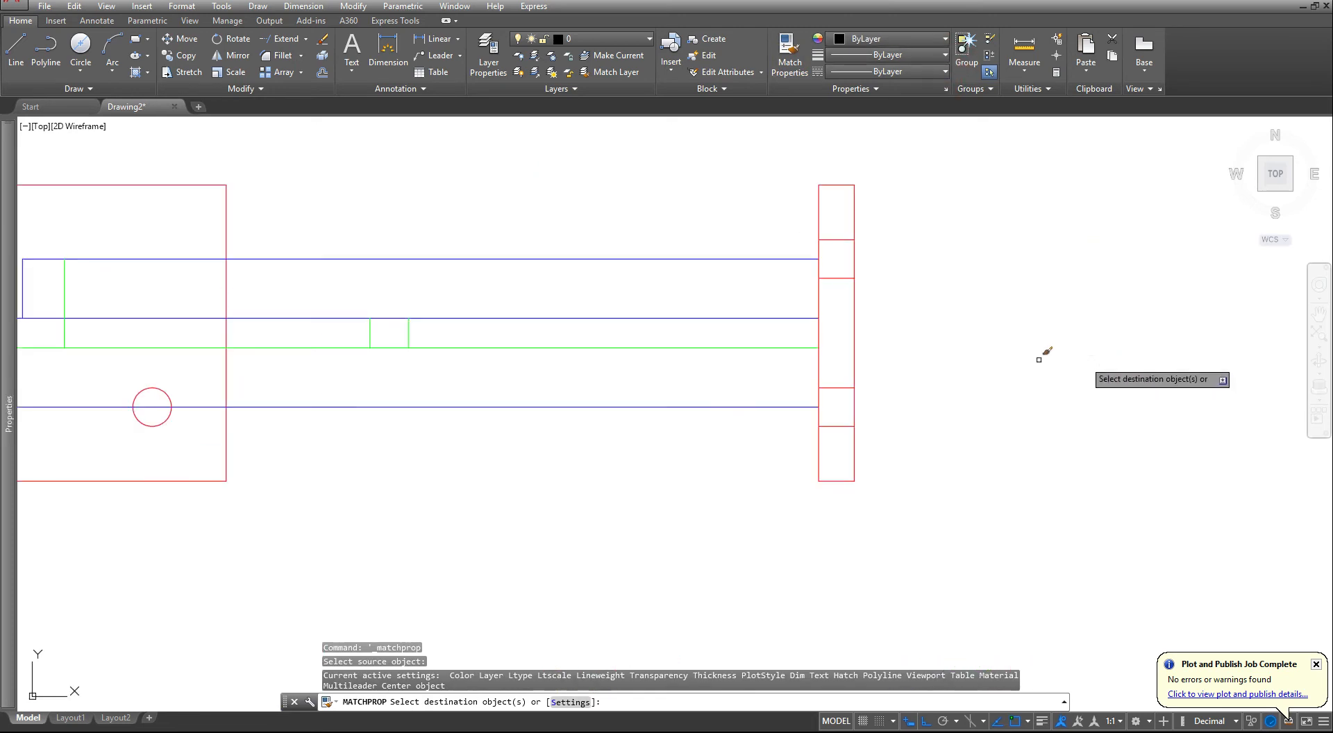
left_click(798, 371)
left_click(887, 438)
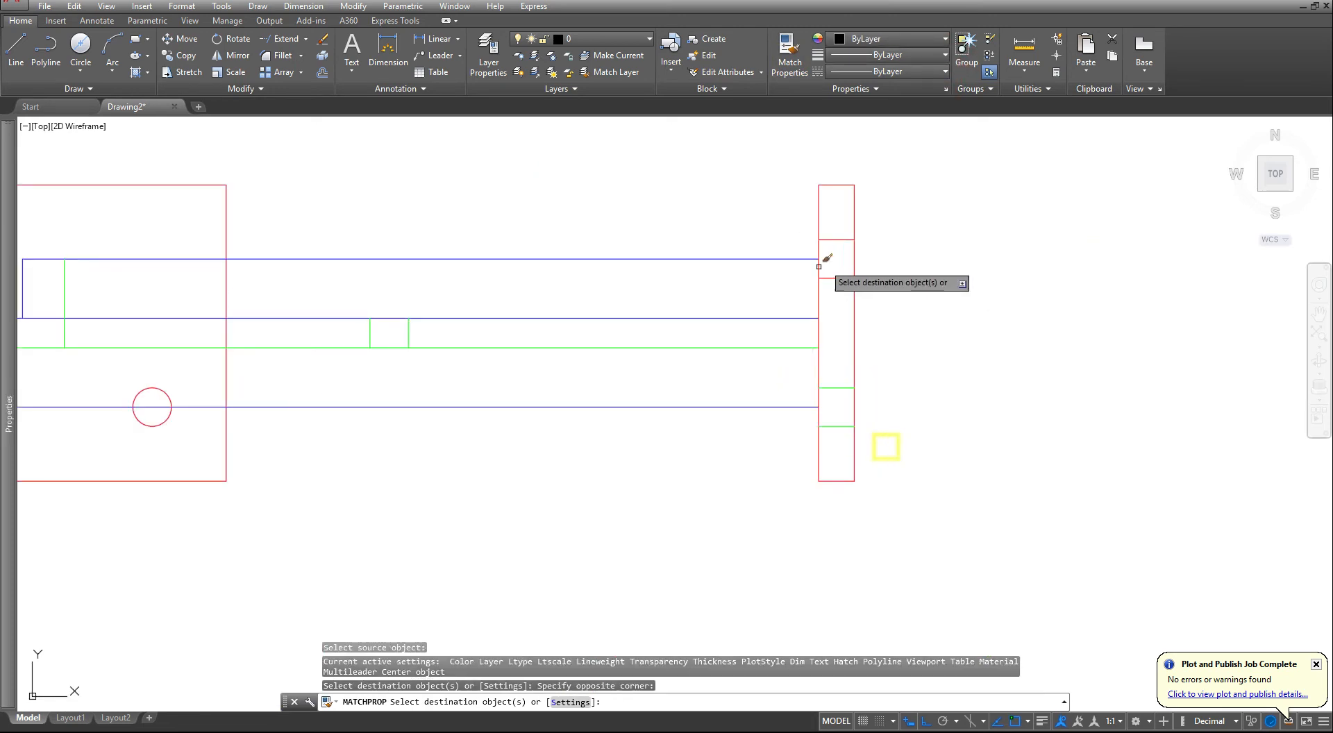
- Apply the matched hidden properties to the upper pair of hole lines in the top view's vertical plate
left_click(795, 291)
left_click(932, 220)
scroll(852, 320, "down", 5)
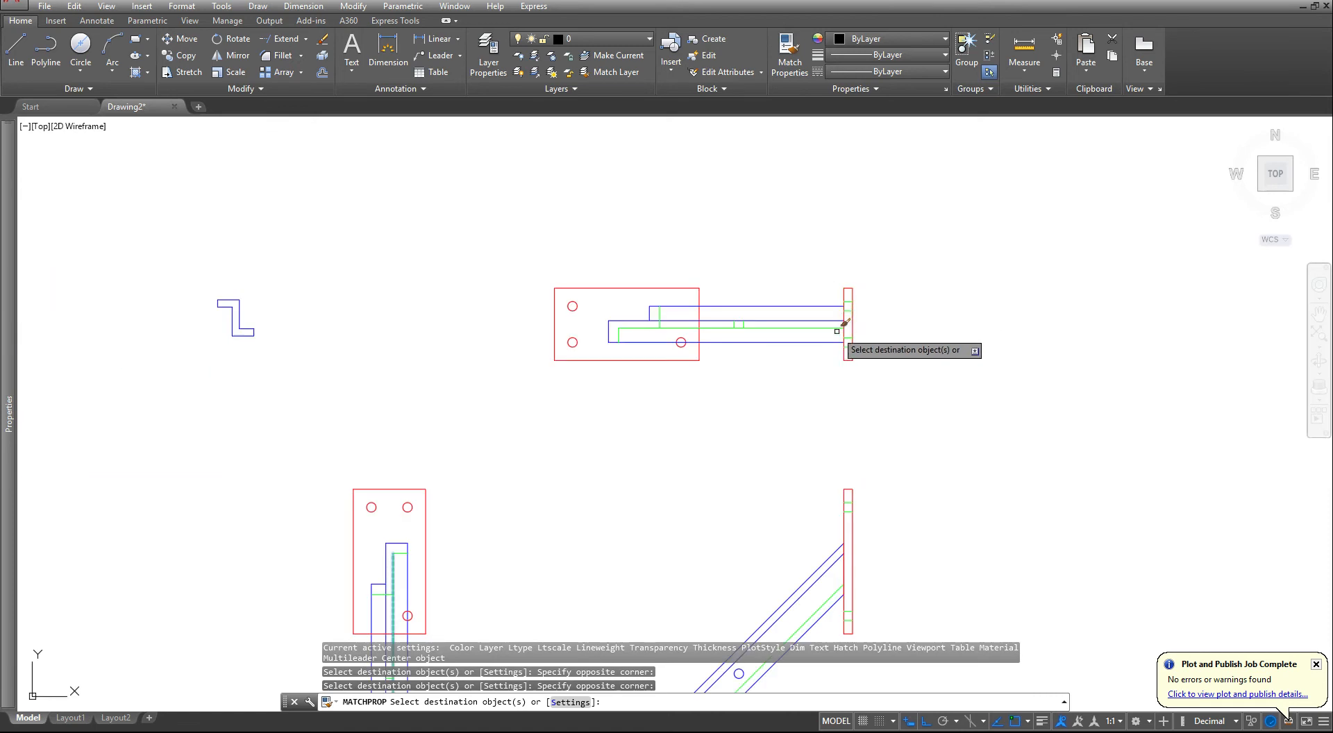
key("Escape")
key("Escape")
key("Escape")
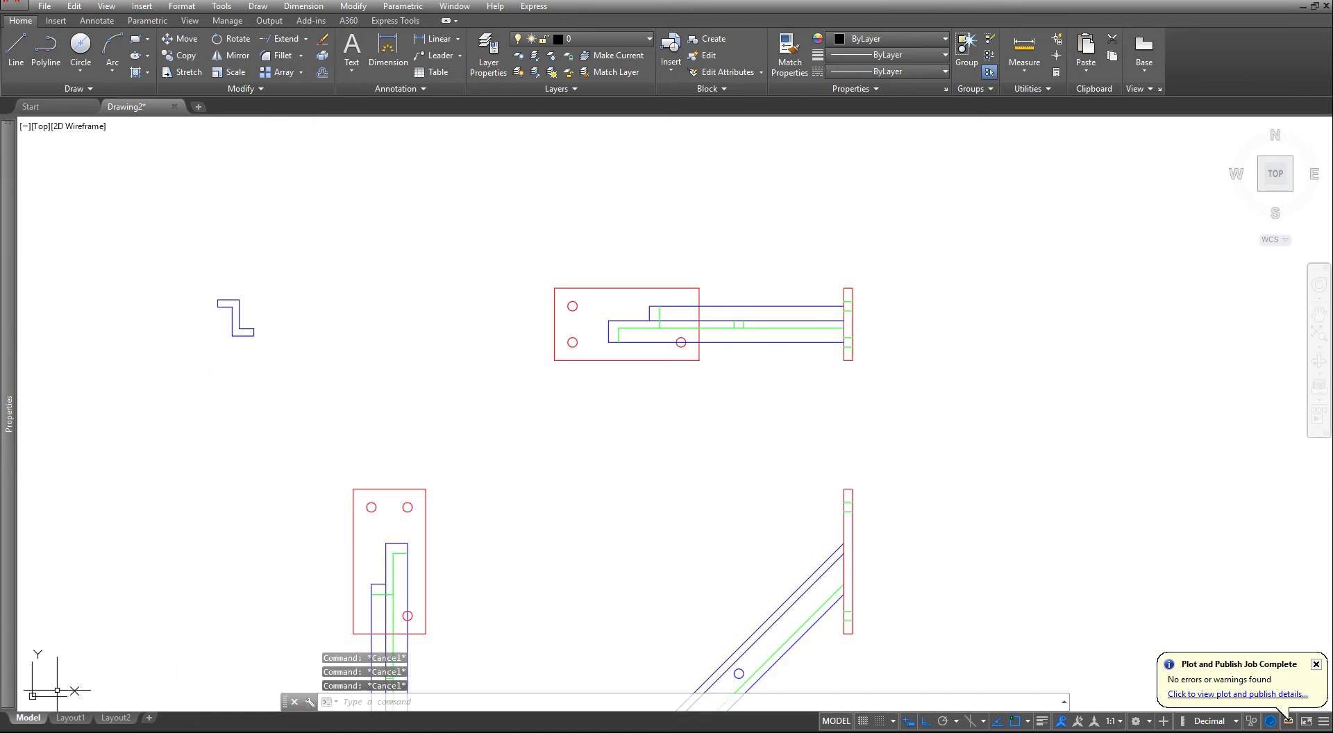
- Examine in Layout1 how the hidden lines of the three views display on the sheet
left_click(69, 718)
scroll(607, 519, "up", 6)
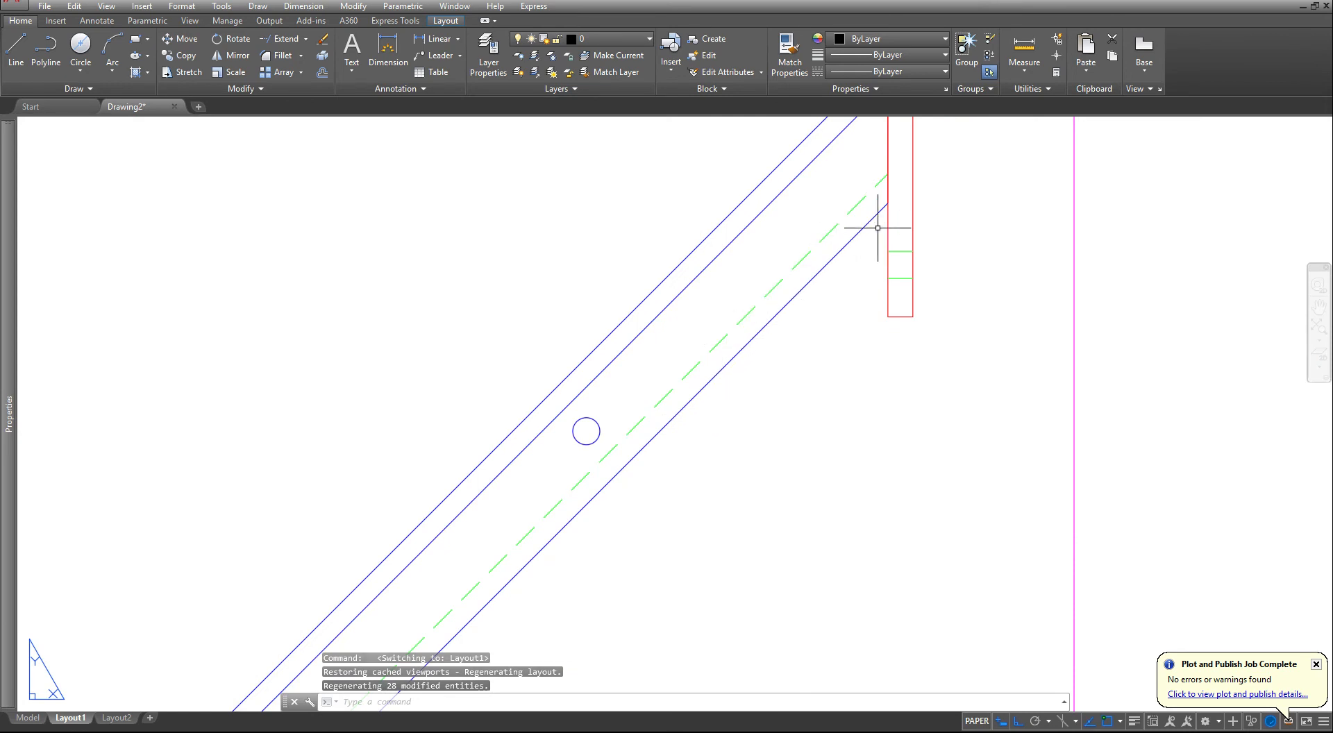
scroll(699, 387, "down", 5)
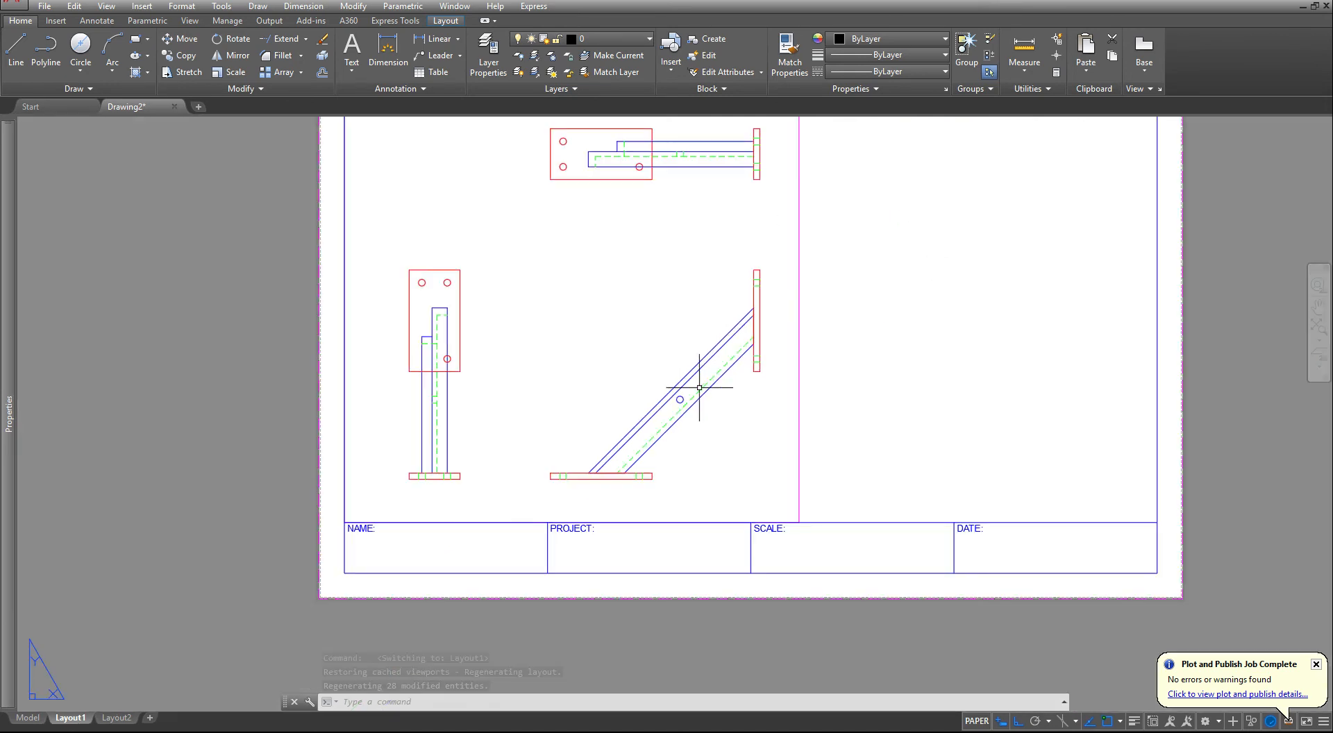
scroll(416, 486, "up", 4)
scroll(402, 497, "down", 4)
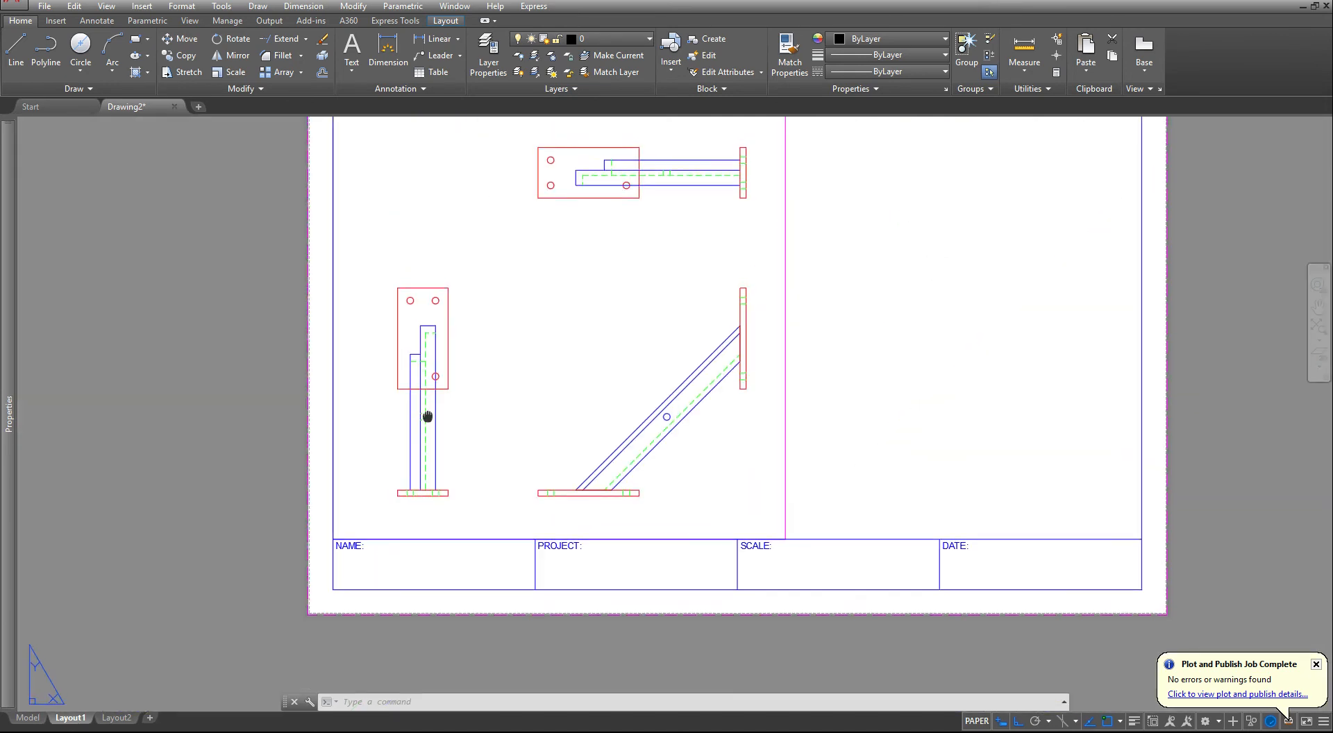
middle_click_drag(416, 337, 449, 407)
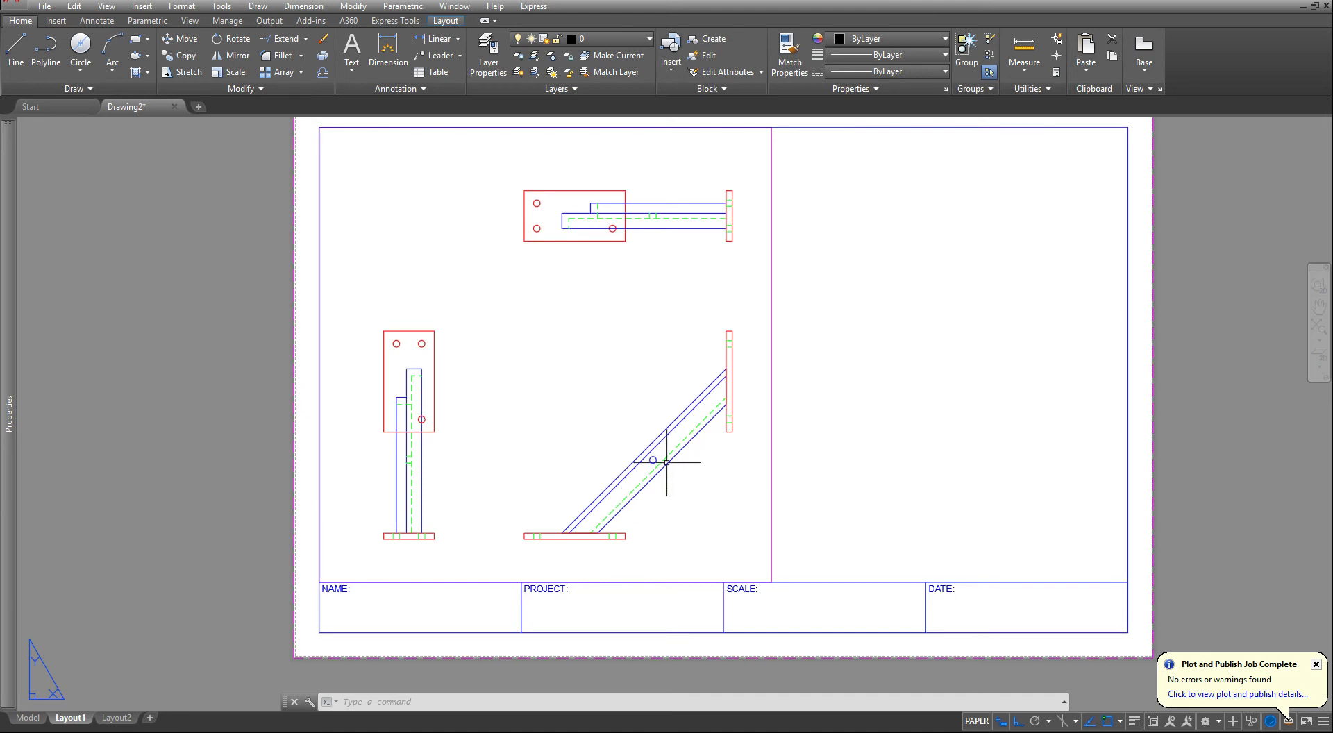
- Return to model space and add center marks to the three plate holes in the side view
left_click(28, 719)
middle_click_drag(747, 538, 749, 392)
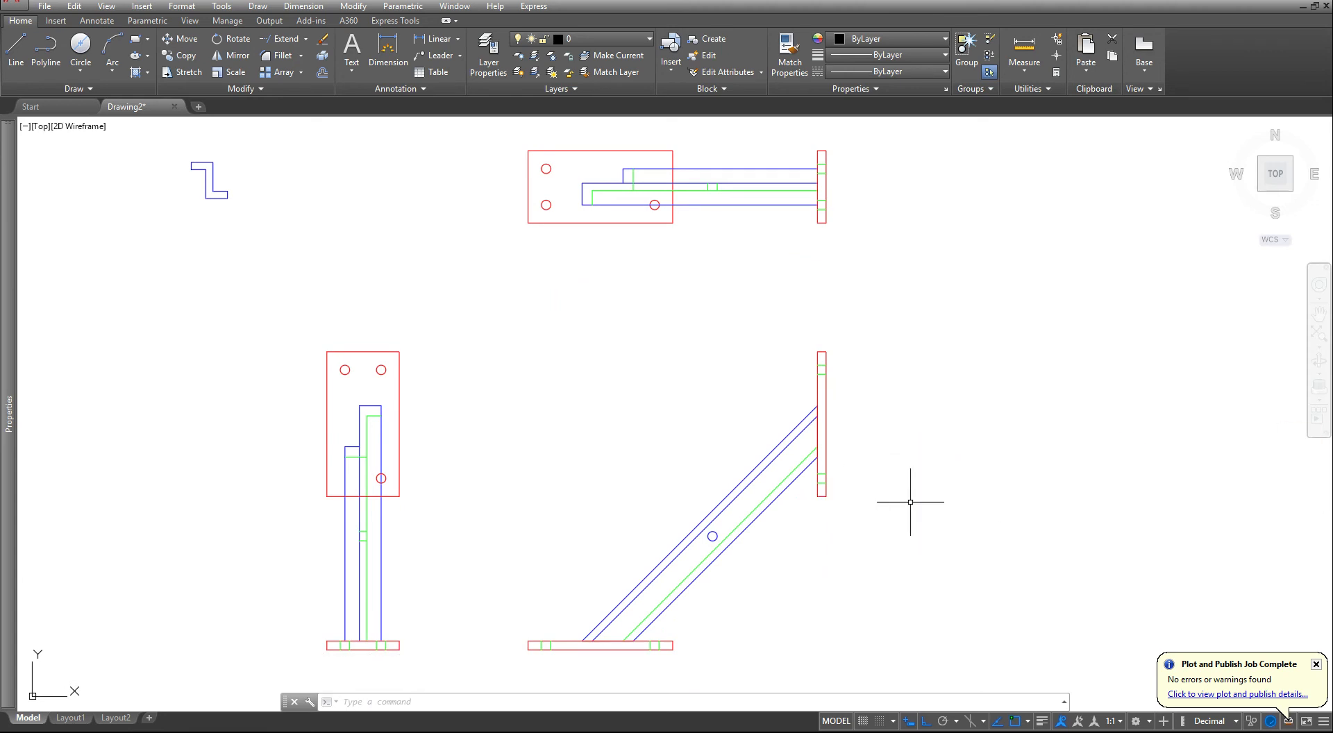
left_click(94, 21)
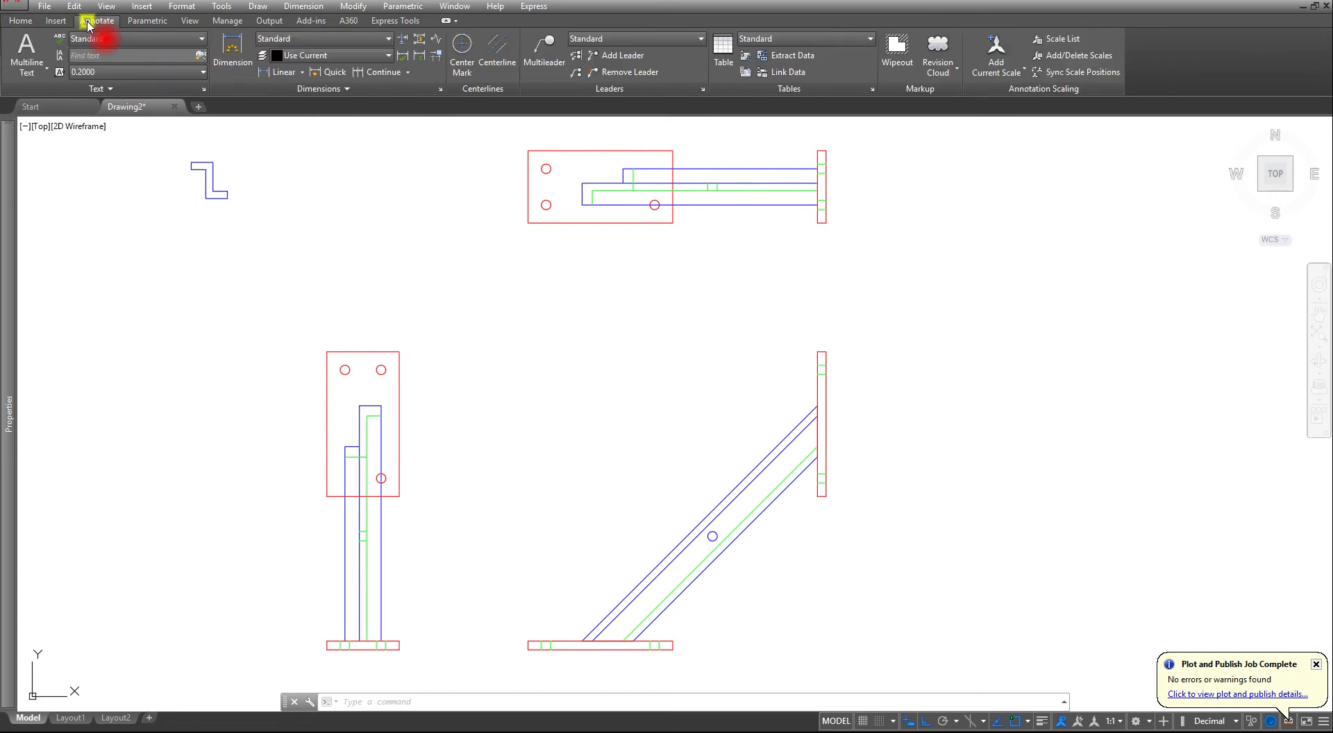
left_click(462, 48)
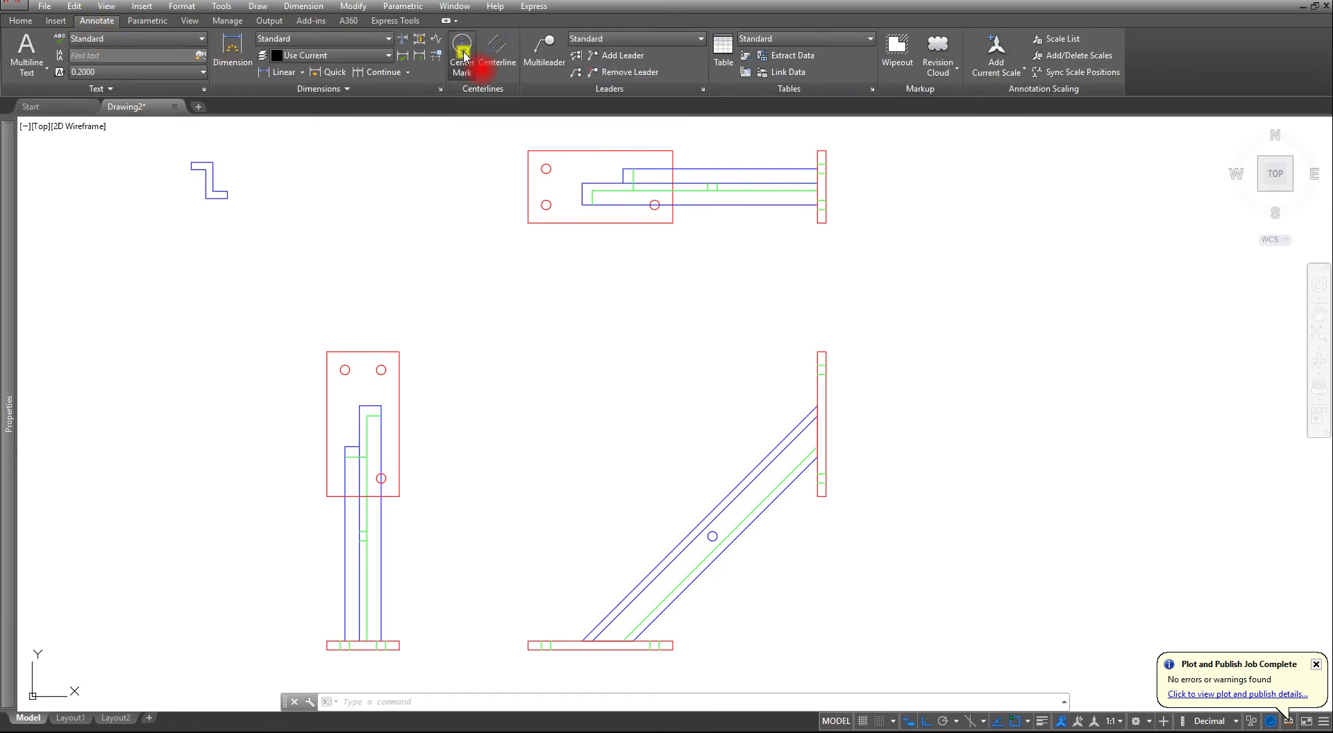
left_click(345, 370)
left_click(381, 370)
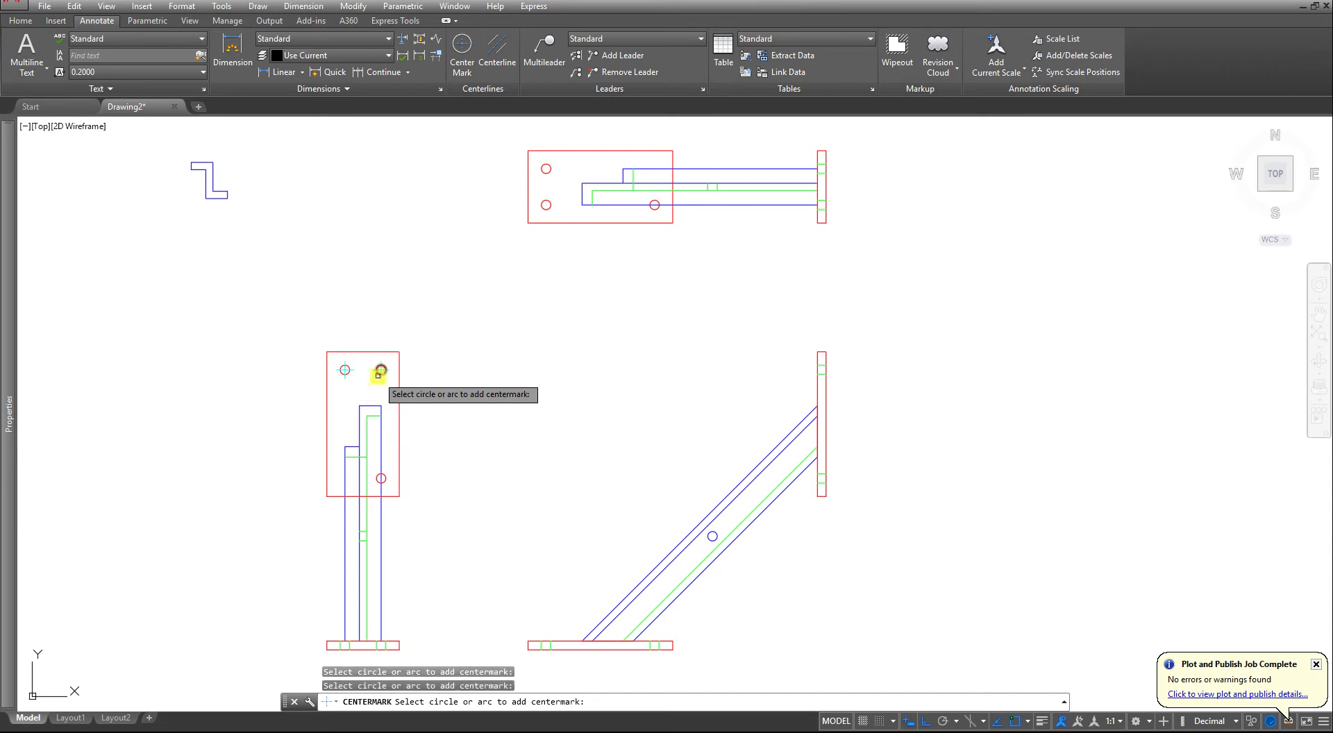
scroll(370, 472, "up", 4)
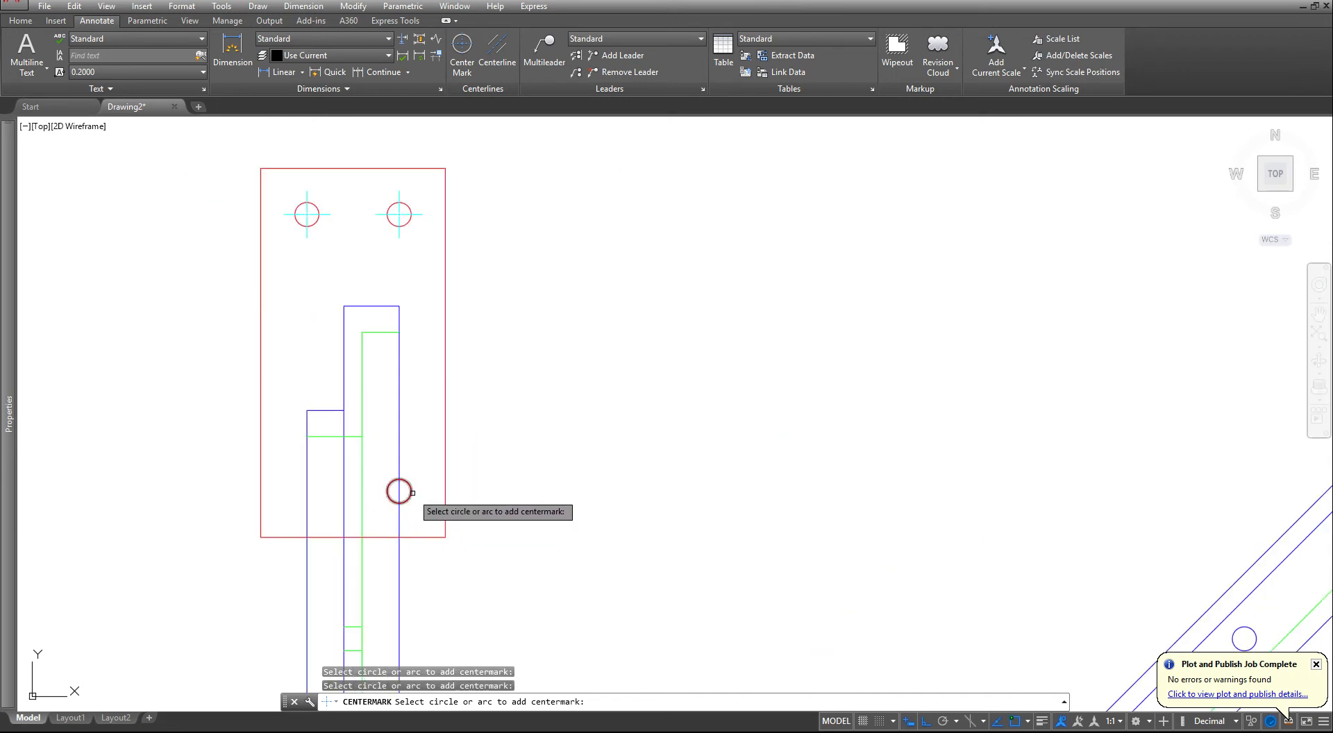
left_click(409, 490)
scroll(407, 491, "up", 5)
scroll(409, 468, "down", 12)
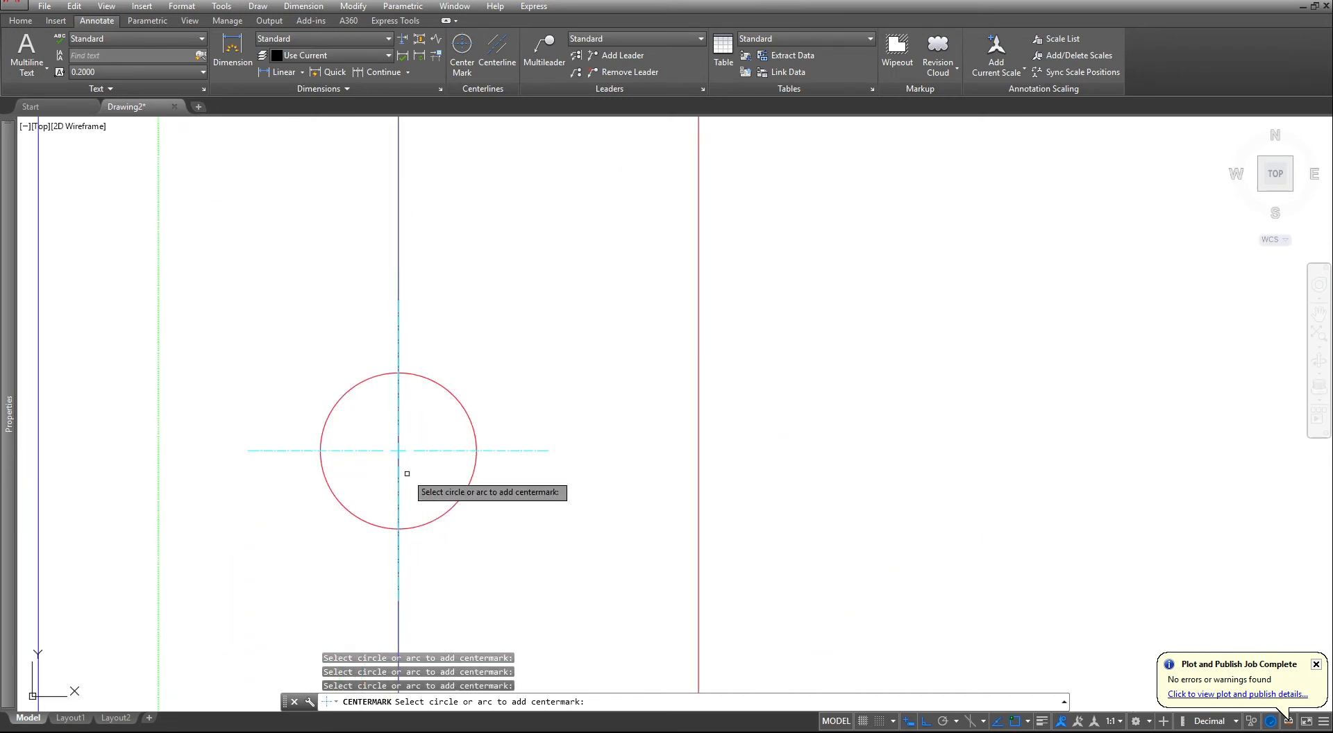
- Add center marks to the three base plate holes in the top view
mouse_move(545, 506)
middle_mouse_down()
mouse_move(578, 488)
mouse_move(441, 543)
middle_mouse_up()
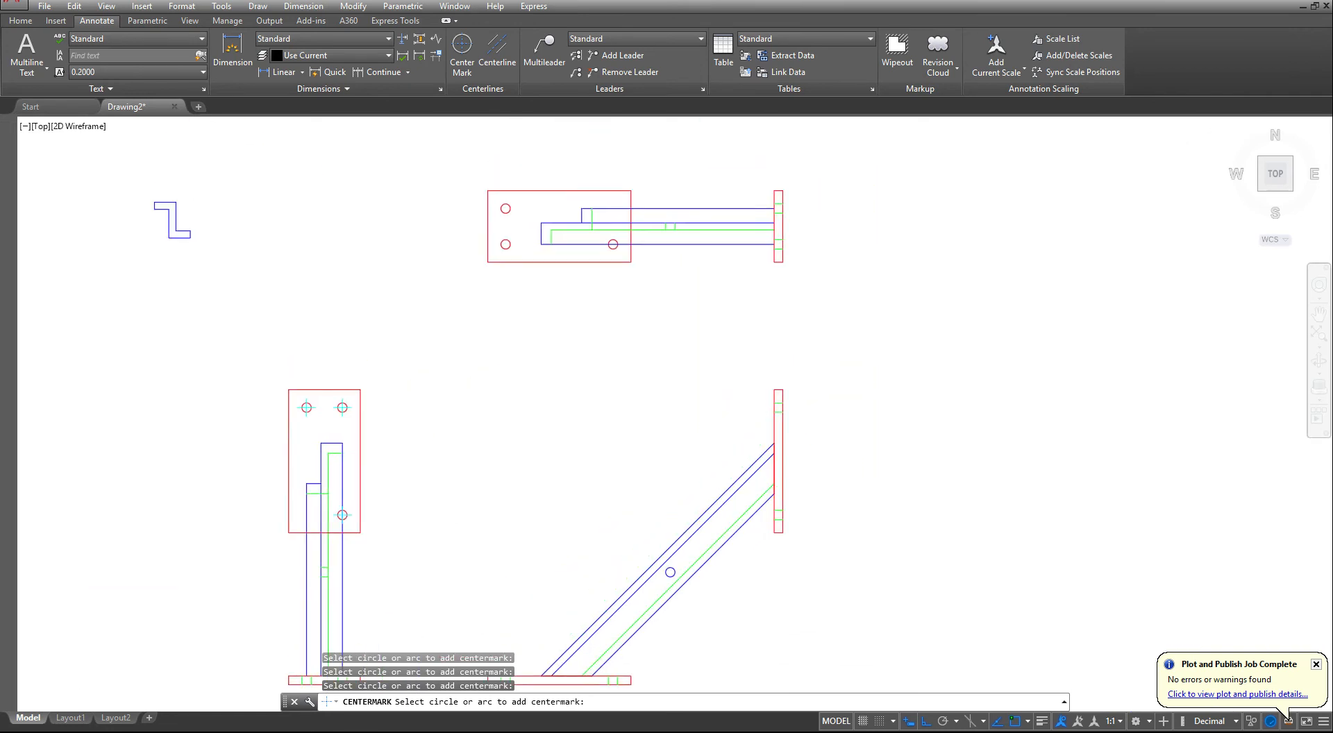
scroll(509, 243, "up", 4)
left_click(503, 249)
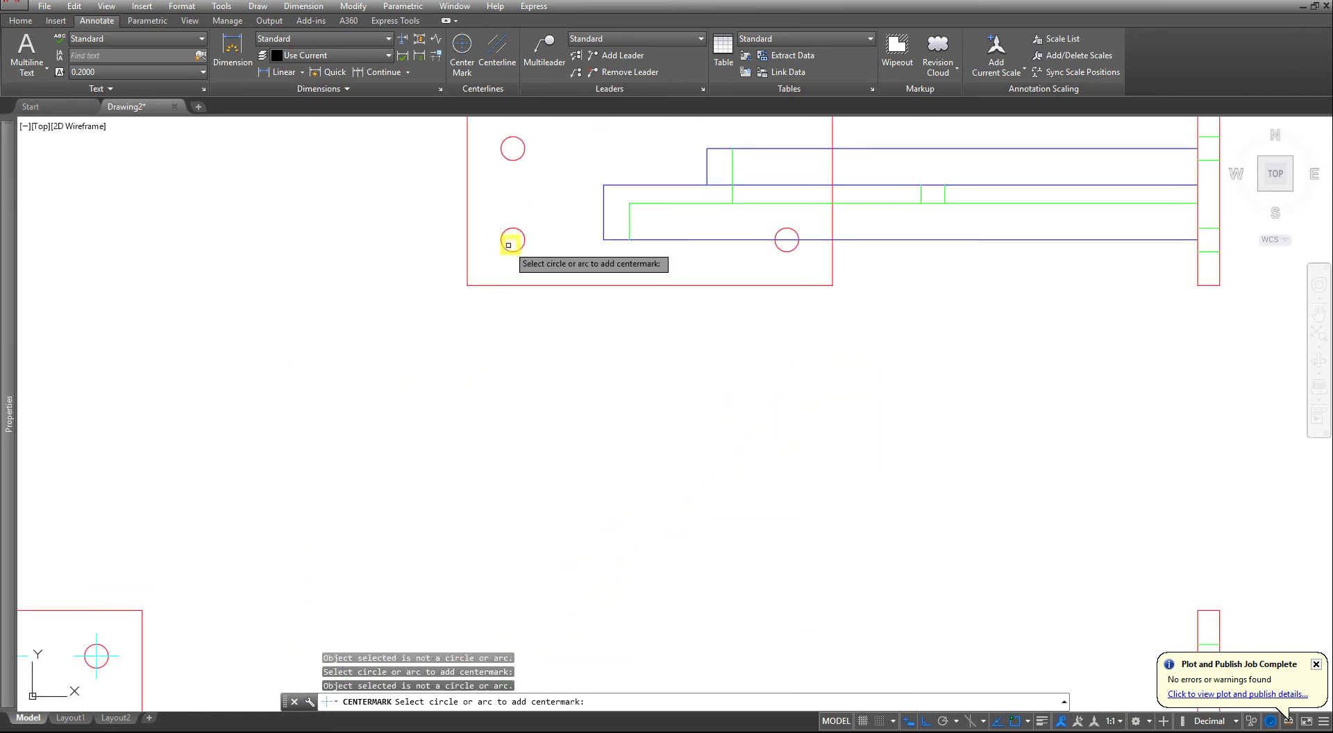
left_click(510, 242)
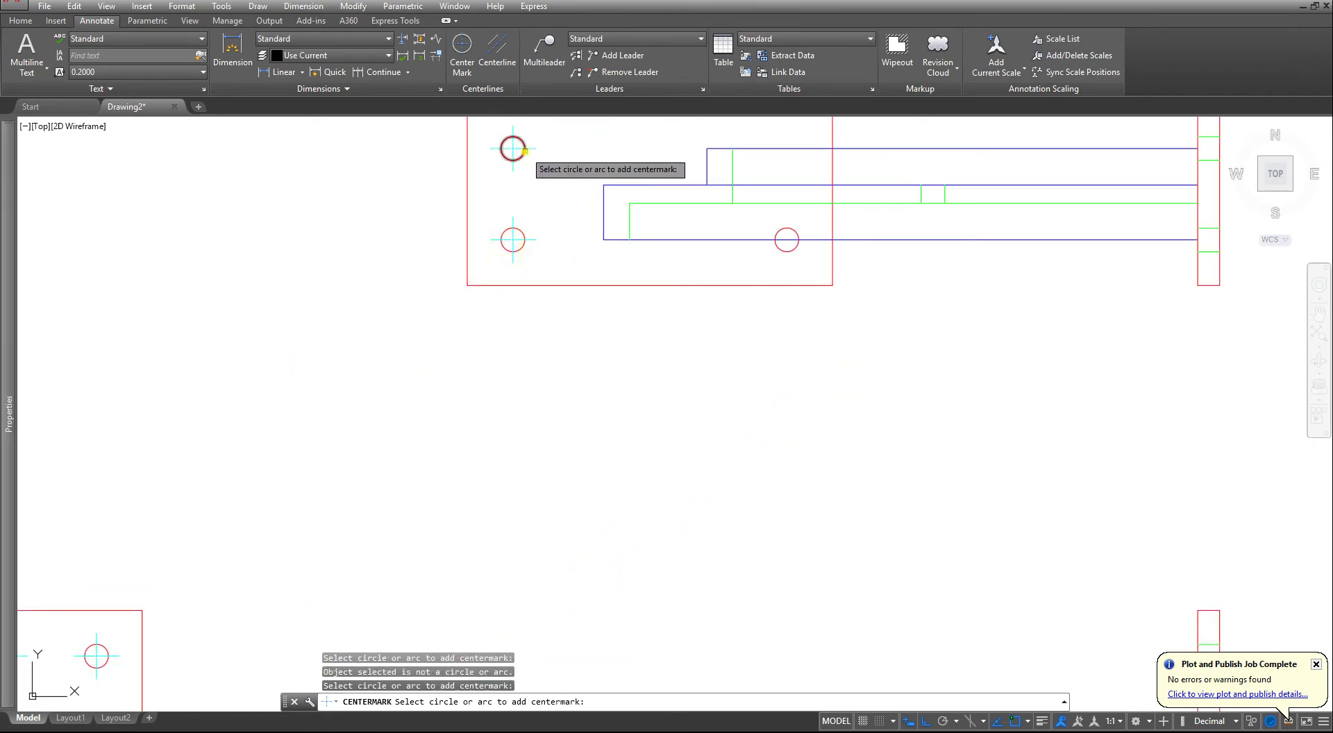
left_click(523, 150)
left_click(787, 240)
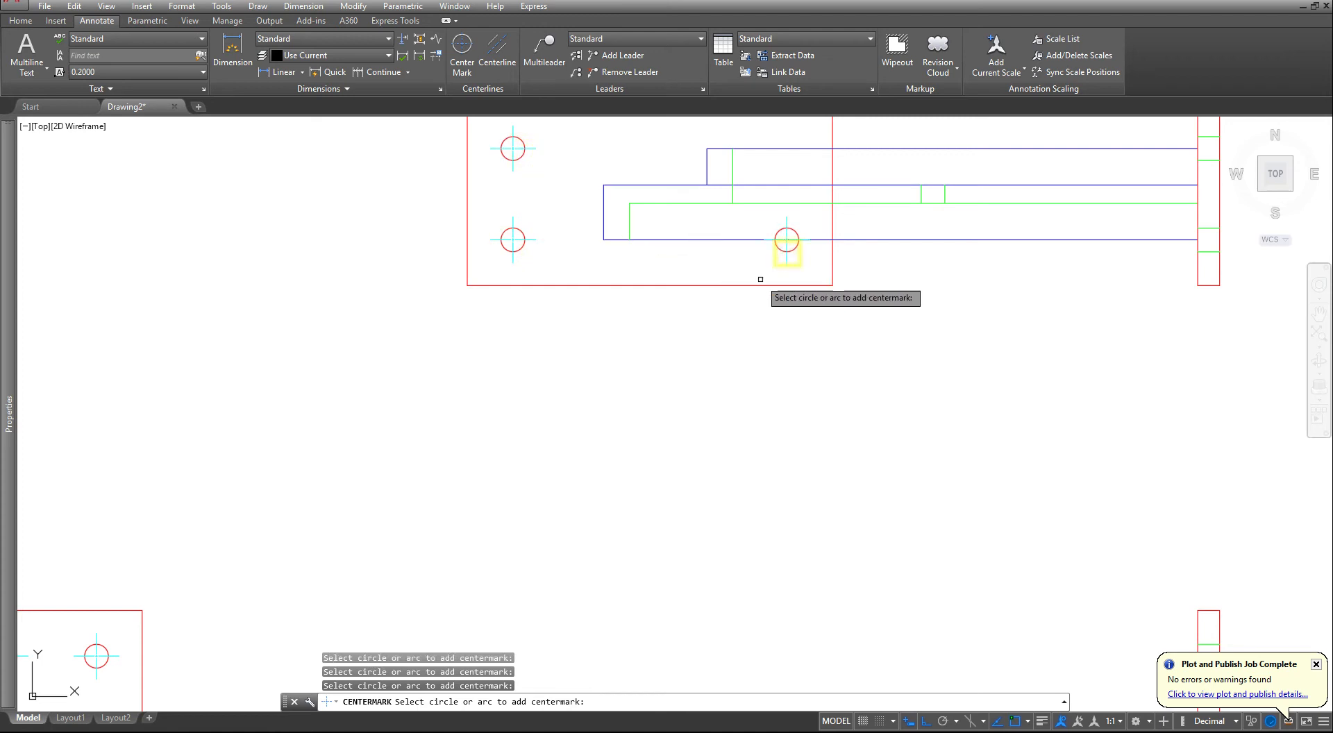
- Add a center mark to the hole in the diagonal beam's web in the front view
scroll(789, 329, "down", 5)
scroll(843, 436, "up", 6)
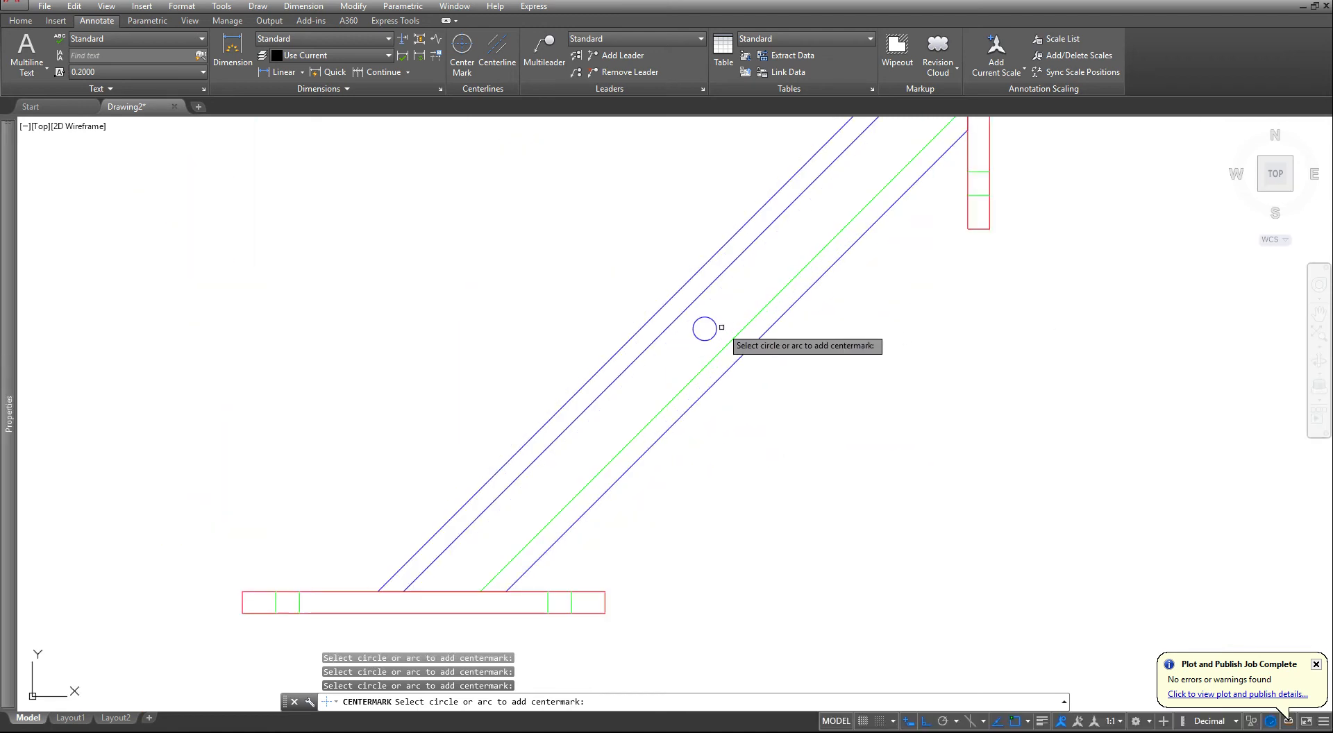
left_click(704, 329)
scroll(799, 367, "down", 5)
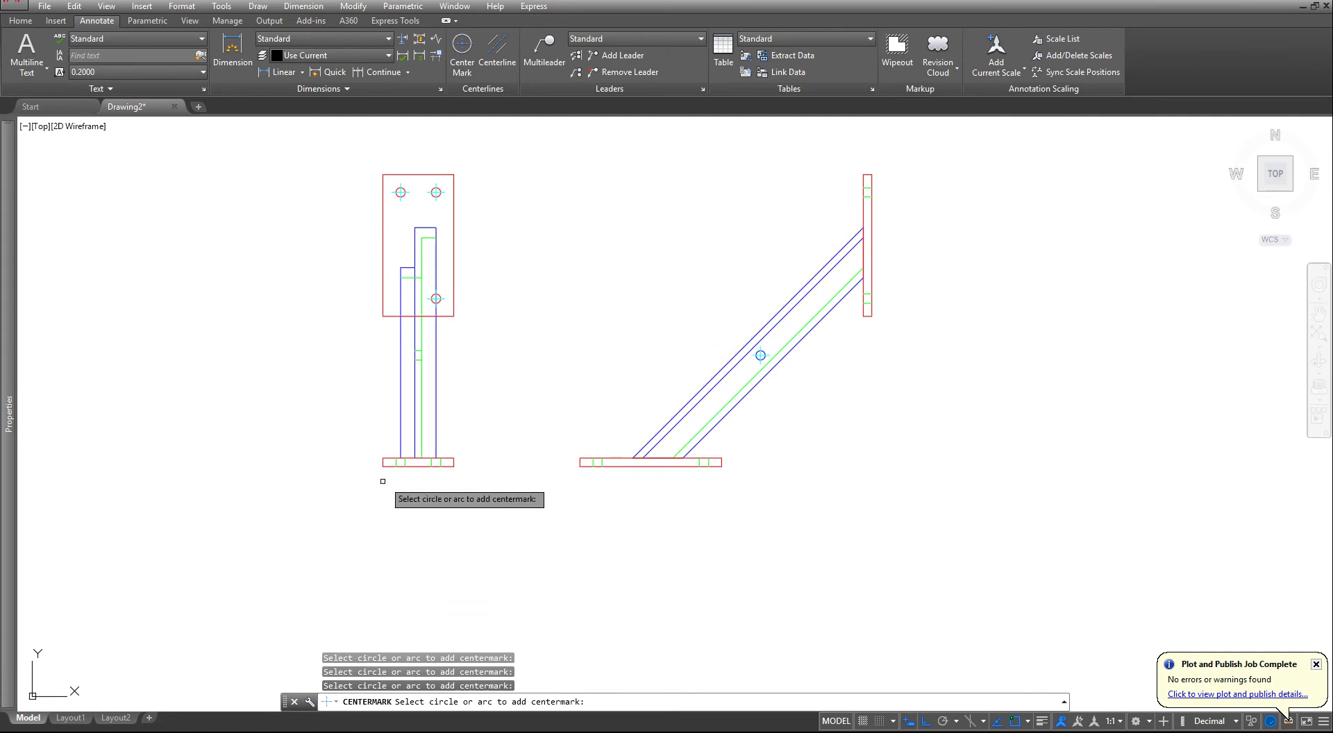
- Add a centerline between the left pair of hidden hole lines in the side view's base plate
left_click(511, 53)
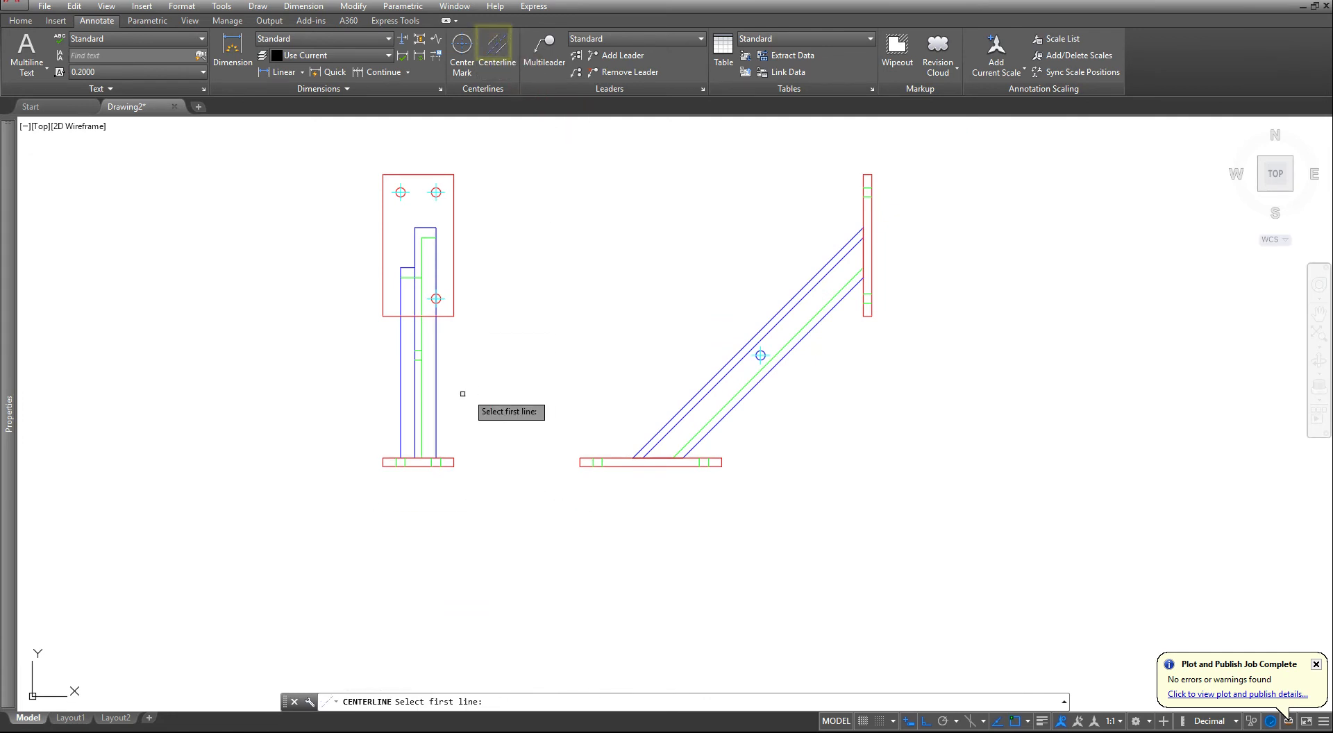
scroll(425, 476, "up", 6)
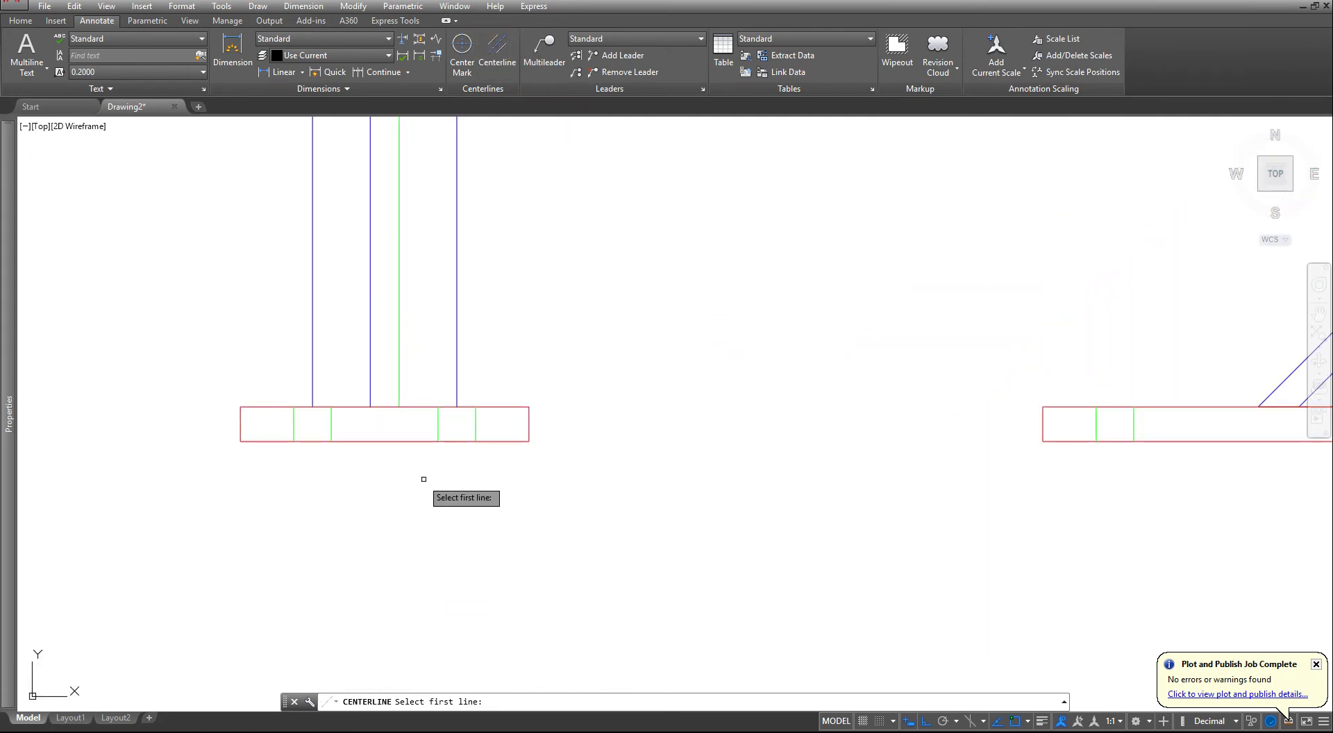
left_click(293, 424)
left_click(332, 424)
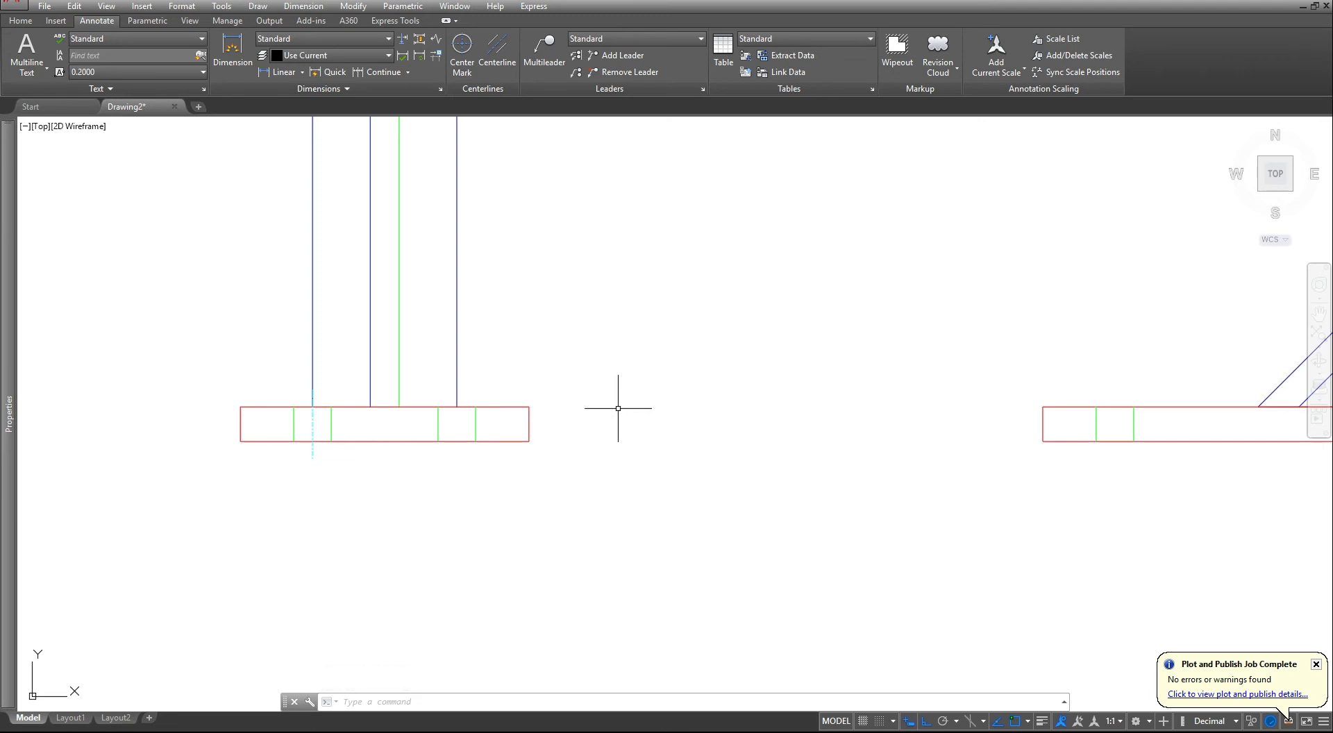
key("Escape")
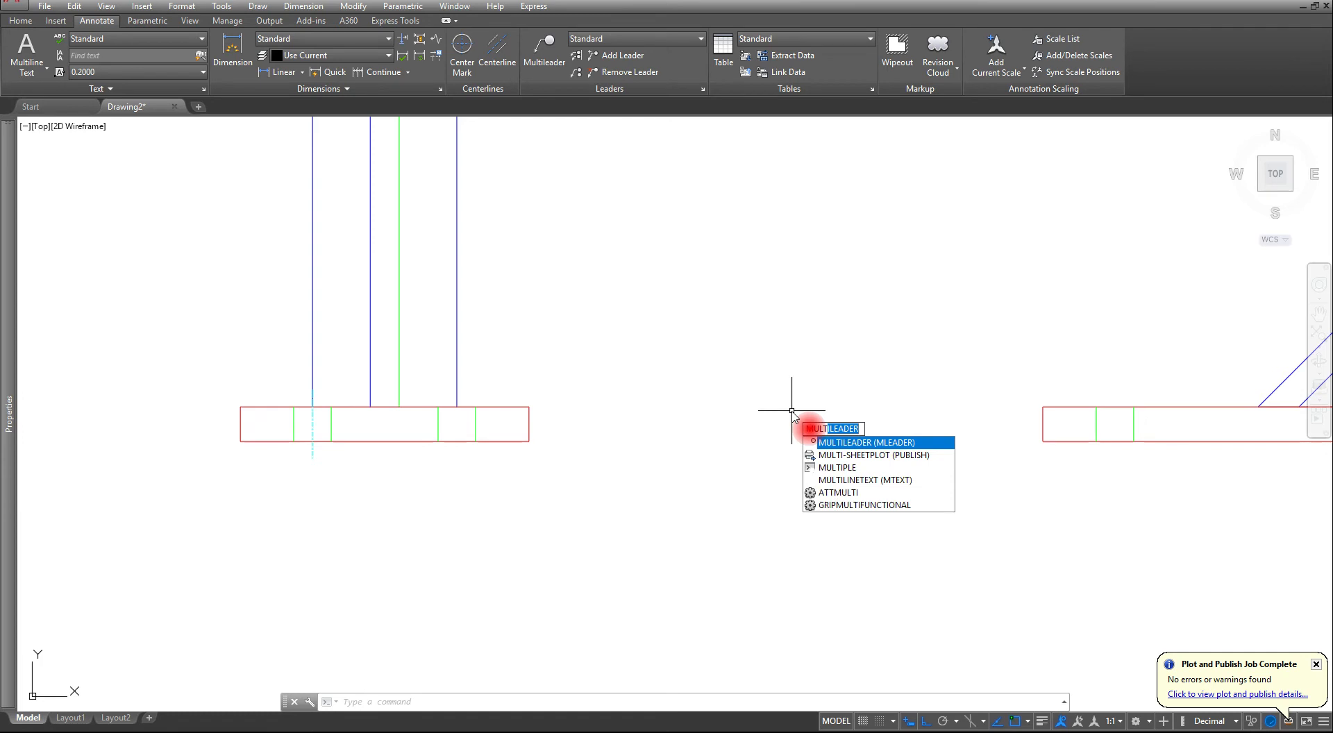
- Repeat CENTERLINE with the MULTIPLE command and add a centerline between the right pair of hole lines in the side view's base plate
left_click(830, 474)
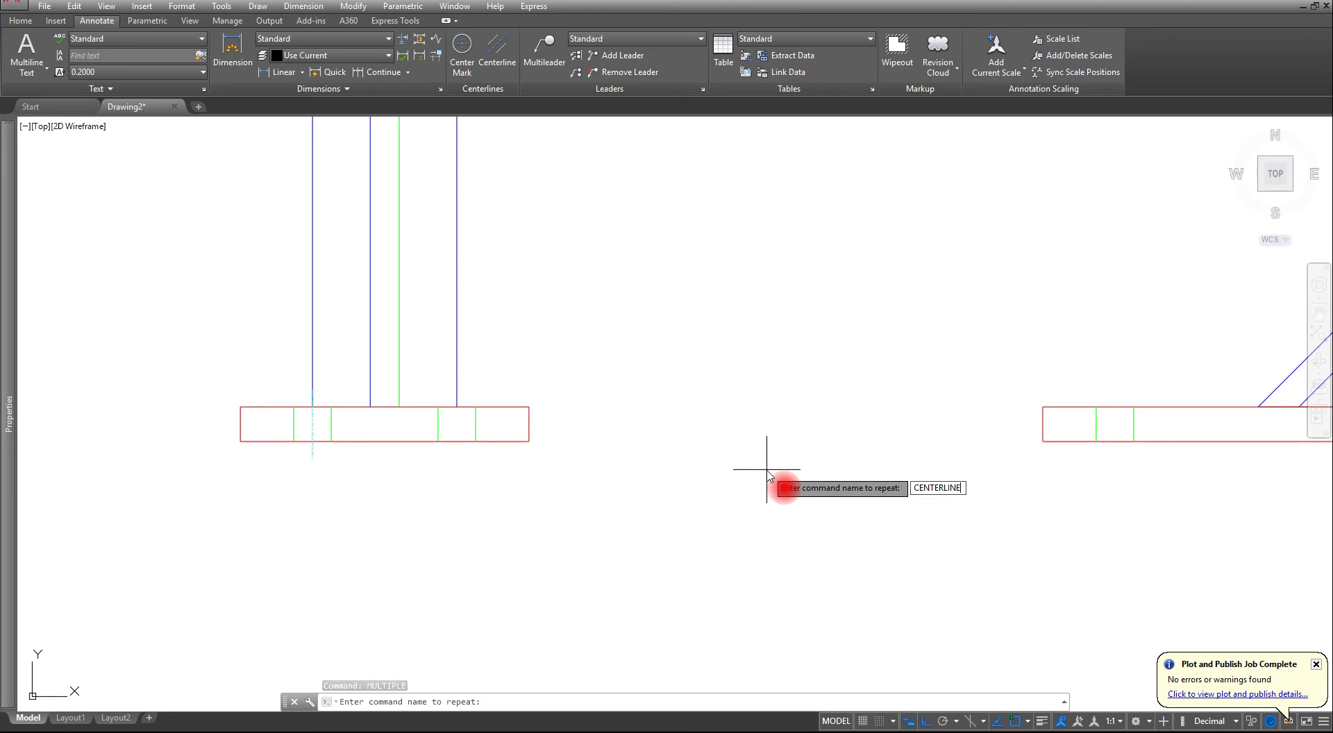
key("Return")
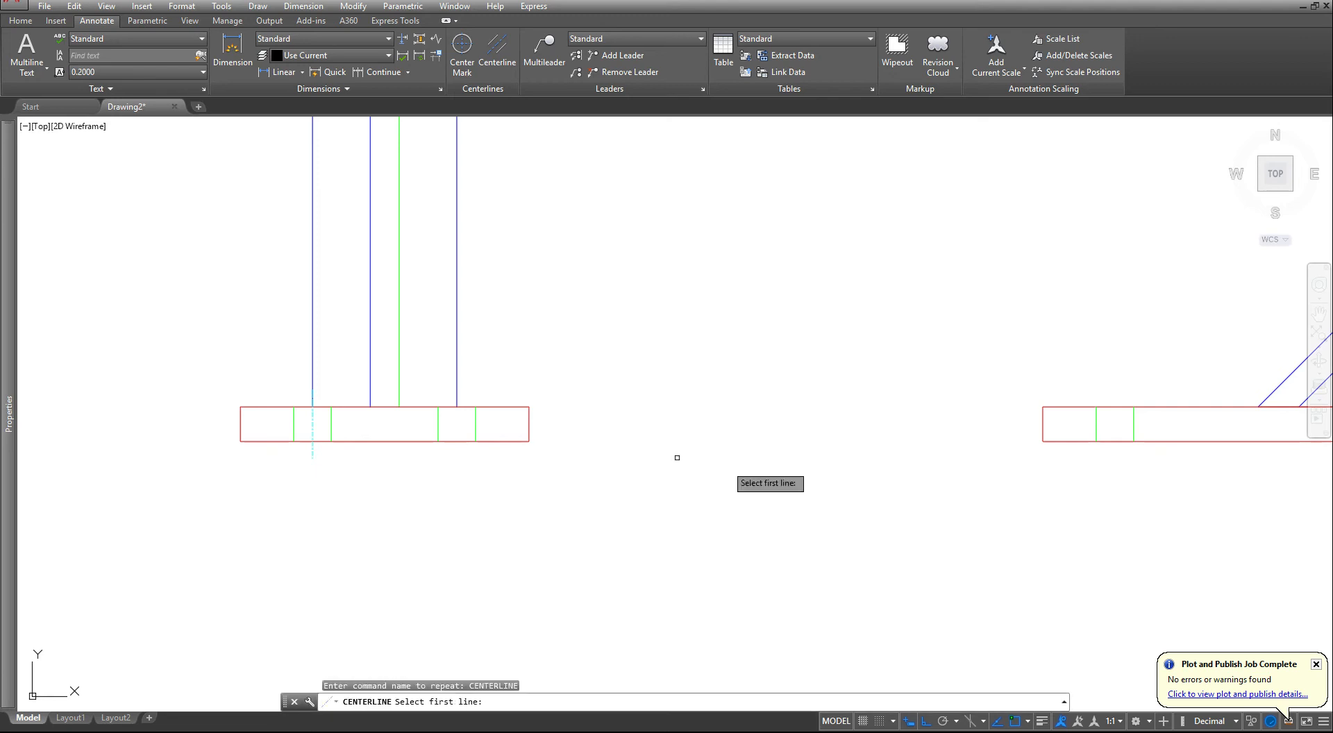
left_click(438, 420)
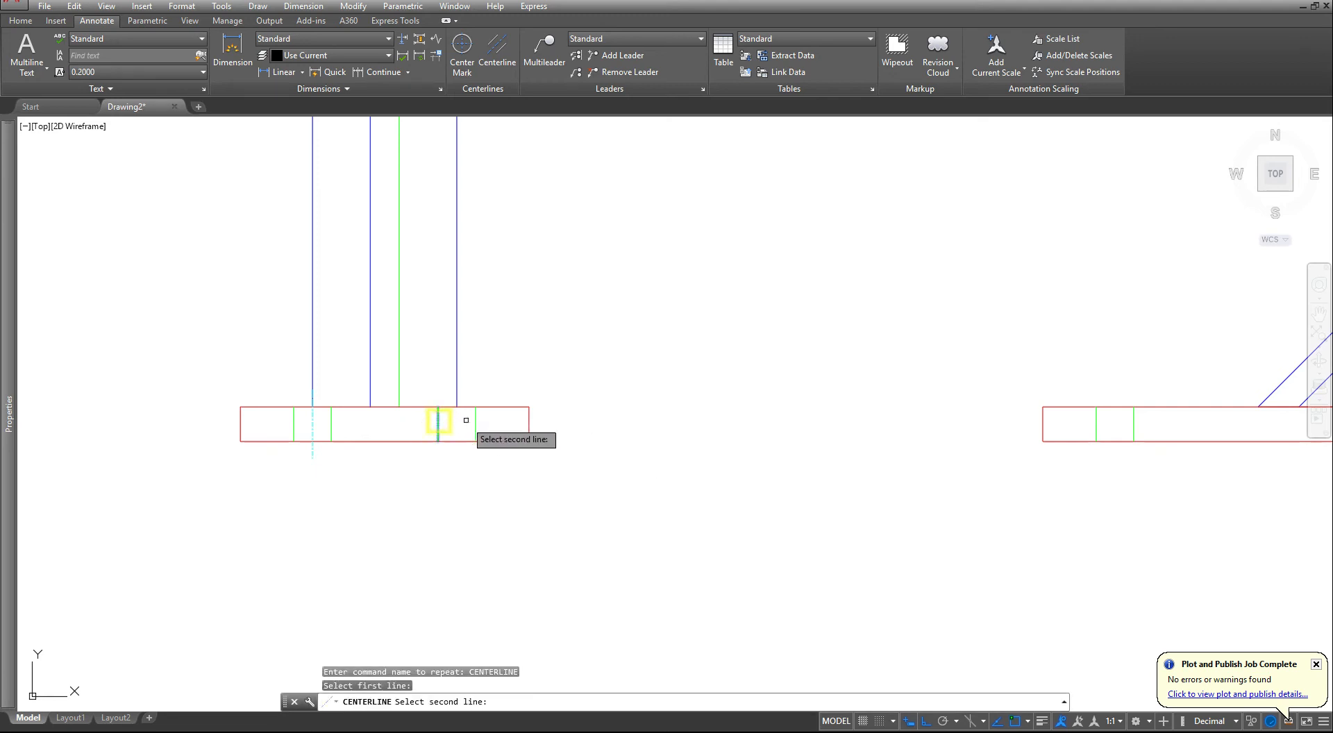
left_click(476, 422)
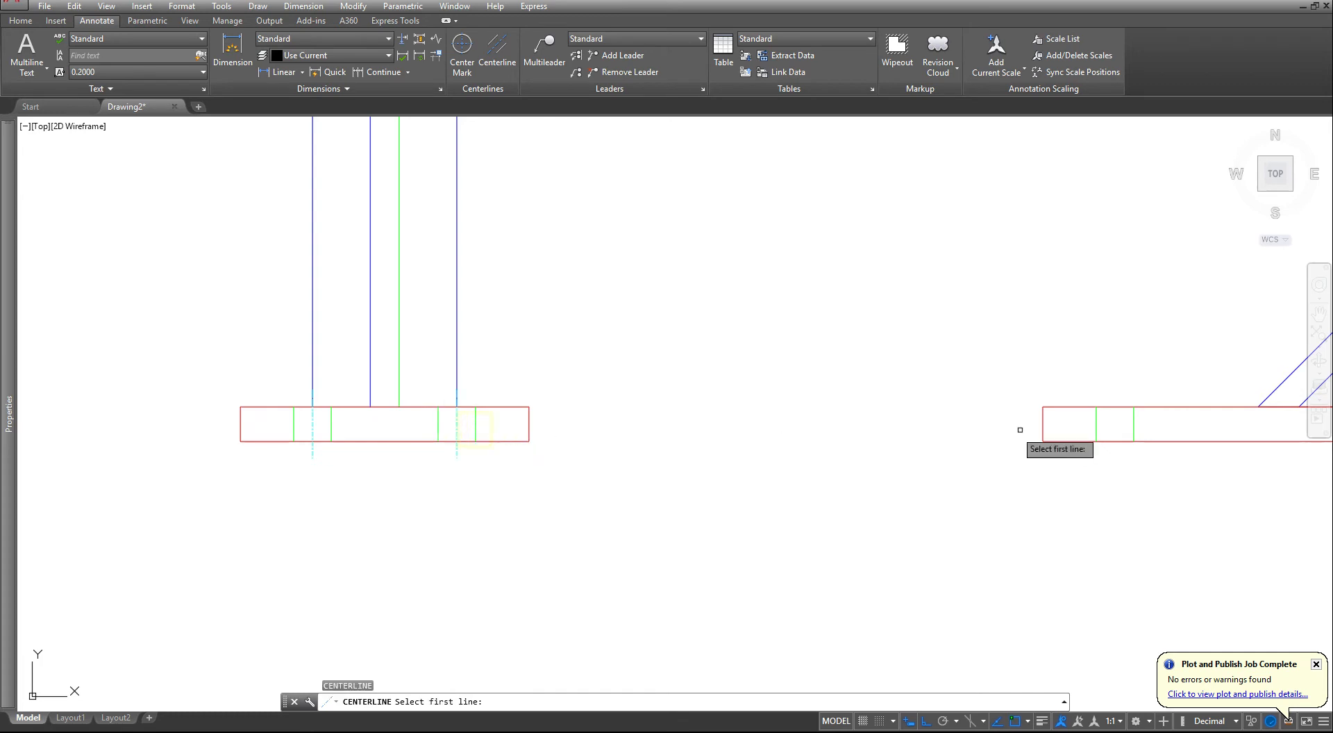
- Add a centerline between the left pair of hole lines in the front view's base plate
left_click(1097, 423)
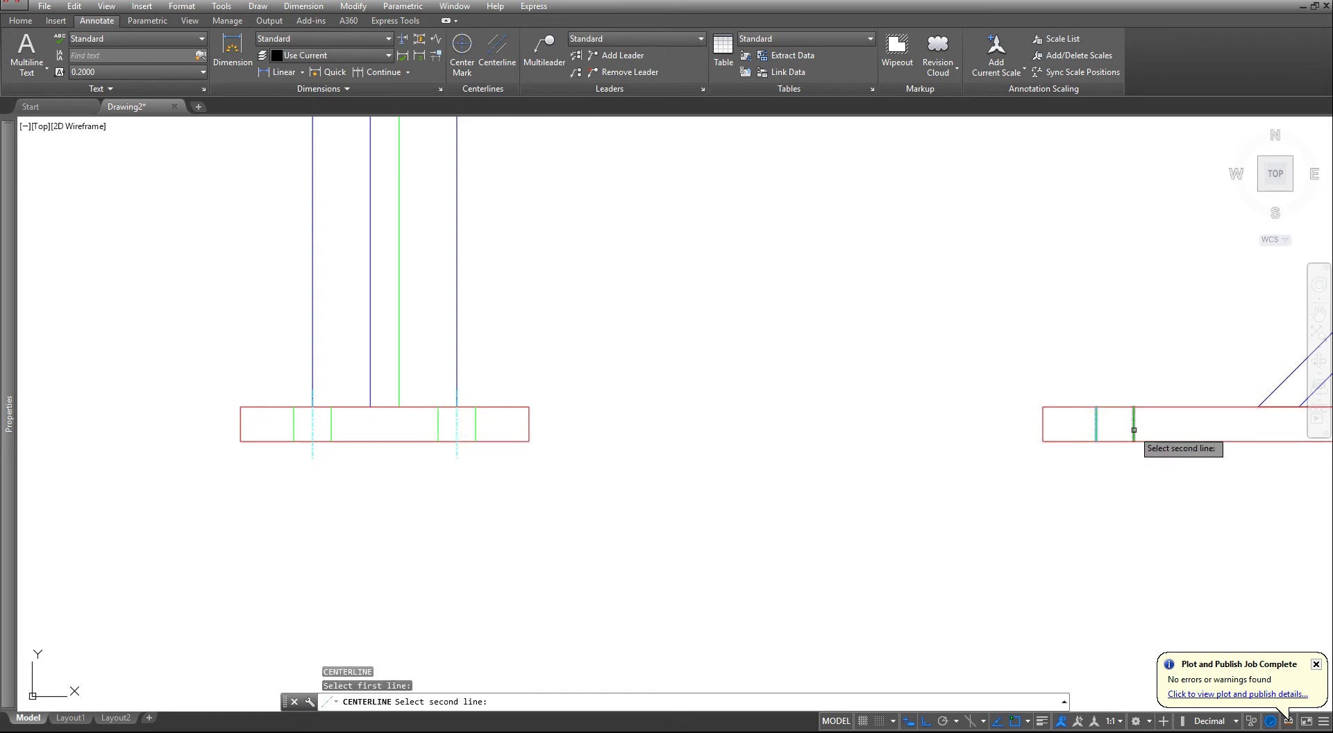
left_click(1134, 430)
middle_click_drag(1132, 432, 578, 470)
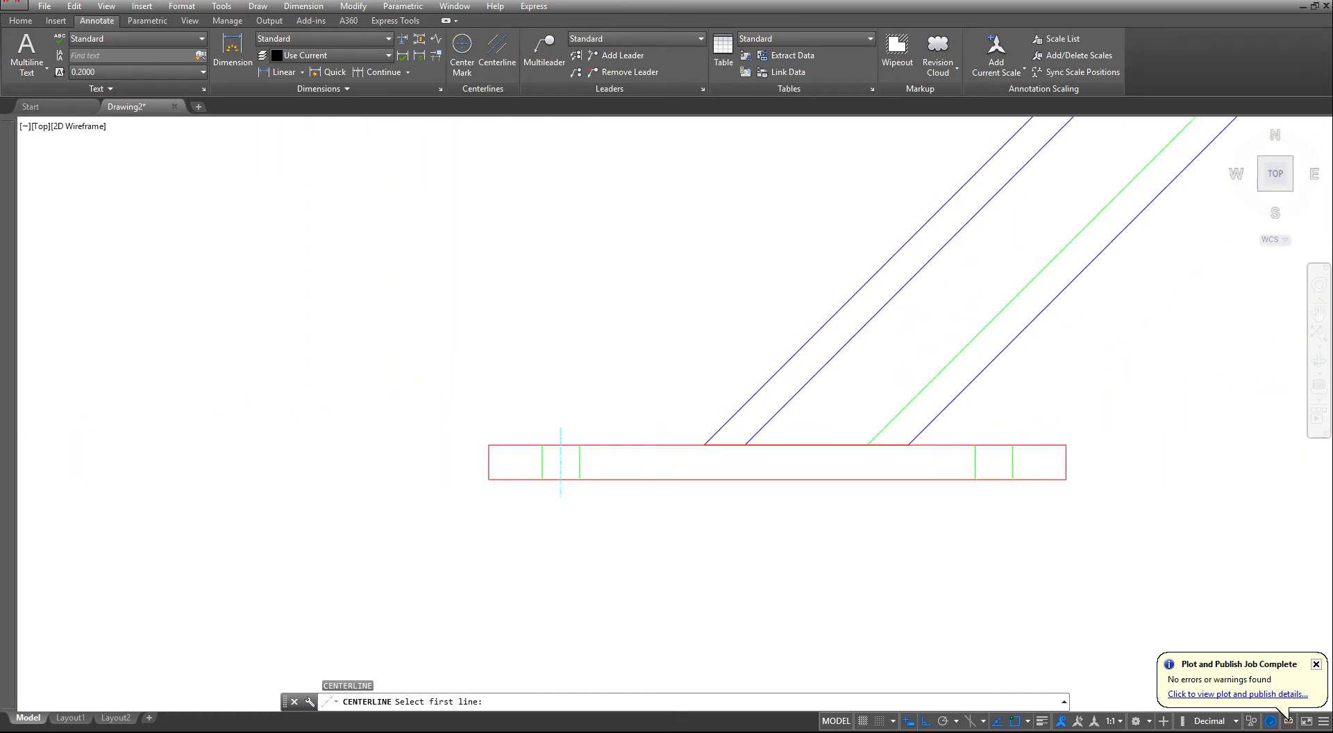
- Add a centerline between the right pair of hidden hole lines in the front view's base plate
left_click(974, 465)
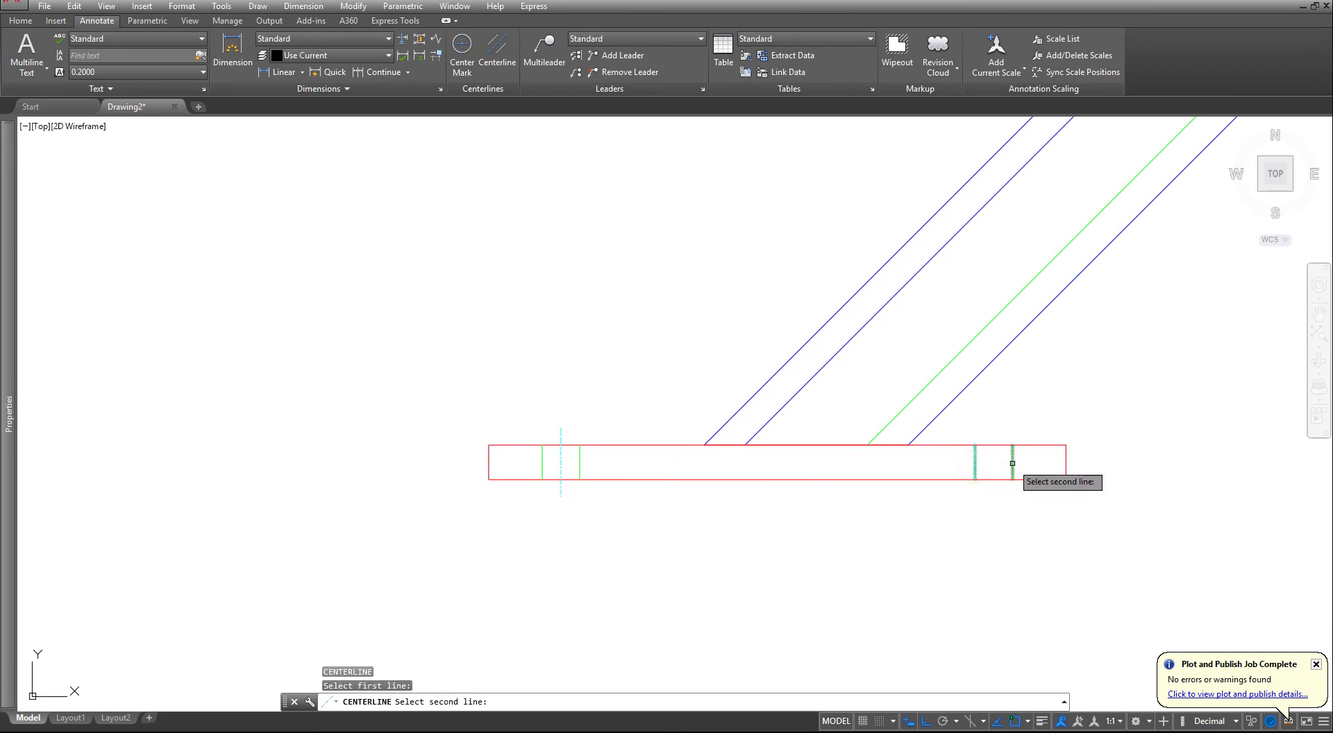
left_click(1012, 463)
- Add centerlines between the lower and upper pairs of hidden hole lines in the top view's edge-on end plate, and end the repeated command
scroll(974, 477, "down", 6)
middle_click_drag(902, 356, 874, 550)
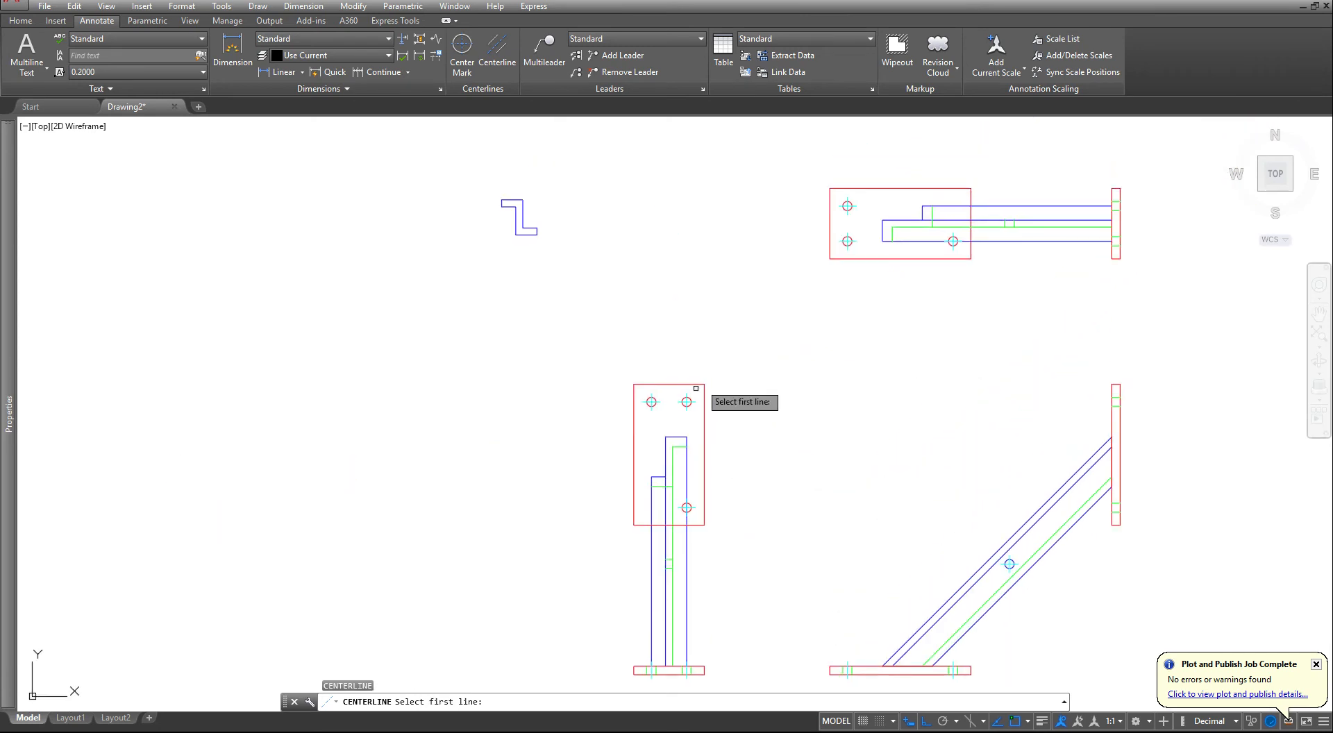
scroll(1065, 208, "up", 5)
middle_click_drag(1023, 319, 824, 485)
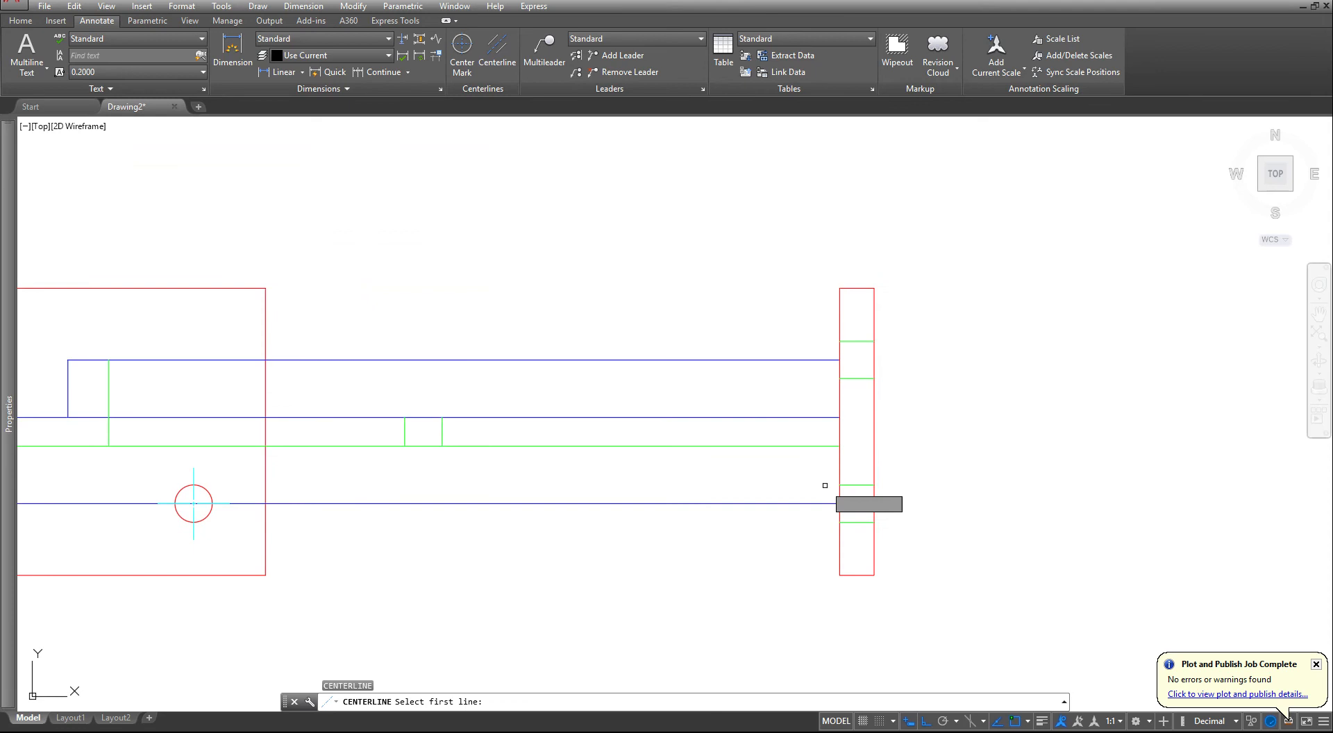
left_click(847, 520)
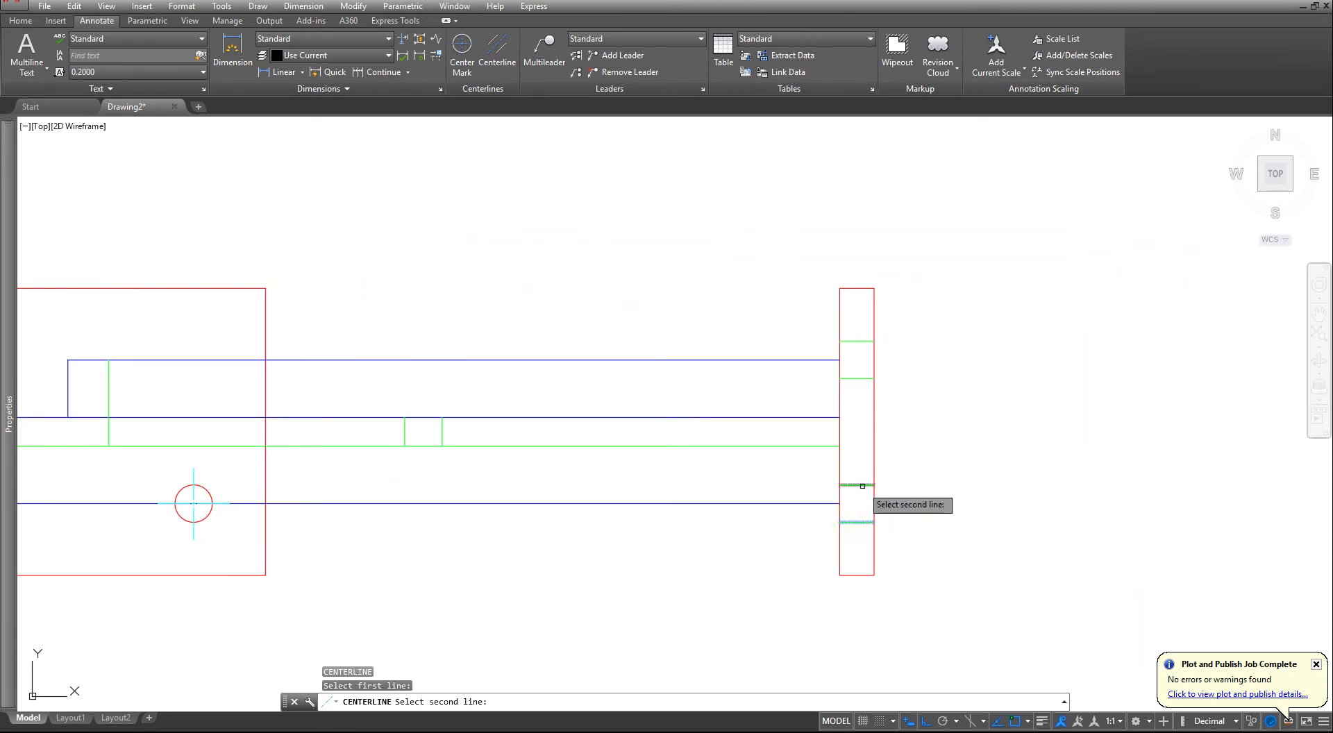
left_click(862, 486)
left_click(856, 379)
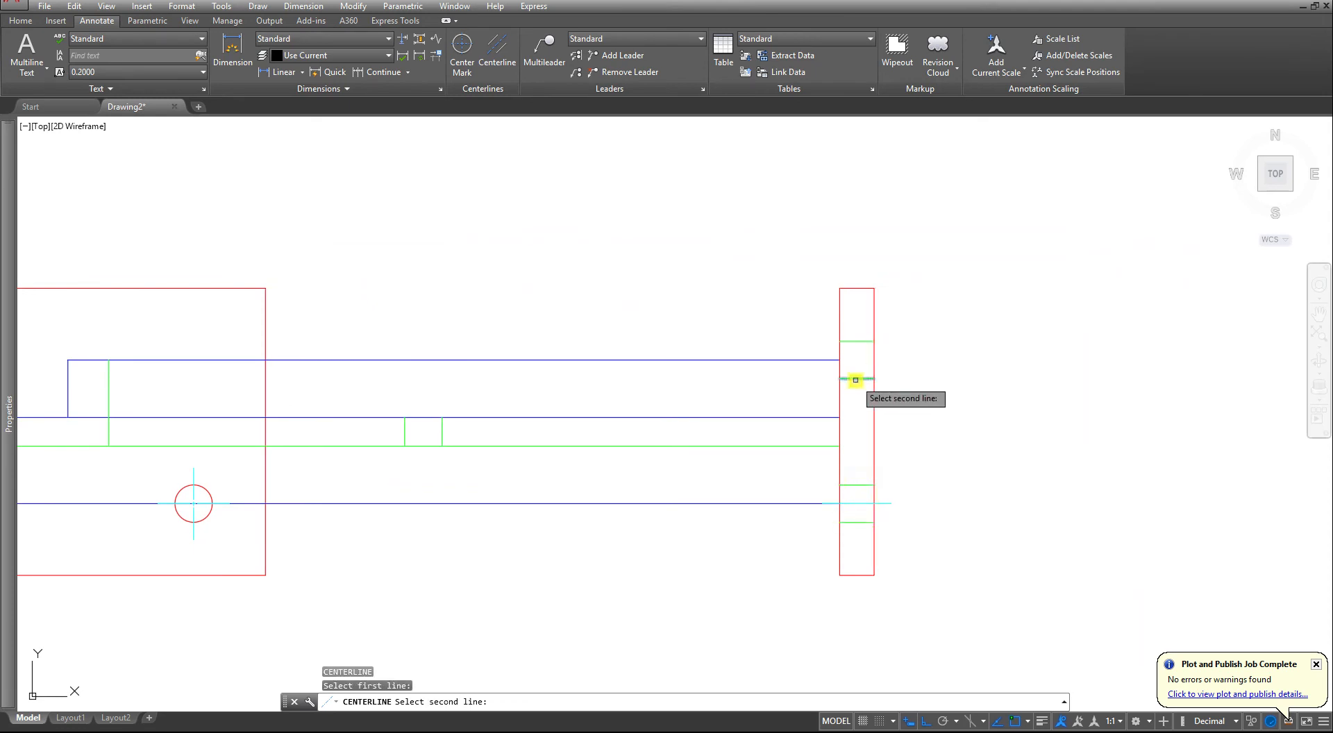
left_click(856, 340)
key("Return")
scroll(767, 386, "down", 5)
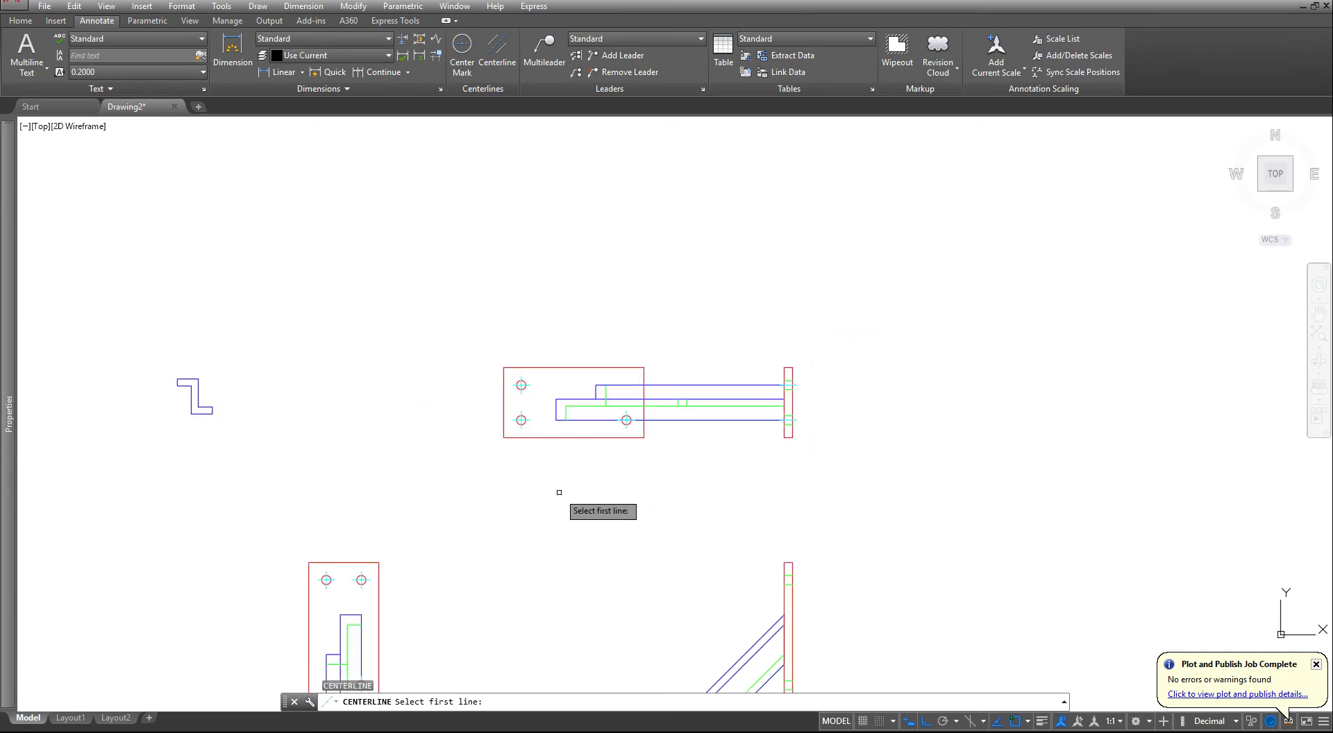
mouse_move(536, 529)
middle_mouse_down()
mouse_move(574, 444)
mouse_move(515, 509)
mouse_move(620, 463)
middle_mouse_up()
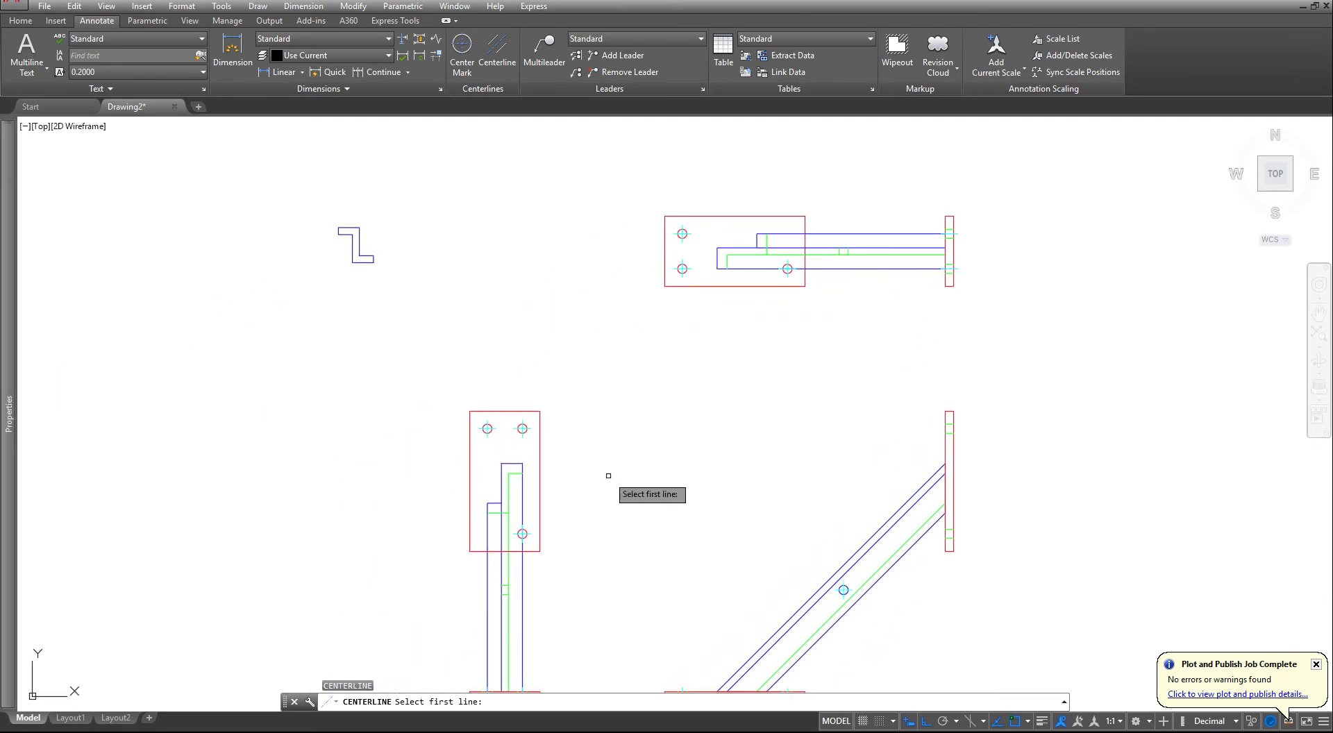
key("Escape")
key("Escape")
key("Escape")
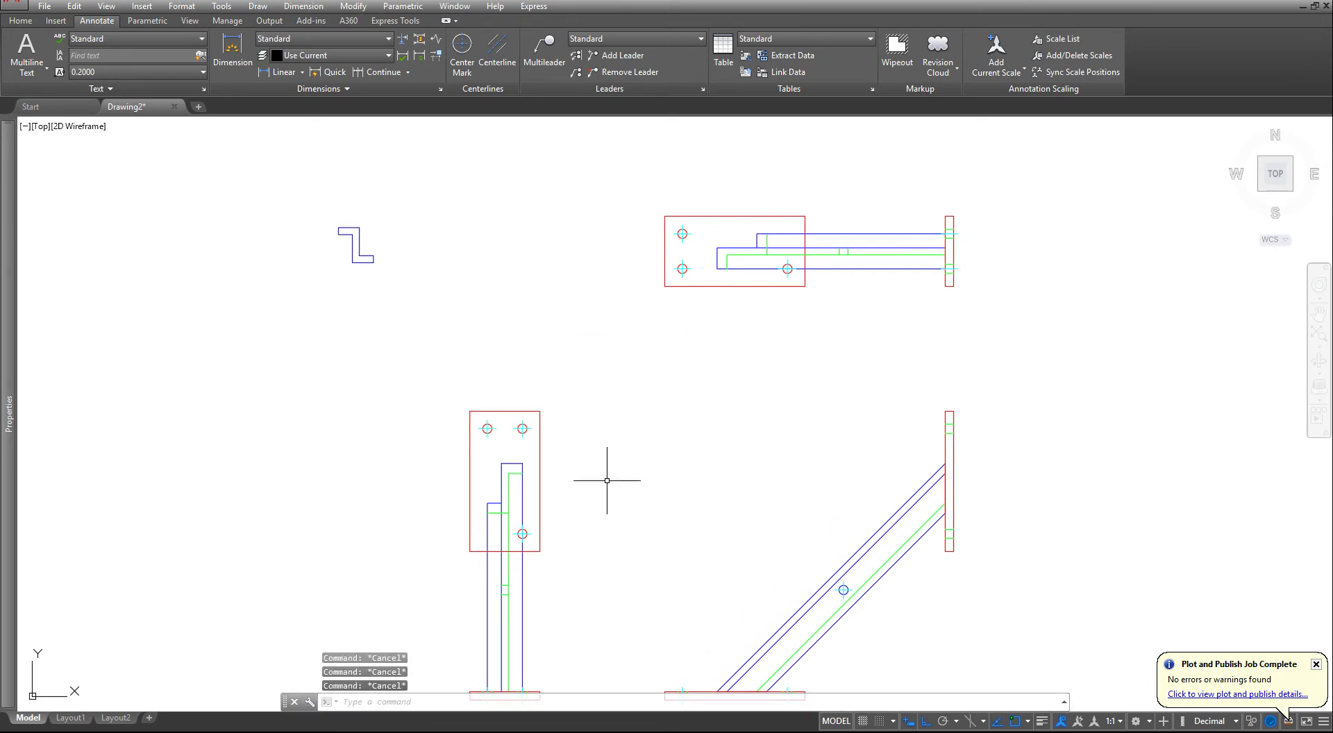
- Add a centerline between the hidden lines of the beam web hole in the side view
left_click(497, 47)
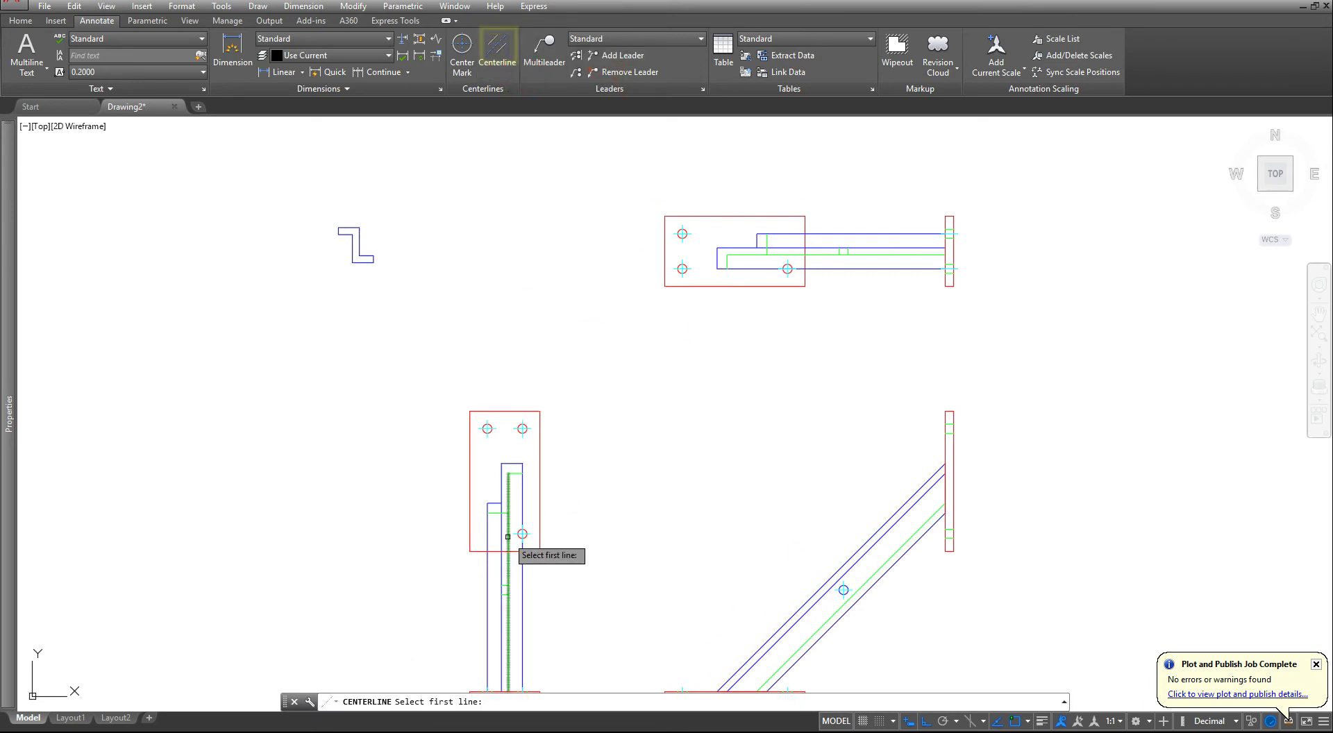
scroll(493, 590, "up", 5)
left_click(547, 603)
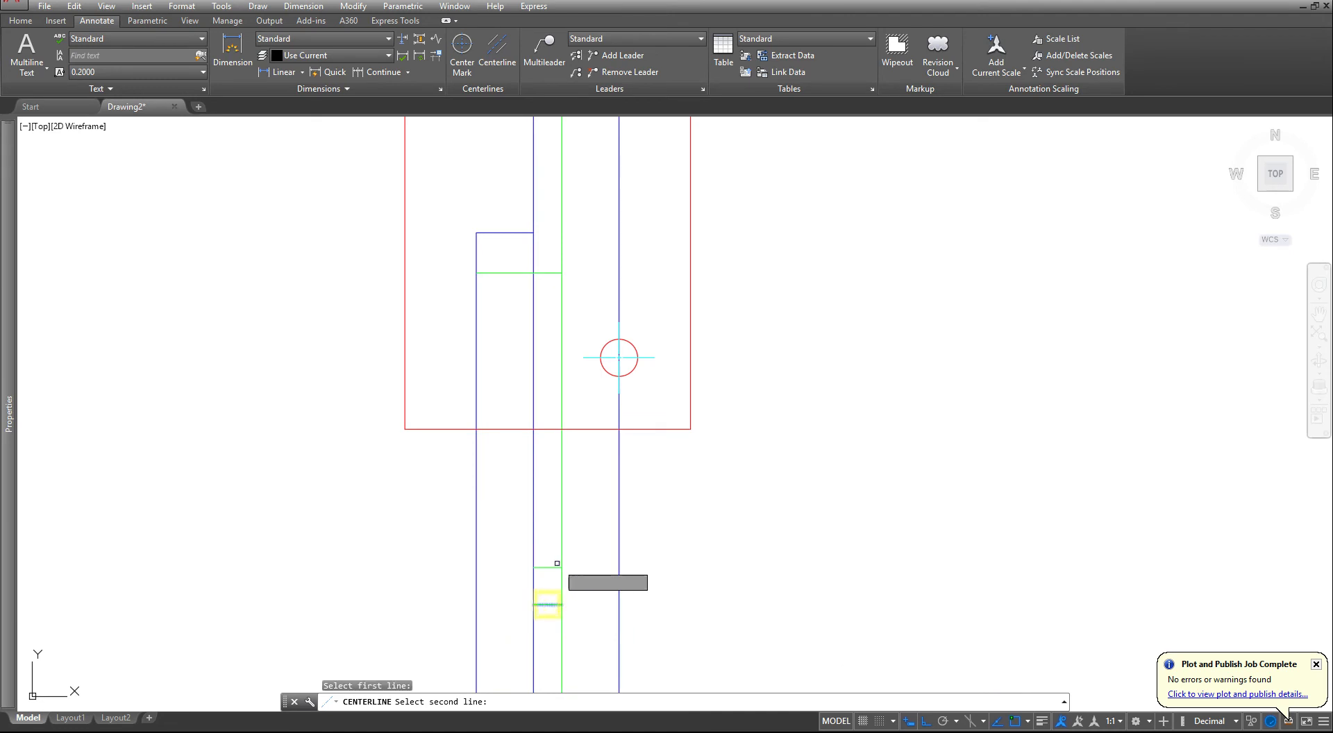
left_click(547, 567)
- Repeat CENTERLINE and add a centerline between the hidden lines of the beam web hole in the top view
scroll(547, 567, "down", 6)
scroll(850, 247, "up", 2)
scroll(879, 227, "up", 3)
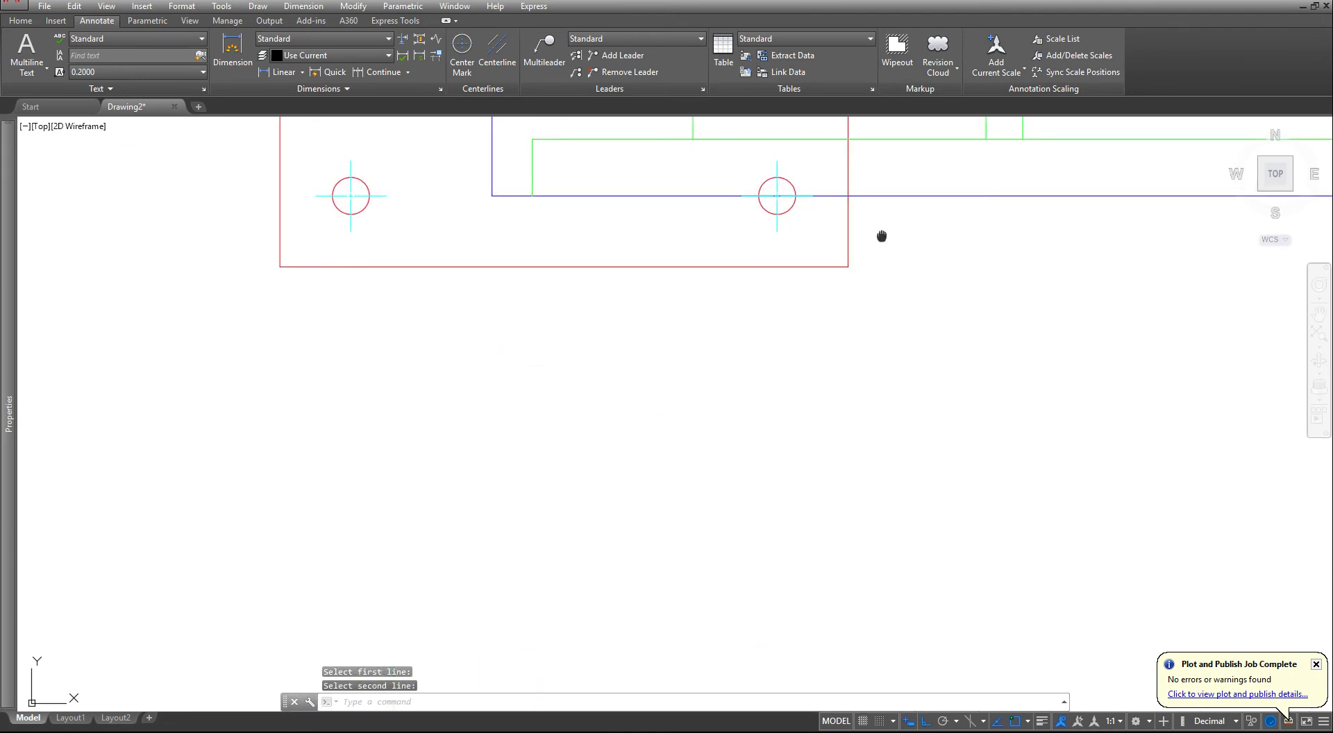
scroll(774, 491, "down", 2)
key("Return")
scroll(687, 527, "up", 5)
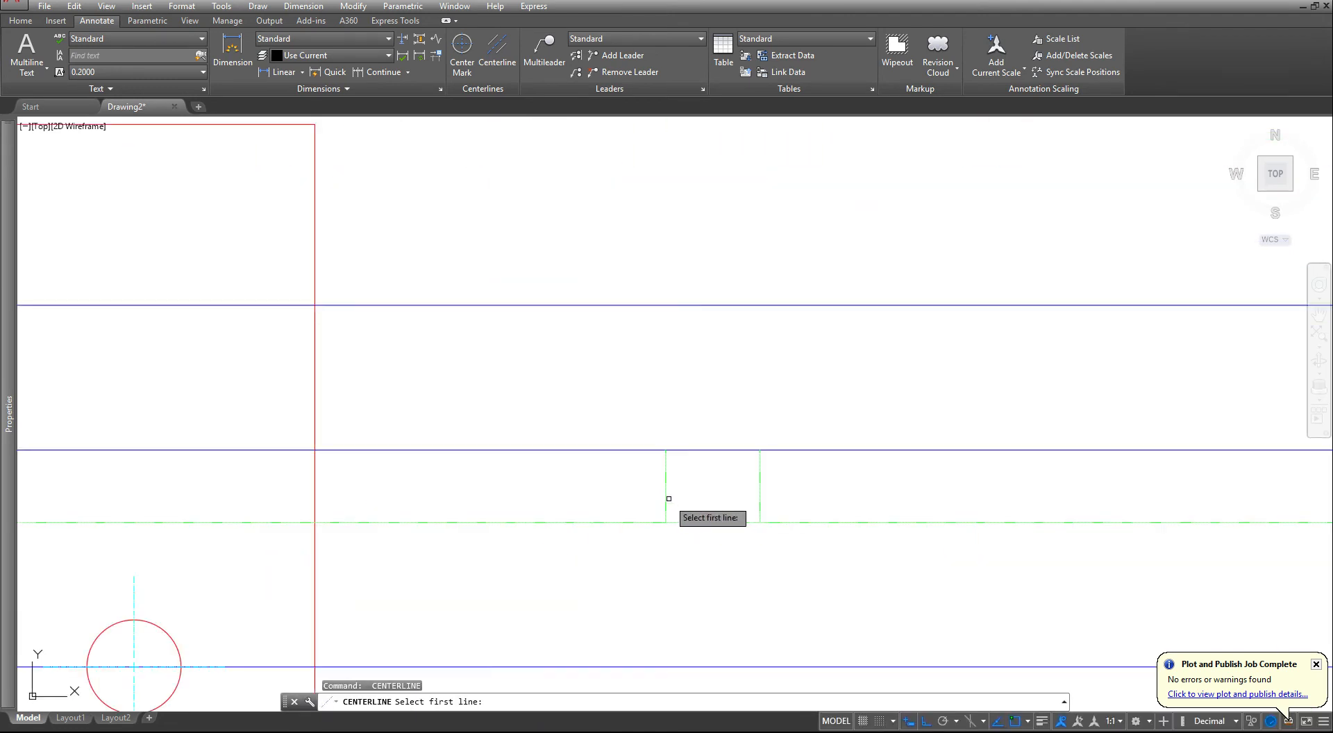
left_click(665, 499)
key("Escape")
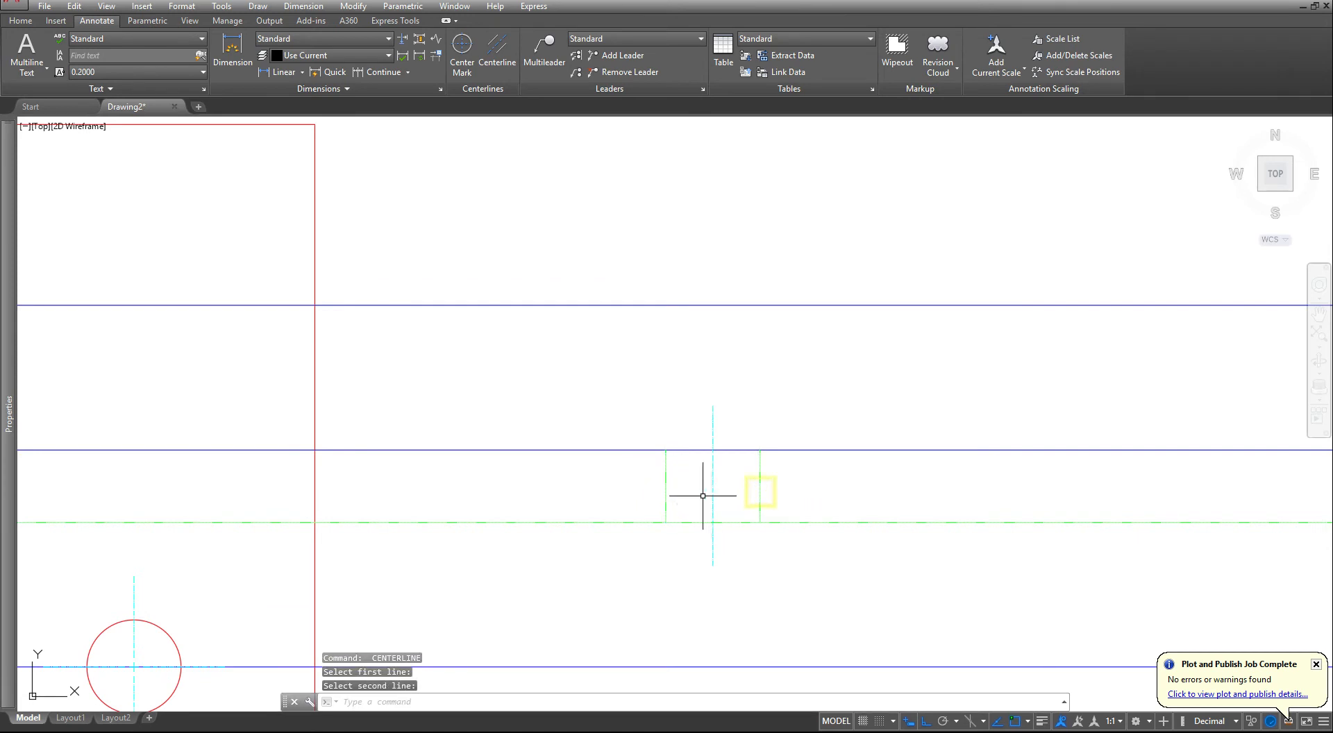
- Switch to Layout1 and examine the hidden lines and centerlines of the three views on the sheet
scroll(701, 492, "down", 8)
mouse_move(539, 556)
middle_mouse_down()
mouse_move(550, 416)
mouse_move(577, 362)
middle_mouse_up()
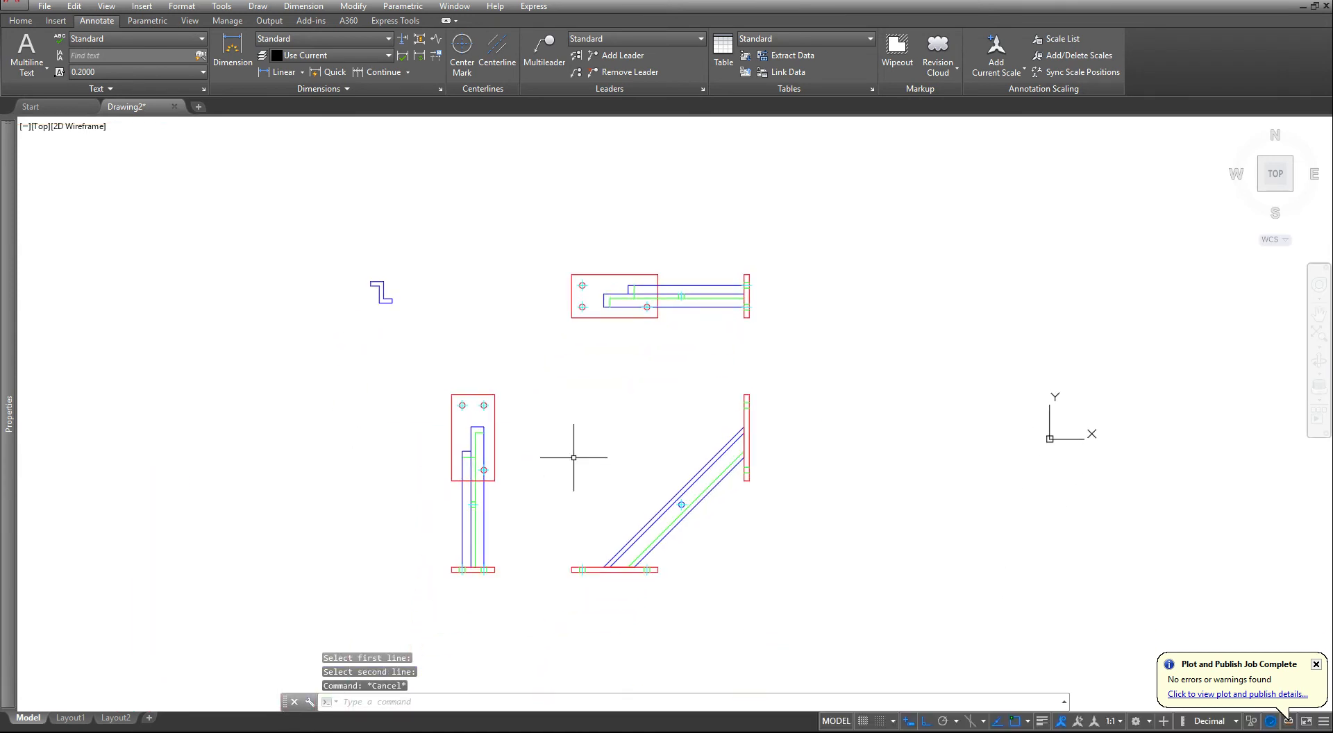
left_click(73, 718)
scroll(654, 450, "up", 7)
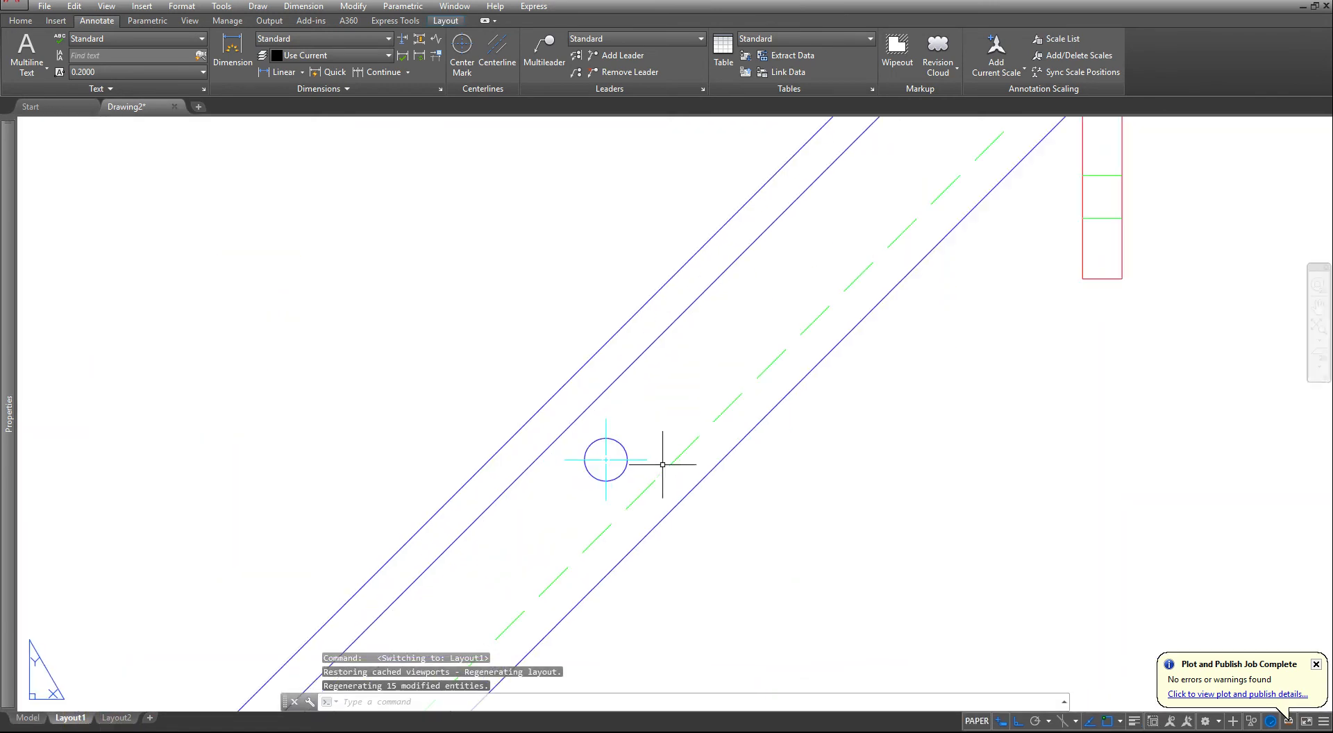
scroll(610, 446, "down", 7)
scroll(368, 419, "up", 5)
scroll(369, 416, "down", 3)
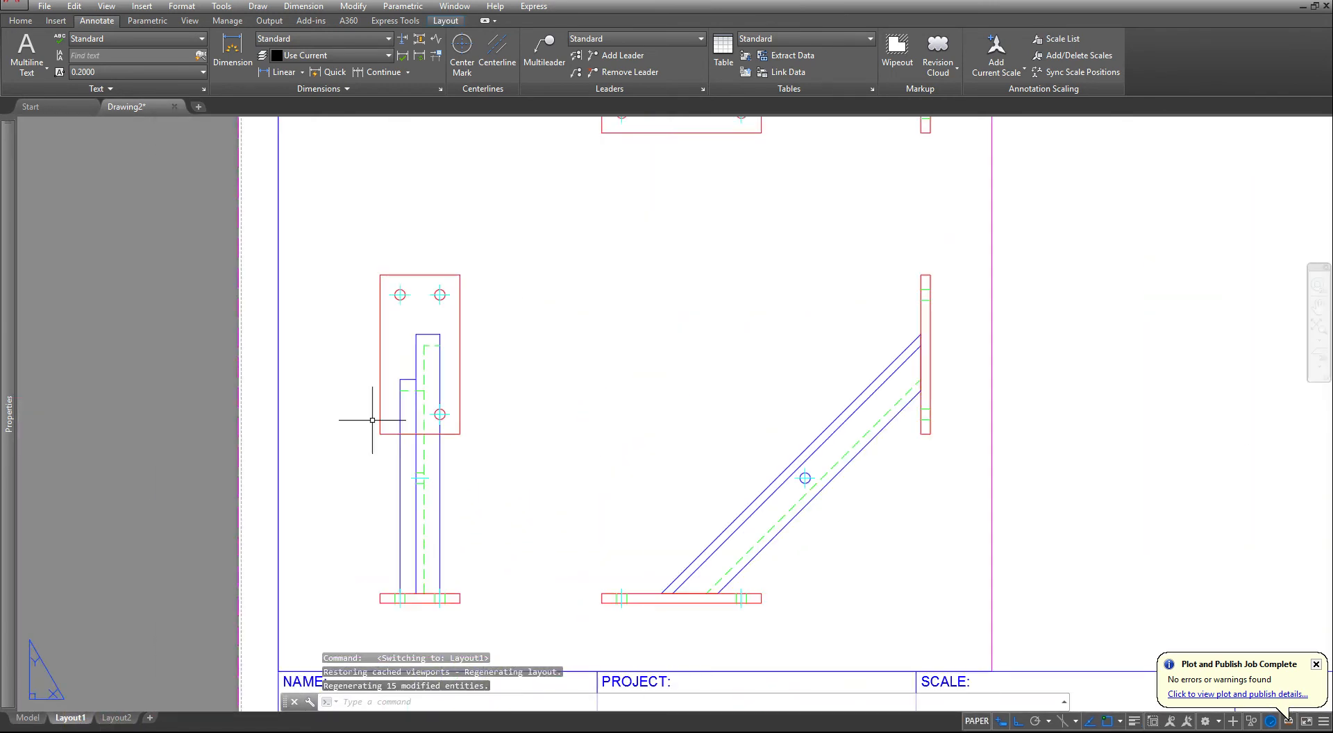
scroll(597, 278, "down", 2)
middle_click_drag(839, 363, 574, 409)
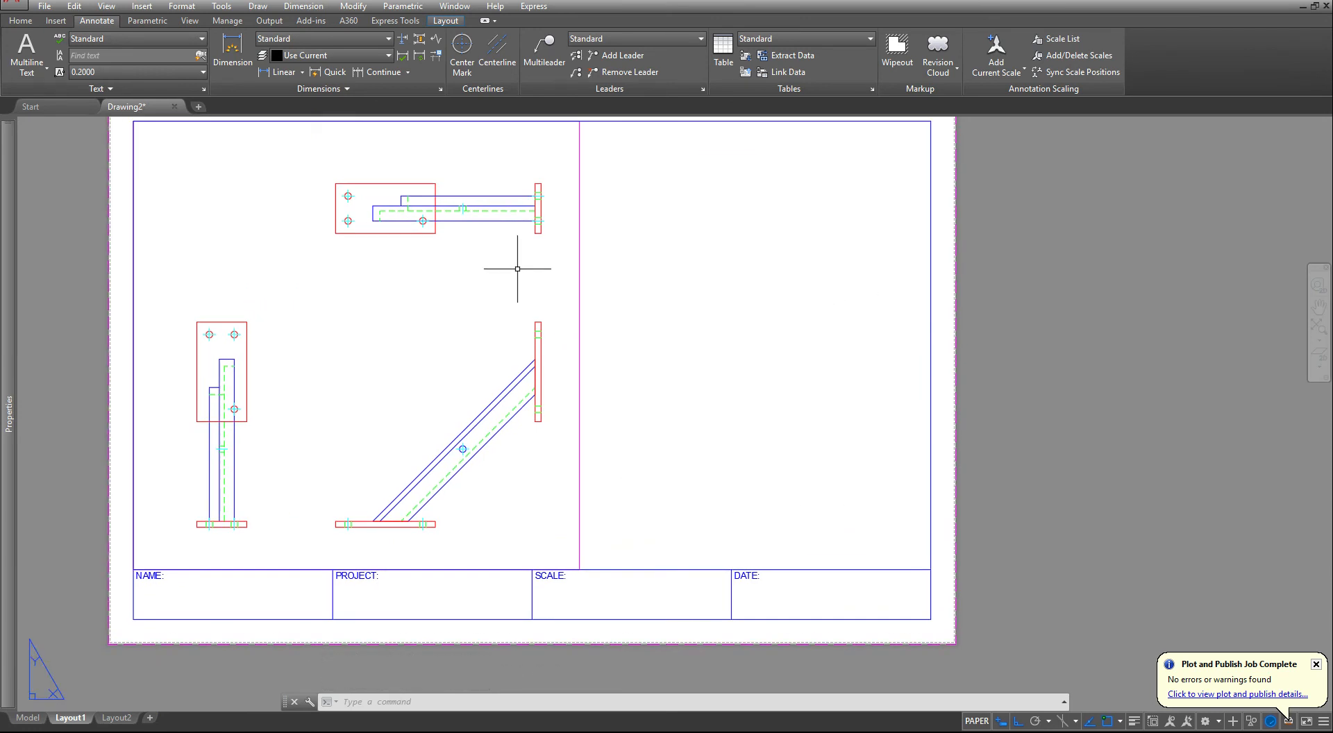
- Create a rectangular viewport in the empty right half of the sheet, just above the title block
left_click(445, 21)
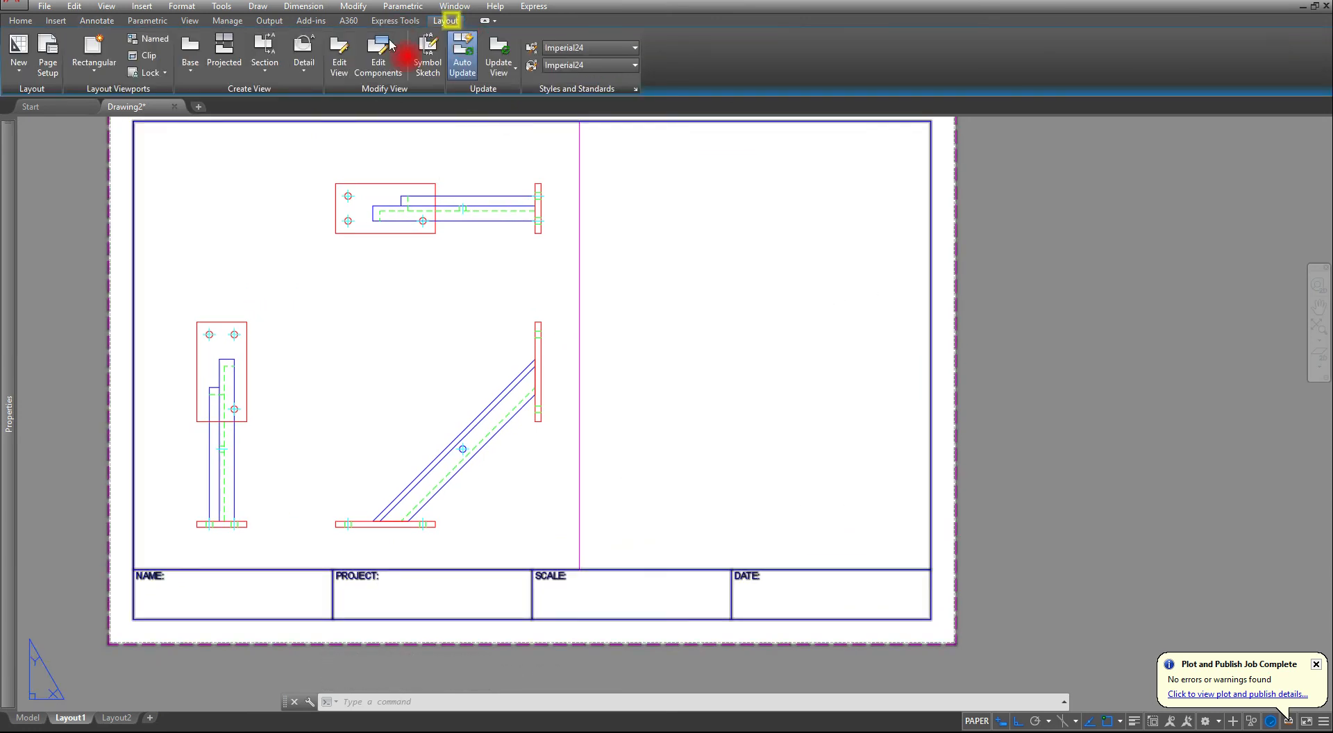
left_click(95, 48)
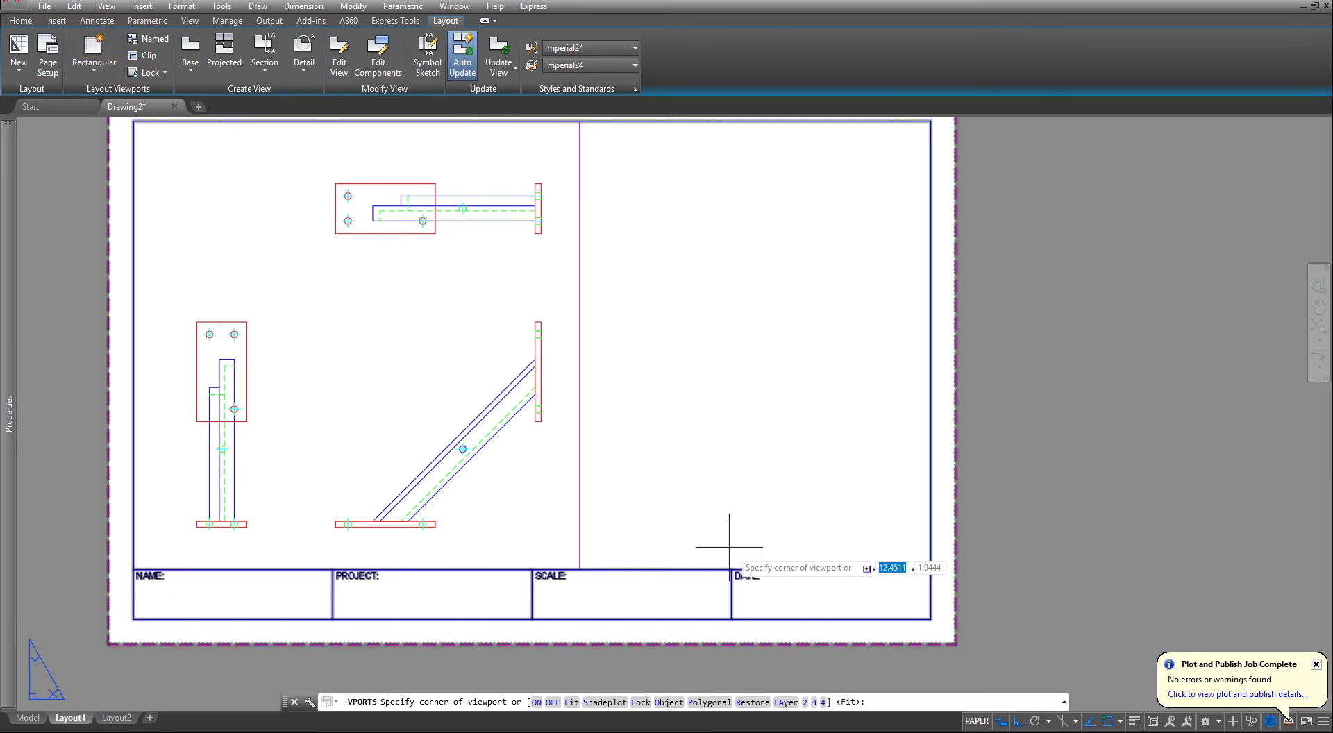
left_click(641, 549)
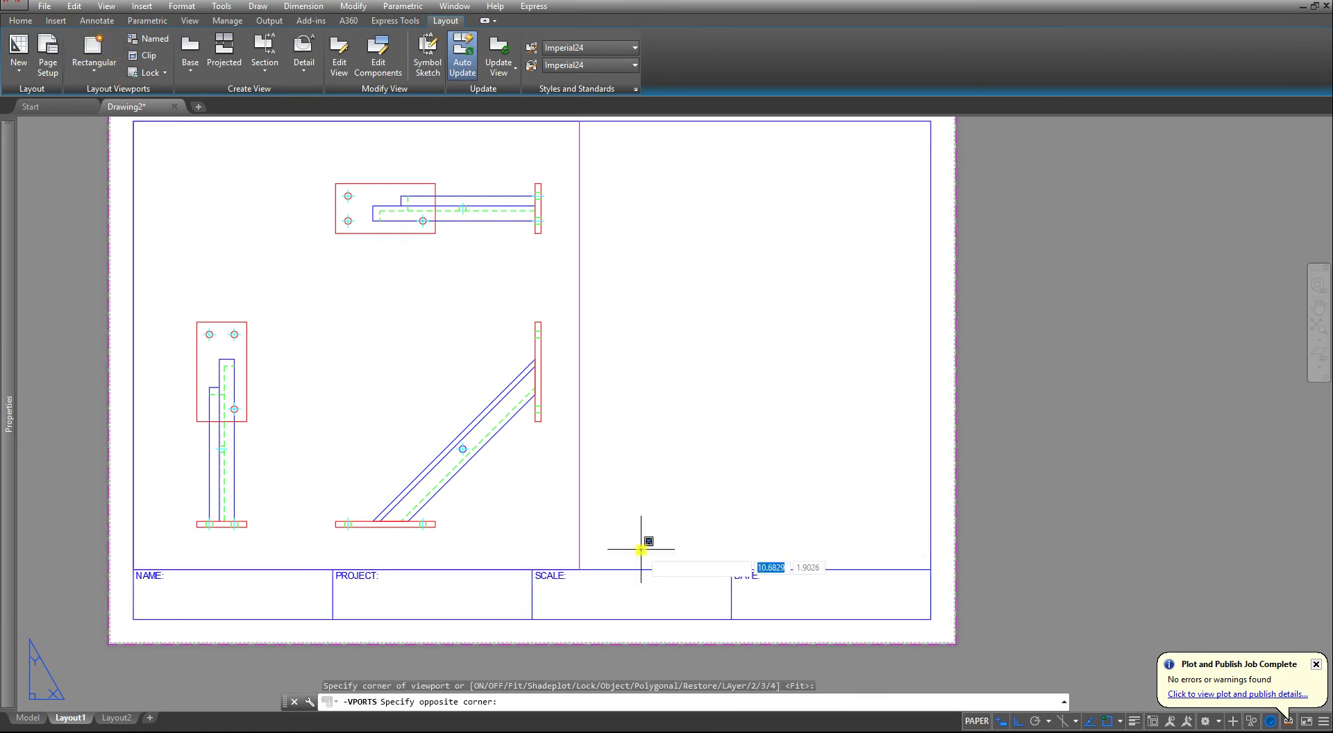
left_click(860, 280)
- Activate the new viewport and zoom its view in on the side view's plate with three holes
double_click(756, 416)
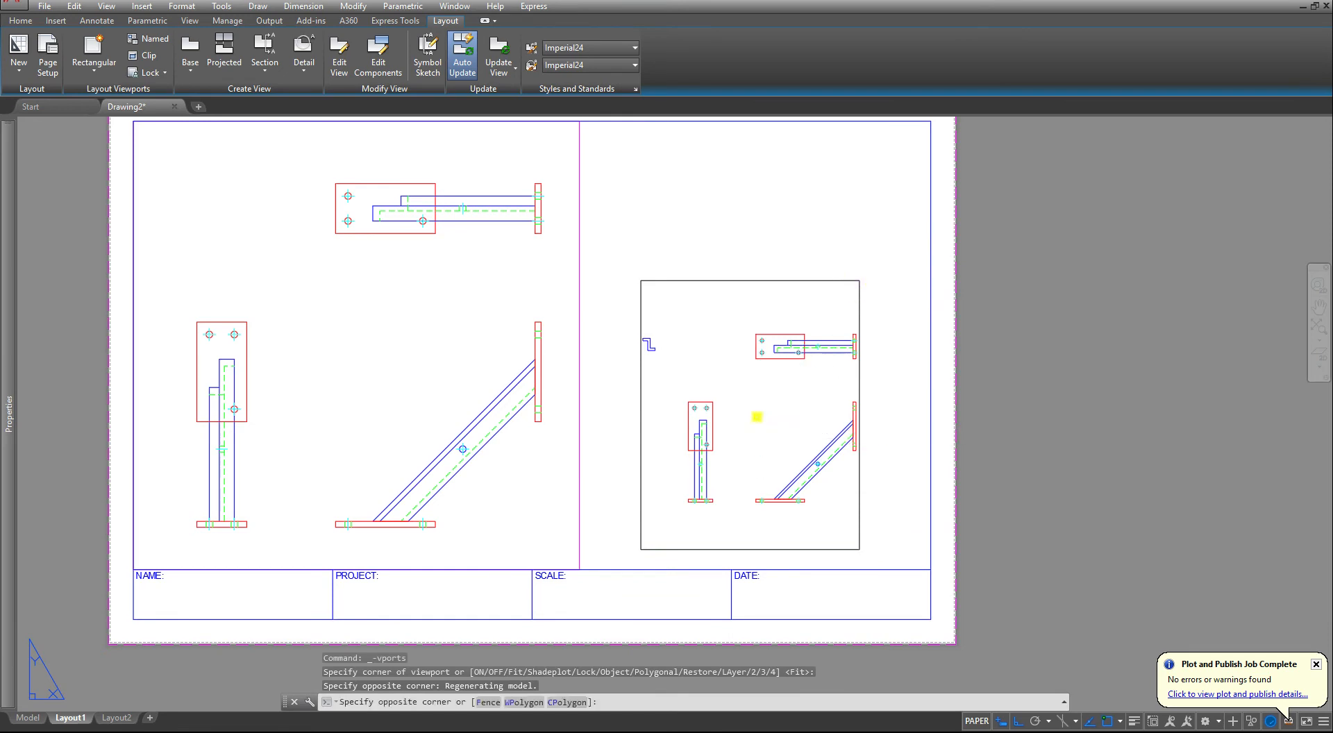
scroll(720, 446, "up", 4)
middle_click_drag(692, 434, 744, 540)
scroll(731, 450, "up", 2)
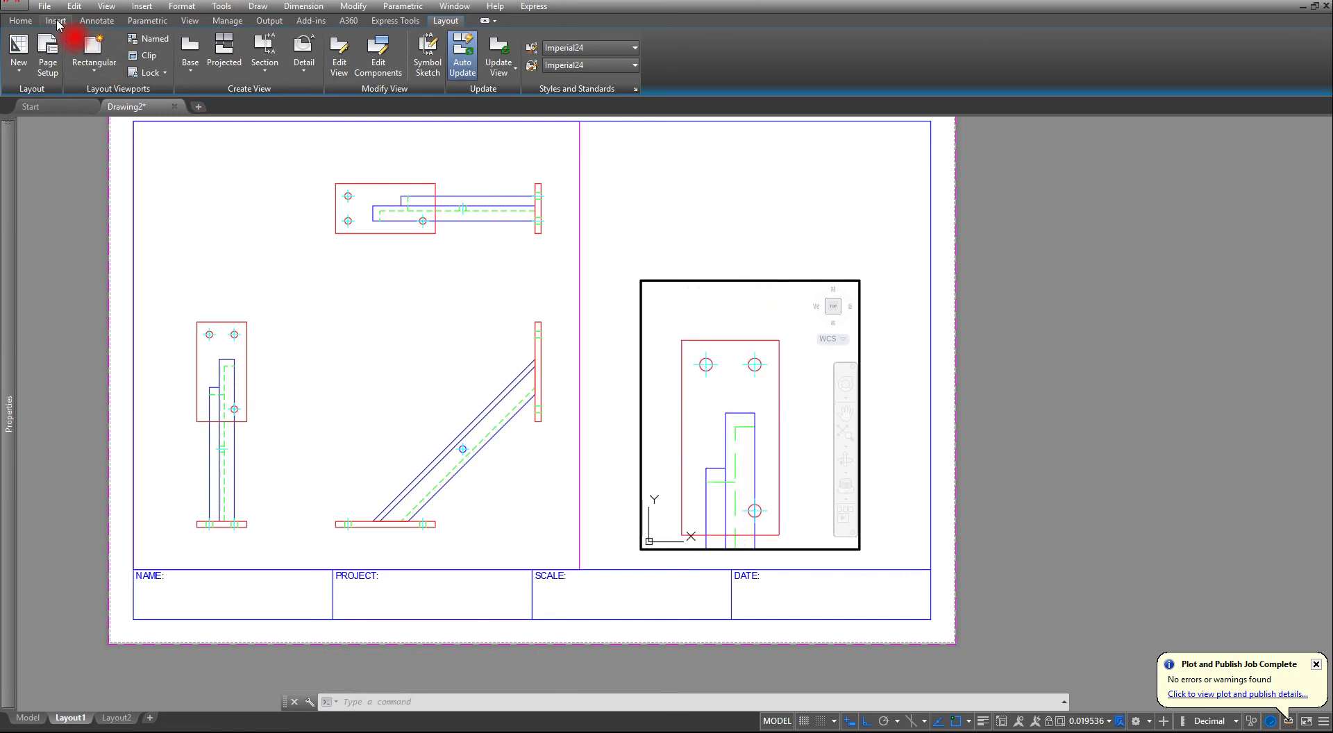
- Freeze the BEAM and HIDDEN layers in the current viewport only
left_click(21, 20)
left_click(590, 40)
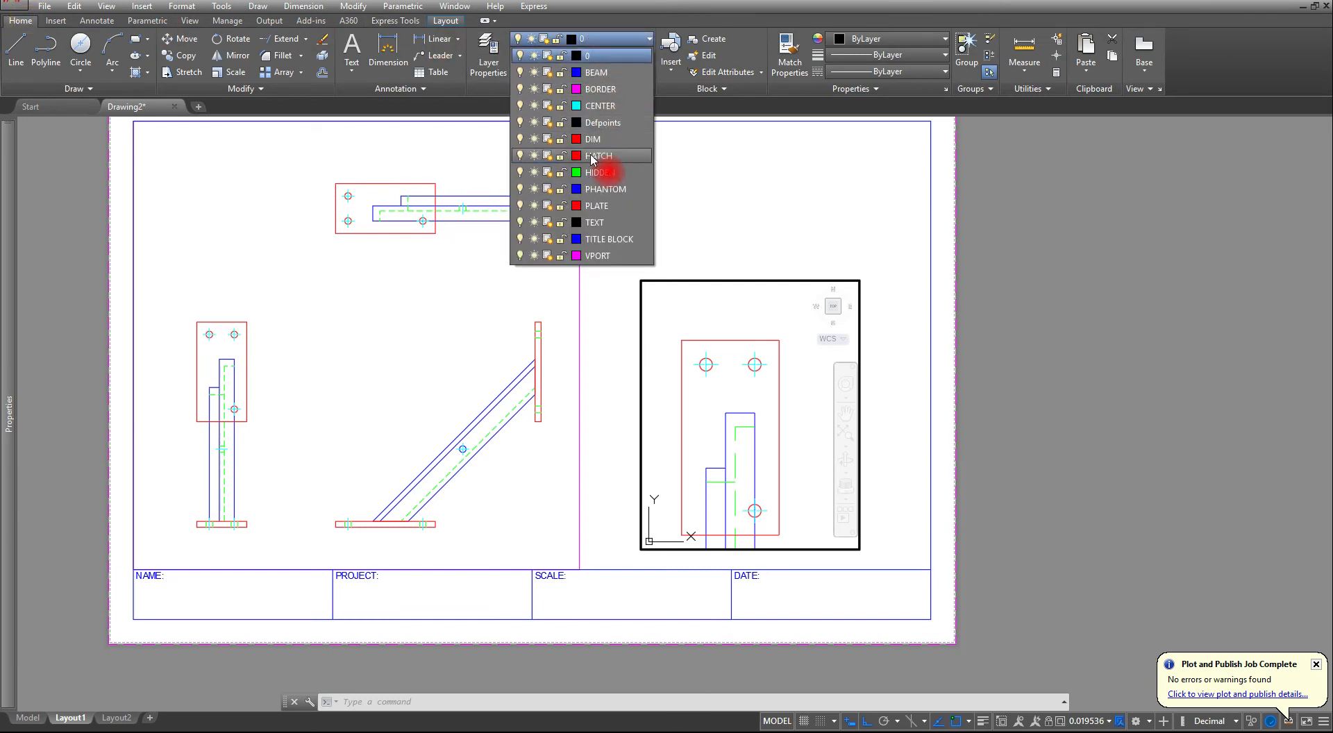
left_click(546, 73)
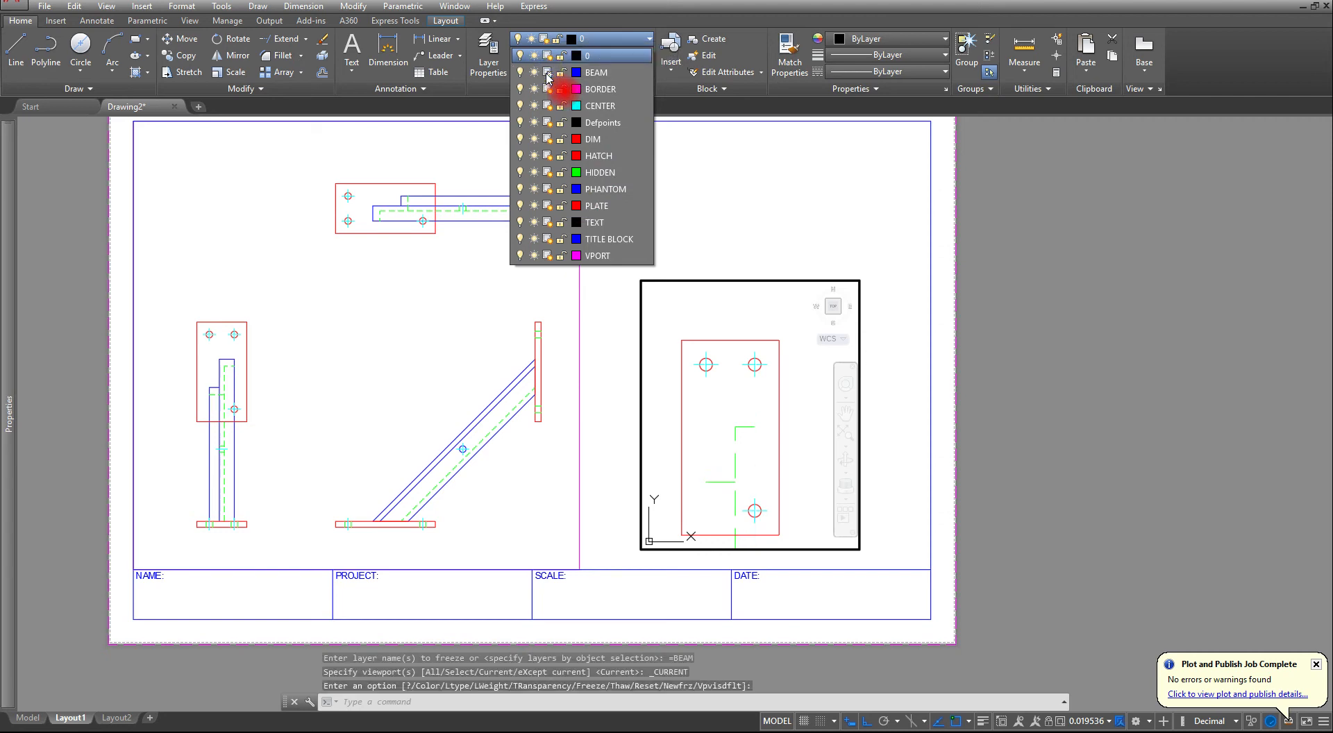
left_click(546, 172)
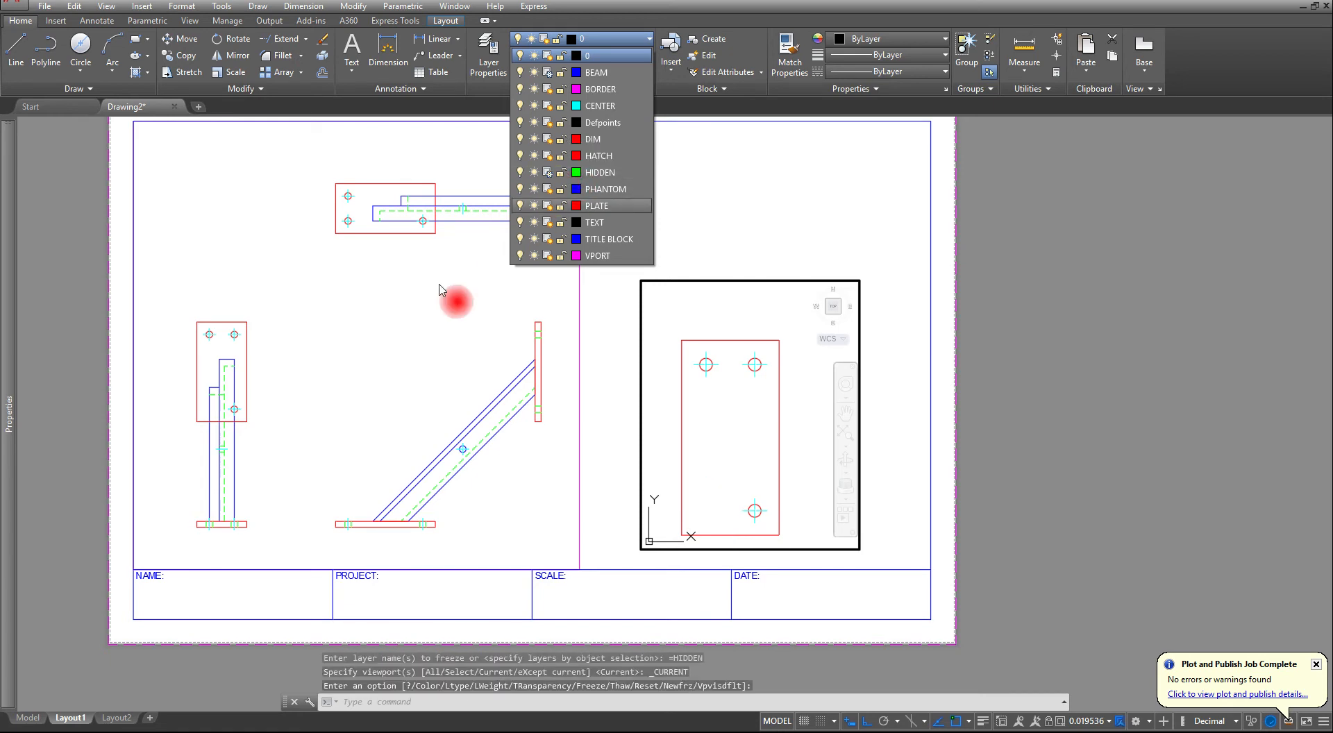
left_click(405, 326)
key("Escape")
key("Escape")
key("Escape")
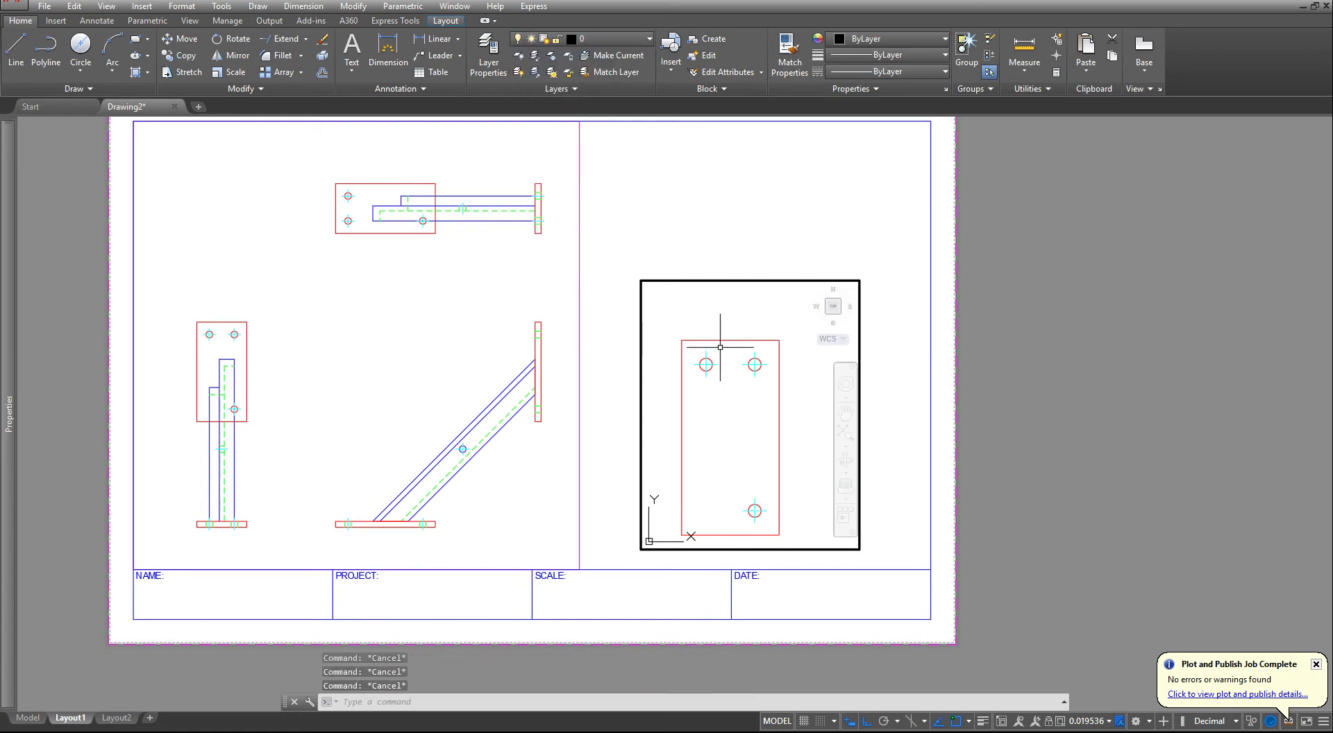
- Center the three-hole plate in the viewport and set the viewport scale to 1:50 after trying 1:100
middle_click_drag(753, 381, 765, 361)
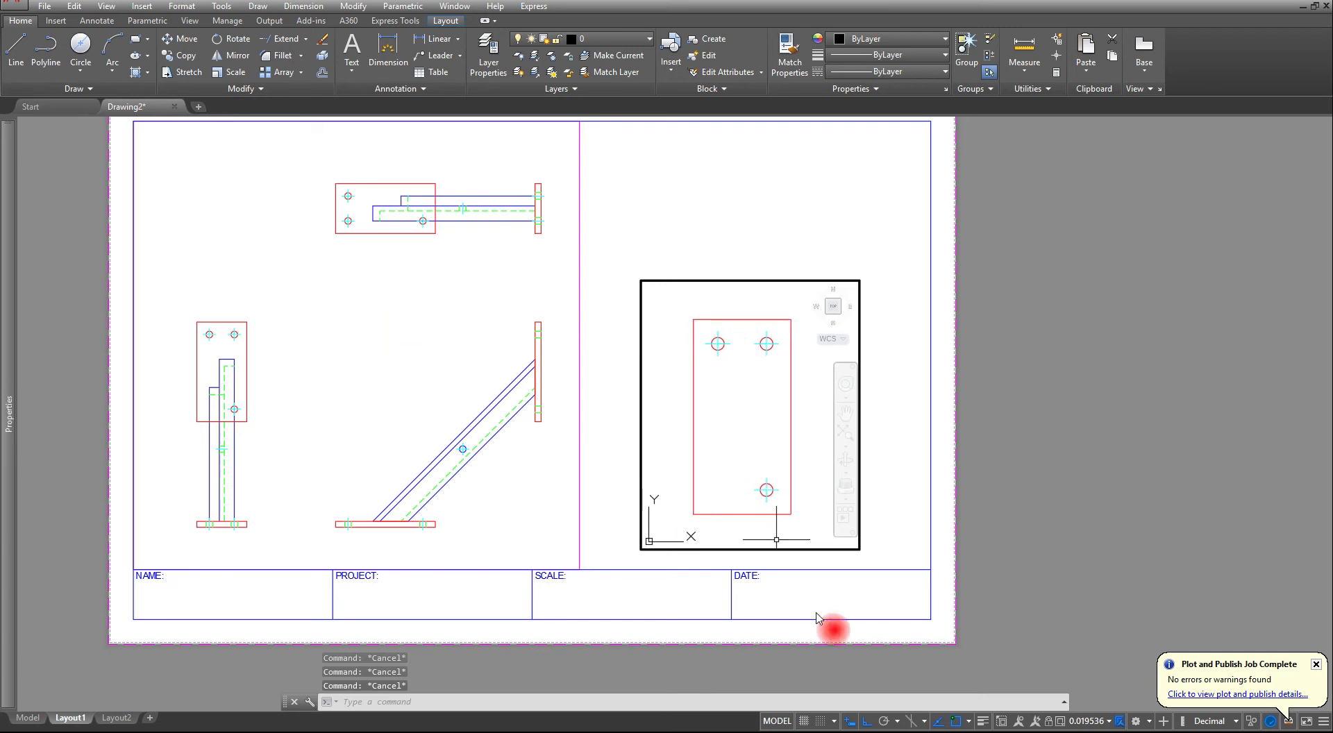
left_click(1107, 721)
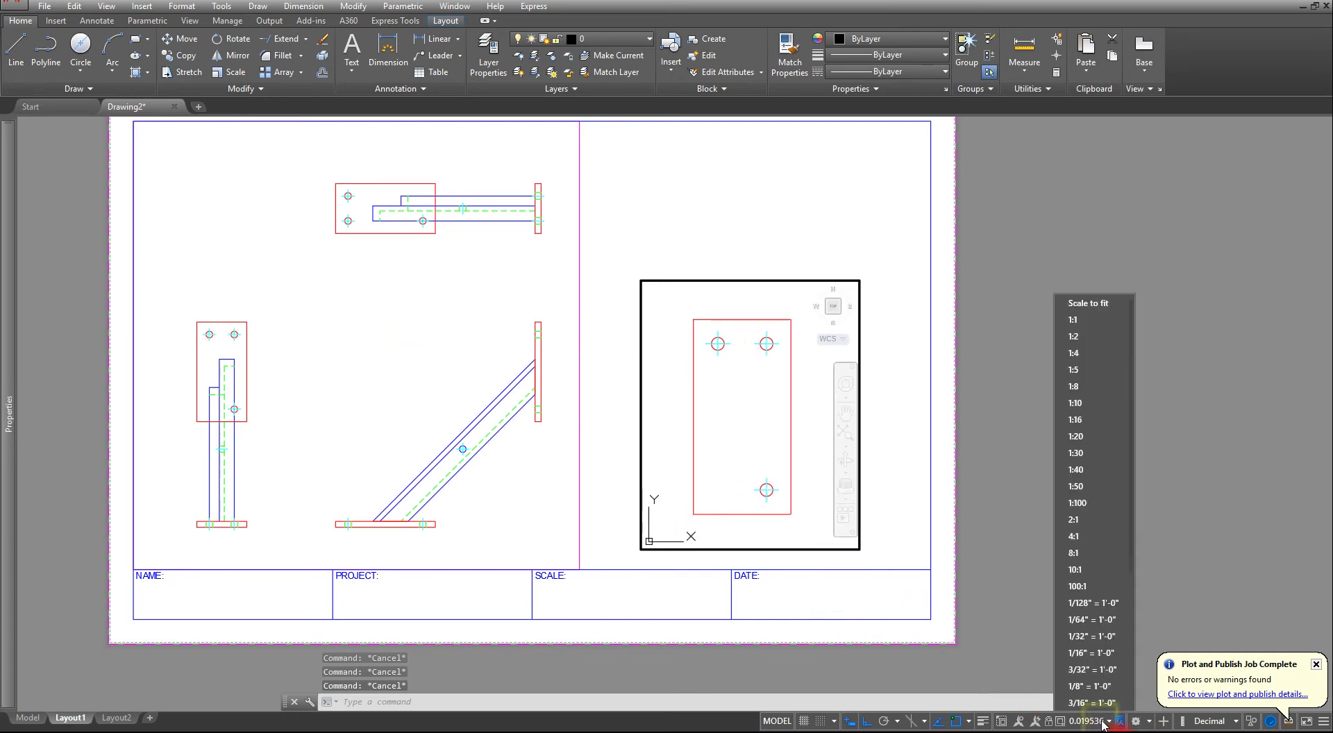
left_click(1080, 504)
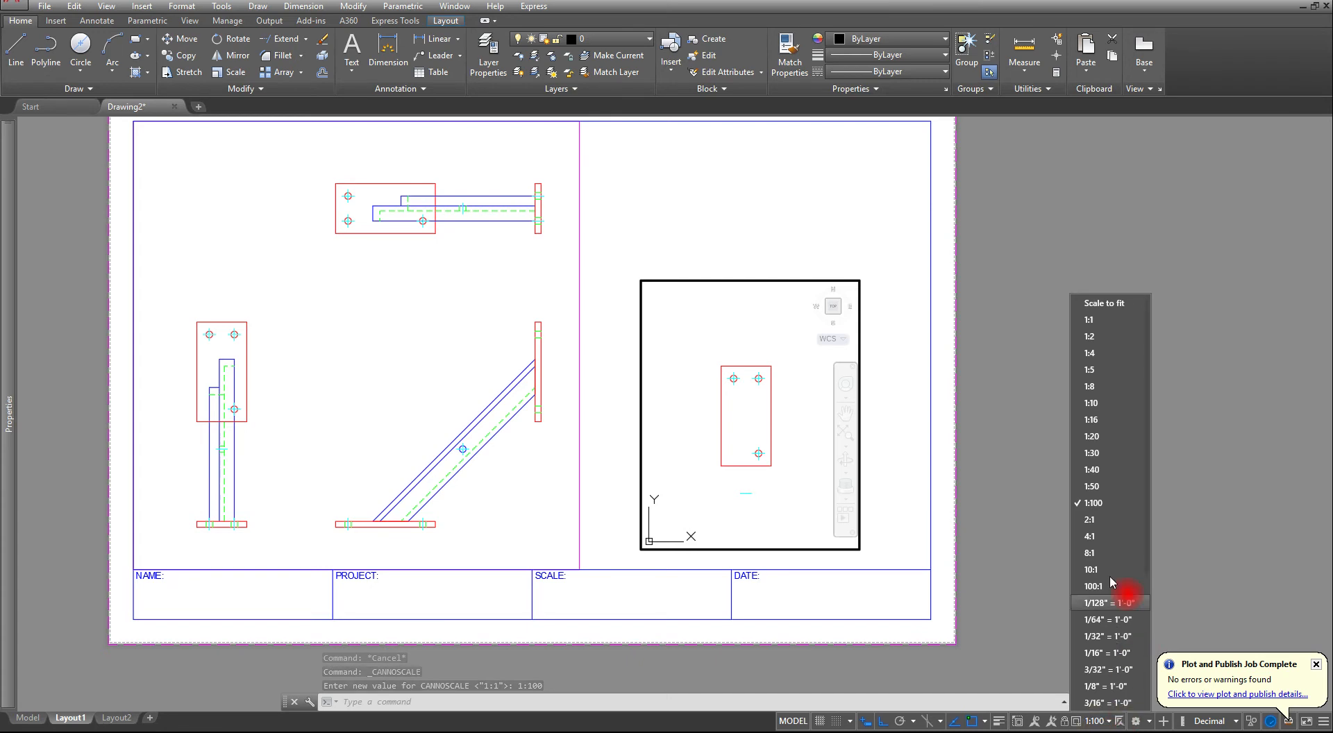
left_click(1092, 501)
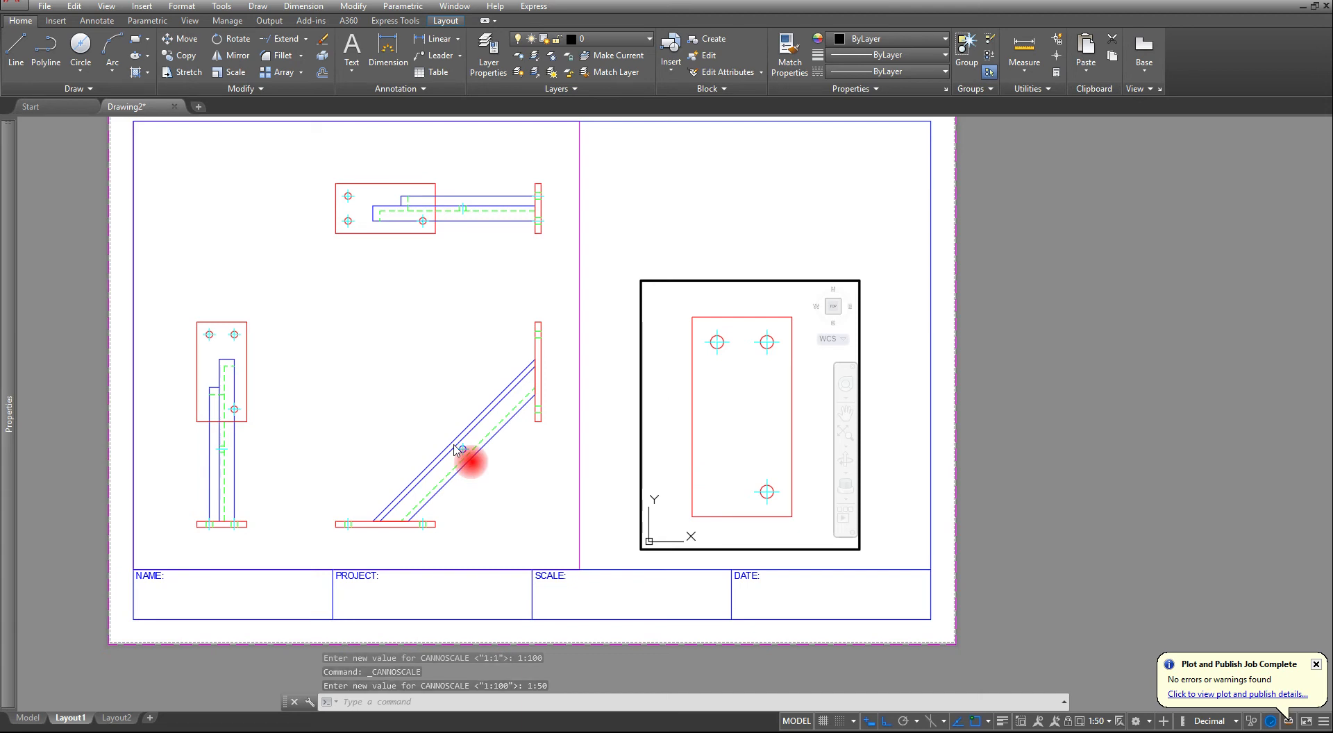
- Return to paper space and assign the new viewport's border to the VPORT layer
double_click(909, 417)
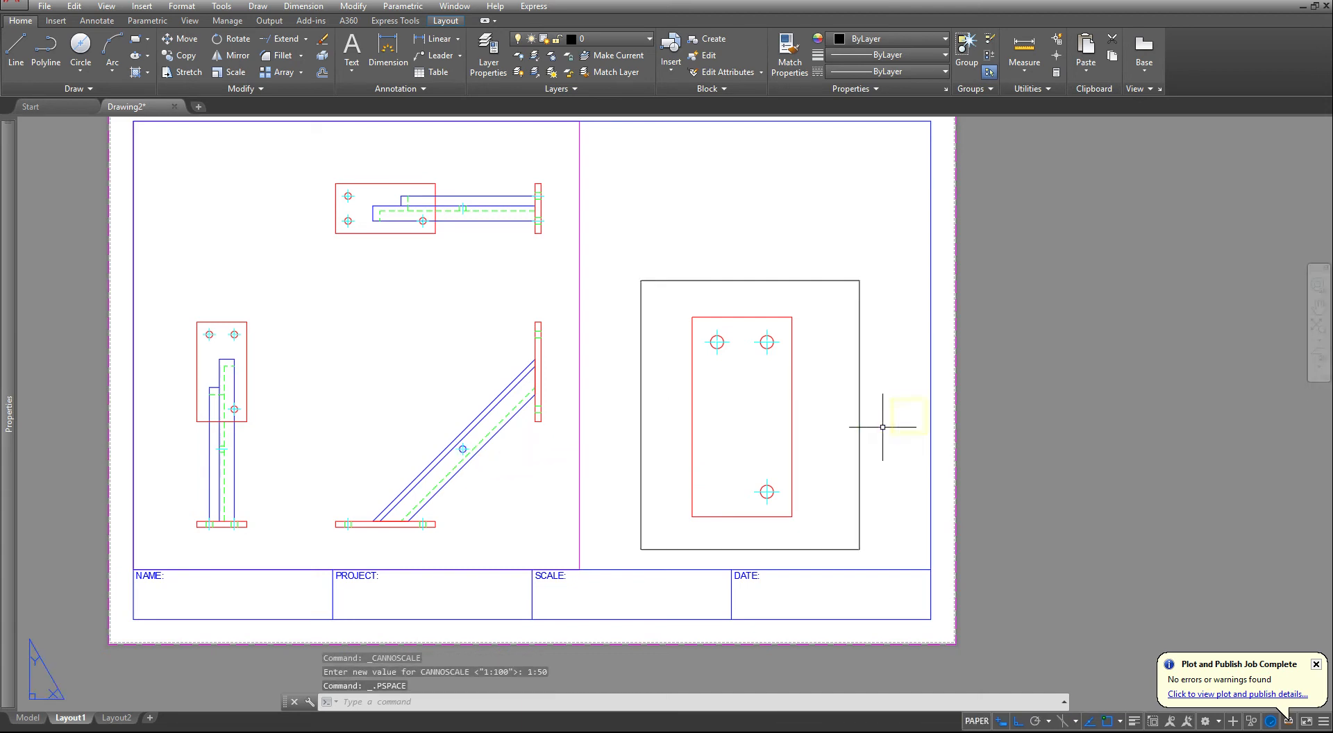
left_click(866, 384)
left_click(574, 252)
left_click(603, 39)
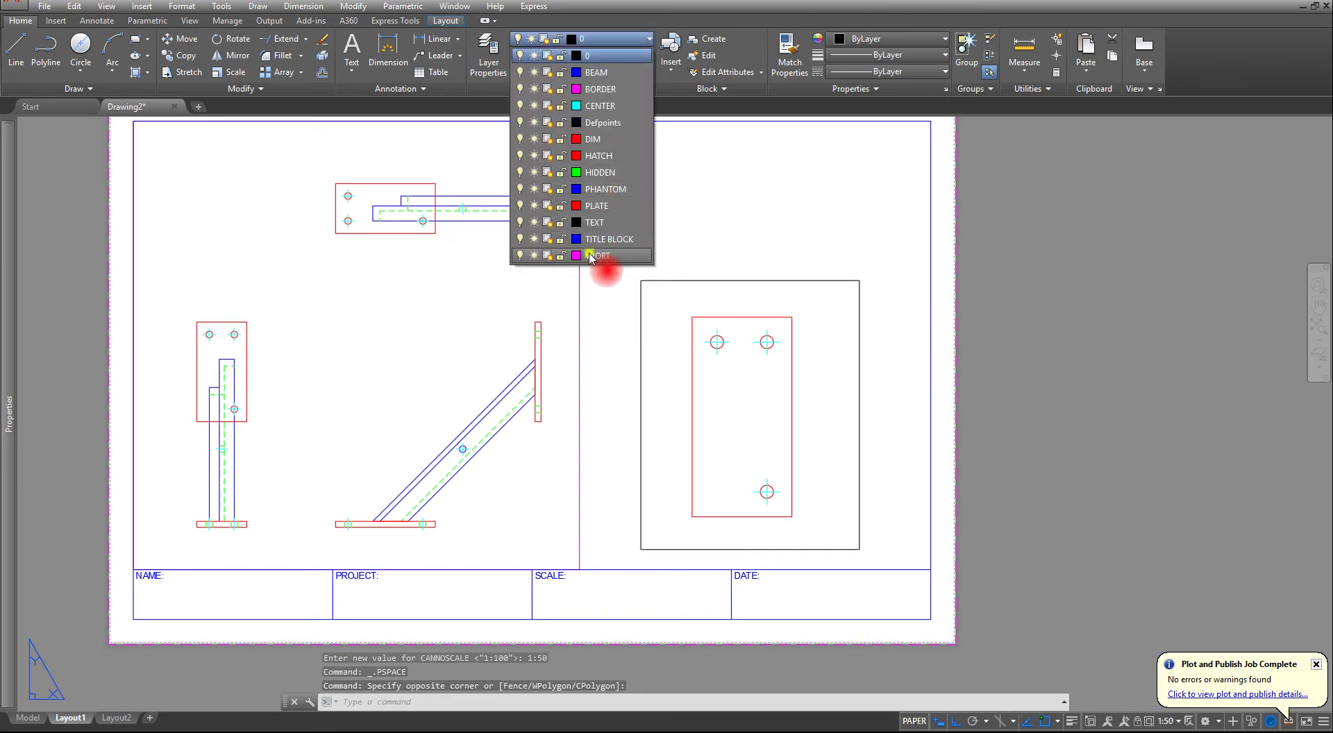
left_click(590, 255)
key("Escape")
key("Escape")
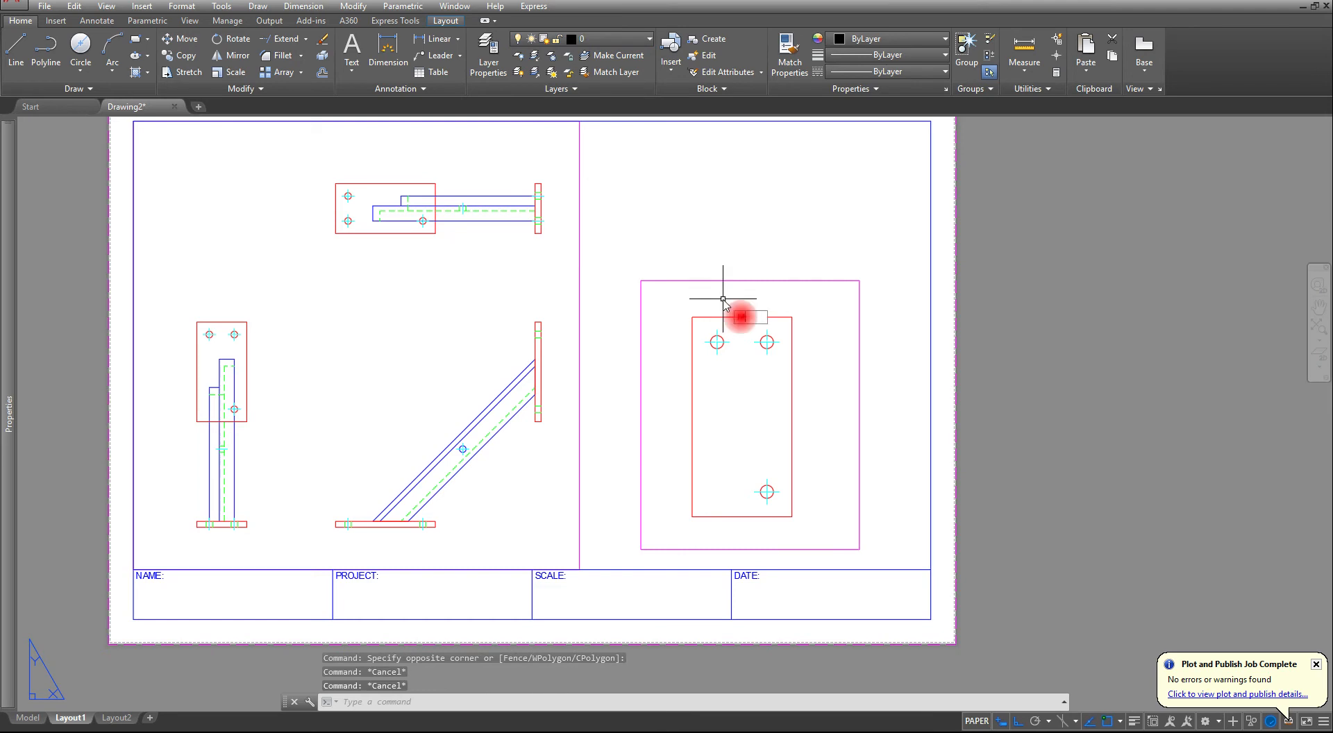
- Move the new viewport slightly upward on the sheet, away from the title block
type("m")
key("Return")
left_click(752, 262)
left_click(705, 298)
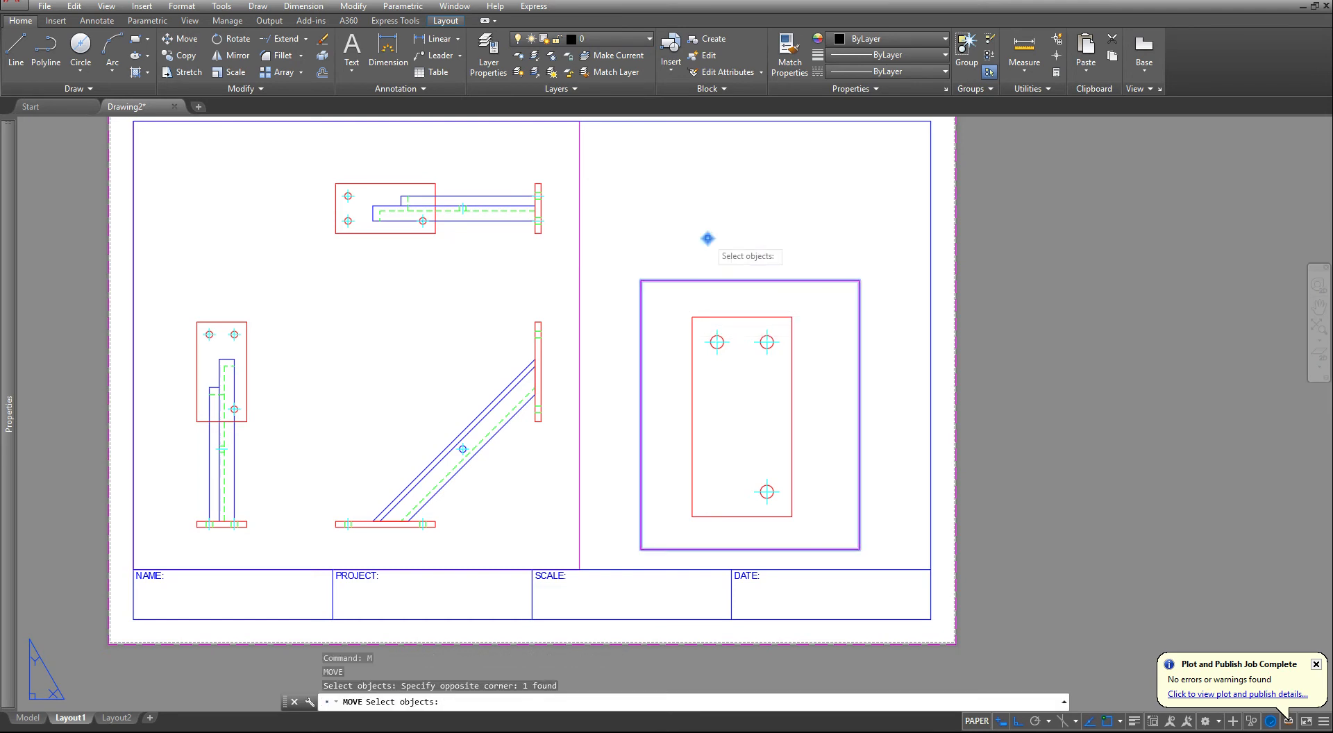
key("Return")
left_click(708, 238)
left_click(706, 225)
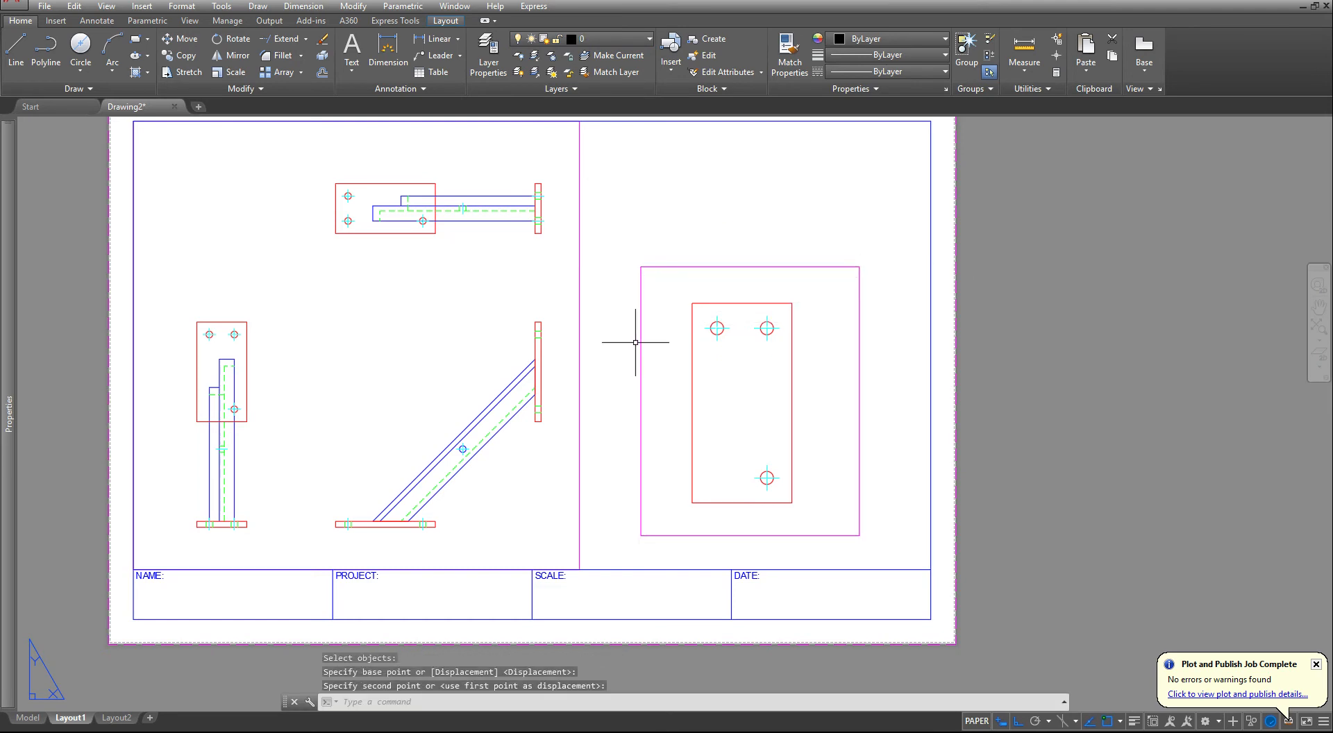
- Create a small rectangular viewport in the empty upper-left area of the sheet, beside the bracket's top view
key("Escape")
key("Escape")
key("Escape")
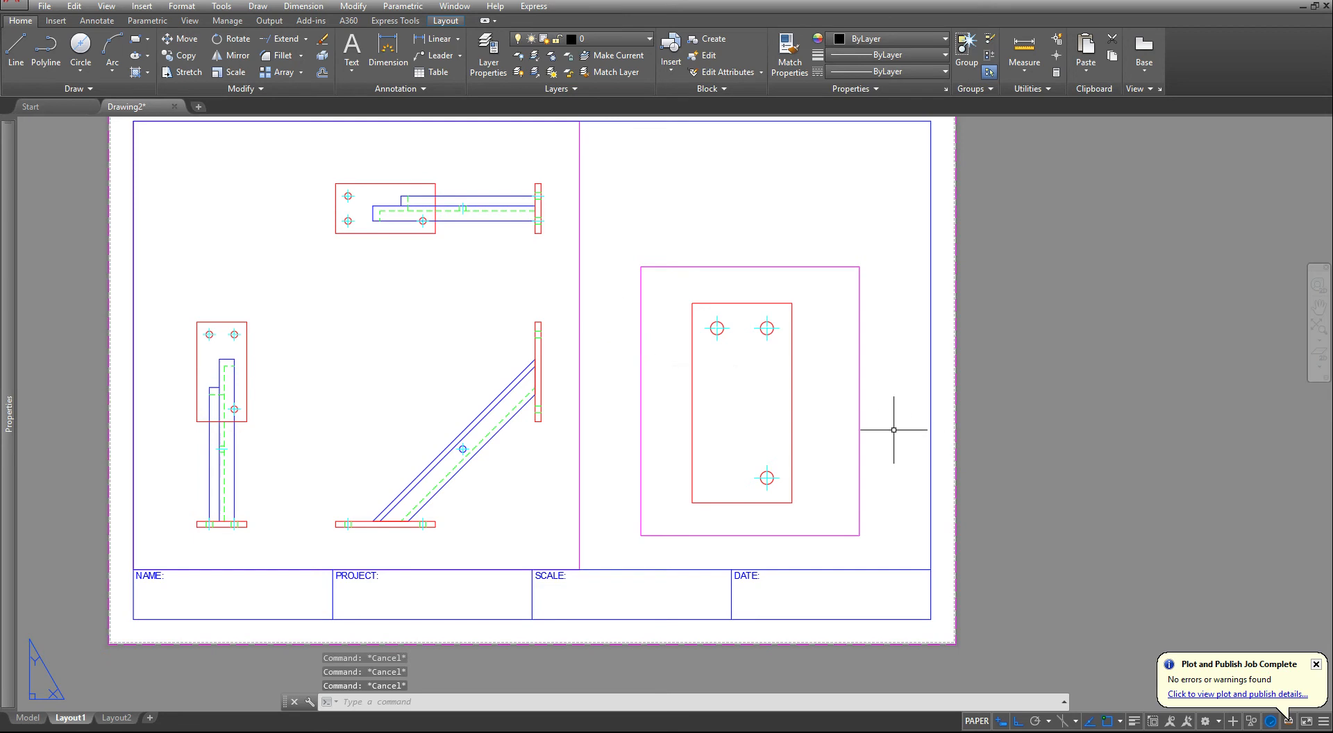
scroll(403, 270, "up", 3)
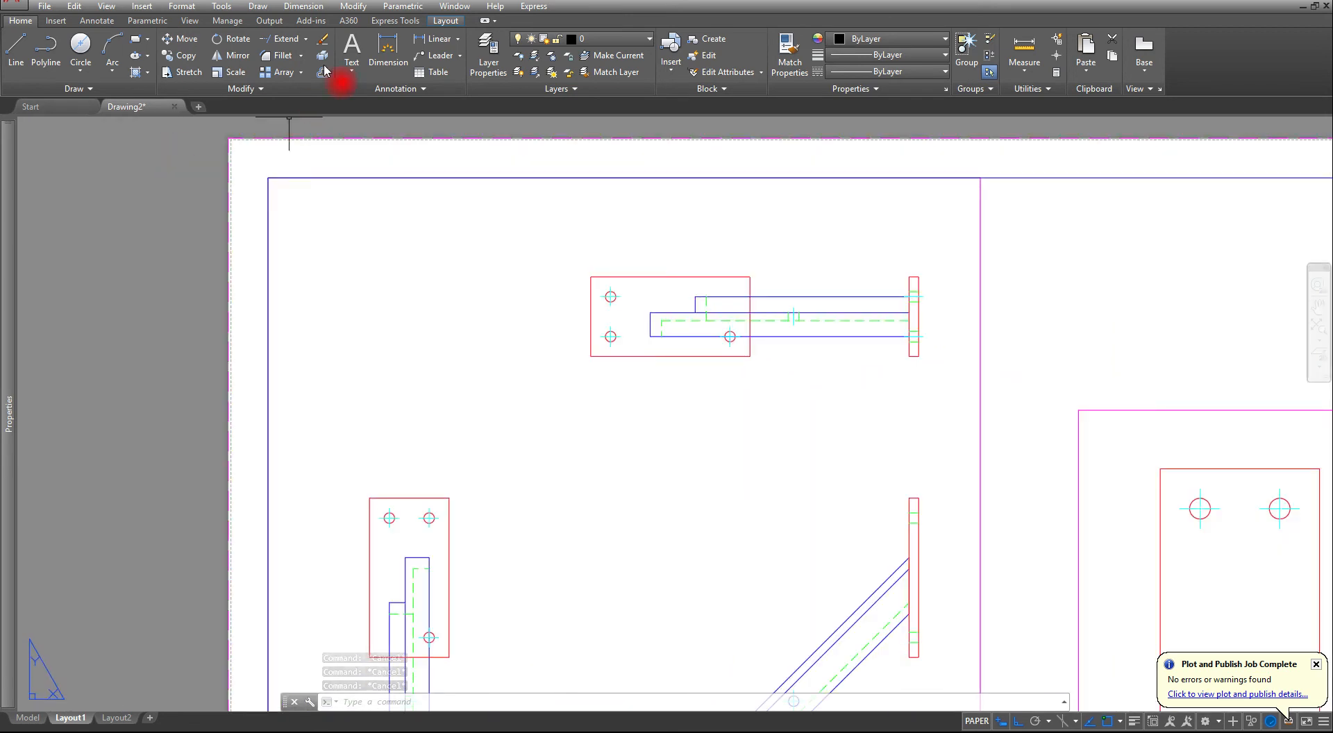
left_click(444, 21)
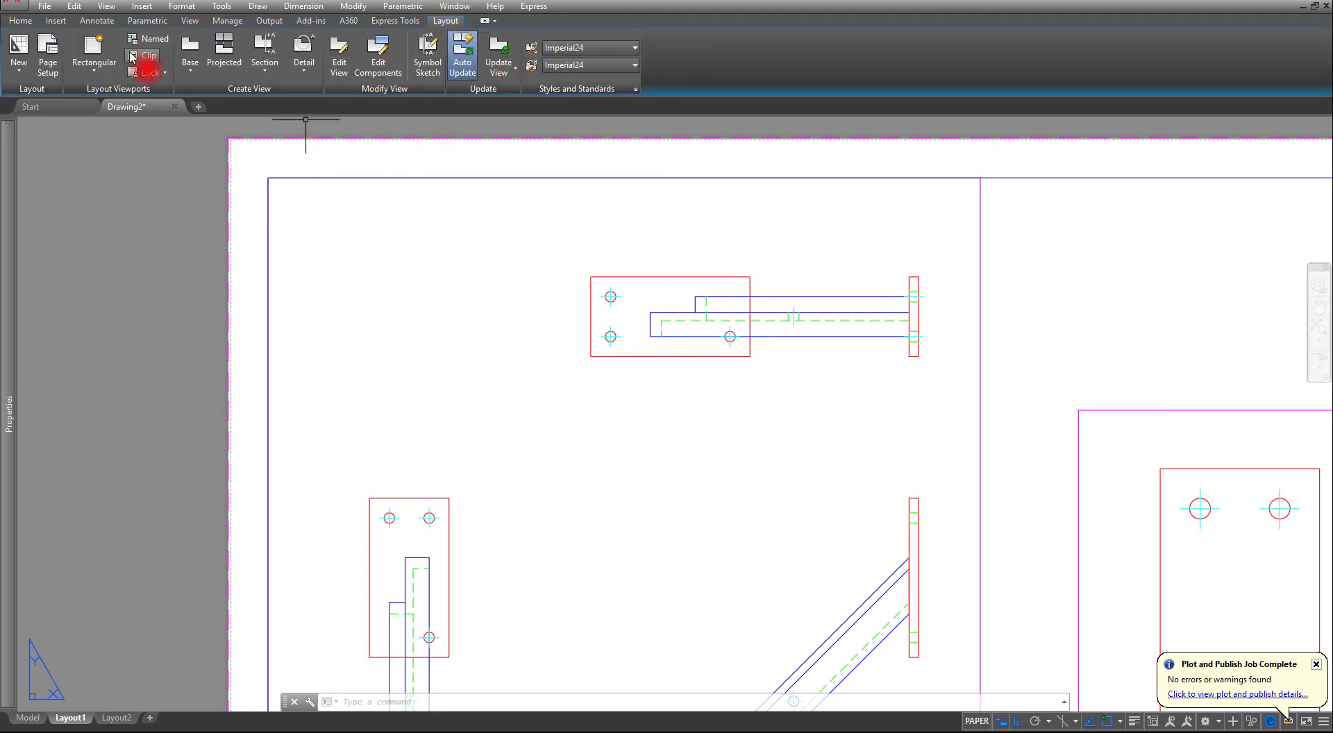
left_click(94, 47)
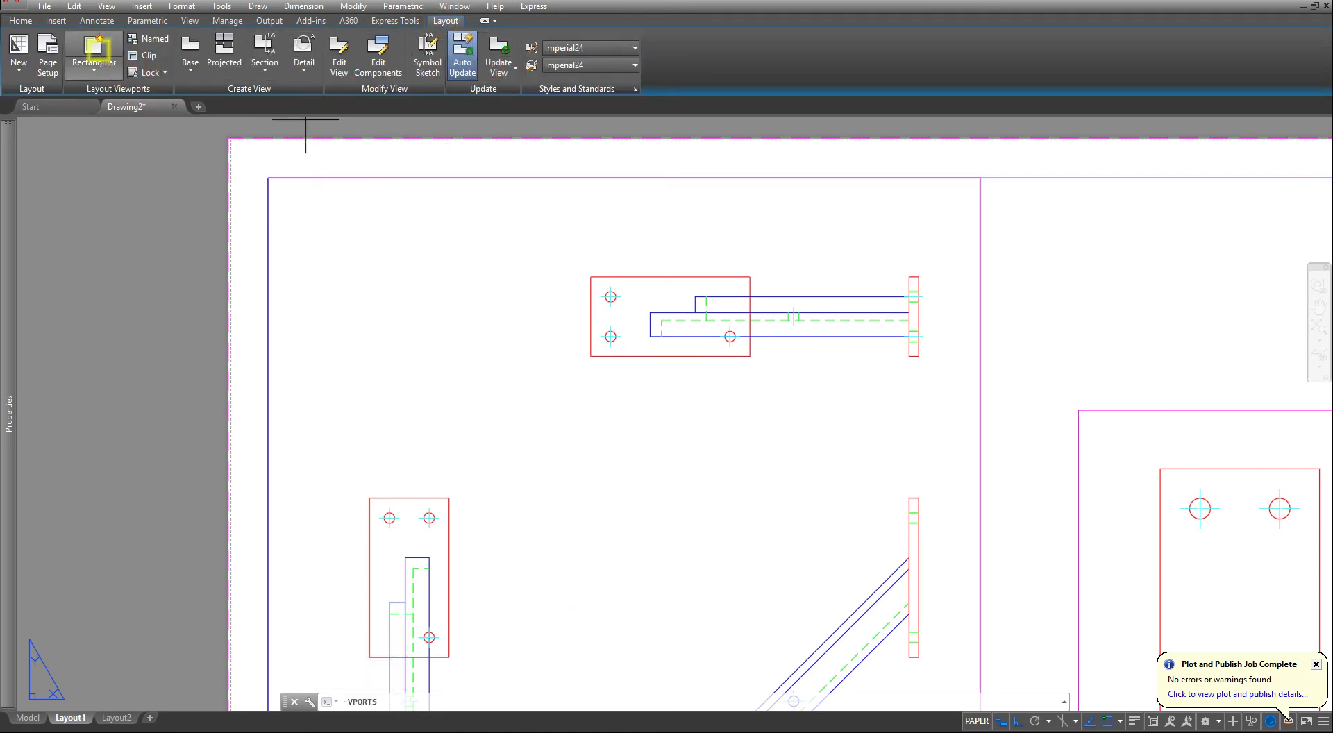
left_click(334, 226)
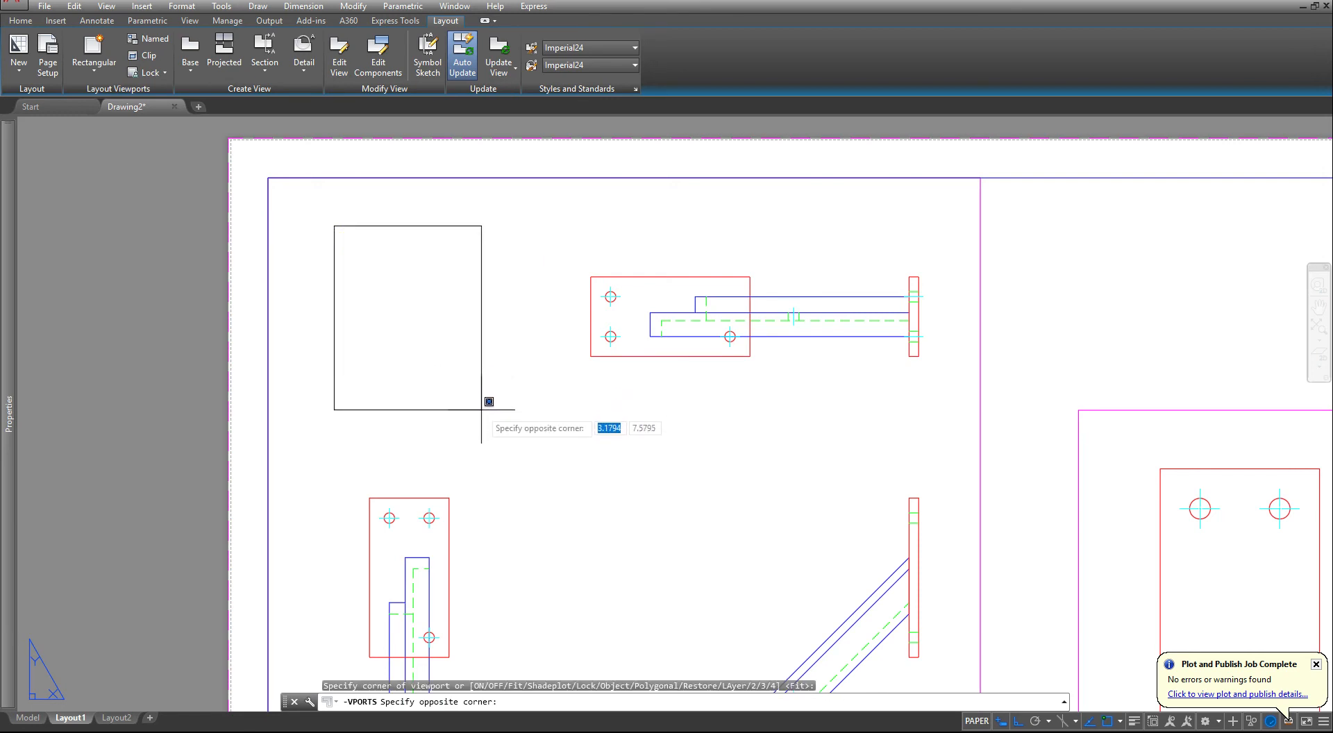
left_click(444, 386)
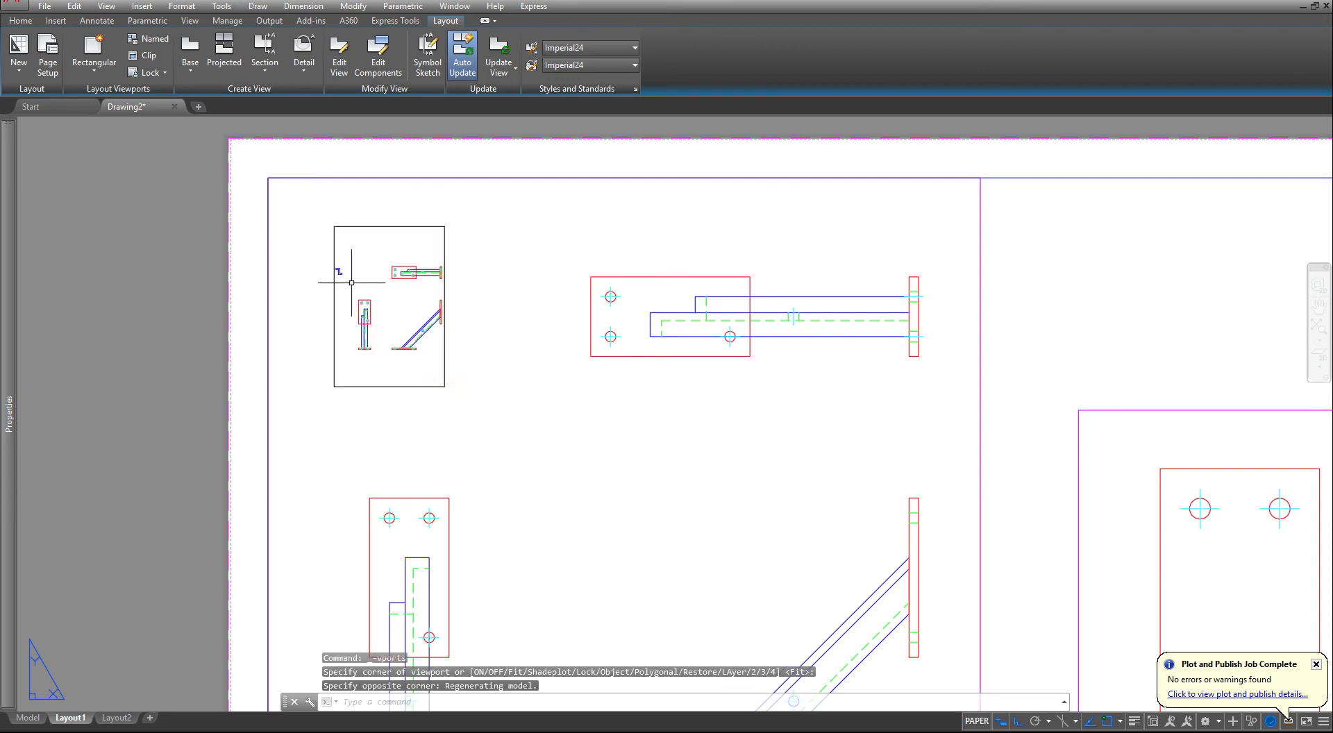
- Center the Z-section profile in the new viewport and set the viewport scale to 1:50 after trying 1:40
double_click(350, 279)
scroll(374, 306, "up", 5)
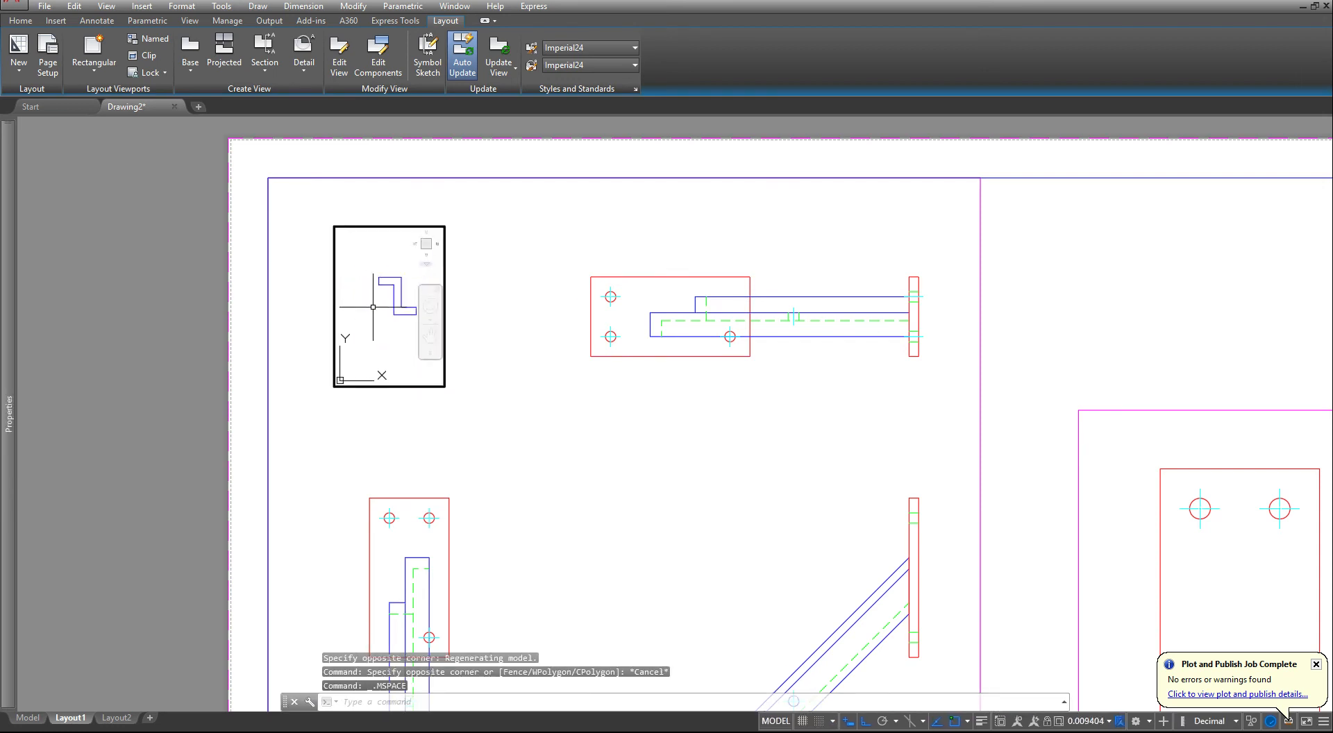
scroll(411, 264, "up", 2)
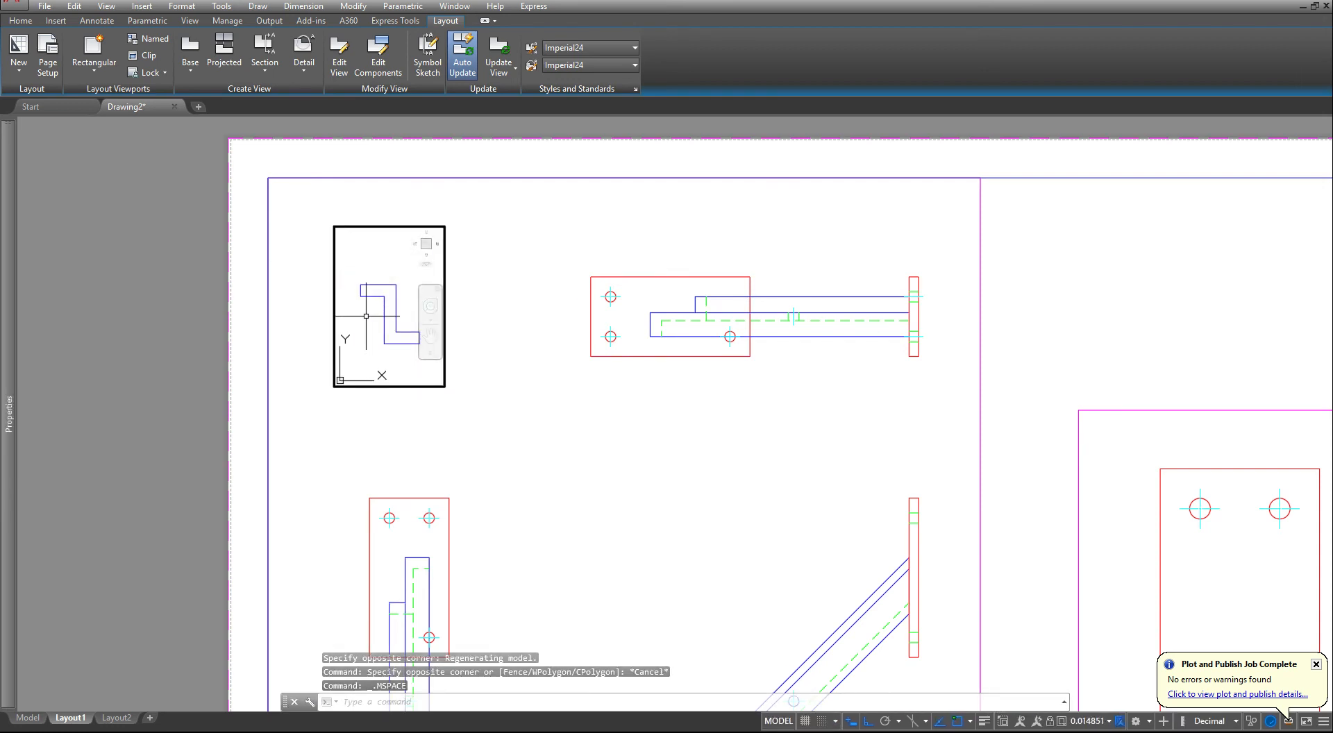
left_click(1084, 724)
left_click(1078, 471)
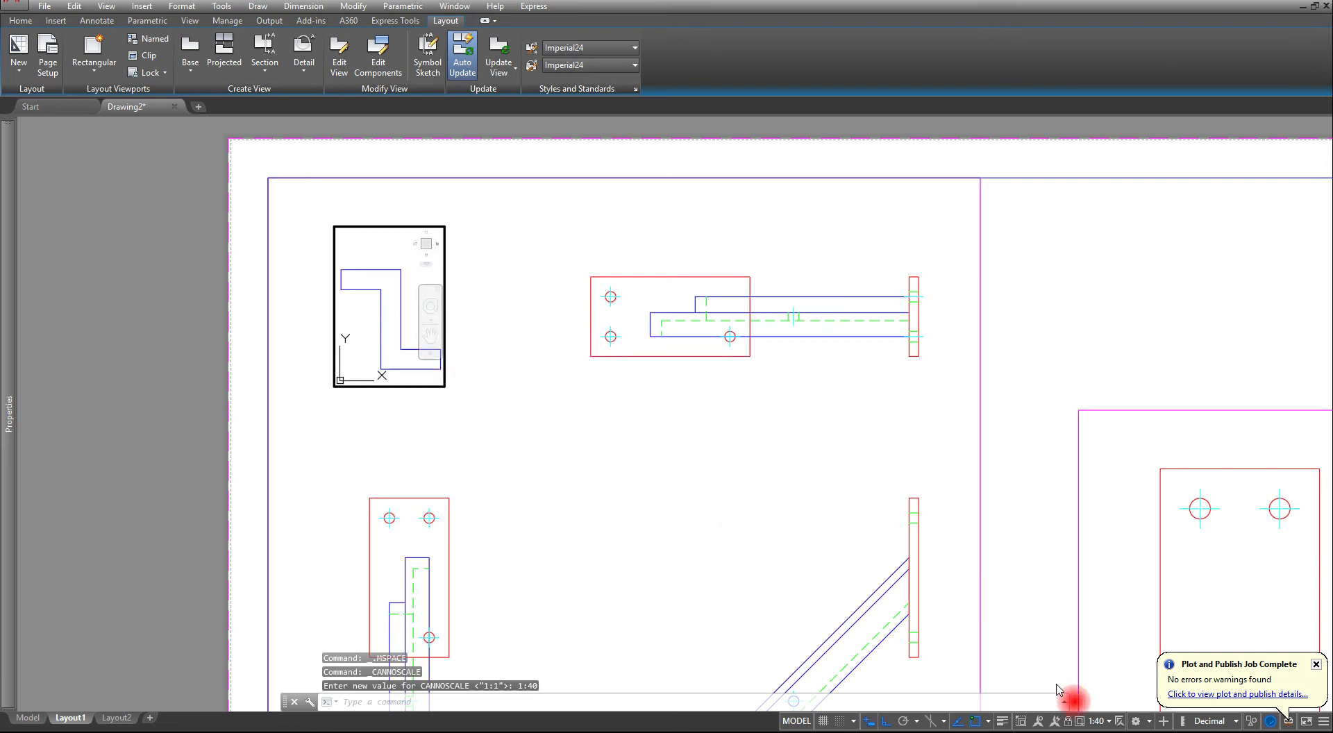
left_click(1095, 722)
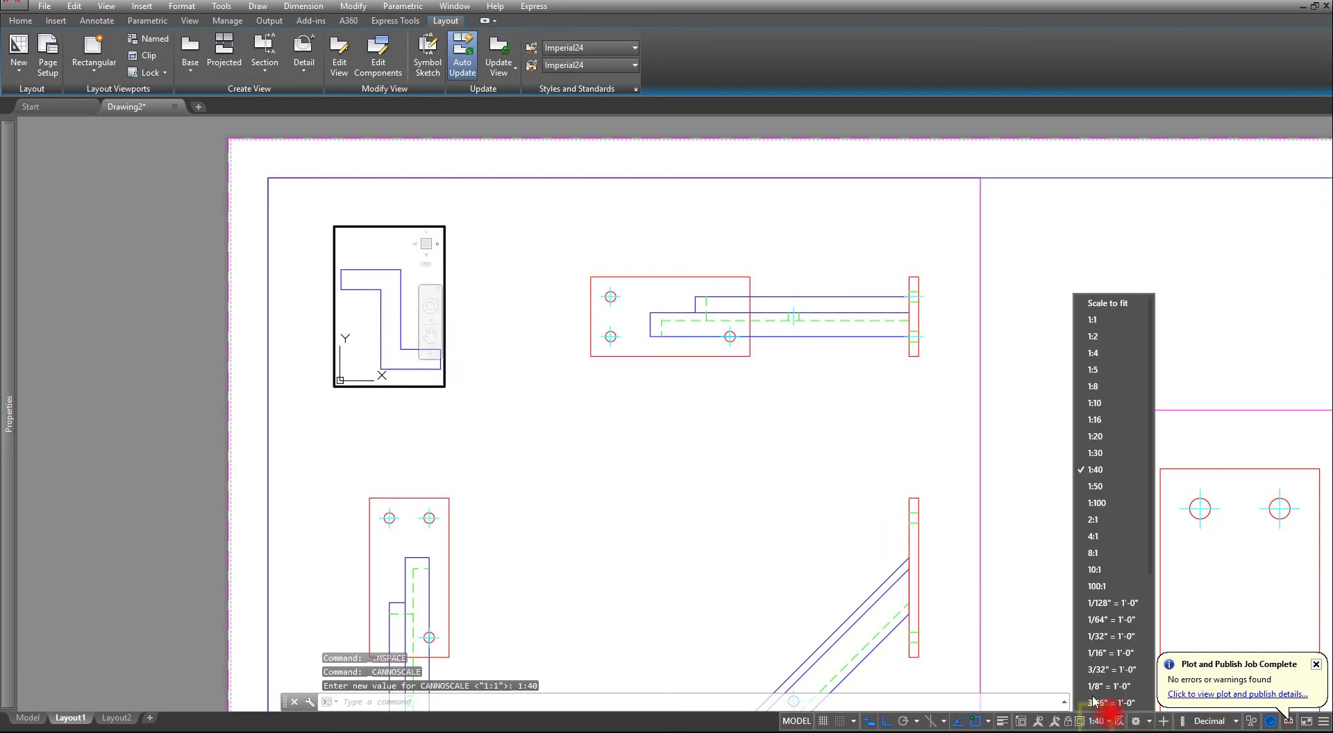
left_click(1095, 484)
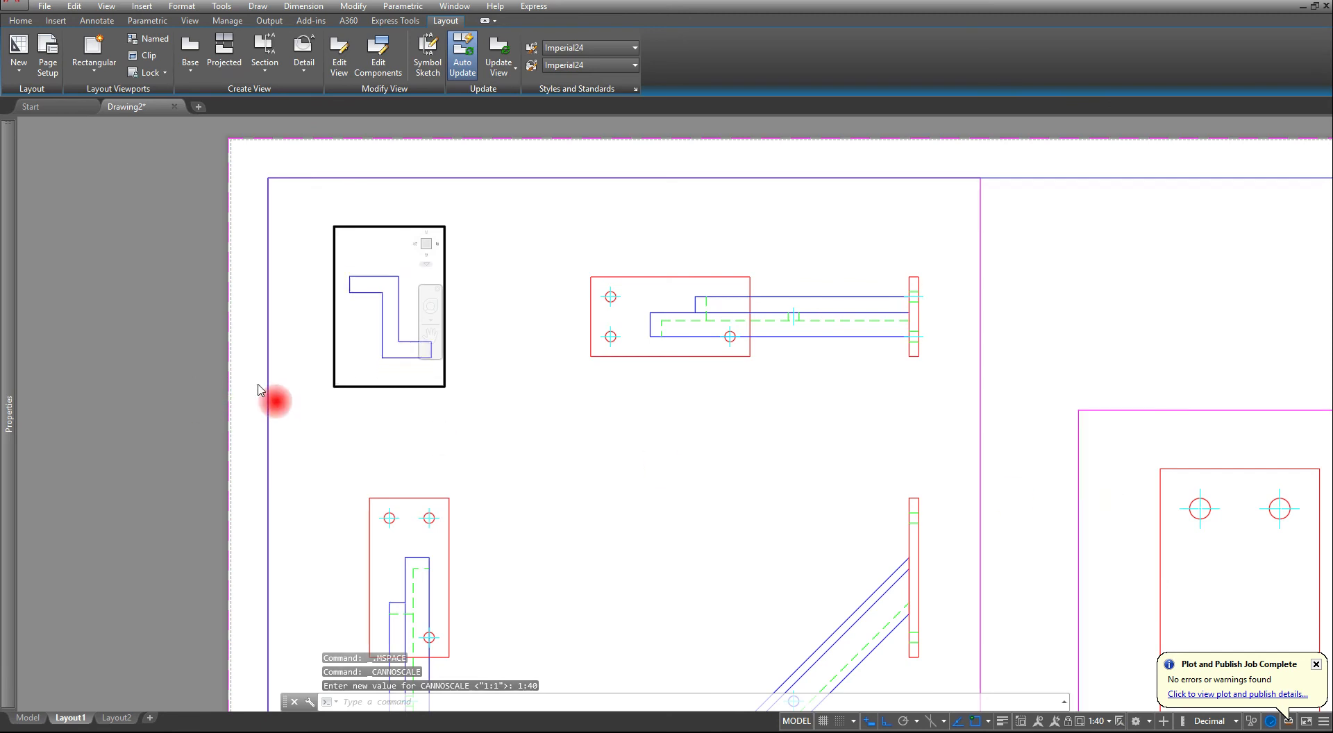
- Return to paper space and assign the Z-section viewport's border to the VPORT layer
left_click(507, 397)
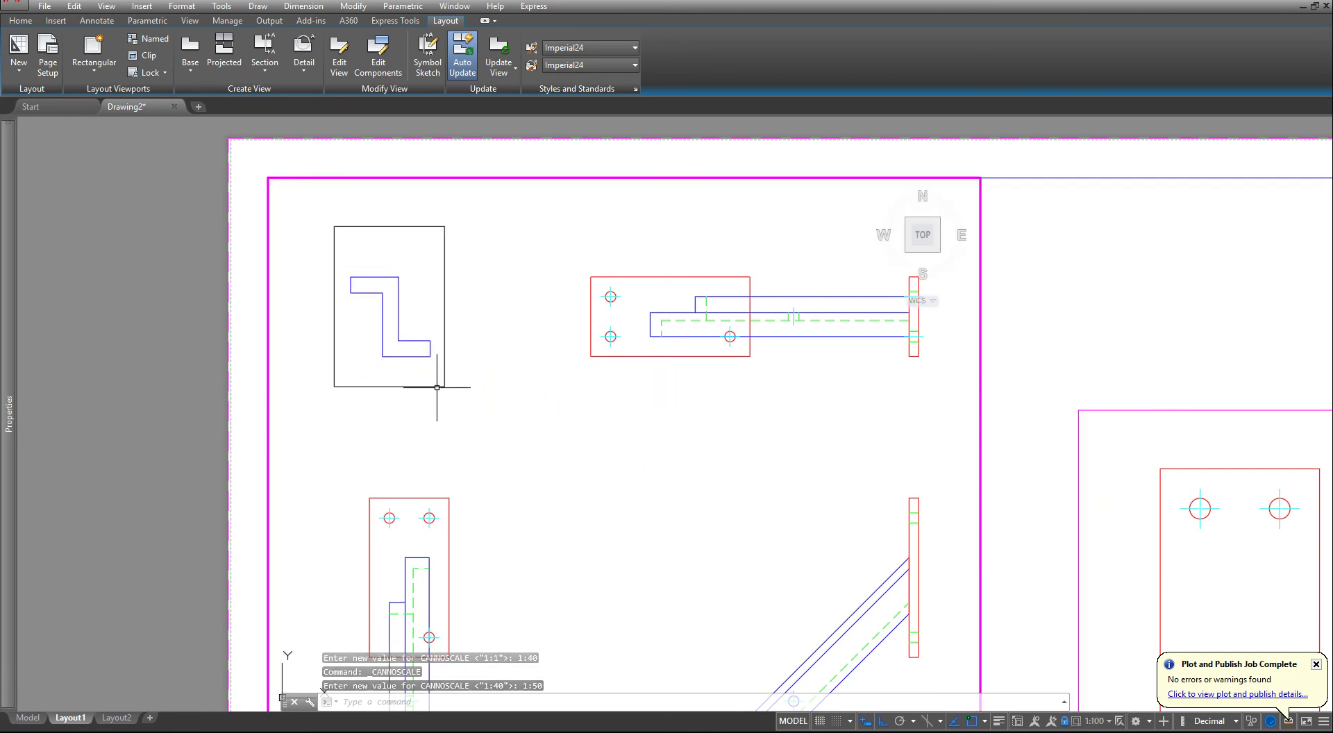
double_click(137, 351)
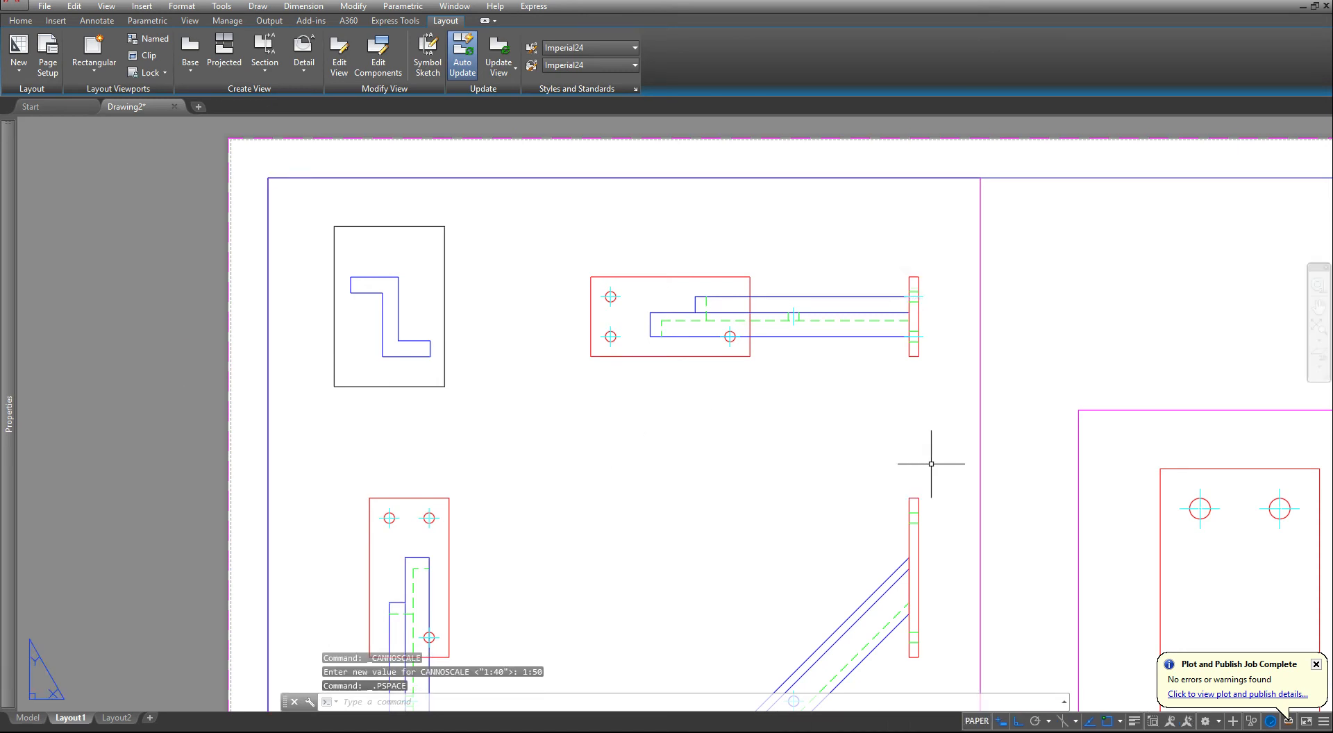
left_click(427, 391)
left_click(390, 373)
left_click(20, 21)
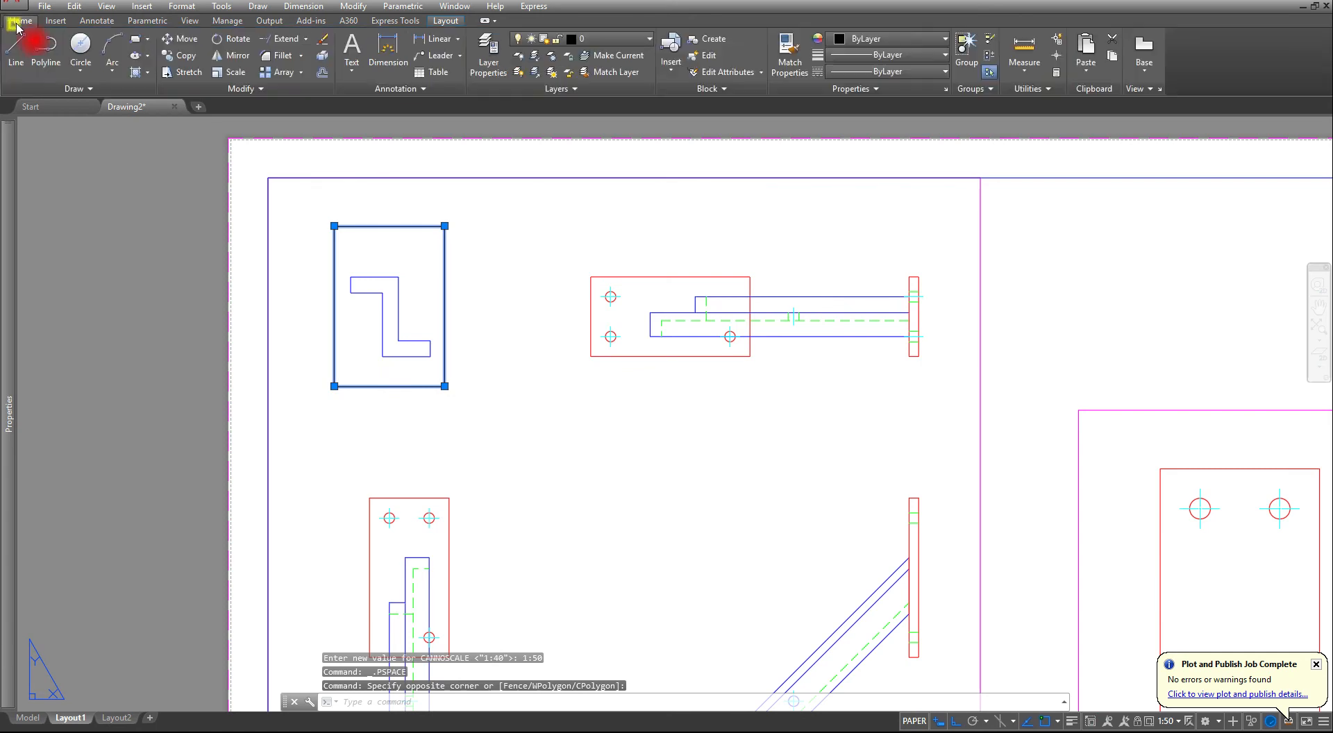
left_click(618, 39)
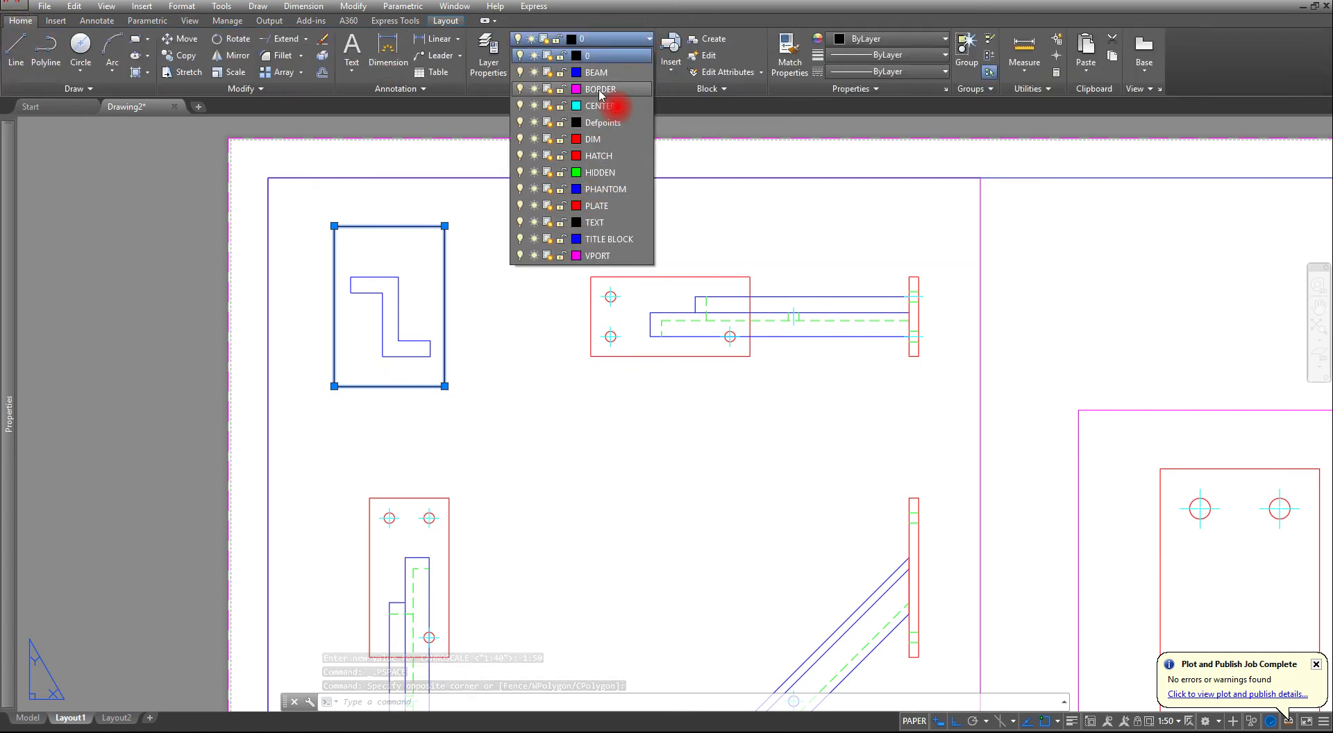
left_click(589, 255)
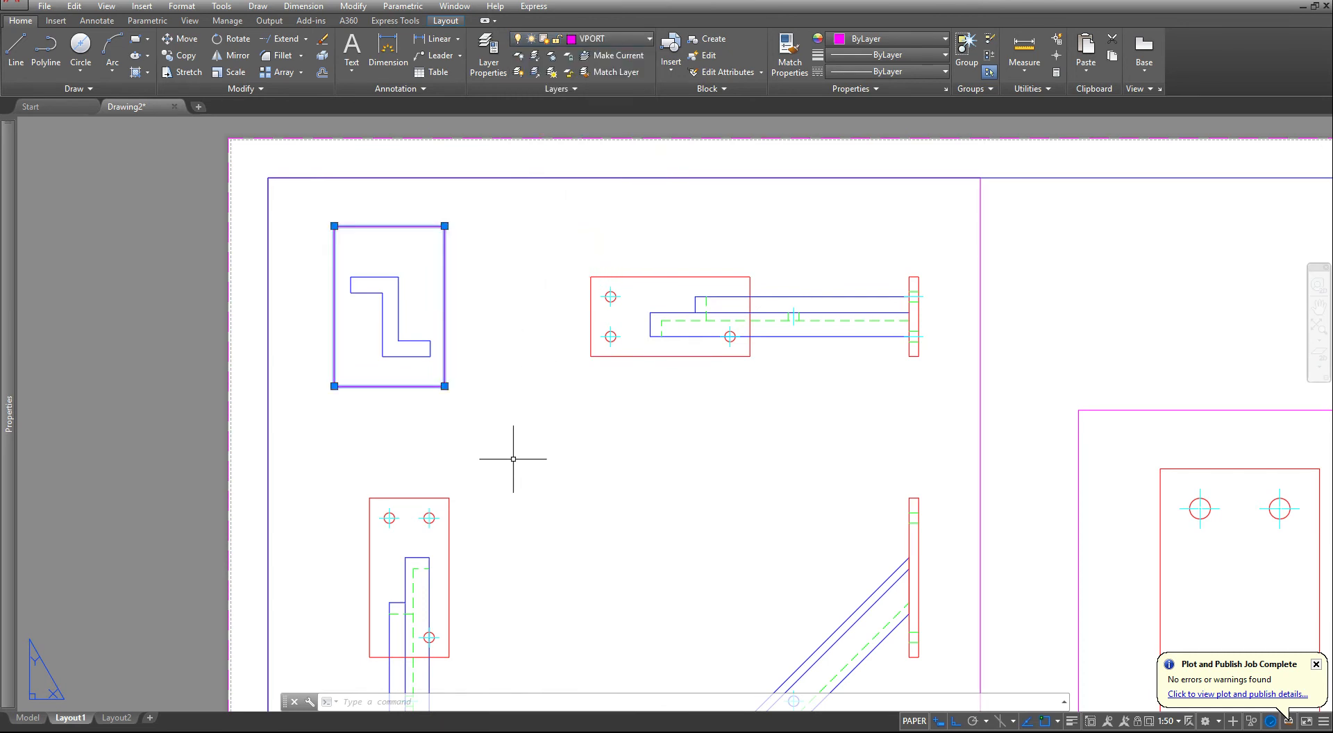
key("Escape")
key("Escape")
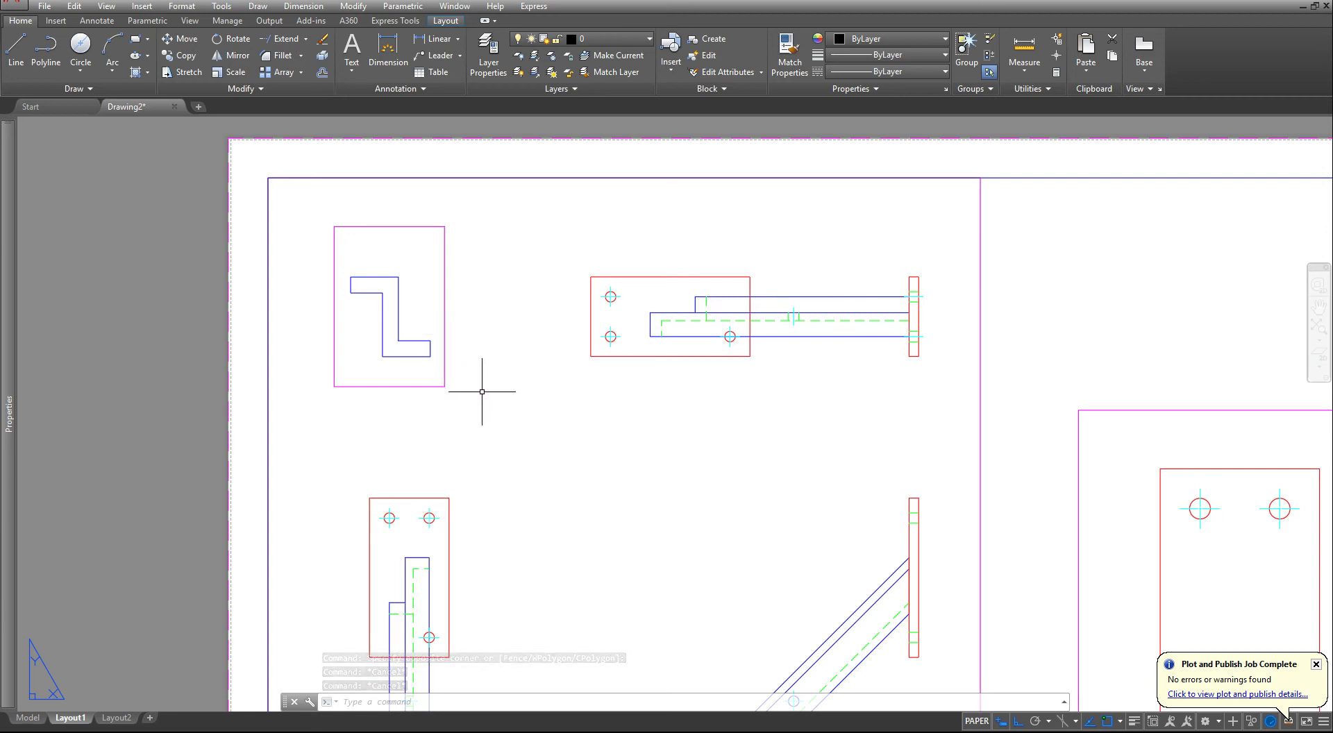
- Move the Z-section viewport slightly to the right so the profile lines up above the side view
type("m")
key("Return")
left_click(476, 360)
left_click(420, 410)
right_click(483, 413)
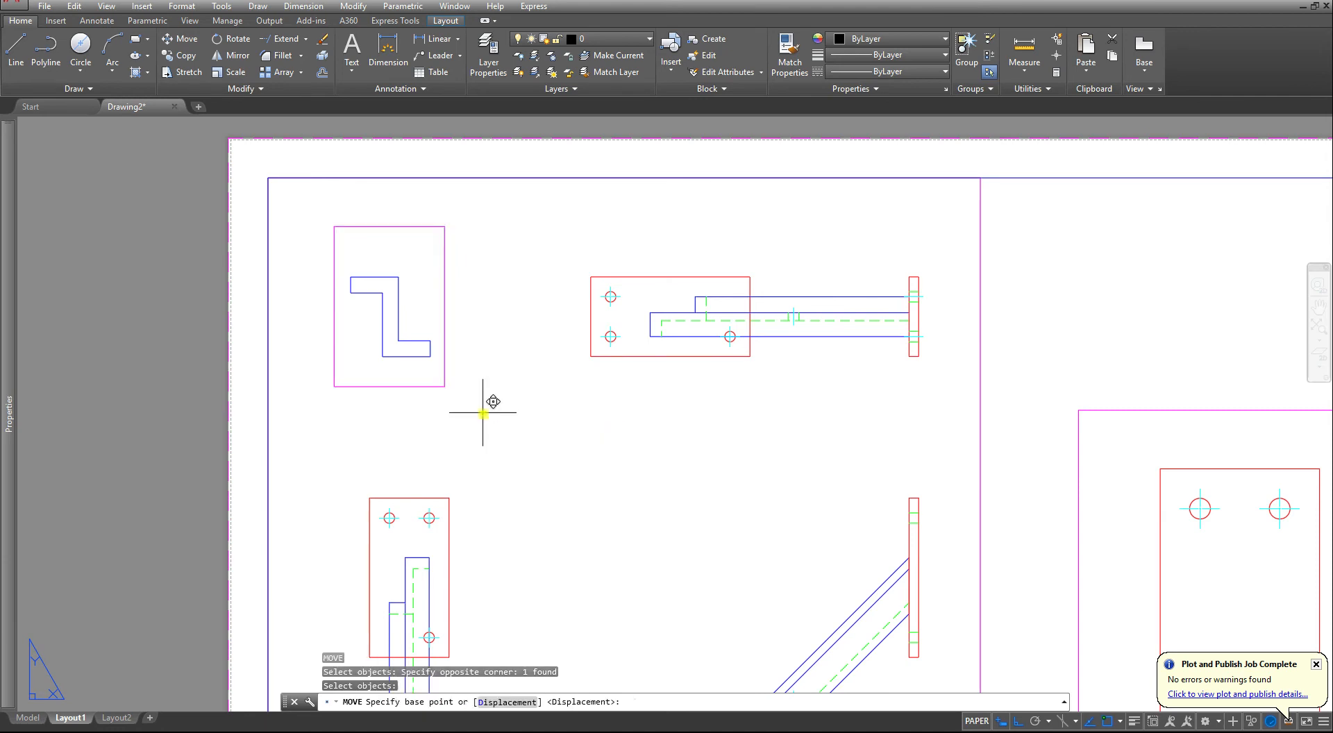
left_click(482, 413)
key("Escape")
key("Escape")
key("Escape")
scroll(517, 340, "down", 2)
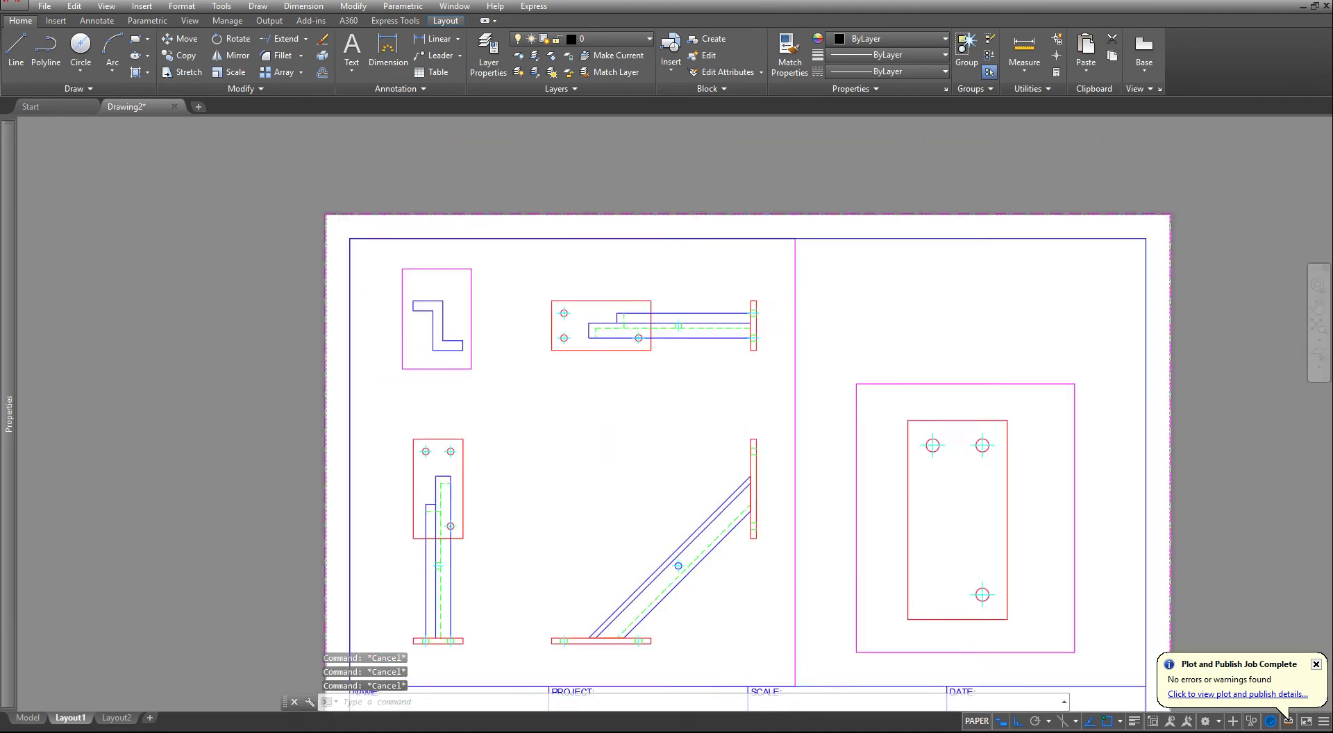
scroll(489, 340, "down", 4)
scroll(517, 416, "up", 4)
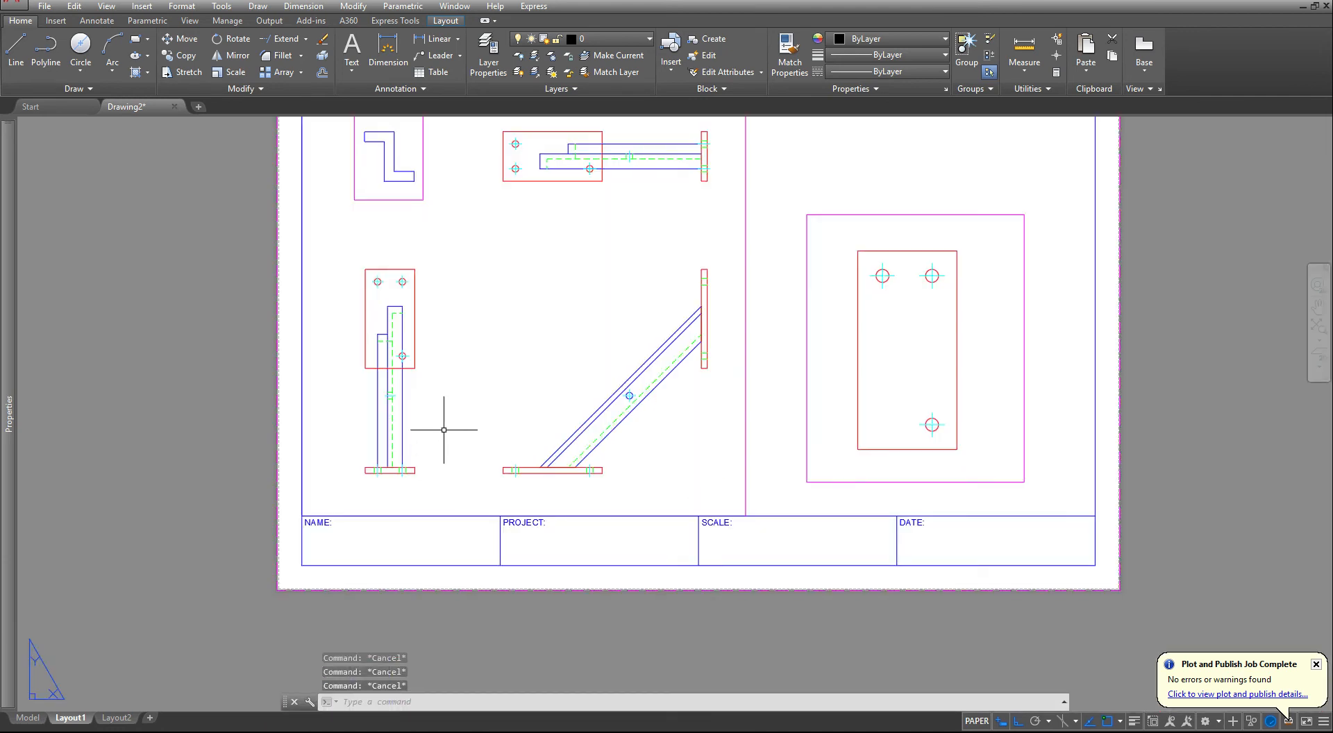
middle_click_drag(444, 429, 448, 491)
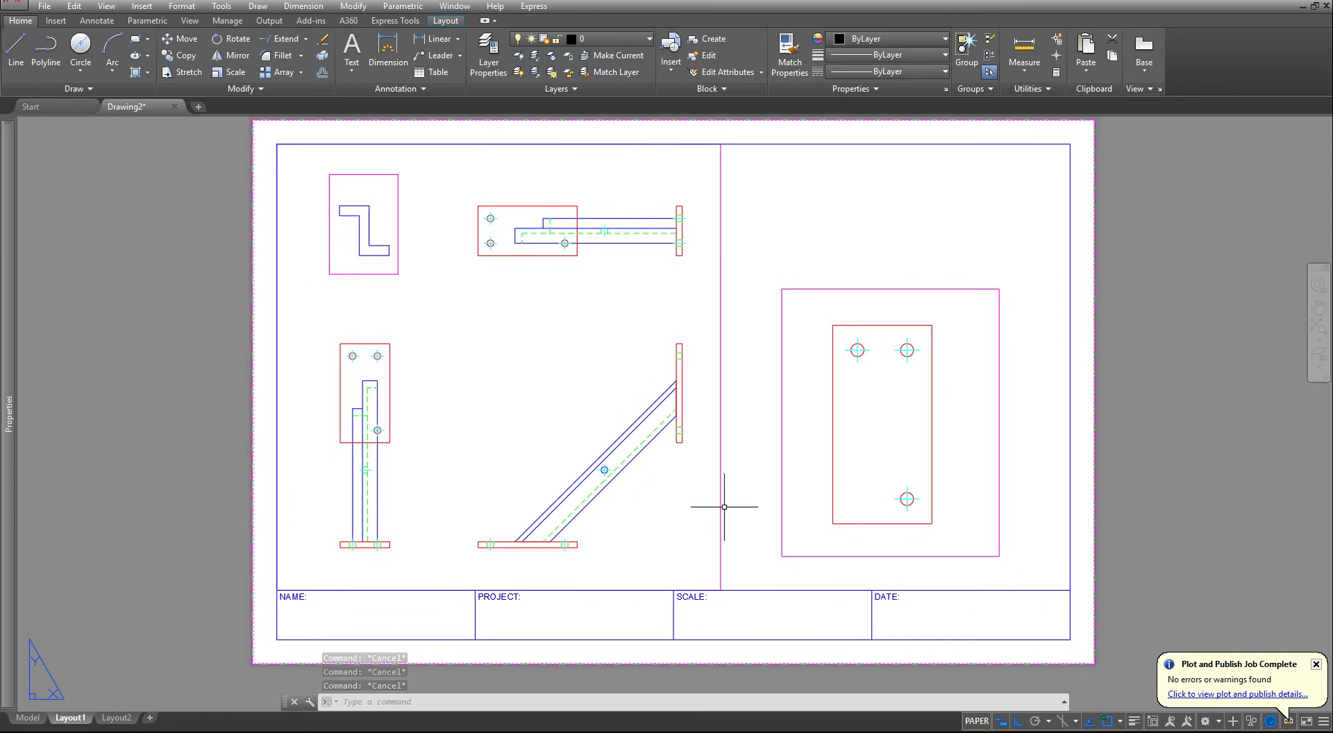
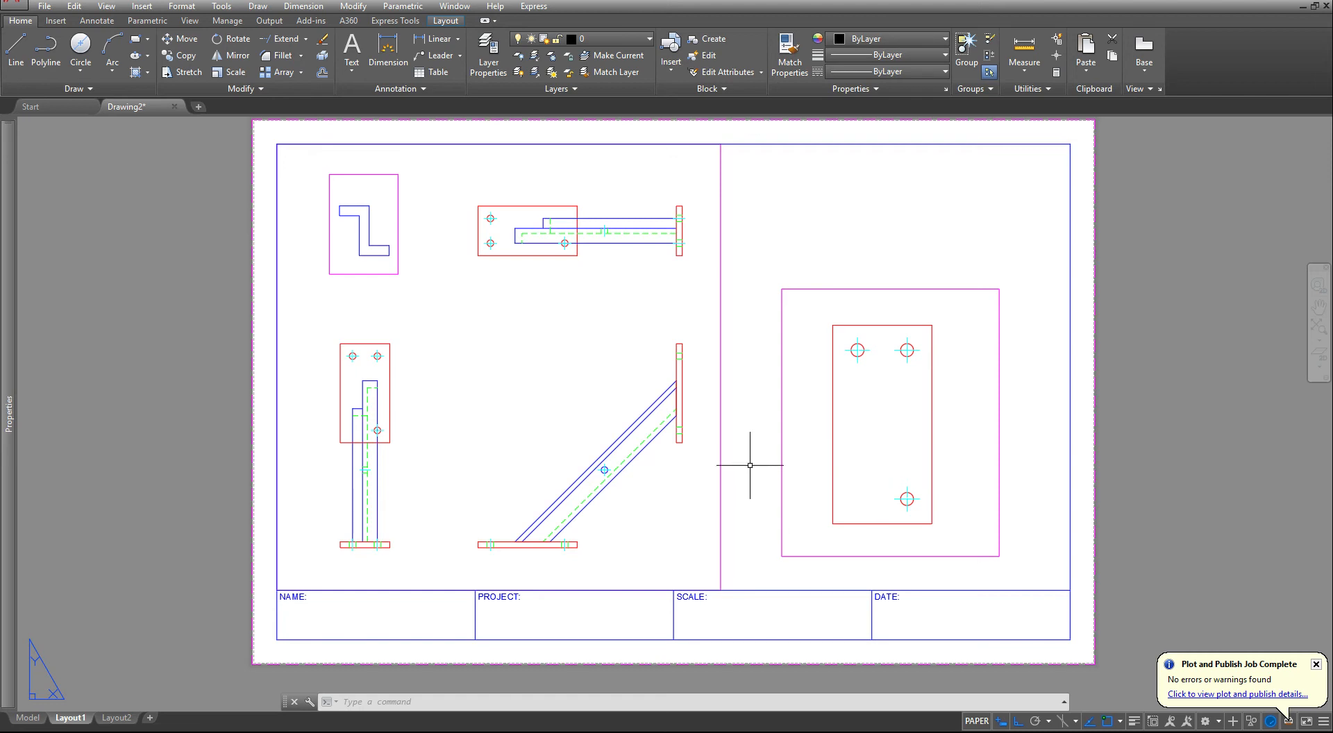
- Turn off the VPORT layer to hide the viewport borders on the sheet
left_click(614, 38)
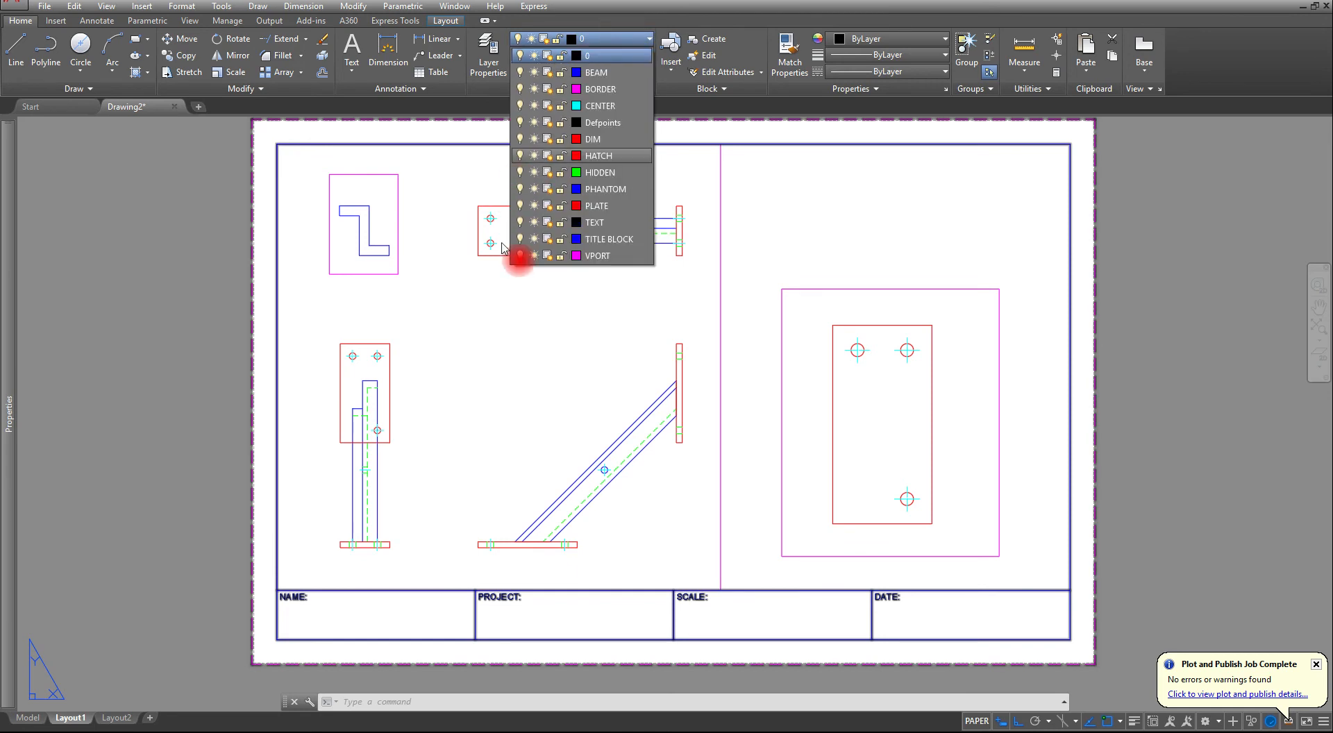
left_click(520, 255)
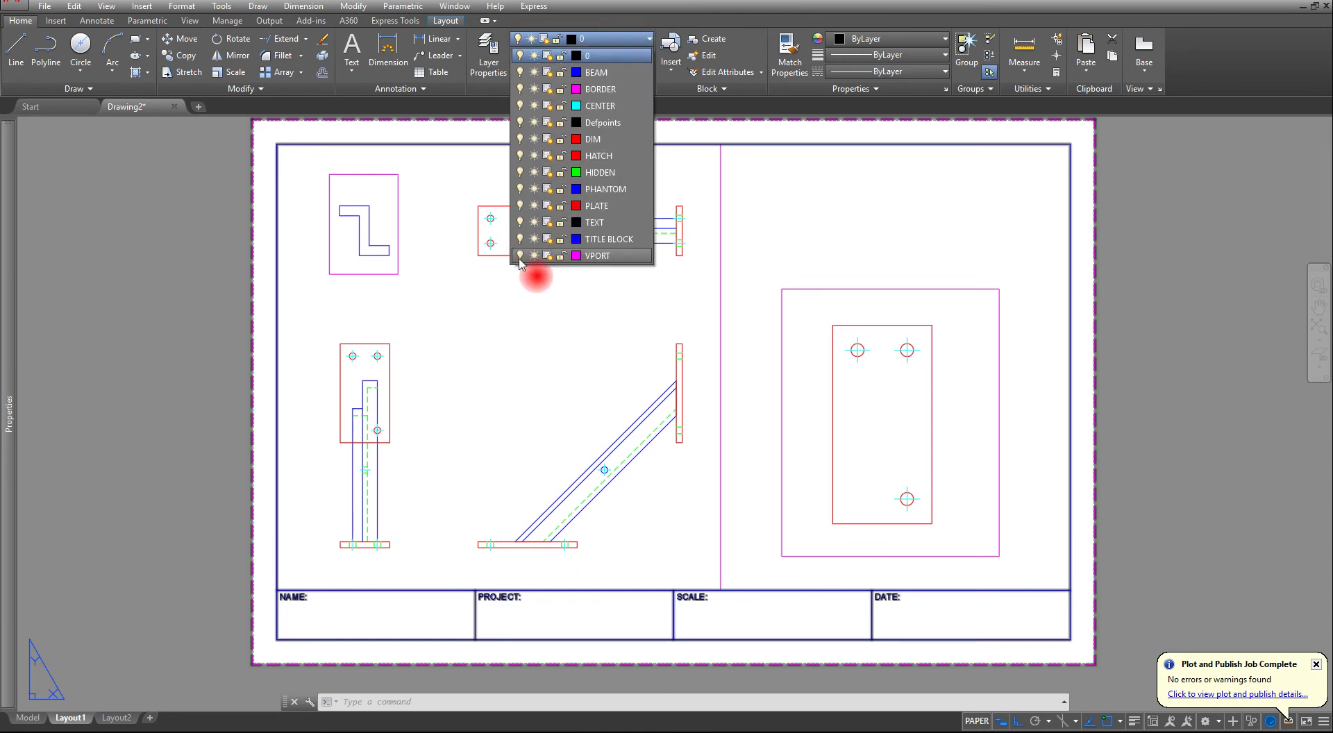
left_click(990, 280)
key("Escape")
key("Escape")
key("Escape")
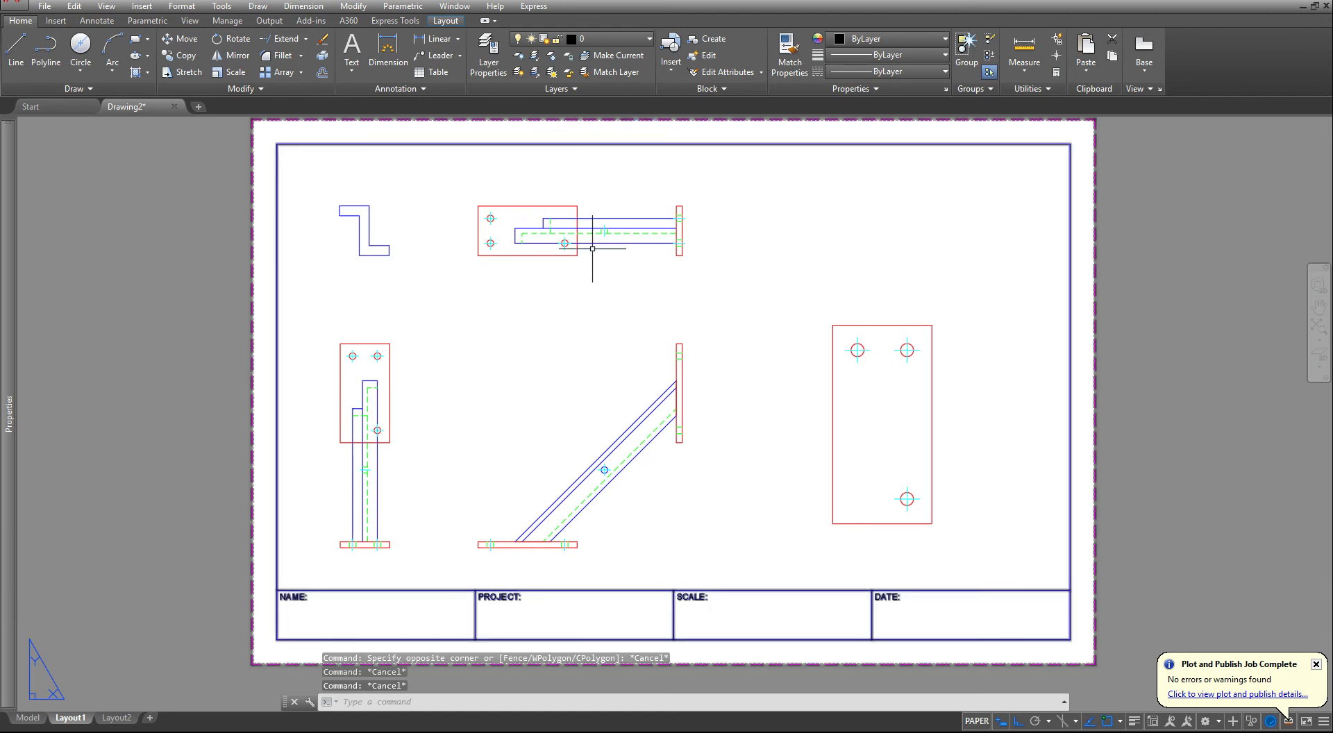
- Modify the Standard dimension style's text to 0.125 height, placed above and aligned with the dimension line
type("d")
key("Return")
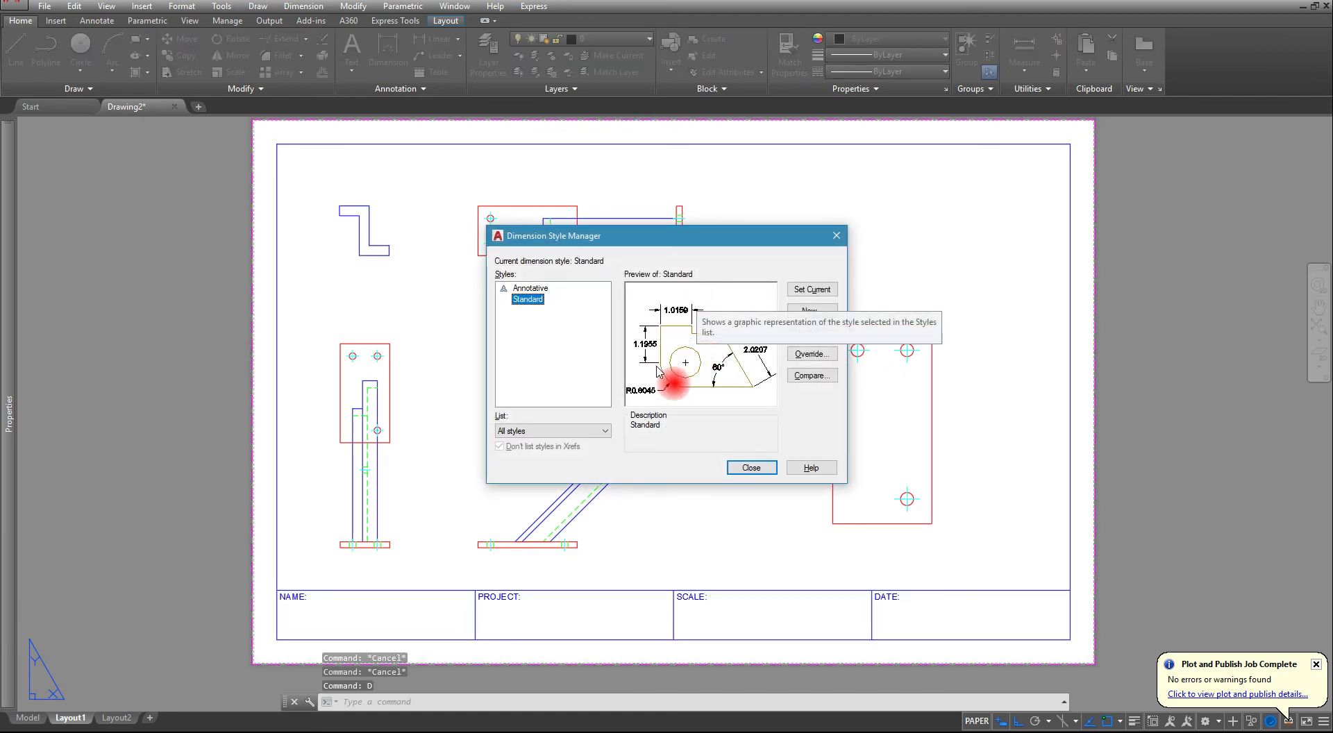
left_click(812, 332)
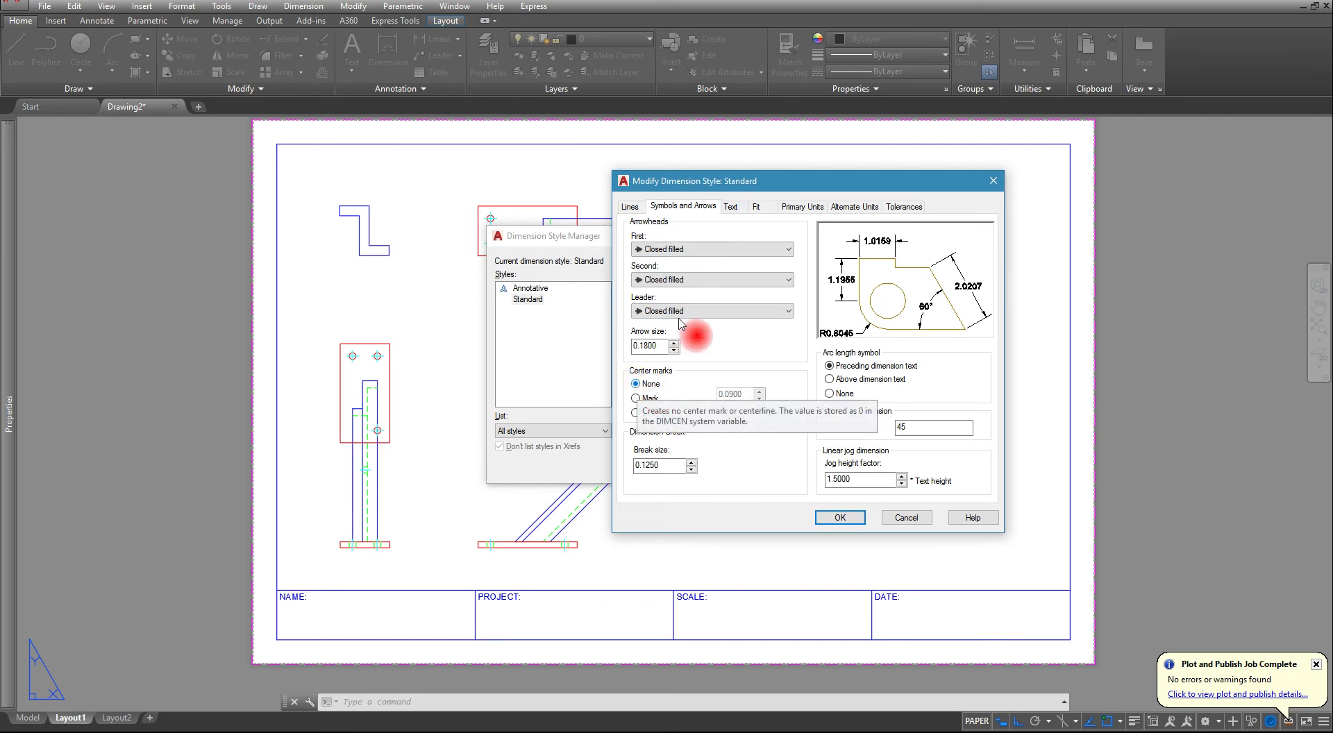
left_click(731, 210)
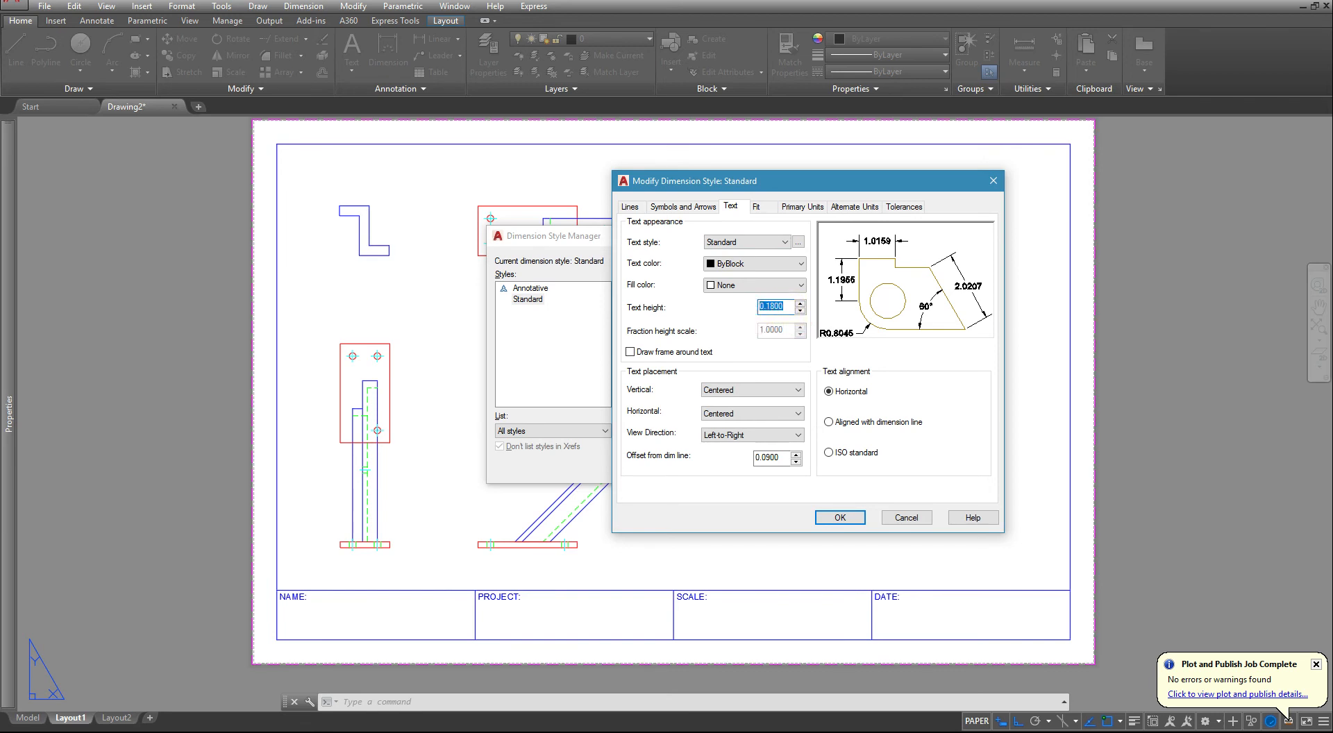
type(".125")
key("Return")
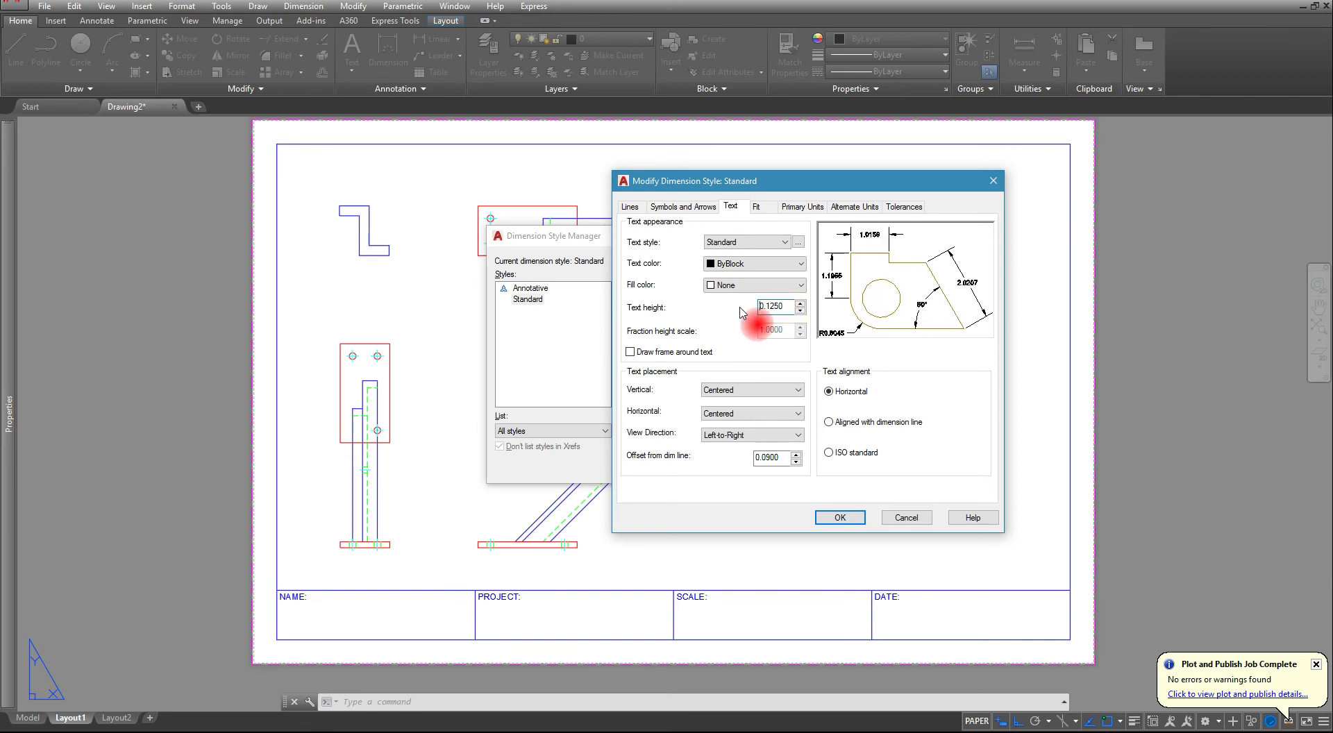
left_click(730, 396)
left_click(736, 408)
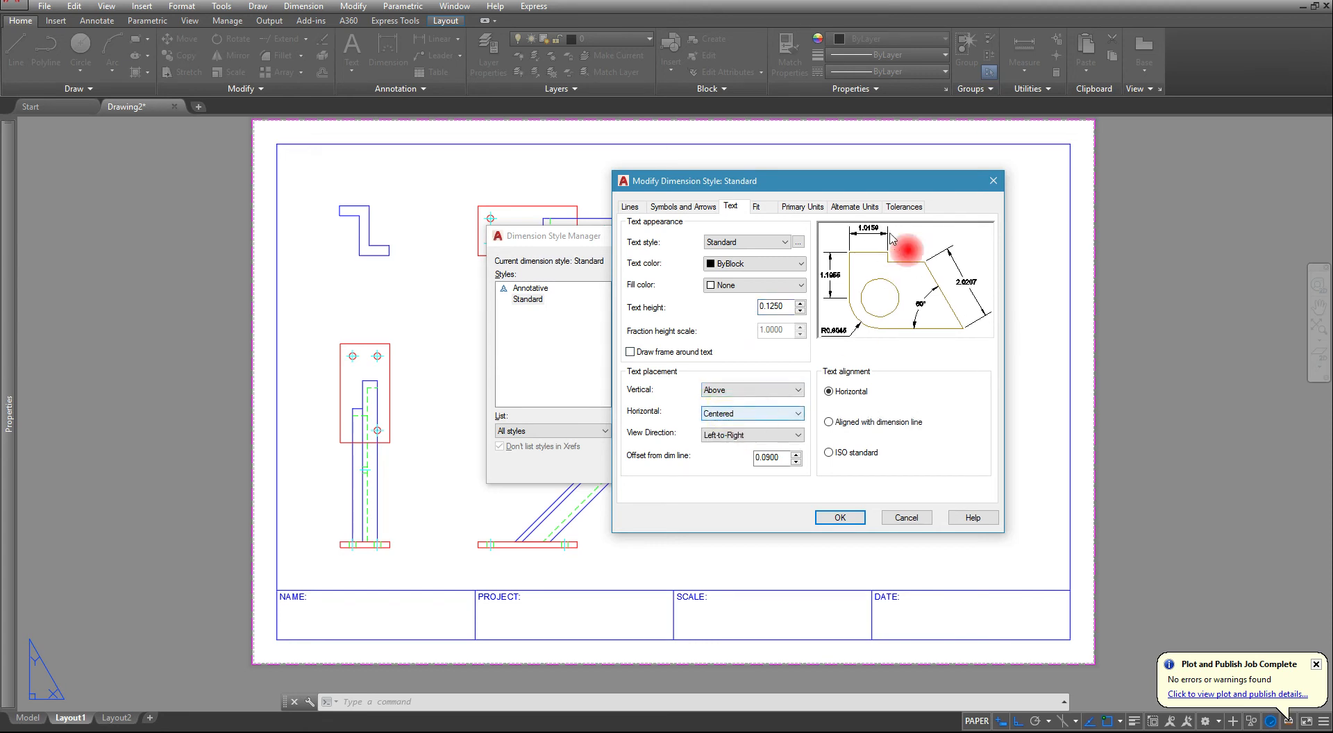
left_click(829, 422)
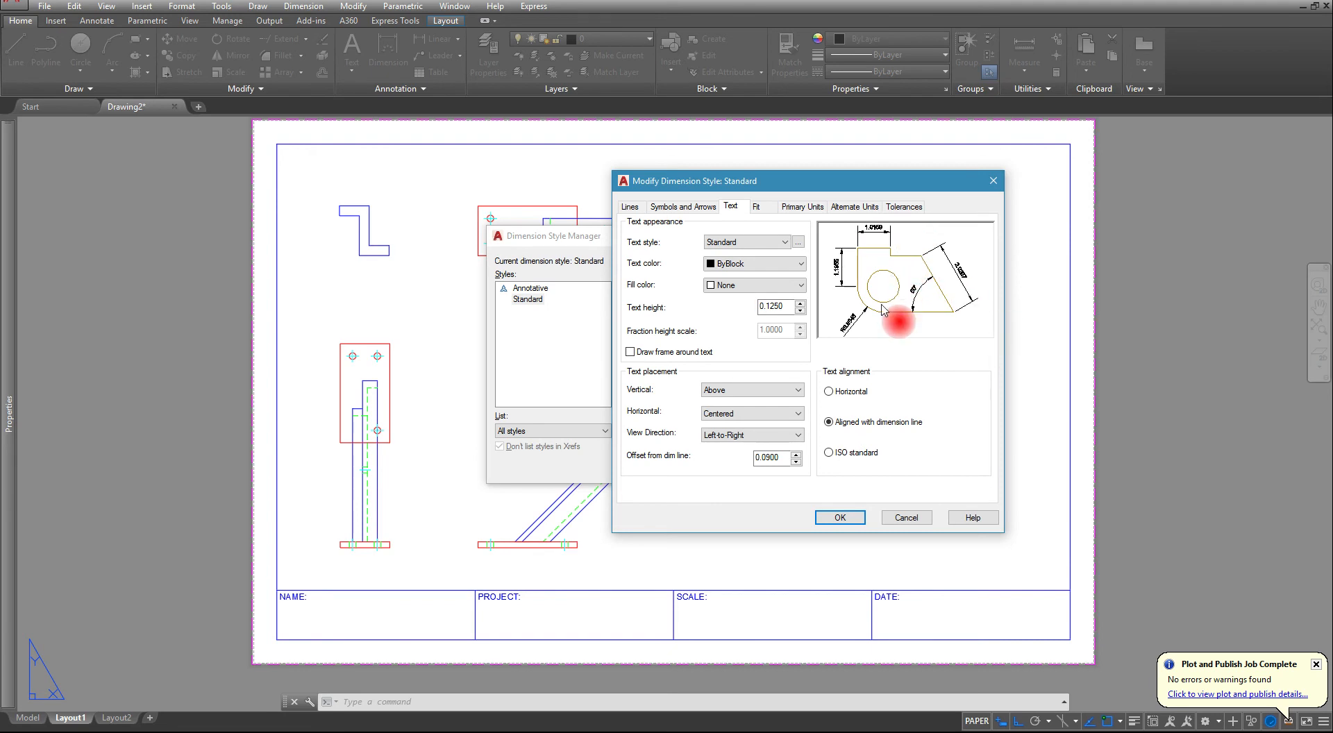
- Set the Standard dimension style's linear precision to 0 and save the style changes
left_click(757, 206)
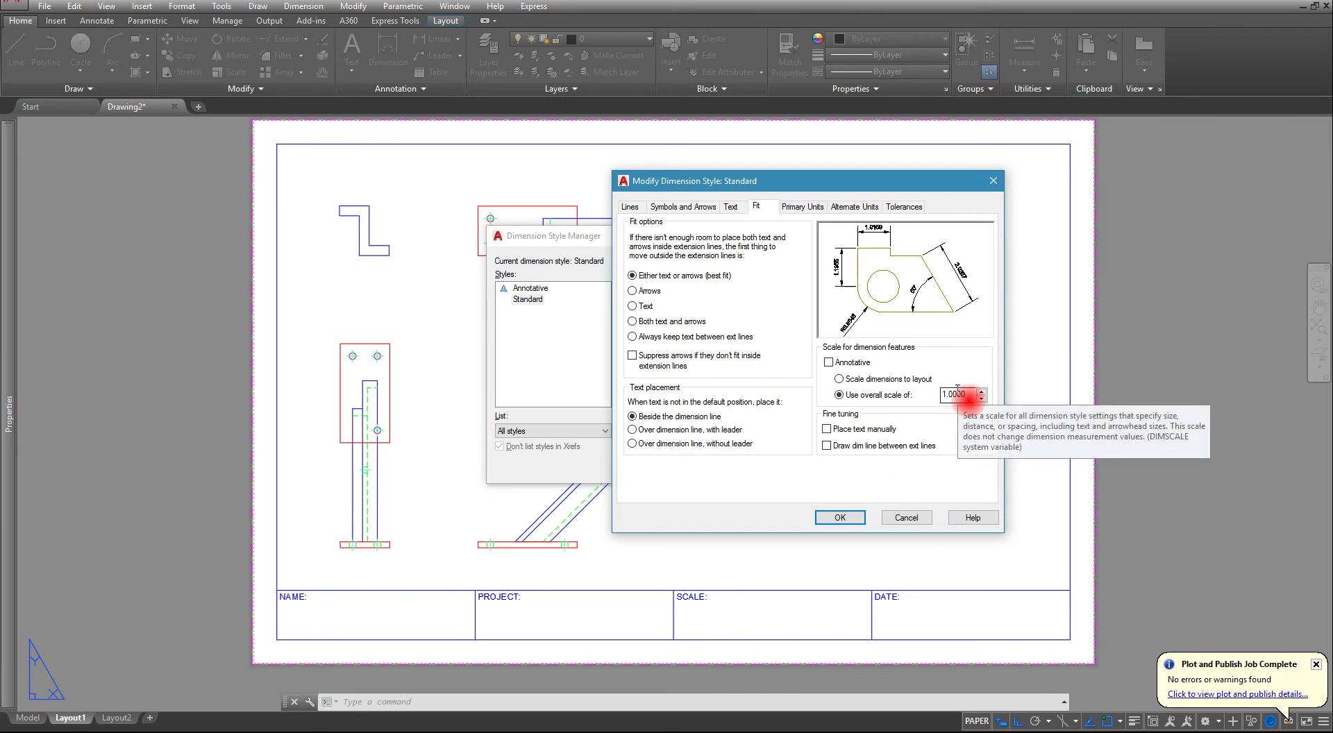
left_click(780, 209)
left_click(764, 256)
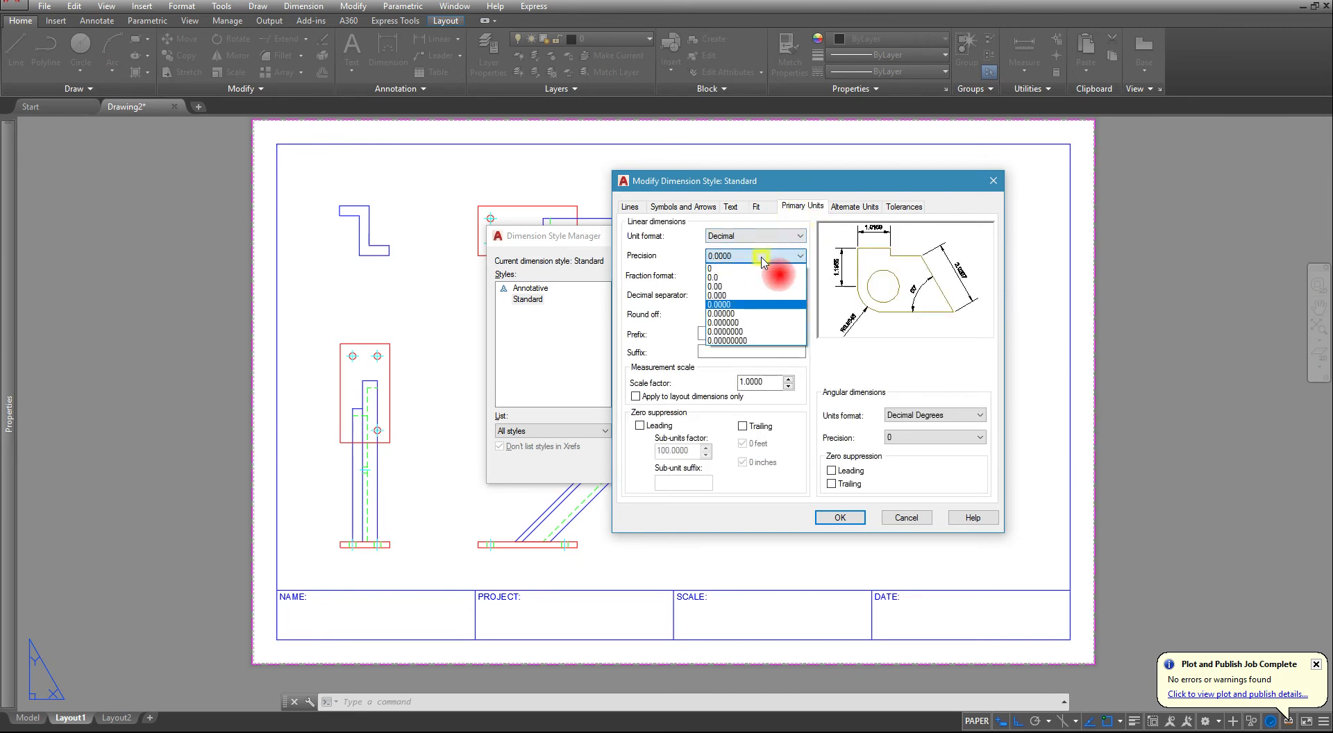
left_click(749, 269)
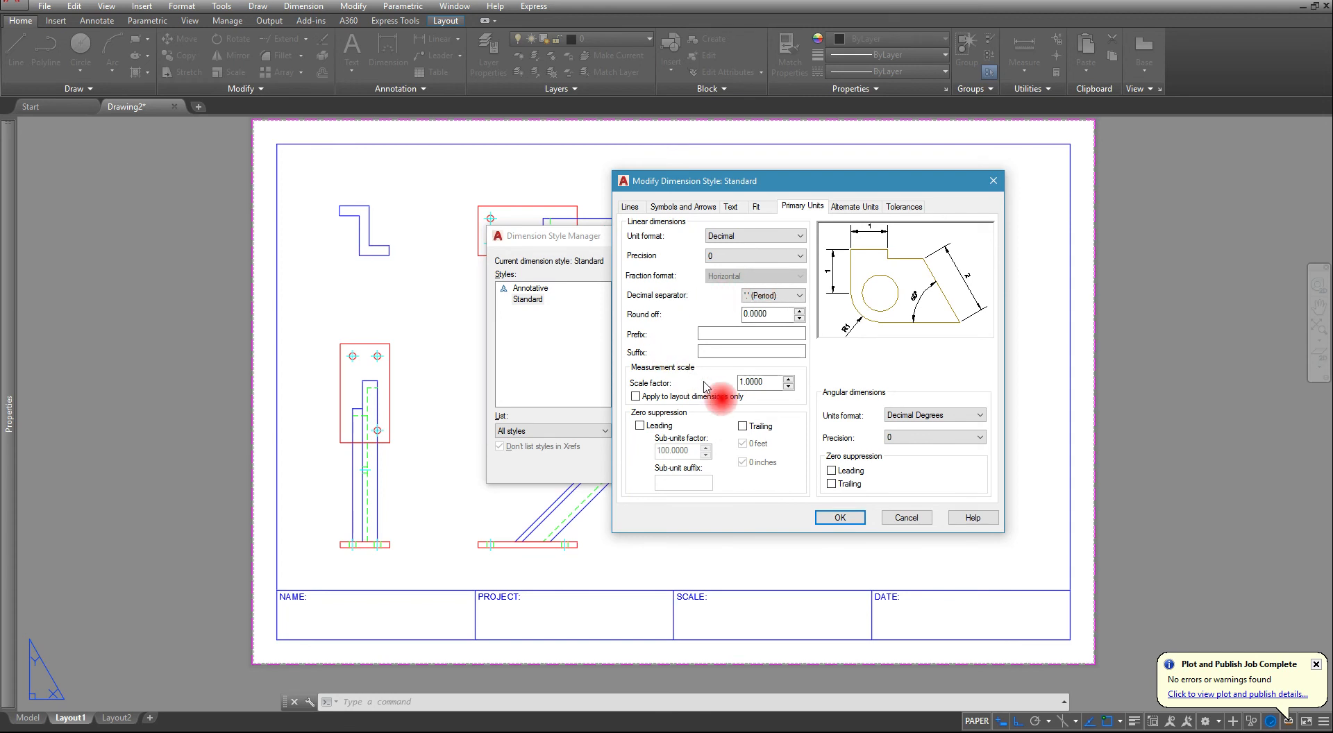
left_click(833, 517)
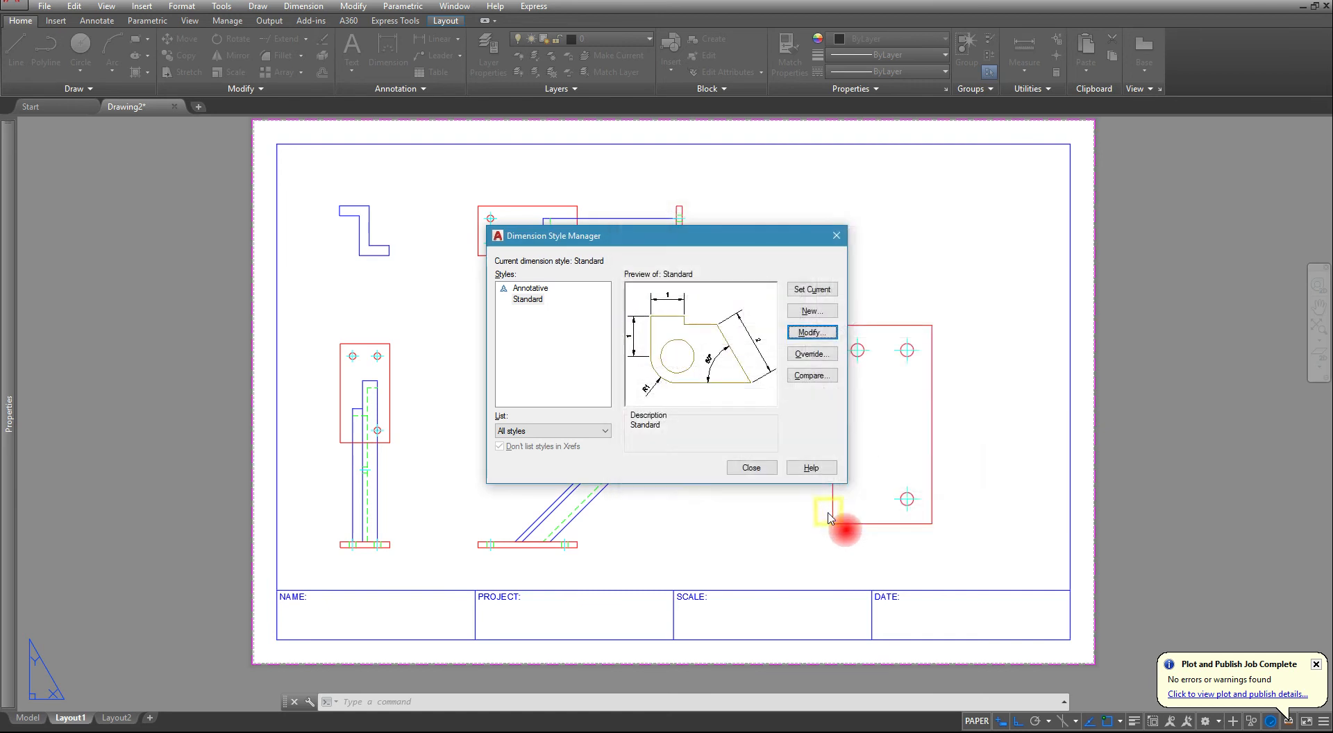
left_click(751, 468)
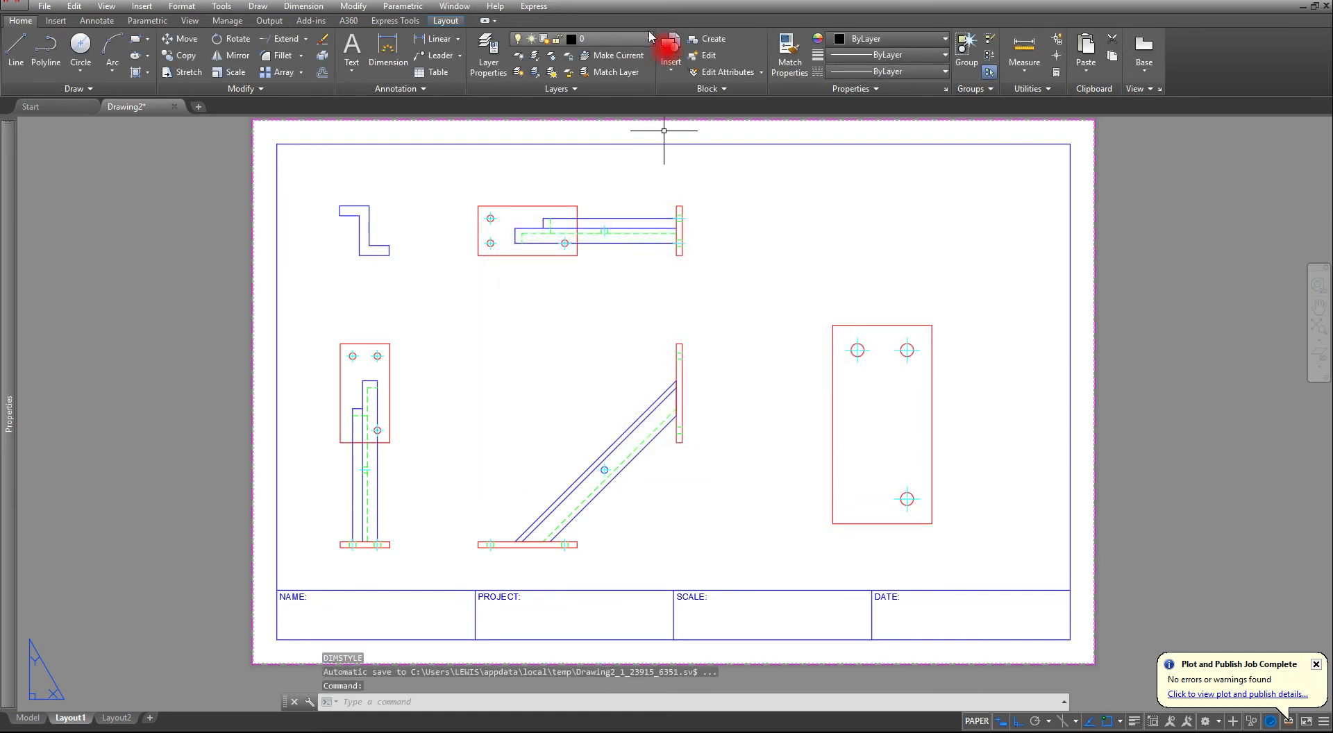
- Make DIM the current layer
left_click(597, 38)
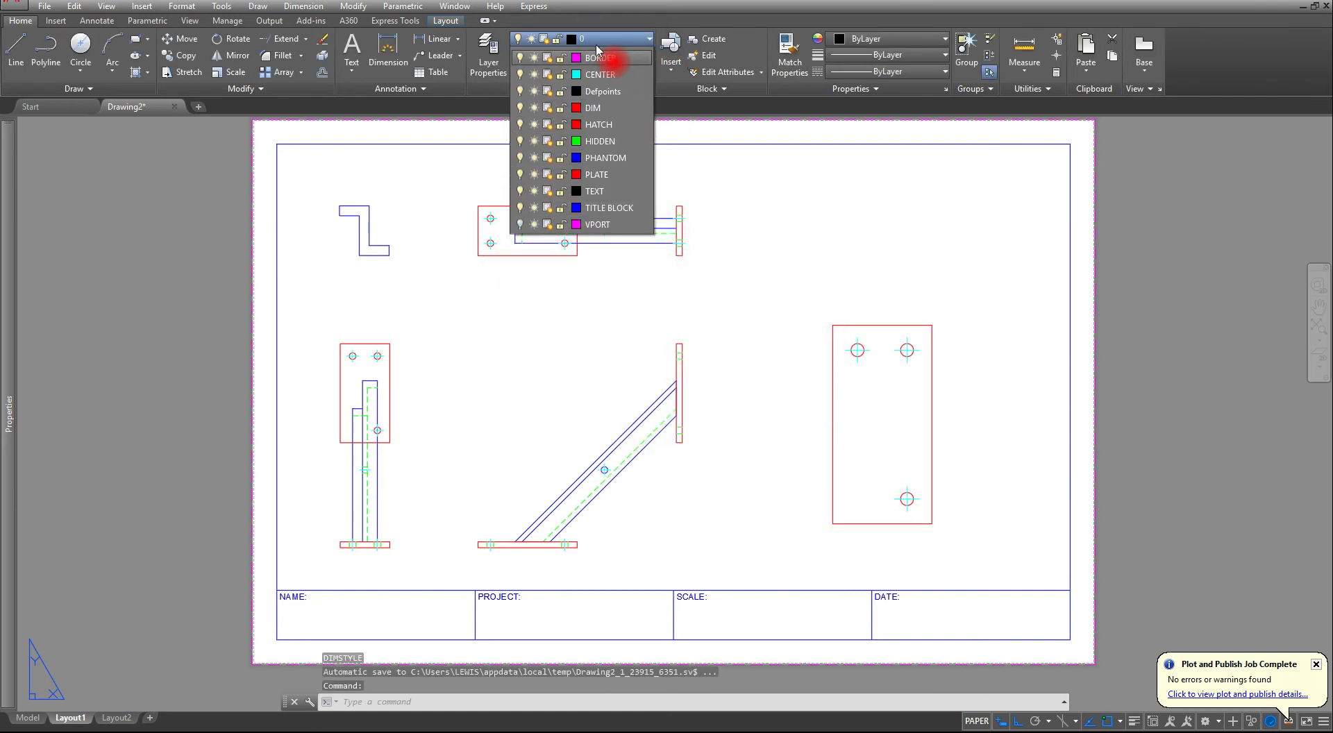
left_click(593, 139)
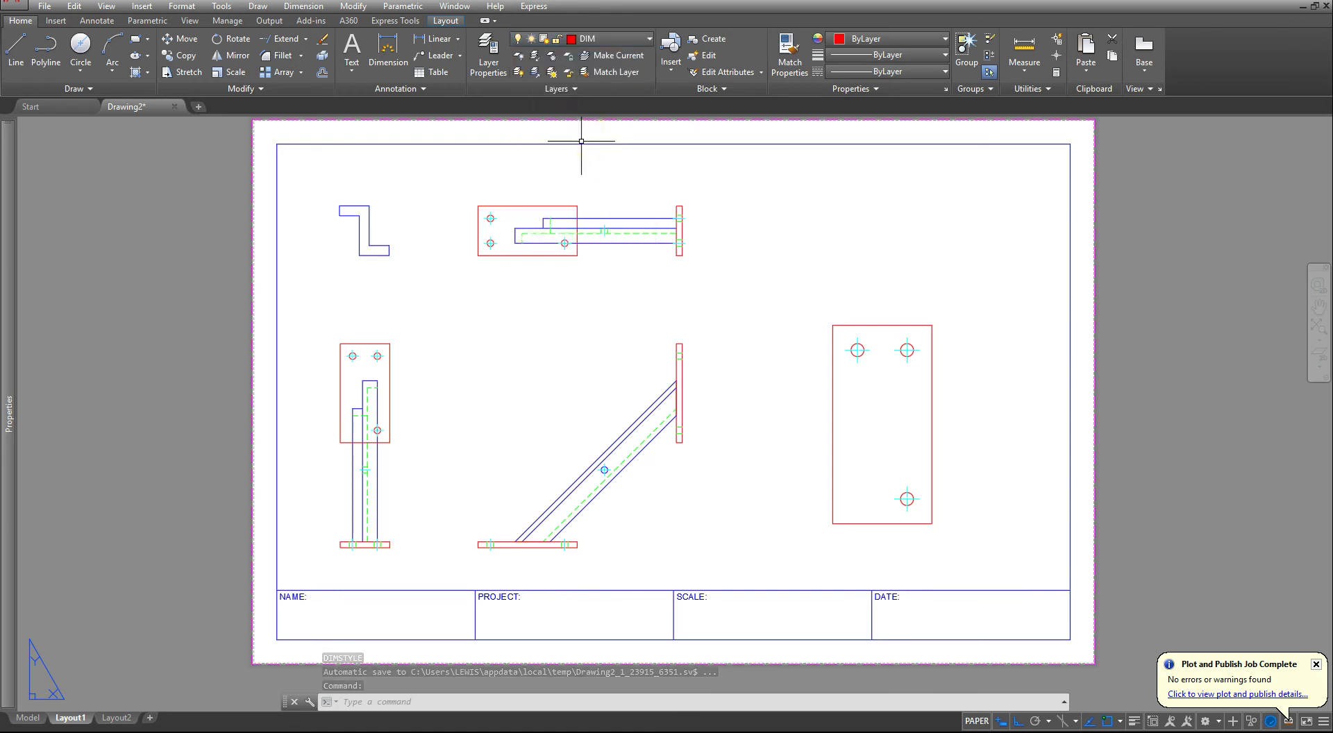
left_click(522, 72)
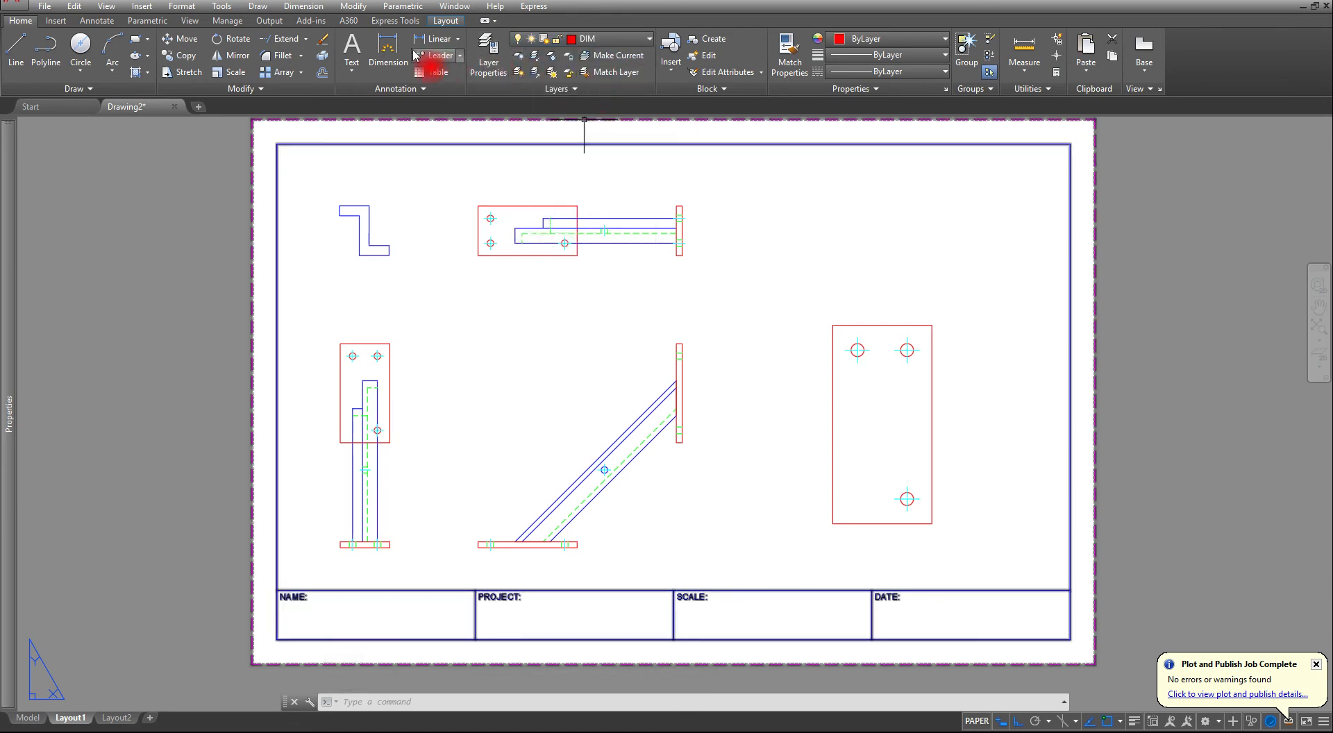
left_click(388, 48)
scroll(284, 515, "up", 2)
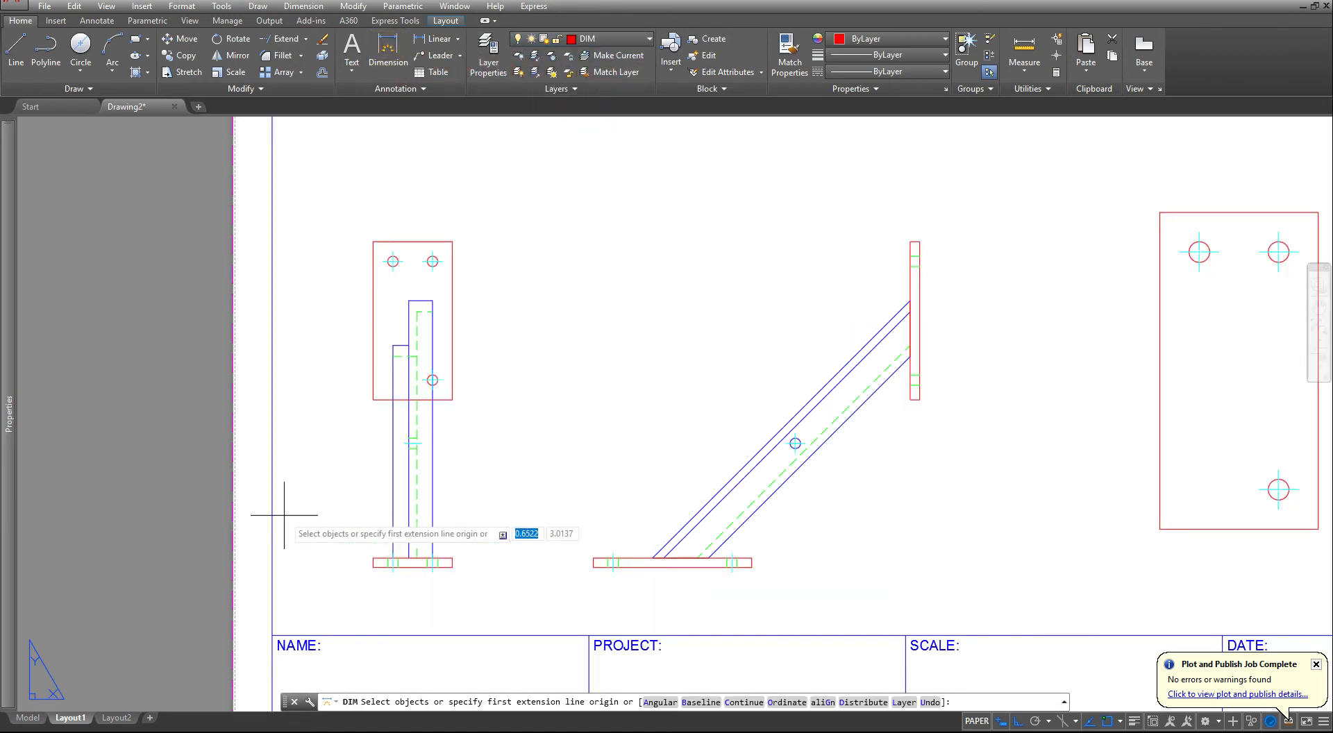
scroll(538, 541, "up", 2)
left_click(556, 529)
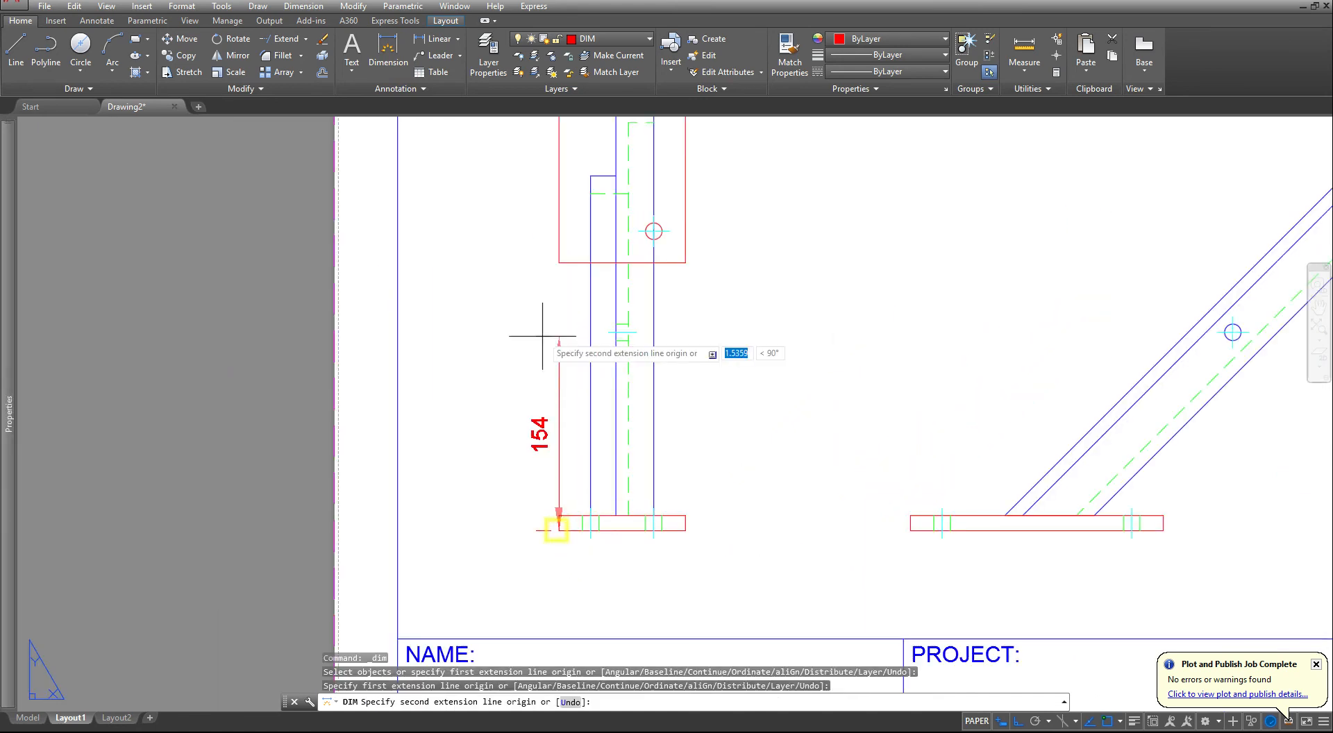
left_click(559, 262)
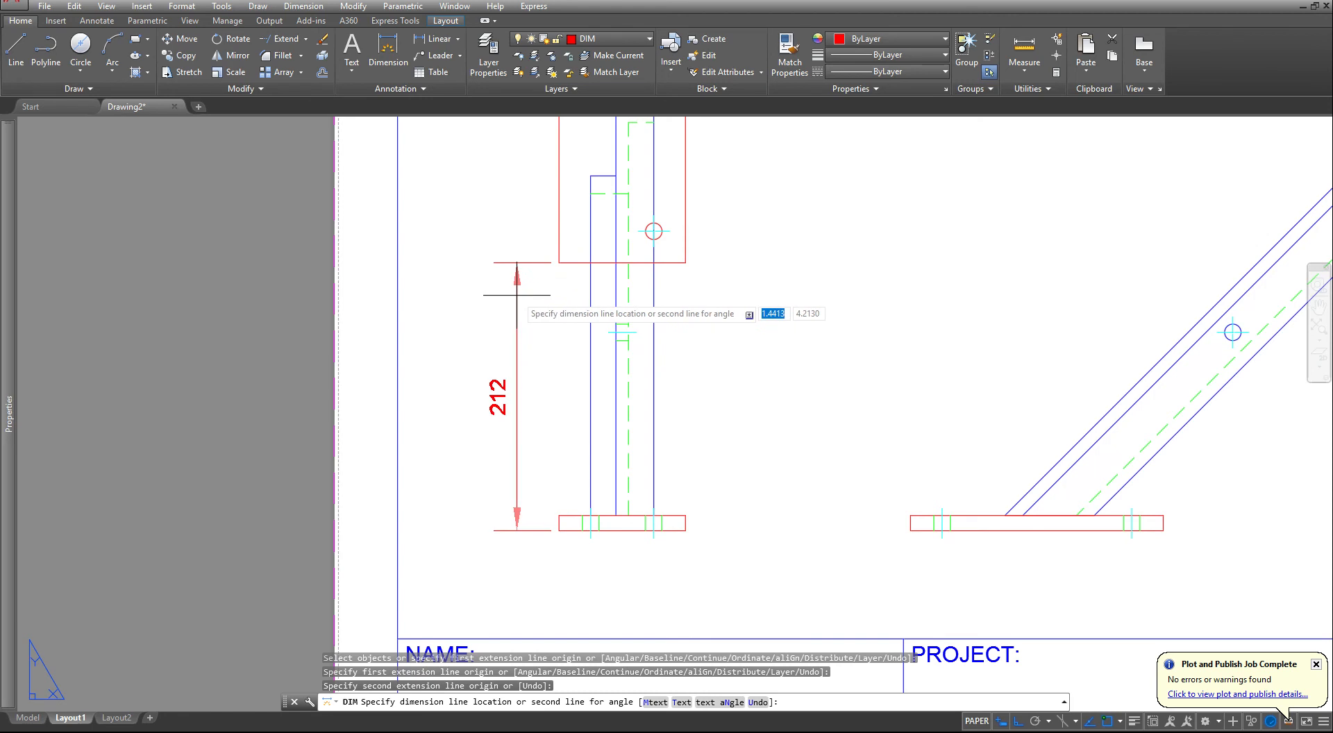
key("Escape")
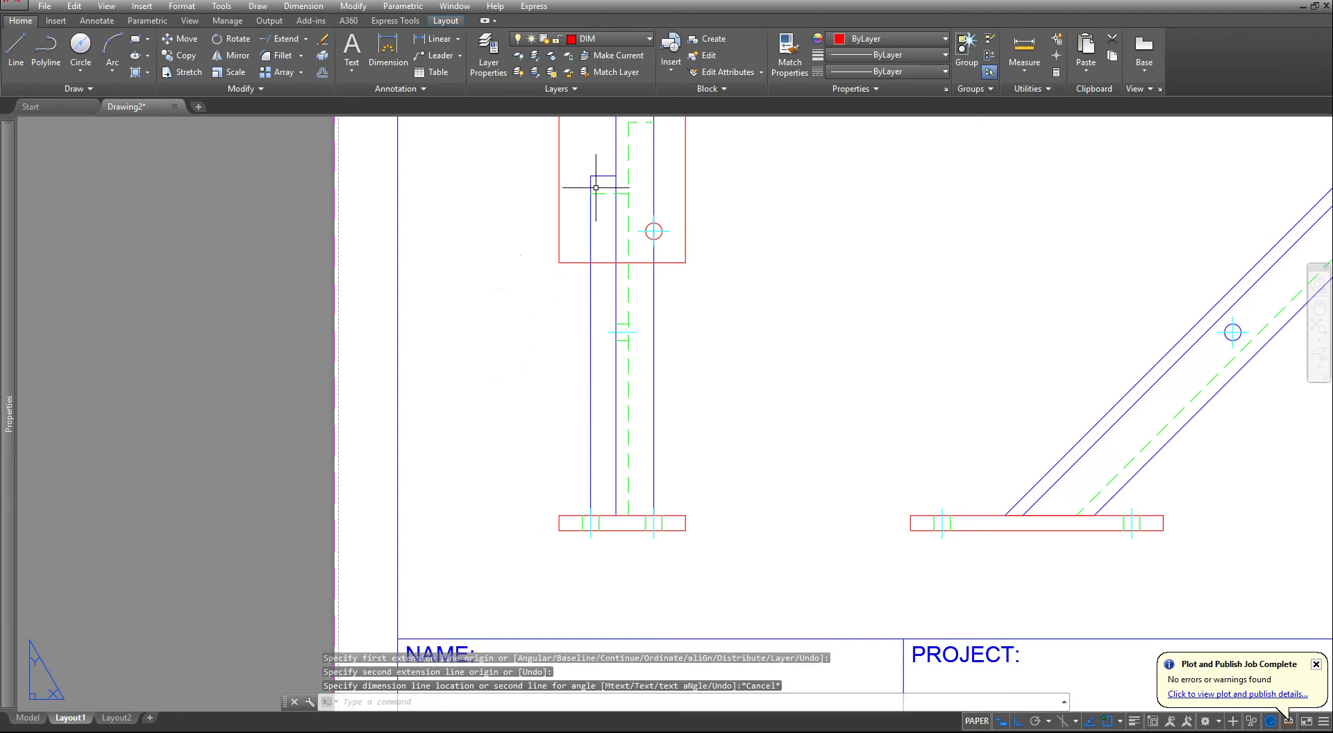
- In the side view, dimension the height from the base plate's top face to the upright plate's lower edge, placed left of the view
left_click(388, 52)
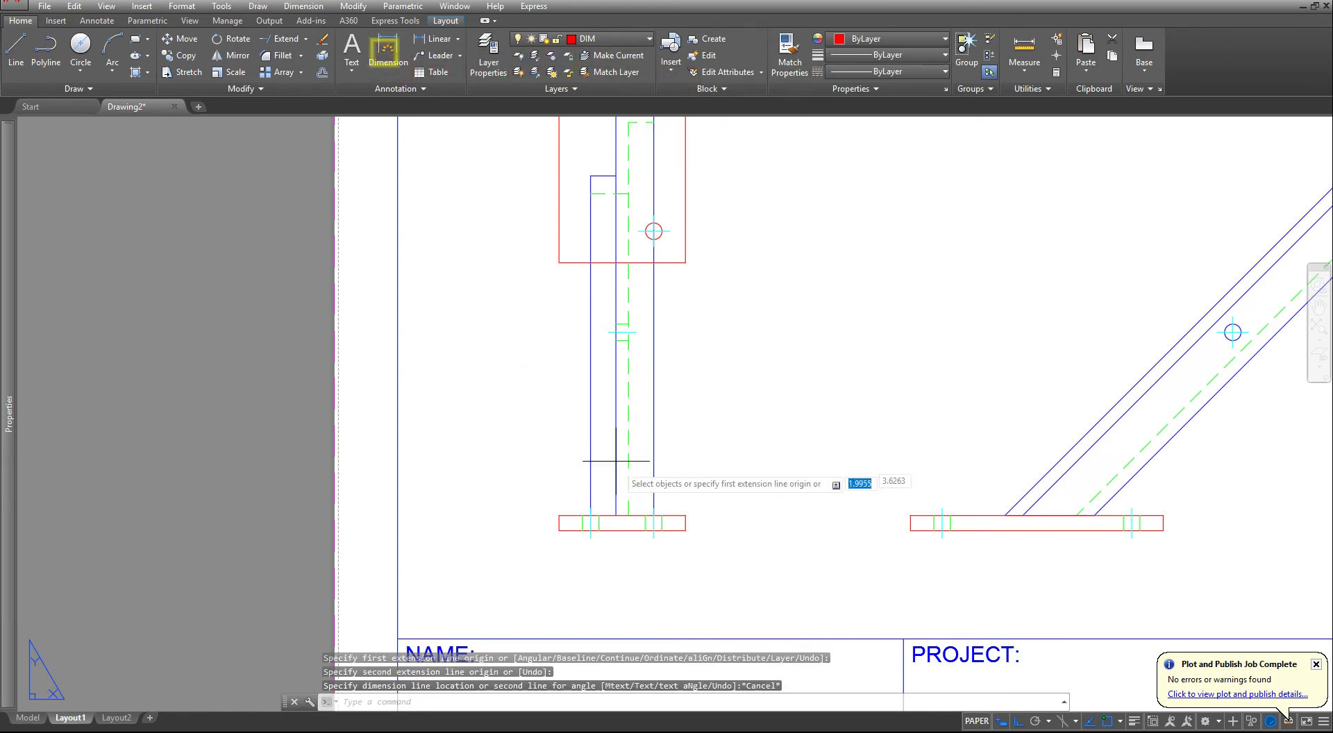
left_click(559, 516)
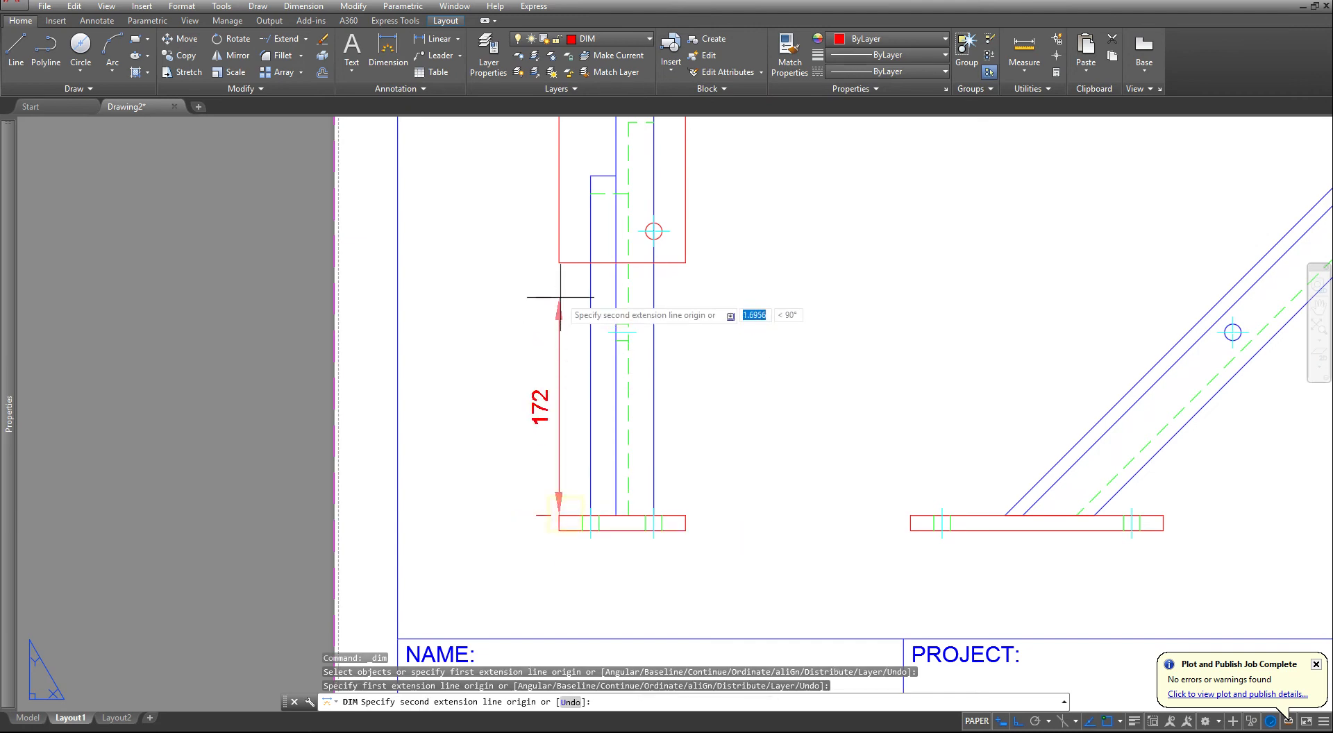
left_click(559, 262)
left_click(489, 305)
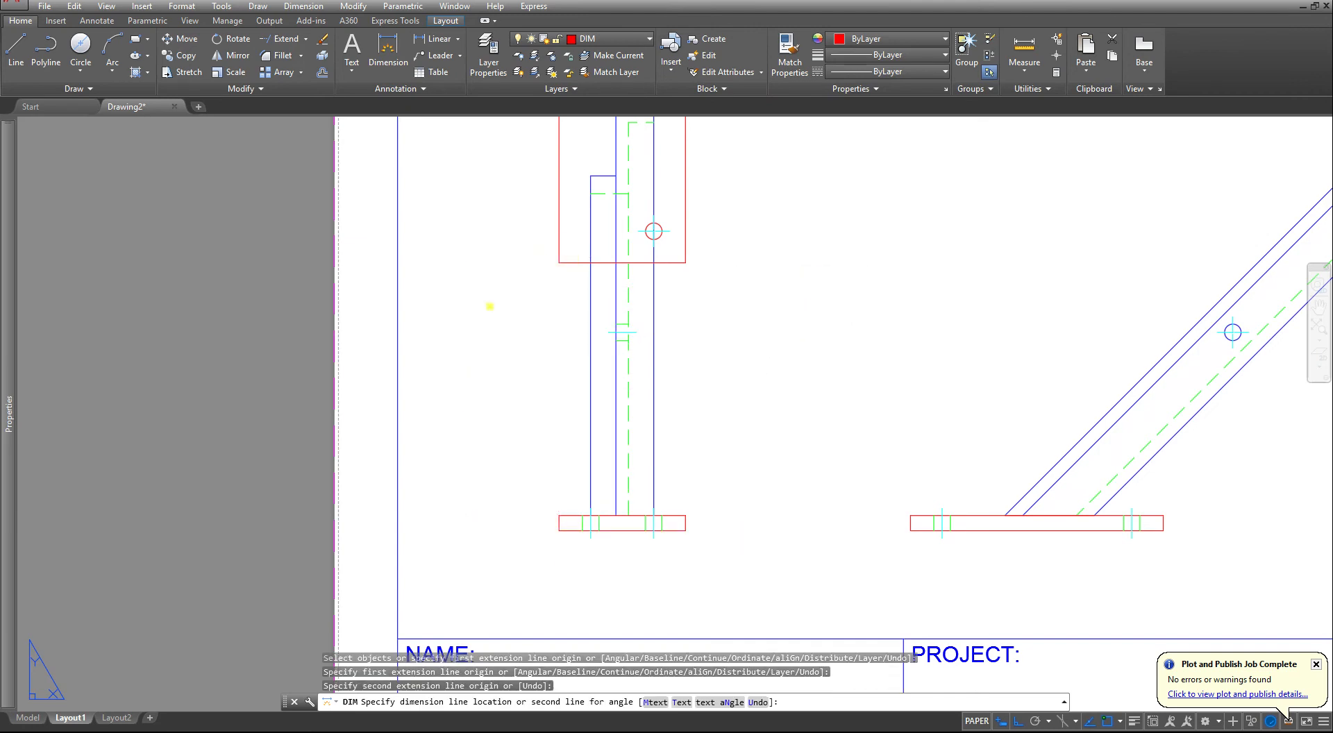
key("Escape")
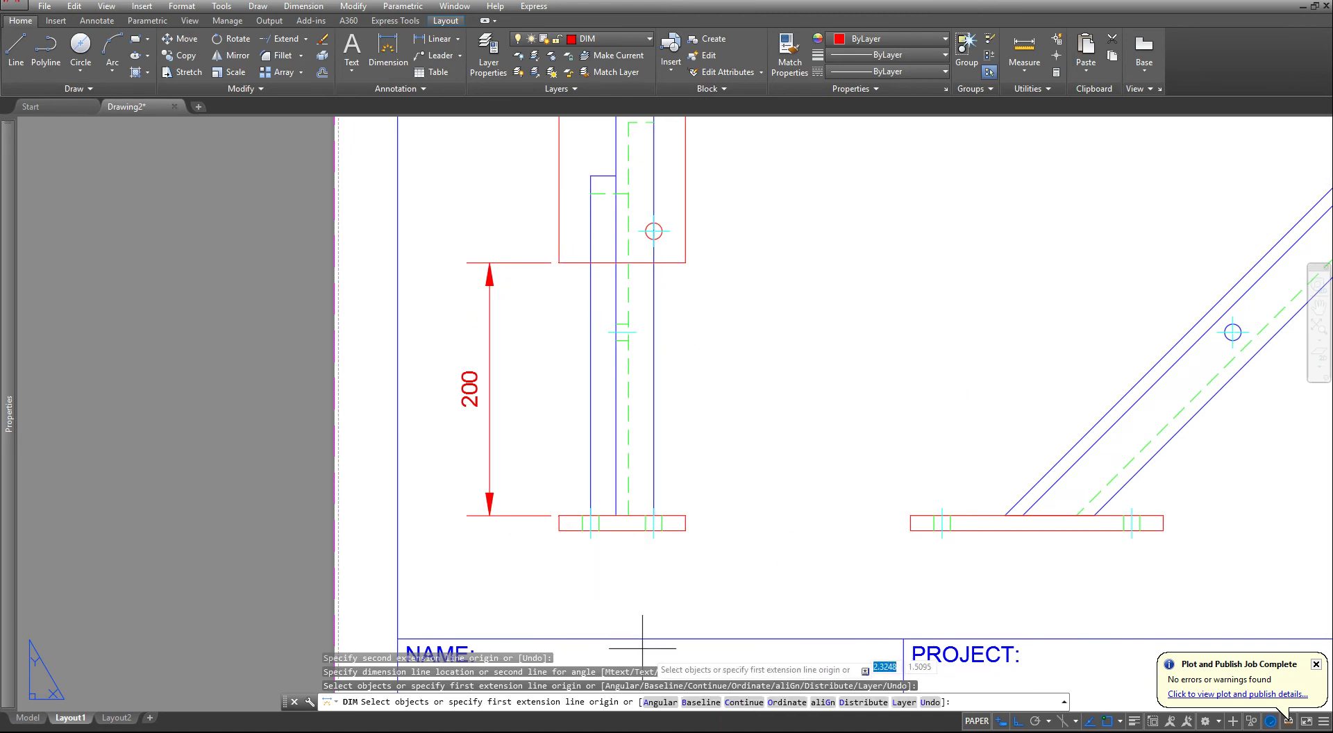
- Continue the vertical dimension chain from the upright plate's lower edge to its top edge in the side view
left_click(733, 701)
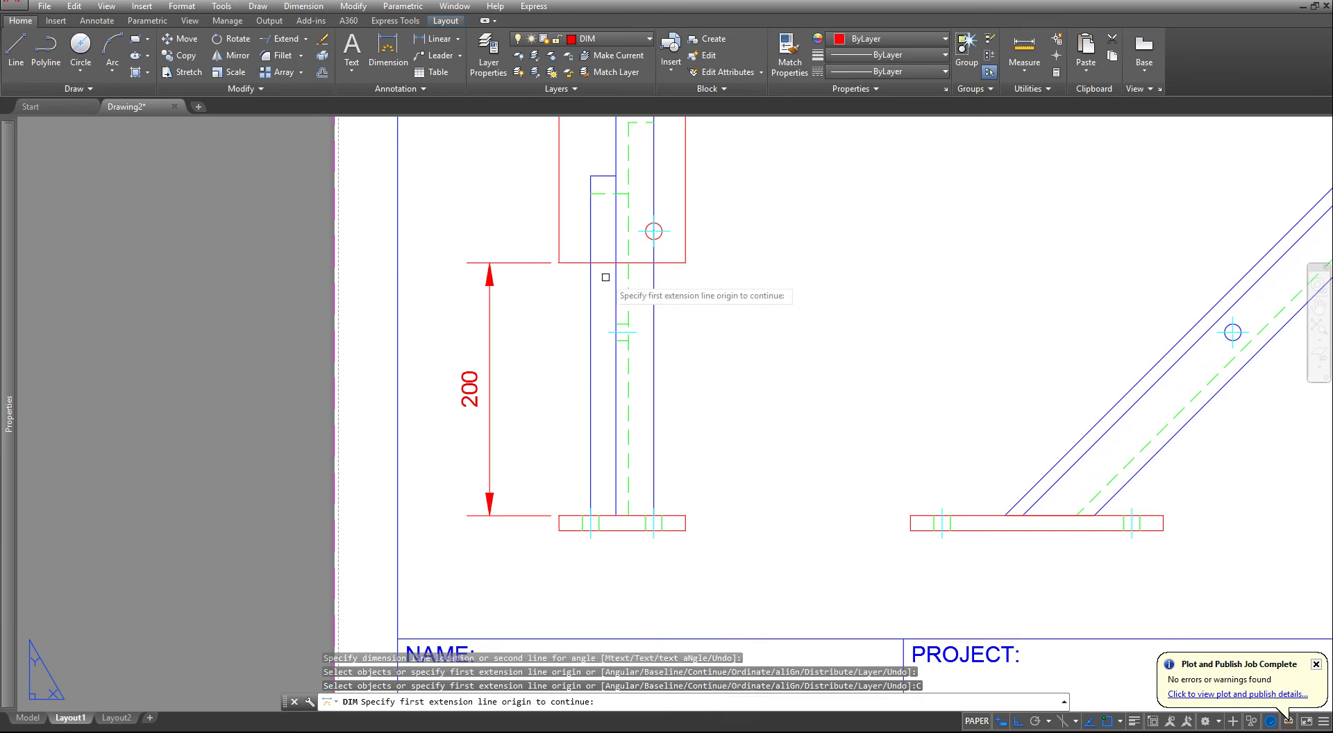
middle_click_drag(603, 267, 637, 517)
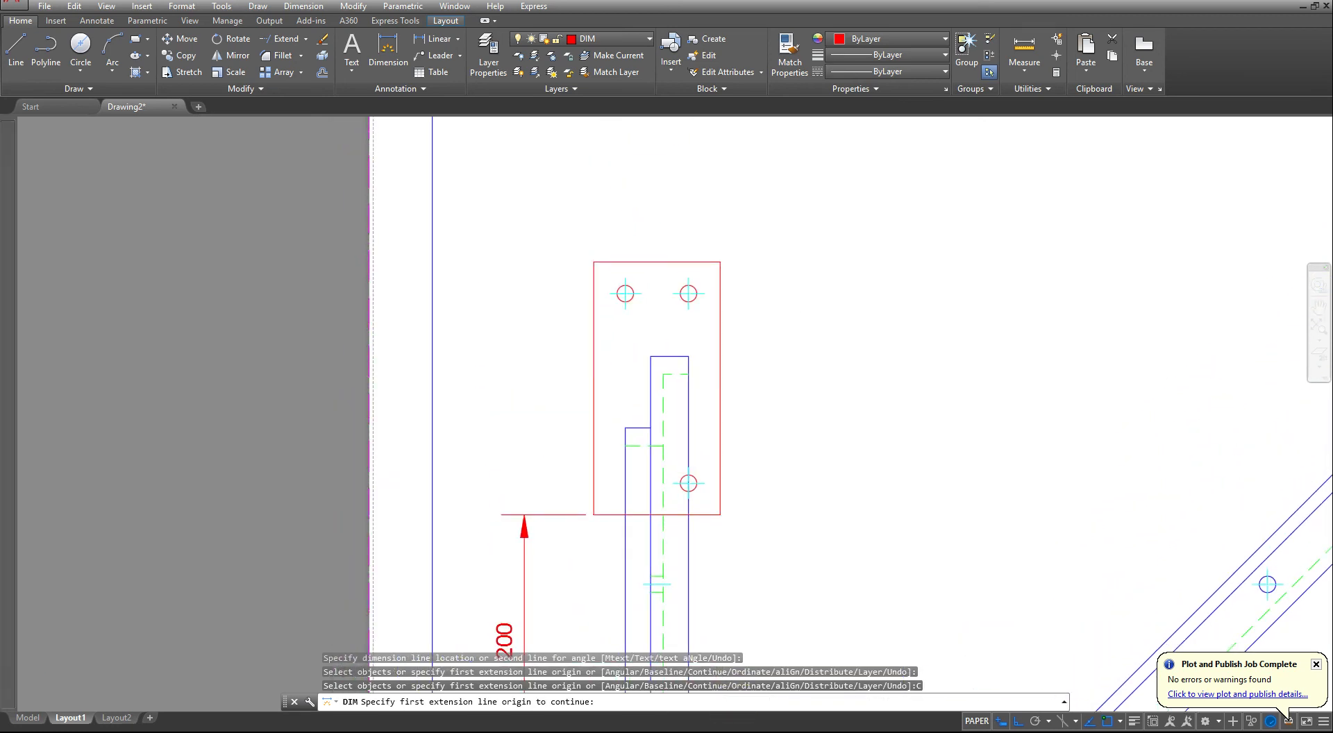
left_click(570, 515)
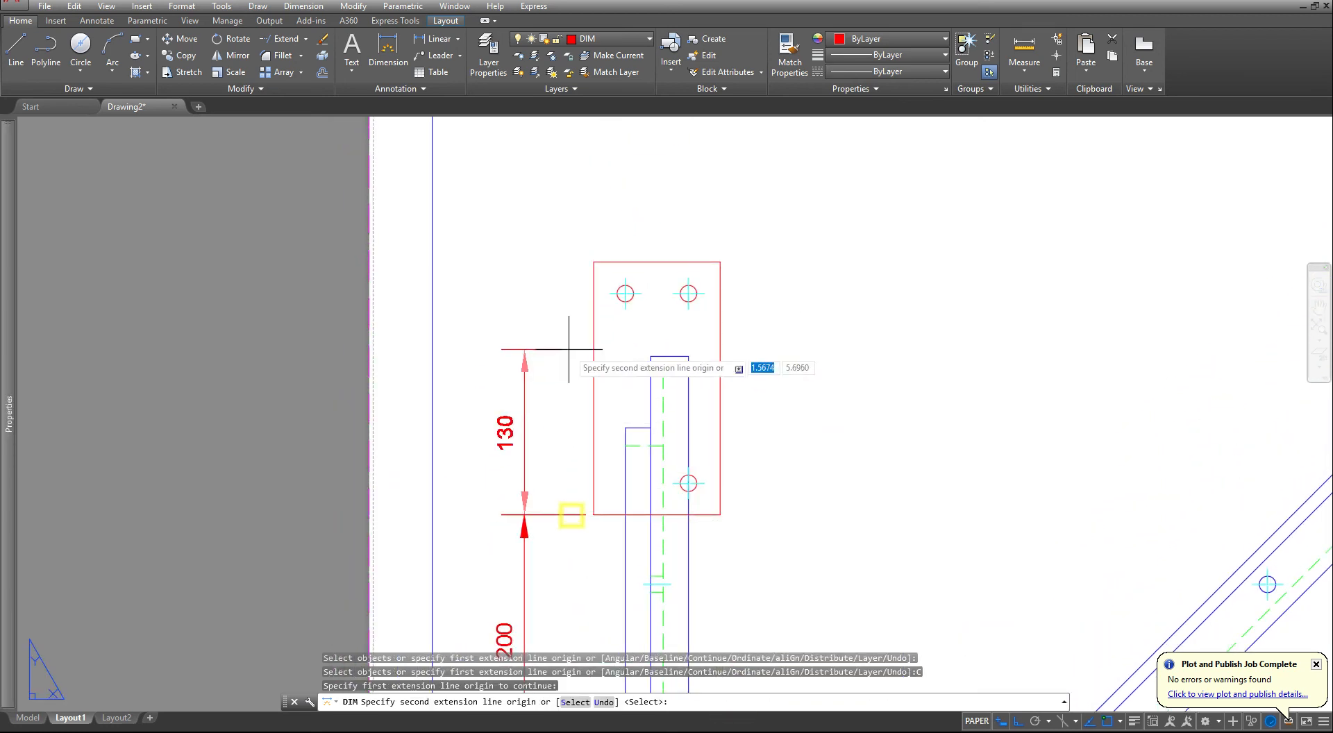
left_click(593, 262)
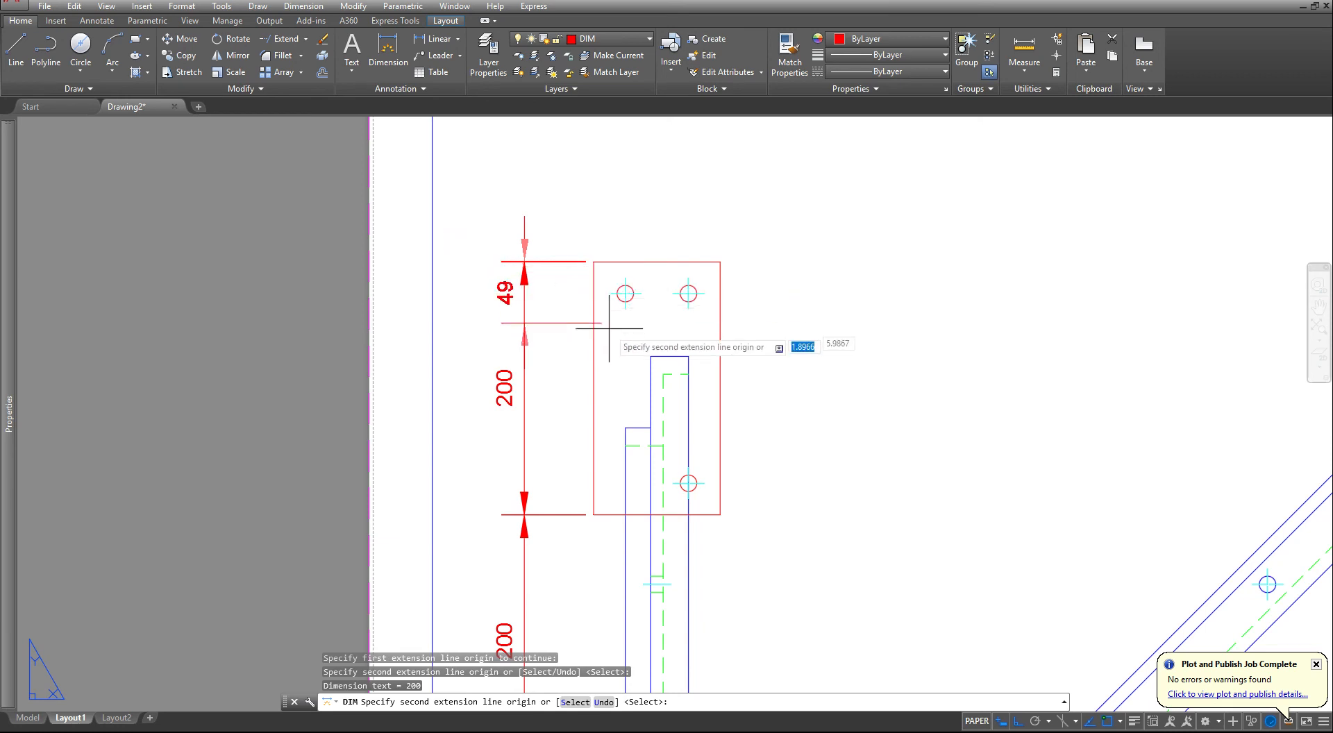
key("Escape")
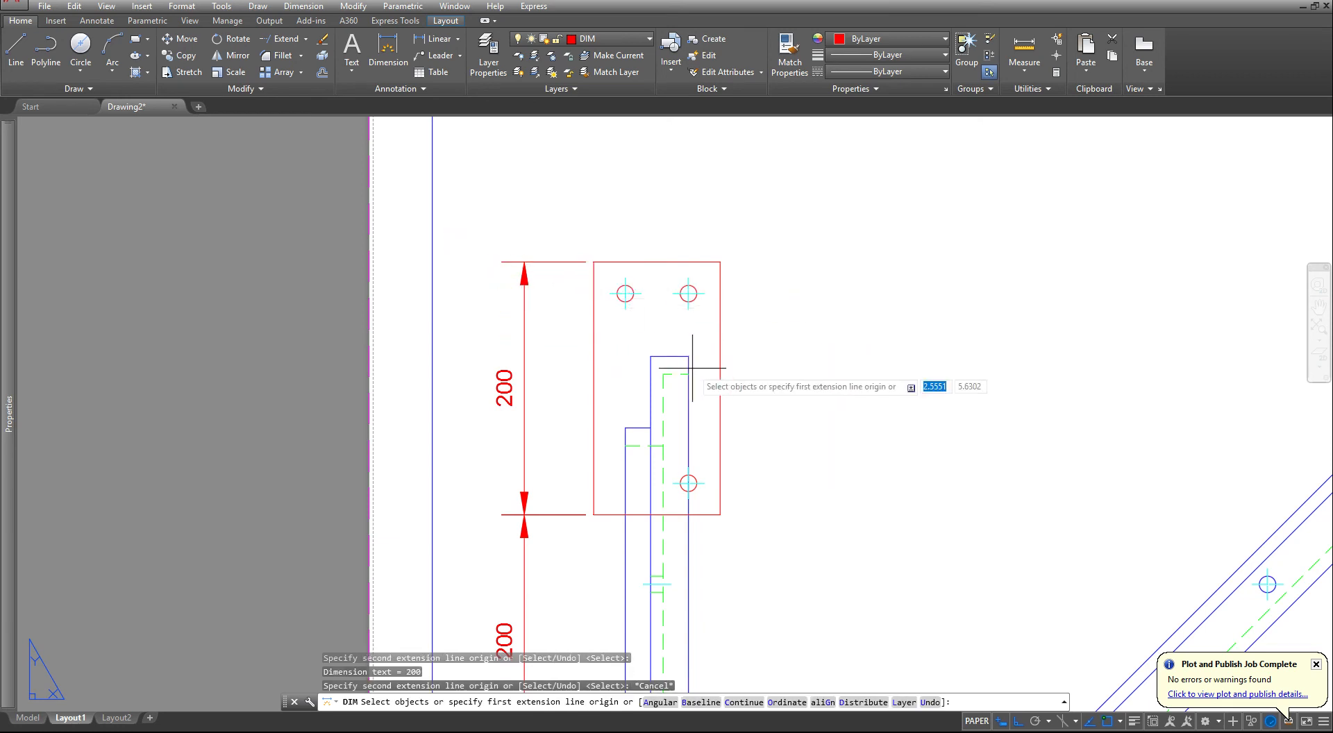
- Dimension the horizontal offset between the beam's right edge and the upright plate's right edge in the side view
left_click(684, 356)
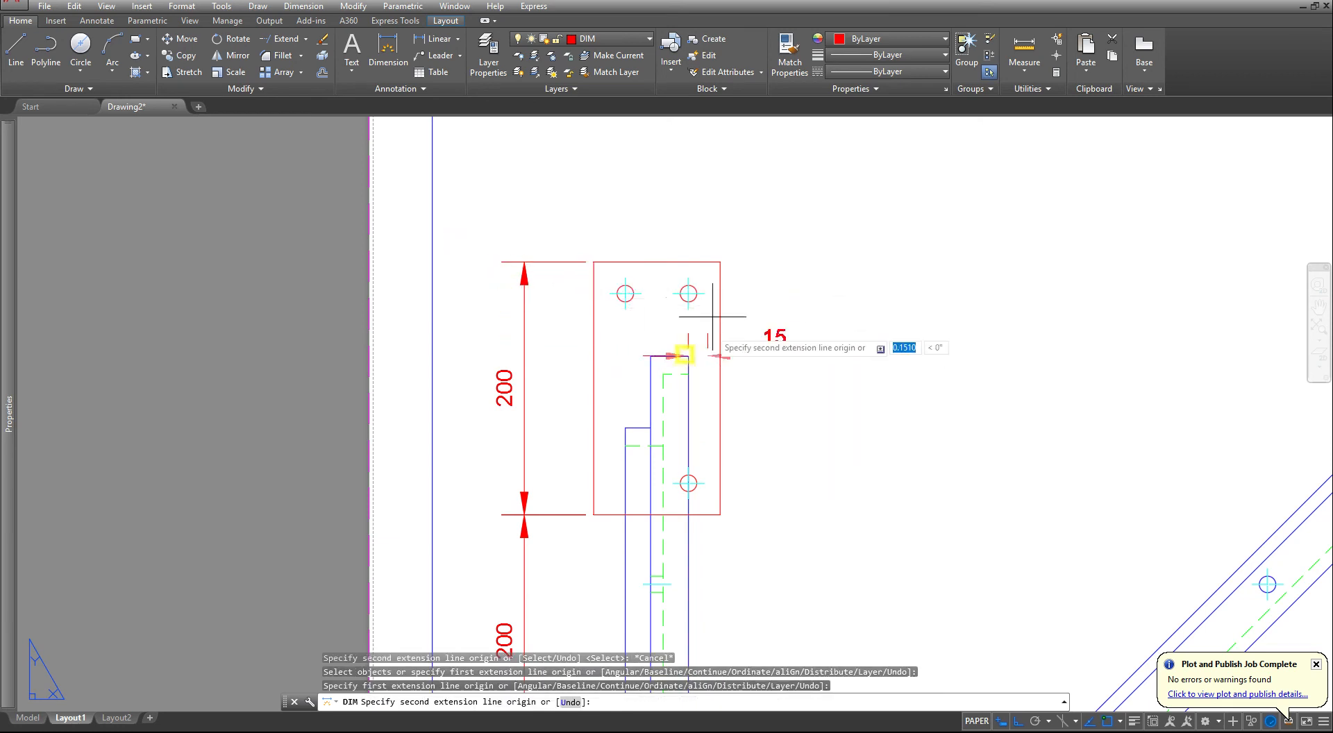
left_click(718, 261)
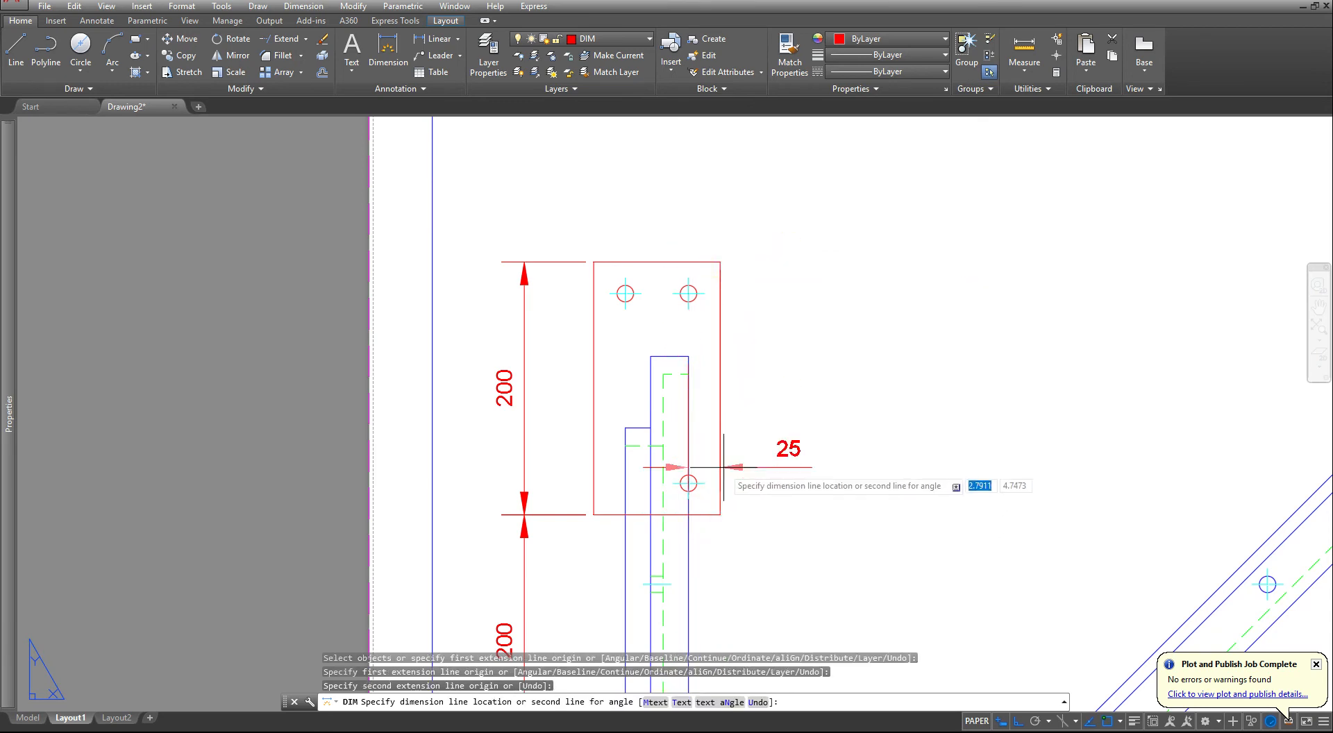
left_click(730, 395)
- In the top view, dimension the horizontal distance between the upright plate's inner face and the base plate's right edge, placed below the view
scroll(770, 434, "down", 3)
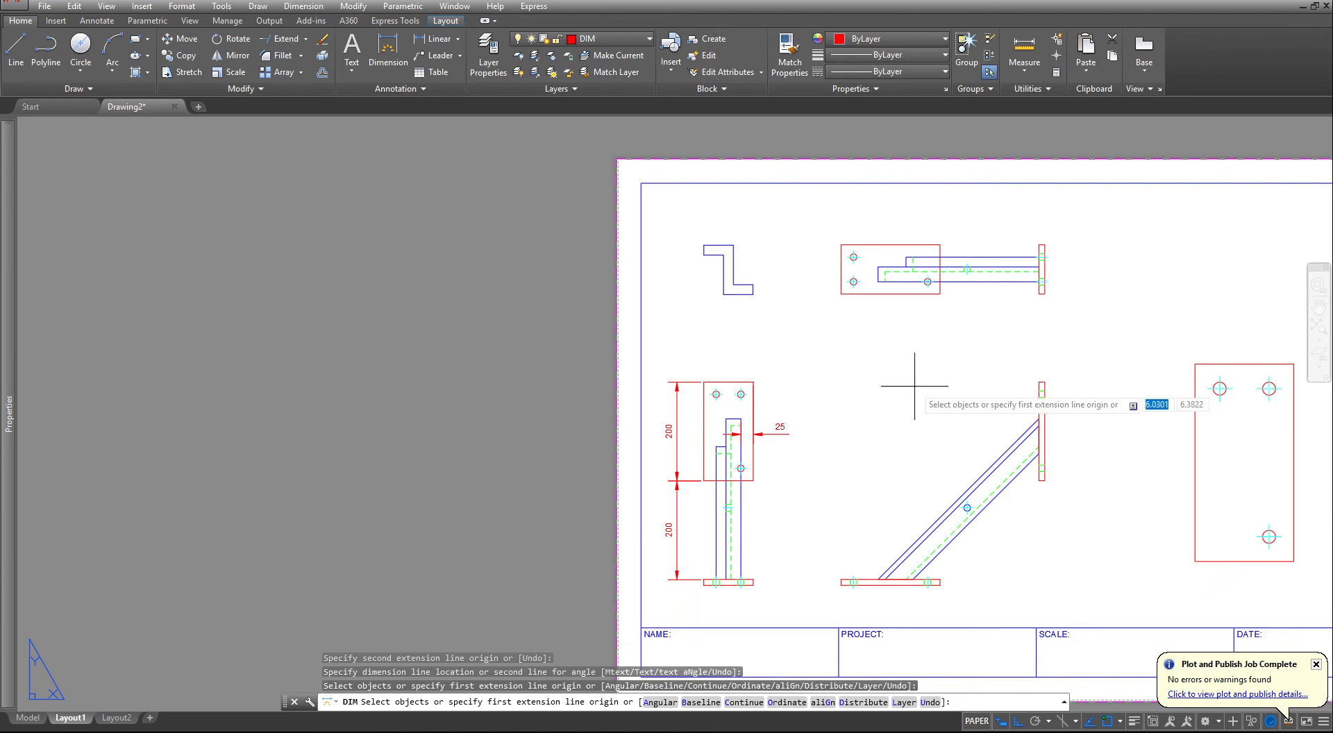
middle_click_drag(908, 381, 844, 543)
scroll(894, 401, "up", 2)
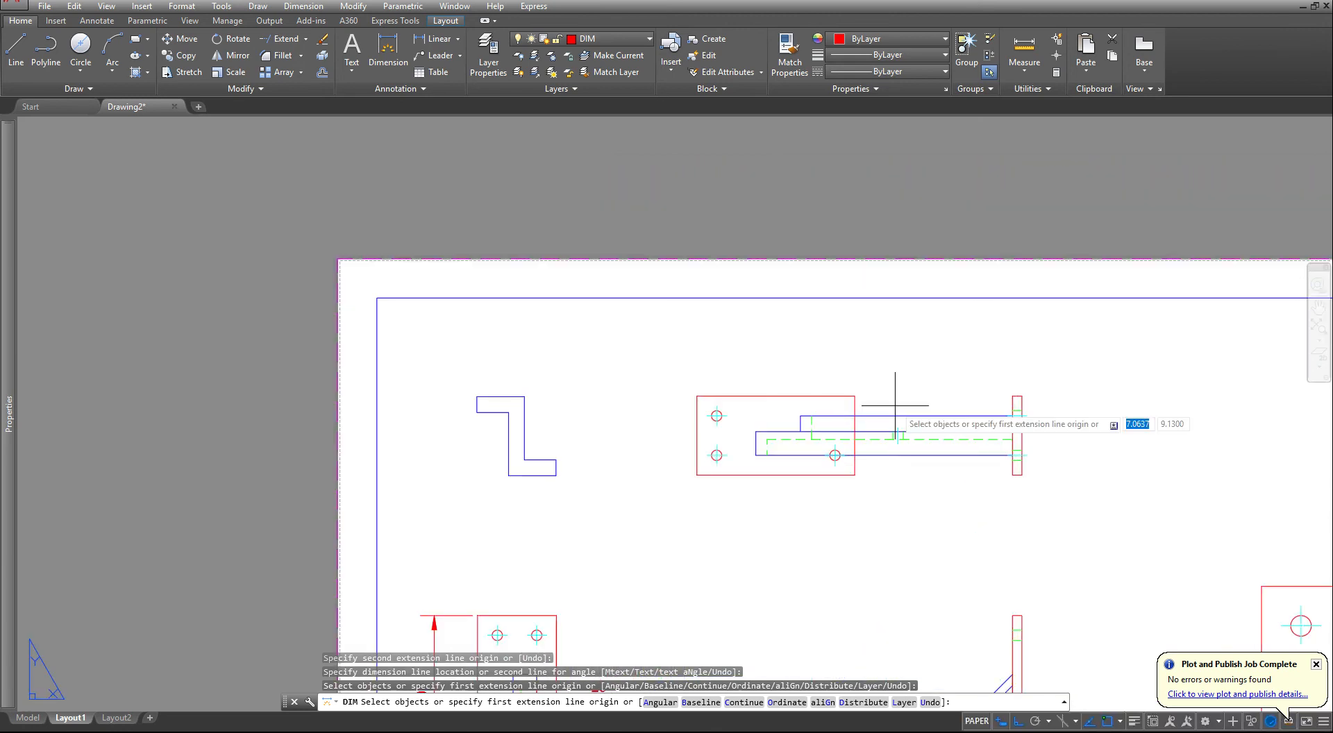
left_click(1012, 475)
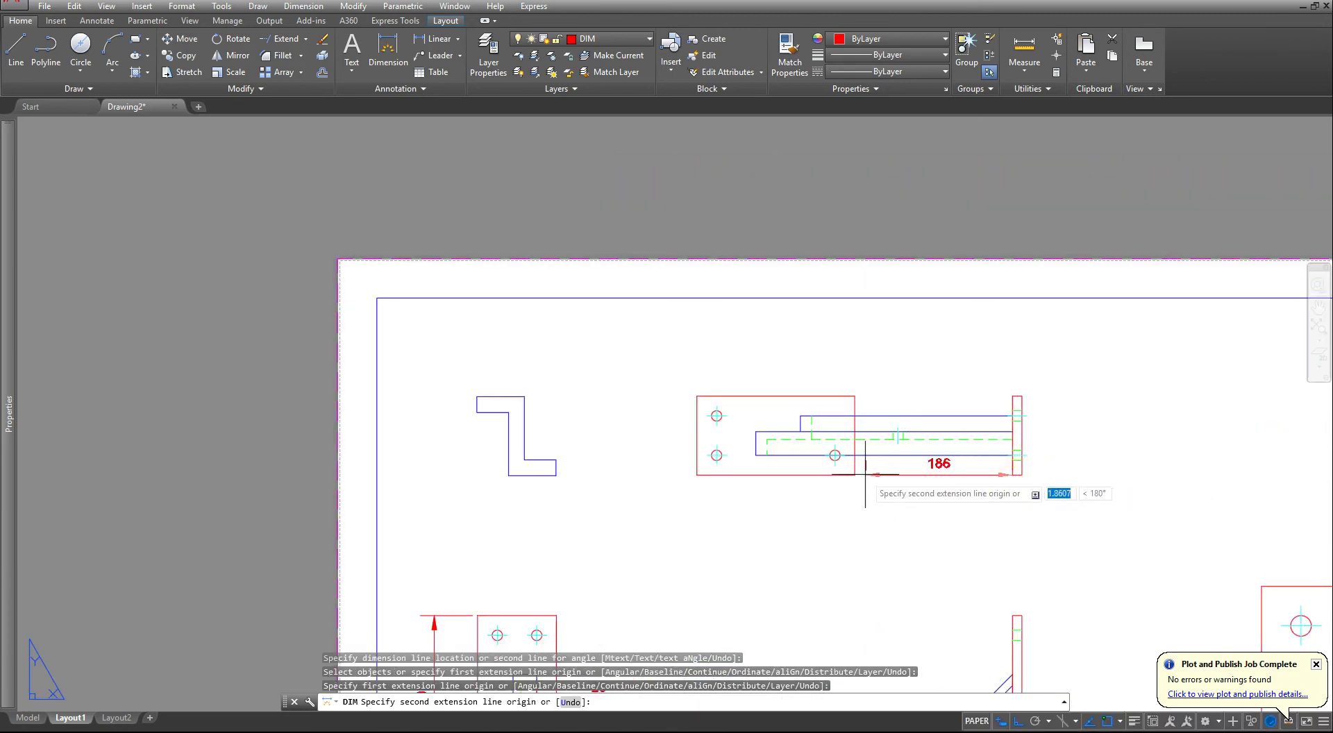
left_click(854, 475)
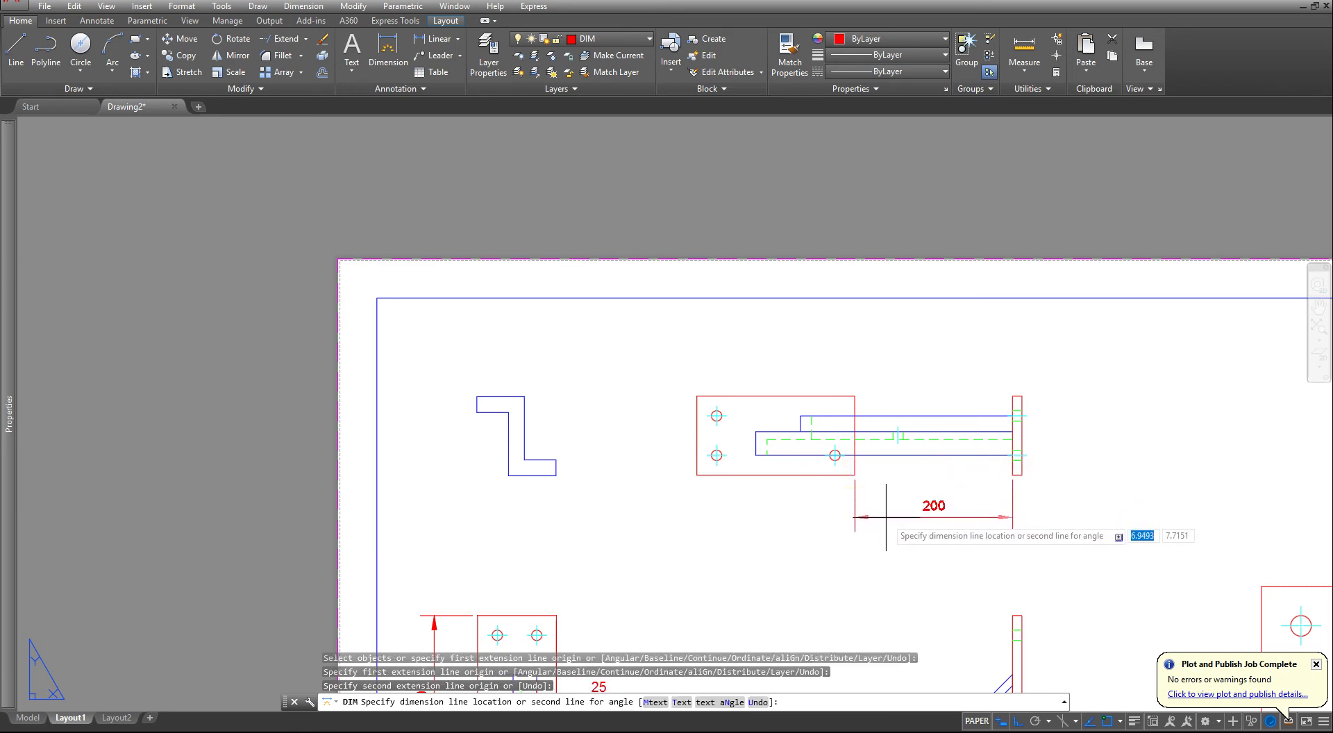
left_click(886, 517)
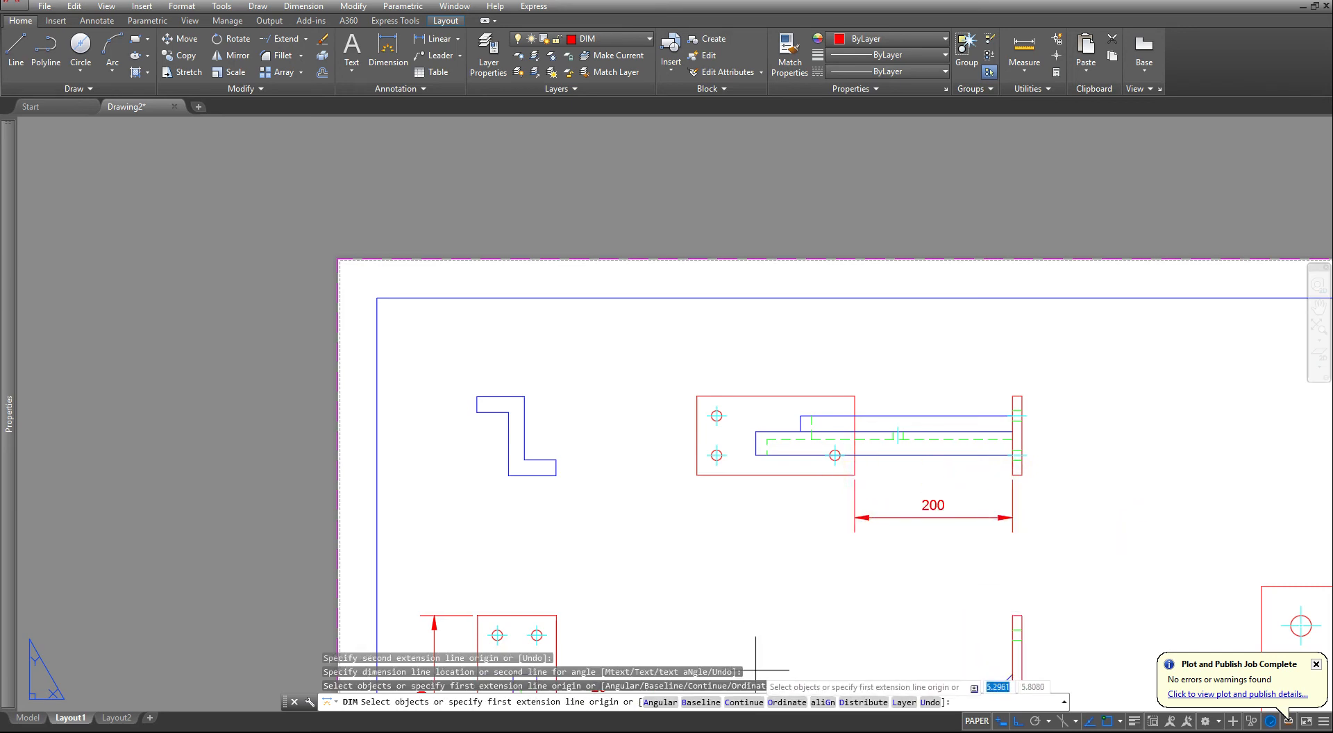
- Continue the horizontal dimension chain in the top view from the base plate's right edge to its left edge
left_click(745, 701)
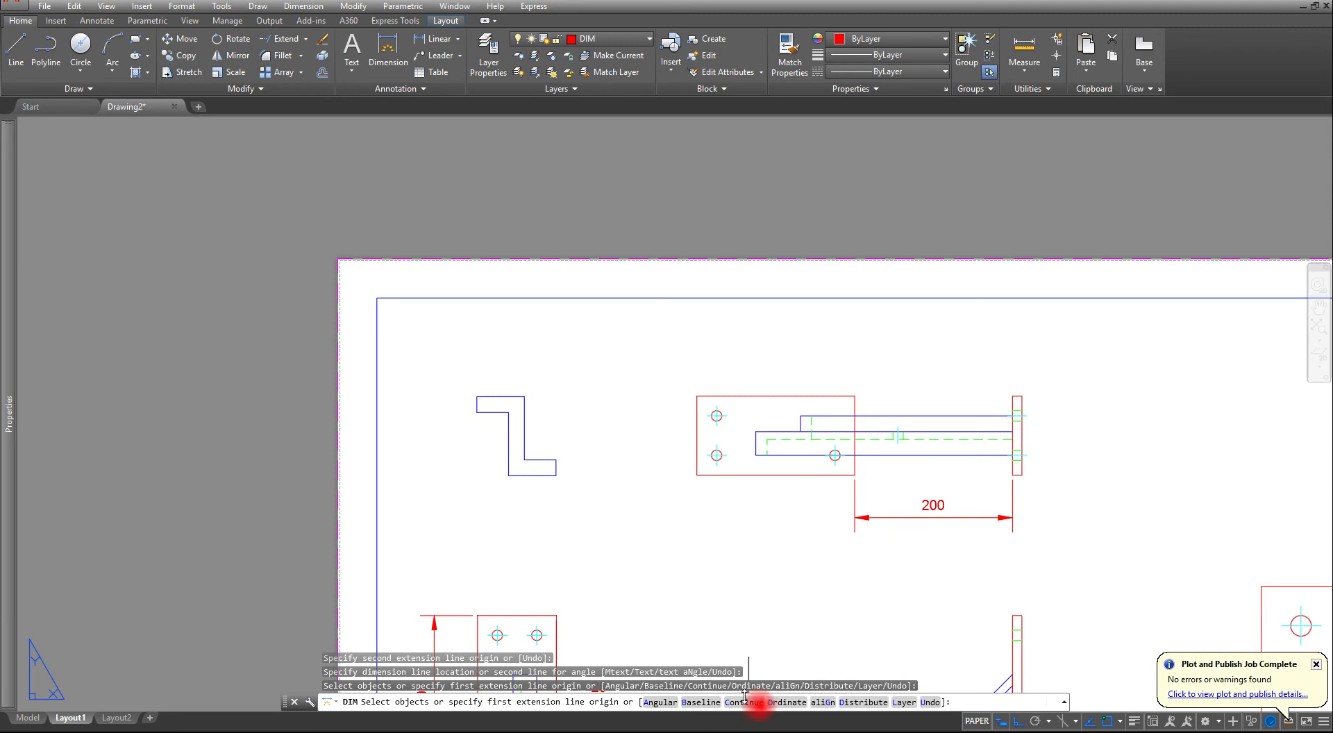
left_click(854, 500)
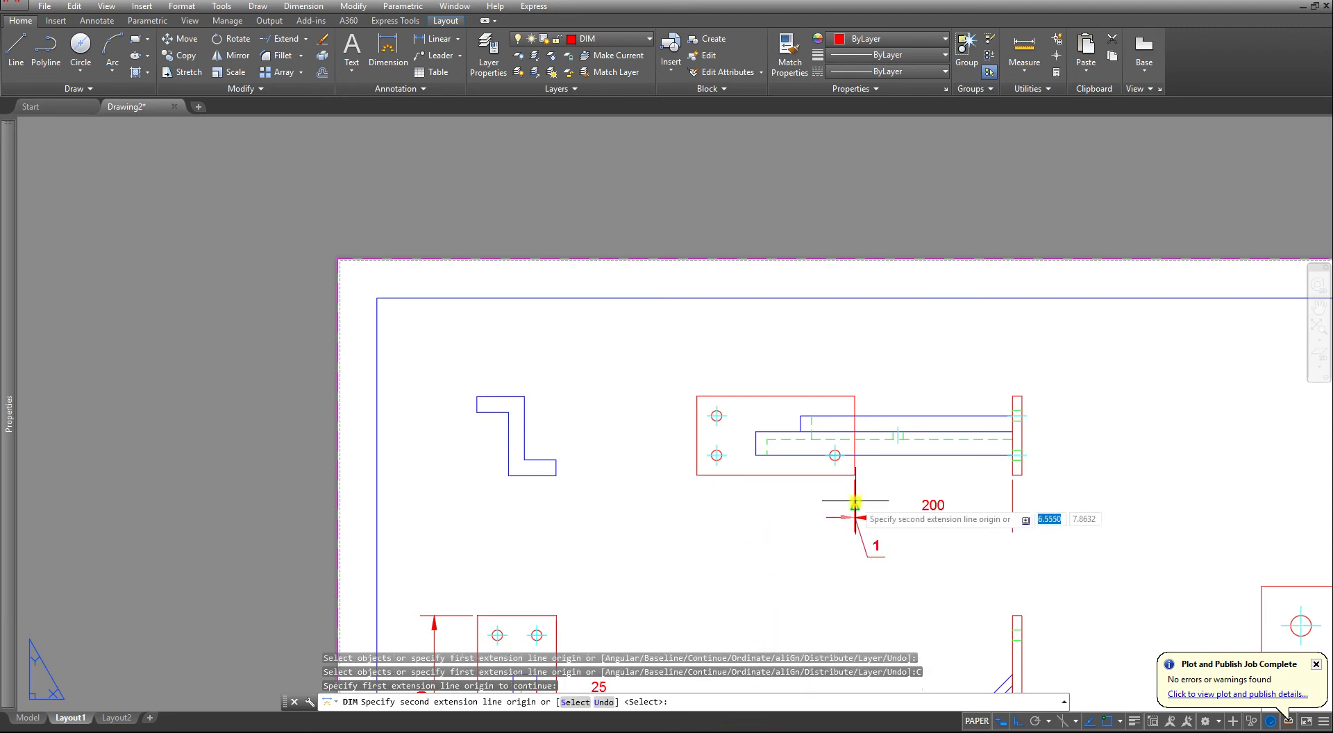
left_click(696, 475)
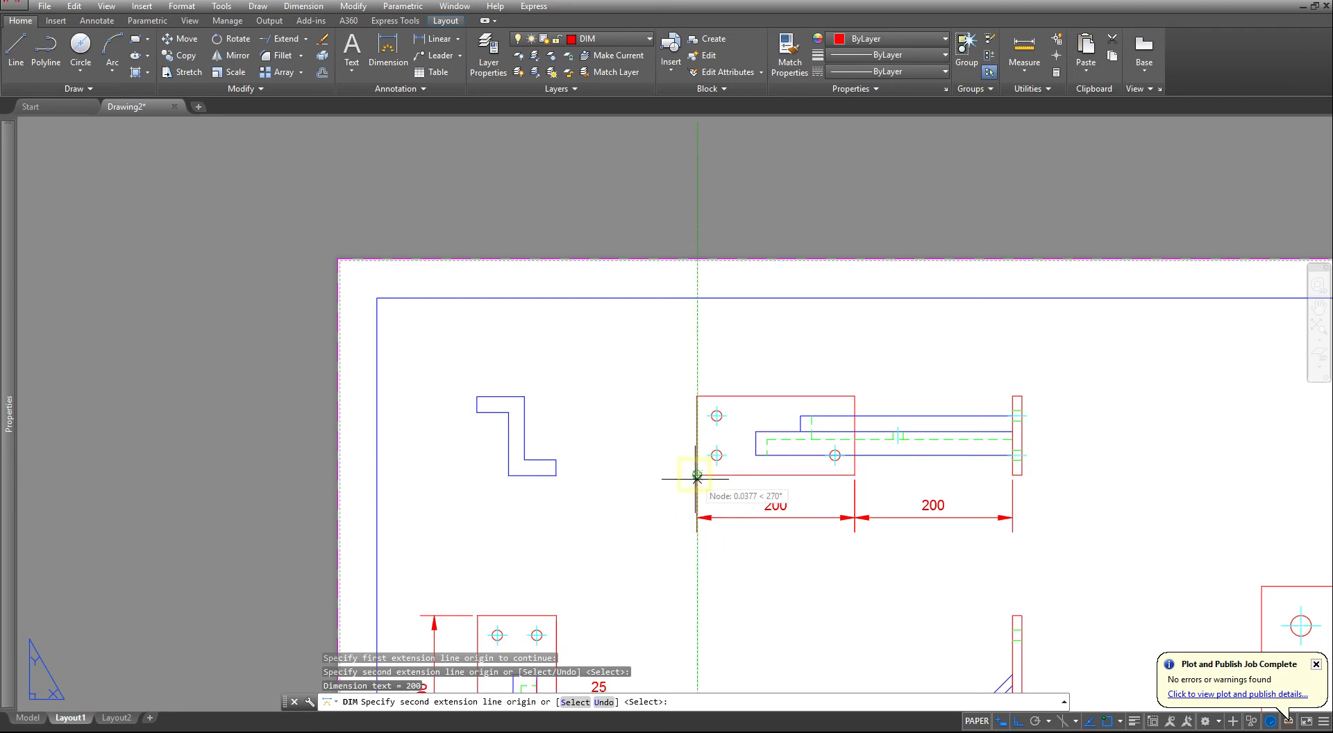
key("Escape")
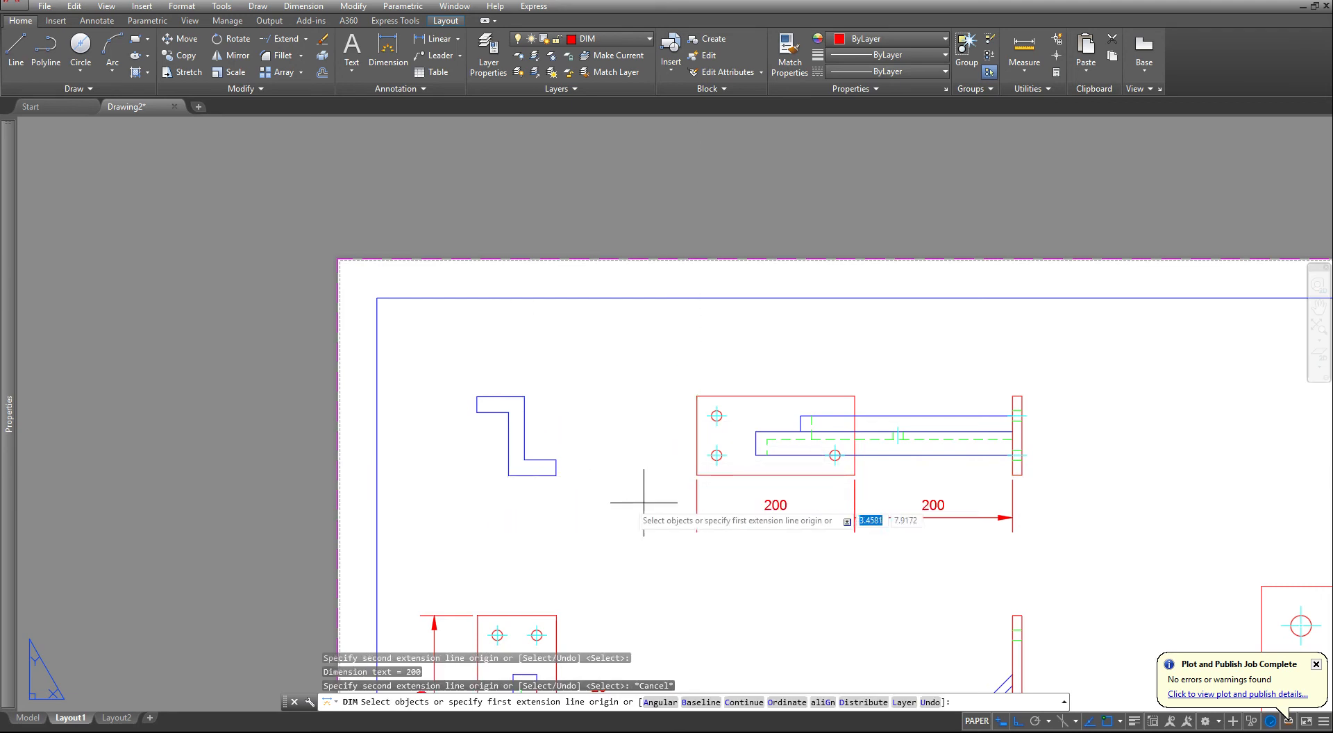
- In the top view, dimension the vertical offset between the beam's lower edge and the base plate's lower edge, placed left of the plate
left_click(755, 456)
left_click(696, 475)
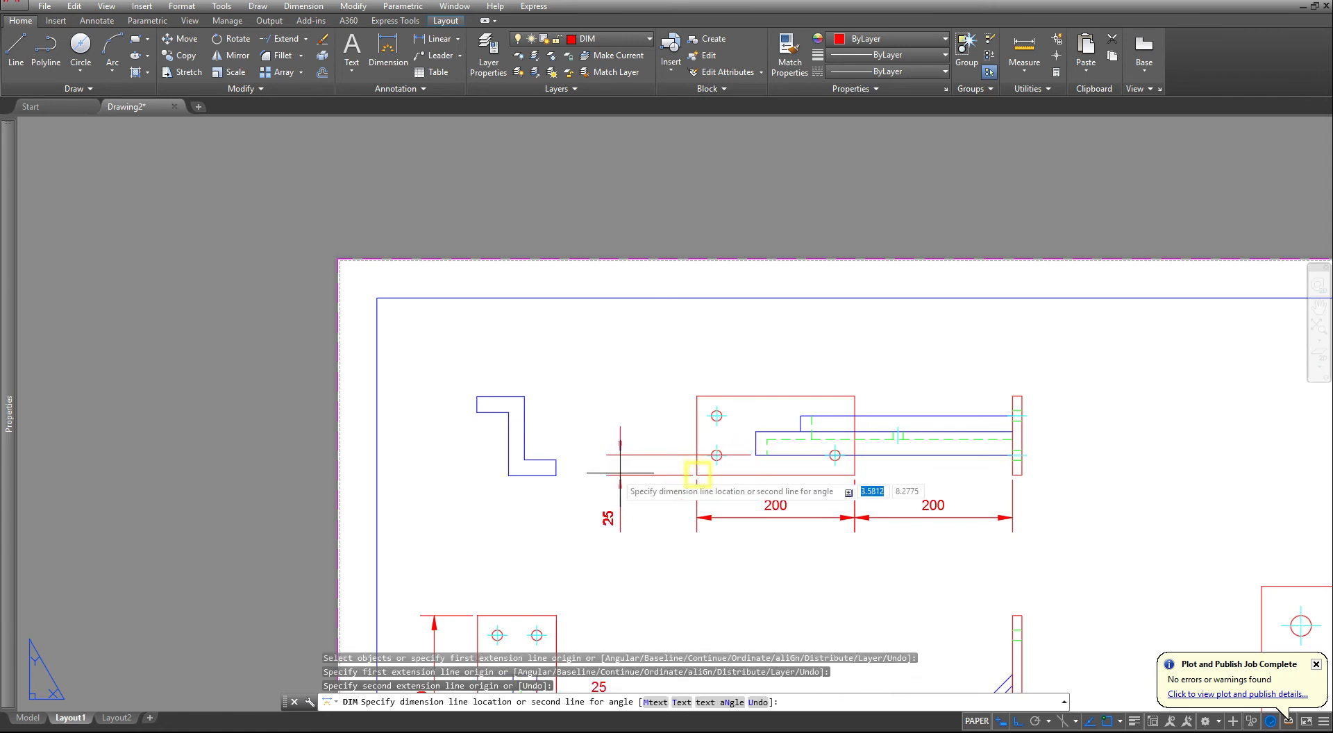
left_click(670, 470)
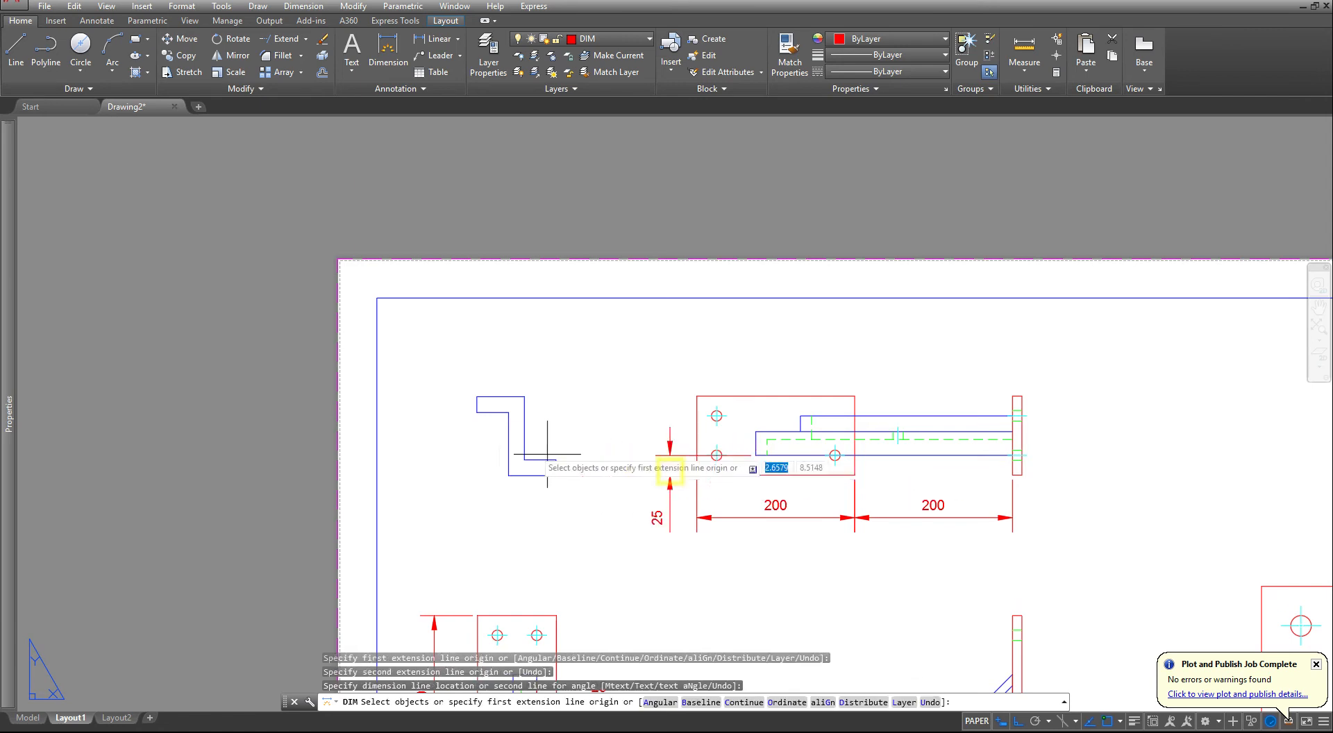
- Dimension the Z-profile's upper flange width and its web thickness, stacking both horizontal dimensions above the profile
scroll(444, 409, "up", 3)
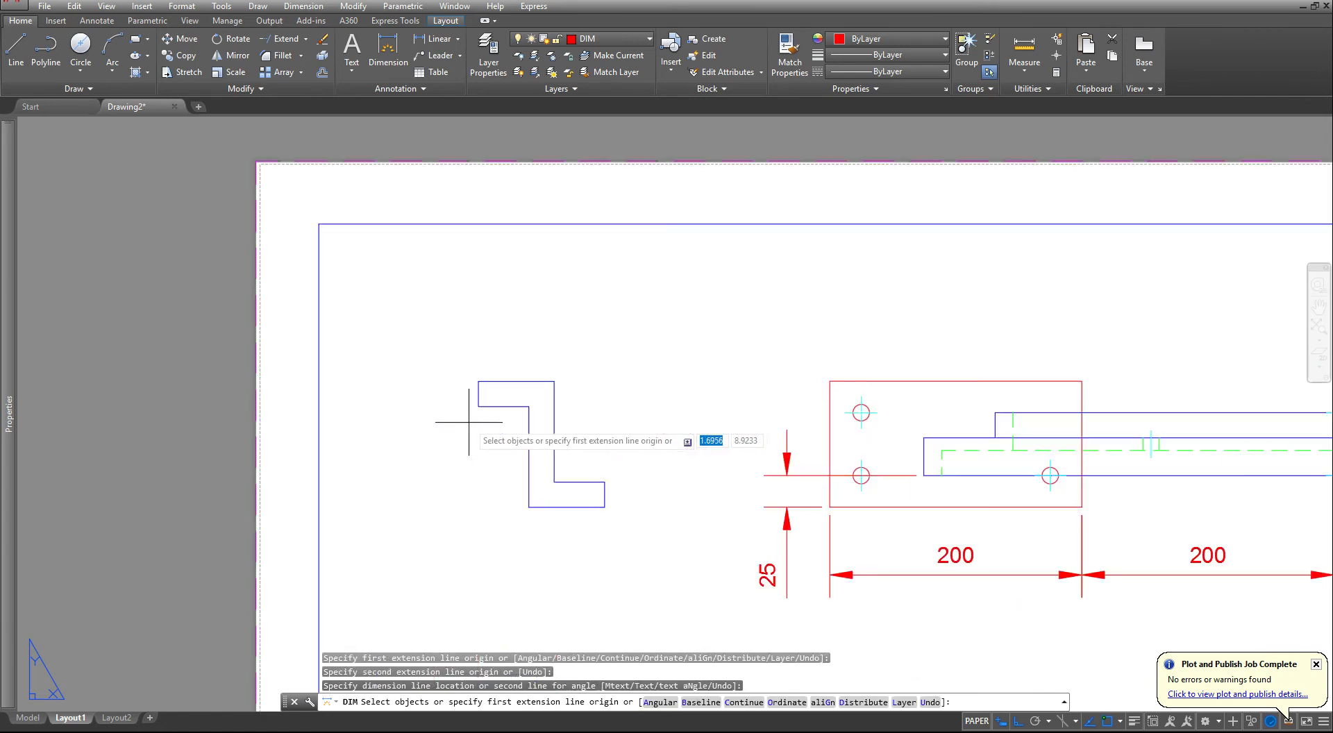
key("Return")
left_click(479, 381)
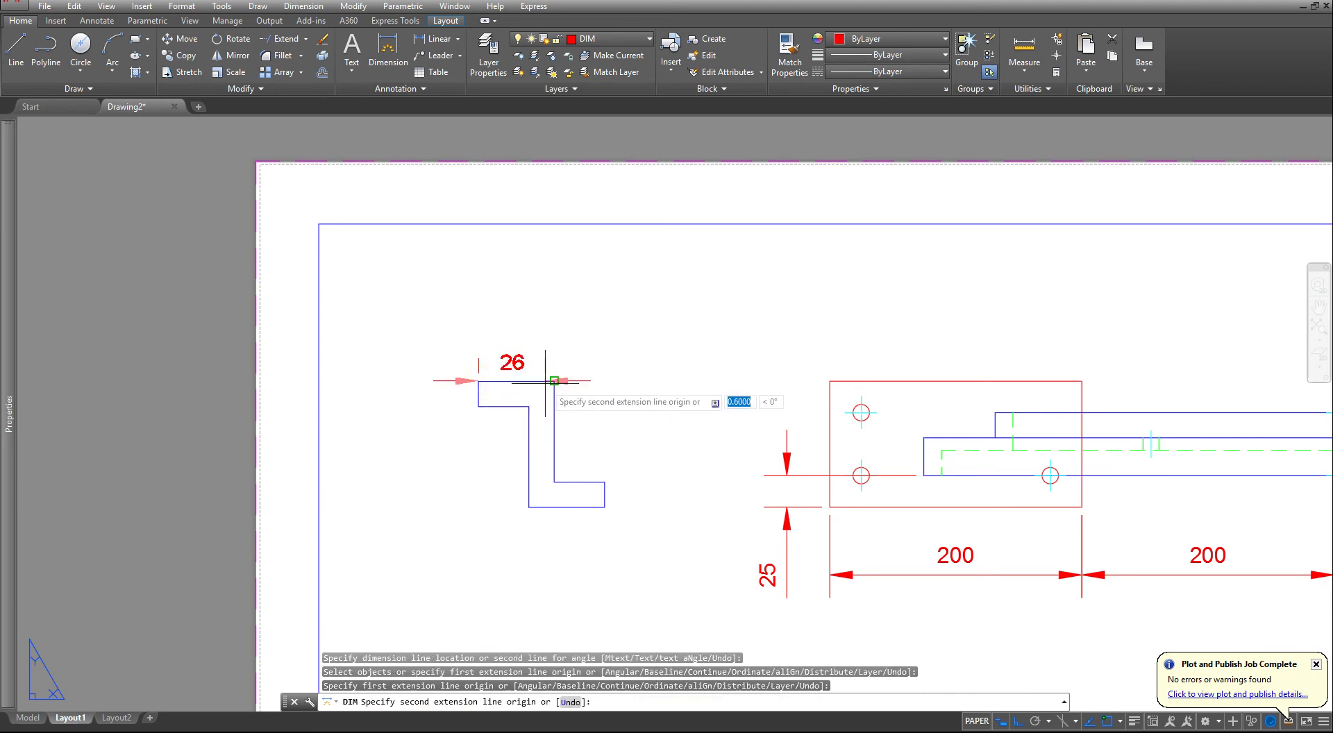
left_click(554, 380)
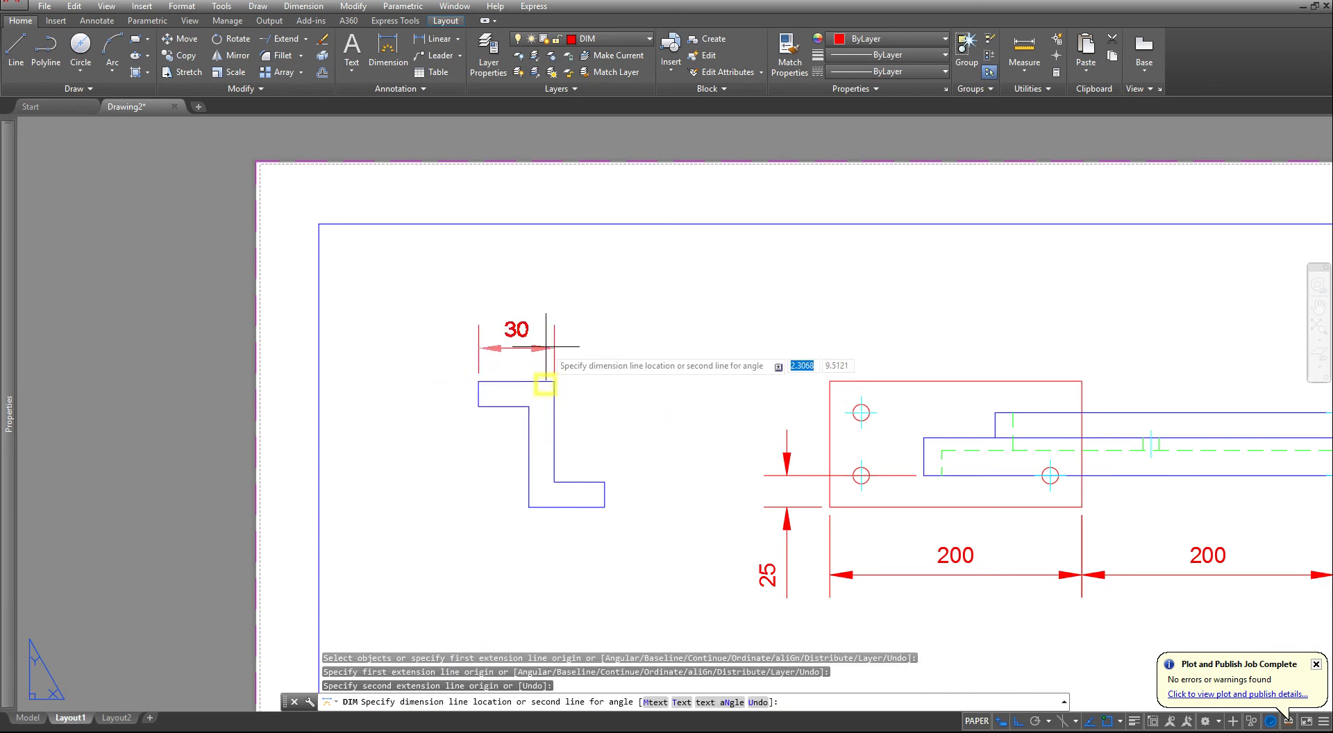
left_click(552, 296)
key("Return")
left_click(529, 406)
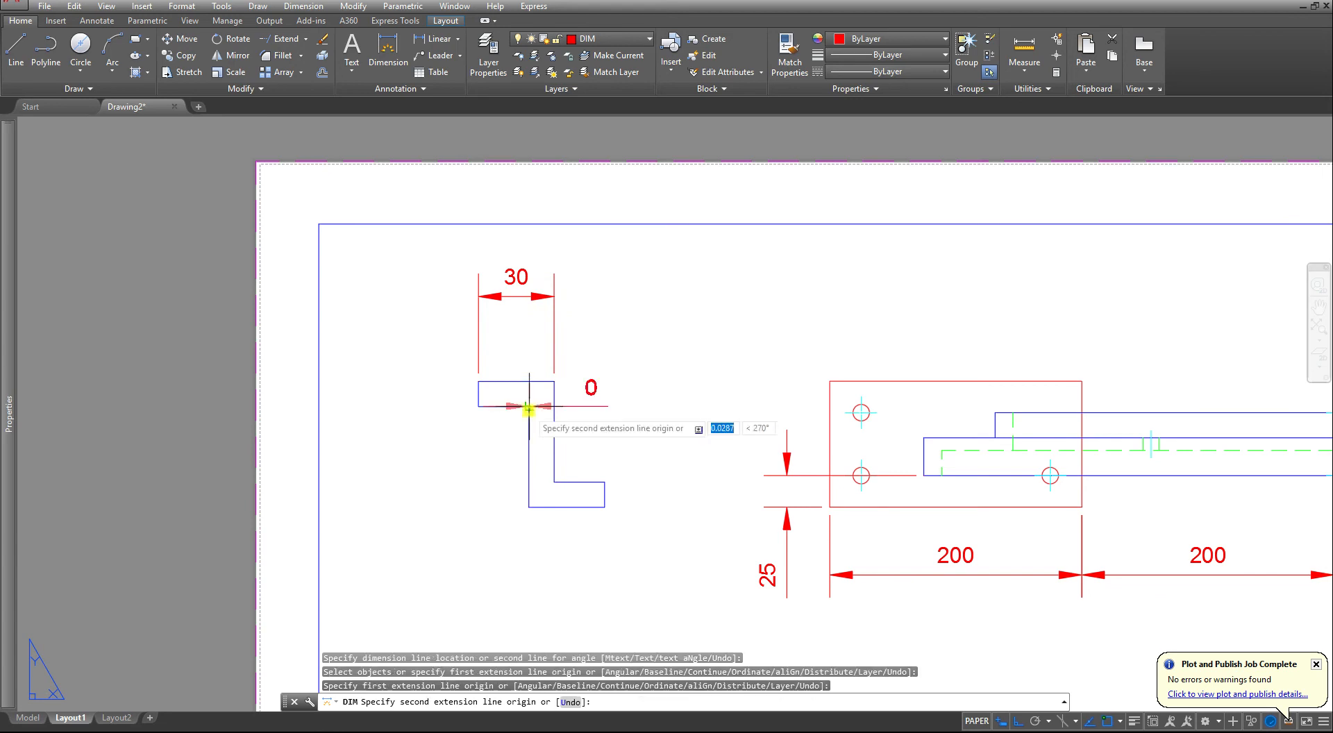
left_click(556, 380)
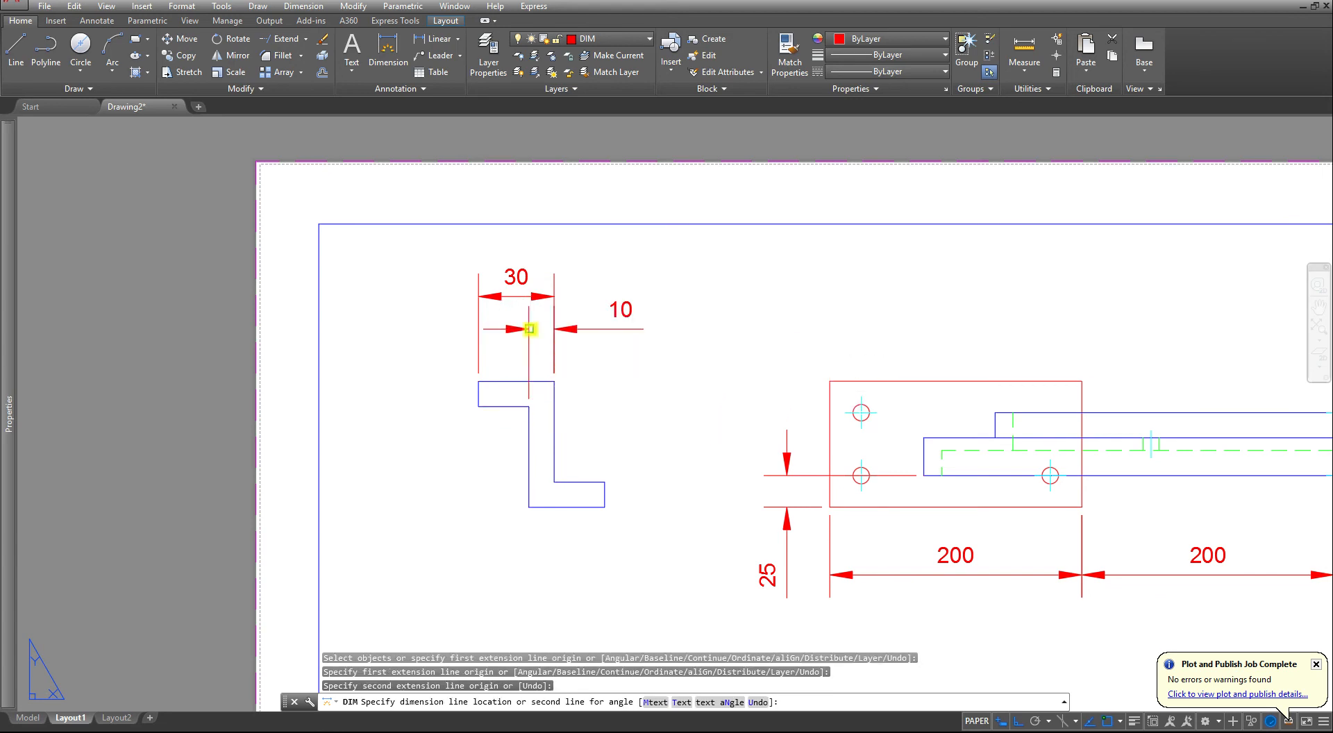
left_click(529, 329)
- Left of the Z-profile, dimension the upper flange's thickness and the height from that flange's underside to the profile's bottom edge
key("Return")
left_click(478, 381)
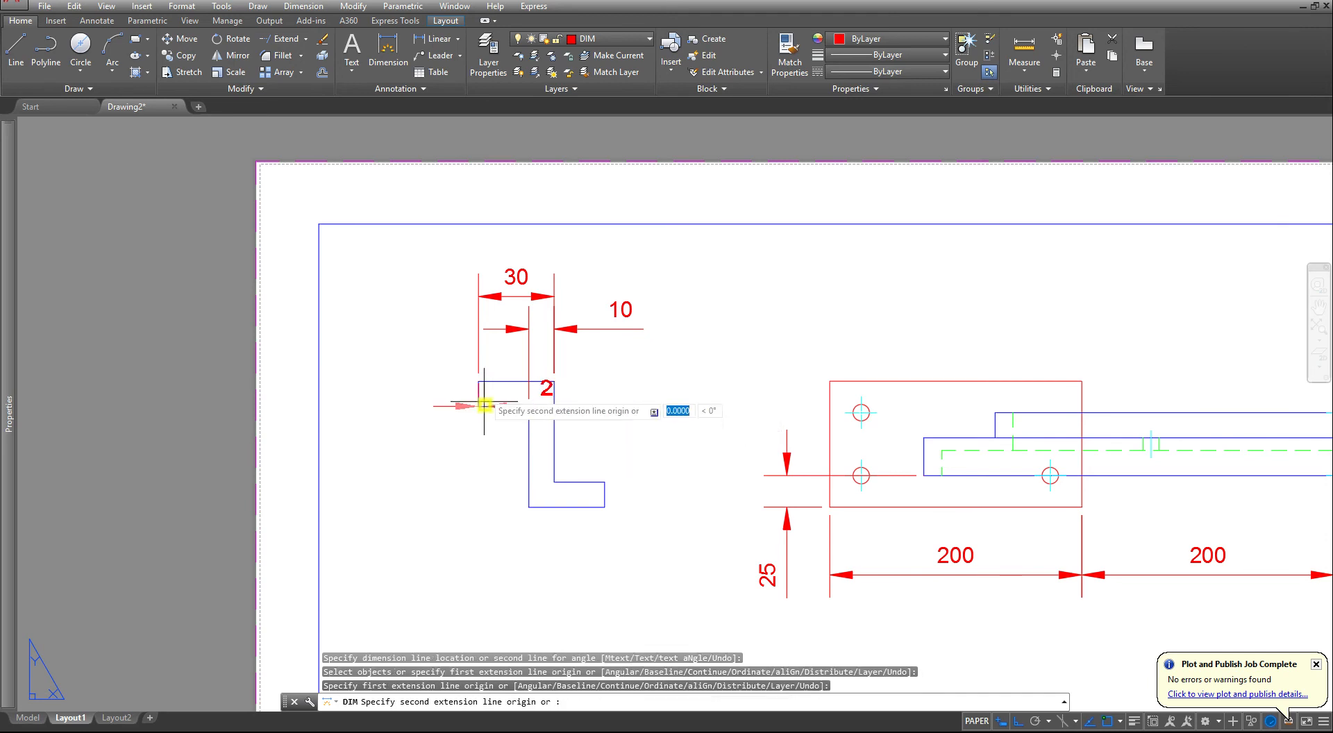
left_click(484, 405)
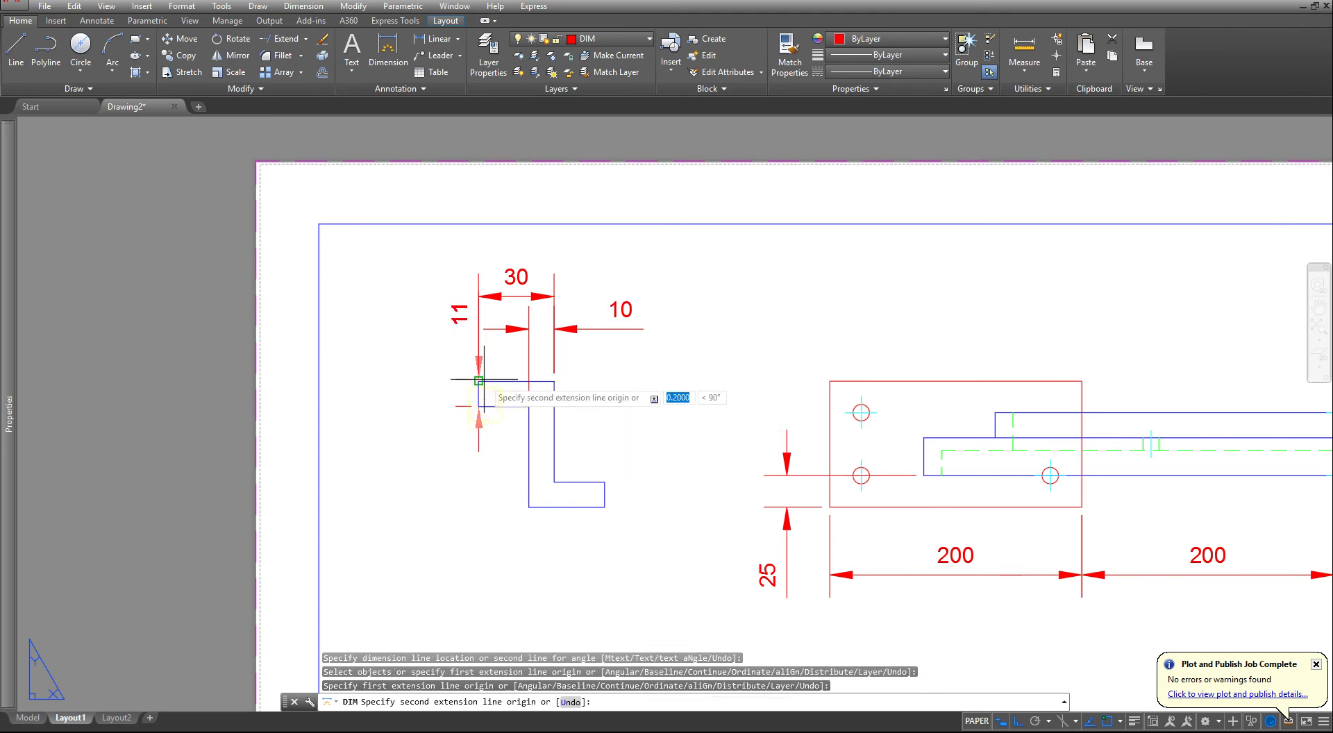
left_click(439, 368)
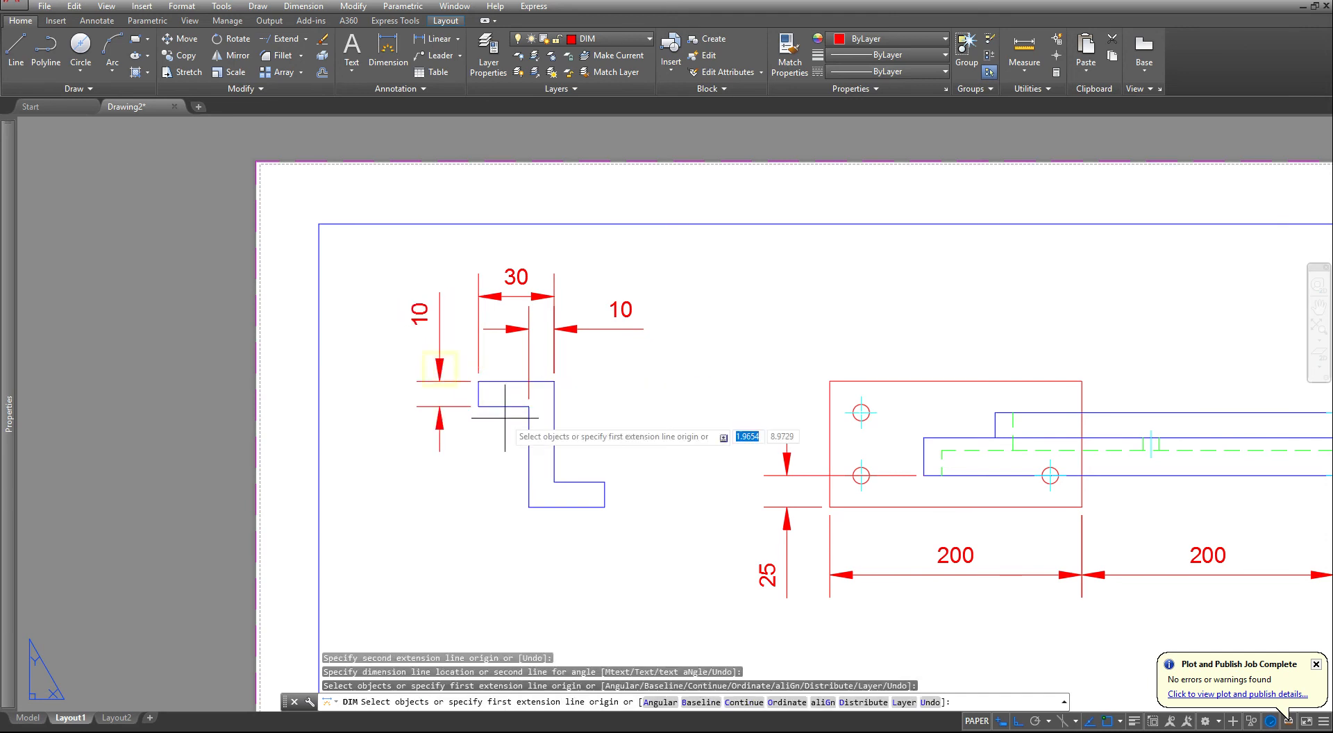
left_click(478, 406)
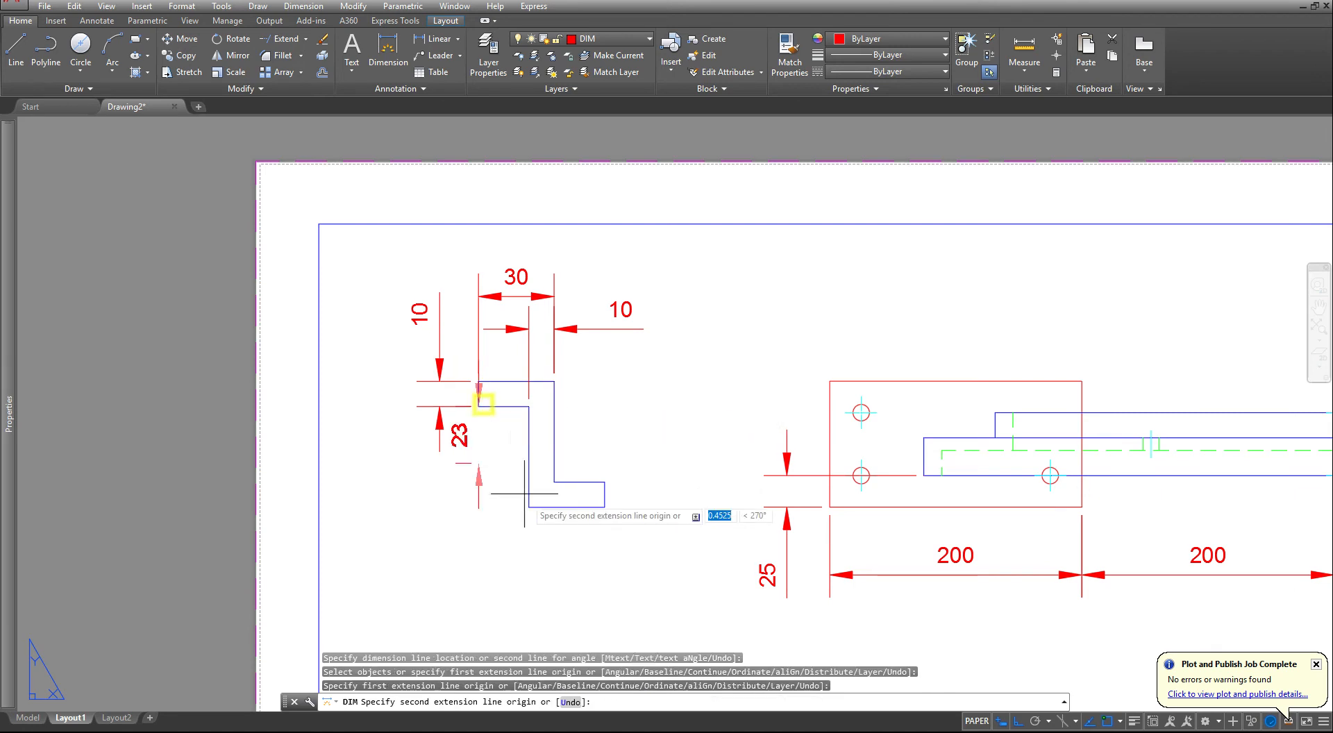
left_click(529, 507)
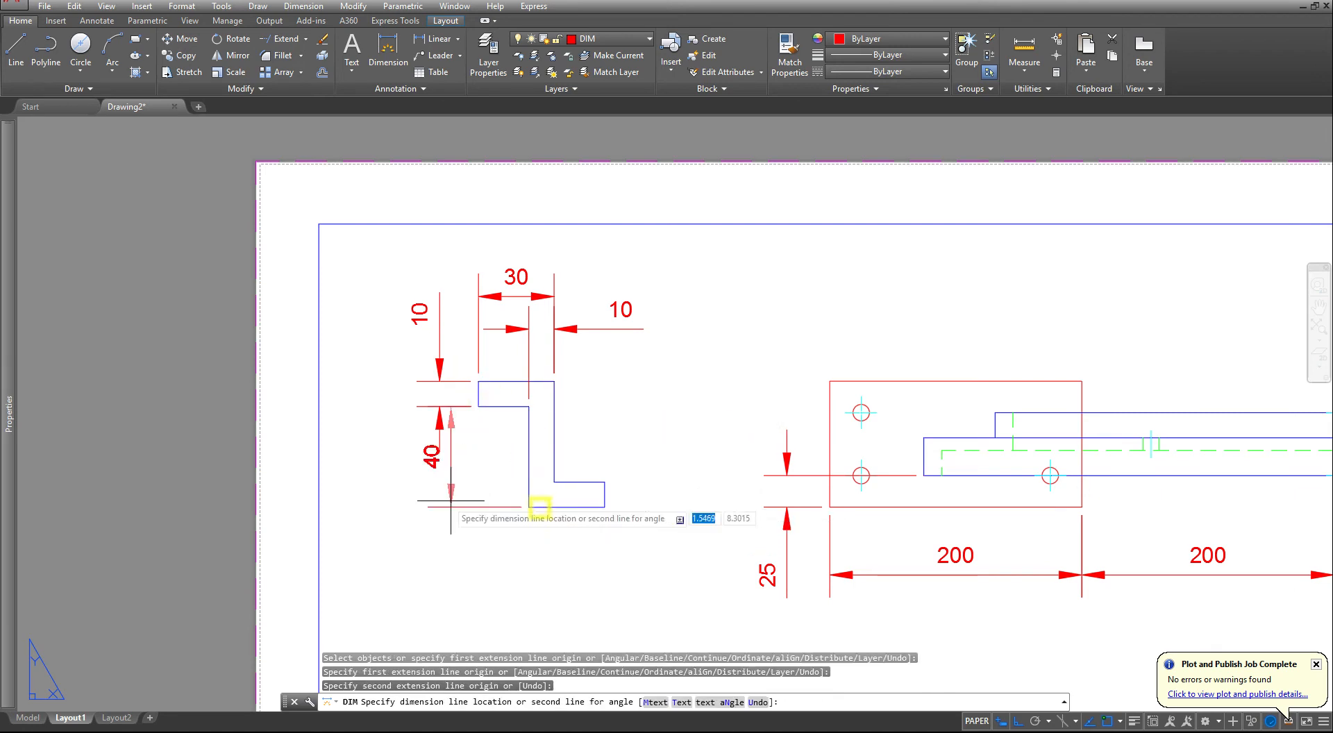
left_click(402, 479)
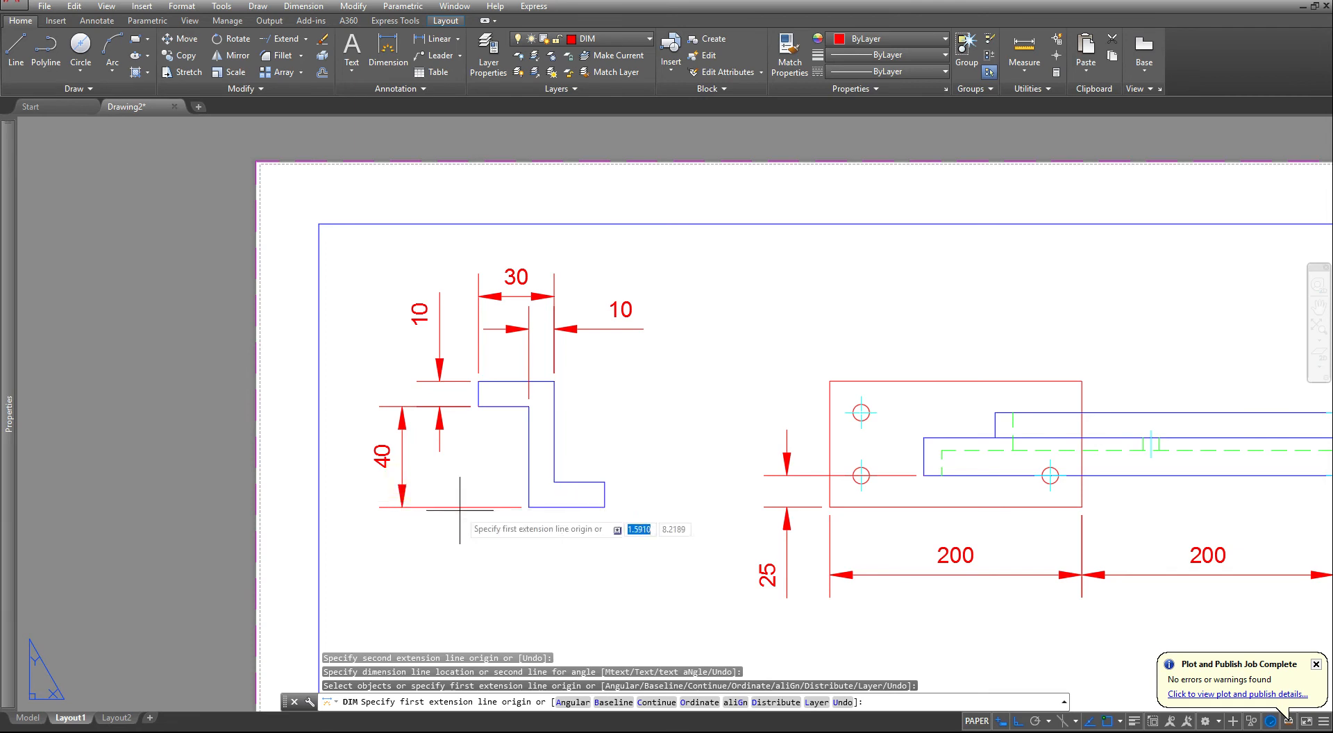
- Dimension the Z-profile's lower flange width below the profile and its thickness to the right of the flange
left_click(529, 506)
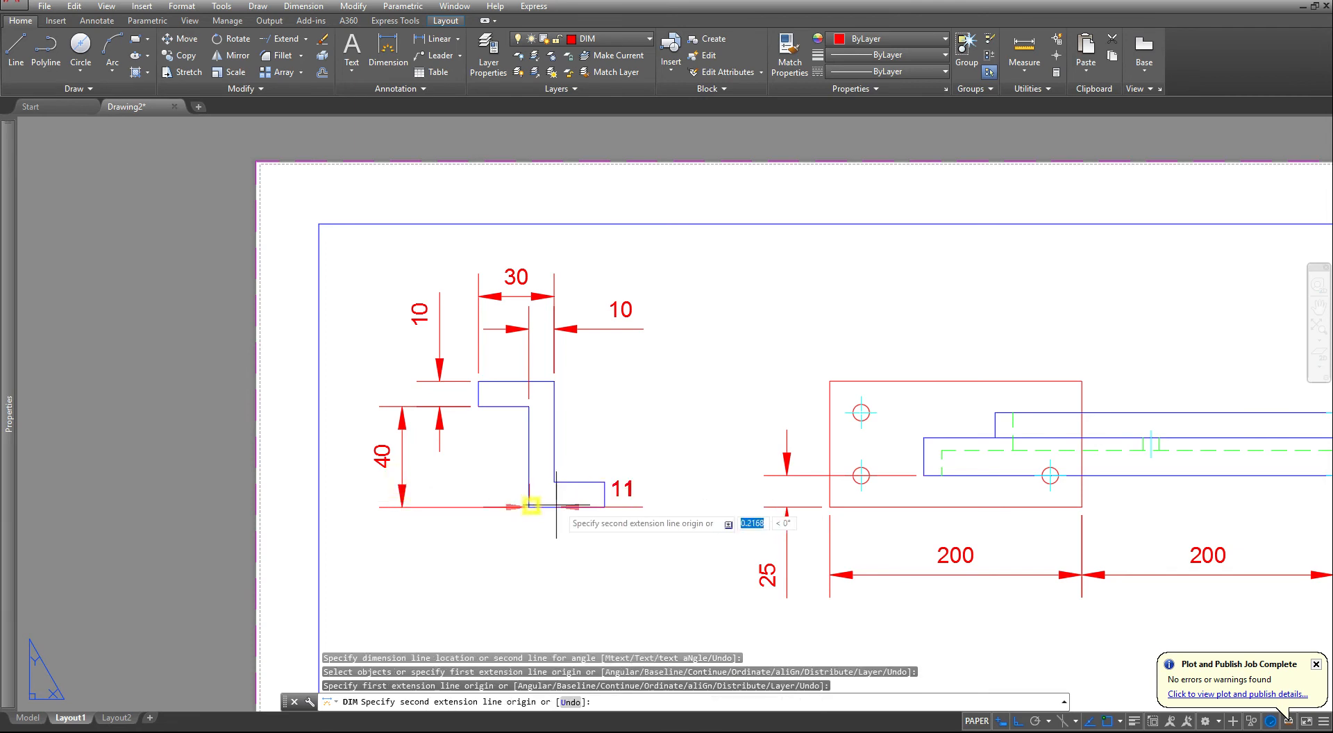
left_click(602, 506)
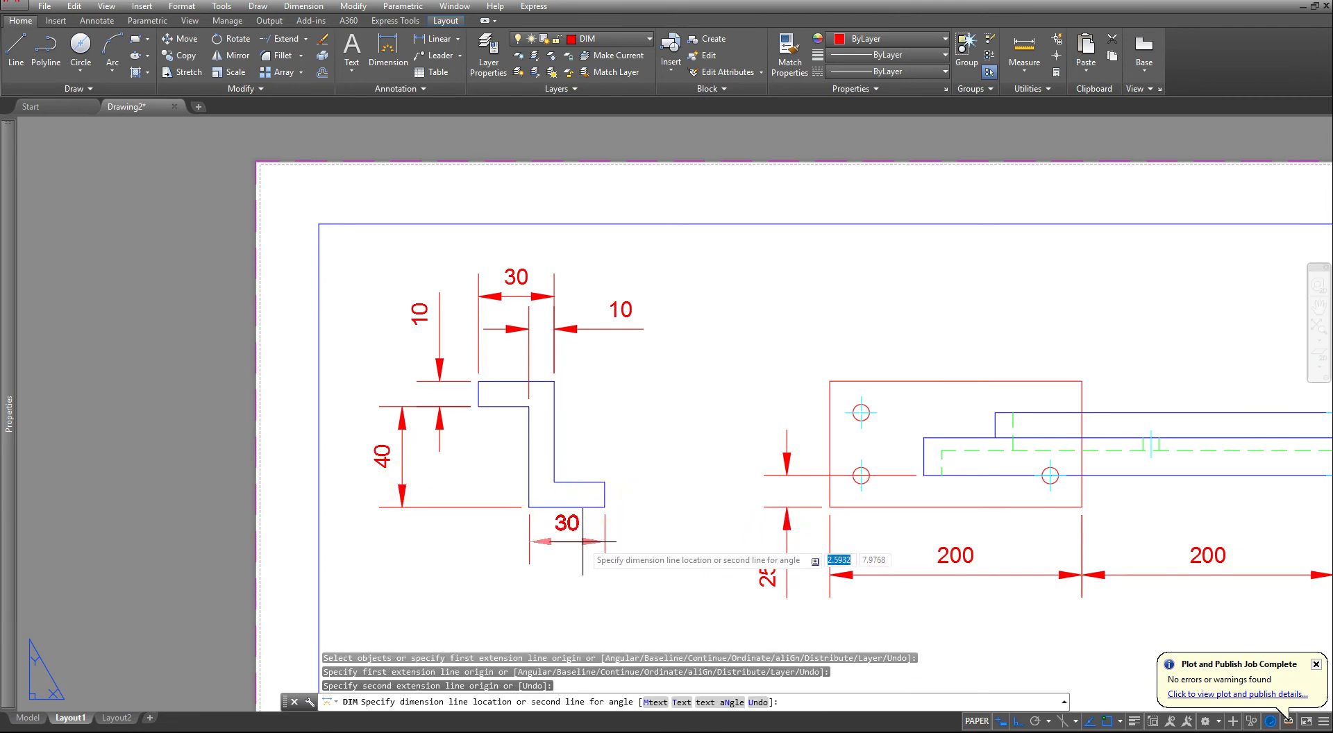
left_click(580, 549)
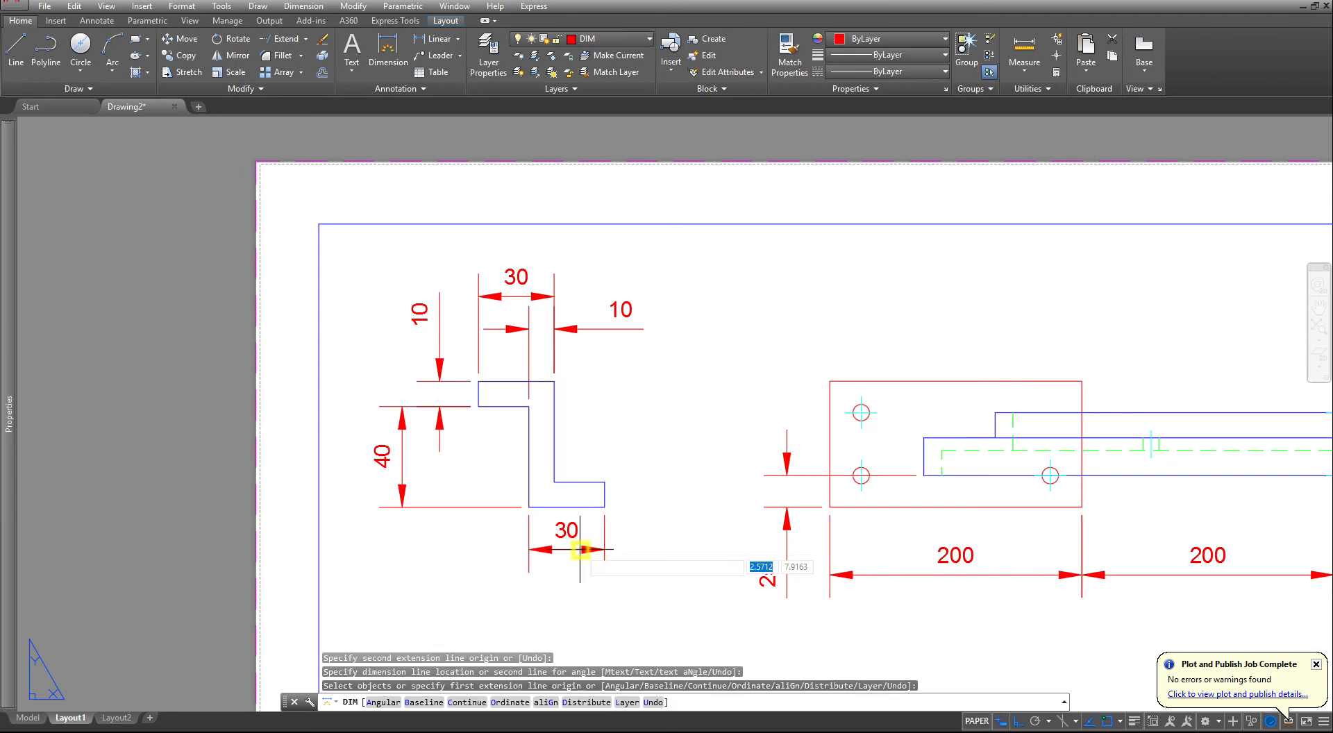
left_click(605, 507)
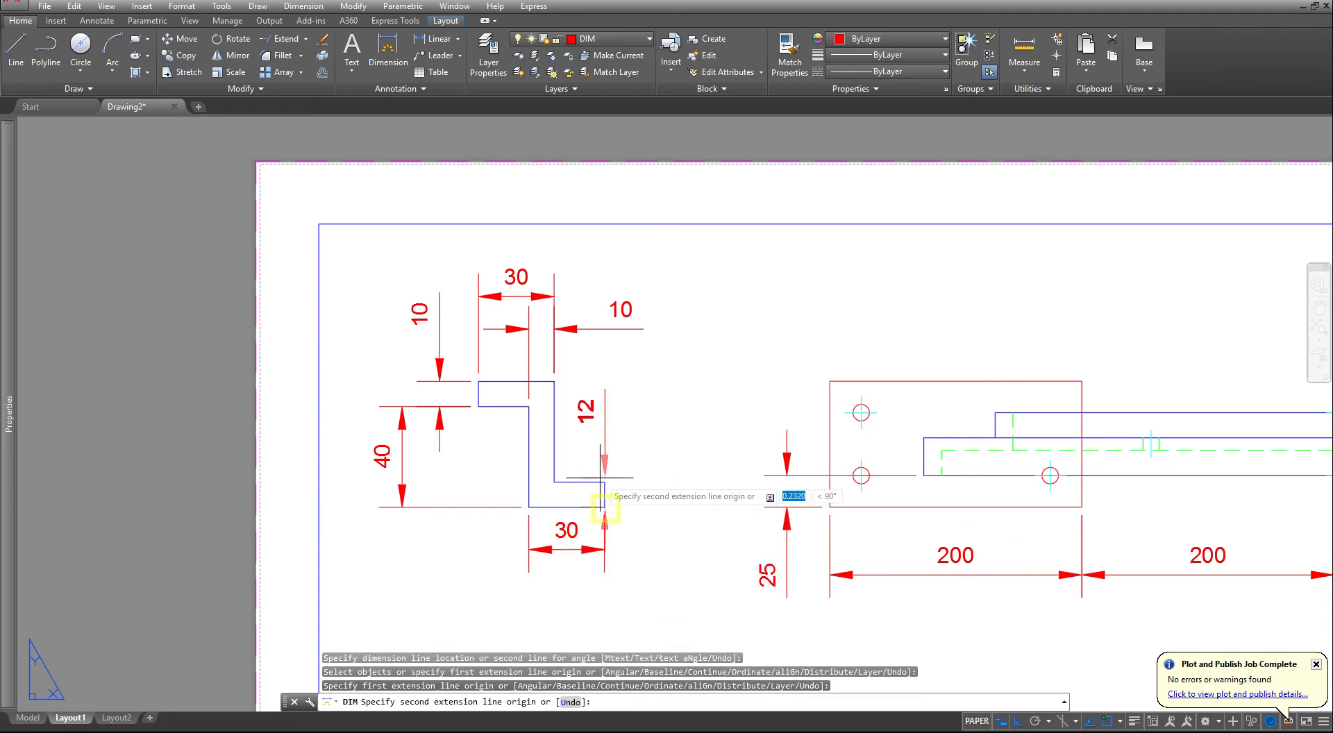
left_click(605, 481)
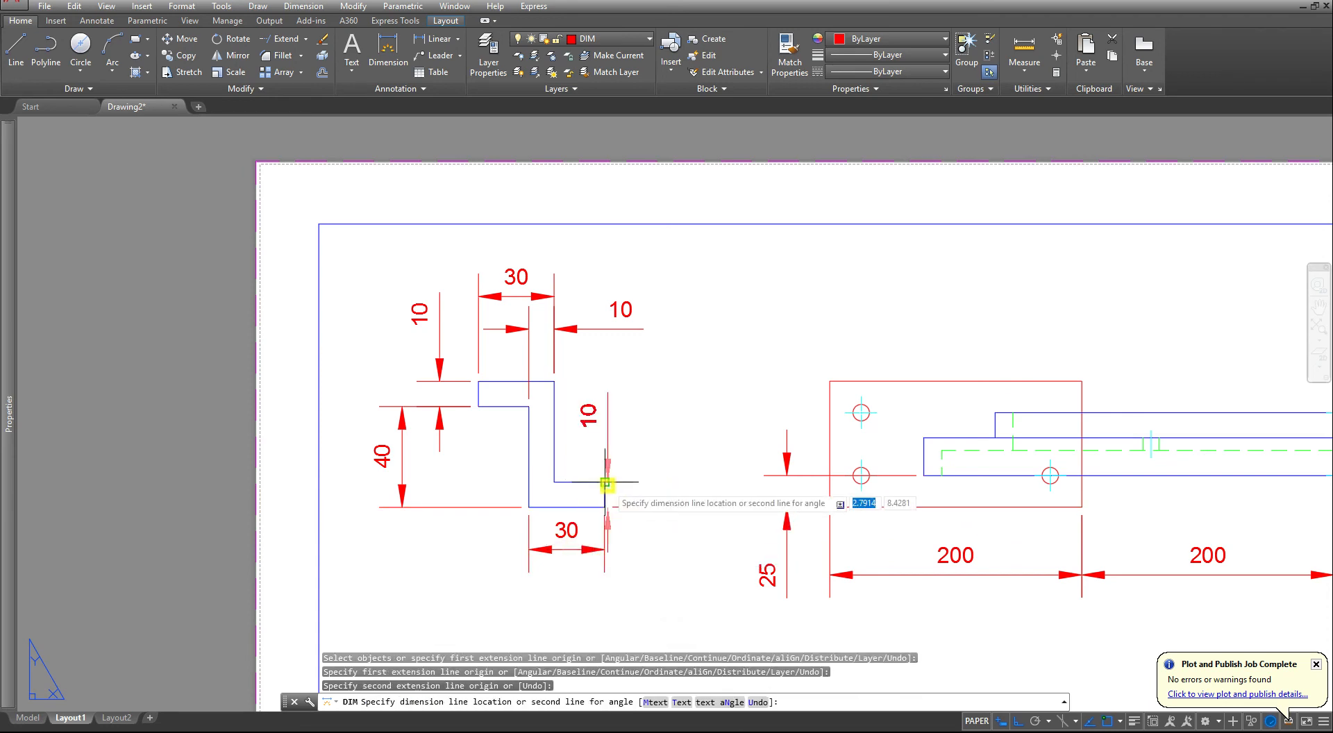
left_click(644, 489)
- In the front view, dimension the horizontal distance from the beam hole's center to the upright plate's inner face, placed below the base plate
scroll(644, 490, "down", 4)
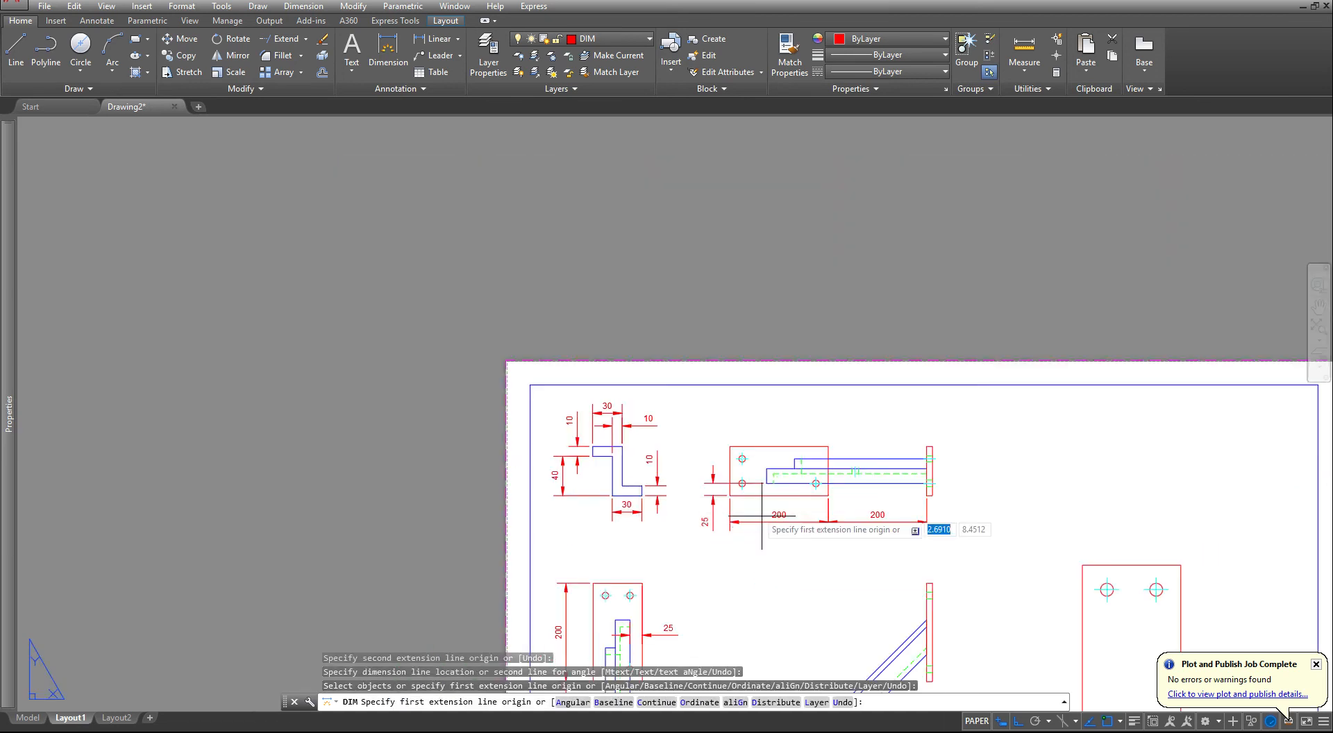
middle_click_drag(843, 563, 705, 420)
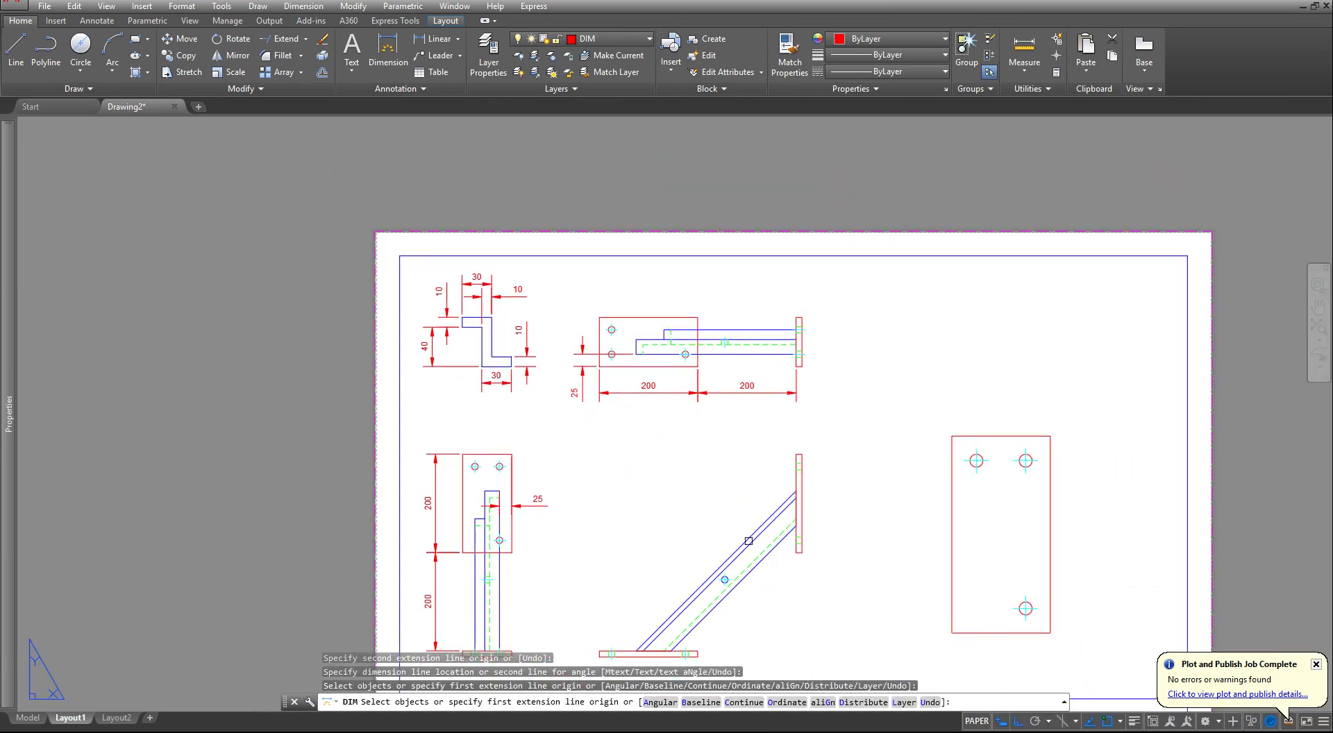
scroll(721, 517, "up", 5)
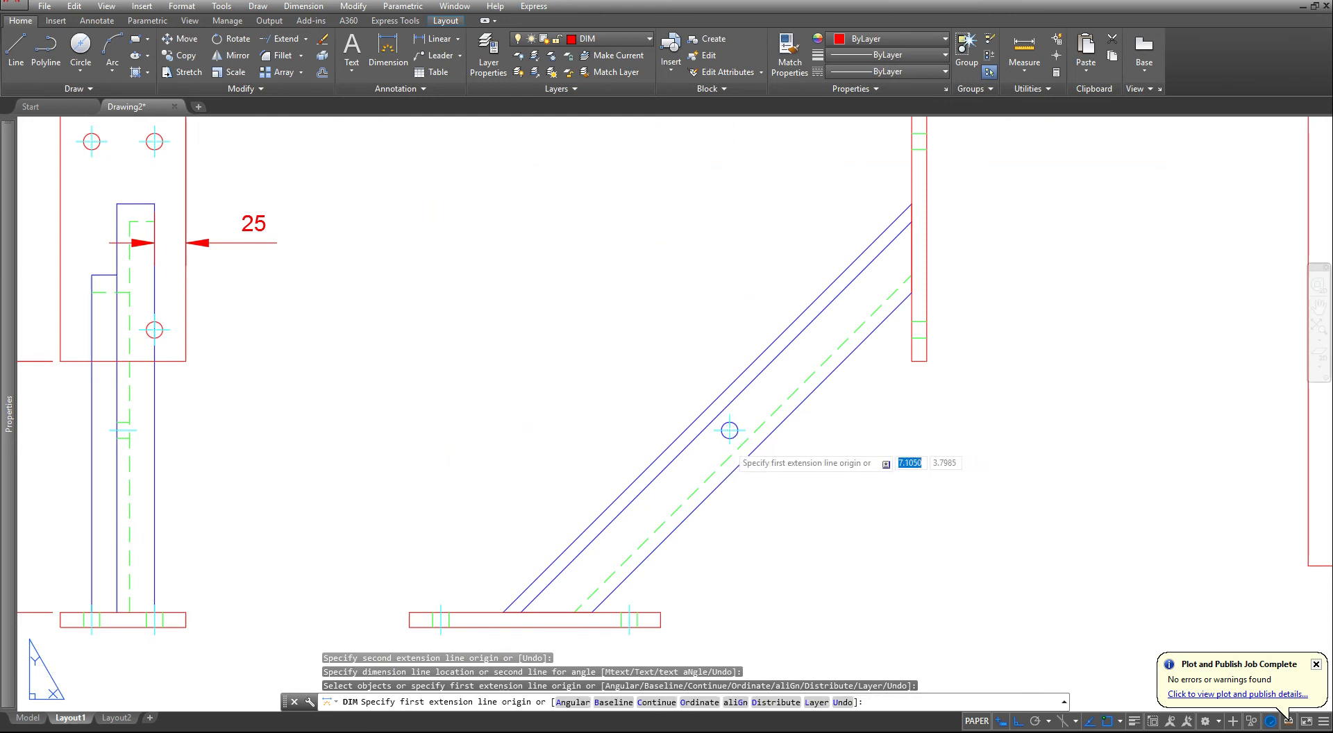
left_click(729, 431)
left_click(913, 360)
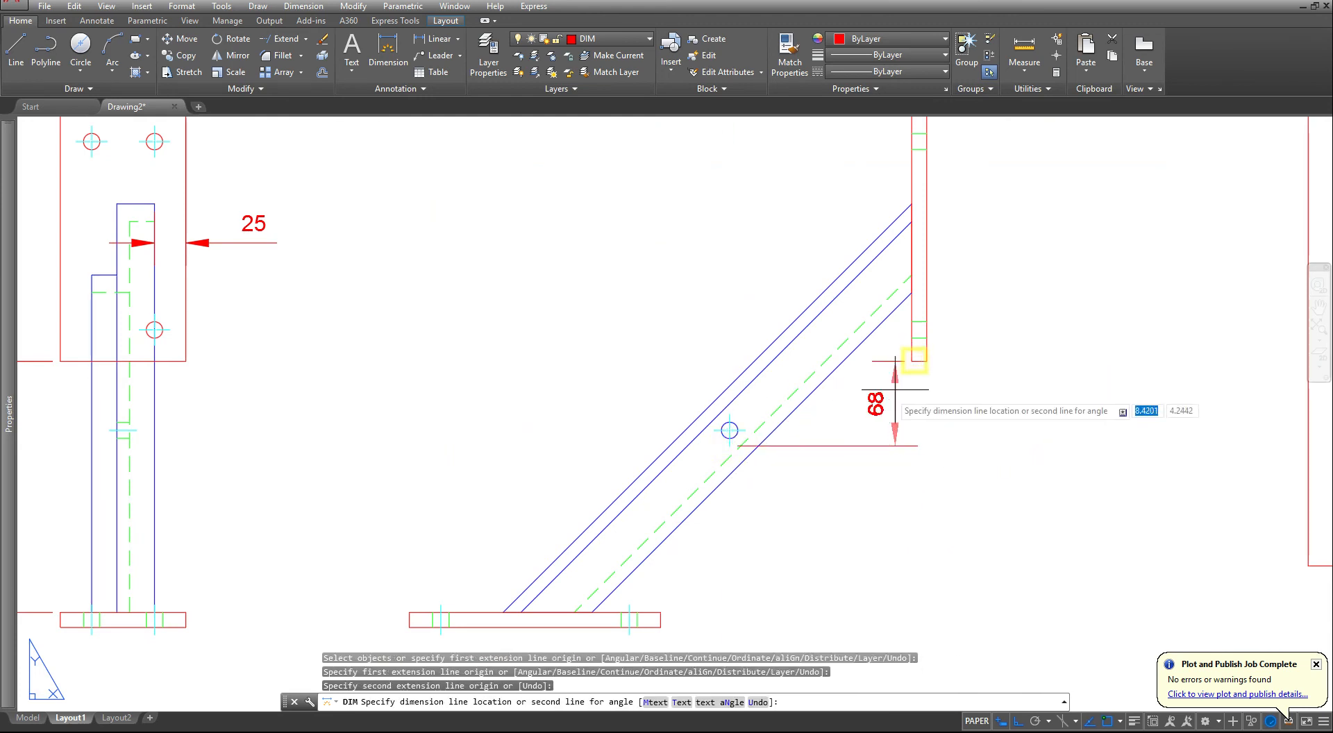
middle_click_drag(821, 519, 844, 440)
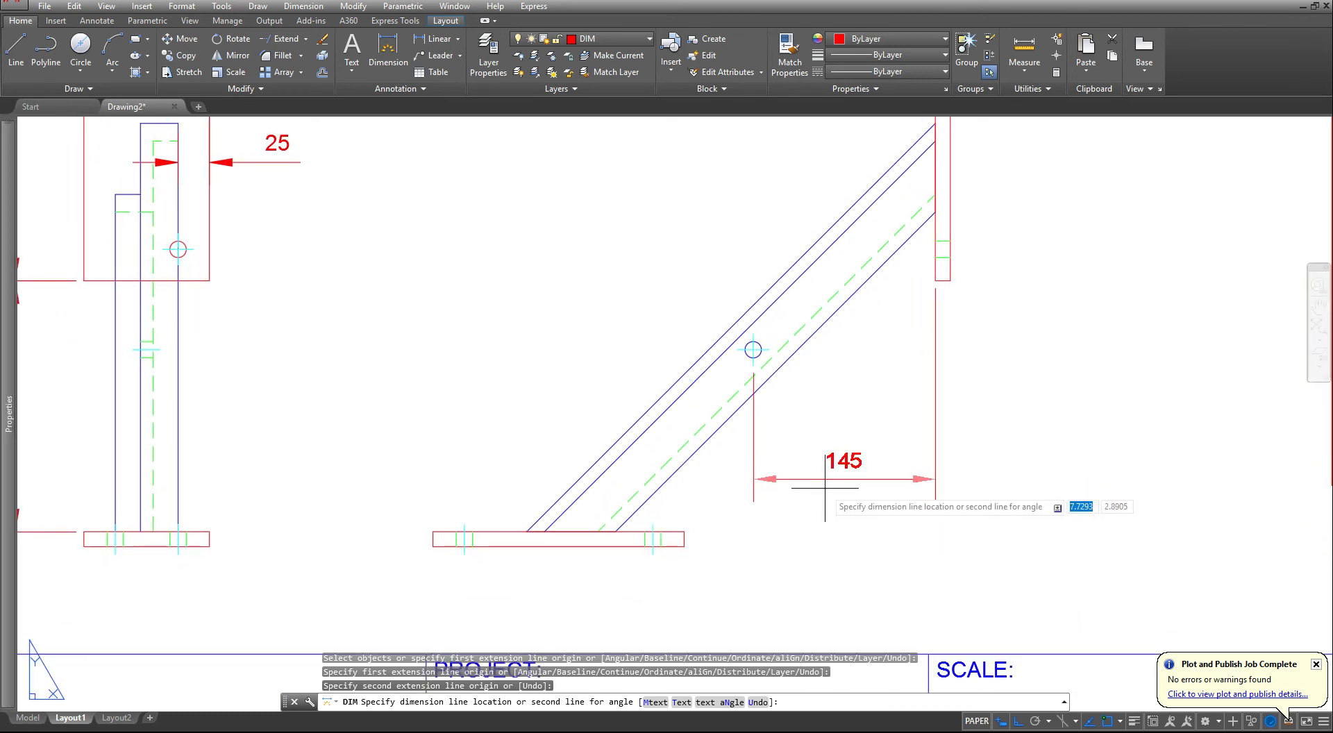
left_click(798, 610)
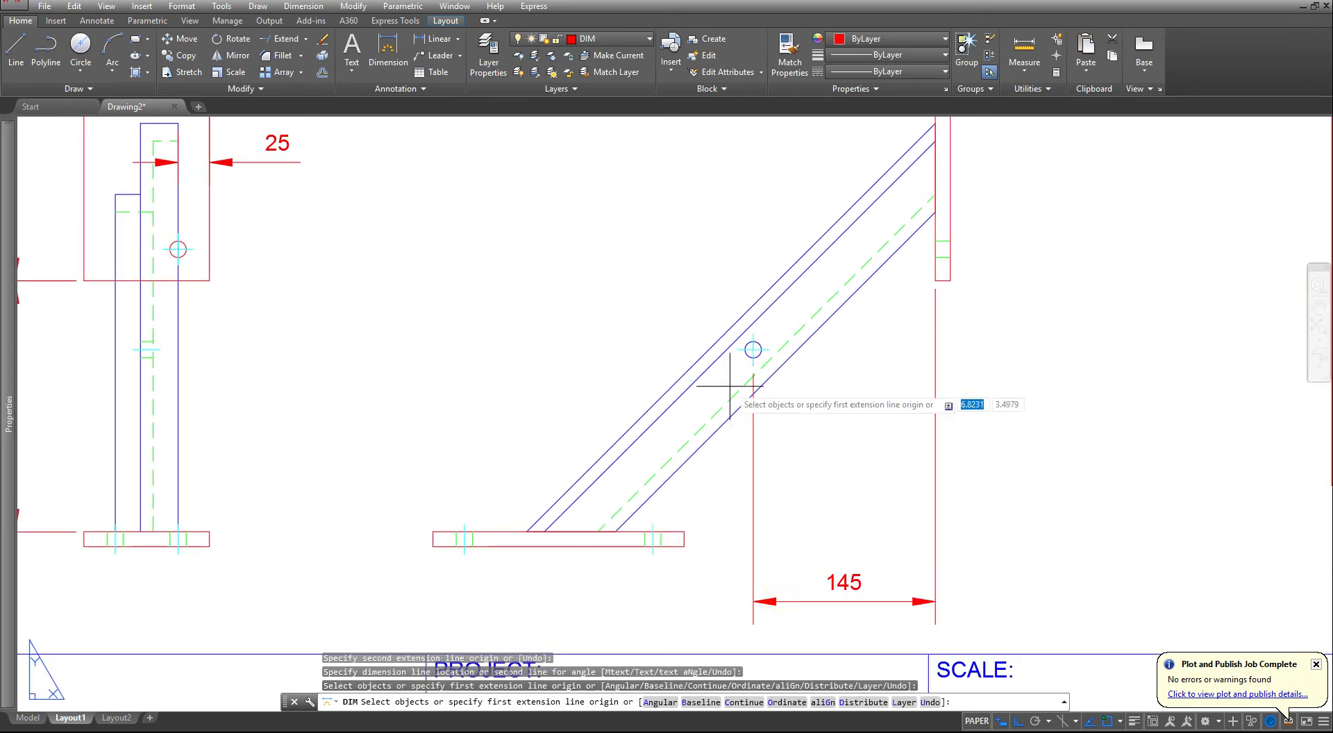
- In the front view, dimension the vertical distance from the beam hole's center to the base plate's top face, placed right of the upright plate
scroll(750, 362, "up", 4)
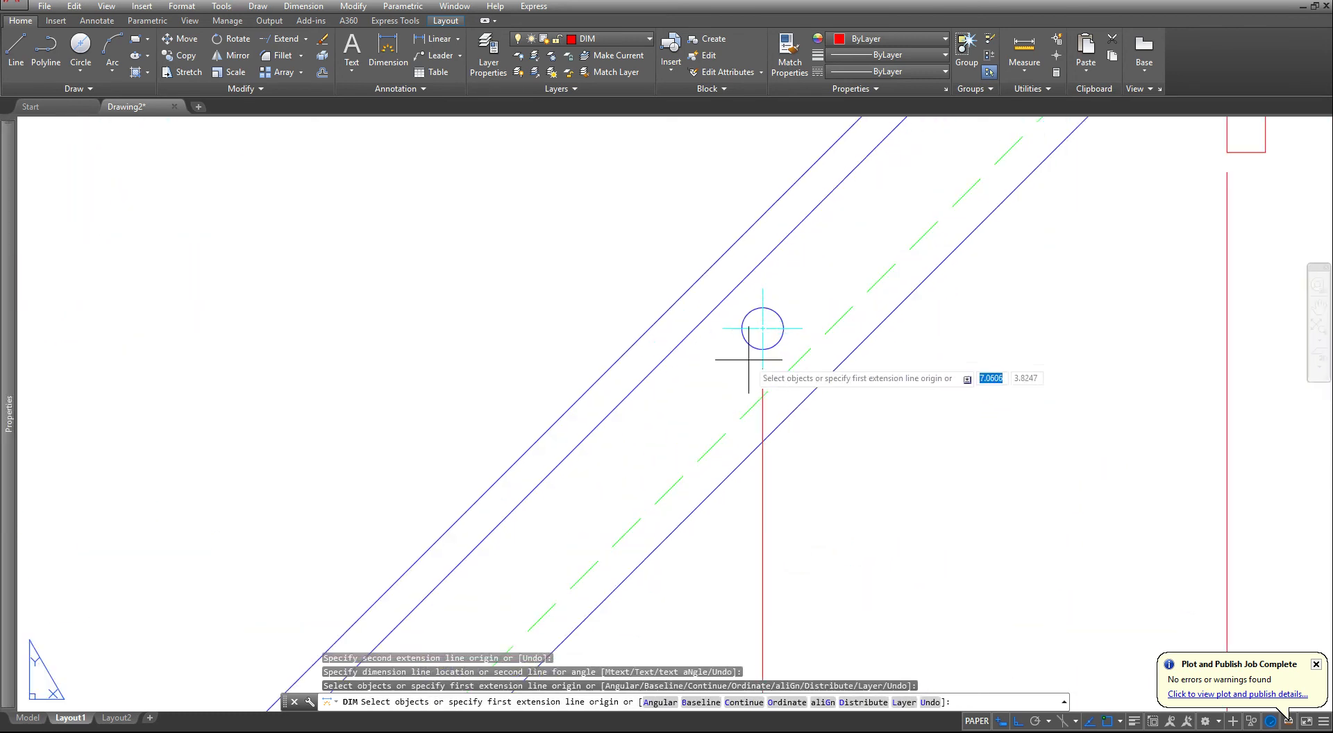
left_click(763, 328)
middle_click_drag(680, 553, 714, 357)
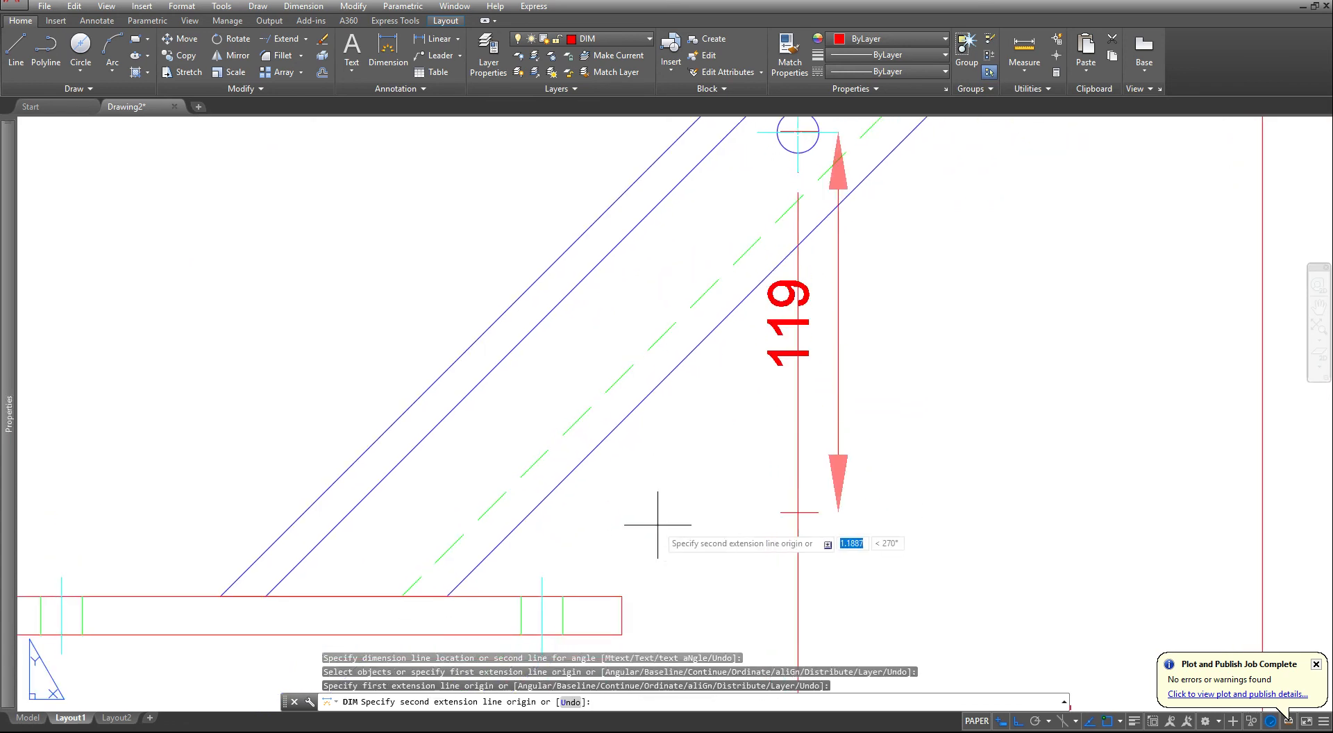
left_click(621, 597)
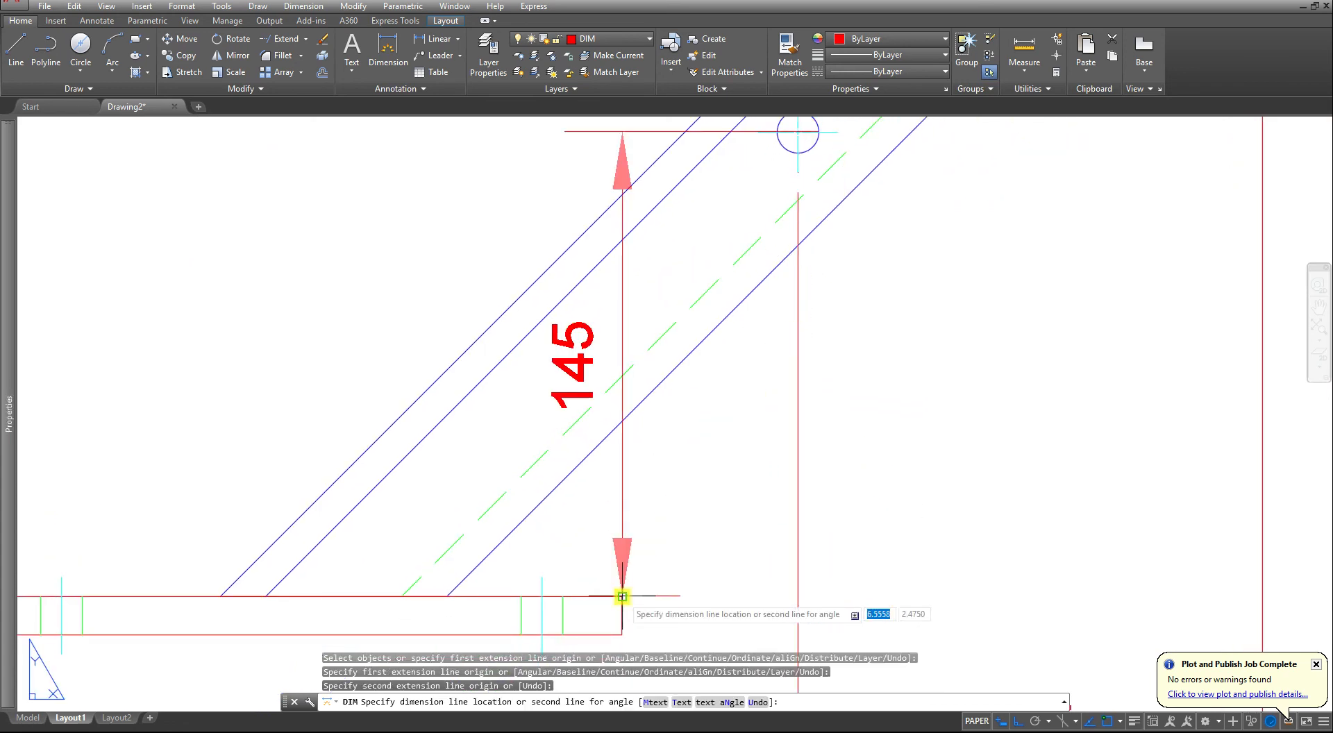
scroll(621, 586, "down", 2)
scroll(857, 550, "down", 2)
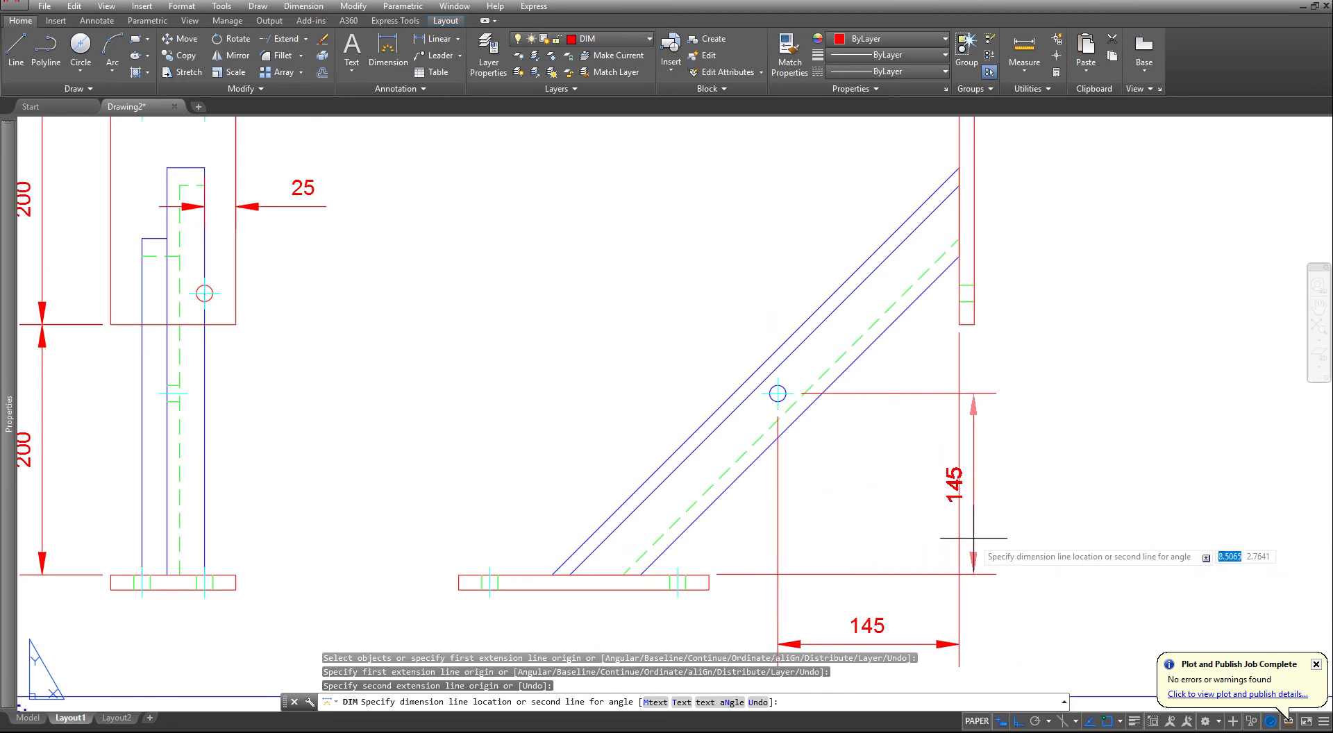
left_click(1055, 533)
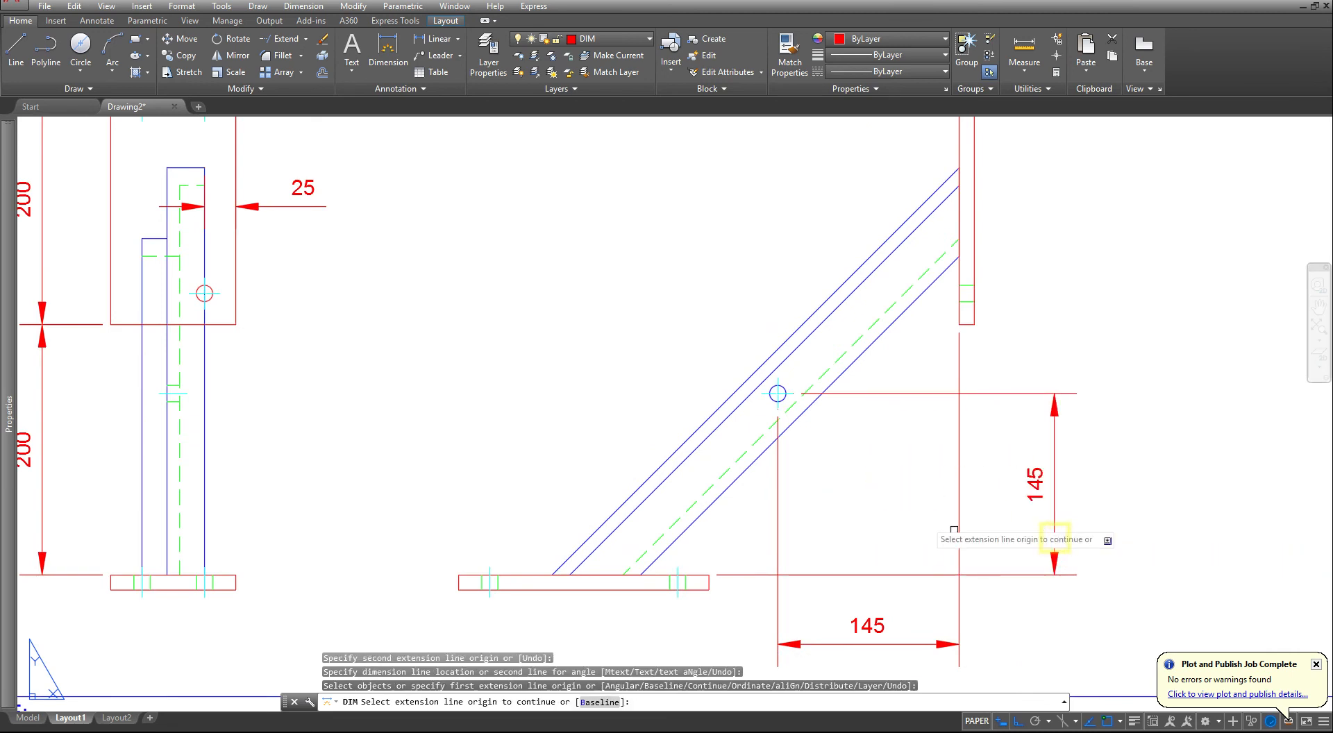
- Add a diameter dimension to the beam hole in the front view, placed up and left of the sloped beam
scroll(736, 367, "down", 2)
scroll(770, 513, "up", 8)
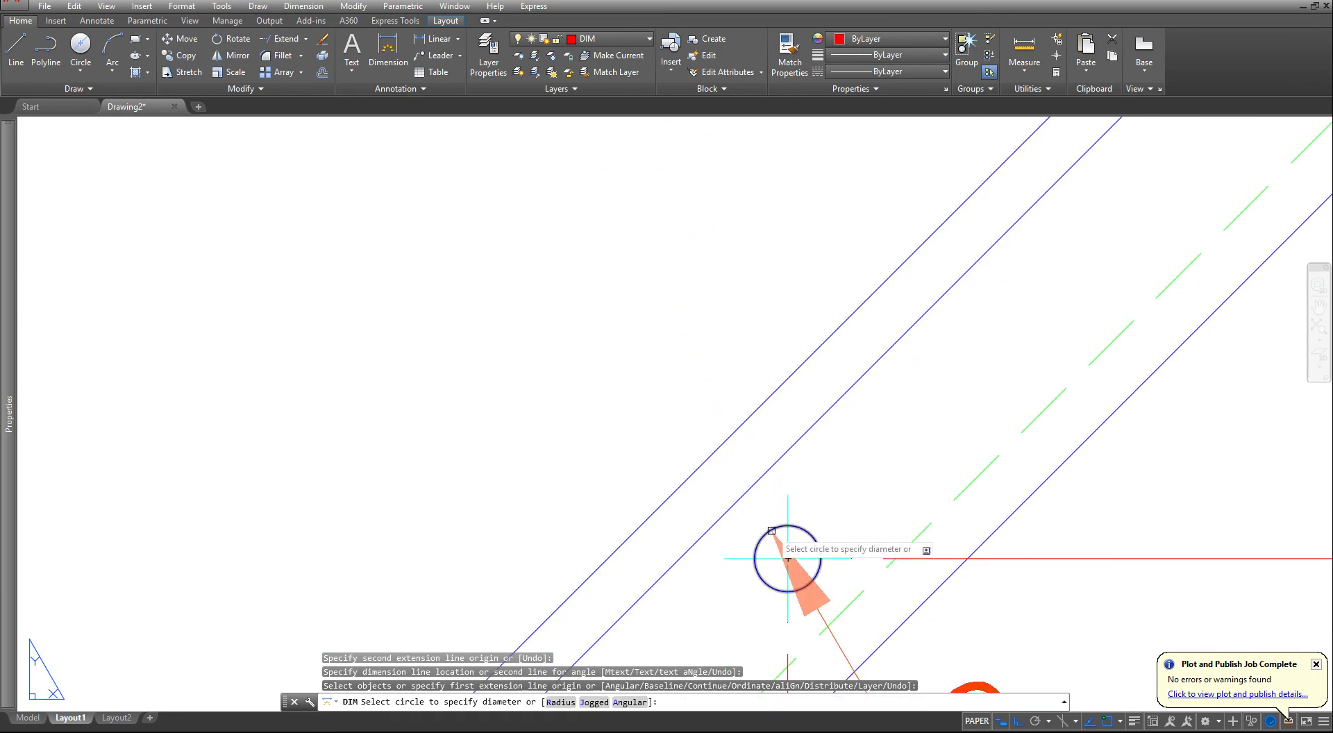
left_click(771, 530)
scroll(642, 327, "down", 2)
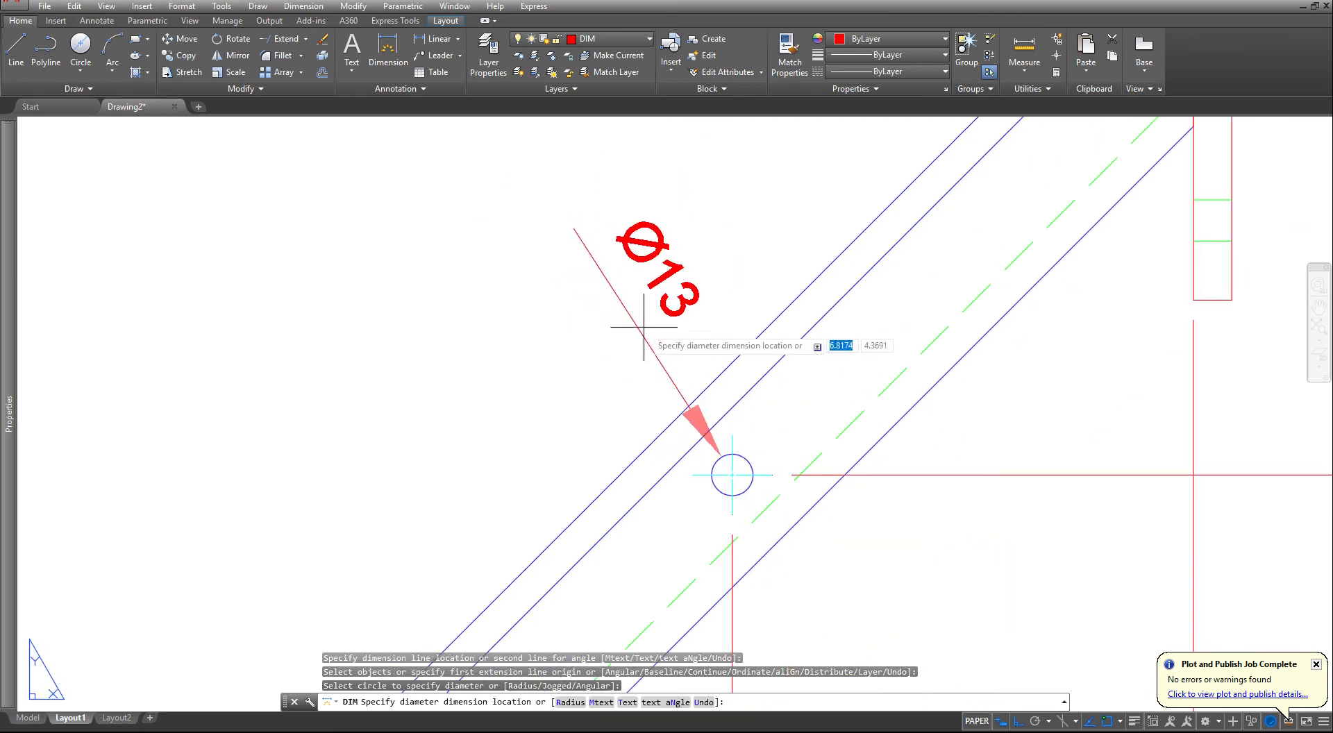
left_click(636, 220)
scroll(604, 289, "down", 3)
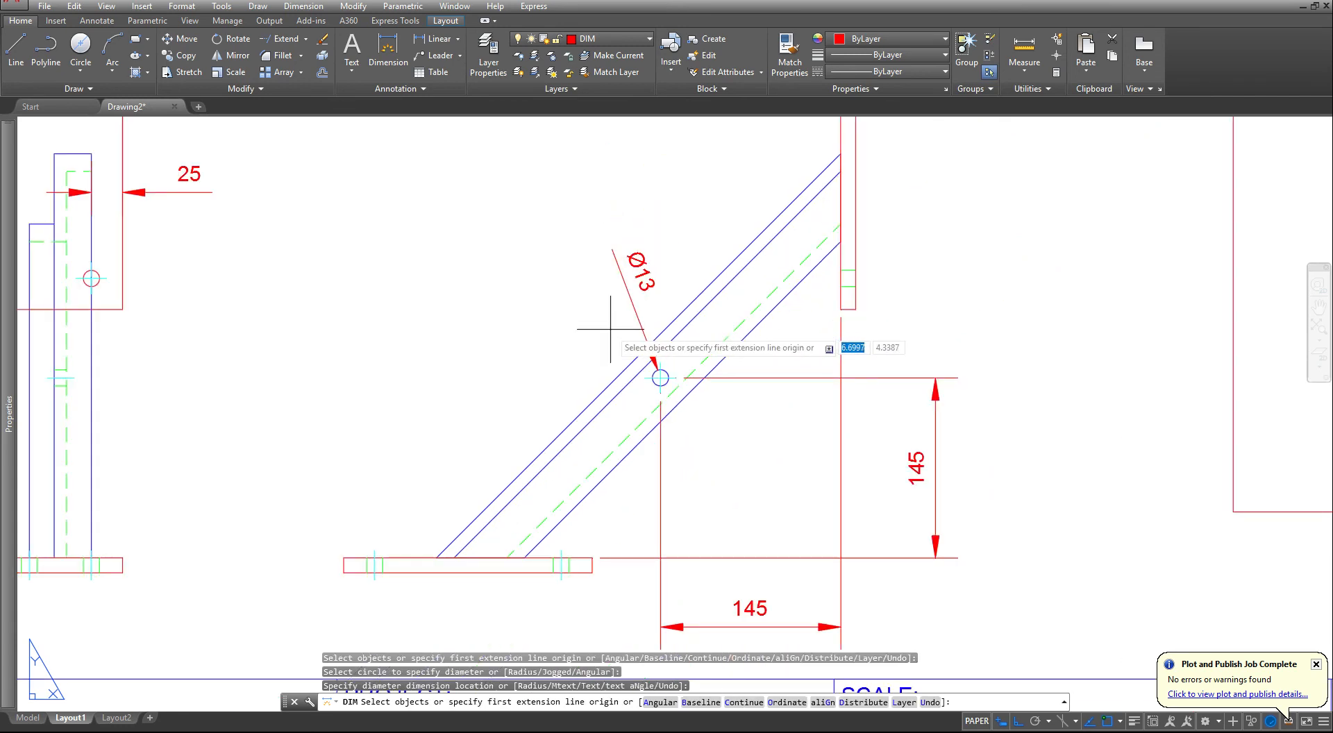
- Dimension the overall width of the enlarged plate view, placing the dimension above its top edge
scroll(773, 378, "down", 2)
mouse_move(905, 404)
middle_mouse_down()
mouse_move(746, 432)
mouse_move(710, 459)
middle_mouse_up()
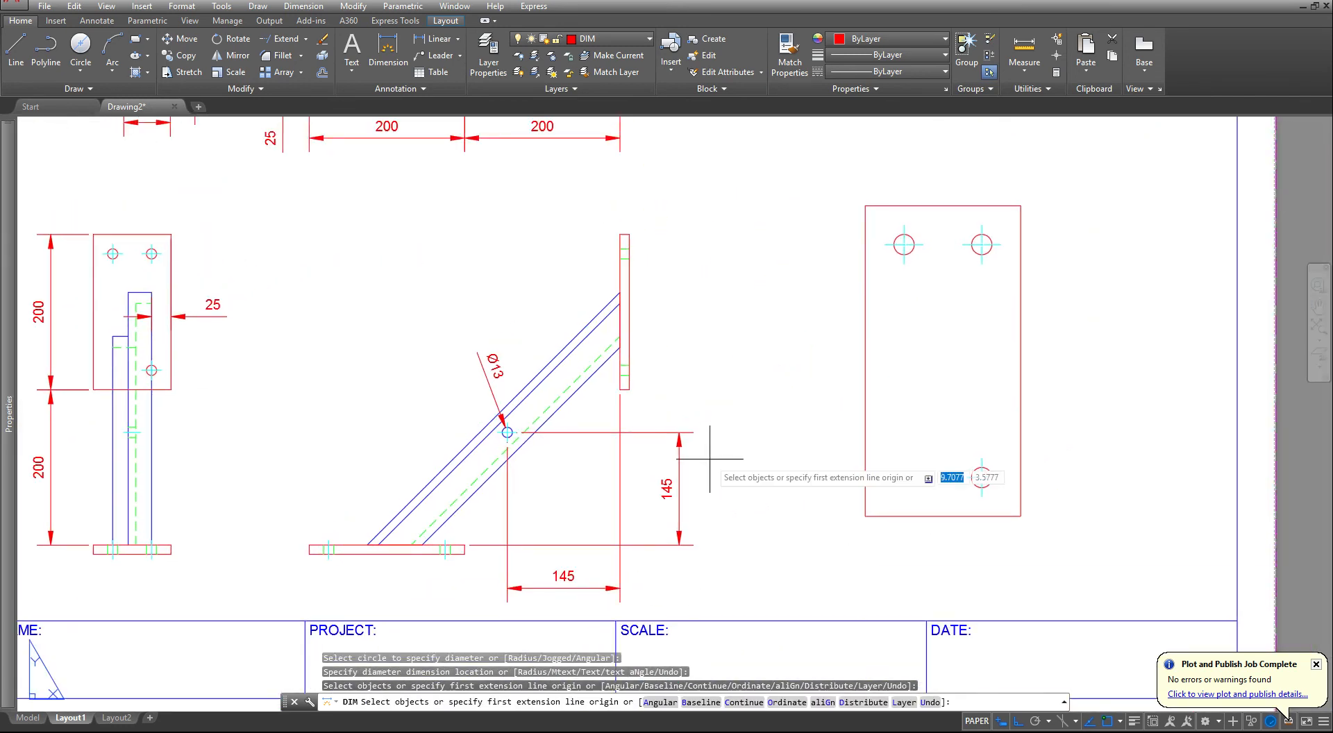
middle_click_drag(915, 232, 856, 431)
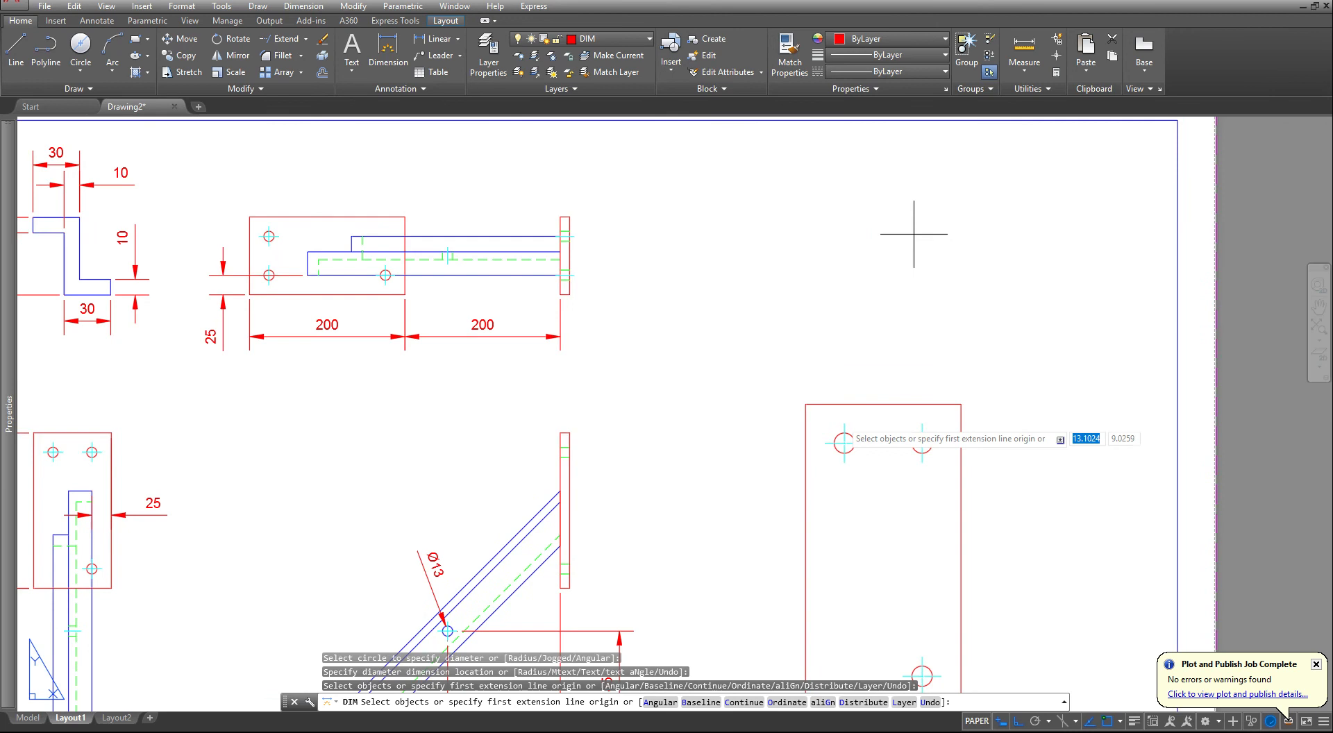
left_click(810, 404)
left_click(810, 404)
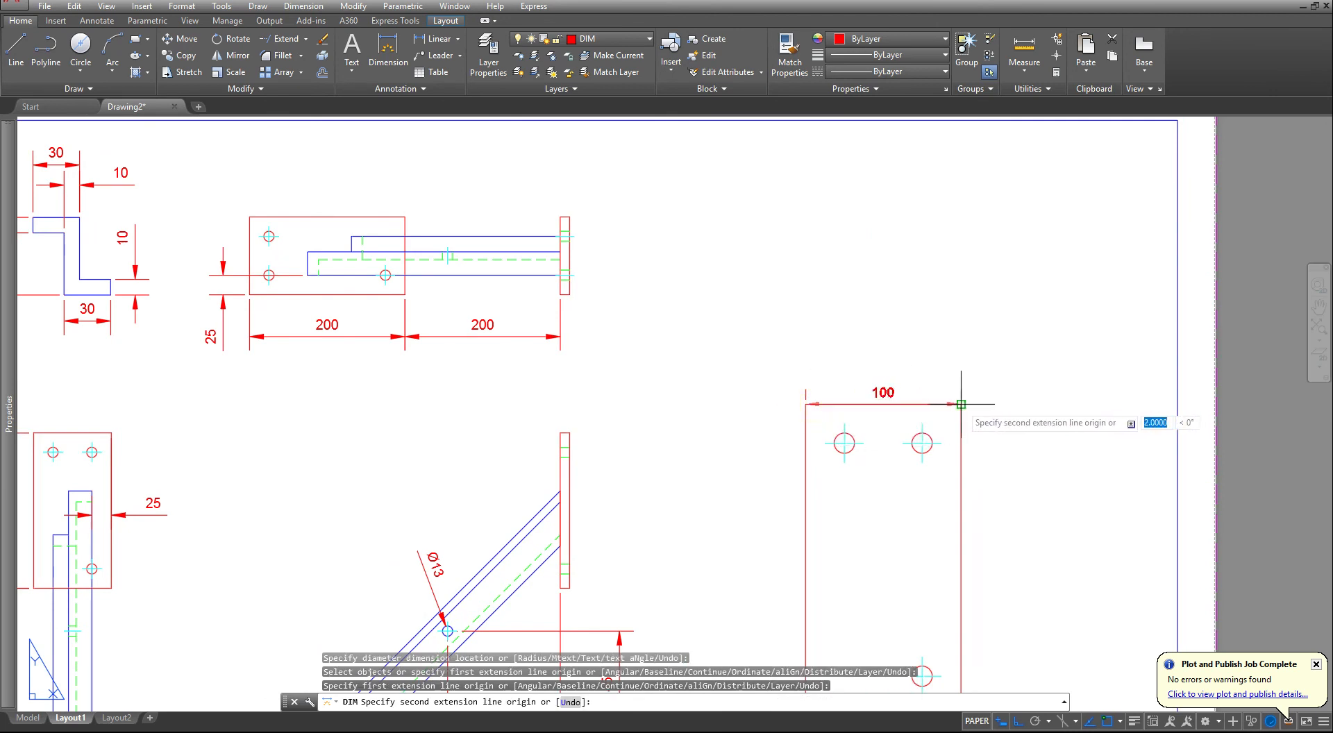
left_click(960, 404)
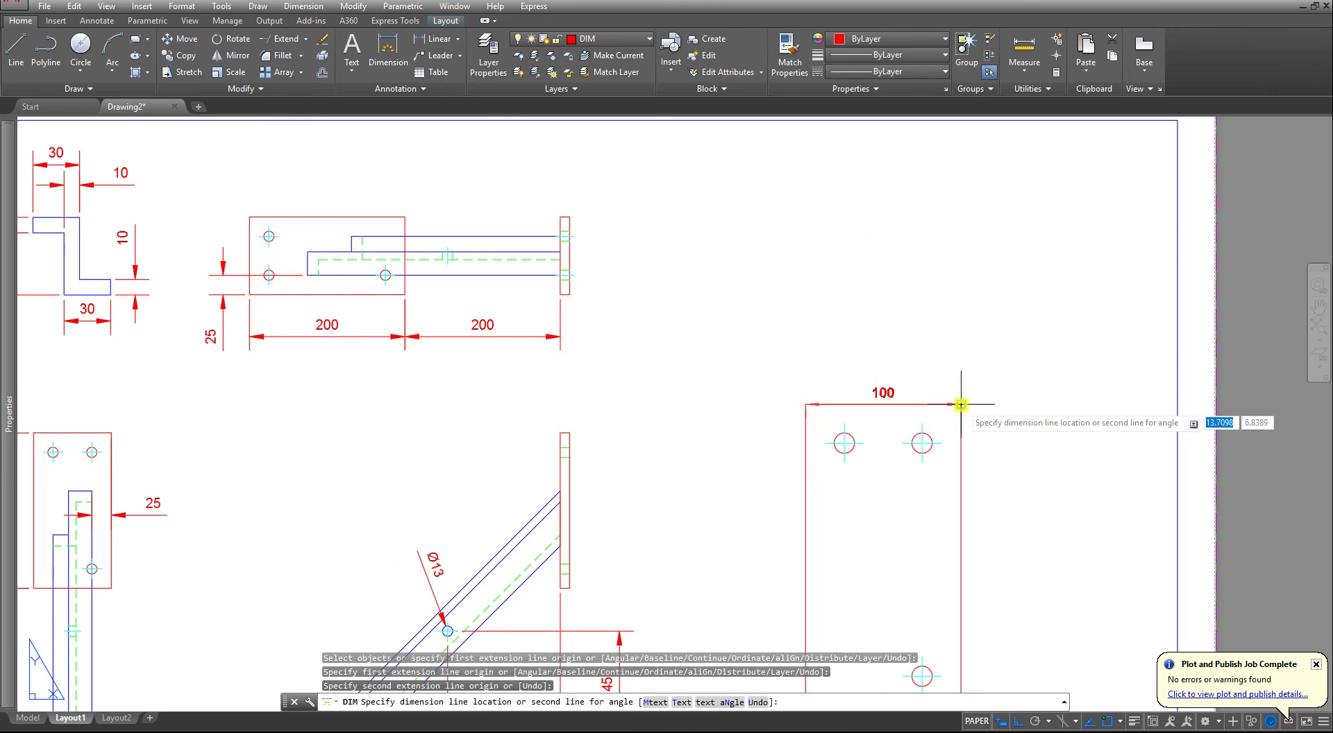
left_click(942, 357)
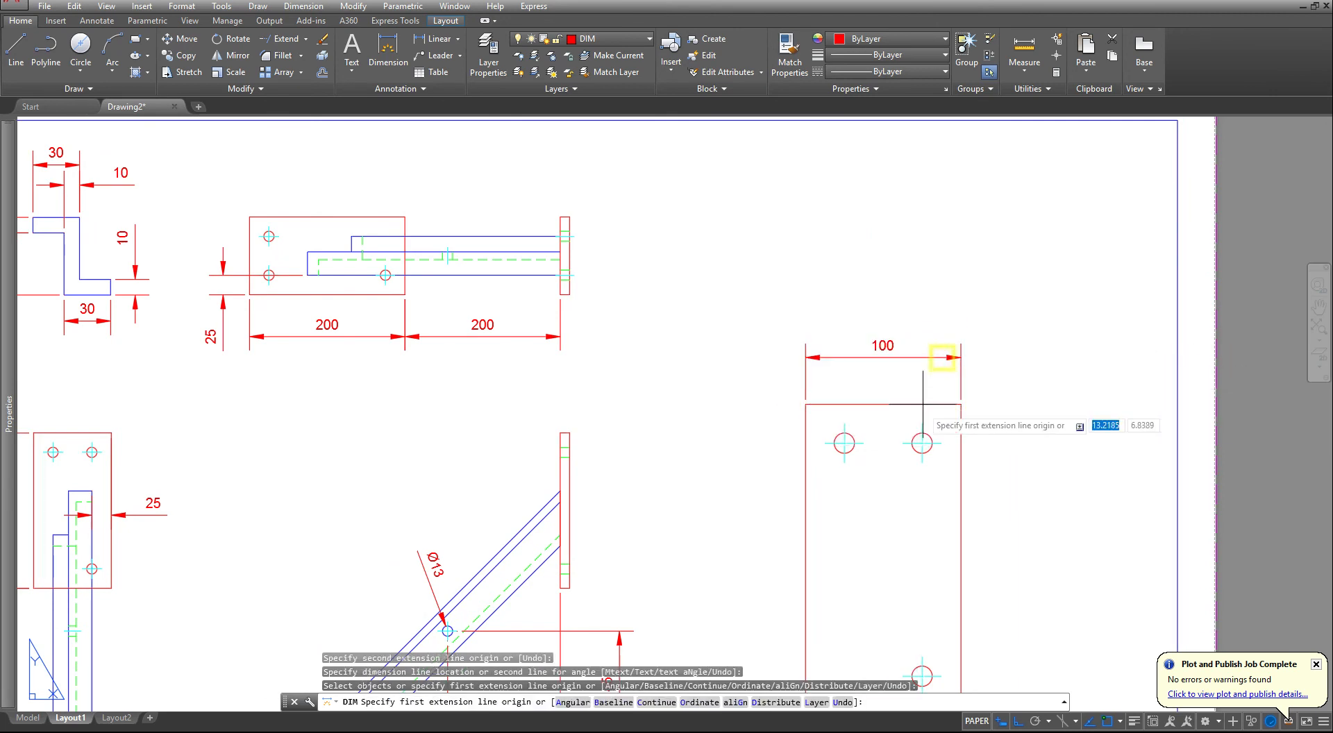
- Dimension each upper hole's horizontal distance to its nearest side edge, aligning both dimensions between the enlarged plate and its overall width dimension
left_click(846, 421)
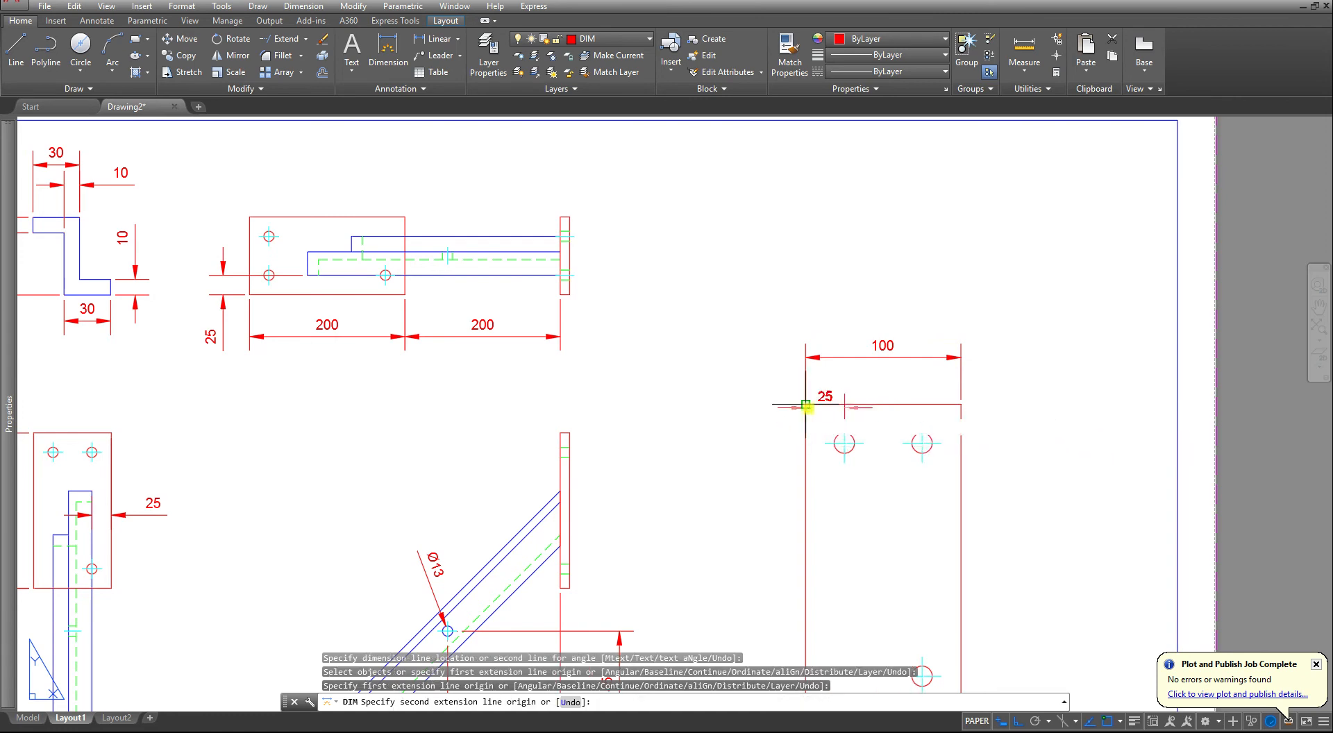
left_click(805, 405)
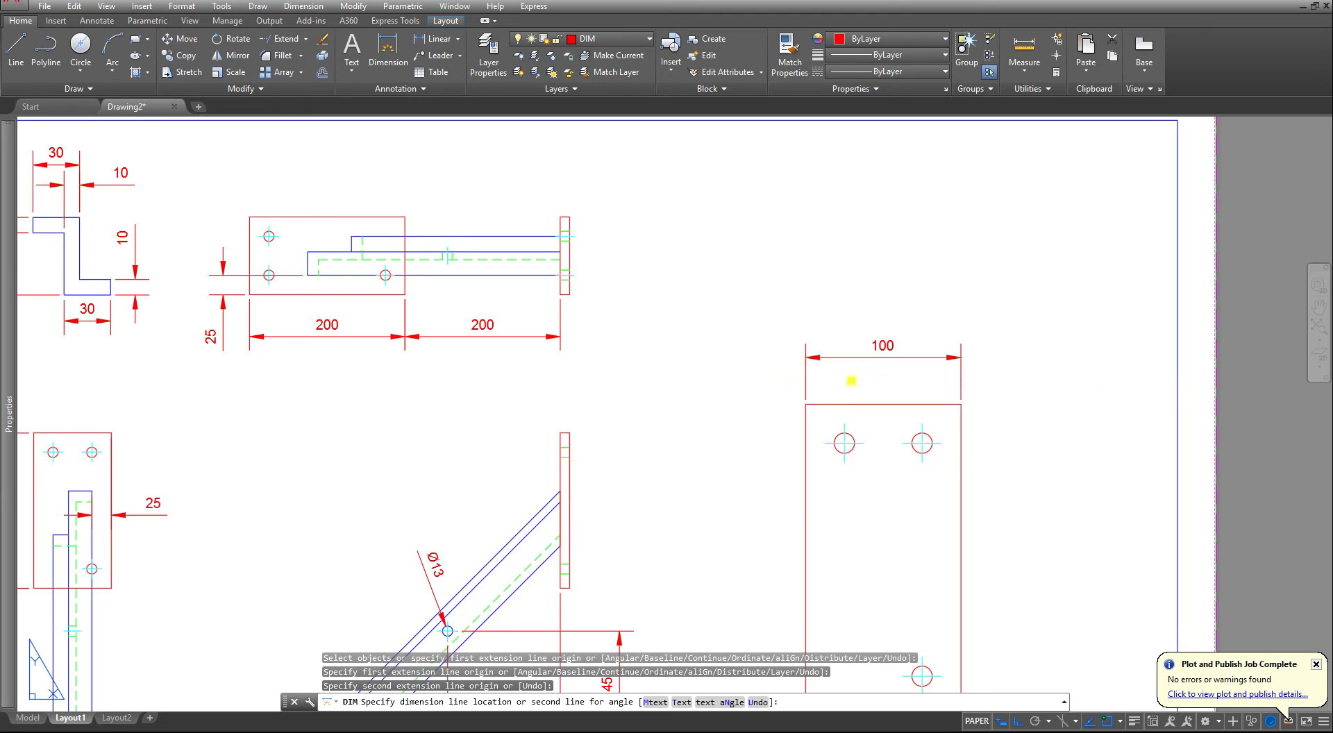
left_click(851, 380)
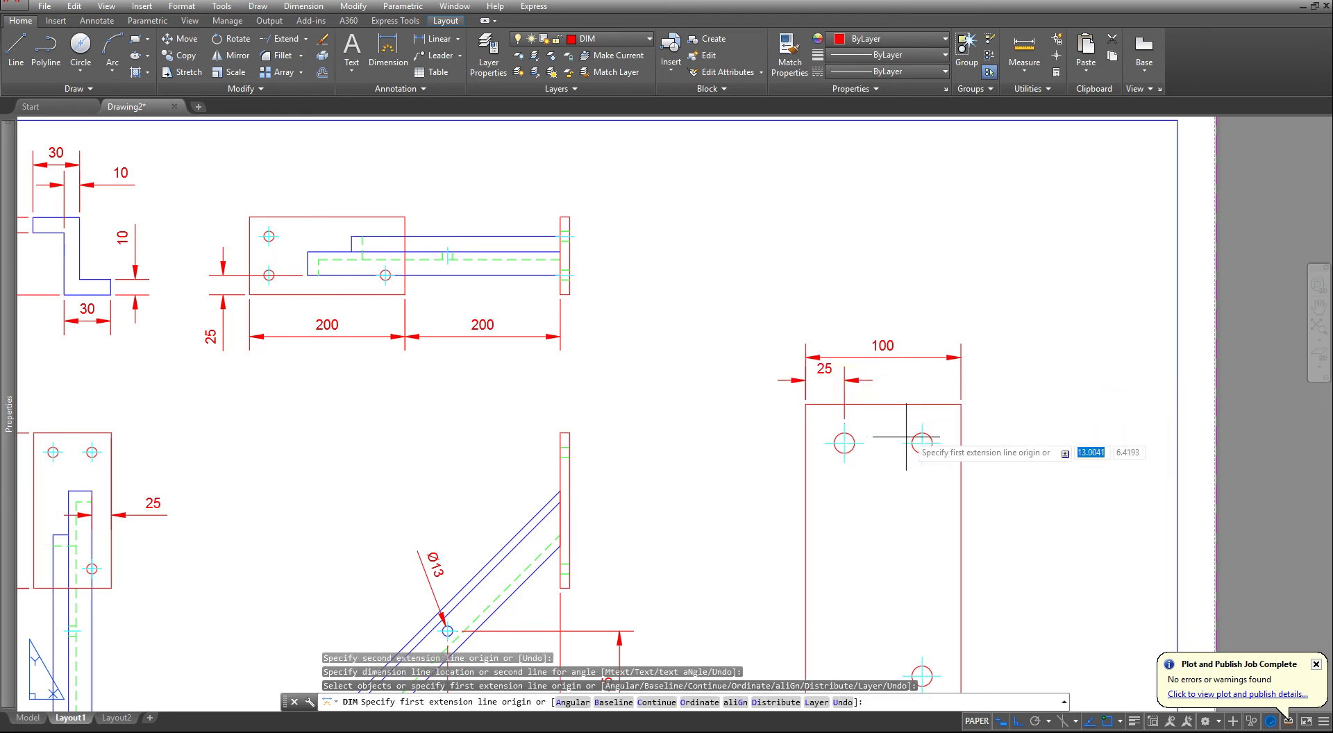
left_click(922, 434)
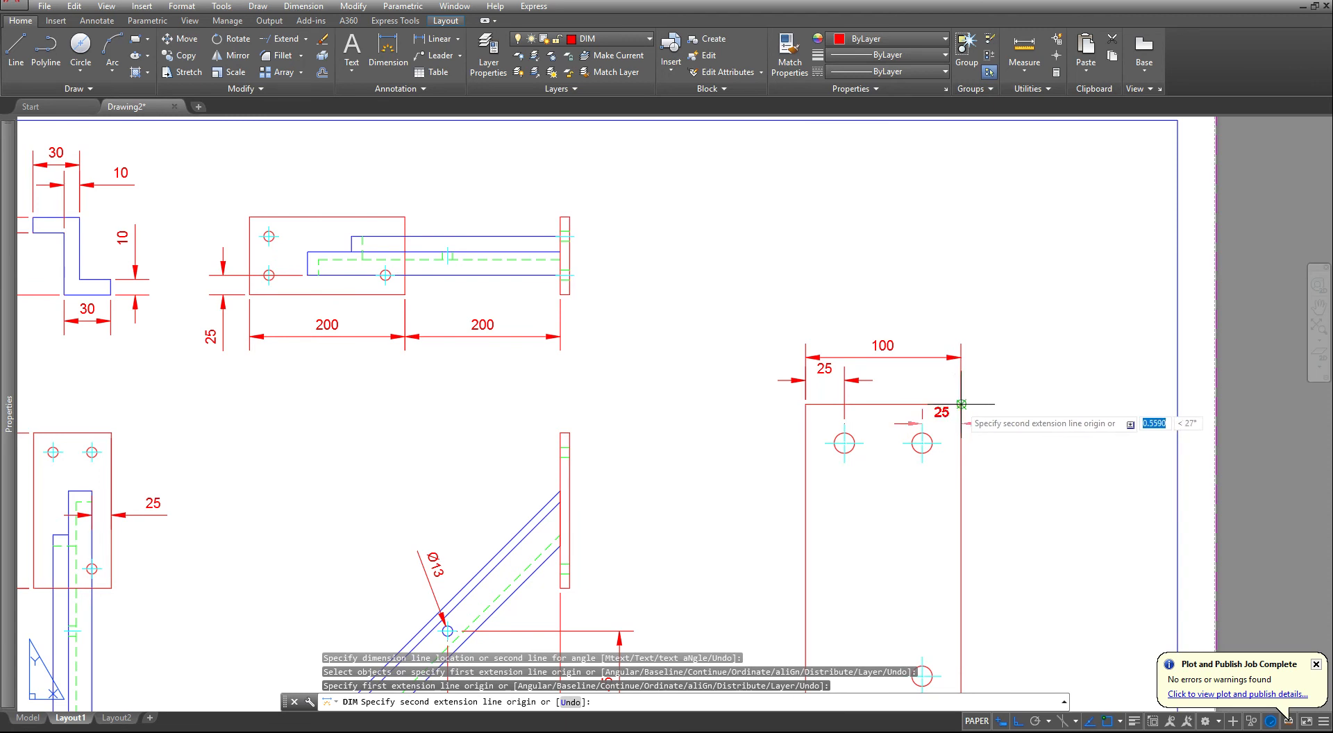
left_click(961, 404)
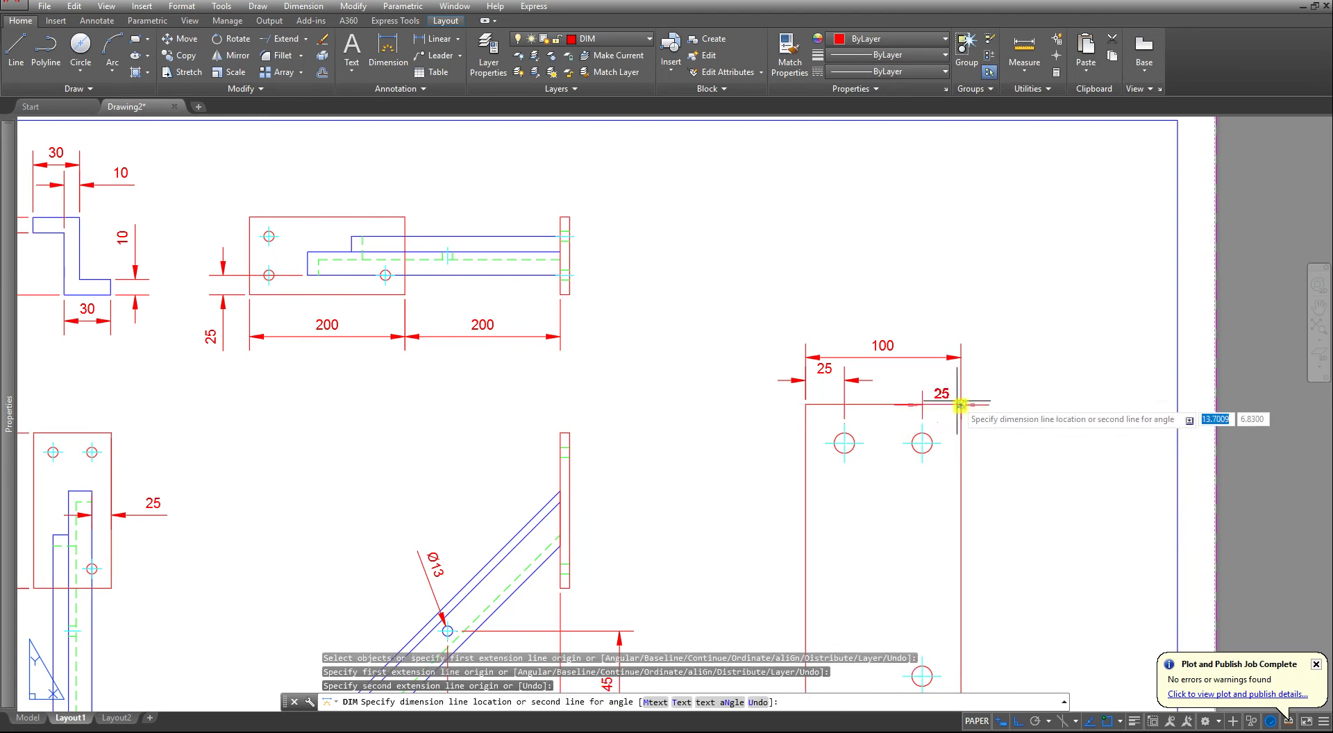
left_click(873, 379)
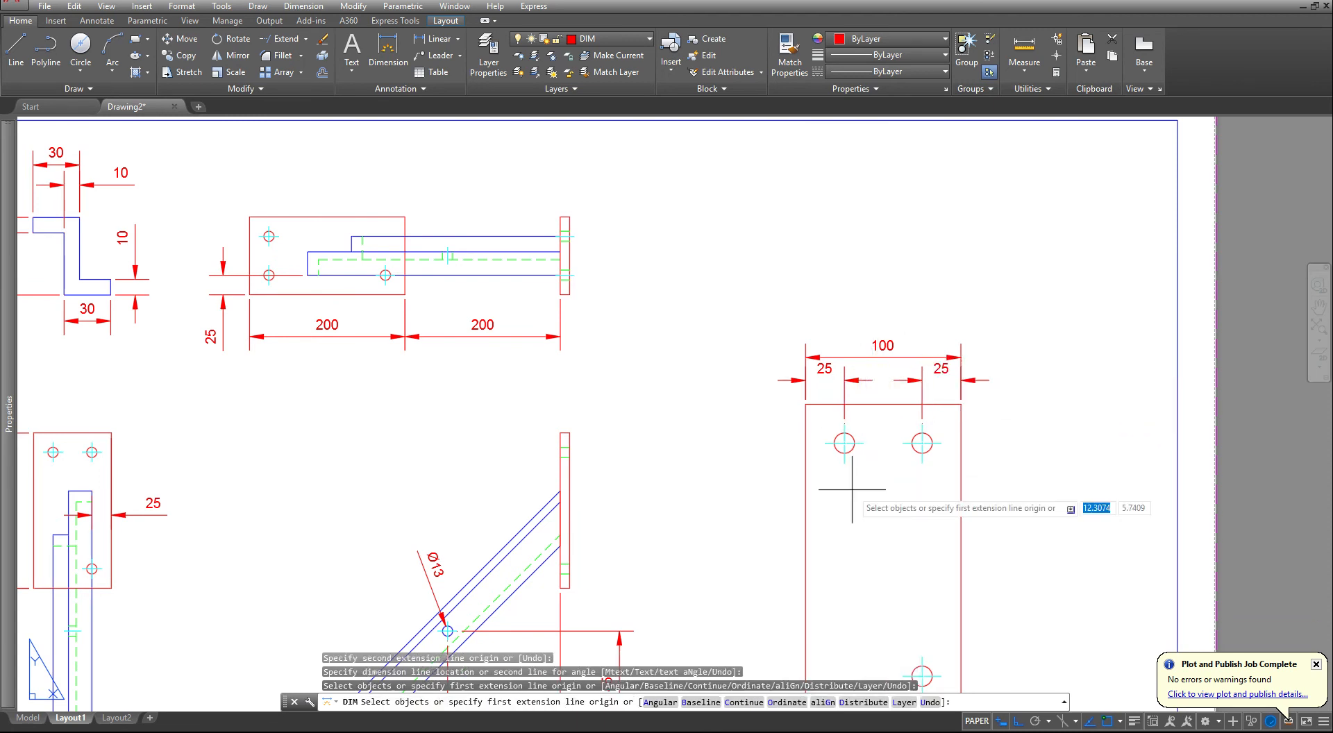
- Dimension the overall height of the enlarged plate, placing the dimension left of the plate
middle_click_drag(856, 472, 913, 379)
key("Return")
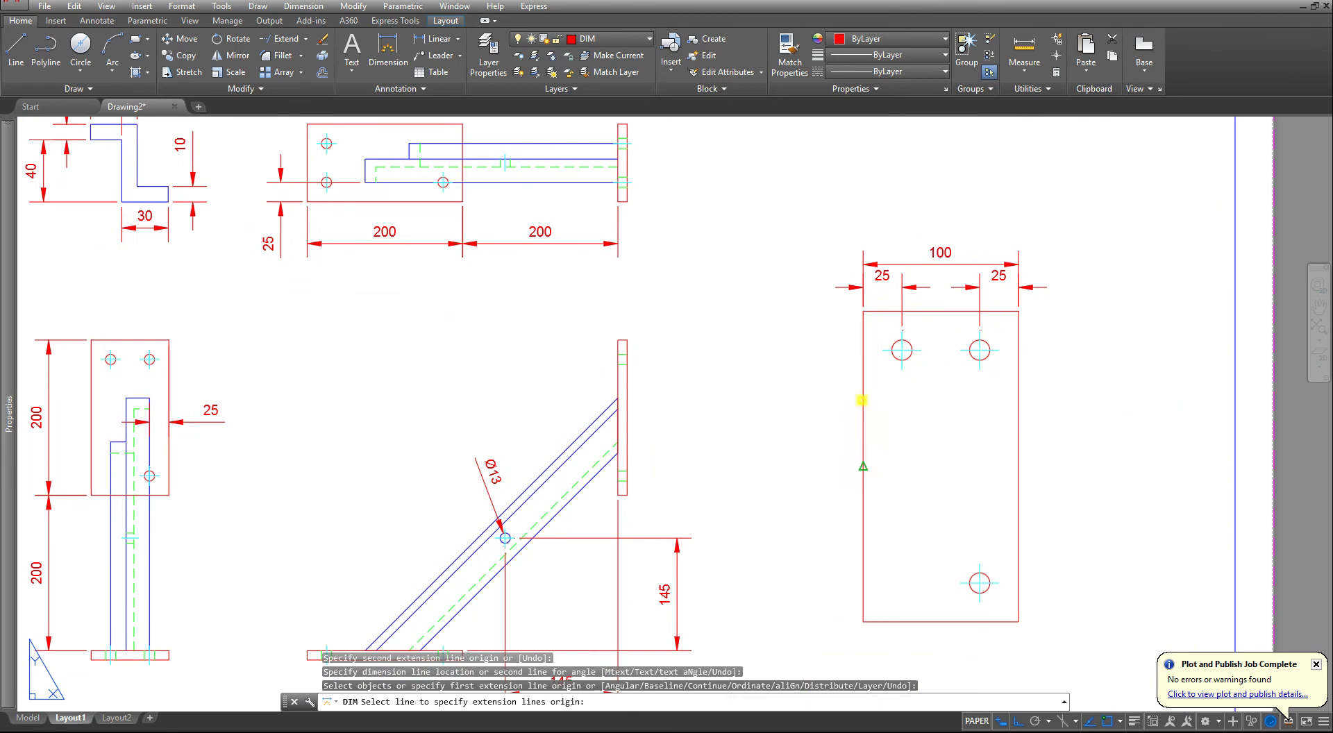
left_click(862, 400)
left_click(861, 400)
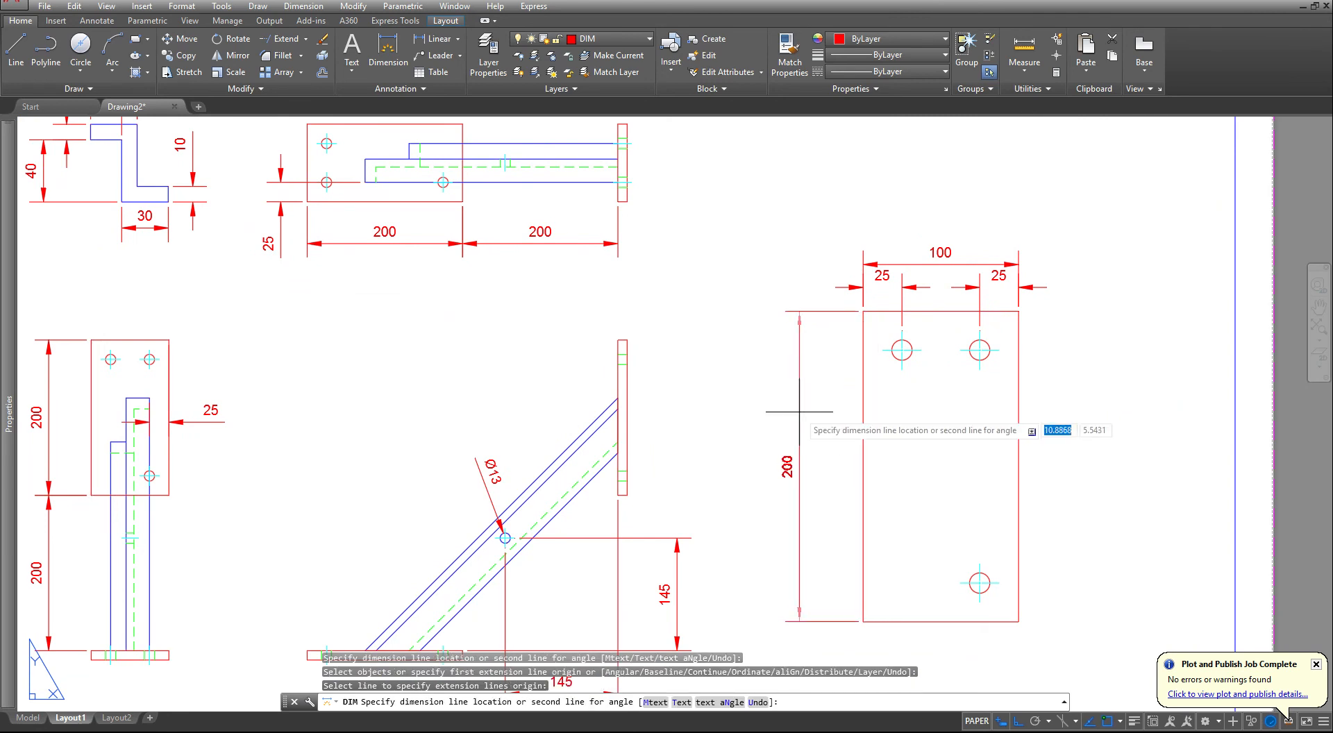
left_click(795, 413)
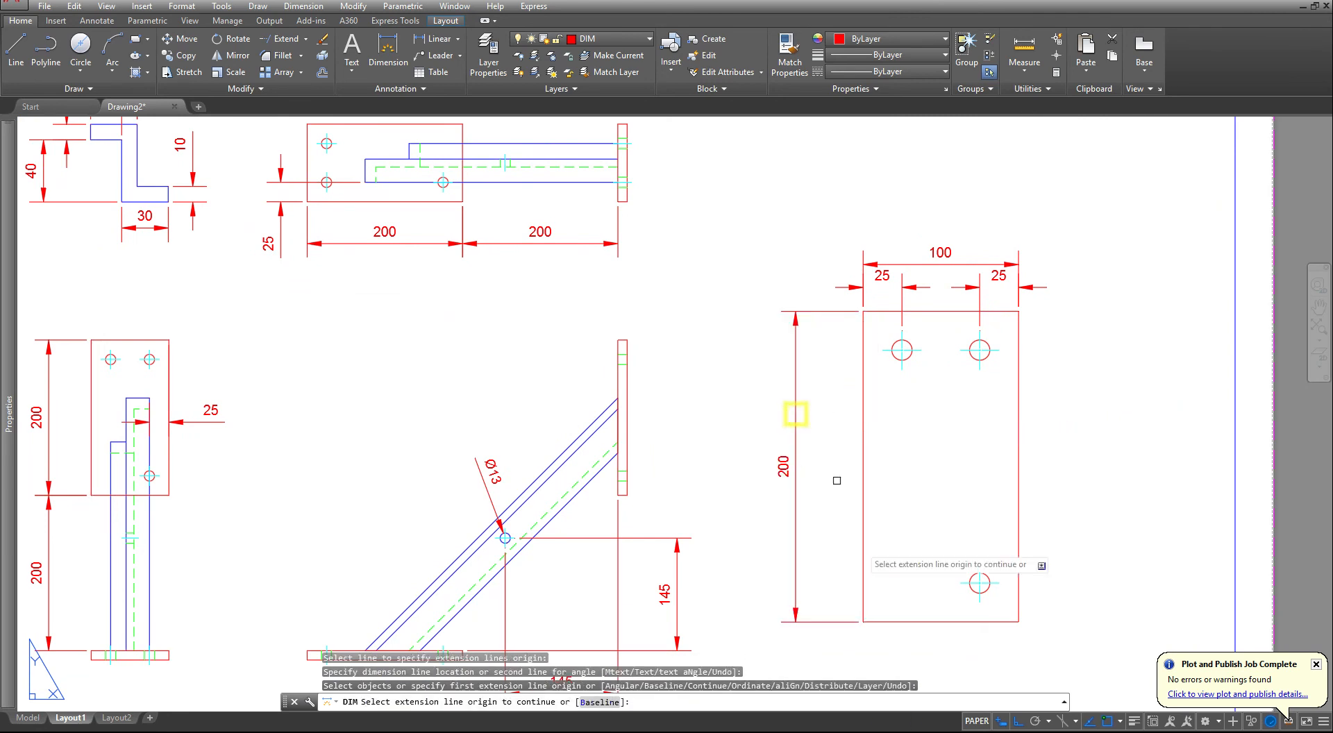
- Left of the enlarged plate, dimension the lower hole's height above the bottom edge and the upper-left hole's distance from the top edge
key("Return")
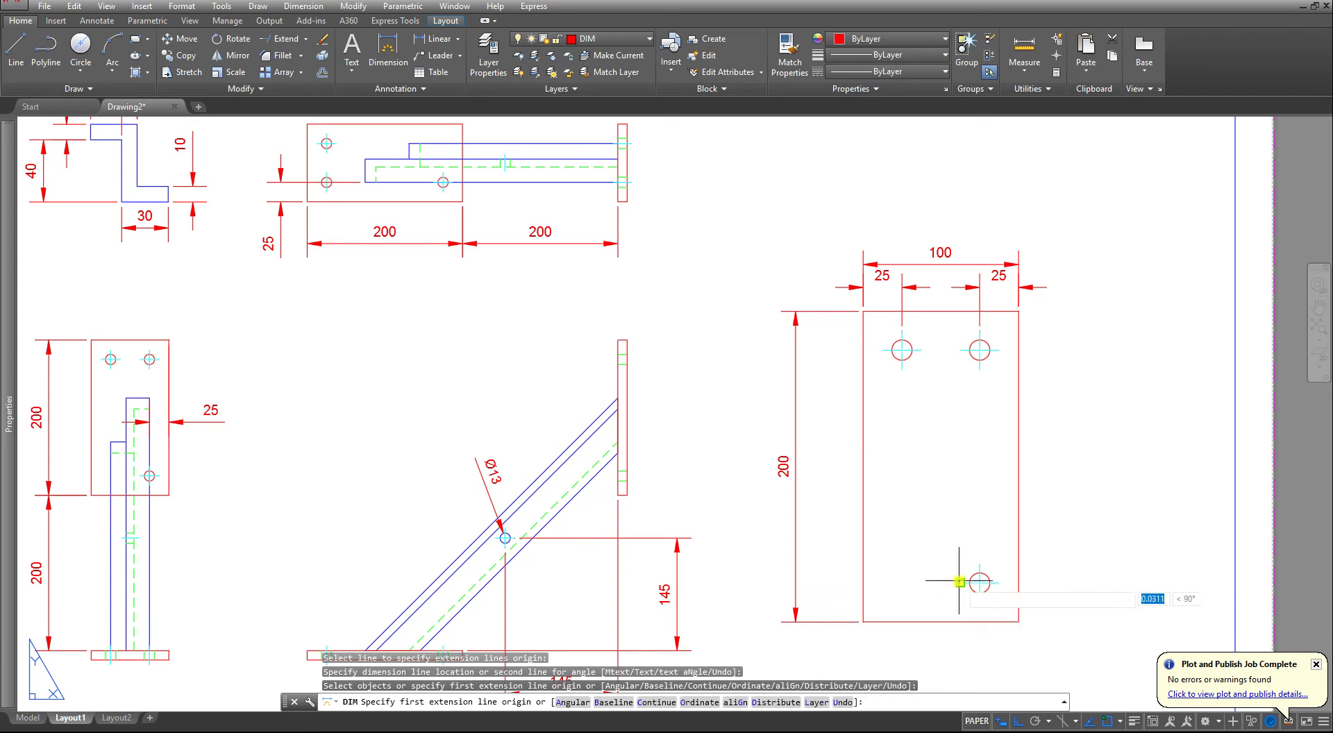
left_click(959, 582)
left_click(863, 621)
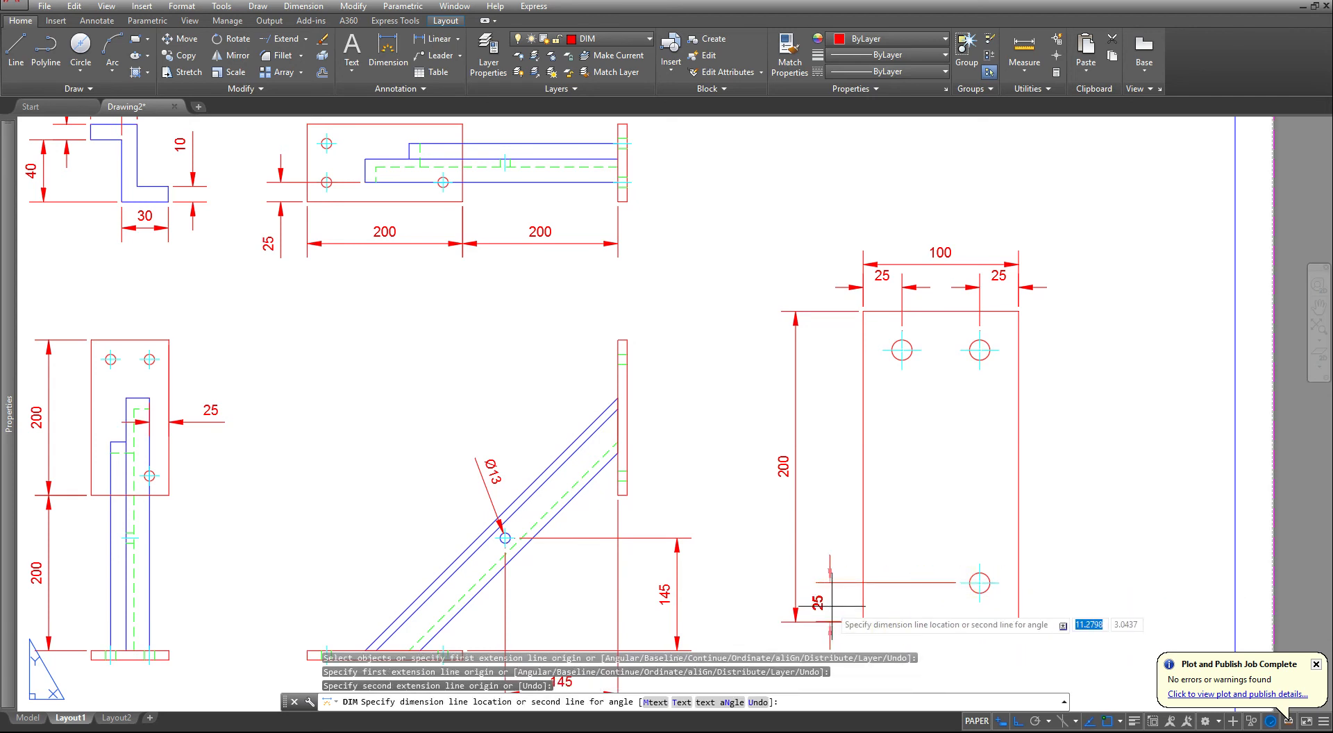
left_click(836, 602)
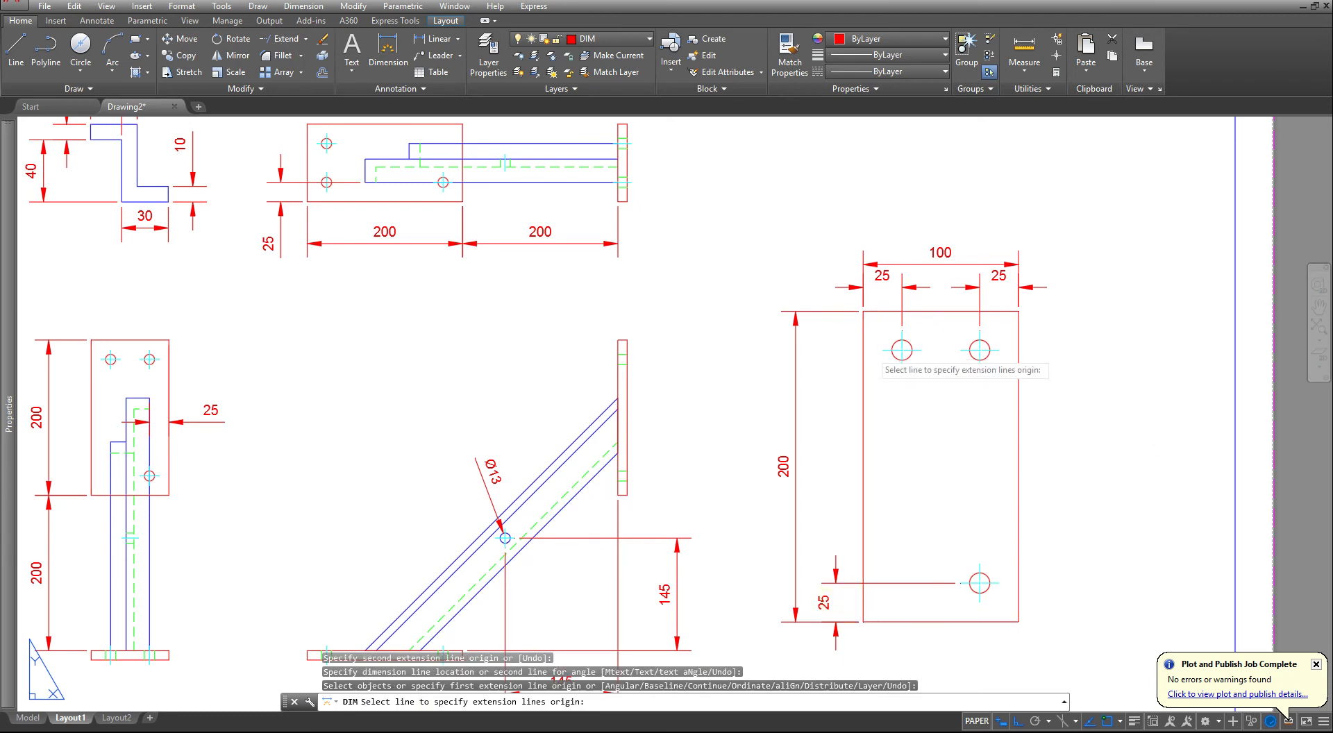
left_click(882, 351)
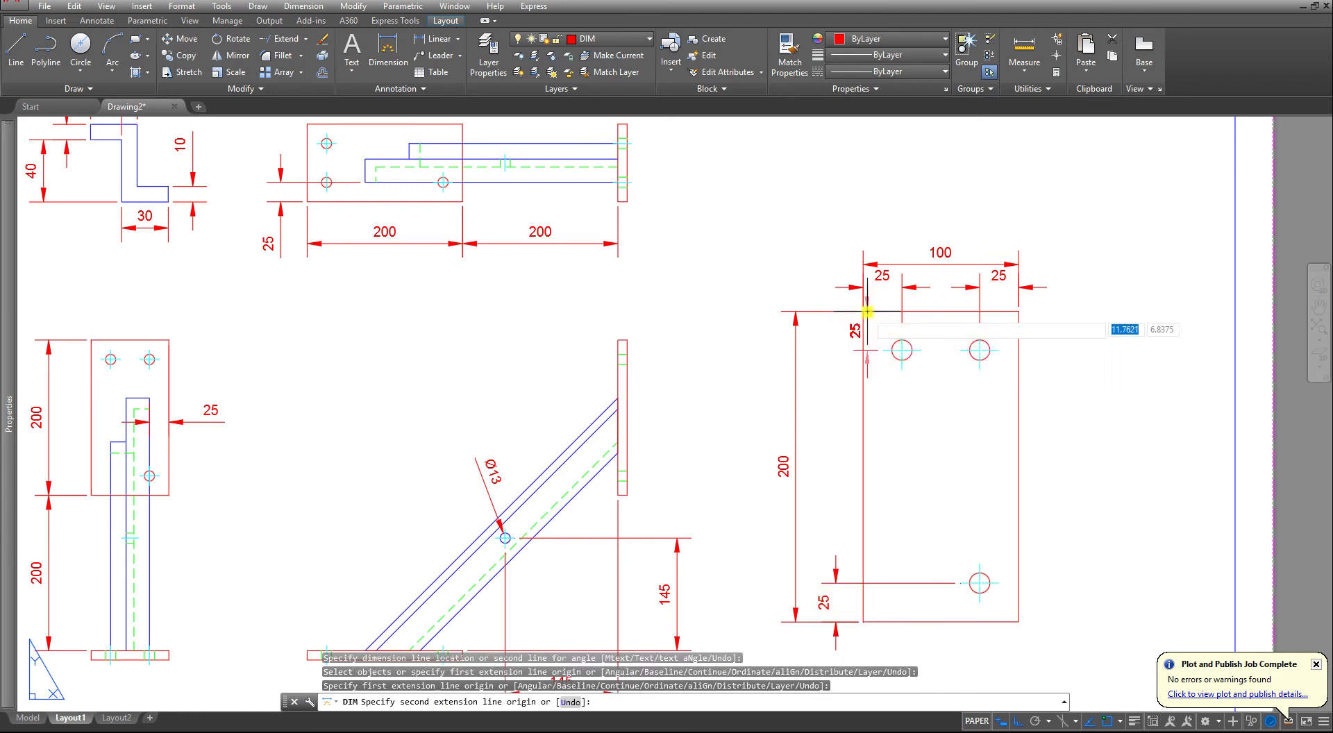
left_click(867, 312)
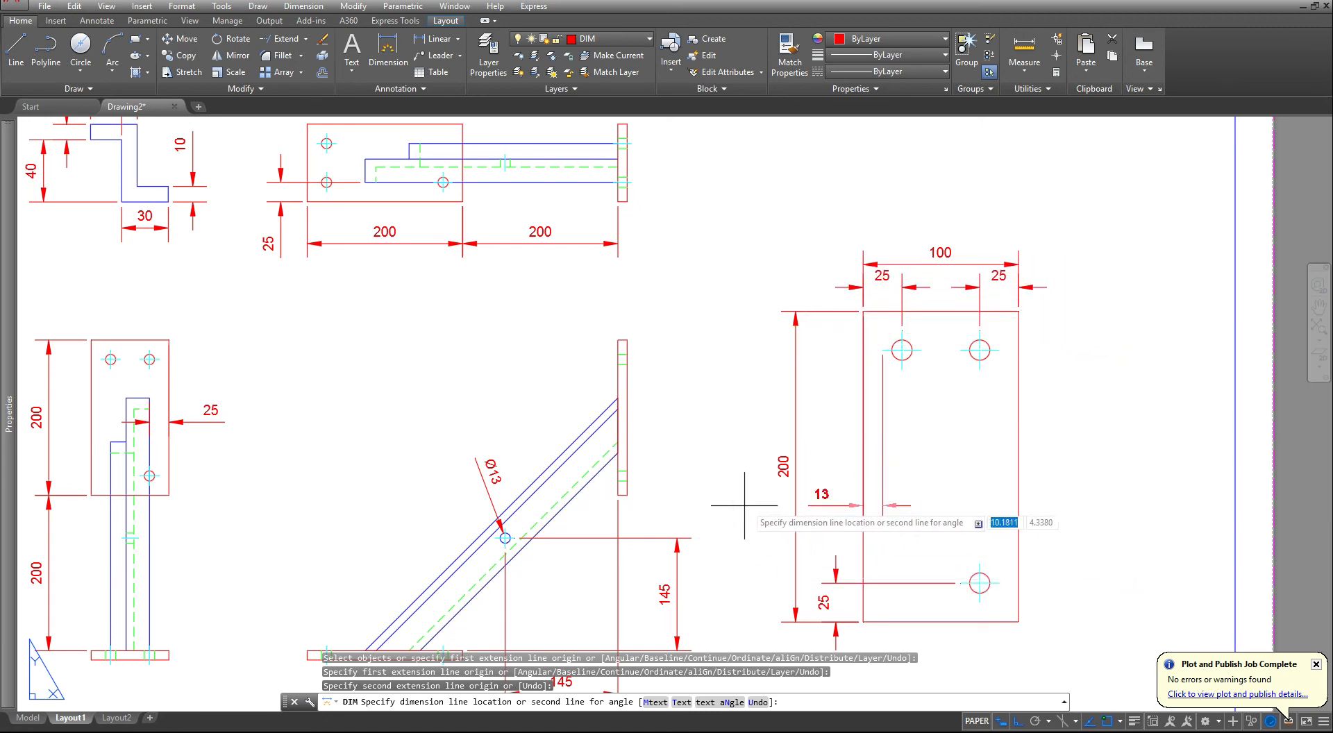
left_click(826, 345)
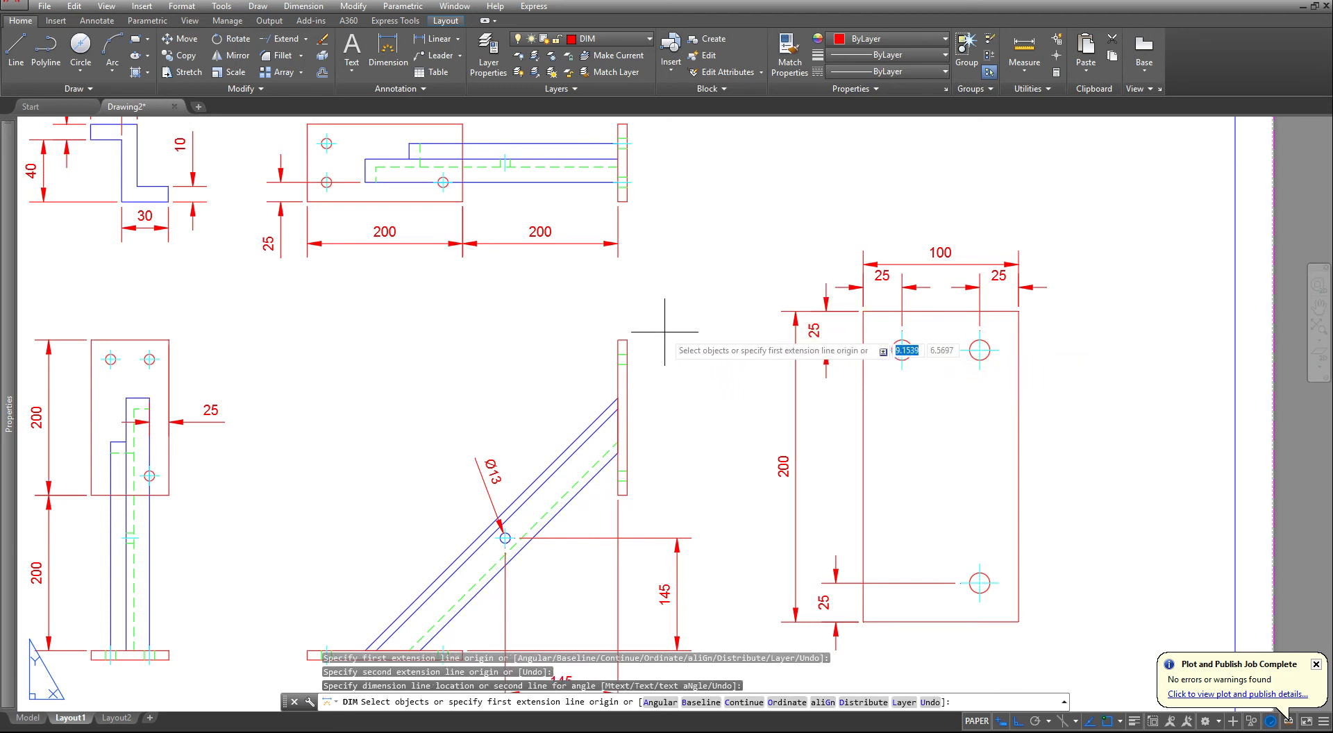
- Add a diameter dimension to the enlarged plate's lower hole, placed outside the plate's right edge
scroll(1001, 587, "up", 4)
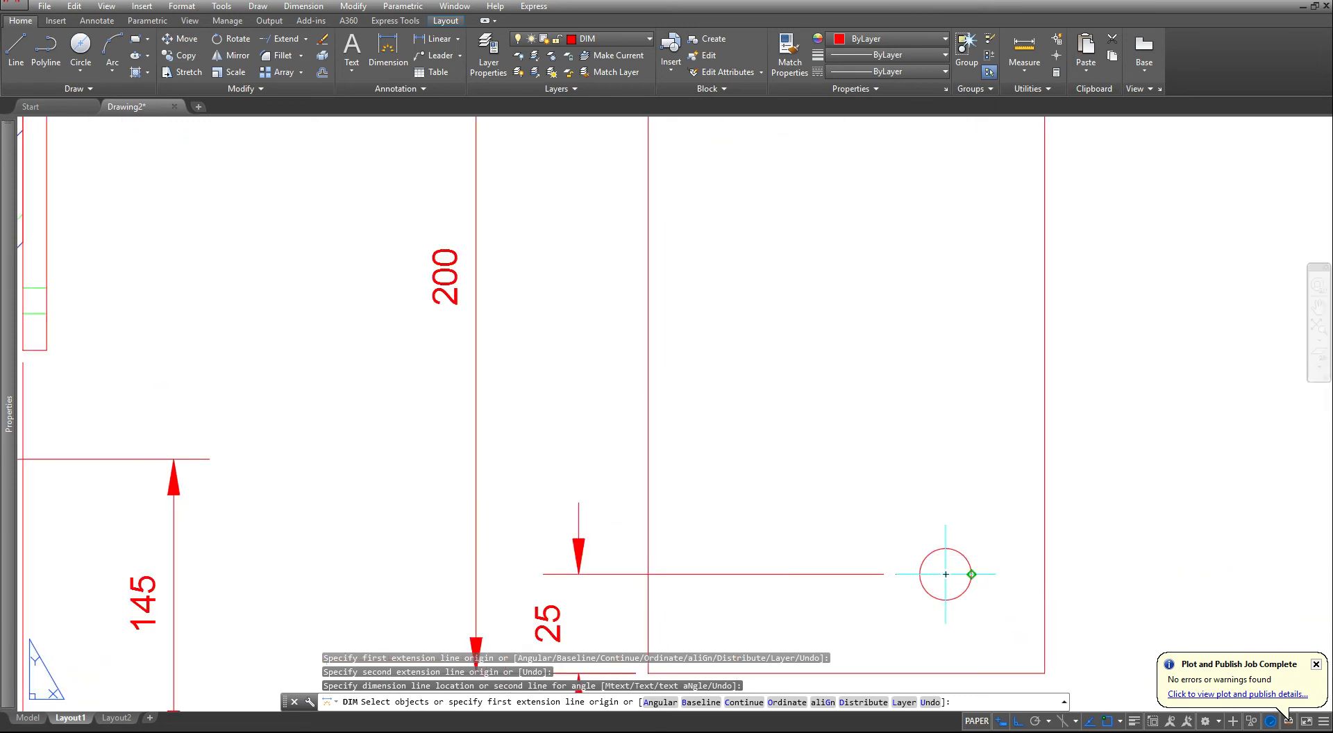
left_click(964, 556)
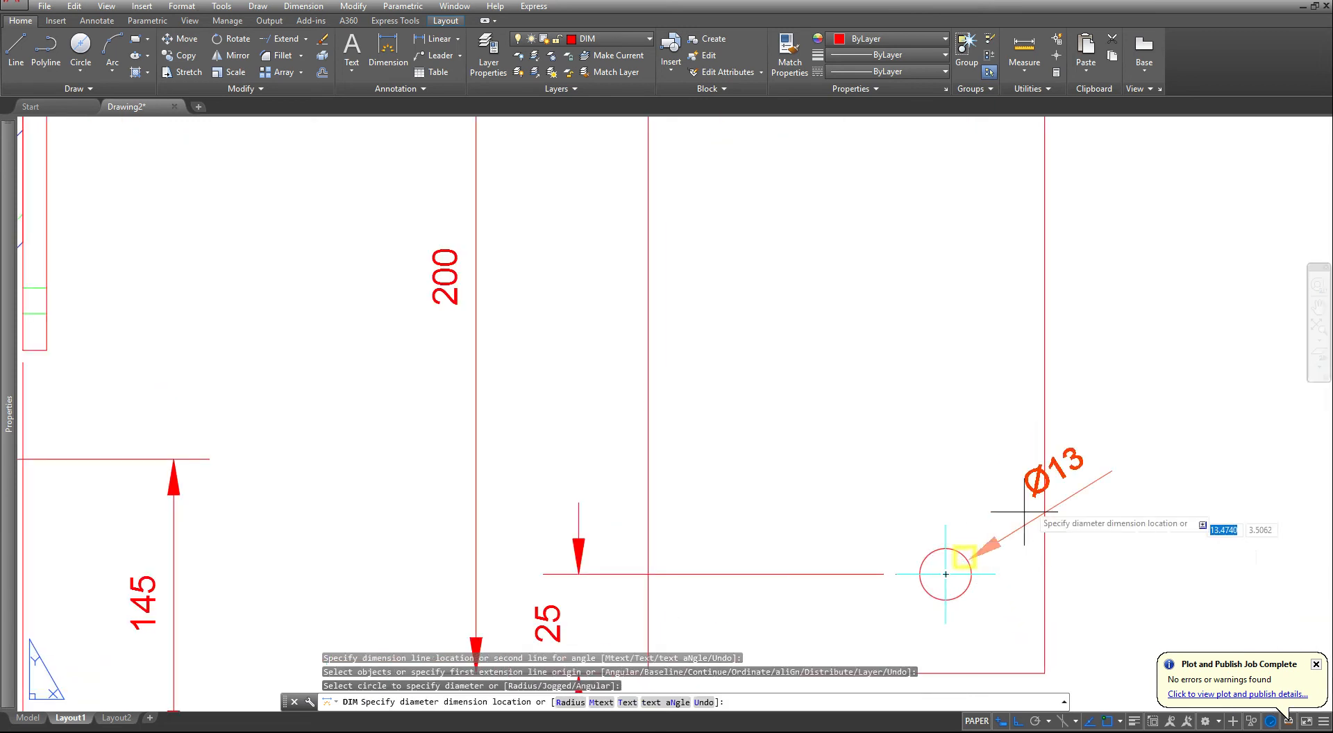
left_click(1140, 406)
scroll(1003, 348, "down", 4)
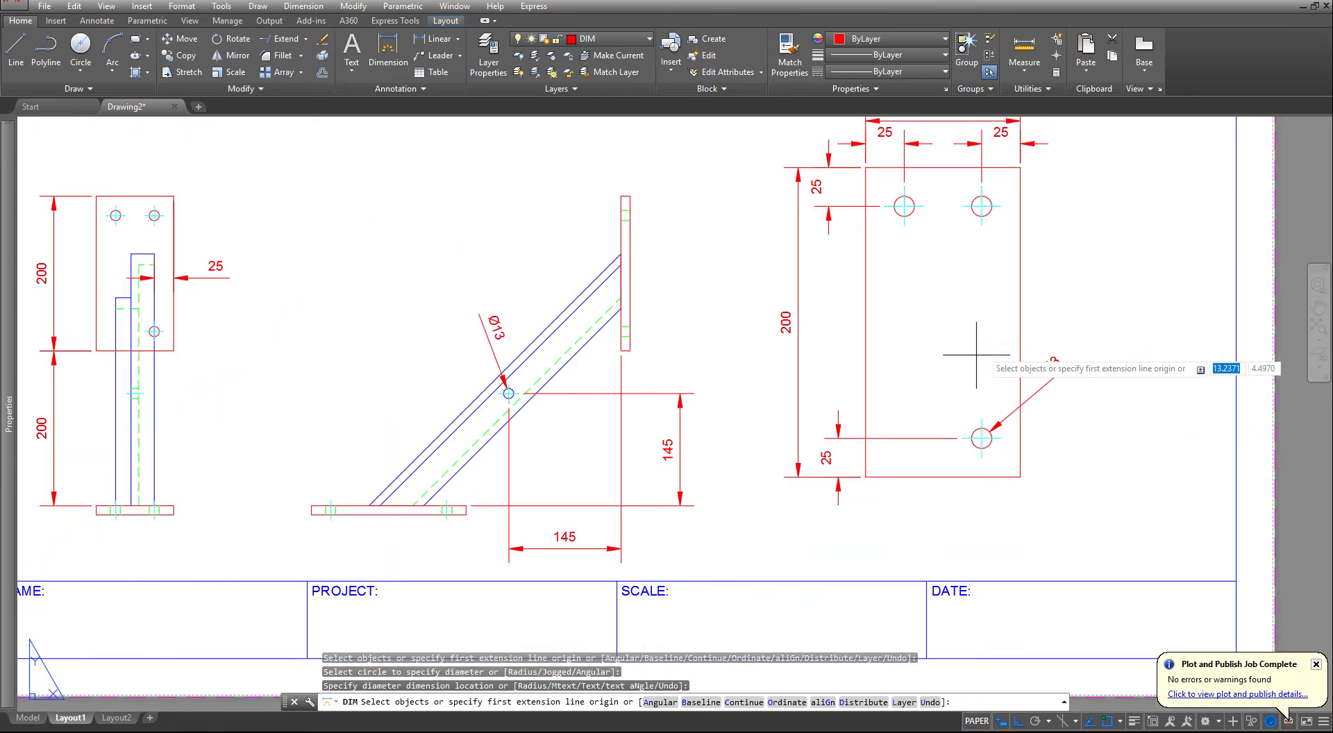
- Dimension the thickness of the vertical plate in the front view, placing the dimension above the plate's top end
scroll(728, 438, "down", 2)
scroll(833, 316, "down", 3)
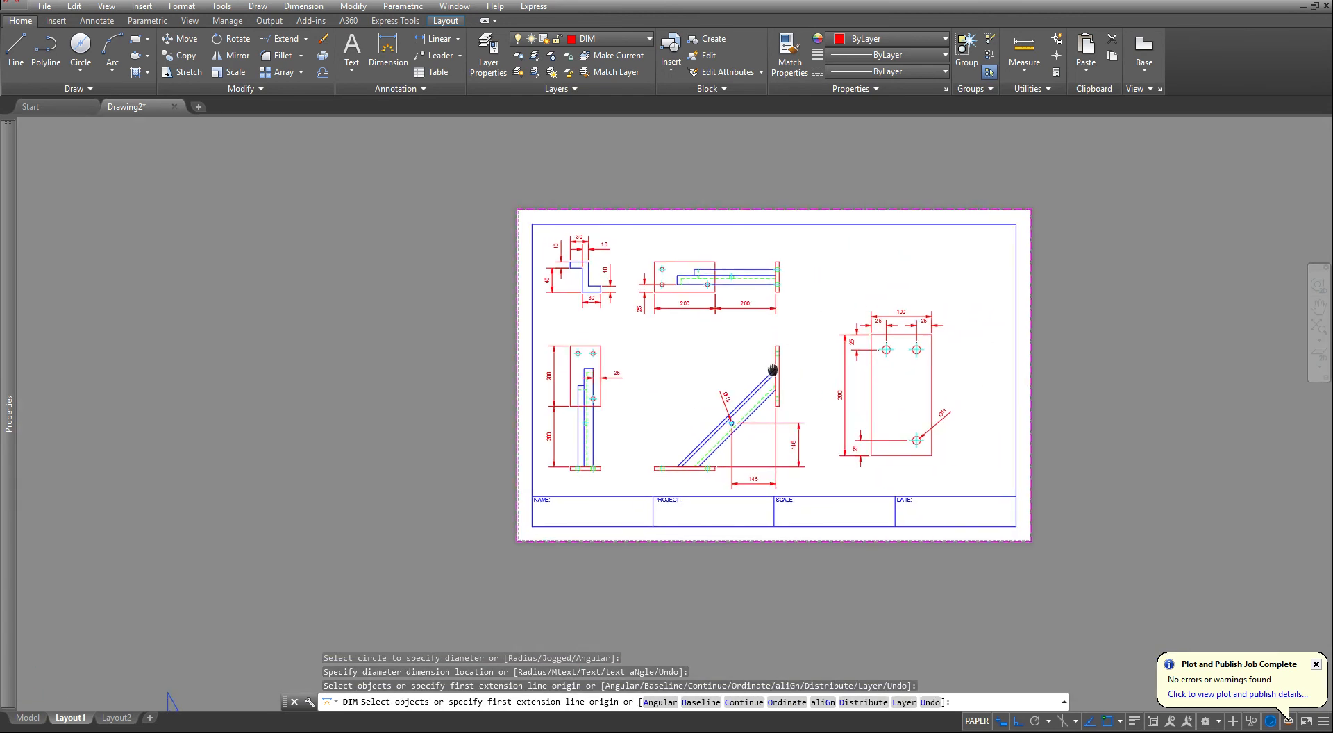
scroll(780, 328, "up", 5)
scroll(774, 333, "down", 2)
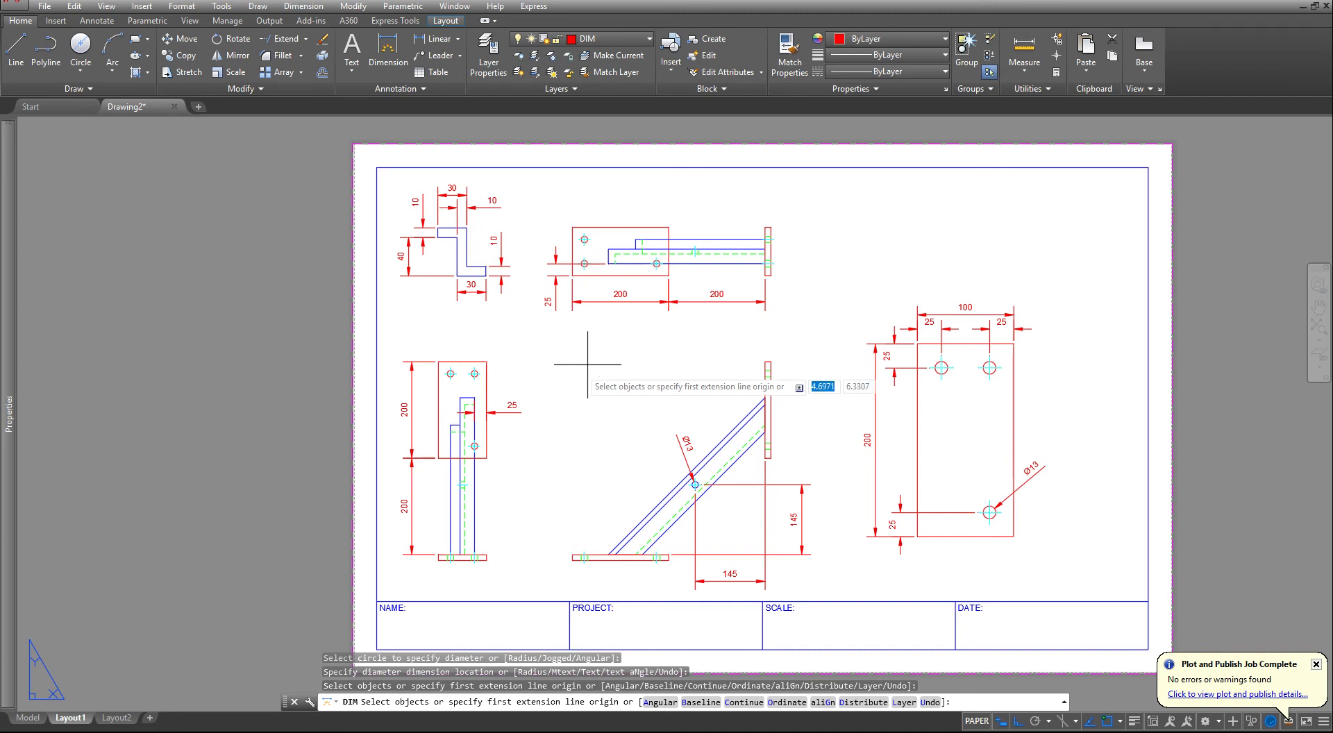
scroll(703, 309, "up", 4)
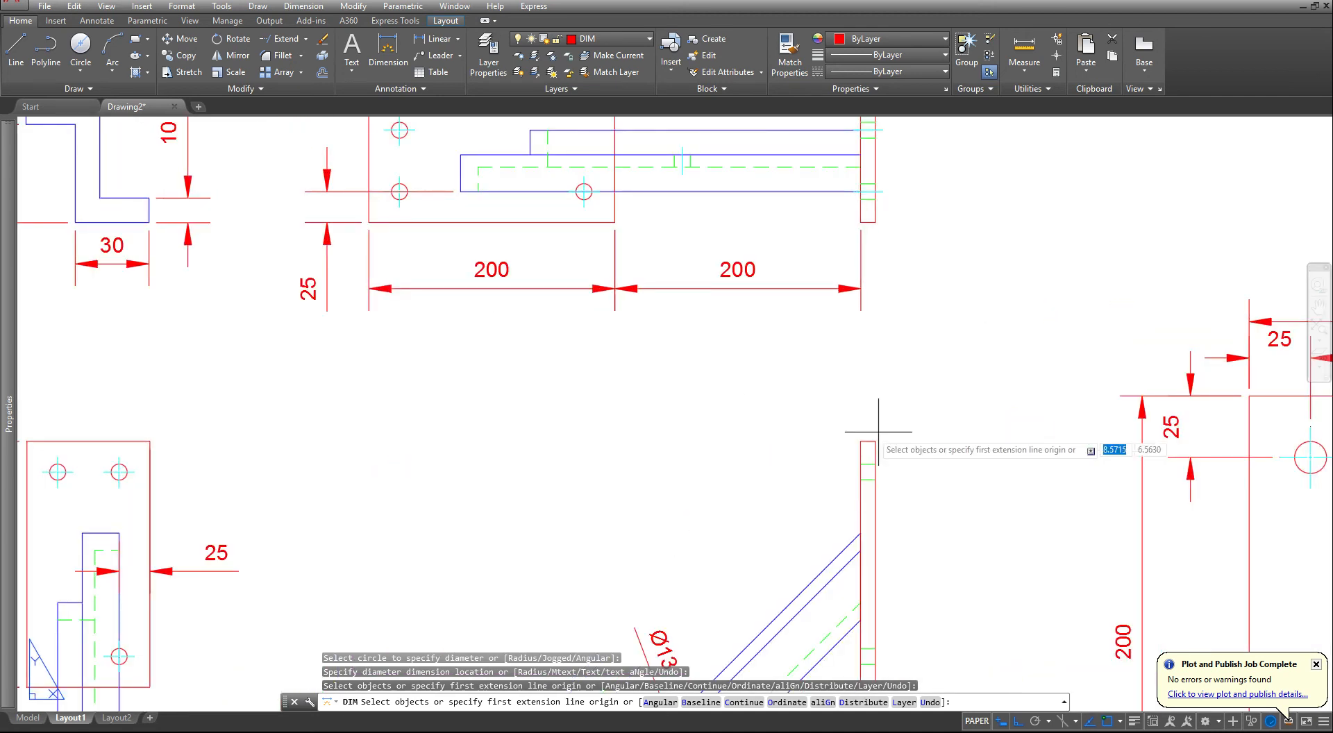
scroll(868, 445, "up", 3)
key("Return")
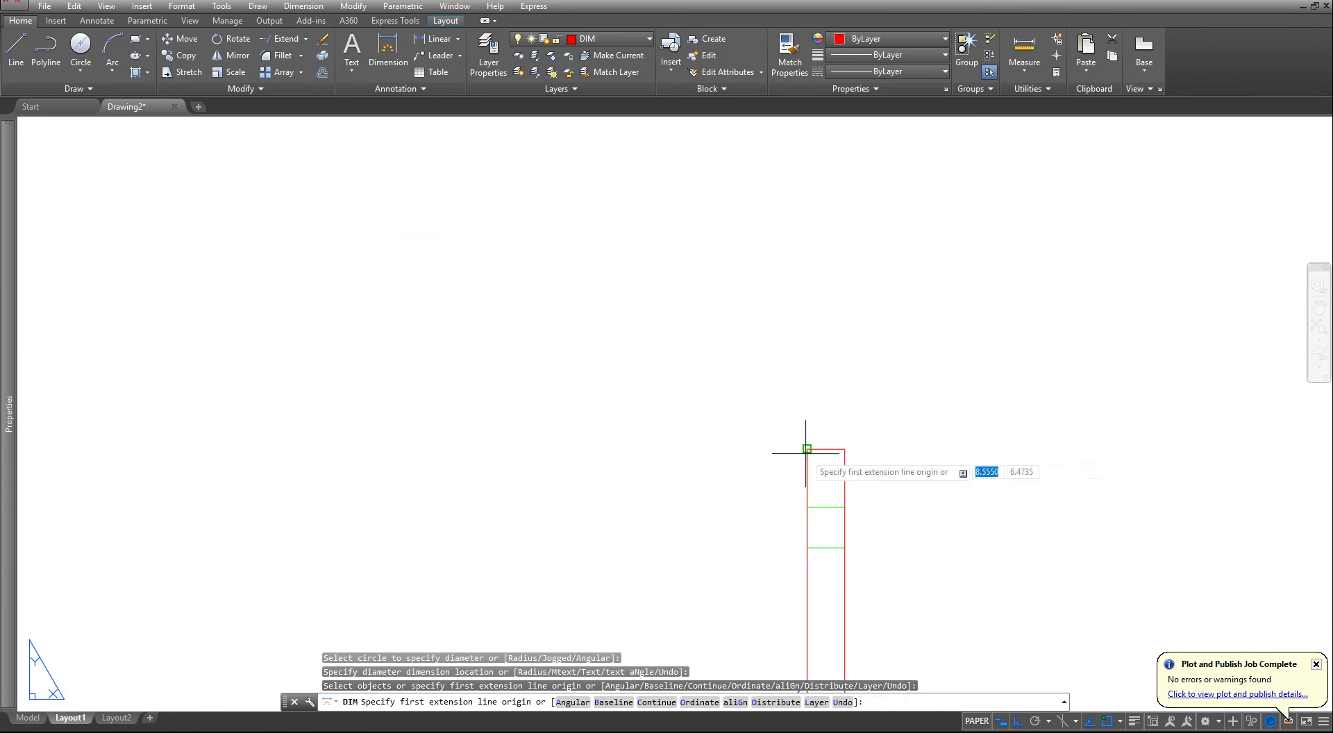
left_click(806, 449)
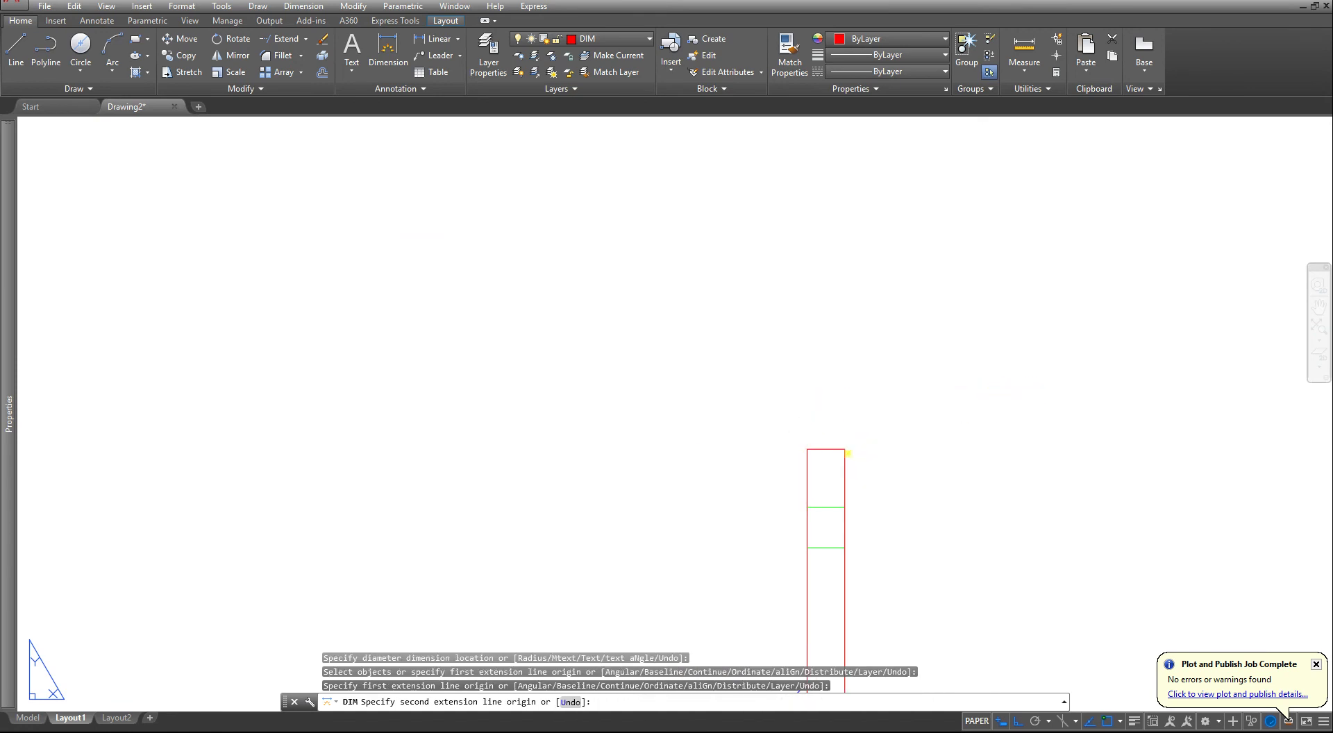
left_click(844, 449)
left_click(860, 335)
scroll(850, 354, "down", 3)
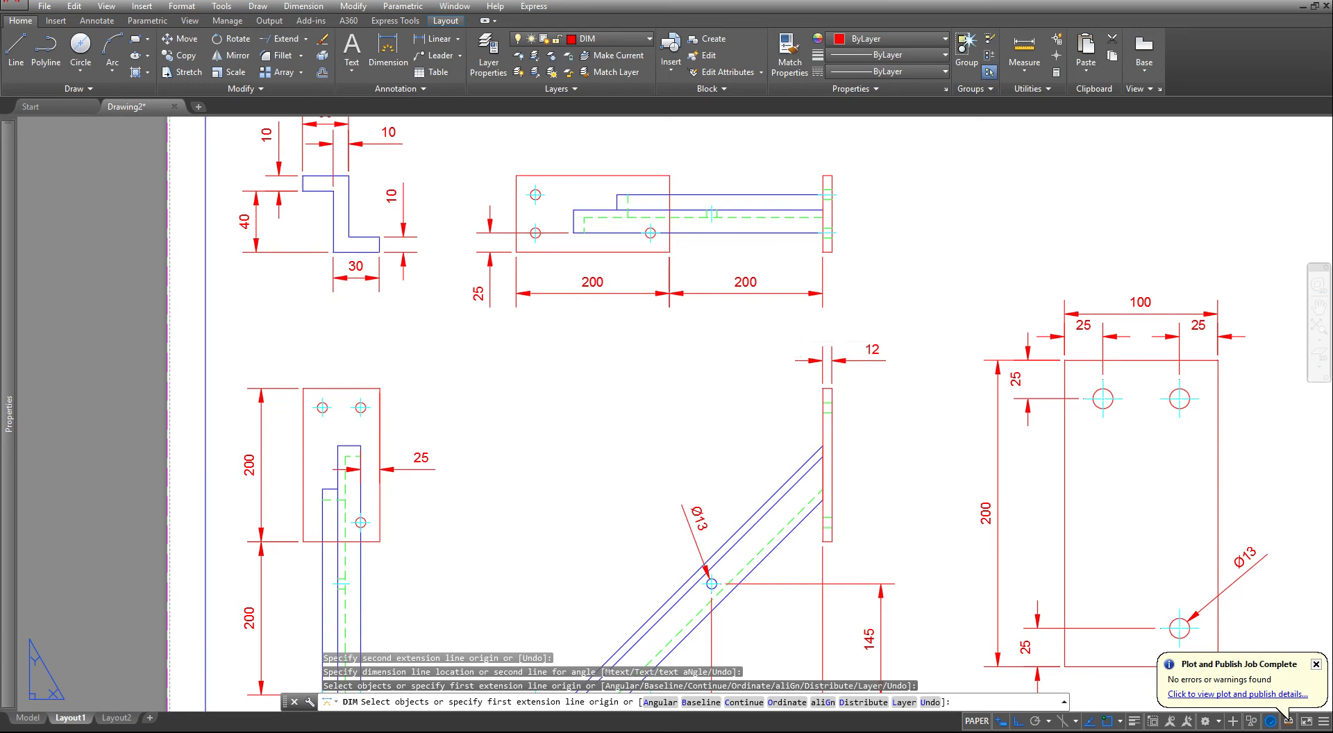
key("Escape")
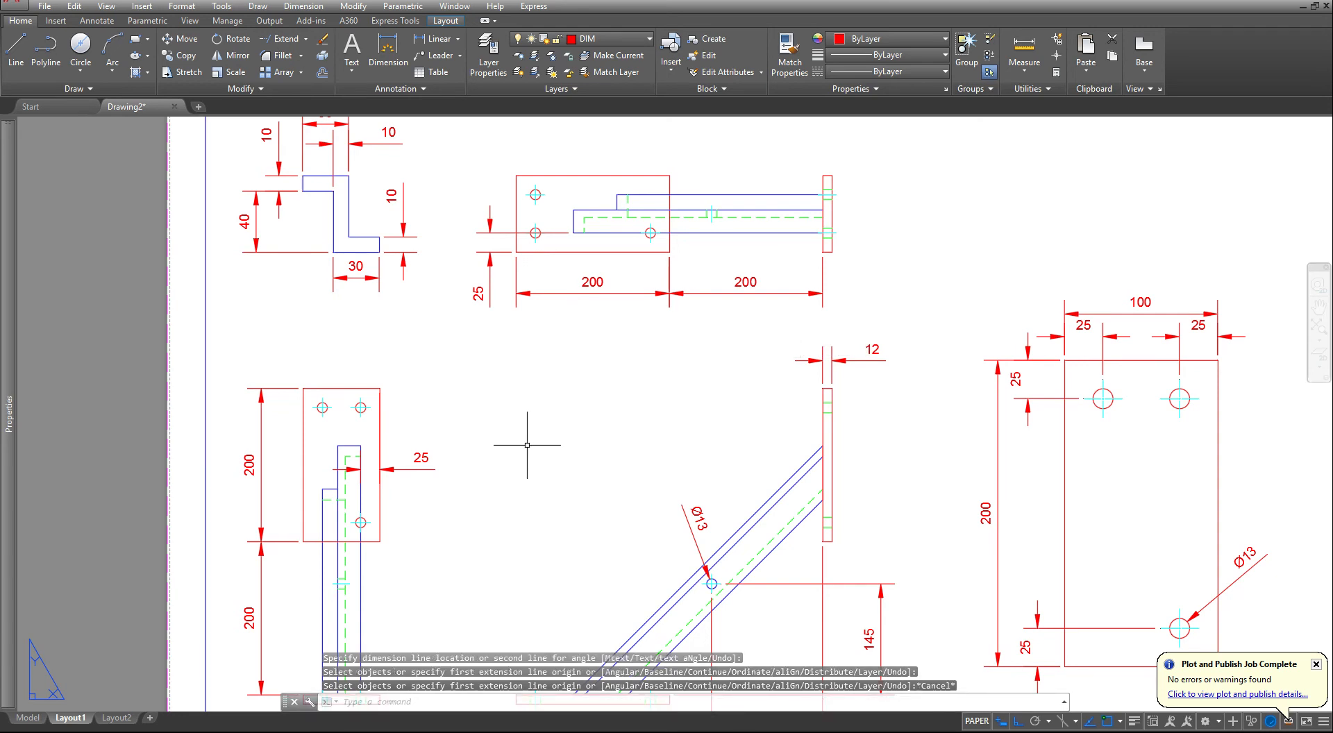
- Dimension the thickness of the base plate in the front view, placing the dimension left of the plate
middle_click_drag(526, 445, 571, 331)
middle_click_drag(537, 493, 609, 440)
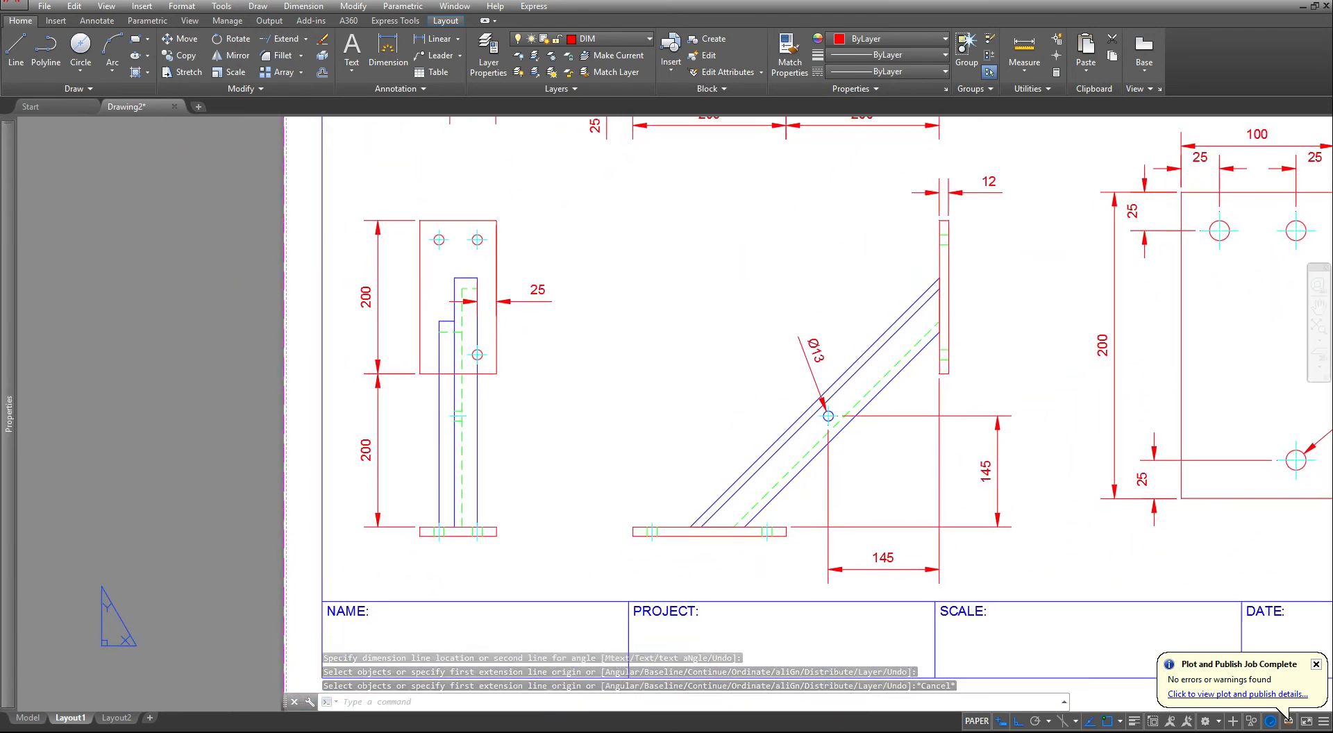
left_click(387, 52)
scroll(583, 497, "up", 4)
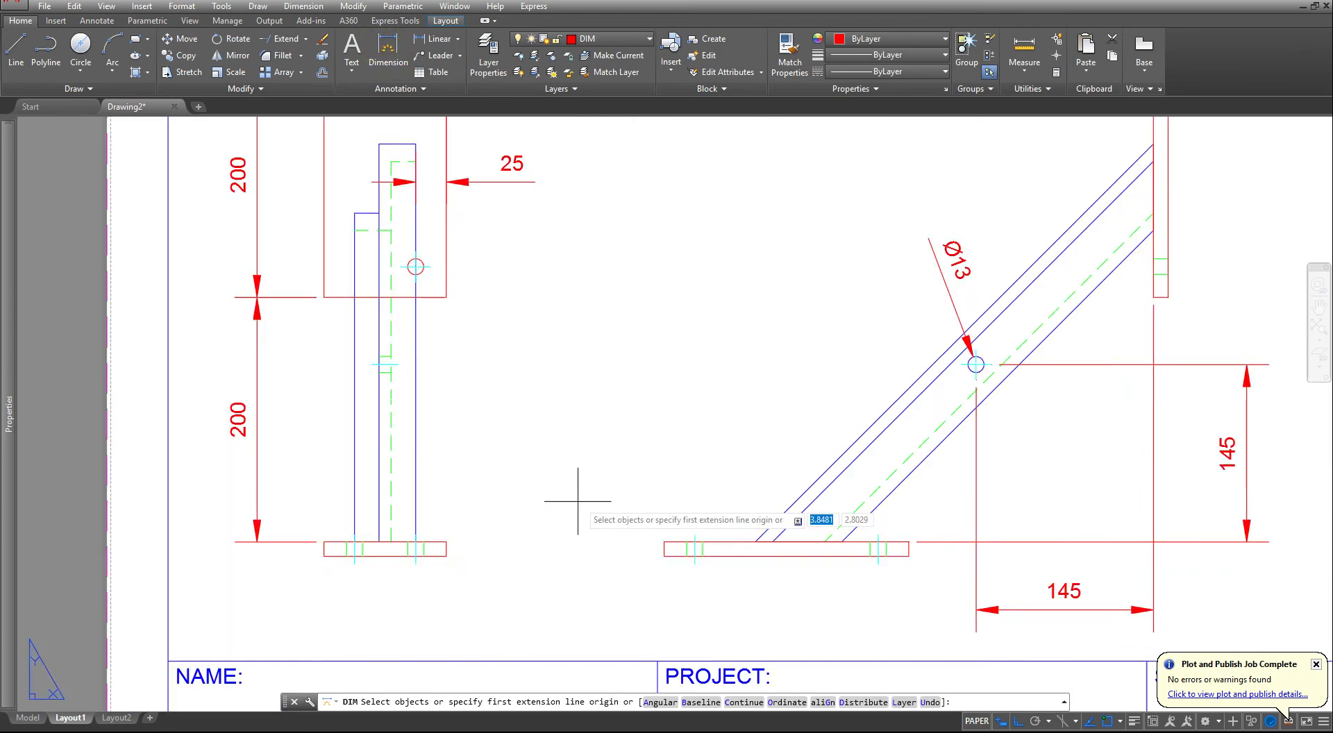
left_click(712, 589)
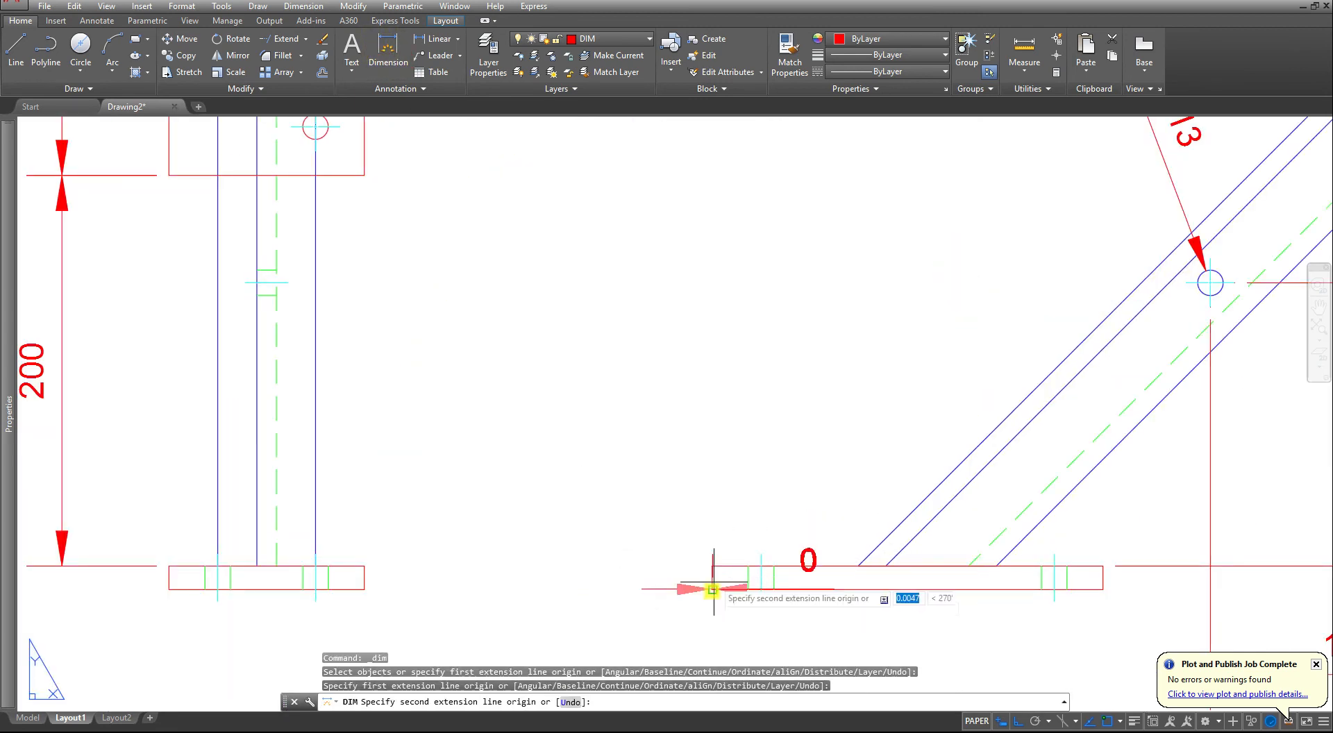
left_click(714, 566)
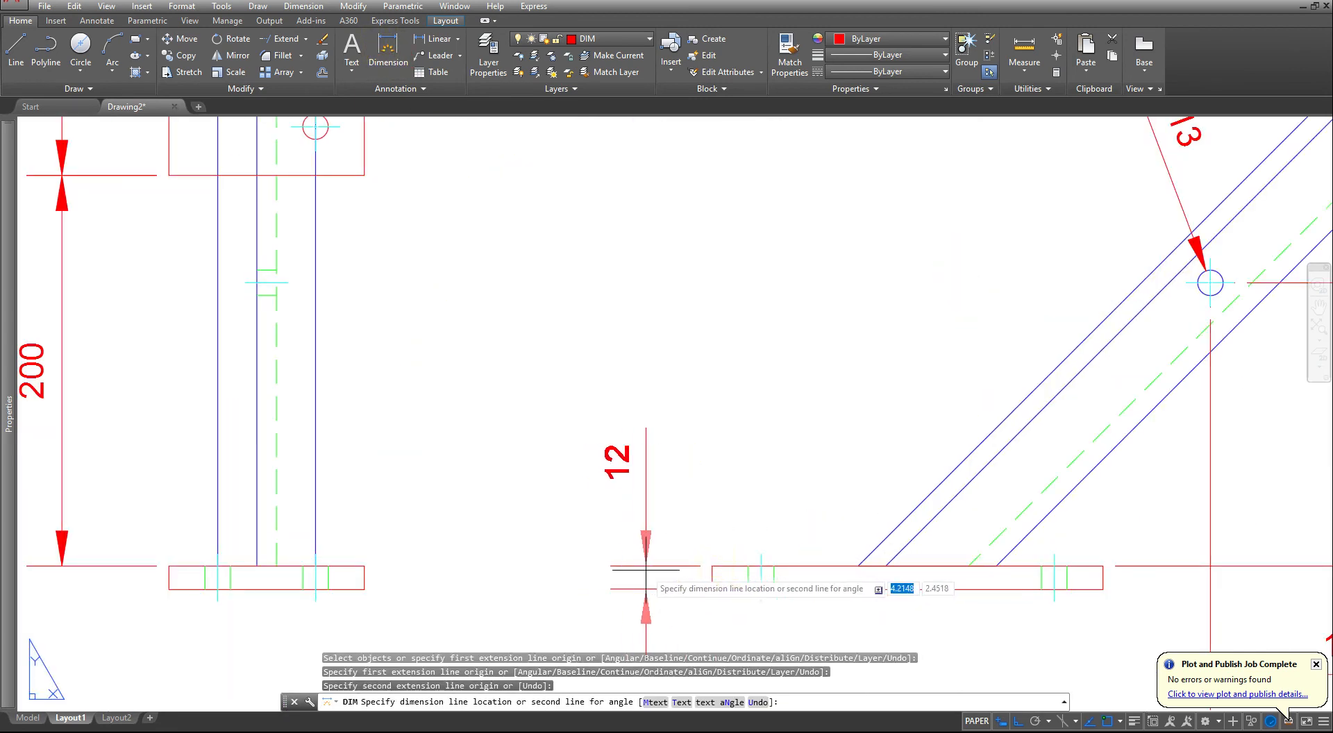
left_click(637, 578)
key("Escape")
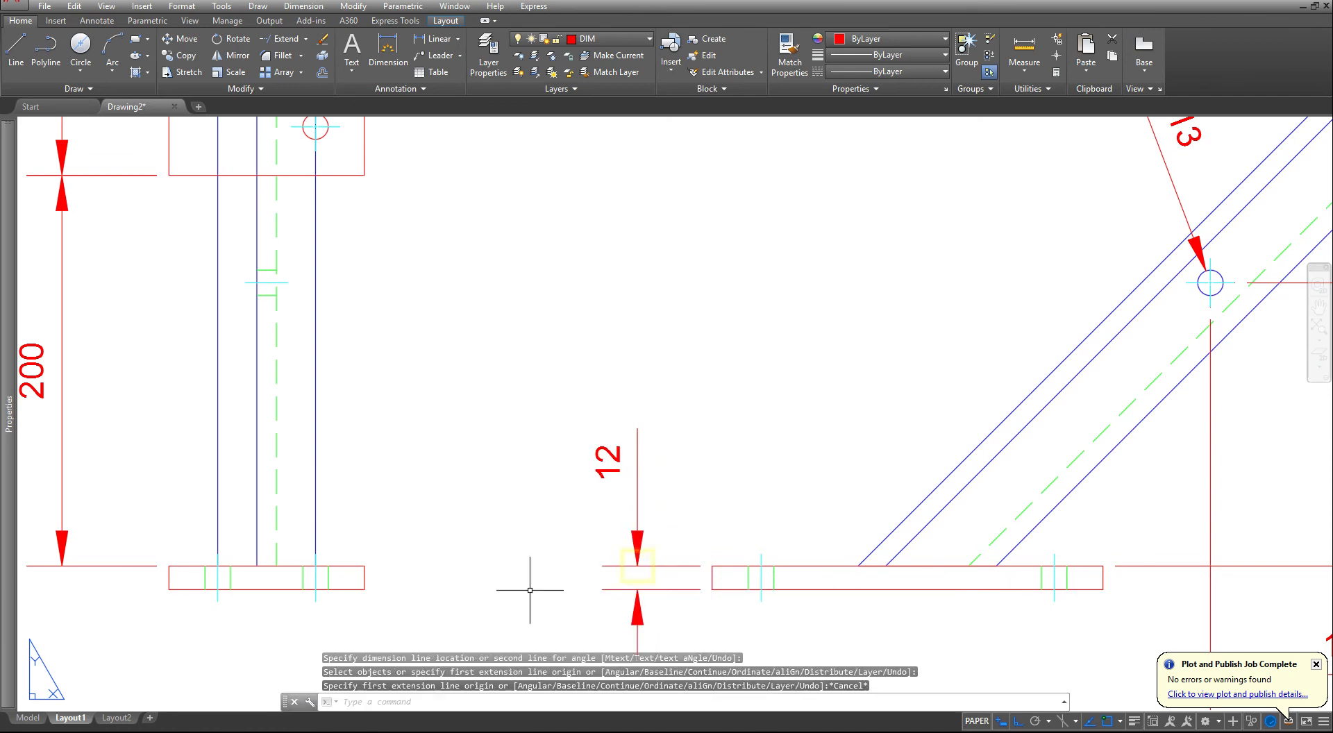
- In model space, add centerlines through the upper and lower holes of the front view's vertical plate, then return to Layout1
left_click(26, 717)
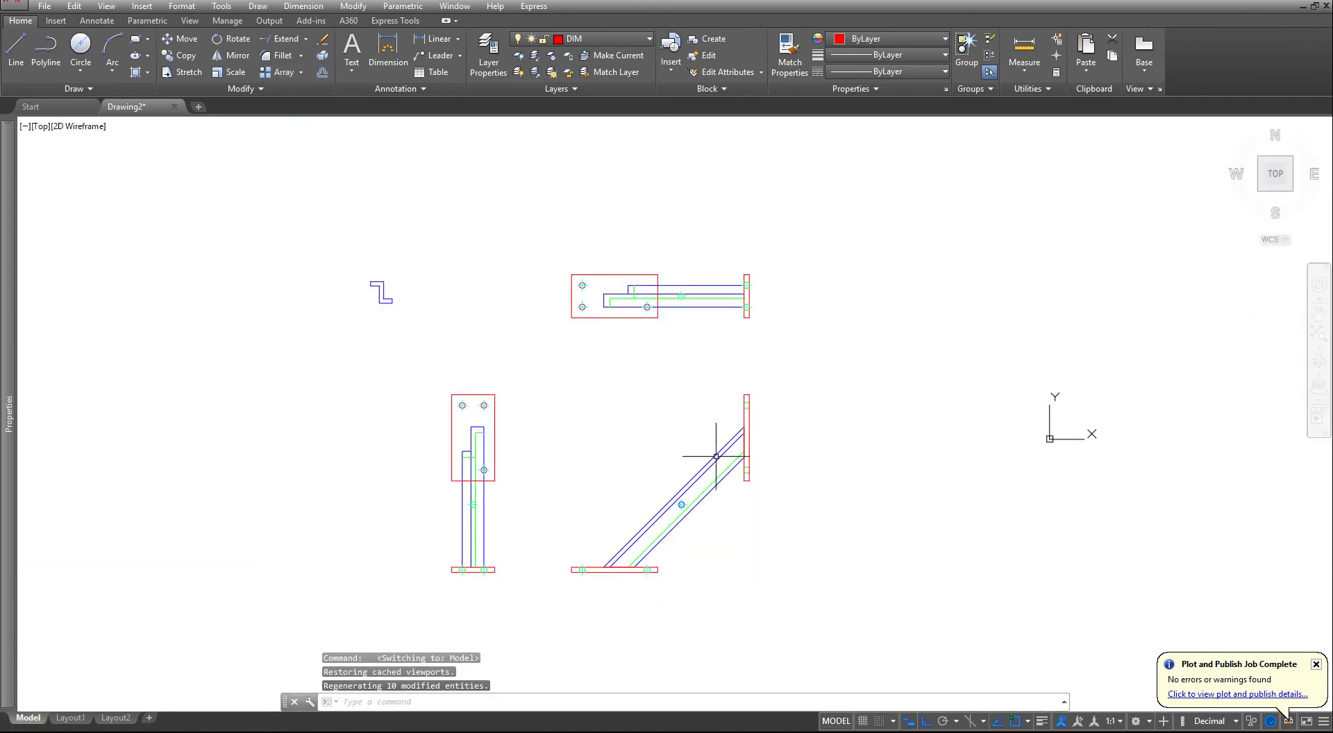
scroll(741, 455, "up", 5)
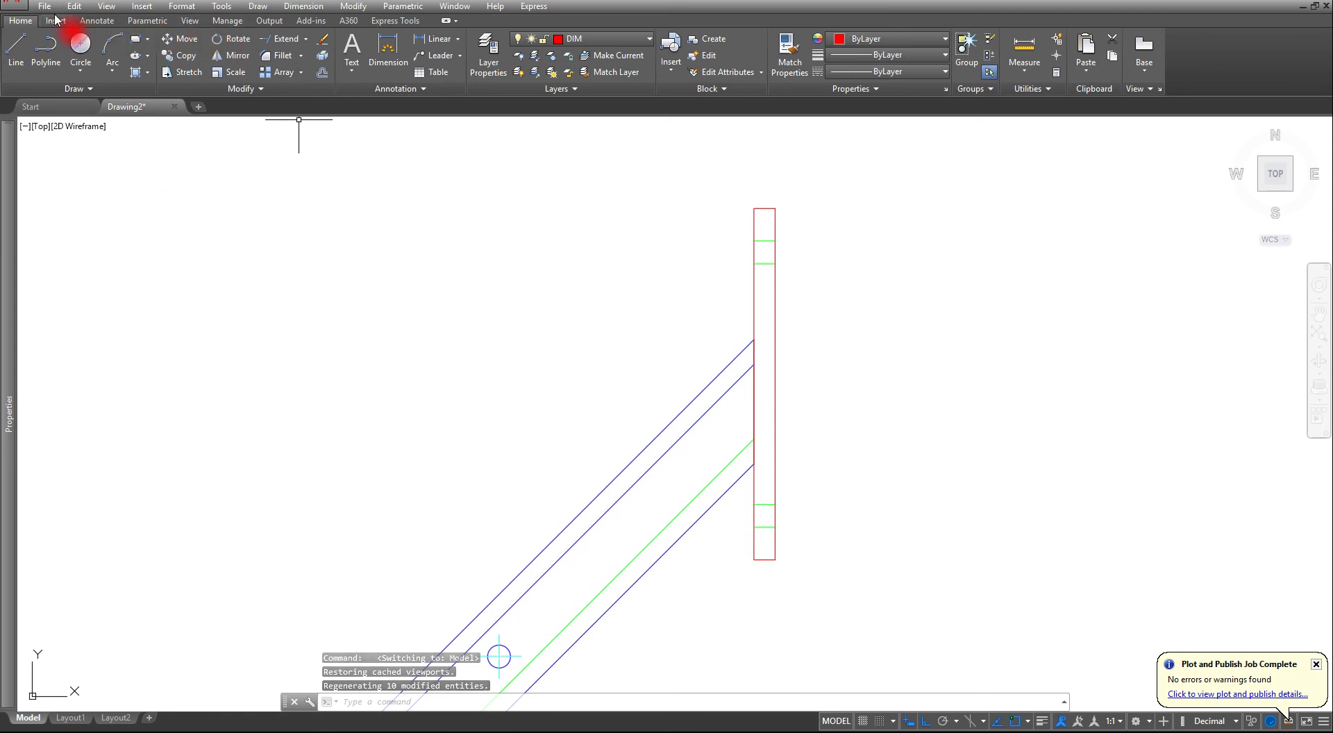
left_click(91, 21)
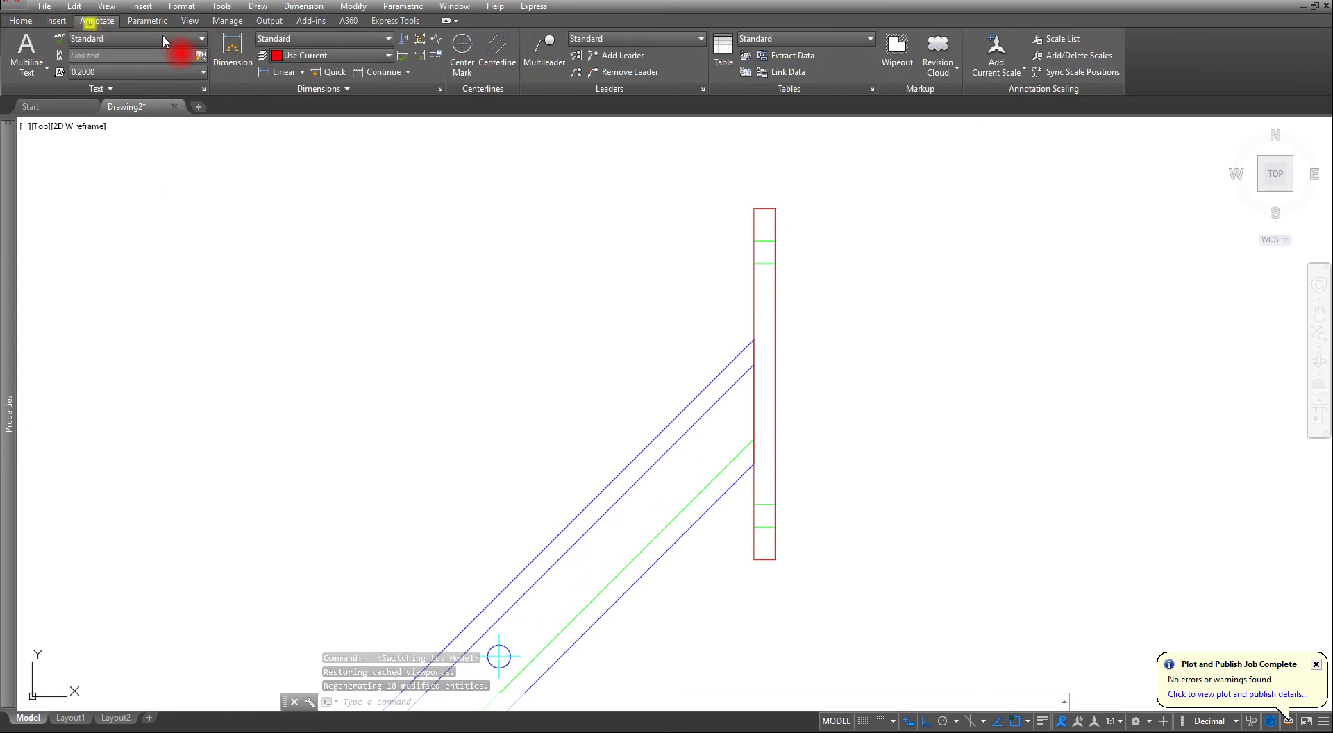
left_click(488, 50)
left_click(761, 264)
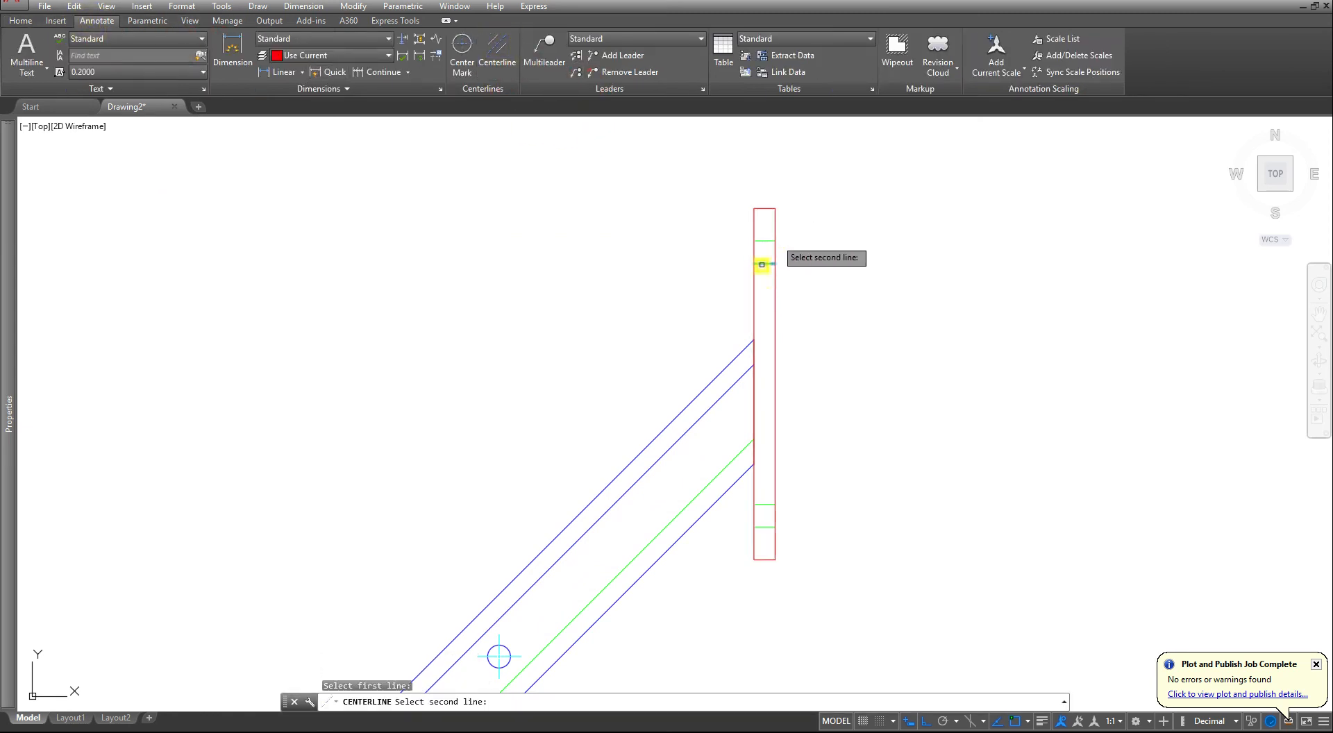
left_click(764, 240)
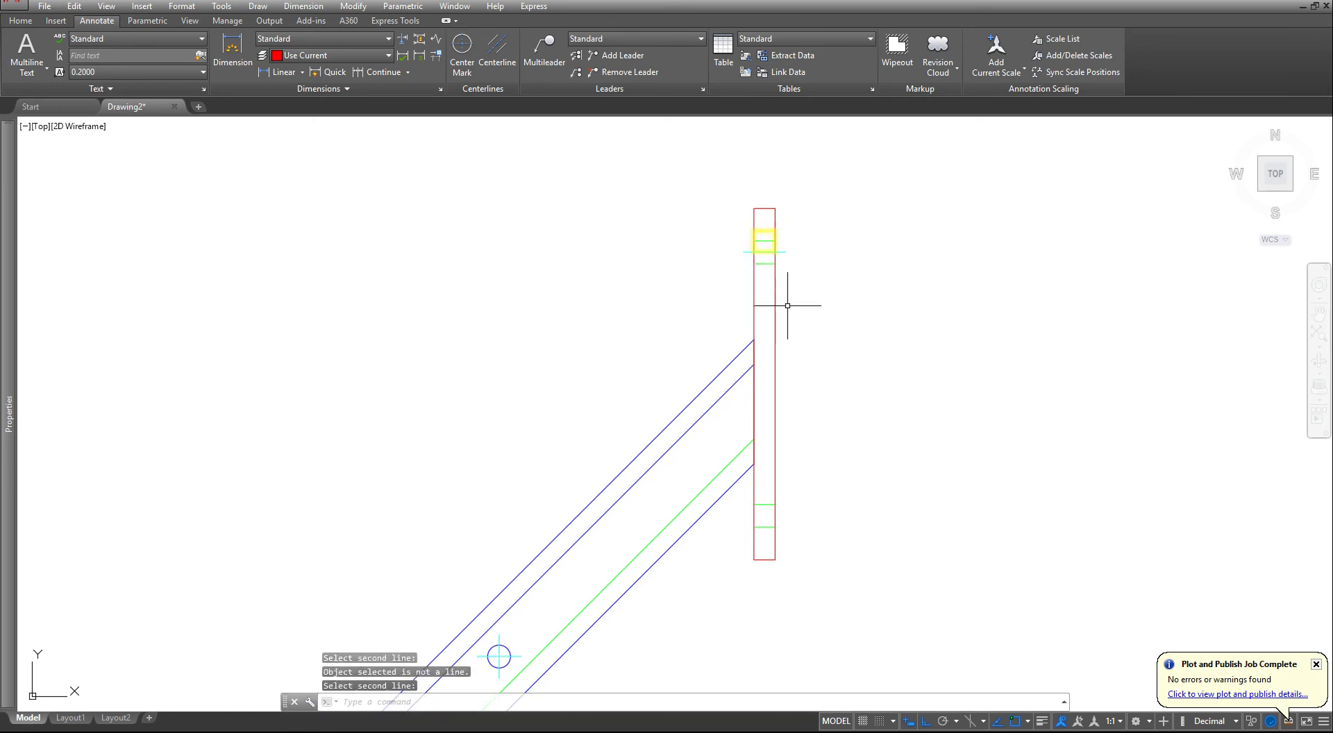
key("Return")
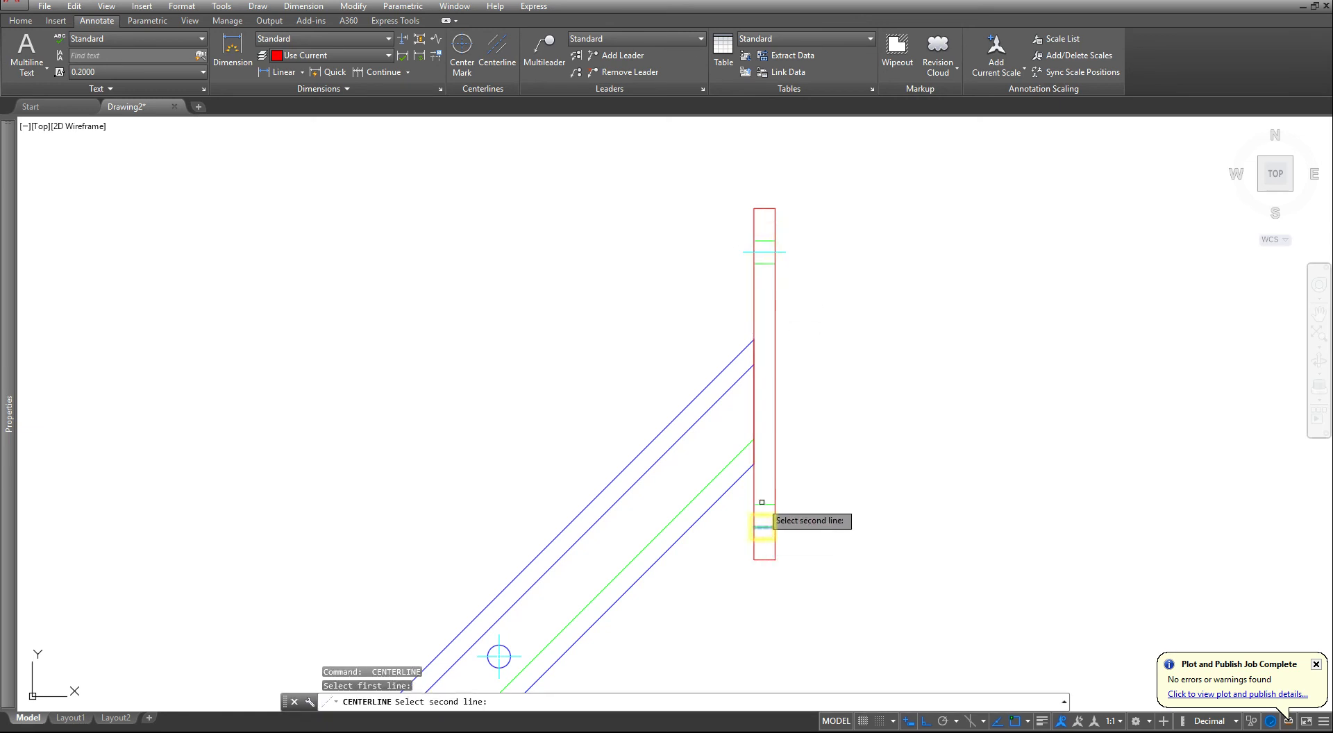
left_click(761, 504)
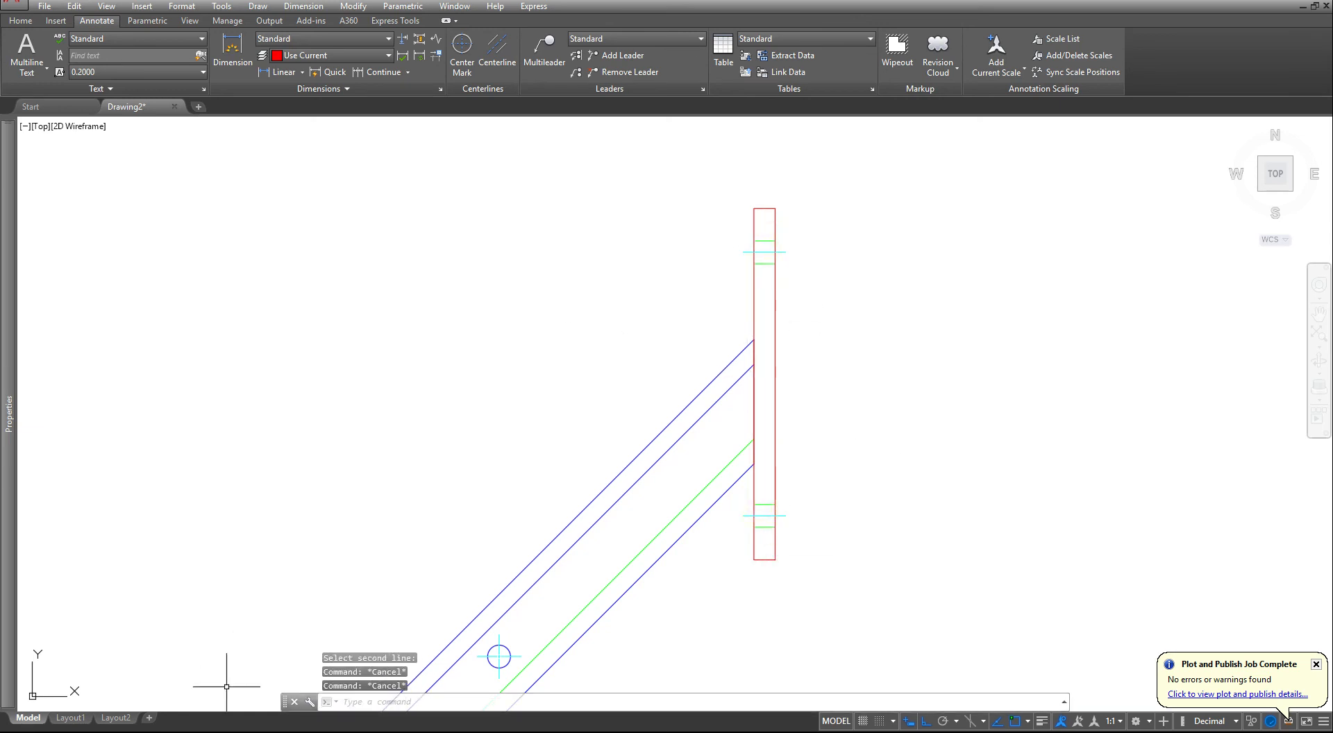
left_click(69, 718)
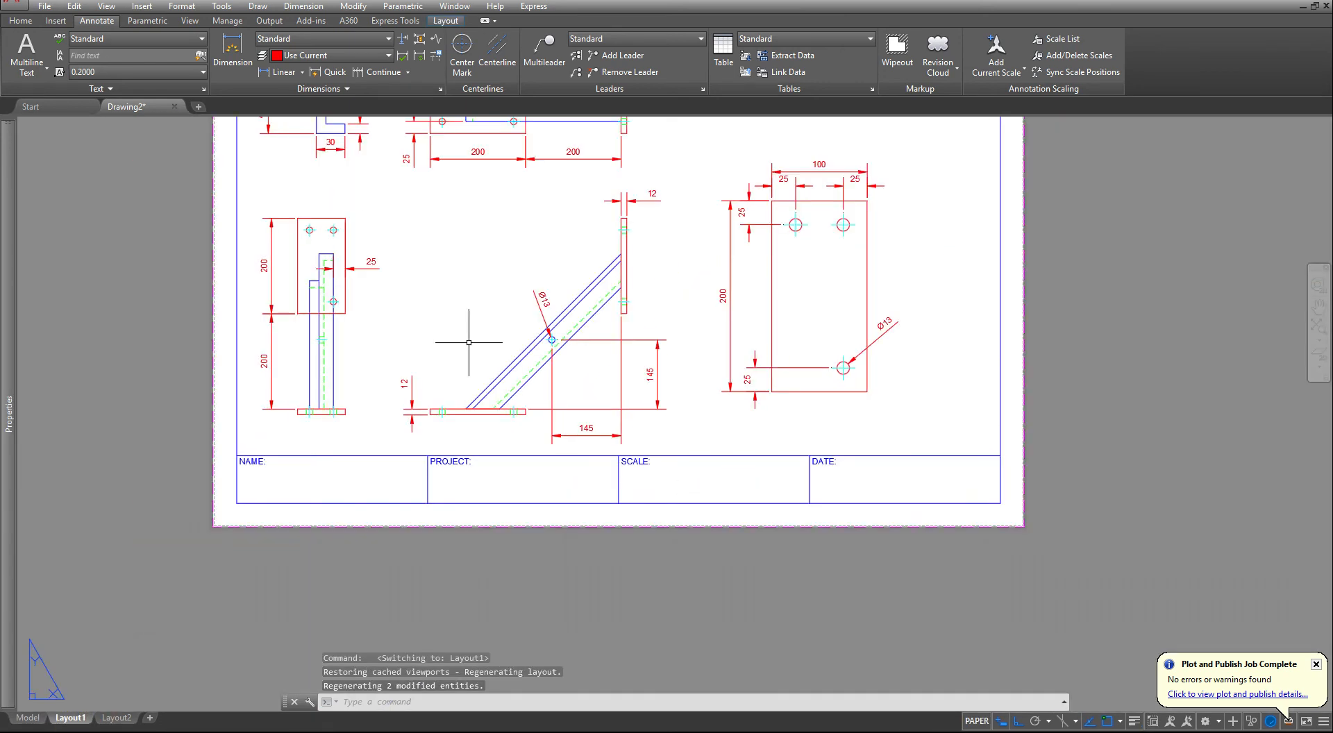
- Edit the enlarged plate's hole diameter dimension text to read "3 HOLES Ø13"
middle_click_drag(469, 342, 437, 461)
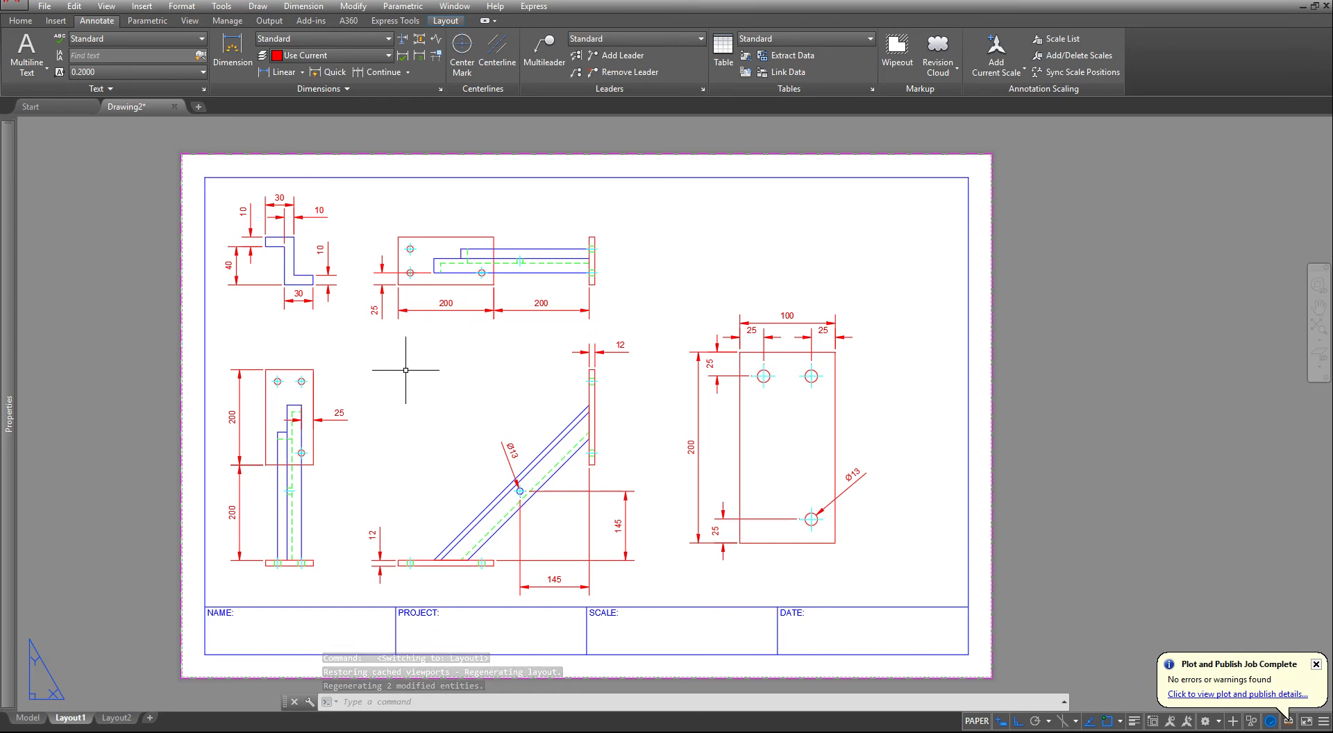
scroll(846, 429, "up", 4)
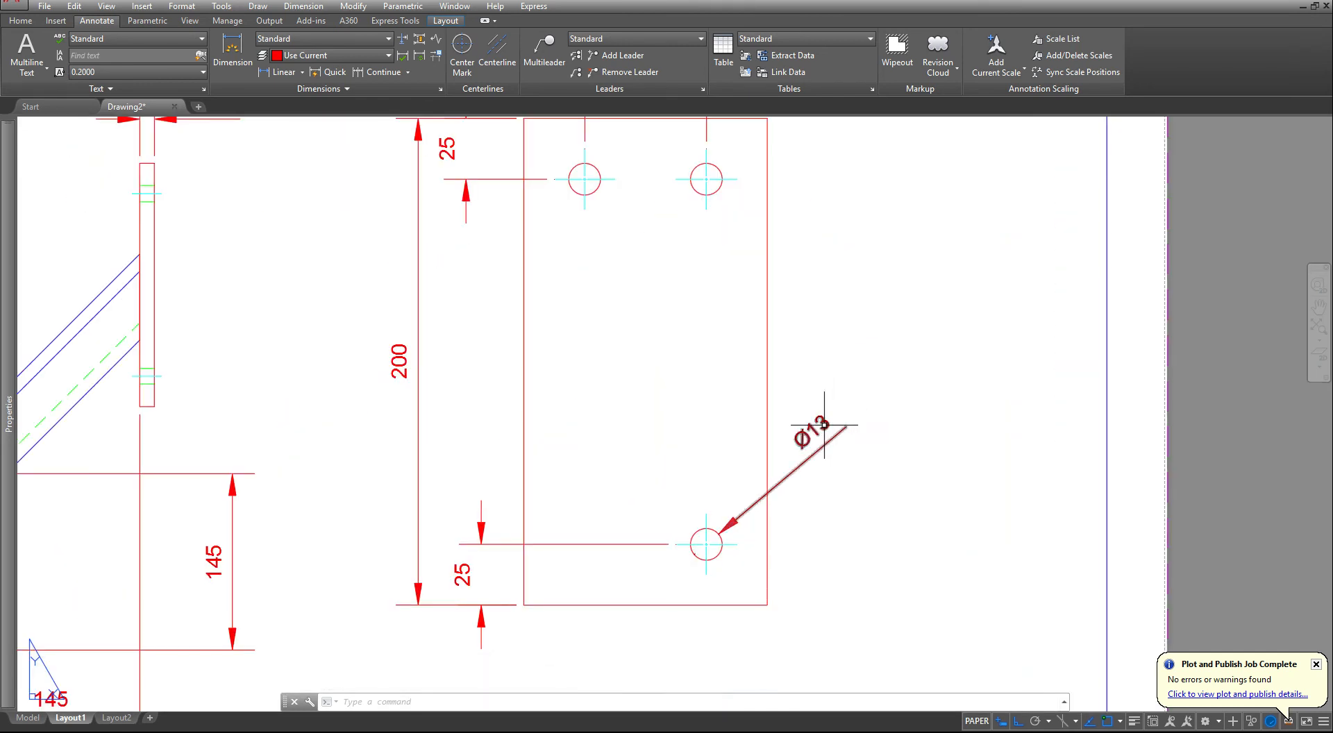
double_click(842, 411)
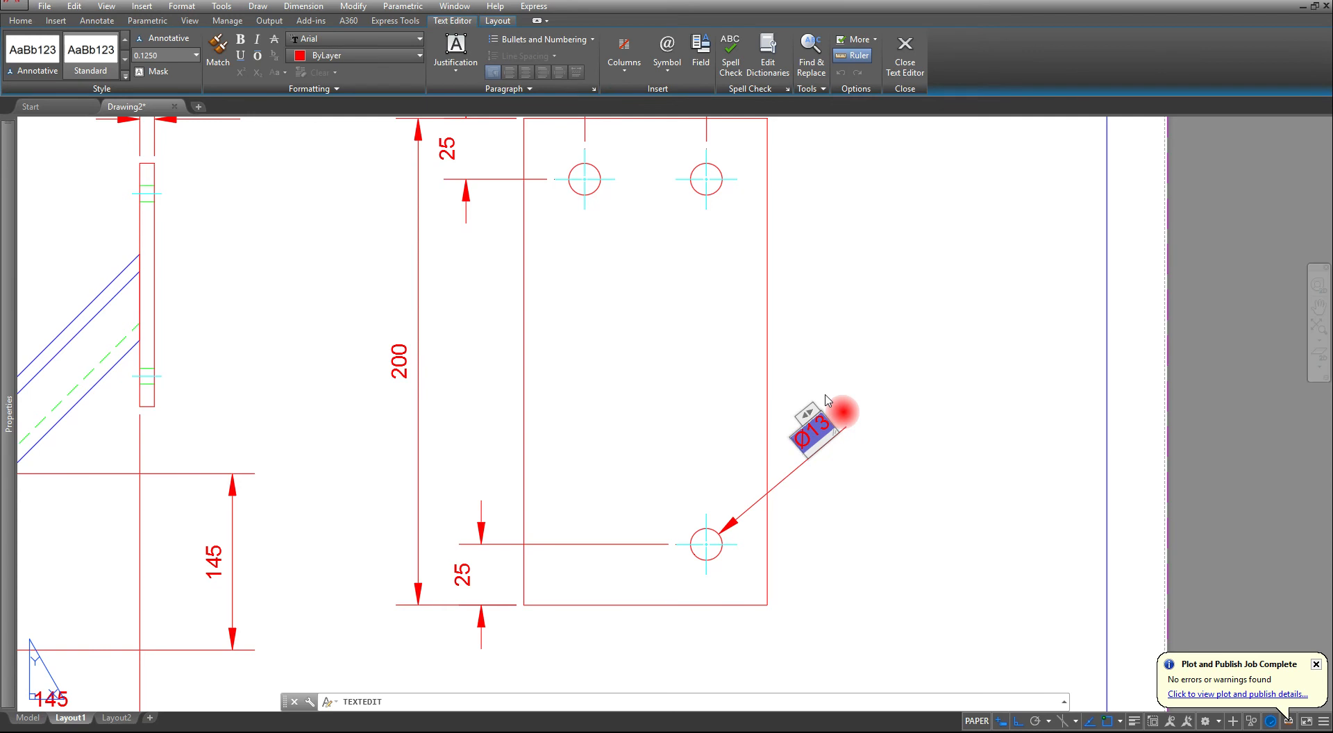
type("3 HOLES")
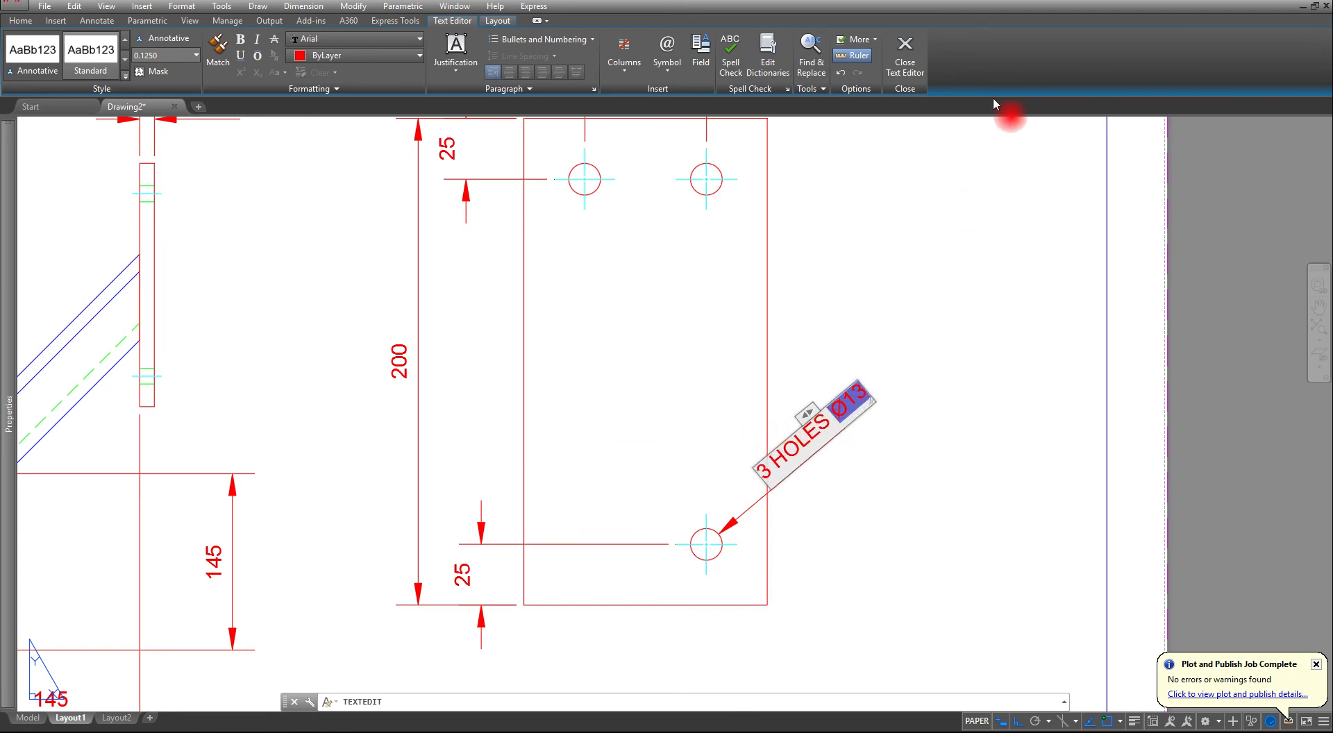
left_click(906, 54)
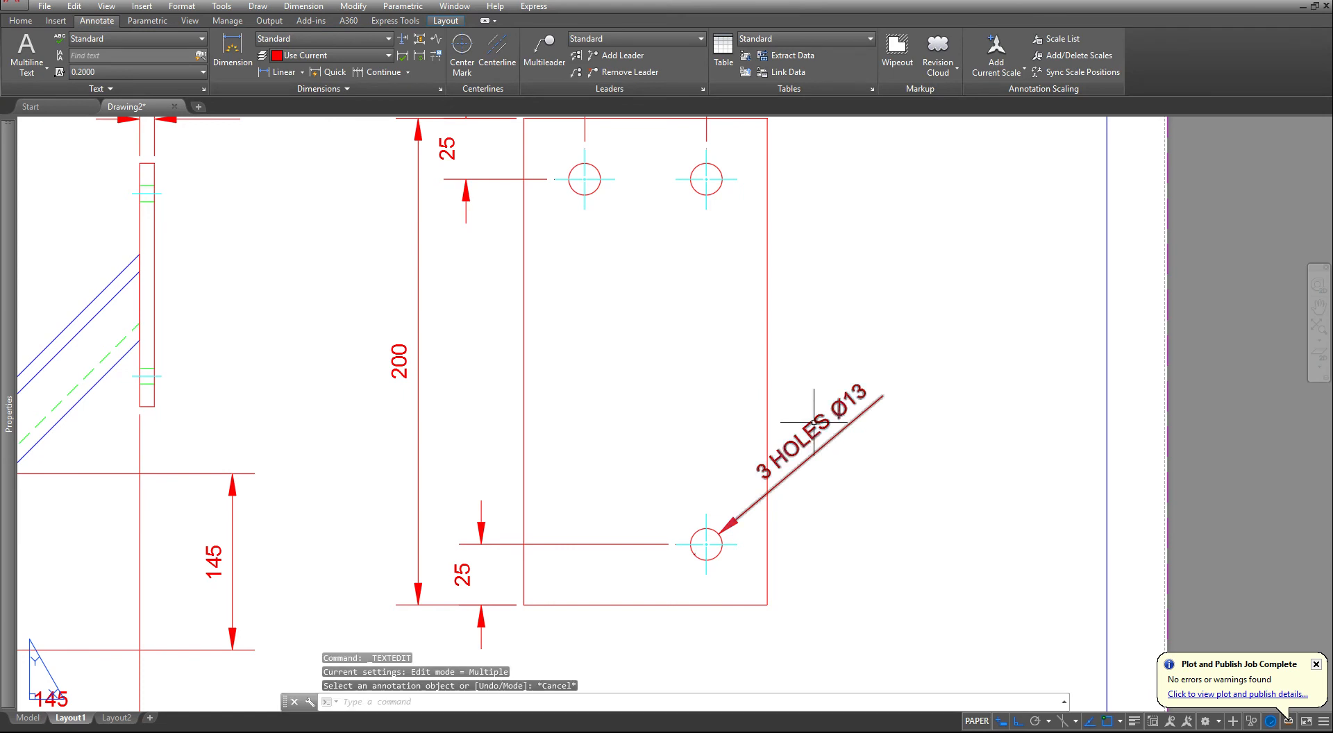
- With Ortho off, move the "3 HOLES Ø13" text outward so it clears the enlarged plate's right edge
left_click(814, 423)
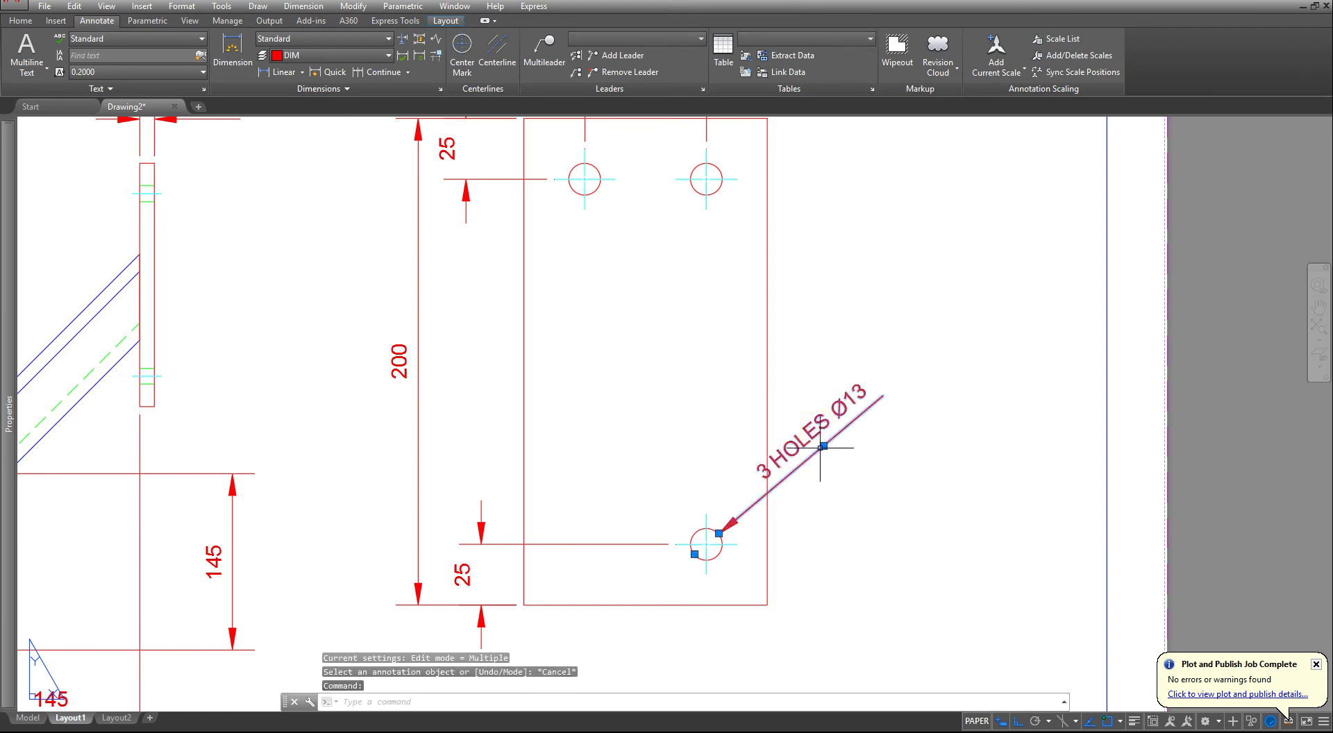
left_click(822, 447)
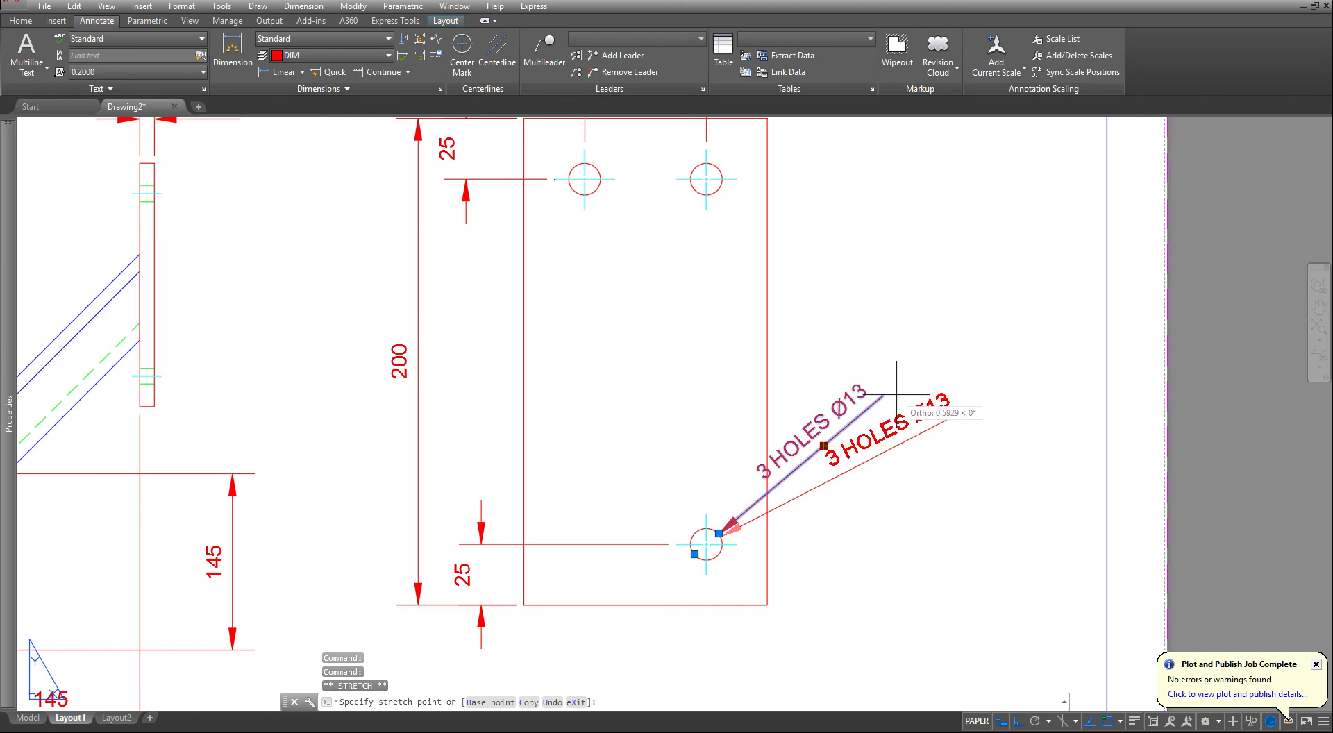
key("F8")
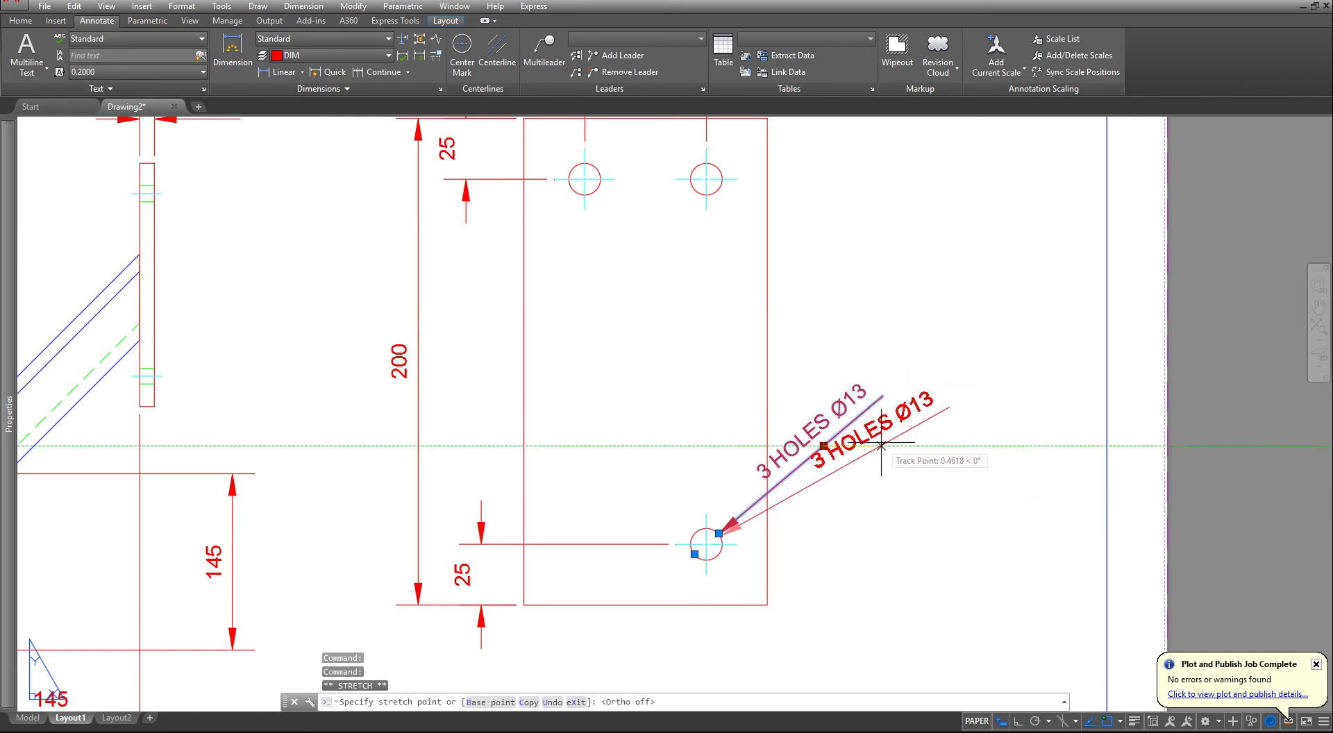
left_click(869, 455)
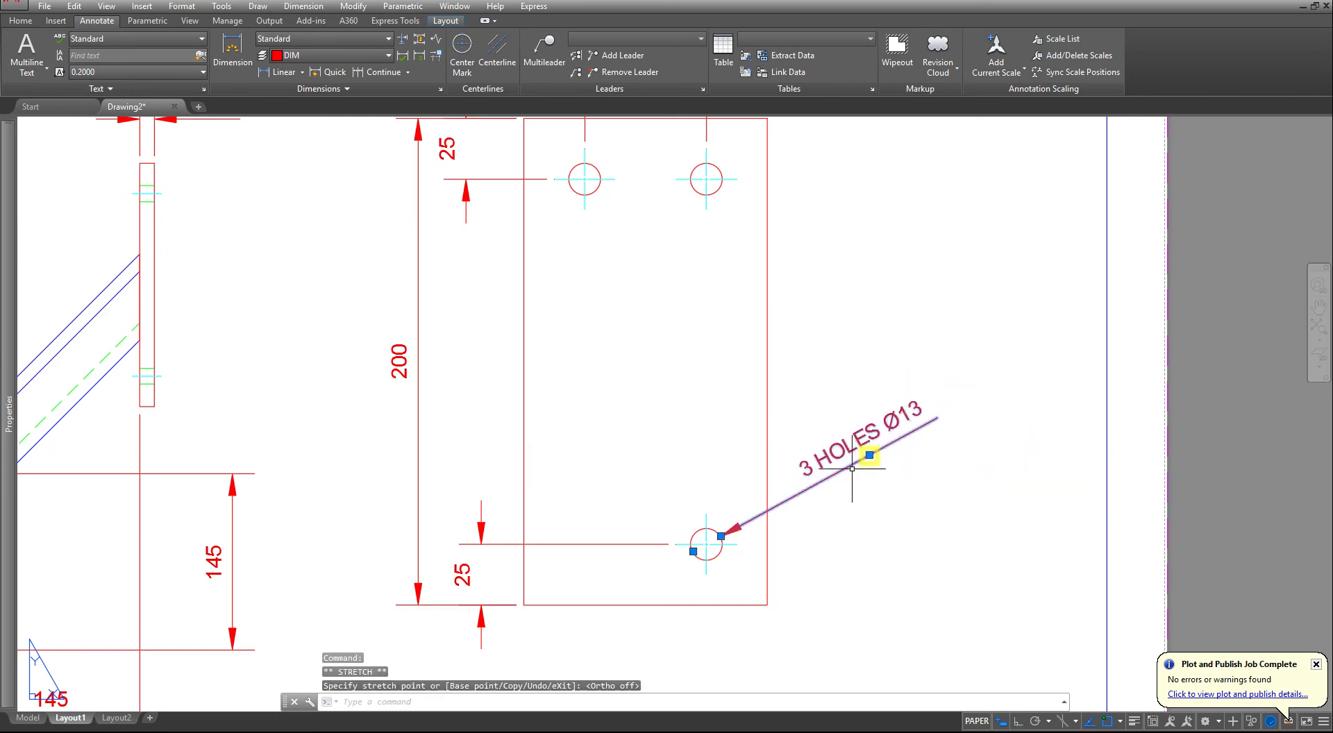
key("Escape")
key("Escape")
scroll(823, 456, "down", 2)
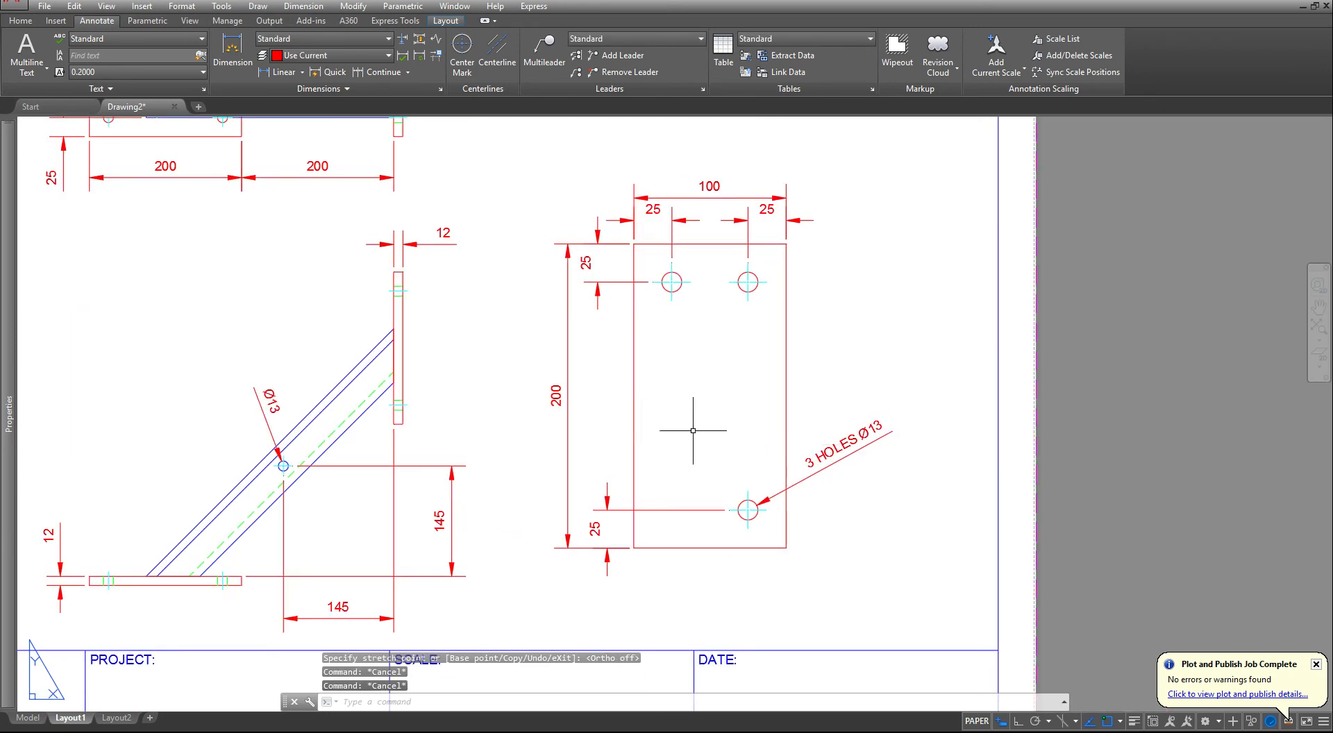
- Check the PHANTOM layer's linetype and lineweight in the layer properties, then close them
middle_click_drag(396, 394, 723, 402)
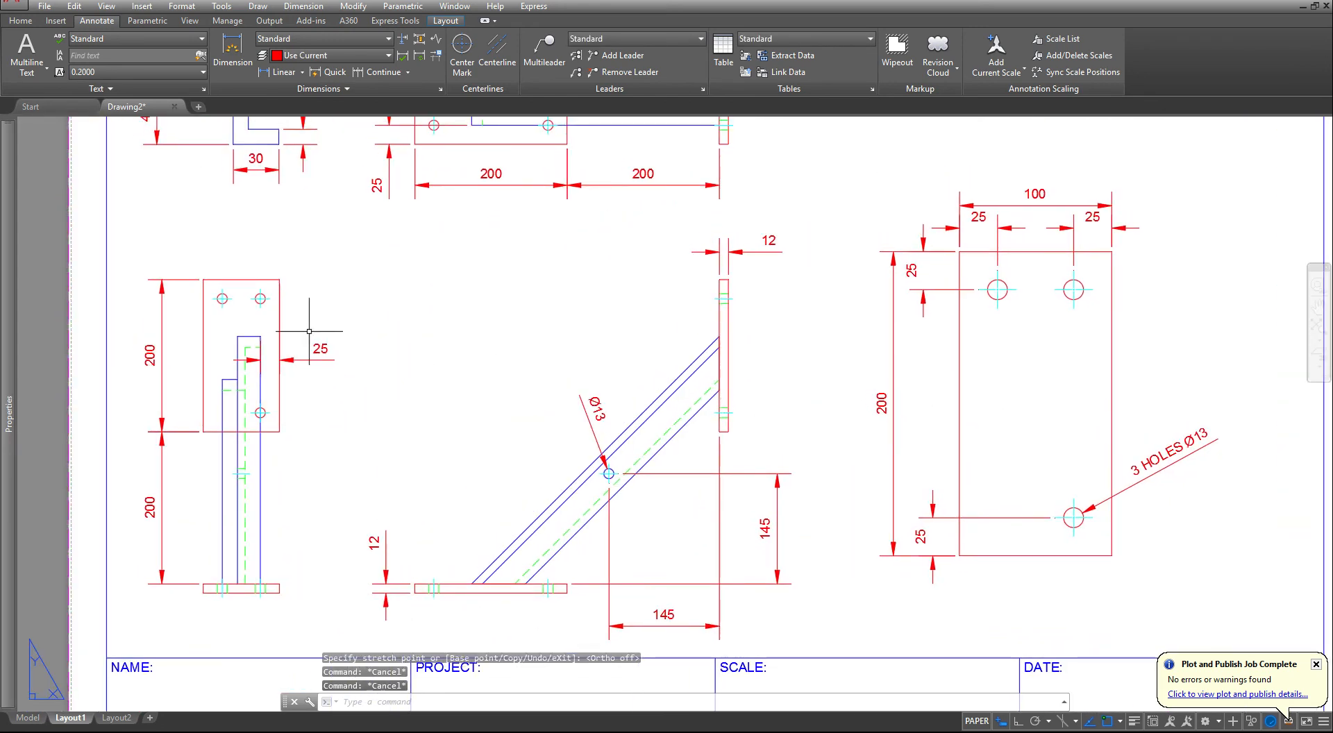
middle_click_drag(310, 332, 404, 363)
scroll(654, 533, "up", 3)
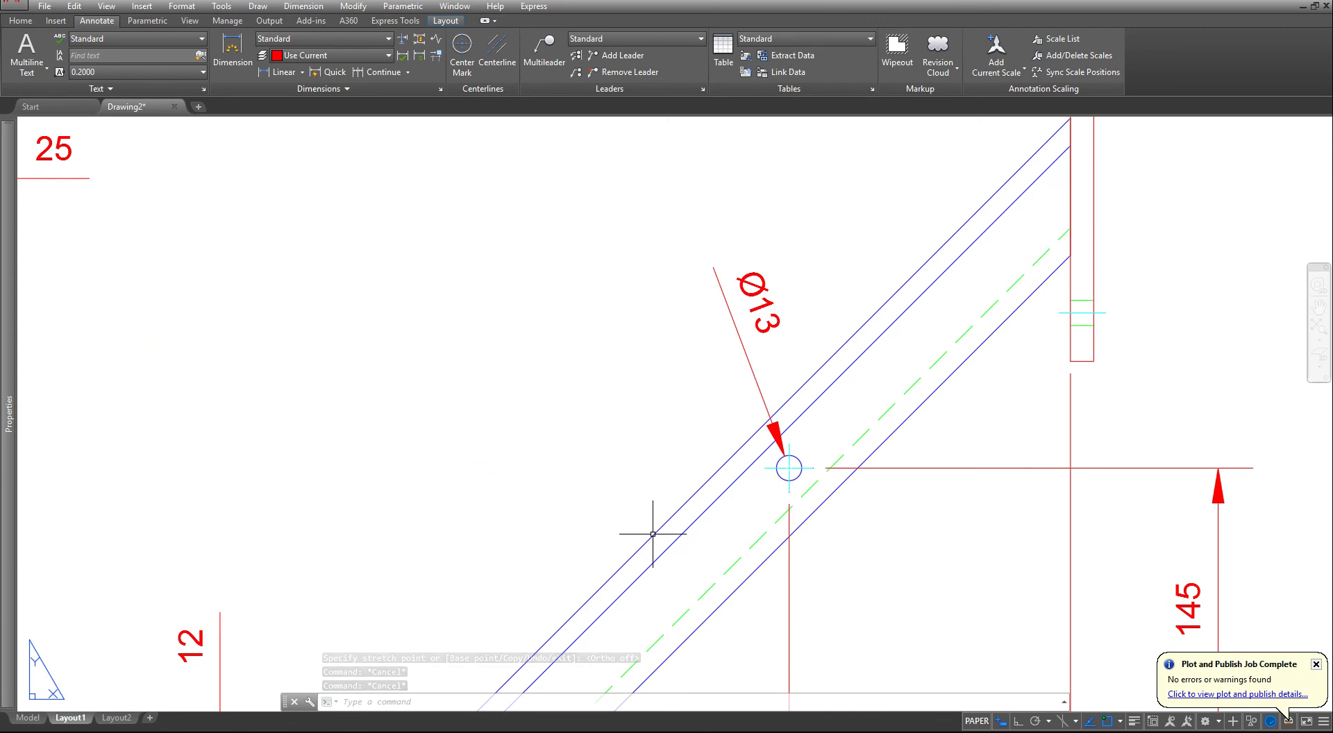
scroll(652, 534, "down", 3)
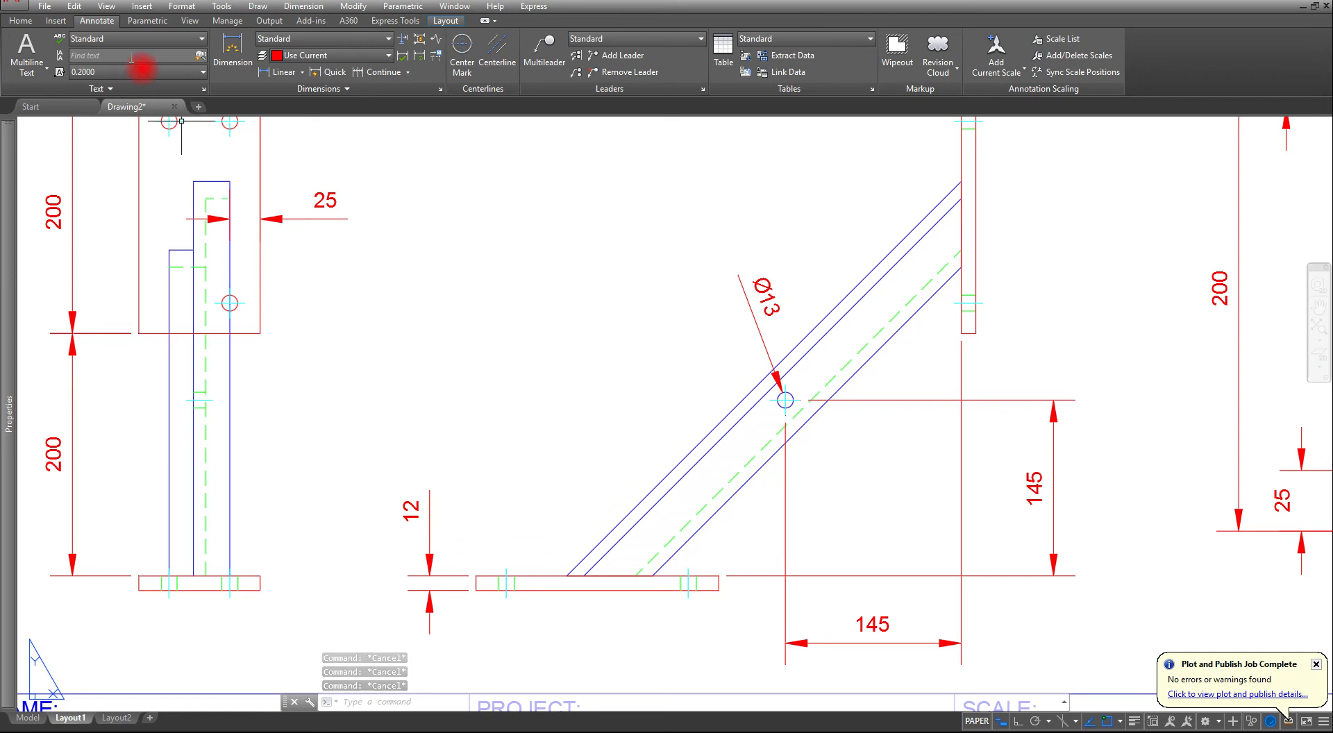
left_click(33, 24)
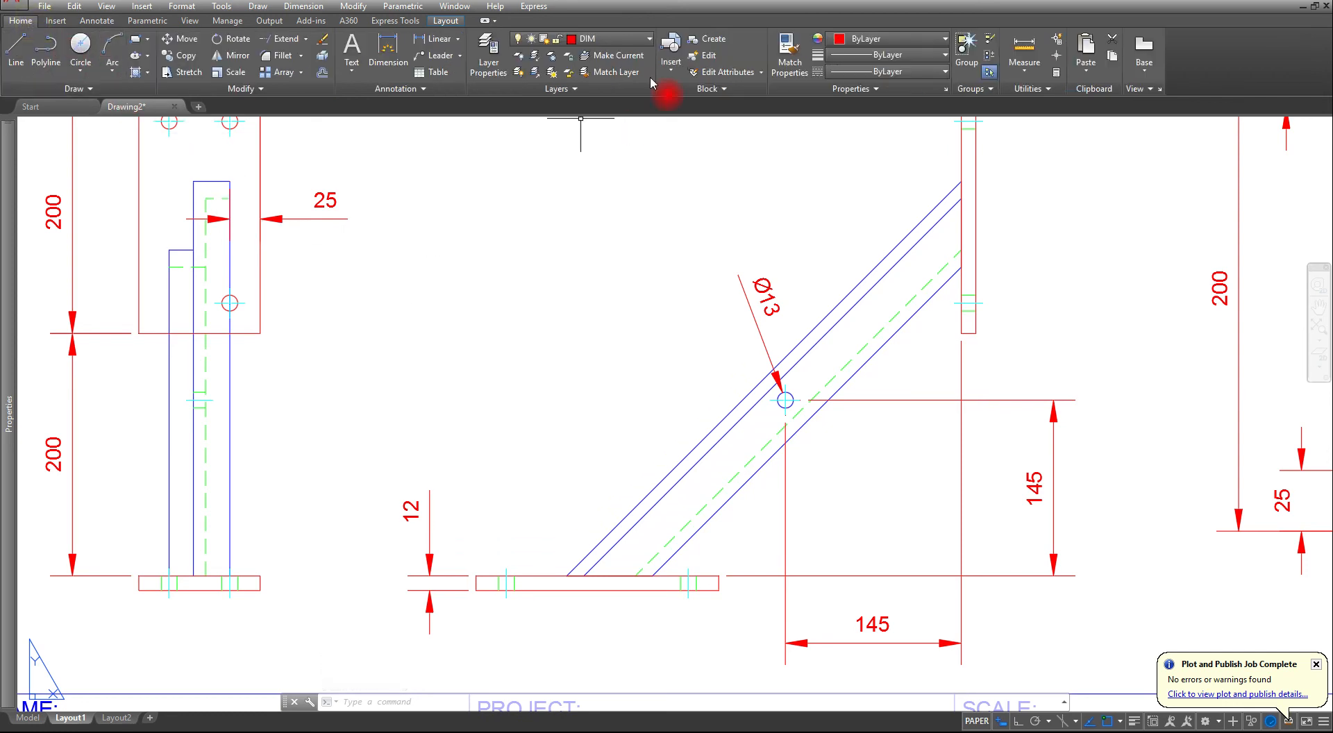
left_click(637, 45)
left_click(483, 62)
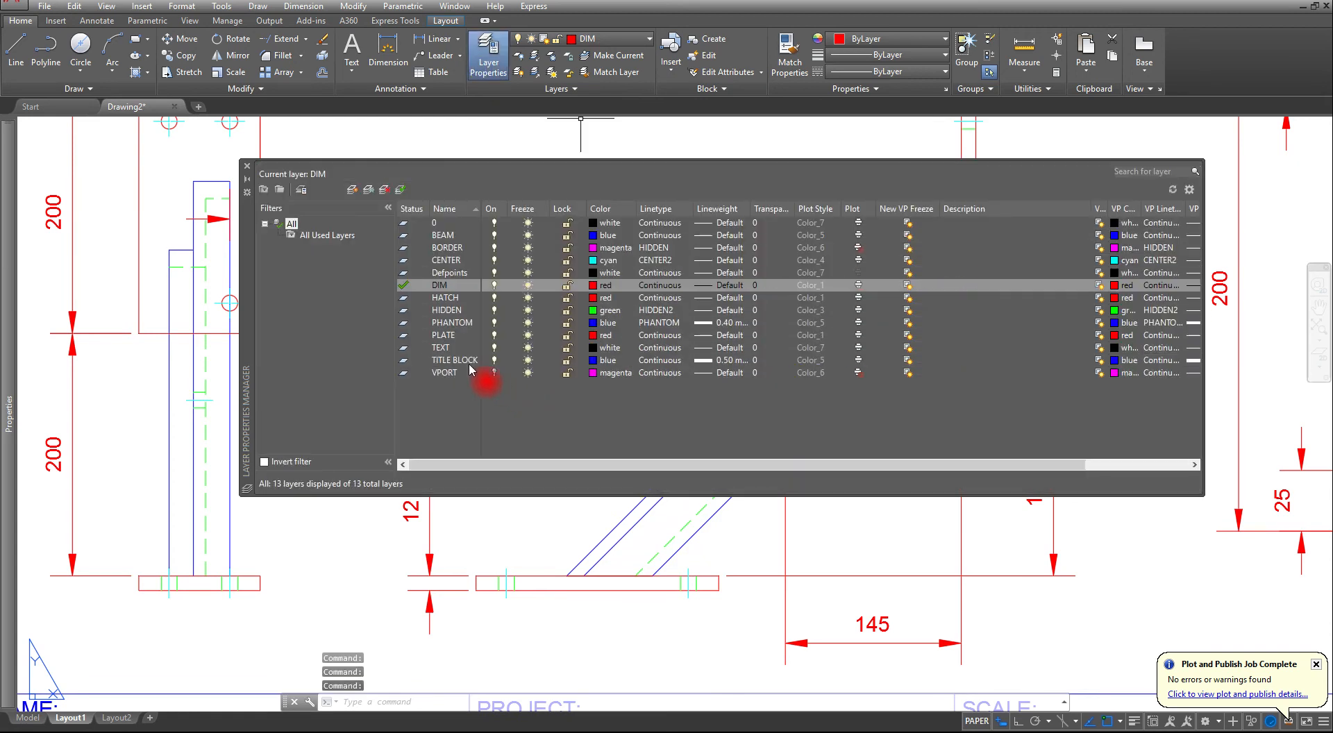
left_click(452, 324)
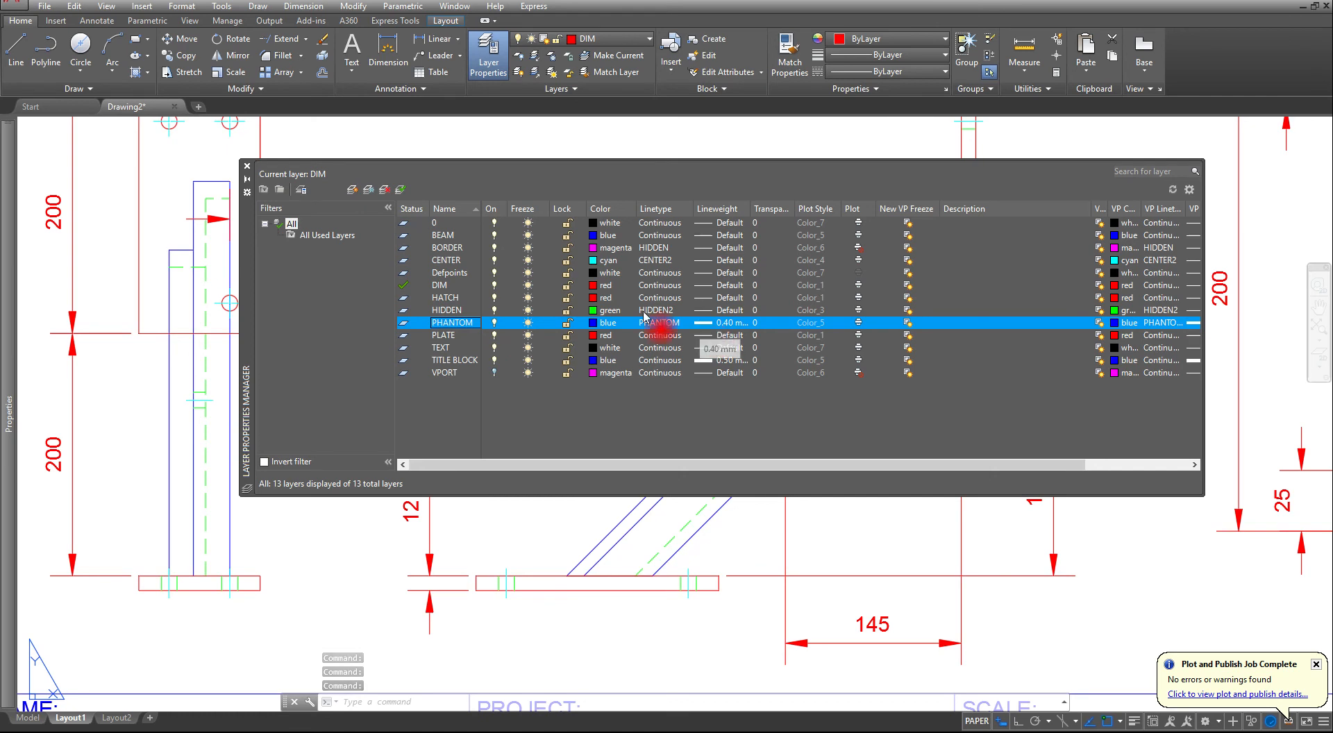
left_click(245, 166)
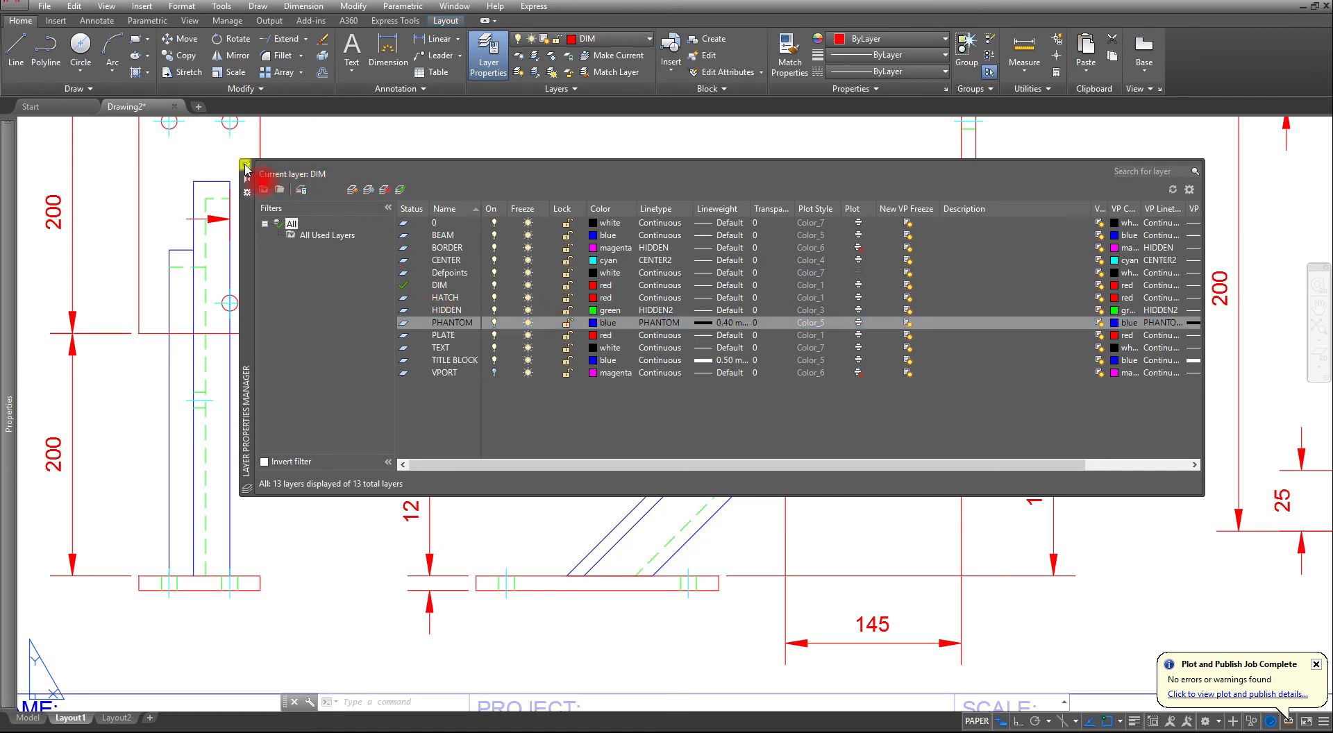
key("Escape")
key("Escape")
key("Escape")
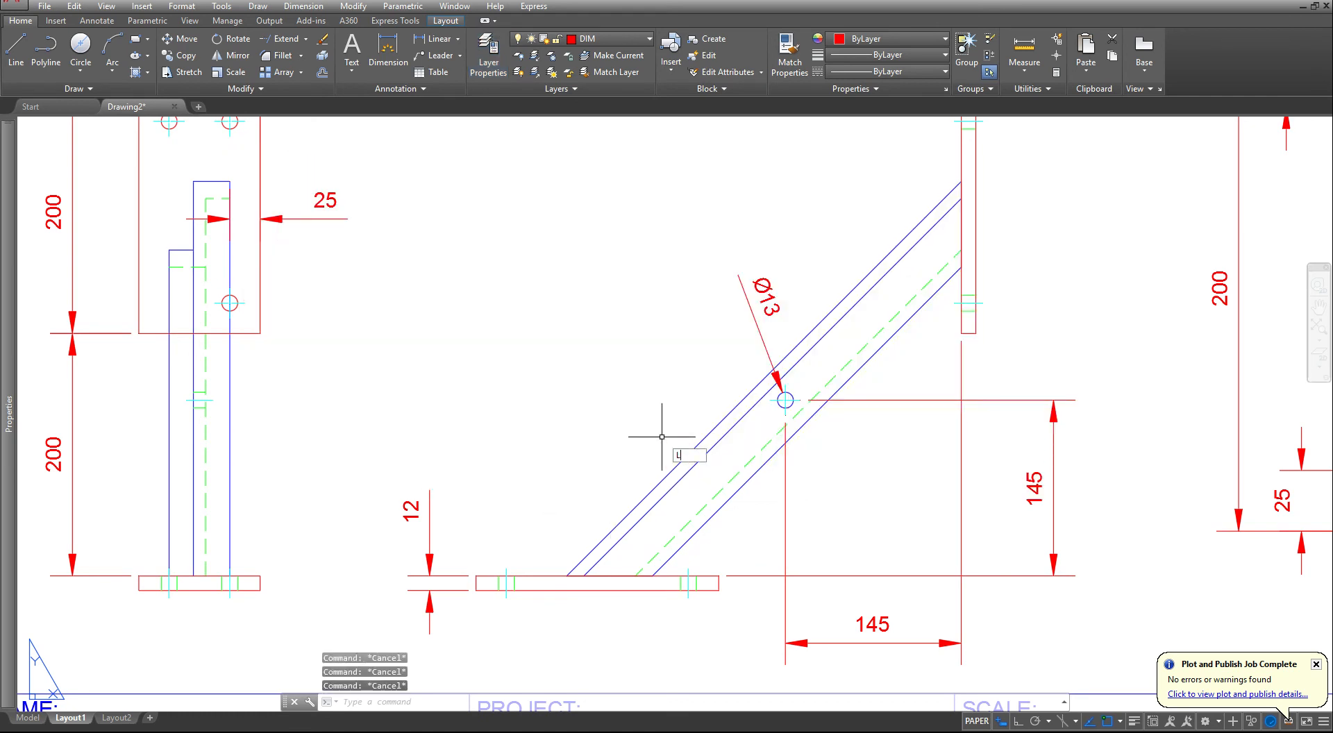
- With Ortho on, draw a cutting-plane line between the side and front views: 0.5 right, 1.25 down, and an equal 0.5 return to the left
type("l")
key("Return")
left_click(514, 318)
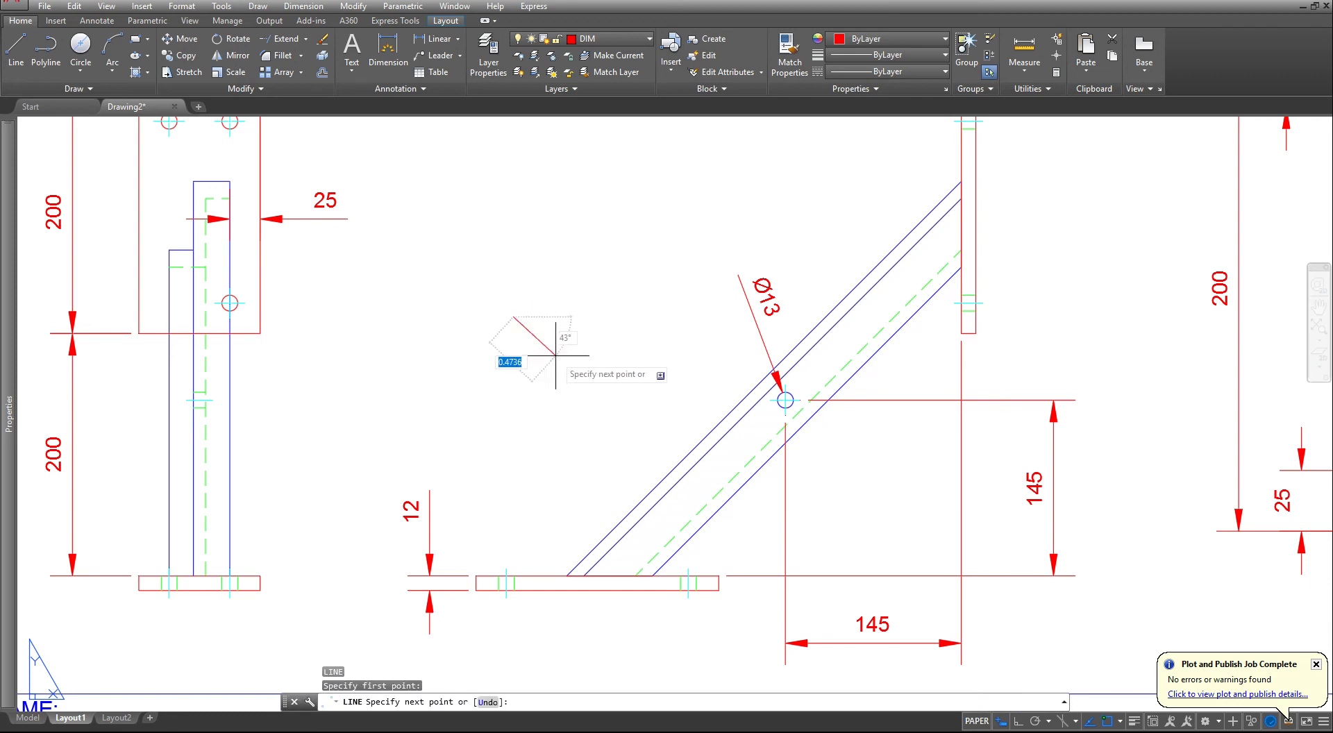
key("F8")
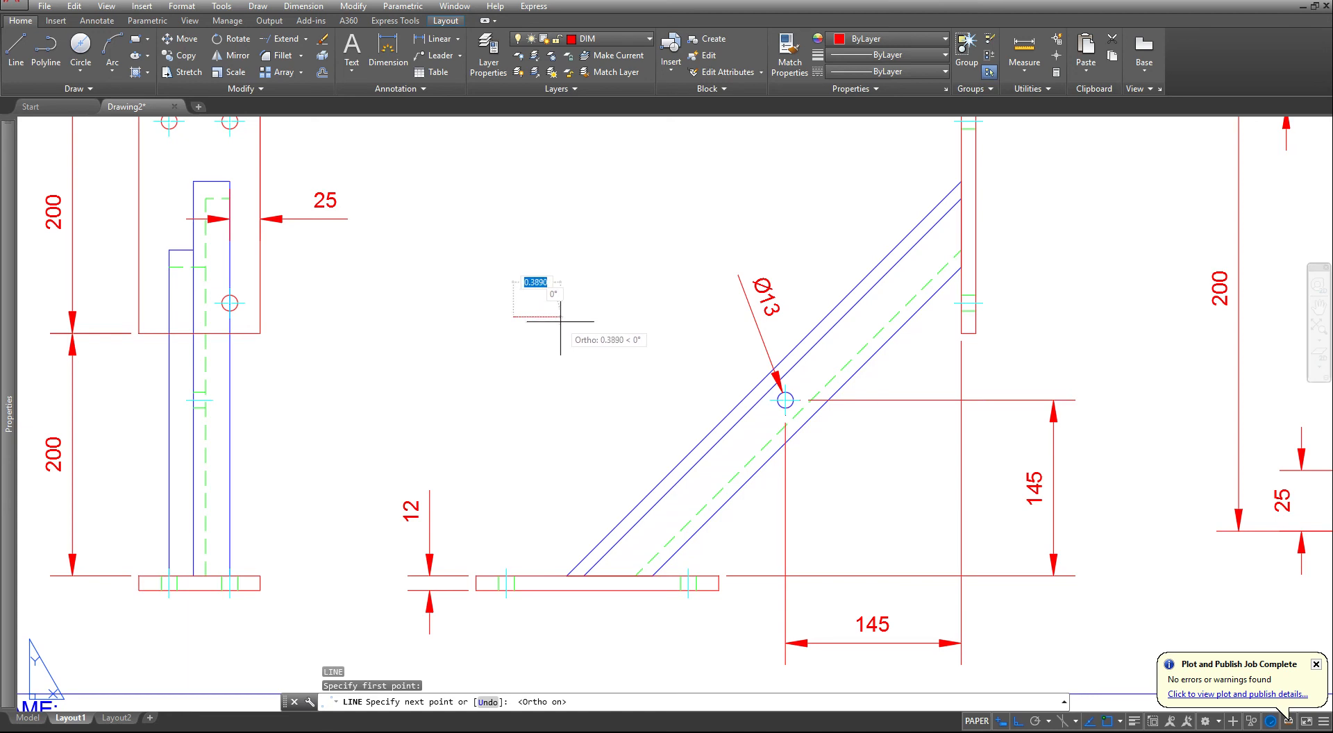
left_click(561, 323)
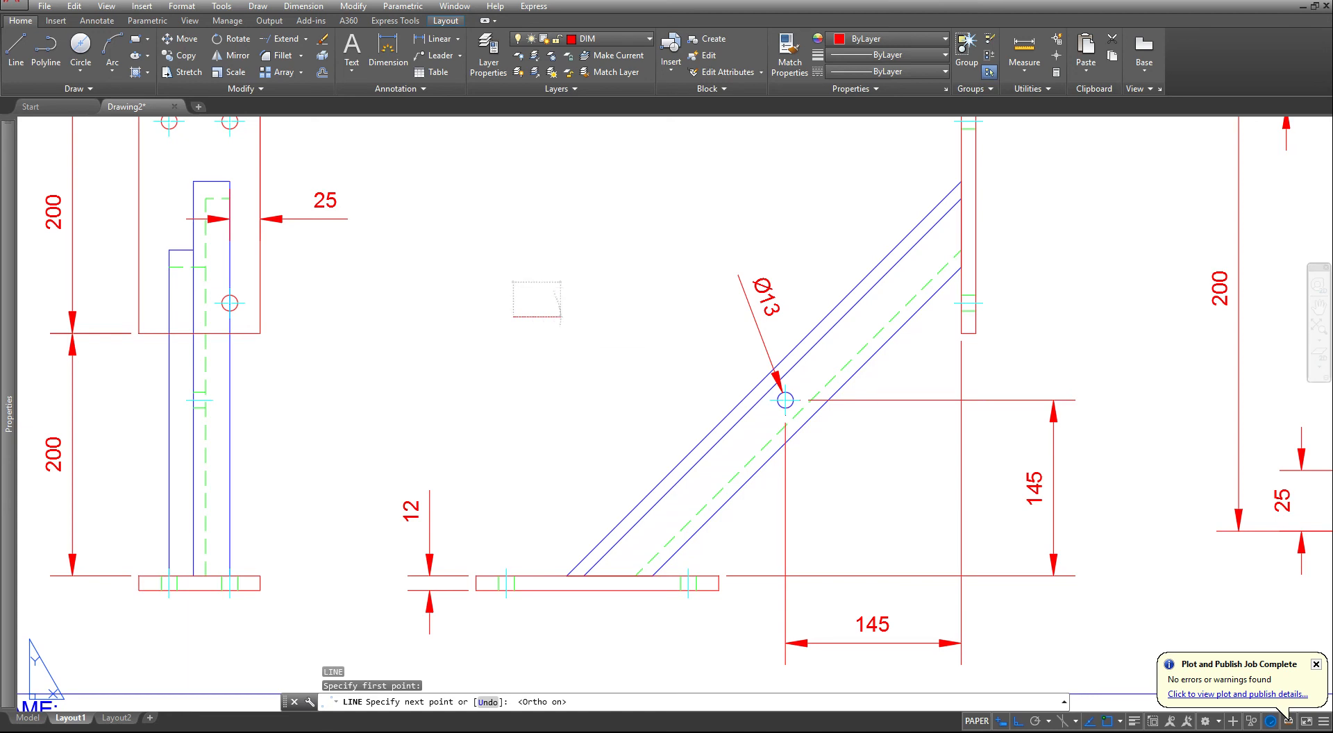
type(".5")
key("Return")
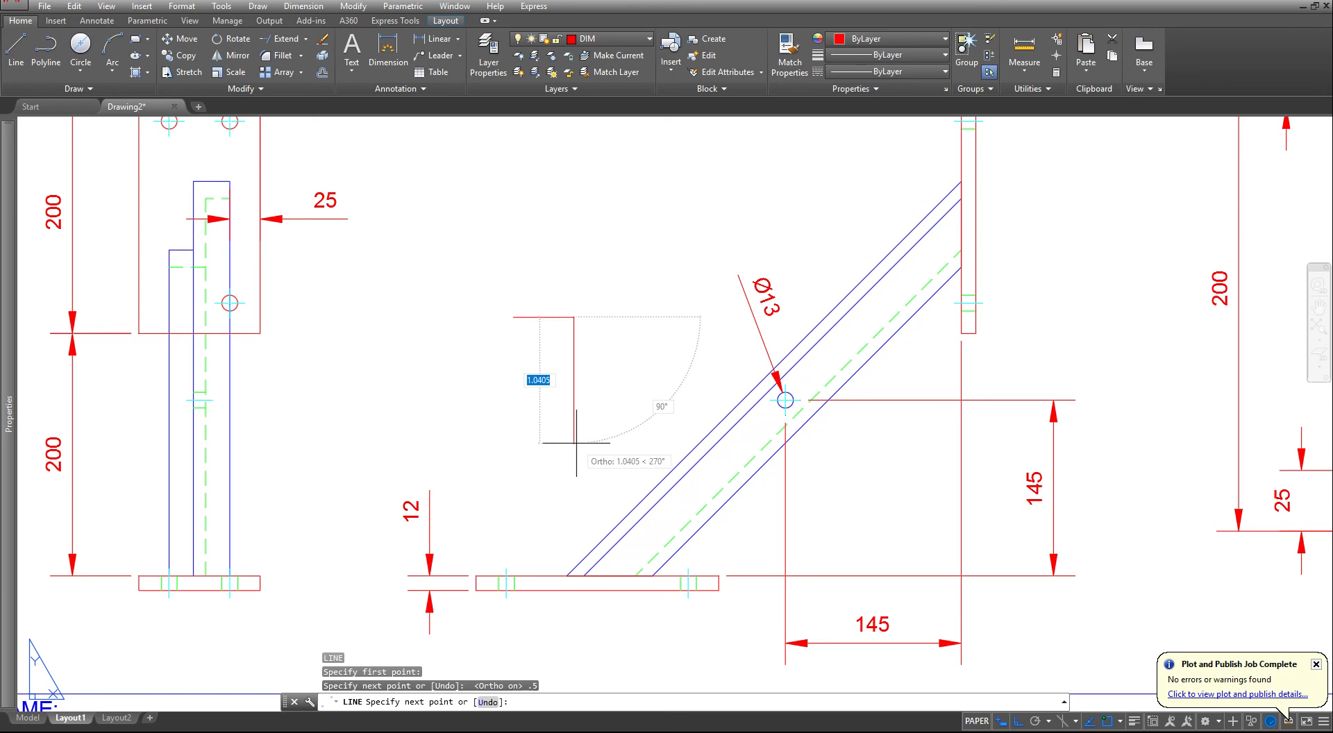
type("1")
key("Return")
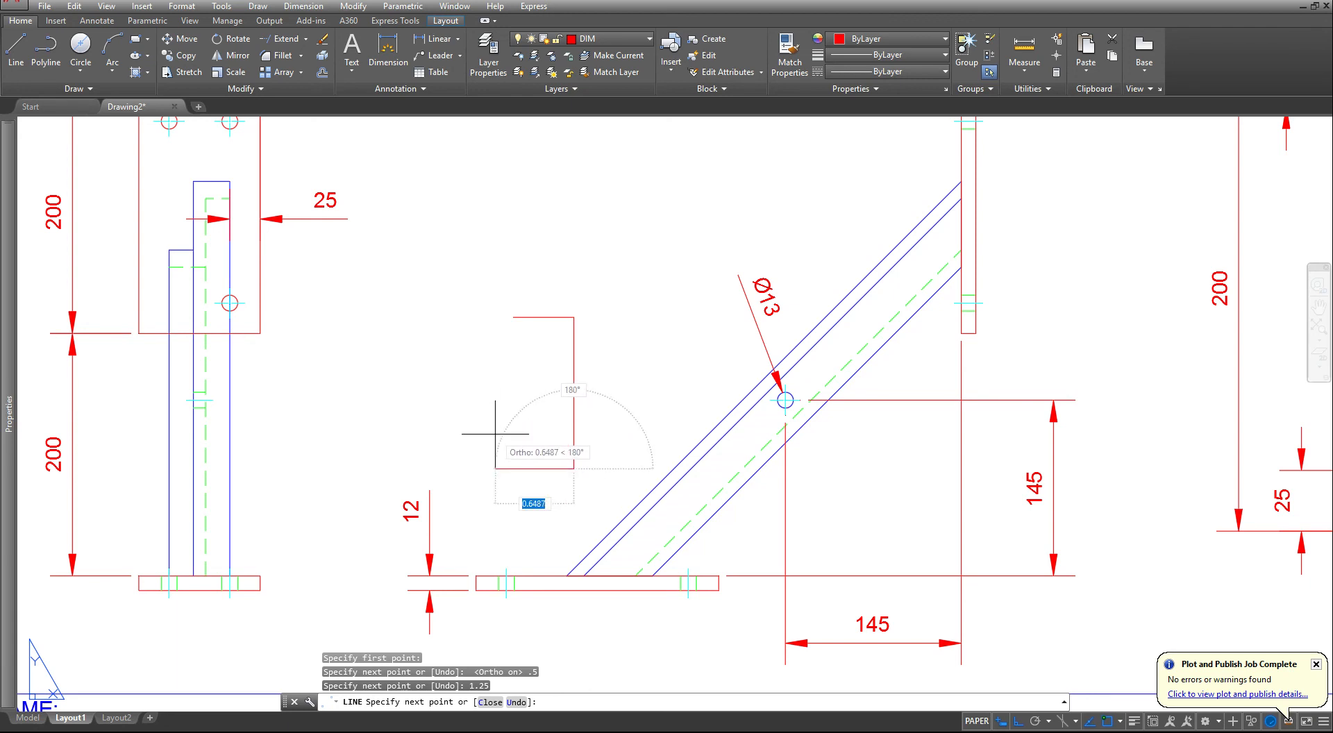
key("Escape")
key("Escape")
key("Escape")
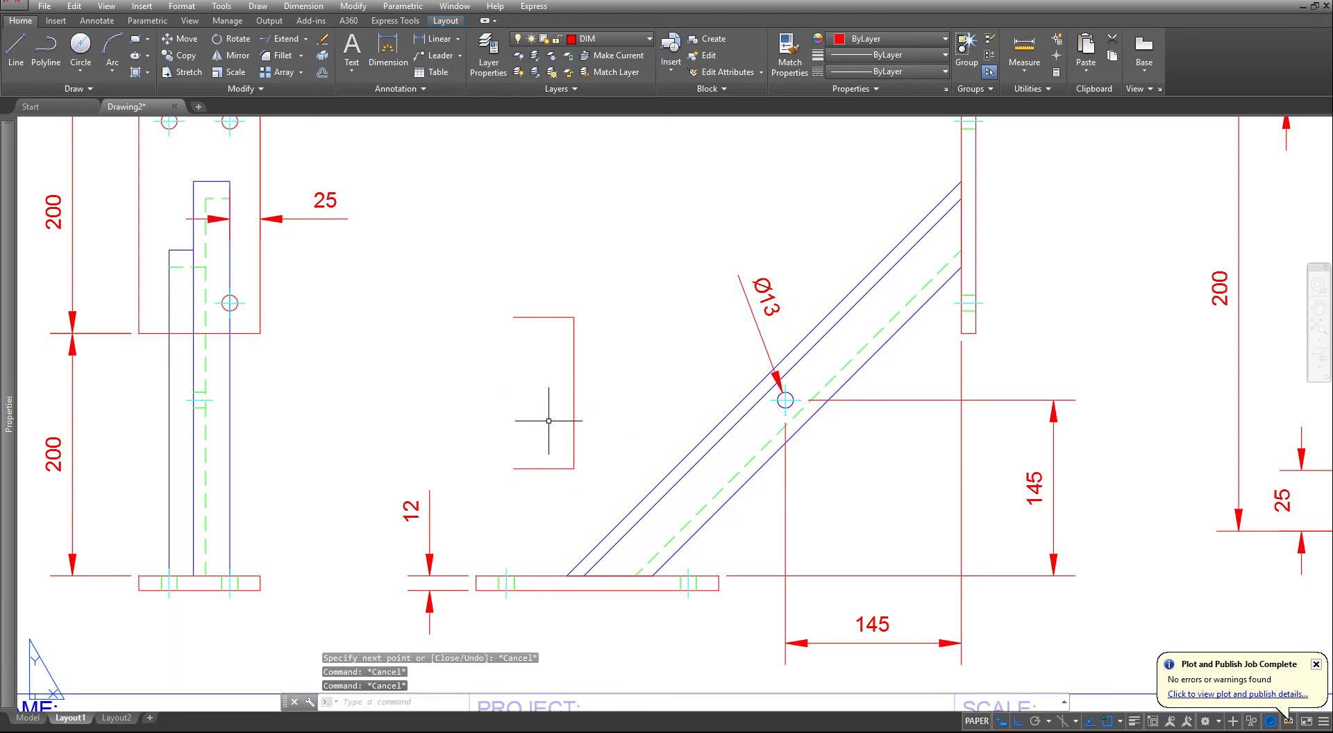
- Assign the three cutting-plane line segments to the PHANTOM layer and clear the selection
left_click(586, 292)
left_click(520, 548)
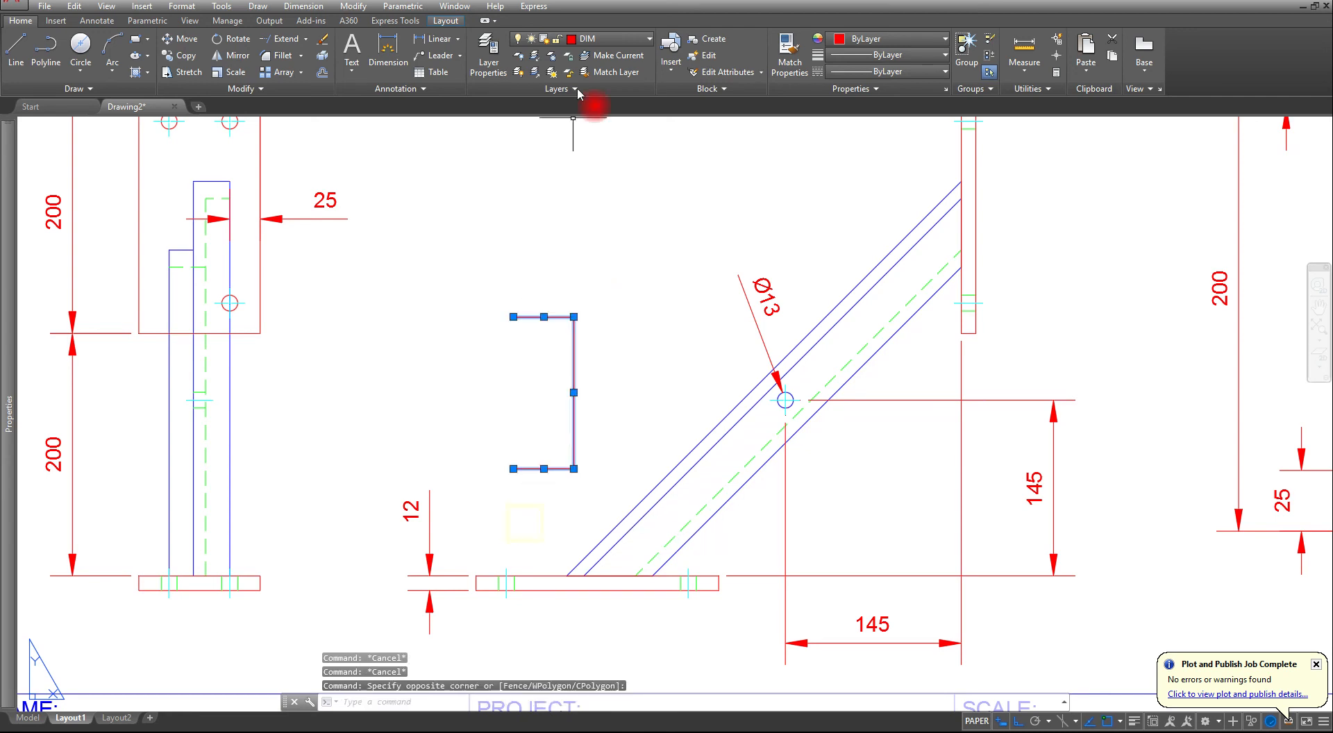
left_click(604, 39)
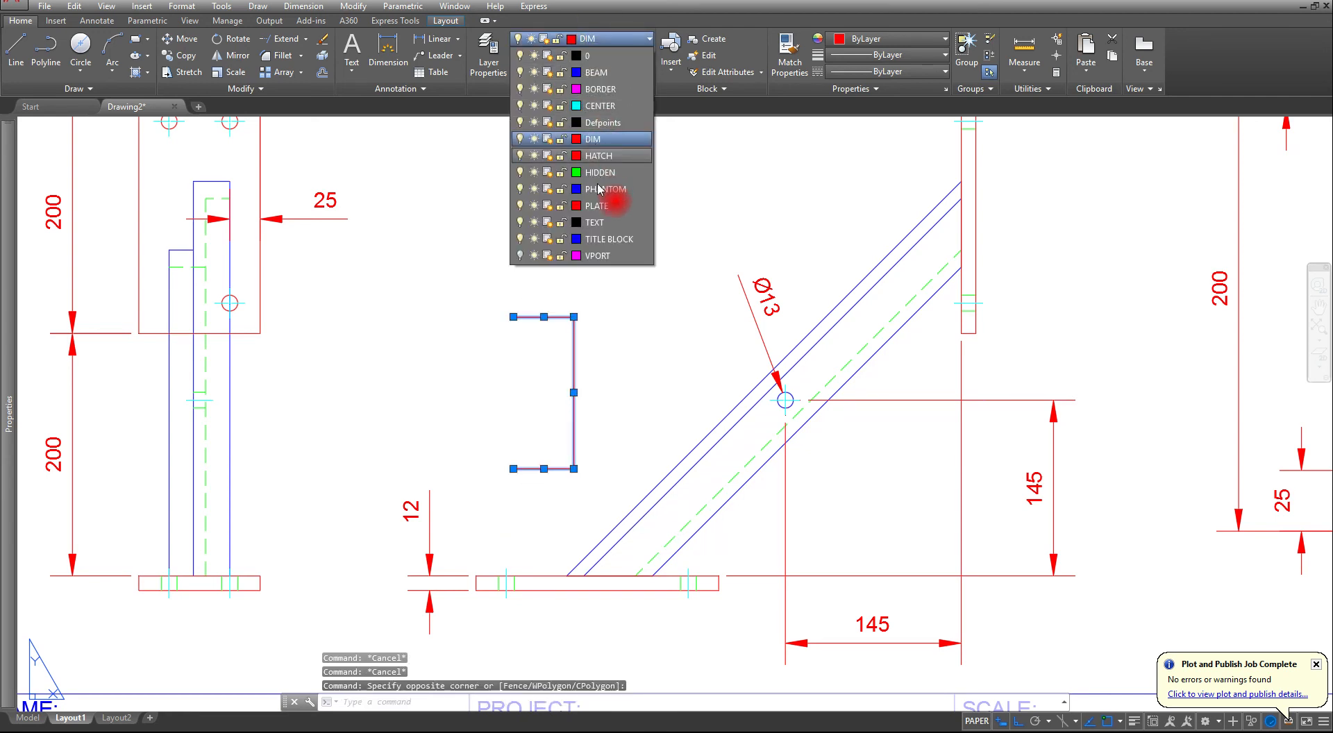
left_click(599, 189)
key("Escape")
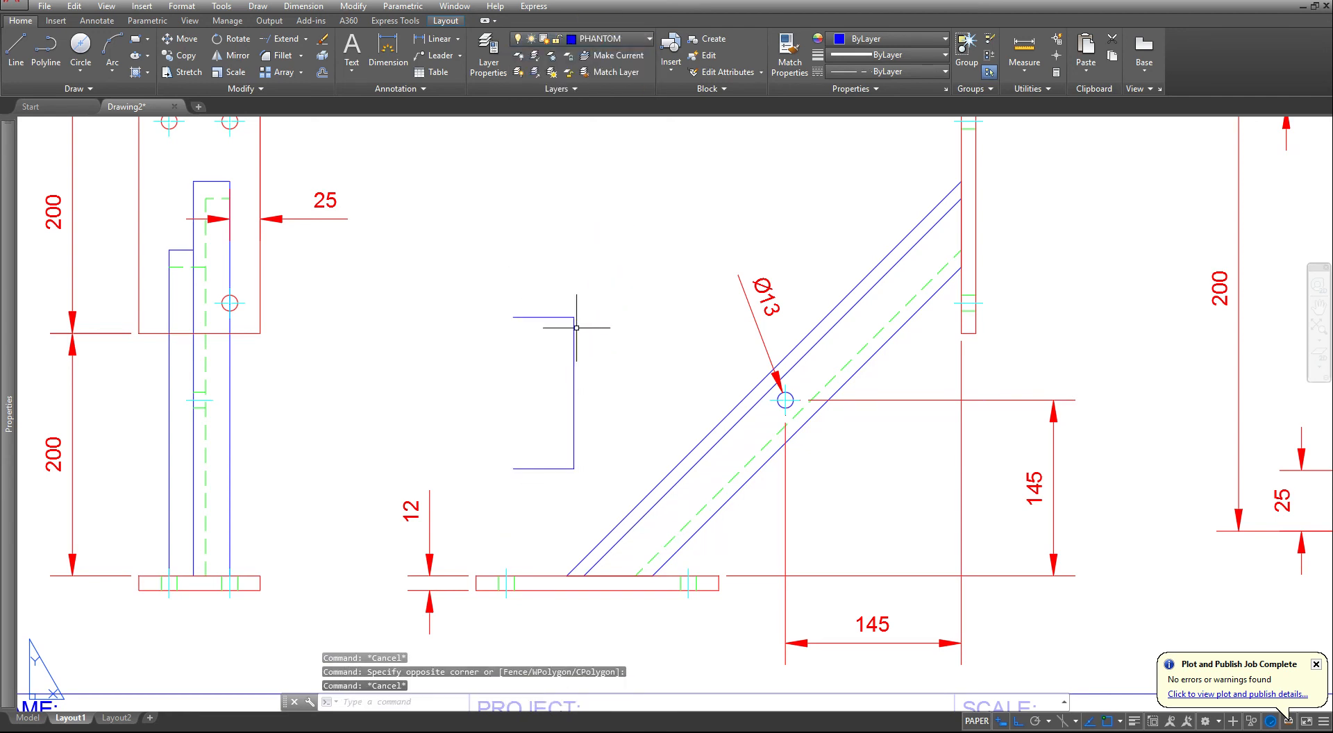
left_click(585, 283)
left_click(511, 497)
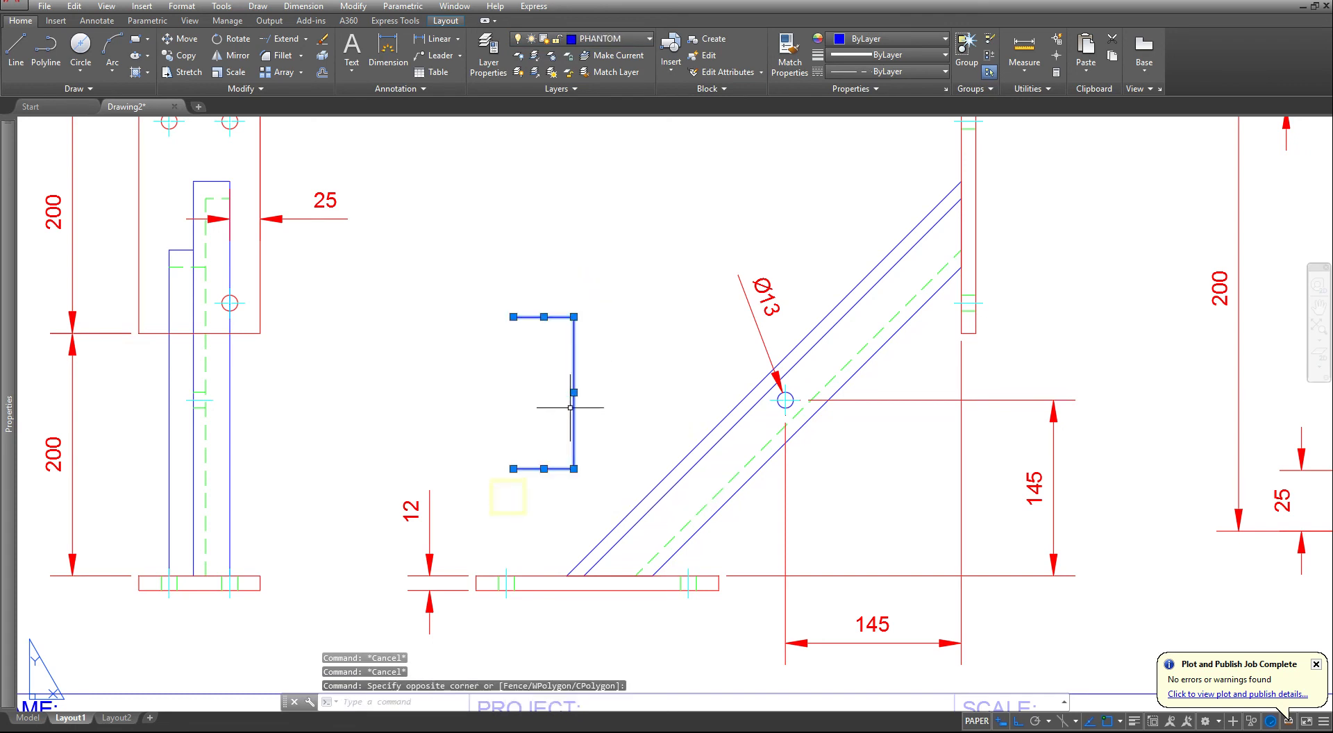
key("Escape")
key("Escape")
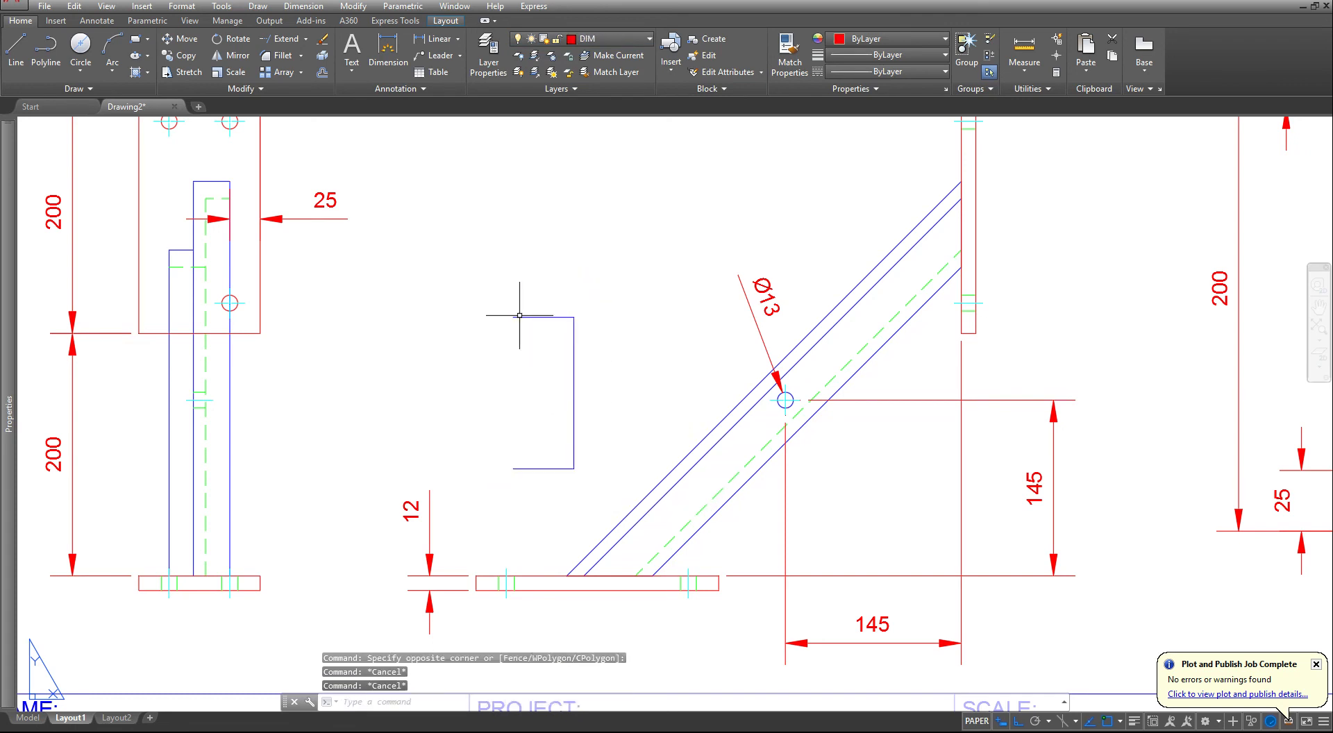
- Draw a left-pointing arrowhead near the upper segment's free end as a polyline with starting width 0, ending width 1/16 and length .1875
scroll(482, 290, "up", 6)
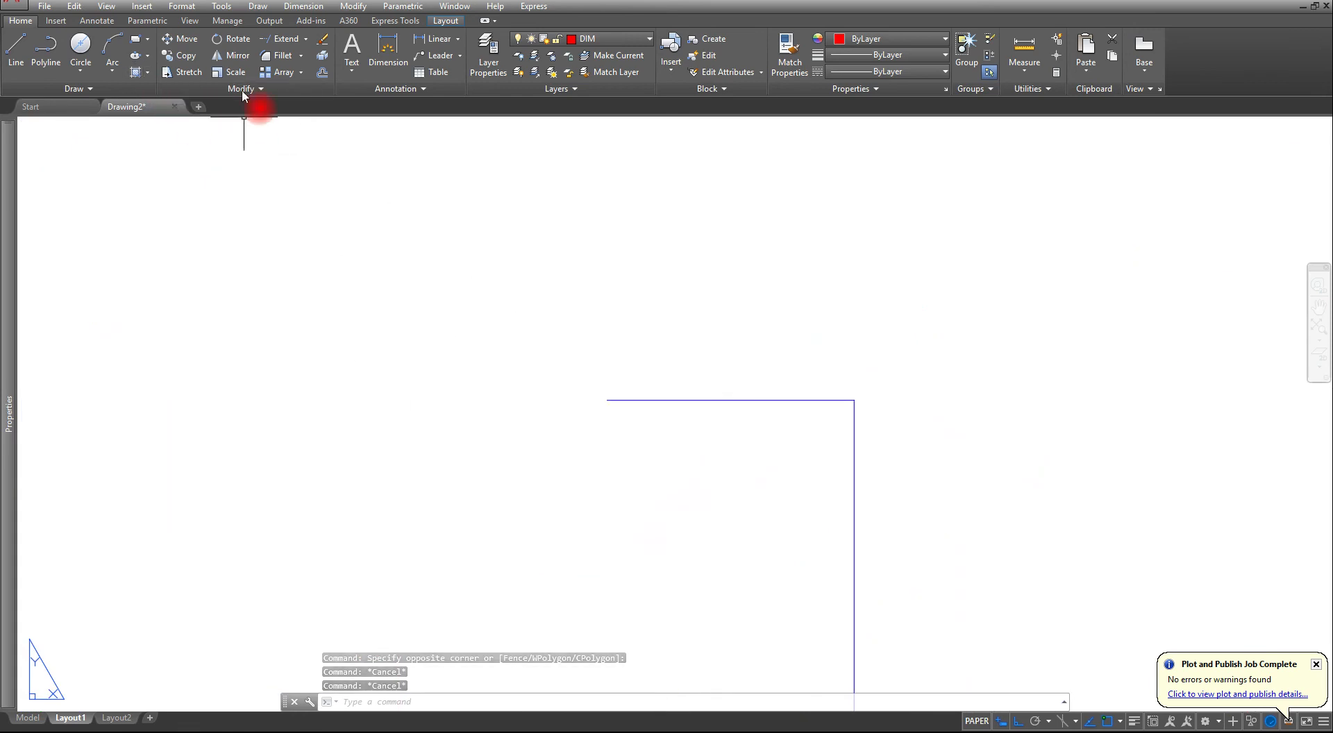
left_click(46, 49)
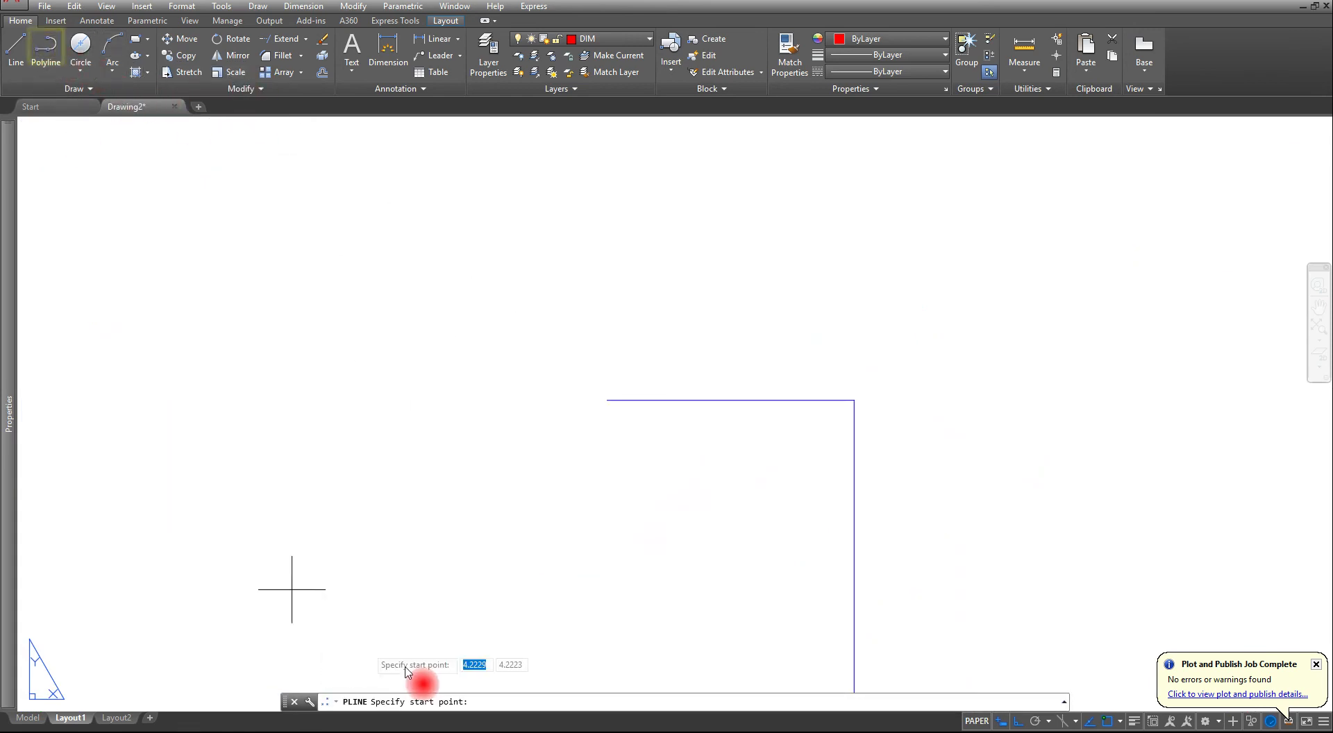
left_click(391, 415)
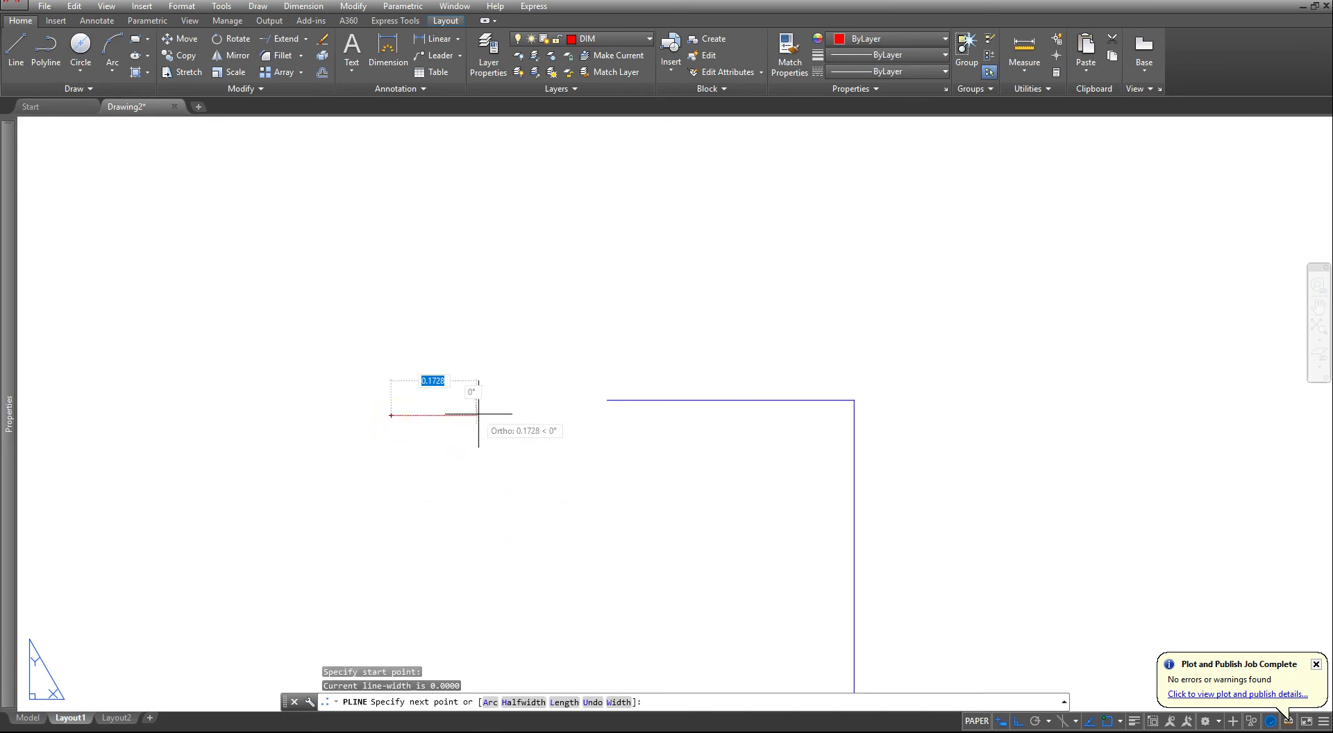
left_click(611, 702)
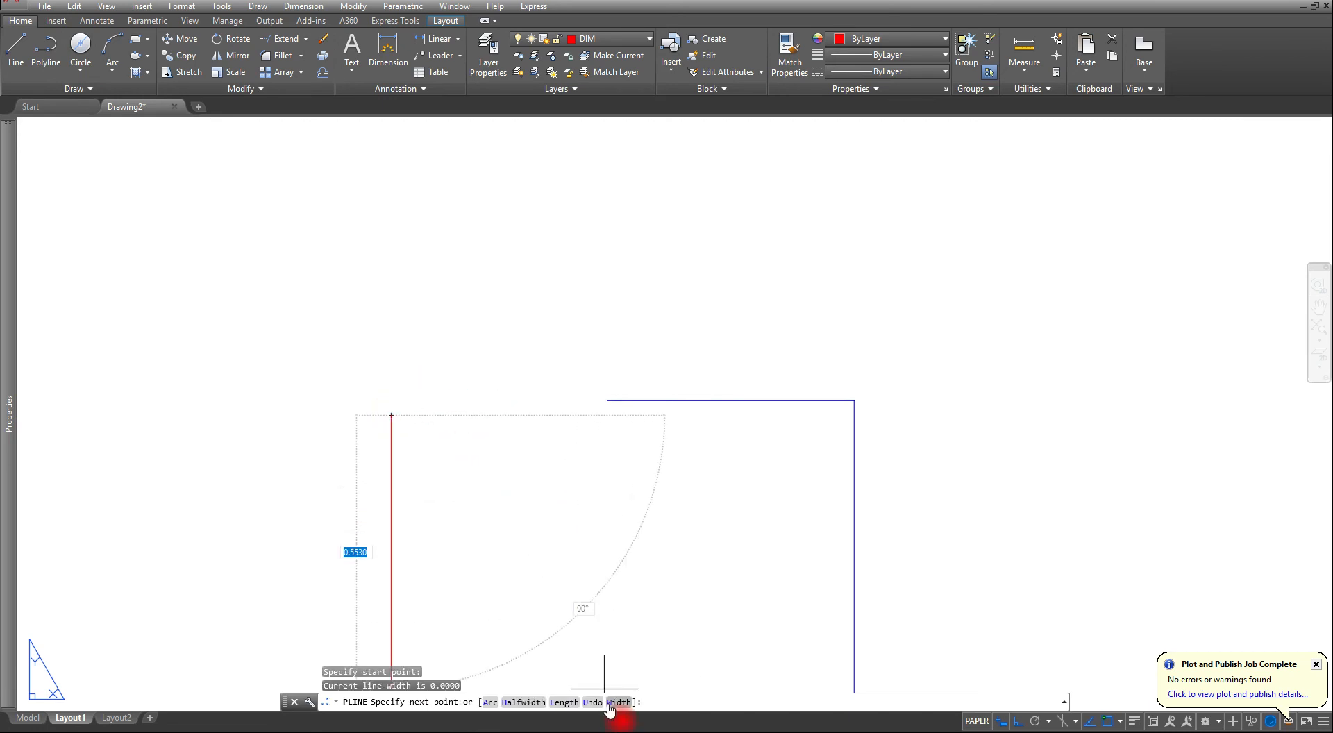
type("0")
right_click(517, 435)
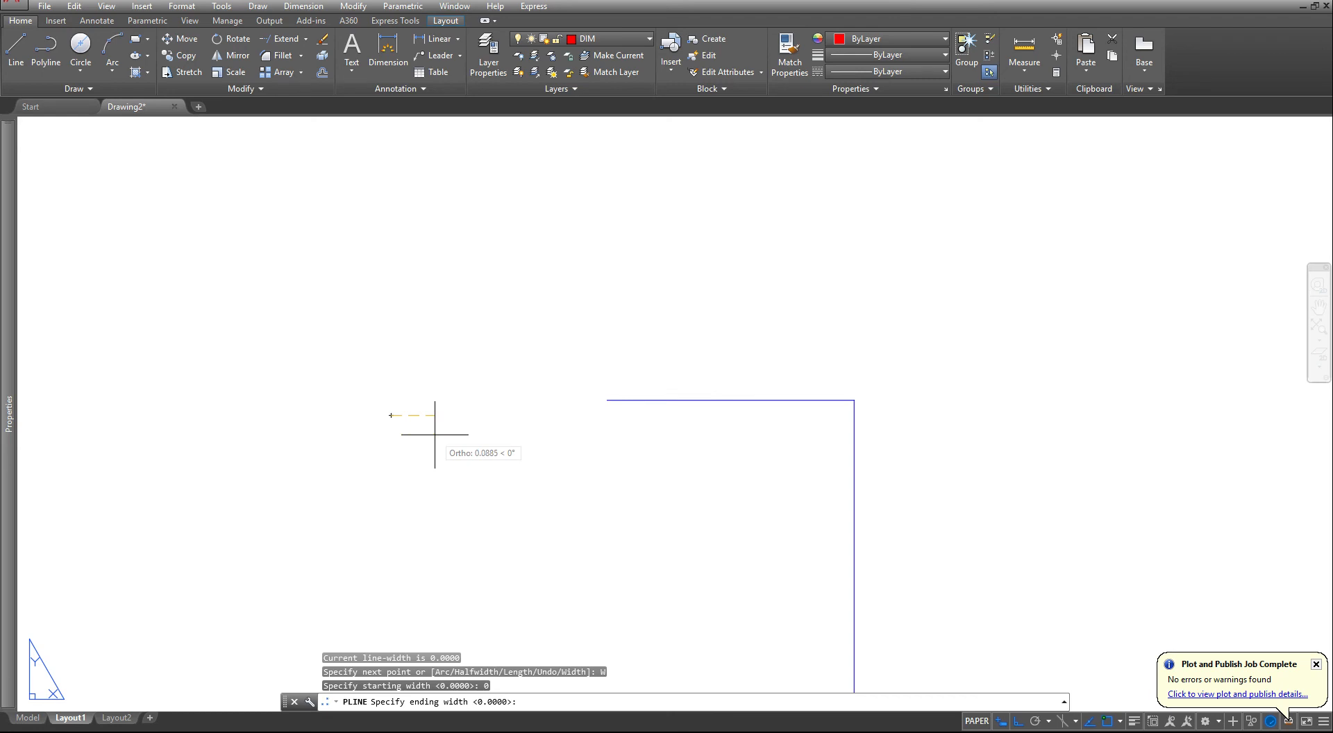
type("1/16")
key("Return")
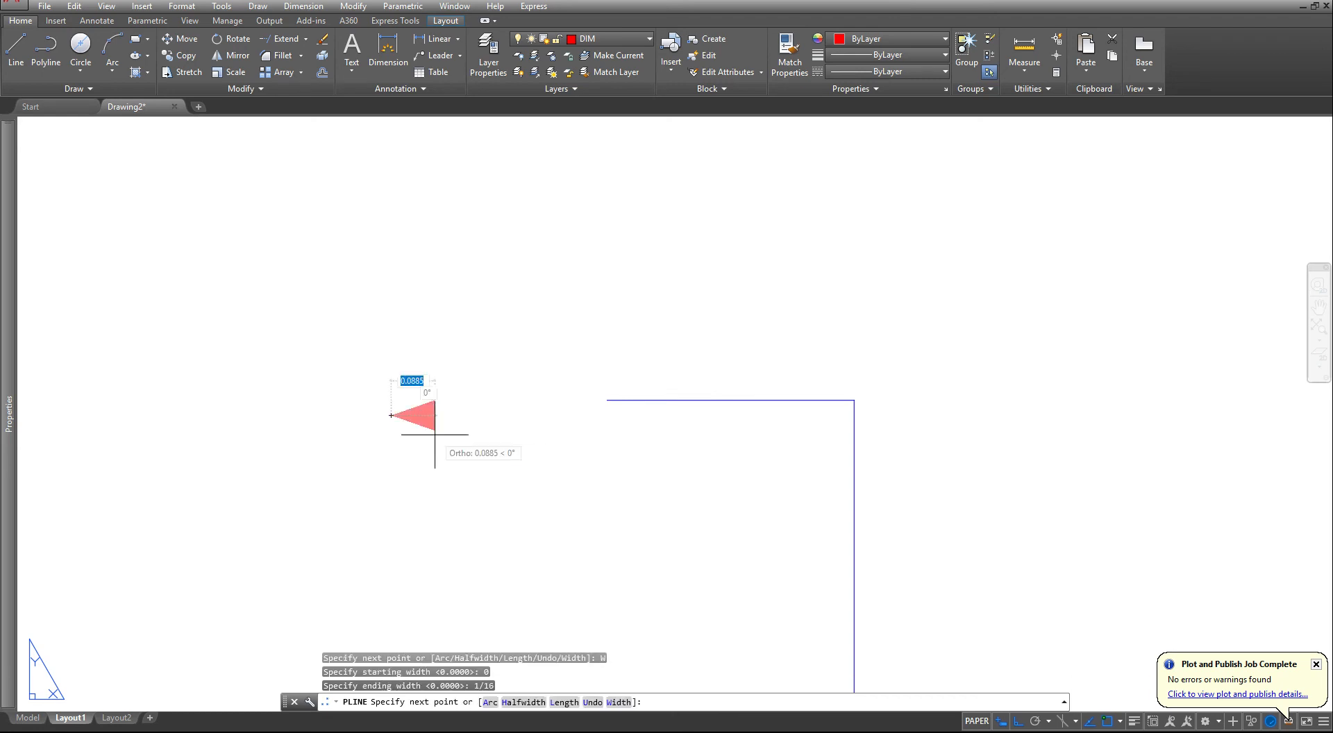
left_click(488, 416)
type(".1875")
key("Return")
key("Escape")
key("Escape")
key("Escape")
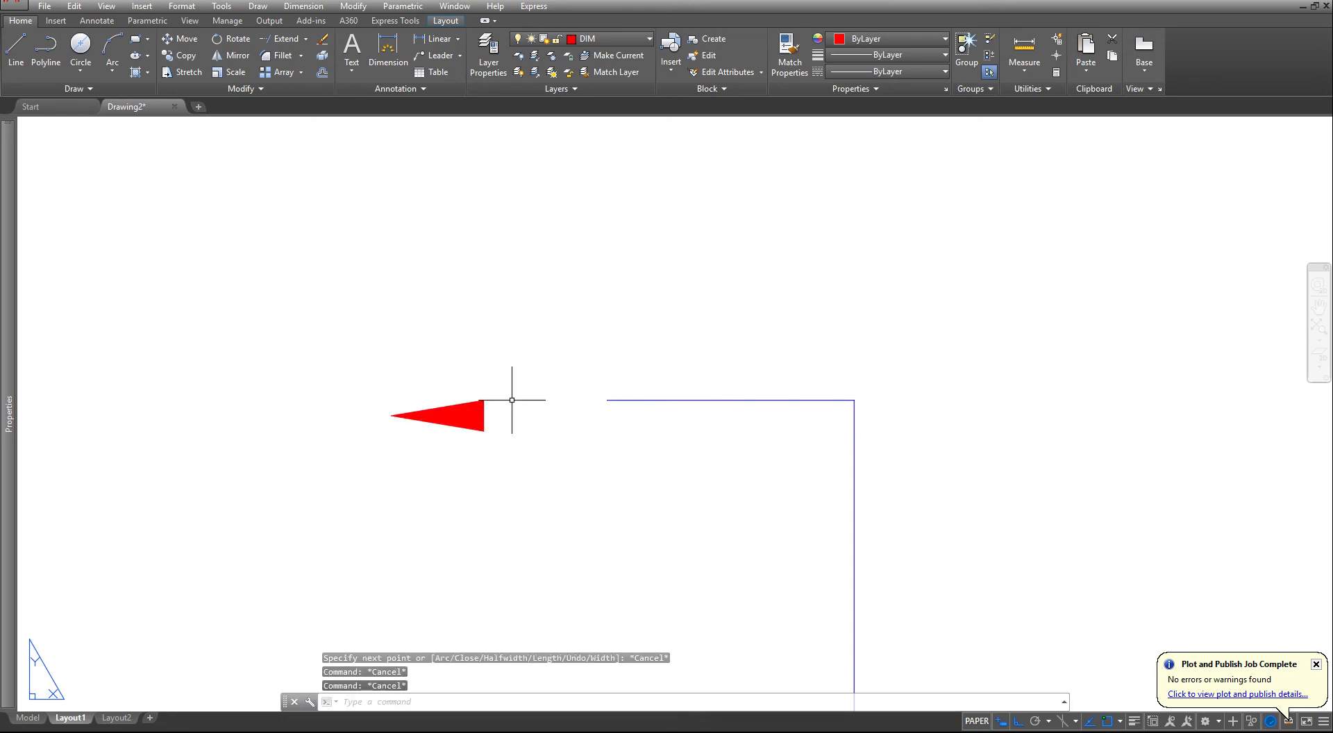
- Move the arrowhead by the midpoint of its wide end onto the left endpoint of the cutting-plane line's upper segment
type("m")
key("Return")
left_click(485, 439)
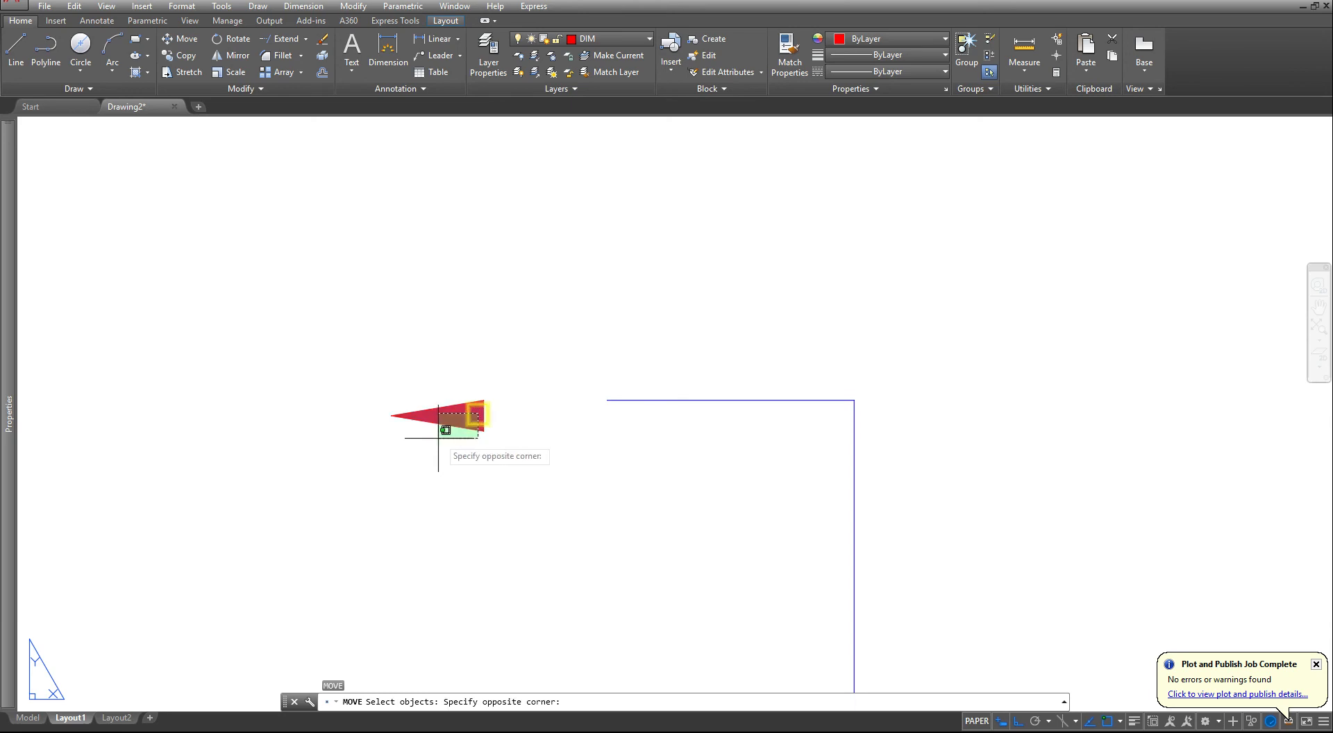
left_click(441, 401)
key("Return")
left_click(484, 415)
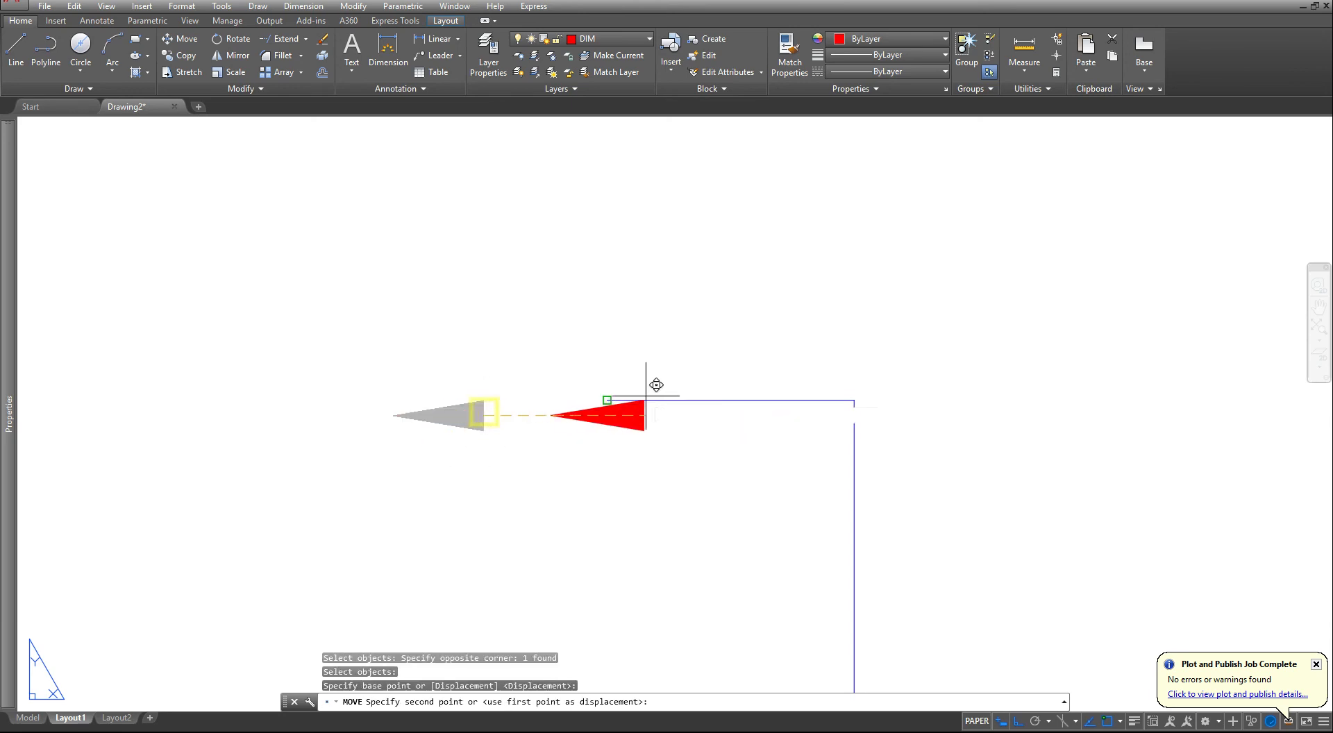
left_click(610, 400)
key("Escape")
key("Escape")
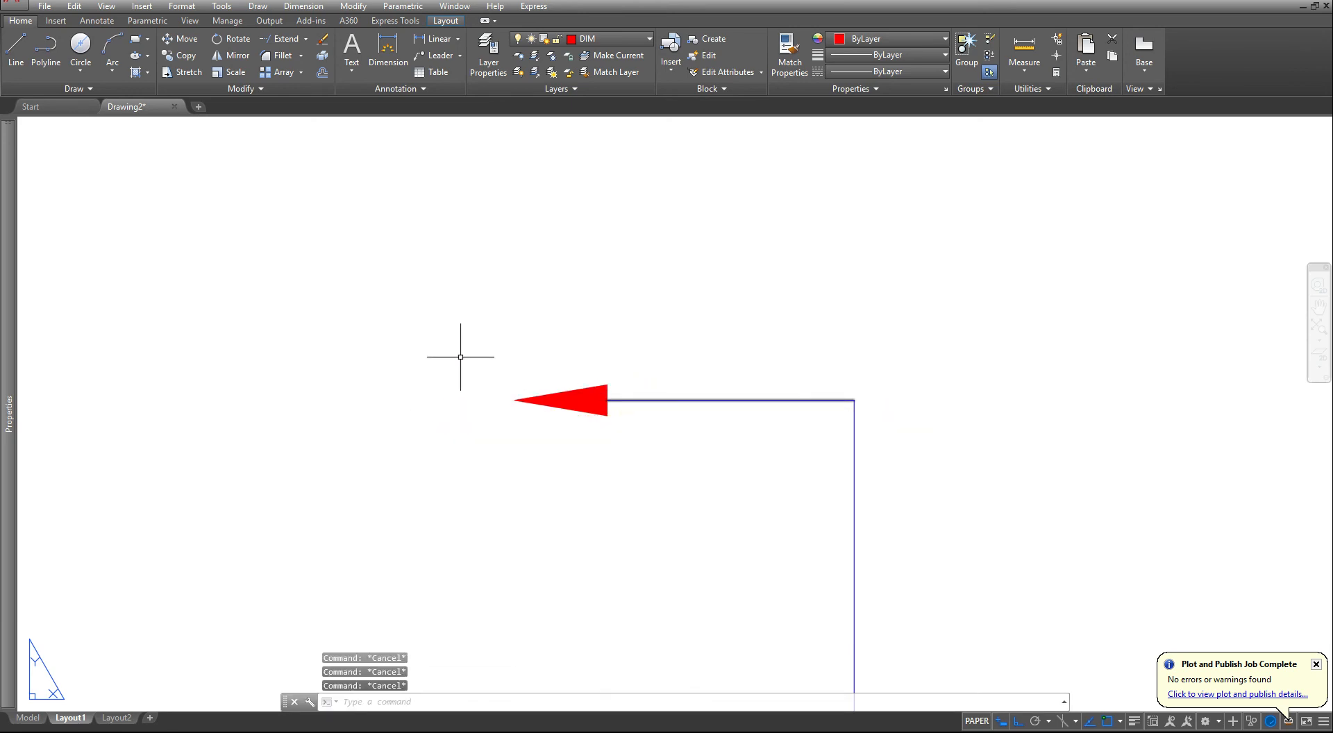
- Assign the arrowhead to the PHANTOM layer and clear the selection
left_click(461, 354)
left_click(674, 462)
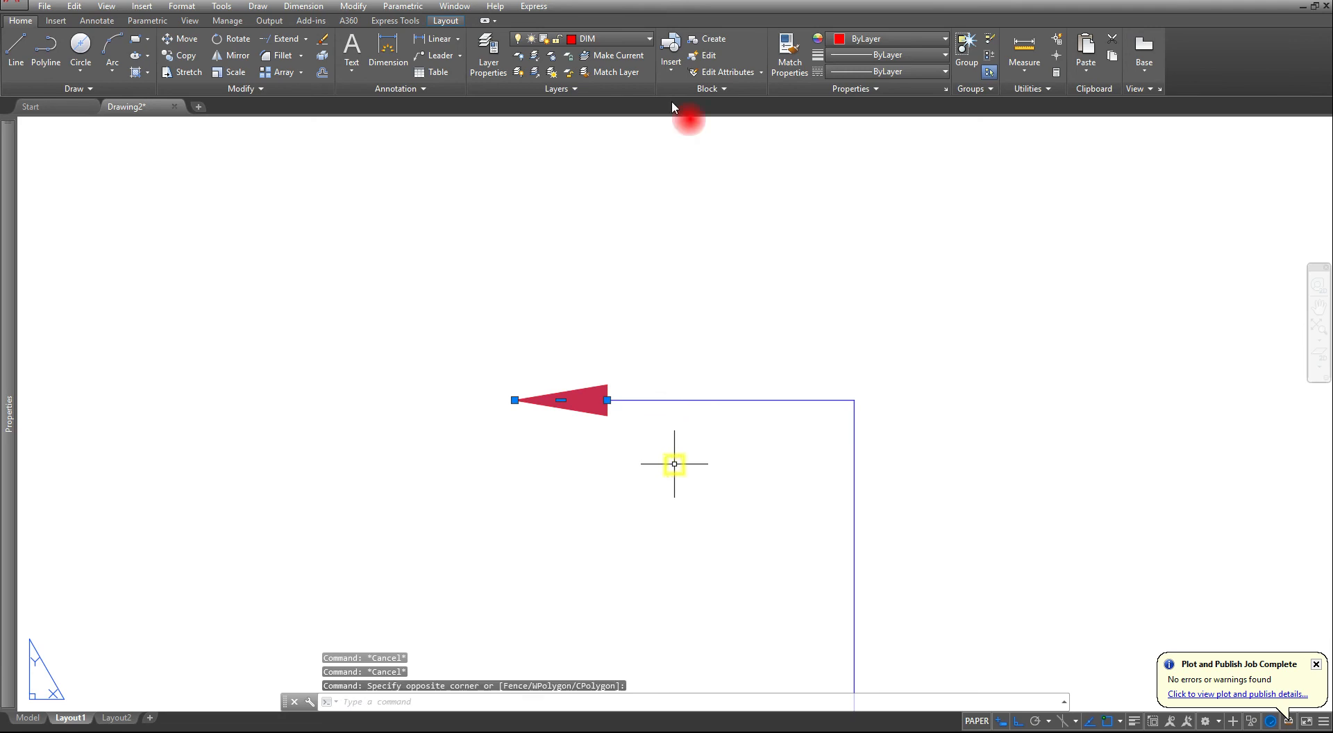
left_click(623, 41)
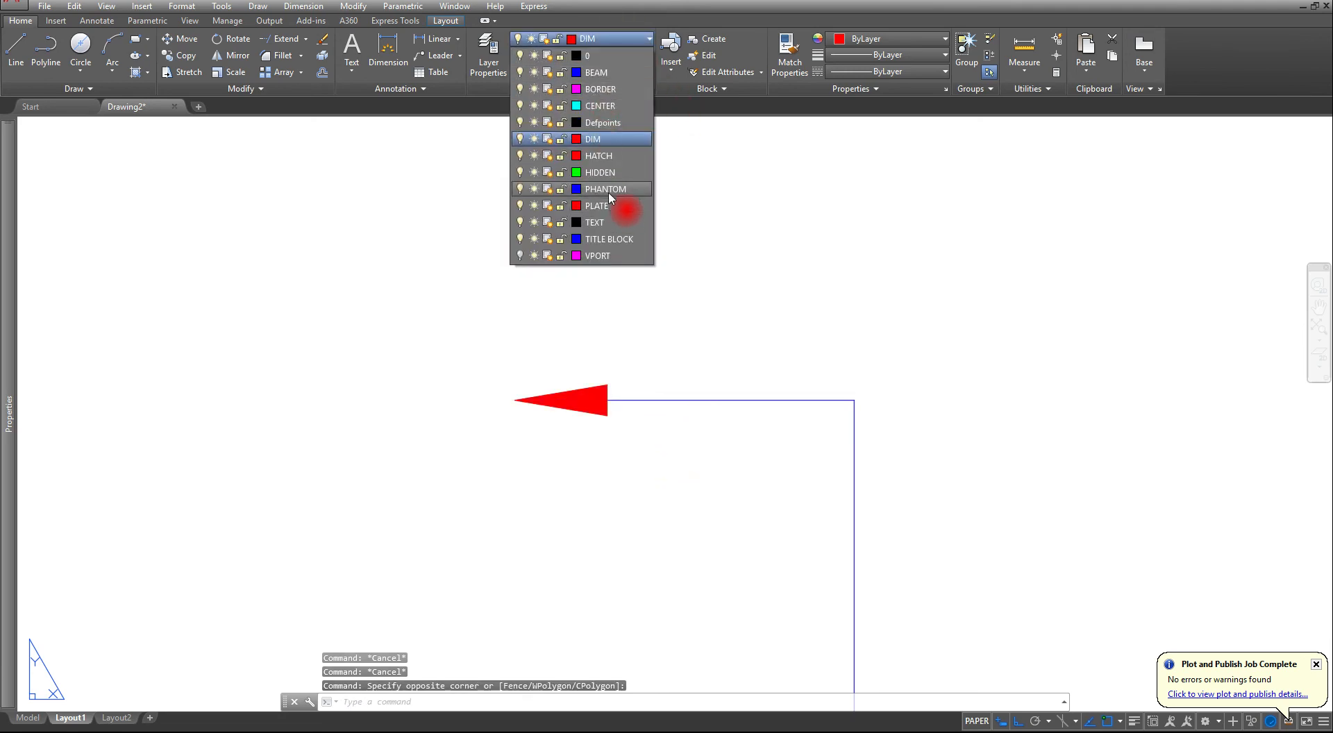
left_click(603, 188)
scroll(611, 479, "down", 4)
scroll(526, 461, "down", 3)
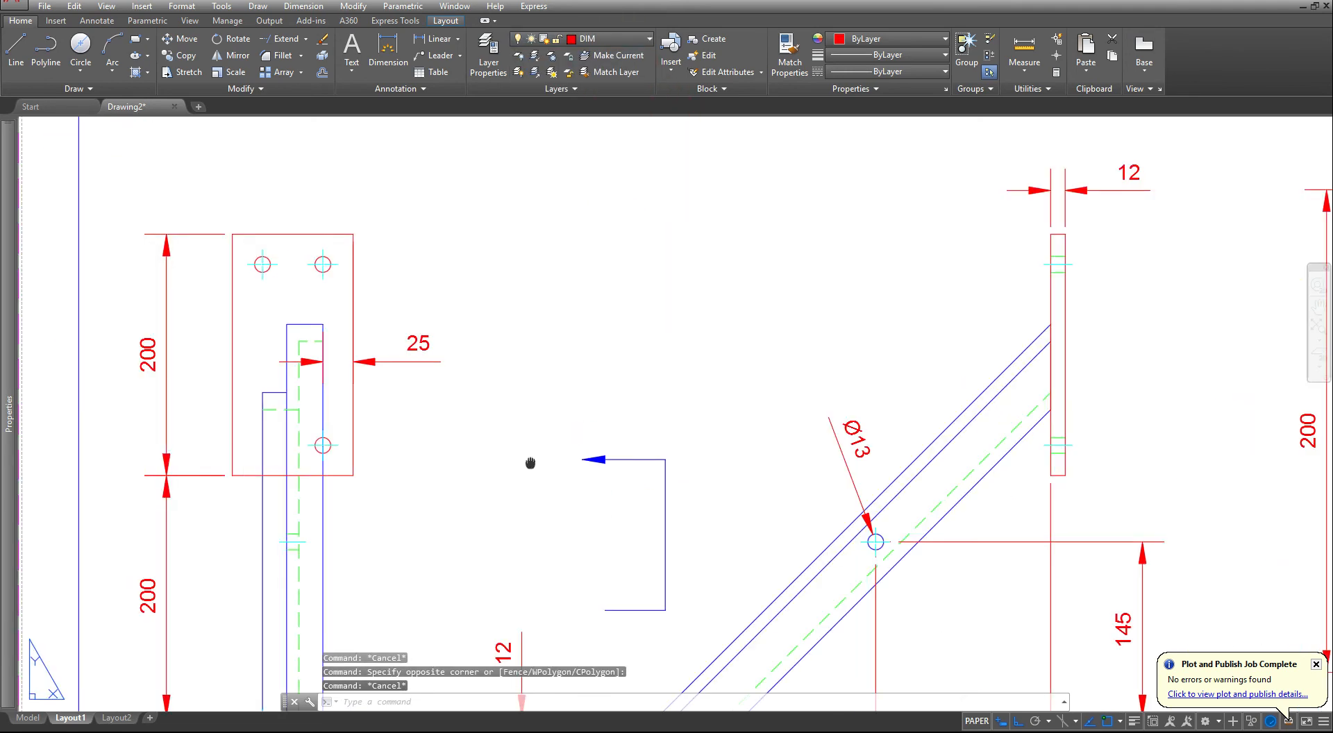
scroll(605, 333, "up", 3)
key("Escape")
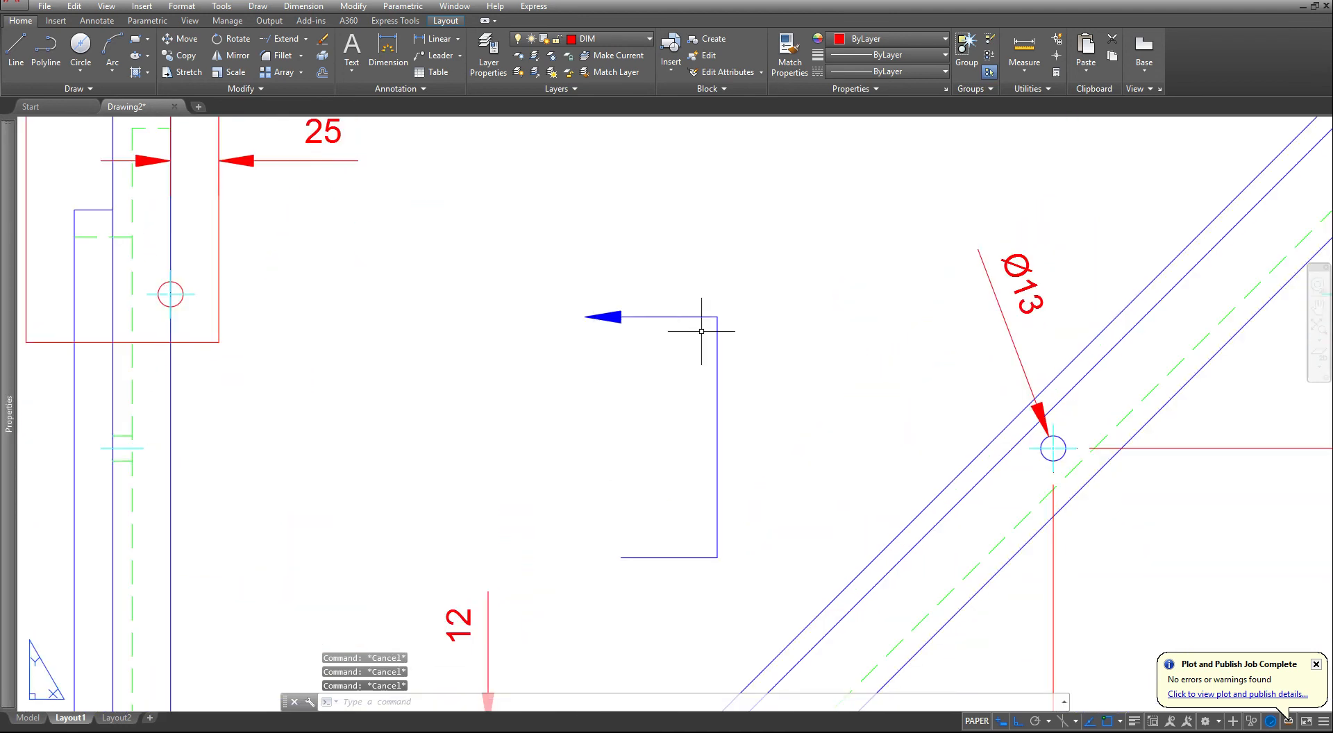
left_click(724, 299)
left_click(688, 351)
left_click(669, 561)
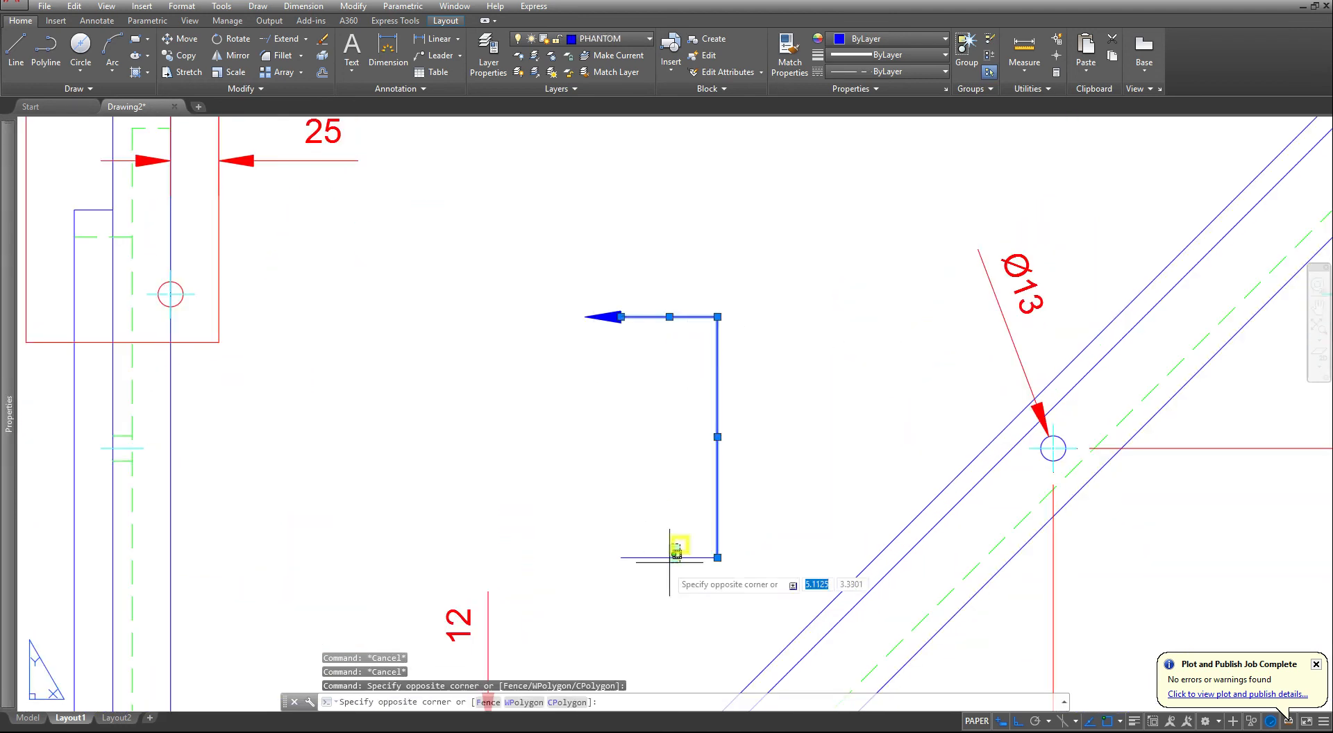
left_click(649, 576)
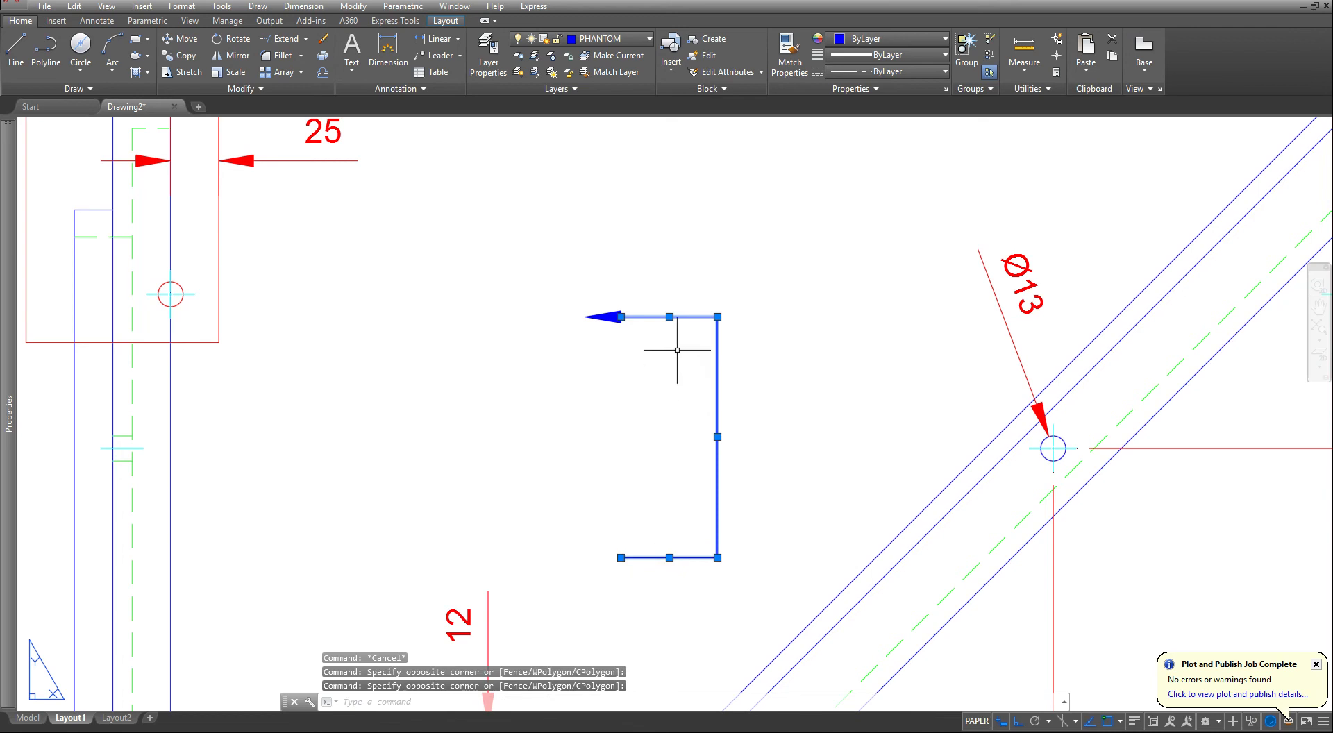
key("Escape")
key("Escape")
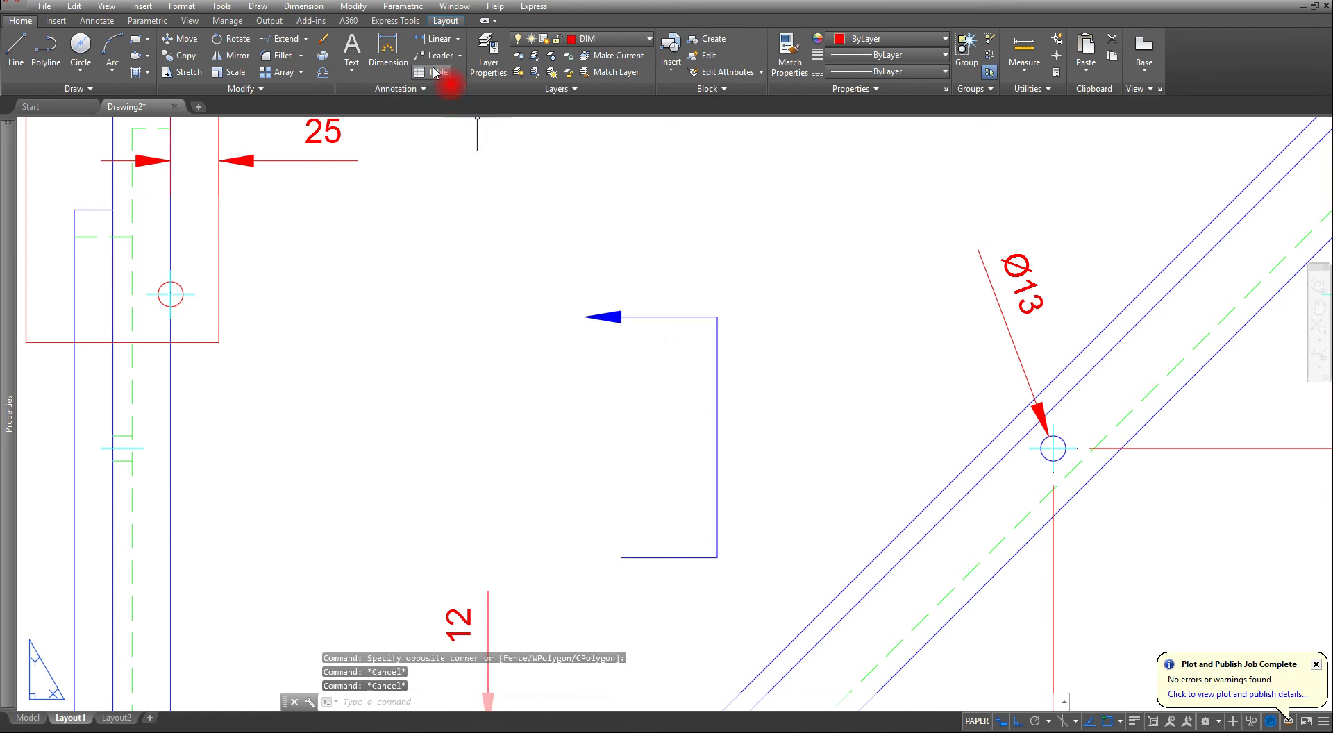
- Copy the arrowhead from the cutting-plane line's upper segment onto the left endpoint of its lower segment
left_click(500, 256)
left_click(691, 376)
key("Return")
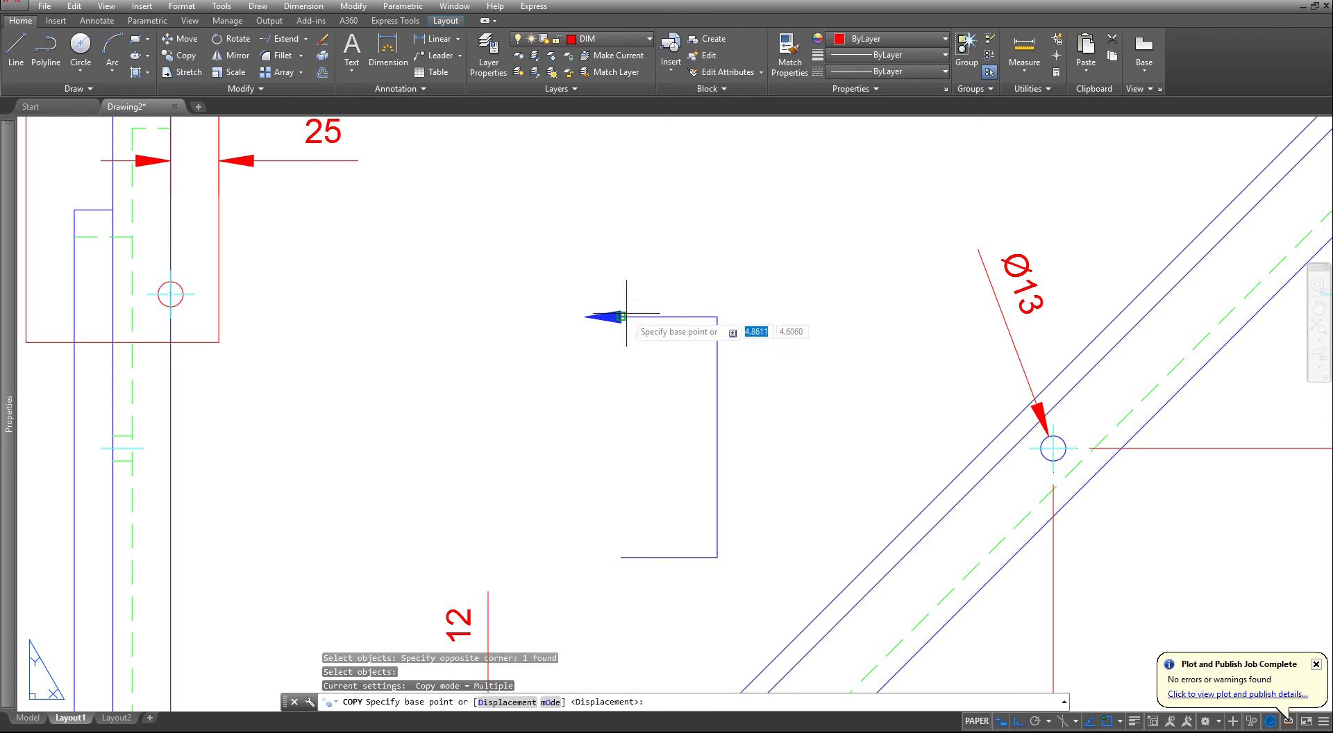
left_click(623, 316)
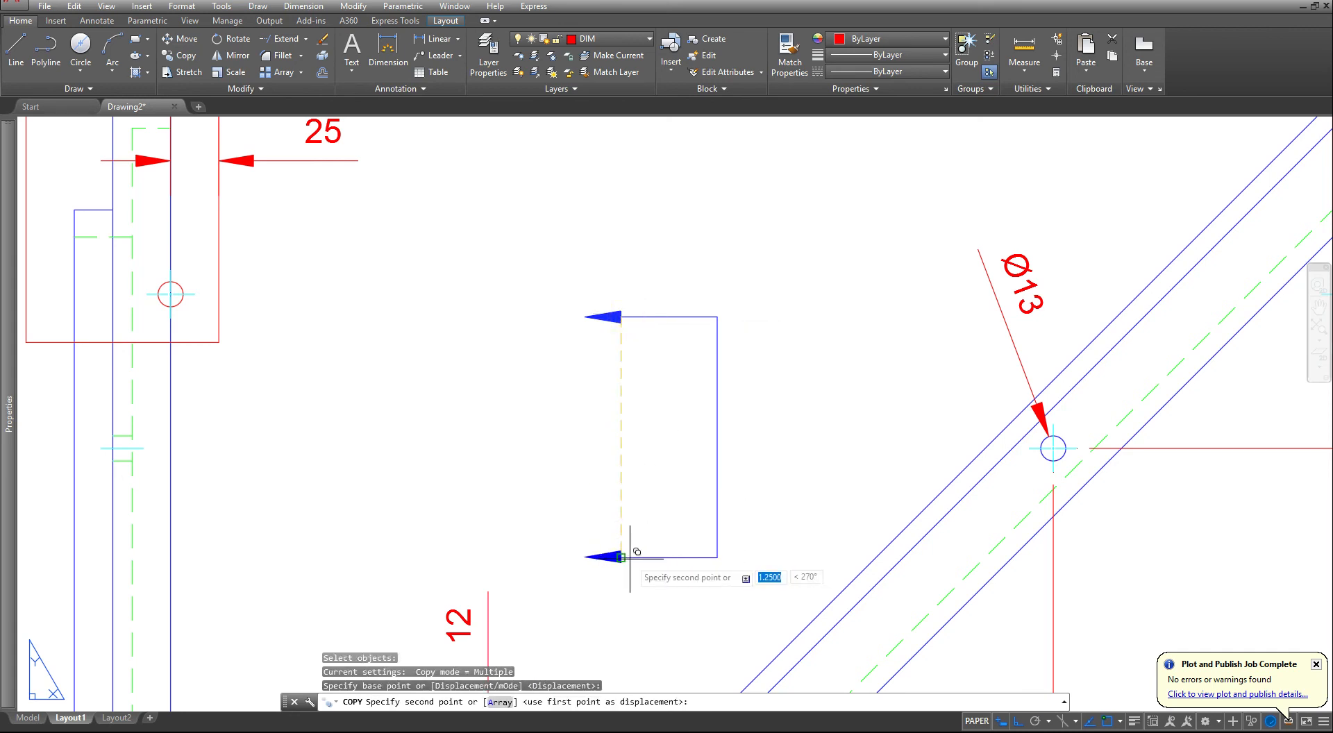
key("Escape")
key("Escape")
key("Escape")
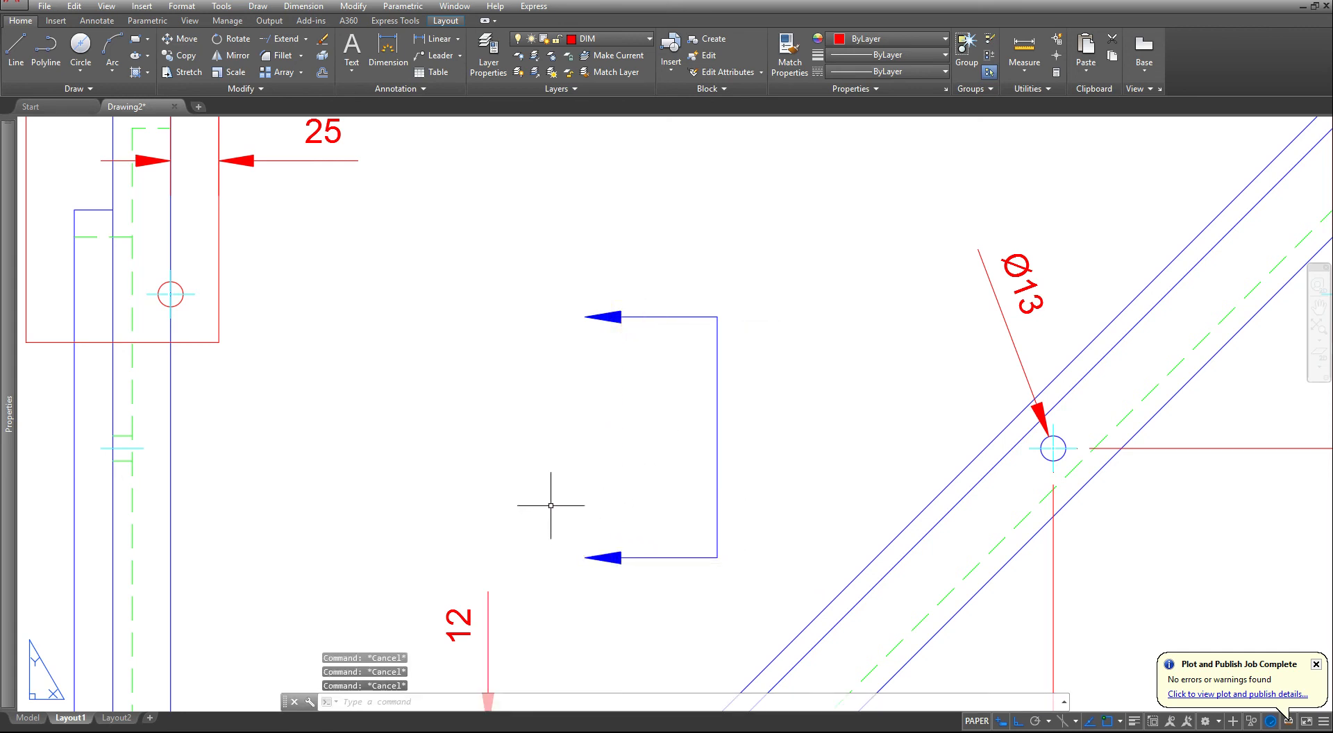
- Rotate the cutting-plane line with both arrowheads by 45 degrees about the midpoint of its long segment
scroll(550, 505, "down", 2)
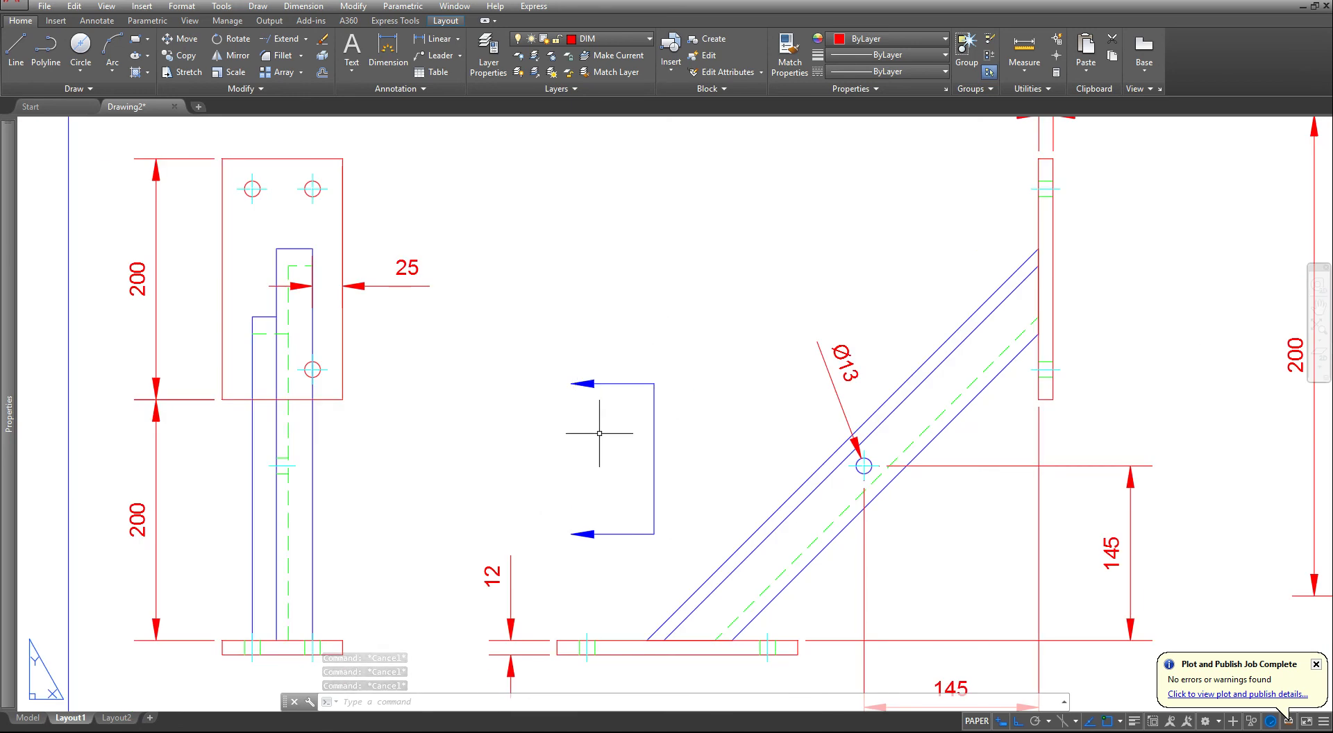
left_click(565, 350)
left_click(676, 575)
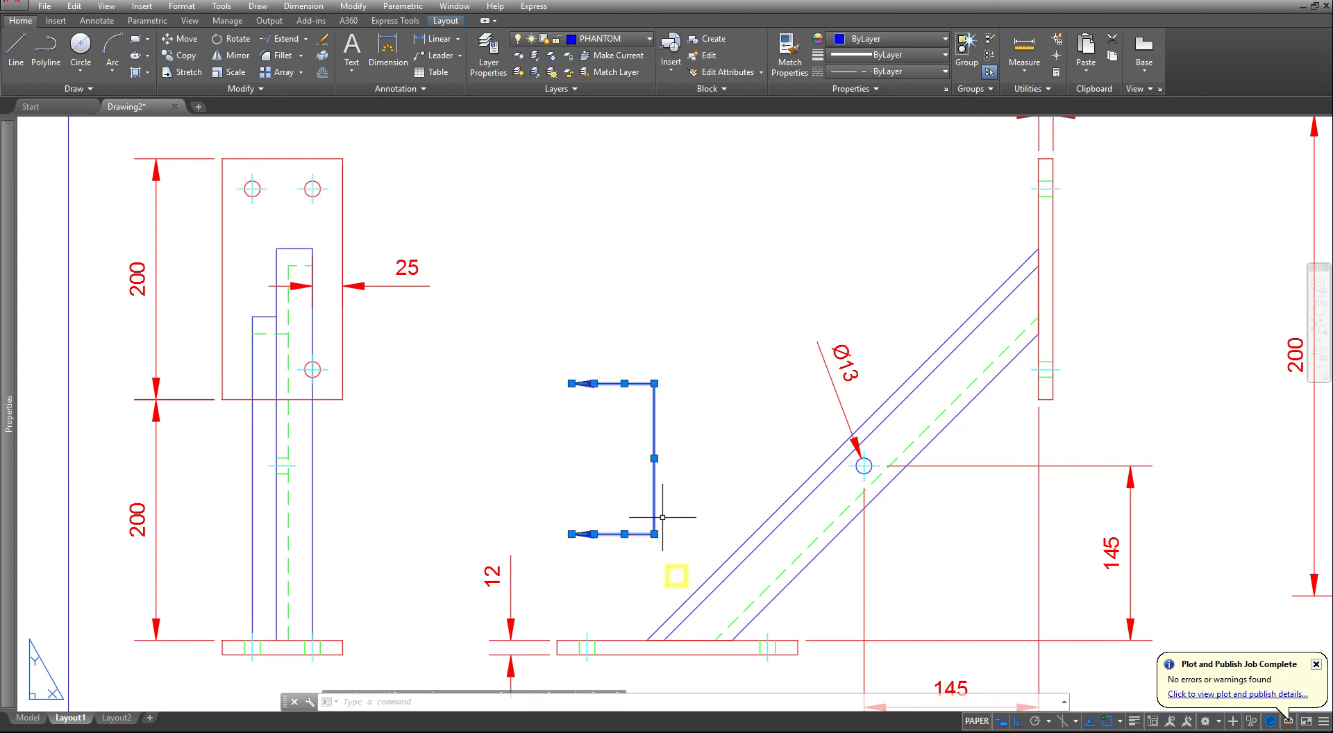
left_click(653, 458)
key("space")
key("space")
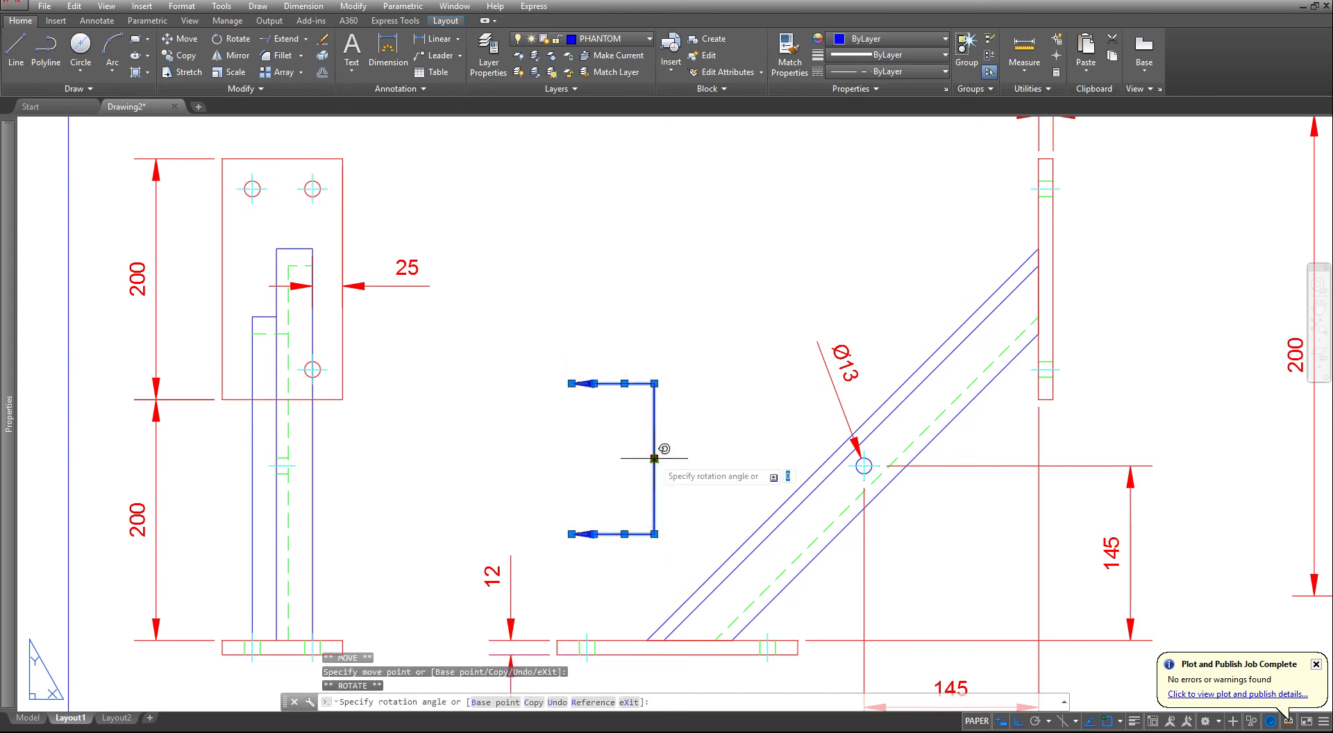
type("45")
key("Return")
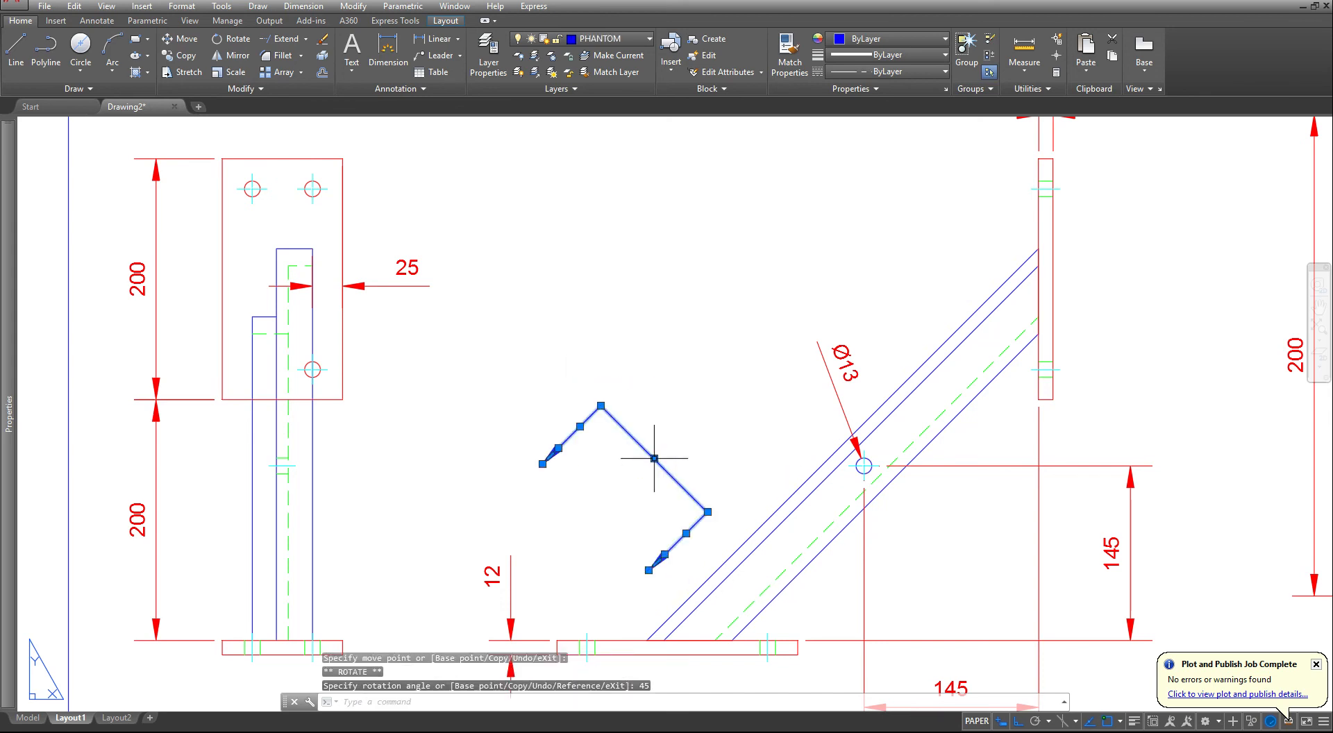
- Move the rotated cutting-plane line by its long segment's midpoint onto the centre of the Ø13 hole and clear the selection
left_click(654, 459)
key("space")
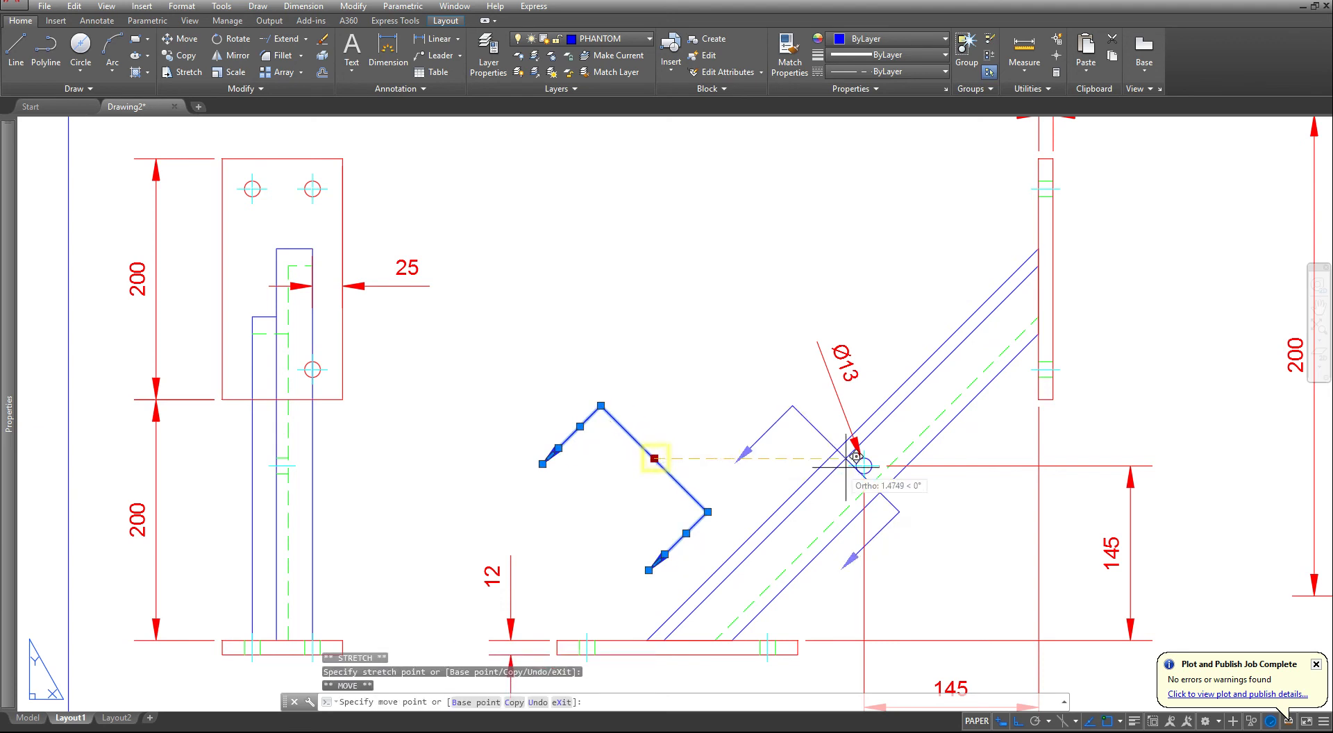
scroll(866, 464, "up", 4)
left_click(859, 466)
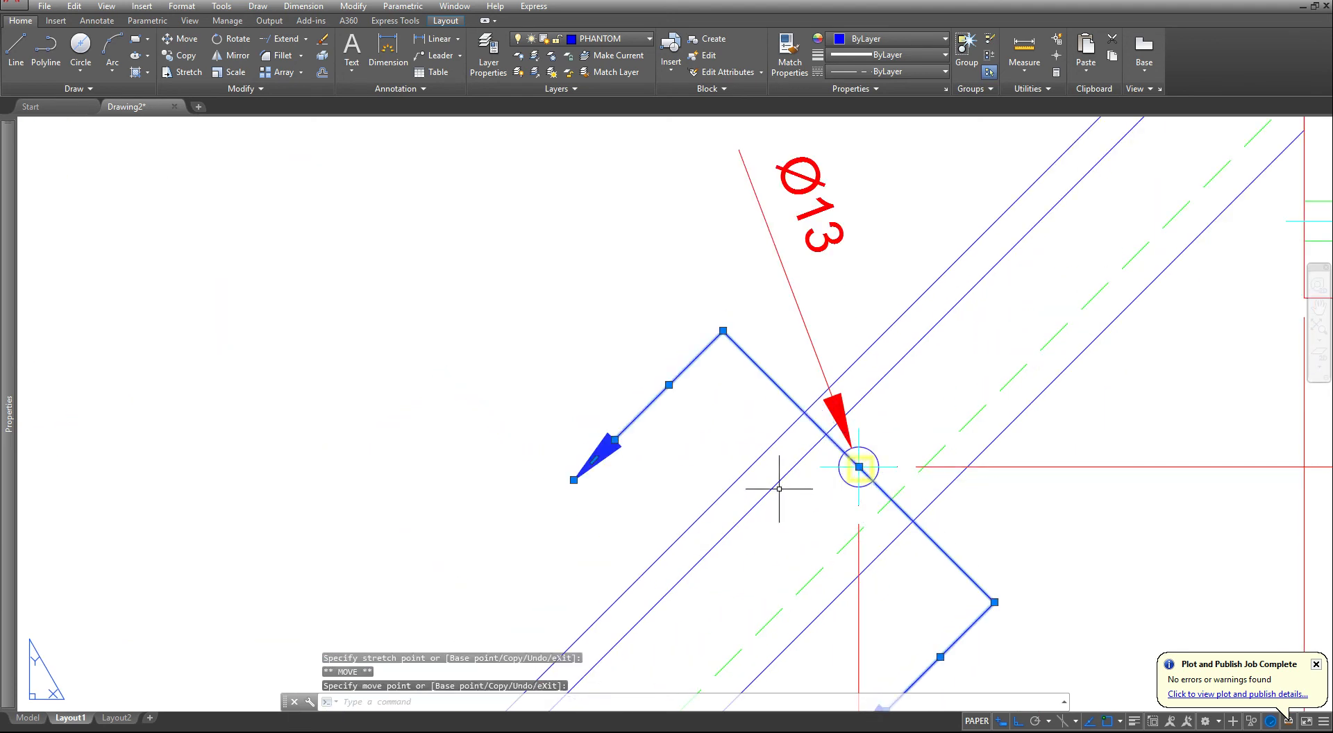
key("Escape")
key("Escape")
scroll(736, 540, "down", 2)
middle_click_drag(741, 631, 747, 553)
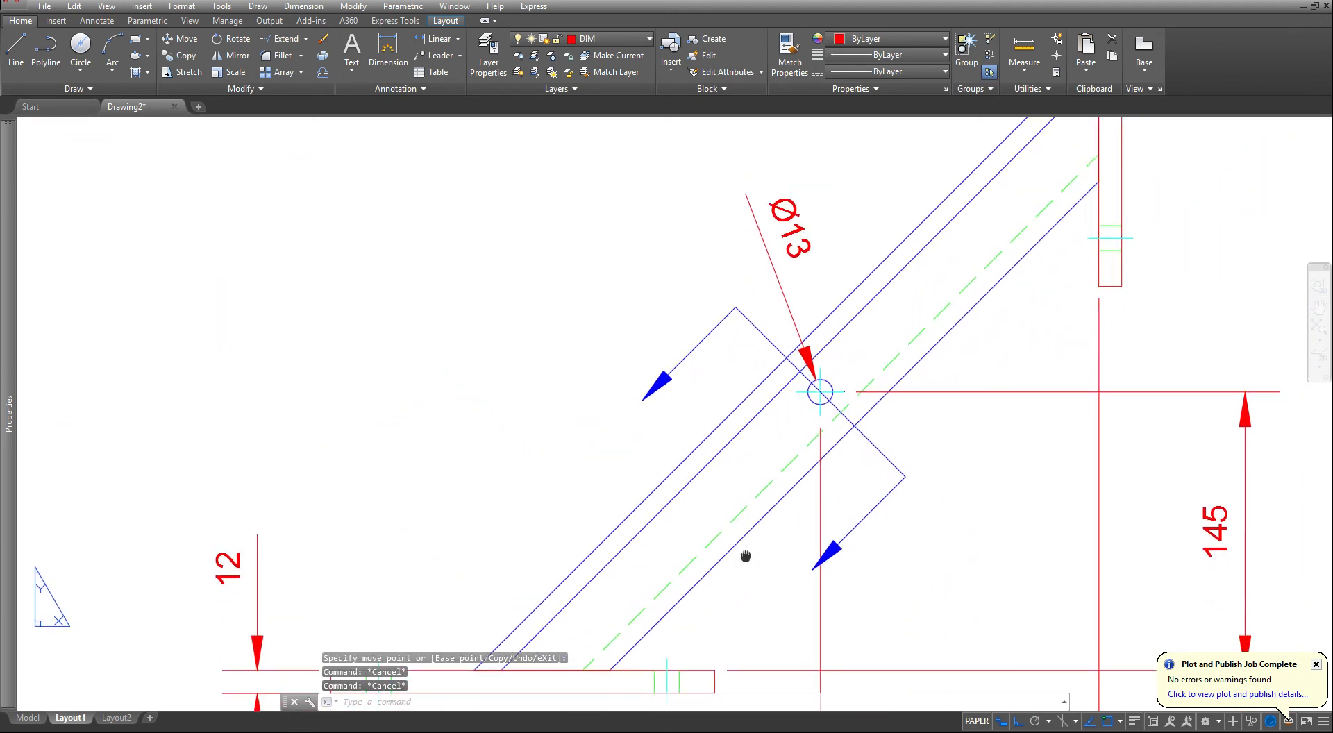
key("Escape")
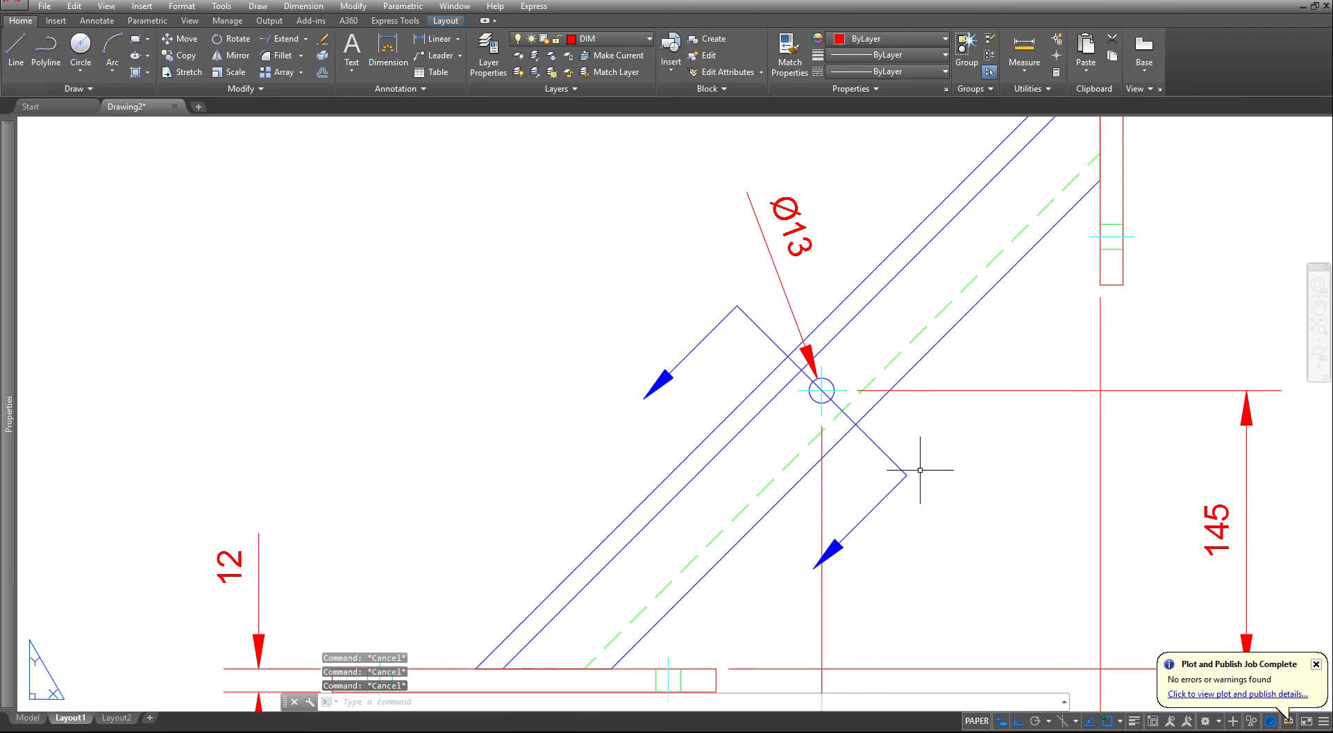
- Set the linetype scale of the three cutting-plane line segments to 0.5
left_click(895, 476)
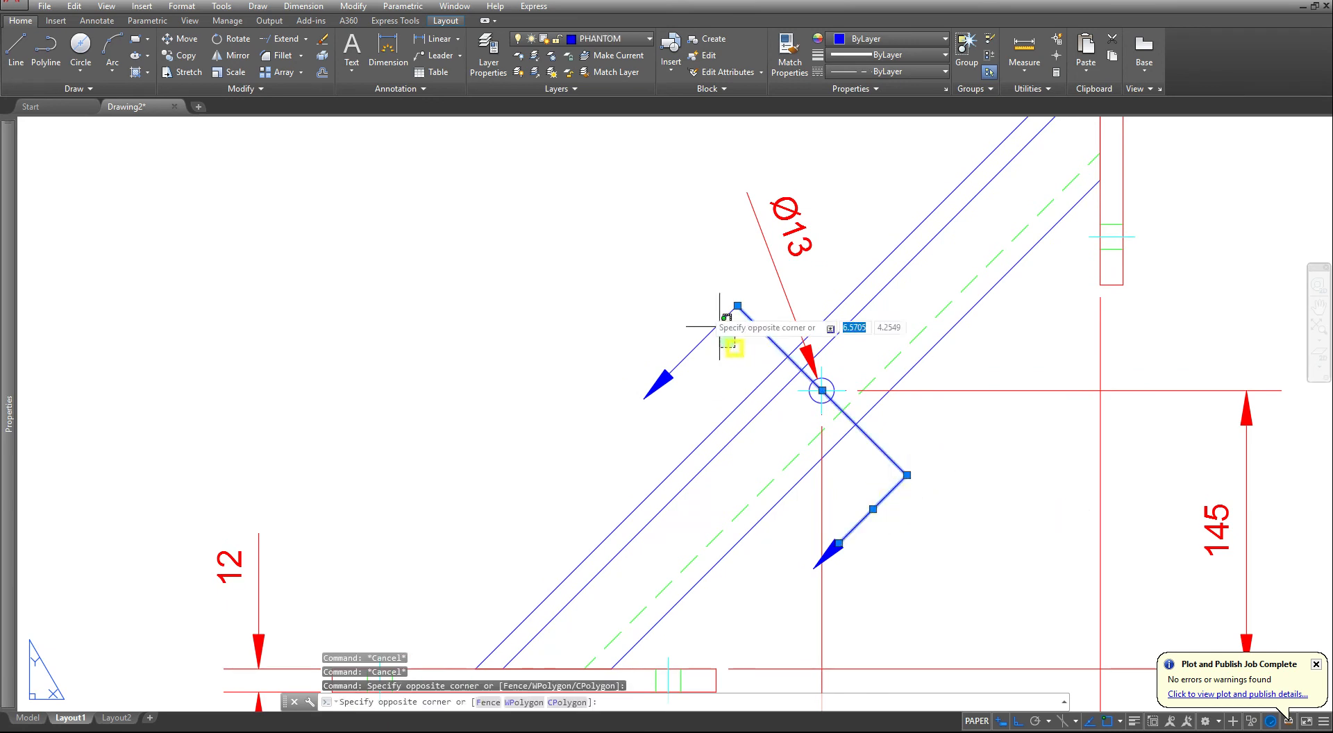
left_click(694, 298)
mouse_move(8, 410)
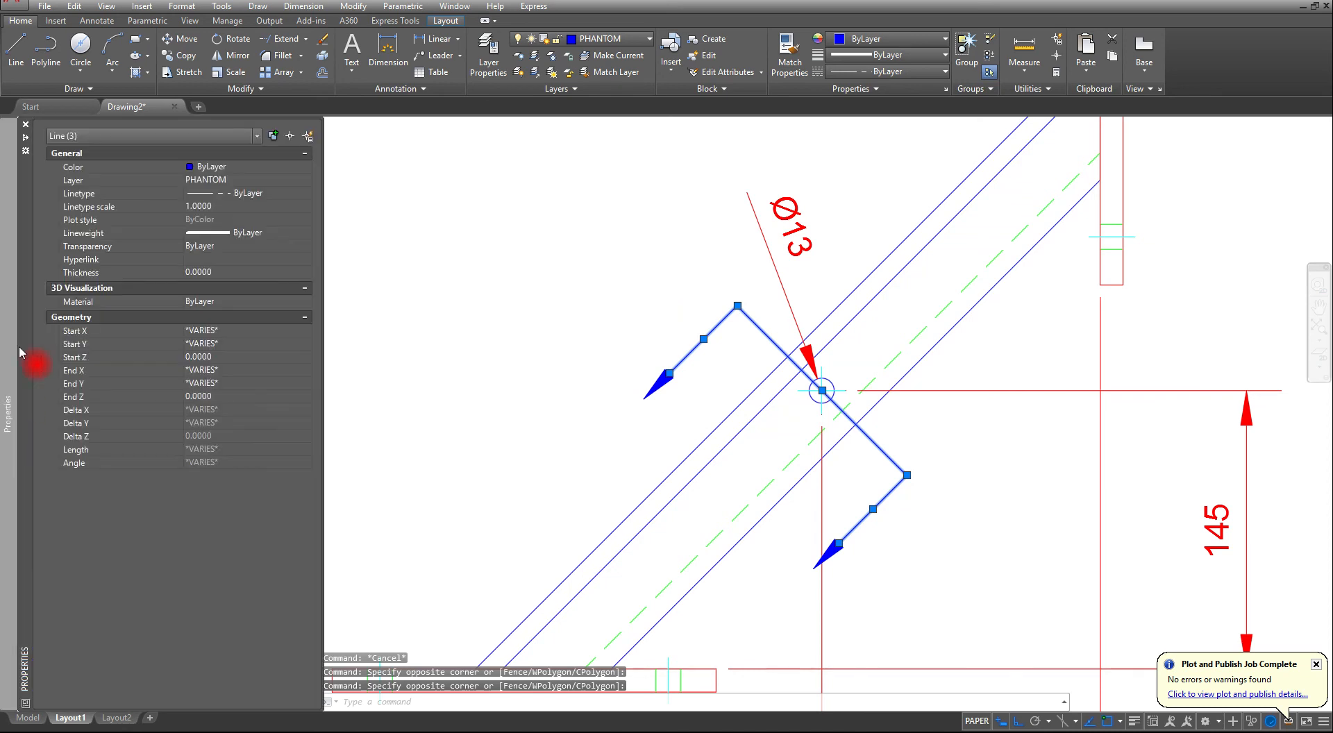
left_click(206, 207)
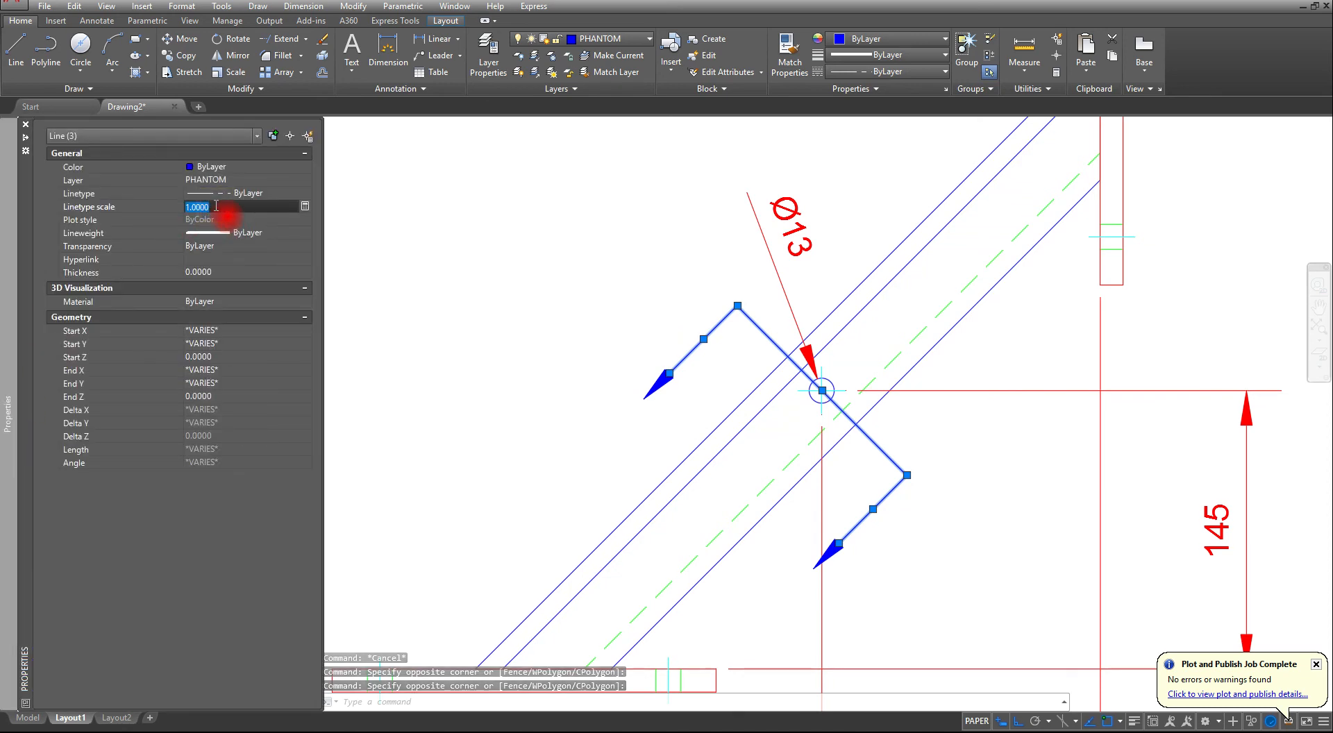
type(".5")
left_click(208, 211)
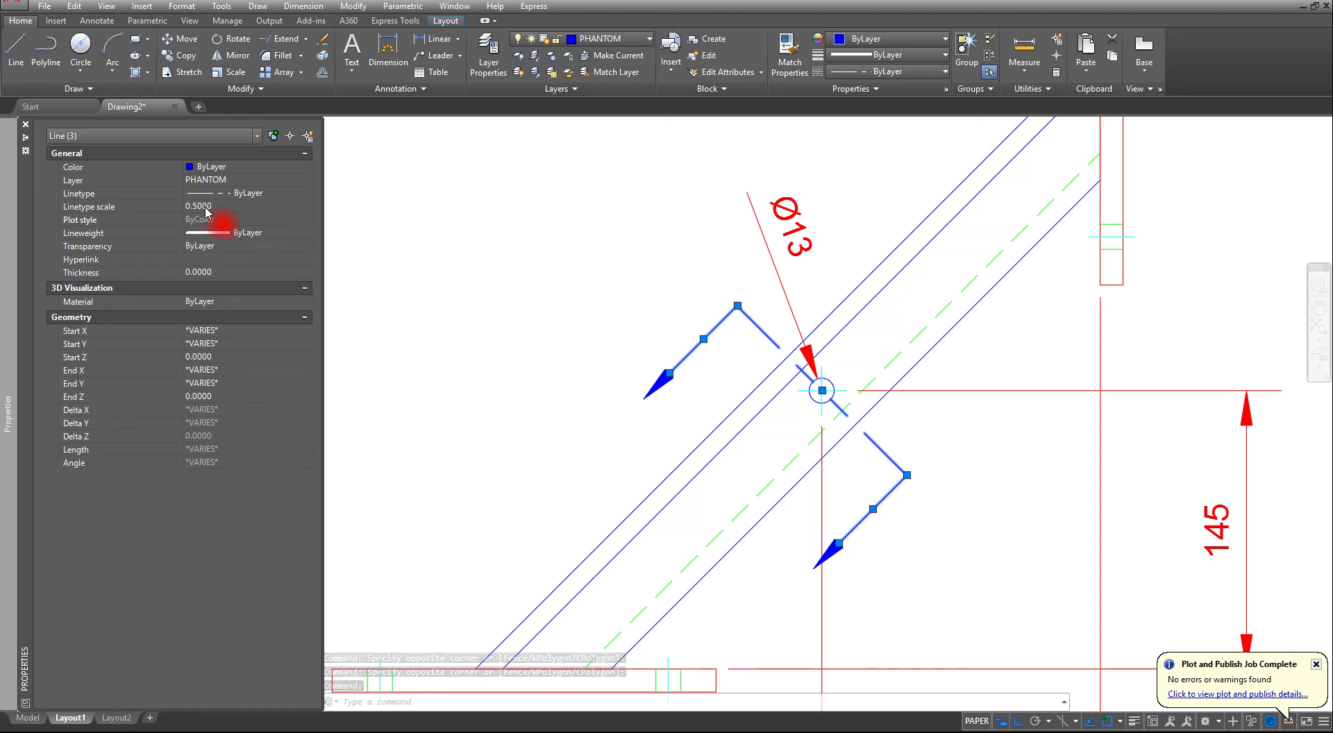
- Try a linetype scale of 0.375 on the cutting-plane segments, return it to 0.5 and clear the selection
left_click(232, 206)
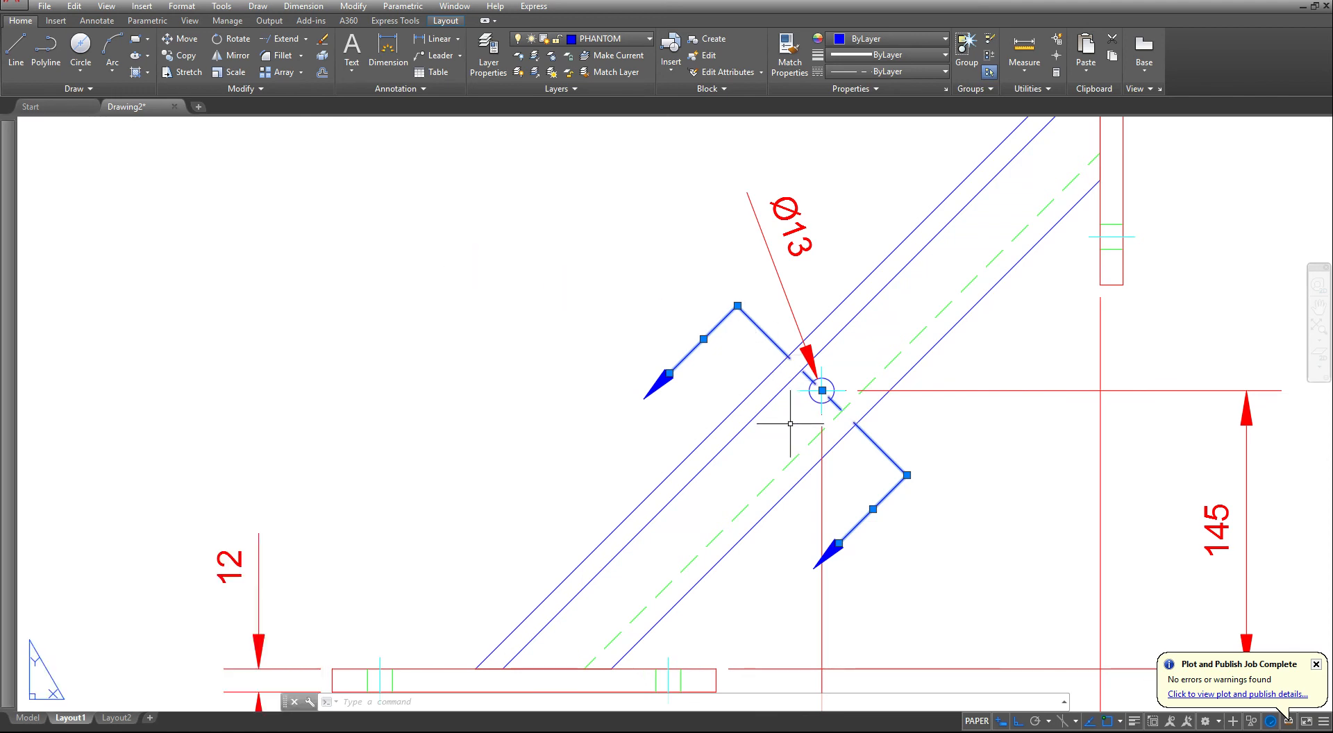
scroll(791, 431, "up", 2)
mouse_move(9, 215)
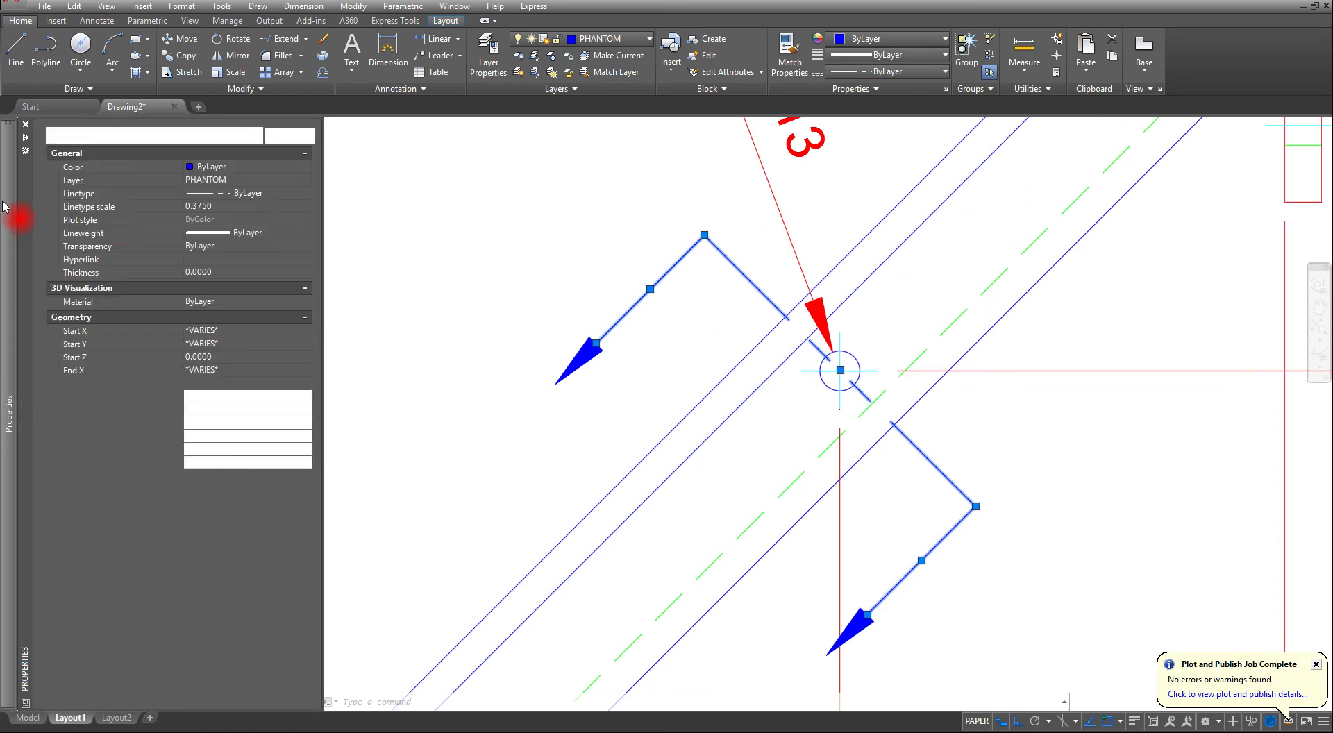
left_click(202, 207)
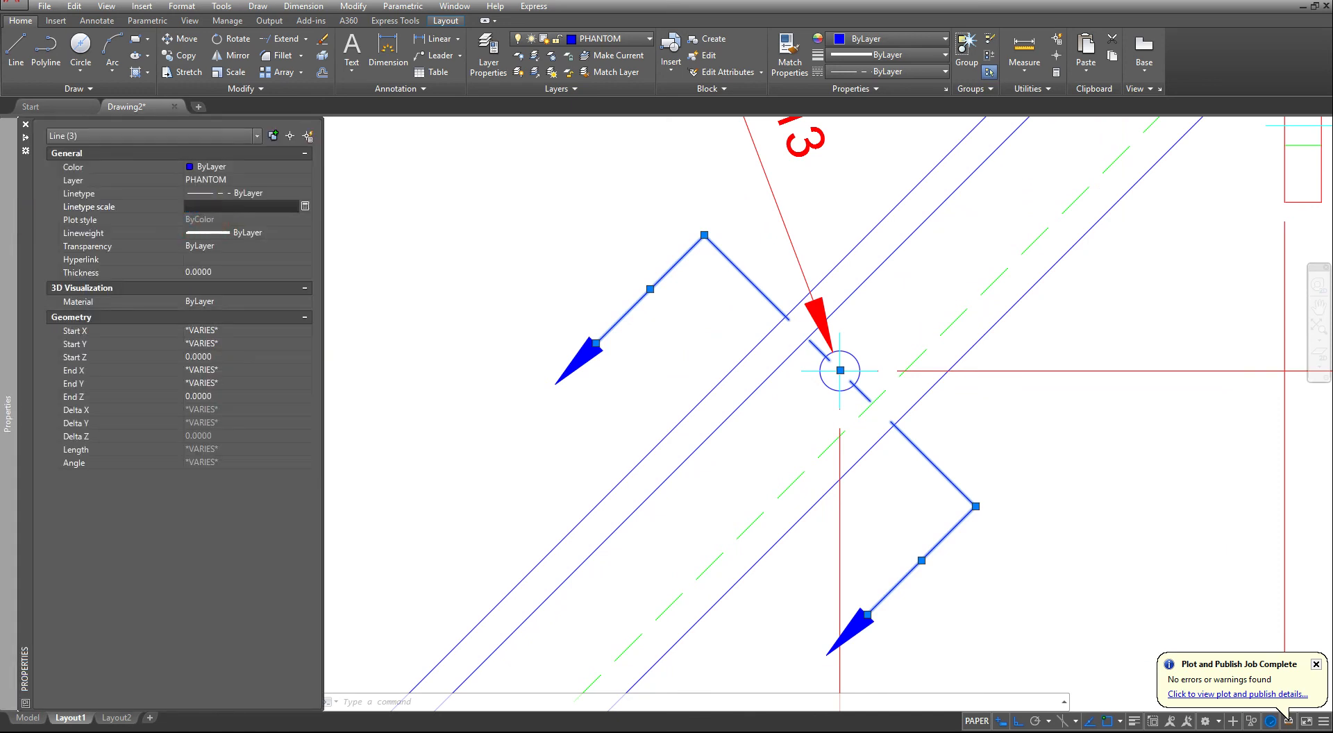
left_click(550, 322)
key("Escape")
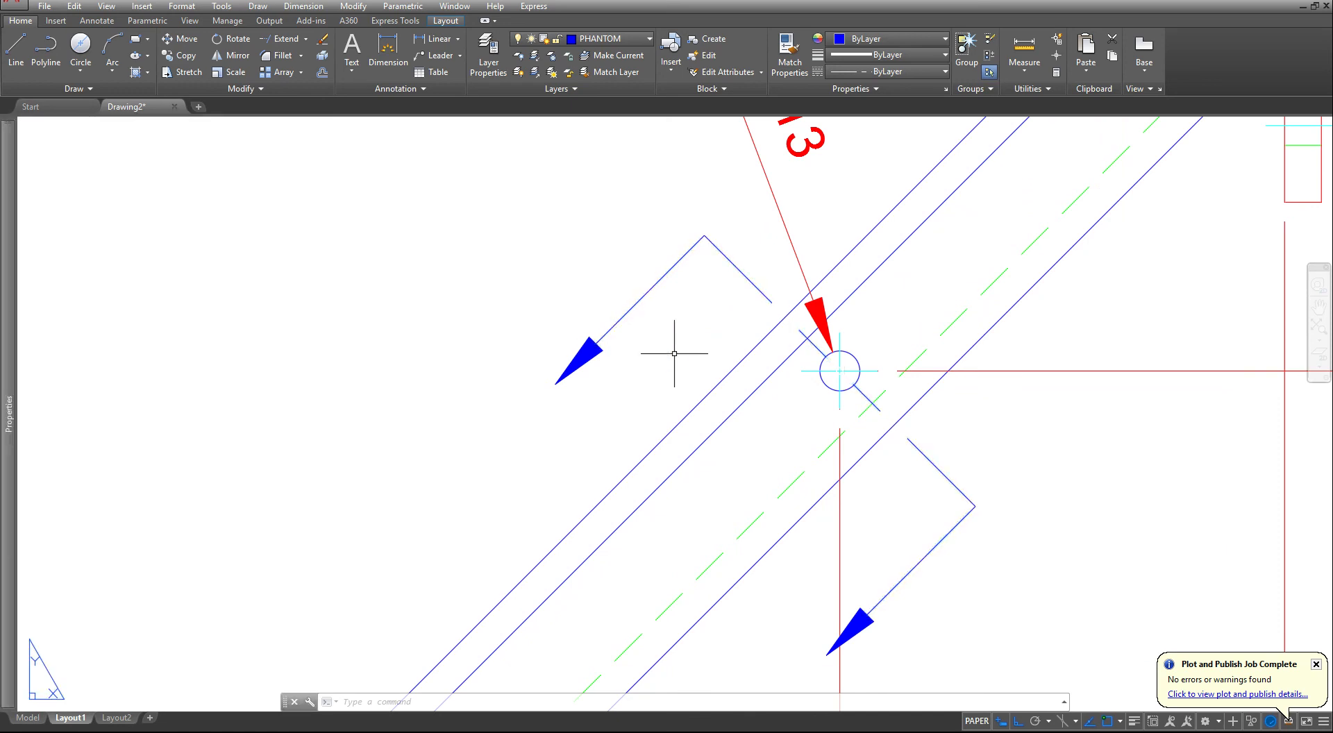
- Add the single-line text "A" with height .125 and rotation 0 below and outside the upper cutting-plane arrowhead
scroll(644, 361, "down", 3)
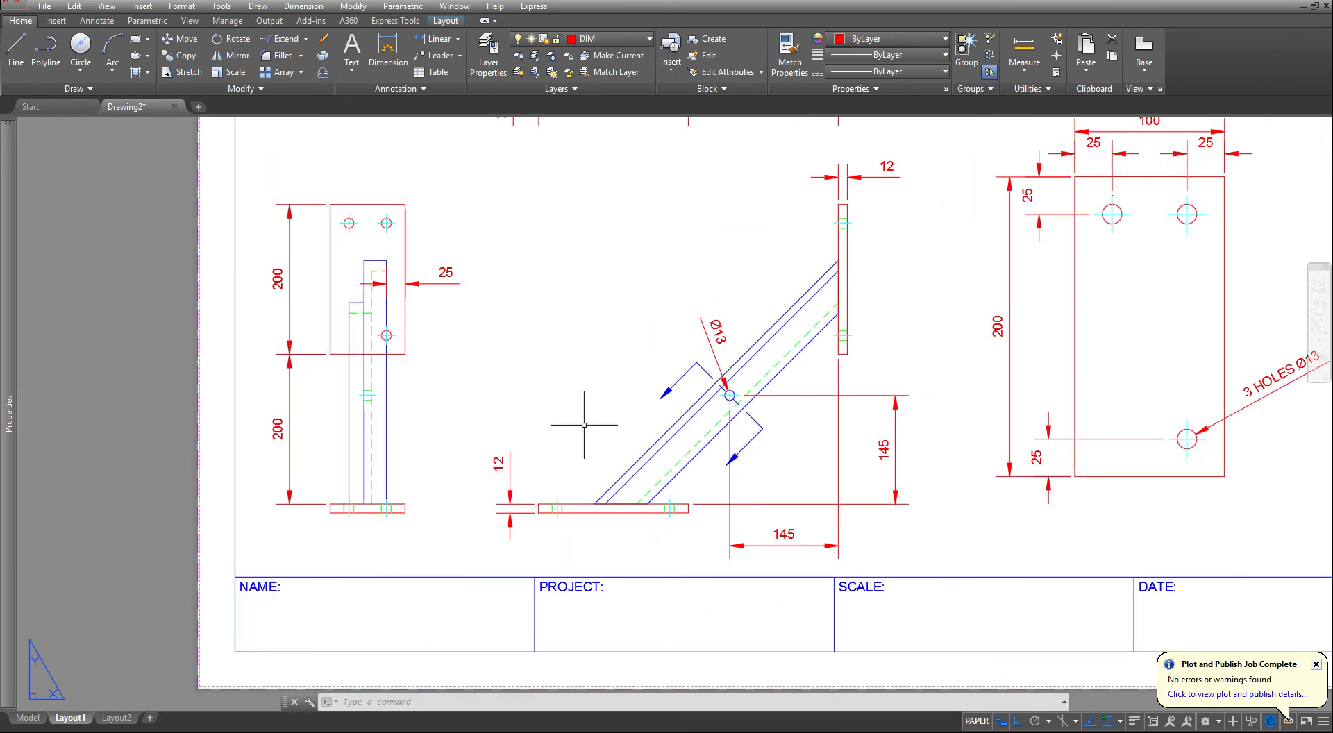
scroll(645, 415, "up", 1)
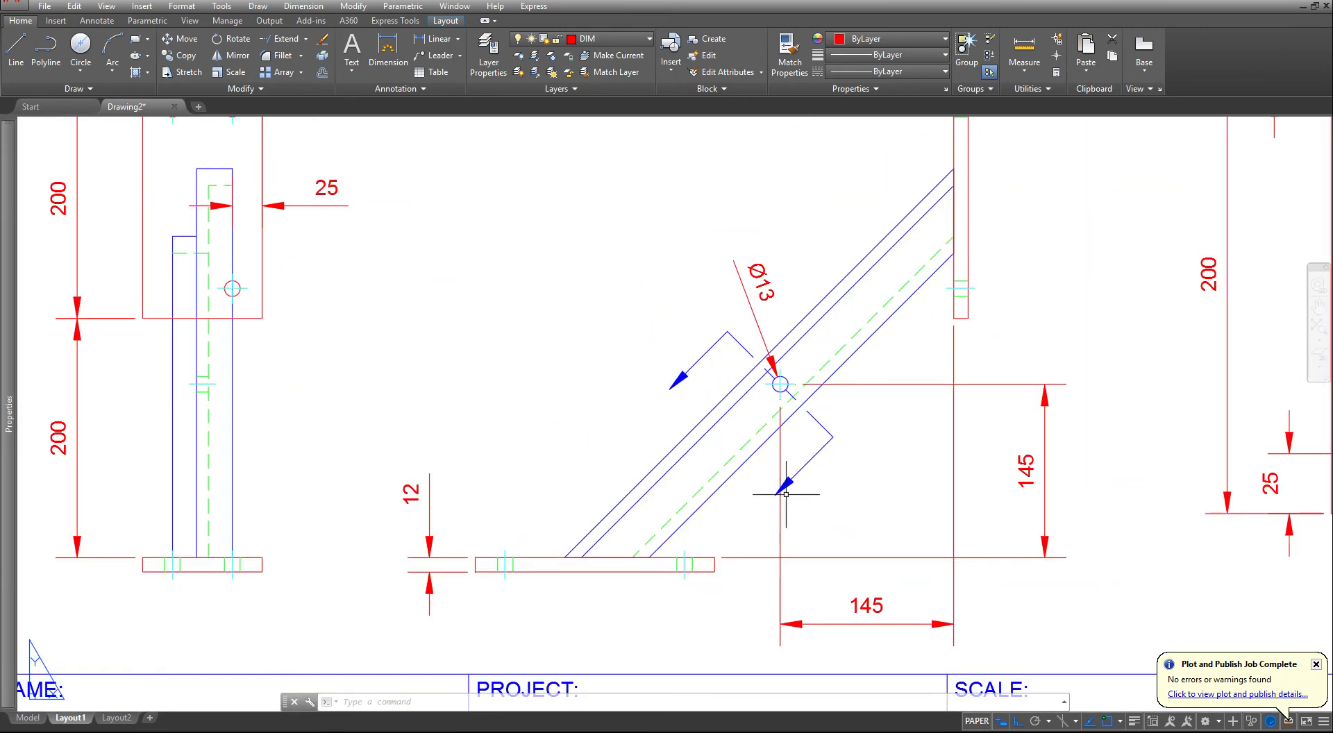
left_click(352, 69)
left_click(373, 125)
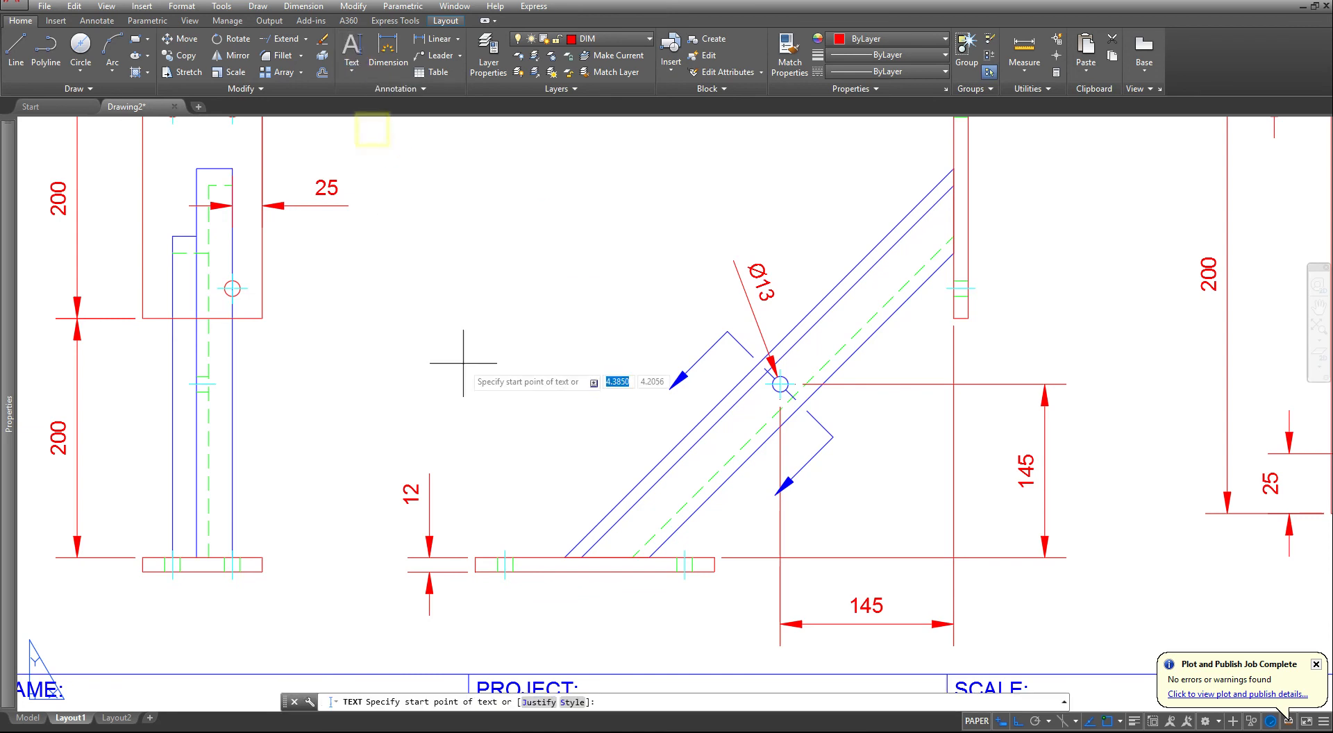
left_click(607, 418)
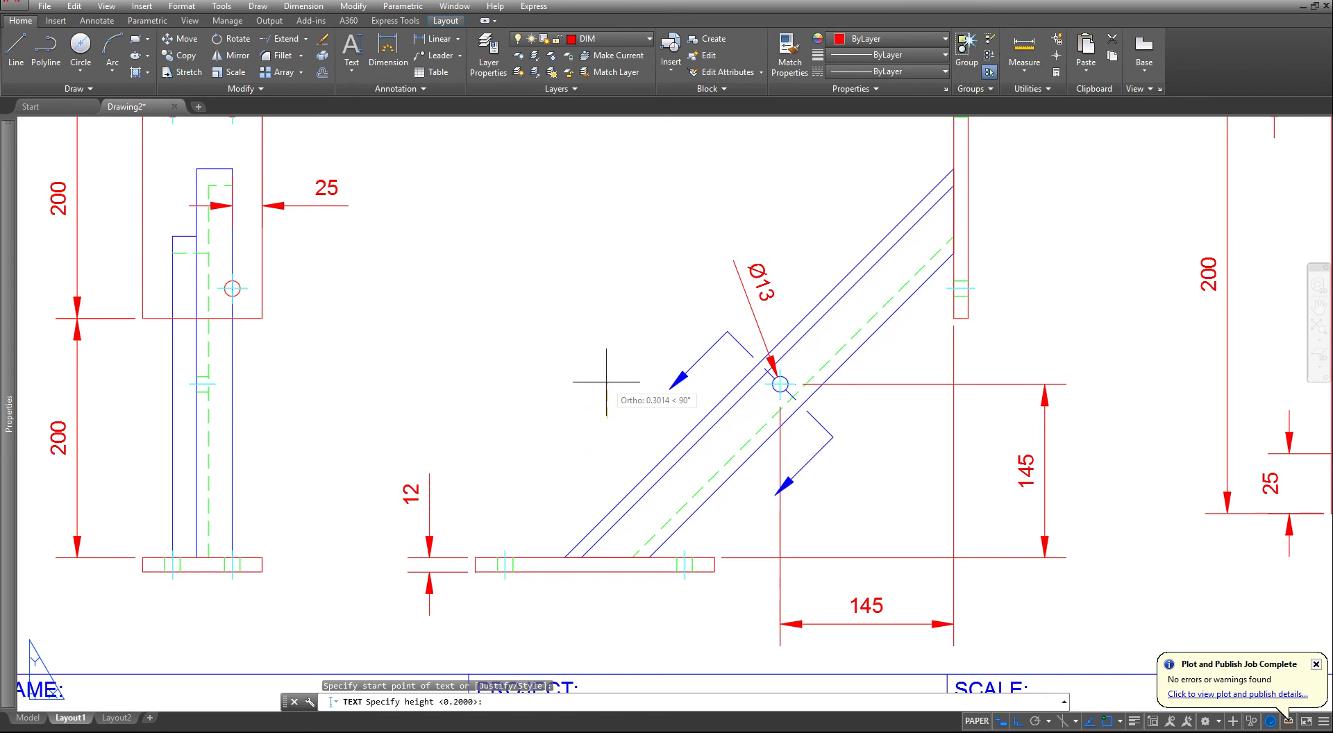
type(".1")
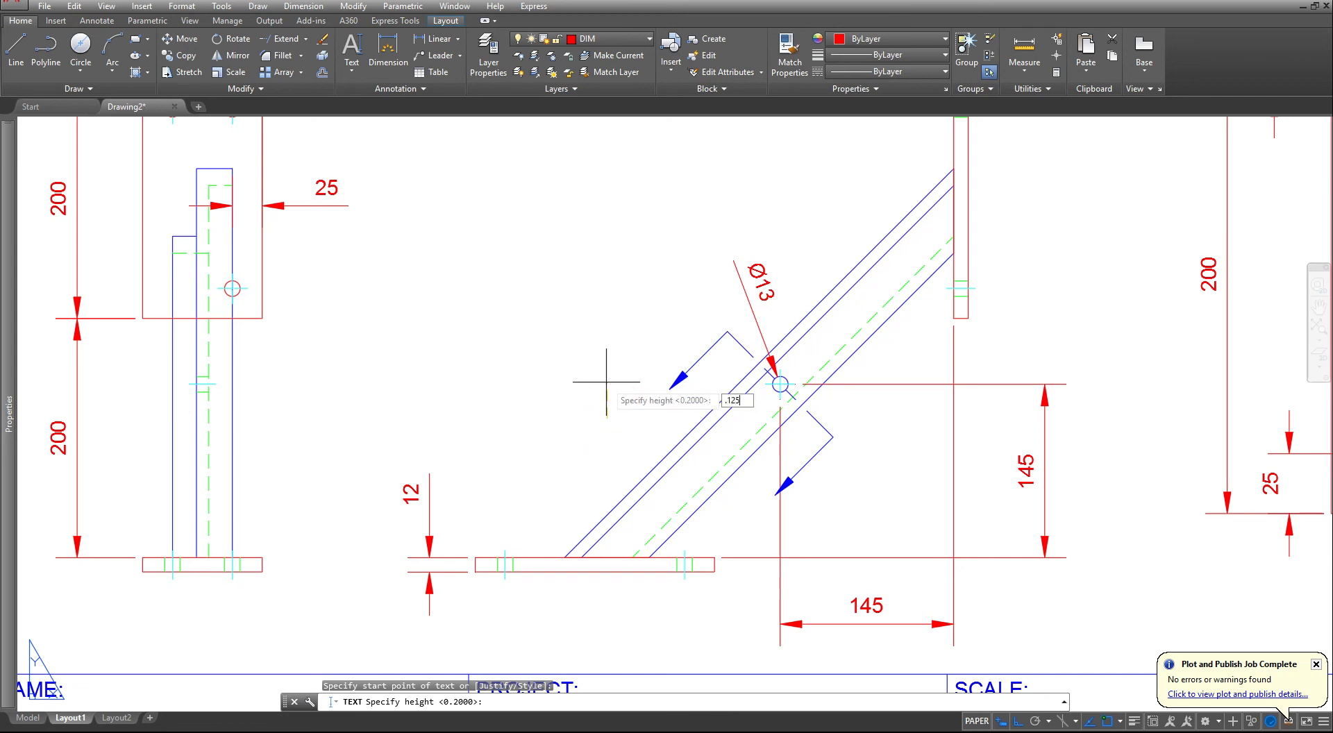
type("25")
key("Return")
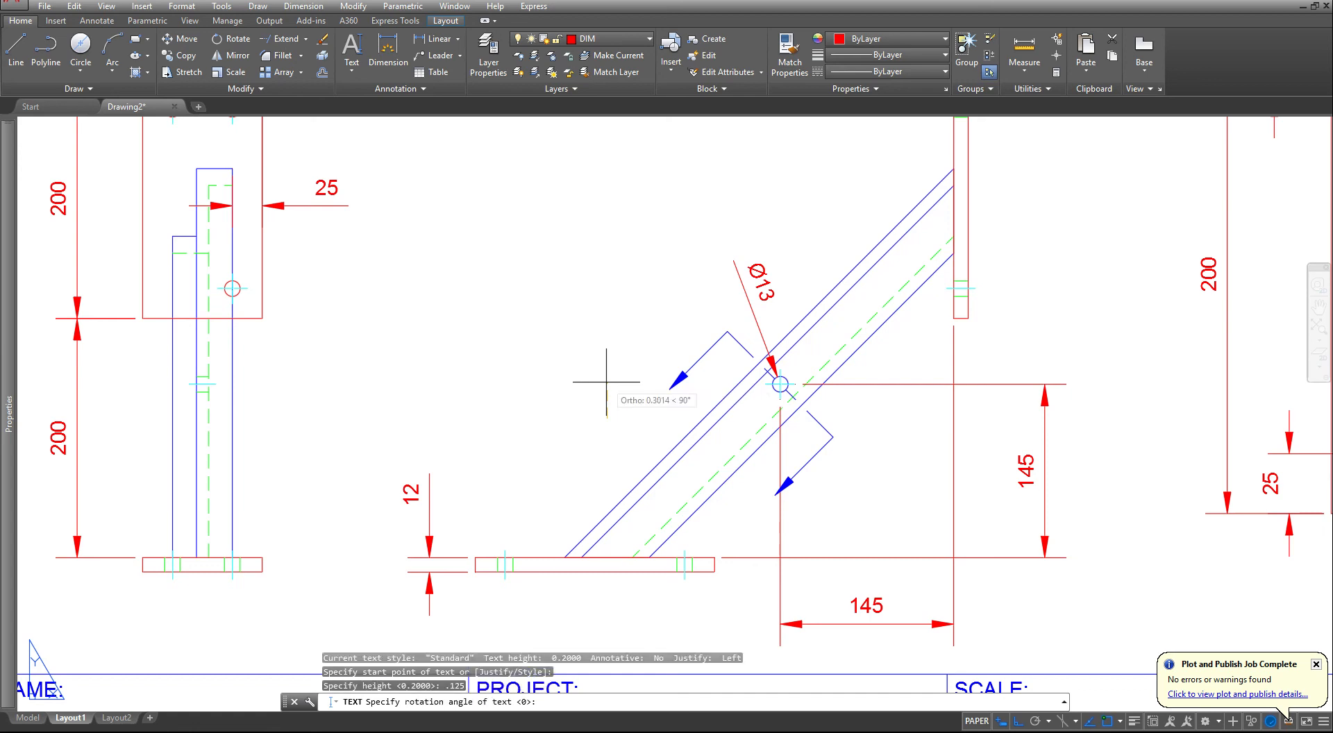
key("Return")
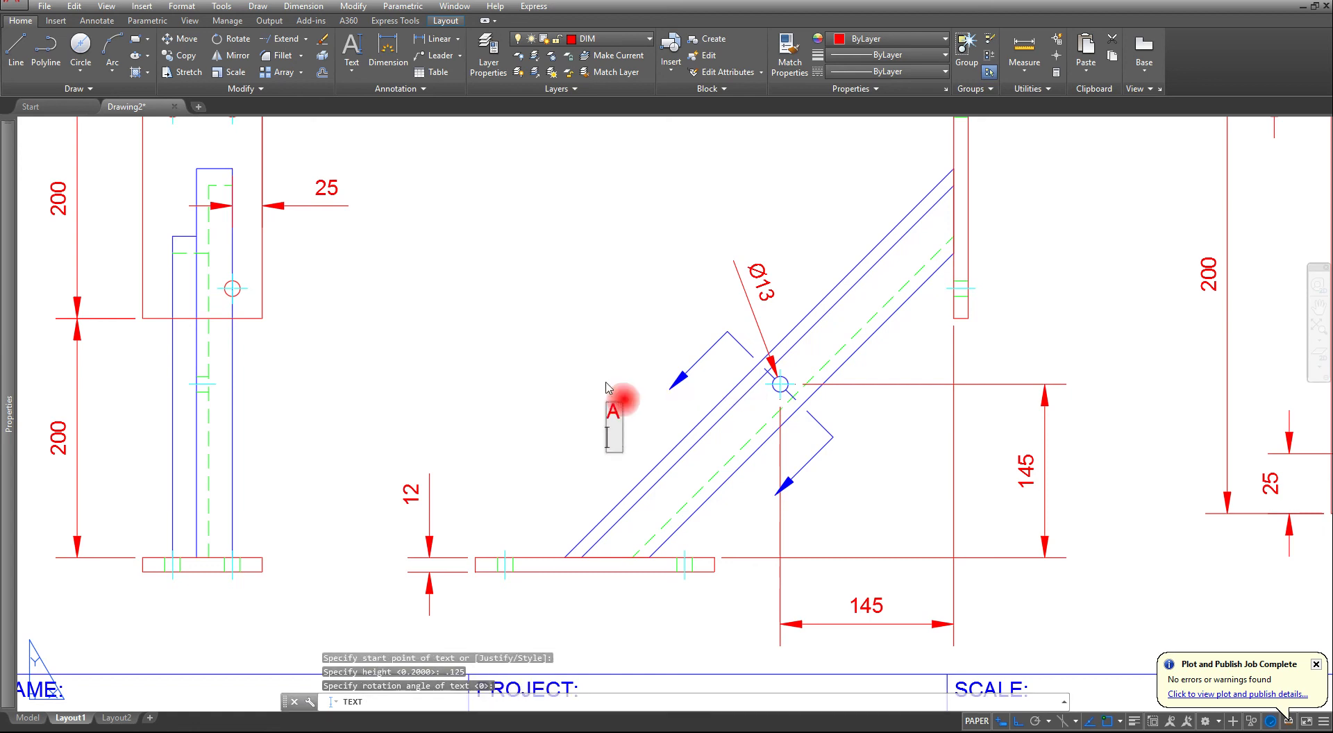
key("Return")
key("Escape")
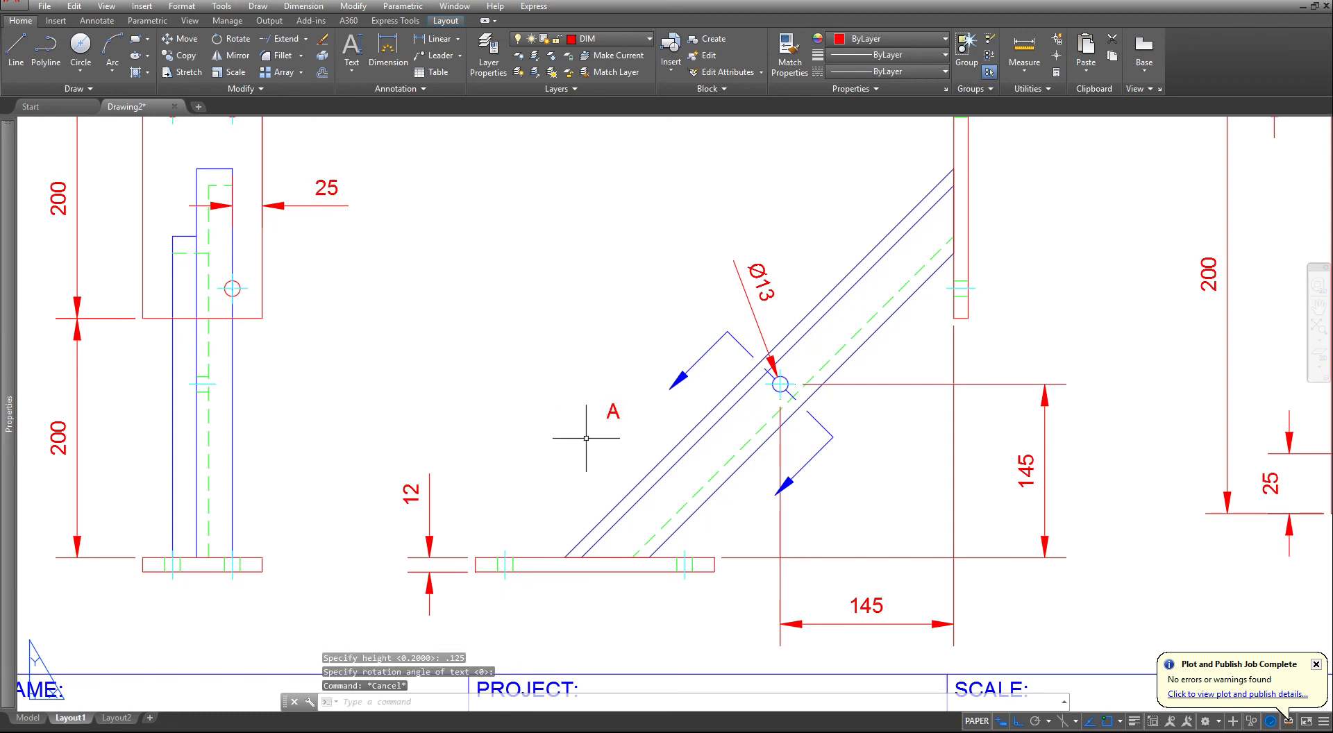
- Move the letter A with ortho off to just below the tip of the upper cutting-plane arrowhead
type("M")
key("Return")
left_click(574, 369)
left_click(646, 425)
key("Return")
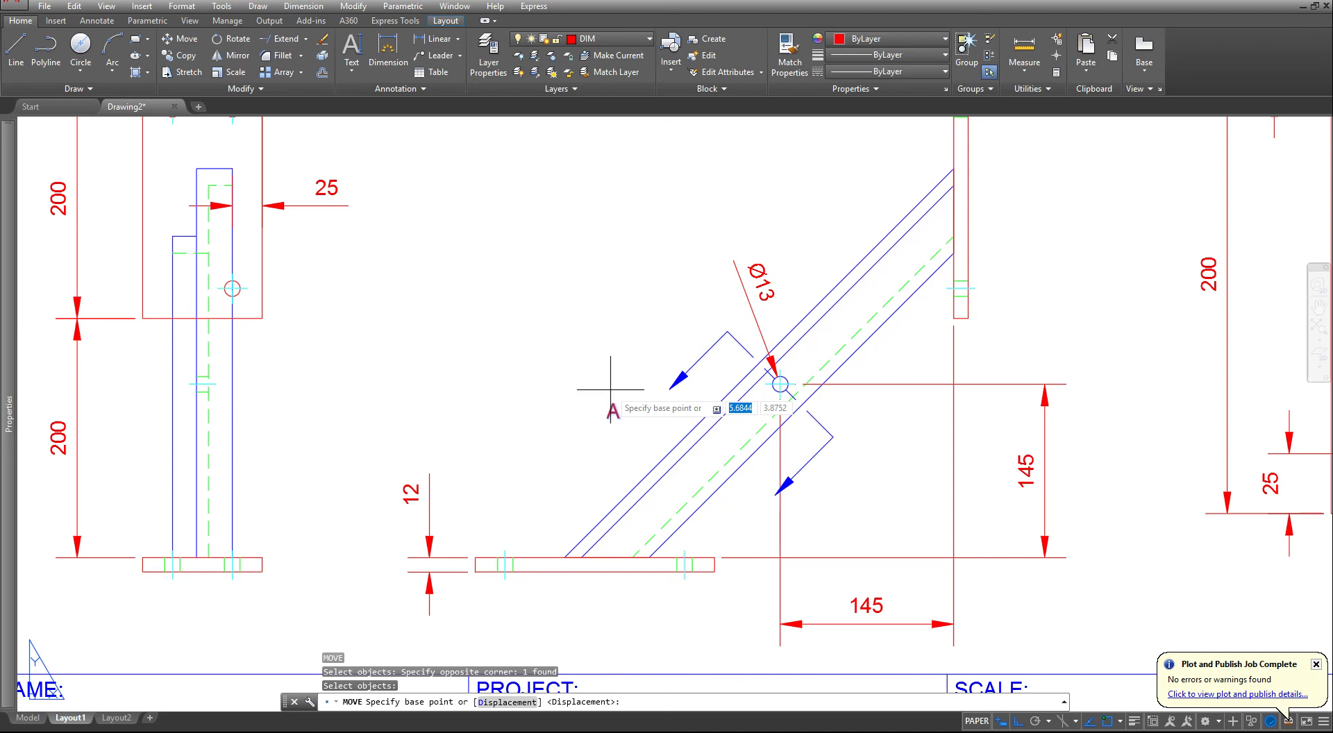
left_click(608, 418)
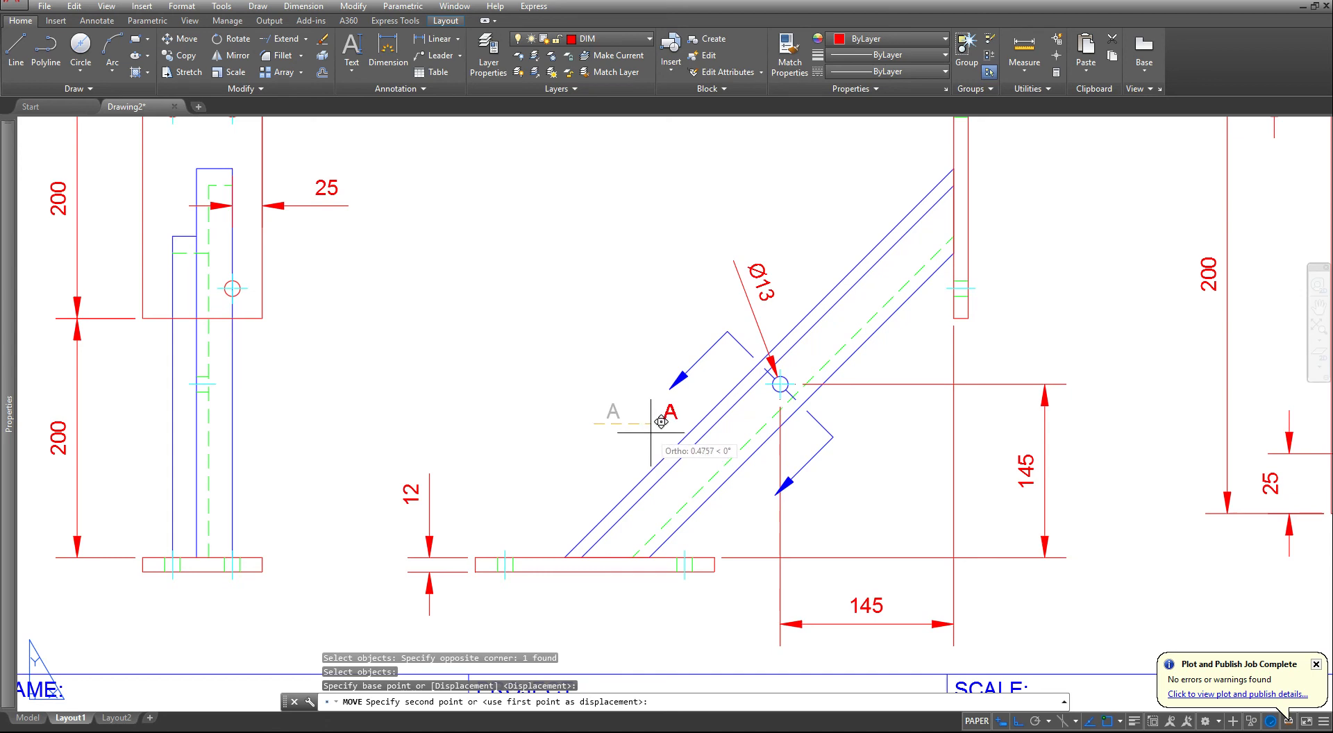
key("F8")
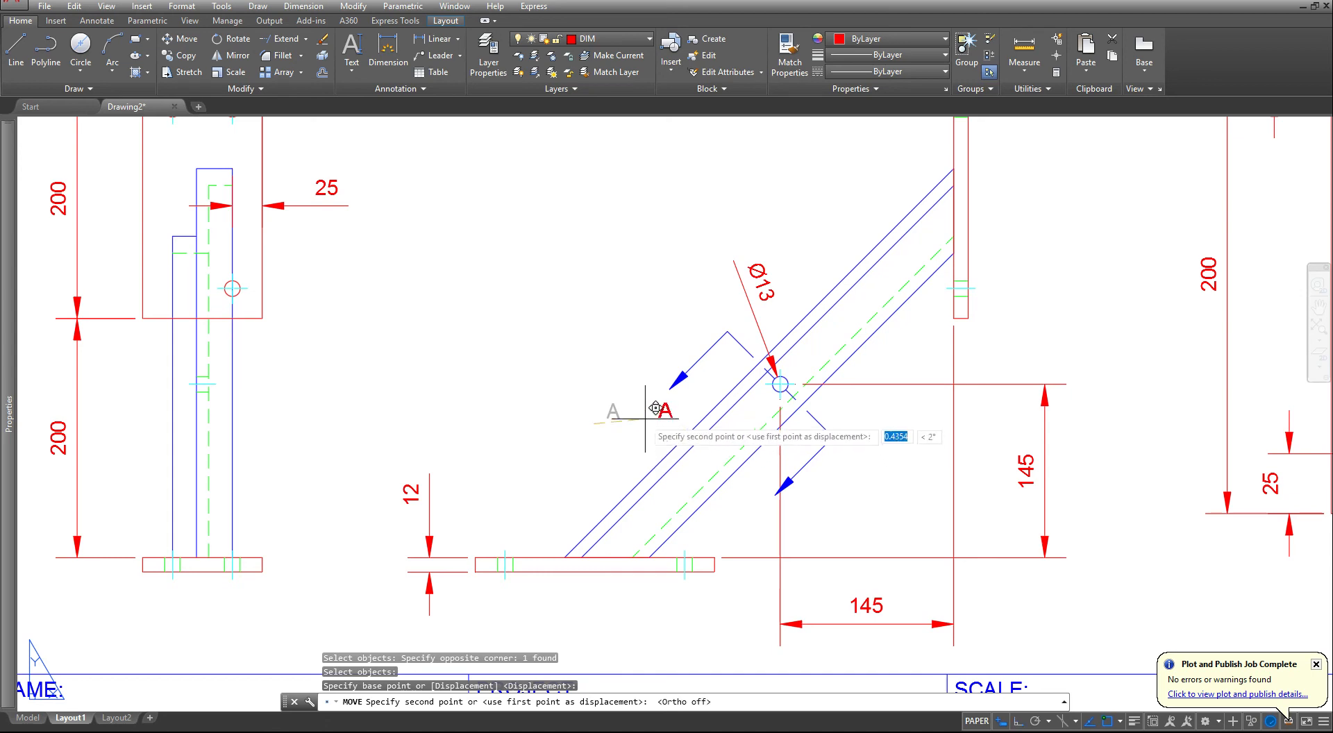
left_click(656, 406)
key("Escape")
key("Escape")
key("Escape")
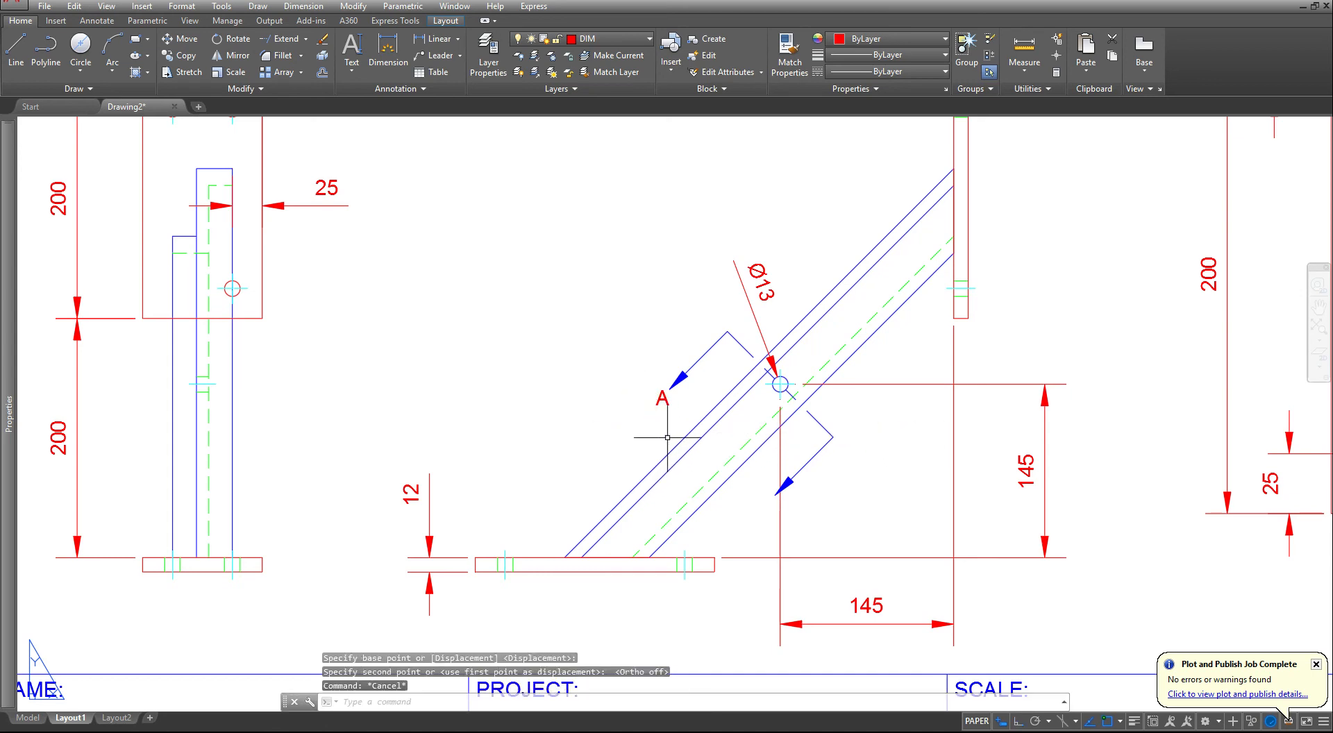
left_click(667, 438)
key("Return")
left_click(625, 422)
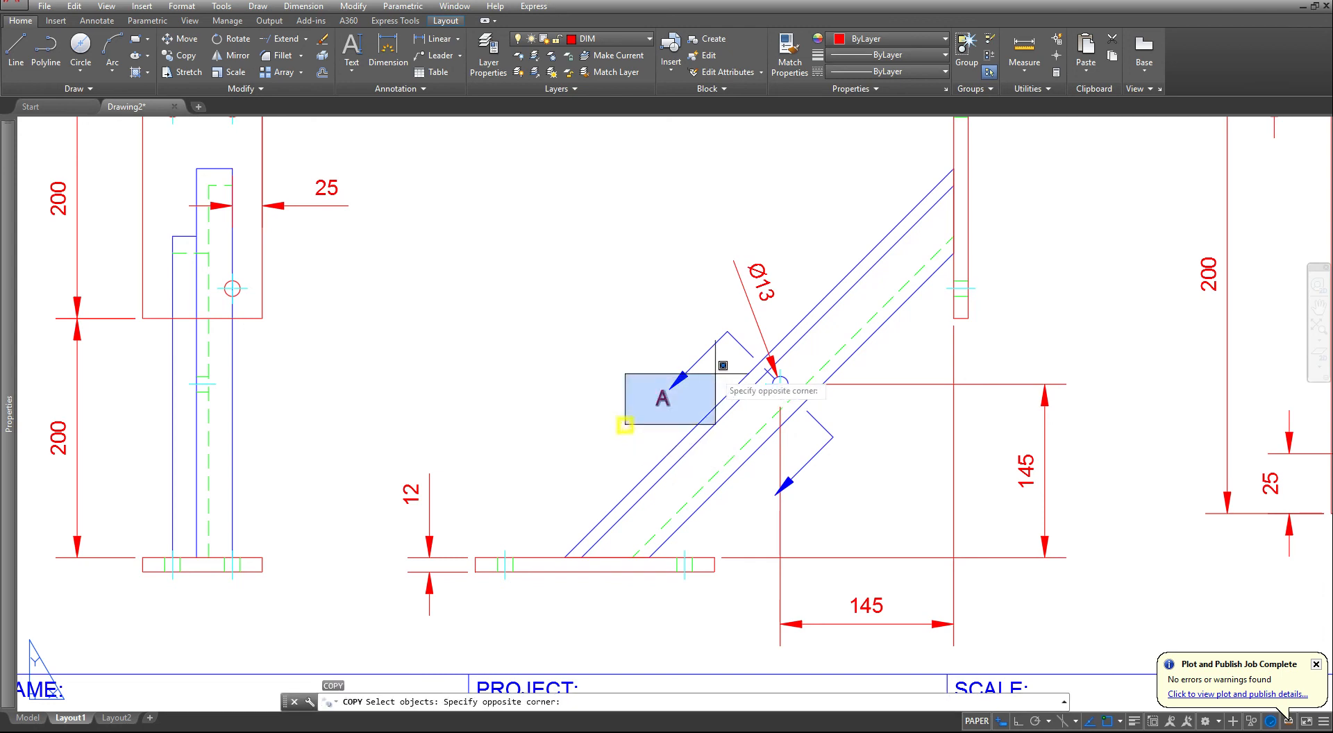
left_click(708, 369)
key("Escape")
key("Escape")
- Copy the letter A from the upper cutting-plane arrowhead to just below the tip of the lower arrowhead
key("Return")
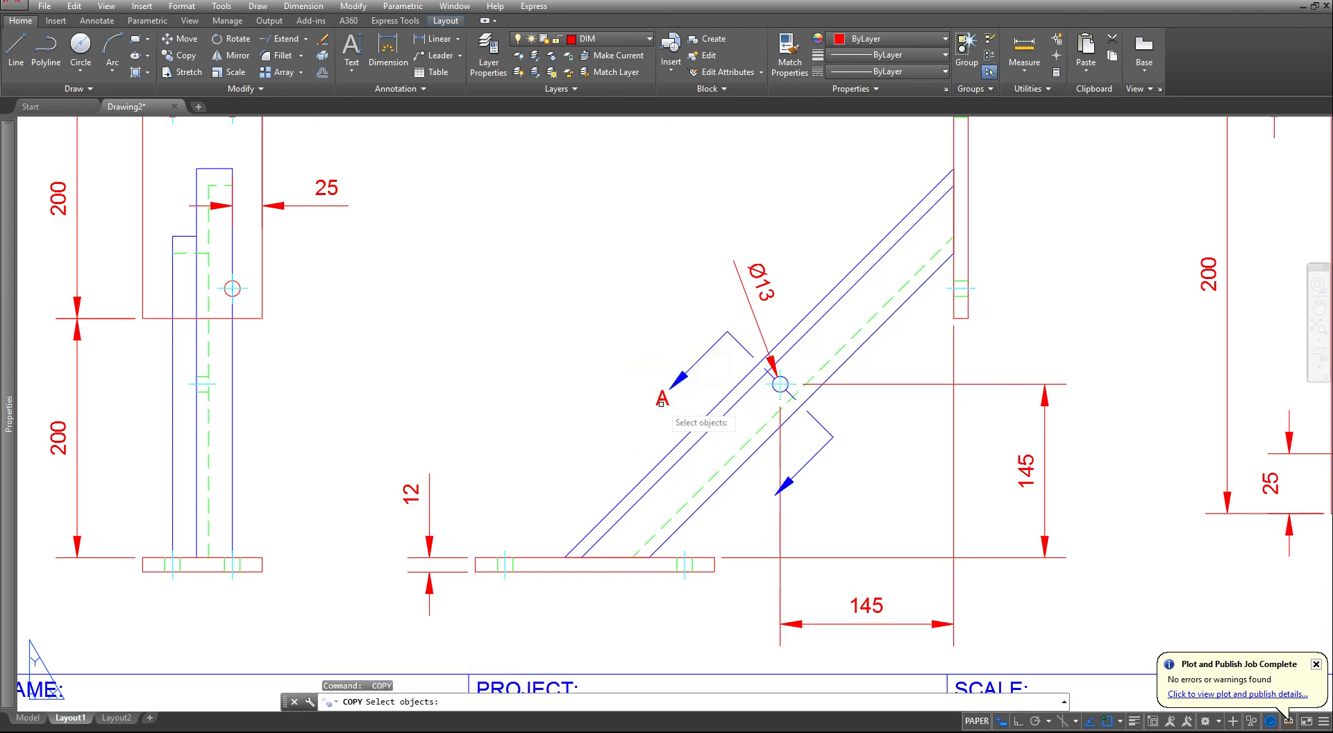
left_click(659, 399)
right_click(628, 413)
left_click(543, 367)
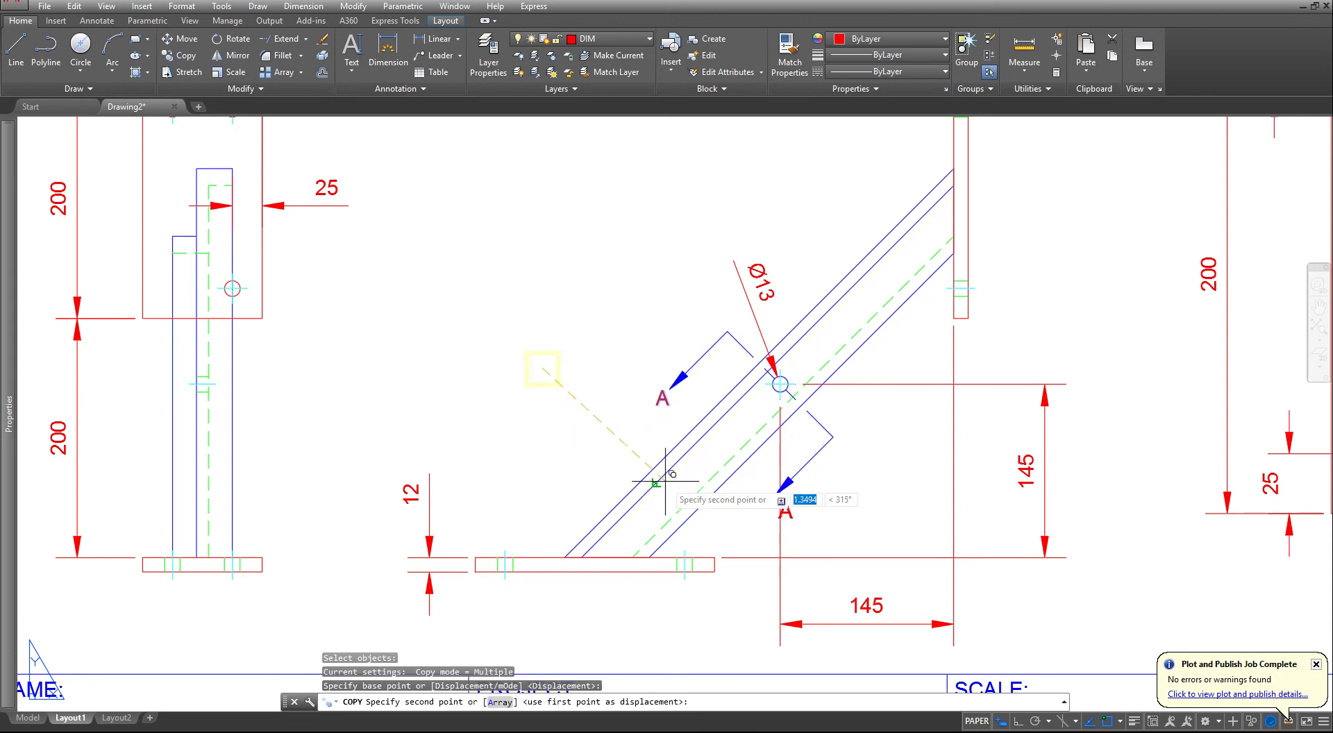
left_click(646, 469)
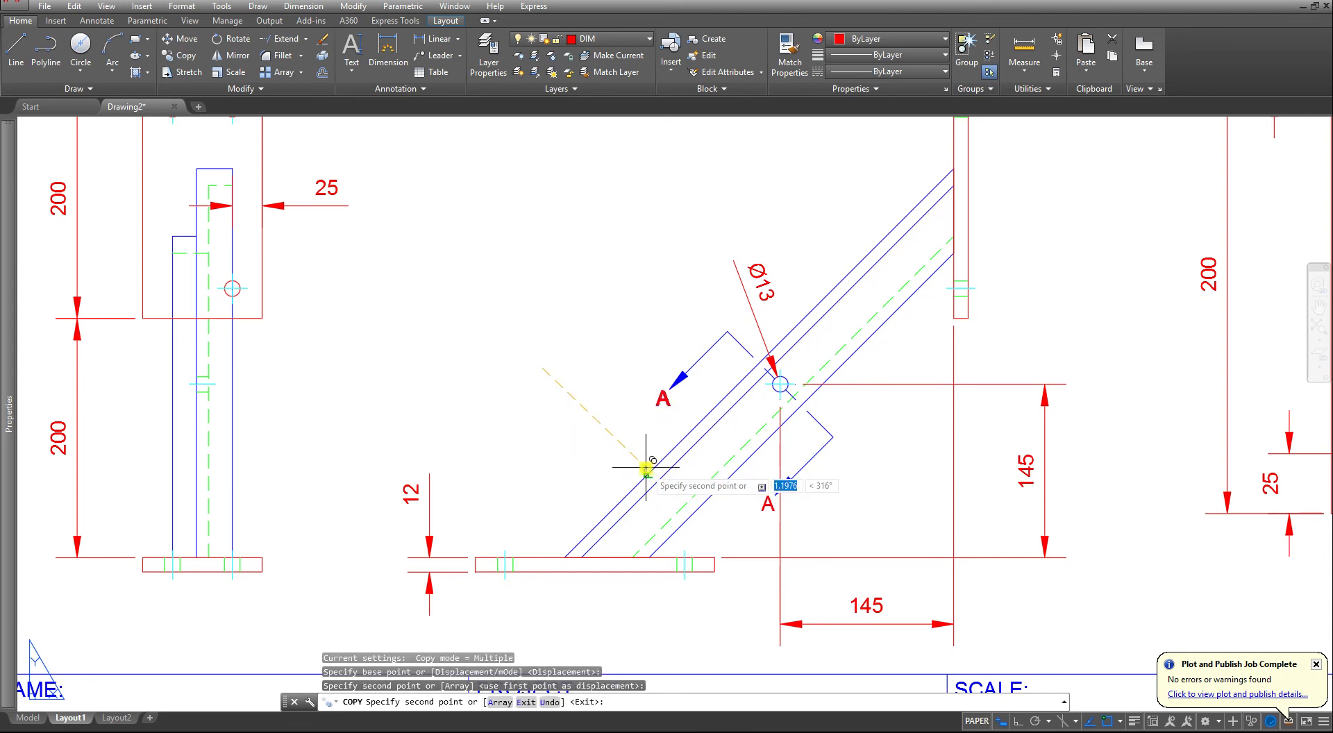
key("Escape")
key("Escape")
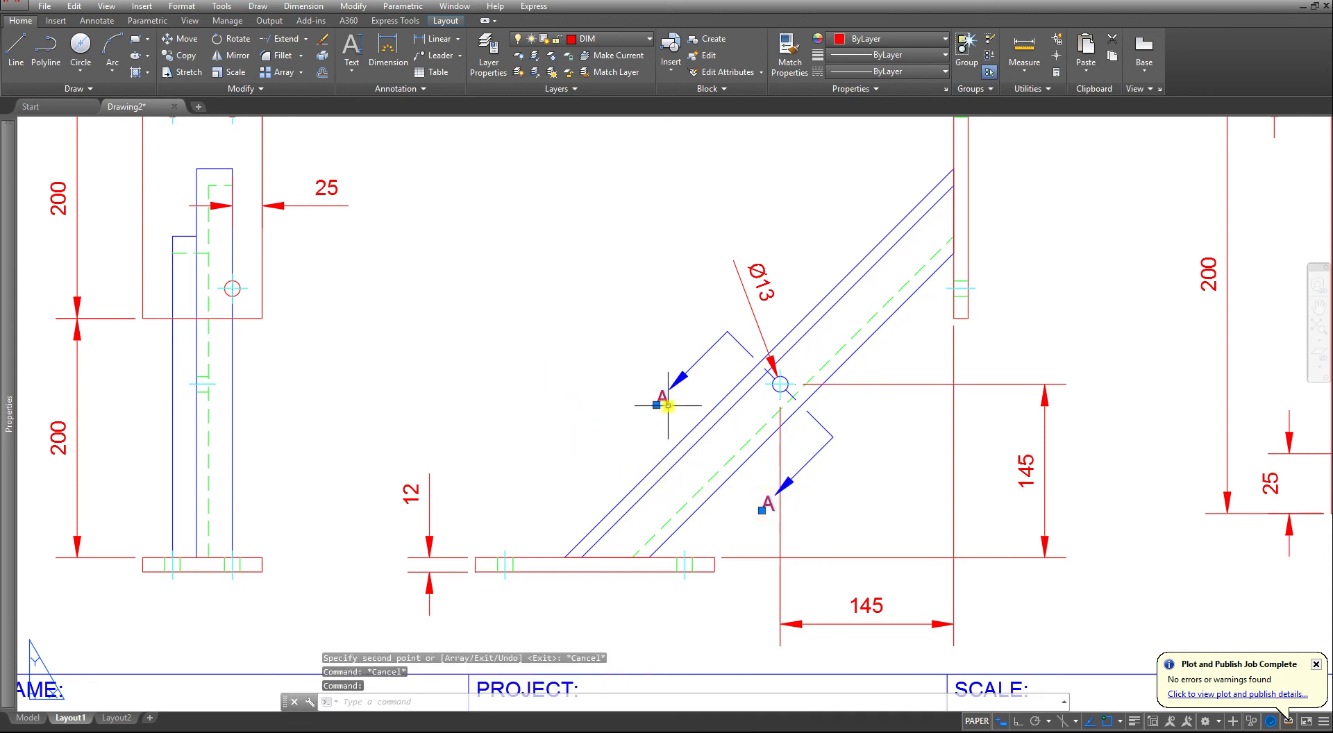
- Put both cutting-plane letters A on the TEXT layer and clear the selection
left_click(621, 39)
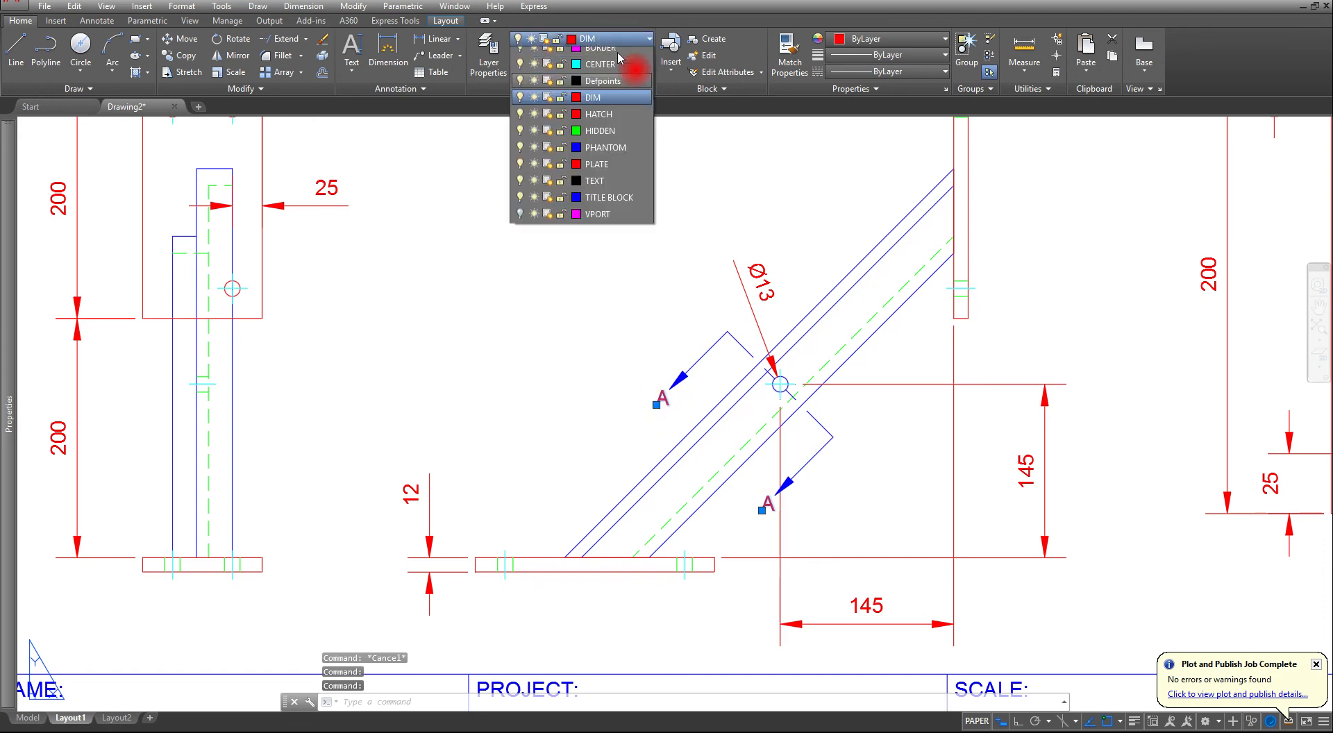
left_click(595, 180)
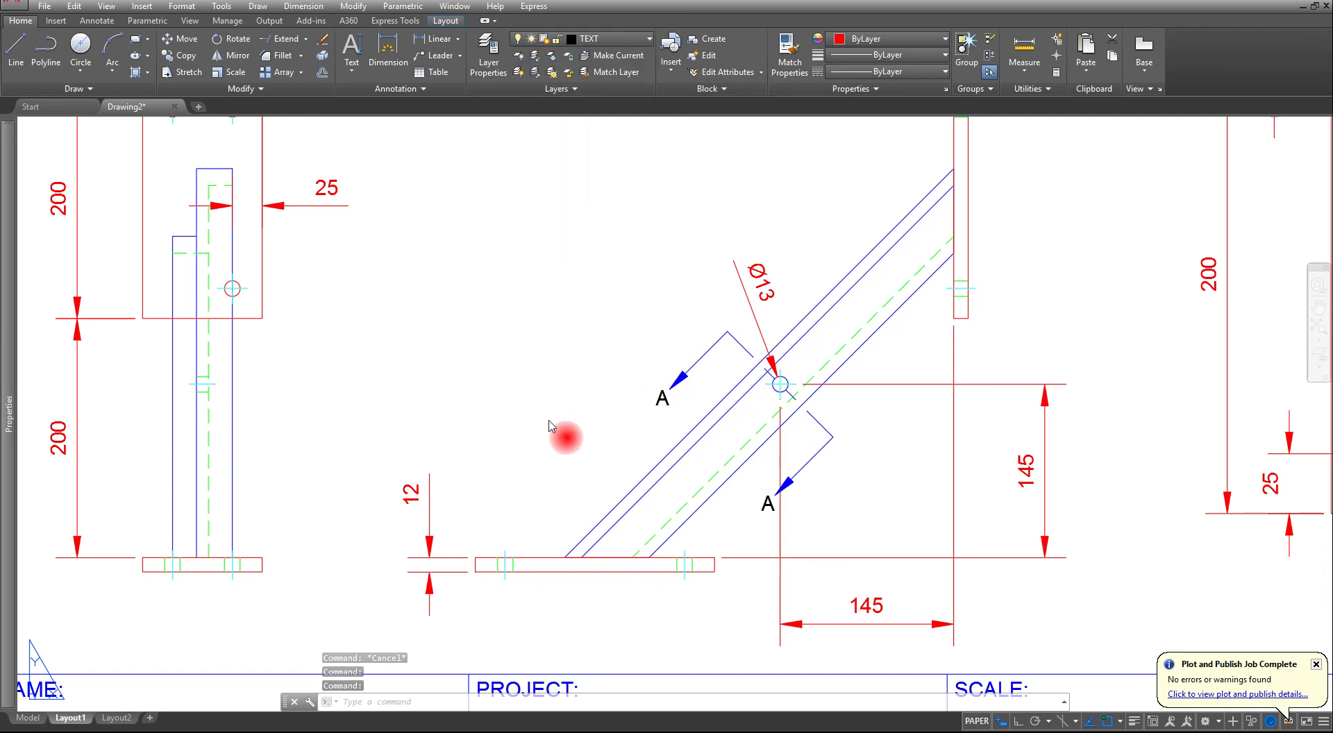
scroll(548, 427, "down", 5)
key("Escape")
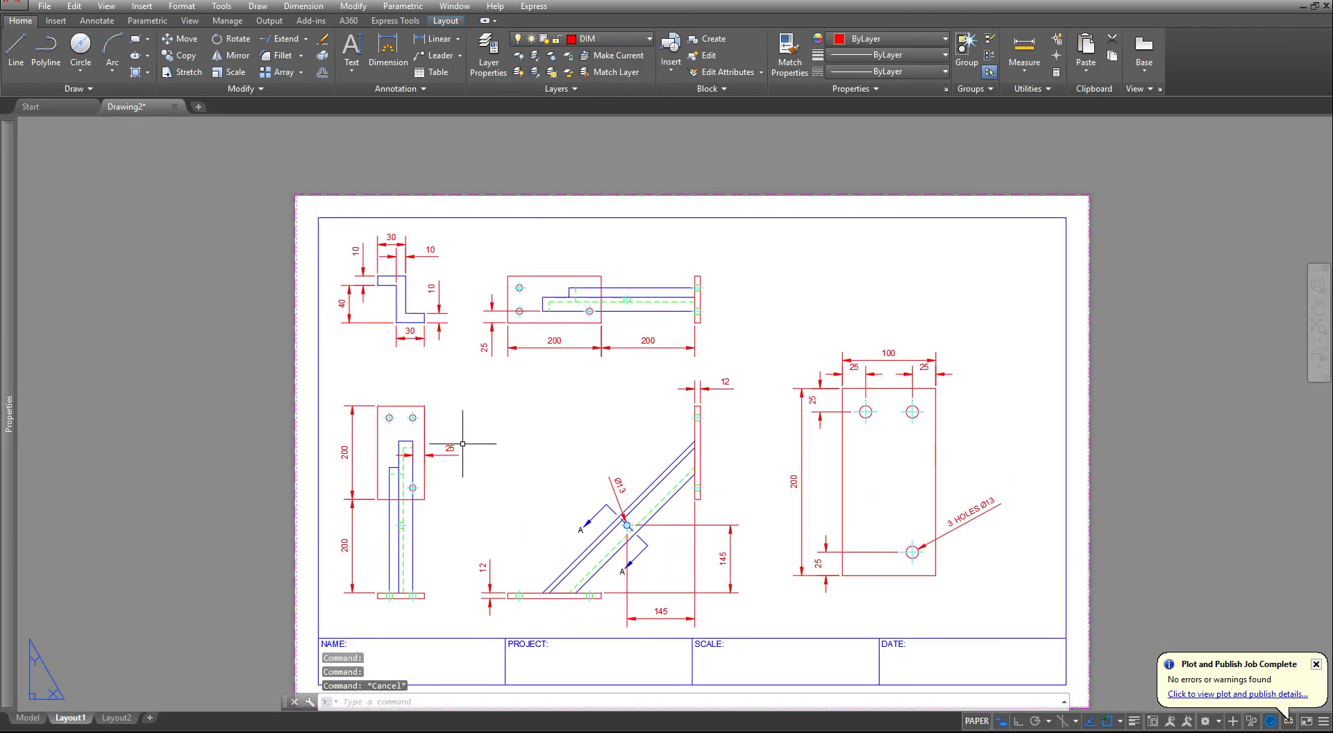
- Place a single-line text below the Z-shaped section view with middle-center (MC) justification, height .1875 and rotation 0
scroll(462, 443, "up", 2)
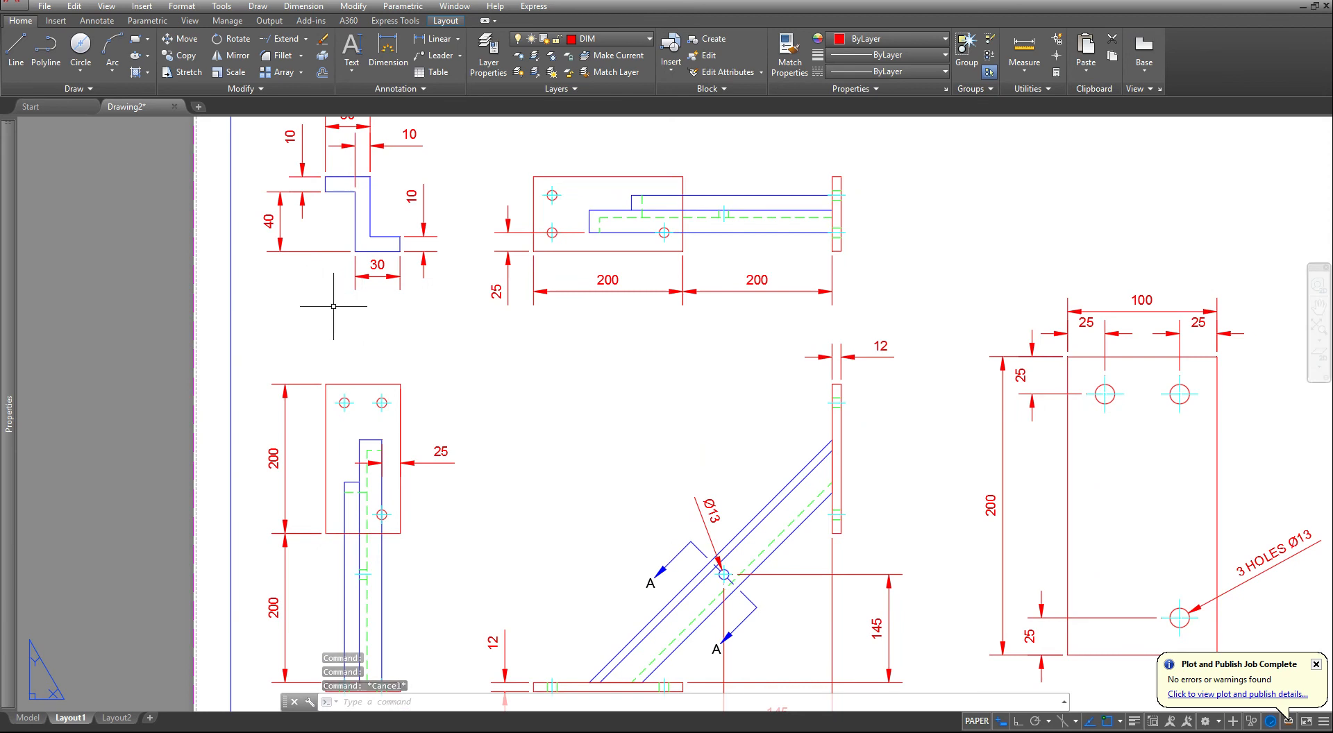
middle_click_drag(333, 306, 389, 389)
scroll(389, 388, "up", 2)
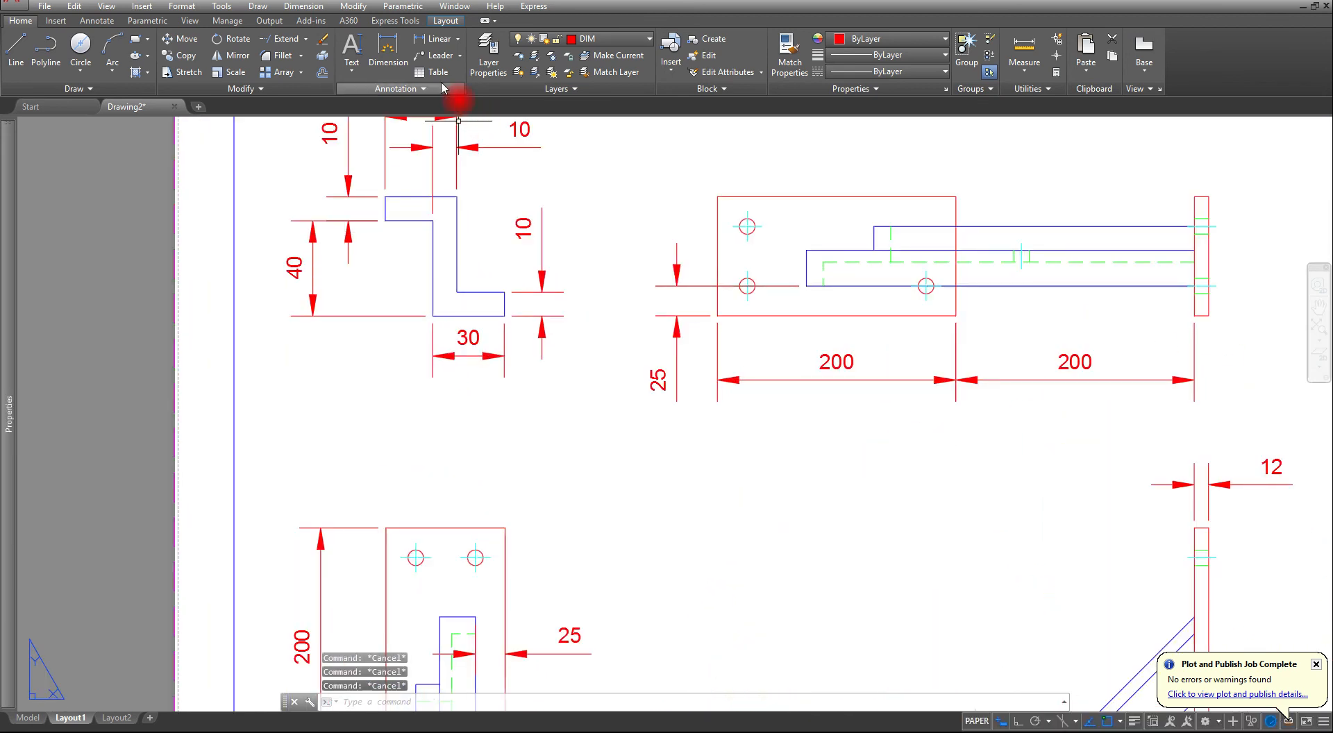
left_click(349, 73)
left_click(372, 121)
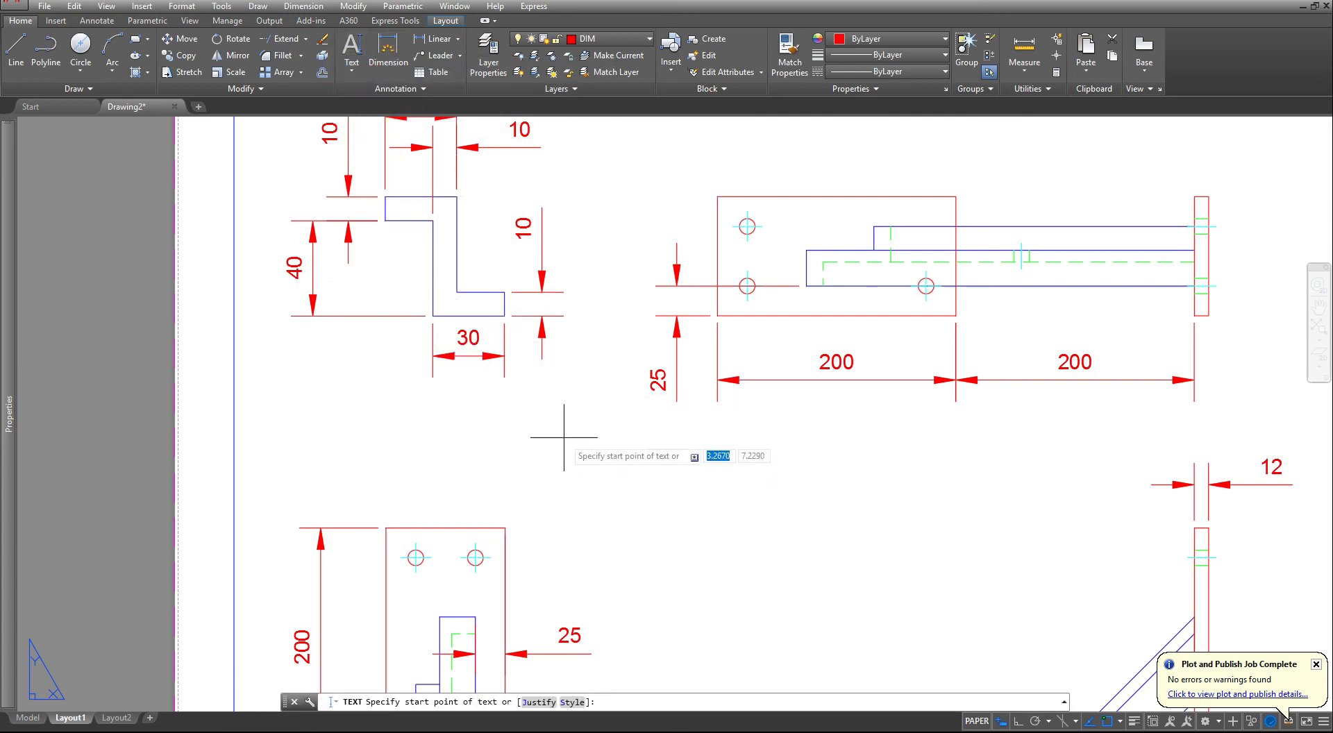
type("MC")
key("Return")
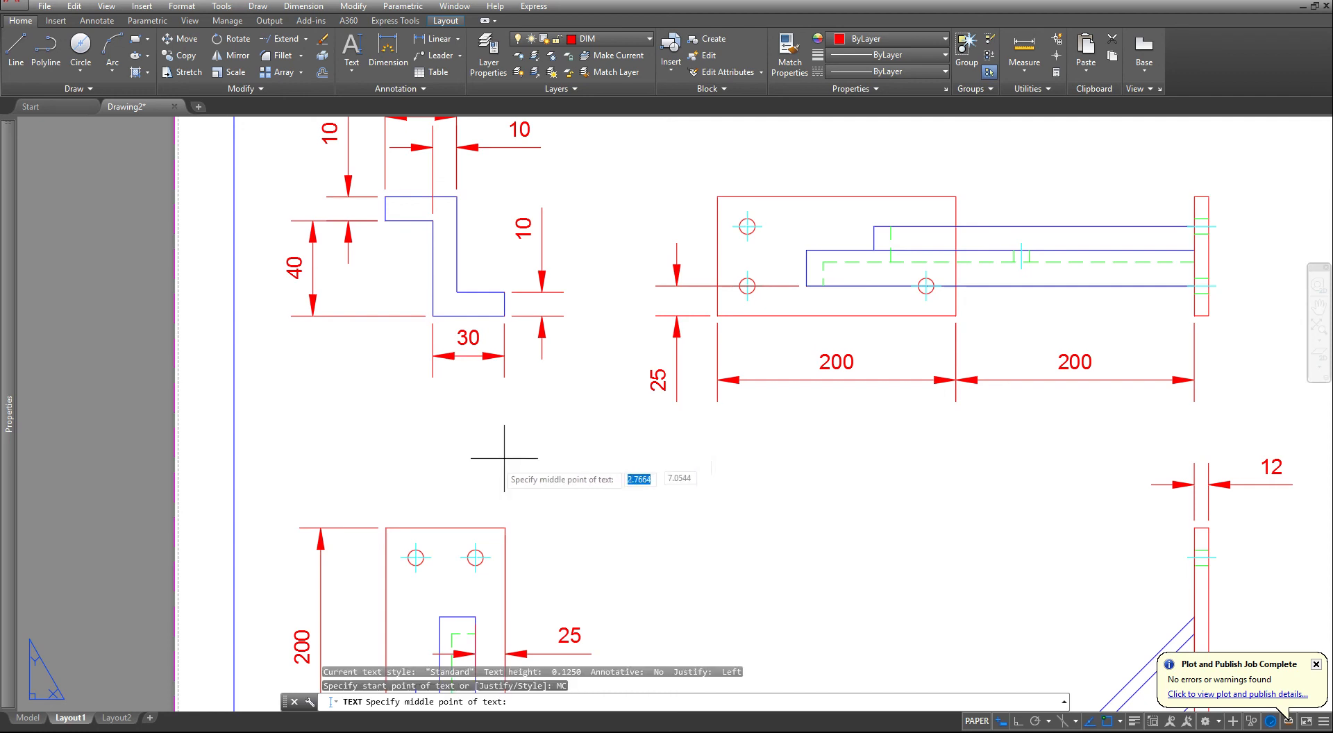
left_click(408, 401)
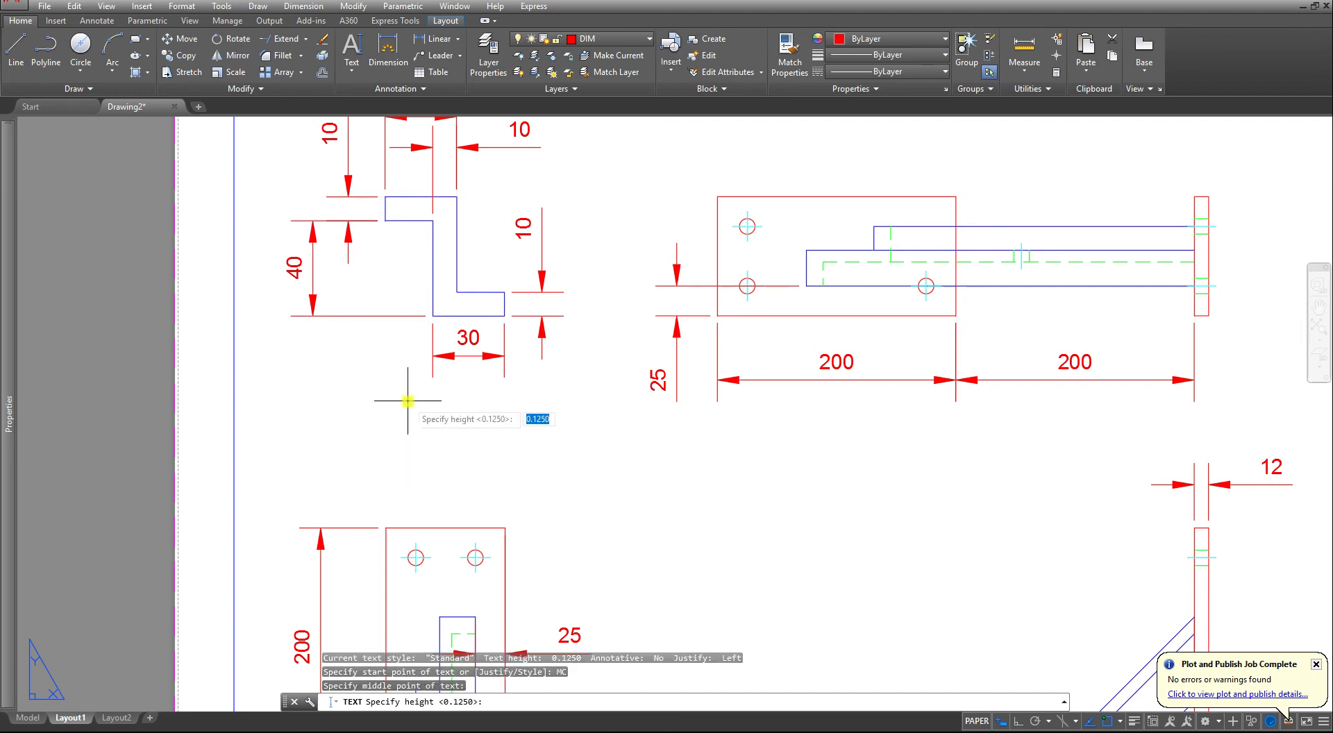
type(".18")
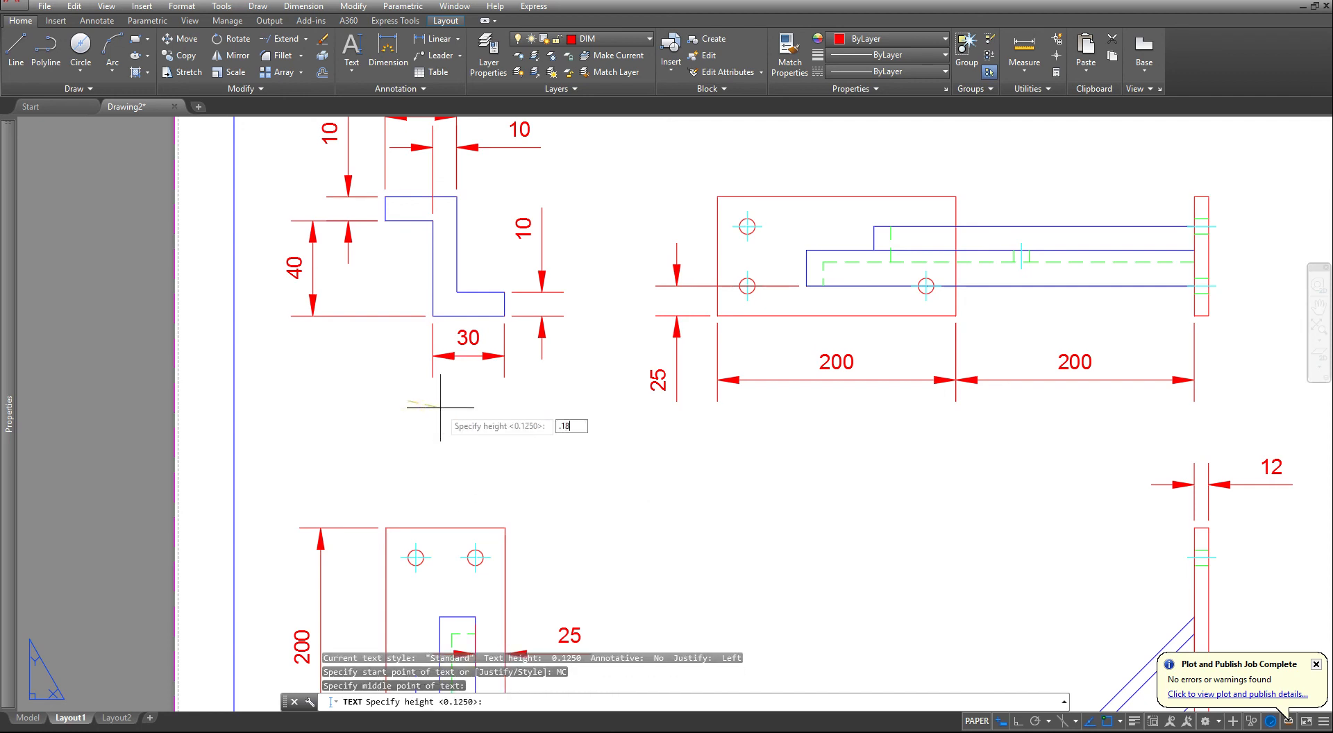
type("75")
key("Return")
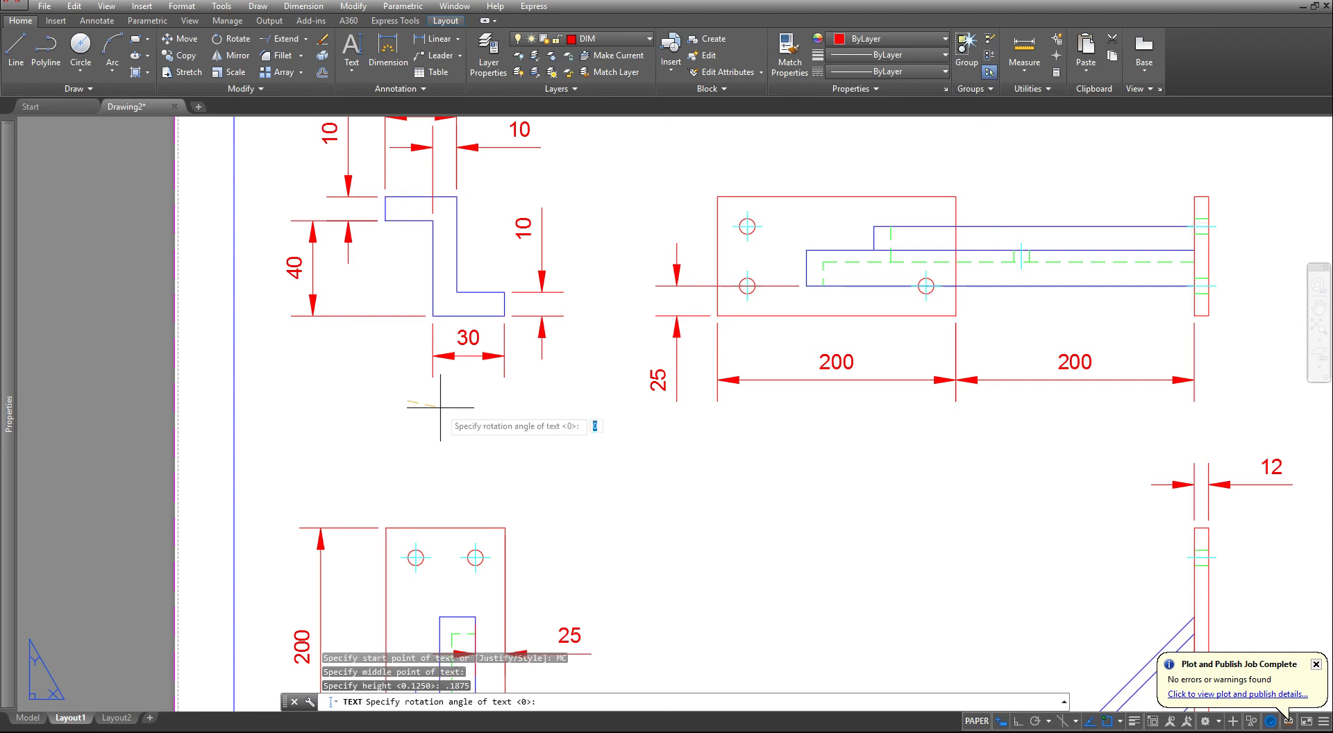
left_click(440, 408)
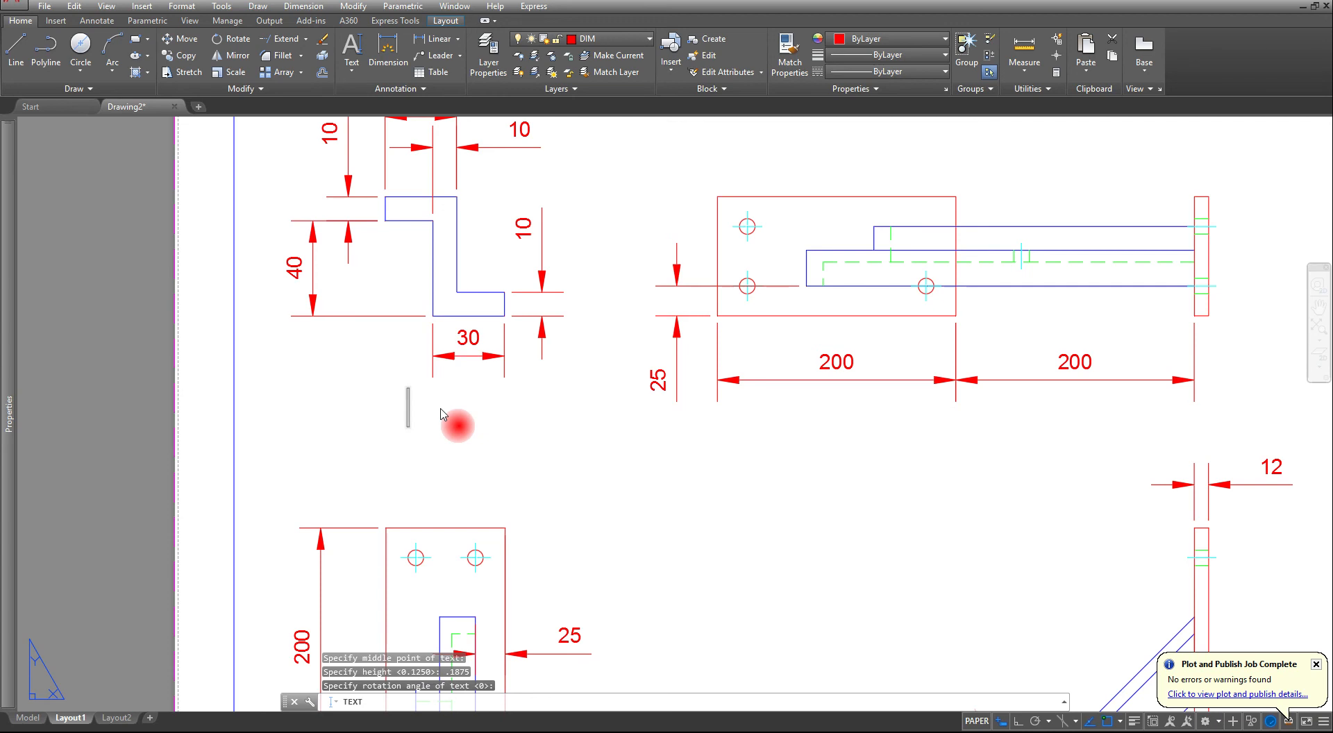
- Enter the underlined title "SECTION A-A" using the %%u code and finish the text
type("%%u")
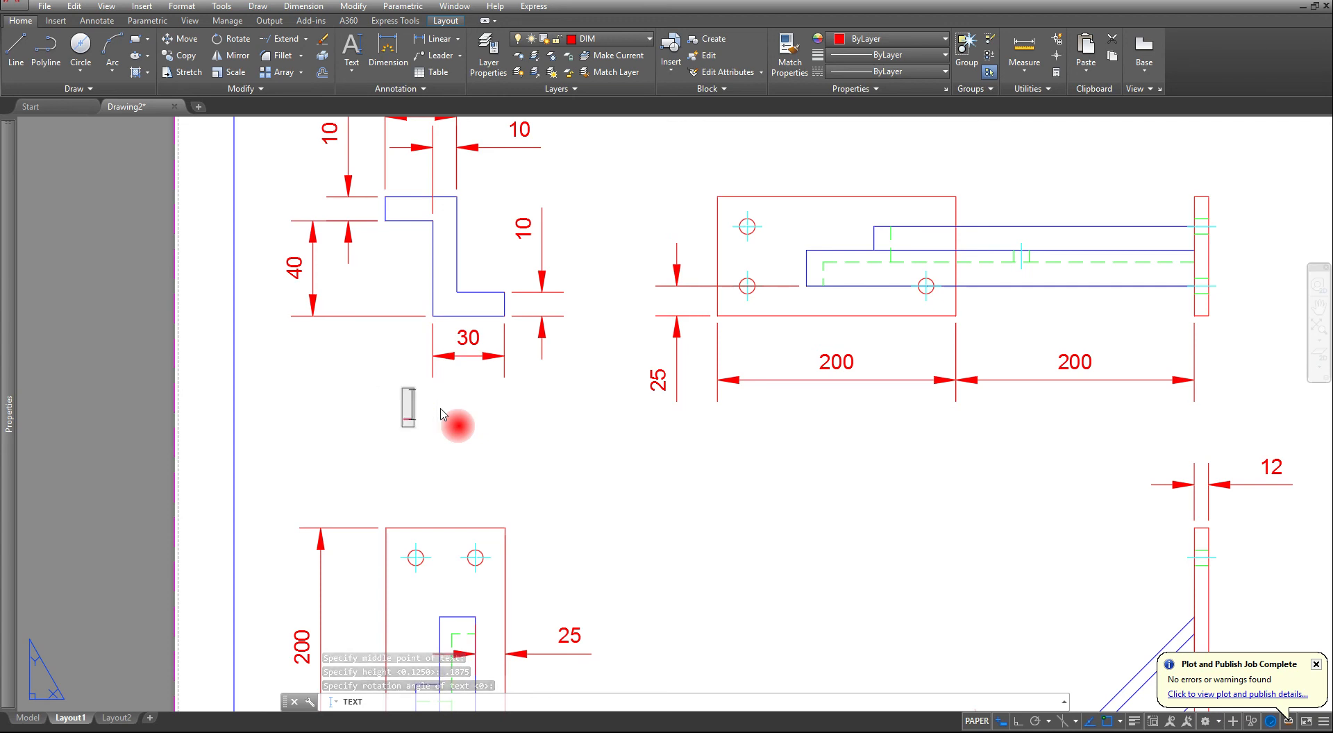
type("SECT")
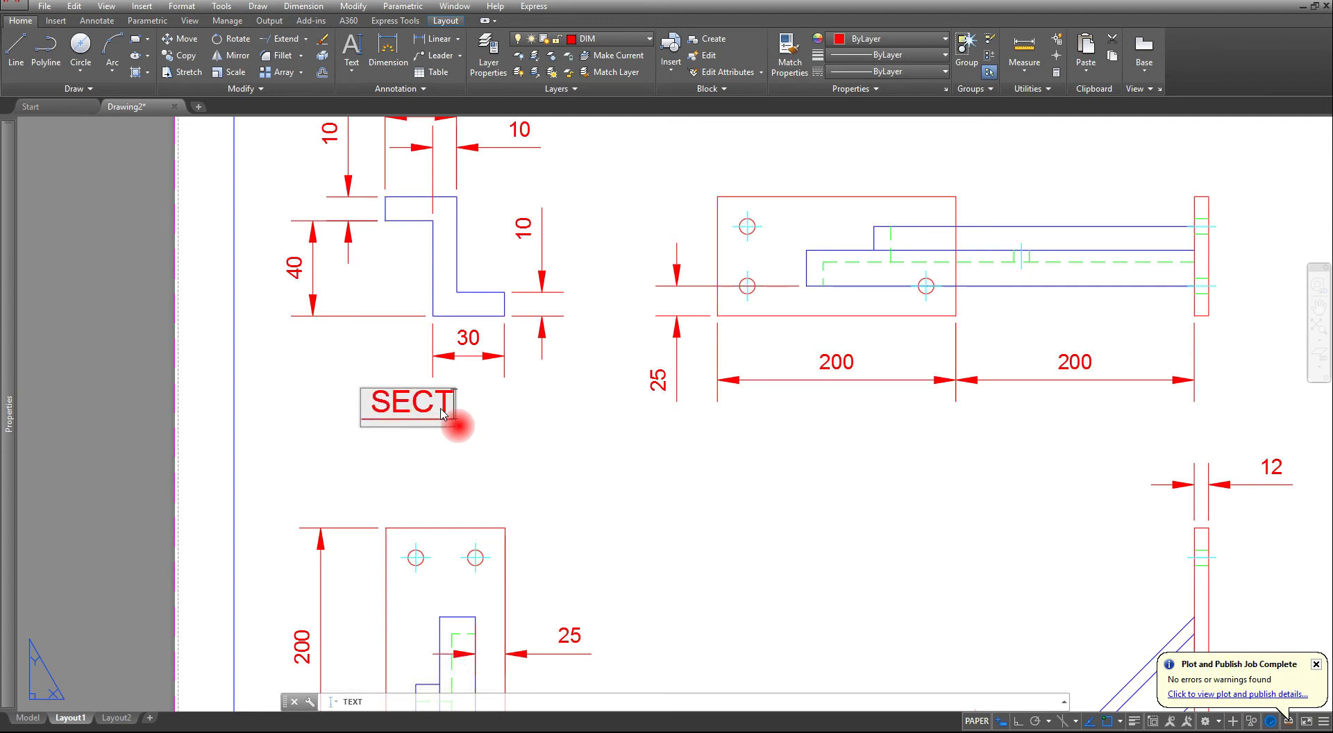
type("ION A")
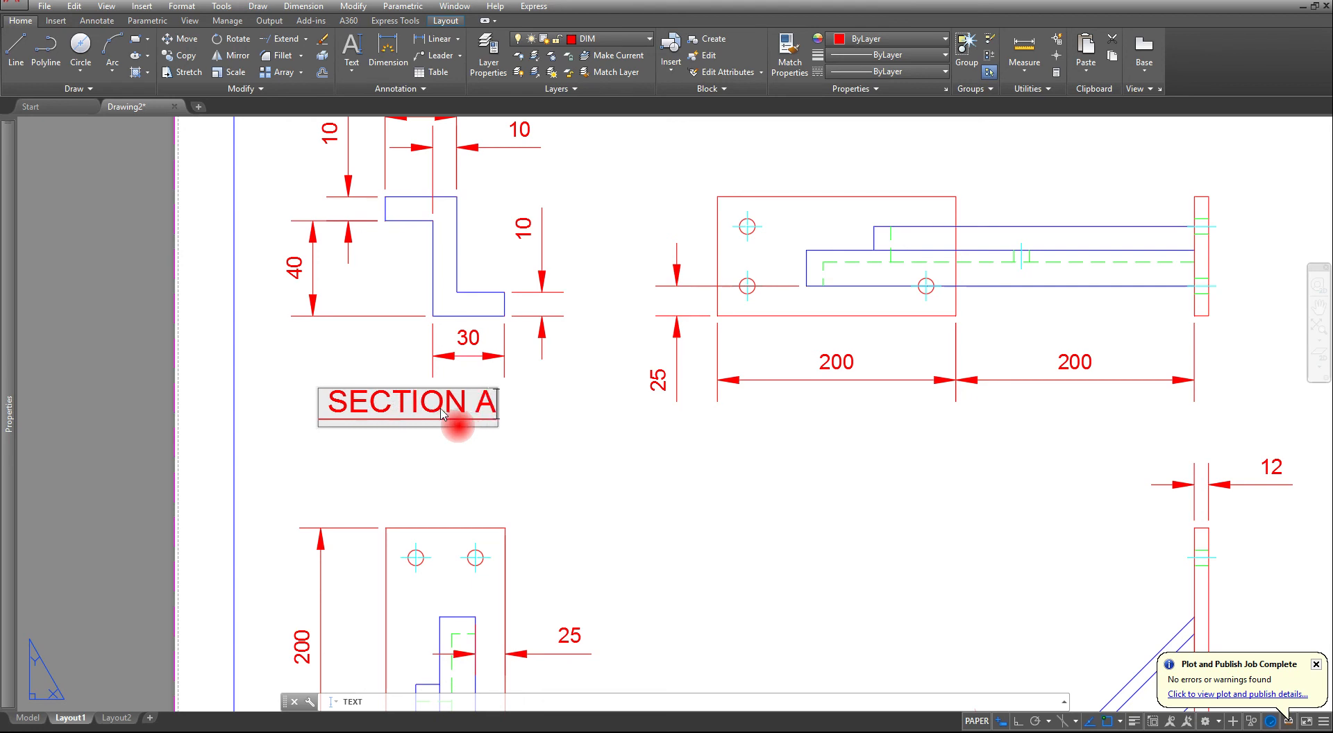
type("-A")
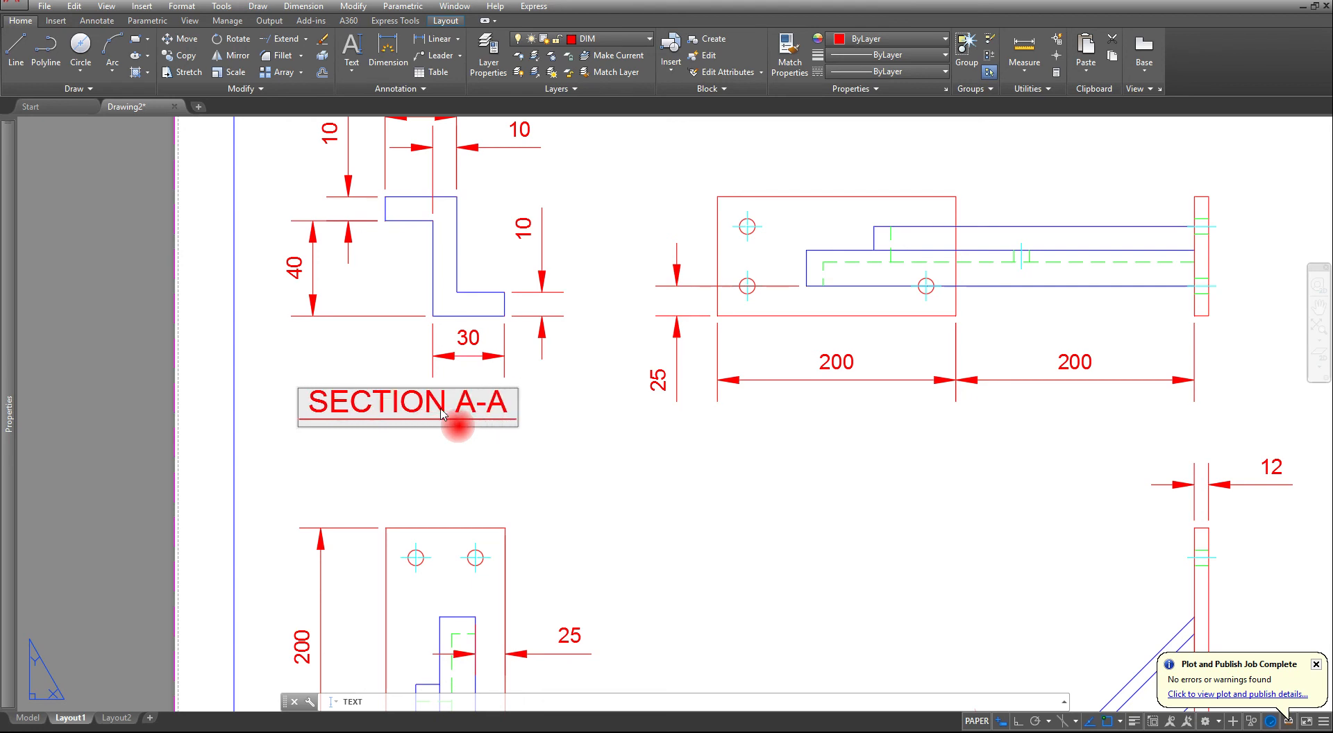
key("Return")
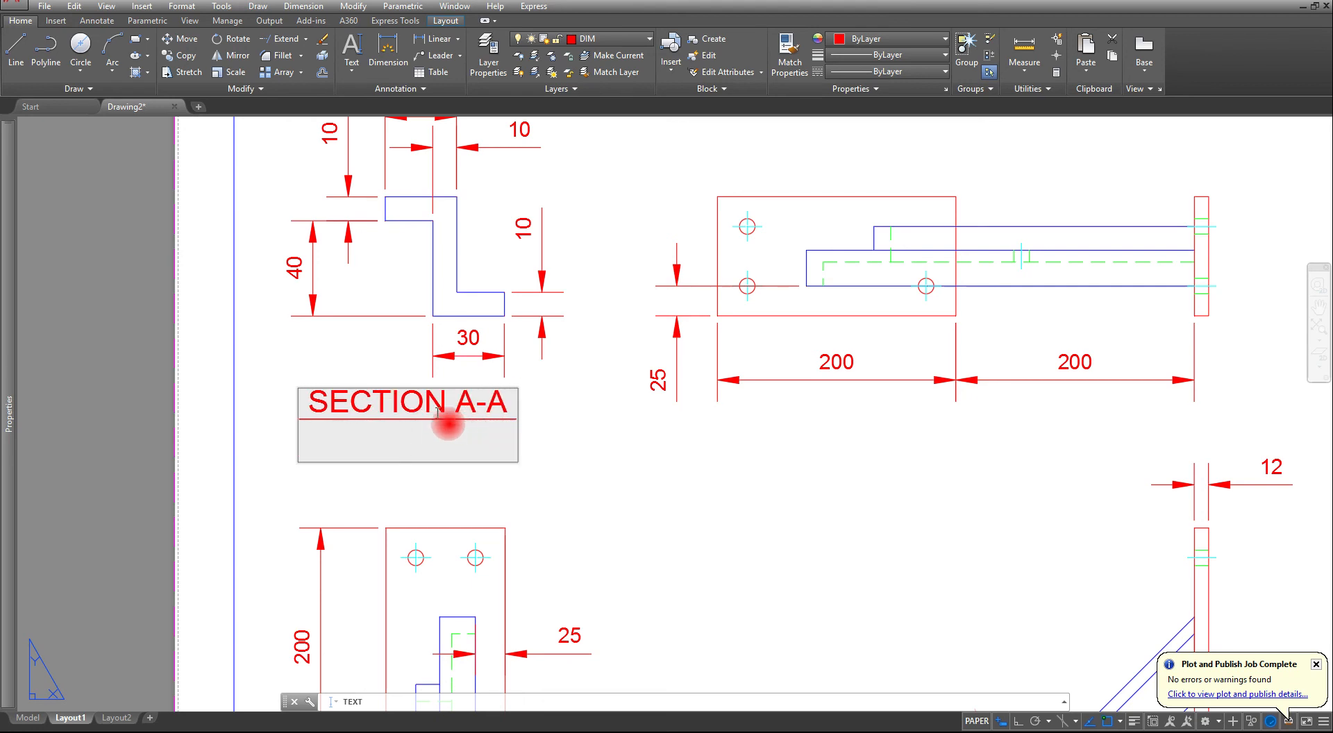
key("Escape")
key("Escape")
key("Escape")
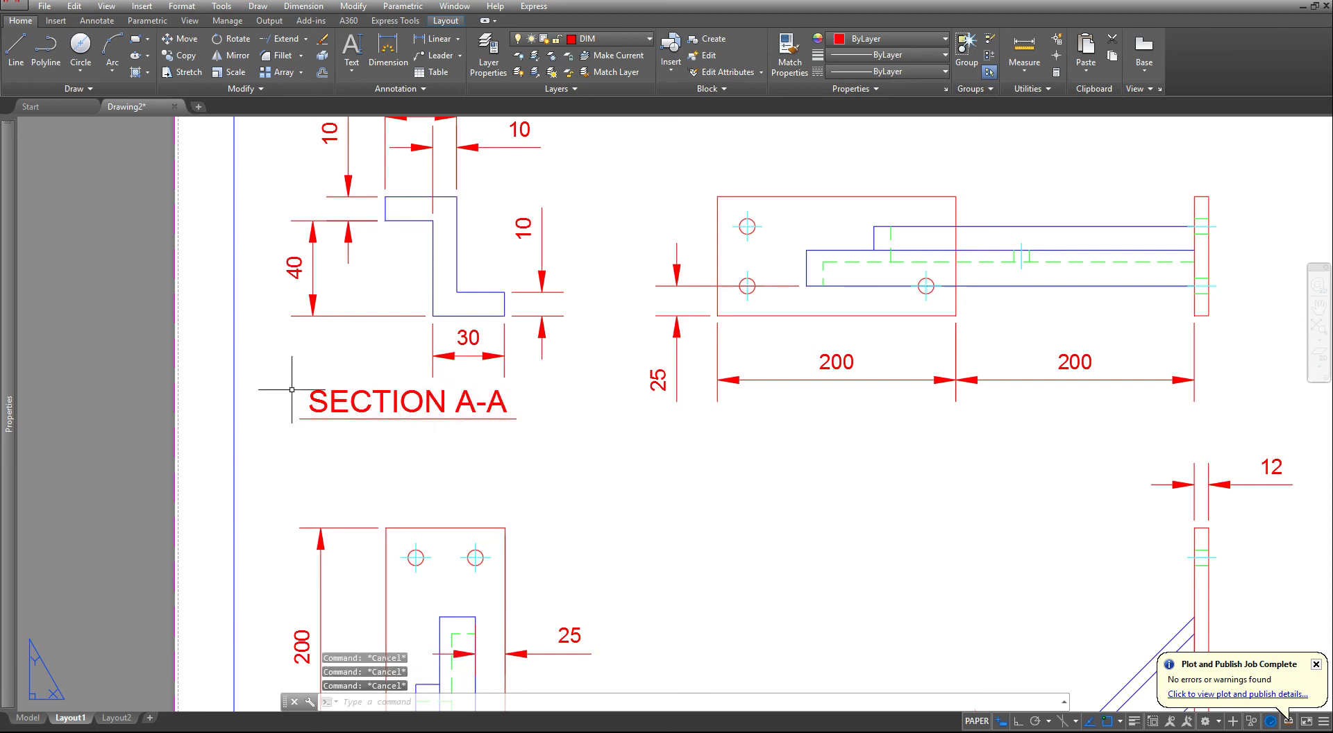
- Copy the SECTION A-A title to below the separate plate view with three holes
left_click(375, 384)
left_click(352, 452)
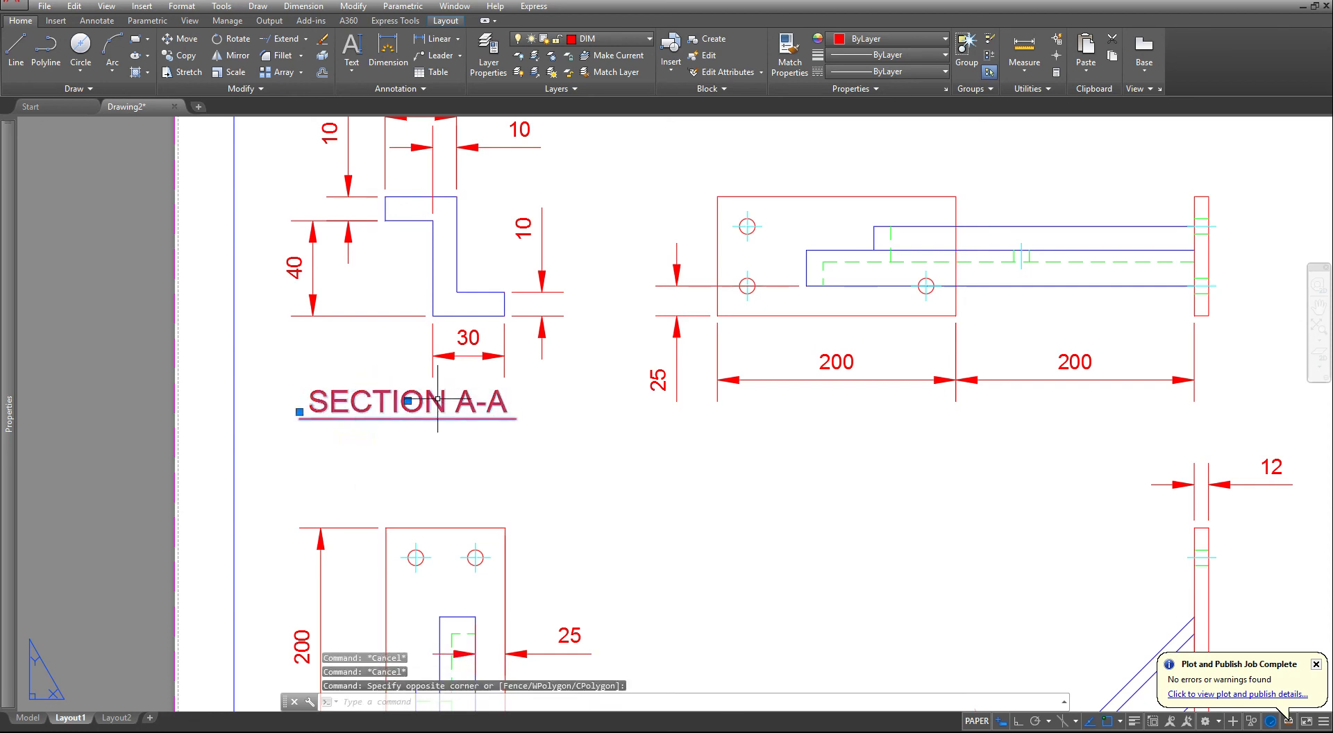
left_click(407, 400)
key("space")
type("c")
key("space")
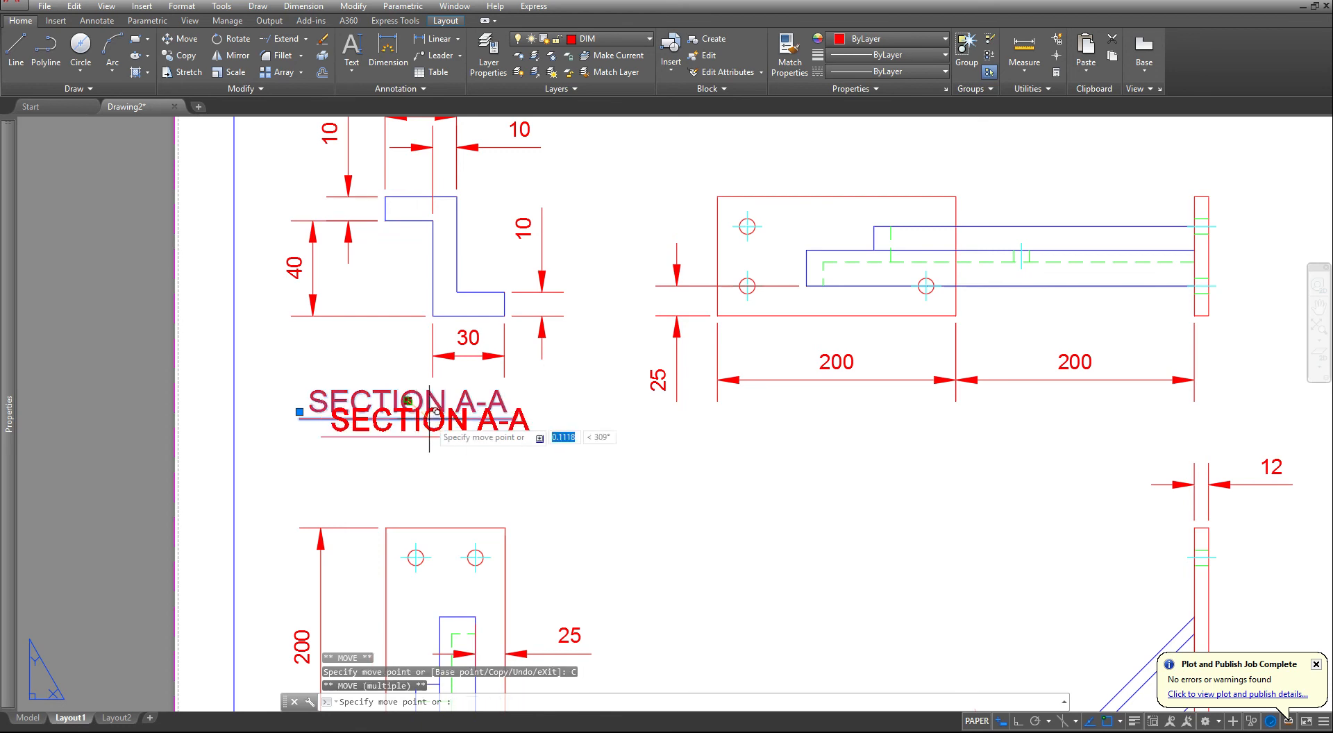
scroll(431, 417, "down", 2)
middle_click_drag(769, 515, 350, 292)
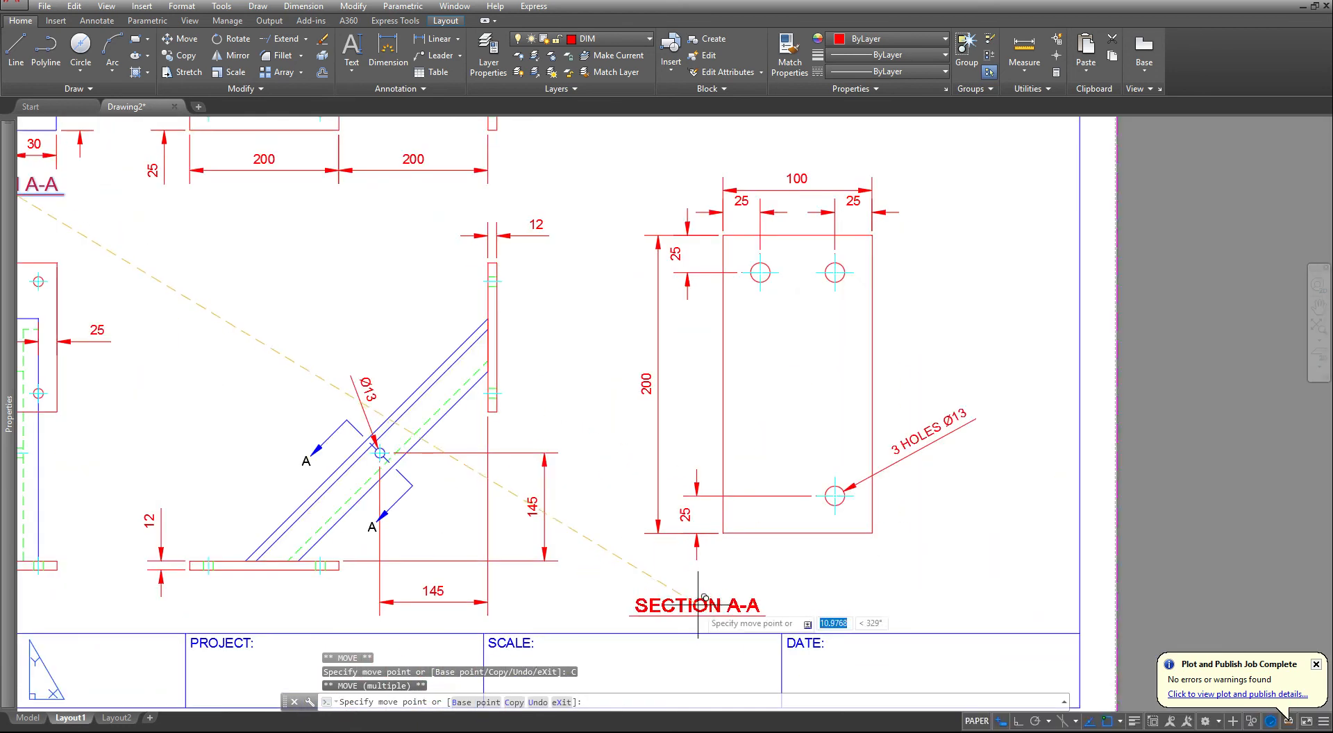
left_click(810, 566)
key("Escape")
key("Escape")
key("Escape")
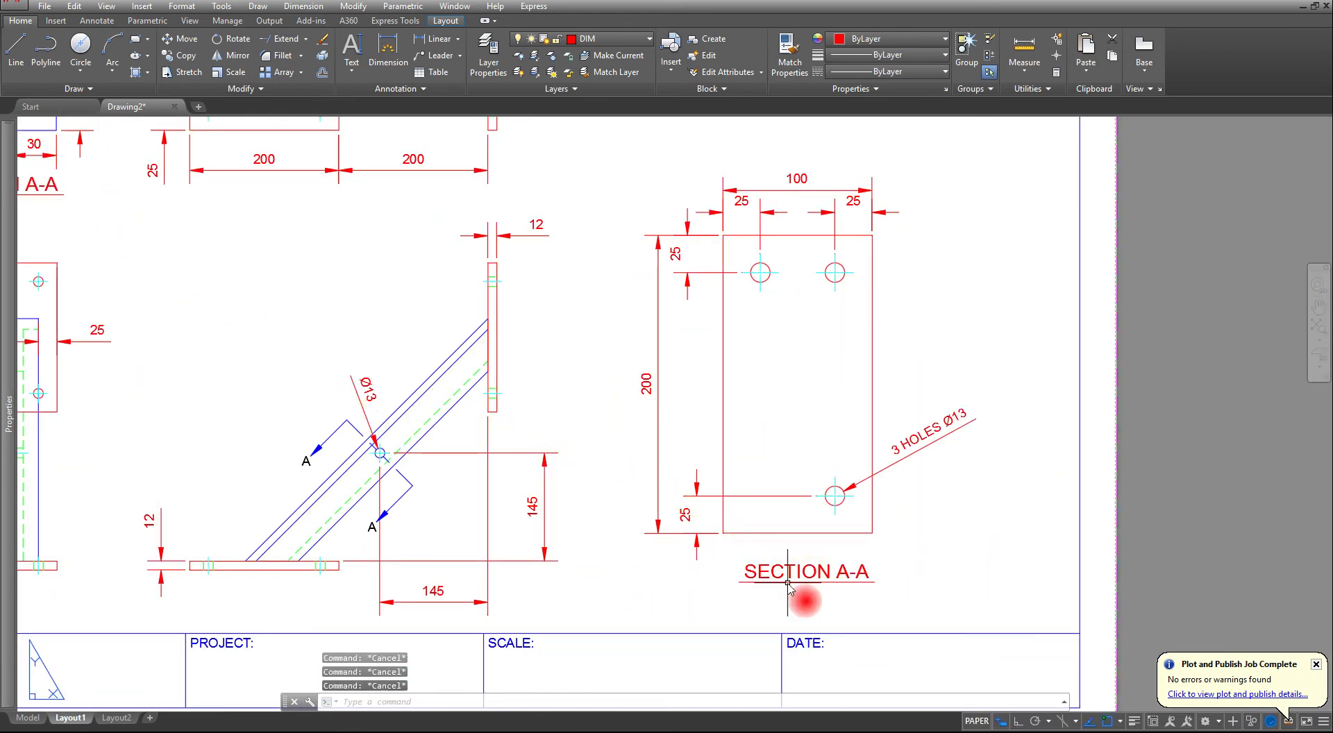
key("Escape")
- Change the copied title below the plate view to "DETAIL ITEM 2"
left_click(794, 573)
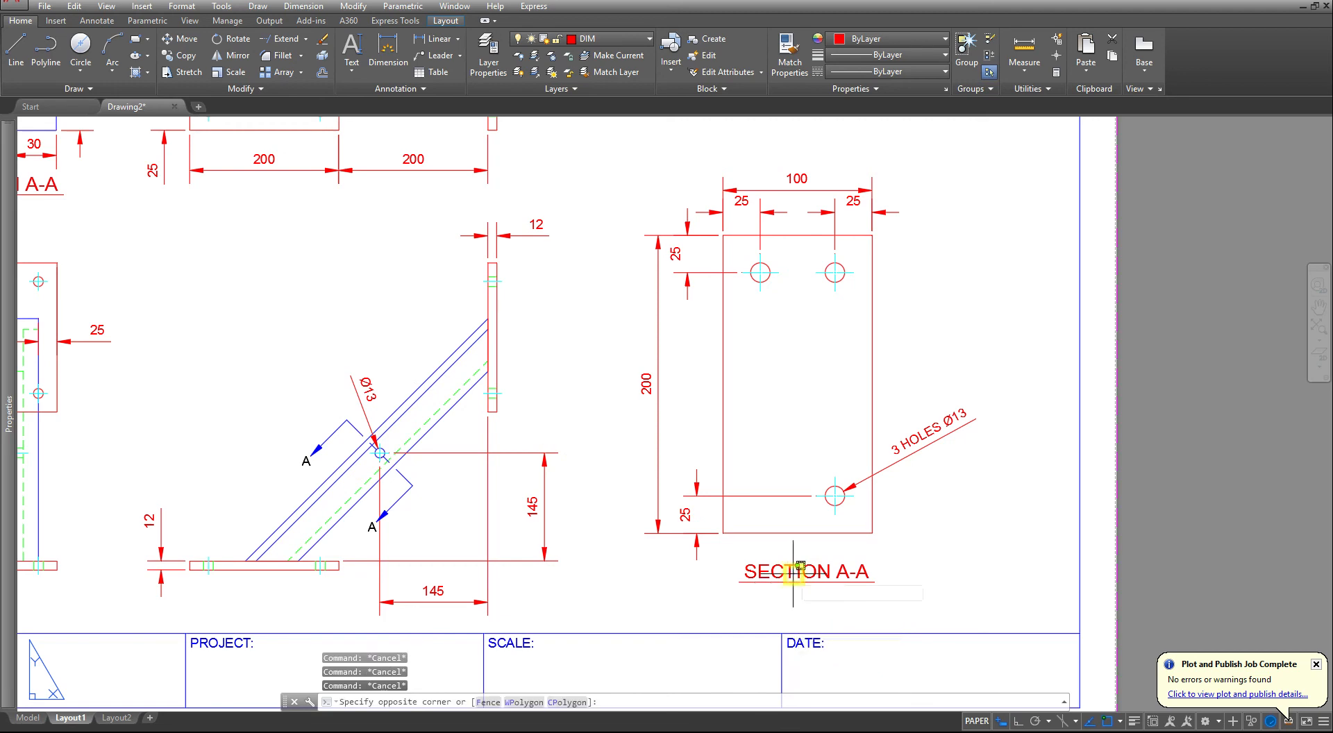
key("Escape")
key("Escape")
left_click(778, 564)
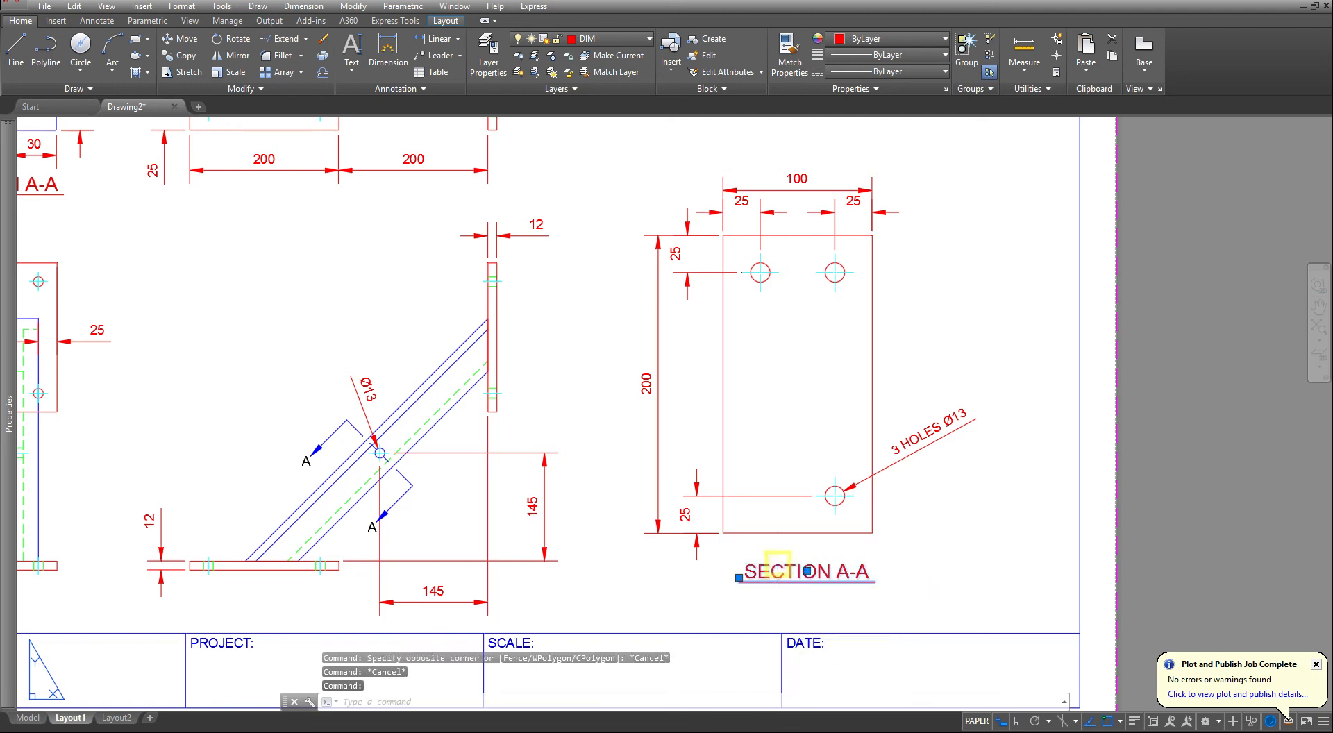
double_click(808, 573)
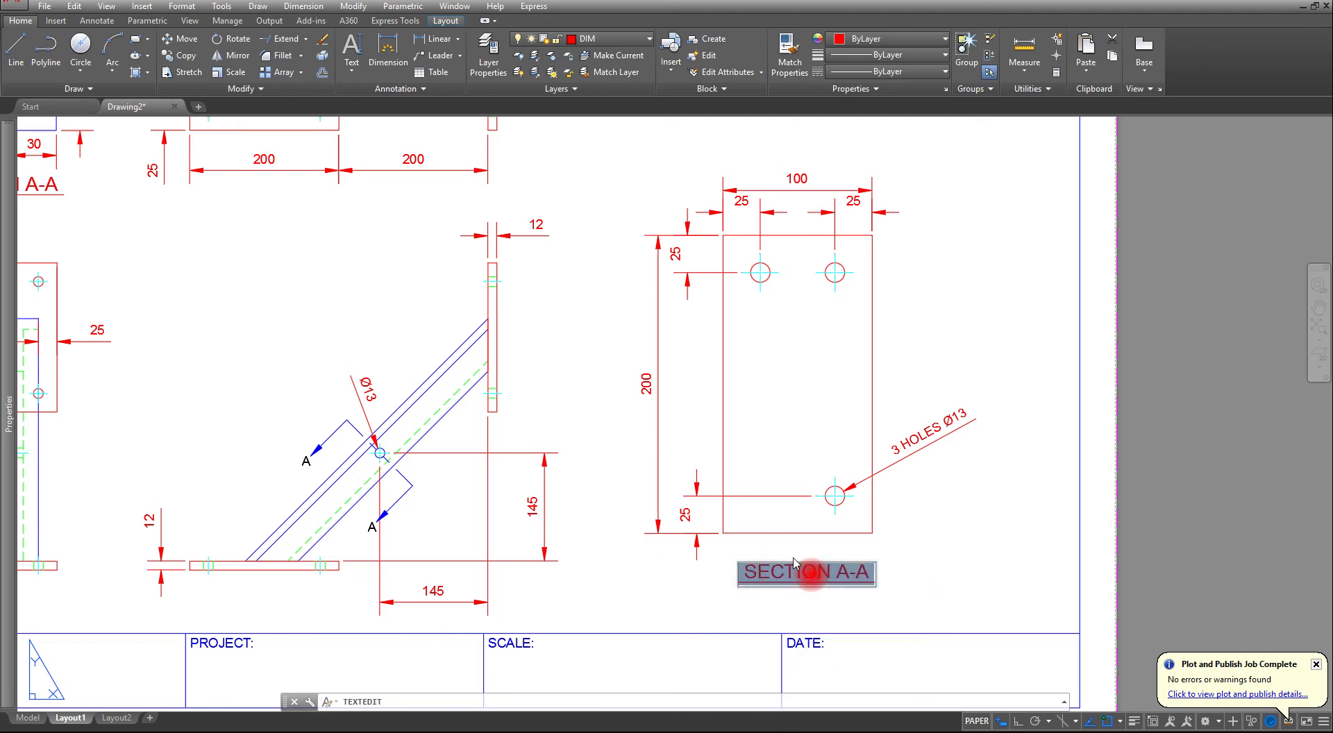
type("DETAIL")
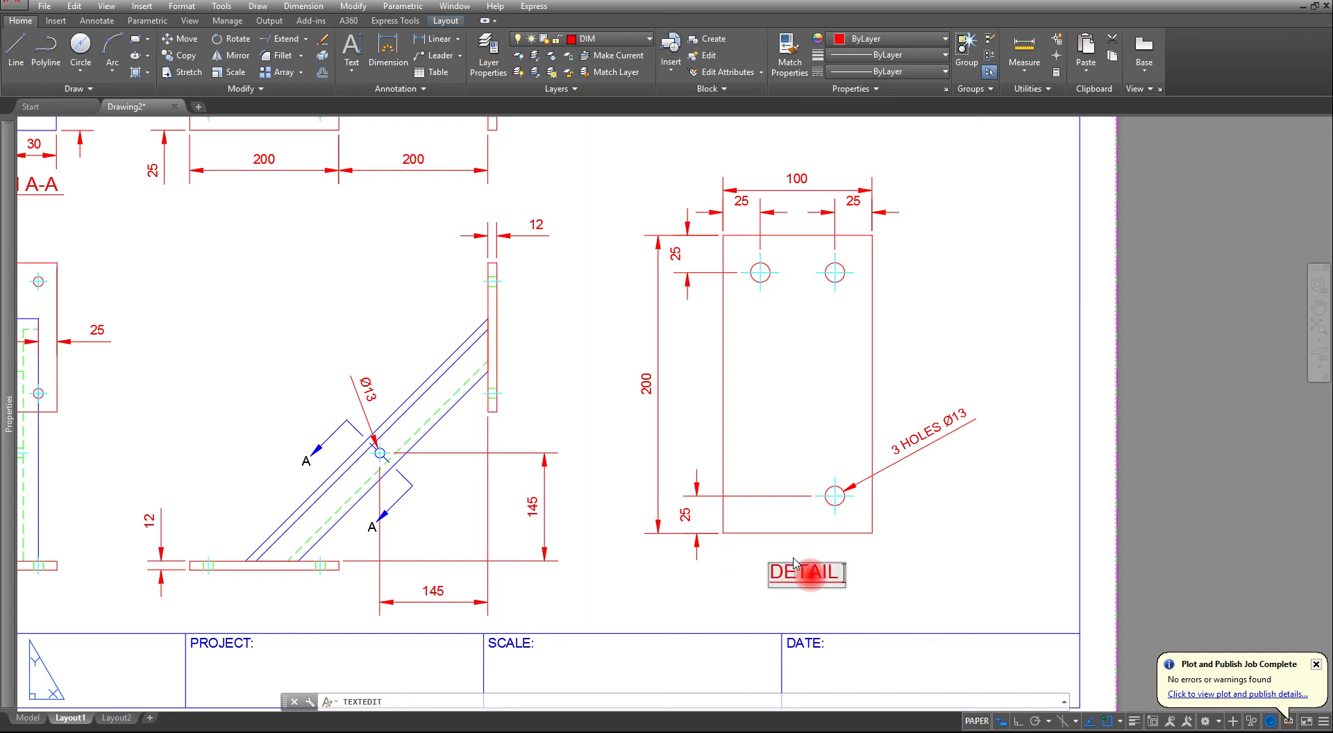
type(" ITEM")
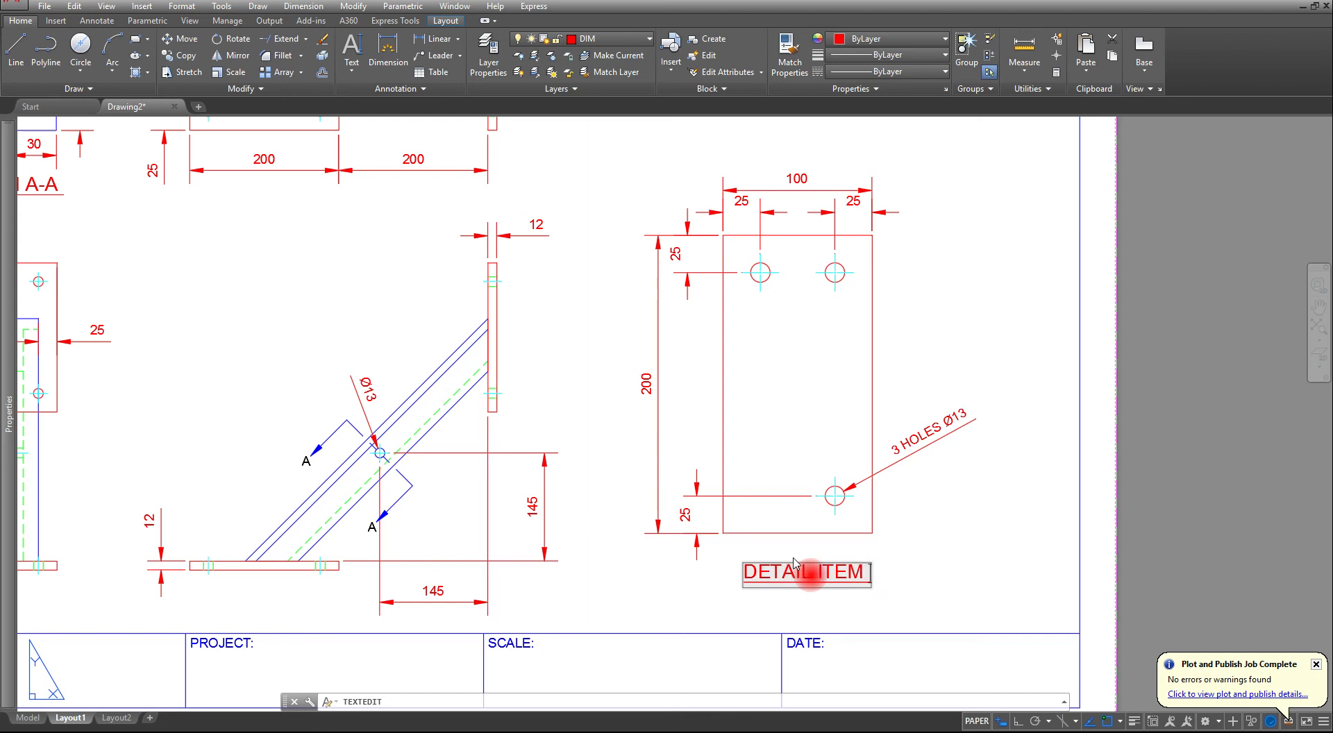
type(" 2")
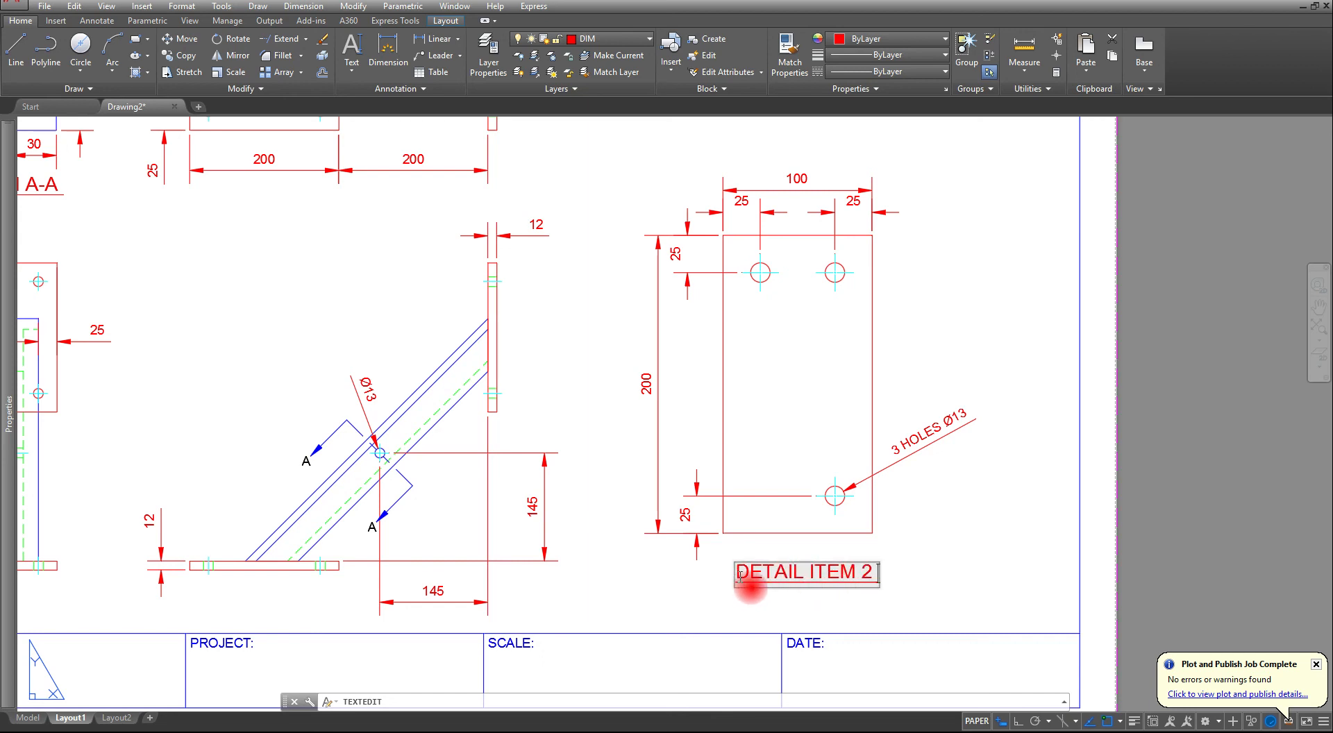
left_click(972, 561)
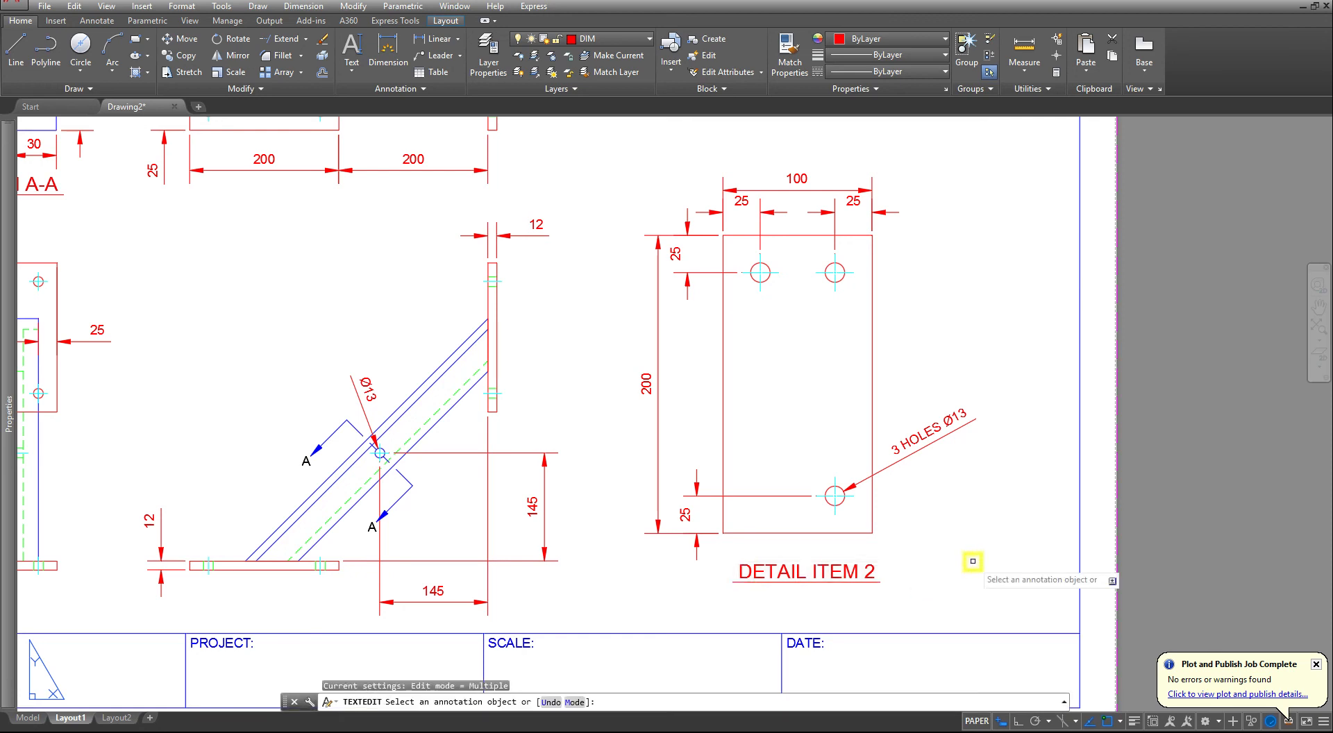
key("Escape")
key("Escape")
key("Escape")
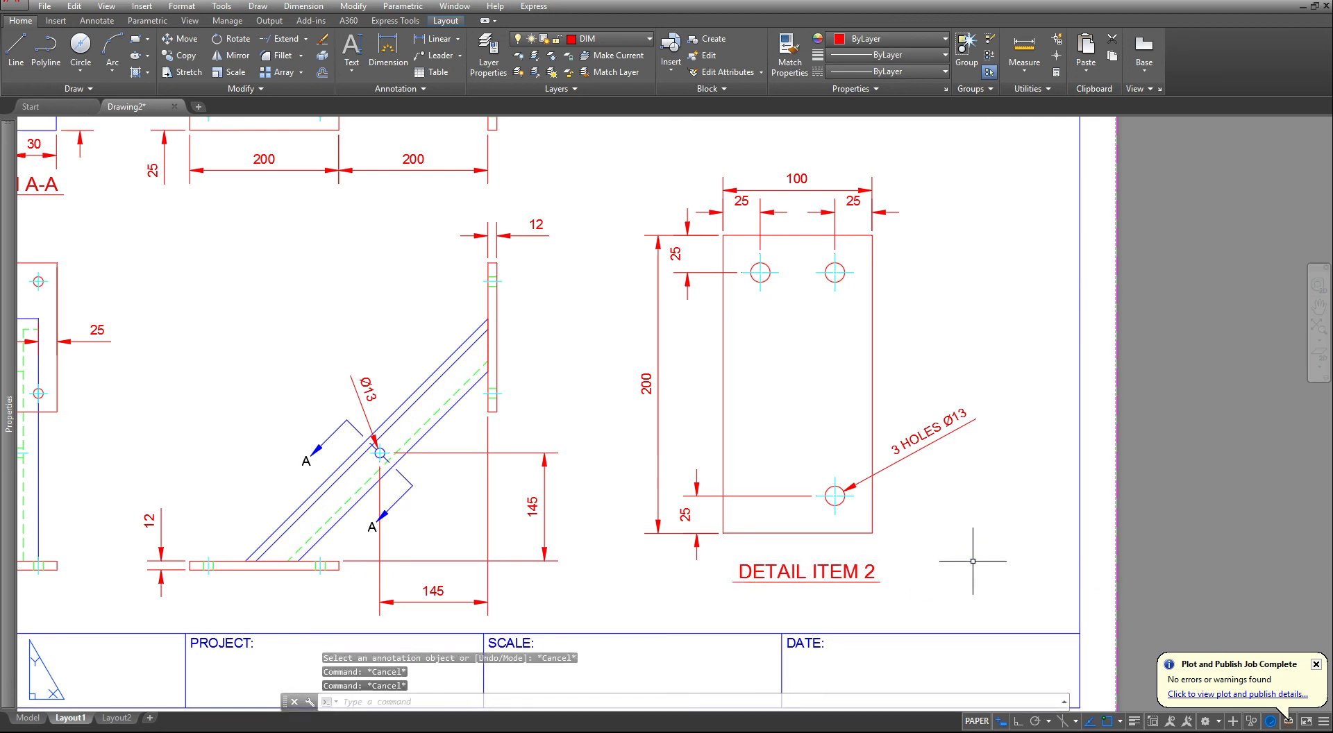
- Start another single-line text with middle-center (MC) justification for a line below the DETAIL ITEM 2 title
left_click(352, 67)
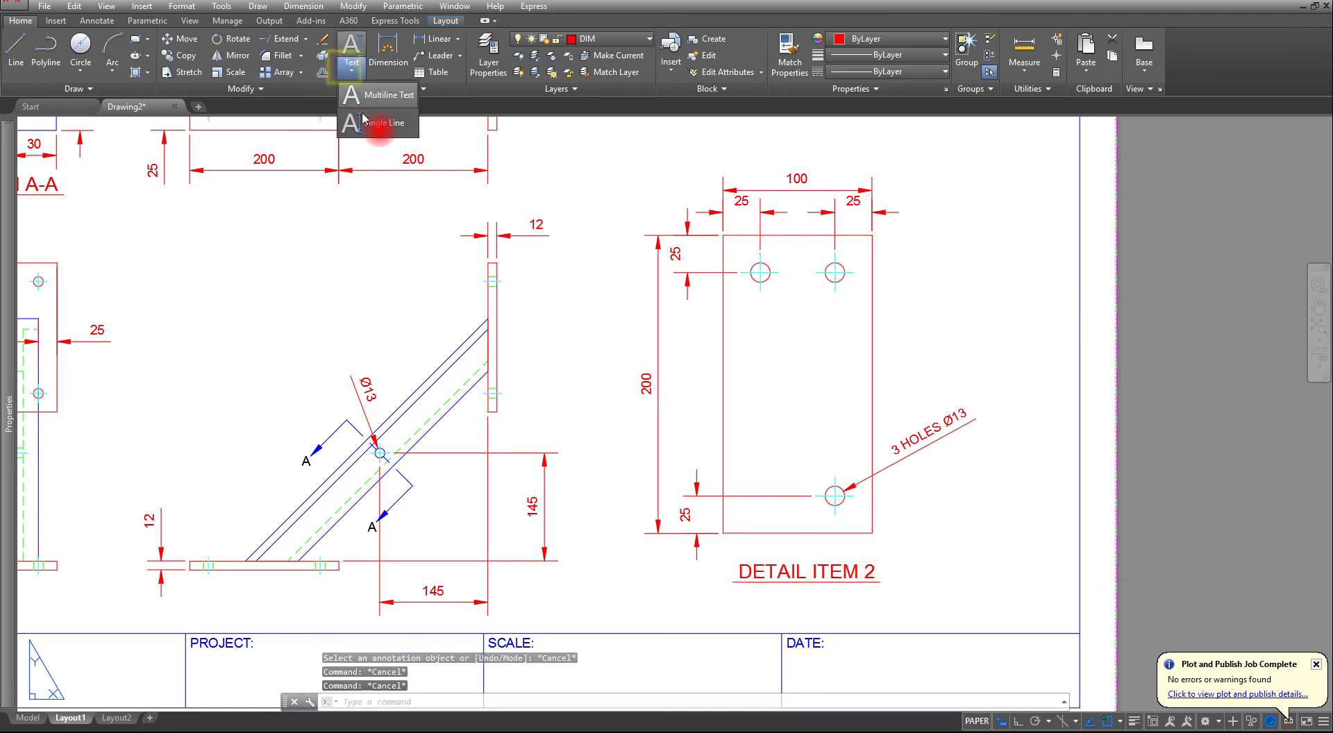
left_click(368, 125)
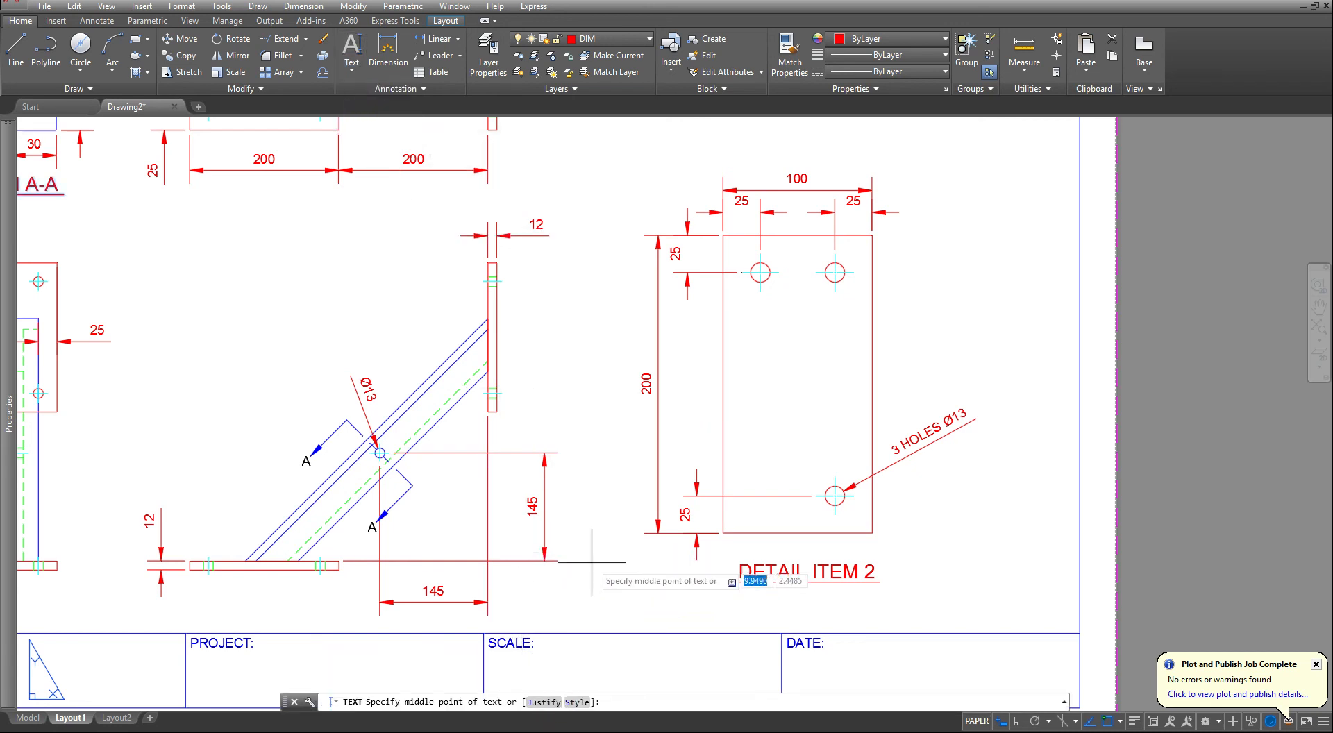
type("MC")
key("Return")
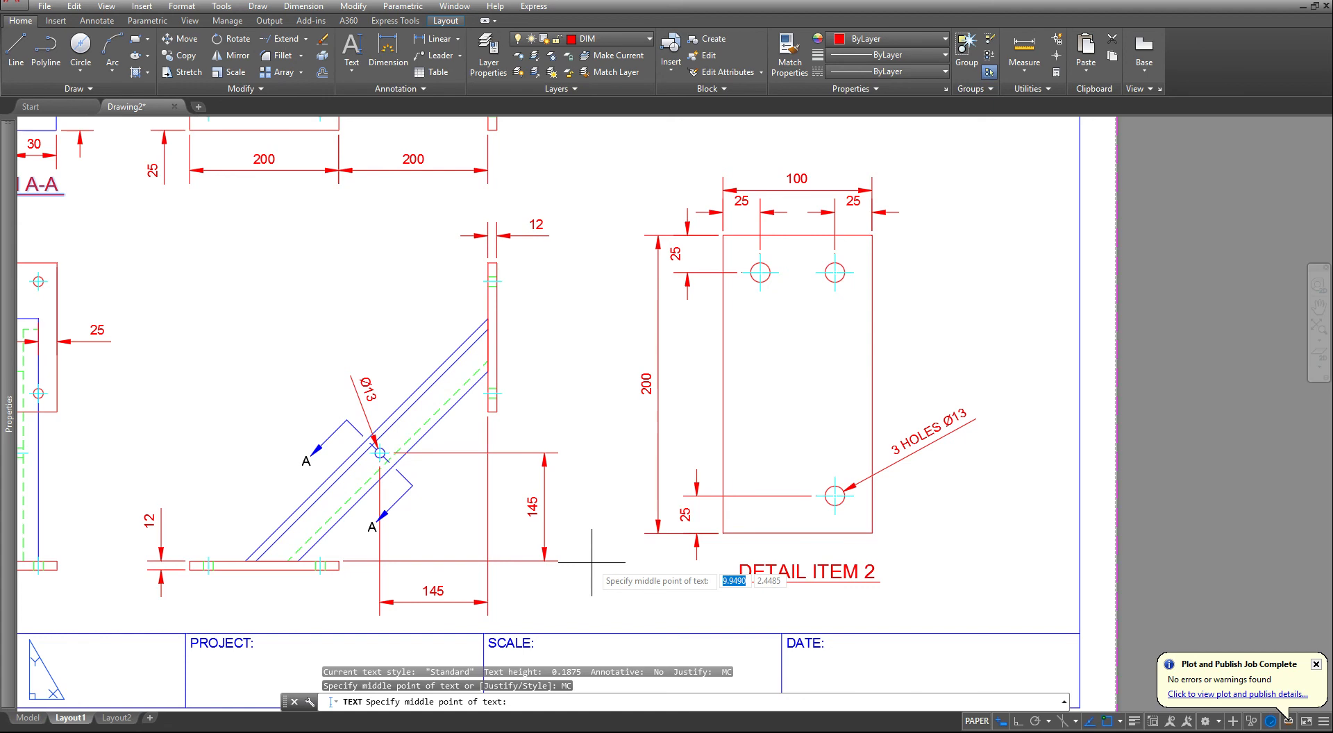
scroll(826, 607, "up", 4)
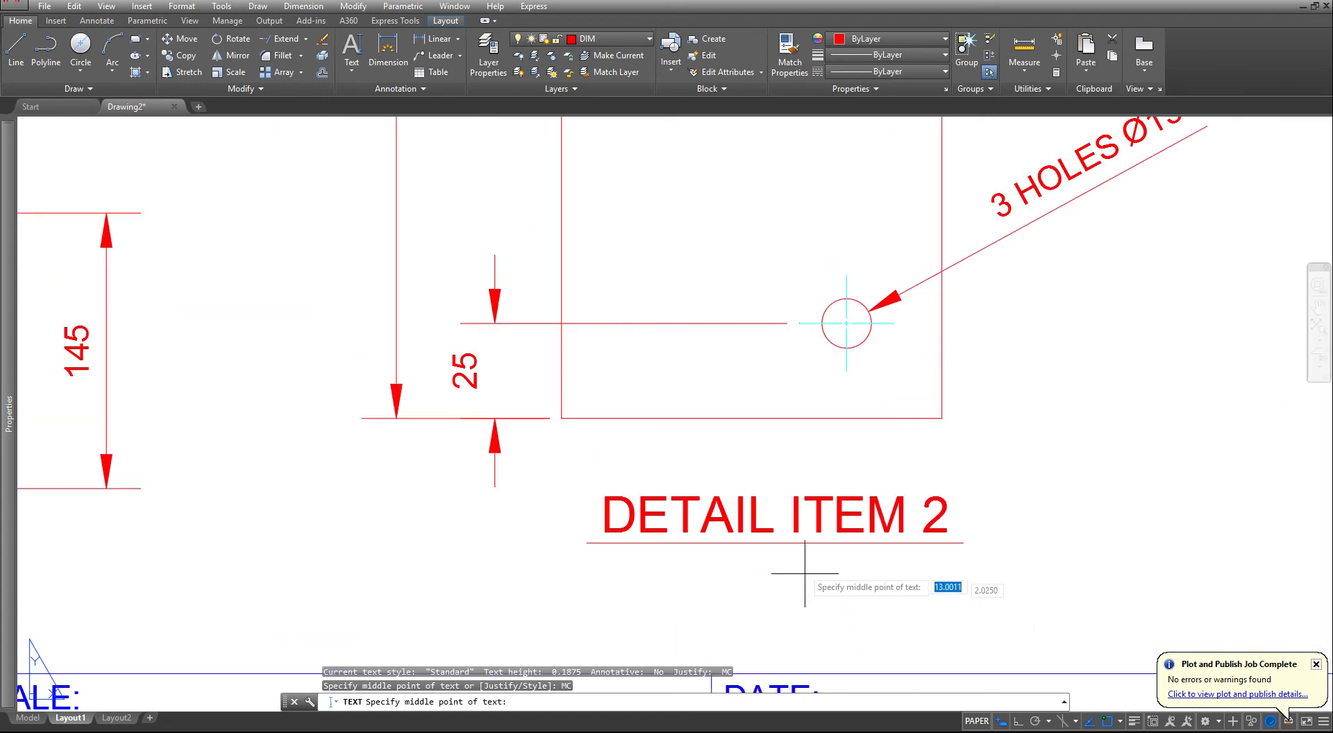
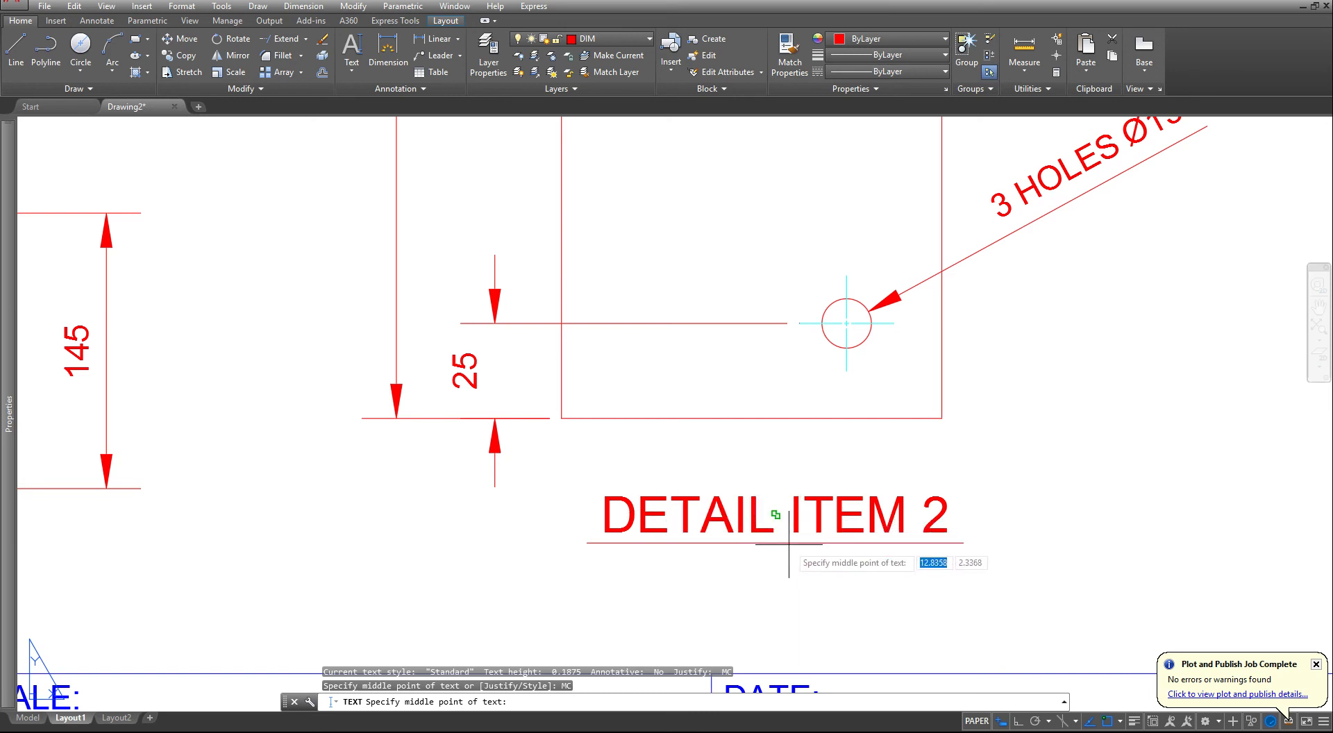
- Place the text "SCALE: 1:50" at the middle of the DETAIL ITEM 2 title with height .125 and rotation 0
left_click(787, 544)
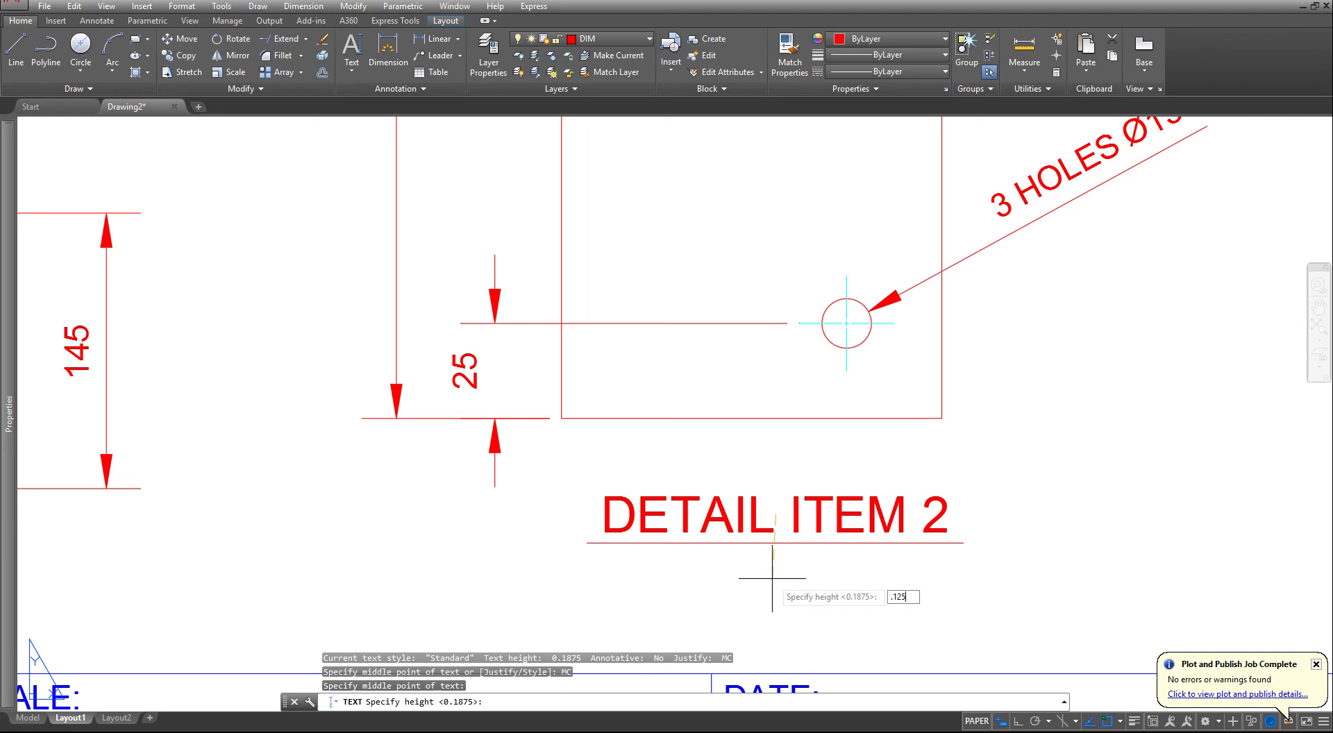
key("Return")
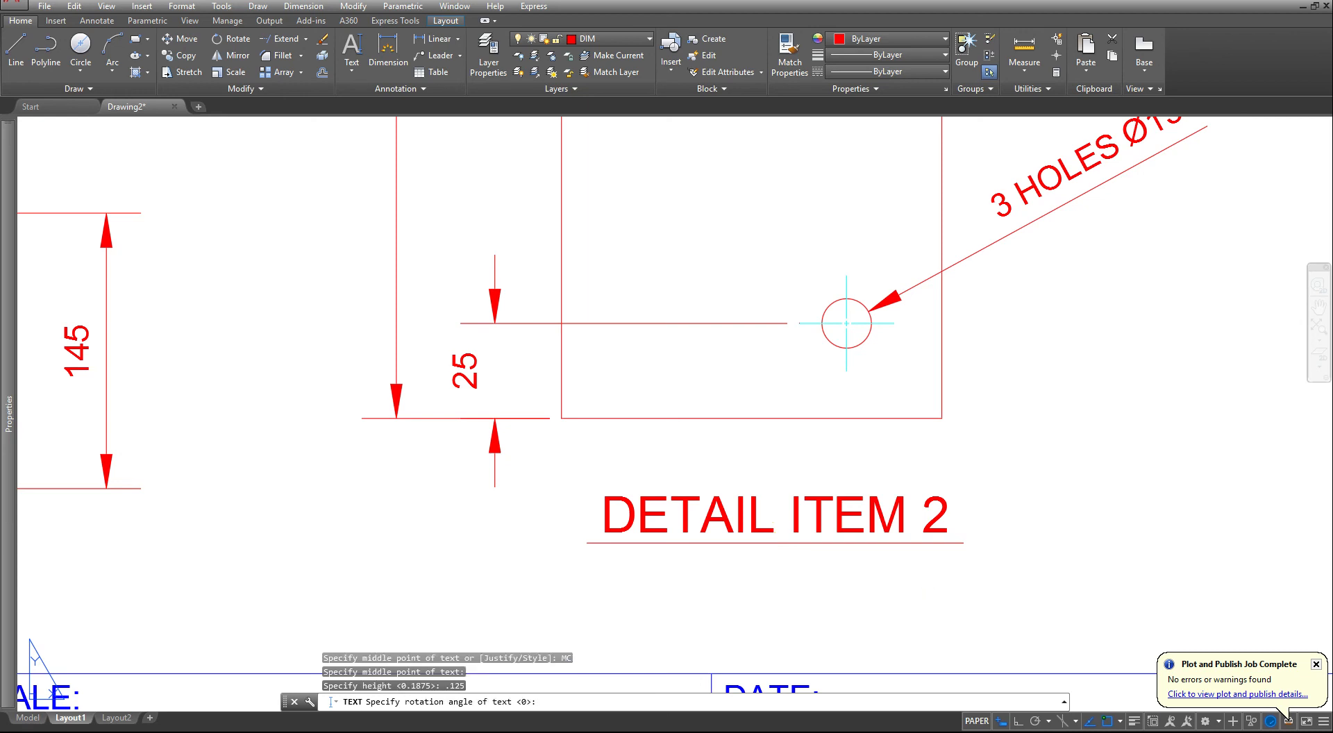
right_click(773, 583)
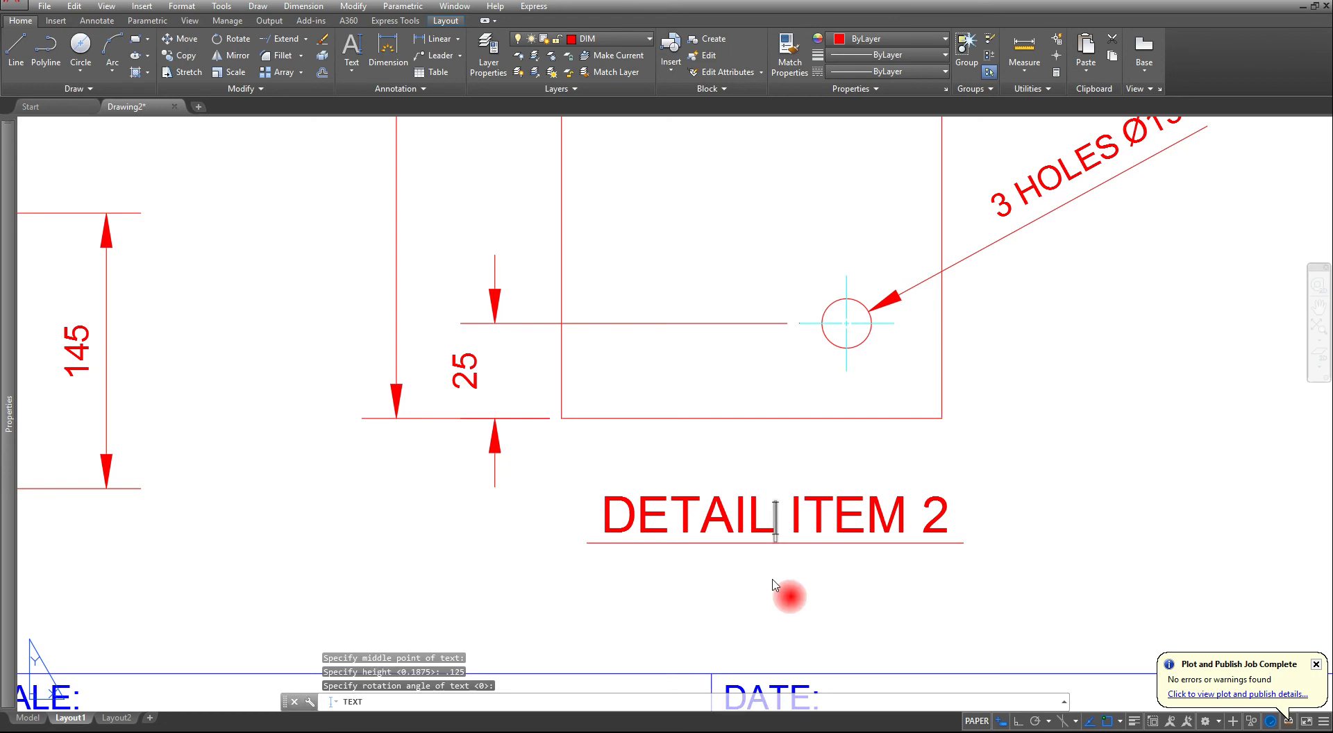
type("SCALE")
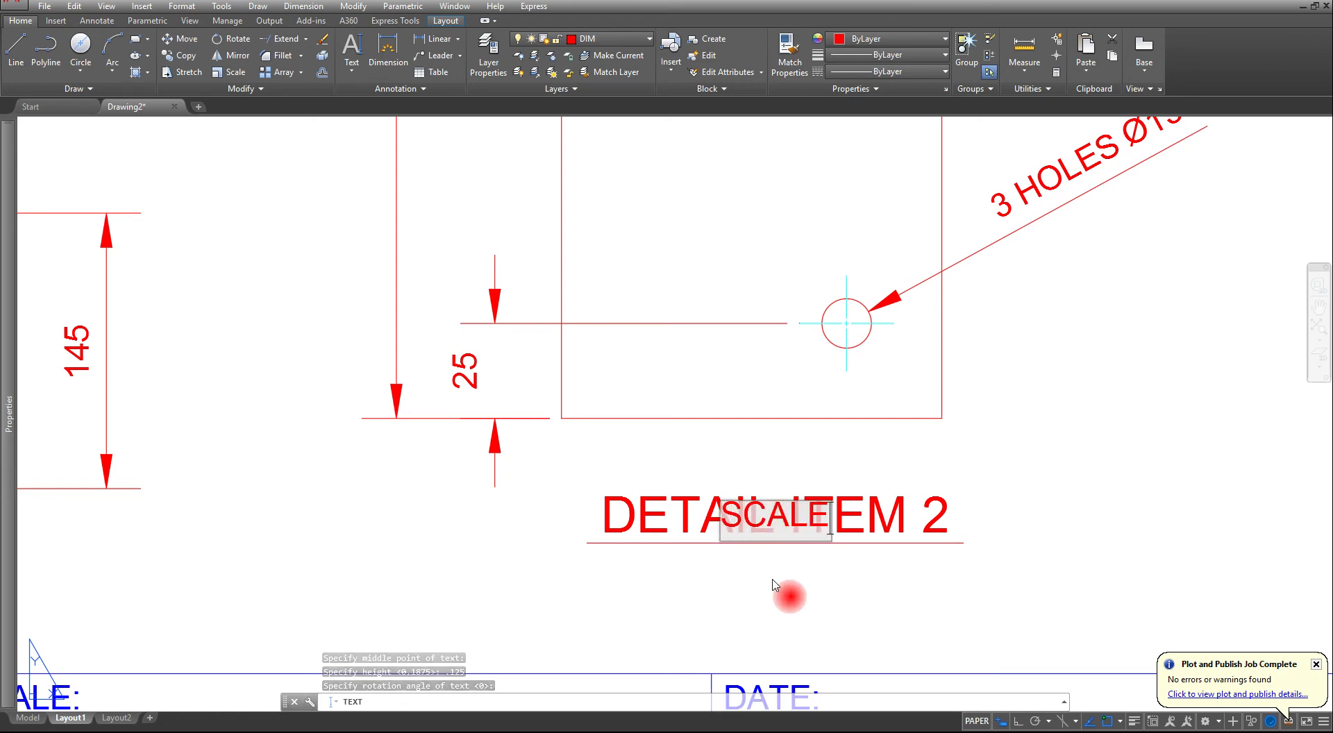
type(":")
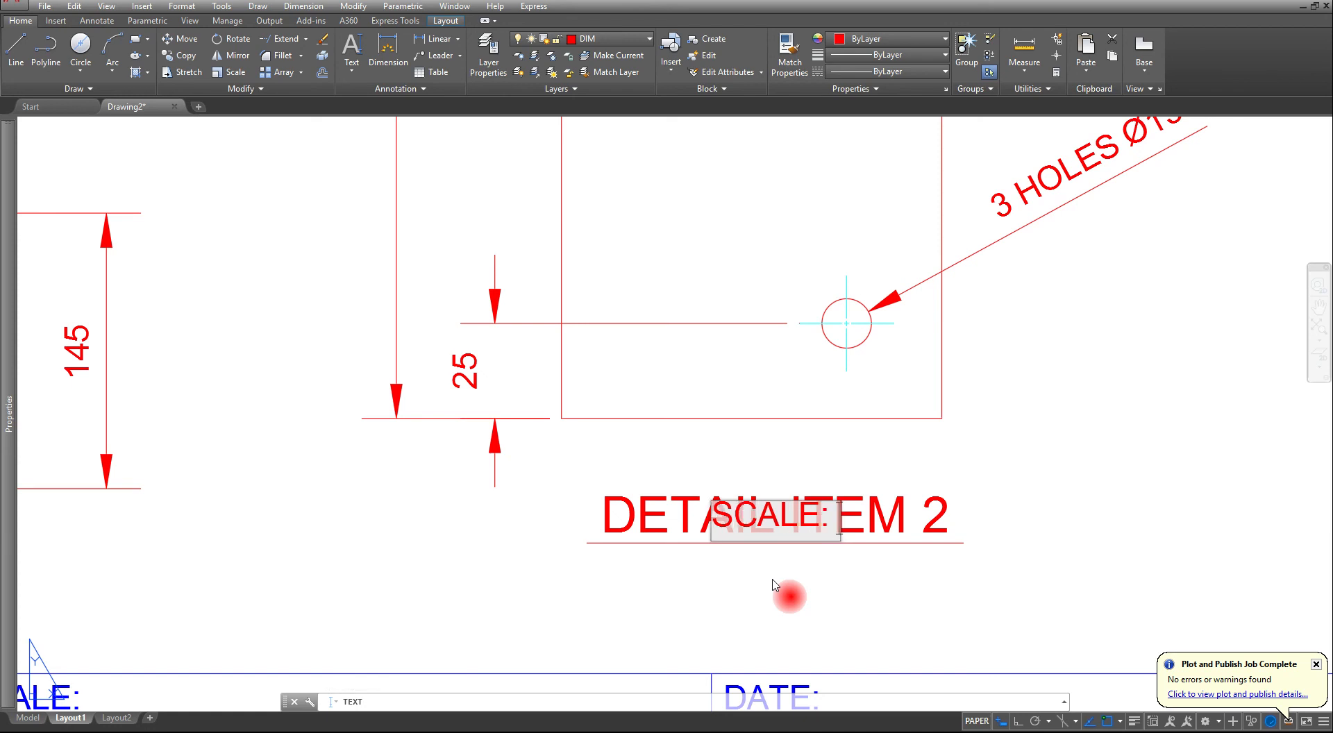
type(" 1:")
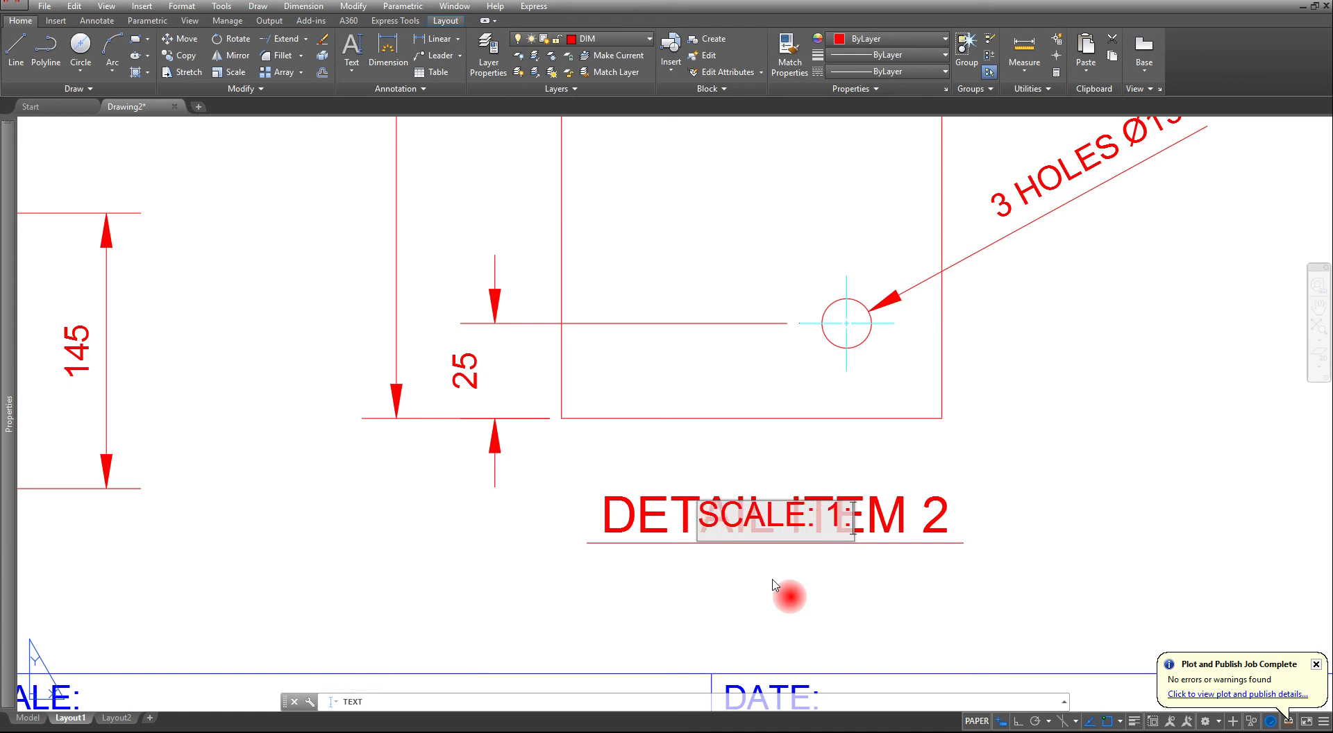
type("50")
key("Return")
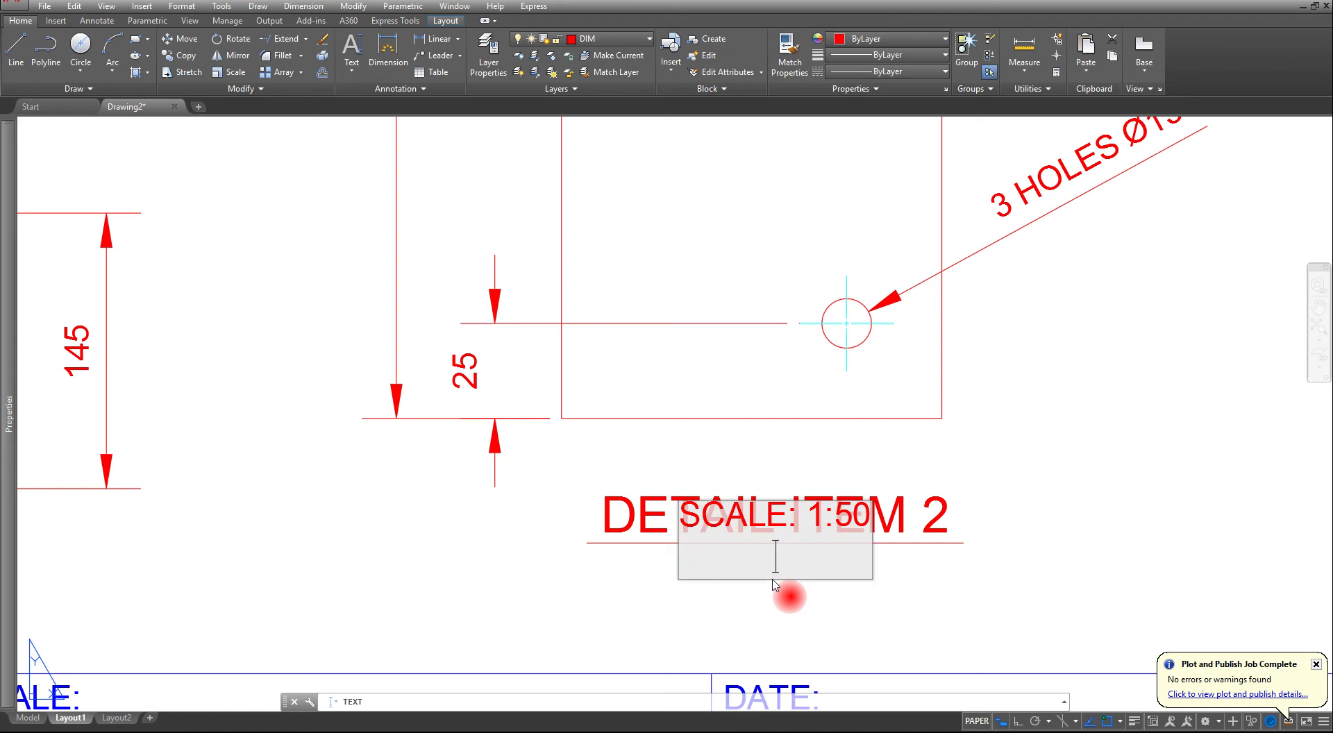
key("Escape")
key("Escape")
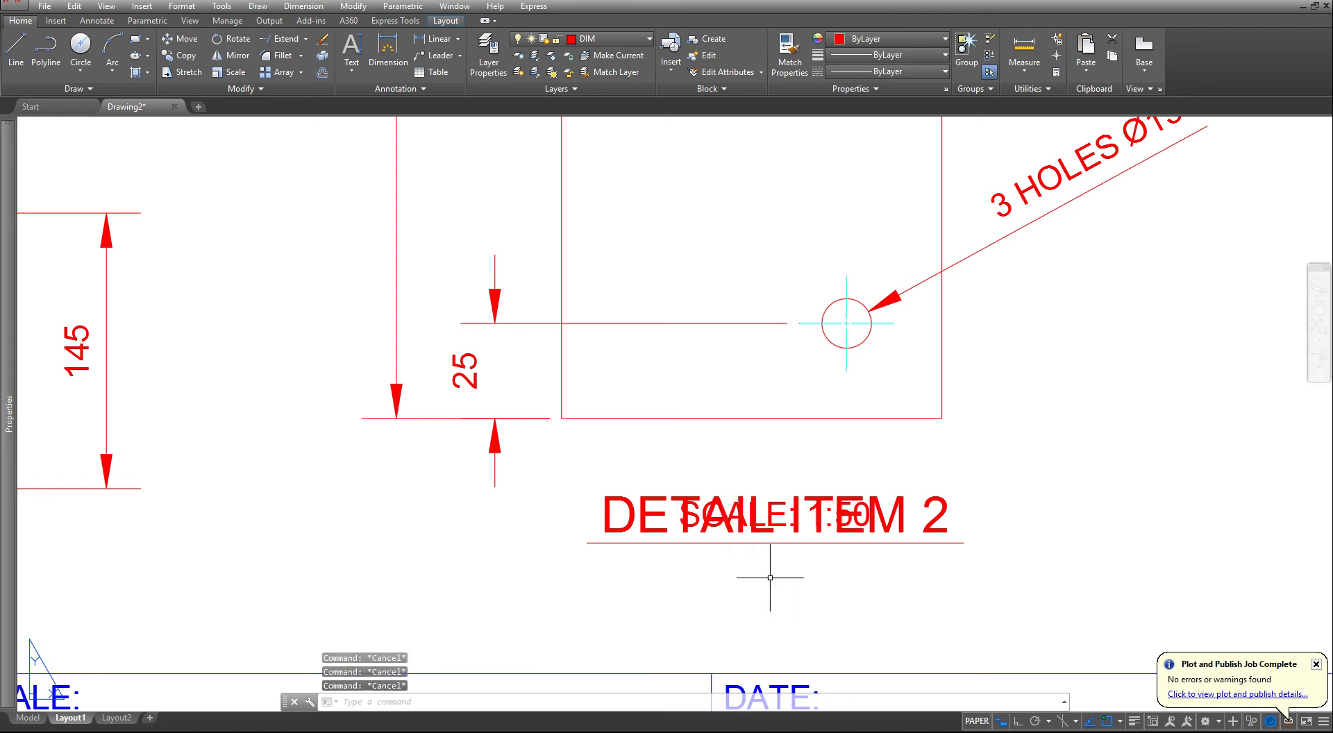
- Move the SCALE: 1:50 note straight down to just below the DETAIL ITEM 2 underline, with Ortho on
type("m")
key("Return")
left_click(798, 521)
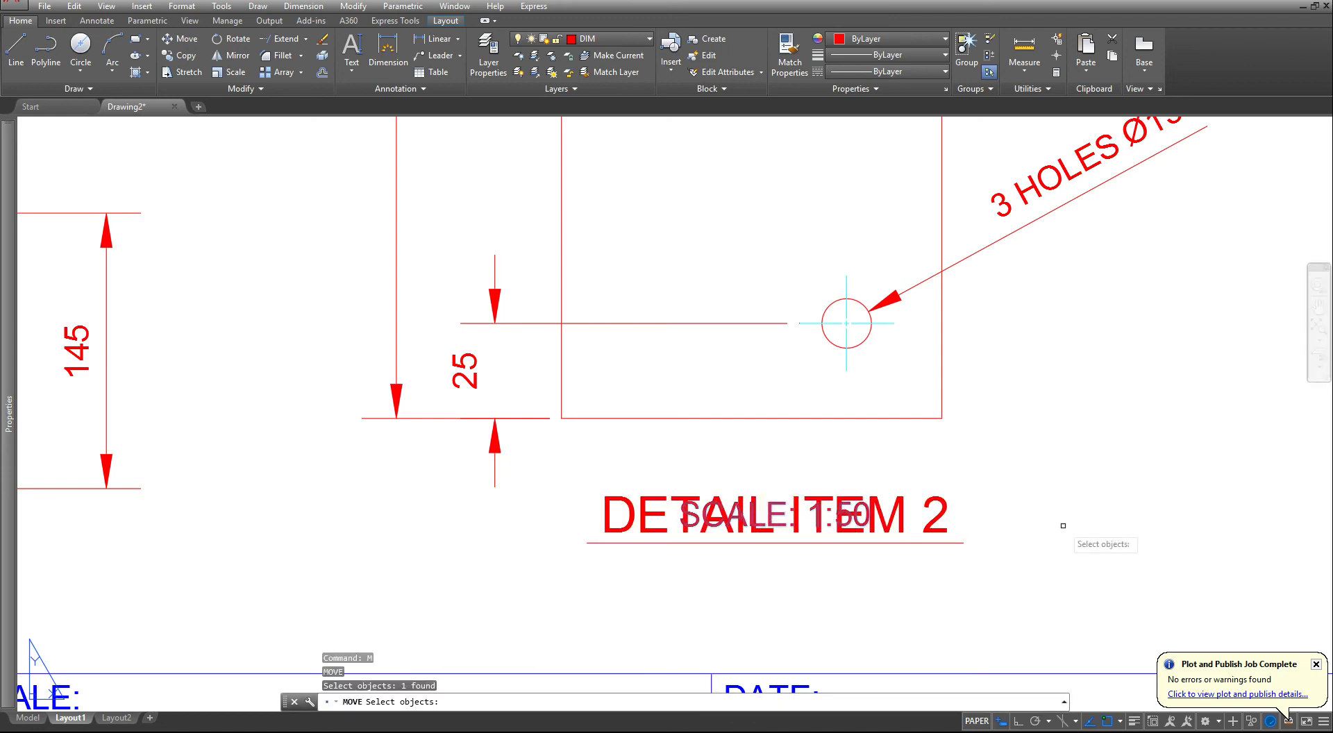
key("Return")
left_click(1043, 475)
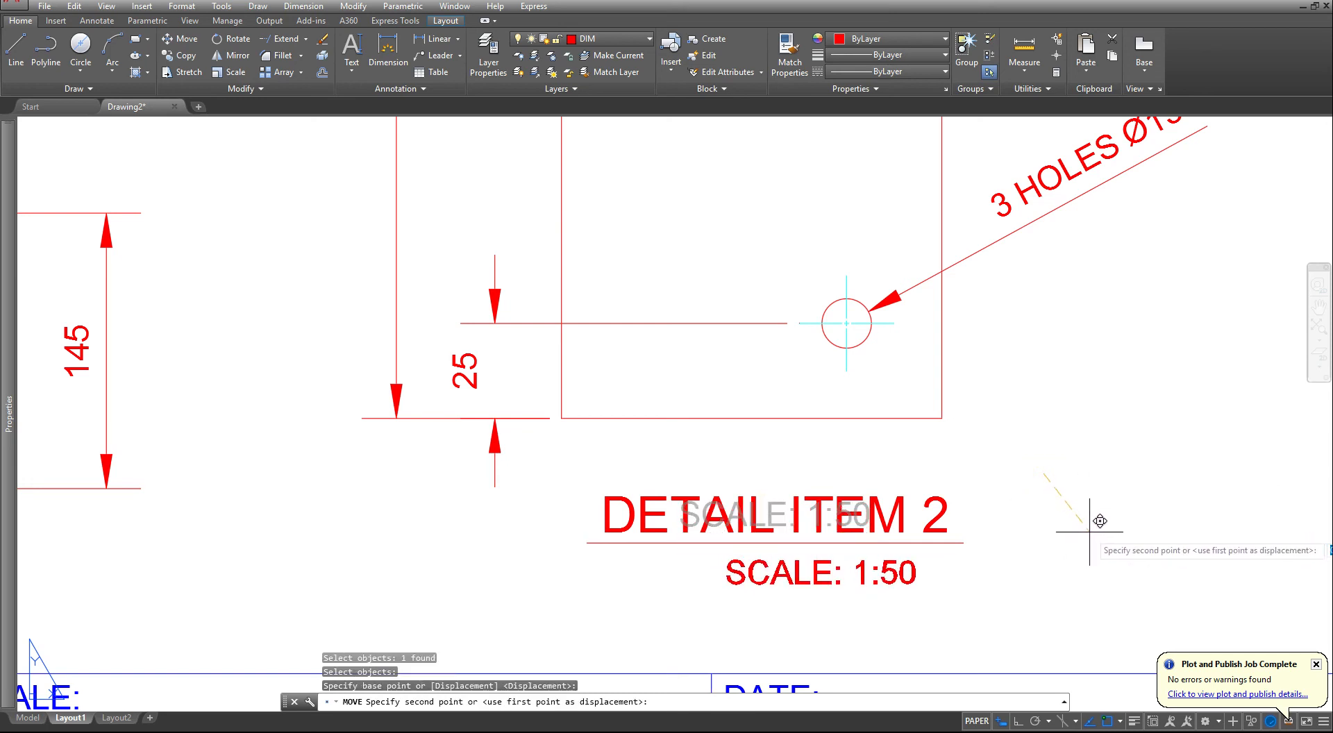
key("F8")
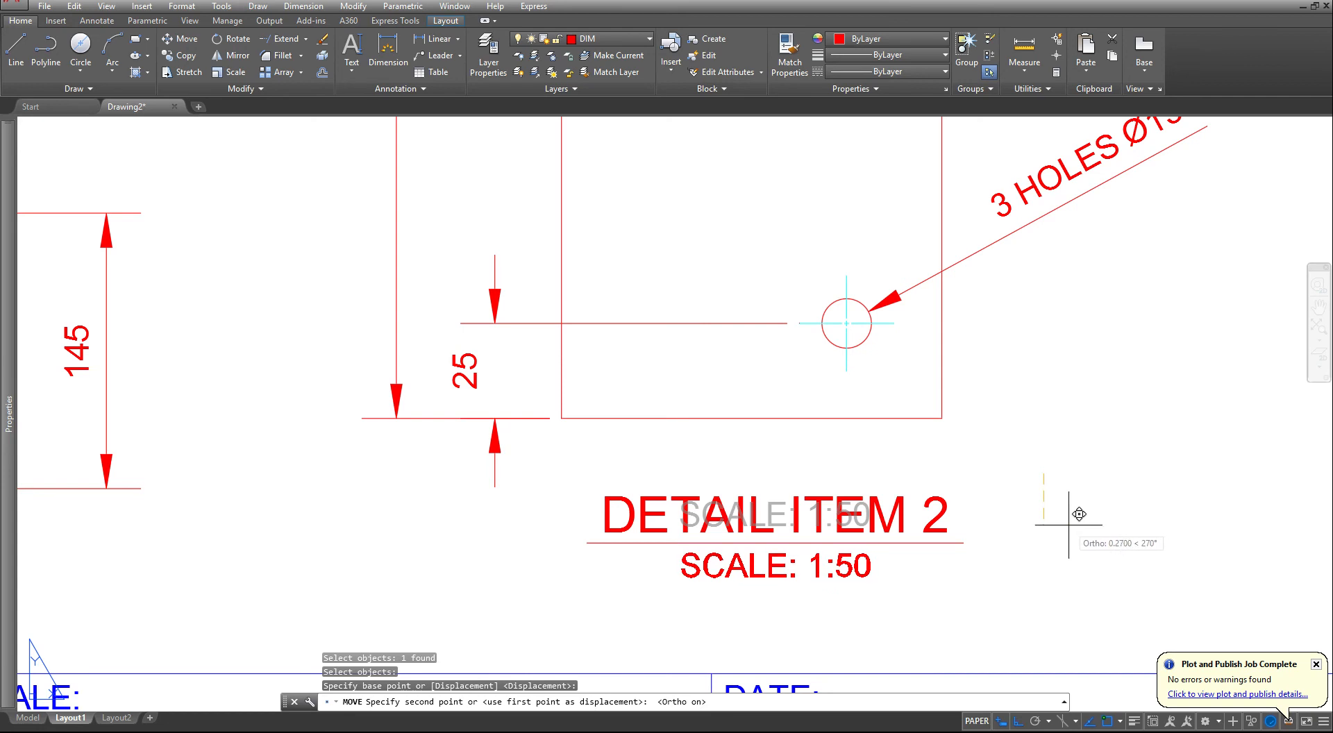
key("Escape")
key("Escape")
key("Escape")
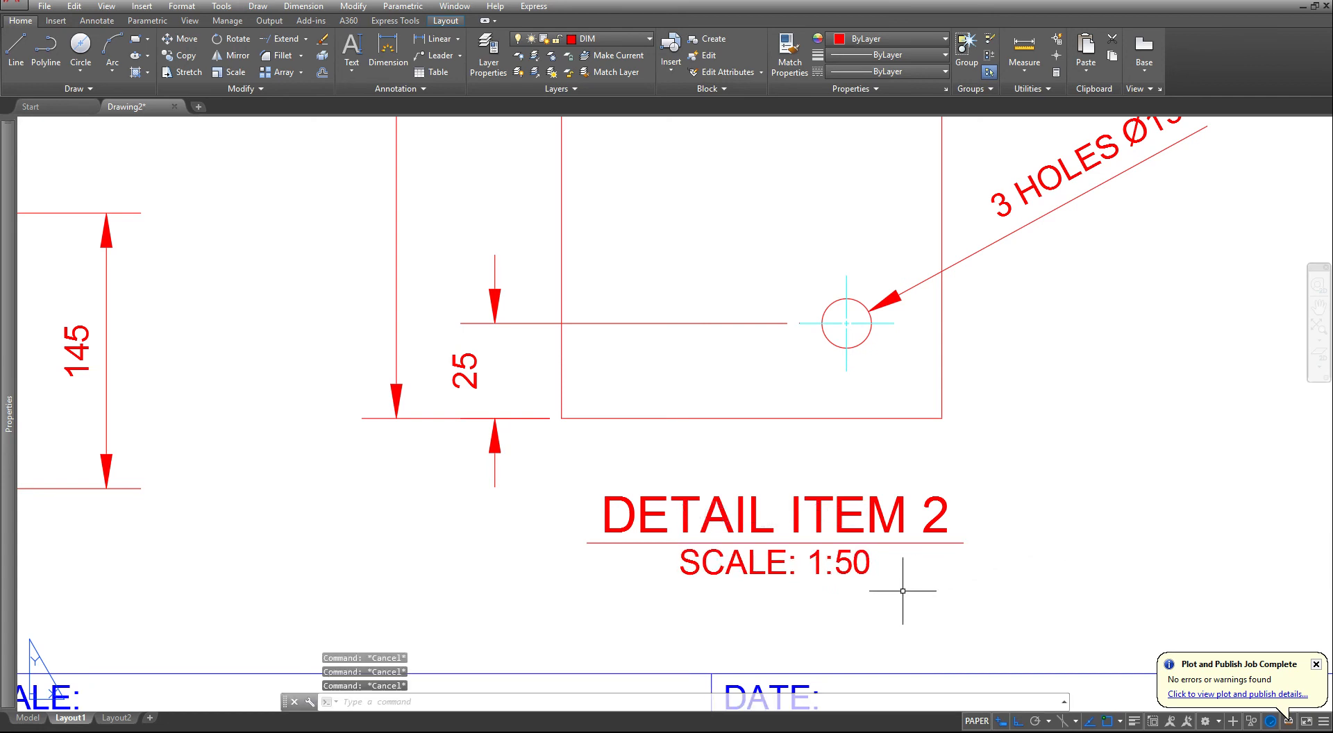
- Copy the SCALE: 1:50 note to the same place under the SECTION A-A title, using the titles as reference points
type("co")
key("Return")
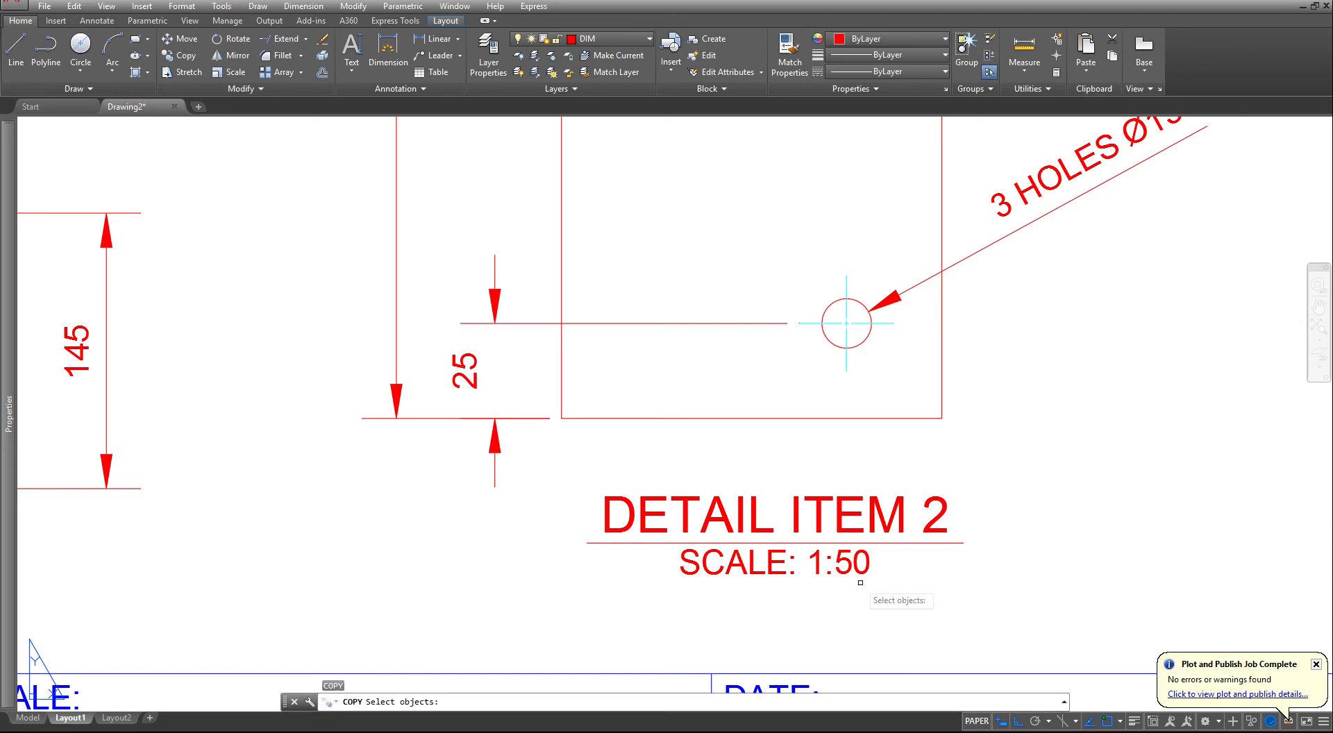
left_click(845, 563)
left_click(838, 555)
right_click(790, 586)
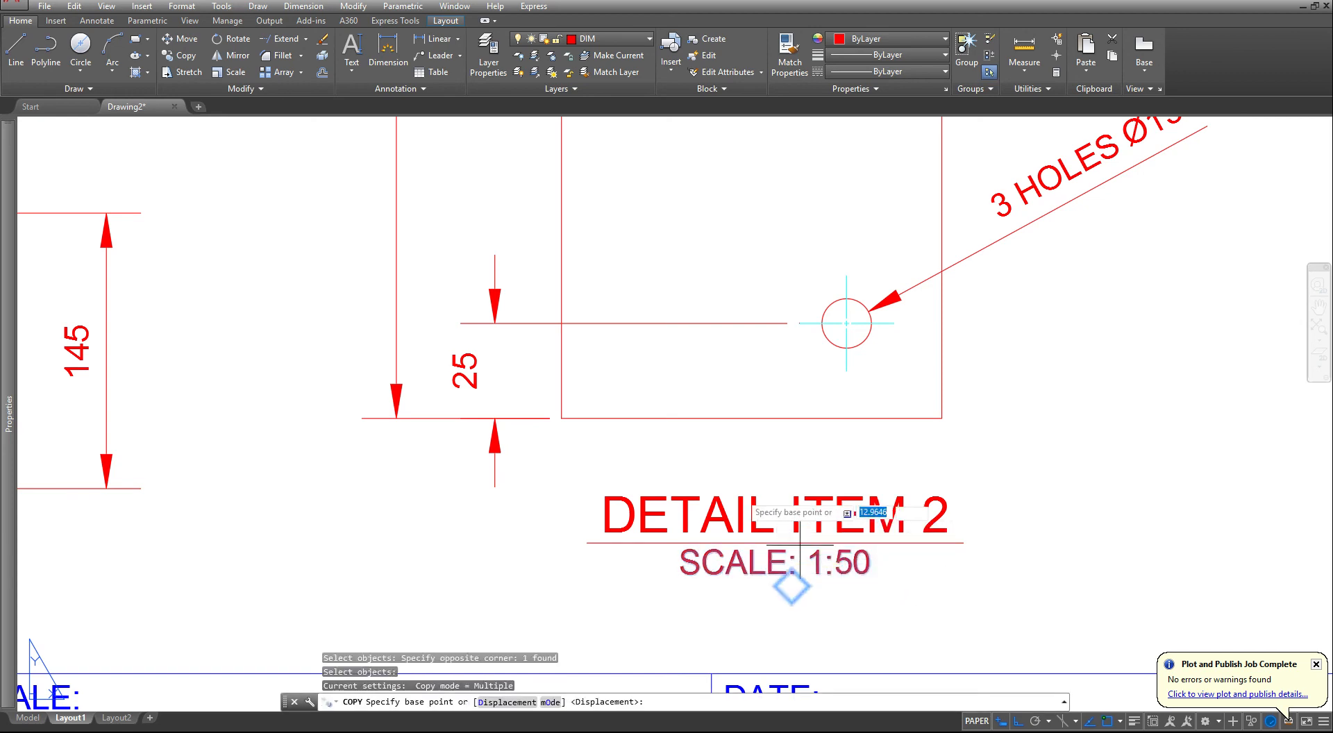
left_click(732, 495)
scroll(735, 560, "down", 5)
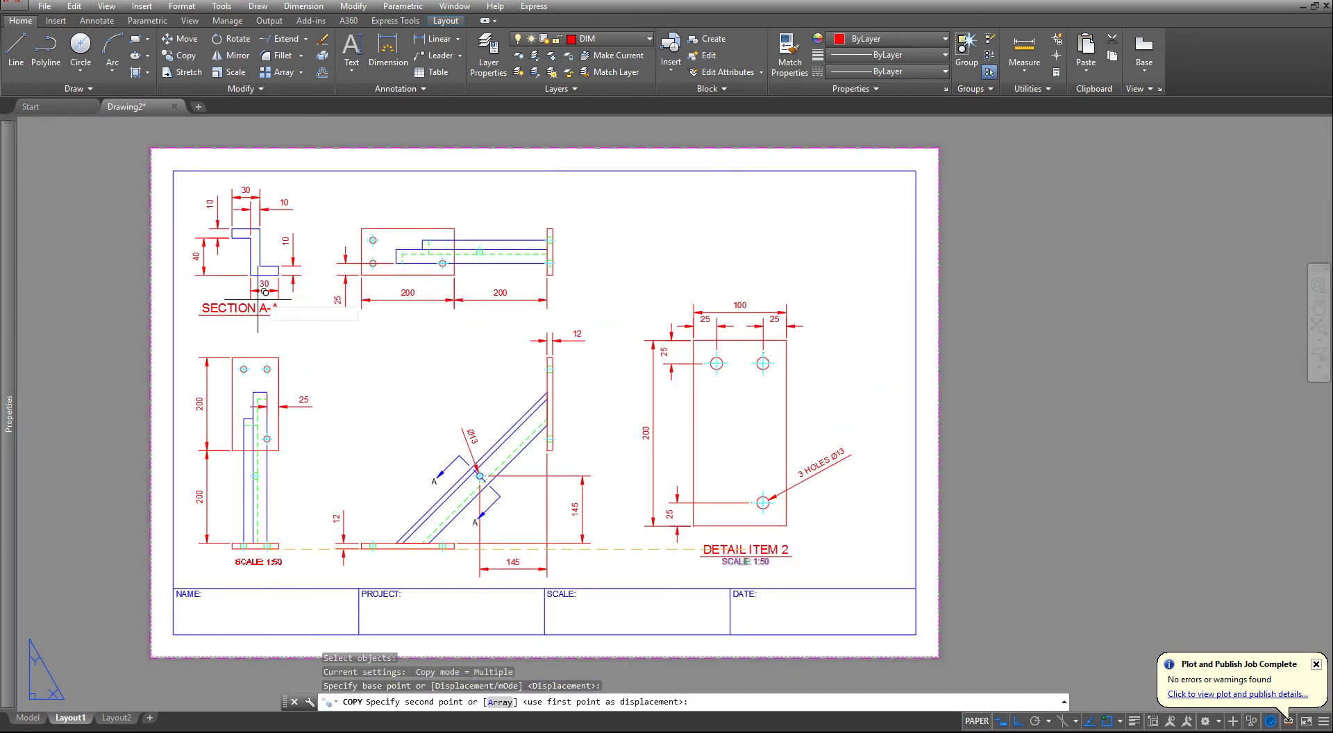
scroll(244, 295, "up", 6)
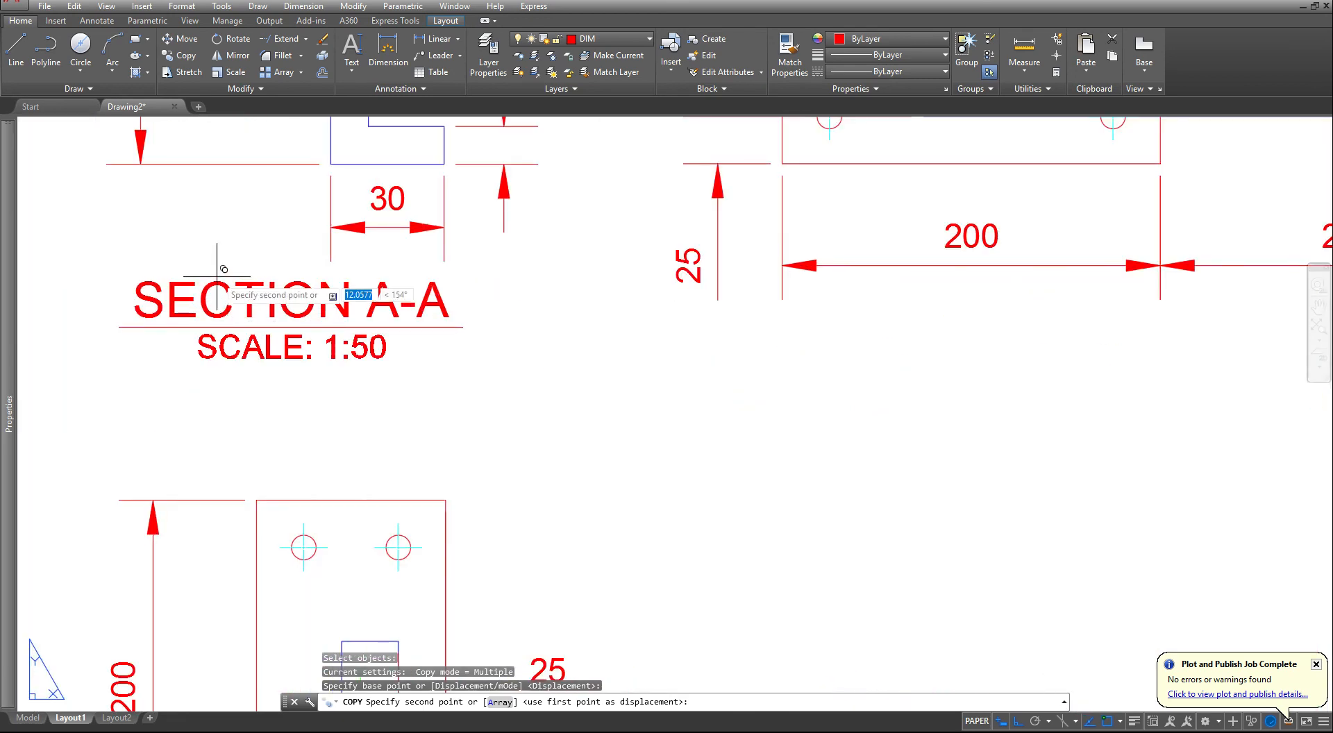
left_click(336, 333)
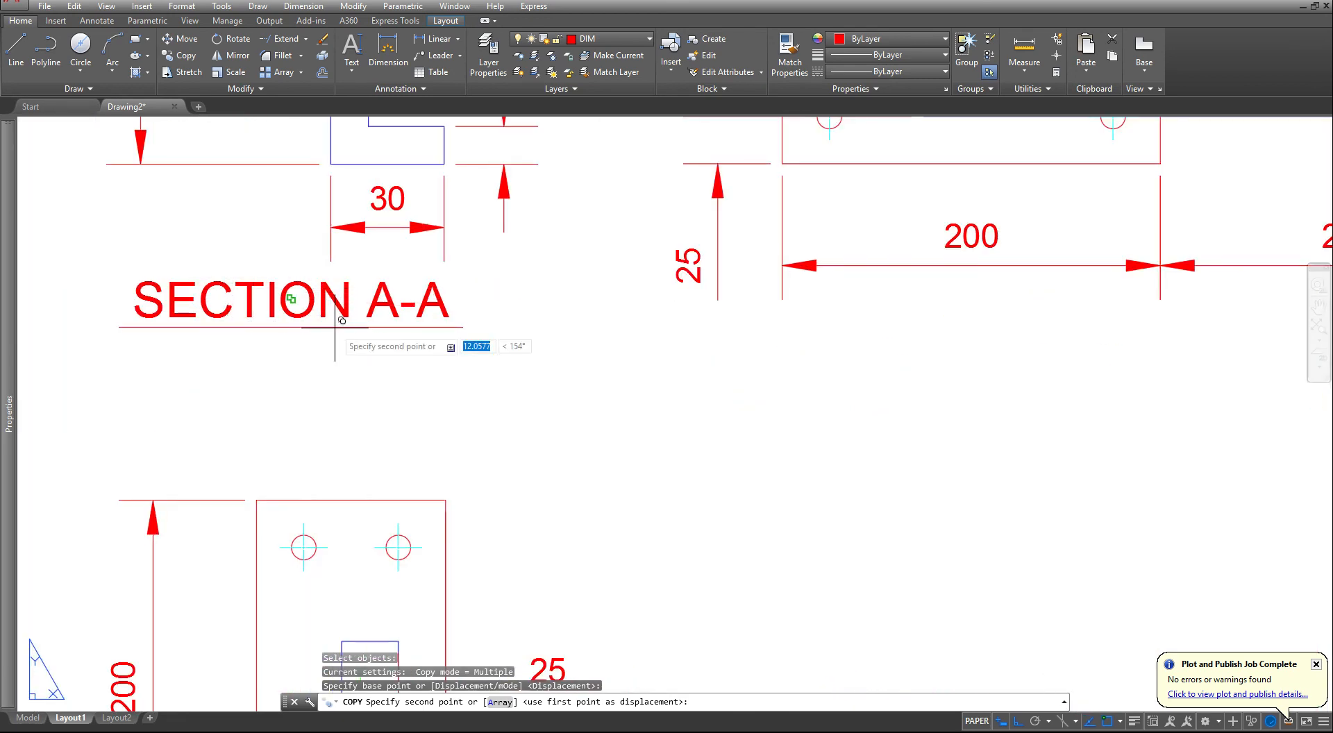
key("Escape")
key("Escape")
key("Escape")
- Put the SECTION A-A and DETAIL ITEM 2 titles and their scale notes on the TEXT layer
scroll(336, 333, "down", 5)
left_click(310, 392)
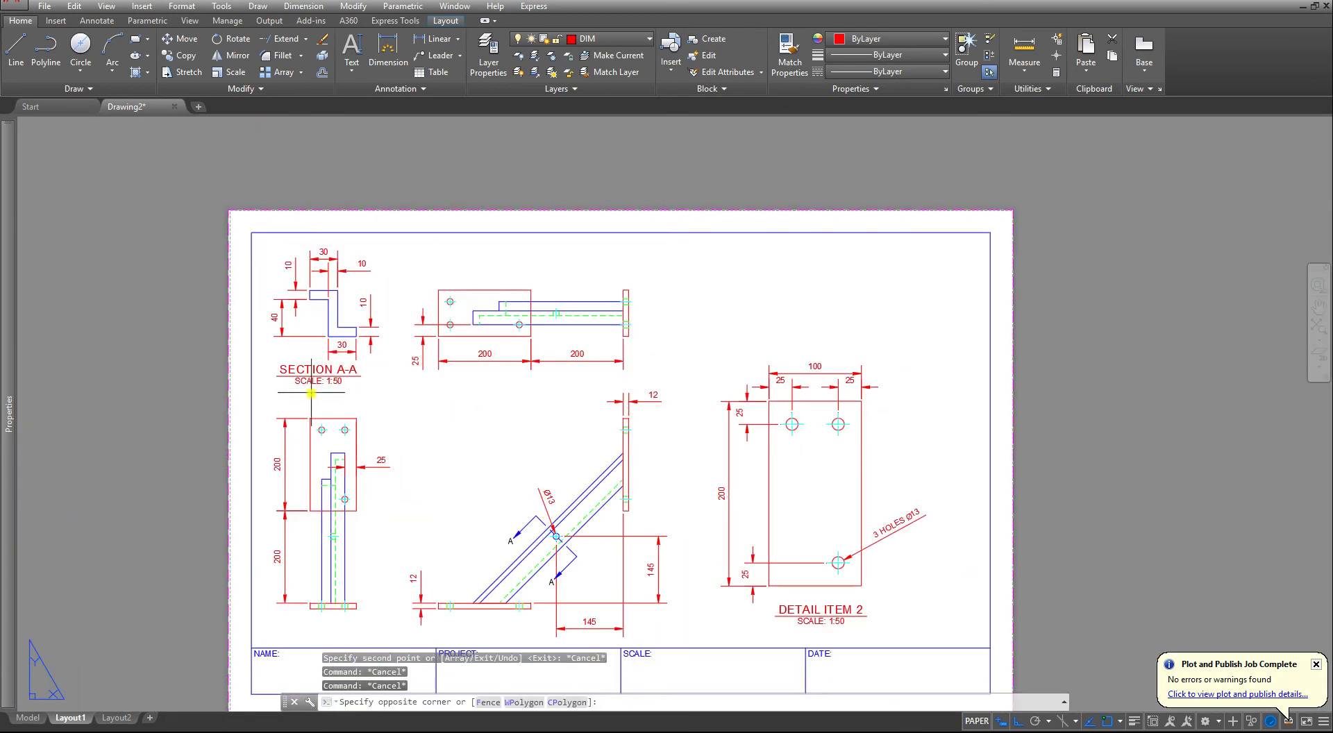
left_click(281, 348)
scroll(802, 602, "up", 4)
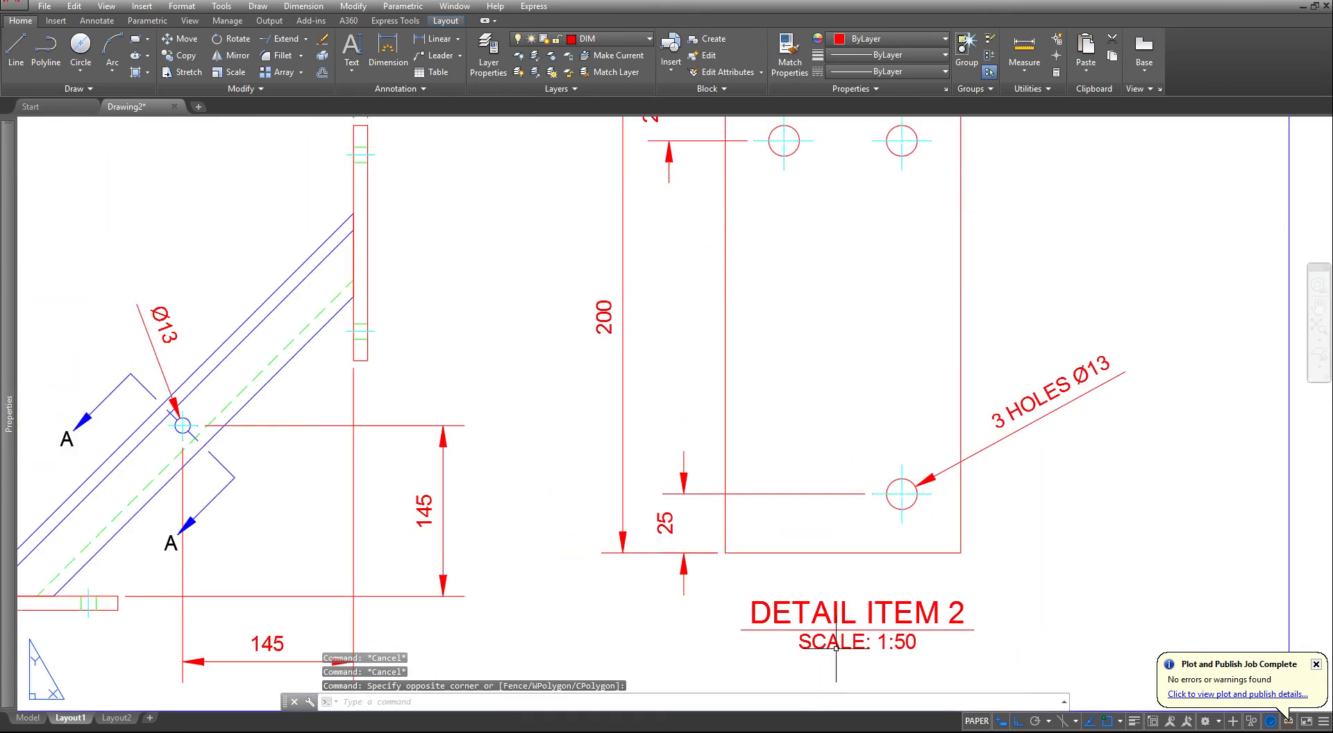
left_click(782, 603)
left_click(762, 596)
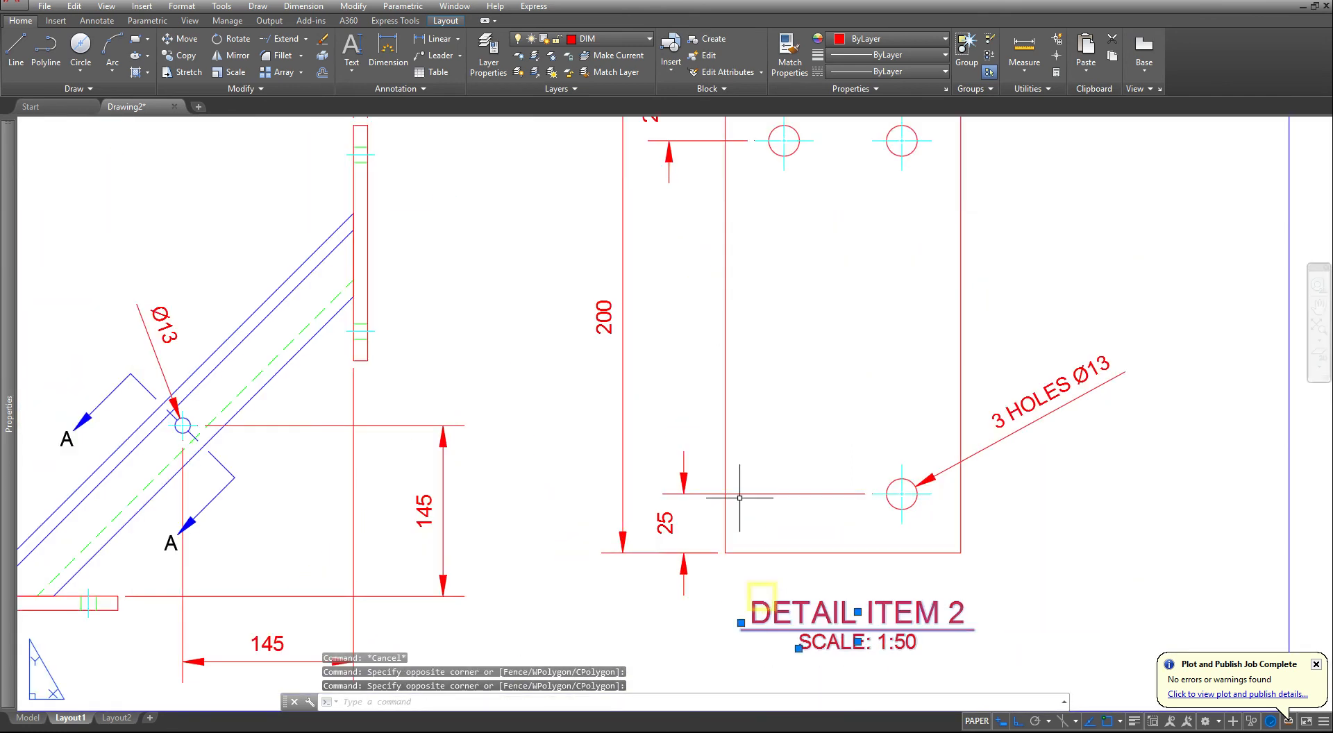
left_click(611, 39)
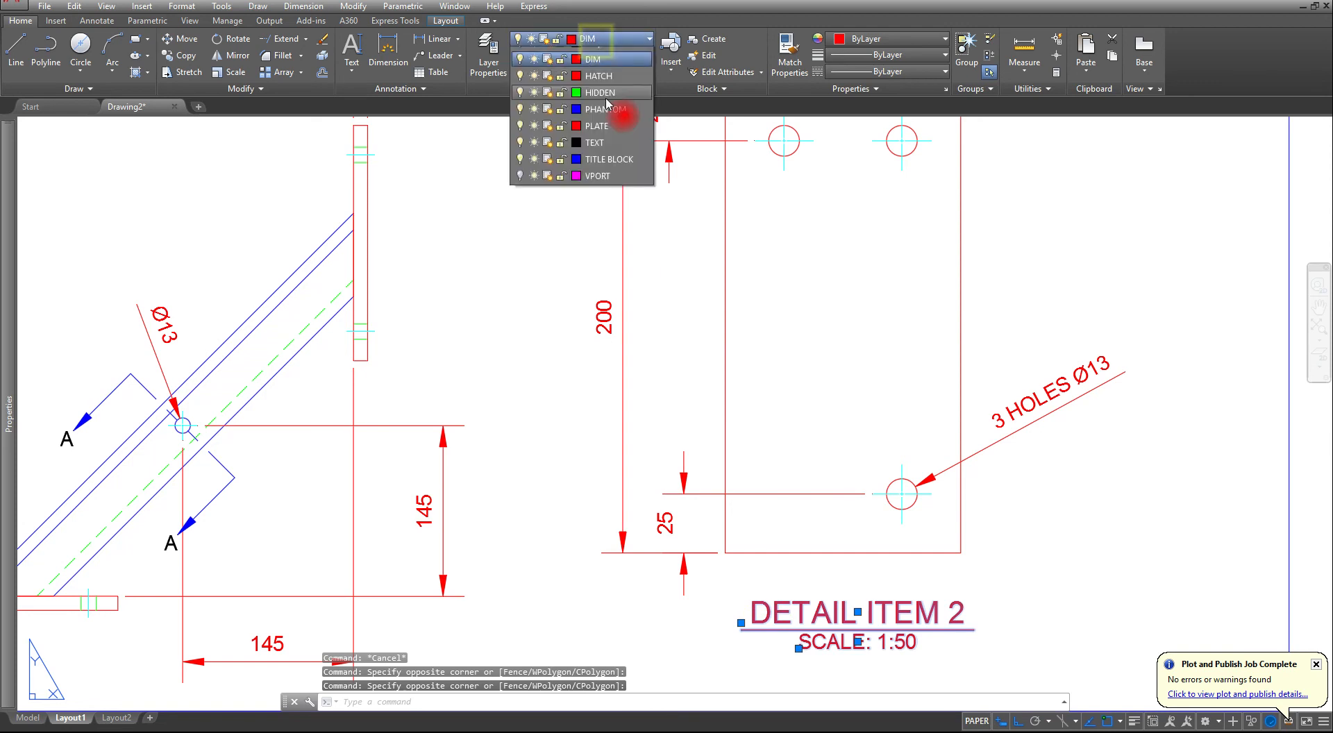
left_click(612, 226)
key("Escape")
key("Escape")
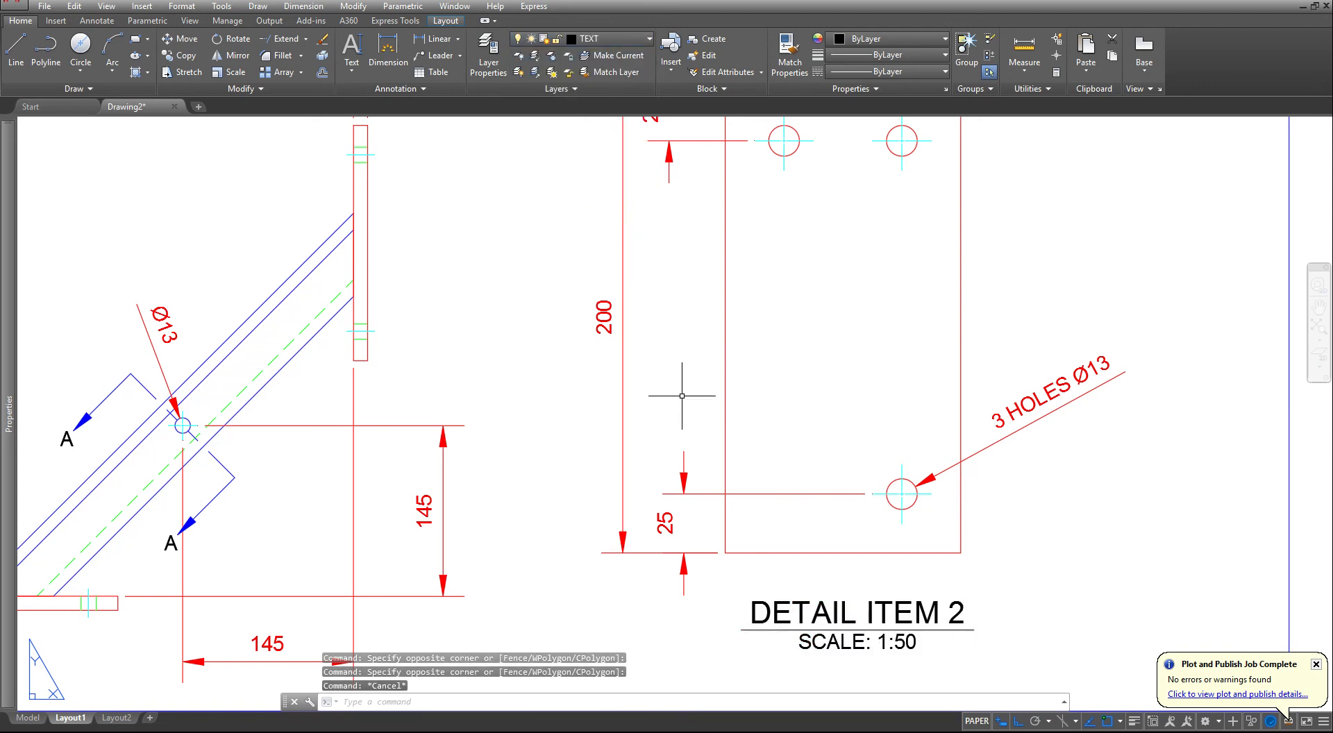
- Modify the Standard table style, setting the text height of the Title cell style to 0.1875
scroll(681, 397, "down", 6)
middle_click_drag(772, 375, 755, 479)
scroll(687, 371, "up", 5)
middle_click_drag(683, 369, 678, 420)
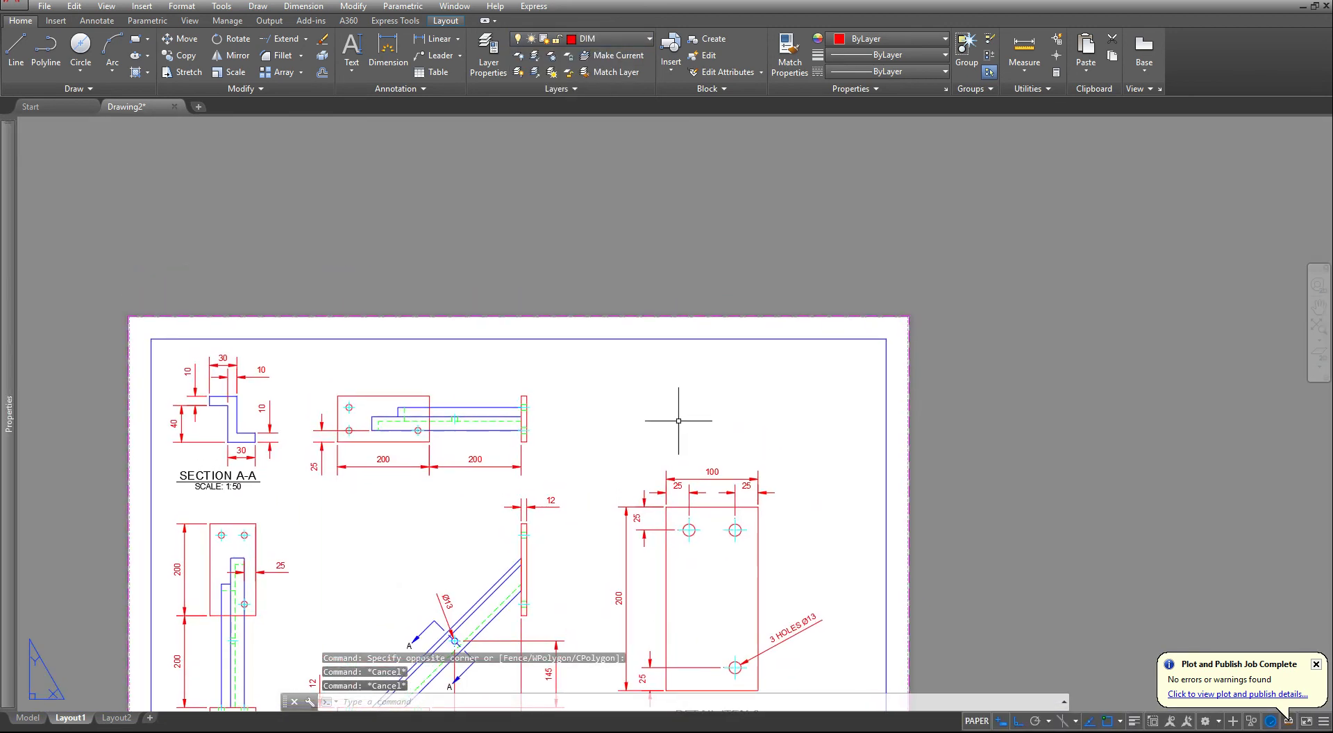
left_click(394, 88)
left_click(341, 170)
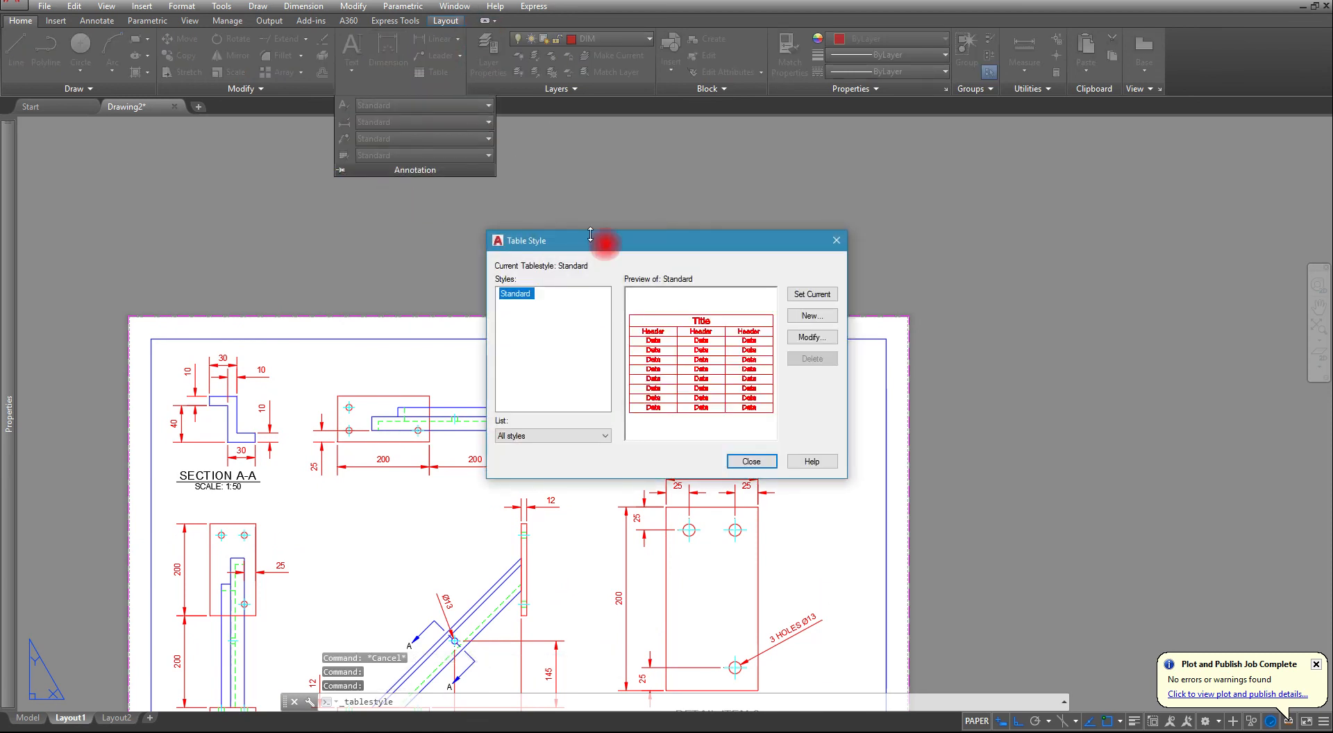
left_click(807, 338)
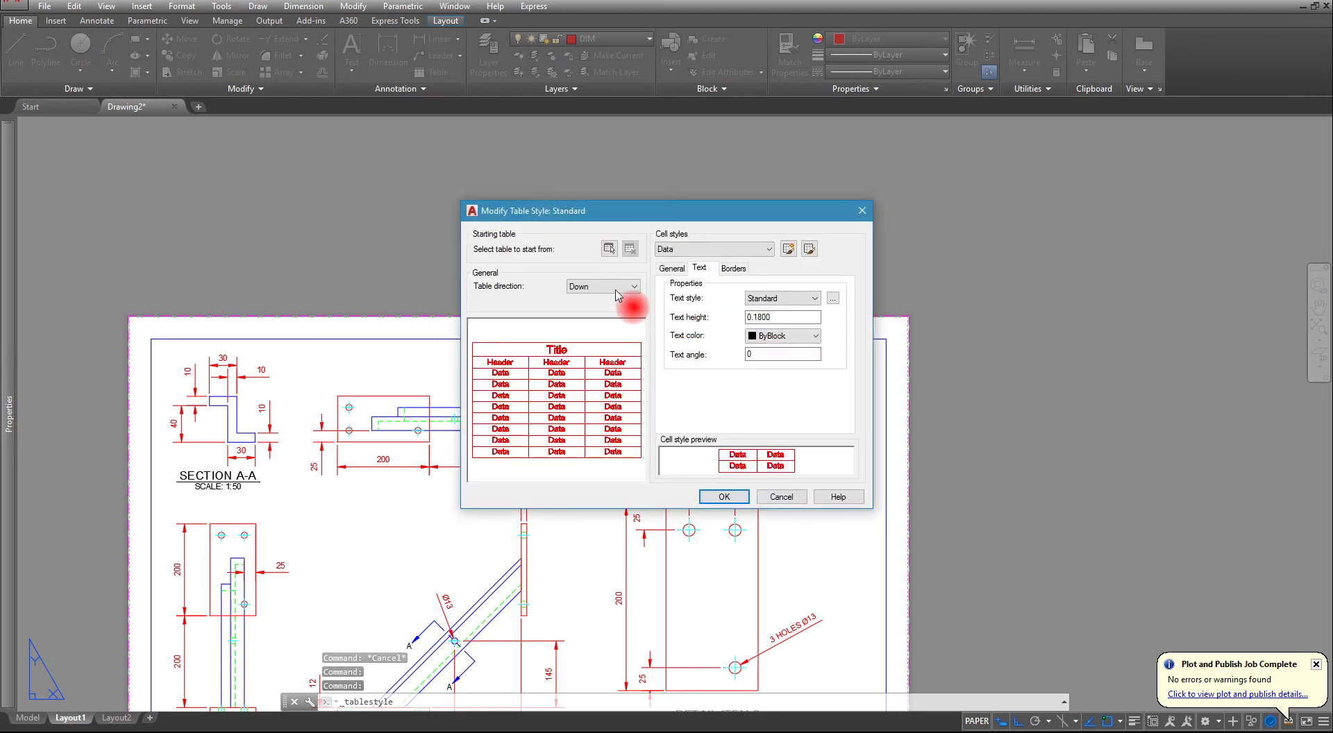
left_click(683, 249)
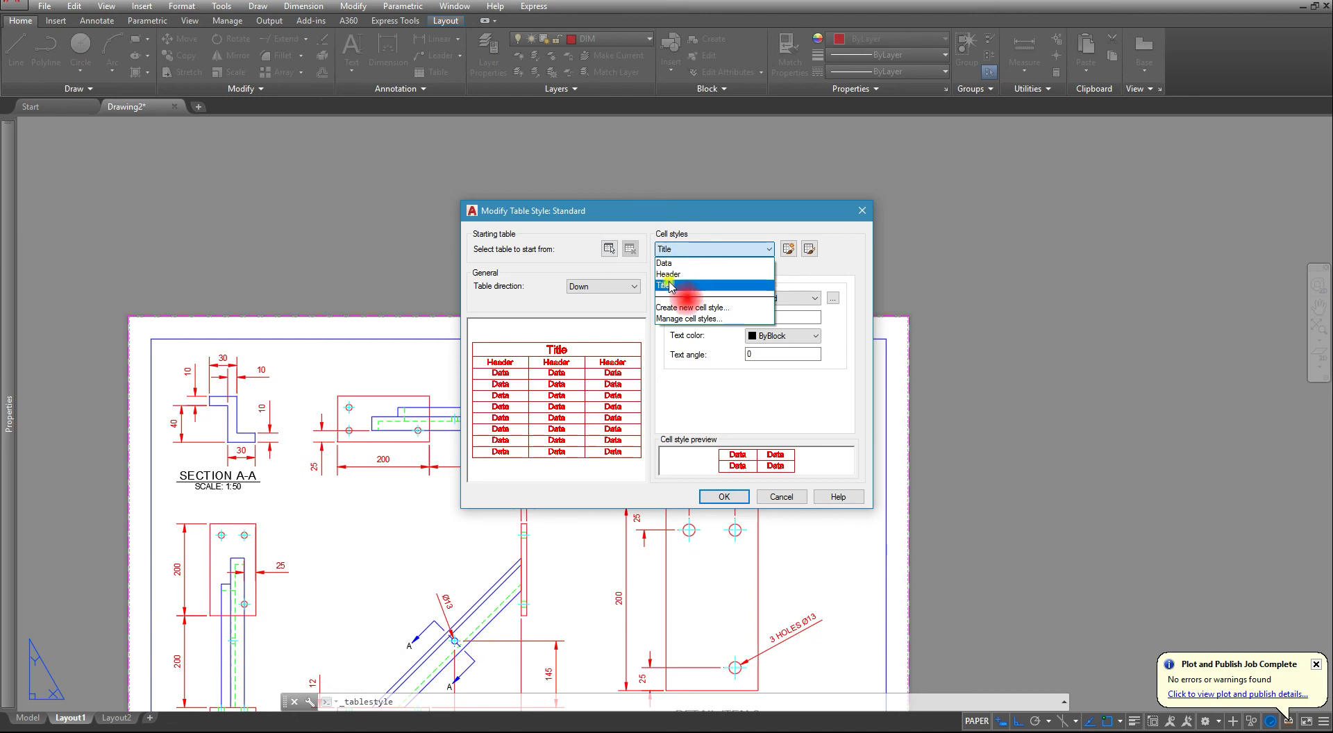
left_click(666, 285)
double_click(785, 318)
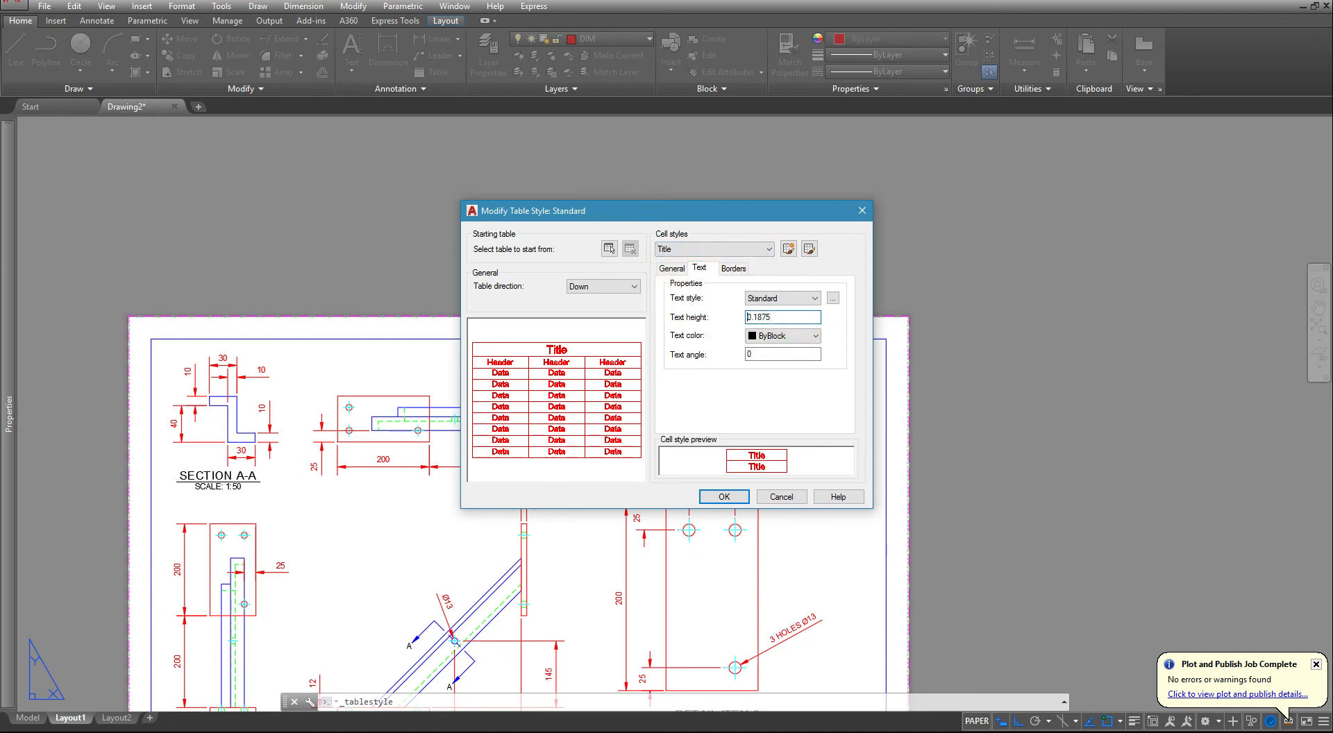
- Set the text height of the Header cell style to 0.1250
left_click(698, 248)
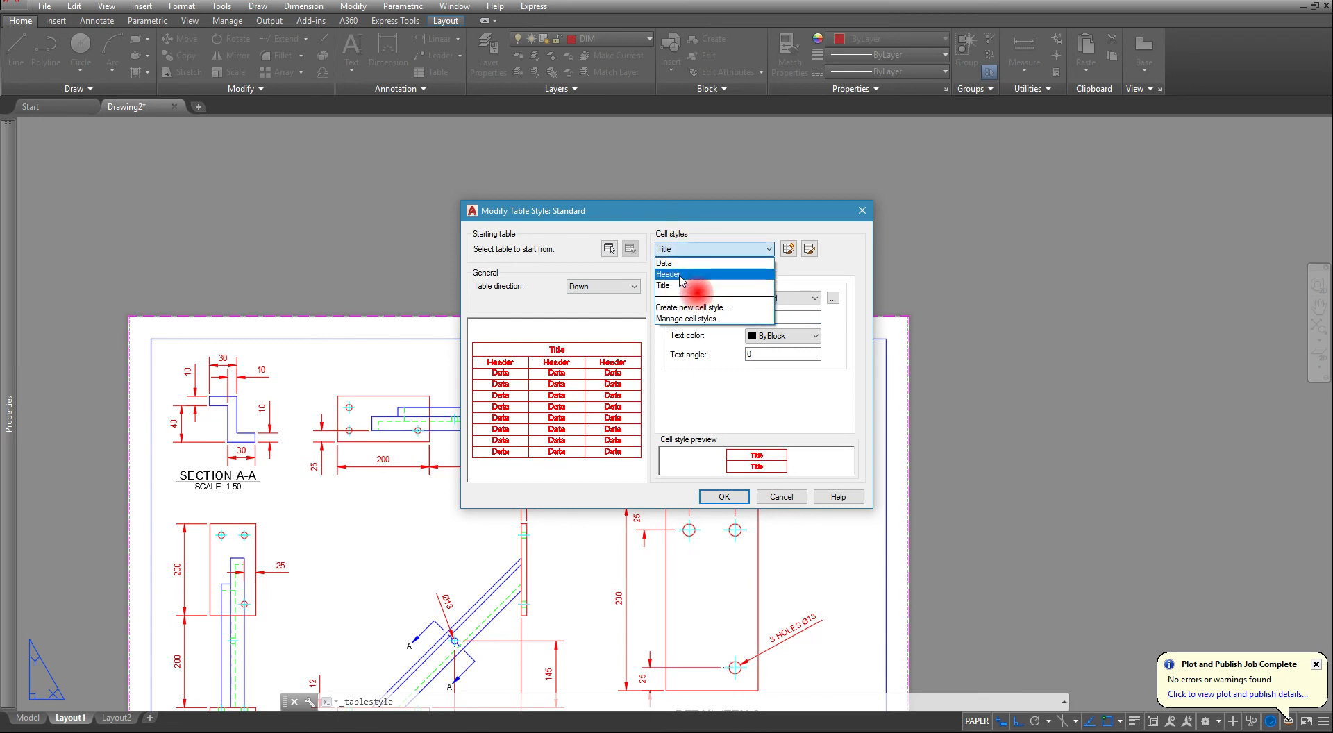
left_click(682, 278)
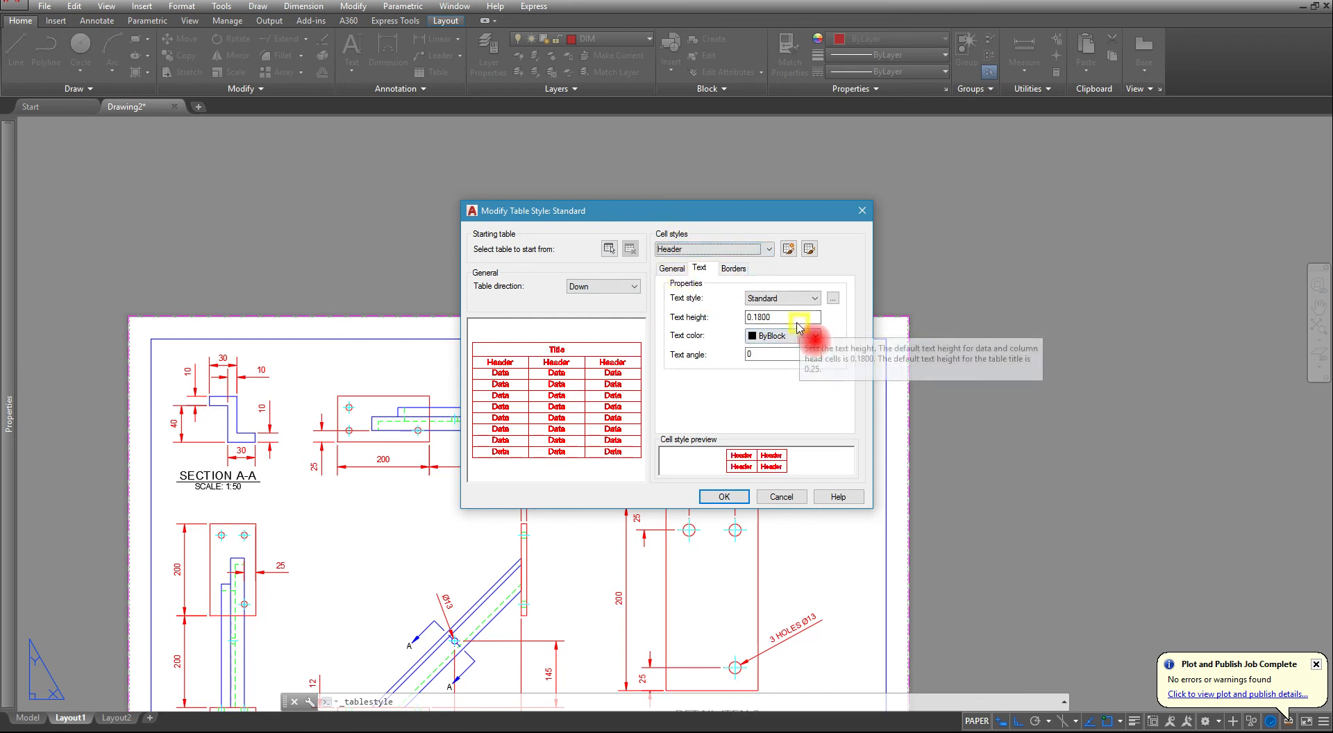
left_click(793, 318)
left_click_drag(794, 320, 702, 329)
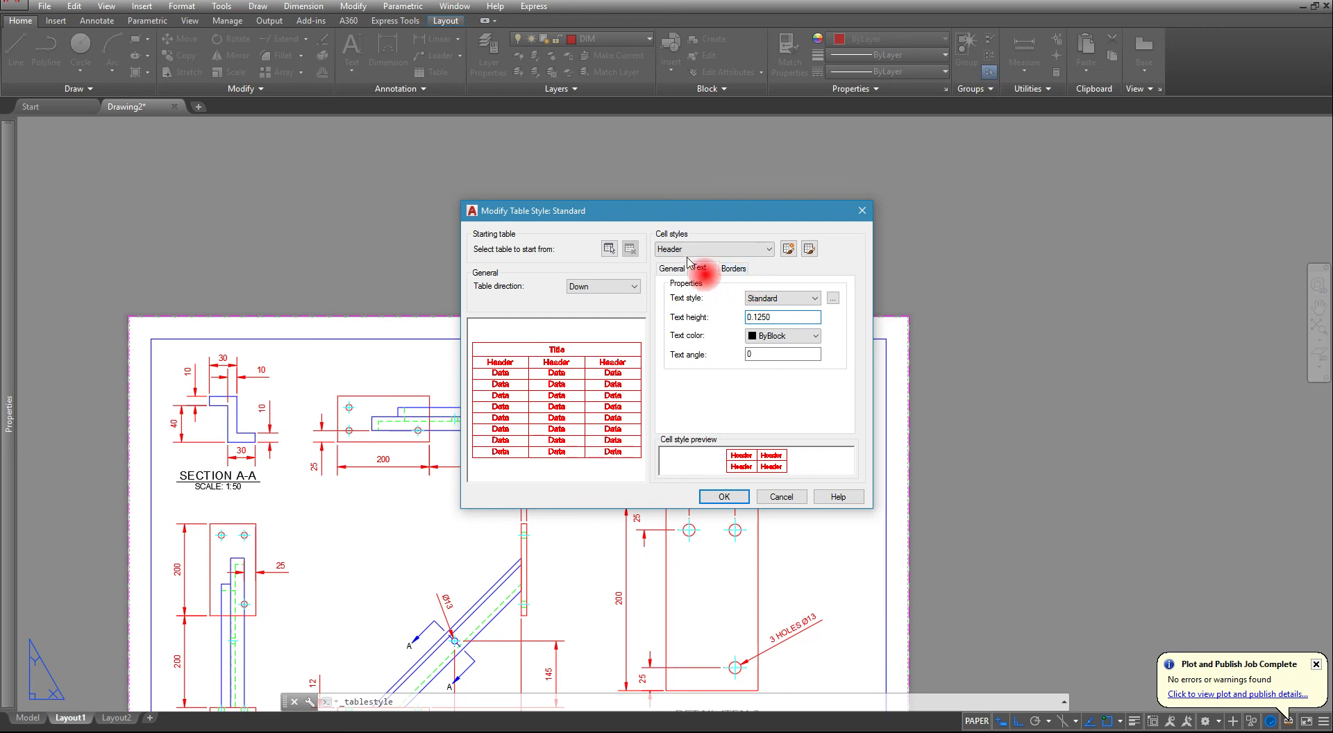
- Set the text height of the Data cell style to 0.1250 and save the Standard table style
left_click(715, 249)
left_click(664, 263)
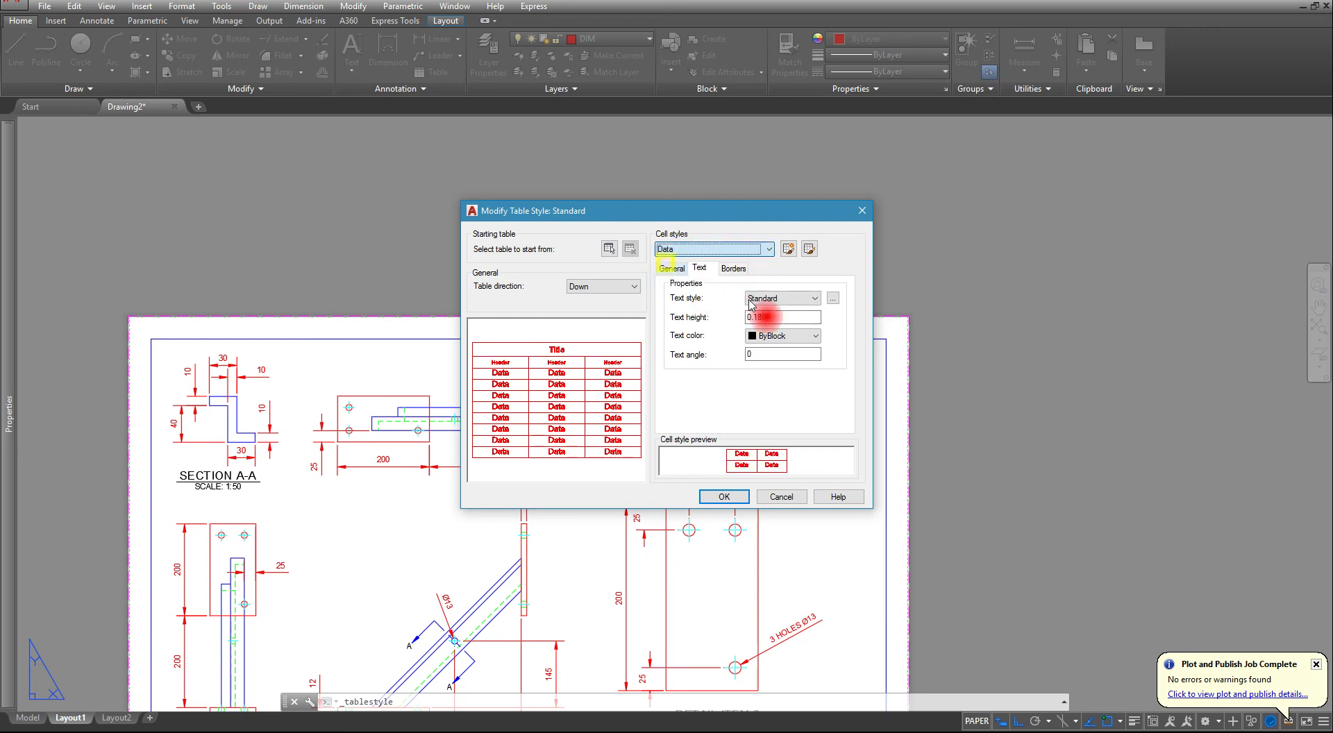
left_click_drag(774, 316, 670, 313)
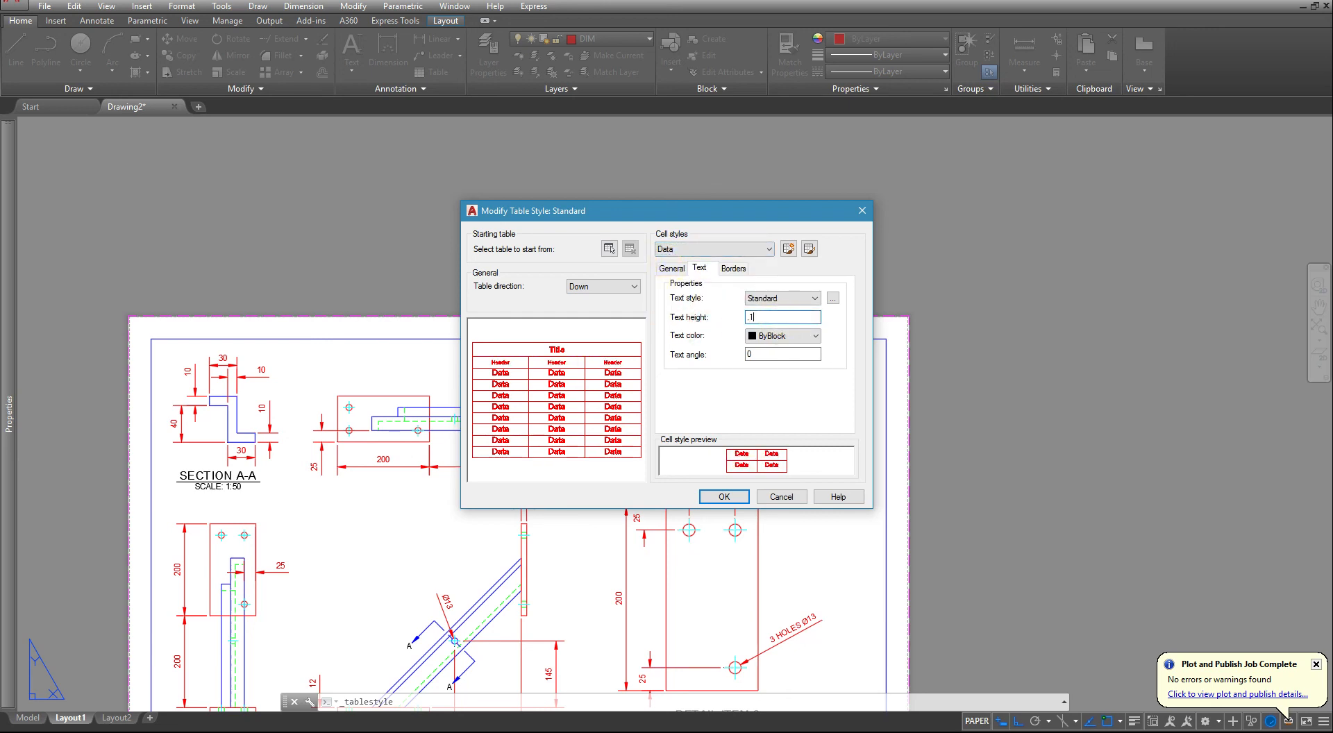
left_click(724, 496)
left_click(751, 462)
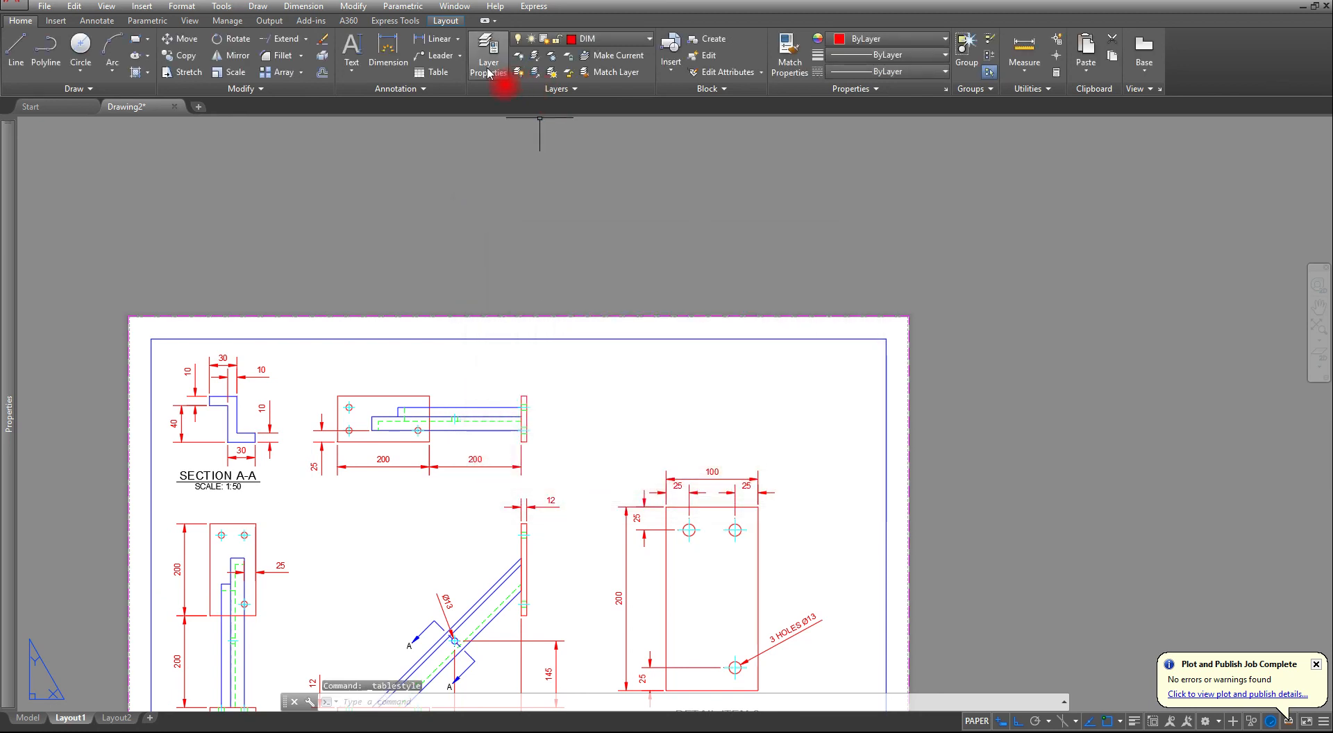
- Insert an empty Standard-style table with 4 columns and 2 data rows in the sheet's upper-right area
left_click(438, 74)
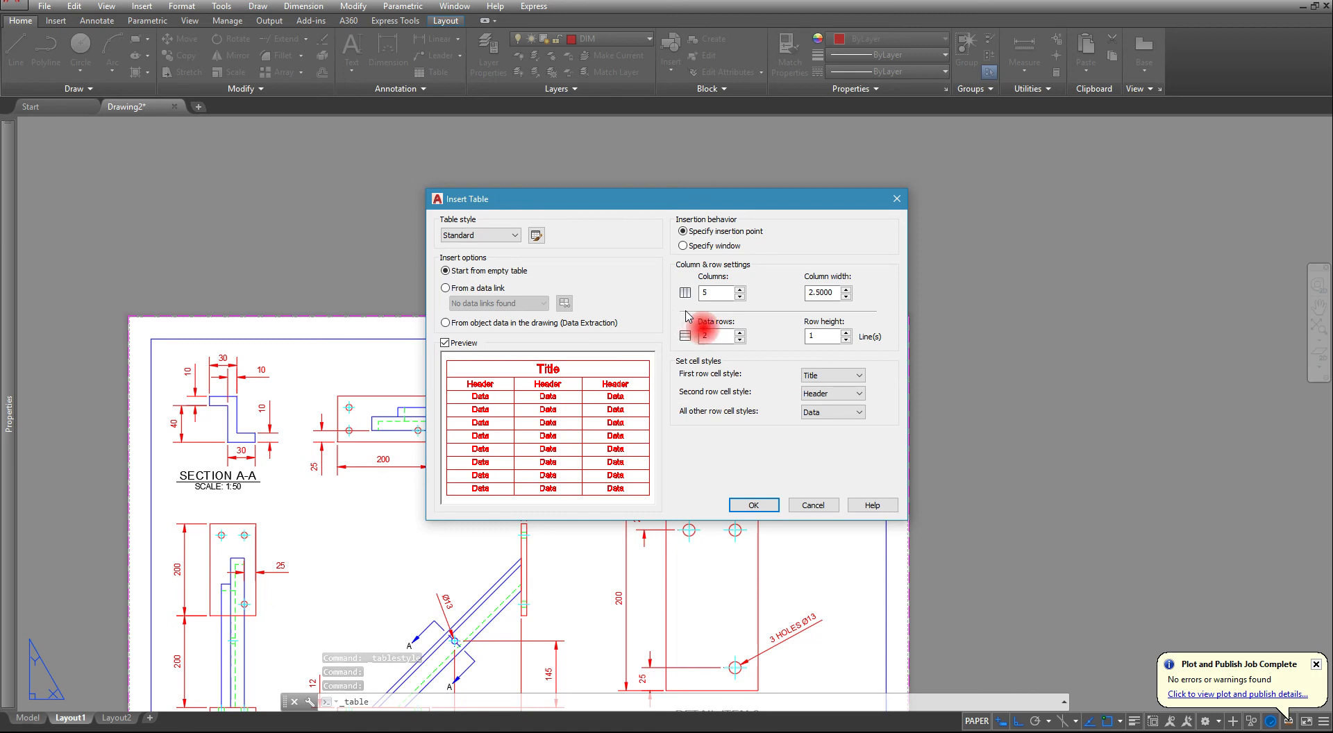
double_click(711, 292)
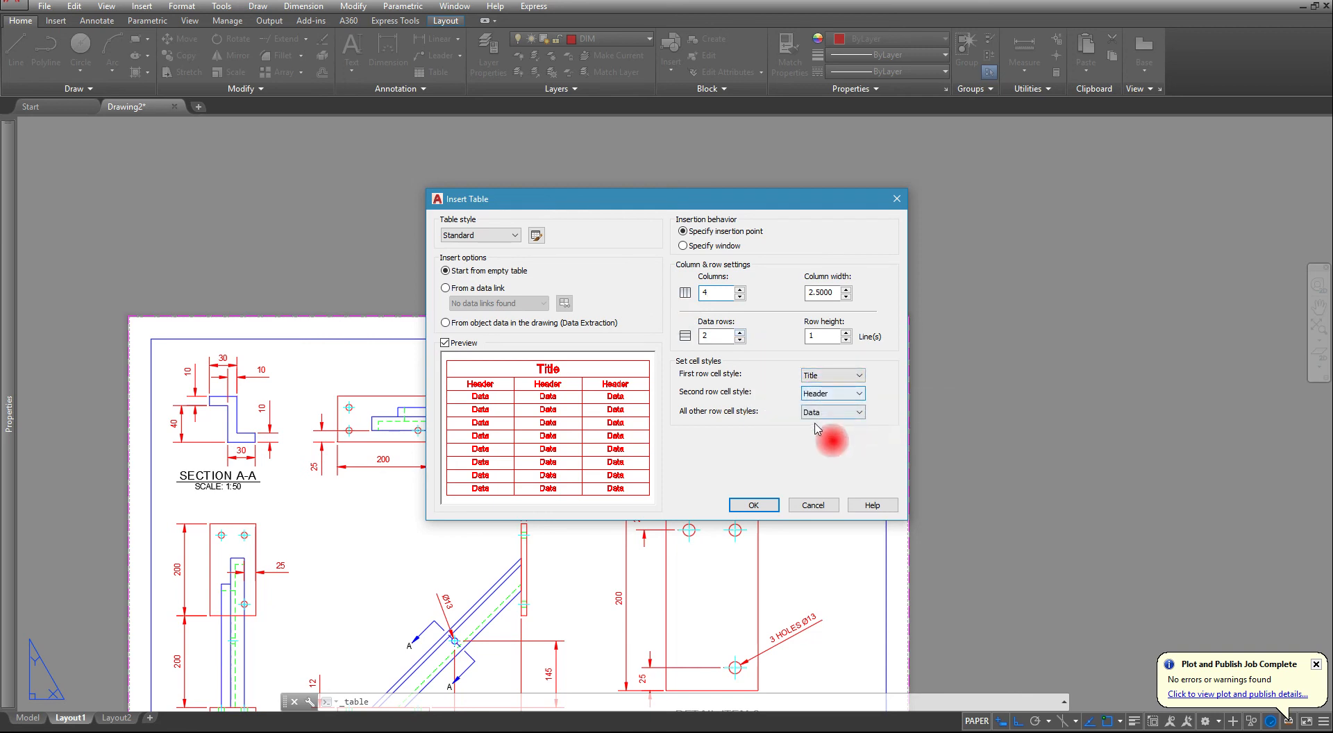
left_click(742, 509)
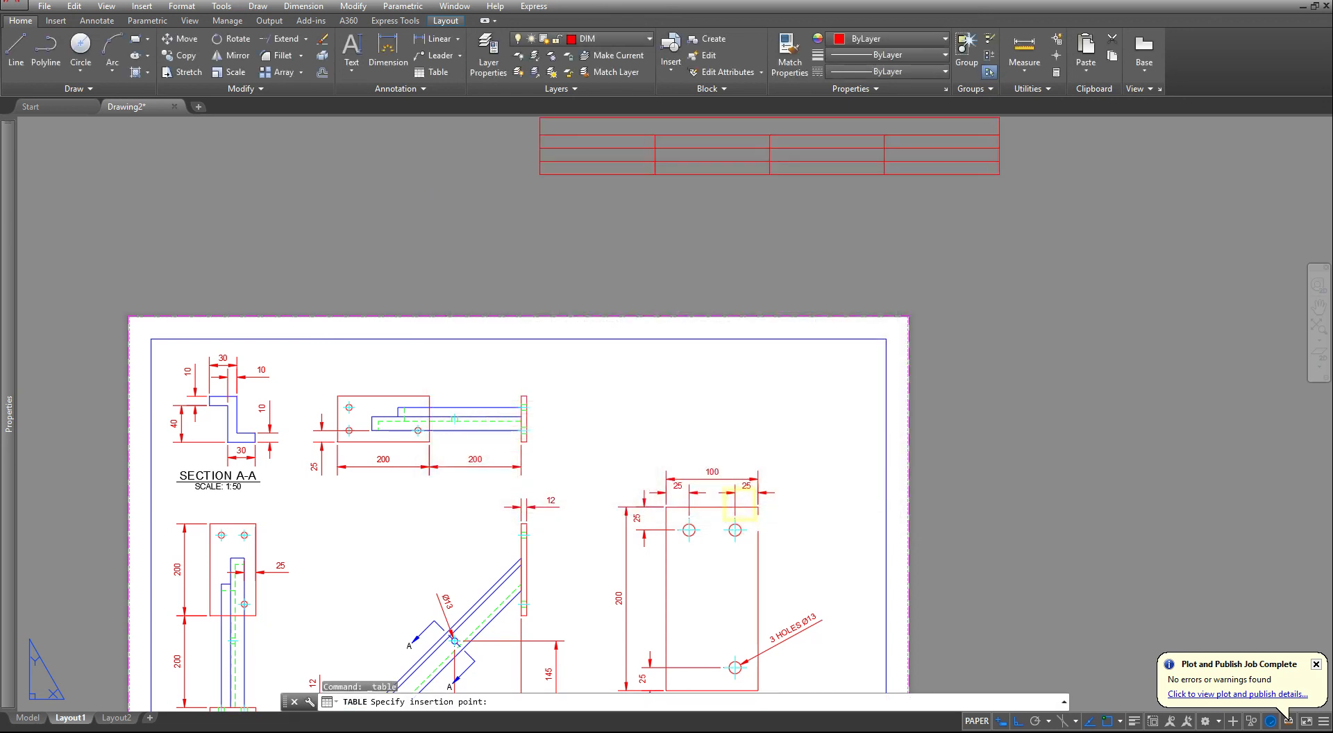
left_click(601, 356)
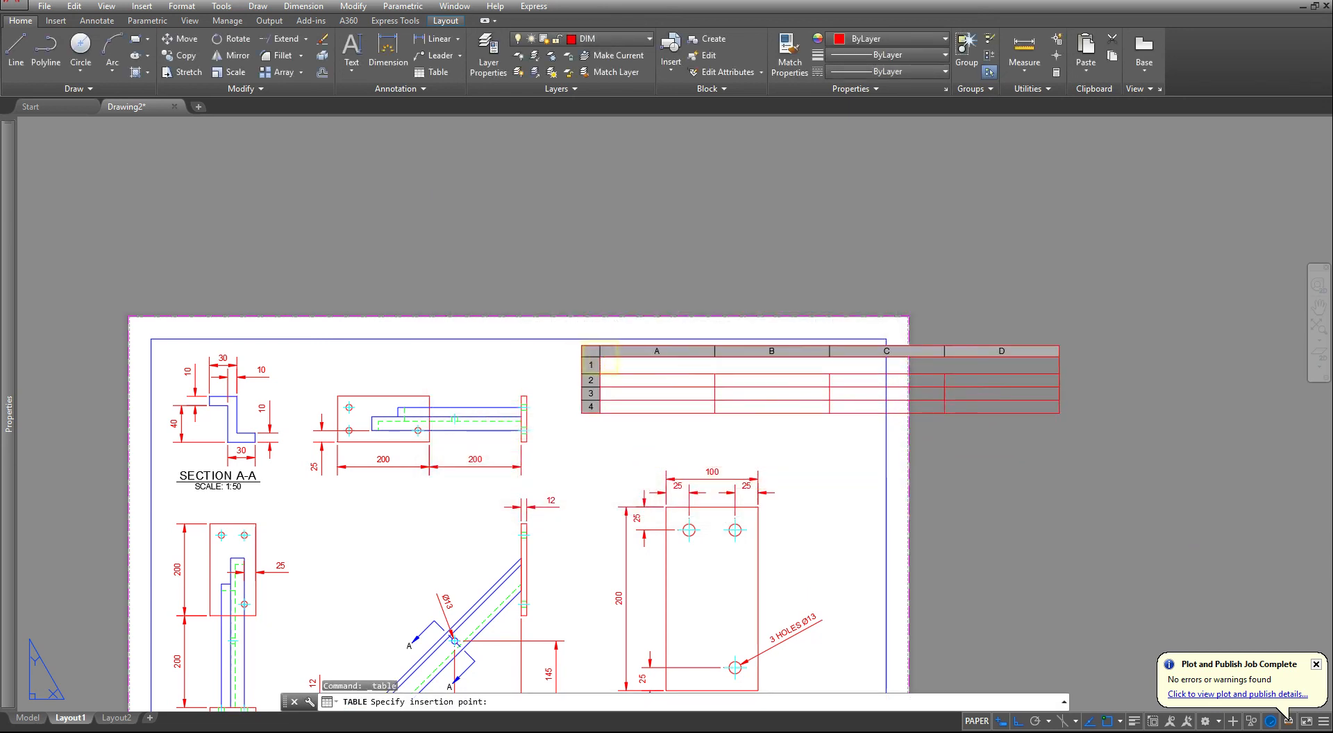
- Fill in the table: title PARTS LIST; ITEM, QTY, PART NUMBER, DESCRIPTION; 1, 1, 125476, BEAM, 30x50x30; 2, 2, 125364, PLATE, 12mm THK
left_click(699, 406)
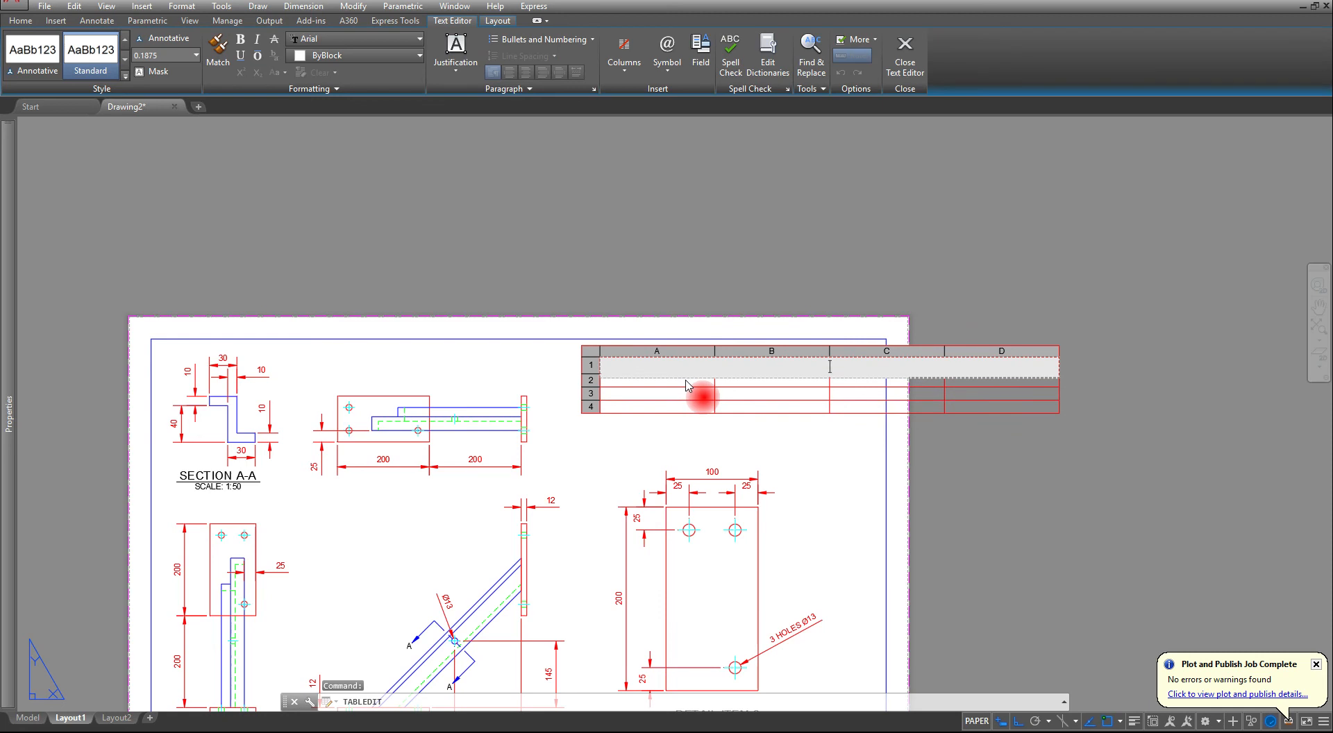
left_click(768, 374)
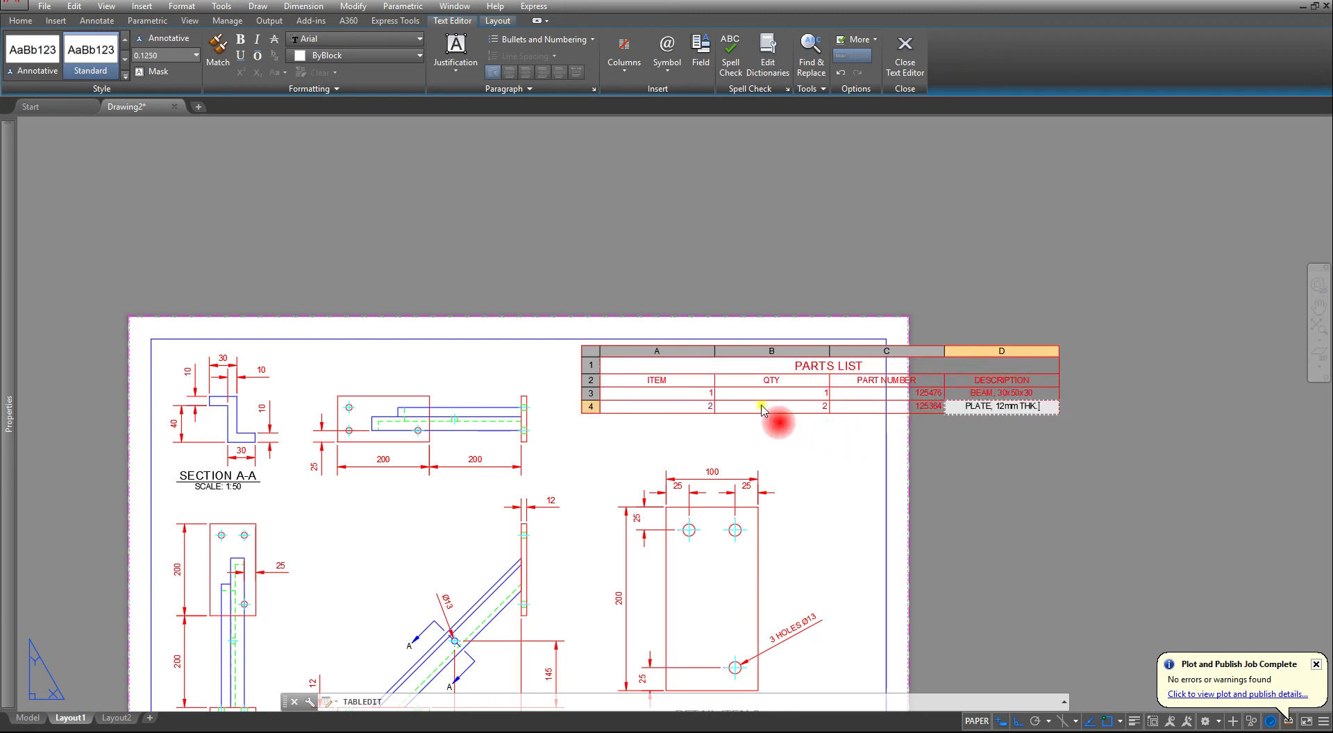
scroll(761, 410, "up", 2)
middle_click_drag(810, 411, 595, 410)
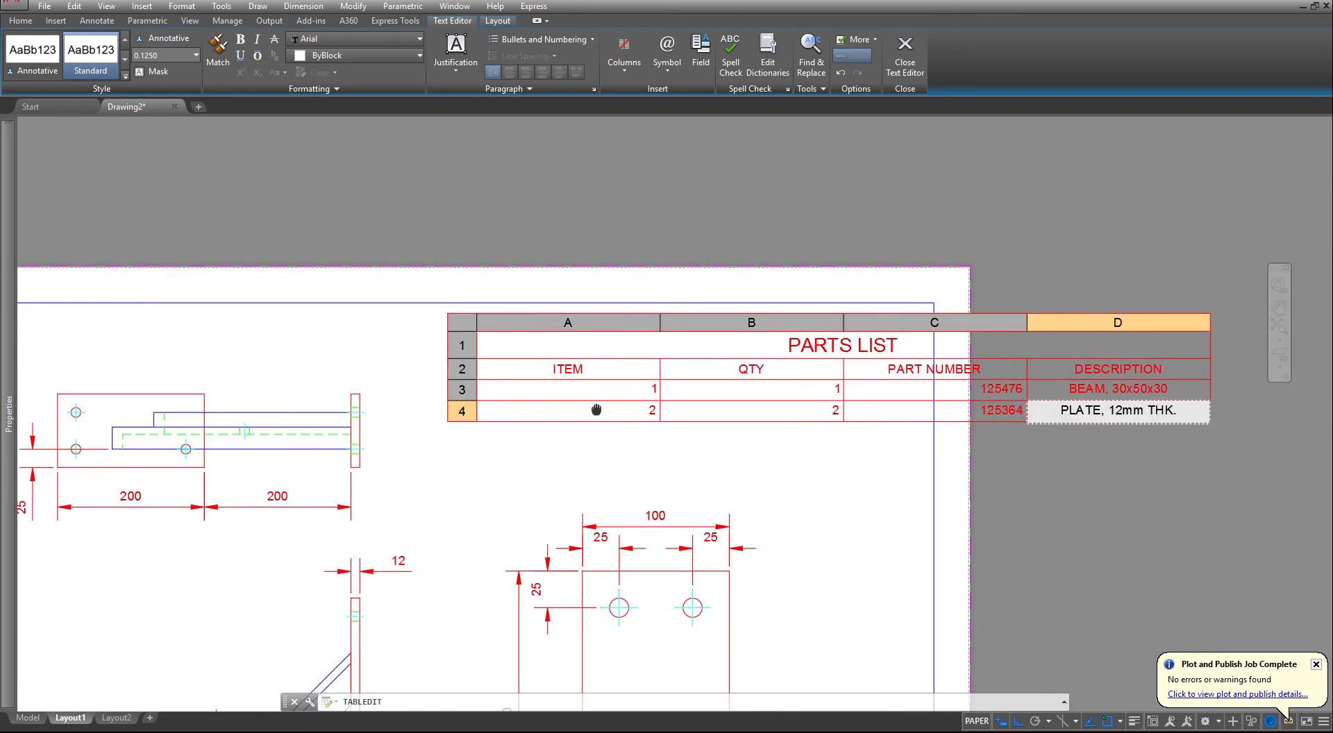
scroll(596, 409, "up", 2)
left_click(660, 458)
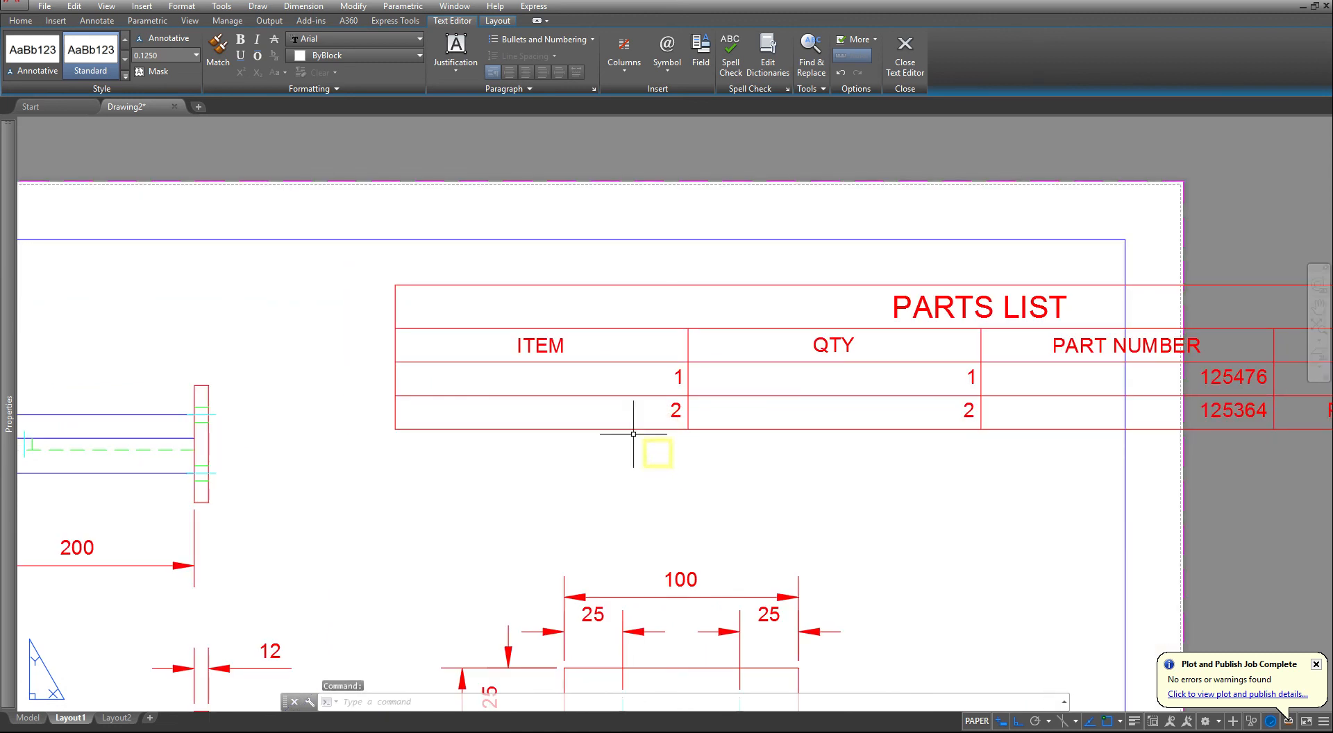
- Set the alignment of all cells in the parts list table to Middle Center
left_click(572, 345)
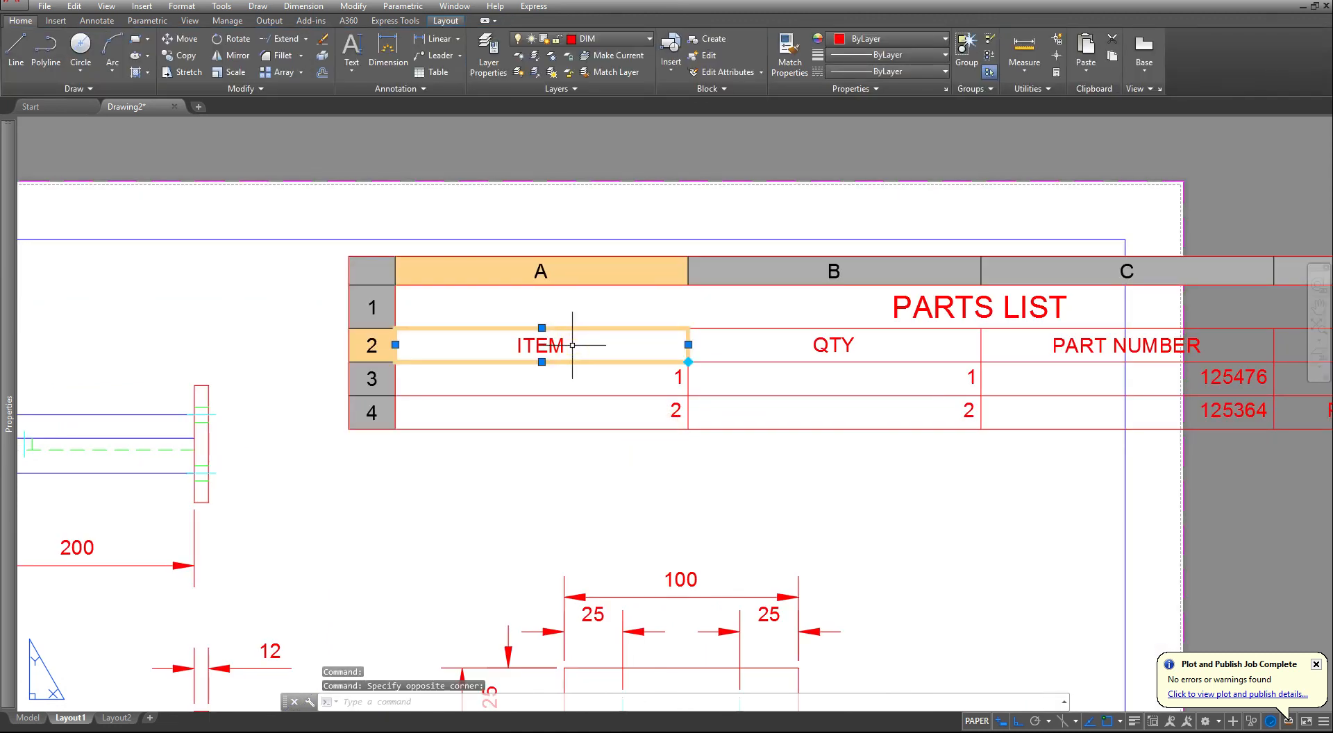
left_click(377, 272)
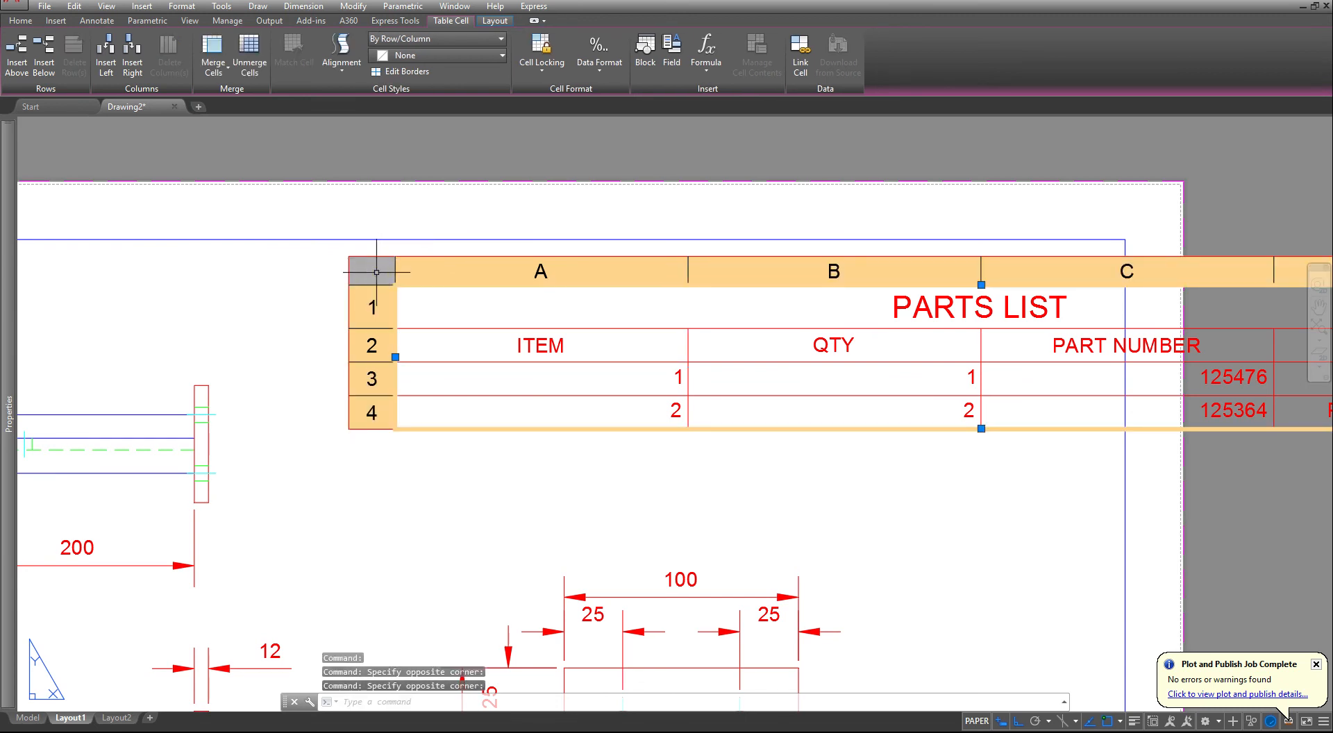
left_click(347, 61)
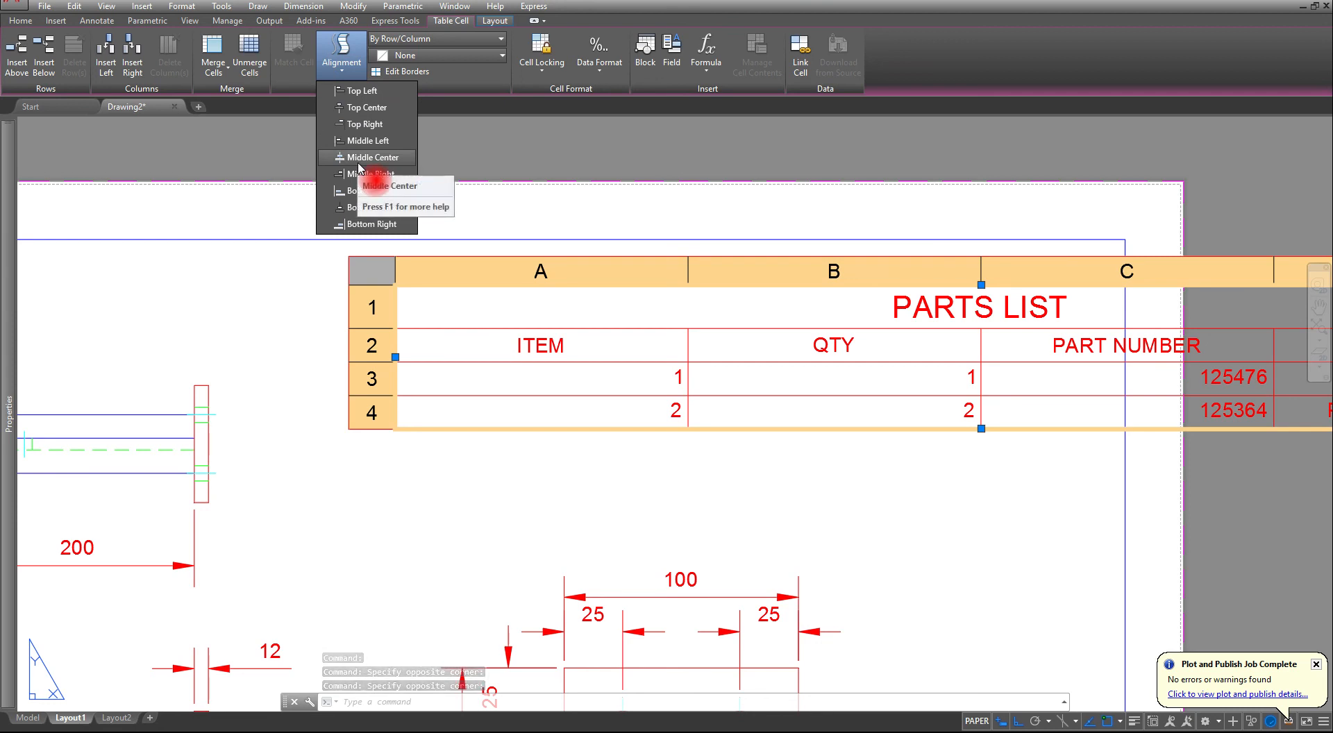
left_click(361, 158)
scroll(479, 250, "down", 2)
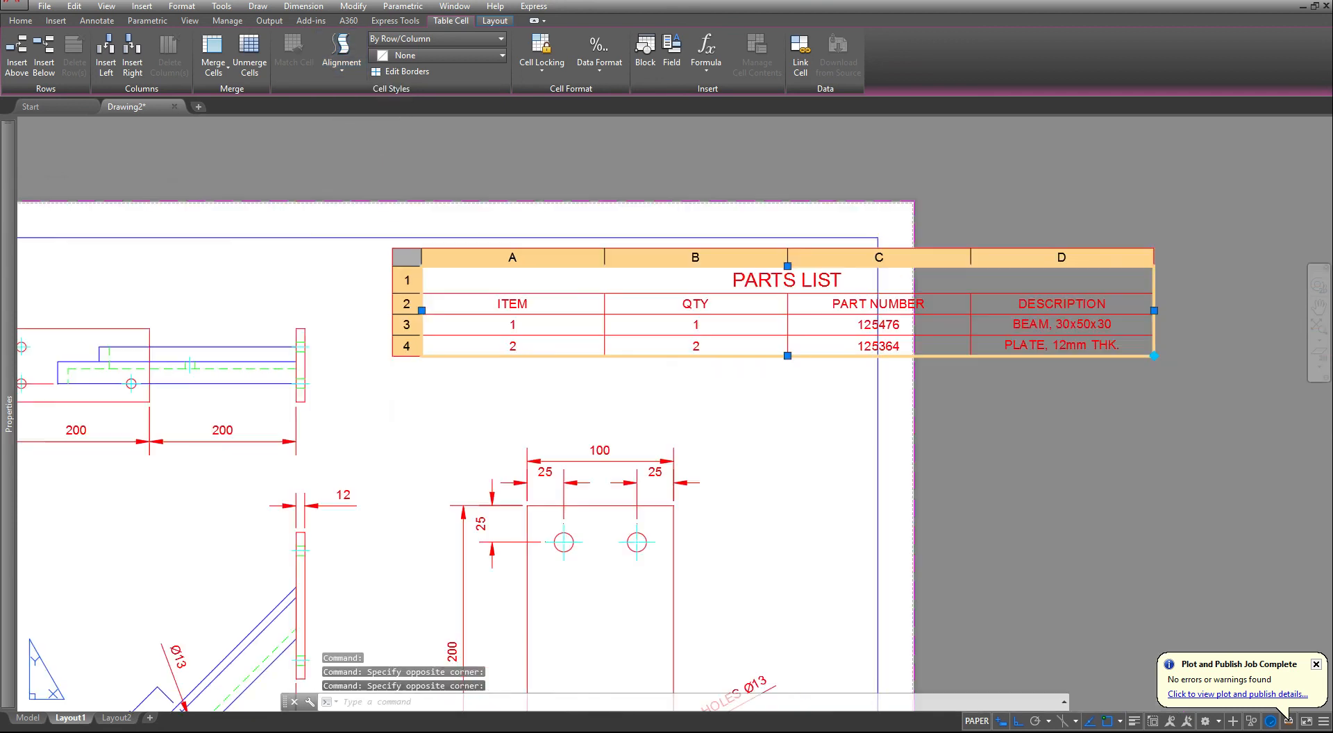
- Narrow the ITEM and QTY columns of the parts list together to a little under half their width
middle_click_drag(780, 273, 669, 326)
scroll(669, 329, "up", 2)
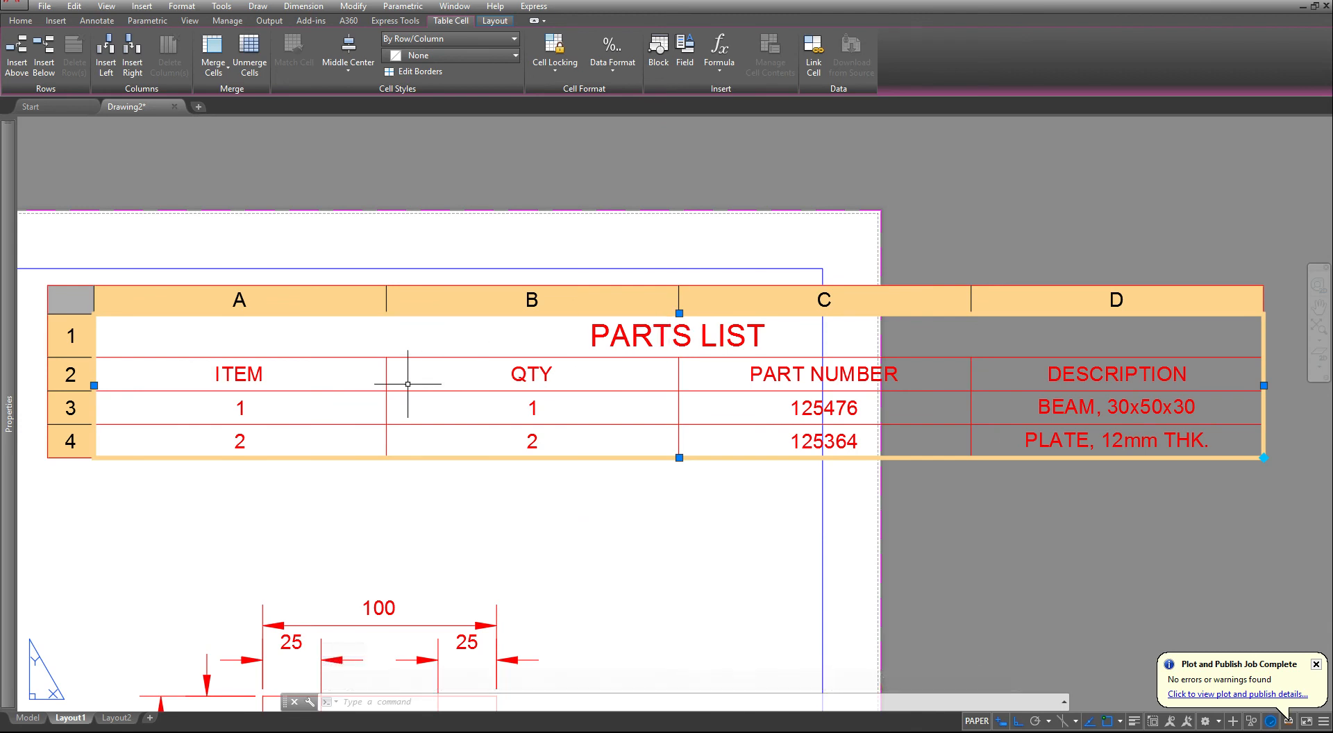
left_click(380, 334)
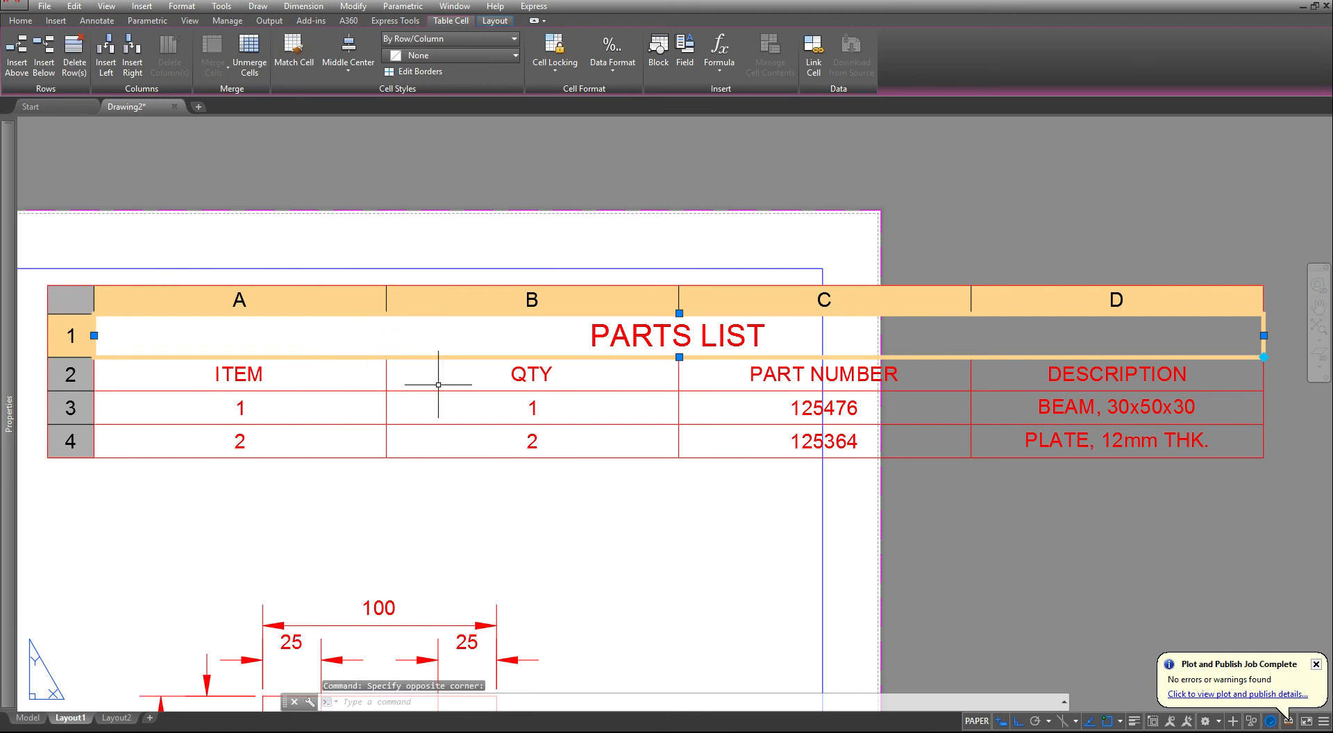
left_click_drag(451, 379, 298, 446)
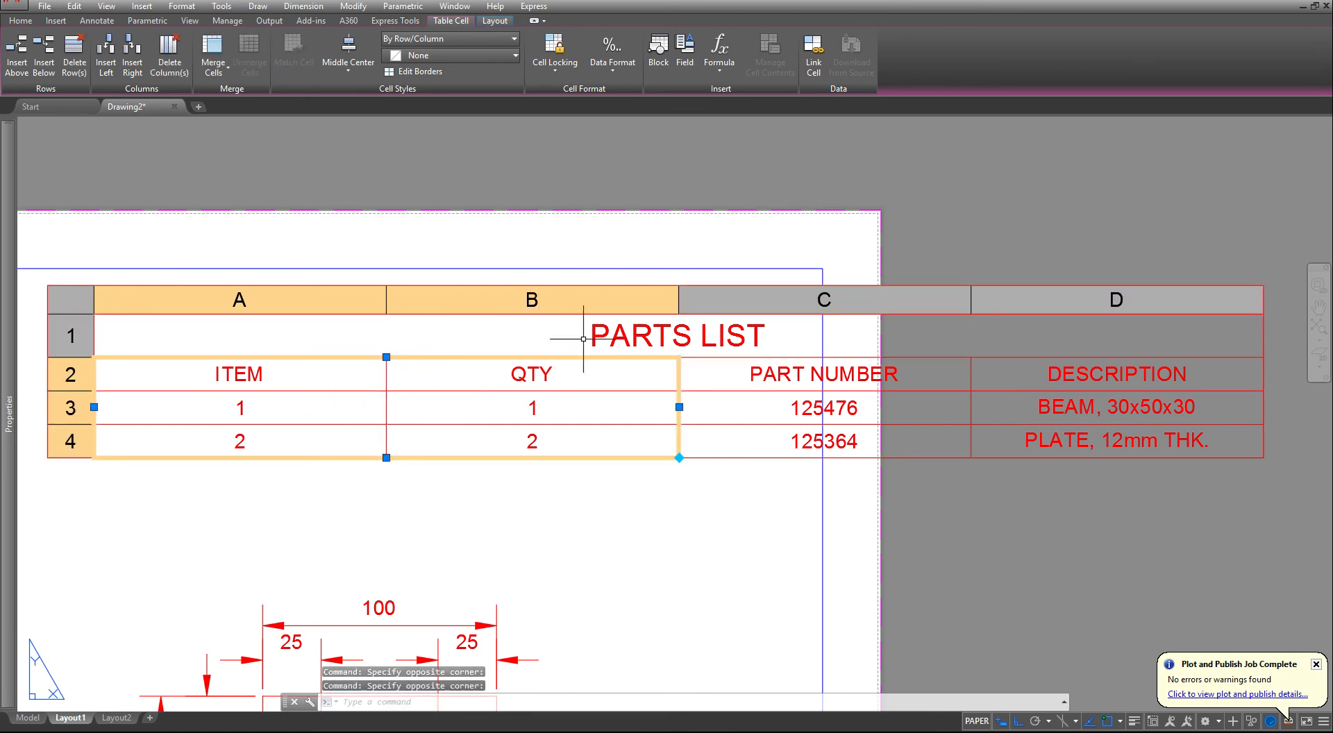
left_click(679, 407)
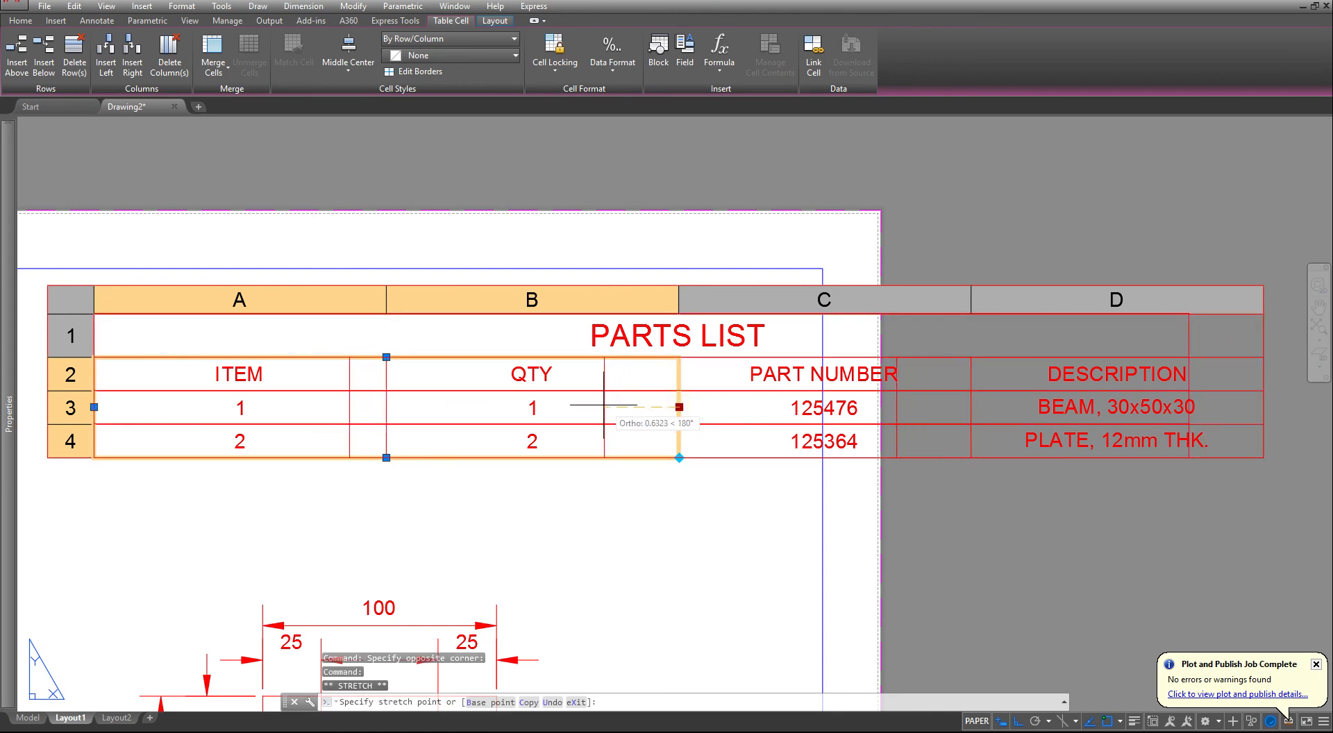
left_click(492, 406)
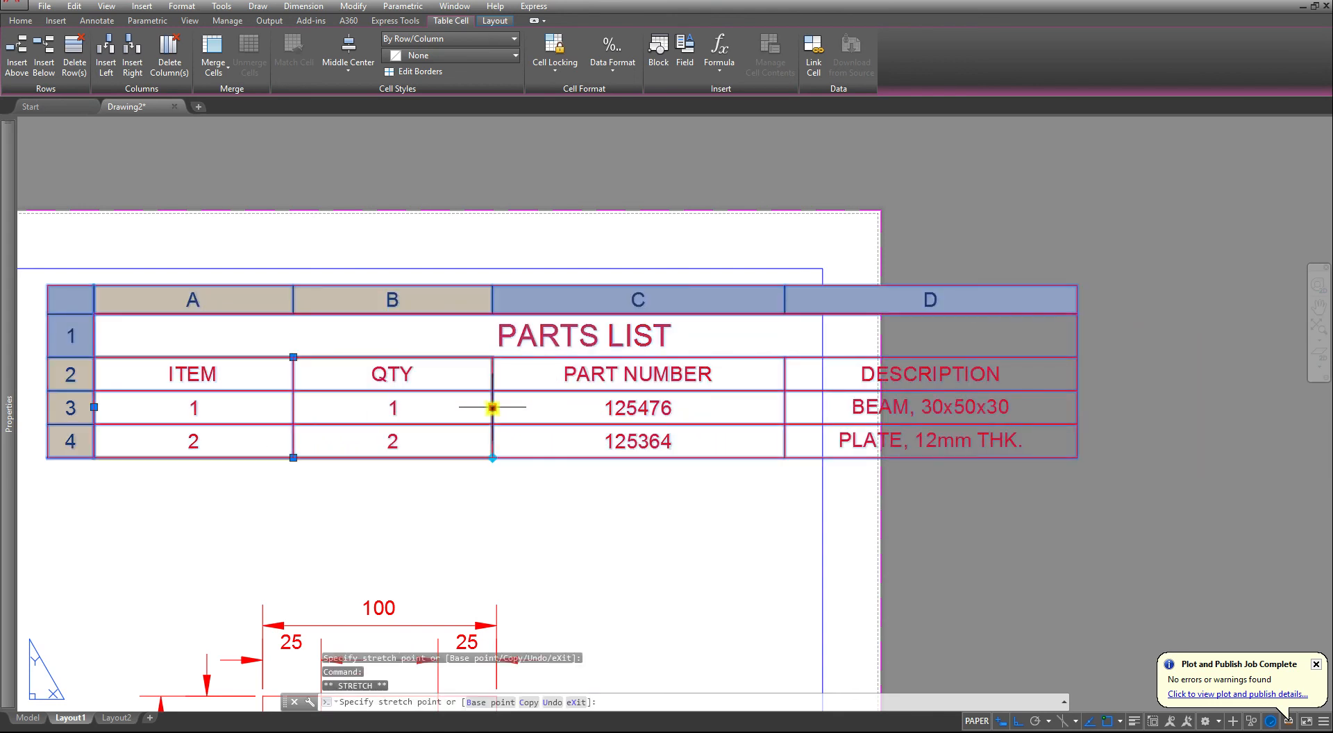
left_click(492, 406)
left_click(447, 408)
left_click(446, 407)
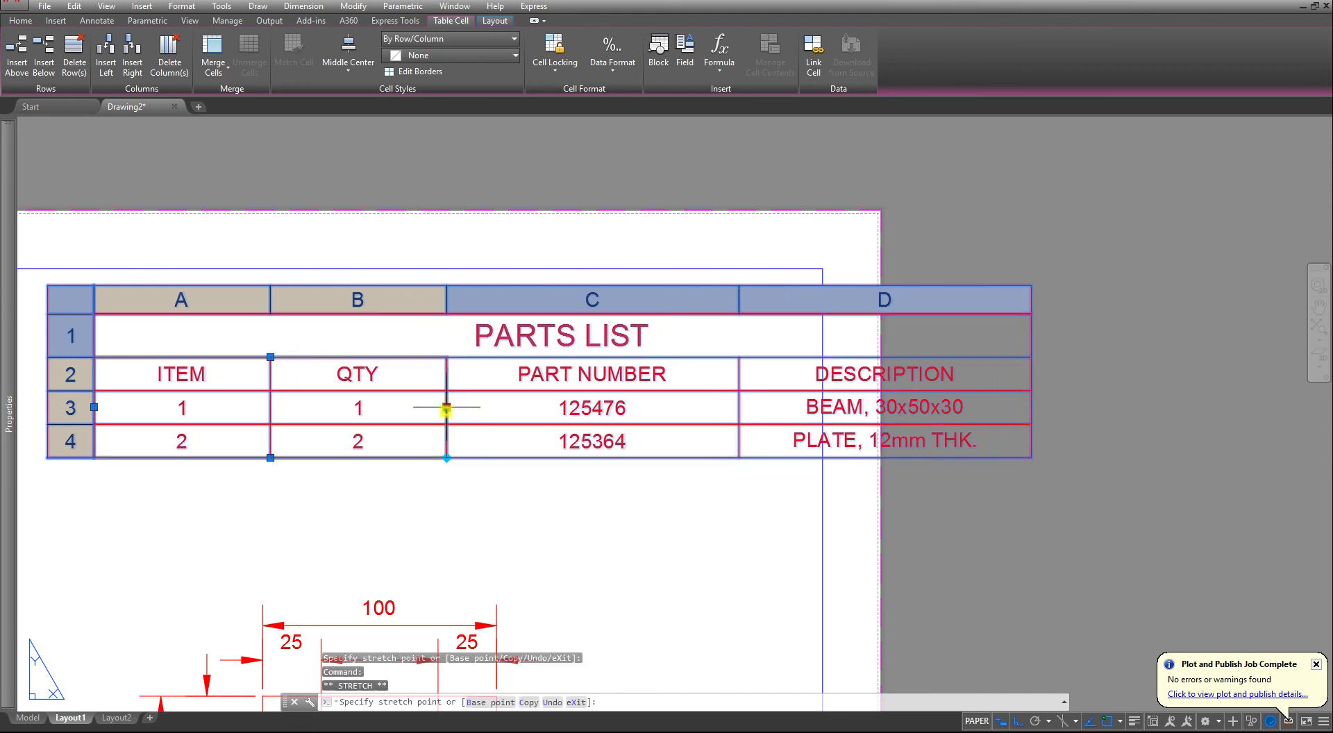
left_click(393, 408)
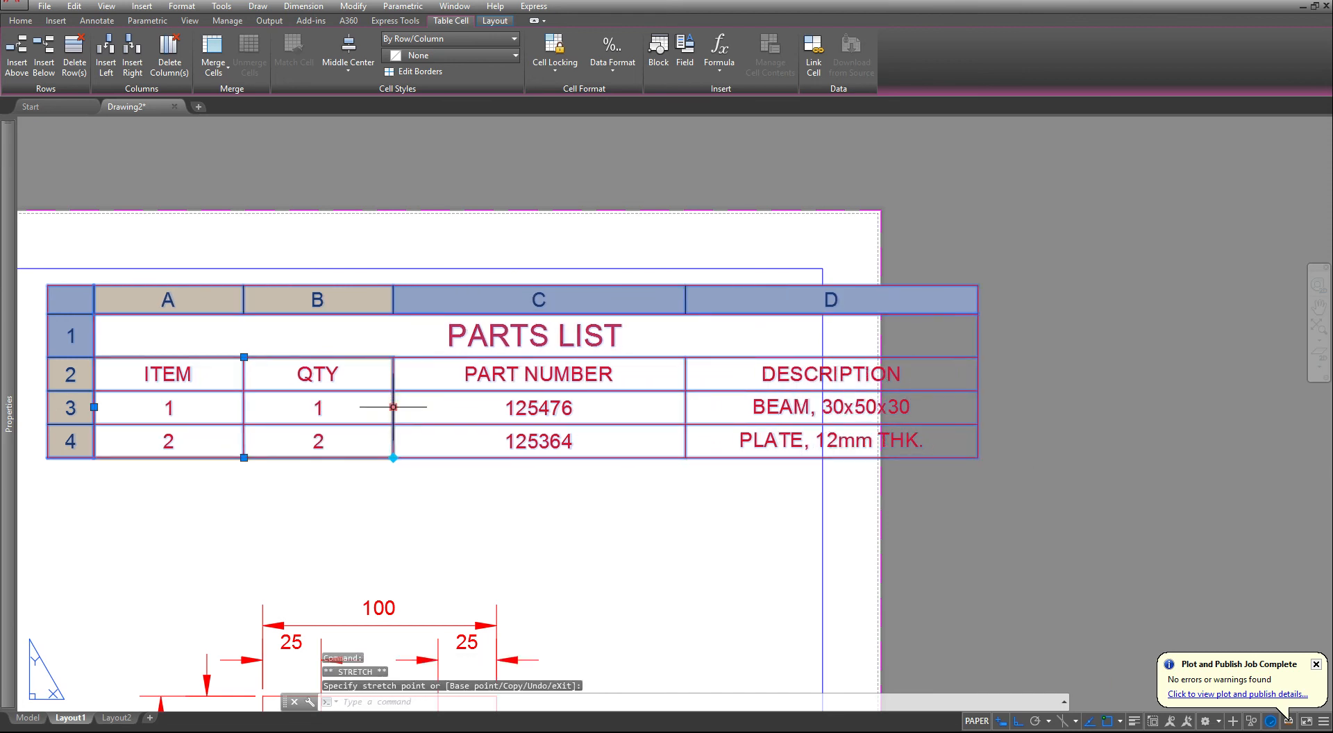
left_click(393, 407)
left_click(346, 407)
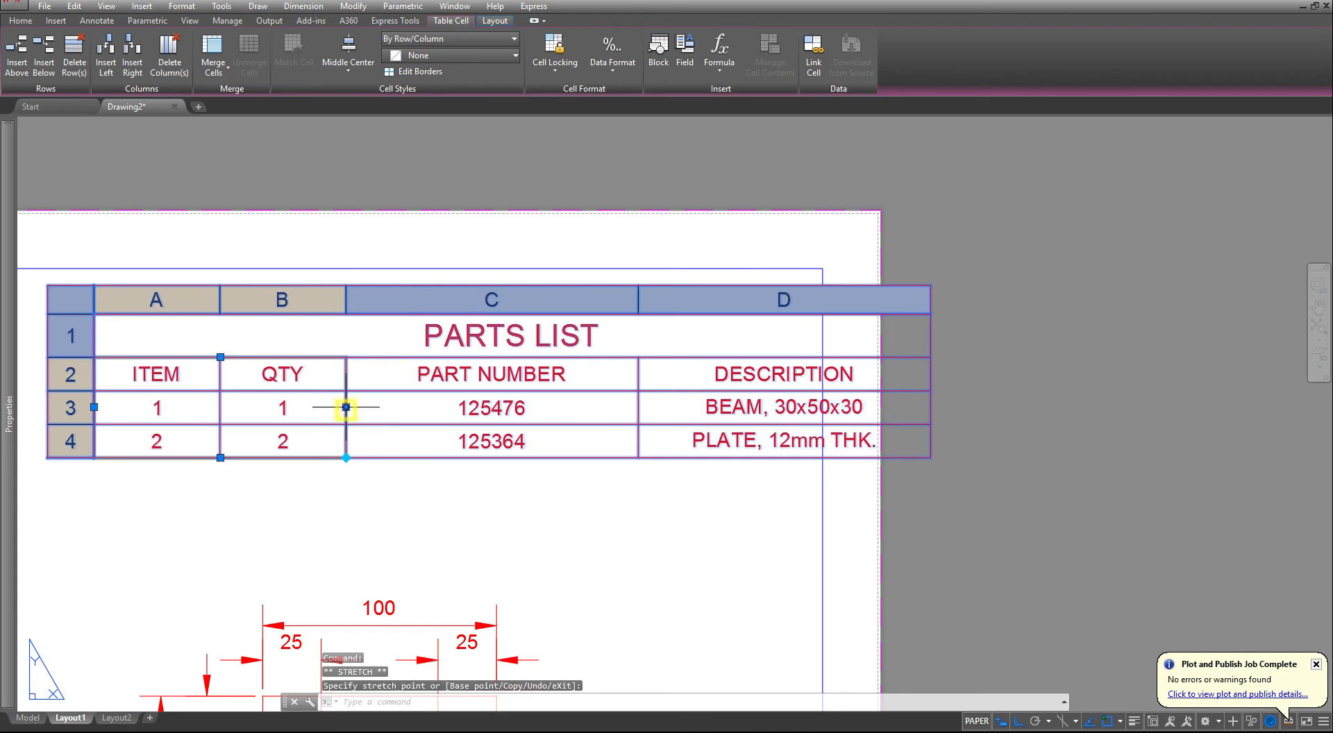
left_click(344, 409)
left_click(316, 409)
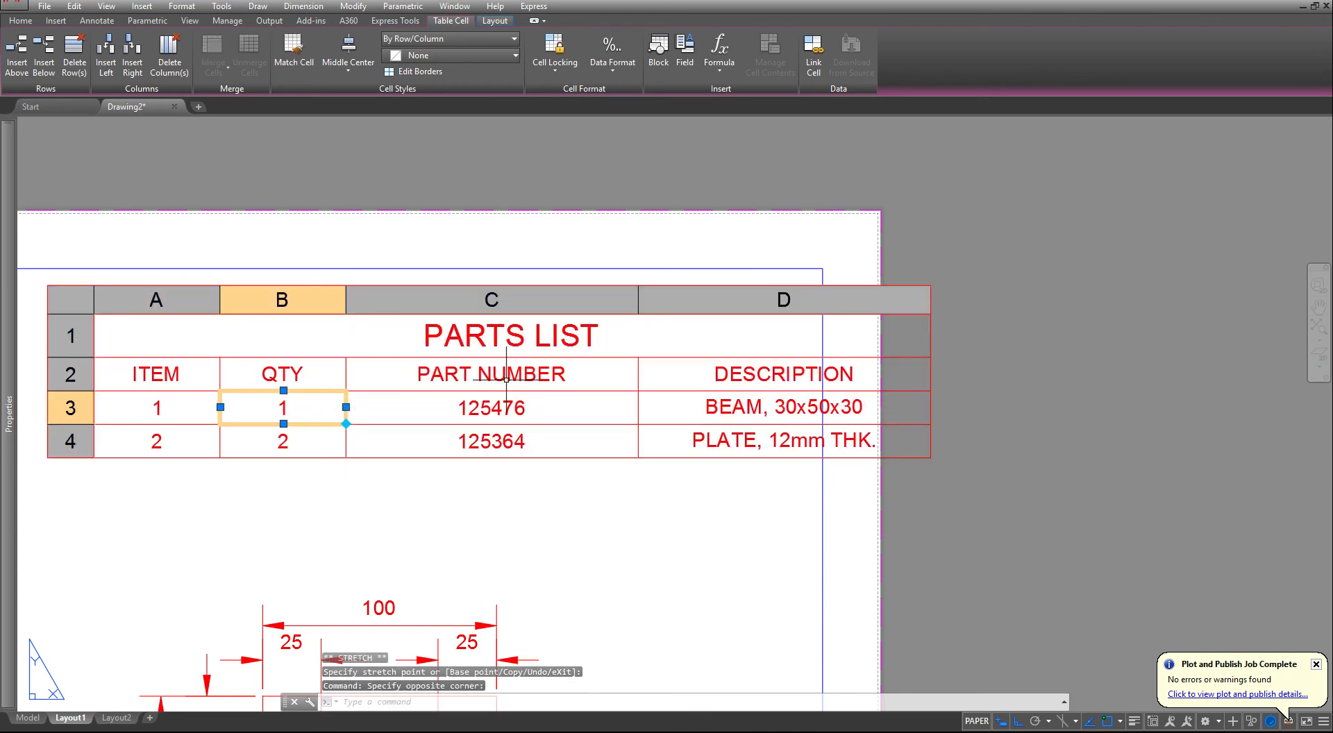
scroll(598, 416, "down", 4)
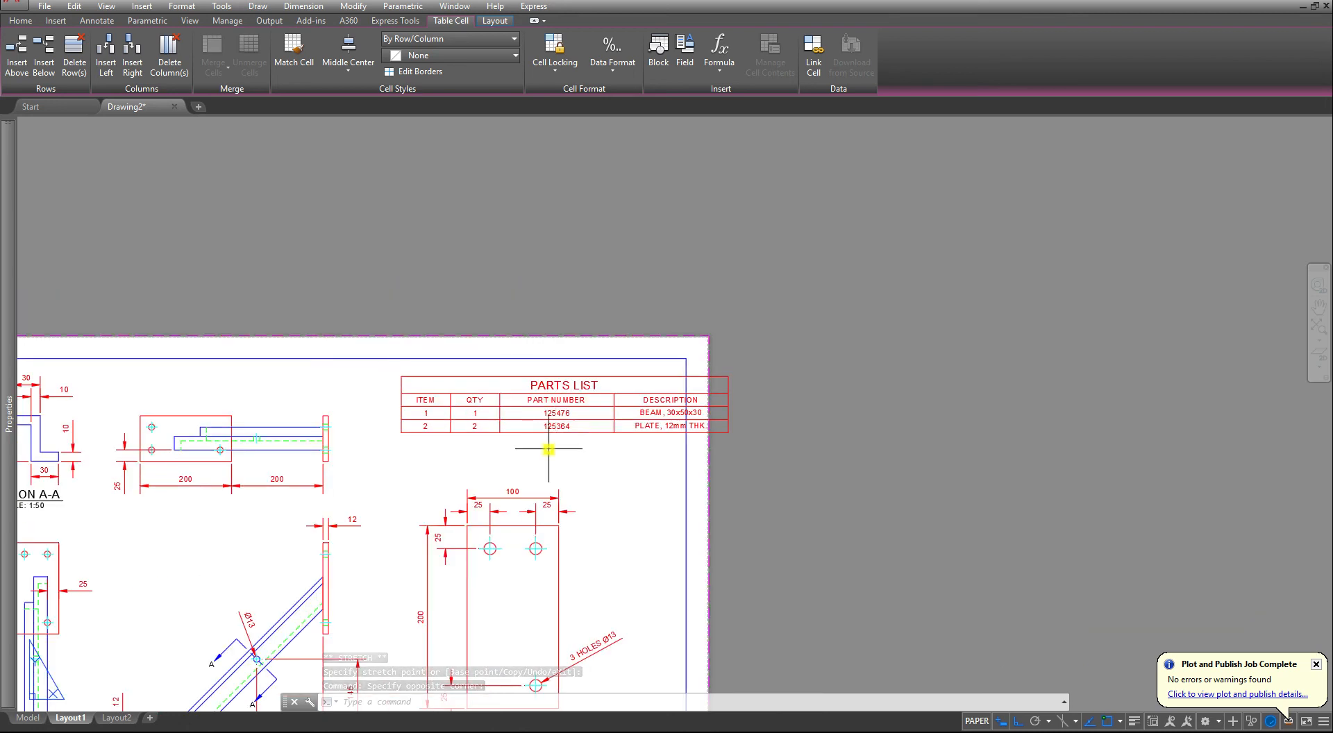
left_click(548, 449)
key("Escape")
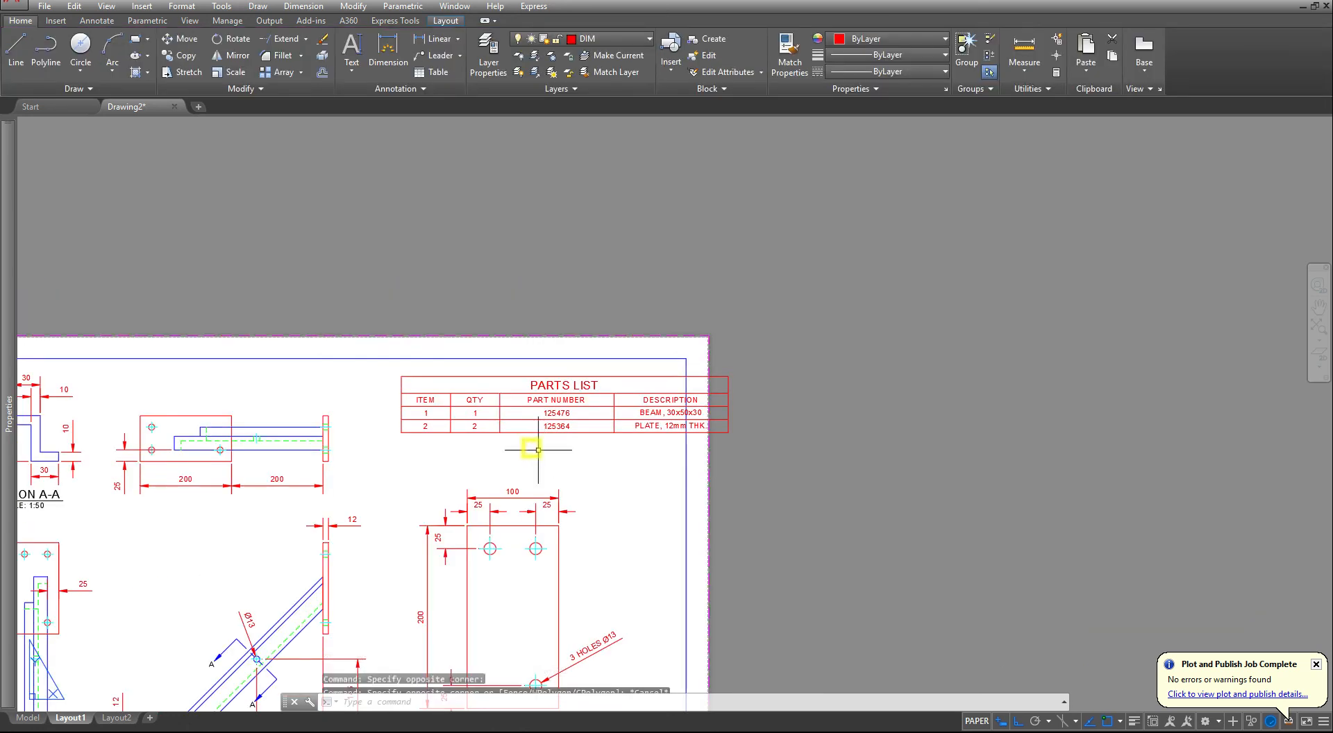
- Put the parts list table on the TEXT layer and clear the selection
left_click(538, 450)
left_click(456, 400)
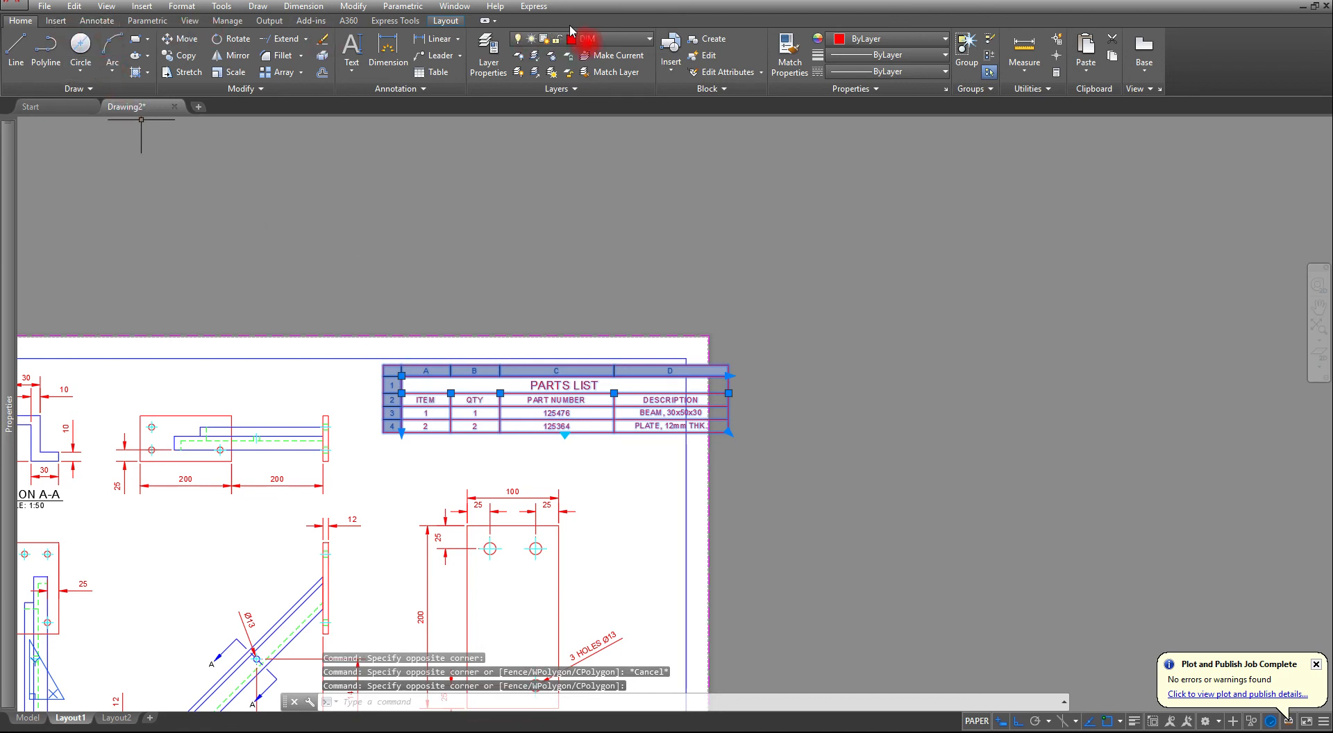
left_click(590, 39)
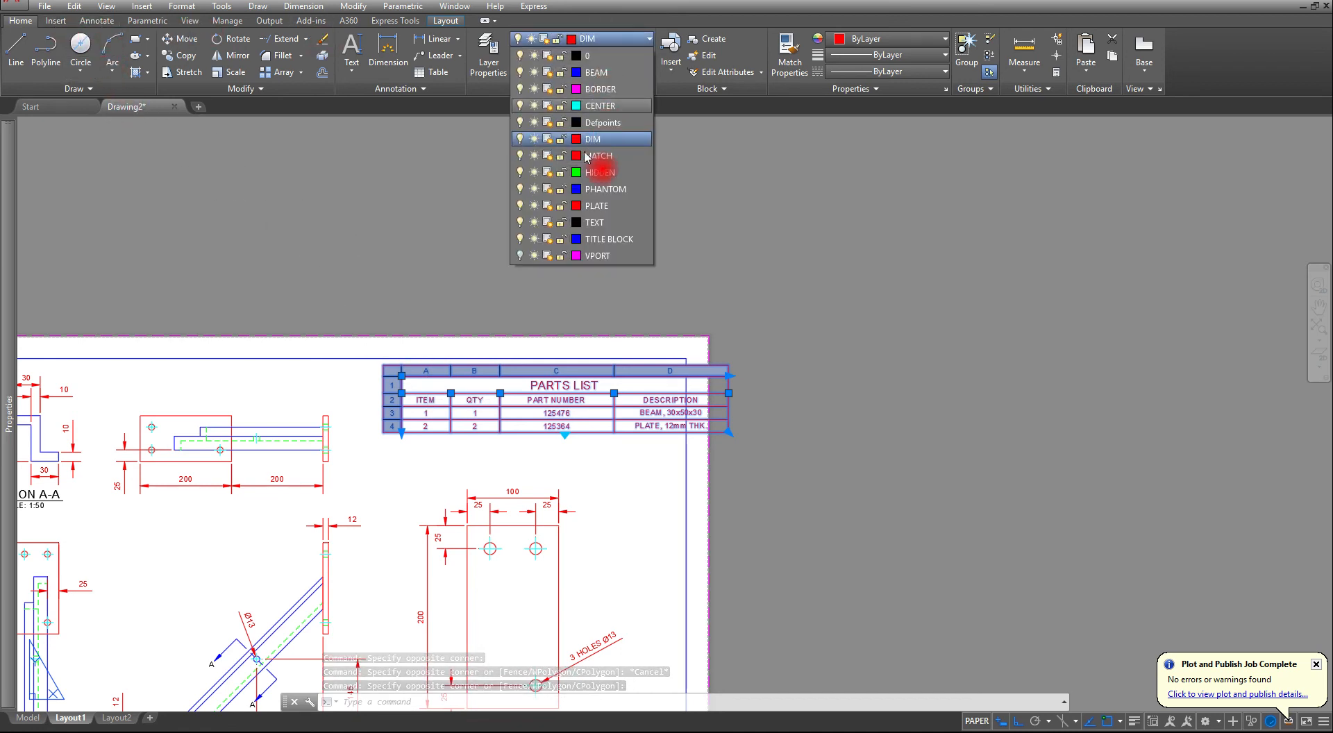
left_click(590, 222)
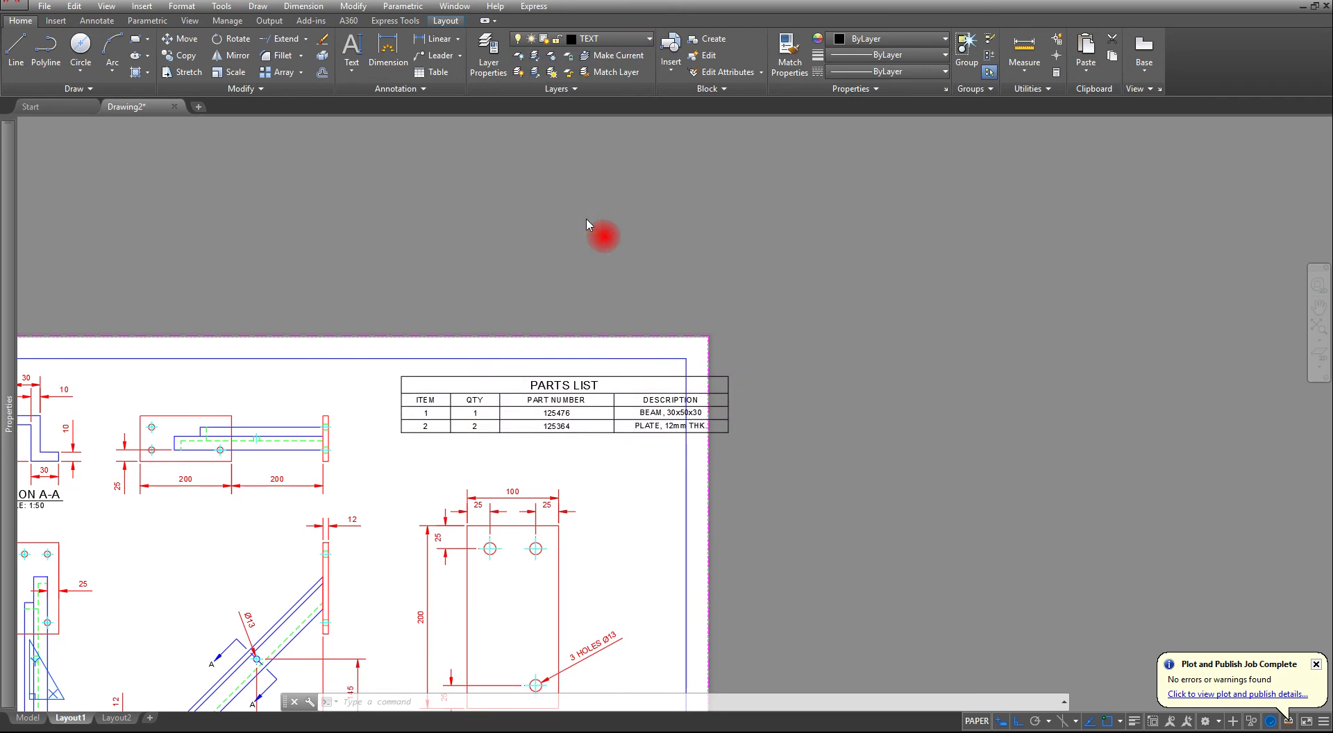
key("Escape")
key("Escape")
key("Escape")
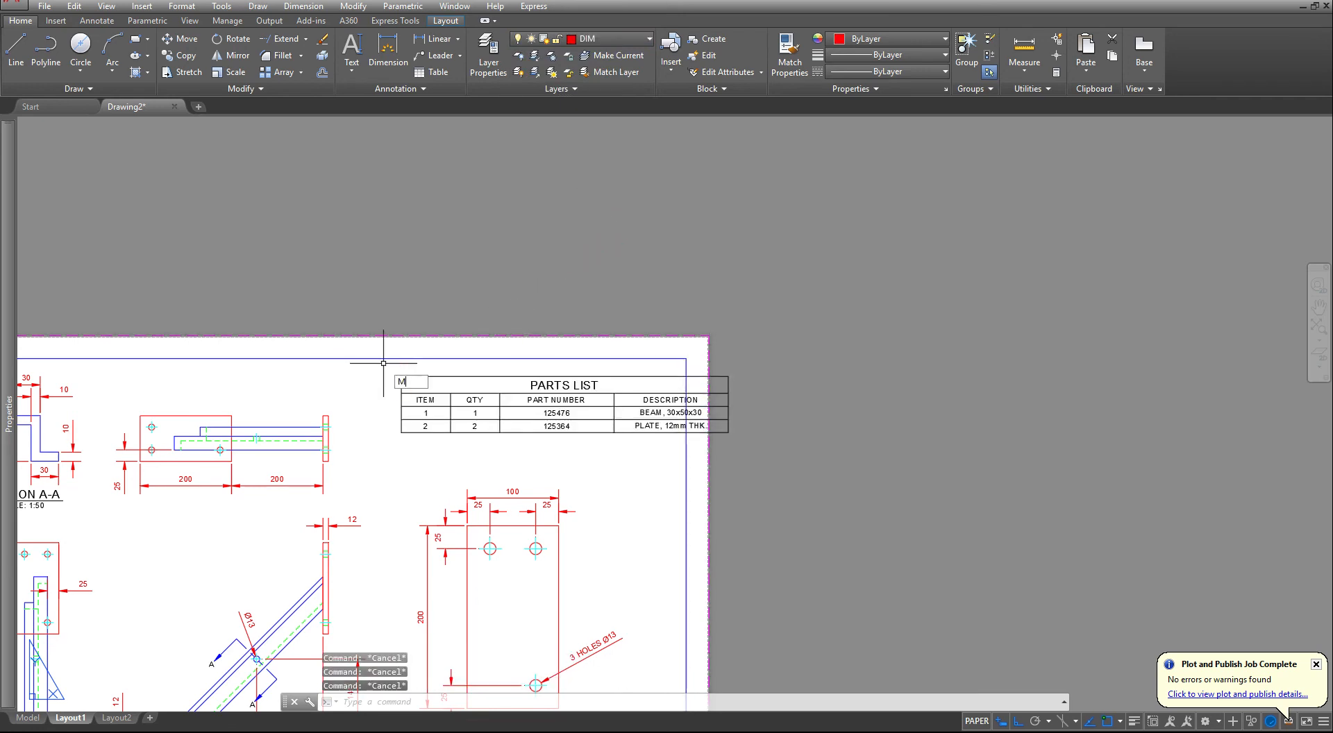
- Move the parts list table so its upper-right corner meets the upper-right corner of the inner sheet border
key("Return")
left_click(719, 392)
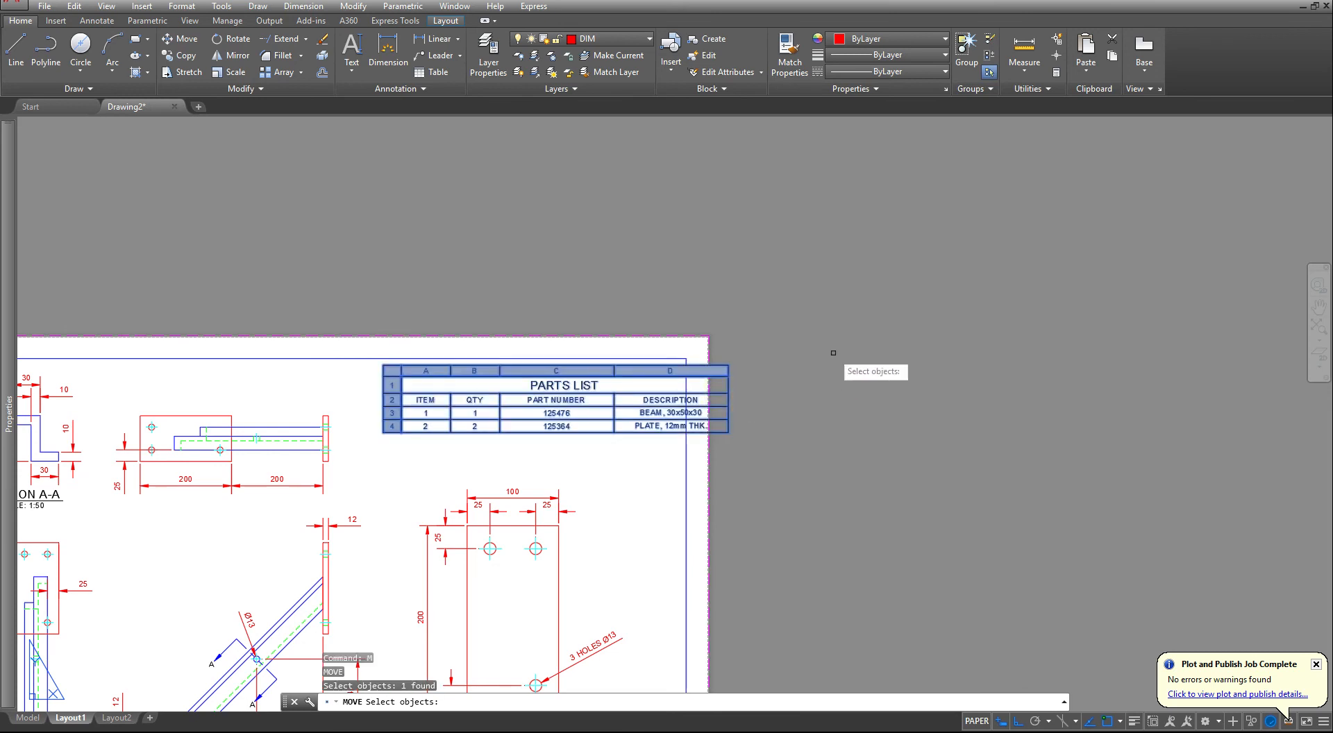
key("Return")
scroll(719, 376, "up", 4)
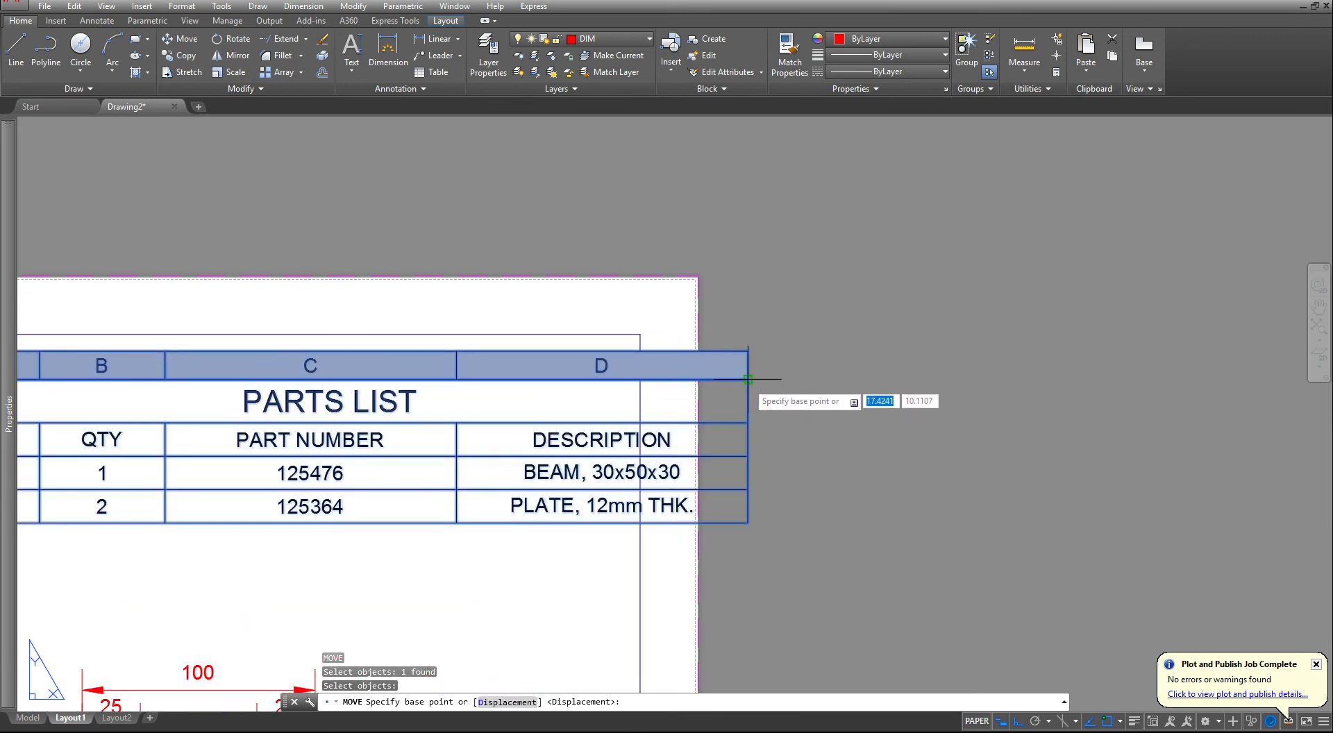
left_click(749, 379)
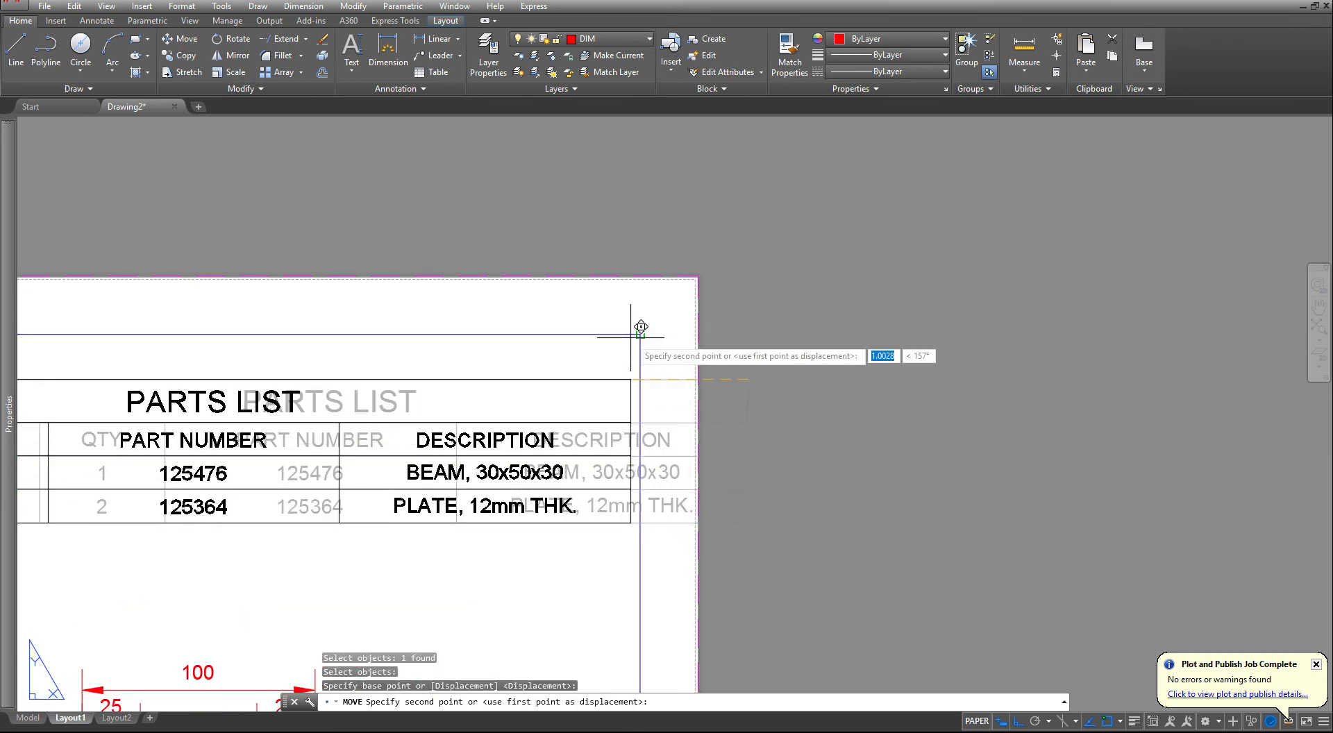
left_click(683, 367)
- Create a new multileader style named BALLOON, starting with the Standard style
scroll(708, 382, "down", 4)
scroll(711, 388, "down", 4)
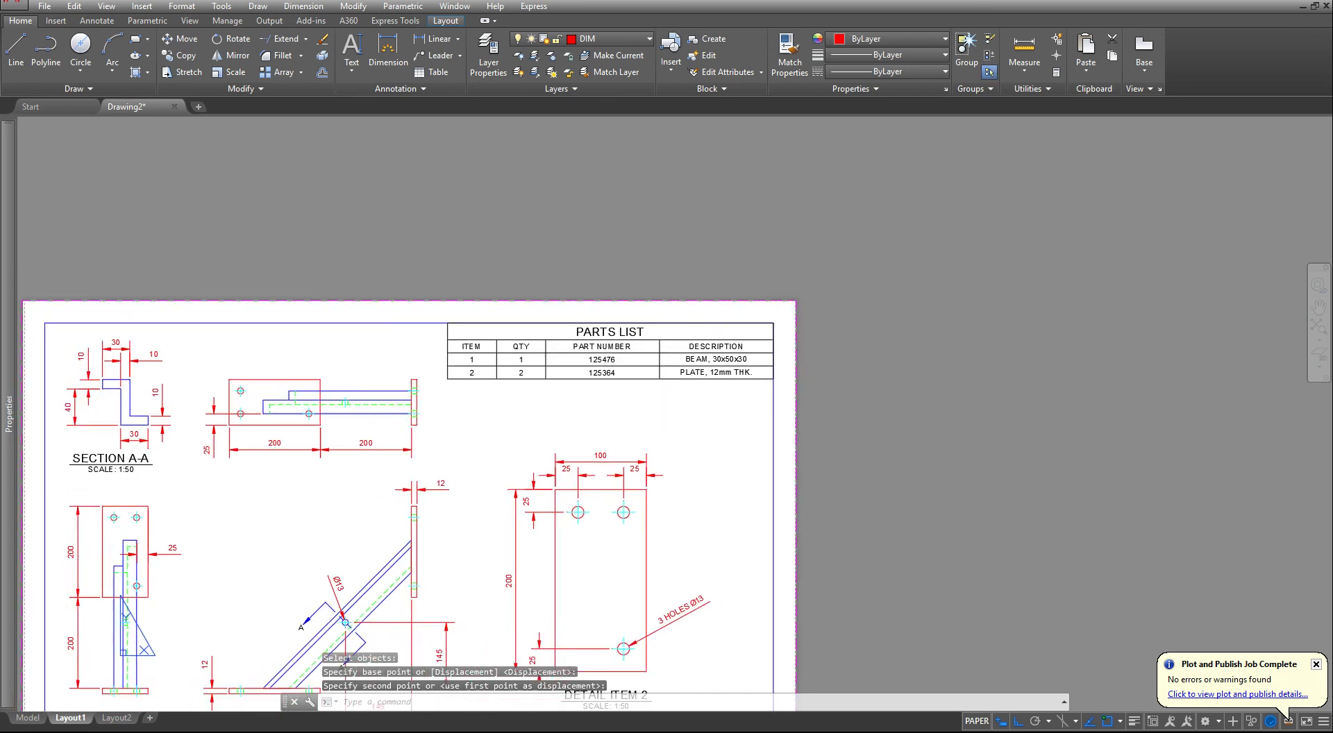
scroll(518, 397, "up", 4)
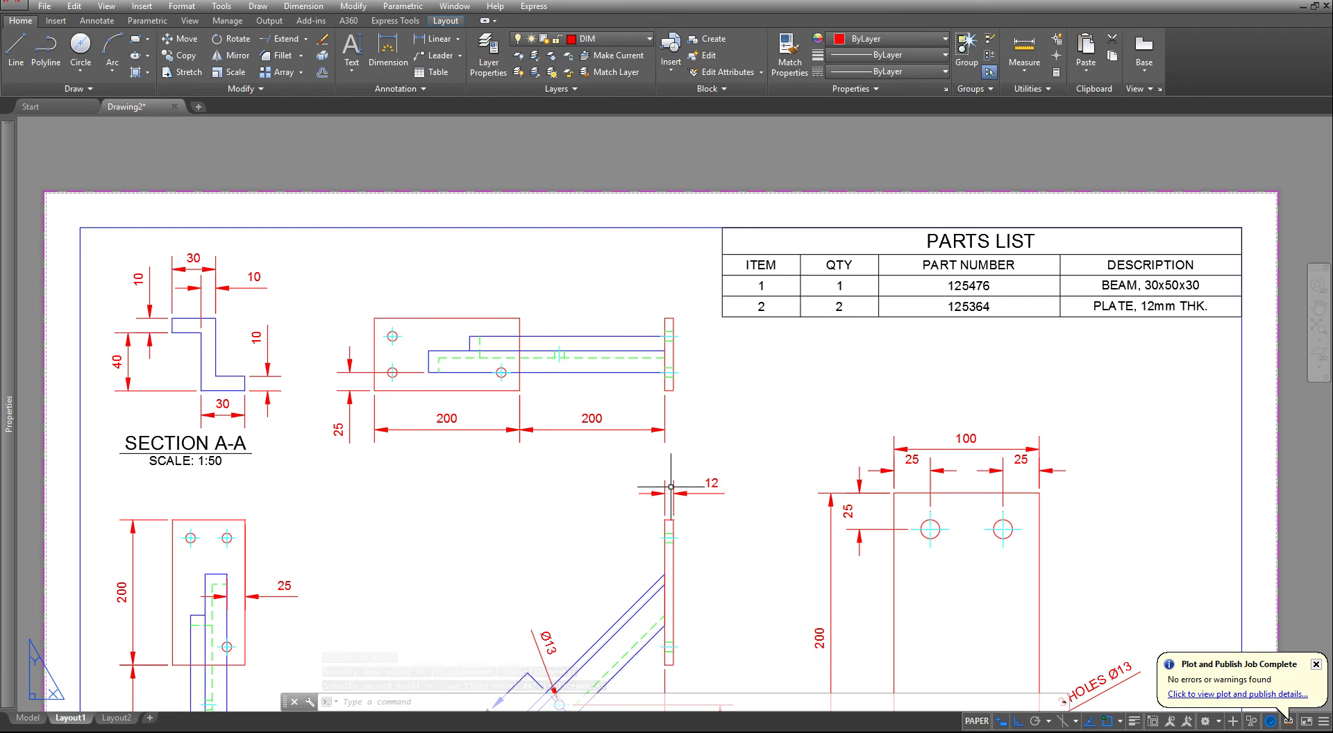
middle_click_drag(604, 500, 640, 473)
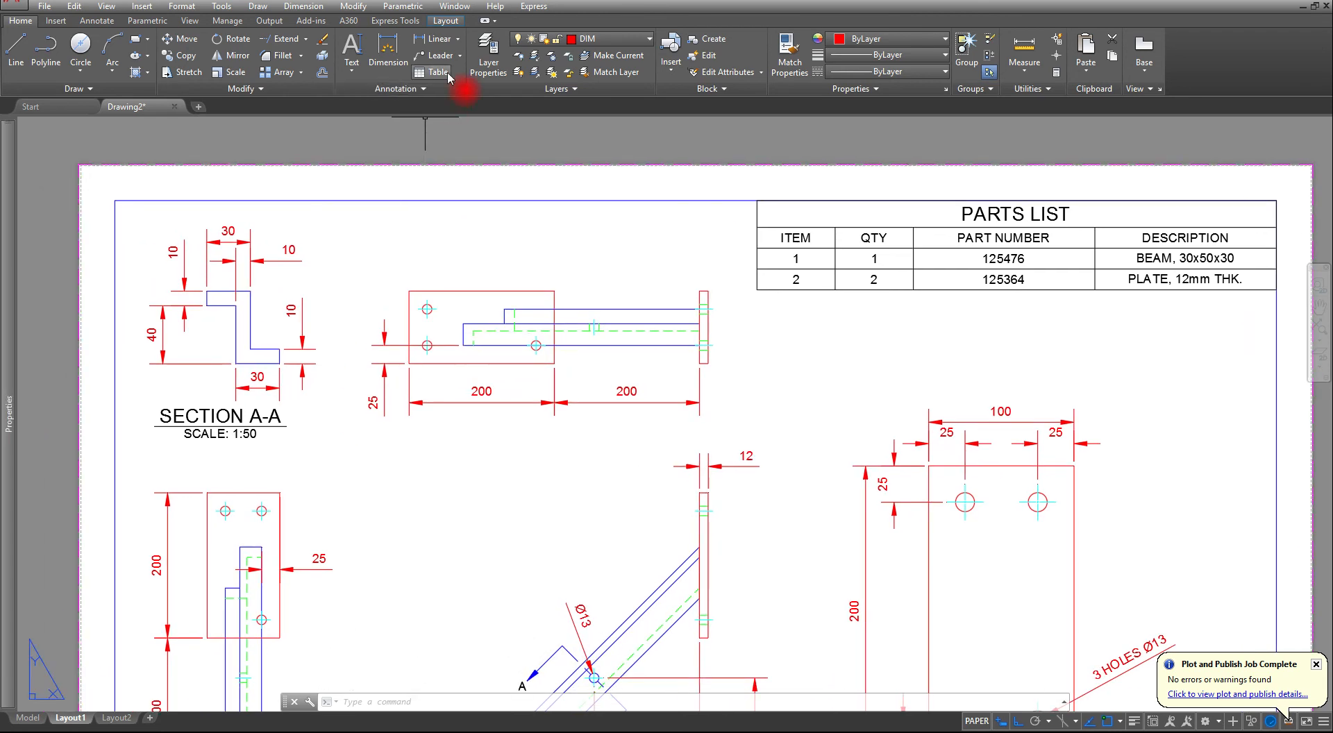
left_click(424, 89)
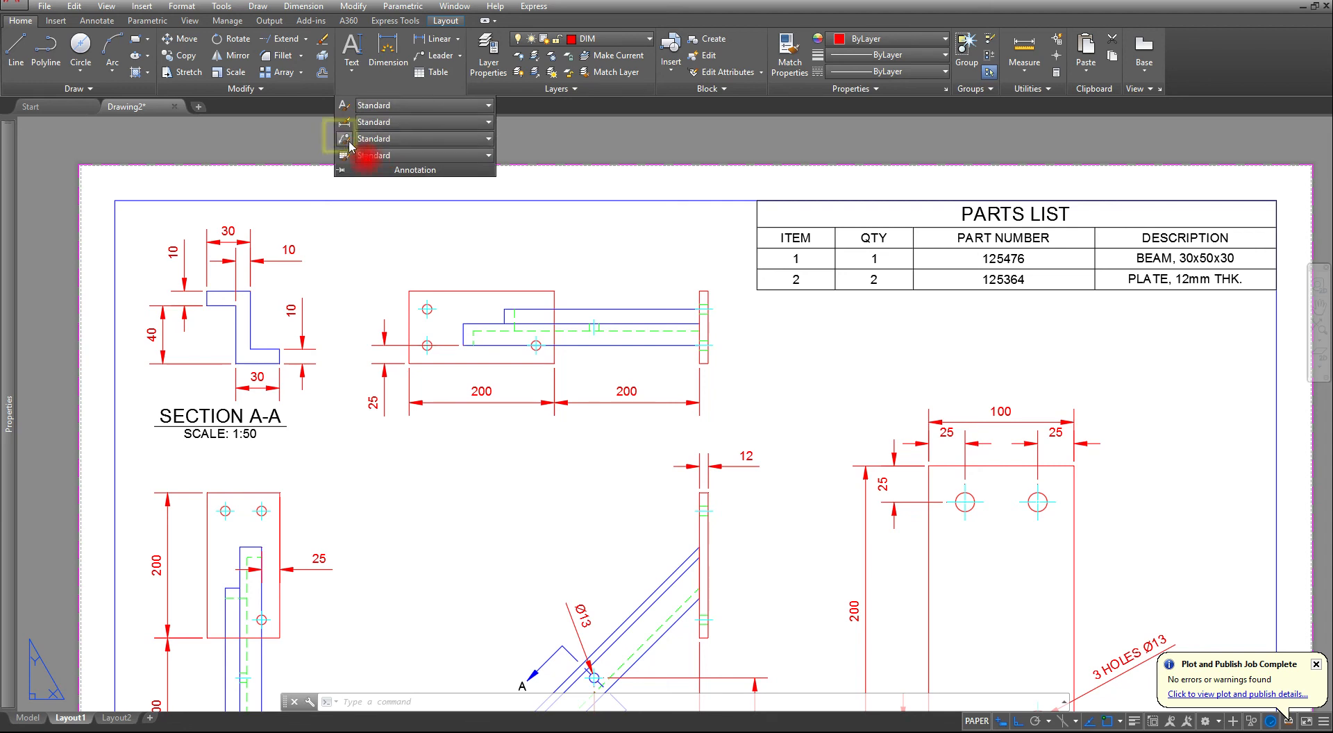
left_click(347, 141)
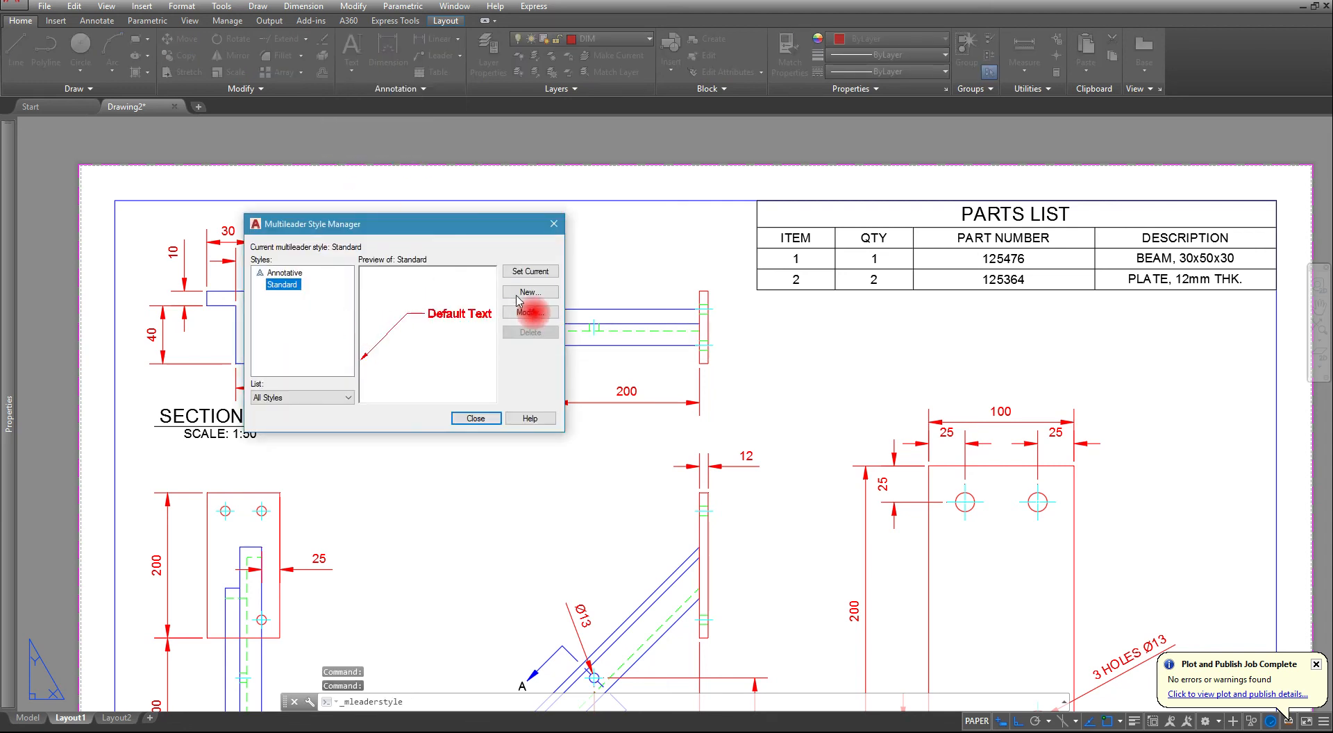
left_click(529, 292)
type("BALLOON")
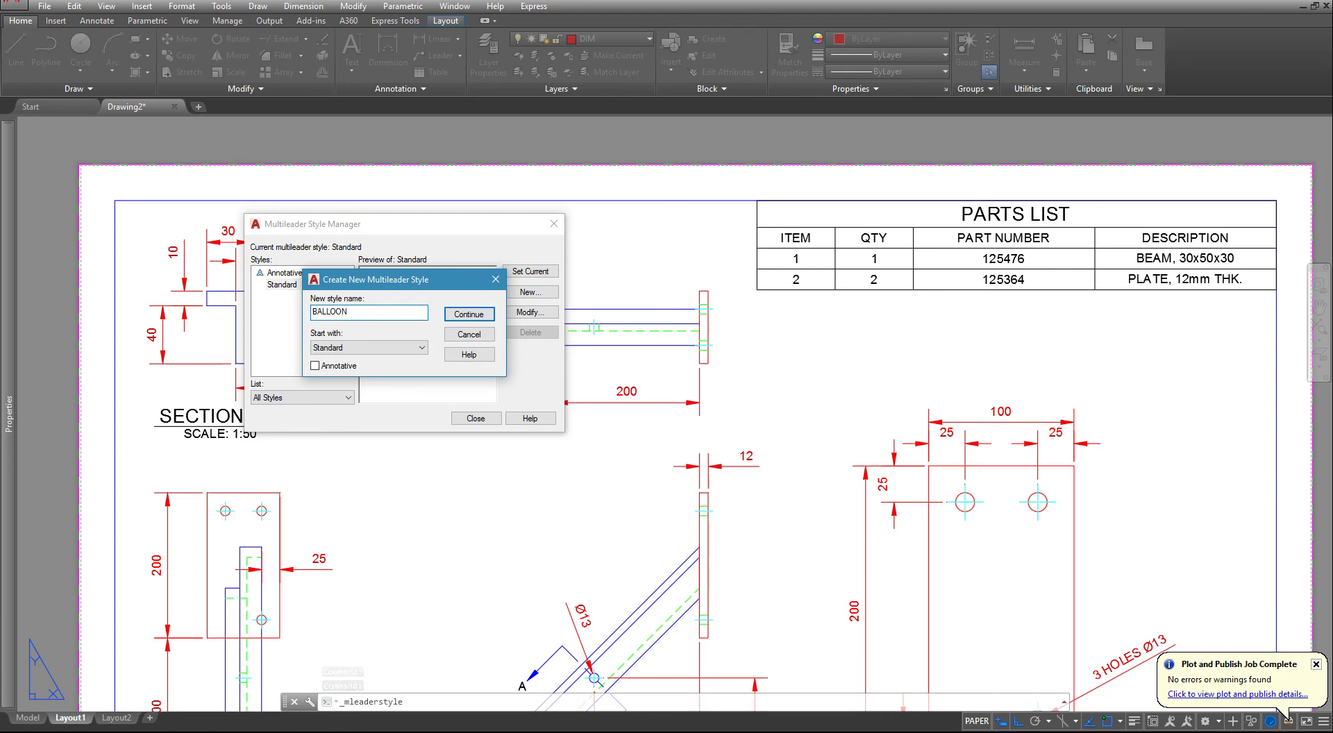
left_click(469, 315)
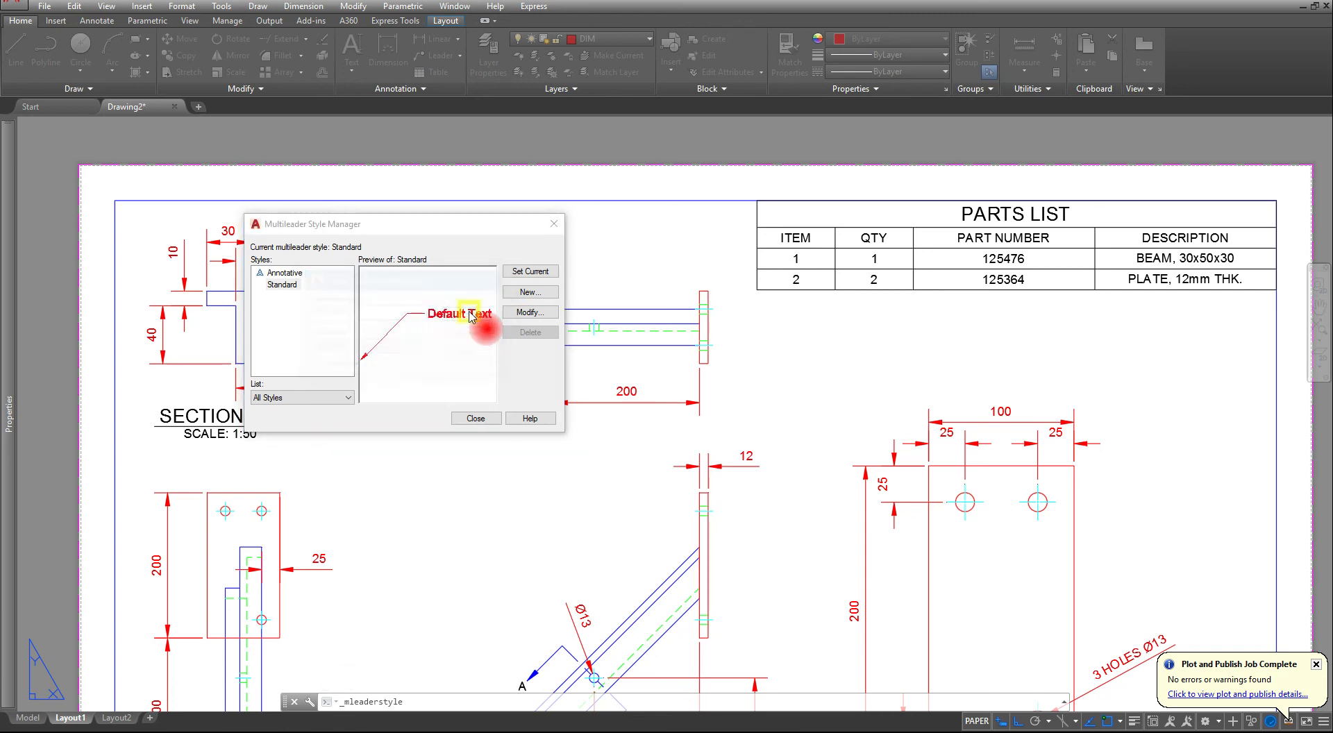
- Set the BALLOON style's multileader type to Block with Circle as the source block
left_click(349, 192)
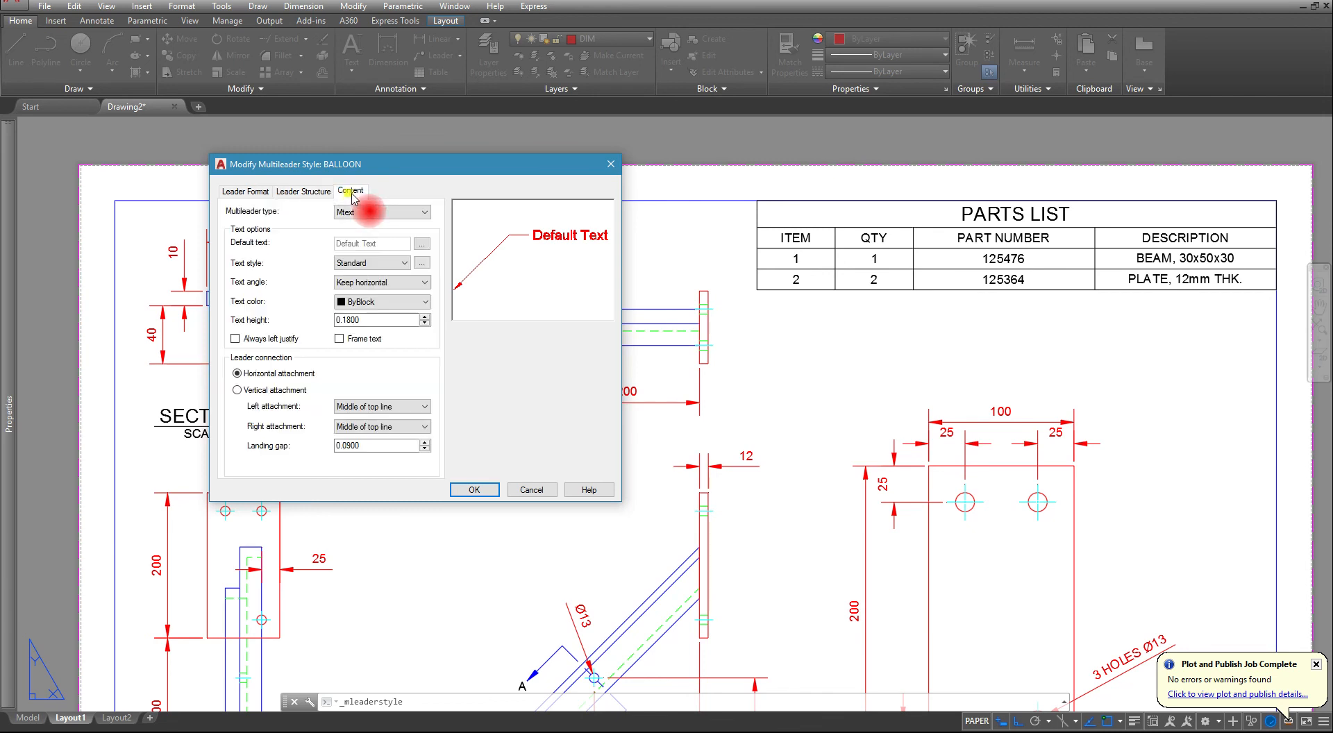
left_click(365, 213)
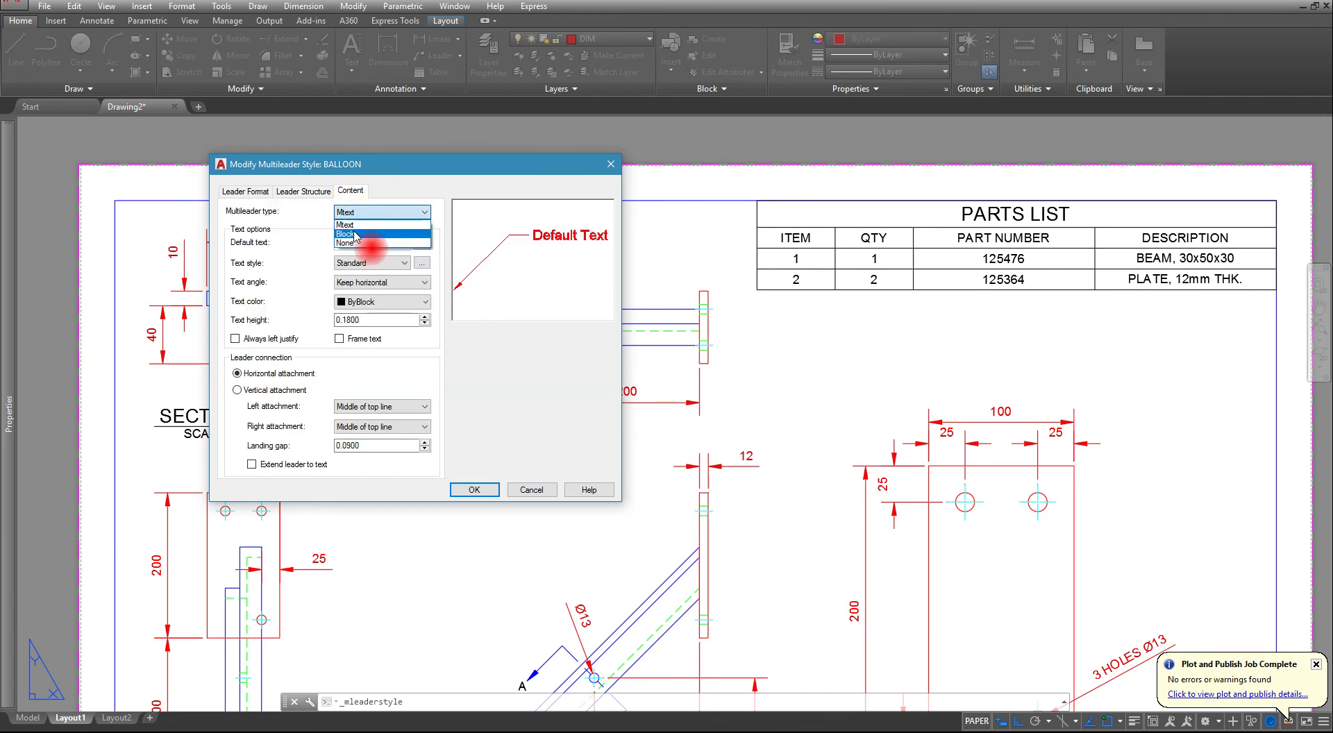
left_click(371, 233)
left_click(378, 246)
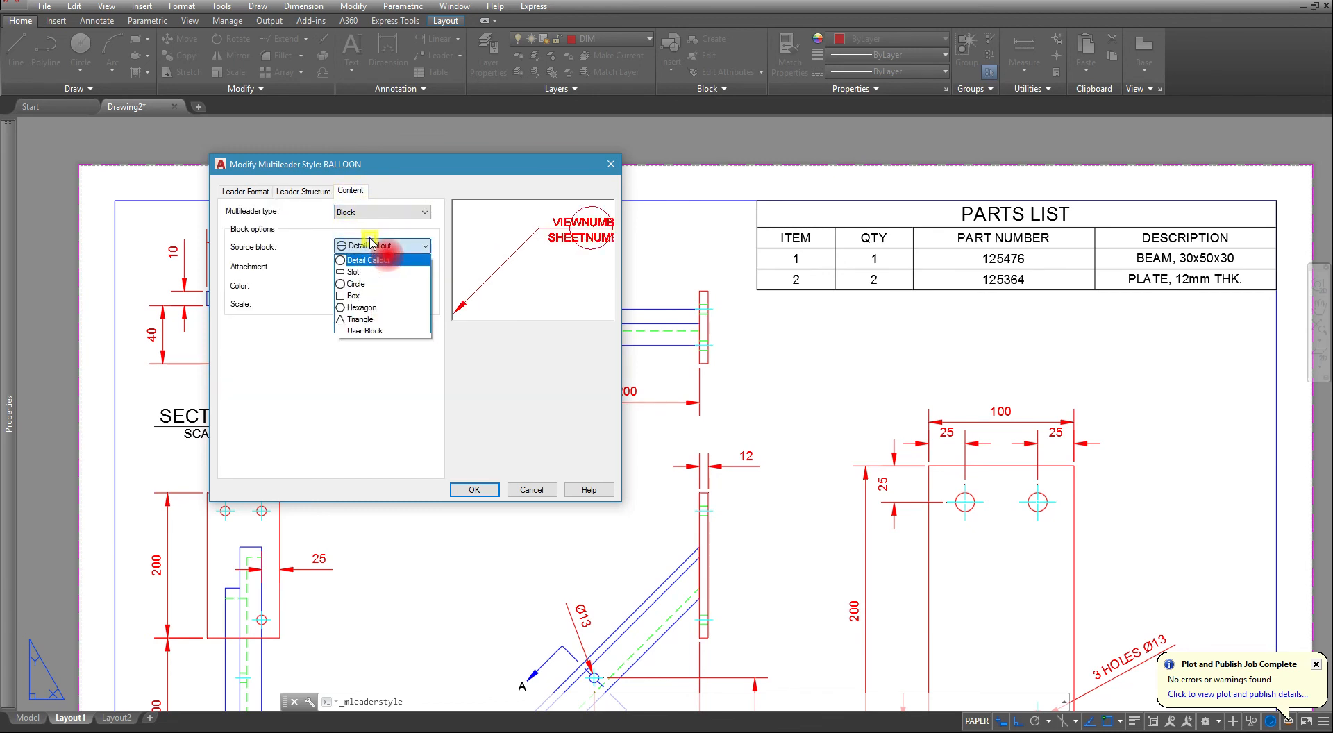
left_click(359, 284)
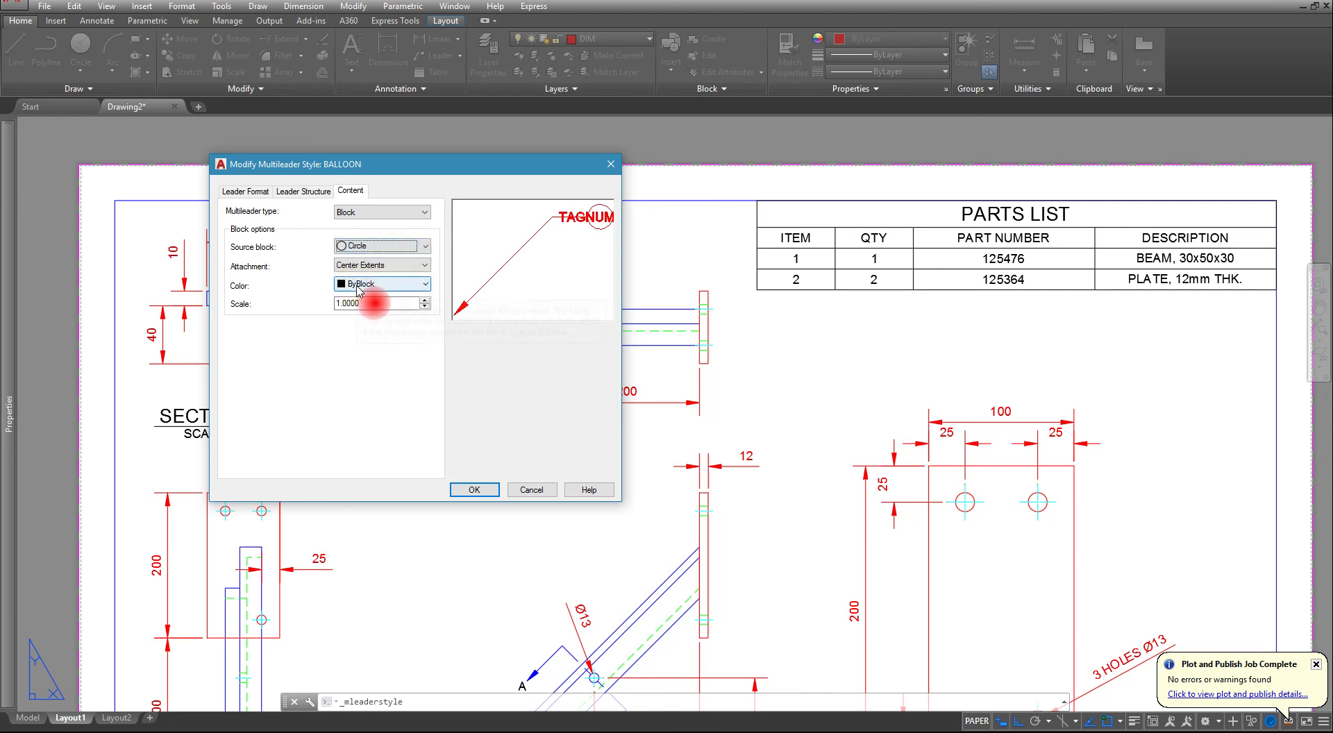
- Set the BALLOON style's landing distance to .1875, save the style and close the style manager
left_click(304, 191)
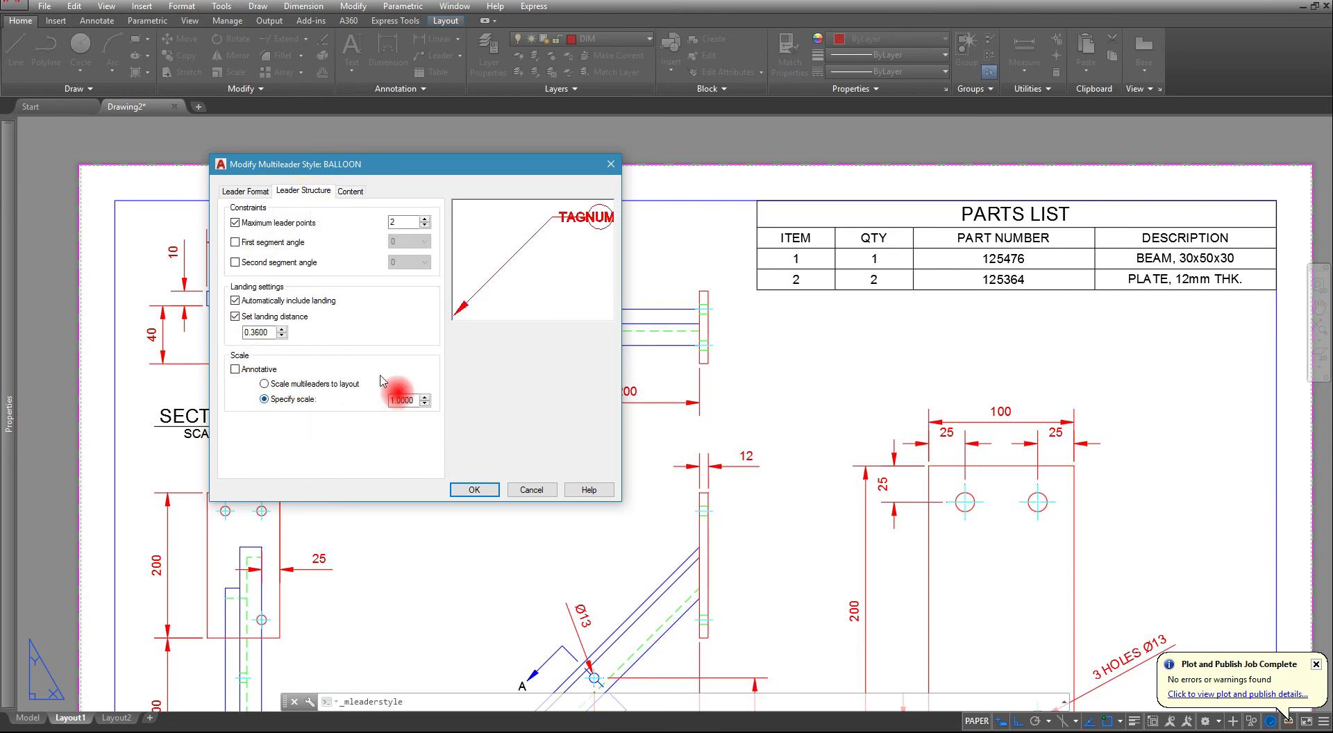
double_click(260, 333)
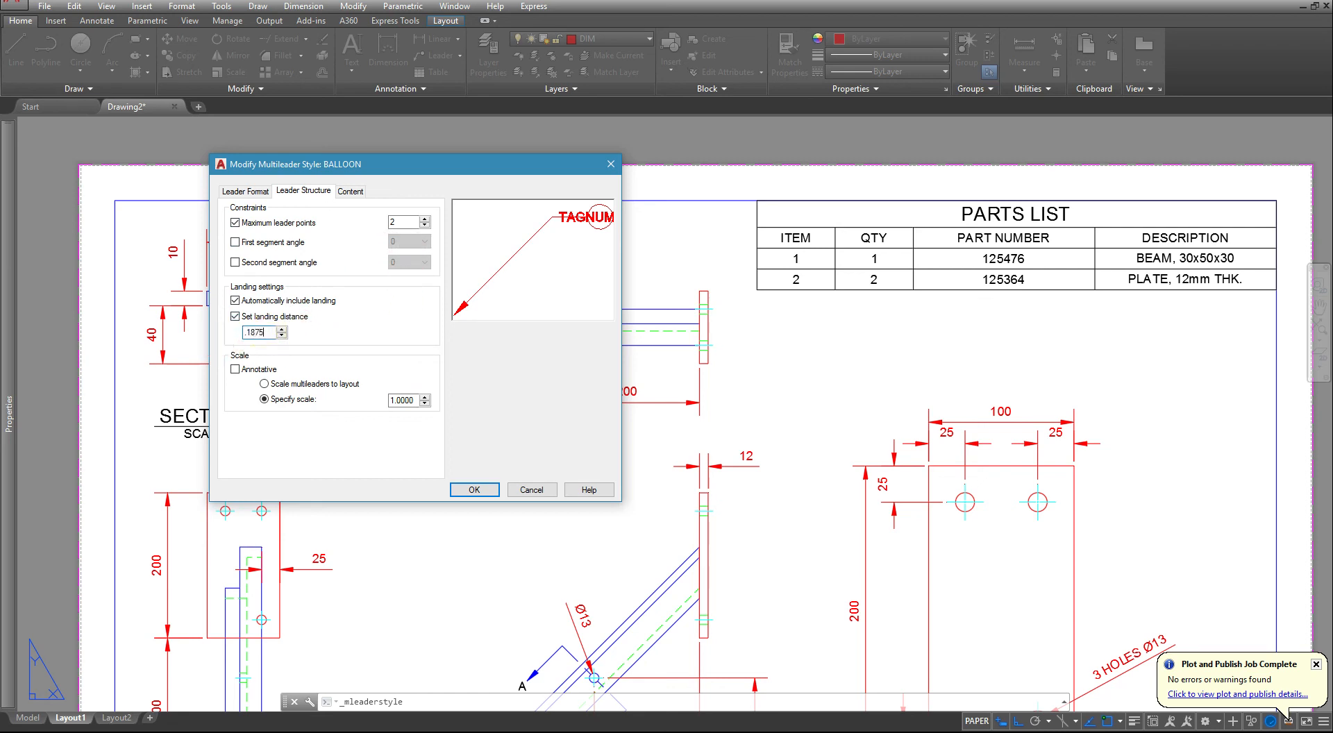
left_click(350, 191)
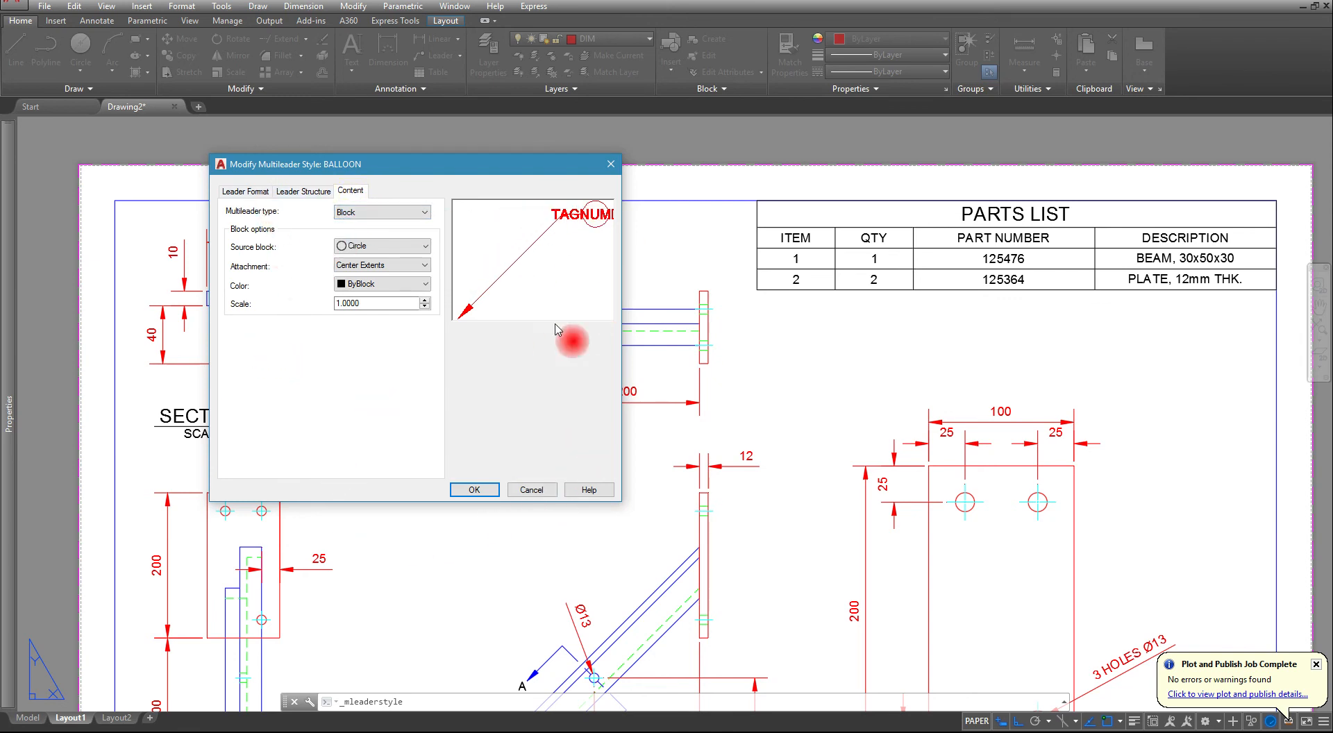
left_click(475, 490)
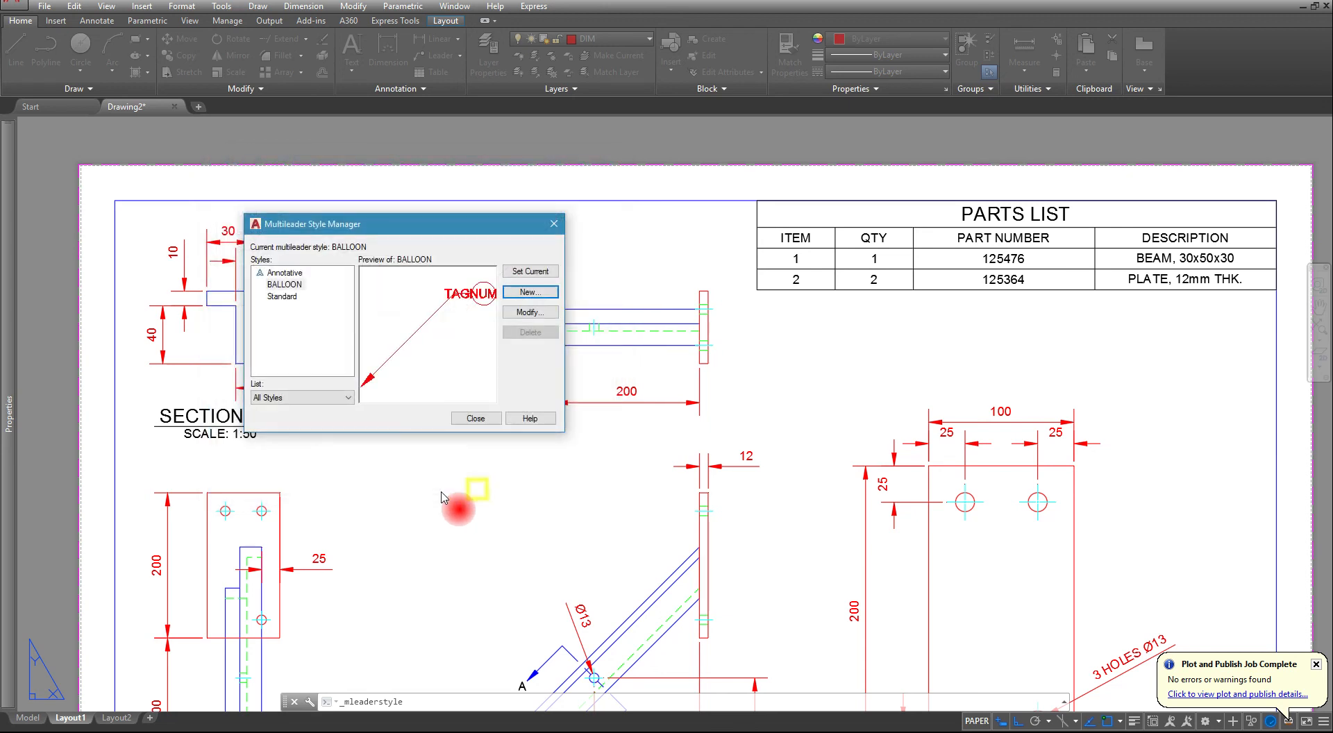
left_click(475, 417)
- Add a balloon with tag number 2 pointing at the plate's upper-right corner in the top view, with Ortho off
left_click(449, 56)
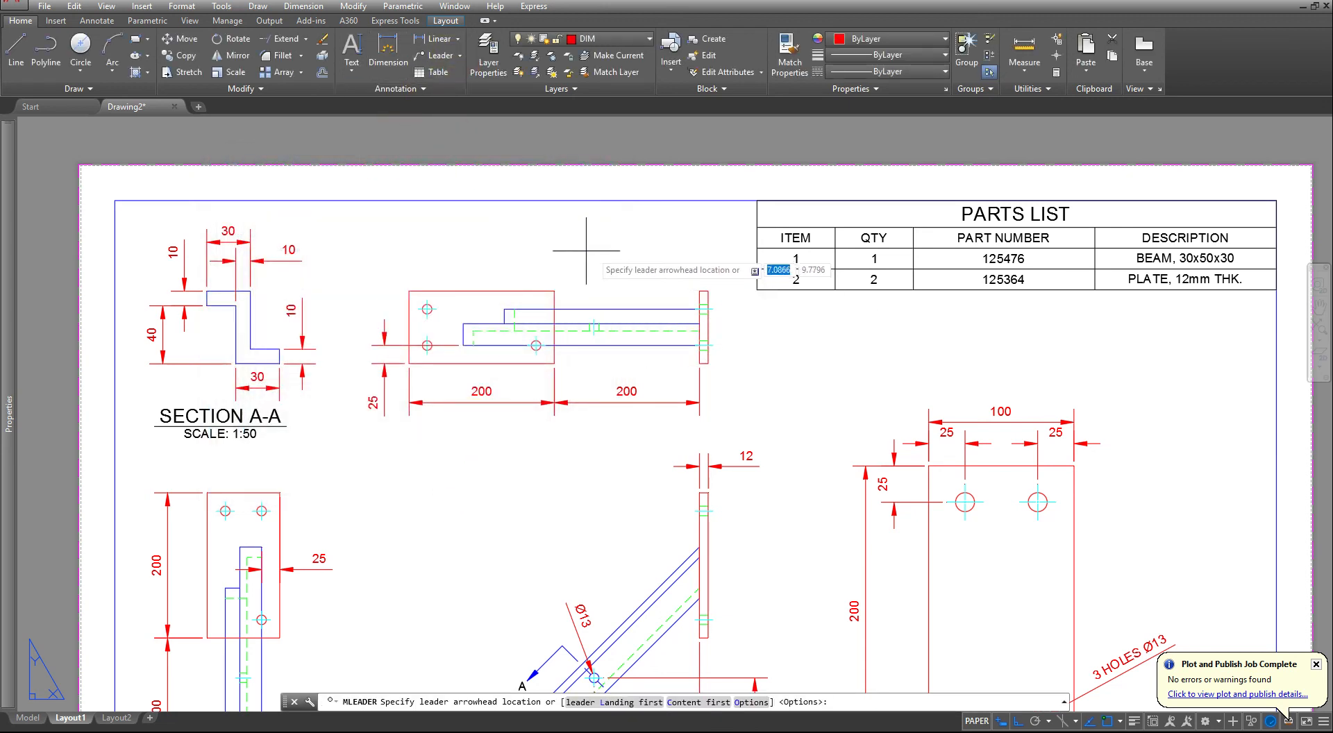
left_click(547, 291)
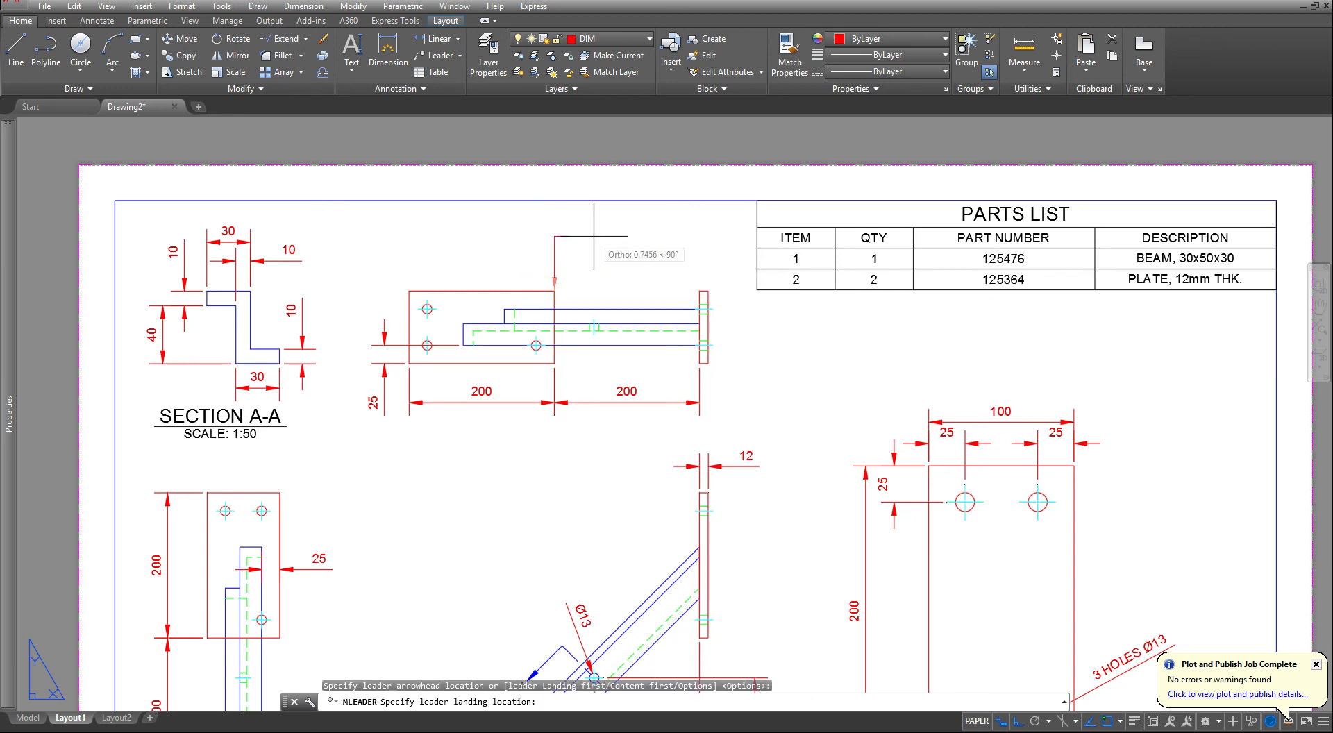
key("F8")
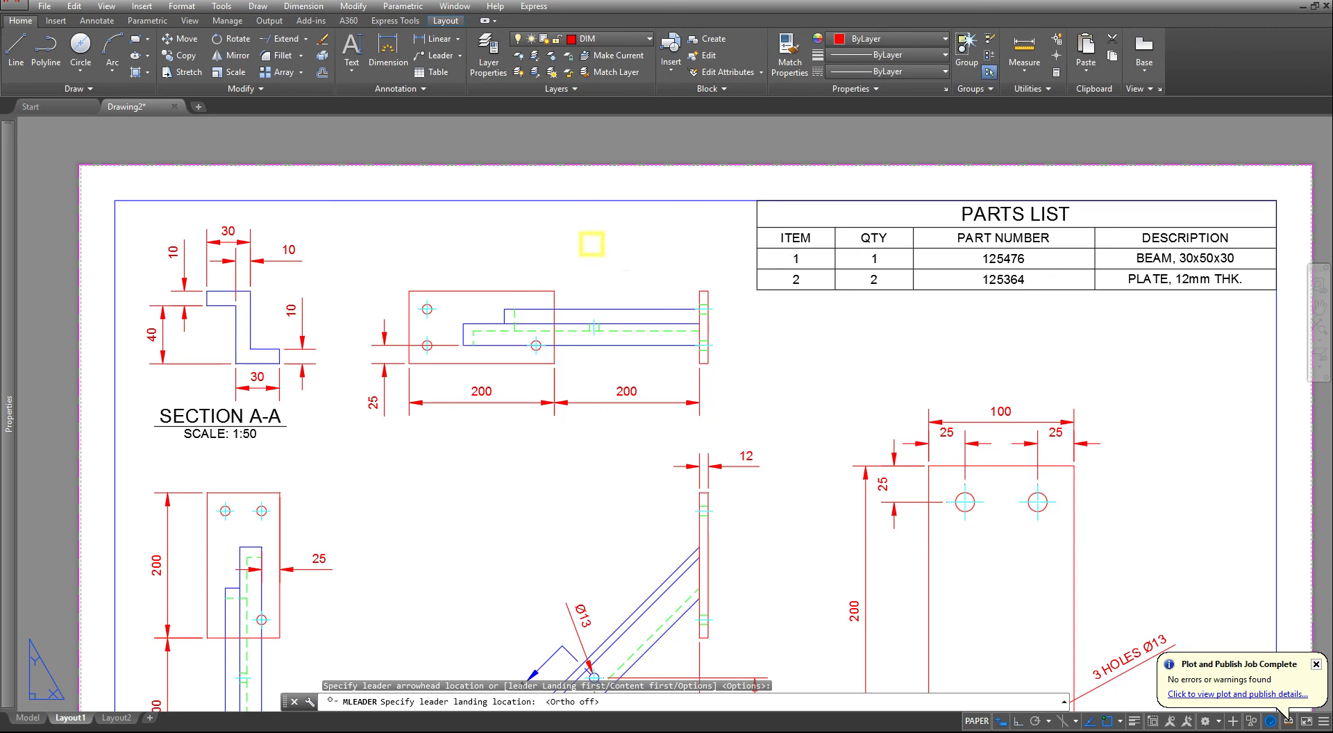
left_click(659, 202)
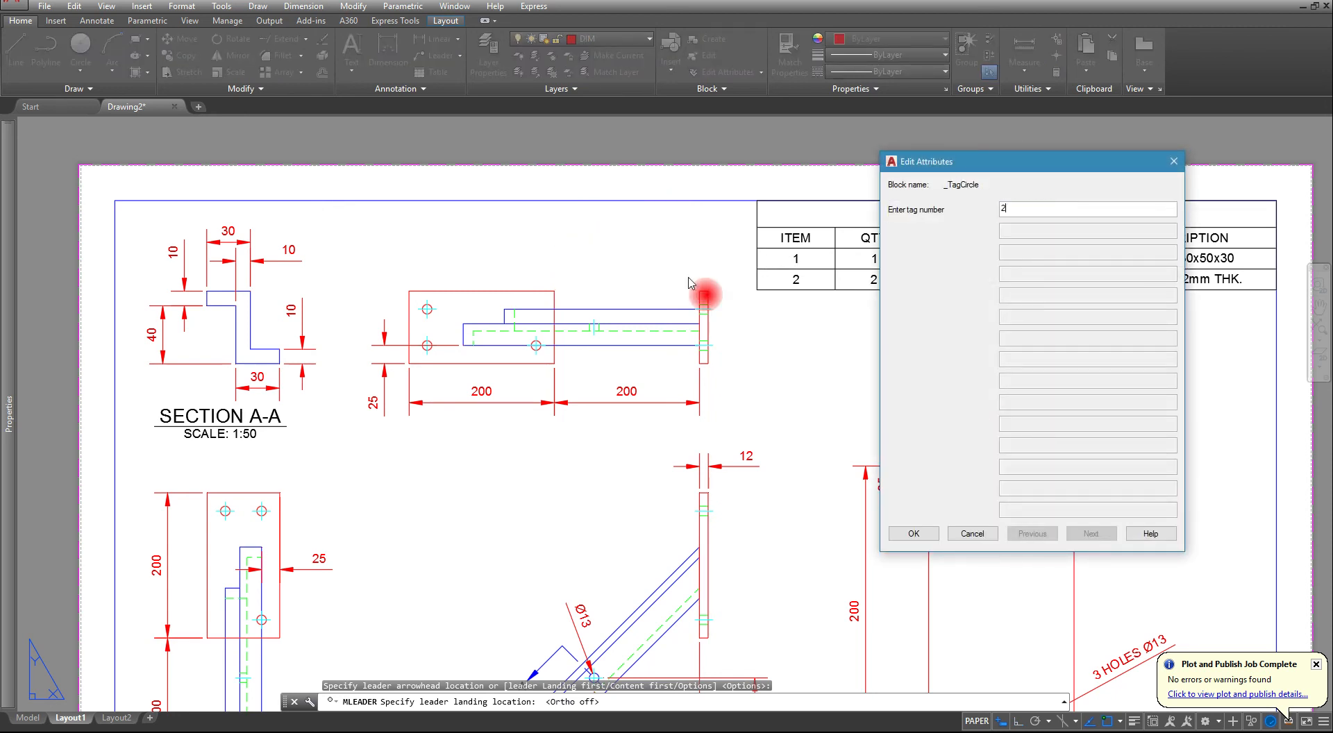
left_click(910, 533)
- Add a balloon with tag number 1 pointing at the diagonal beam's upper edge in the front view, using the Nearest snap
middle_click_drag(747, 472, 608, 191)
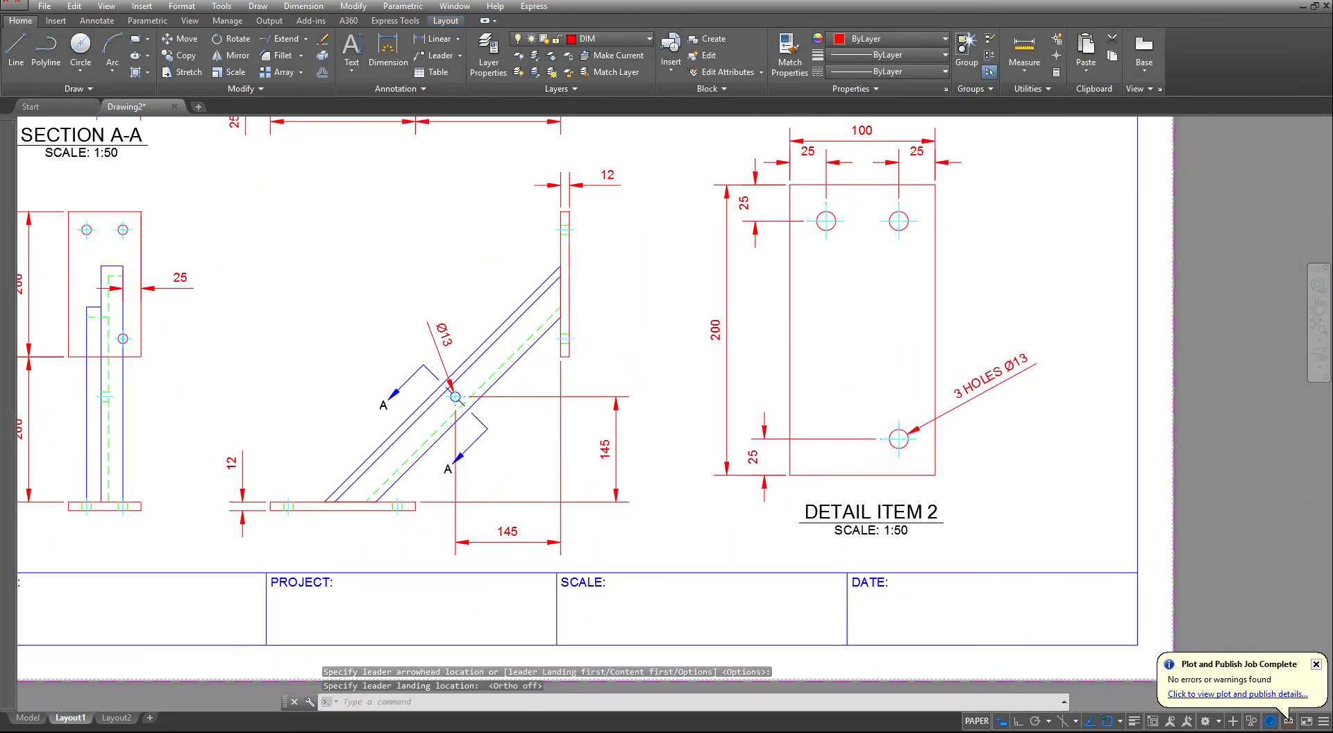
middle_click_drag(448, 299, 633, 407)
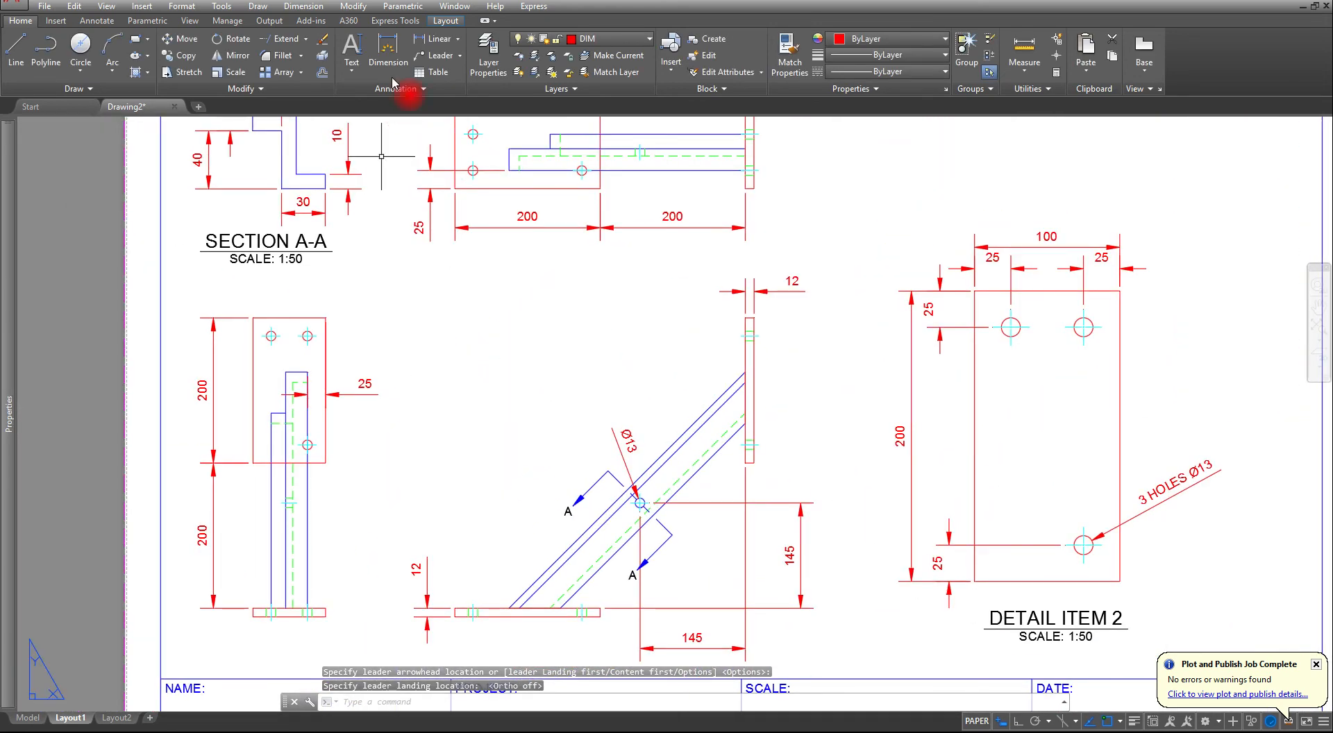
left_click(431, 54)
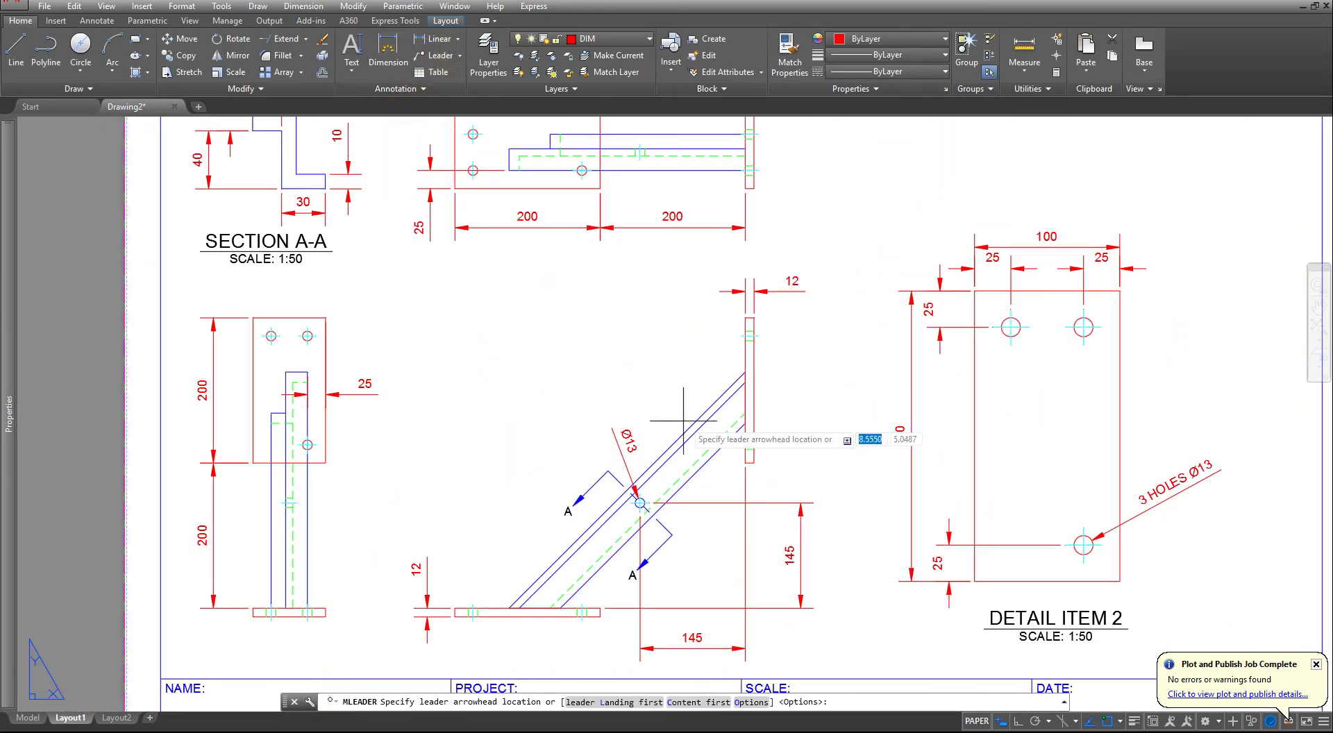
right_click(714, 441, "shift")
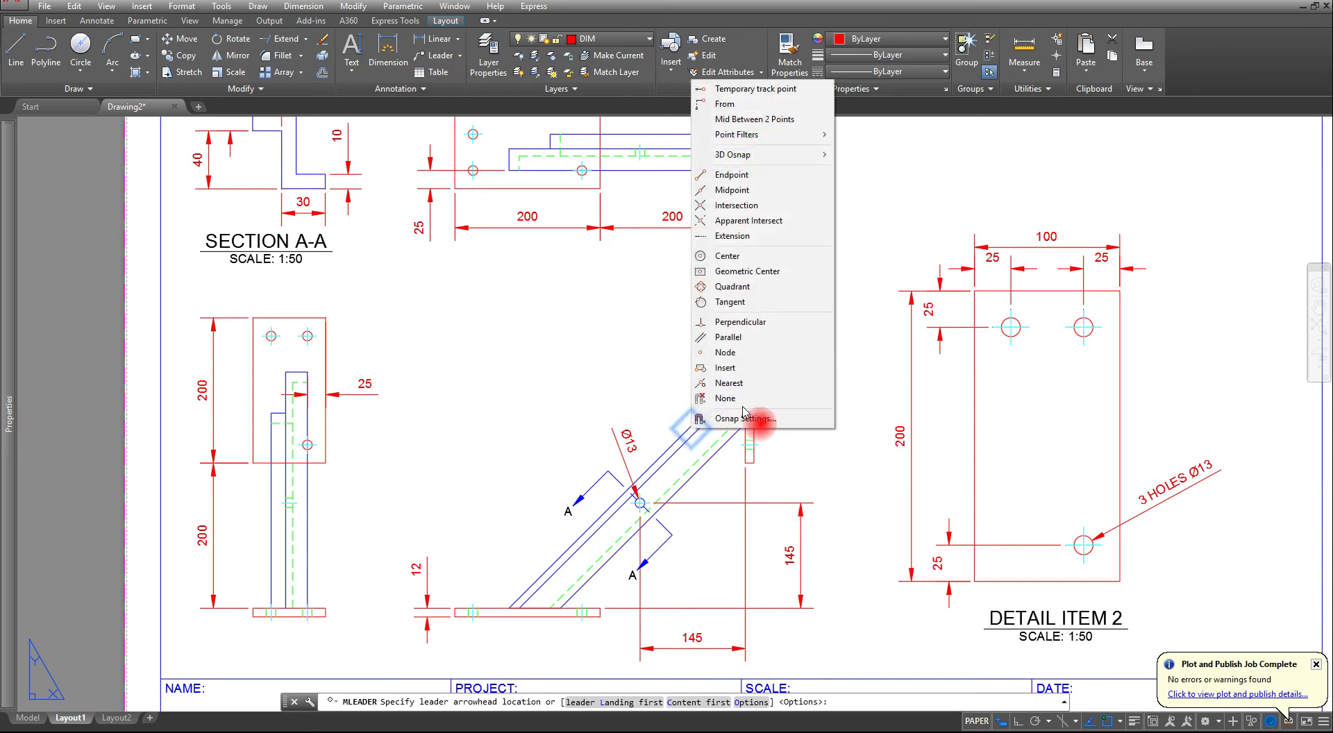
left_click(780, 381)
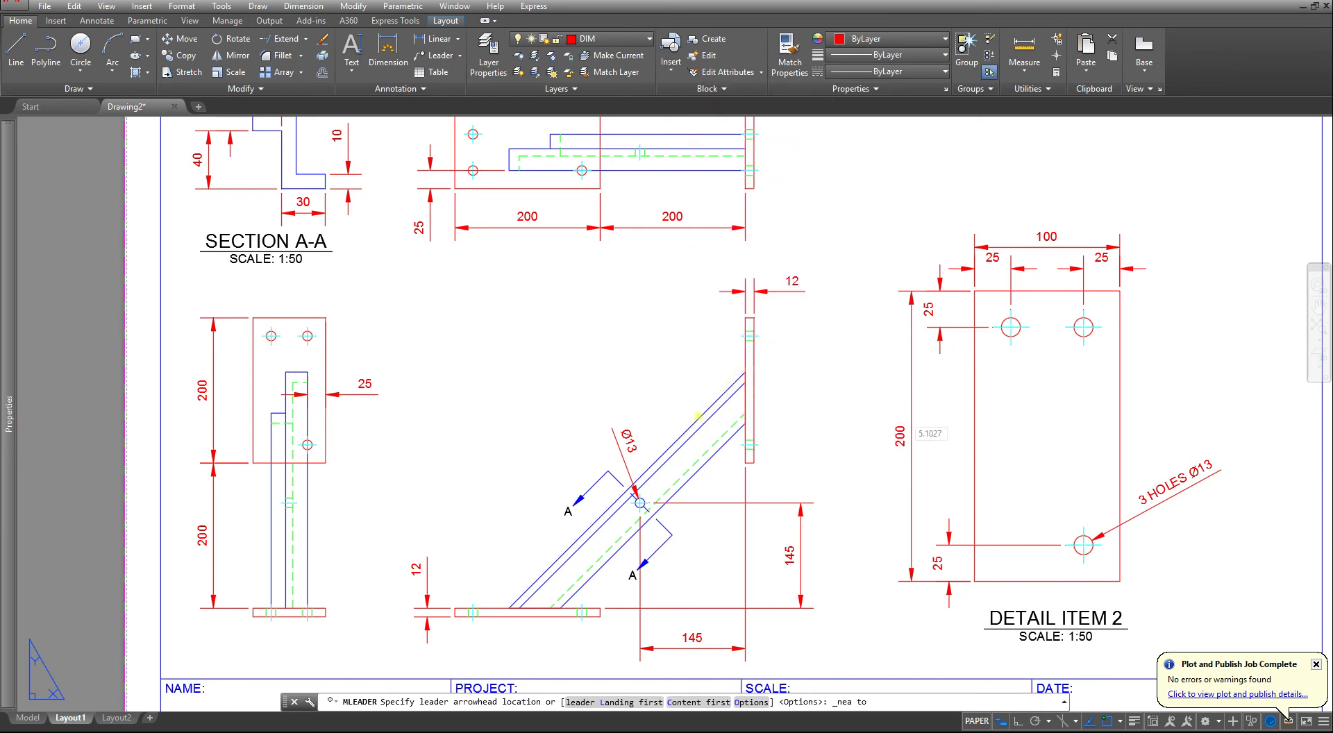
left_click(698, 412)
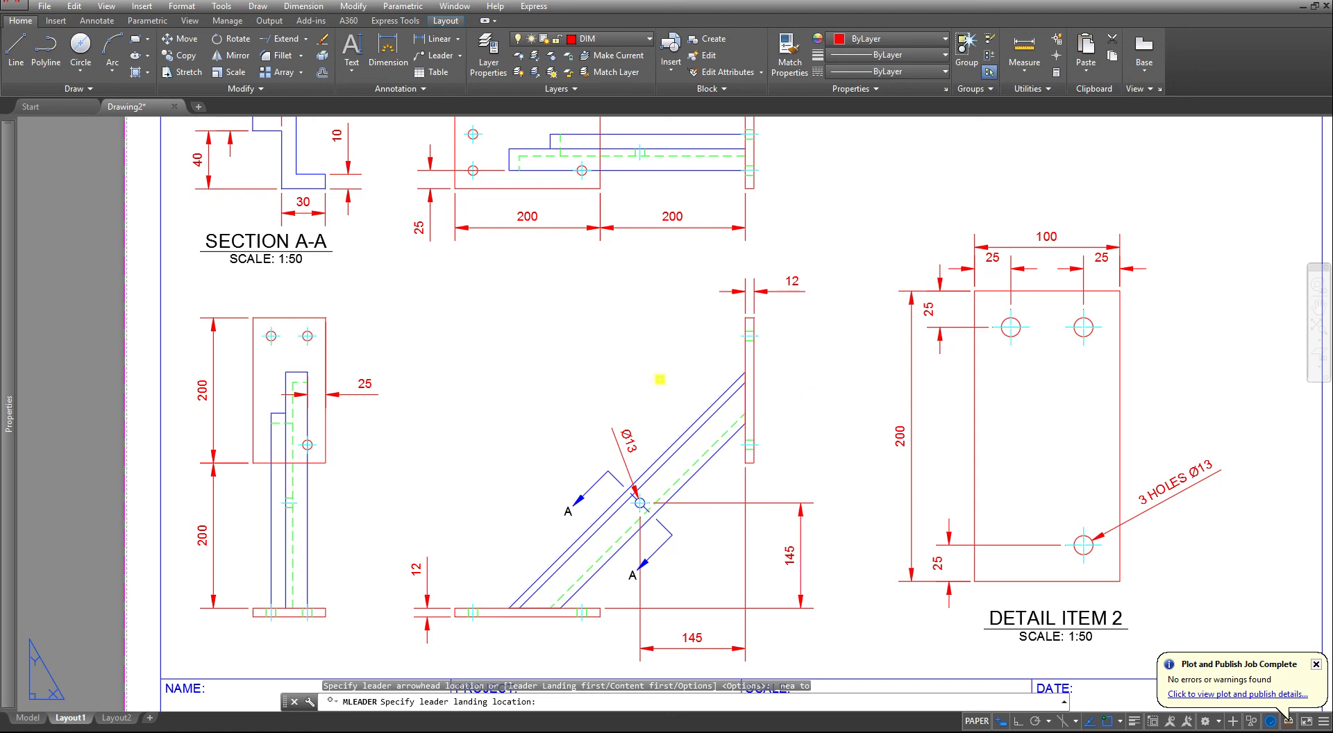
left_click(748, 290)
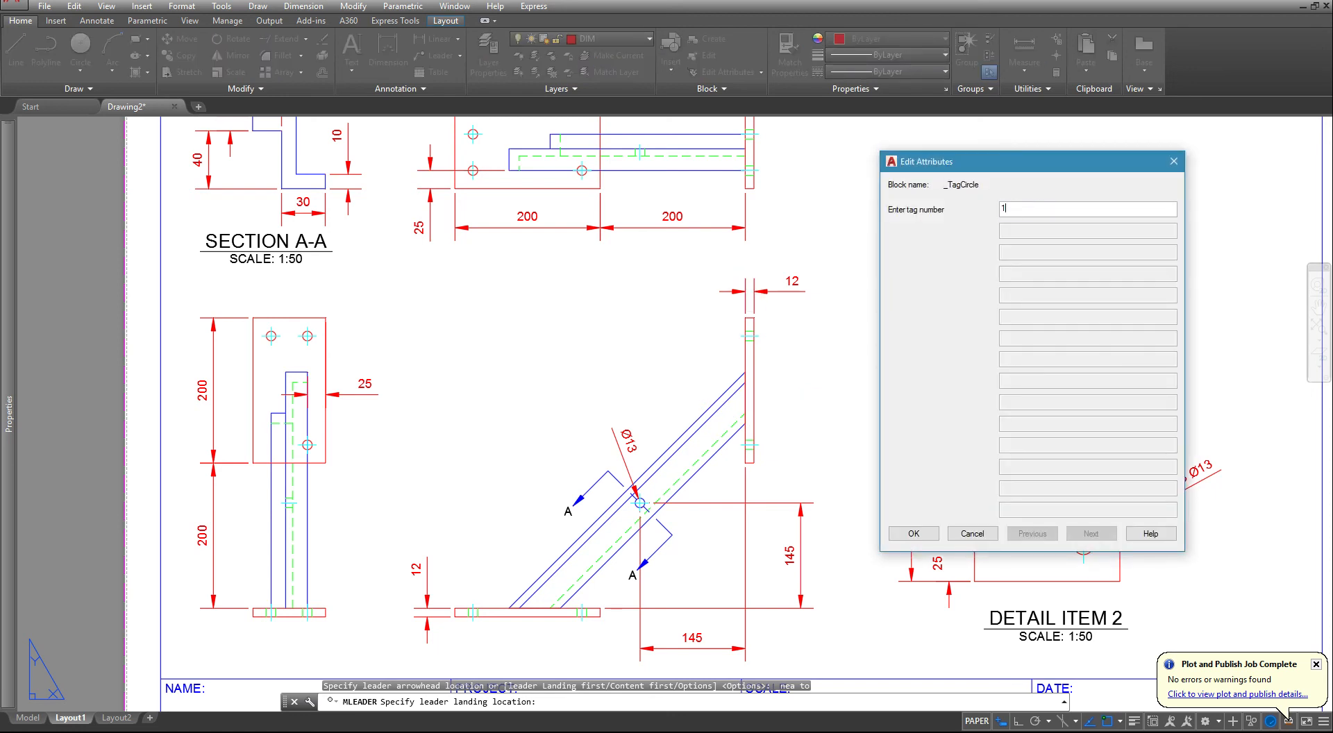
left_click(895, 540)
- Put both item balloons on the TEXT layer and clear the selection
scroll(570, 364, "down", 3)
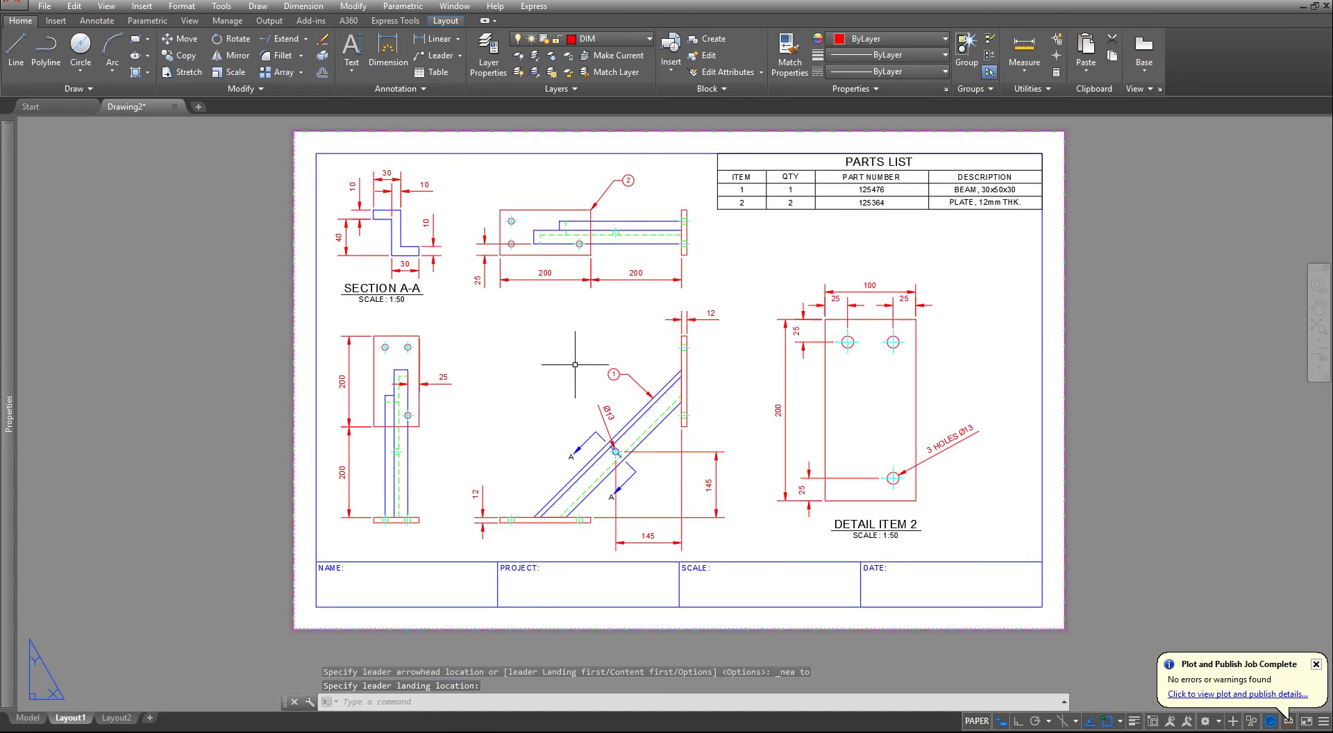
key("Escape")
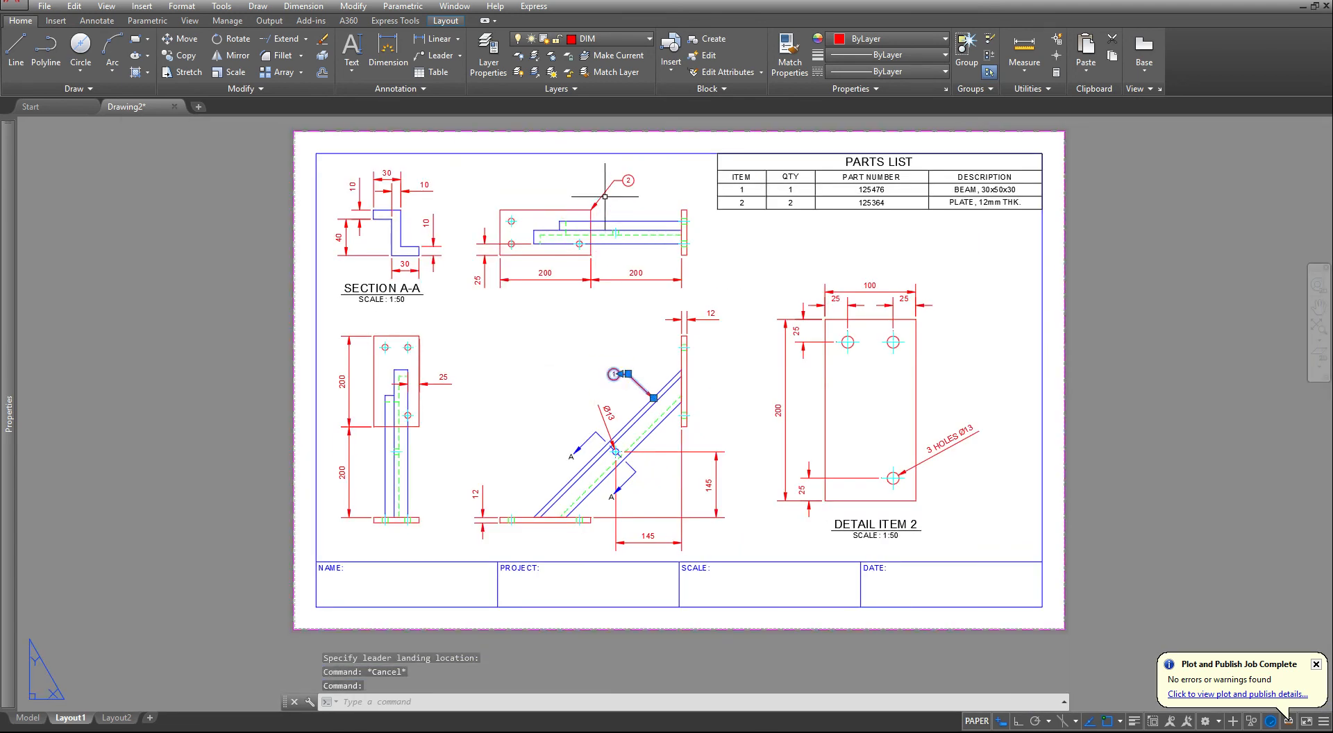
left_click(608, 38)
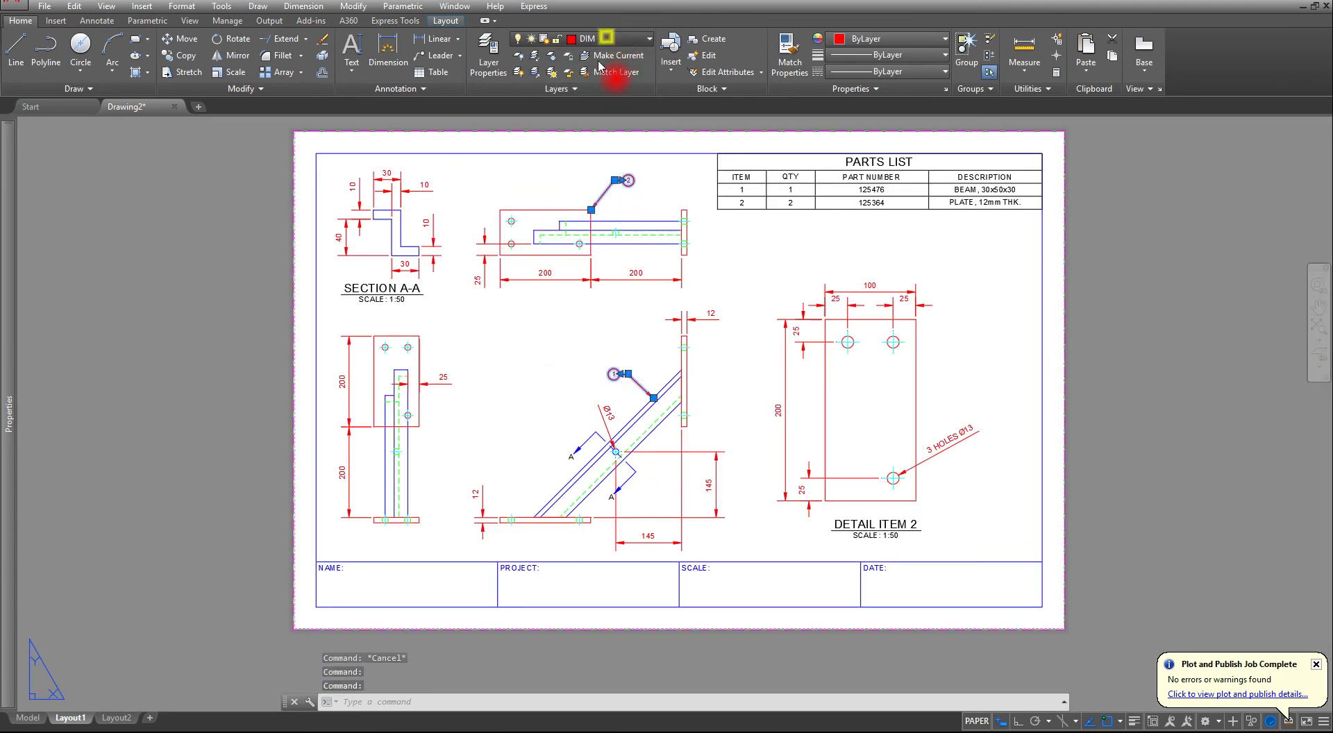
left_click(595, 223)
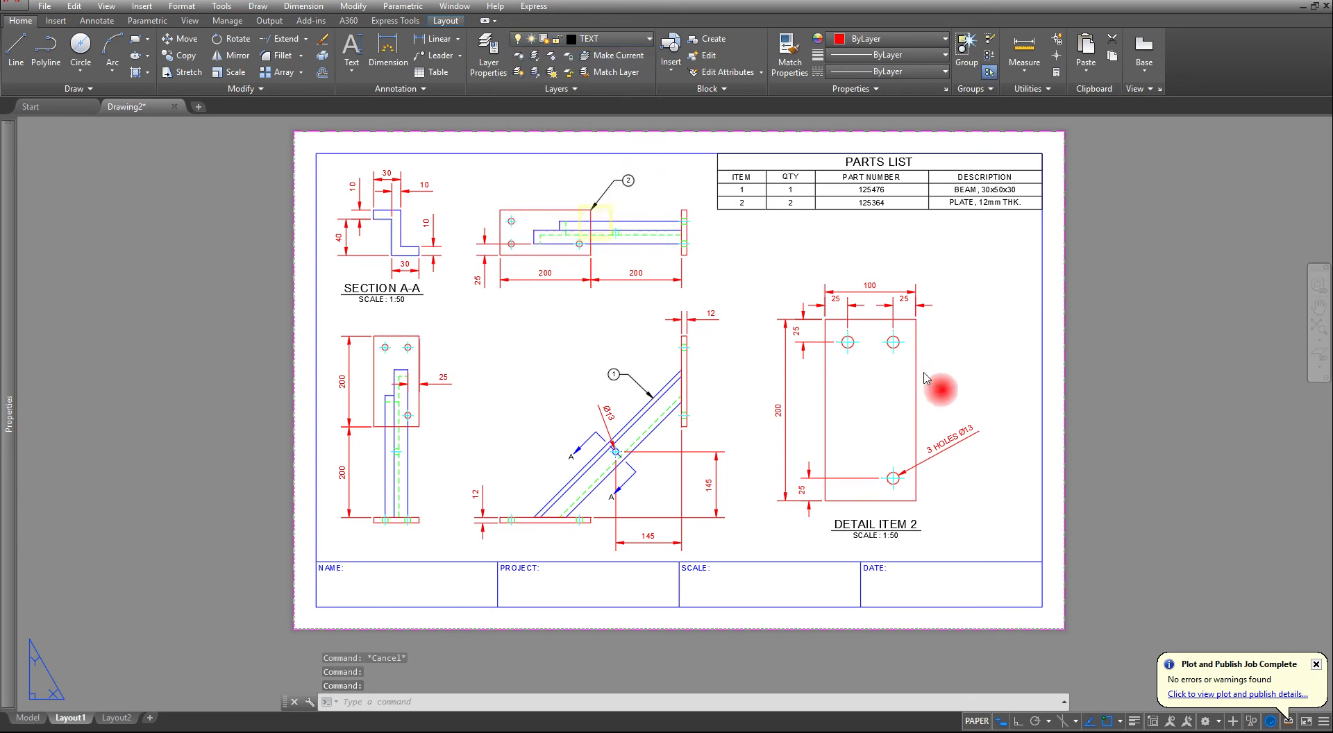
key("Escape")
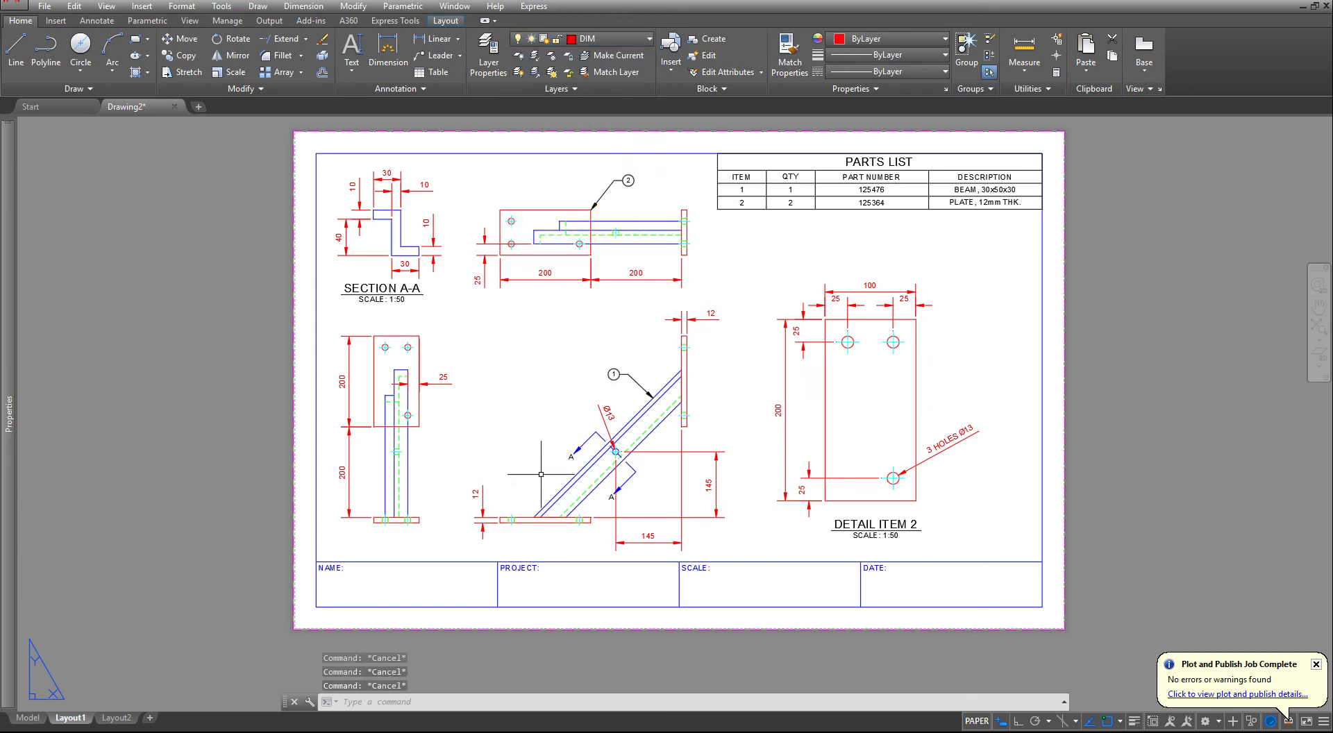
- Set the title block's SCALE attribute to 1:100 with ATTEDIT and fit the whole sheet in view
type("attedit")
key("Return")
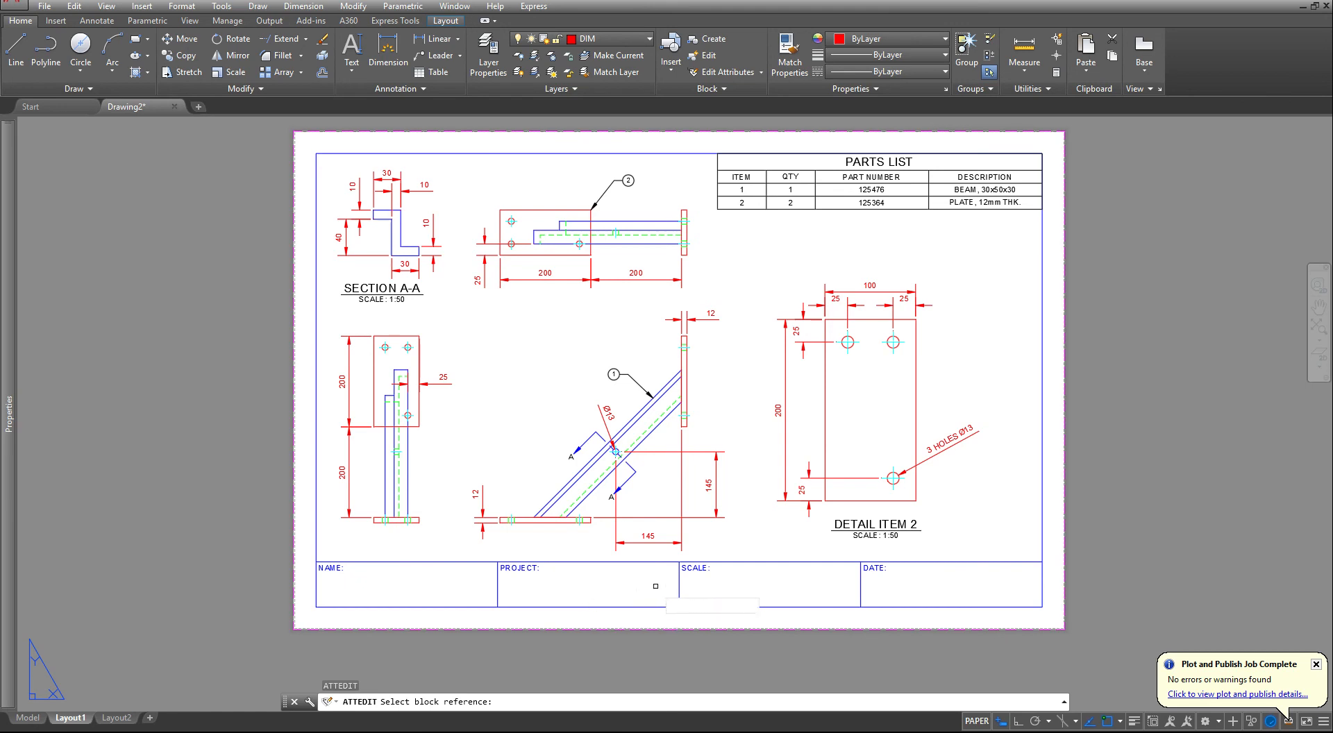
left_click(679, 561)
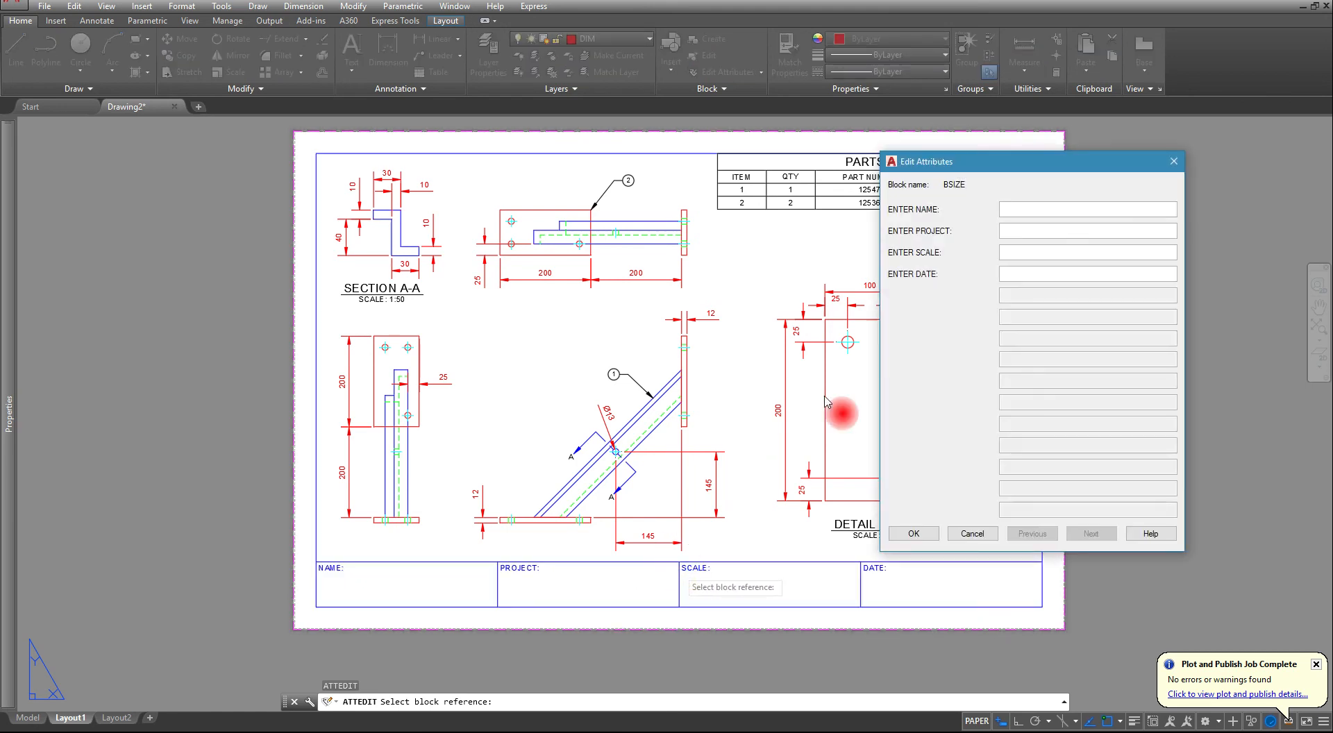
left_click(1005, 253)
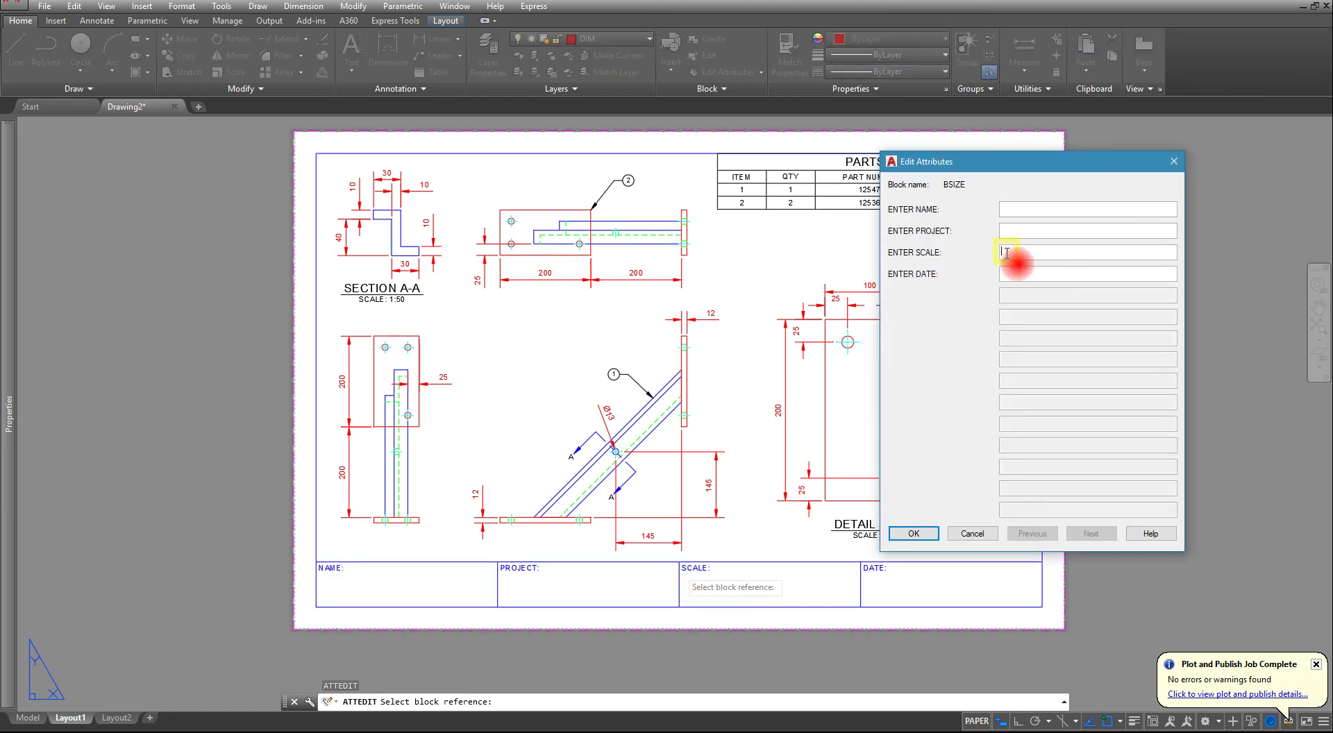
type("1:100")
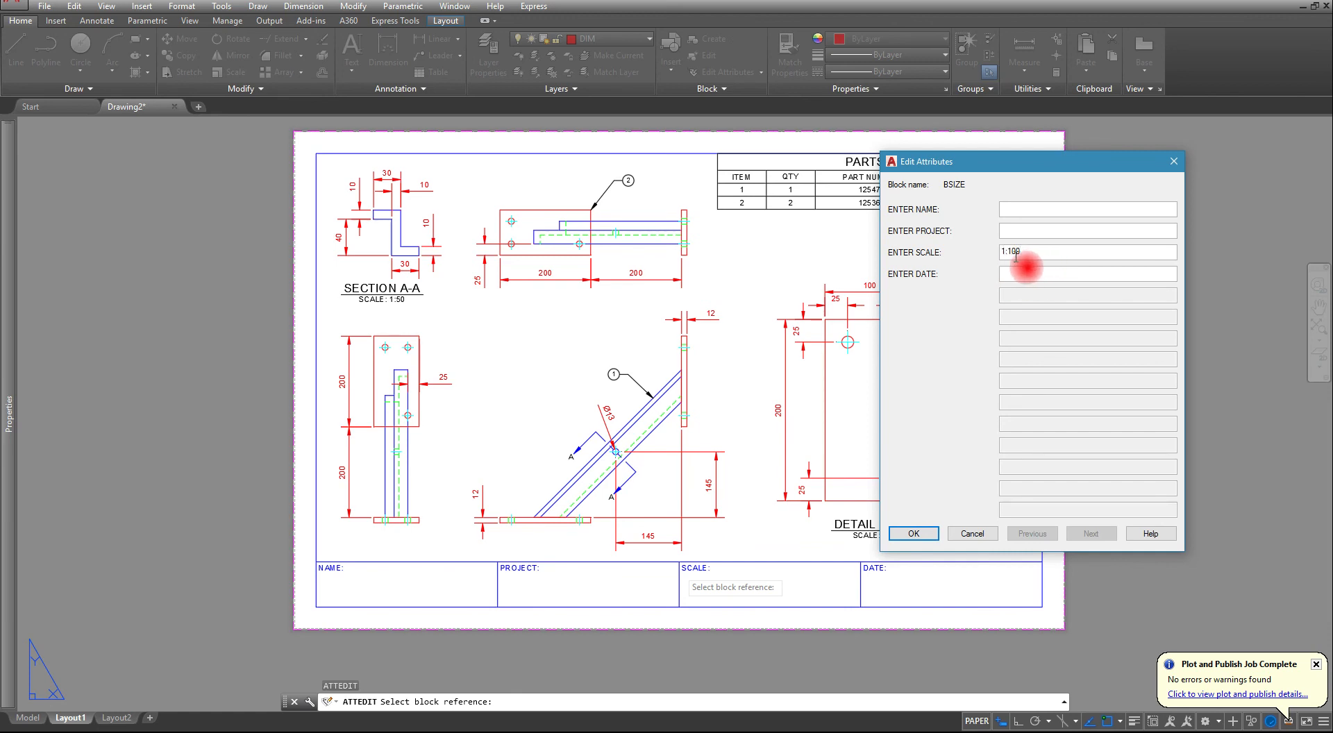
left_click(910, 533)
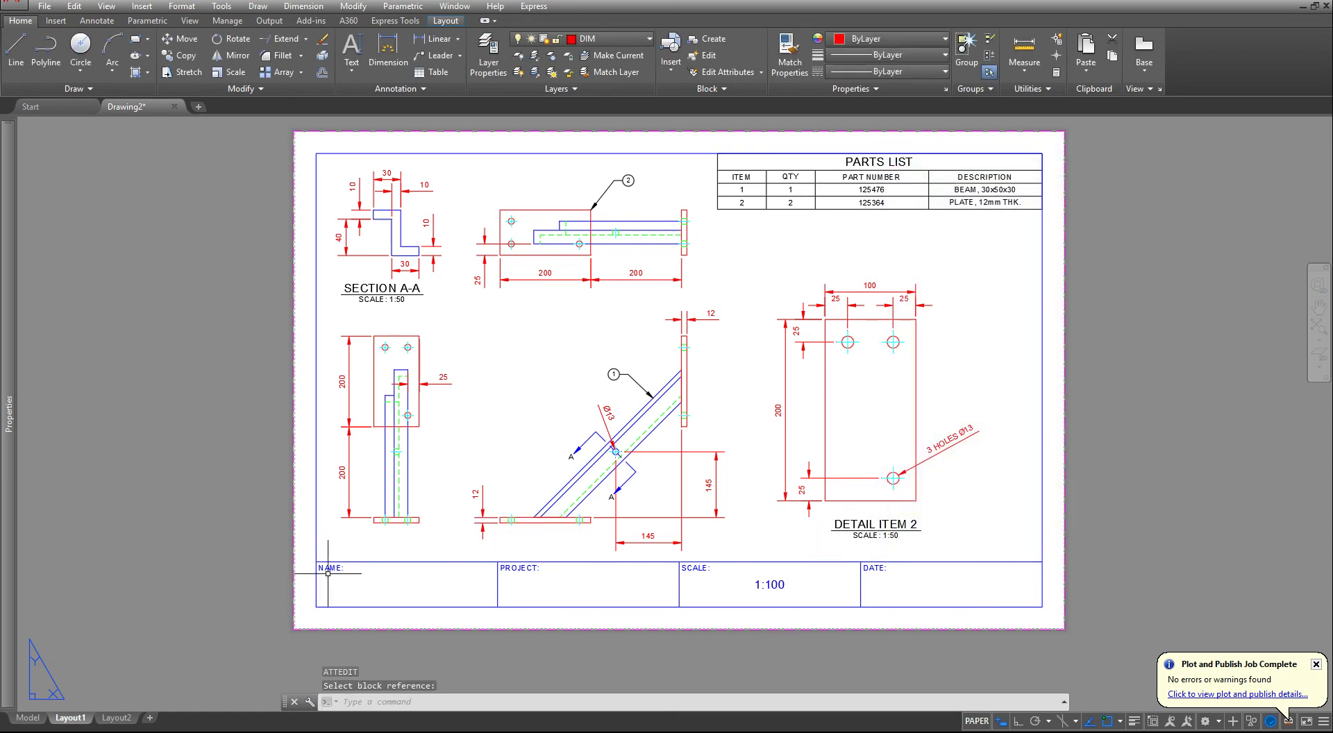
middle_click(556, 279)
middle_click(555, 279)
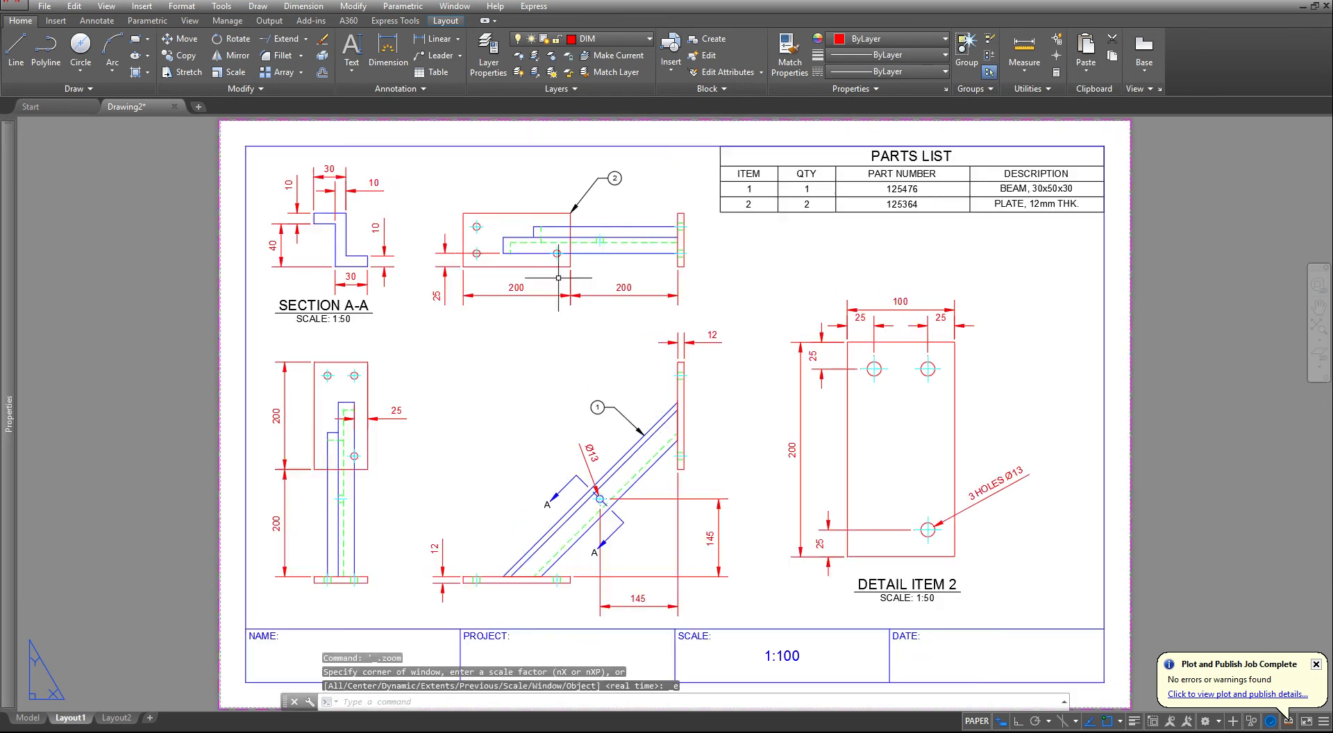